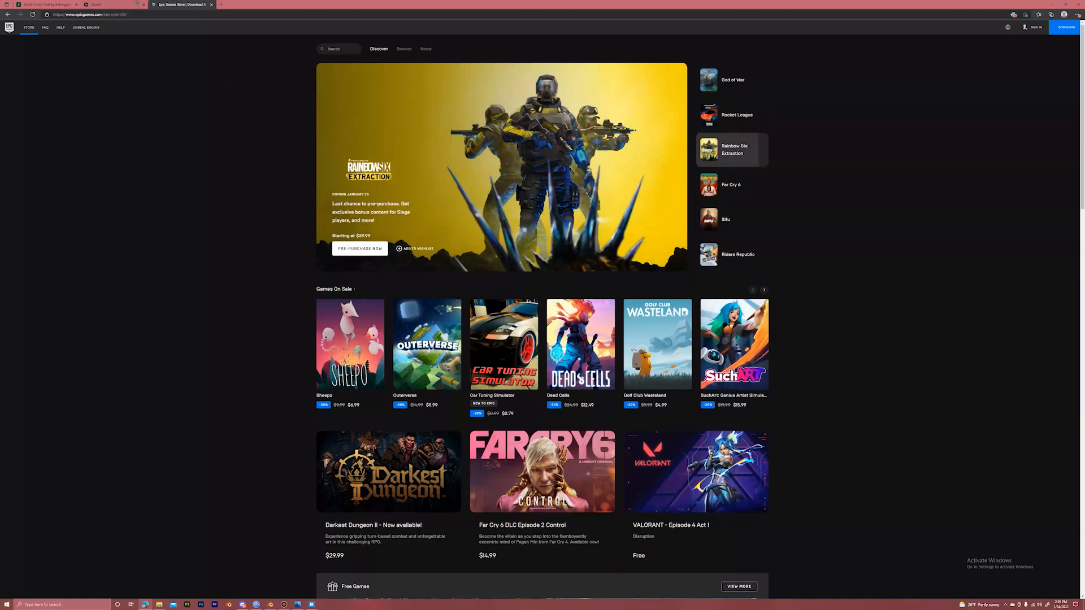
Open the Bridge product page on the Quixel website.
key(ctrl+shift+Tab)
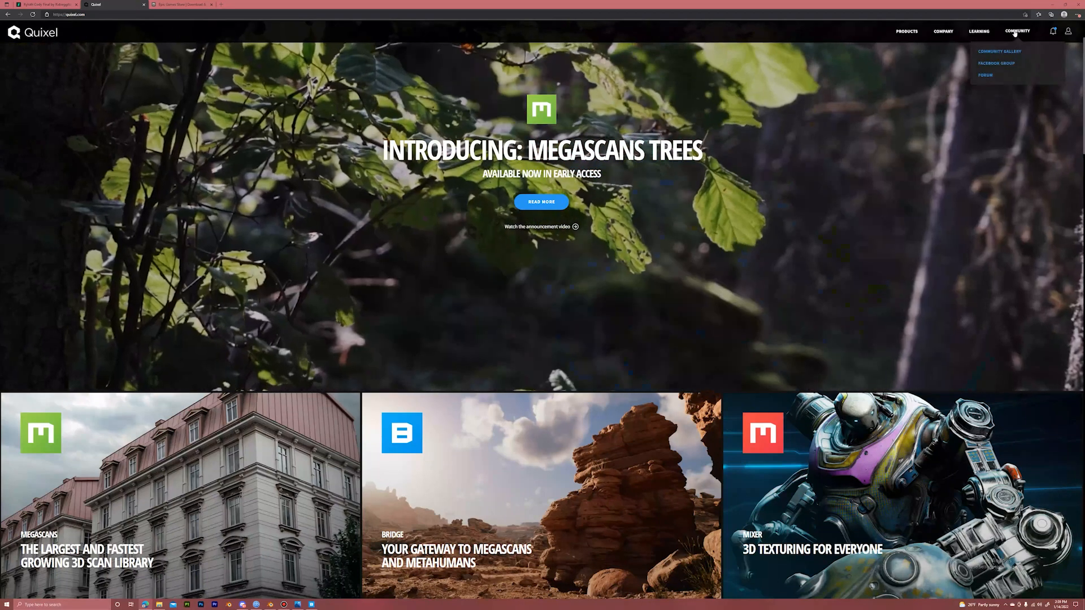
mouse_move(902, 33)
scroll(405, 259, down, 3)
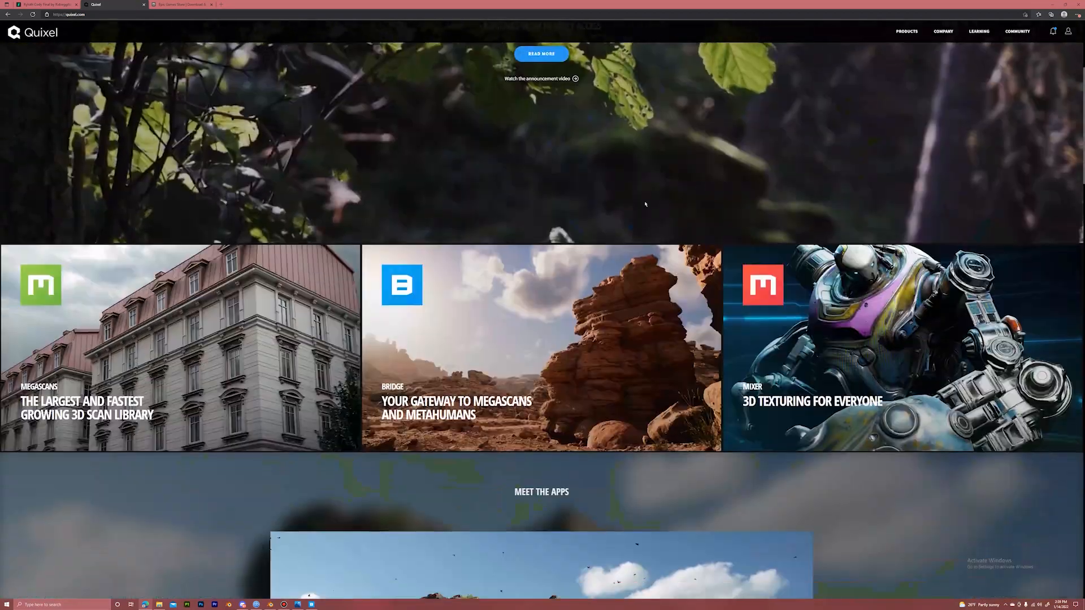
click(405, 259)
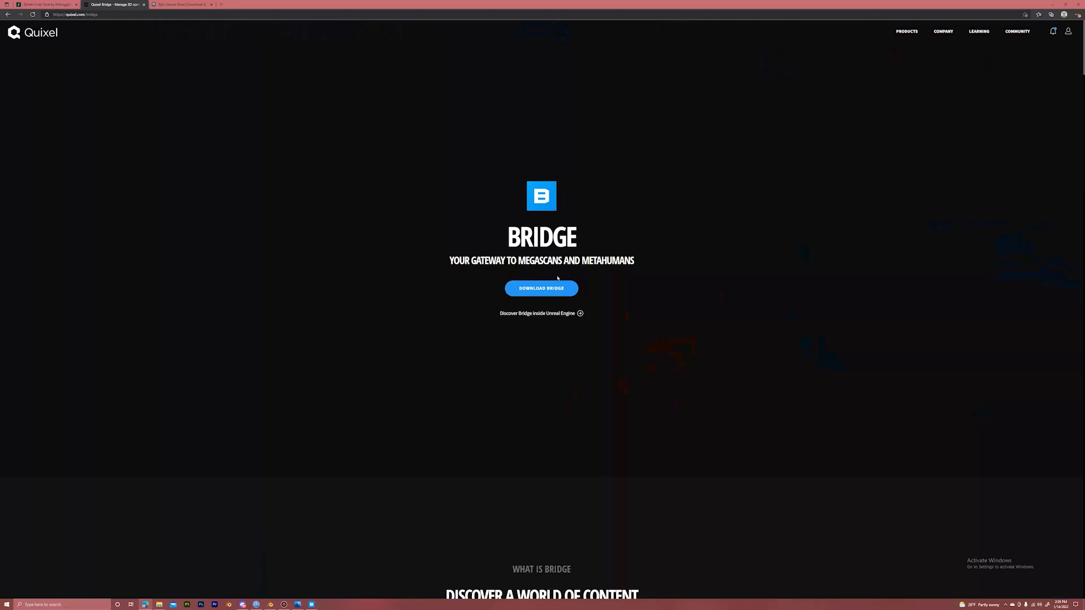
Switch to Quixel Bridge and look through the Decals categories and the asset Collections.
click(312, 605)
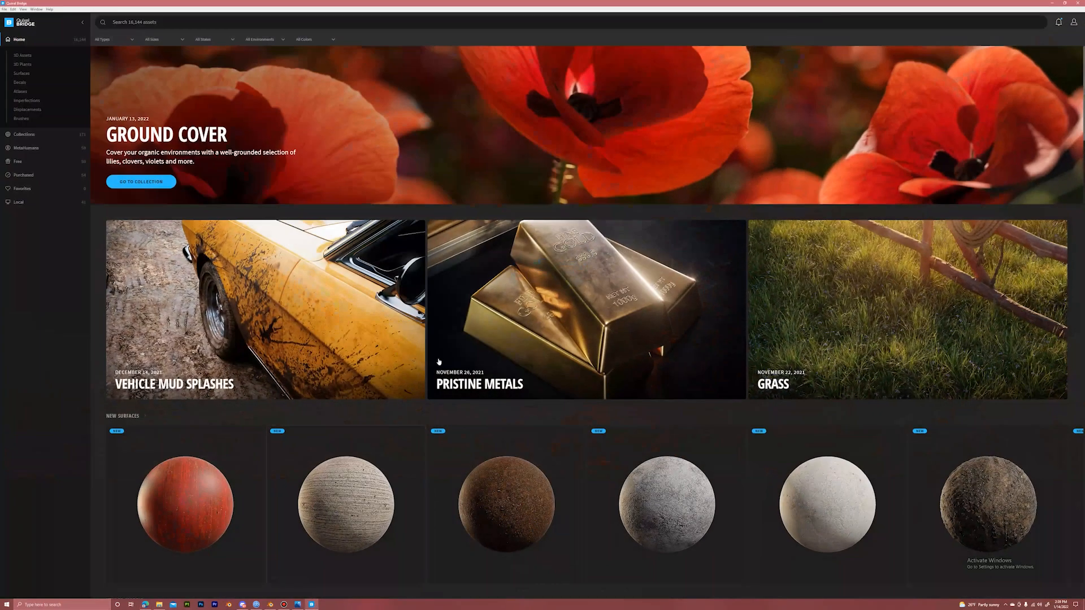
scroll(361, 271, down, 4)
click(27, 82)
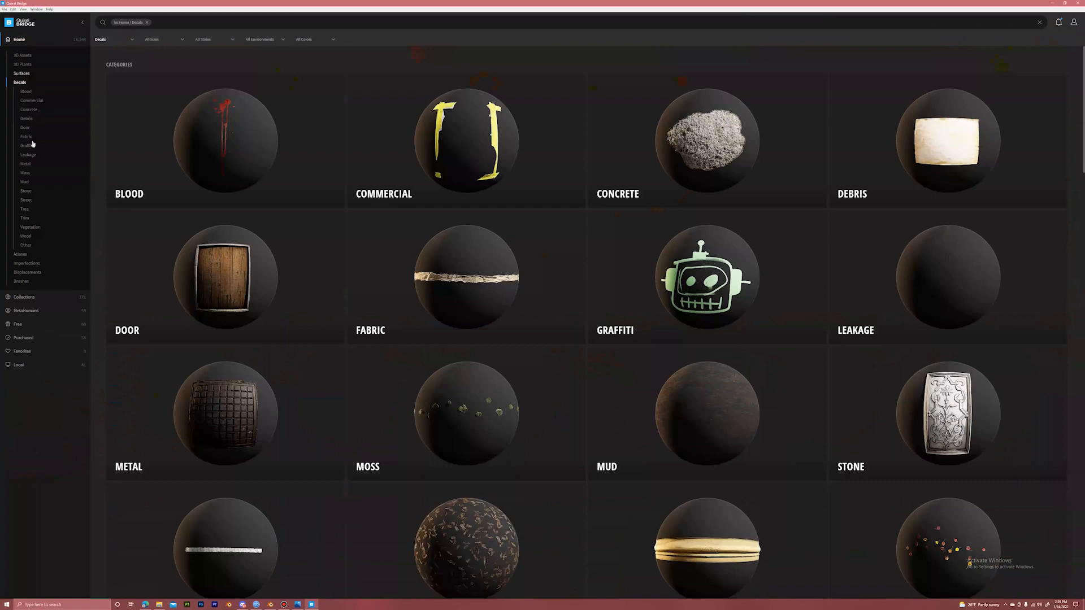
click(28, 298)
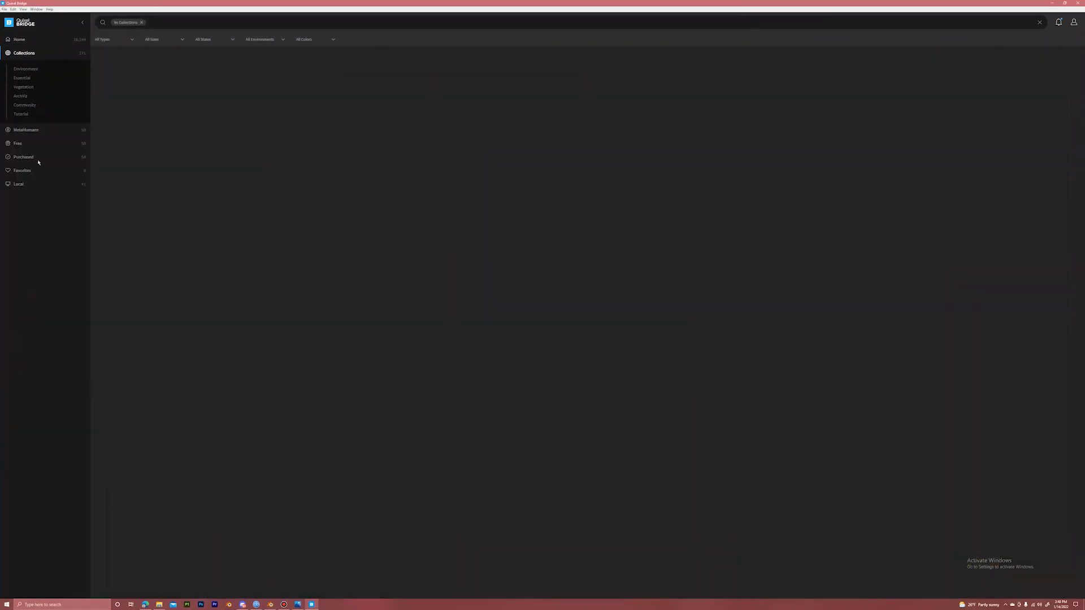
scroll(423, 324, down, 5)
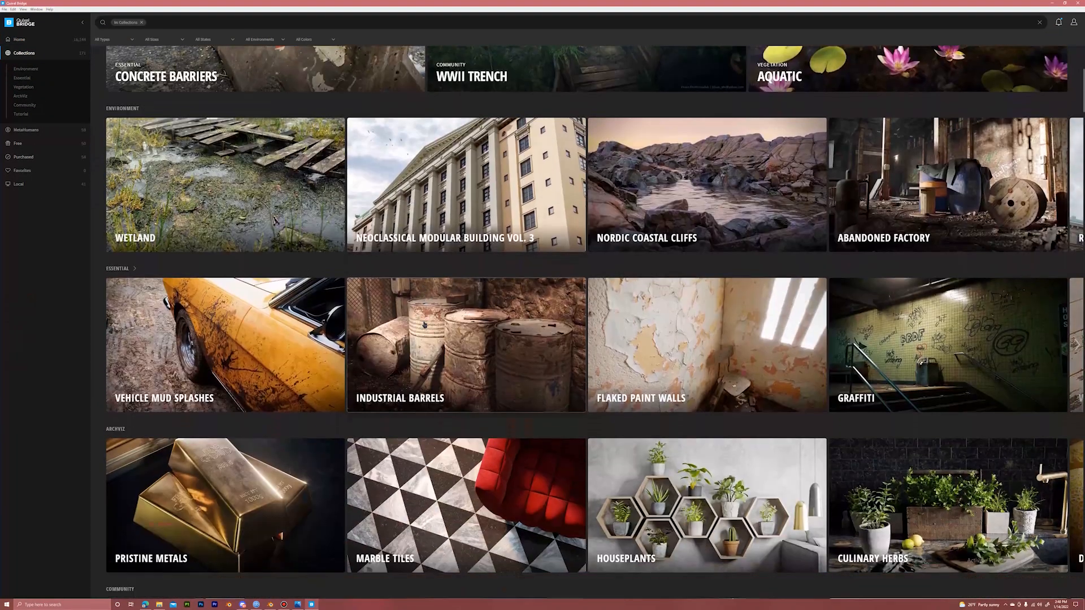
scroll(425, 325, down, 9)
scroll(497, 333, up, 6)
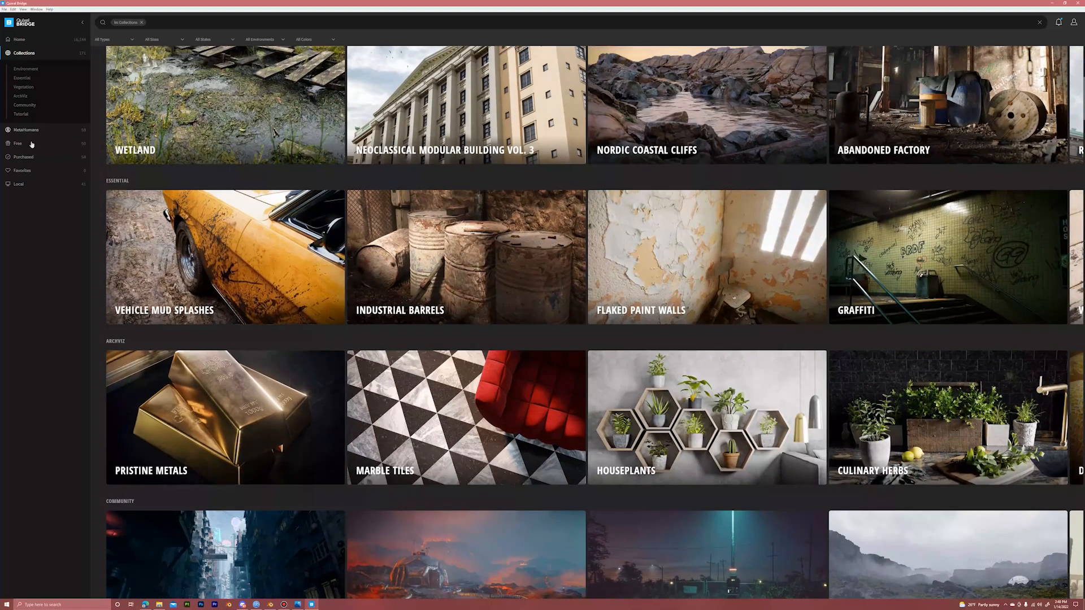
Open the 3D Assets category and view the details of the Massive and Huge Canyon Sandstone Cliff assets.
click(26, 41)
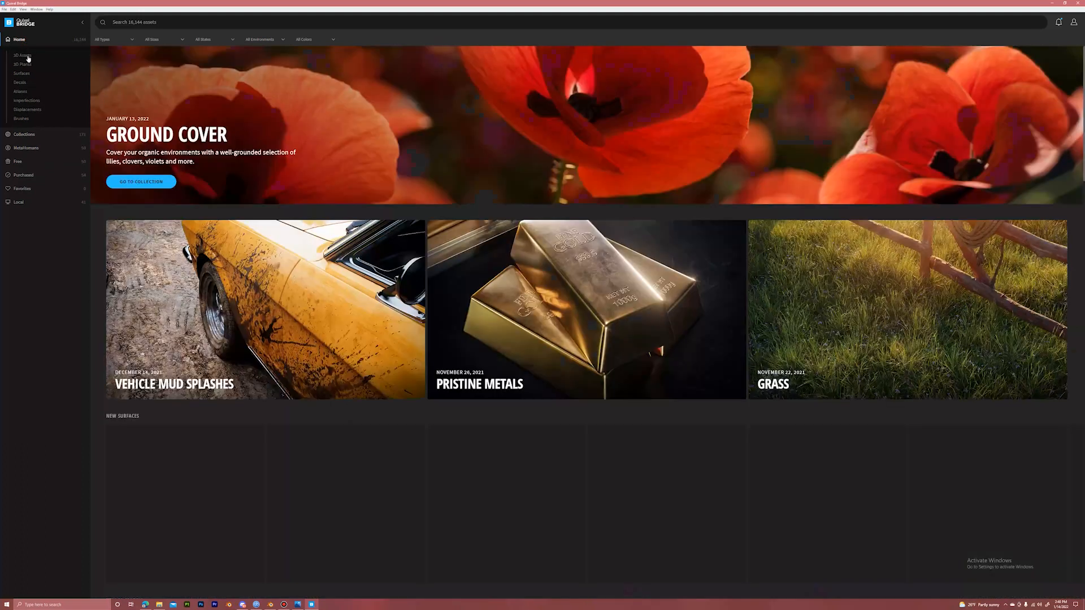
click(28, 57)
scroll(381, 322, down, 3)
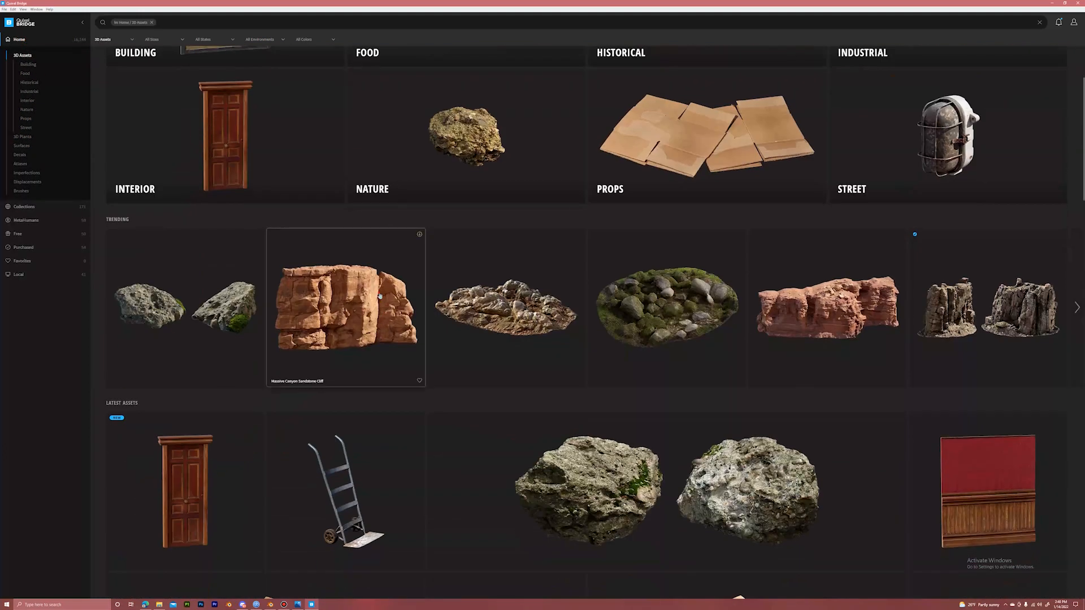
click(380, 296)
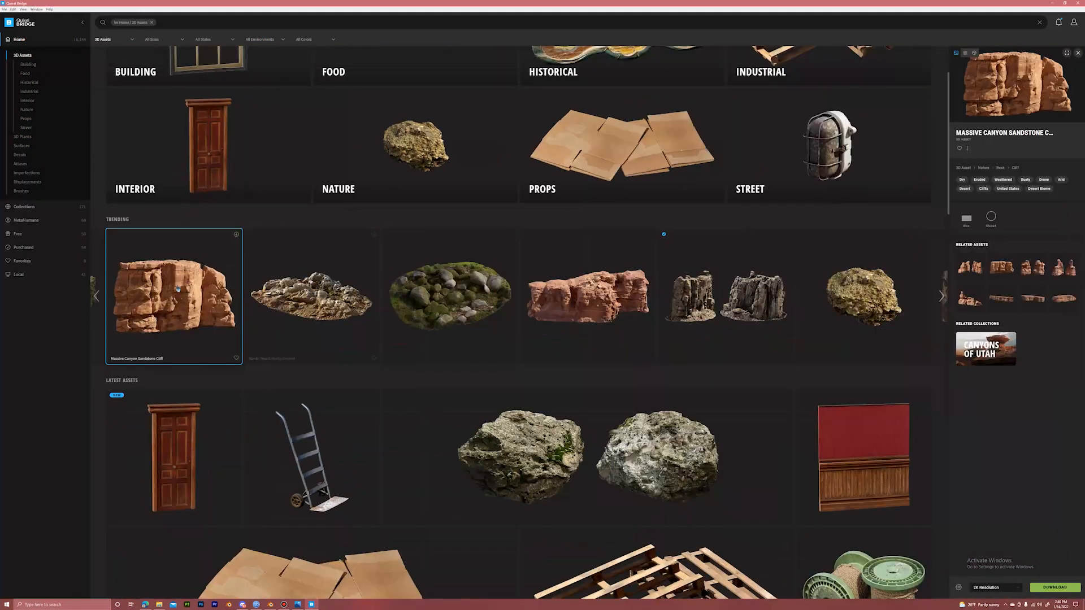
scroll(579, 243, down, 2)
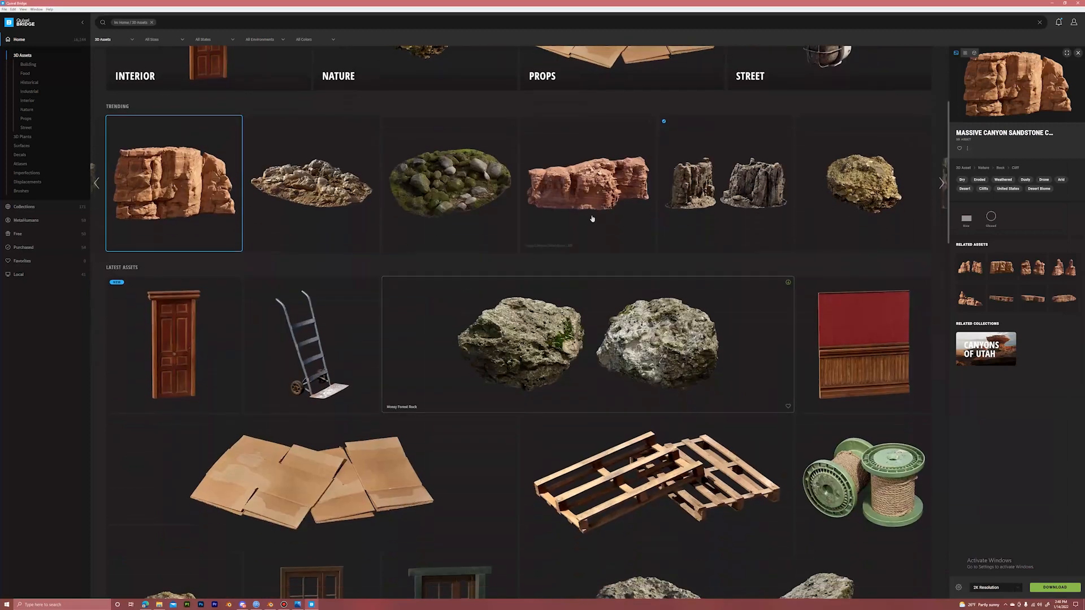
click(582, 226)
Browse the 3D Assets listing, examining the available containers, barrels, cardboard sheets and modular building pieces.
scroll(579, 246, down, 3)
scroll(579, 247, down, 10)
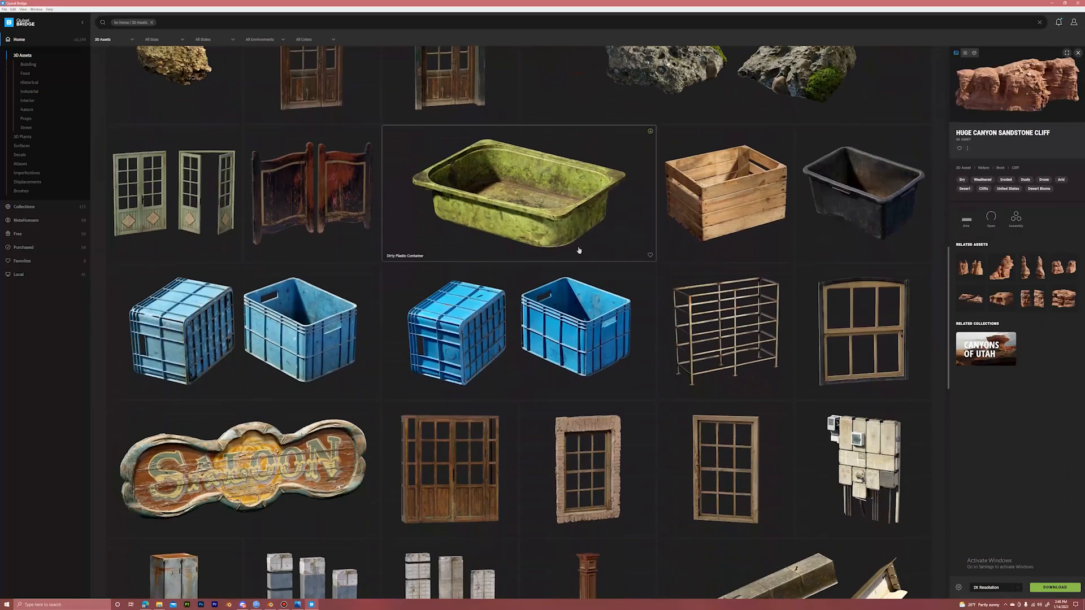
scroll(558, 278, down, 5)
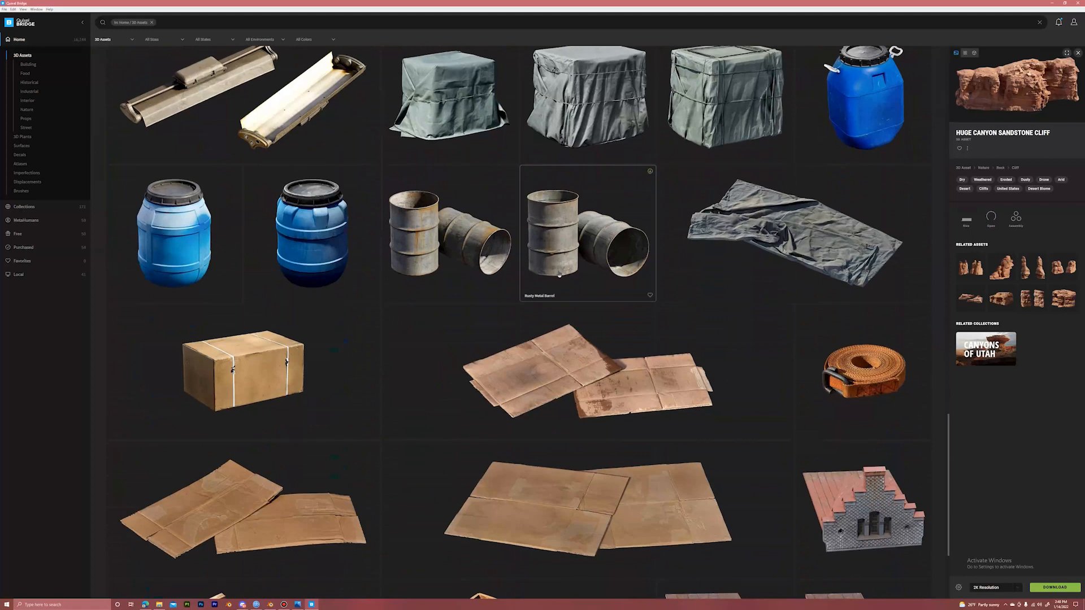
scroll(559, 273, down, 6)
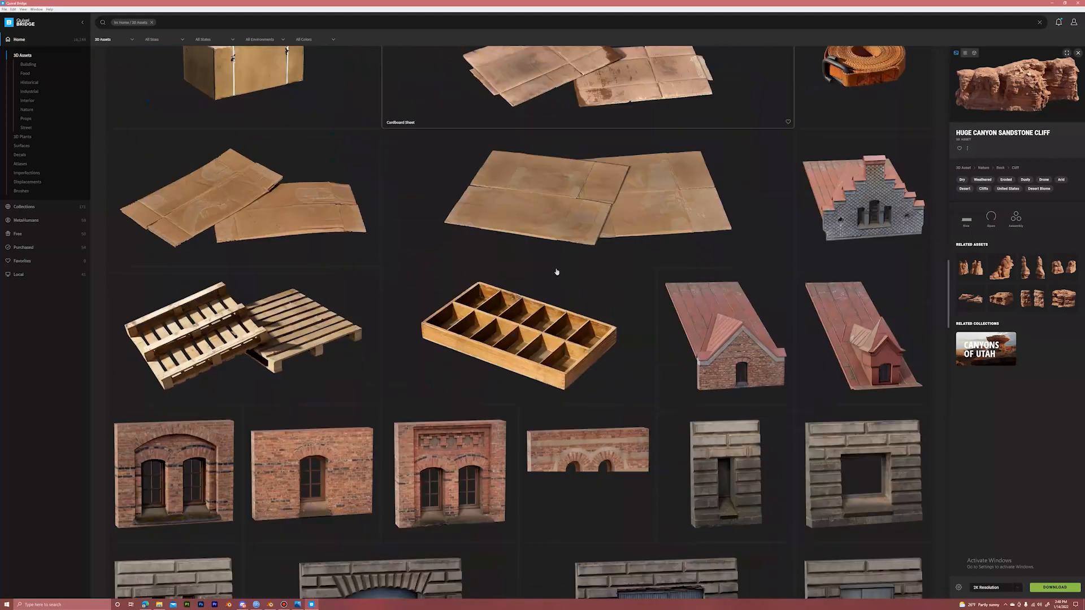
scroll(554, 270, down, 3)
scroll(504, 283, down, 2)
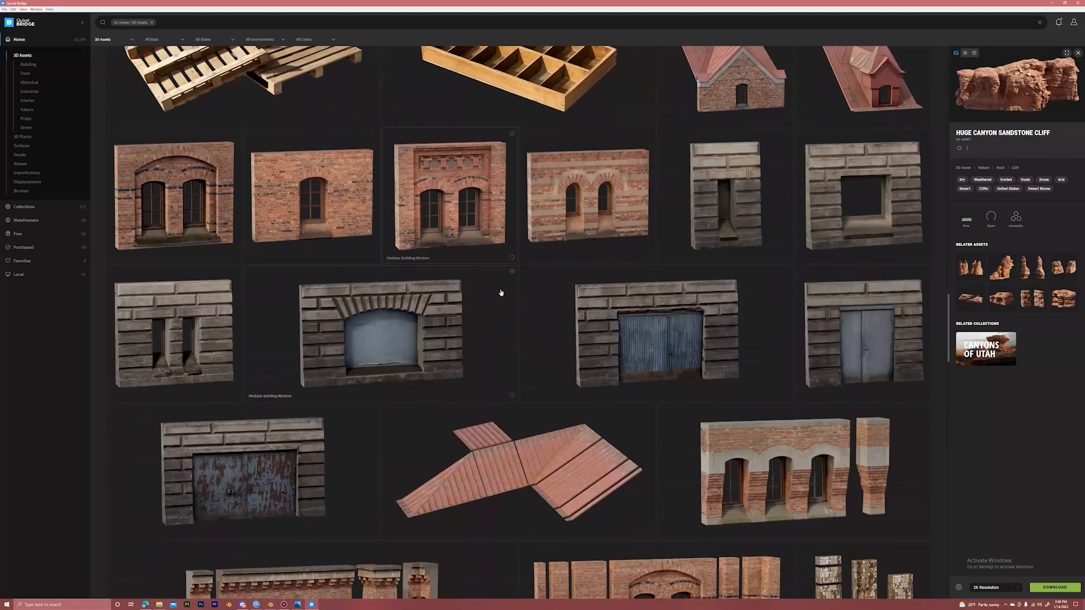
scroll(501, 292, up, 4)
scroll(500, 292, up, 7)
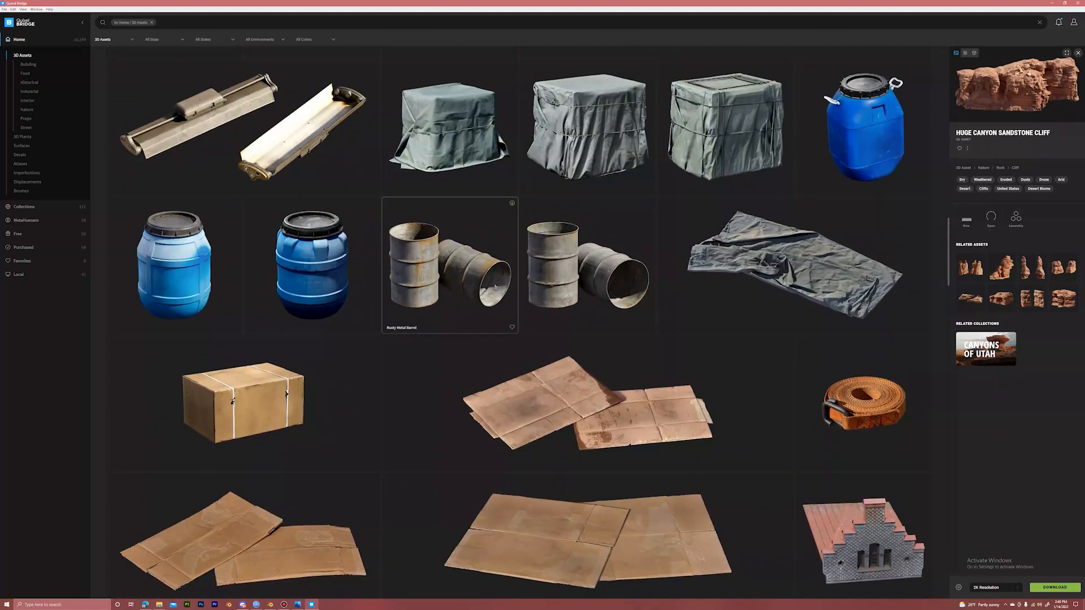
mouse_move(283, 604)
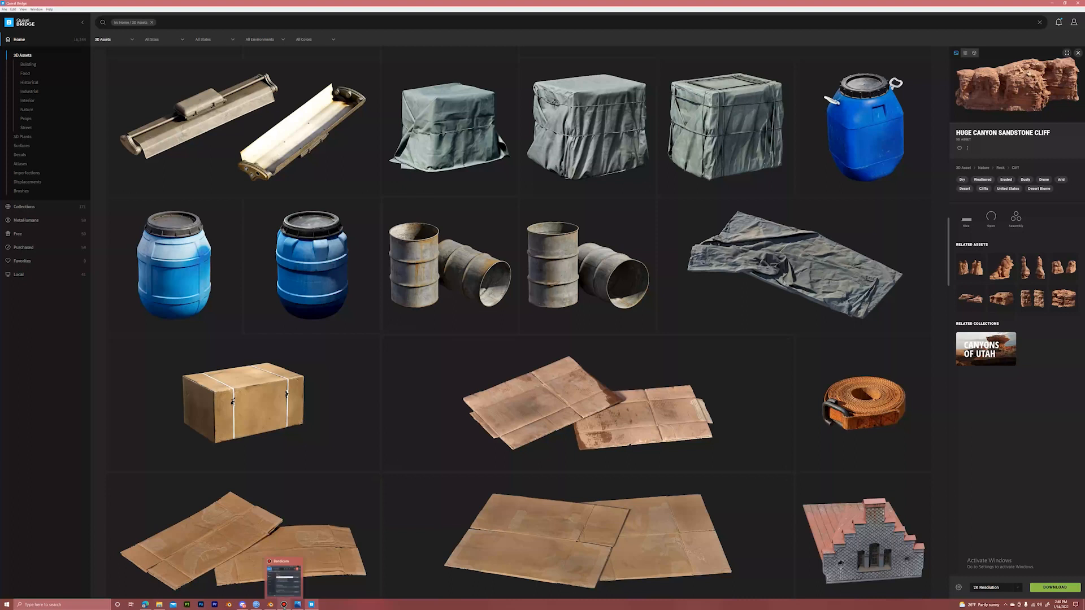
scroll(511, 296, up, 3)
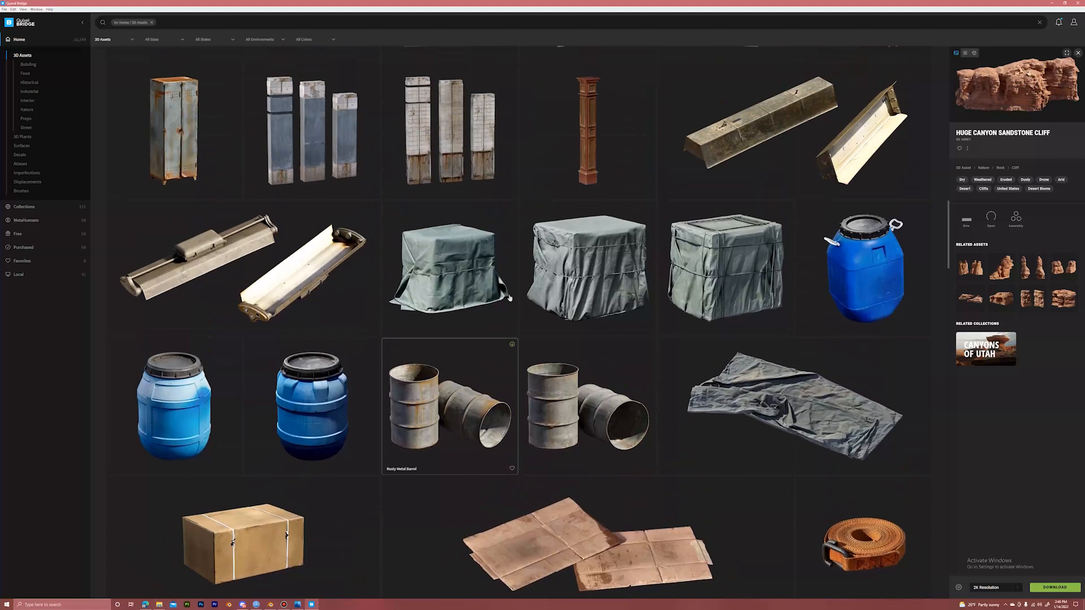
scroll(509, 297, up, 3)
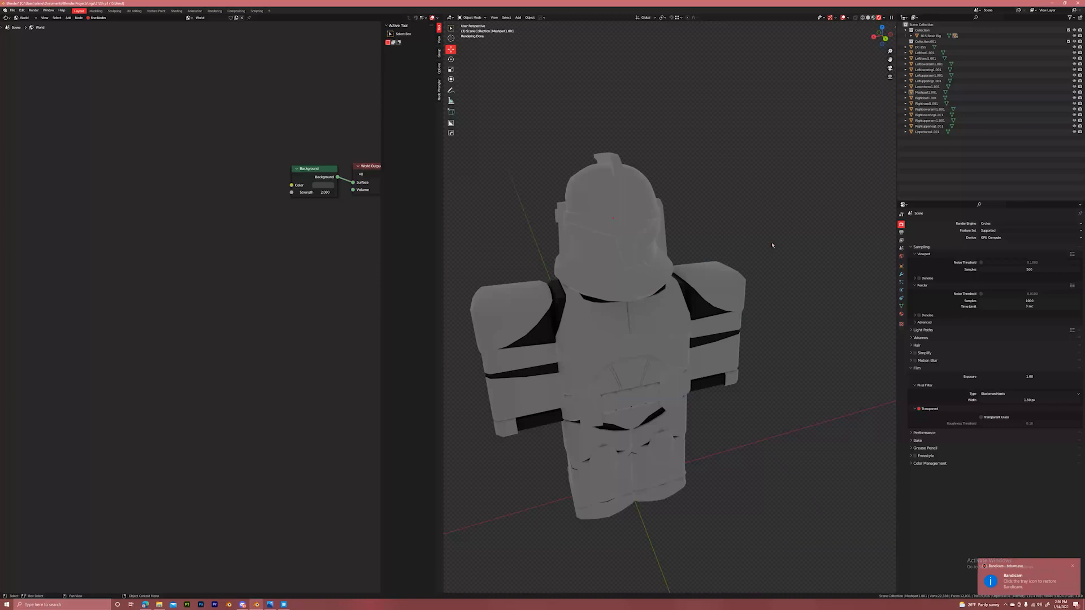
Try moving the clone trooper's left upper-arm armour and rotating the arm in Blender's rendered view.
scroll(707, 186, up, 5)
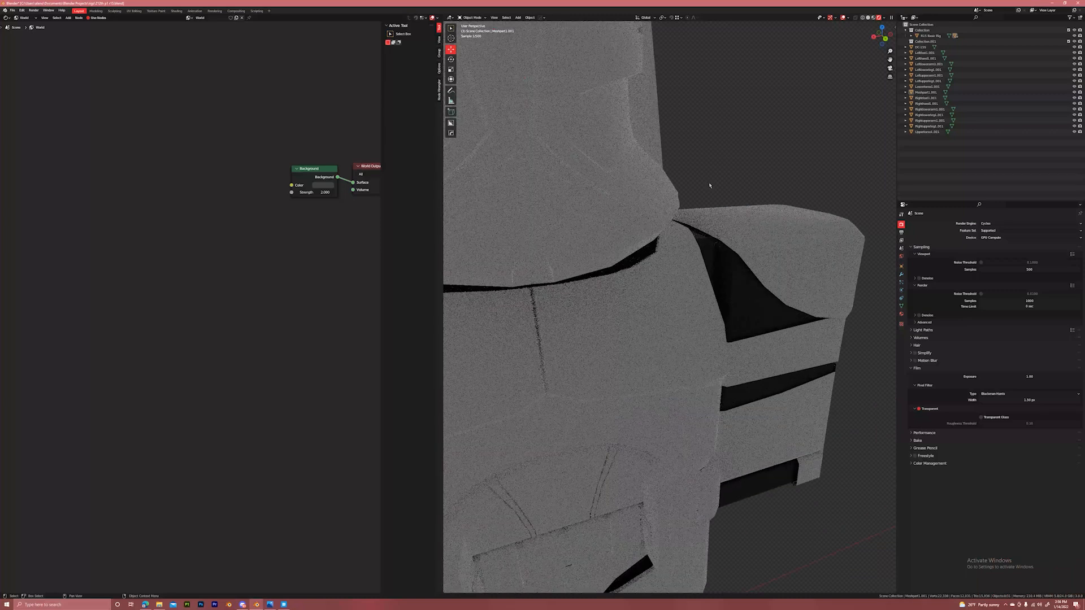
middle_drag(721, 195, 696, 210)
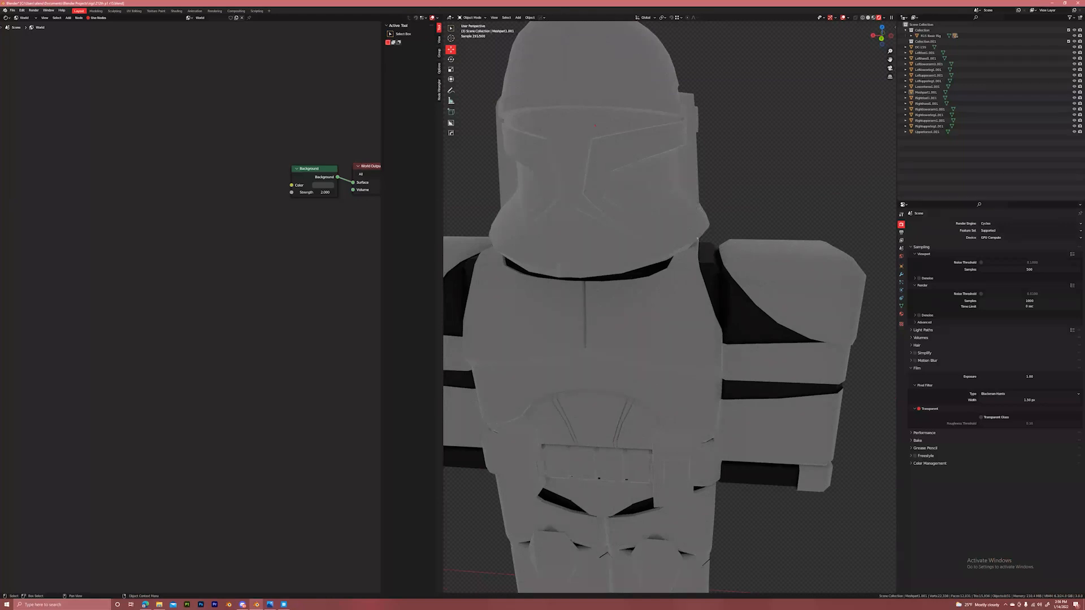
shift+middle_drag(696, 210, 633, 201)
scroll(636, 203, down, 1)
click(714, 265)
key(g)
right_click(781, 221)
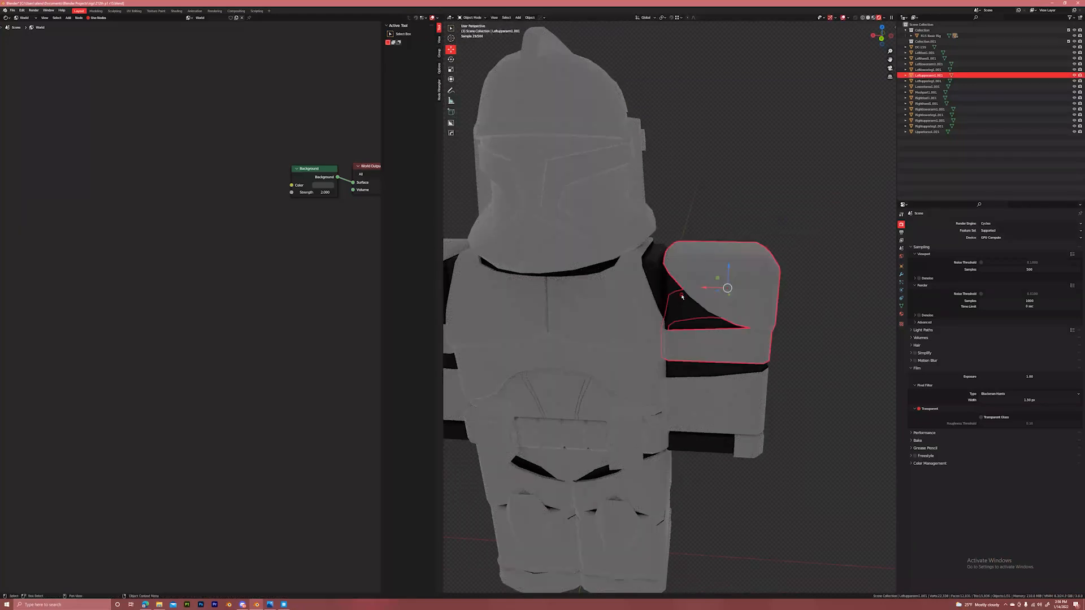
click(781, 221)
scroll(781, 221, down, 3)
key(r)
right_click(732, 218)
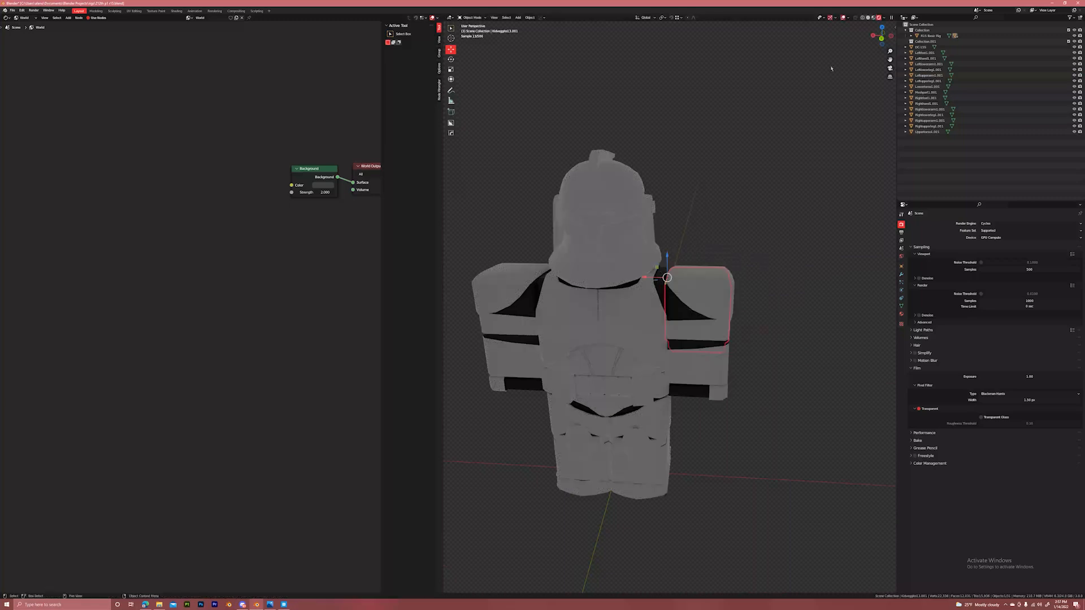
Change the viewport to solid shading and test-rotate the clone trooper's left arm.
click(868, 17)
key(r)
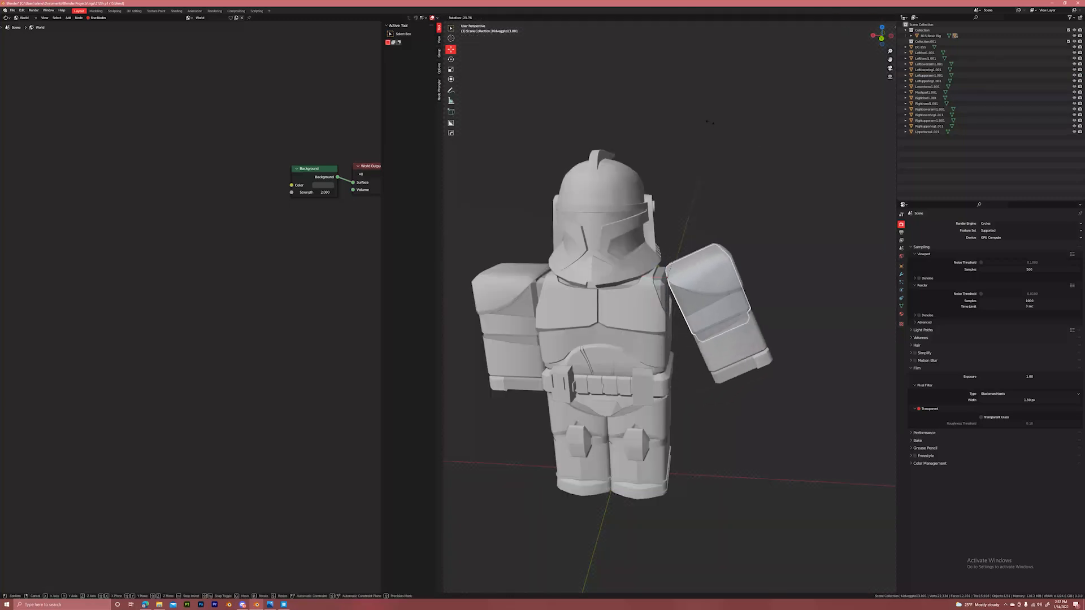
right_click(591, 308)
Select the left upper-arm armour for inspection and try scaling the helmet.
click(707, 269)
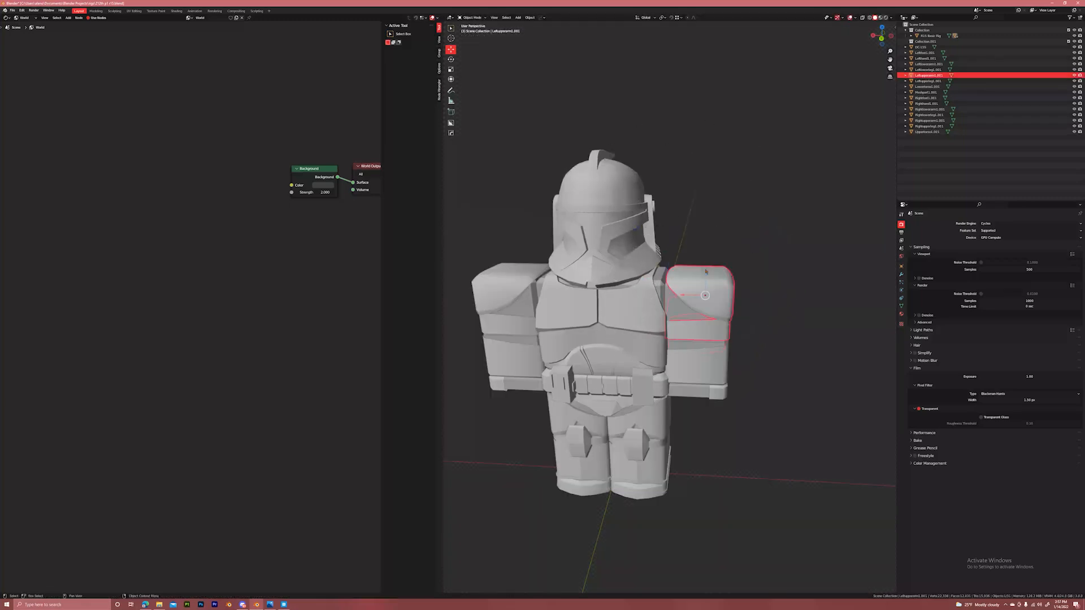
scroll(649, 254, up, 3)
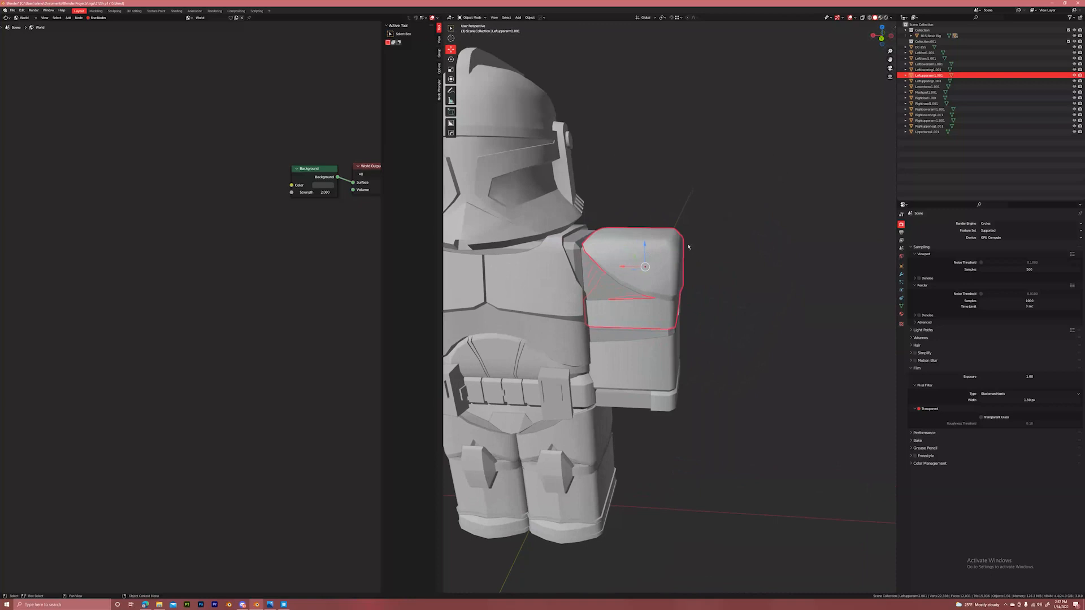
shift+middle_drag(674, 239, 750, 241)
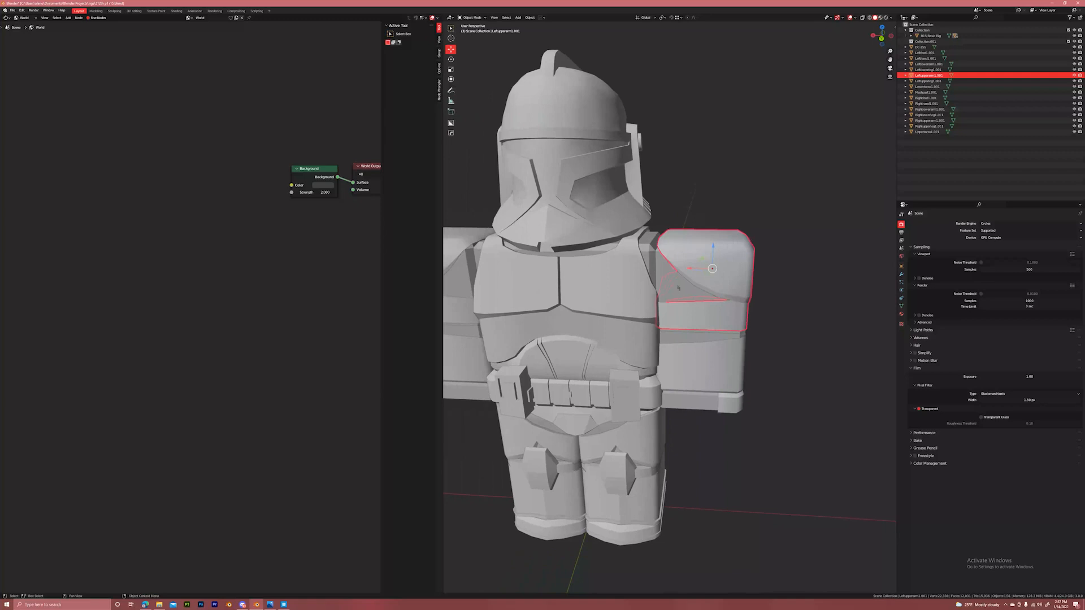
click(590, 212)
scroll(590, 212, up, 3)
key(s)
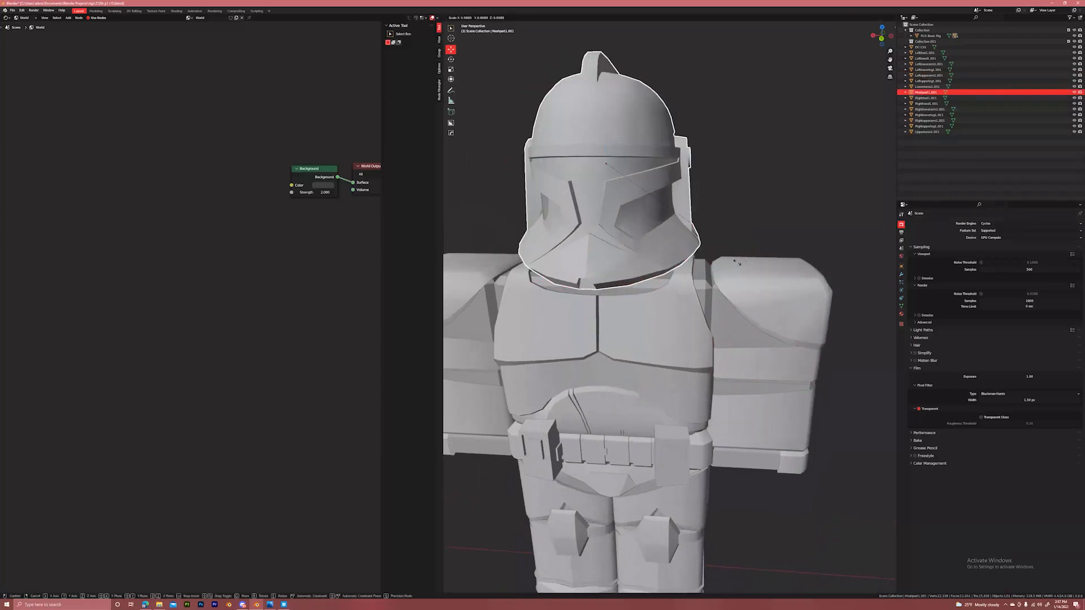
right_click(766, 265)
Parent the left upper-arm armour to the arm piece underneath it with the Object option.
click(784, 227)
shift+middle_drag(761, 252, 712, 236)
click(721, 249)
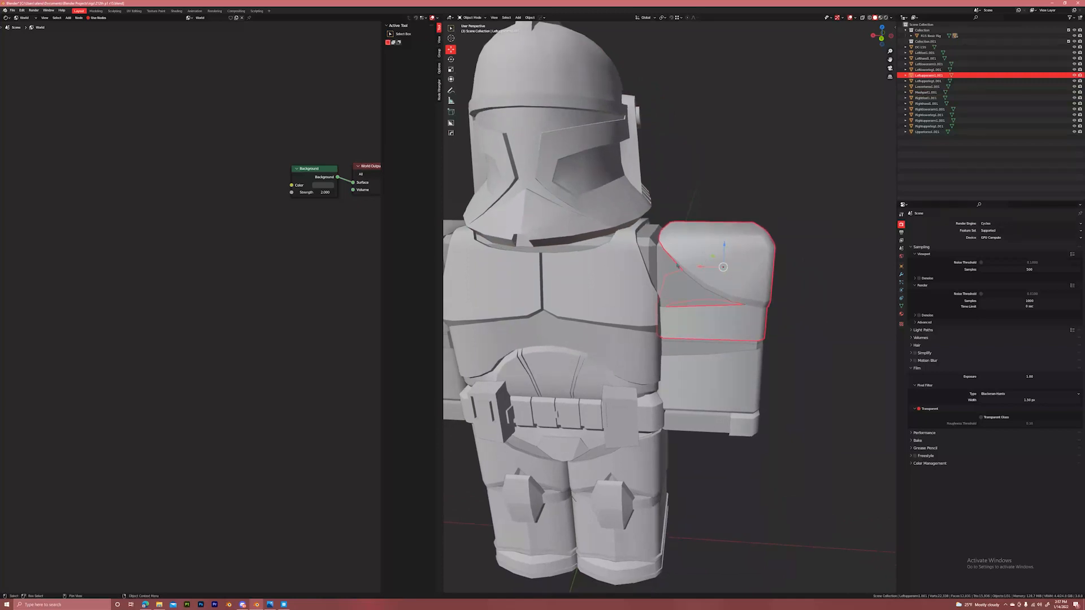
shift+click(667, 266)
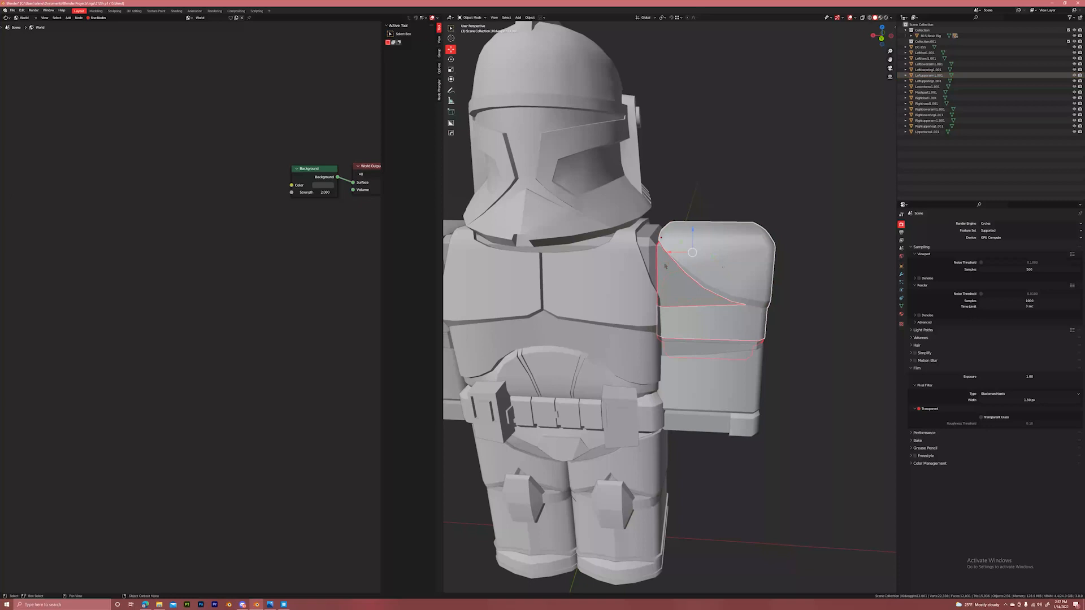
key(ctrl+p)
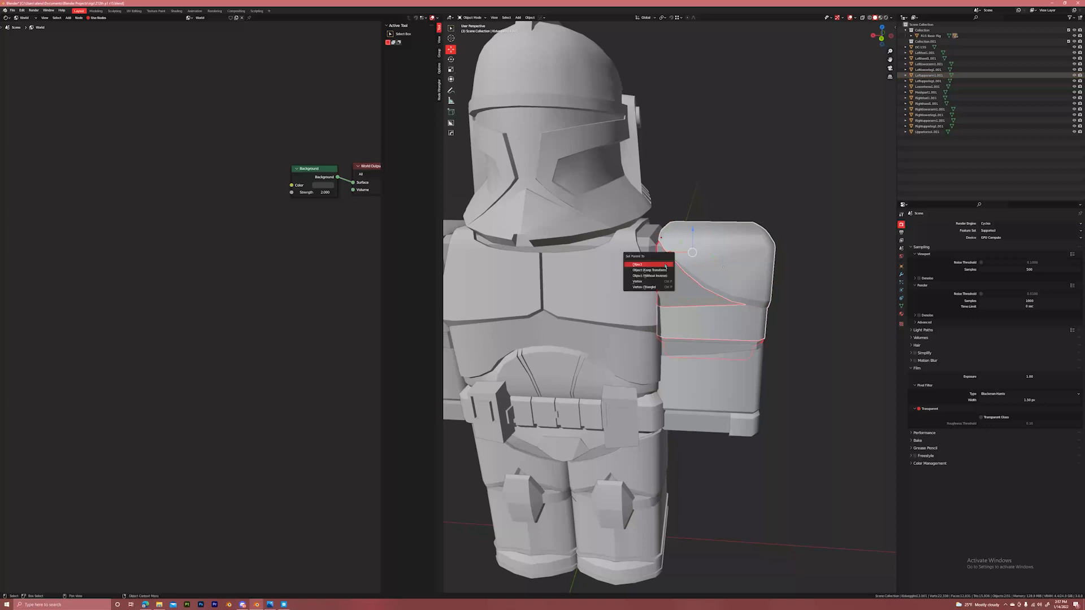
click(665, 266)
Test the left arm's parenting by selecting the arm piece alone and trying a rotation.
key(alt+a)
click(675, 281)
key(r)
right_click(704, 189)
Isolate the left upper-arm piece in local view and enter Edit Mode on its mesh.
key(KP_Divide)
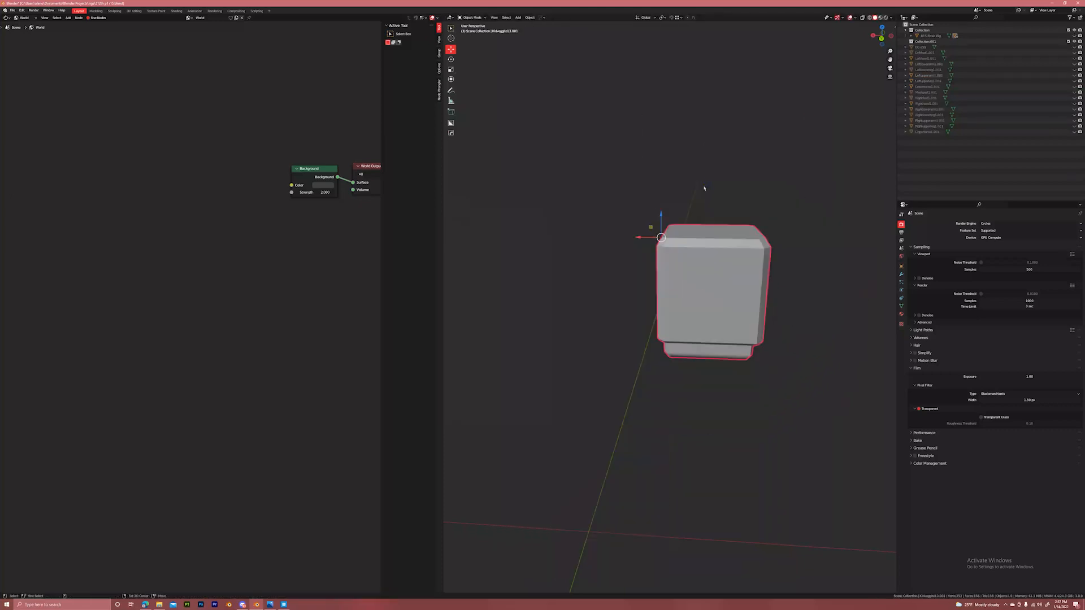
middle_drag(688, 179, 711, 193)
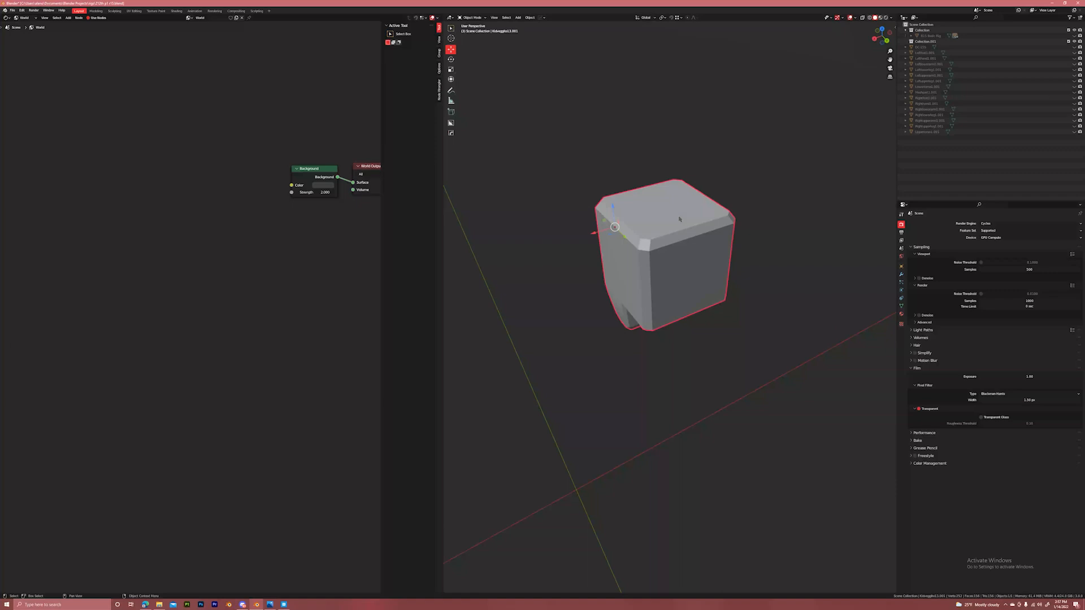
scroll(680, 219, up, 2)
key(Tab)
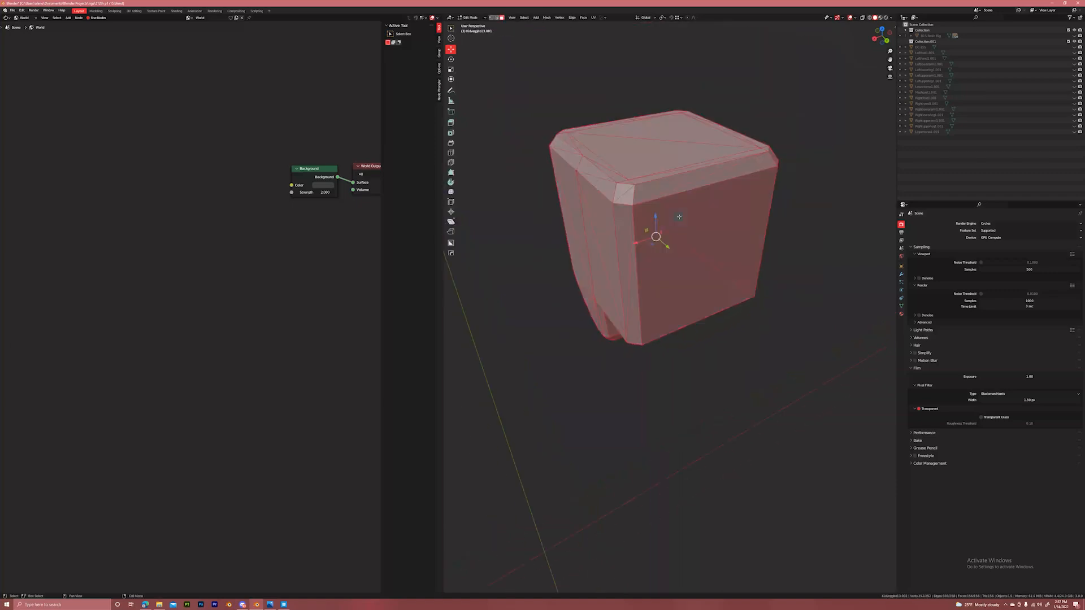
Select the vertex near the upper edge of the arm piece's torso-facing side and snap the 3D cursor to it.
key(1)
click(575, 169)
scroll(573, 169, up, 2)
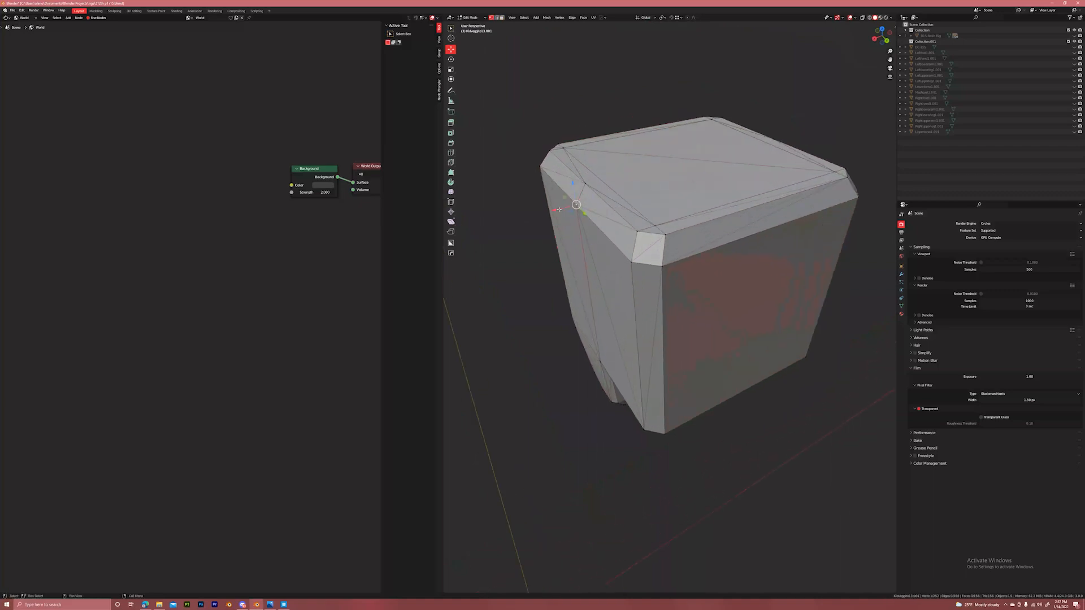
scroll(567, 205, down, 4)
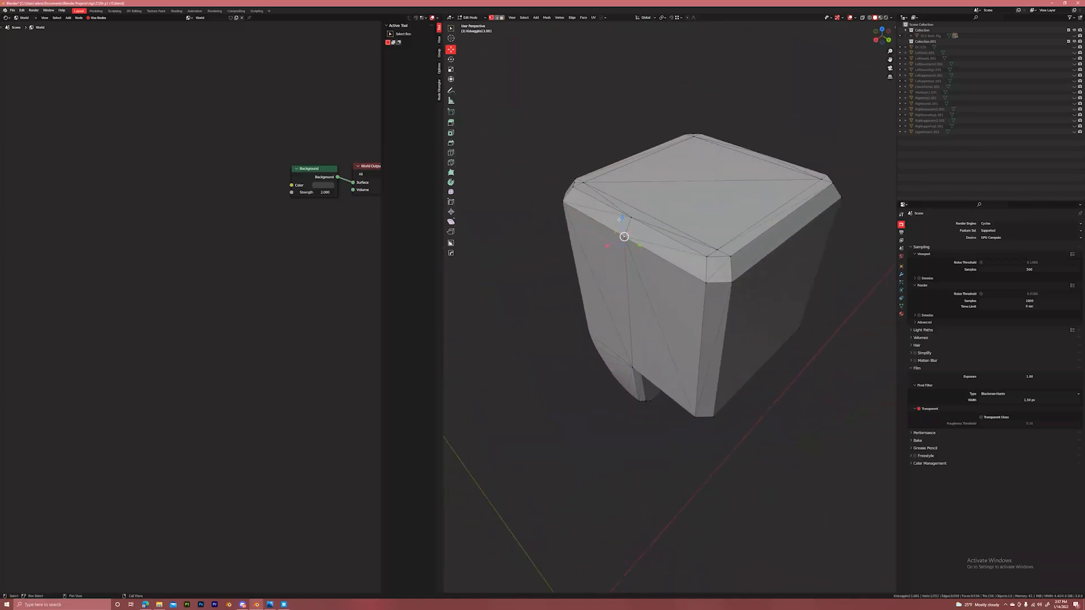
middle_drag(594, 211, 641, 234)
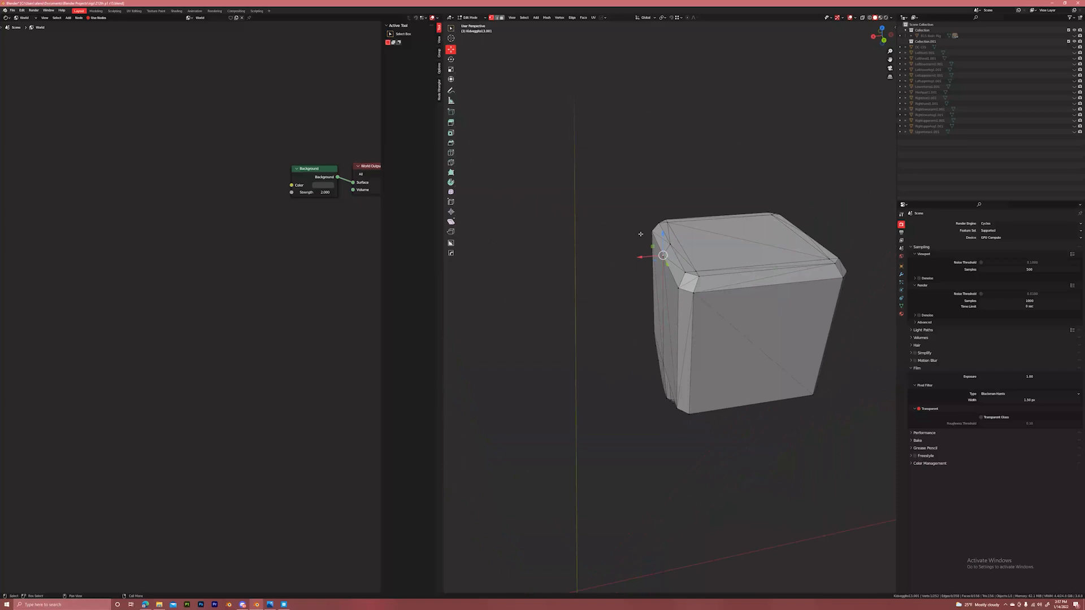
key(shift+s)
click(650, 266)
Set the left upper-arm piece's origin to the 3D cursor in Object Mode and leave local view.
key(Tab)
right_click(650, 265)
mouse_move(655, 286)
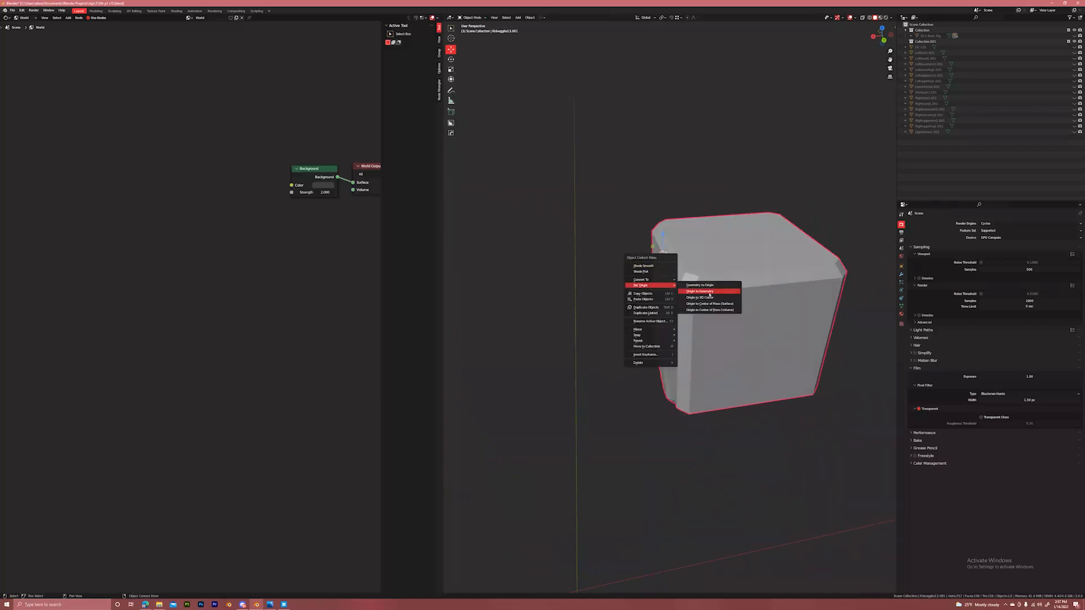
click(699, 297)
click(781, 184)
key(KP_Divide)
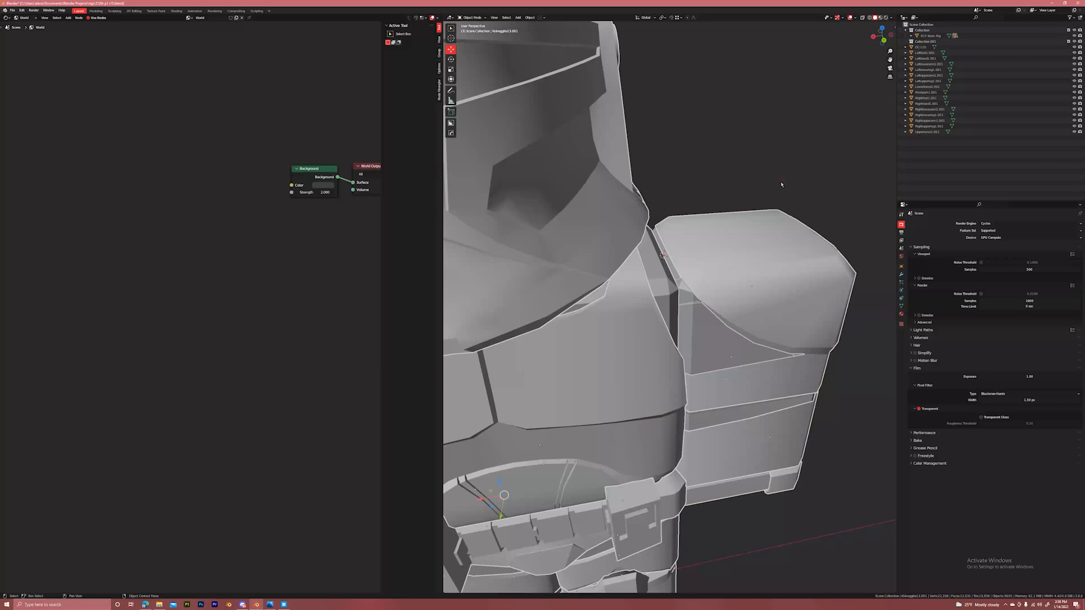
Test the shoulder-side pivot with a trial rotation of the left upper-arm piece, then select its armour.
click(782, 184)
click(717, 350)
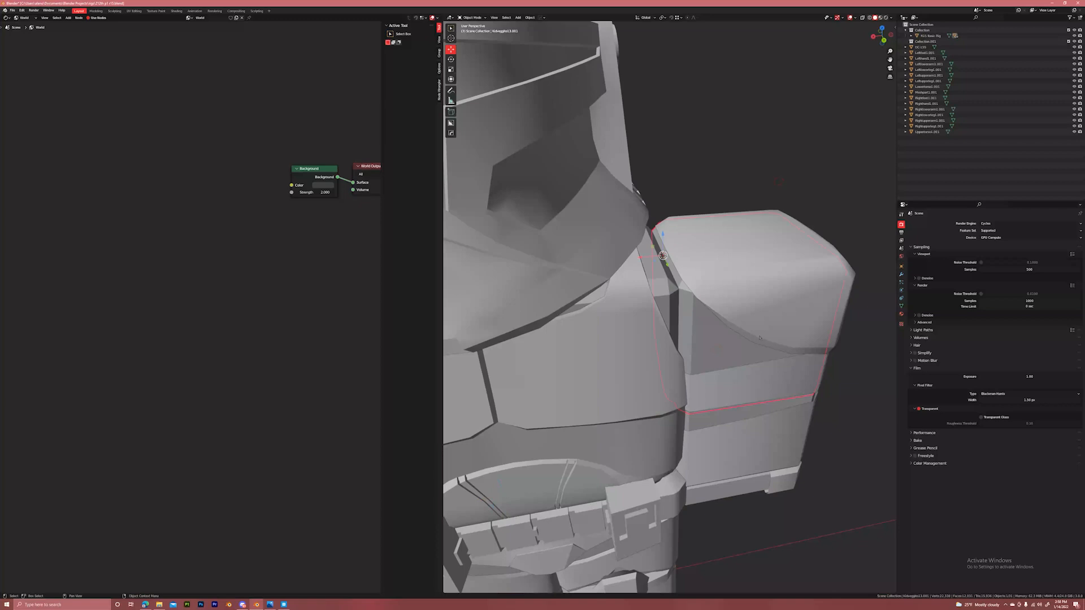
scroll(759, 338, down, 4)
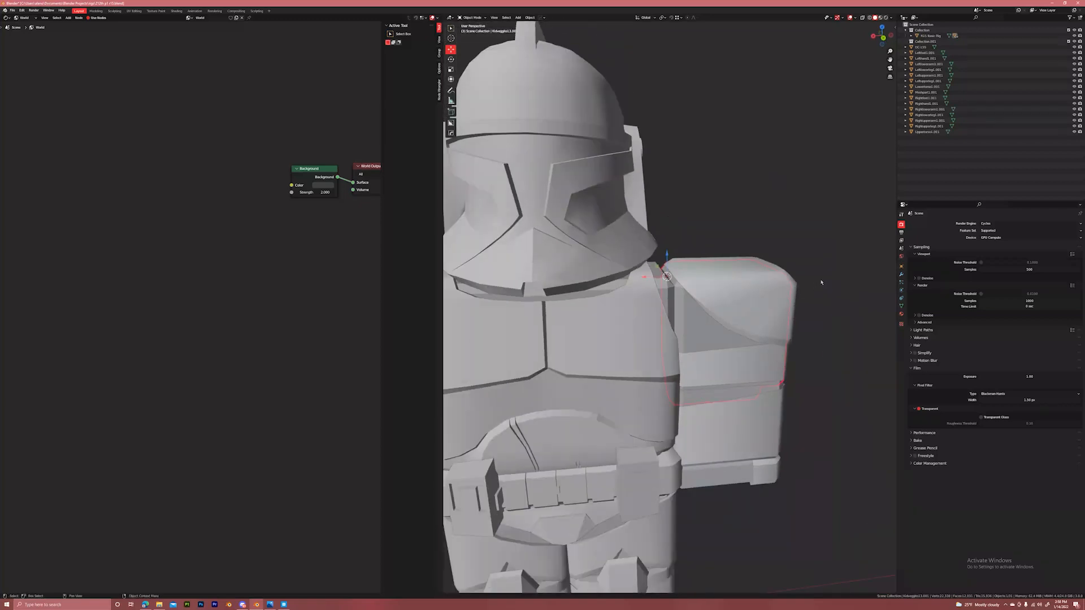
key(r)
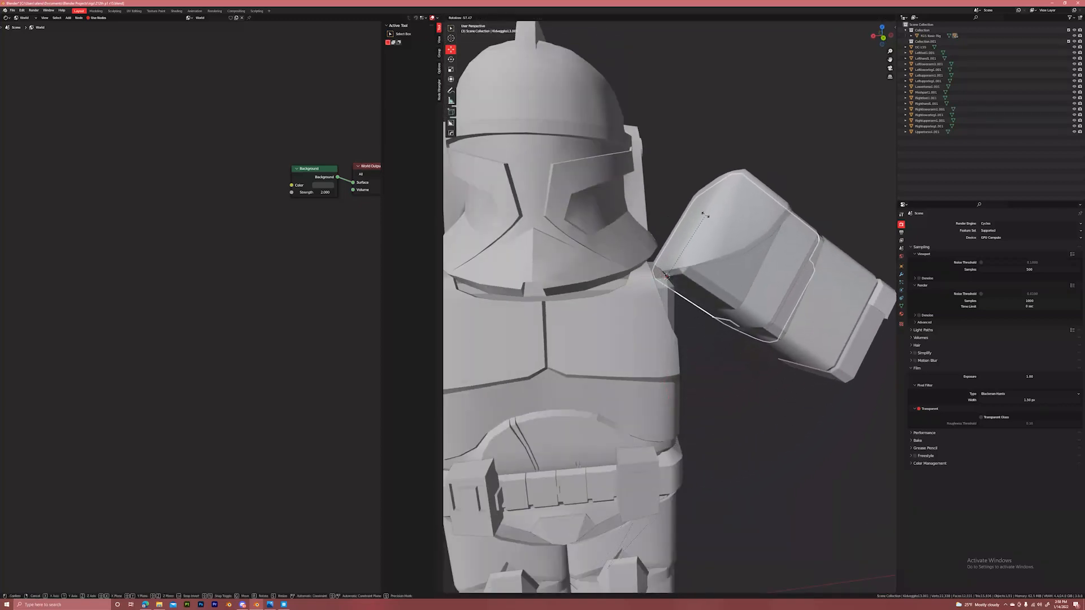
right_click(711, 265)
middle_drag(721, 272, 690, 305)
click(728, 264)
scroll(731, 262, up, 2)
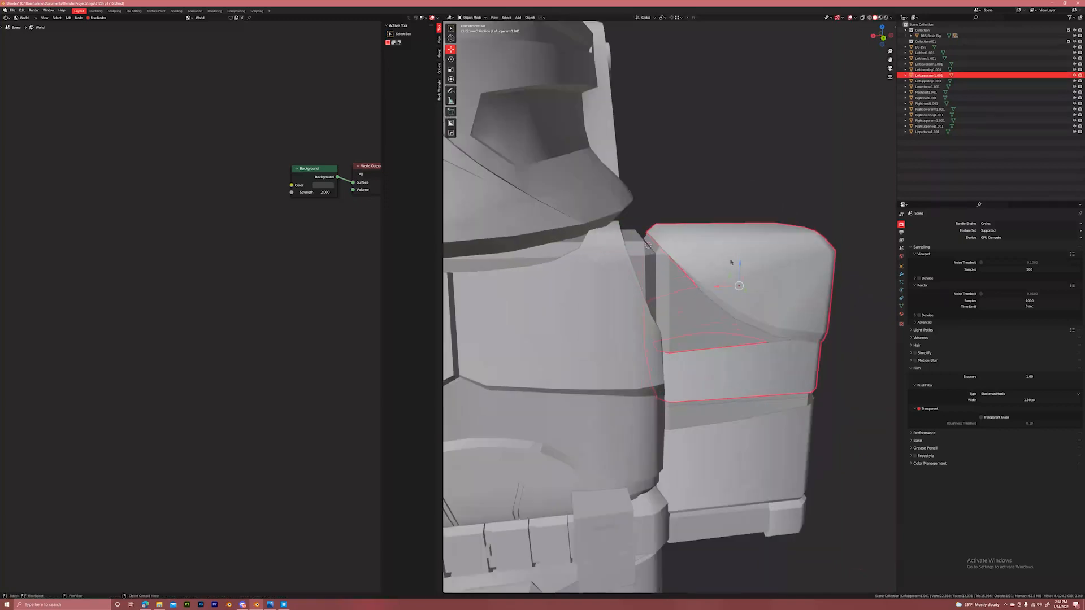
Isolate the left upper-arm piece, select the diagonal edge on its top face and snap the 3D cursor to it.
click(846, 160)
click(693, 307)
key(shift+h)
key(Tab)
middle_drag(694, 304, 671, 350)
key(2)
click(745, 232)
scroll(748, 244, down, 4)
scroll(749, 246, up, 1)
key(shift+s)
click(741, 292)
Set the left upper-arm piece's origin to the 3D cursor at its top centre and show the hidden objects.
key(Tab)
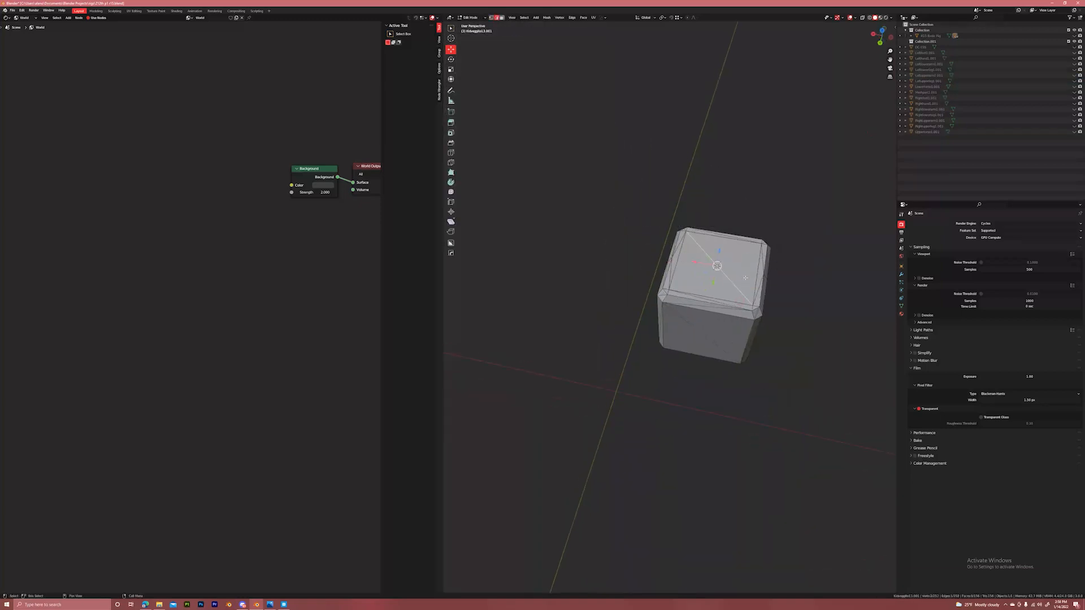
scroll(746, 280, up, 2)
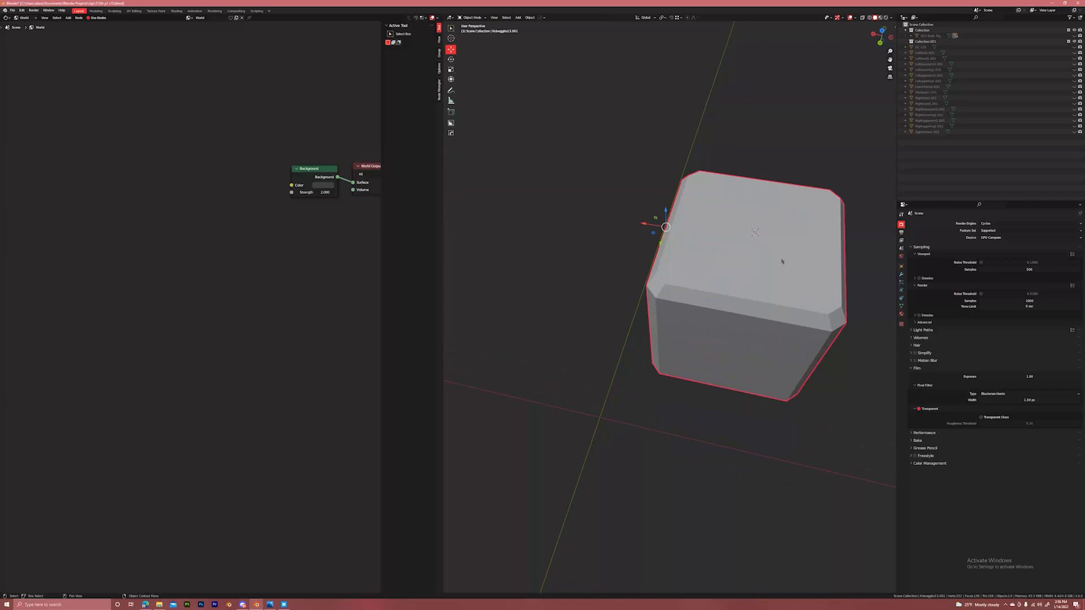
right_click(782, 262)
mouse_move(746, 279)
click(789, 291)
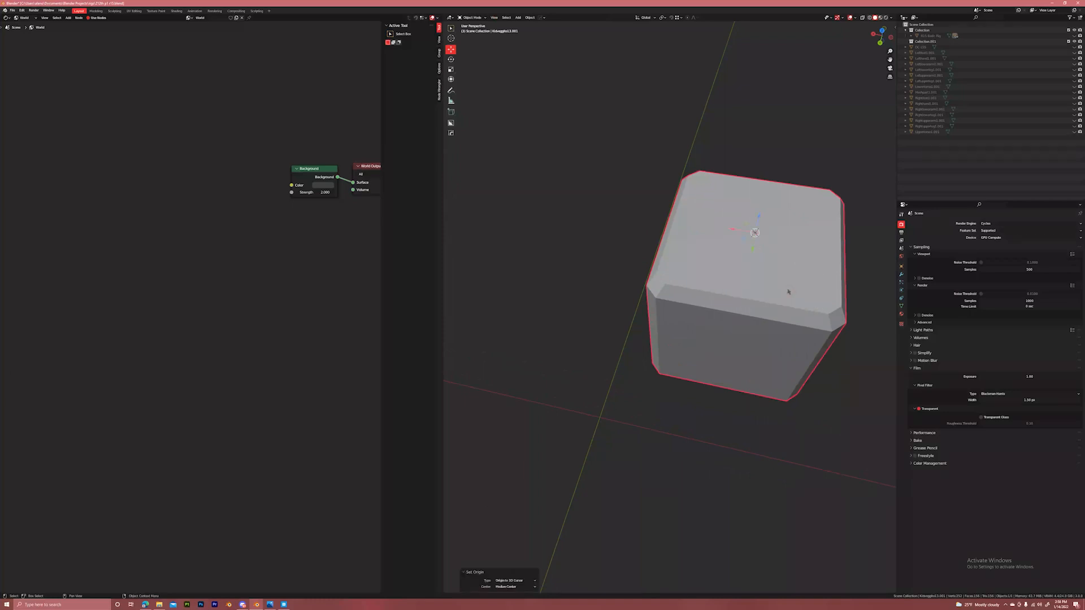
key(alt+h)
Test the top-centre pivot with a trial rotation of the left upper-arm piece.
middle_drag(756, 305, 758, 194)
click(758, 194)
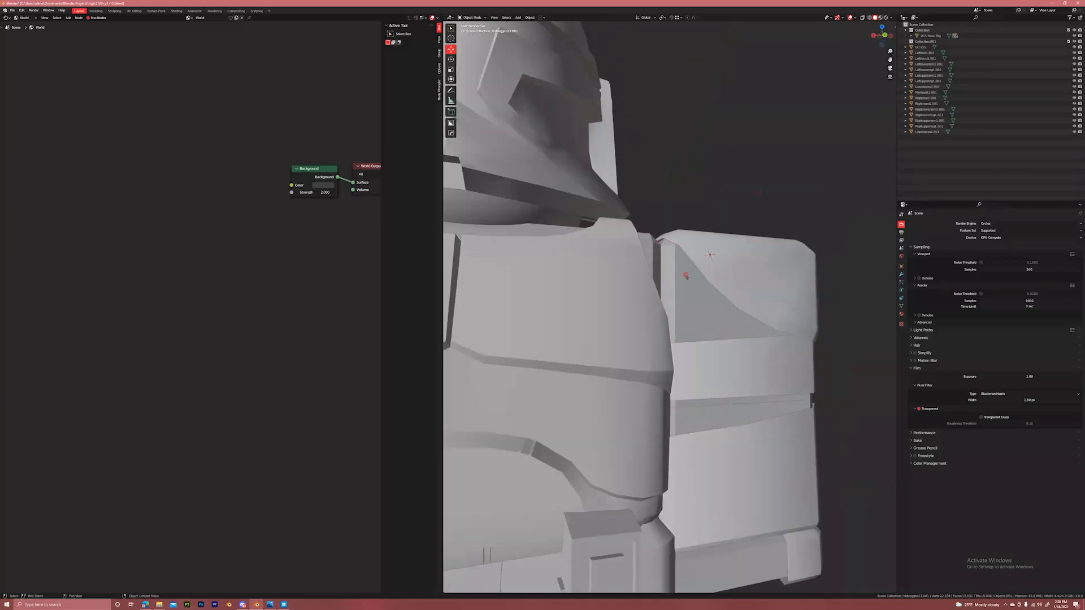
click(686, 276)
key(r)
right_click(784, 301)
Undo the top-centre origin change on the left upper-arm piece and bring the whole character back into view.
key(ctrl+z)
key(ctrl+z)
key(ctrl+z)
middle_drag(768, 276, 758, 307)
key(Tab)
key(ctrl+z)
key(ctrl+z)
key(Tab)
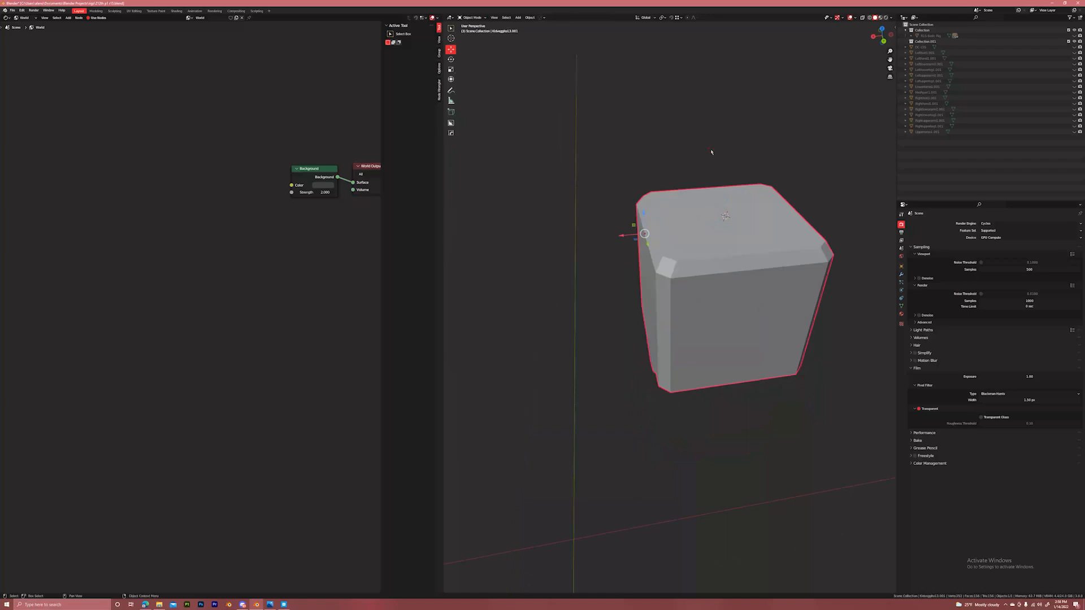
key(h)
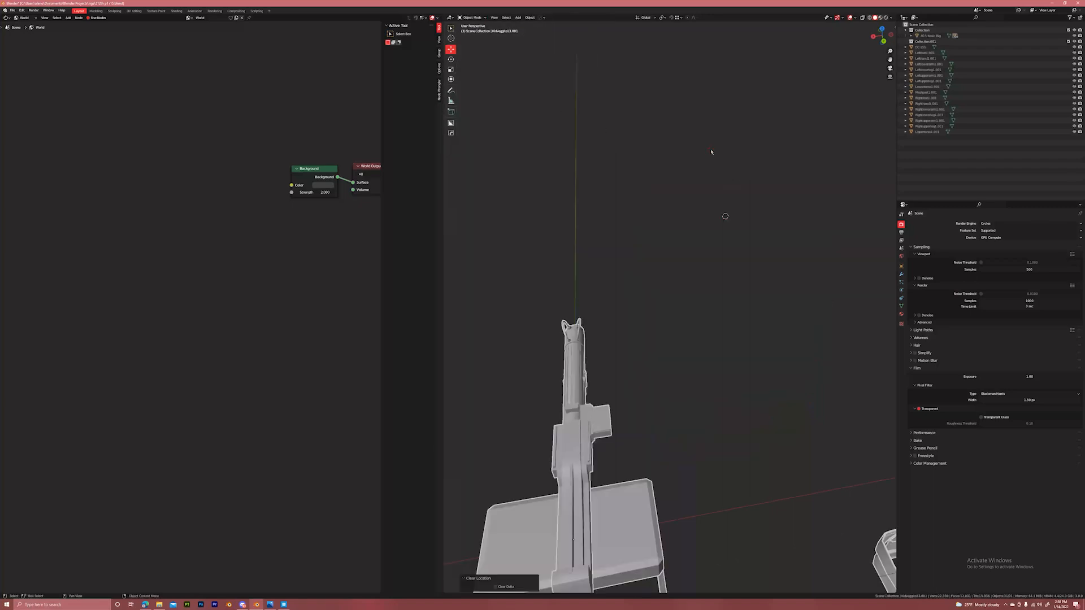
key(alt+h)
click(728, 136)
scroll(728, 136, down, 5)
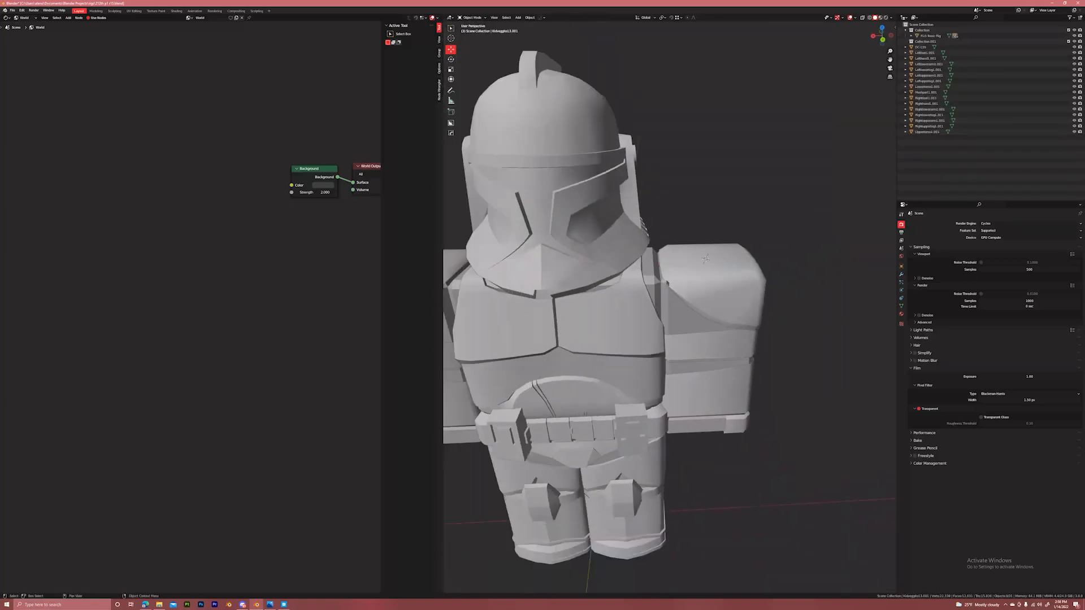
Isolate the left lower-arm piece and try to snap the 3D cursor to a selected part of its mesh.
scroll(665, 317, up, 4)
middle_drag(665, 317, 701, 127)
middle_drag(786, 235, 693, 209)
click(693, 209)
key(shift+h)
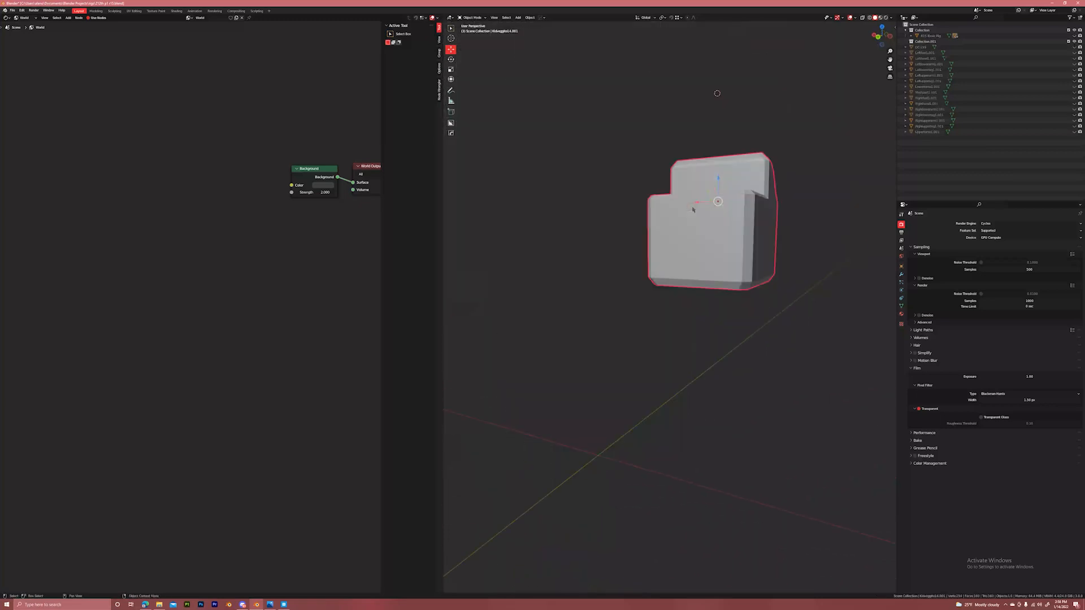
middle_drag(517, 195, 715, 182)
scroll(594, 189, up, 4)
key(Tab)
click(663, 184)
key(shift+s)
click(662, 211)
Select two vertices of the lower-arm piece in vertex mode and try snapping the 3D cursor between them.
key(1)
click(554, 236)
middle_drag(655, 229, 695, 226)
shift+click(478, 220)
middle_drag(478, 220, 577, 274)
scroll(693, 272, down, 3)
key(shift+s)
click(704, 303)
Return to Object Mode, show all hidden objects and save the file.
key(Tab)
key(alt+h)
key(ctrl+s)
Examine how the arm, torso and leg pieces fit together on the clone trooper from several angles.
scroll(577, 274, down, 6)
click(713, 274)
middle_drag(713, 274, 626, 250)
scroll(792, 283, up, 5)
scroll(626, 250, up, 3)
click(611, 219)
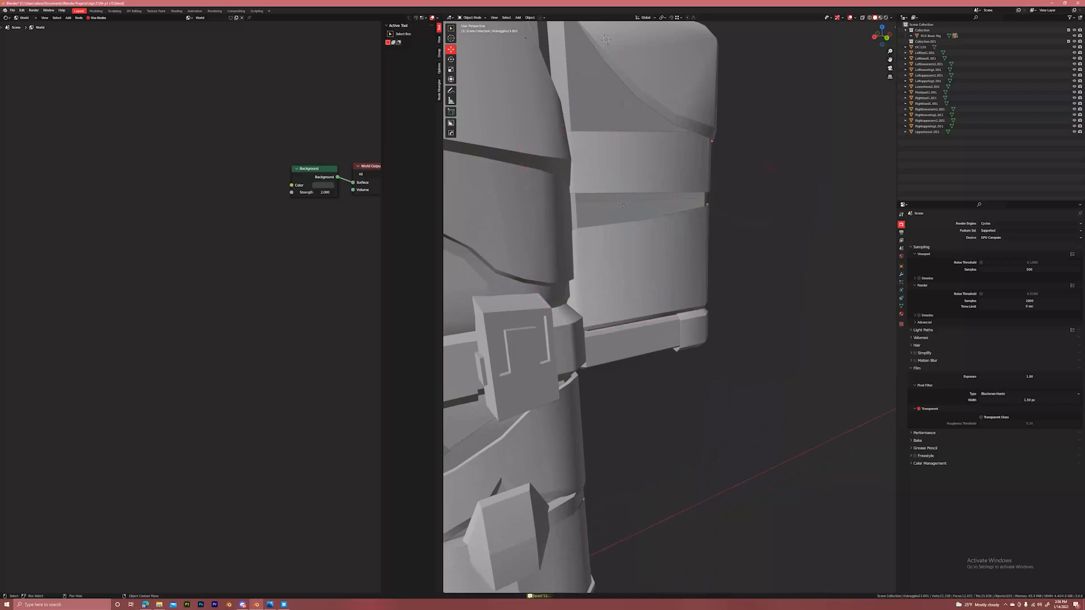
click(613, 358)
click(699, 254)
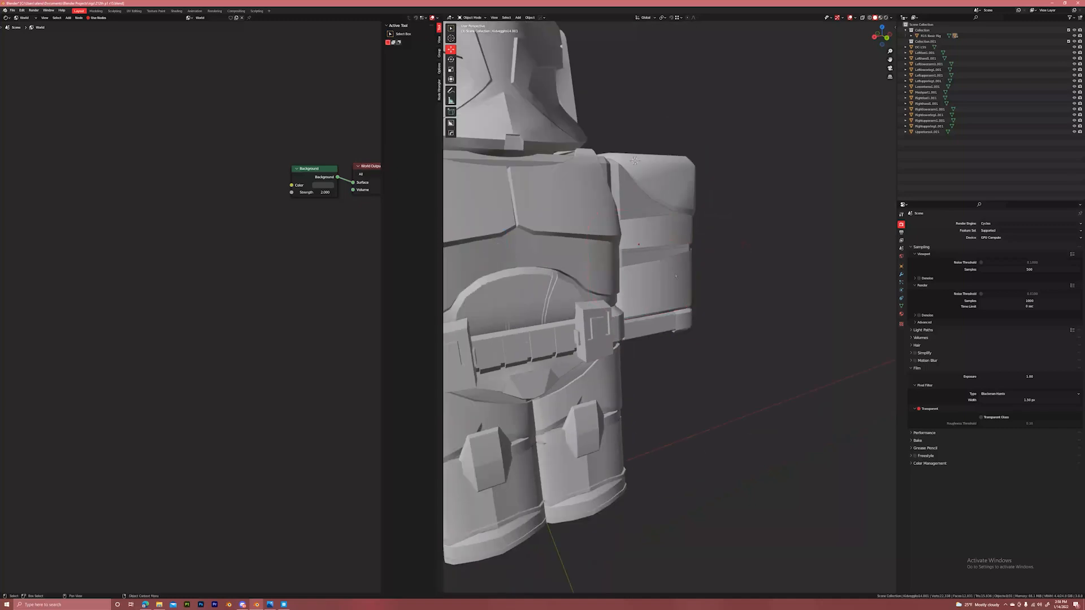
shift+middle_drag(699, 254, 841, 251)
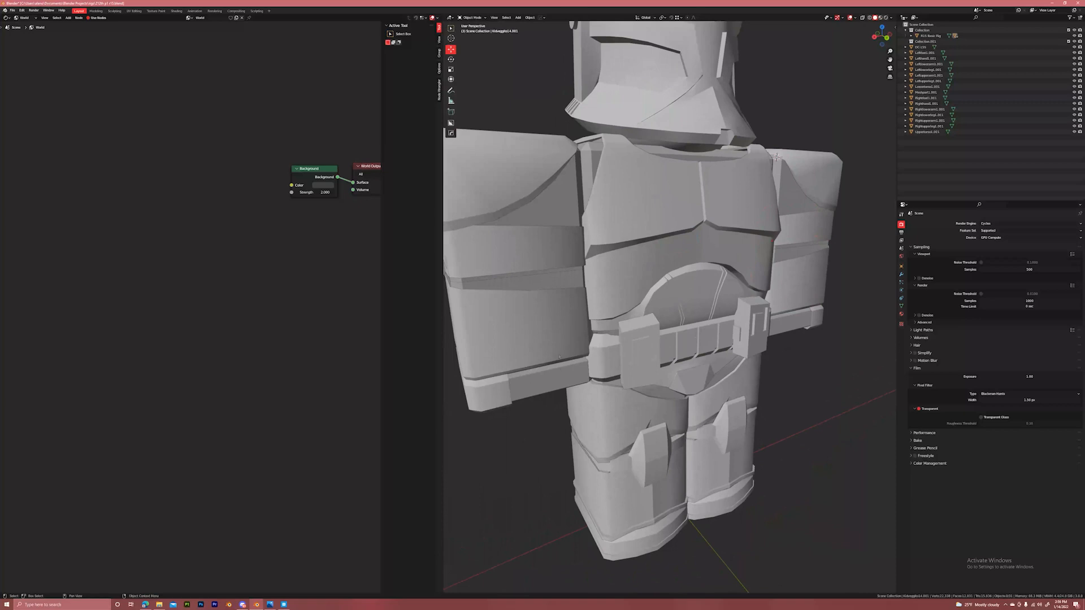
scroll(670, 308, down, 5)
scroll(828, 299, up, 5)
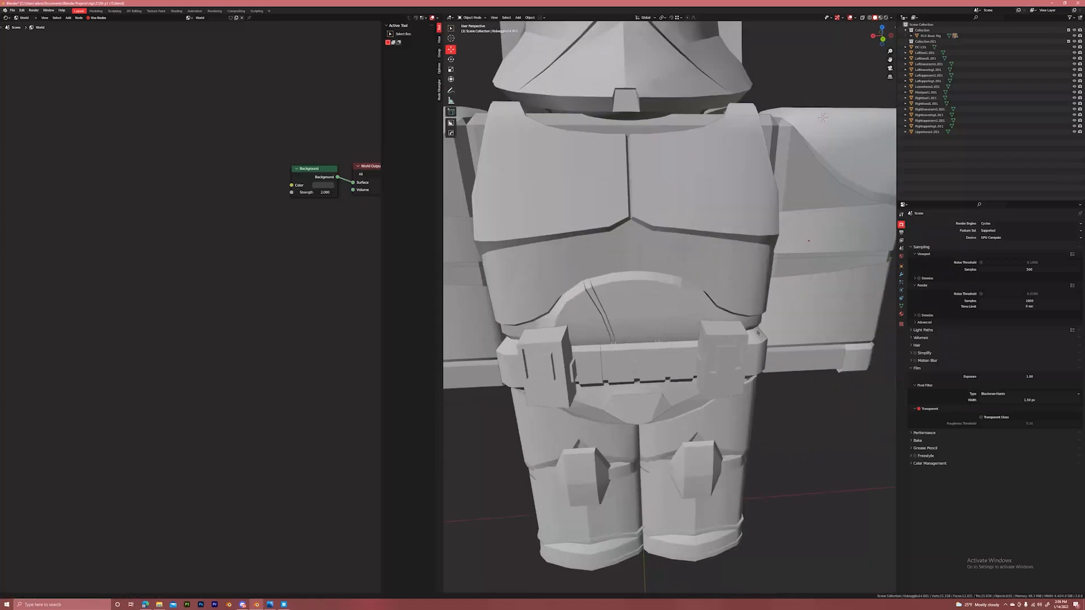
scroll(746, 372, down, 3)
scroll(674, 278, up, 5)
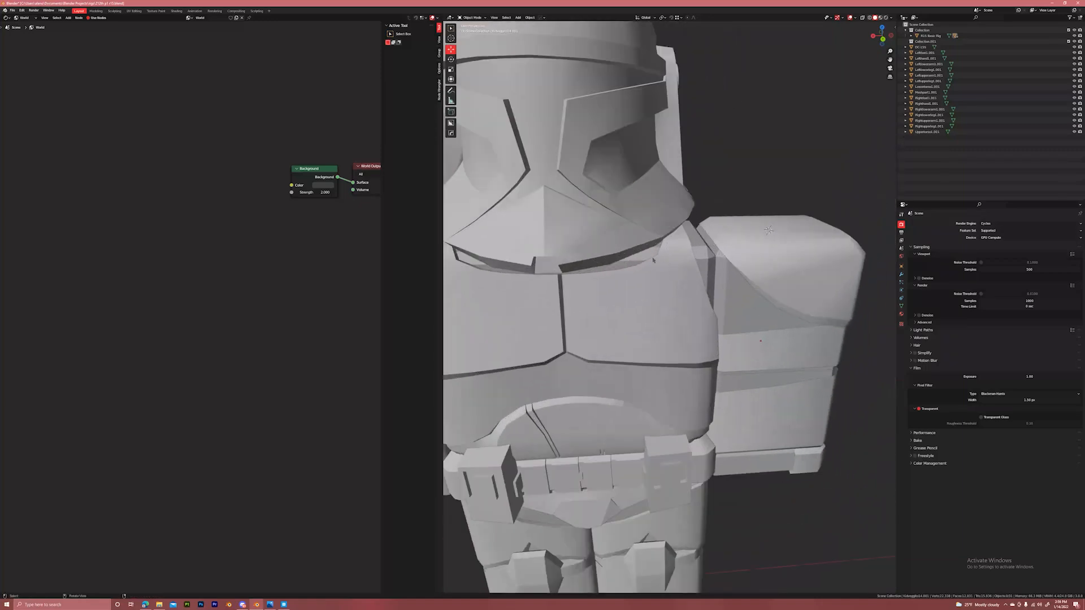
scroll(674, 279, down, 5)
scroll(695, 318, up, 4)
Parent the left upper-arm armour to the arm piece beneath it again and clear the selection.
click(729, 246)
click(685, 266)
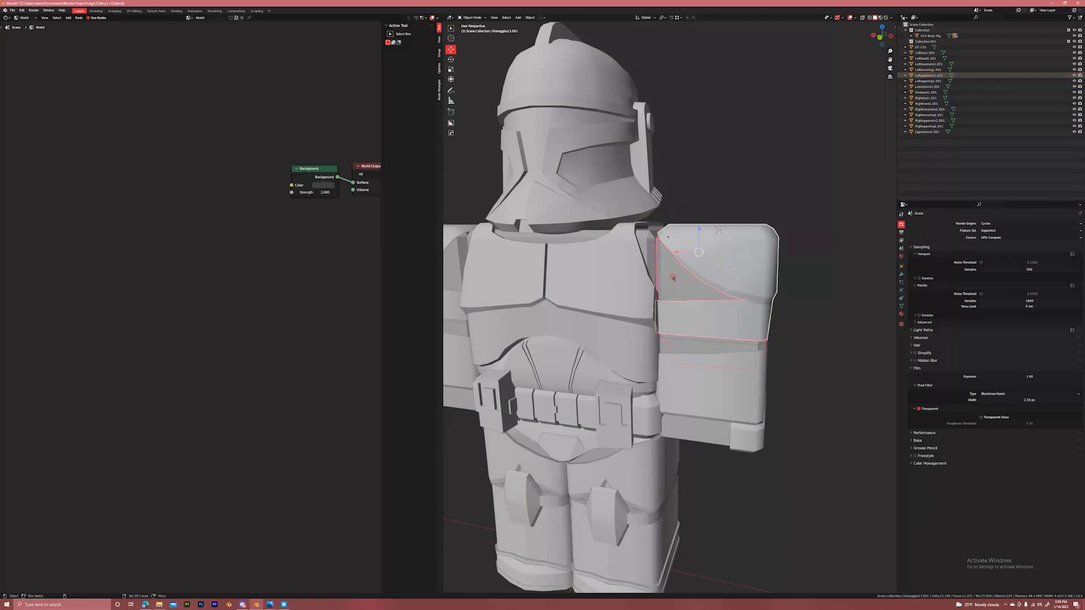
click(800, 192)
click(731, 243)
shift+click(675, 279)
key(ctrl+p)
click(675, 280)
click(739, 169)
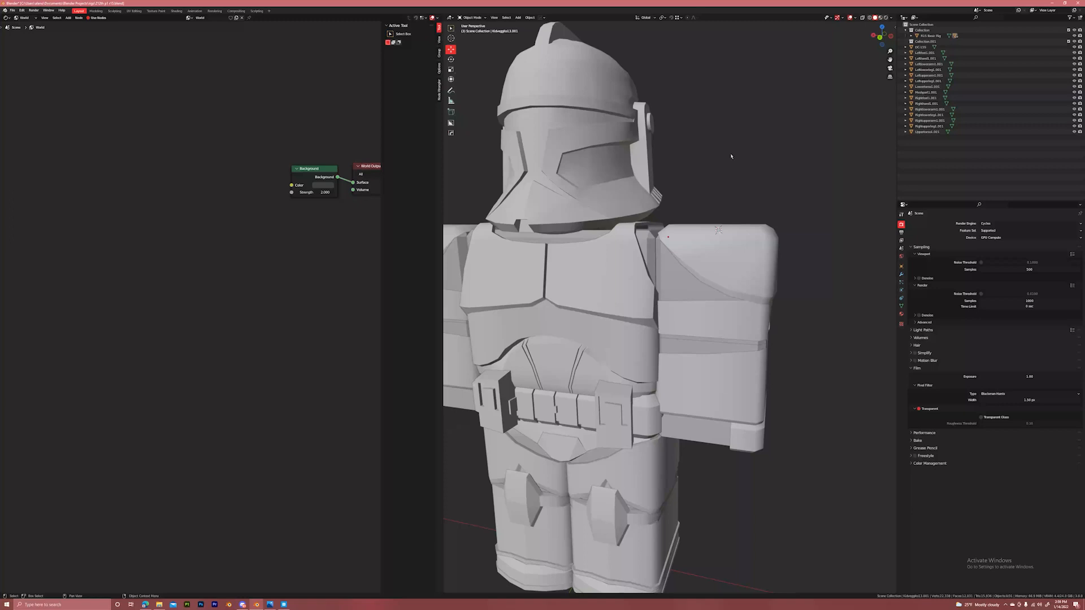
scroll(732, 159, down, 4)
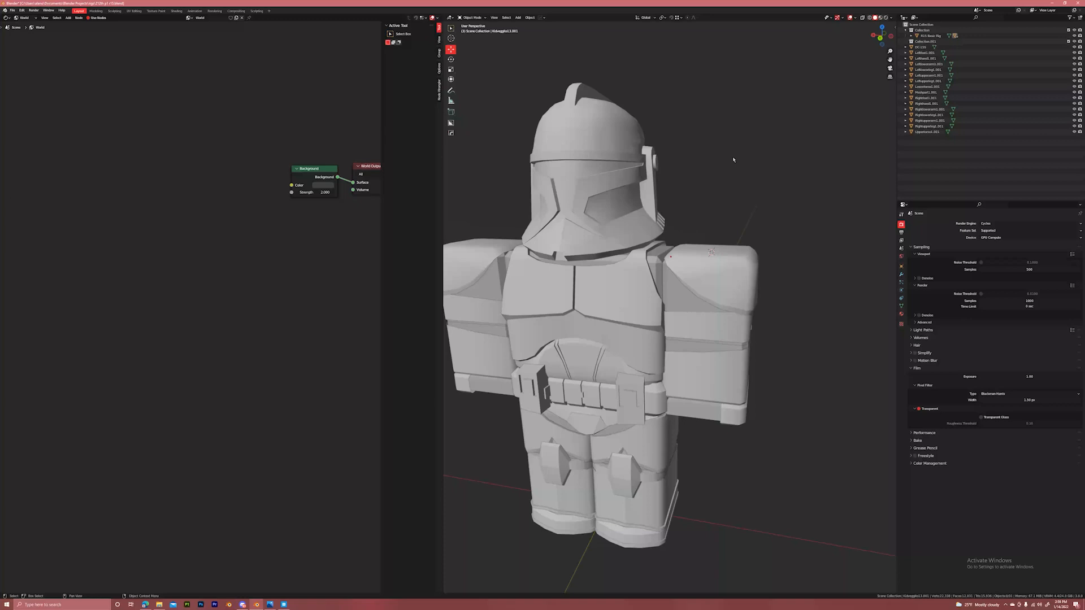
scroll(733, 160, down, 3)
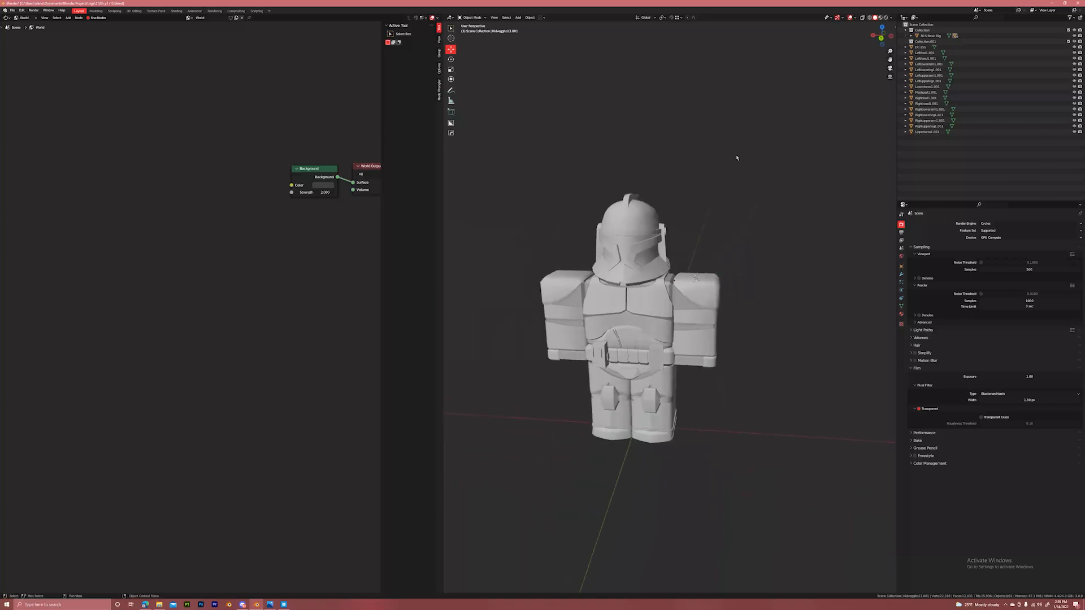
scroll(736, 157, up, 5)
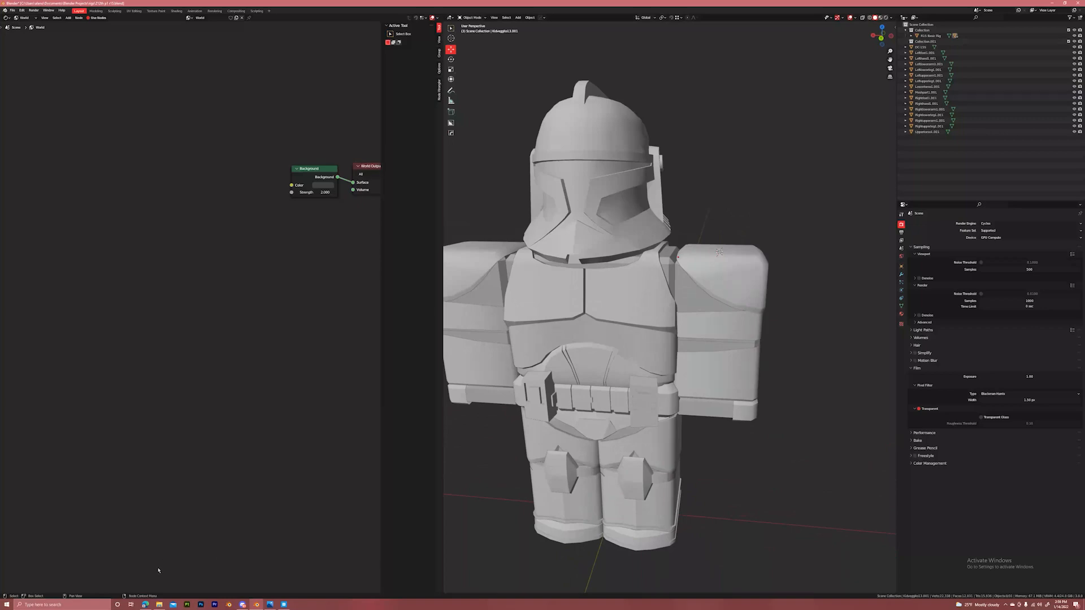
Switch to Poly Haven in the browser, browse its HDRIs and view the sphere preview of Air Museum Playground.
click(145, 605)
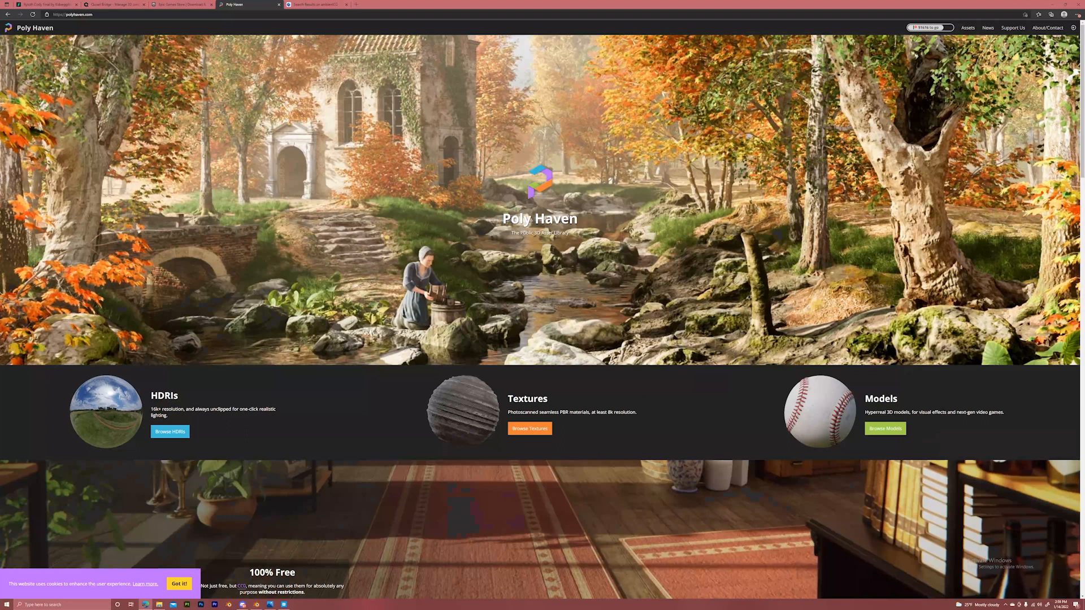
click(163, 434)
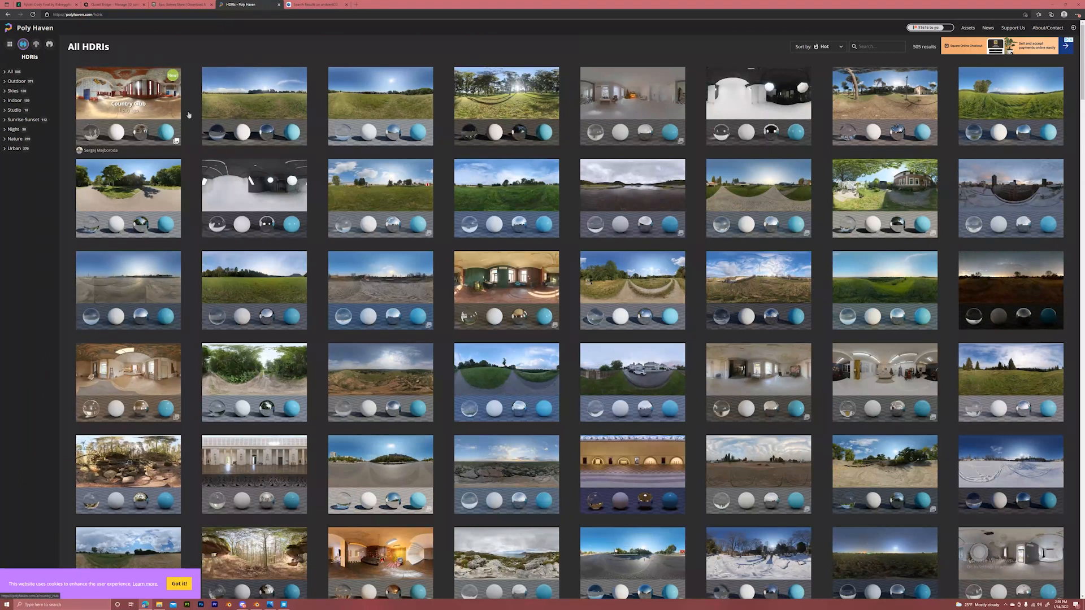
click(372, 220)
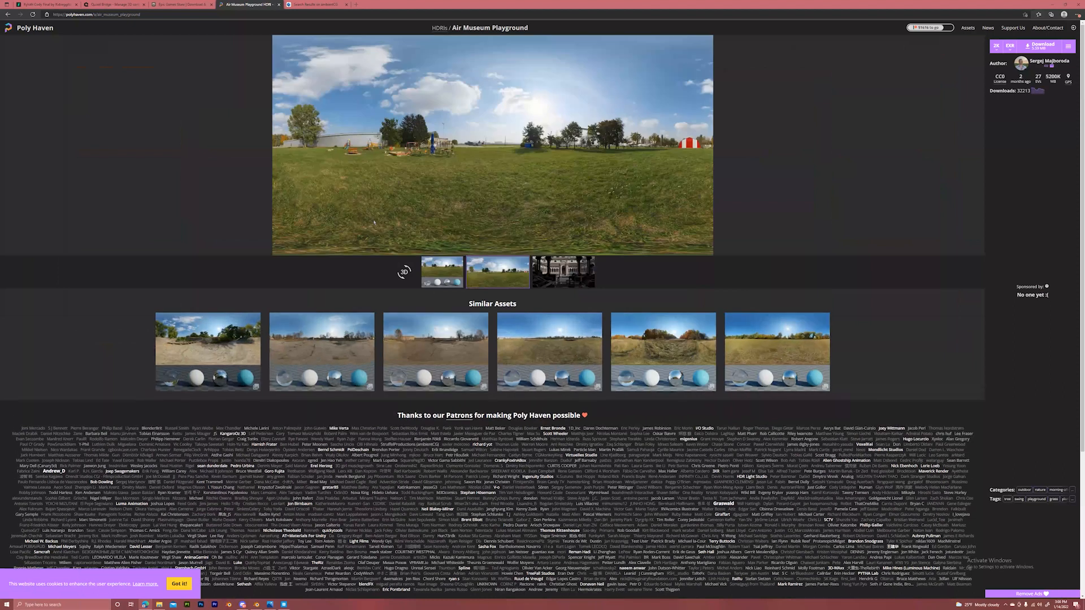
click(449, 271)
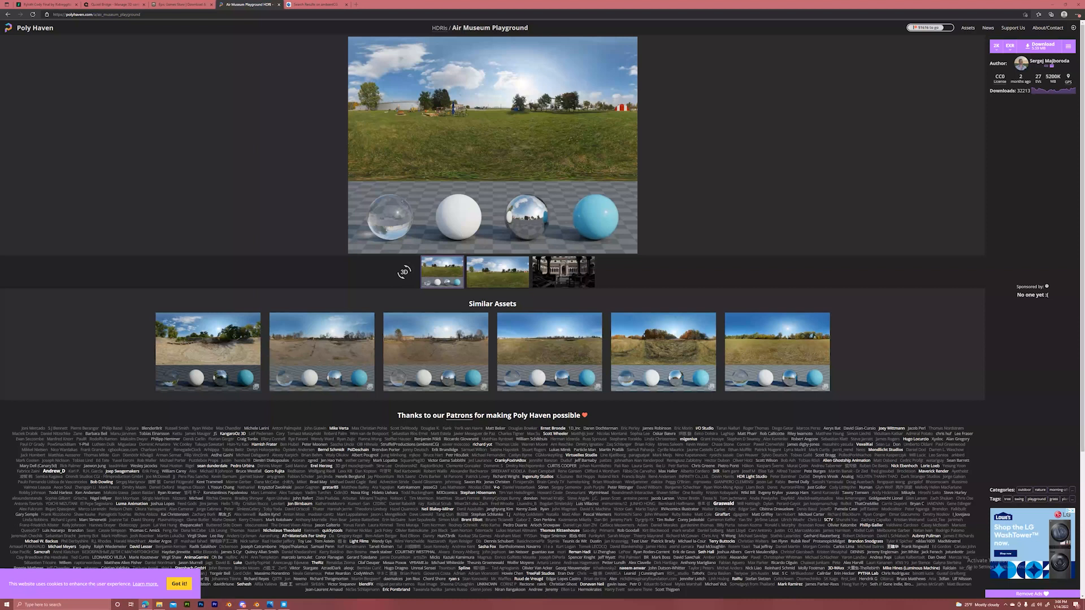
Return to the HDRI list, look through more entries and open the Neurathen Rock Castle page.
click(7, 14)
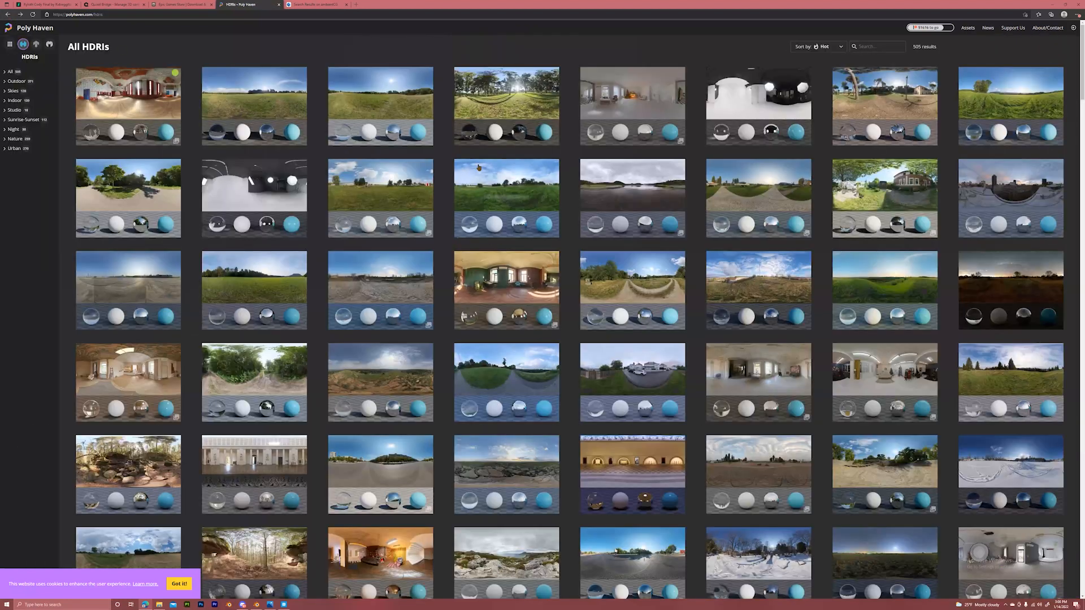
scroll(527, 178, down, 8)
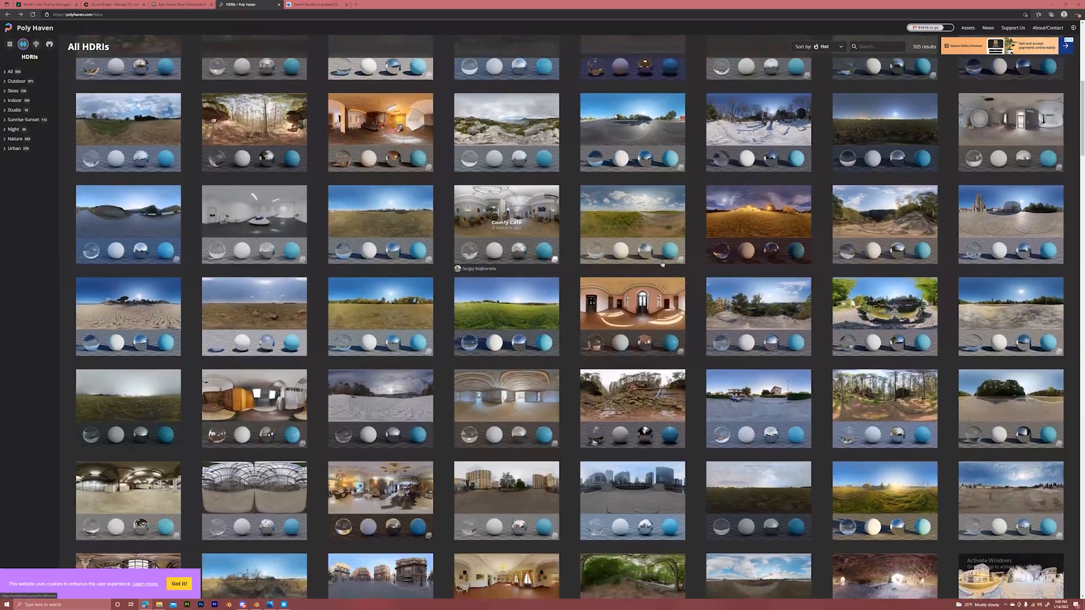
scroll(615, 243, down, 5)
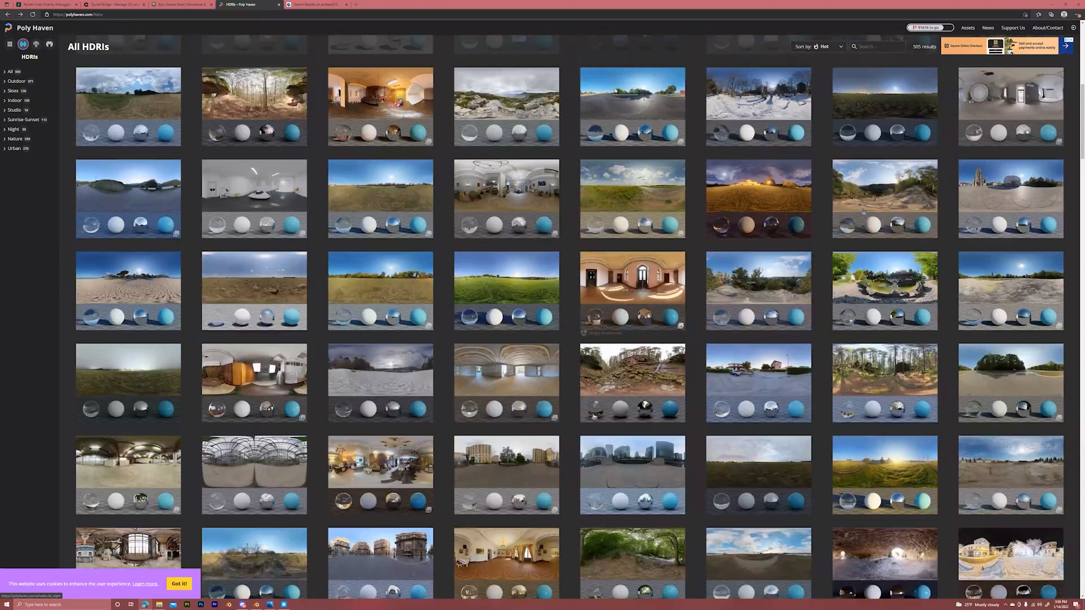
click(877, 235)
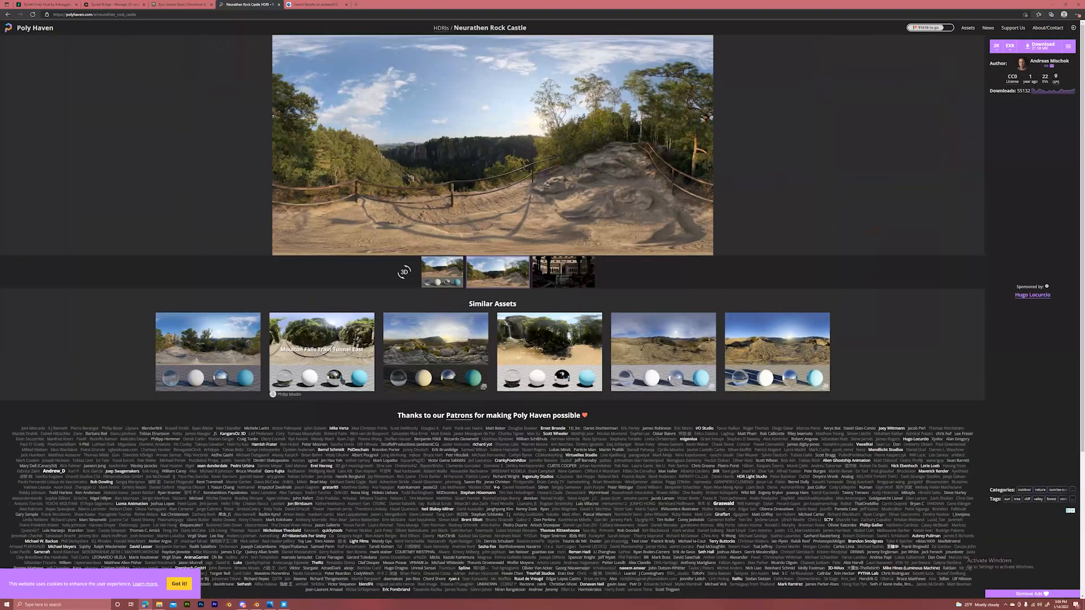
Open the similar asset Moulton Falls Train Tunnel East, view its sphere preview and return to the HDRI list.
click(323, 347)
click(446, 281)
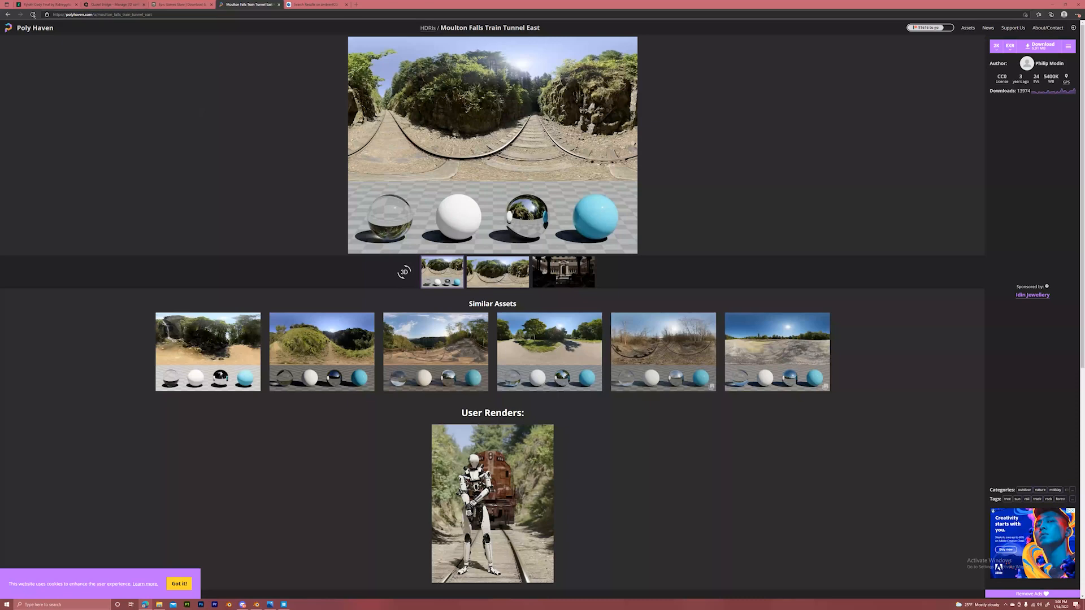
click(8, 14)
scroll(20, 29, down, 4)
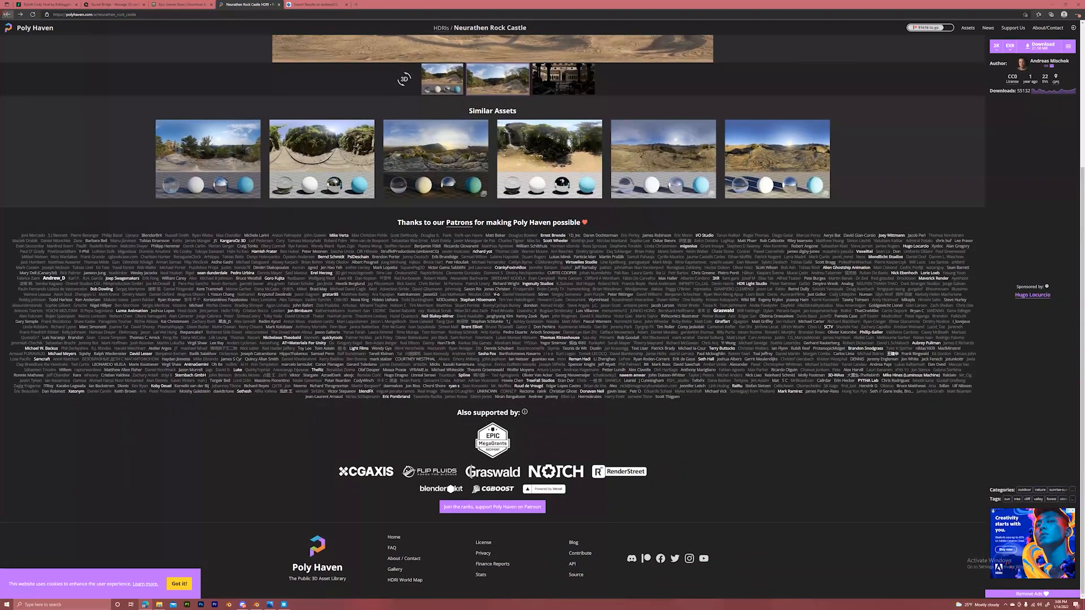
click(8, 15)
scroll(155, 240, down, 1)
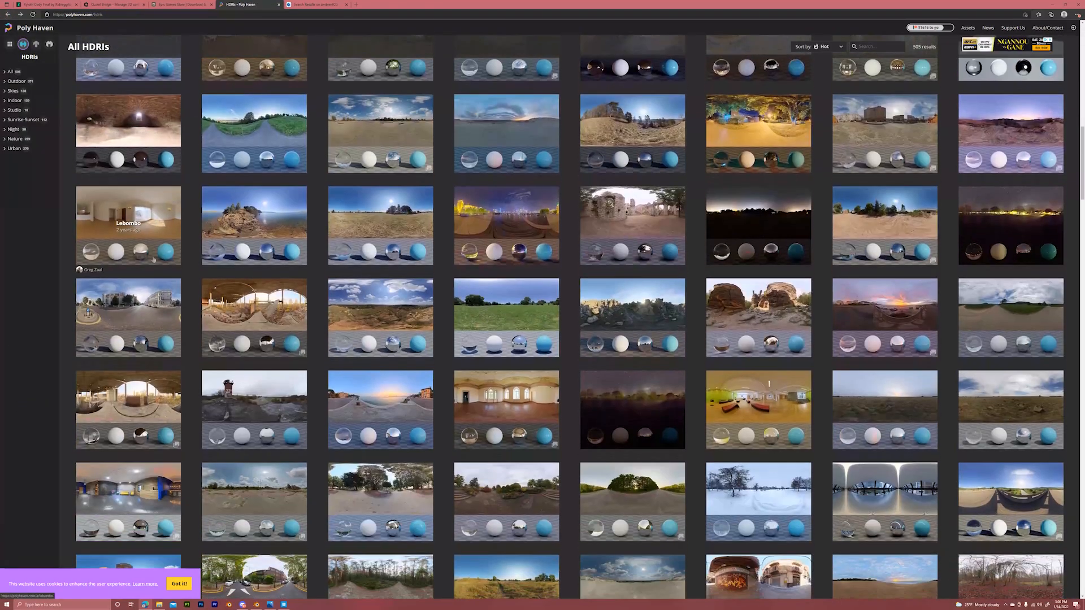
Open the Reinforced Concrete 02 HDRI, view its sphere preview and return to the list.
click(256, 322)
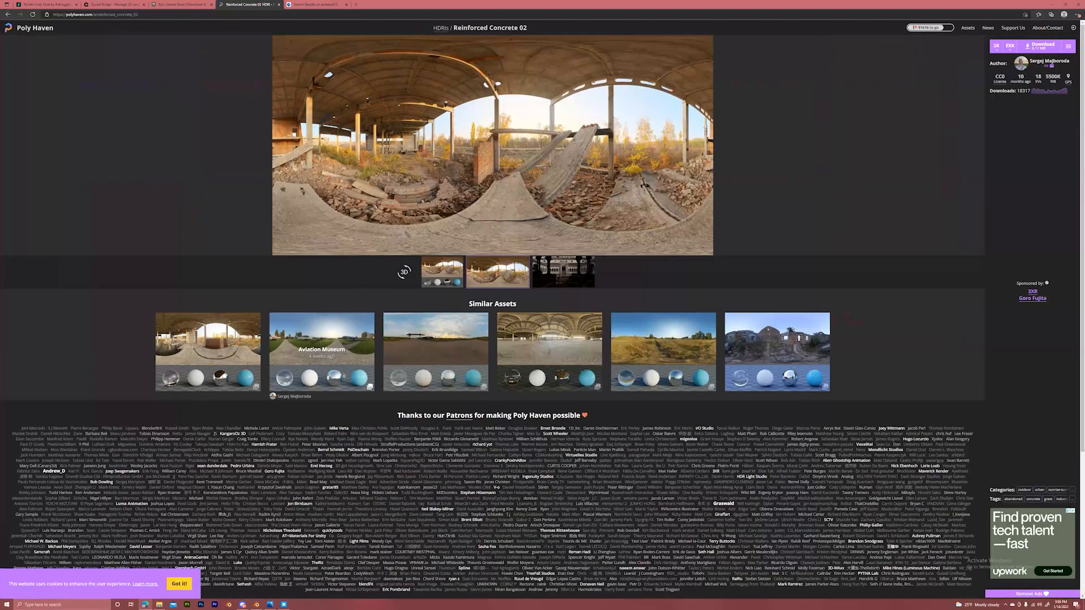
click(442, 272)
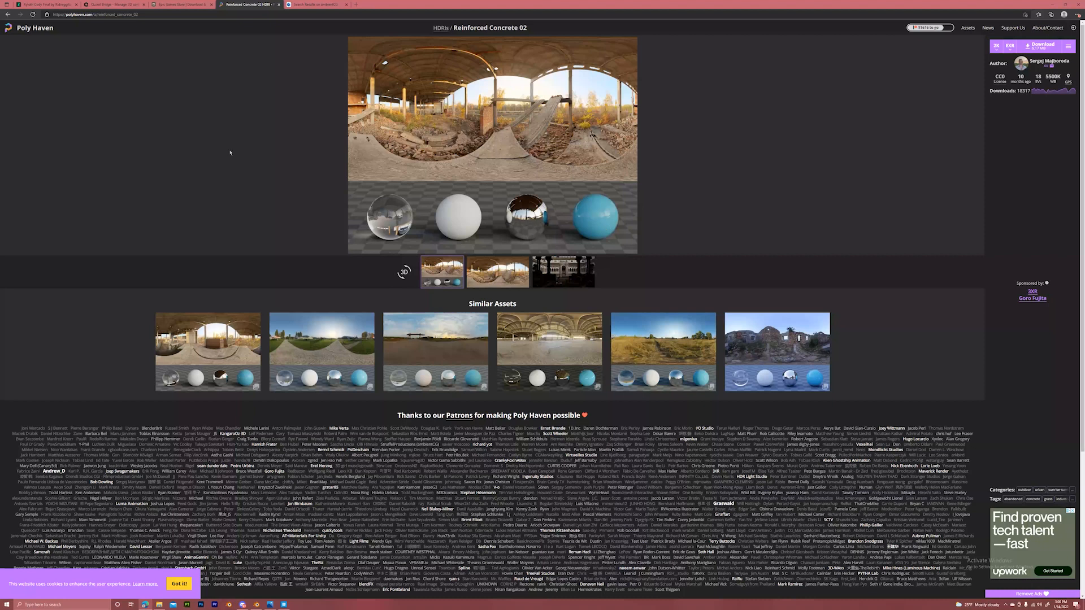
click(8, 14)
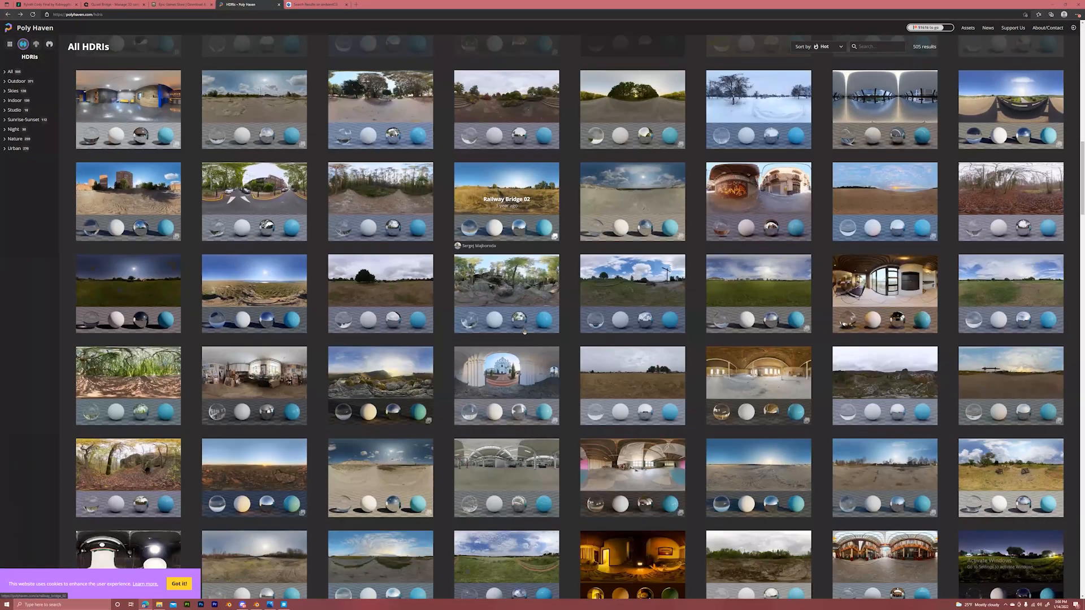
Browse further through the HDRIs, open Palermo Sidewalk, view its sphere preview and return to the list.
scroll(524, 332, down, 6)
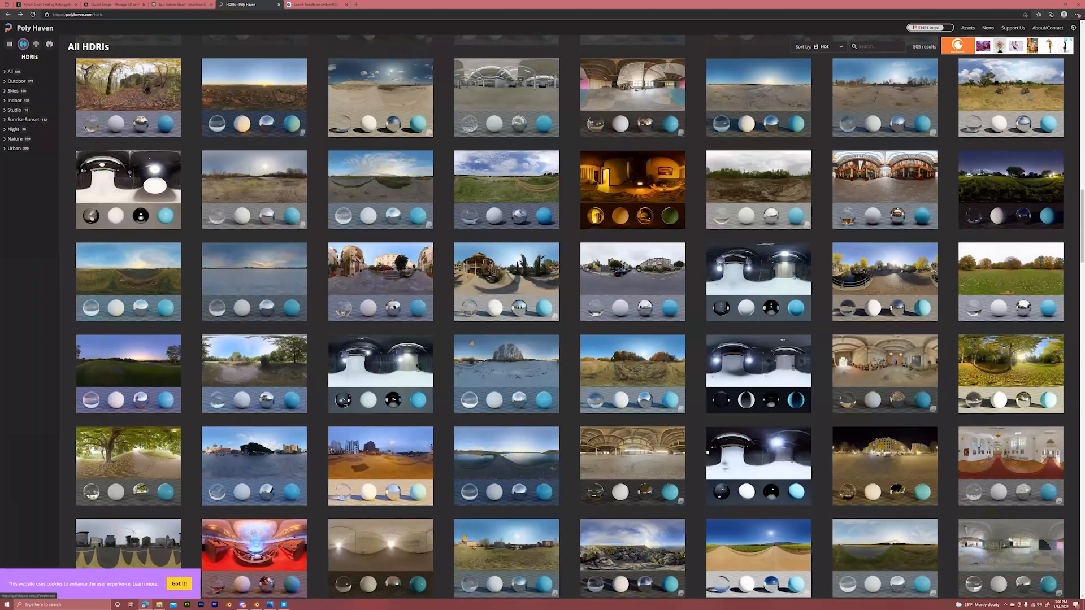
scroll(472, 342, down, 1)
click(413, 254)
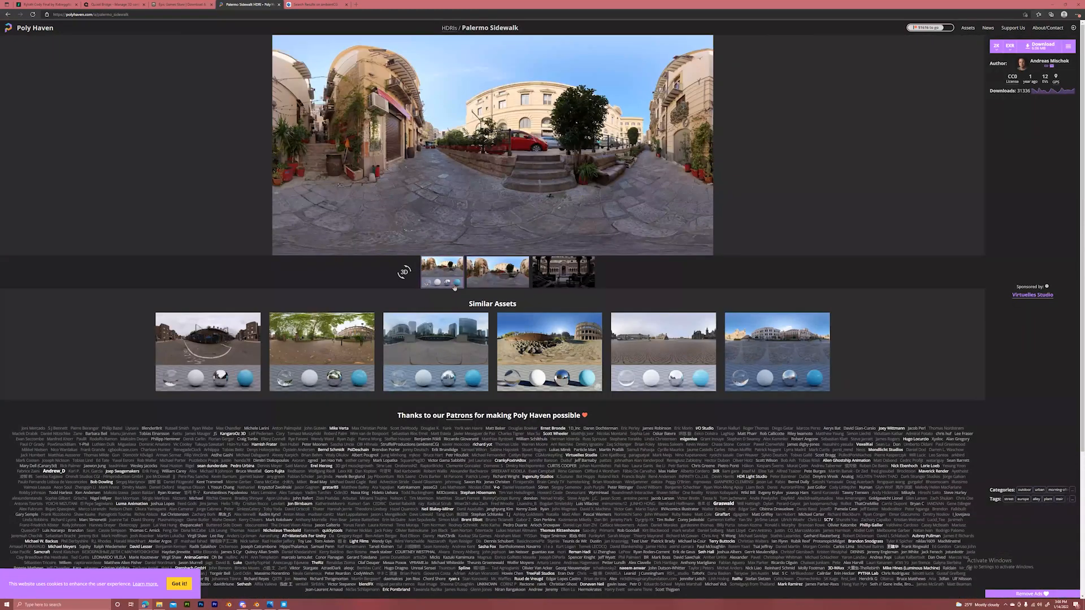
click(454, 283)
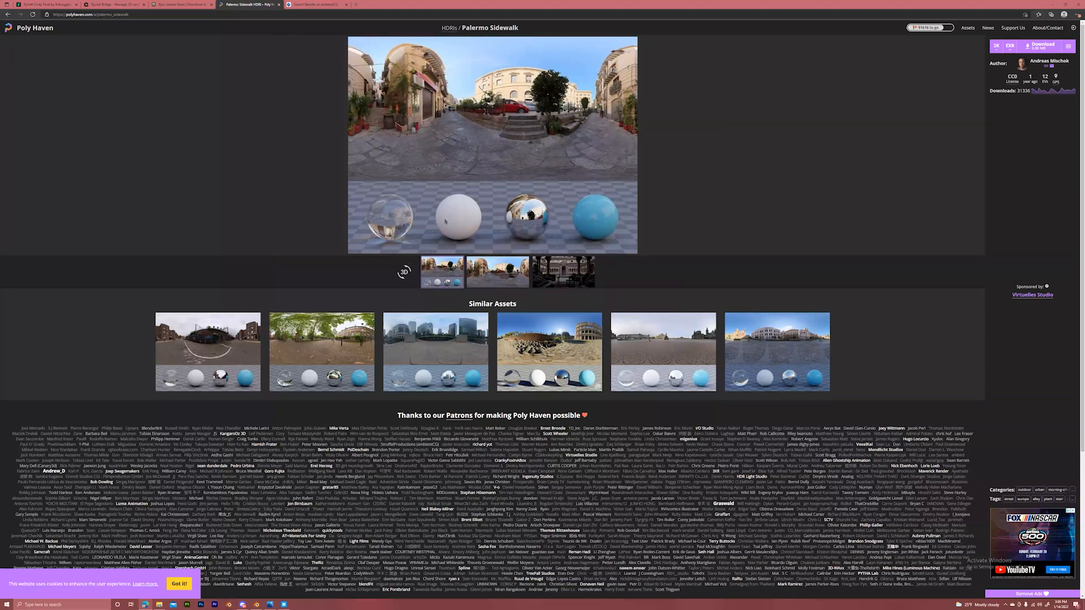
click(7, 14)
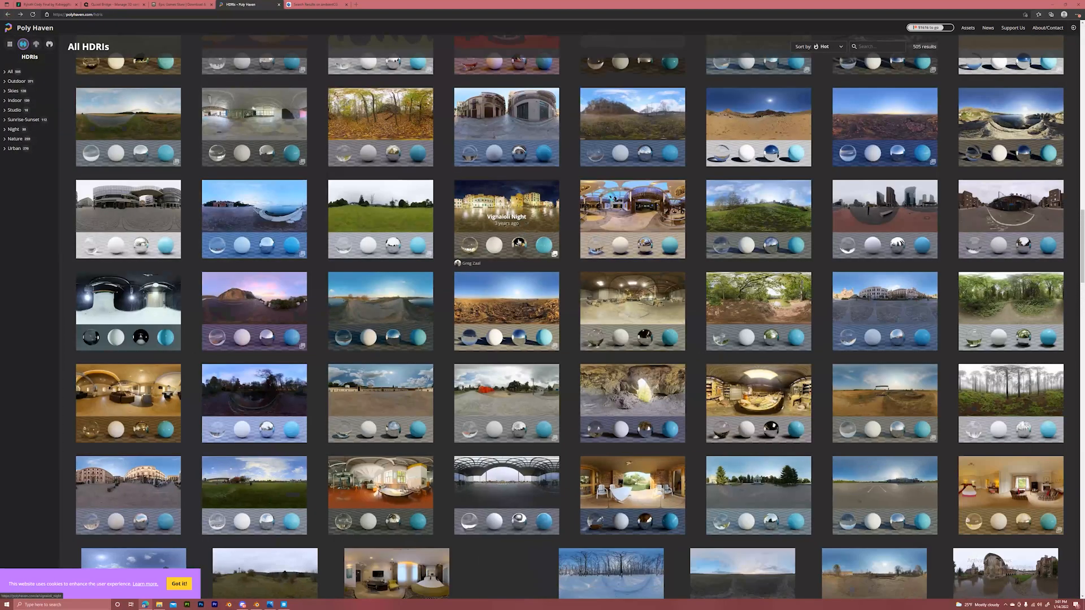
Look through more HDRIs, view the sphere preview of Rustig Koppie and go back to the list.
scroll(526, 260, down, 7)
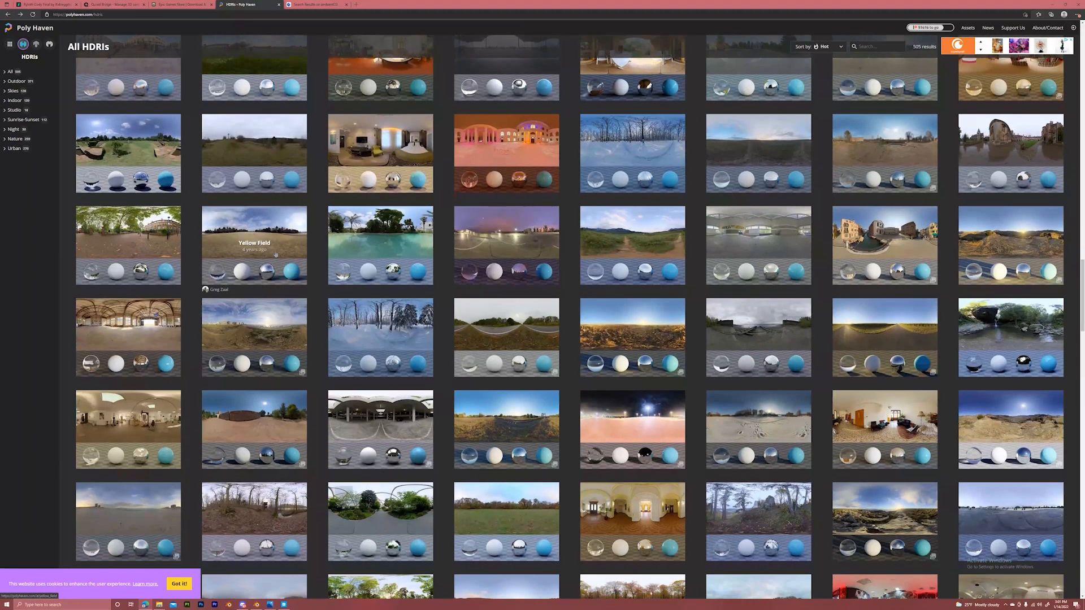
scroll(254, 249, down, 9)
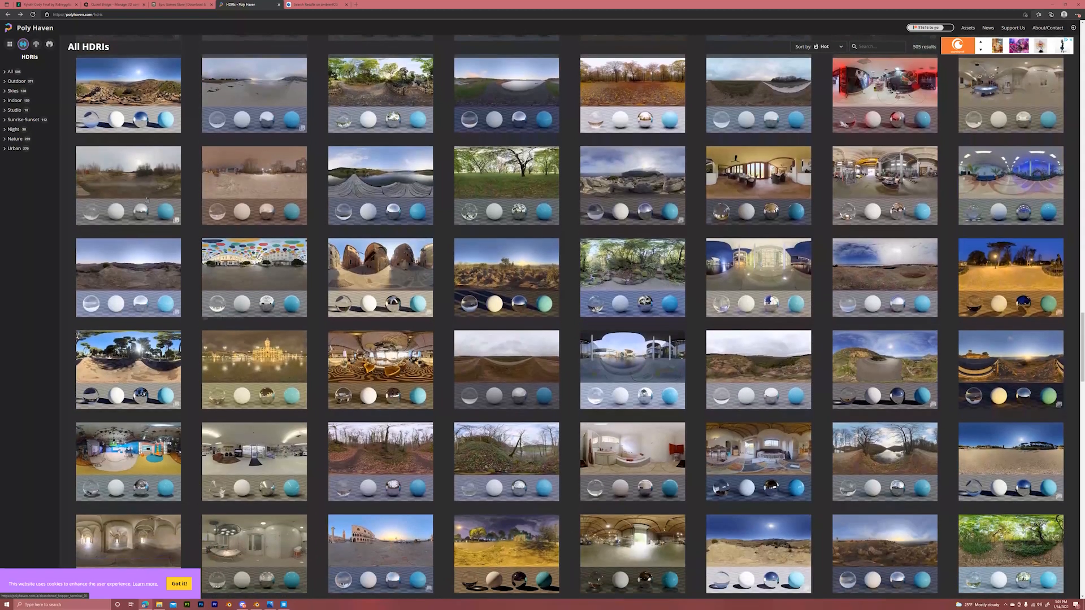
scroll(147, 200, up, 3)
click(131, 265)
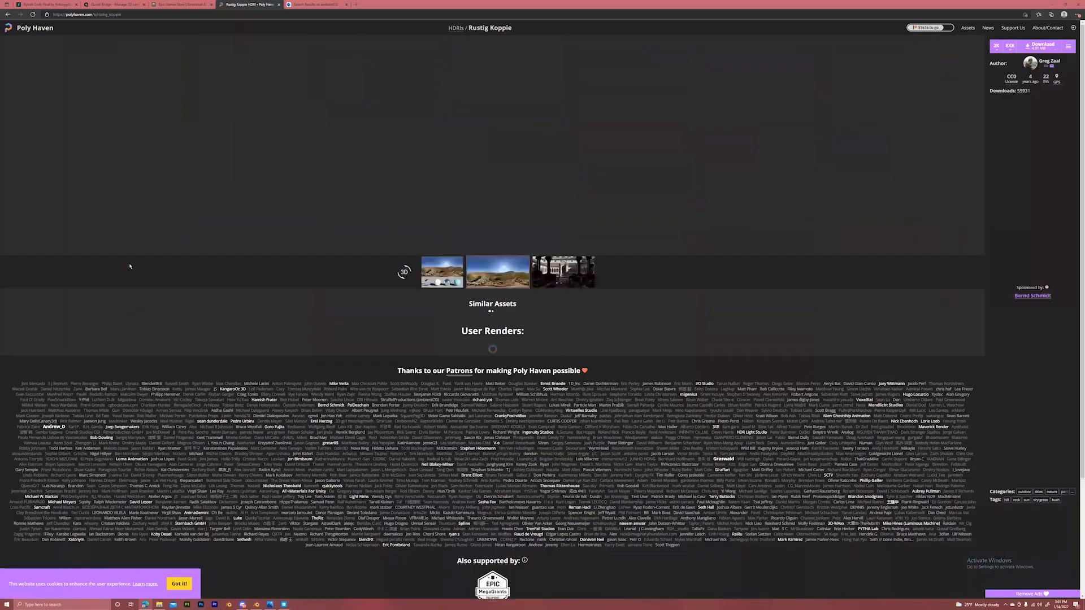
click(455, 278)
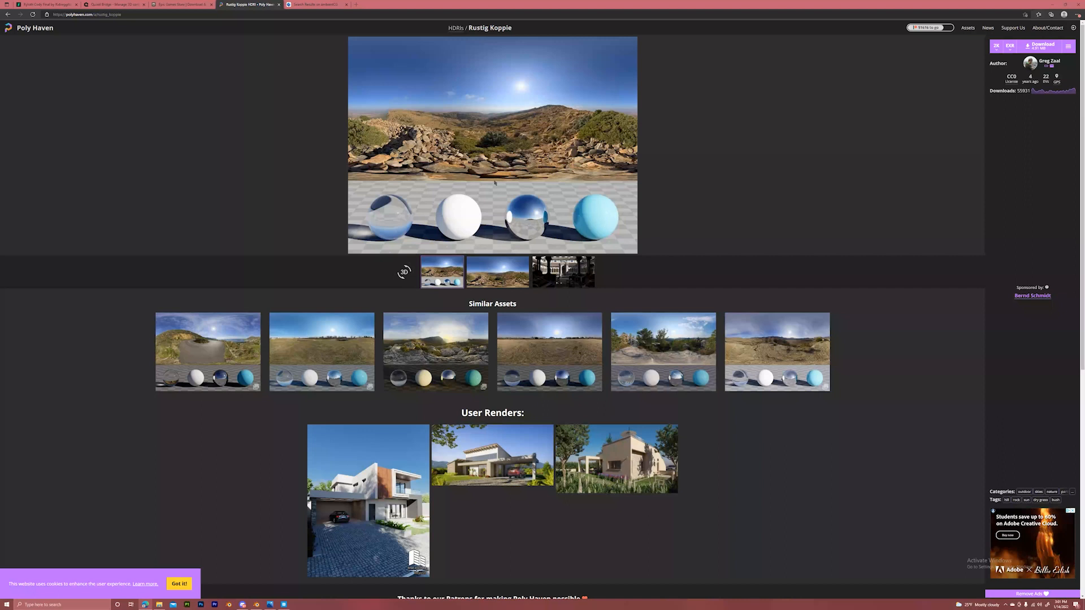
click(7, 14)
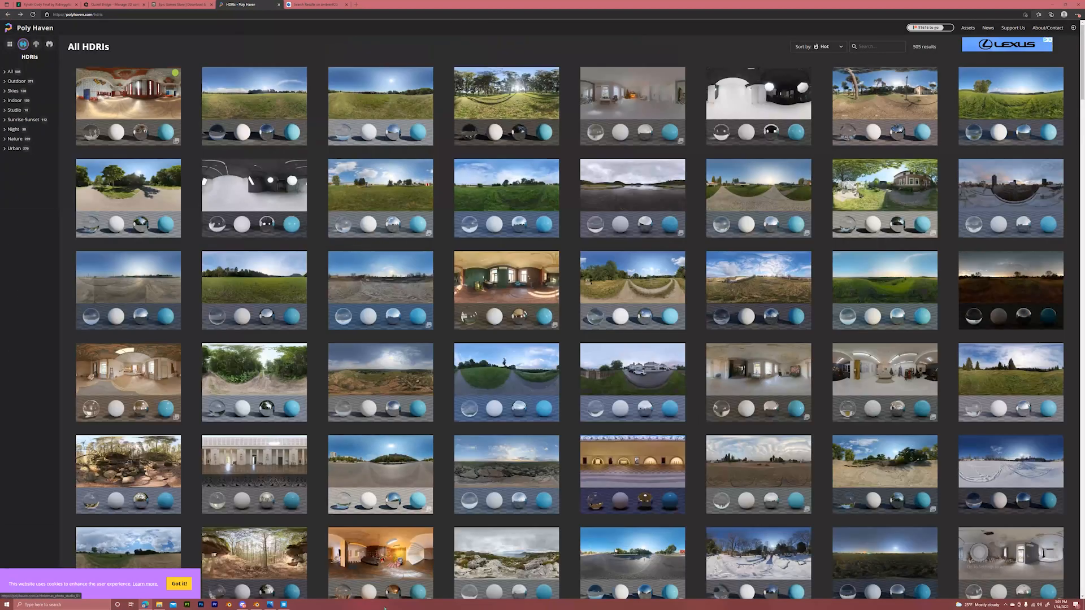
Quit the Discord app running in the background.
right_click(243, 605)
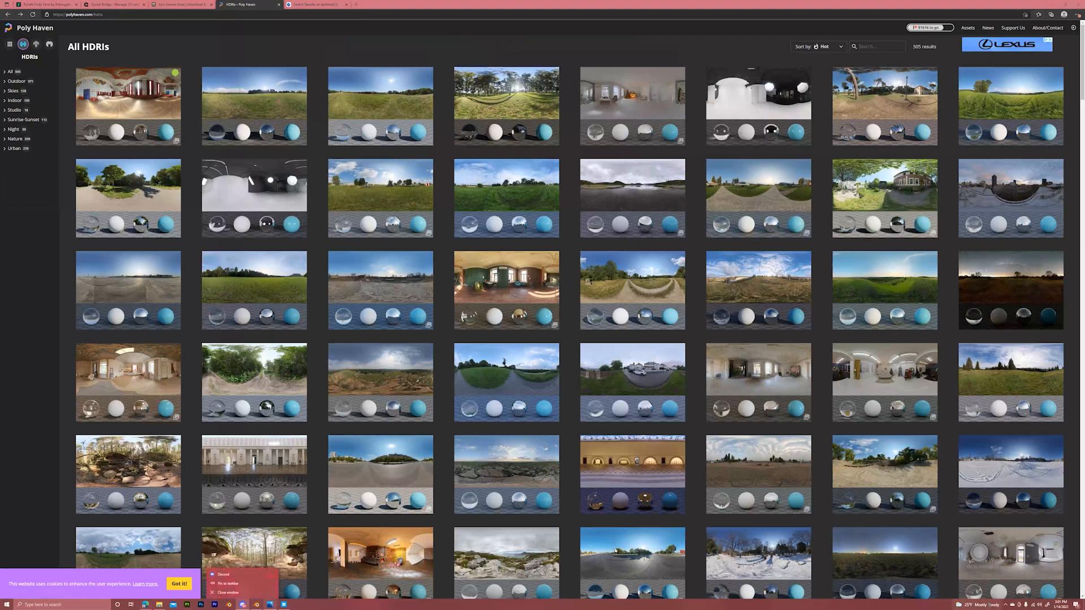
click(1006, 604)
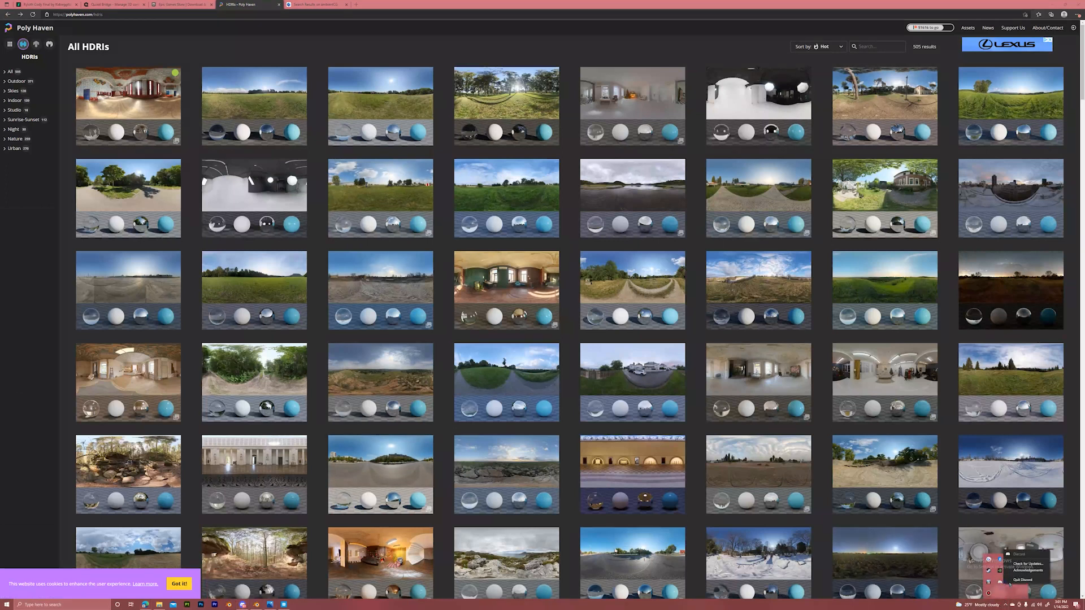
click(601, 361)
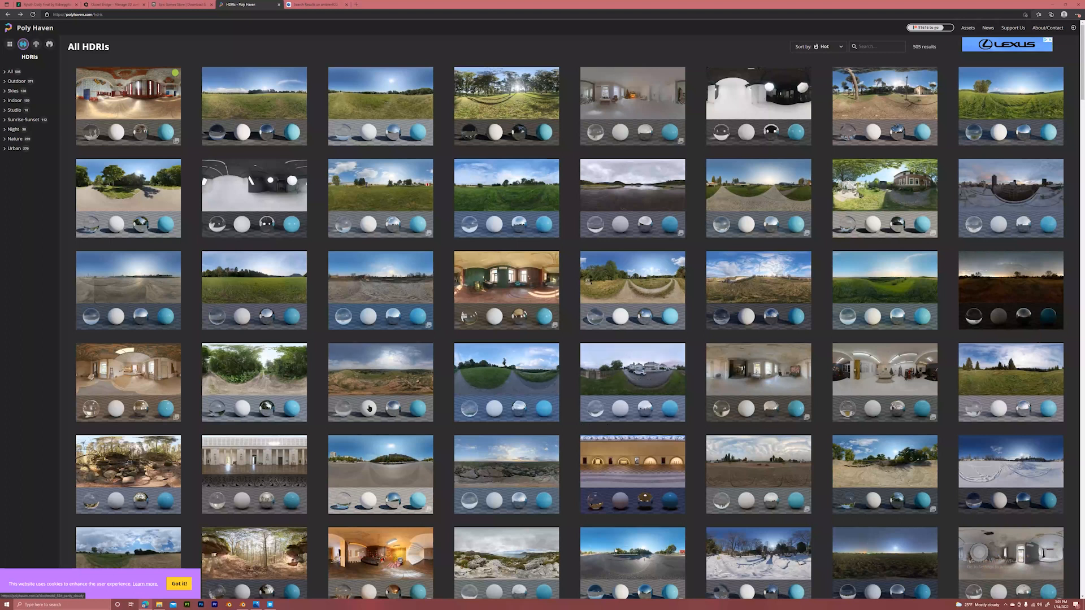
Open the Studio Small 09 HDRI, review its download resolution and file format choices and leave the page.
click(727, 104)
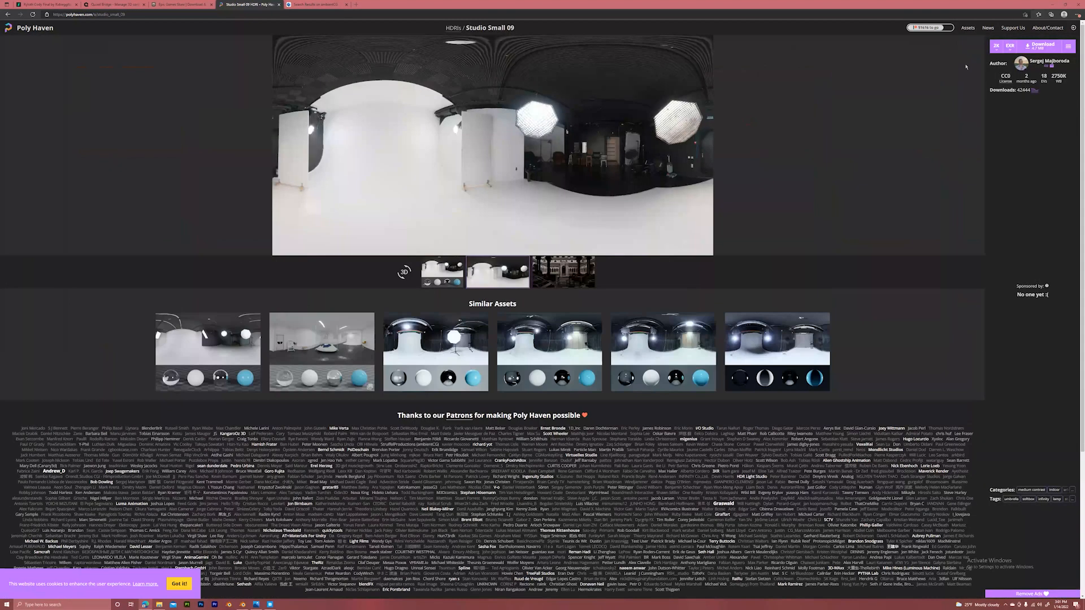
click(998, 50)
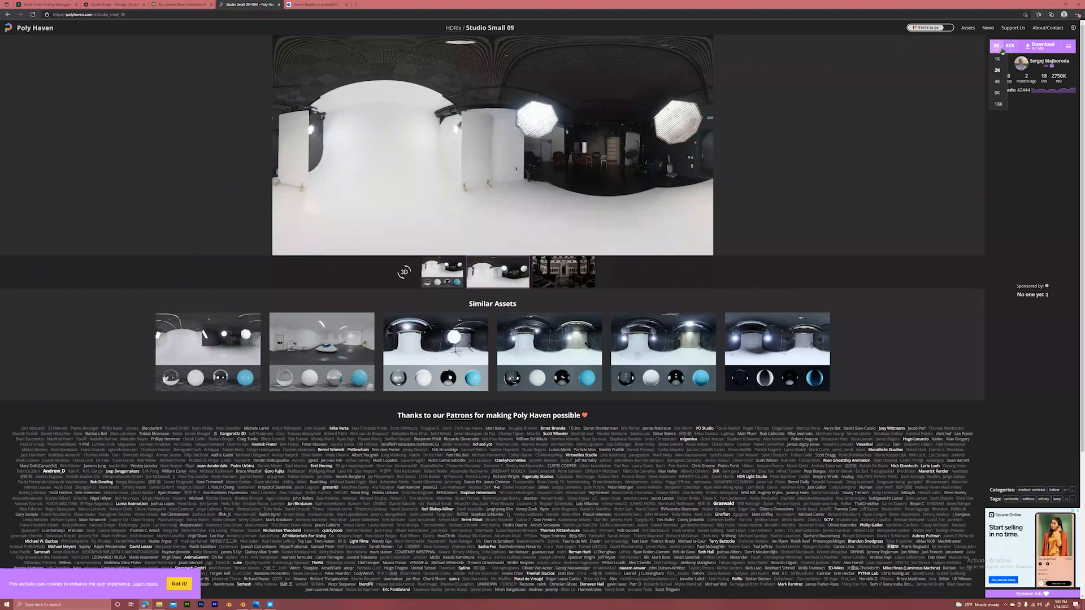
click(1010, 47)
click(1012, 70)
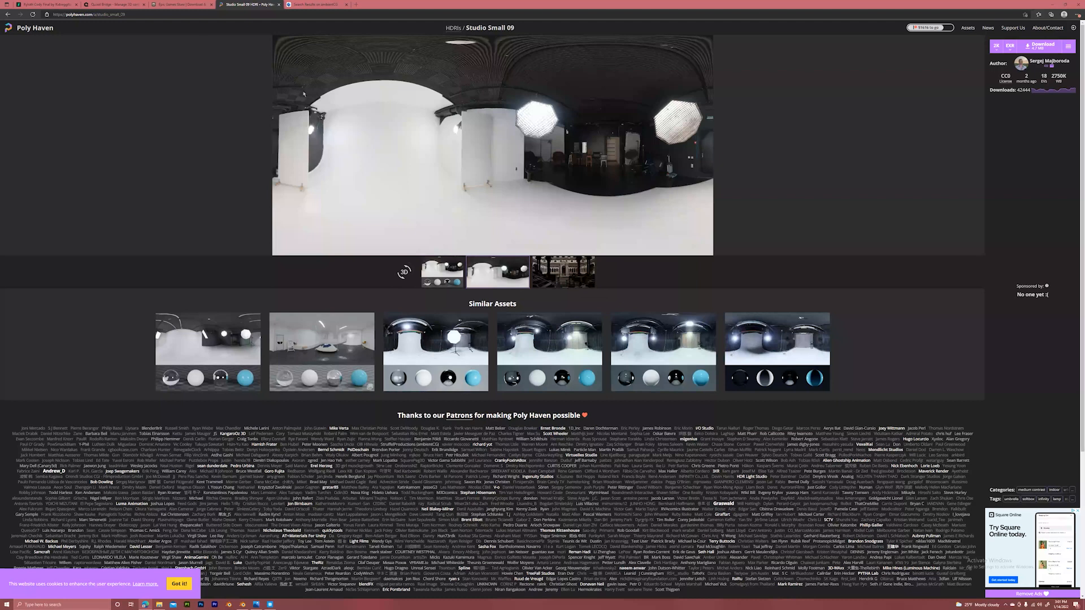
click(8, 15)
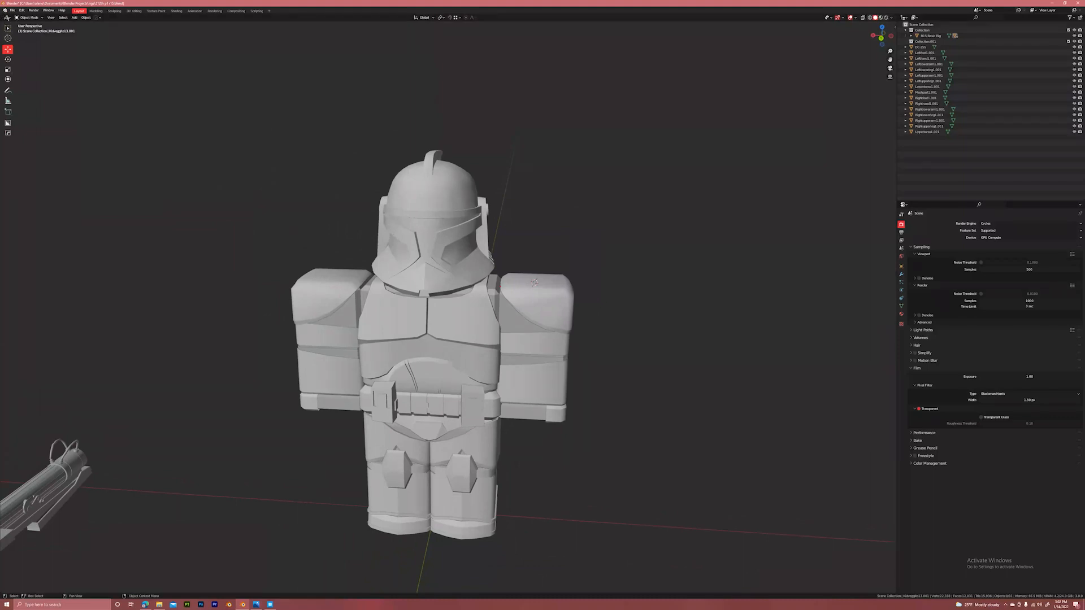
Switch to Blender, split the 3D viewport vertically and turn the new area into a Shader Editor showing the World nodes.
drag(1, 16, 374, 28)
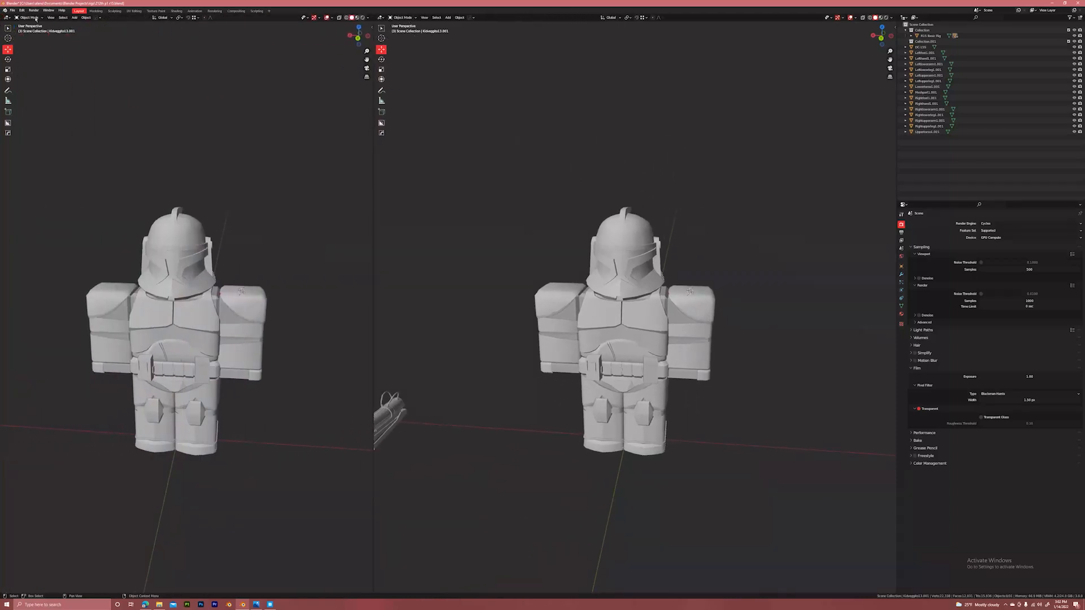
click(6, 18)
click(7, 18)
click(22, 71)
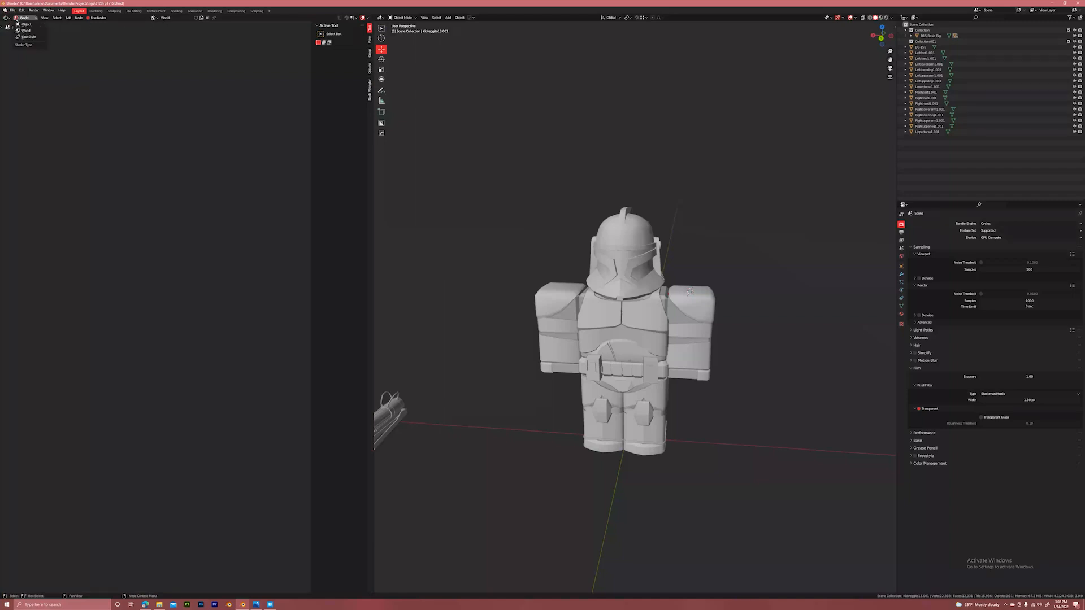
middle_drag(205, 152, 126, 203)
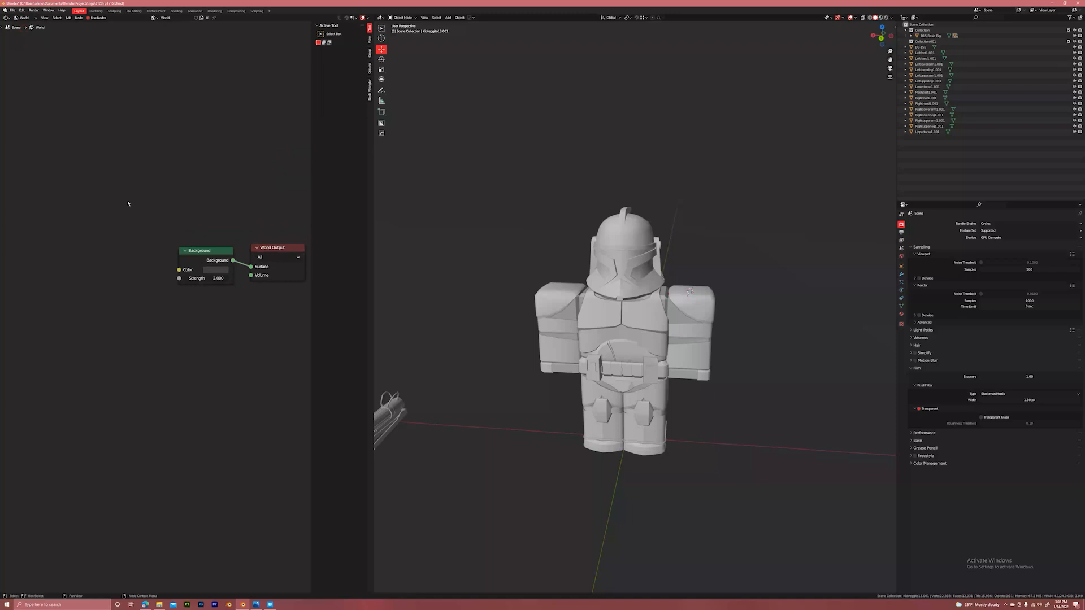
Add an Environment Texture node beside the Background node in the world shader.
key(shift+a)
click(129, 201)
text(env)
click(154, 212)
click(137, 271)
click(164, 213)
Add an Image Texture node below the other world nodes.
key(shift+a)
click(165, 212)
text(ima)
click(179, 222)
click(147, 452)
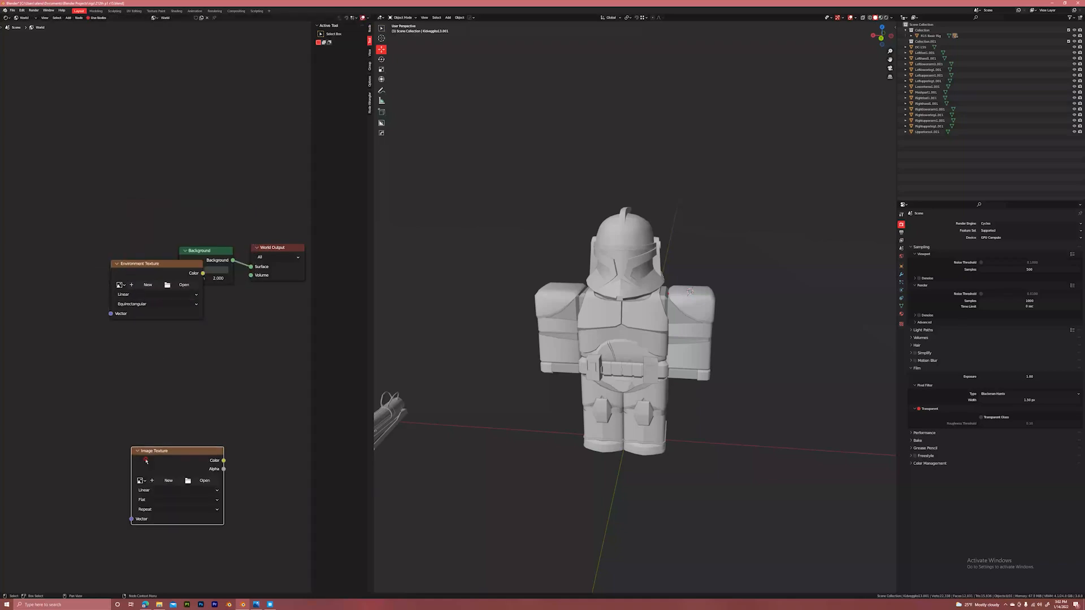
Select the clone trooper's torso armour and view it up close.
click(617, 308)
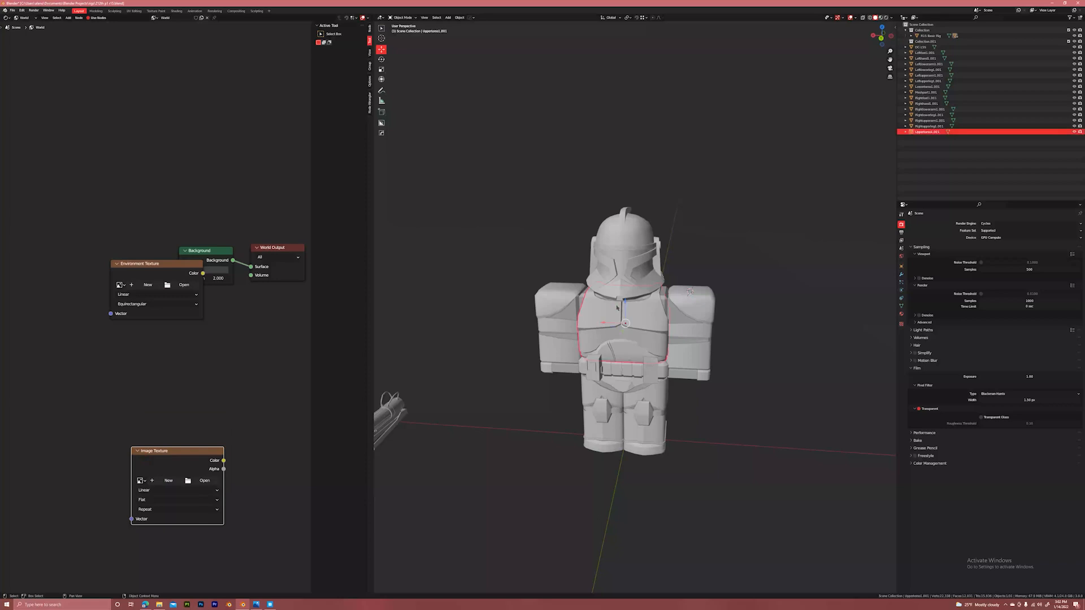
scroll(617, 308, up, 7)
click(236, 380)
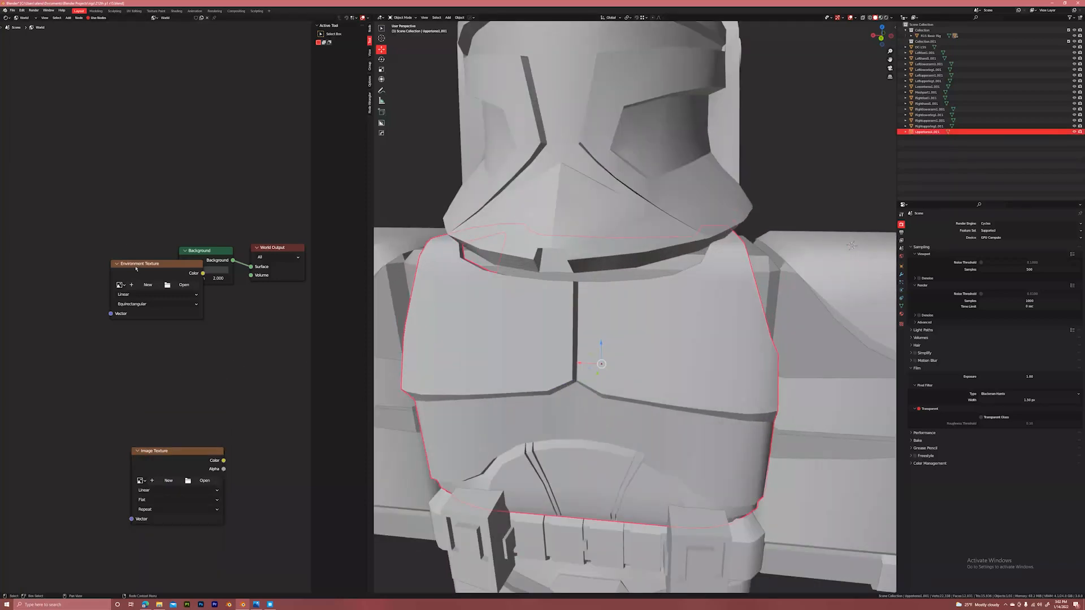
Move the Environment Texture node clear of the Background node and connect its Color output to the Background's Color input.
drag(136, 269, 87, 274)
middle_drag(87, 274, 89, 279)
drag(157, 286, 182, 275)
click(192, 228)
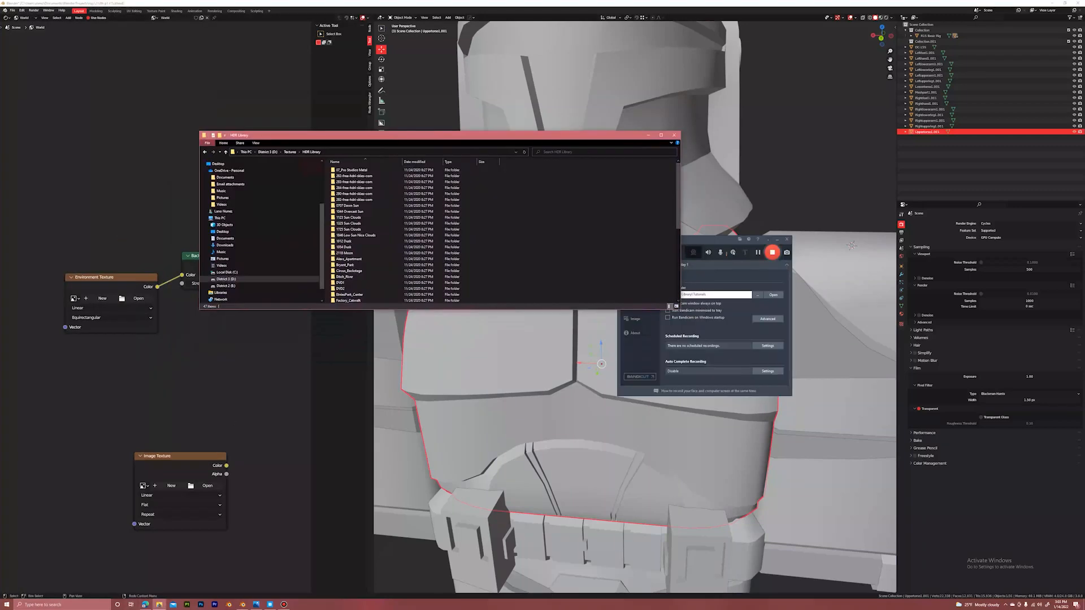
Bring autumn_park_16k from the HDRIHaven folder in File Explorer into the world shader and place its node beside the Environment Texture.
scroll(390, 242, down, 5)
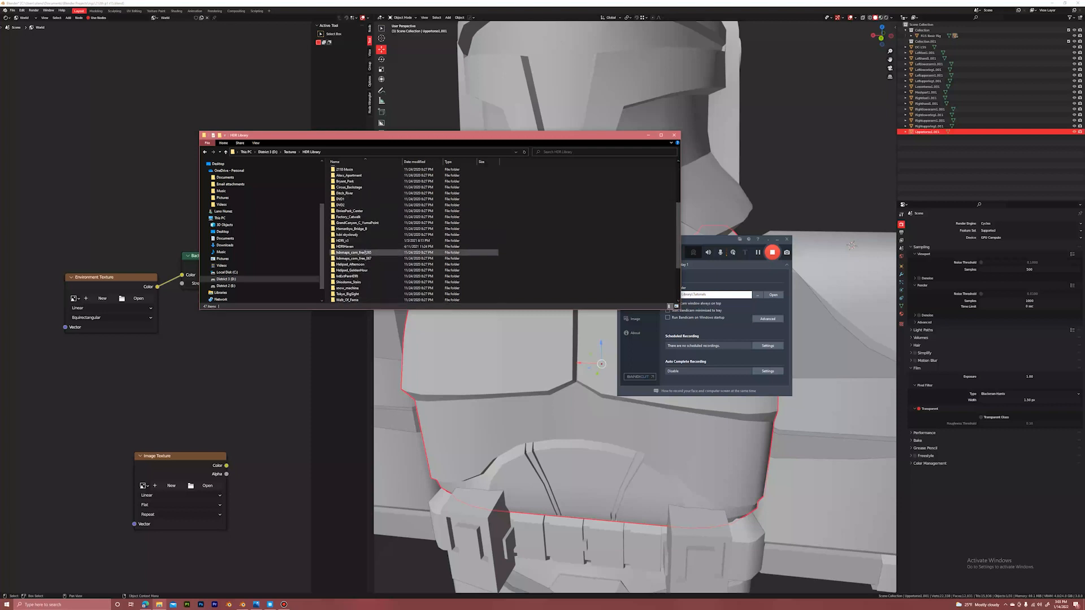
double_click(358, 247)
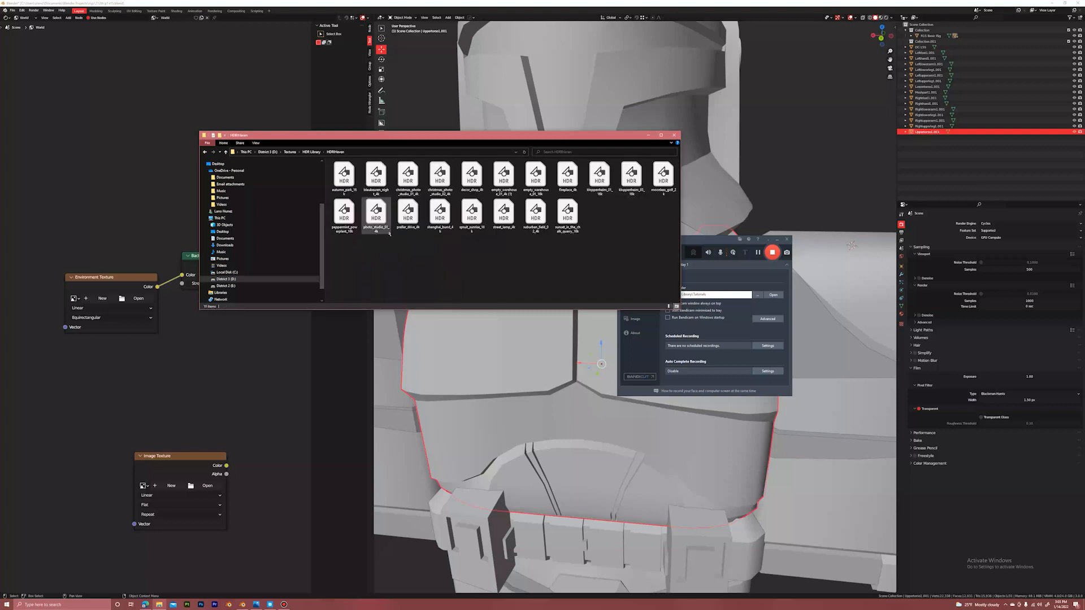
right_click(426, 276)
click(413, 249)
drag(344, 175, 156, 162)
click(157, 164)
middle_drag(239, 166, 297, 161)
drag(282, 170, 42, 267)
middle_drag(88, 246, 156, 230)
click(130, 246)
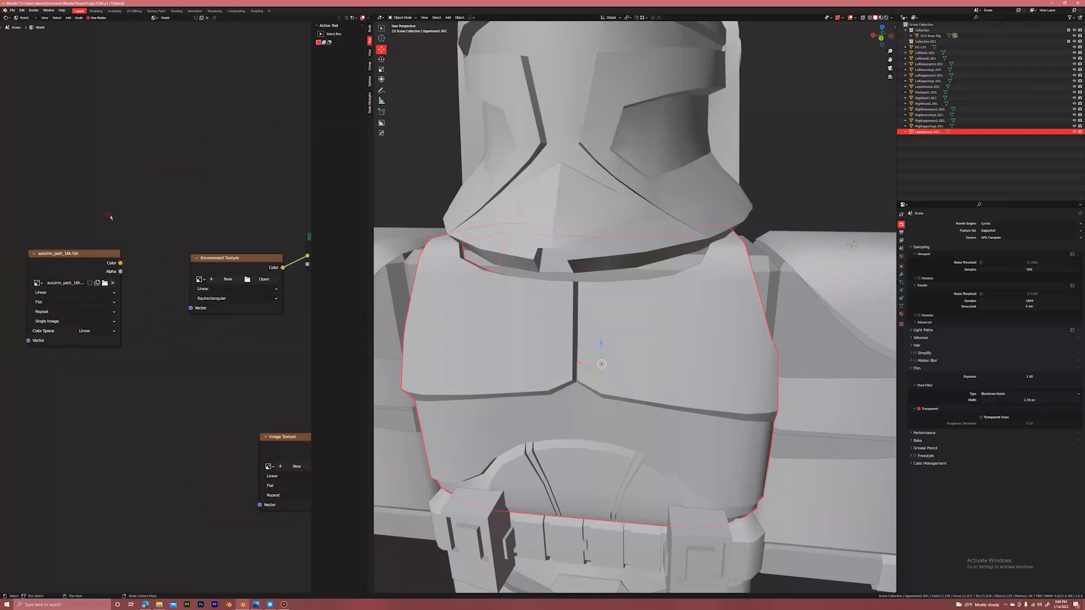
Assign the already loaded christmas_photo_studio 4k HDR image to the Environment Texture node.
click(199, 279)
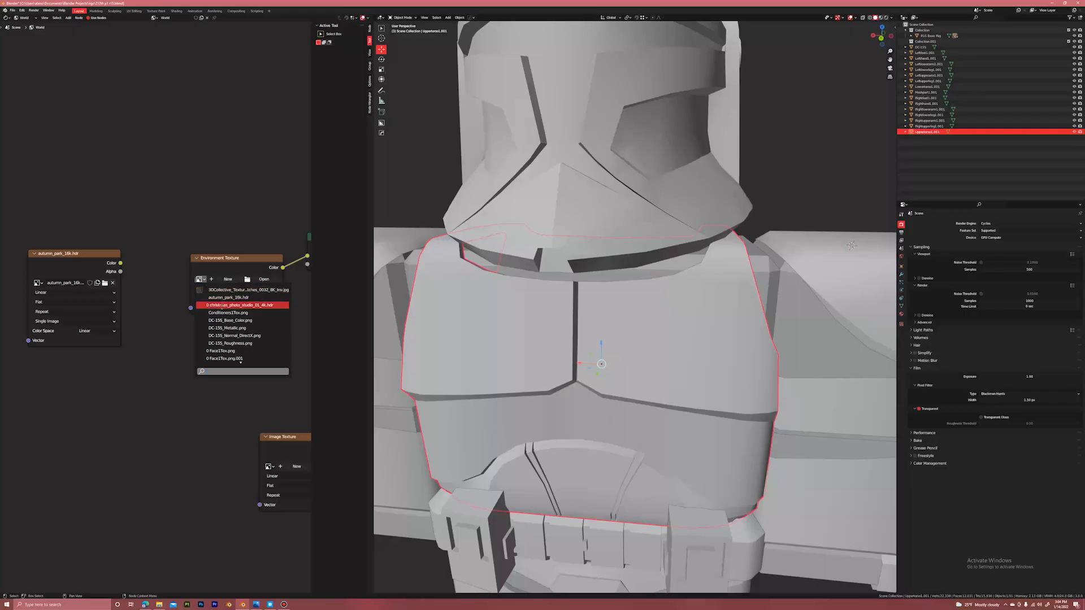
click(222, 305)
middle_drag(230, 264, 168, 282)
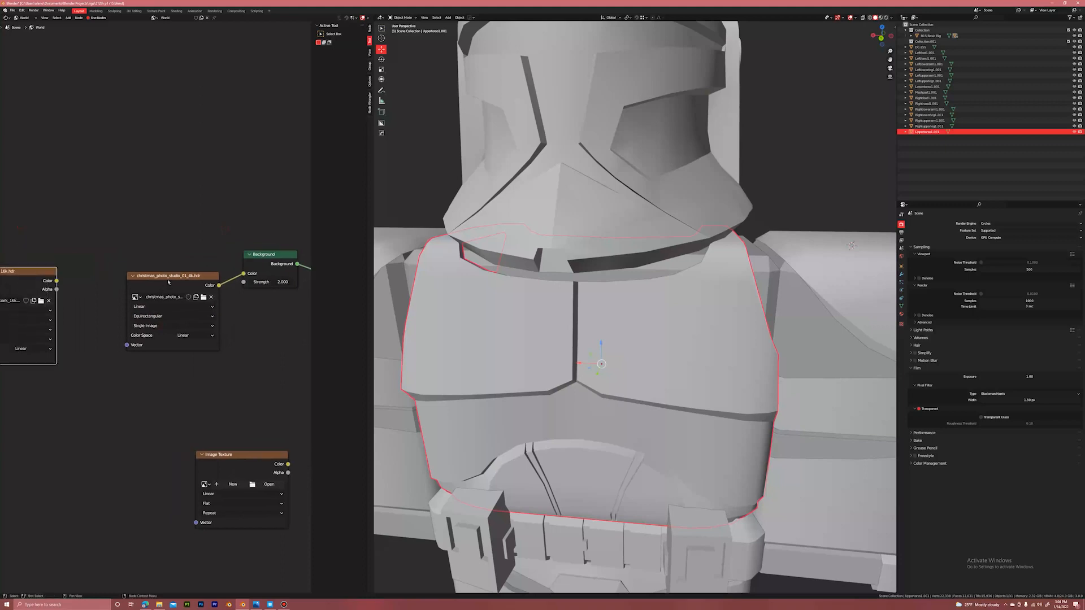
Delete the autumn_park_16k image node from the world shader.
key(x)
middle_drag(238, 257, 129, 266)
scroll(129, 266, down, 3)
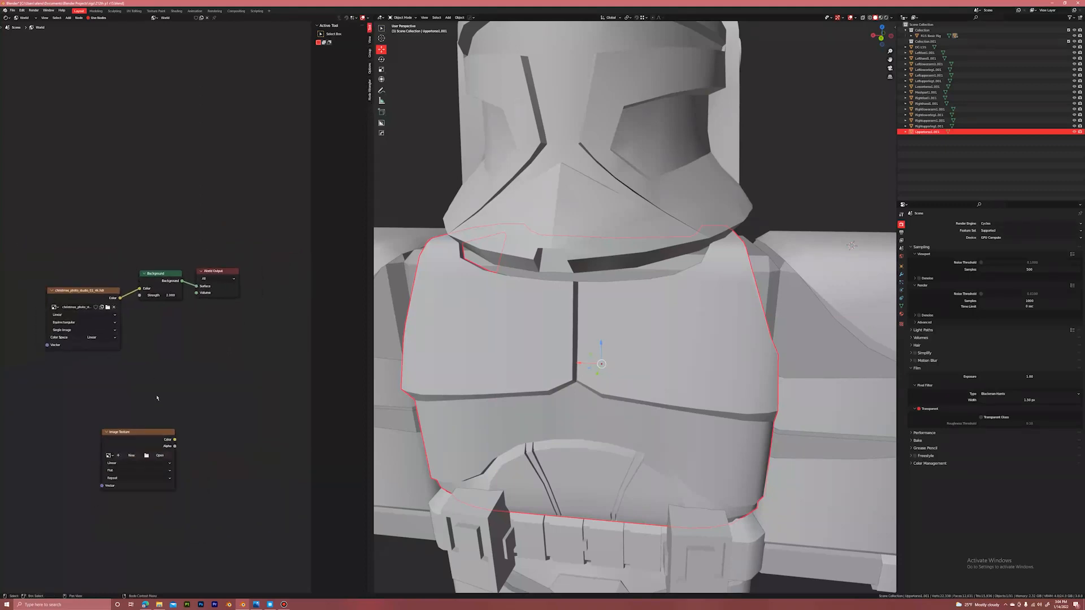
Switch the 3D viewport to rendered shading to preview the trooper under the HDRI lighting.
scroll(203, 300, down, 2)
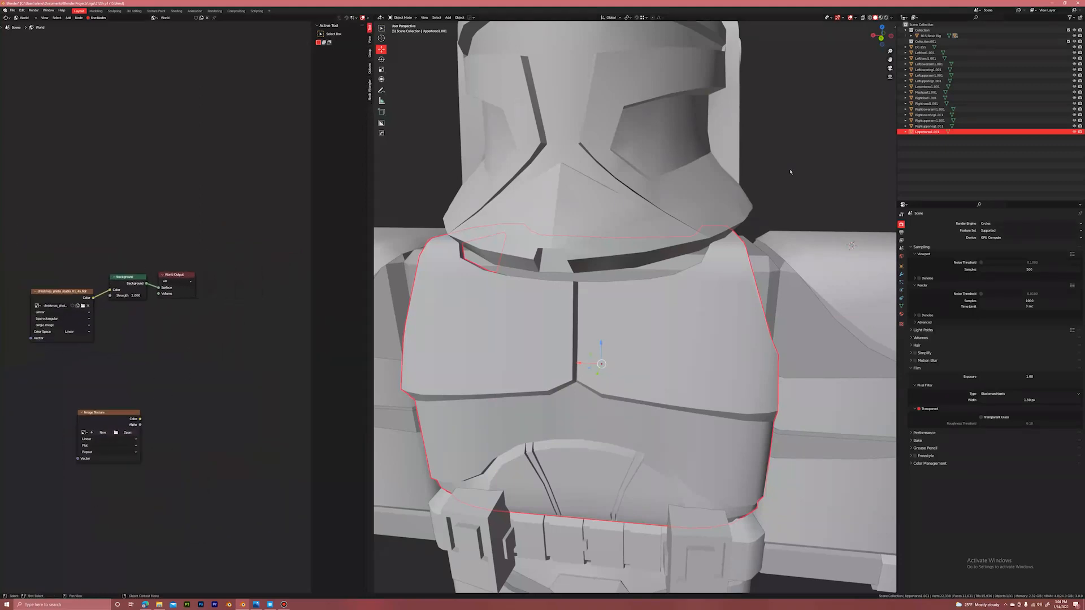
scroll(791, 171, down, 4)
click(886, 17)
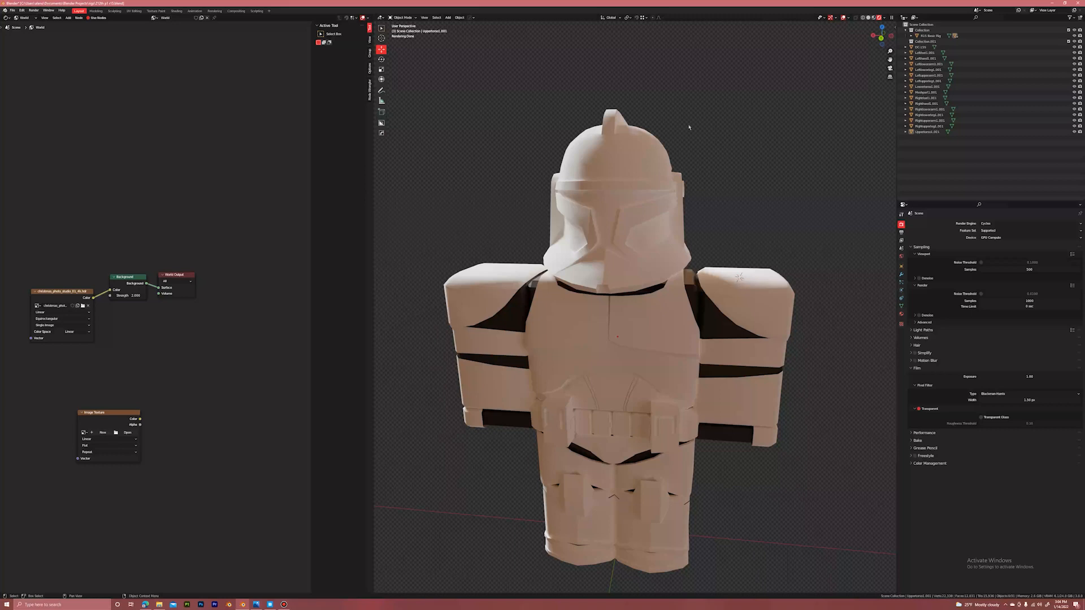
Restrict the rendered preview to a box over part of the helmet, and clear that render region.
key(ctrl+b)
drag(560, 114, 652, 234)
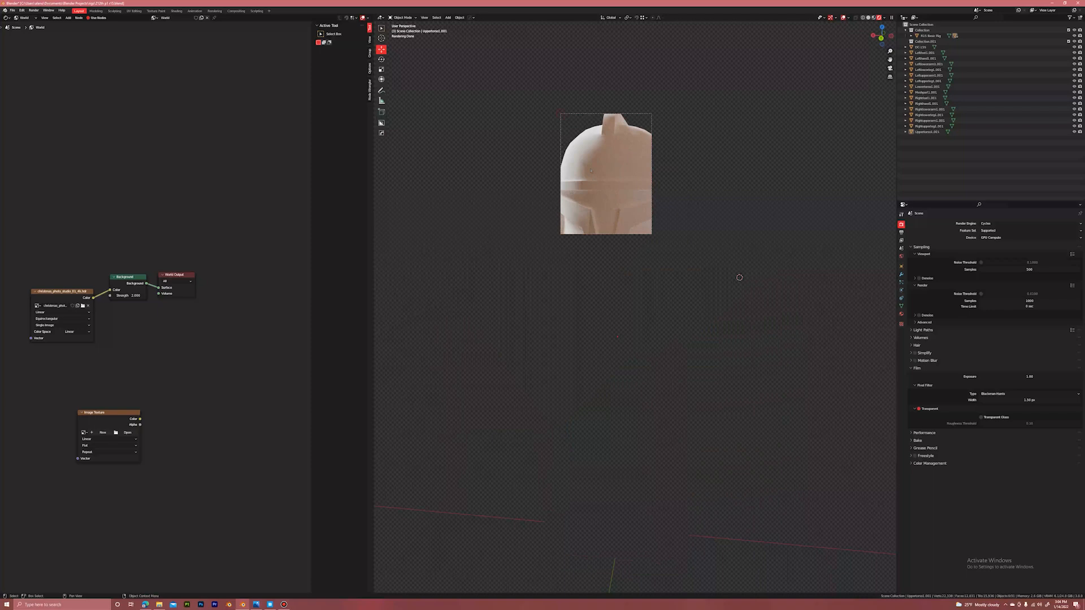
key(ctrl+alt+b)
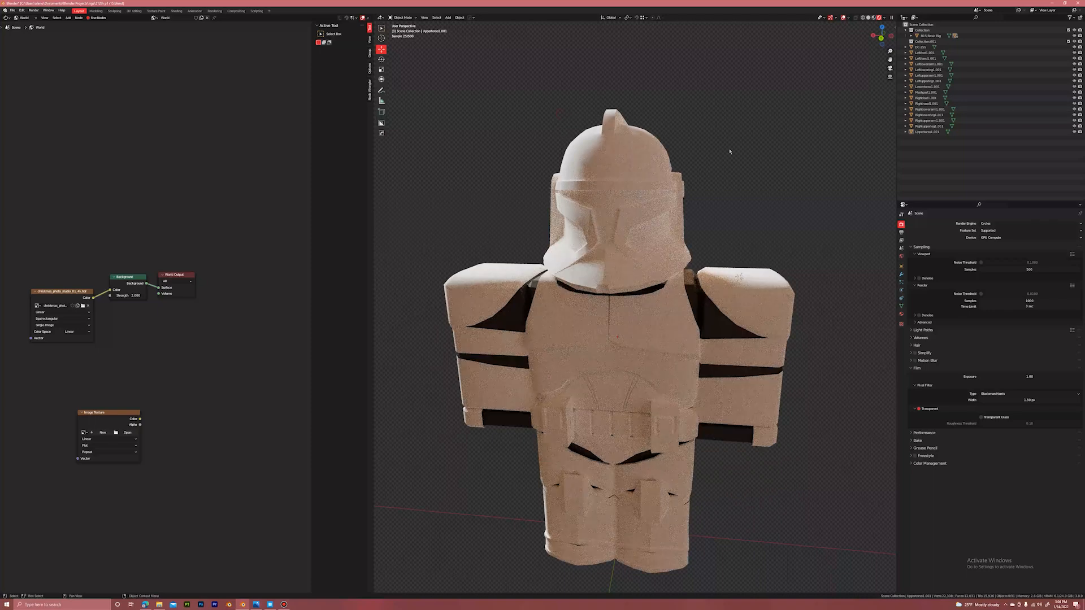
Search the add-ons in the preferences for "node", view the Node Wrangler details and close the preferences.
middle_drag(101, 185, 111, 180)
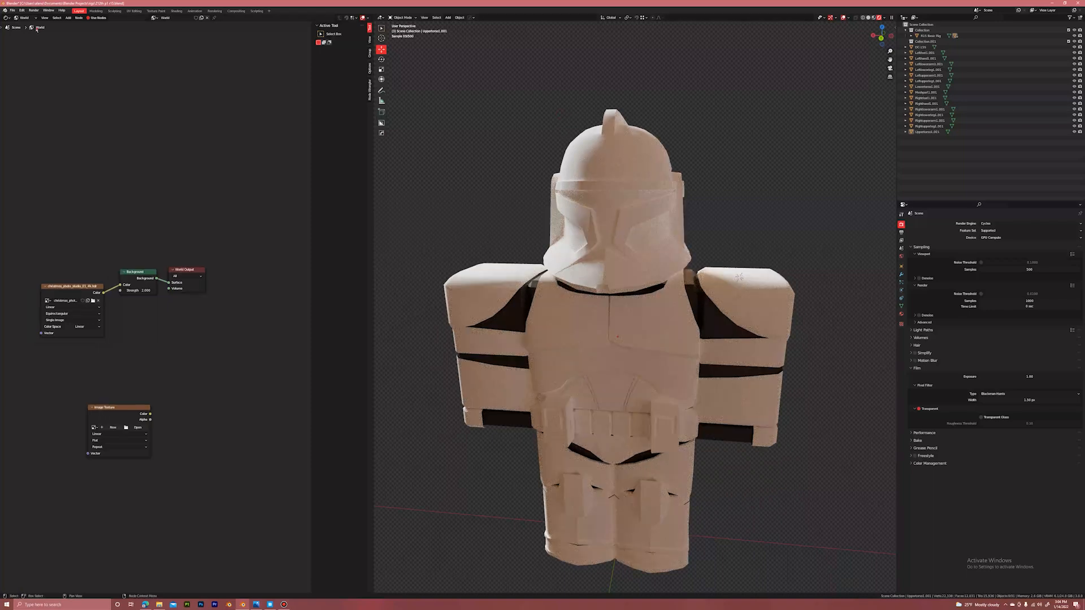
click(21, 11)
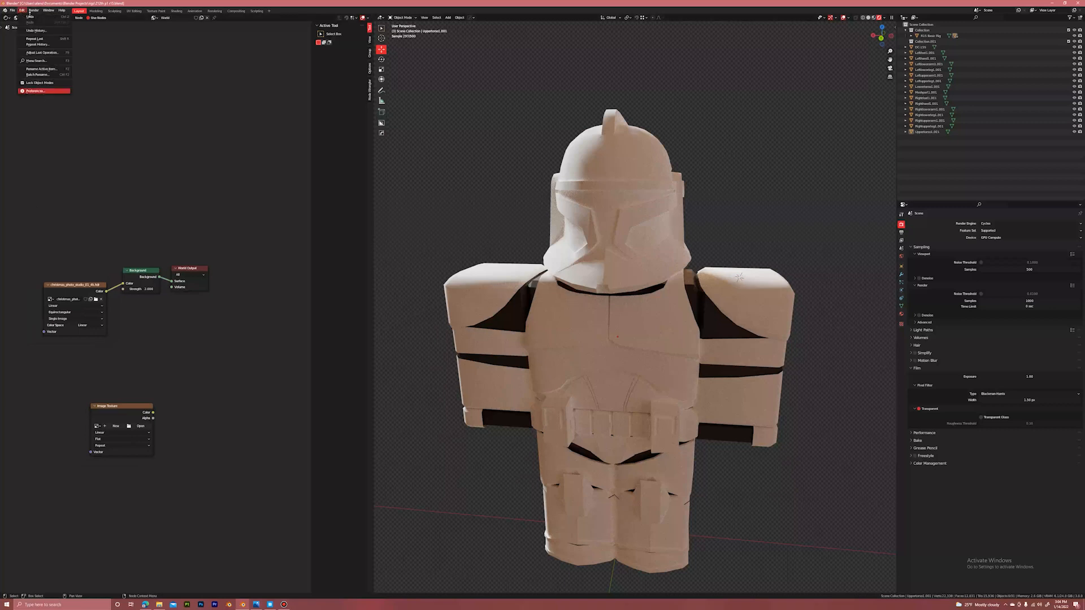
click(21, 11)
click(28, 90)
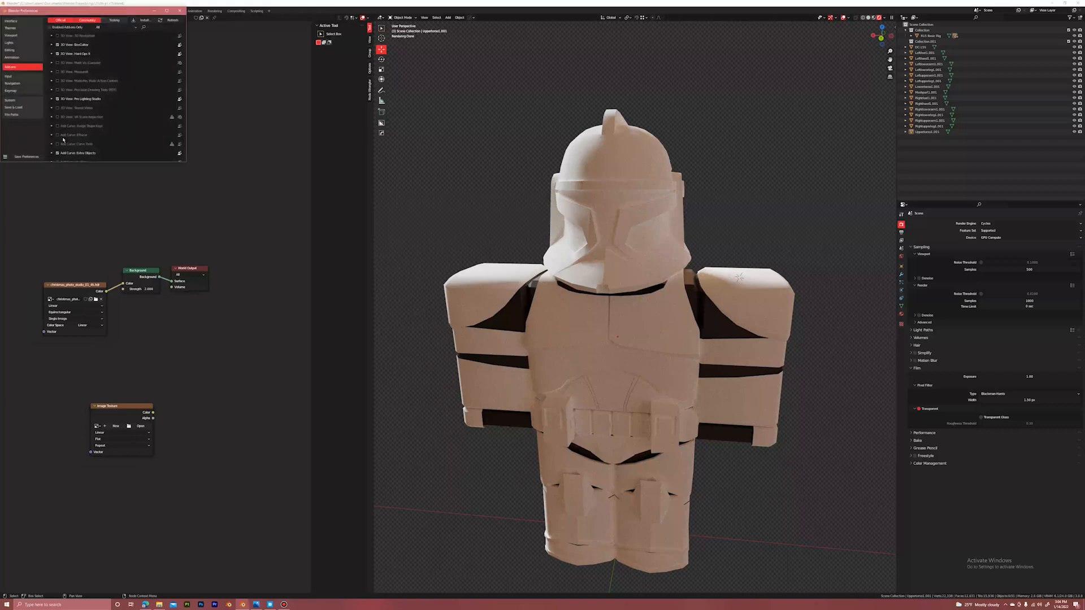
click(156, 26)
text(node)
click(101, 95)
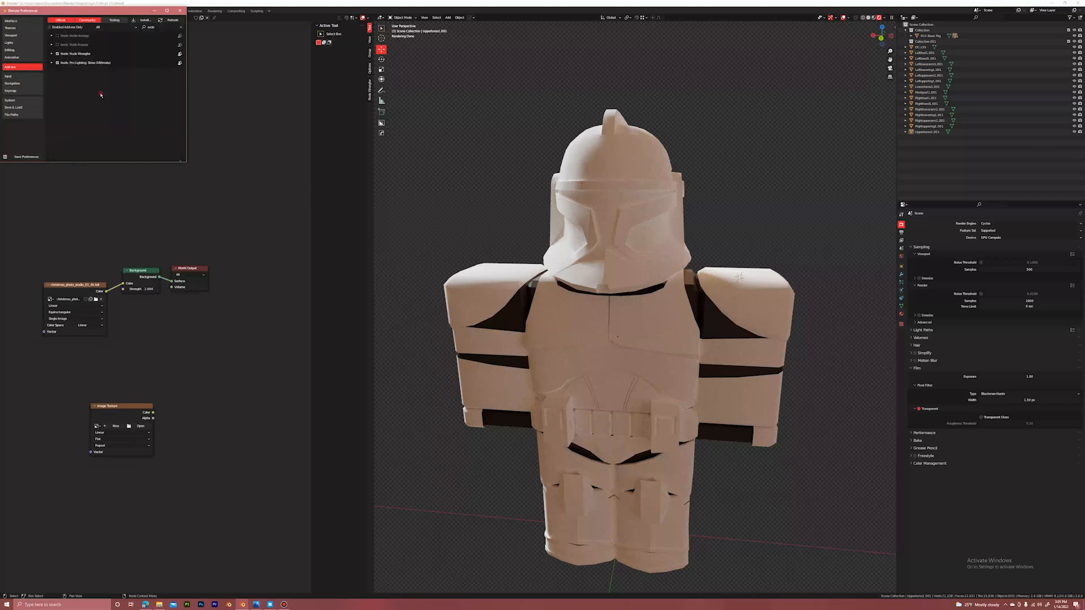
click(52, 53)
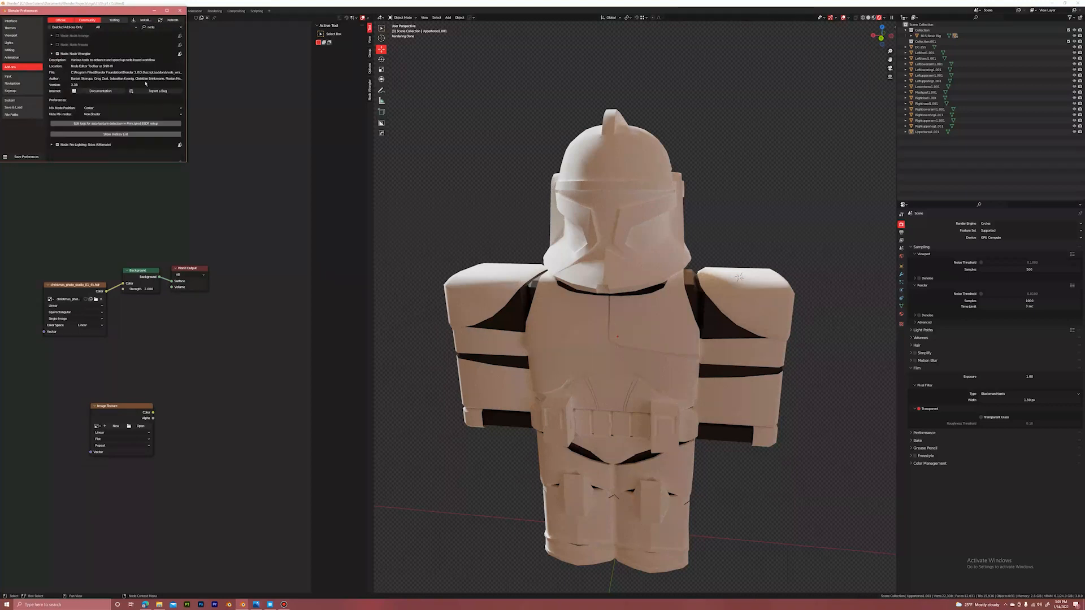
click(180, 10)
Add connected Mapping and Texture Coordinate nodes to the christmas_photo_studio environment texture with Node Wrangler.
middle_drag(65, 228, 162, 217)
scroll(124, 270, up, 3)
scroll(136, 257, up, 2)
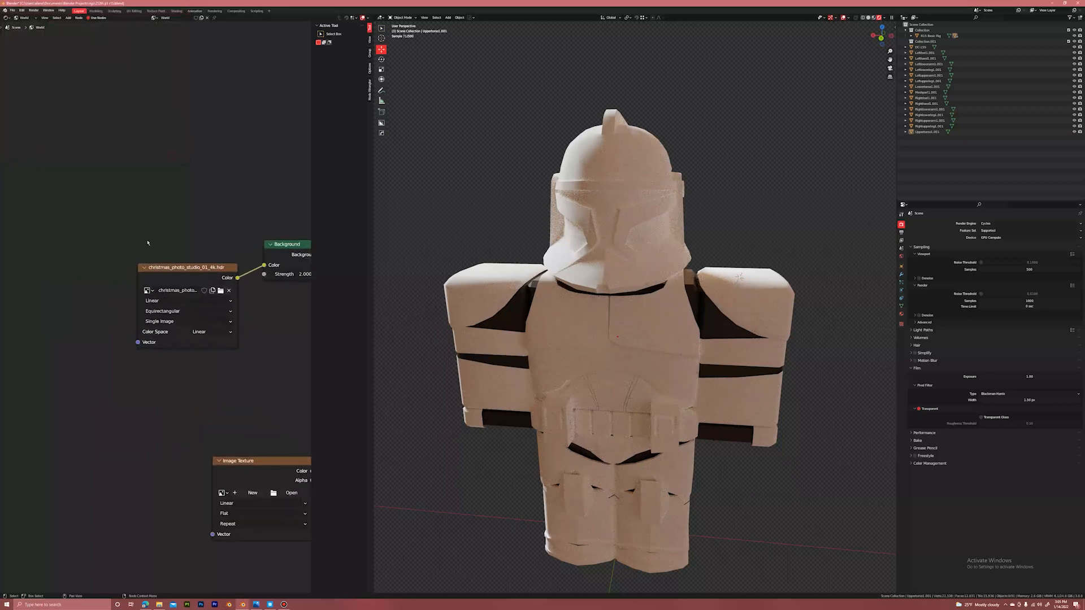
click(180, 276)
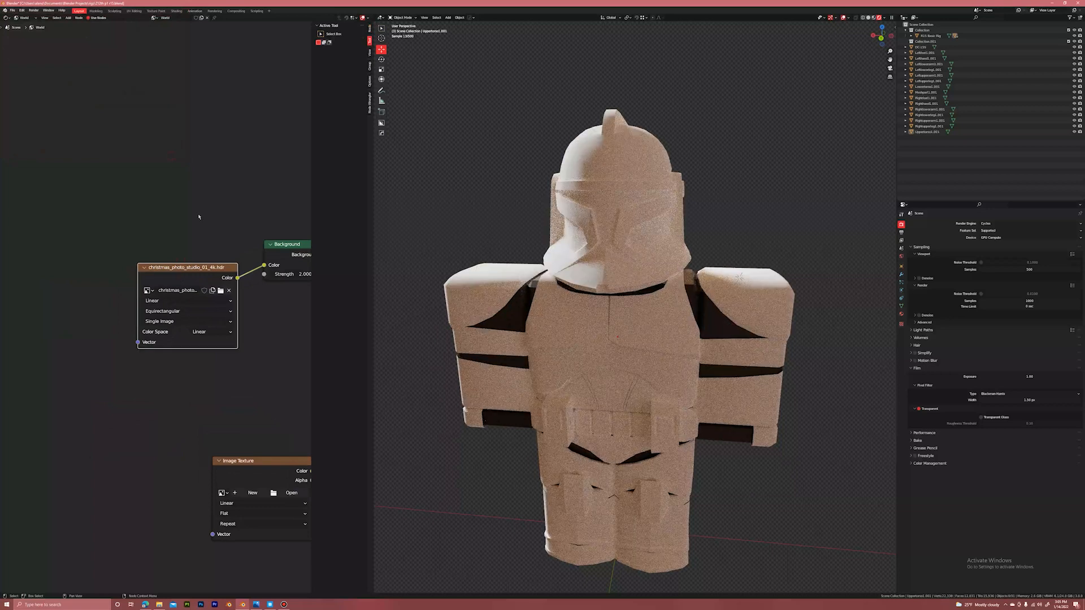
key(ctrl+t)
middle_drag(133, 204, 199, 180)
scroll(199, 181, down, 1)
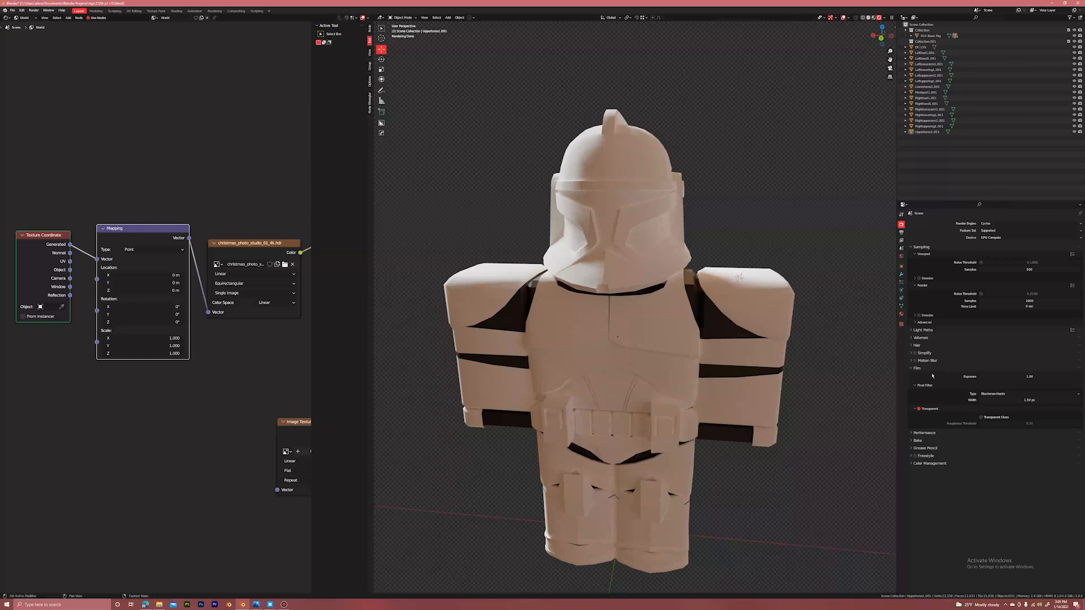
Turn off the film's Transparent option to view the HDRI backdrop behind the trooper, and turn it on again.
click(919, 409)
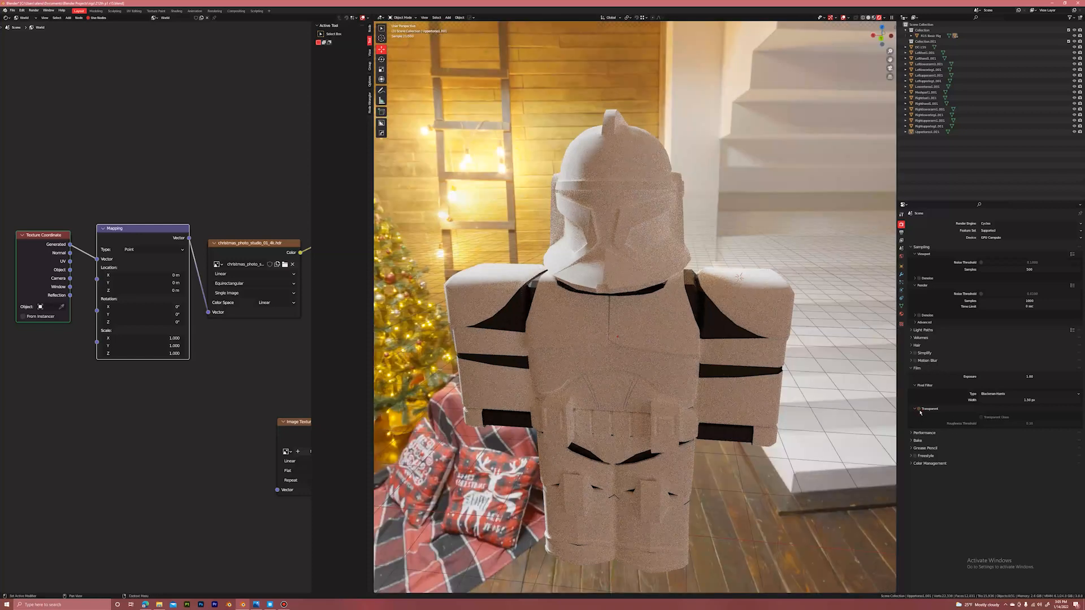
click(921, 409)
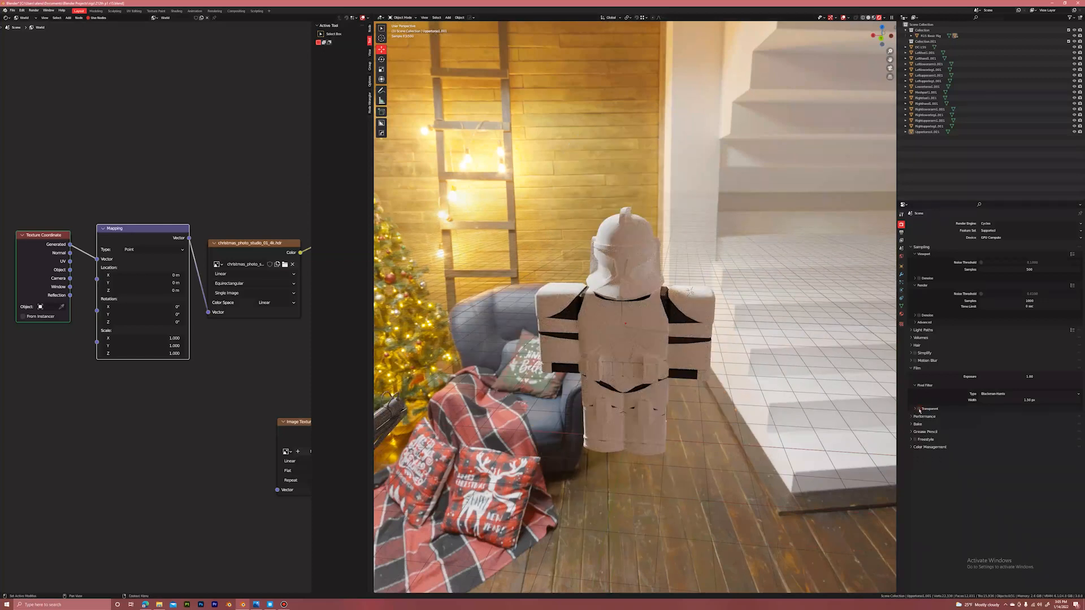
click(912, 408)
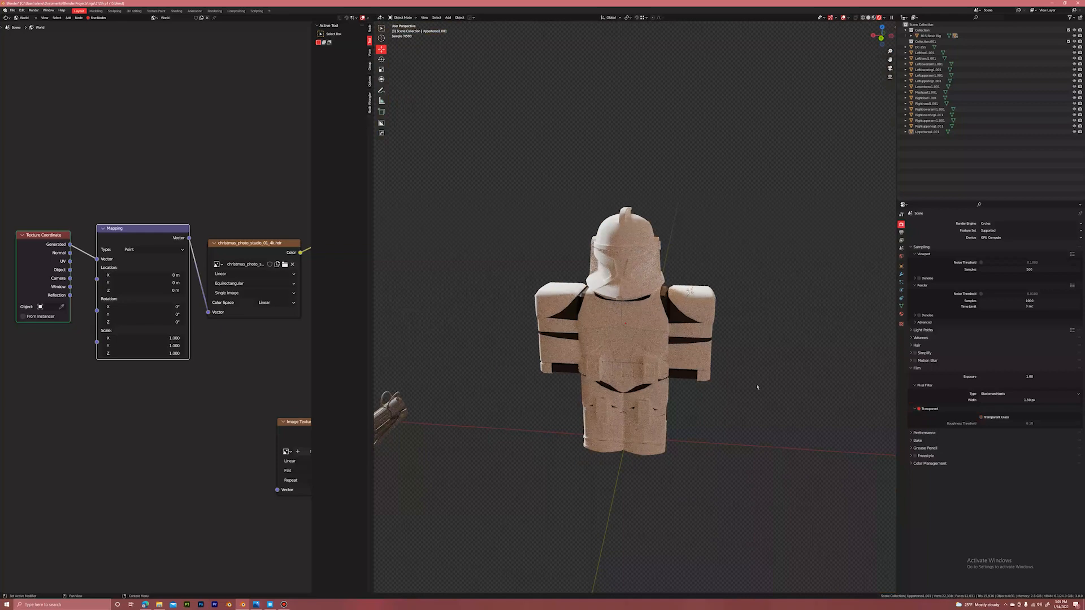
scroll(756, 381, up, 5)
scroll(870, 402, down, 3)
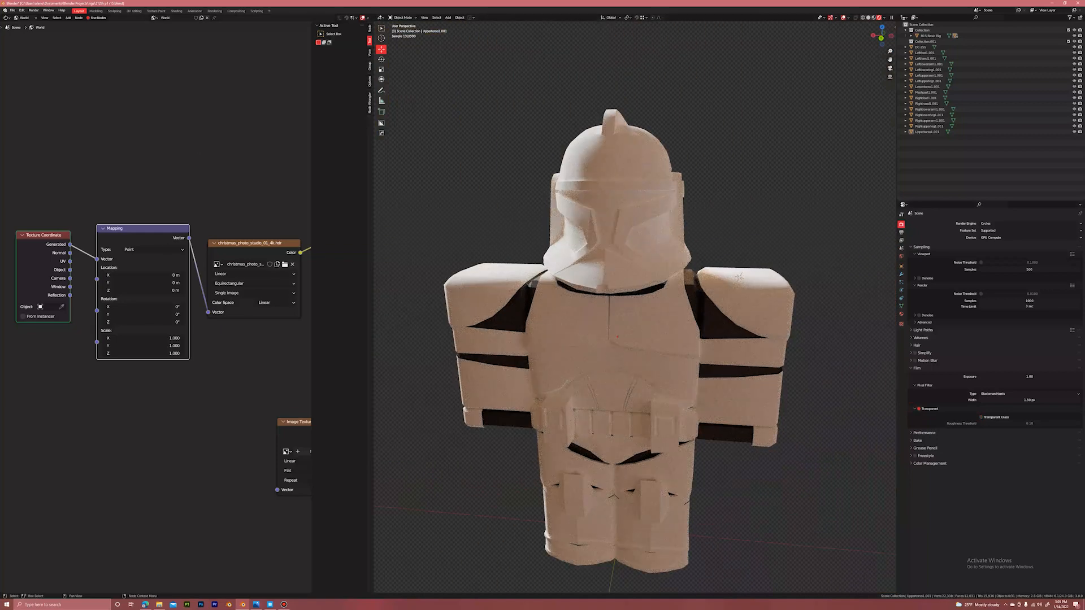
Rotate the HDRI by setting the Mapping node's Z rotation to -217°.
drag(143, 322, 23, 321)
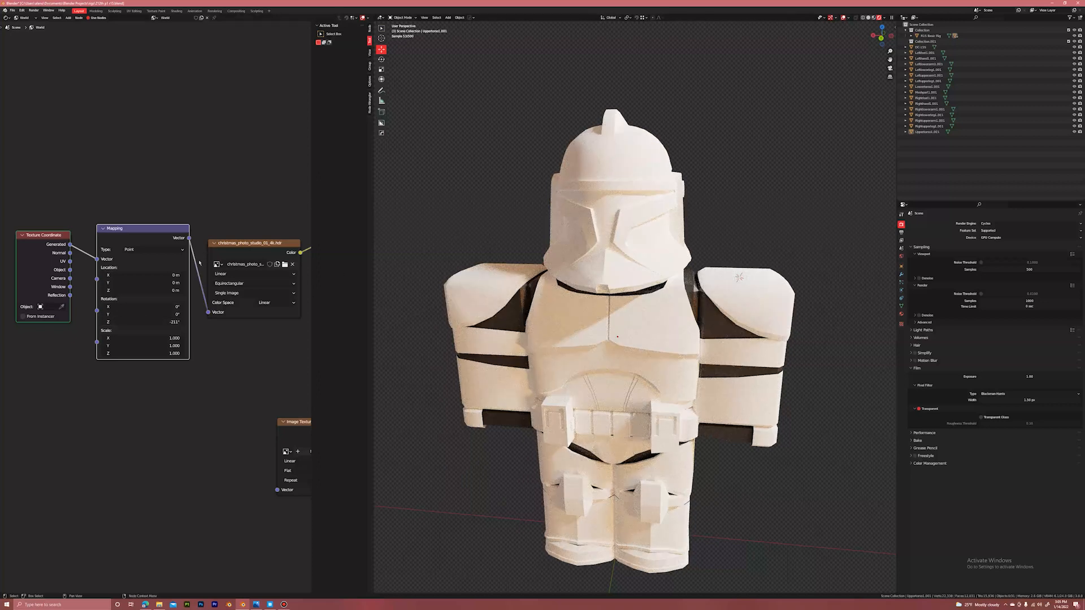
drag(141, 321, 135, 321)
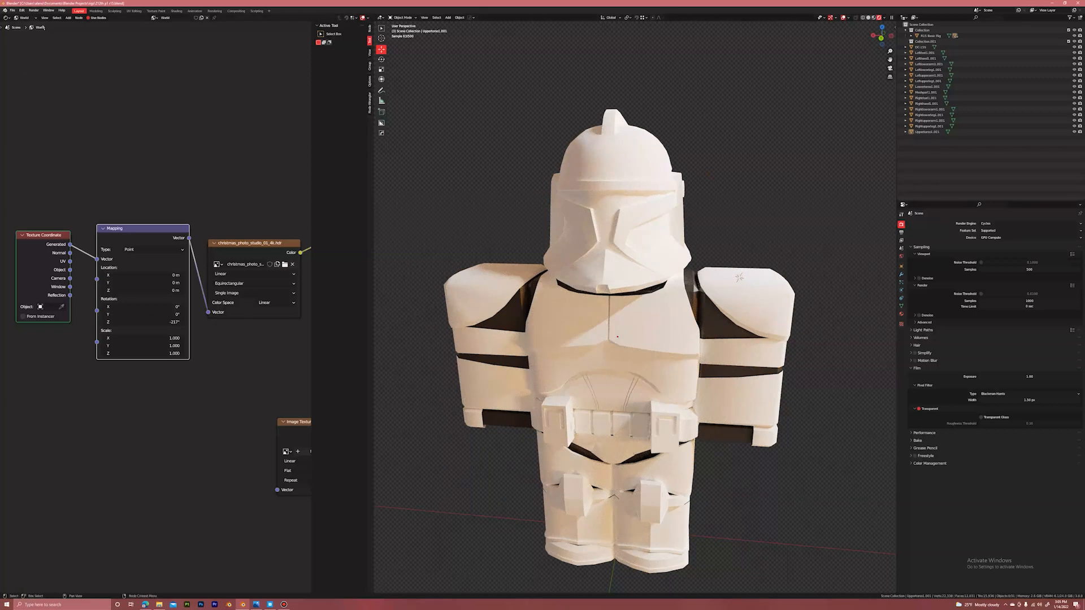
Switch the shader editor to the object's material, delete its RGB Curves and Bump nodes, and select the 3DCollective texture node.
click(17, 17)
click(26, 24)
scroll(215, 408, down, 3)
drag(52, 227, 164, 301)
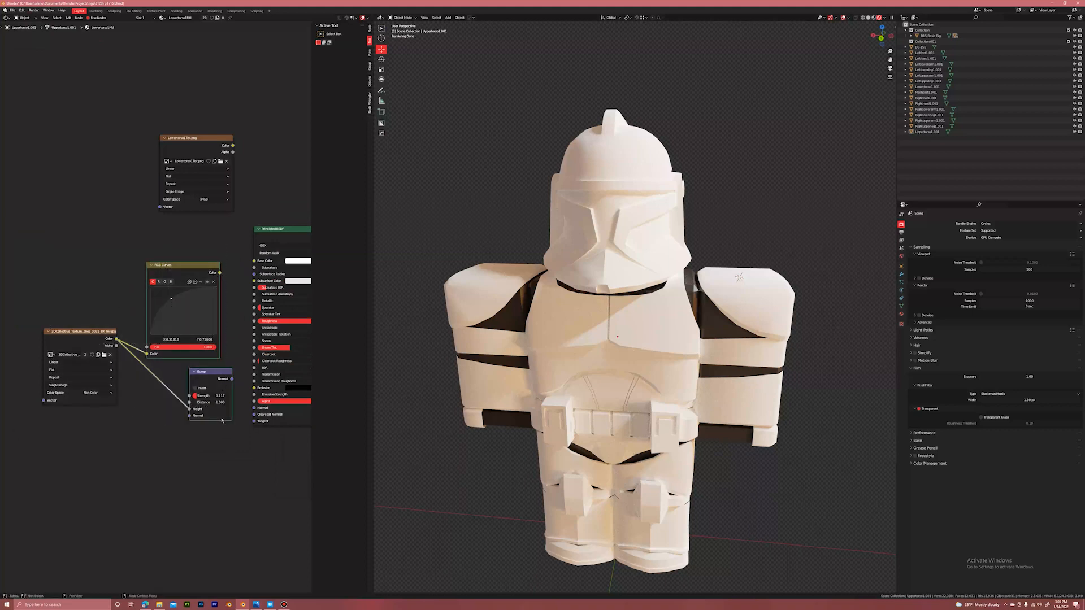
key(x)
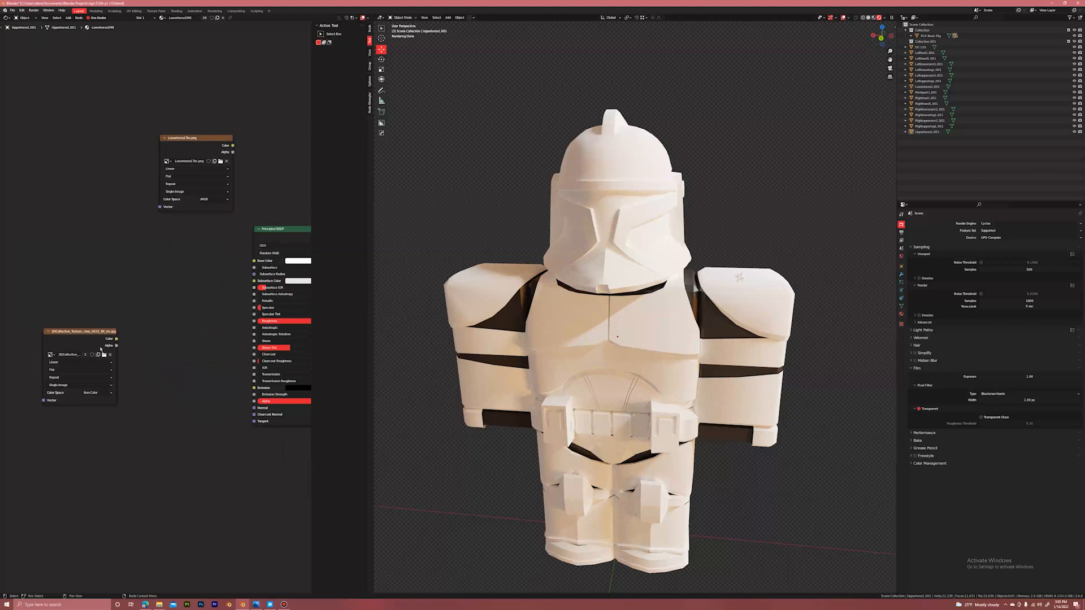
click(65, 330)
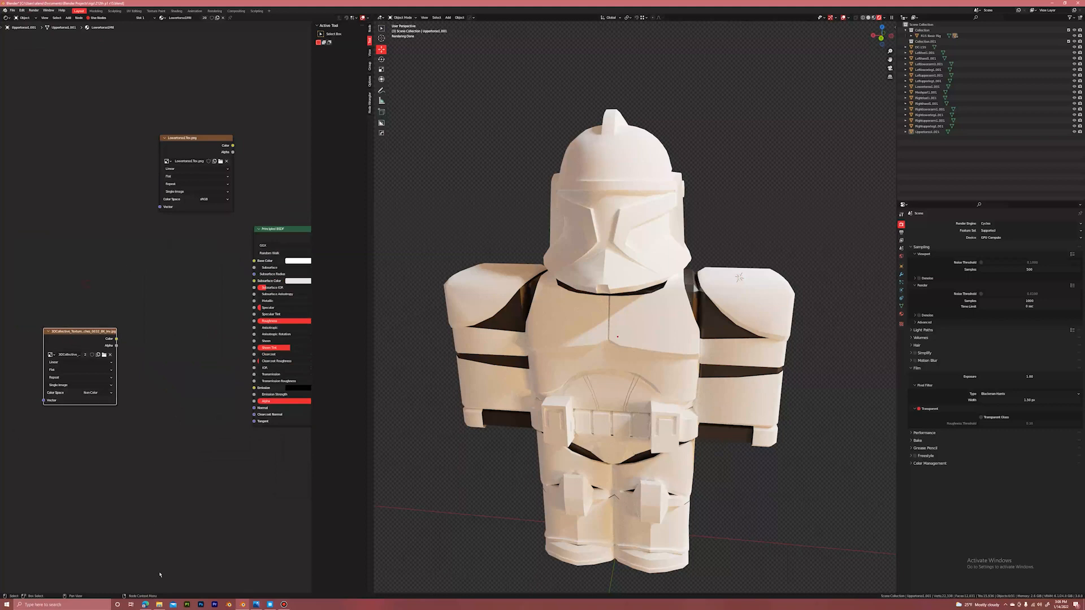
Switch to the browser and bring up the ambientCG results for metal materials.
click(146, 604)
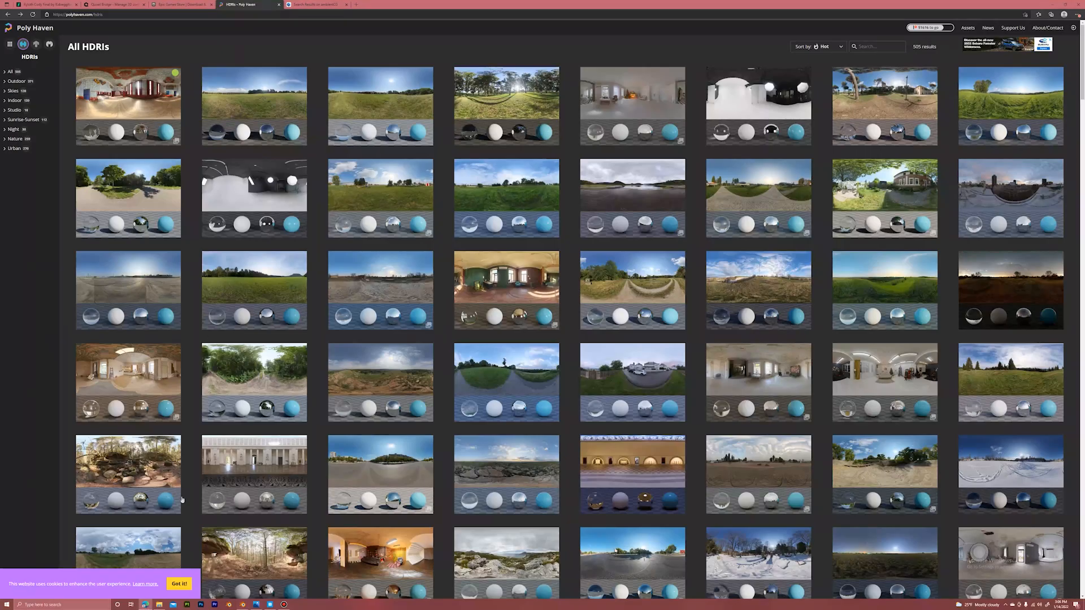
click(315, 5)
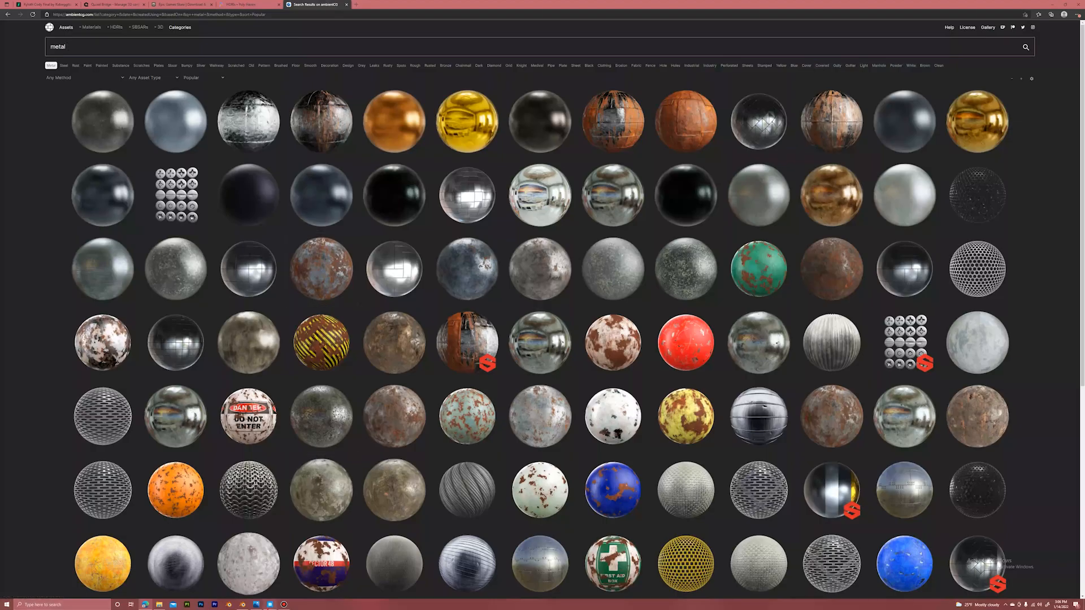
Switch to Quixel Bridge, browse the Surfaces category and view the Gold (Au) surface's details.
key(alt+Tab)
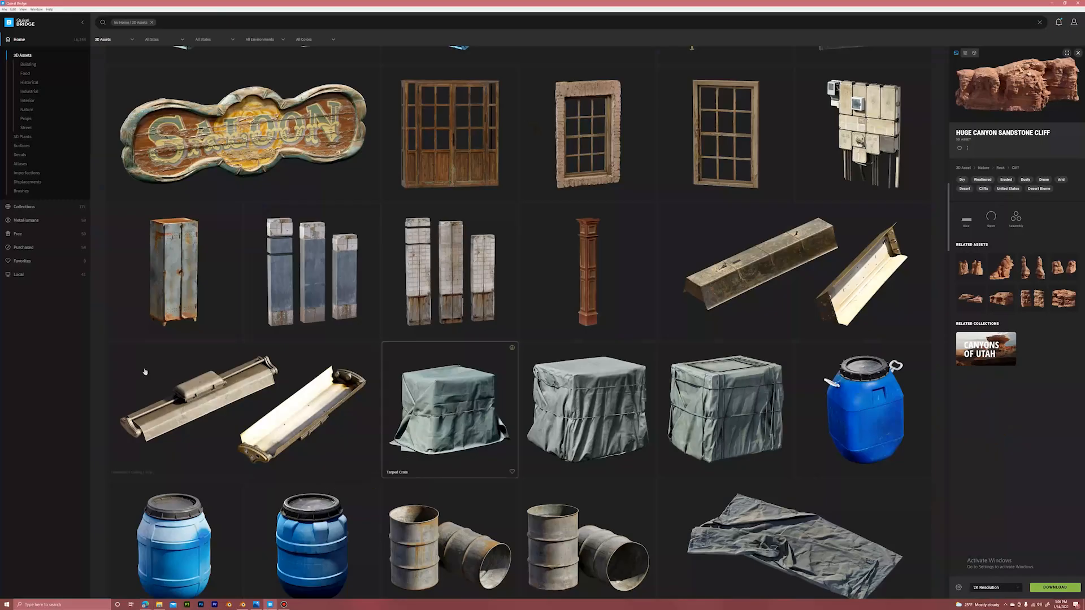
click(23, 147)
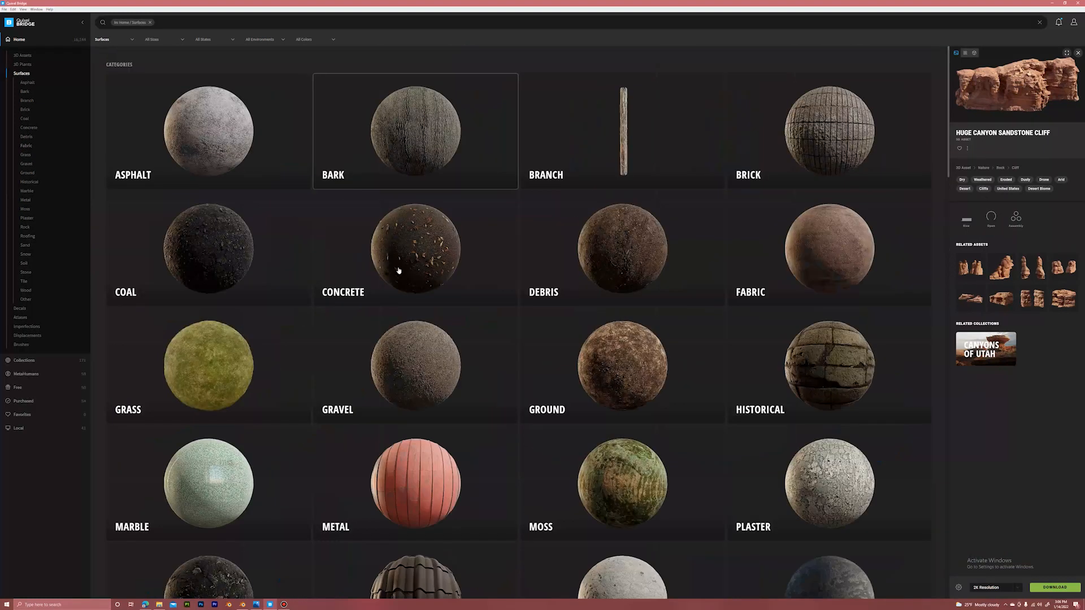
scroll(407, 248, down, 5)
scroll(438, 323, down, 6)
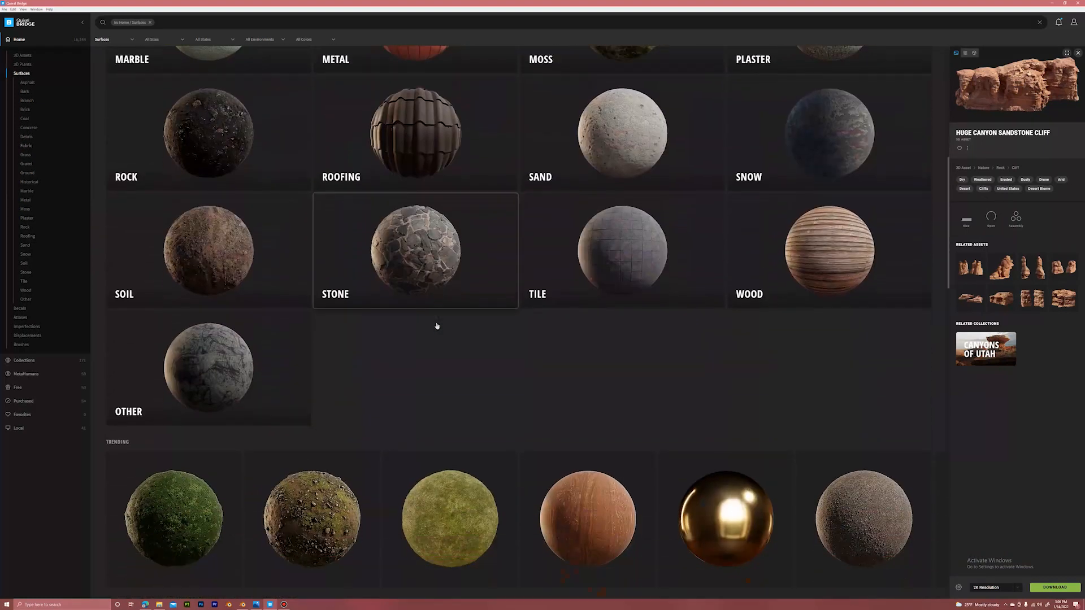
click(698, 341)
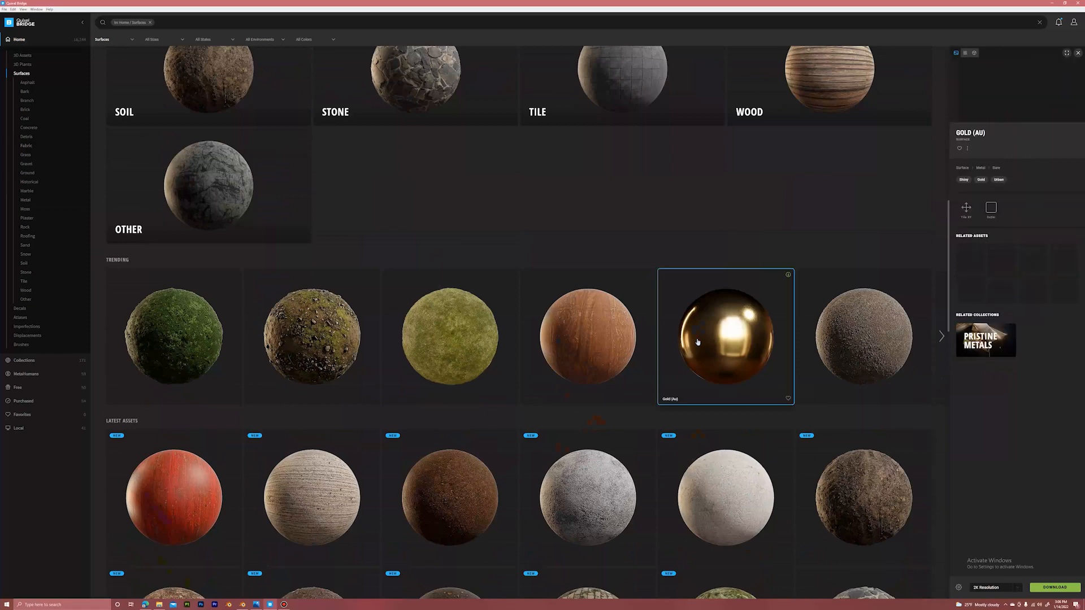
scroll(689, 348, down, 2)
scroll(680, 354, down, 13)
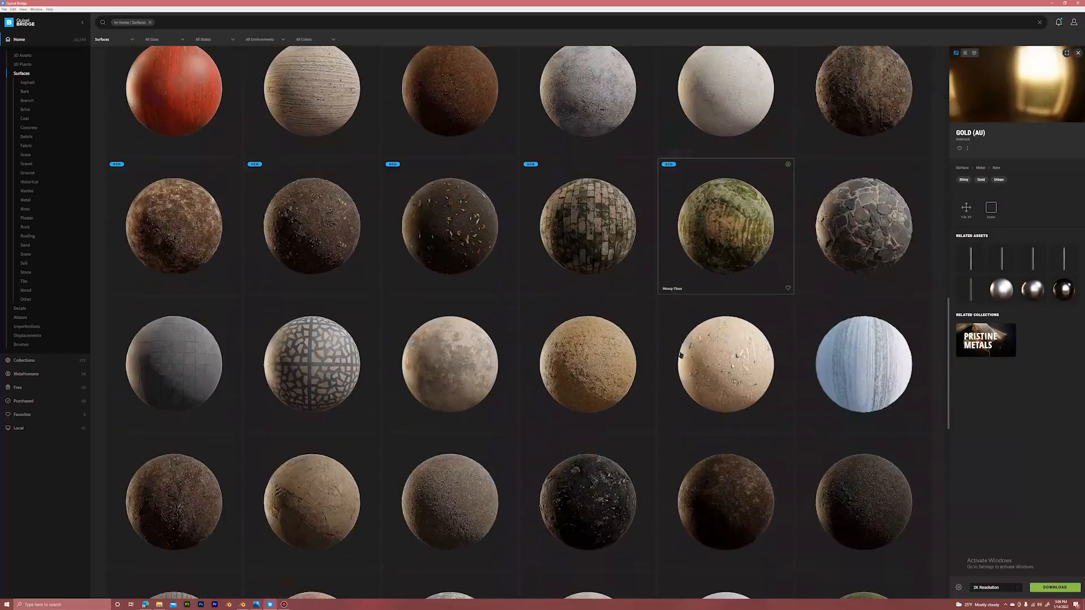
scroll(677, 352, down, 7)
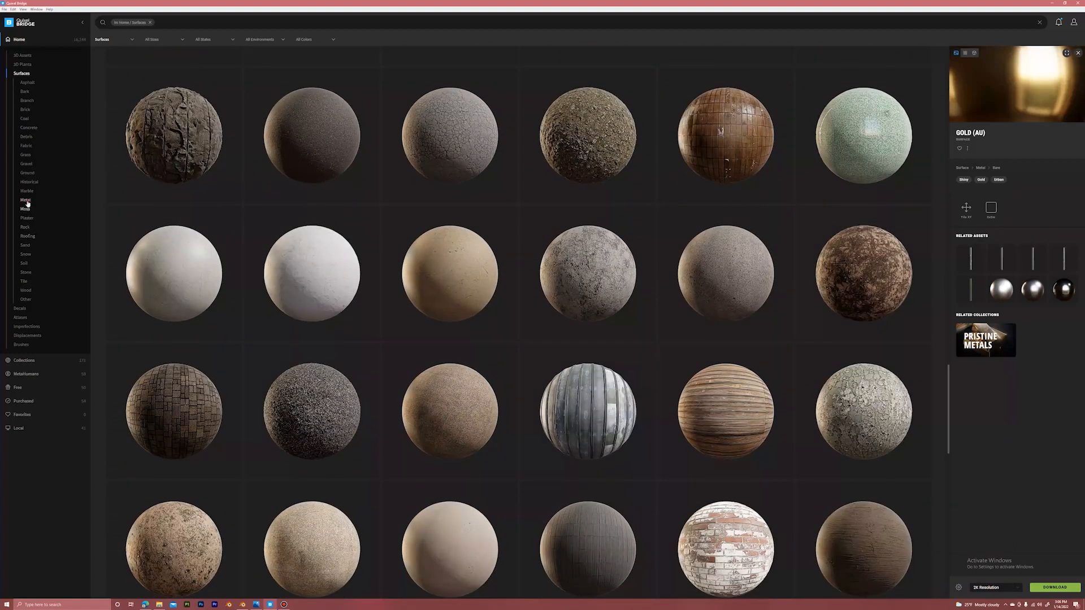
Browse the Metal surfaces in the Quixel Bridge library.
click(26, 200)
scroll(515, 287, down, 2)
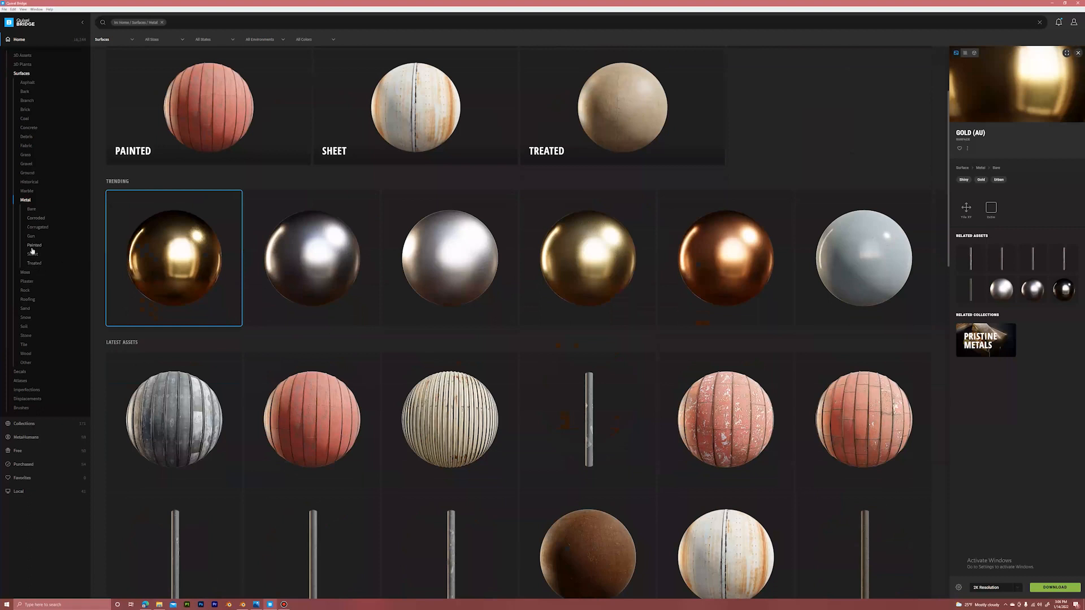
scroll(513, 289, down, 7)
scroll(514, 289, down, 6)
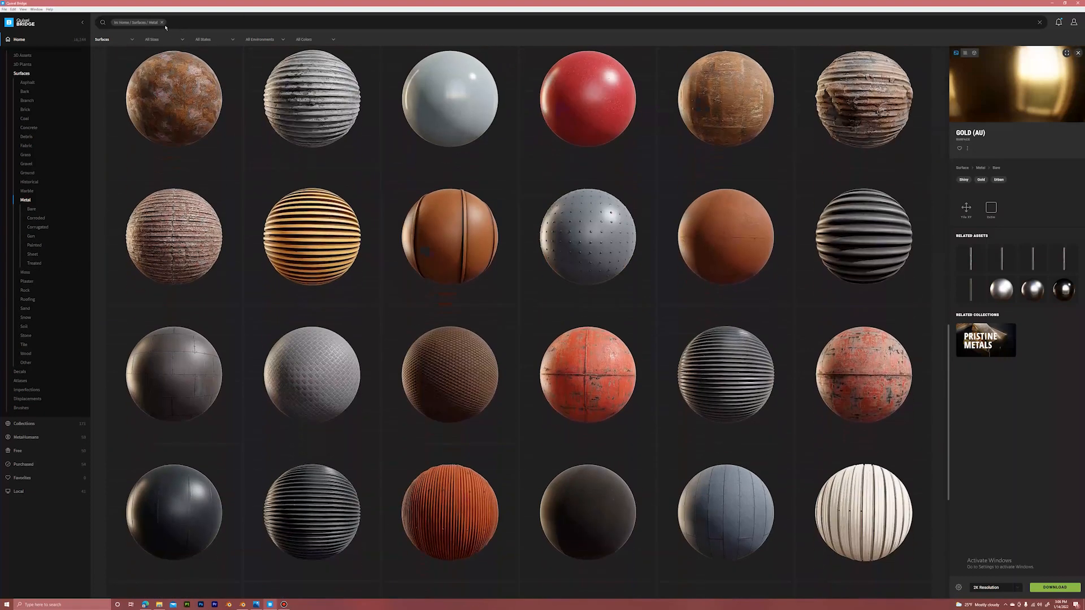
Search the Quixel Bridge library for surface imperfections and browse the materials down to the Scratched Metal entries.
click(162, 22)
text(surf)
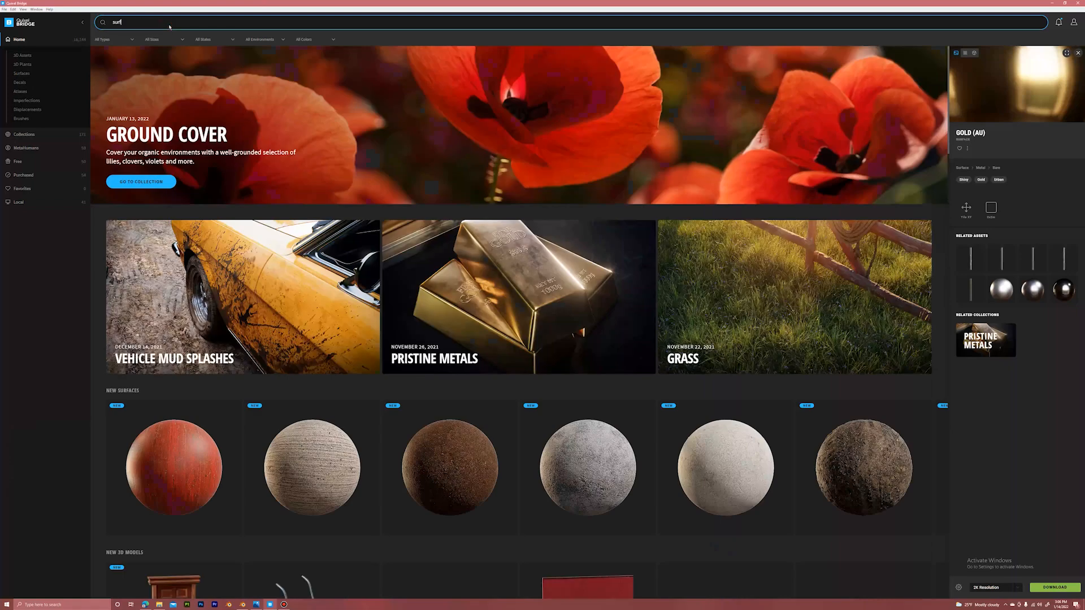
click(154, 60)
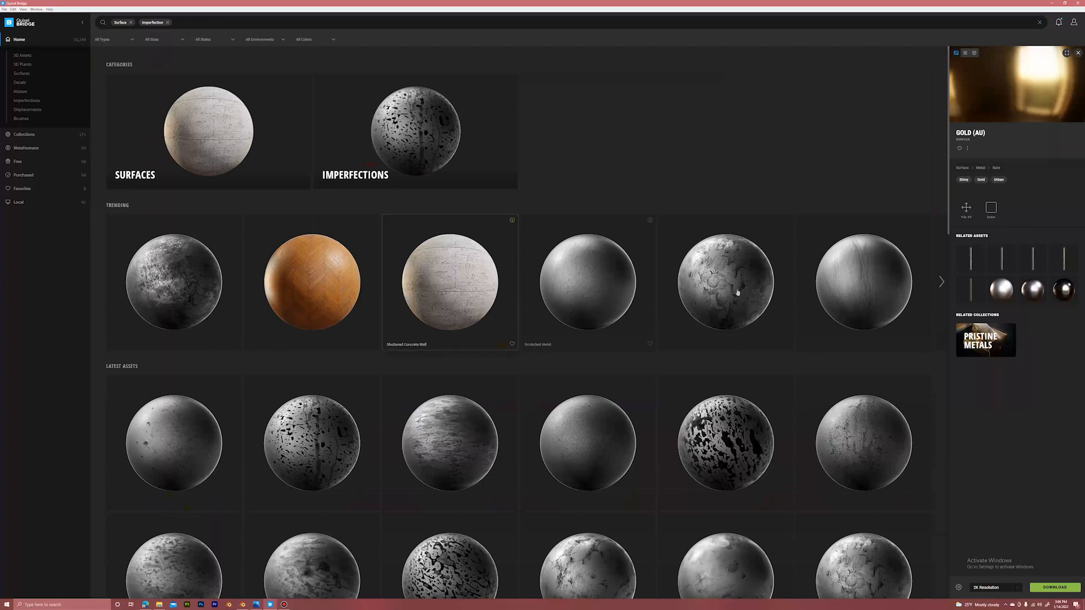
scroll(719, 288, down, 1)
scroll(719, 285, down, 8)
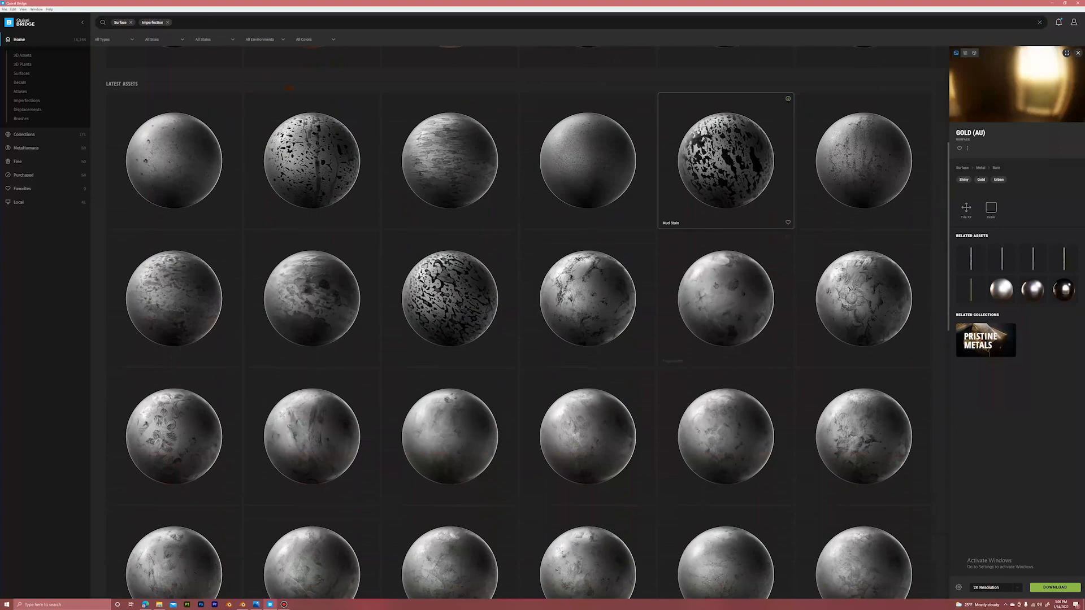
scroll(646, 343, down, 10)
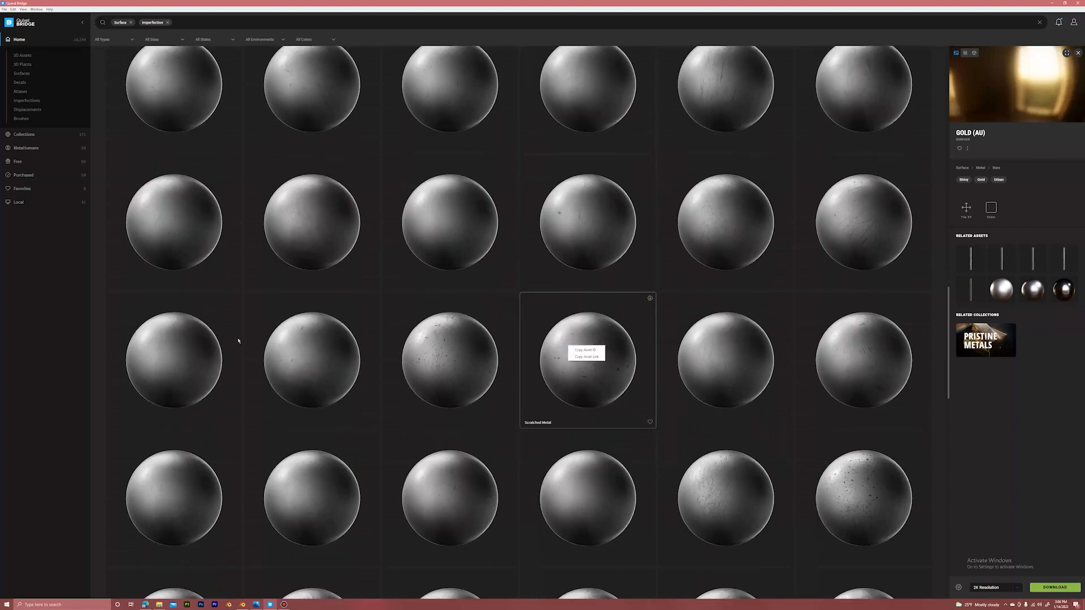
Browse further through the surface imperfections, view the Frost material's details and copy its asset ID.
scroll(206, 347, down, 3)
scroll(380, 387, down, 3)
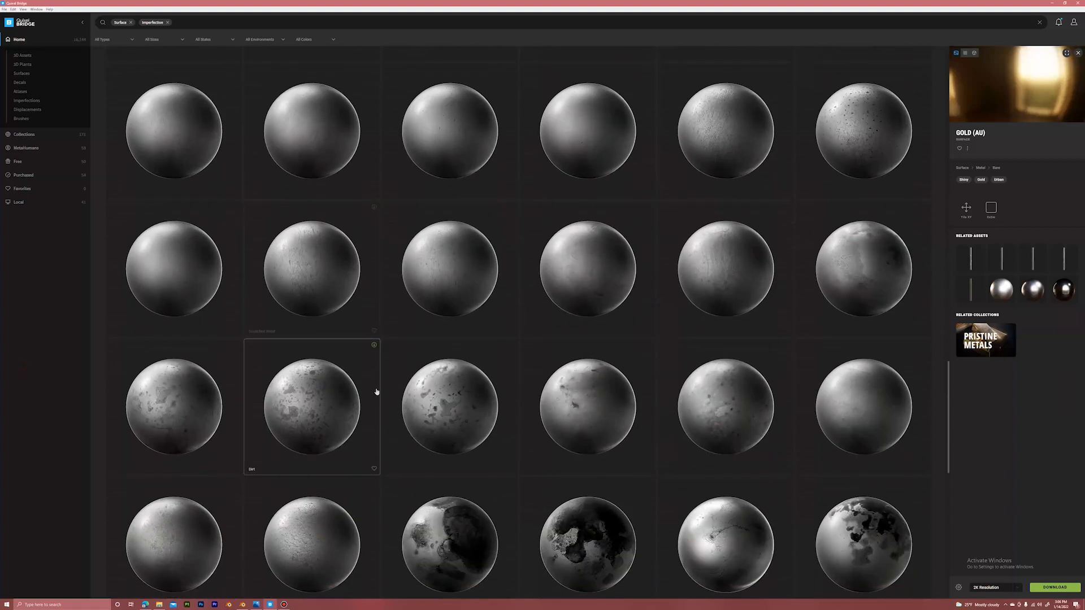
scroll(377, 391, down, 5)
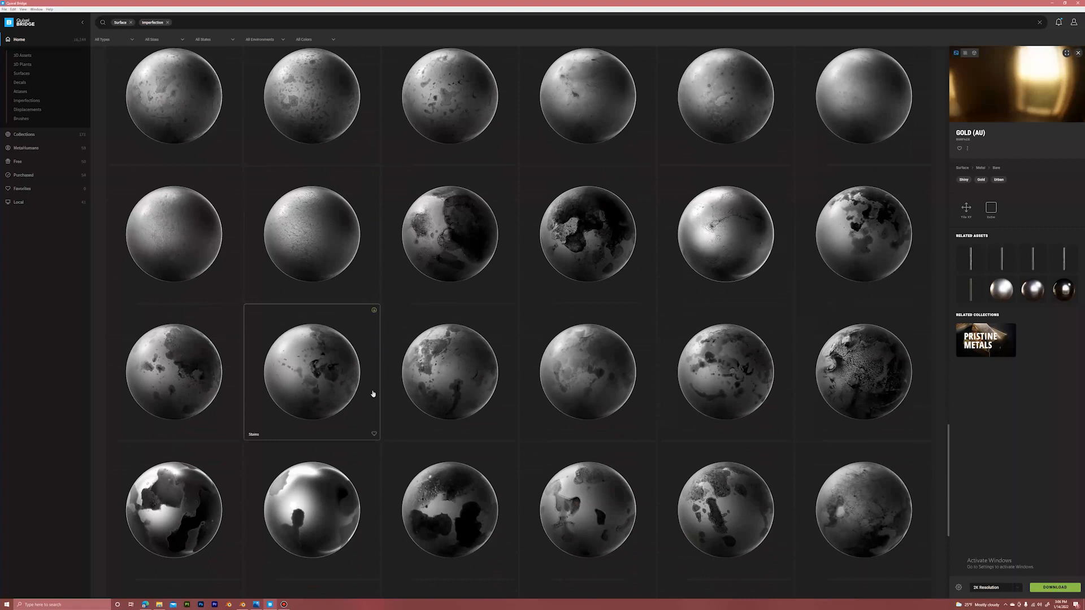
scroll(373, 394, down, 10)
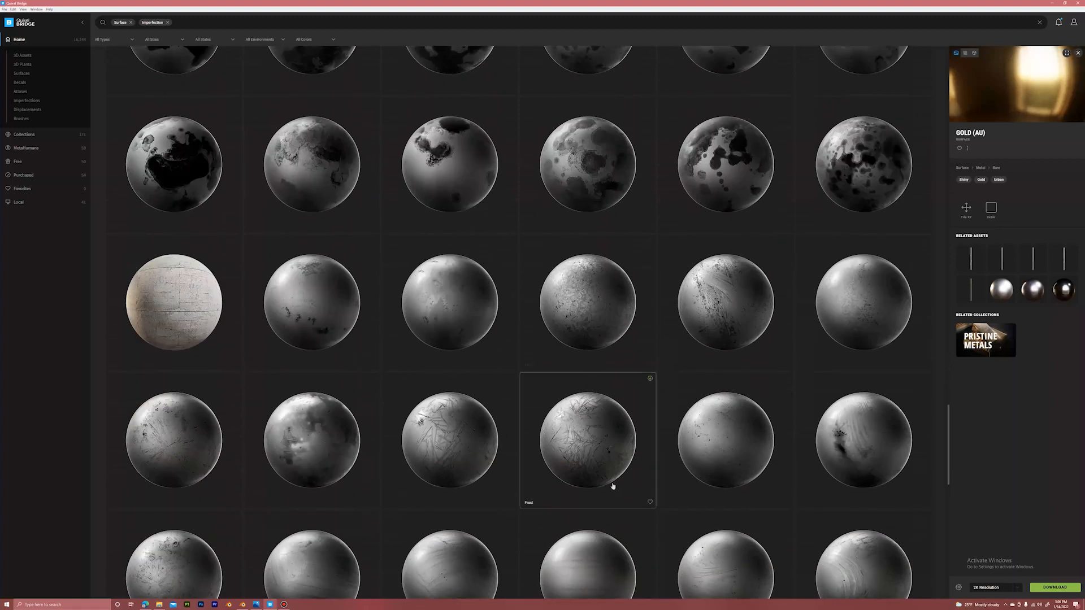
click(599, 288)
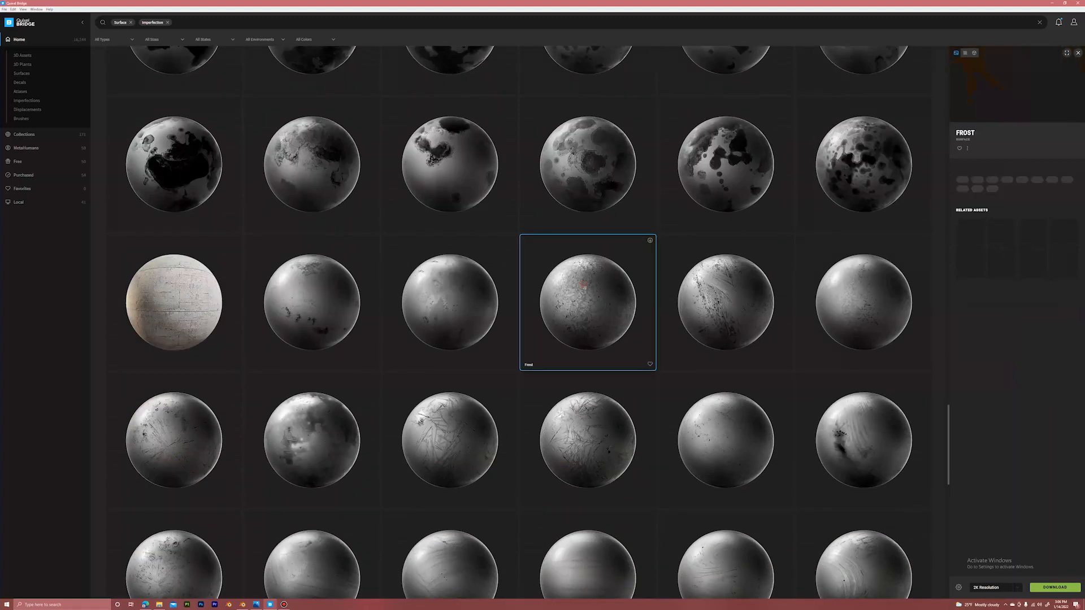
right_click(624, 290)
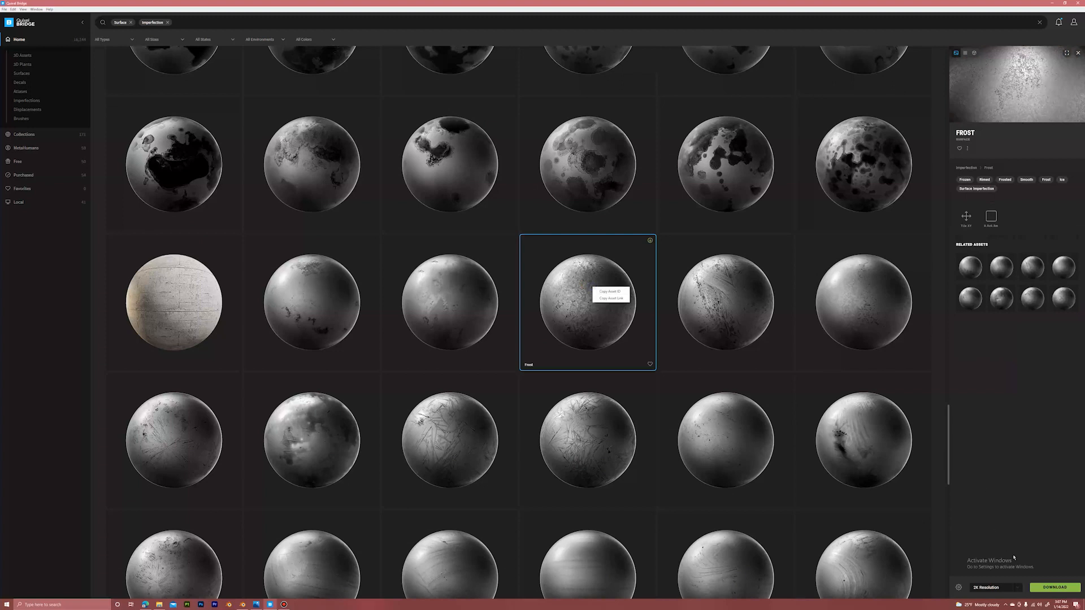
click(619, 291)
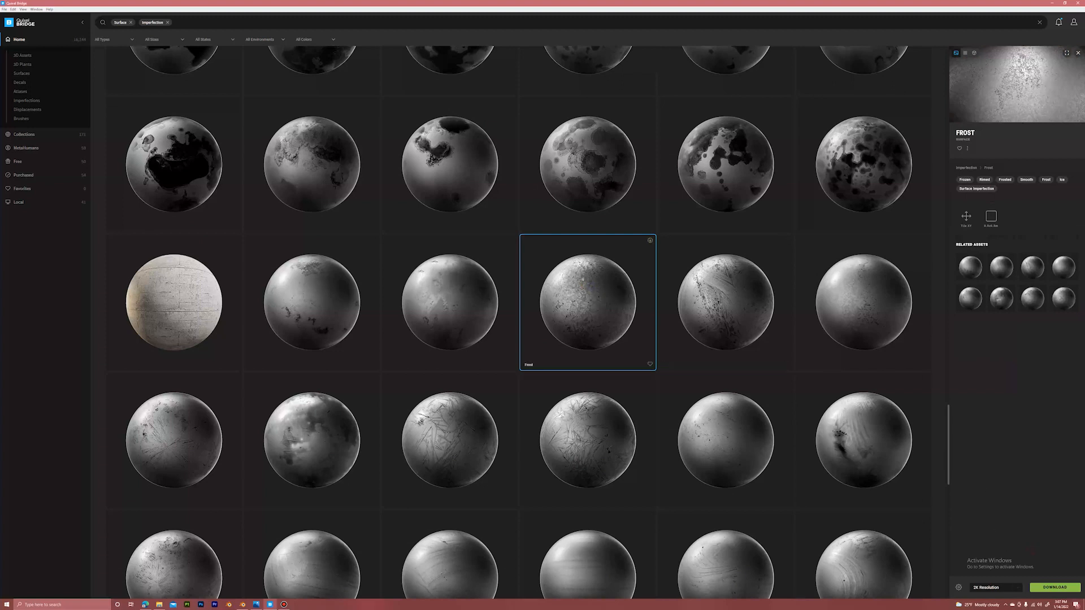
right_click(572, 271)
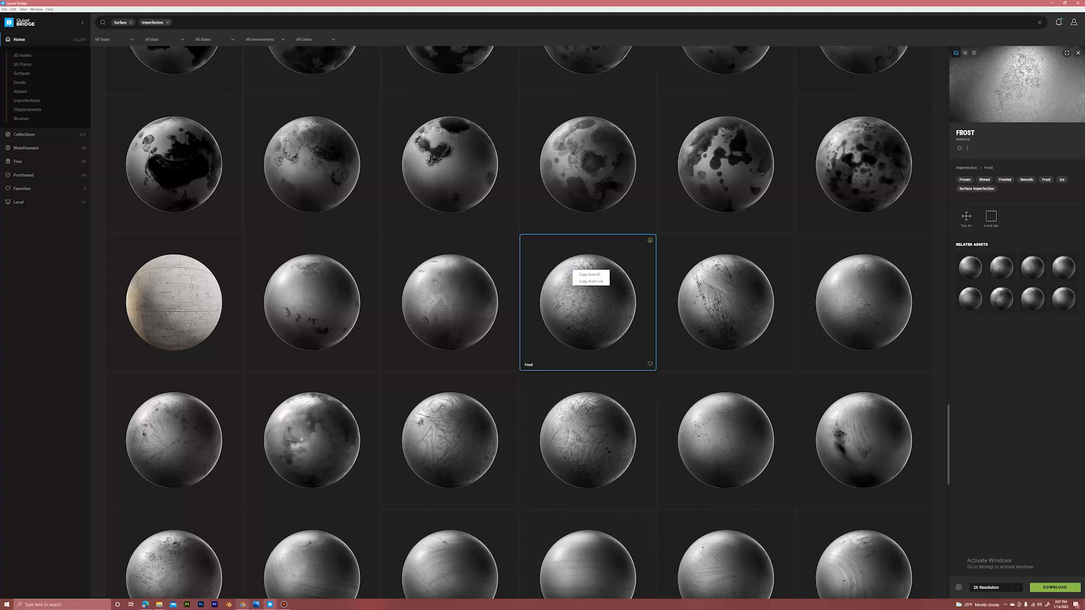
Switch to Blender and examine the image texture nodes in the upper torso's material.
click(243, 605)
drag(80, 344, 90, 383)
click(114, 361)
middle_drag(98, 415, 103, 408)
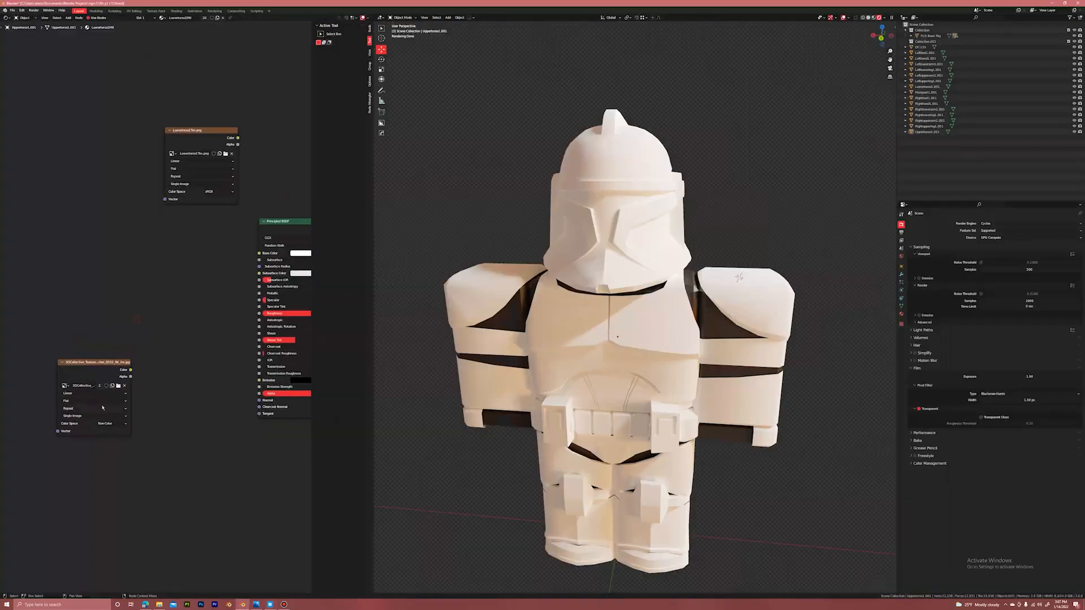
scroll(103, 408, up, 2)
mouse_move(172, 395)
middle_down()
mouse_move(157, 406)
mouse_move(145, 383)
mouse_move(171, 379)
middle_up()
scroll(158, 388, down, 1)
scroll(199, 356, up, 1)
scroll(151, 311, up, 2)
middle_drag(147, 303, 159, 459)
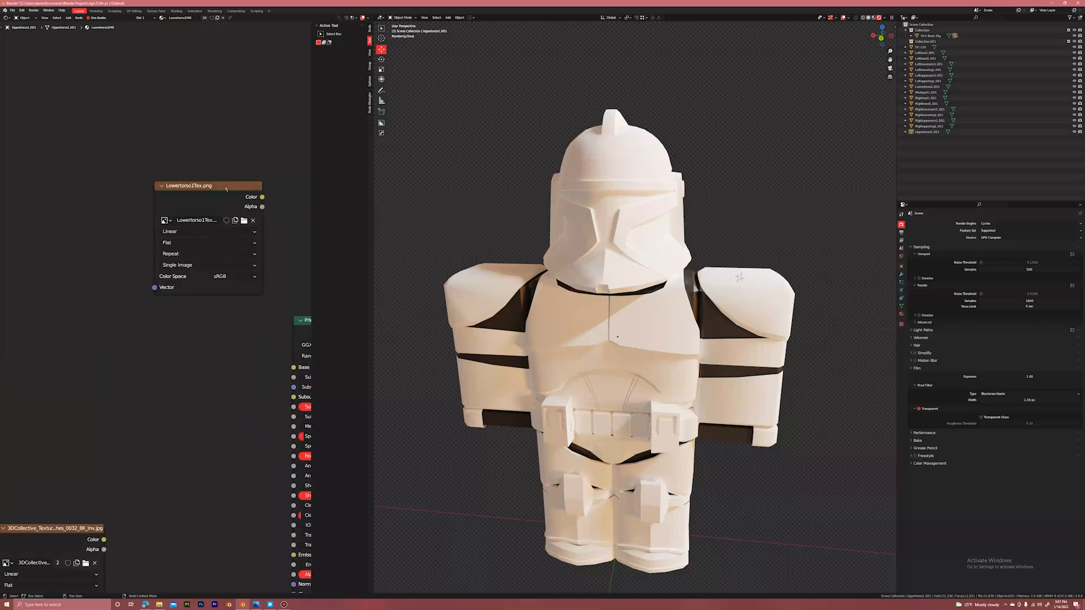
Move the Lowertorso1Tex.png node away from the Principled BSDF so it lines up above the 3DCollective texture node.
drag(226, 189, 87, 204)
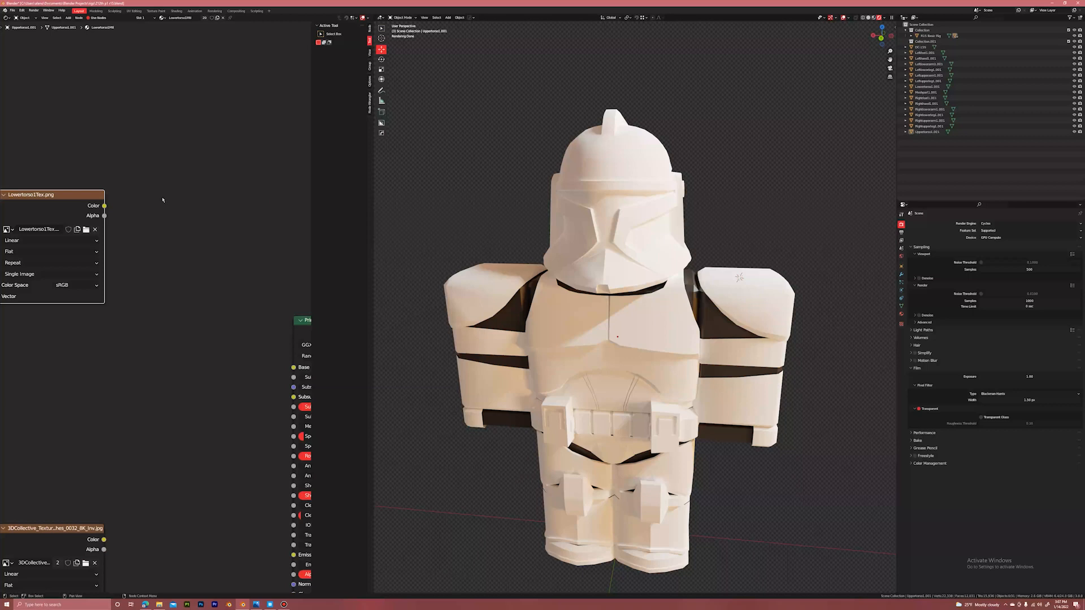
scroll(162, 200, down, 3)
middle_drag(145, 186, 143, 209)
middle_drag(125, 258, 115, 221)
scroll(115, 222, up, 1)
drag(104, 187, 172, 302)
click(192, 306)
Copy the 3DCollective image texture node from the upper torso's material into the helmet's material.
click(656, 210)
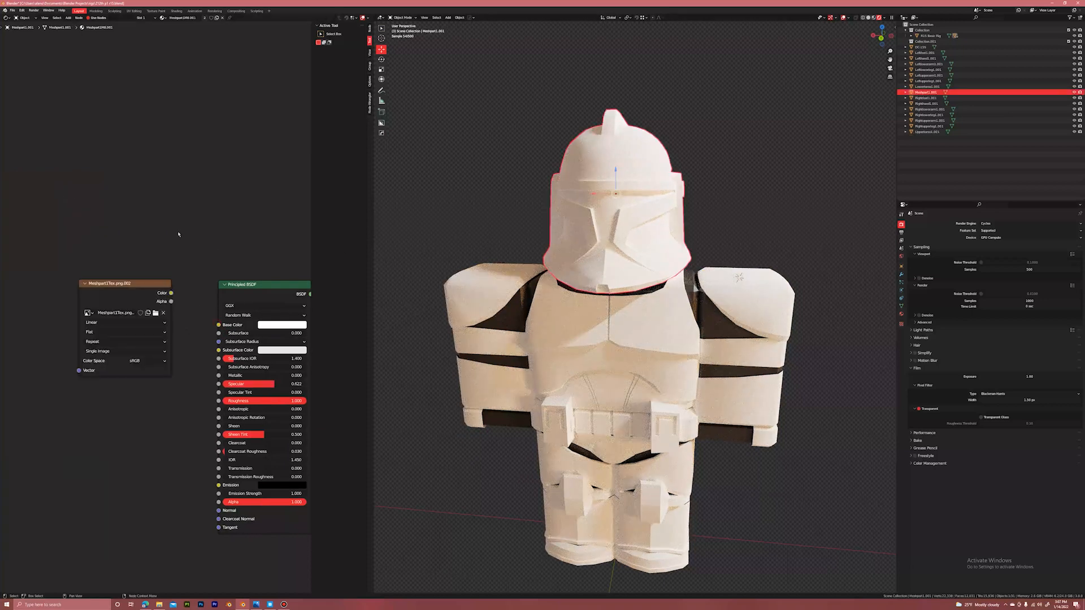
scroll(191, 344, down, 2)
middle_drag(163, 354, 205, 250)
click(615, 322)
drag(83, 264, 113, 424)
click(111, 349)
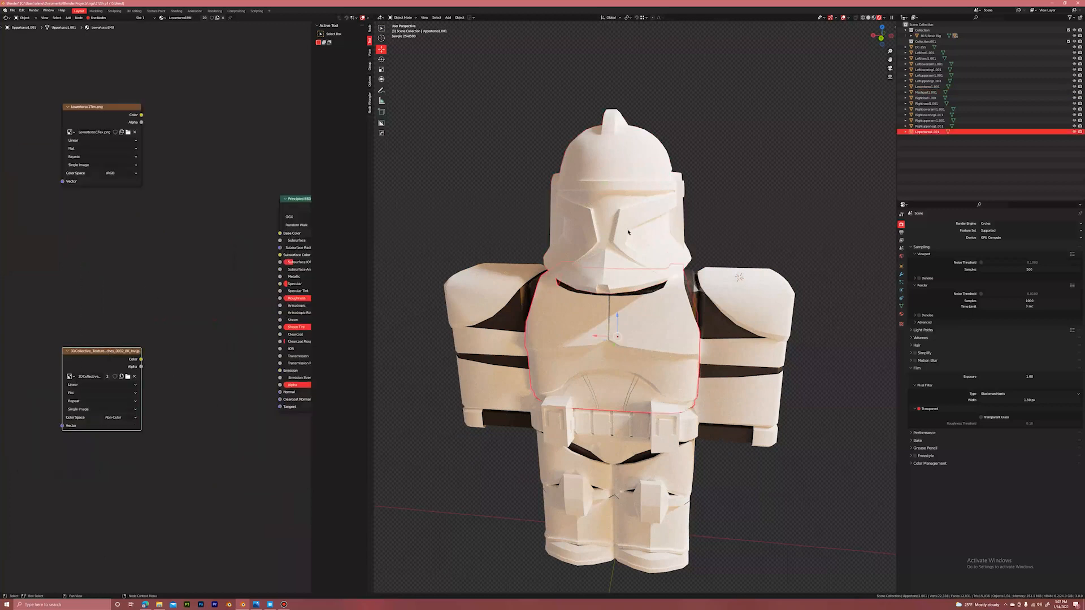
click(629, 232)
key(ctrl+v)
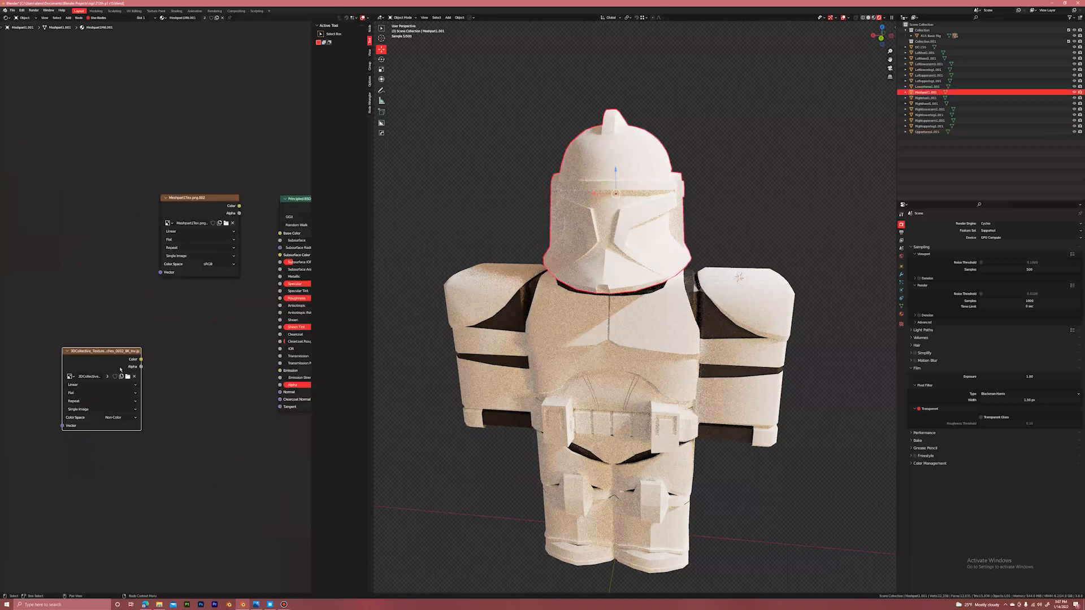
click(187, 349)
Connect the helmet image texture's Color output to the Principled BSDF Base Color and check the helmet from several angles.
middle_drag(223, 244, 145, 294)
drag(101, 251, 201, 283)
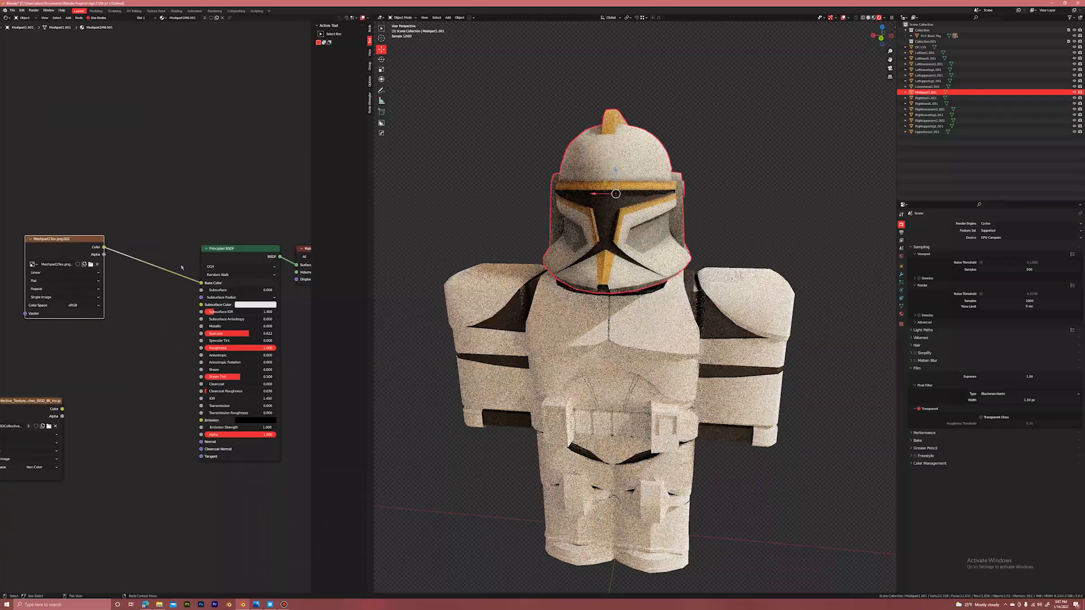
scroll(681, 166, up, 6)
scroll(681, 167, down, 6)
middle_drag(681, 167, 687, 211)
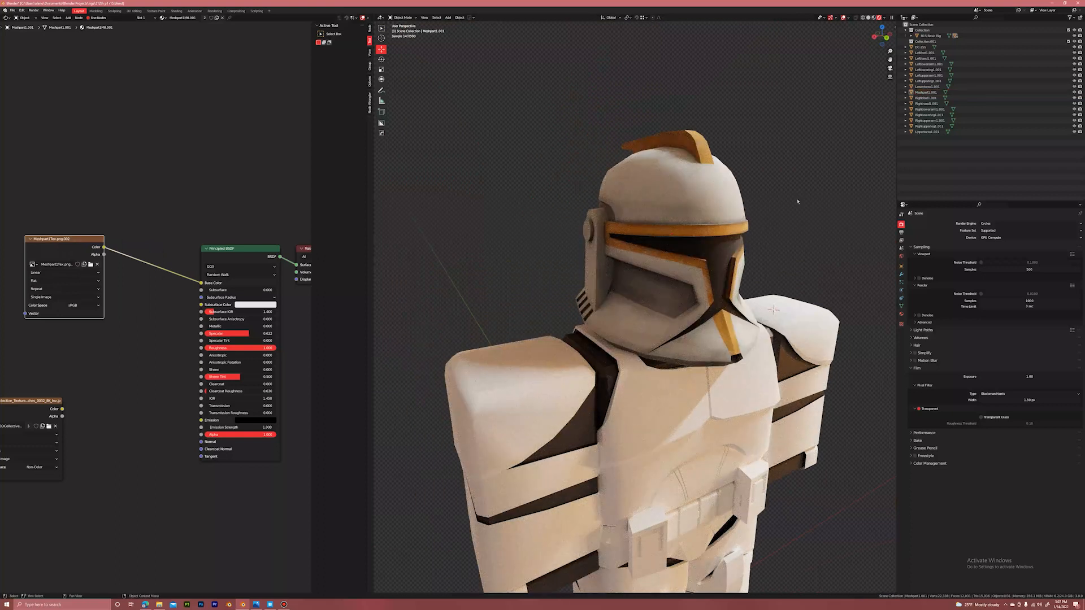
middle_drag(798, 202, 715, 200)
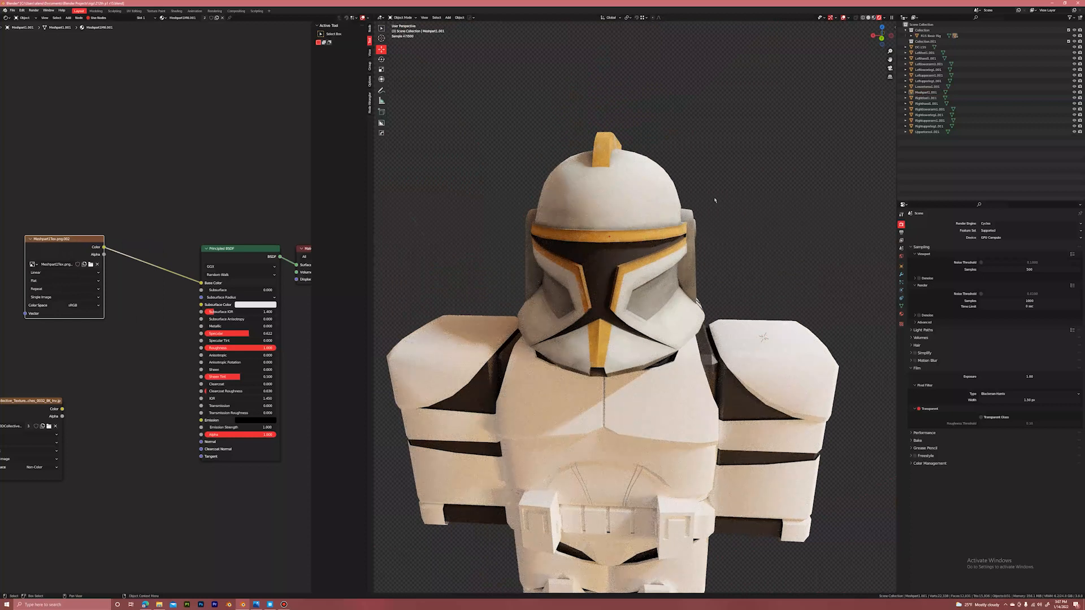
middle_drag(245, 234, 240, 208)
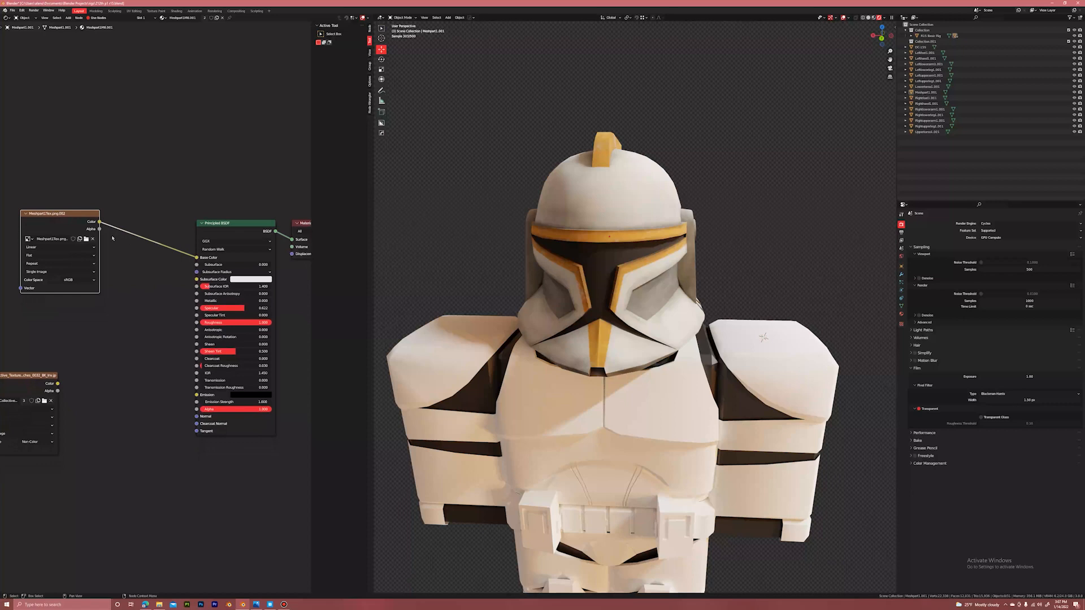
middle_drag(112, 238, 119, 215)
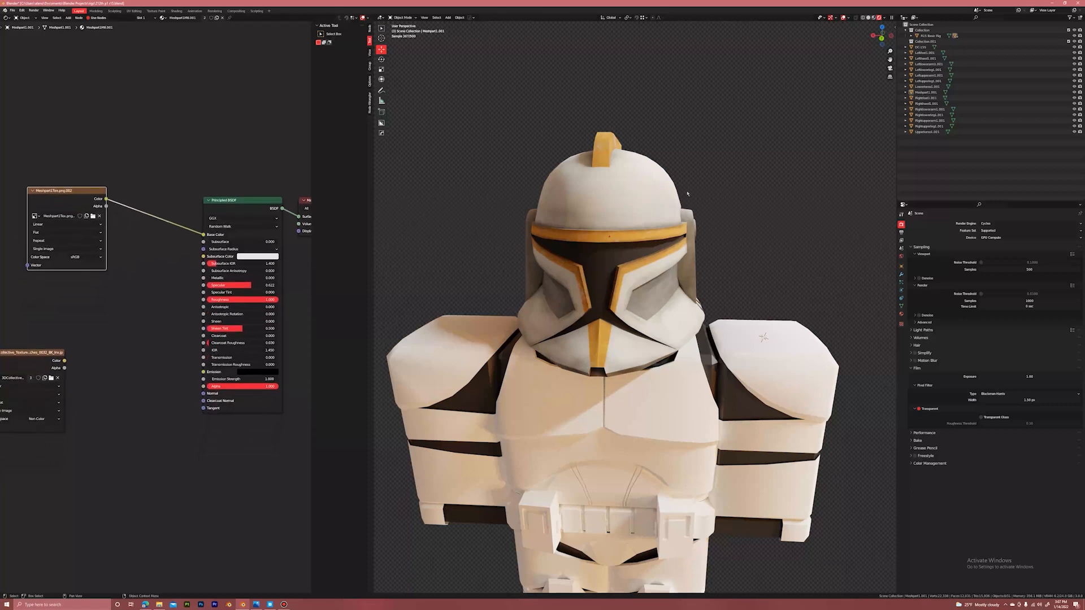
scroll(684, 195, up, 2)
click(666, 200)
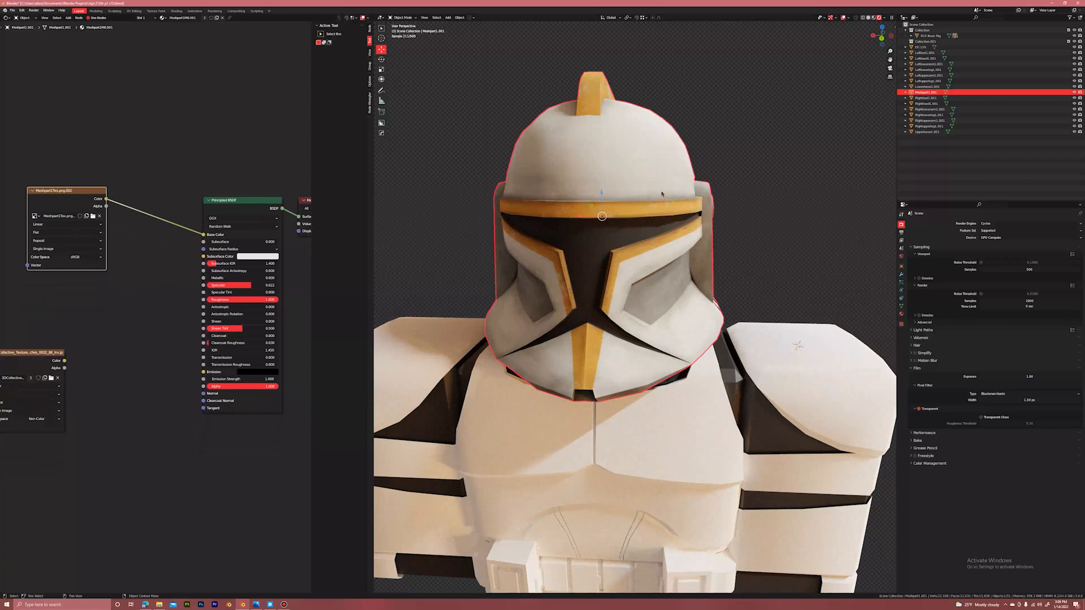
middle_drag(129, 261, 148, 249)
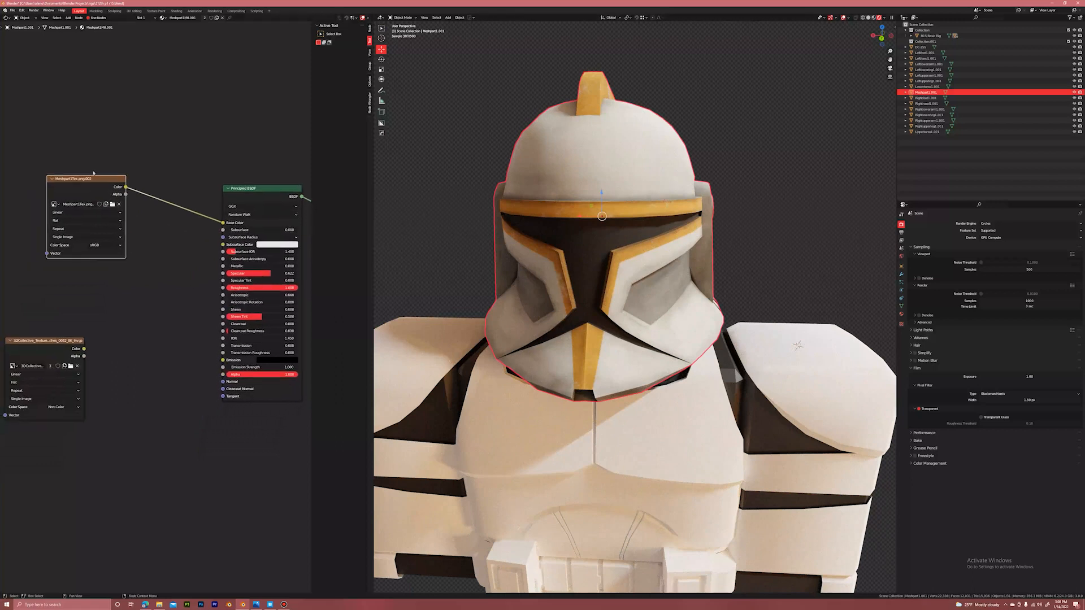
click(357, 247)
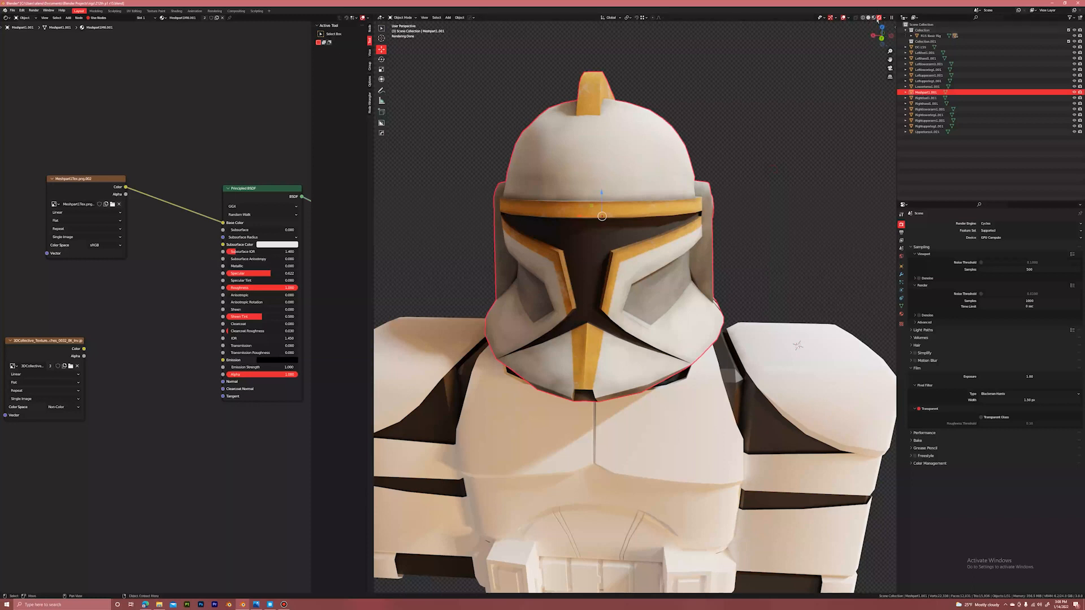
Switch the viewport to Material Preview shading and select the helmet with the whole trooper in view.
click(874, 18)
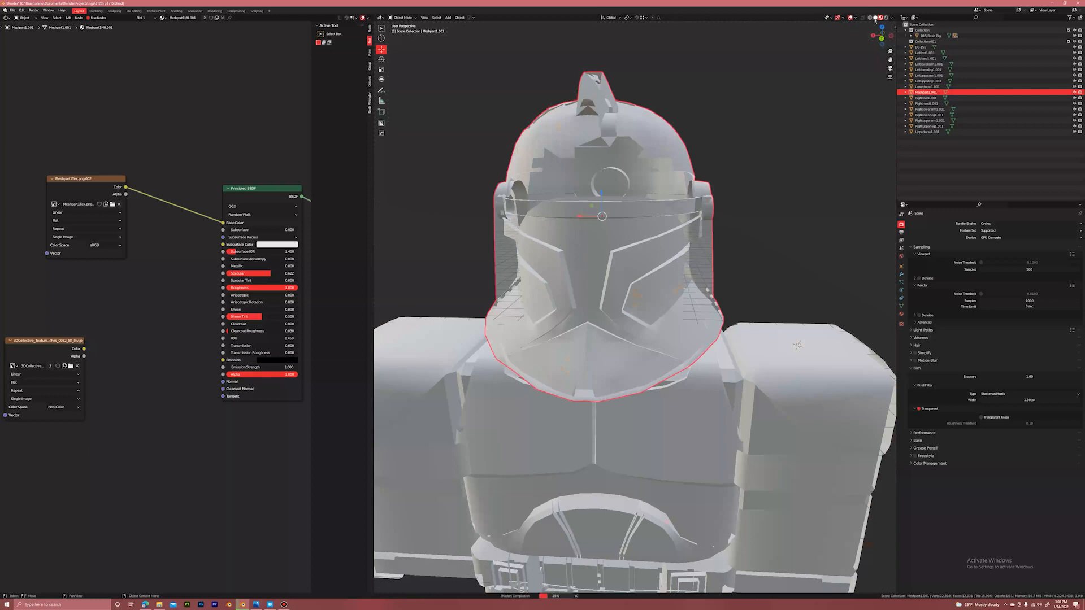
click(852, 269)
mouse_move(645, 241)
middle_down()
mouse_move(699, 238)
mouse_move(650, 239)
middle_up()
scroll(646, 239, down, 3)
click(638, 224)
Switch the render engine to Eevee and set the helmet material's blend mode to Opaque.
click(902, 314)
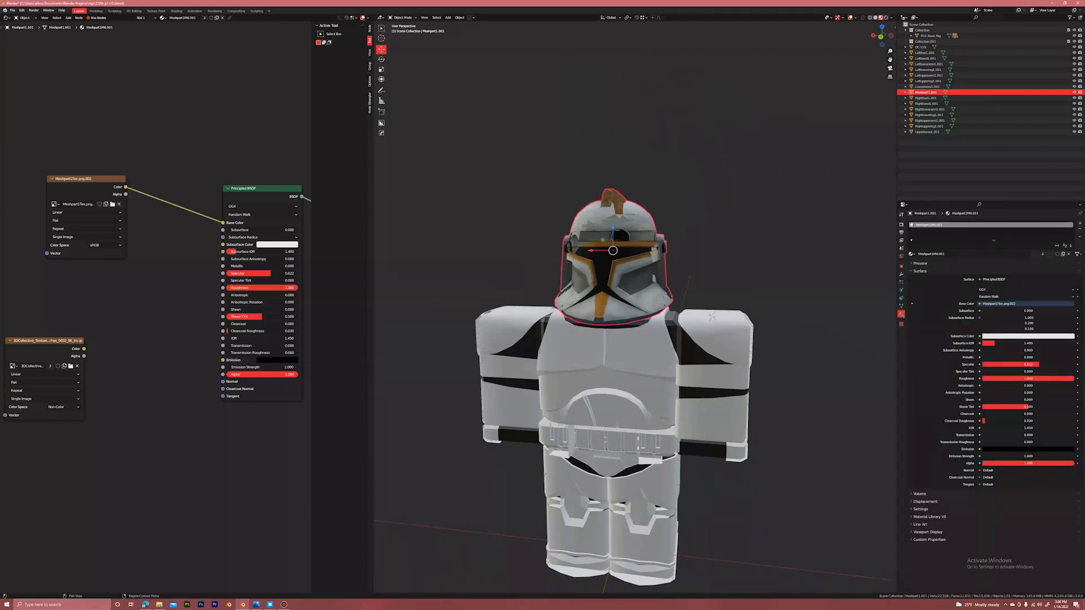
click(921, 509)
scroll(1001, 525, down, 2)
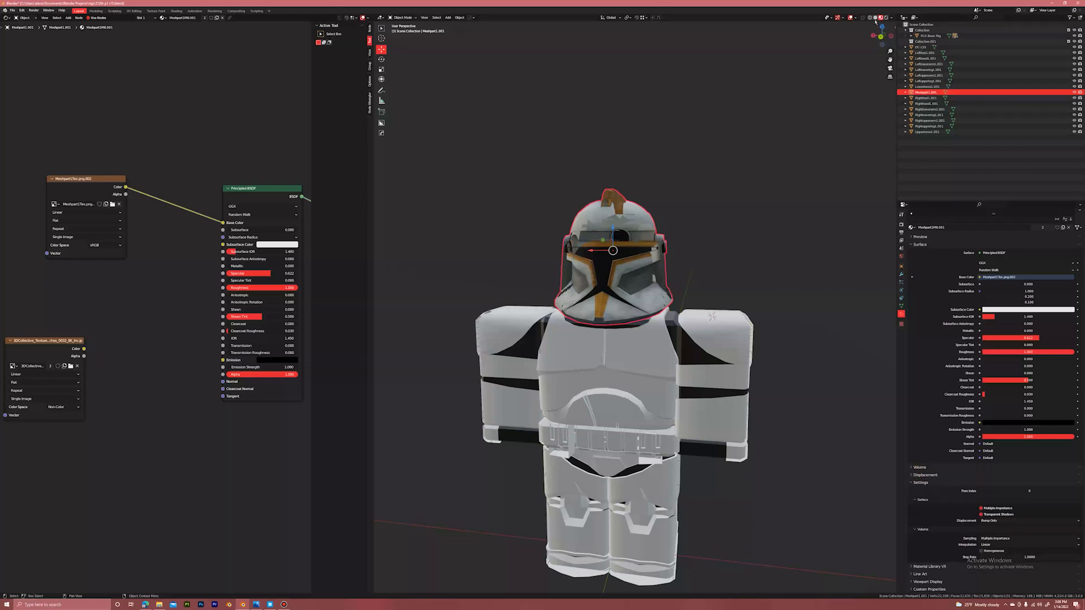
scroll(979, 237, up, 2)
click(902, 225)
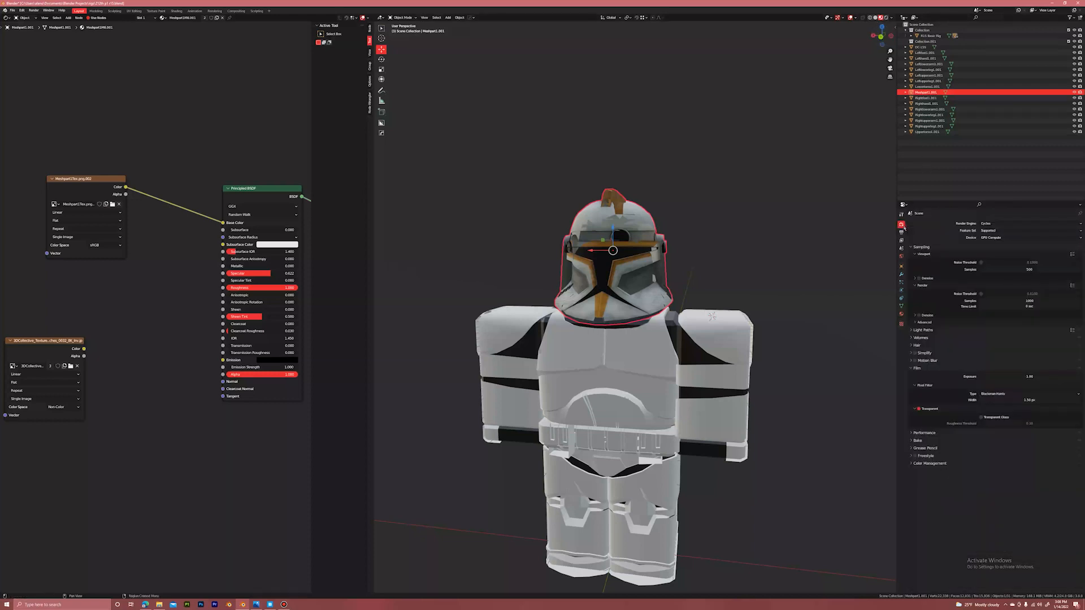
click(901, 314)
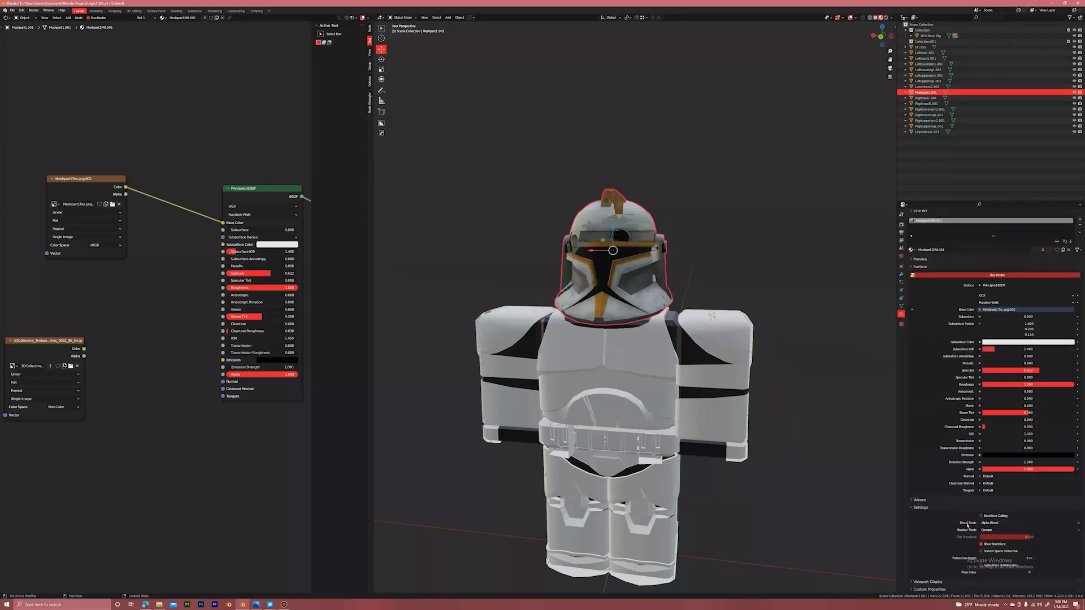
click(990, 525)
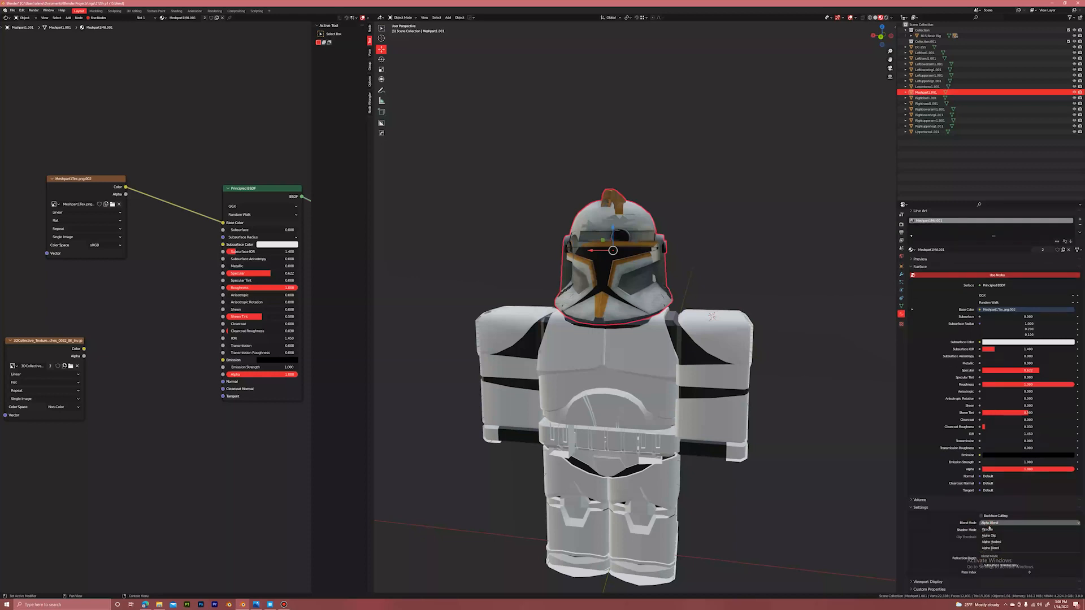
click(989, 530)
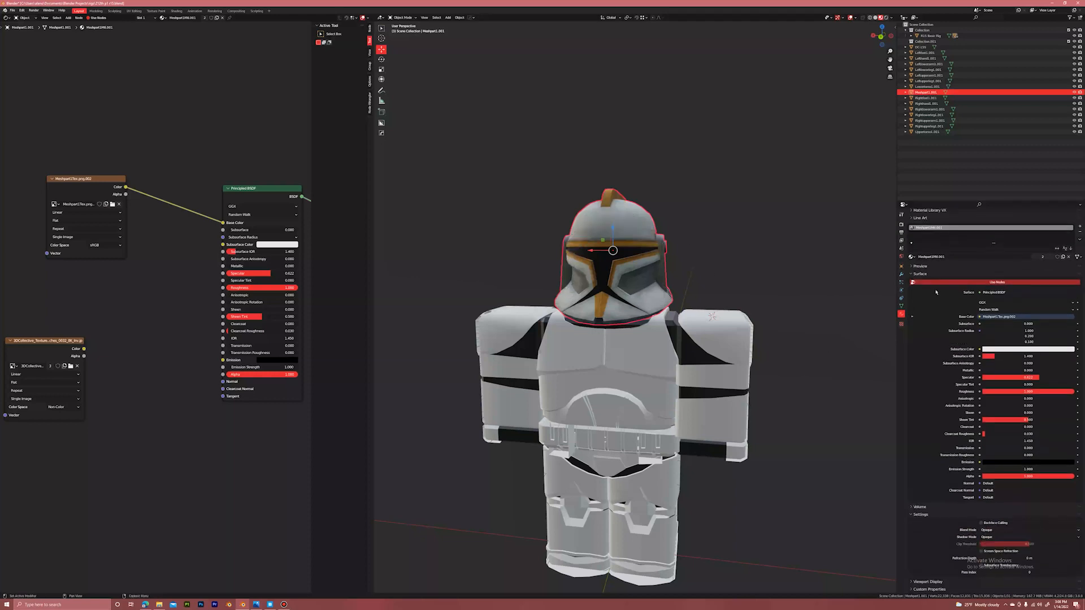
Set the render engine to Cycles and return to the helmet's material settings.
click(901, 224)
click(992, 223)
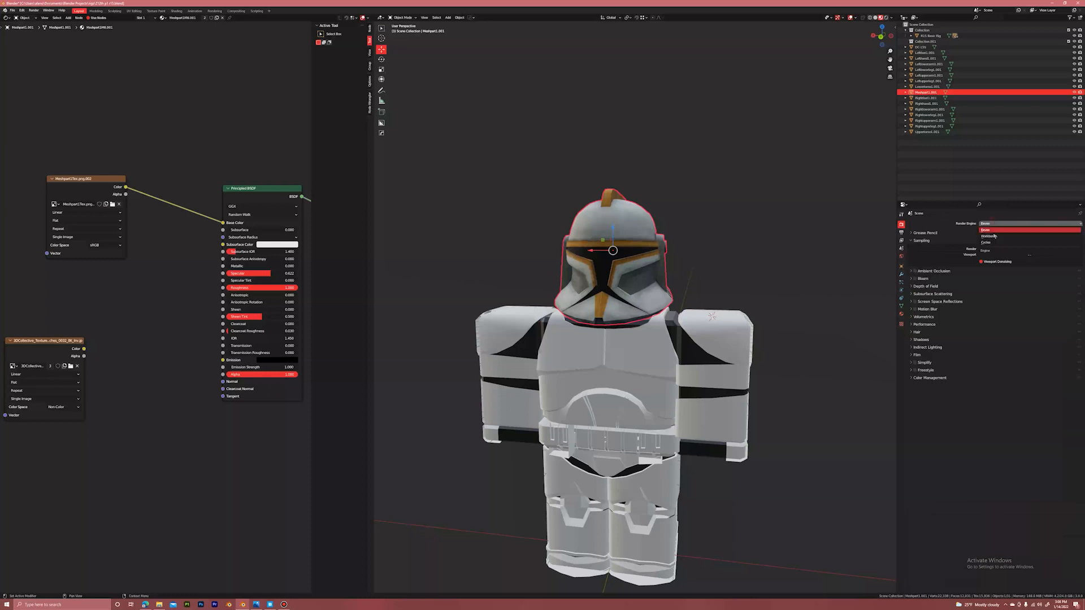
click(993, 238)
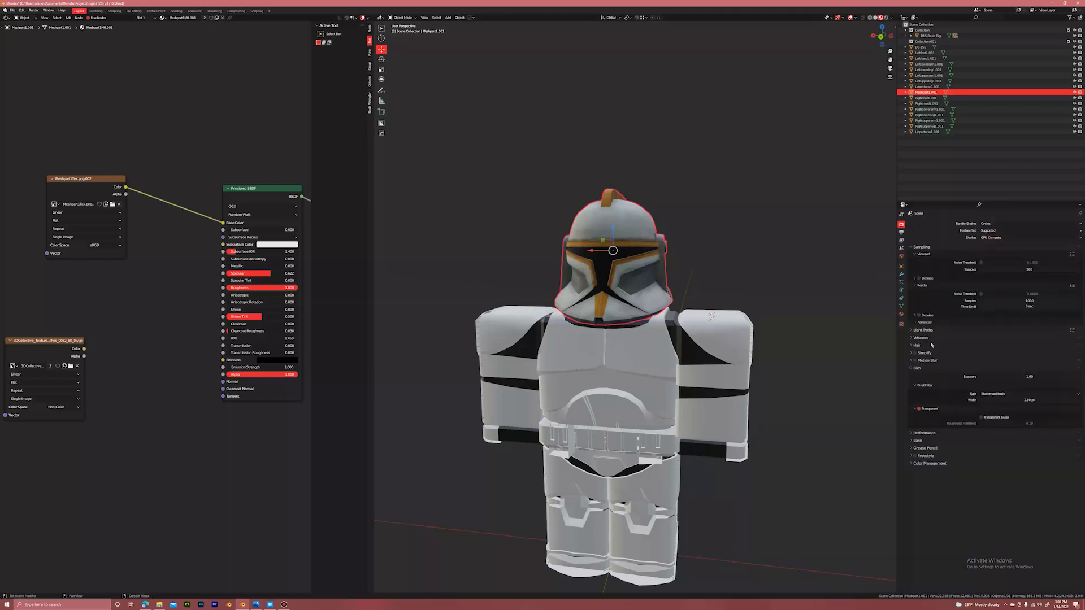
click(902, 314)
scroll(971, 524, down, 1)
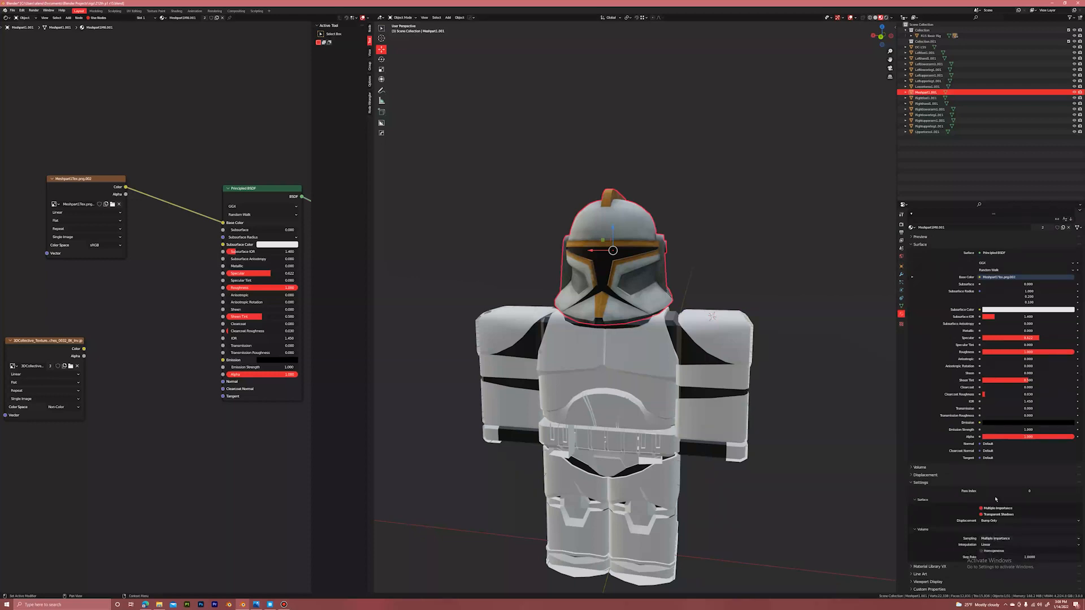
Open the helmet mesh in Edit Mode and inspect its faces around the visor.
scroll(699, 247, up, 3)
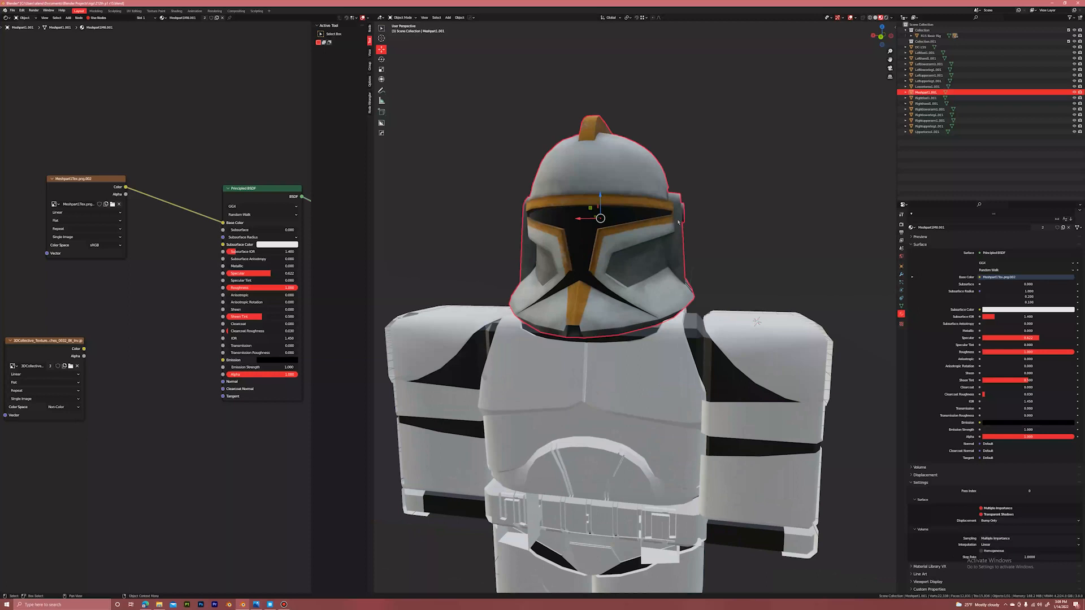
scroll(678, 222, up, 2)
key(Tab)
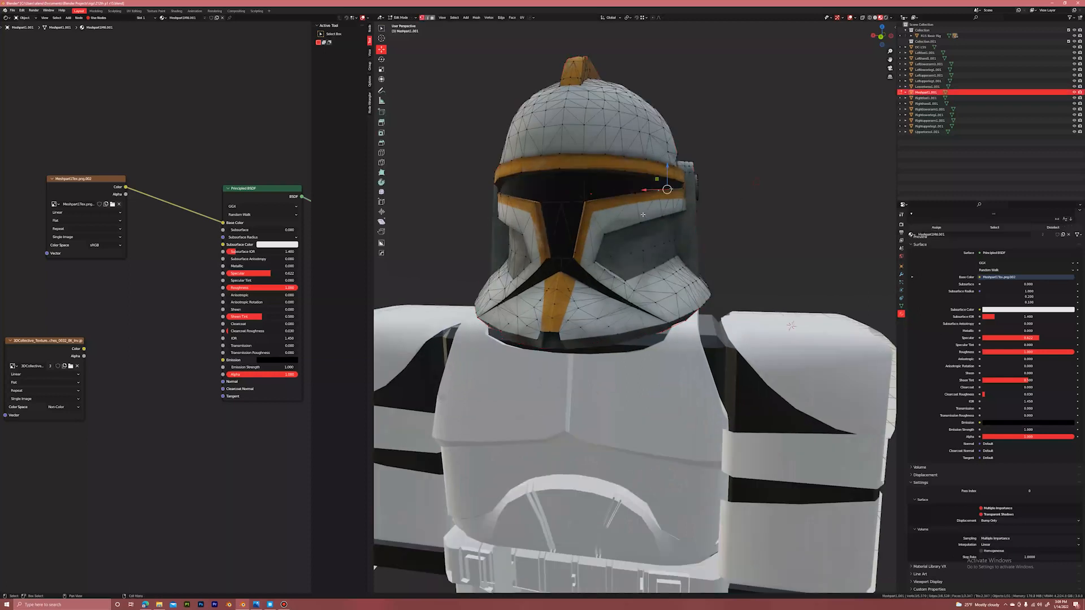
scroll(706, 207, up, 3)
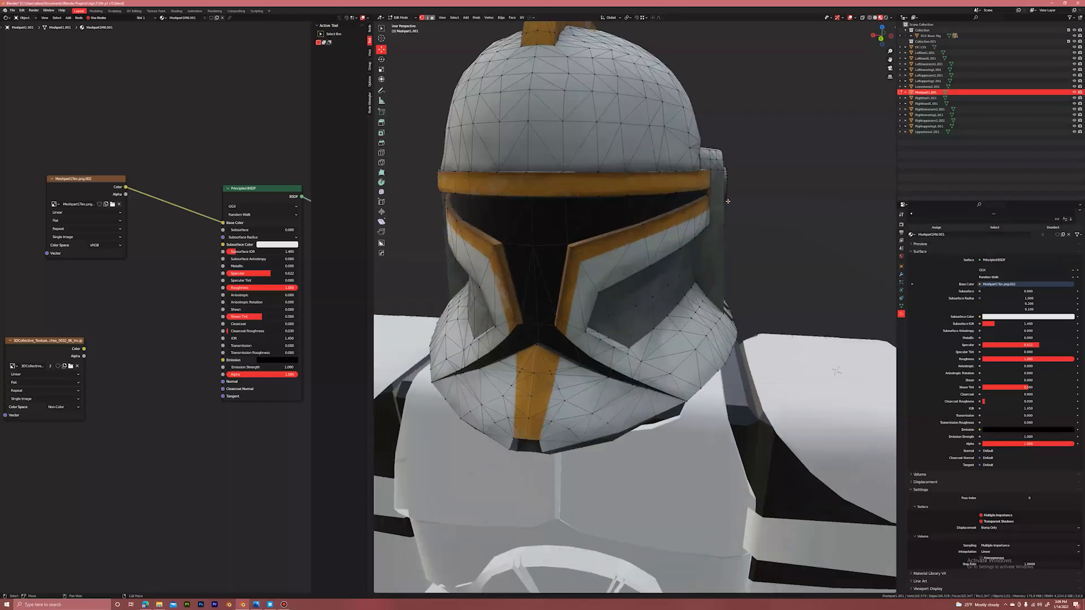
scroll(728, 201, up, 2)
scroll(693, 225, down, 4)
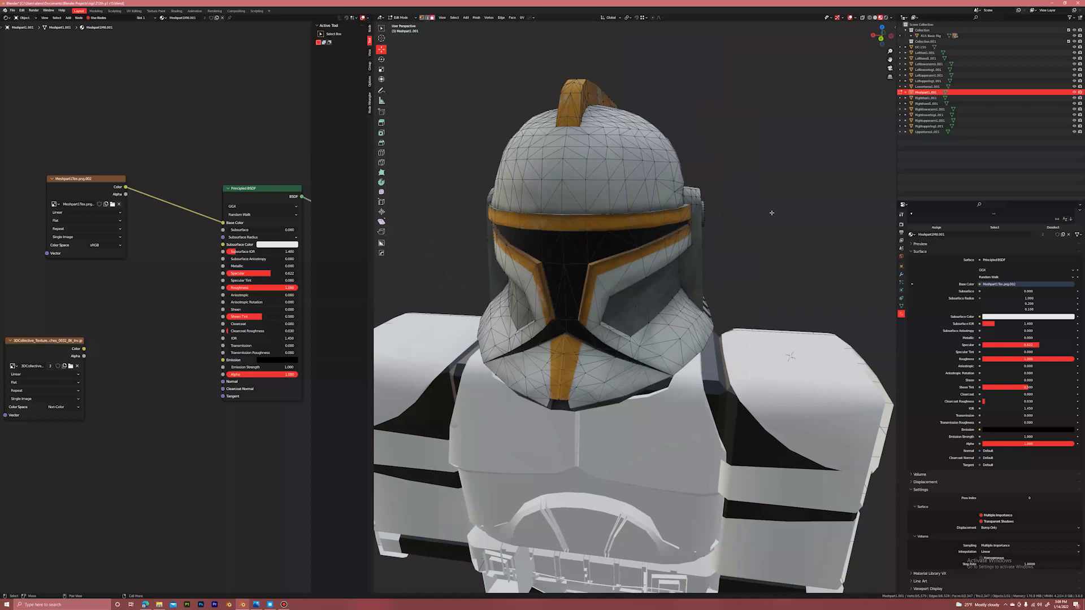
Select the helmet's visor faces from the centre across one half of the upper visor band.
scroll(587, 242, up, 2)
click(537, 223)
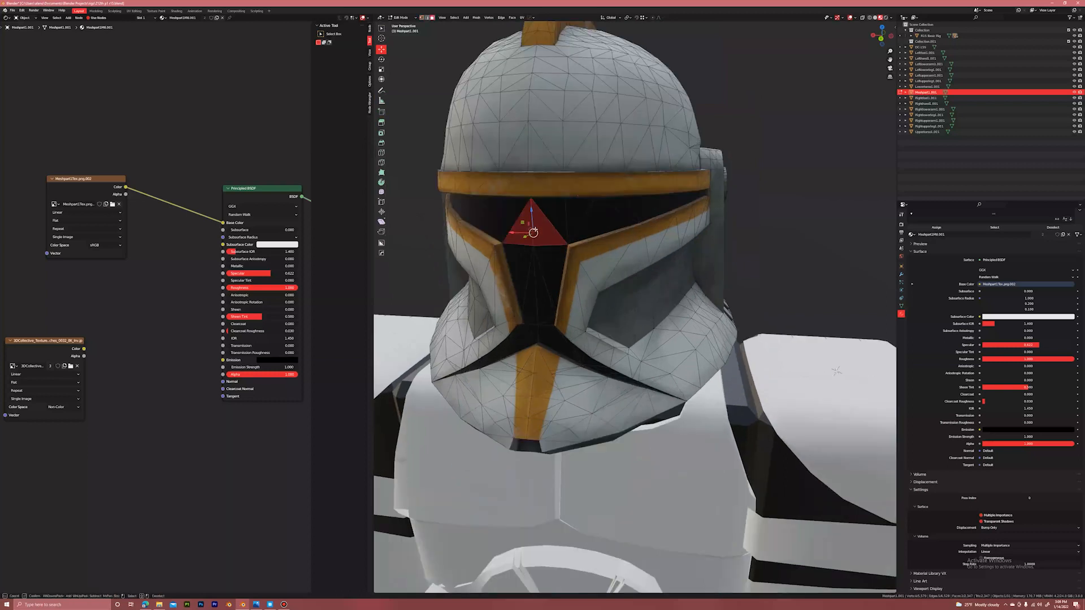
shift+click(600, 218)
middle_drag(601, 218, 435, 172)
key(c)
drag(436, 173, 622, 164)
right_click(618, 165)
middle_drag(616, 165, 658, 176)
key(c)
mouse_move(648, 189)
mouse_down()
mouse_move(676, 213)
mouse_move(672, 273)
mouse_move(683, 285)
mouse_up()
right_click(684, 286)
Extend the face selection down the visor's stem and along the narrow dark strip on the same side of the jaw.
scroll(685, 286, up, 2)
middle_drag(683, 283, 589, 245)
key(c)
drag(532, 202, 636, 267)
right_click(638, 269)
scroll(681, 293, up, 5)
key(c)
drag(577, 233, 598, 240)
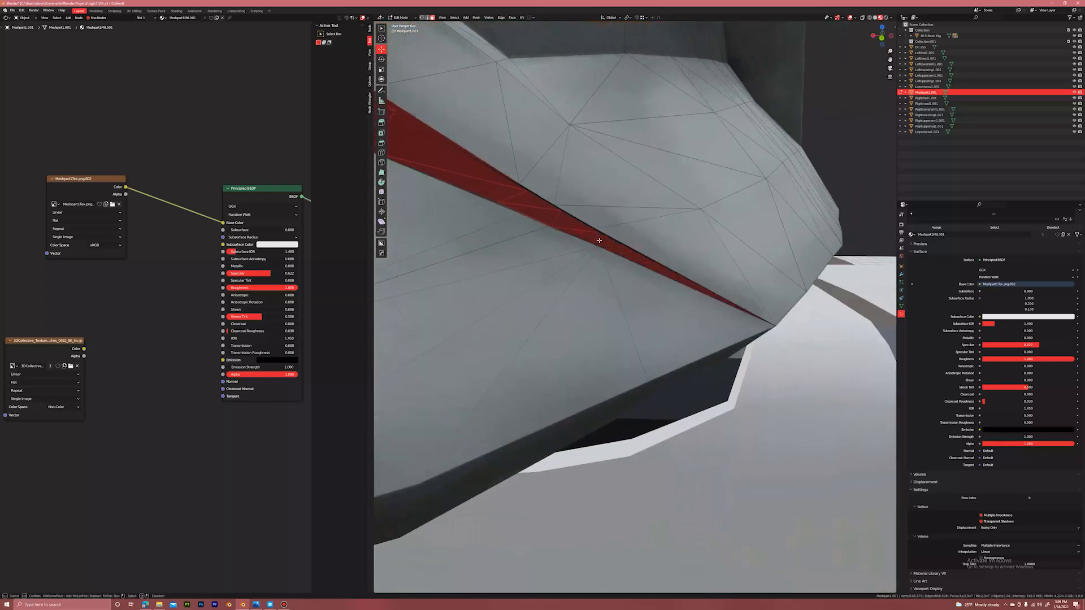
right_click(598, 240)
scroll(598, 240, down, 8)
middle_drag(589, 238, 612, 238)
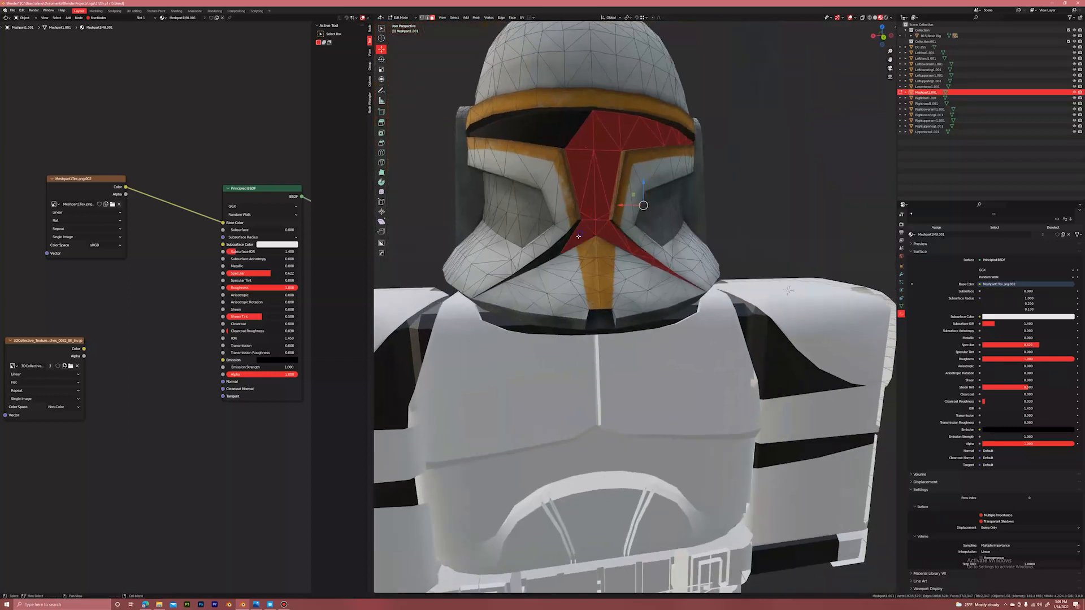
Add the narrow dark strip on the opposite side of the jaw to the visor face selection.
scroll(616, 232, up, 5)
key(c)
mouse_move(622, 226)
mouse_down()
mouse_move(540, 271)
mouse_move(511, 248)
mouse_move(550, 225)
mouse_up()
right_click(540, 271)
scroll(543, 270, up, 5)
scroll(557, 266, down, 5)
scroll(533, 268, up, 5)
key(c)
right_click(550, 225)
key(c)
middle_drag(575, 250, 643, 283)
right_click(572, 271)
key(c)
right_click(725, 316)
Add the small missed visor faces one by one to the selection, undoing a wrong pick.
scroll(704, 316, down, 8)
scroll(641, 237, up, 6)
shift+middle_drag(641, 79, 636, 206)
shift+click(637, 206)
shift+click(636, 209)
shift+click(625, 192)
key(ctrl+z)
shift+click(620, 189)
shift+click(654, 225)
scroll(642, 221, down, 6)
Add the remaining unselected faces on the other half of the upper visor band to the selection.
middle_drag(500, 215, 704, 223)
scroll(569, 247, up, 2)
shift+click(704, 222)
shift+click(726, 210)
shift+click(742, 202)
shift+click(647, 197)
middle_drag(408, 217, 466, 221)
scroll(584, 216, up, 5)
shift+middle_drag(735, 192, 581, 282)
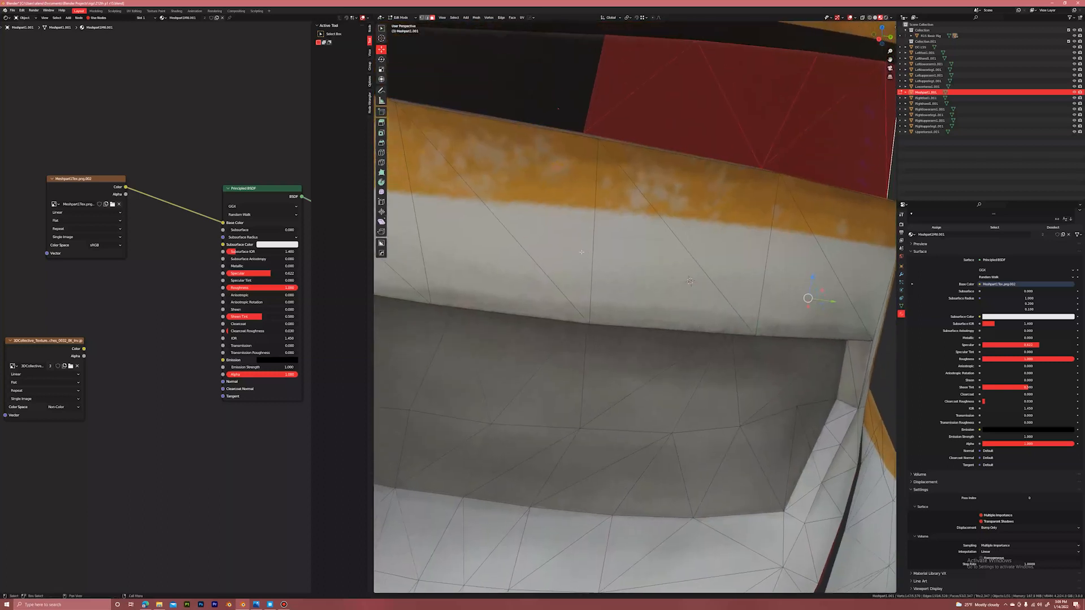
scroll(607, 204, down, 2)
key(c)
drag(524, 187, 448, 186)
key(Escape)
scroll(588, 226, down, 4)
mouse_move(741, 248)
middle_down()
mouse_move(633, 252)
mouse_move(675, 261)
mouse_move(676, 277)
mouse_move(706, 296)
middle_up()
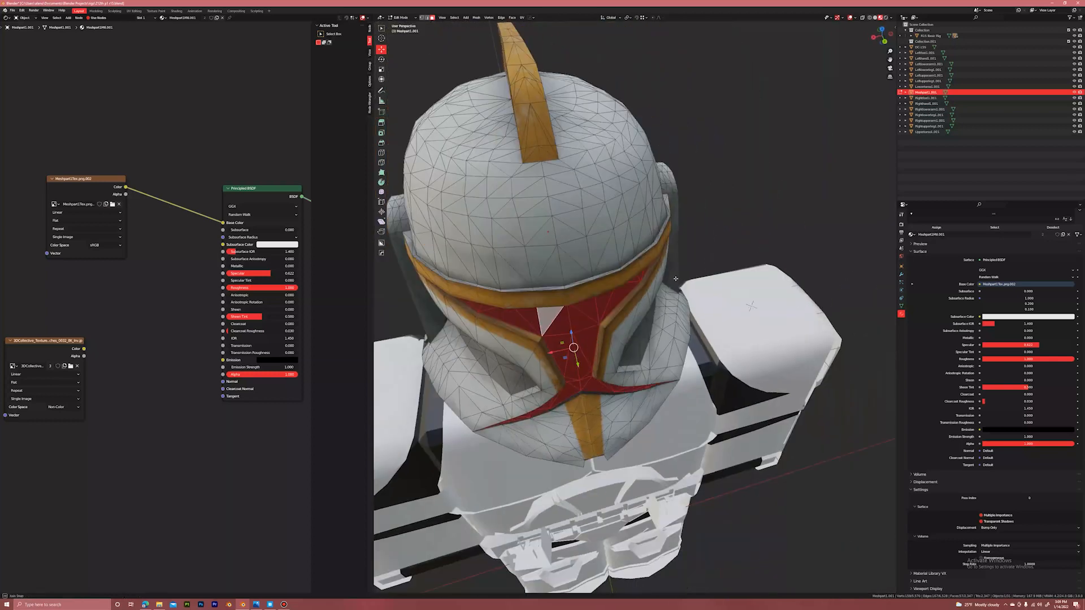
Inspect the selected visor faces from several angles and distances.
scroll(678, 282, down, 3)
middle_drag(616, 260, 500, 222)
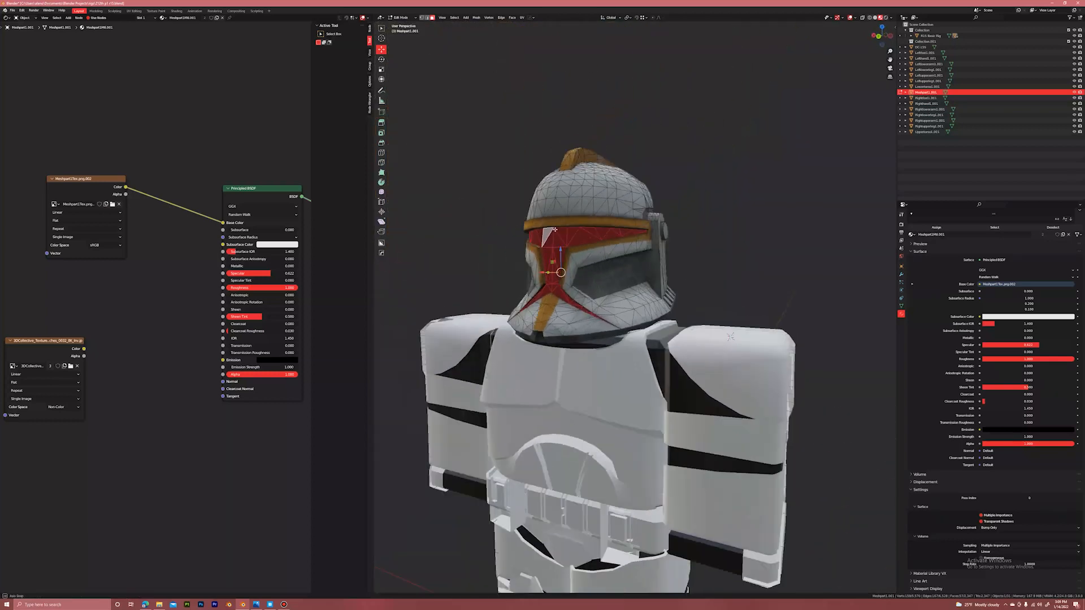
scroll(633, 227, up, 3)
middle_drag(650, 227, 678, 235)
scroll(667, 232, up, 3)
scroll(664, 232, down, 2)
scroll(659, 230, down, 4)
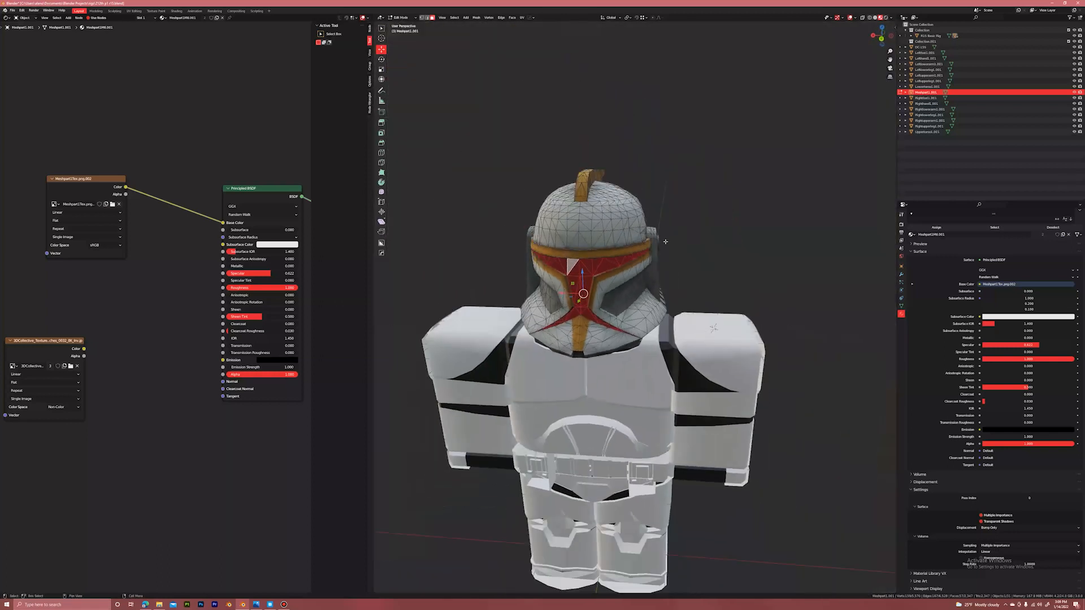
scroll(930, 311, up, 2)
scroll(930, 310, up, 1)
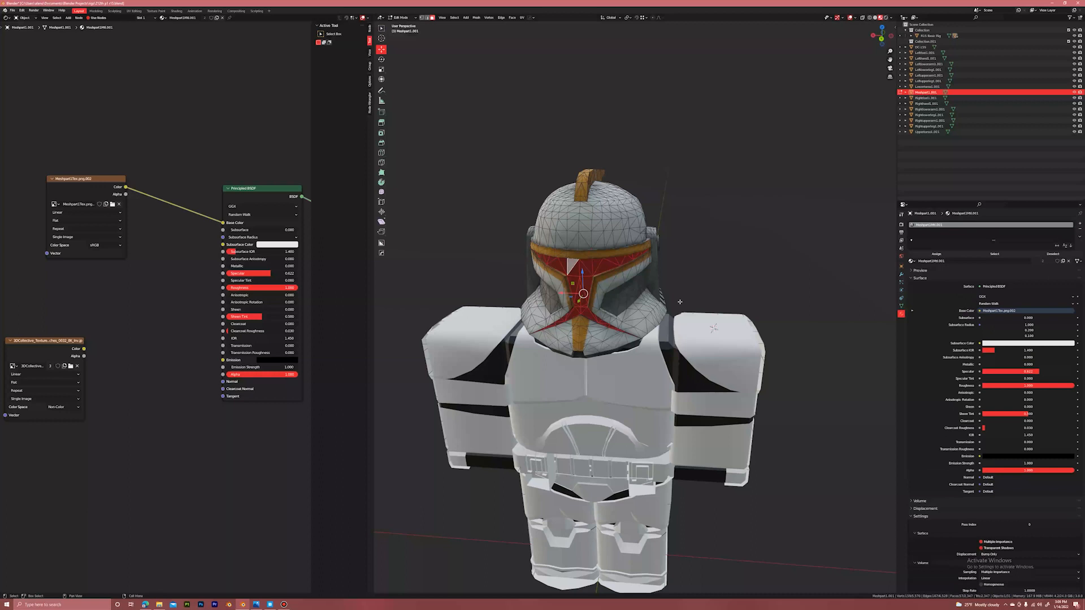
scroll(680, 302, up, 4)
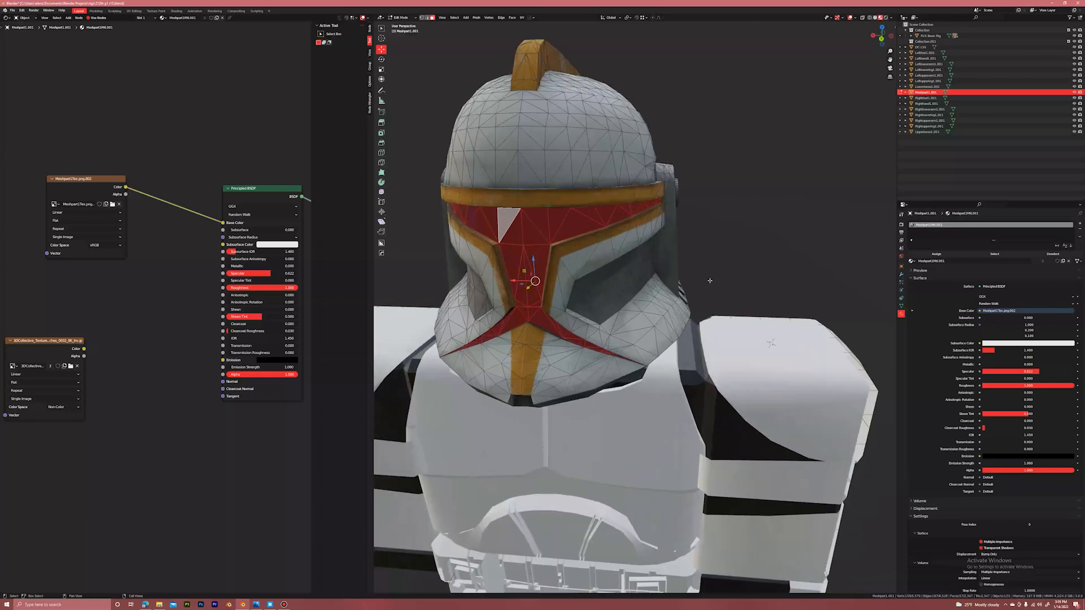
middle_drag(710, 281, 679, 273)
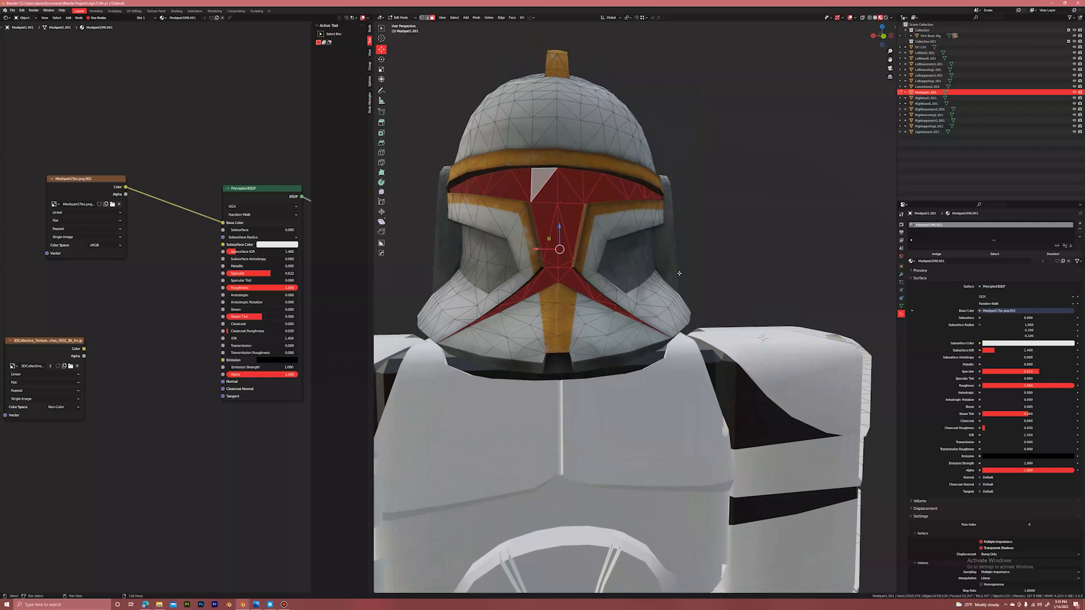
middle_drag(679, 273, 675, 303)
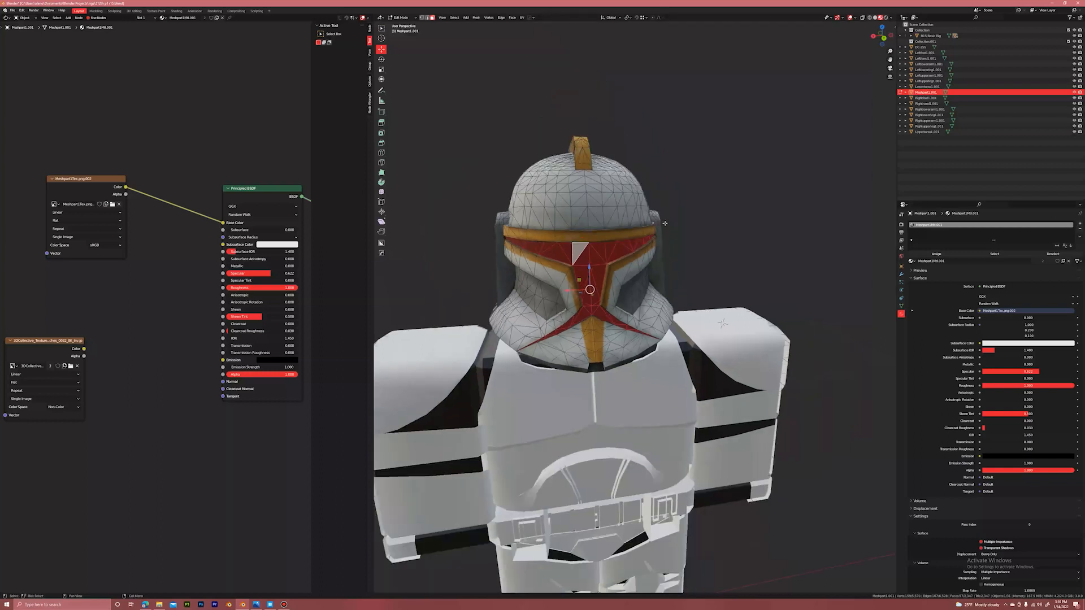
Create a new material named "visor" in a second slot, assign it to the selected faces, and leave Edit Mode.
click(1080, 225)
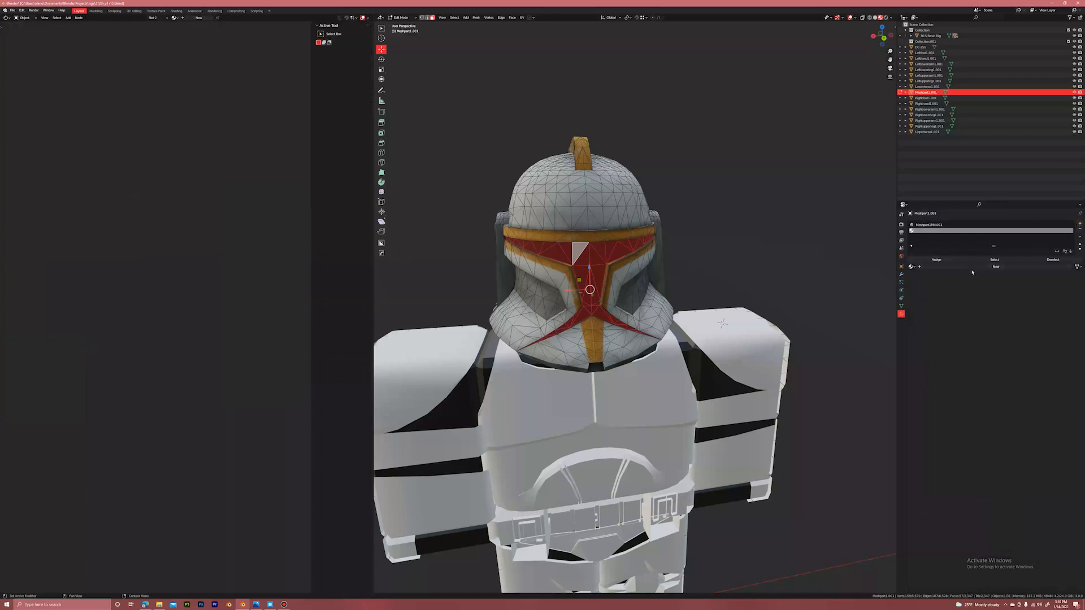
click(995, 267)
double_click(927, 231)
text(visor)
key(Return)
click(937, 259)
scroll(710, 192, up, 3)
key(Tab)
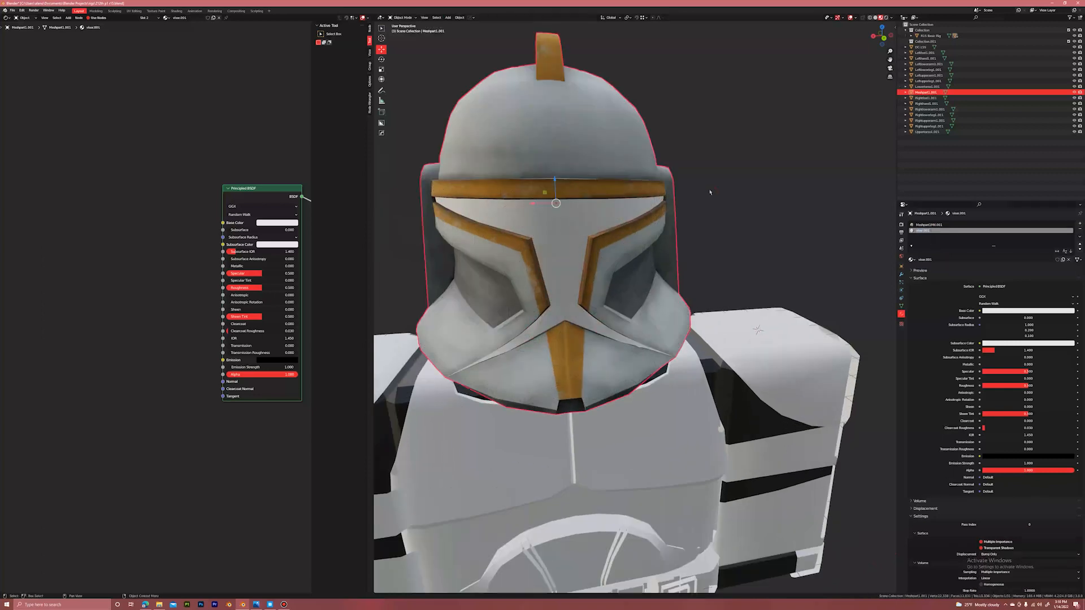
Give the visor material a black base colour, Specular 1.000 and Roughness 0.000.
click(1024, 311)
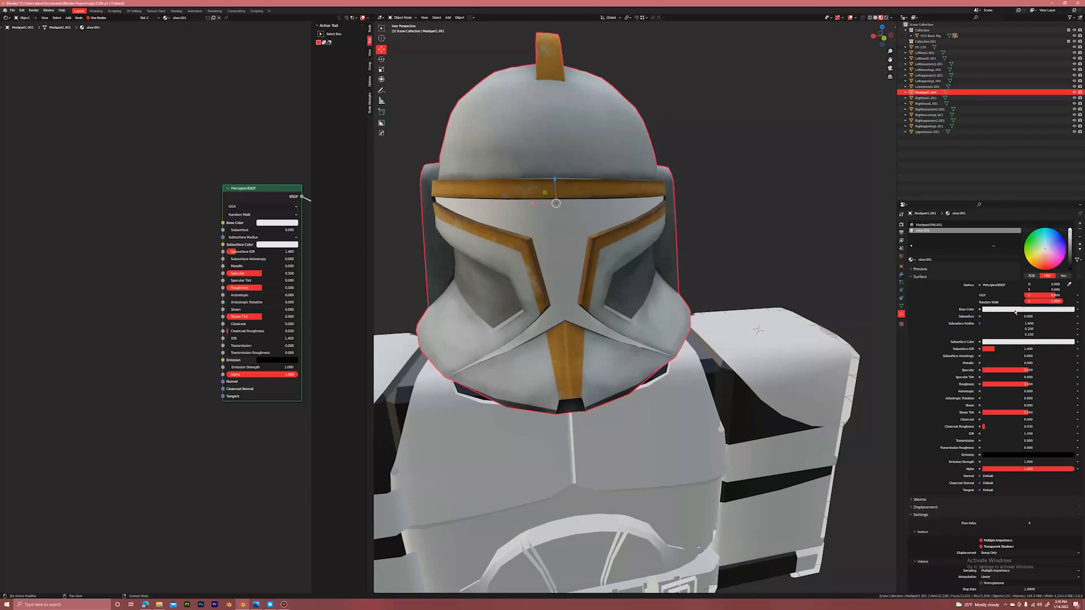
drag(1028, 371, 1075, 371)
drag(1006, 386, 954, 386)
click(1033, 310)
drag(1071, 238, 1071, 274)
click(743, 195)
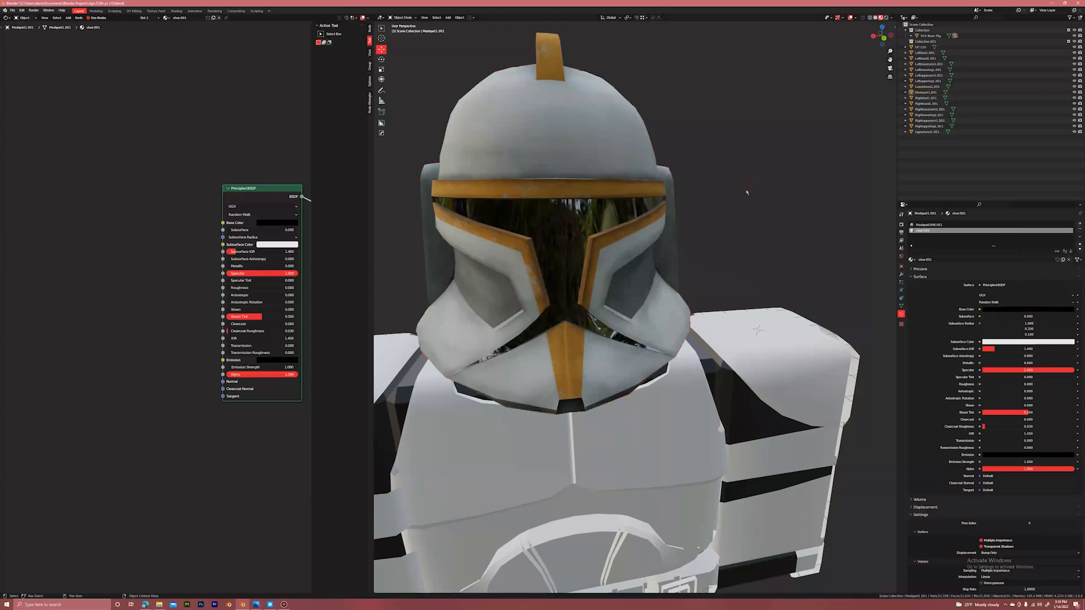
Save the file and switch the viewport to Rendered shading to check the trooper.
scroll(740, 200, down, 3)
scroll(732, 202, up, 3)
middle_drag(732, 203, 718, 225)
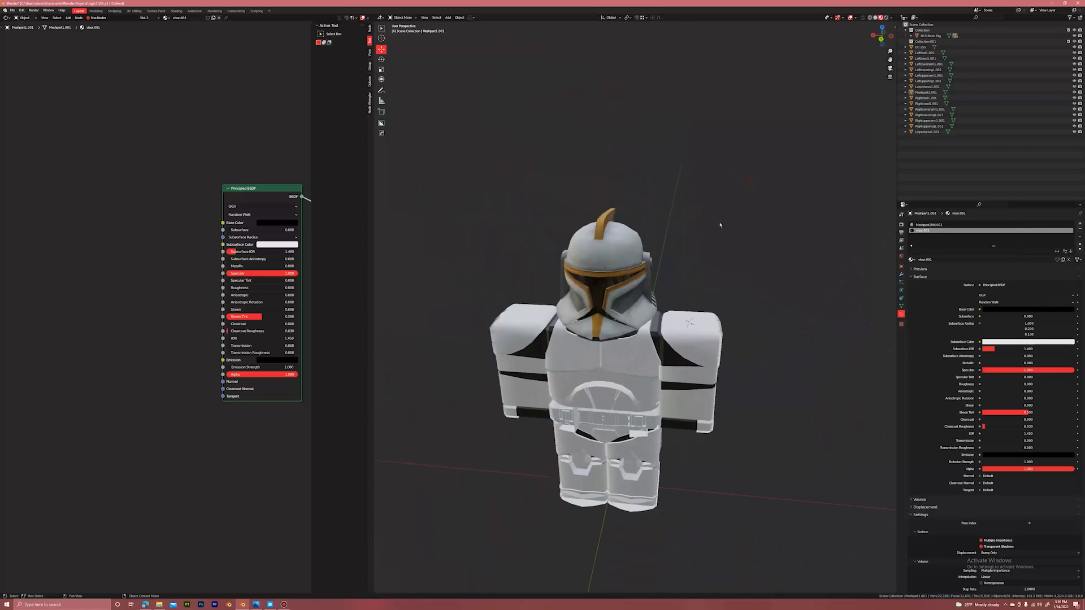
key(ctrl+s)
click(880, 18)
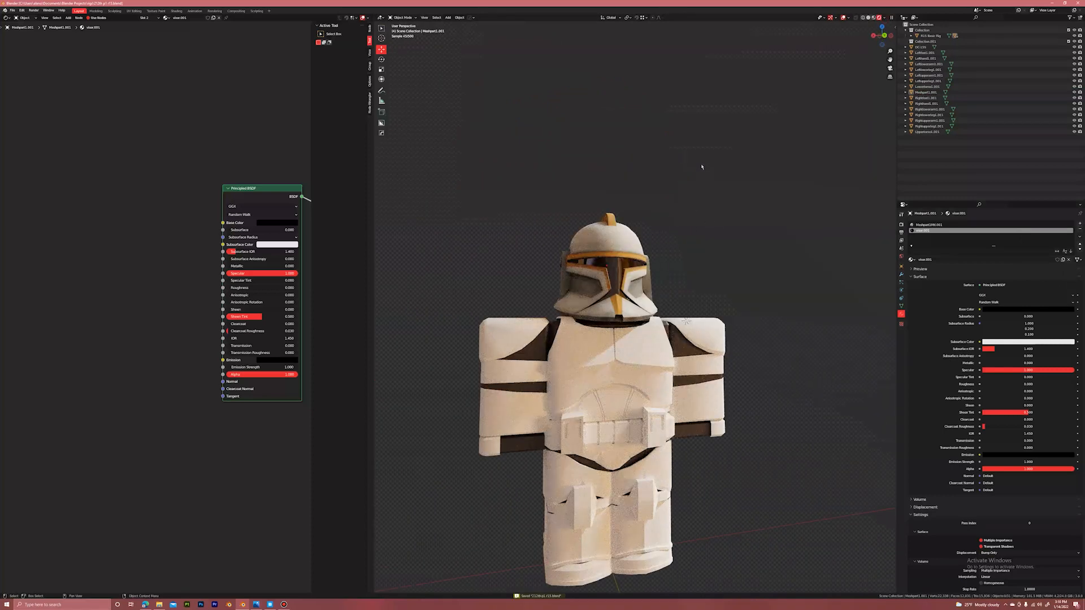
scroll(715, 169, up, 5)
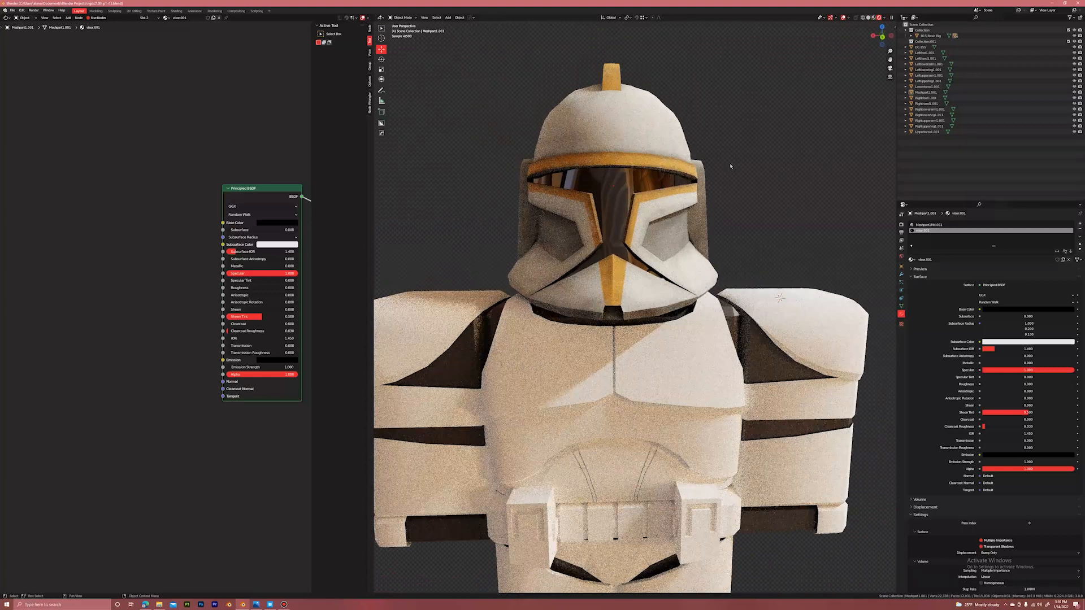
scroll(730, 166, down, 2)
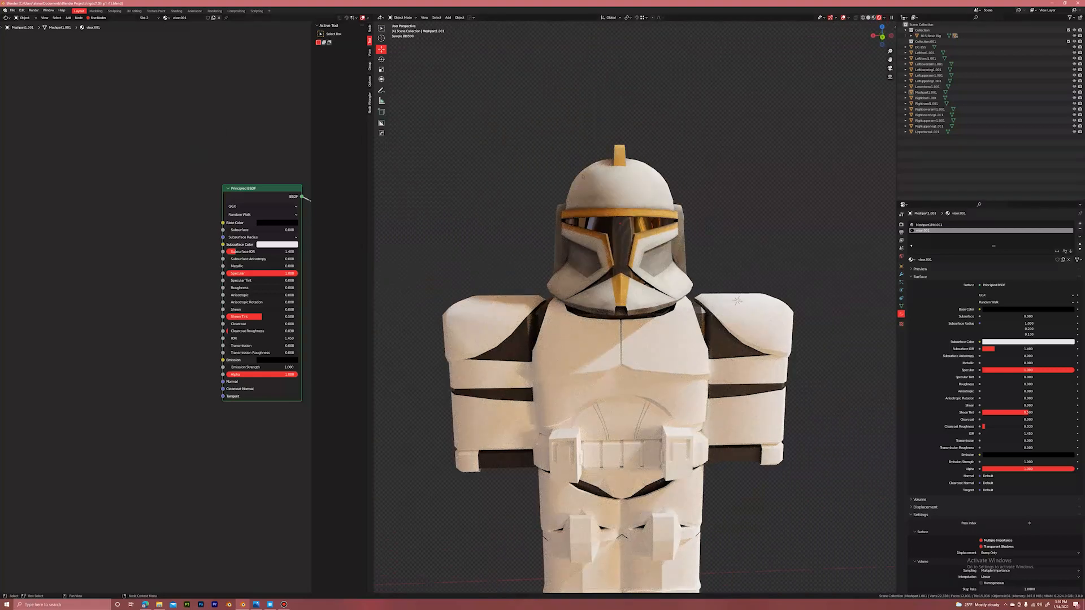
Select the helmet and its original material slot to bring up the armour texture nodes.
middle_drag(283, 195, 256, 216)
scroll(157, 190, down, 2)
scroll(271, 202, down, 2)
scroll(256, 215, down, 2)
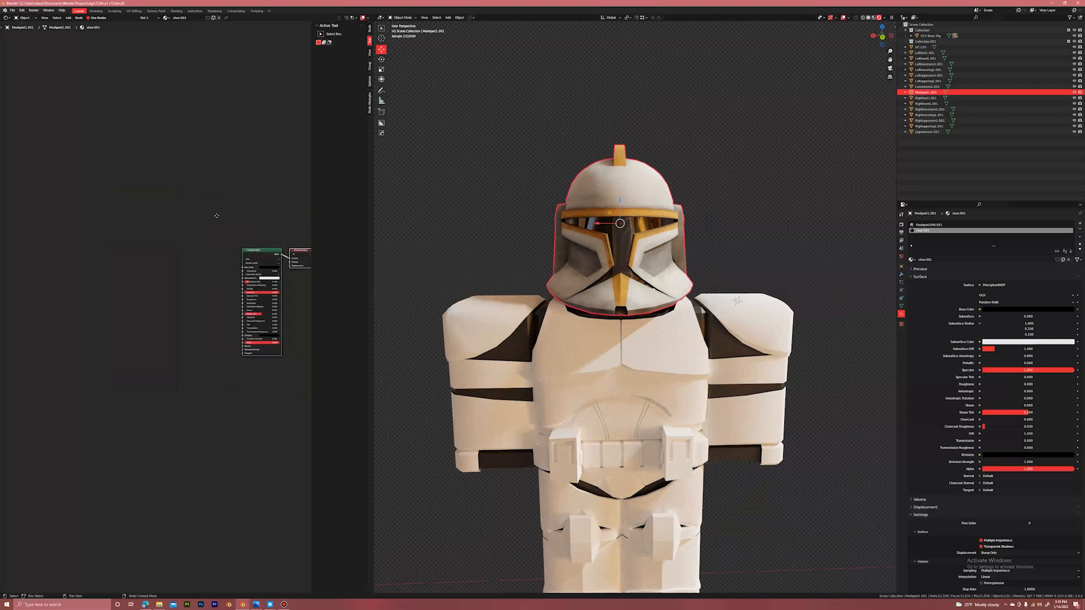
scroll(227, 301, up, 4)
middle_drag(228, 302, 217, 301)
scroll(217, 301, down, 1)
click(942, 225)
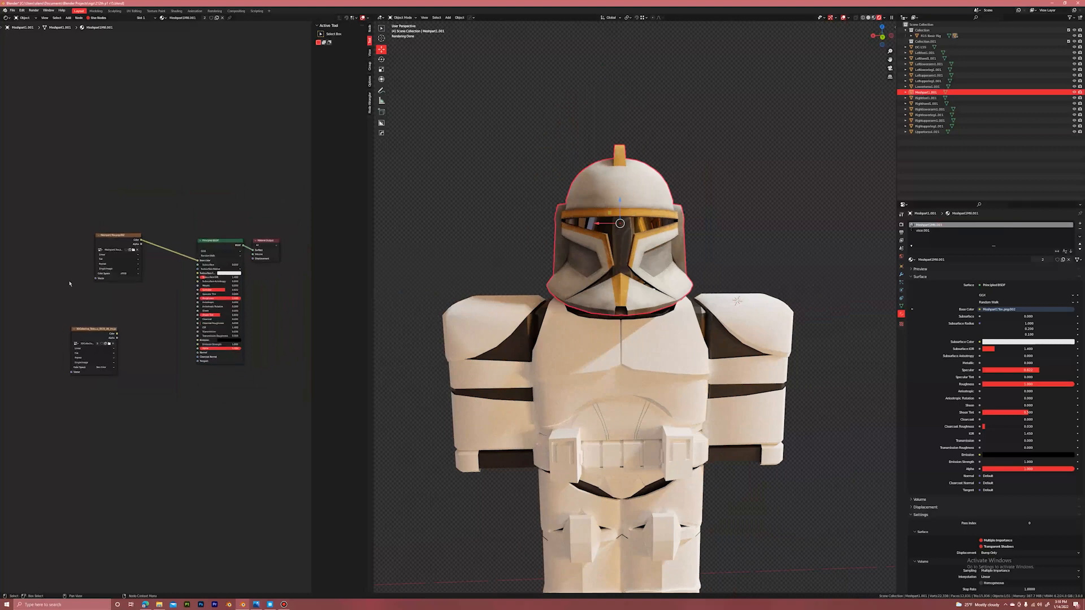
scroll(650, 175, up, 2)
scroll(650, 175, up, 1)
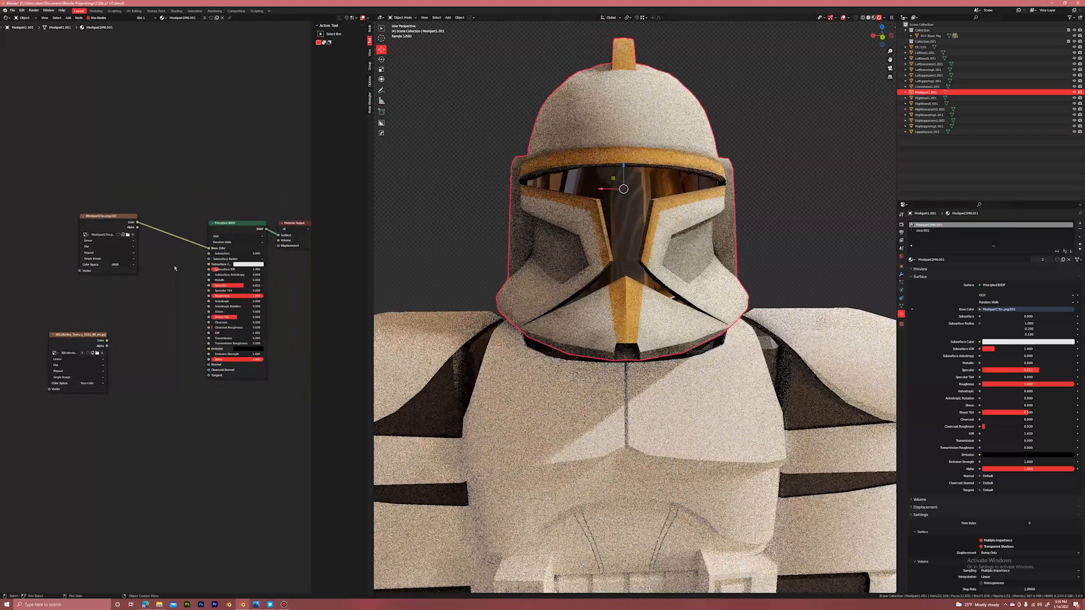
Connect the scratches texture's Color straight to the Material Output's Surface to preview it on the helmet.
middle_drag(134, 337, 129, 337)
drag(103, 341, 274, 236)
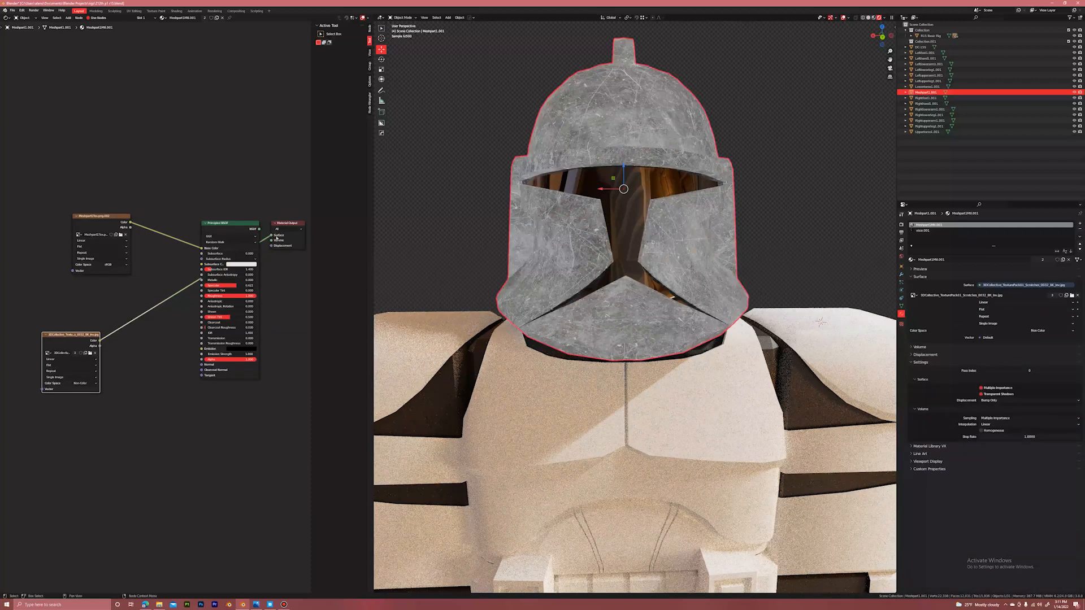
middle_drag(625, 349, 668, 361)
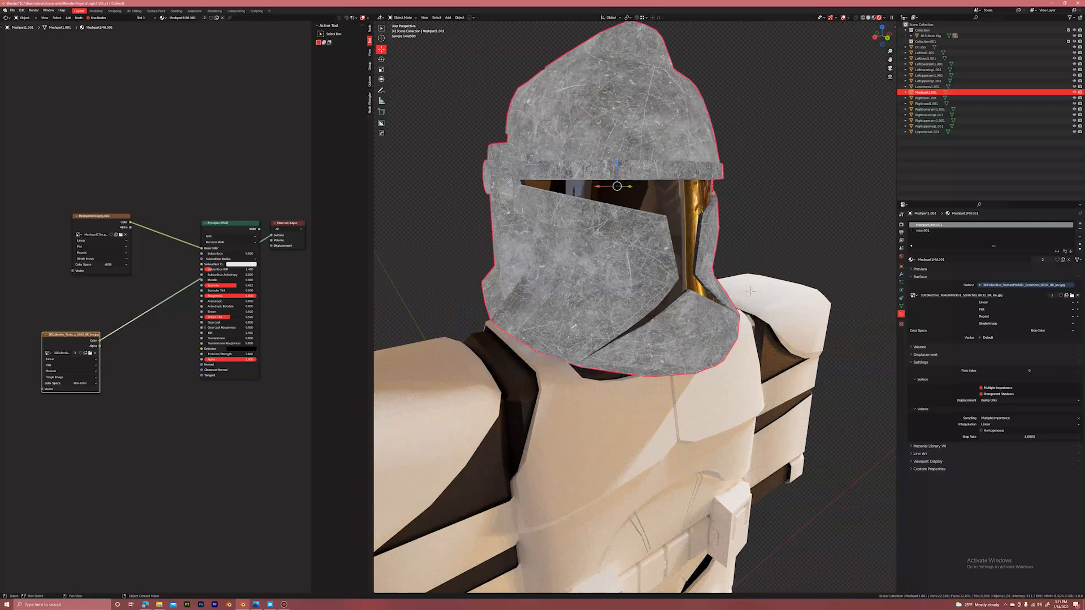
Add Texture Coordinate and Mapping nodes to the scratches texture, leaving the Mapping X scale at 1.000.
middle_drag(111, 294, 183, 261)
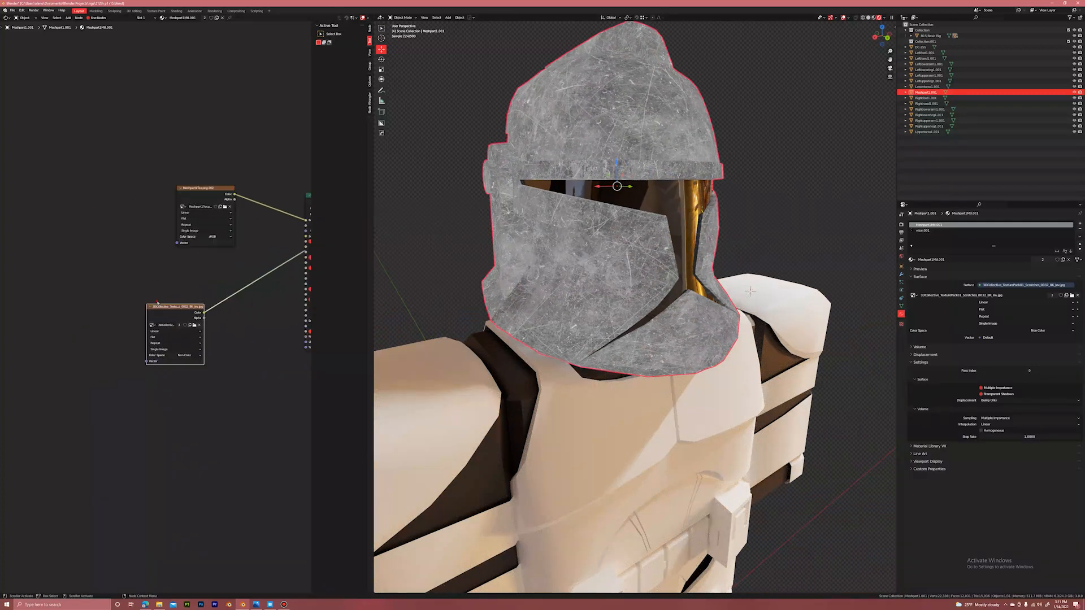
click(166, 288)
click(166, 309)
key(ctrl+t)
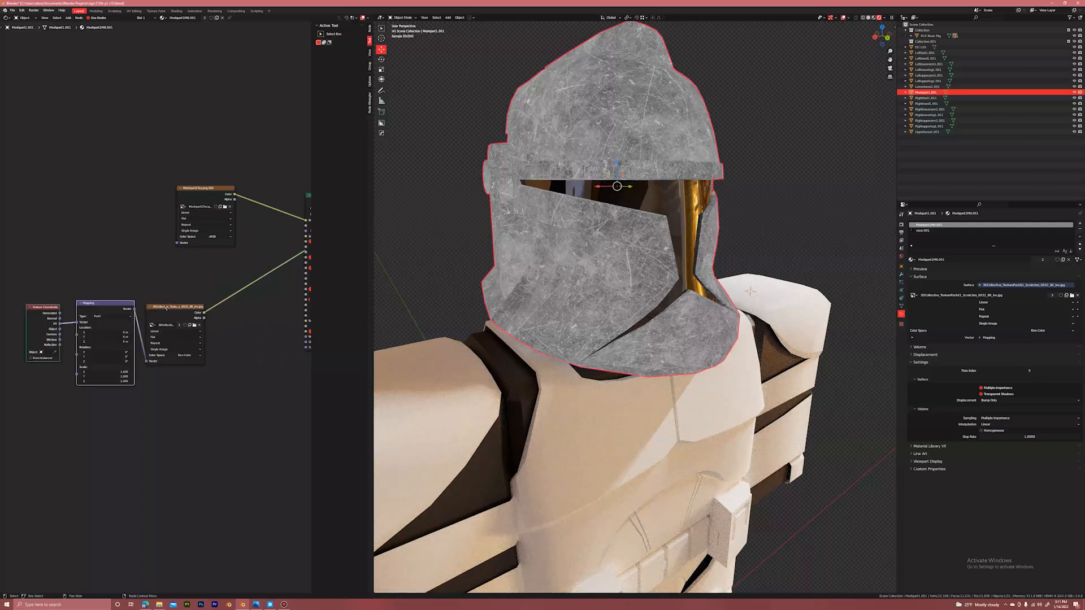
scroll(146, 365, up, 2)
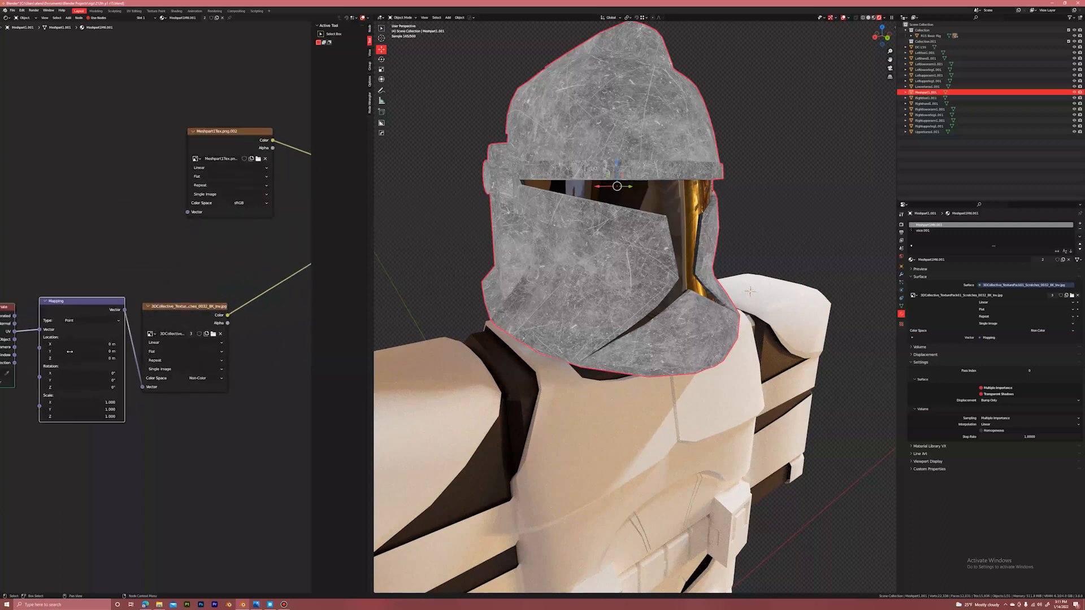
click(73, 402)
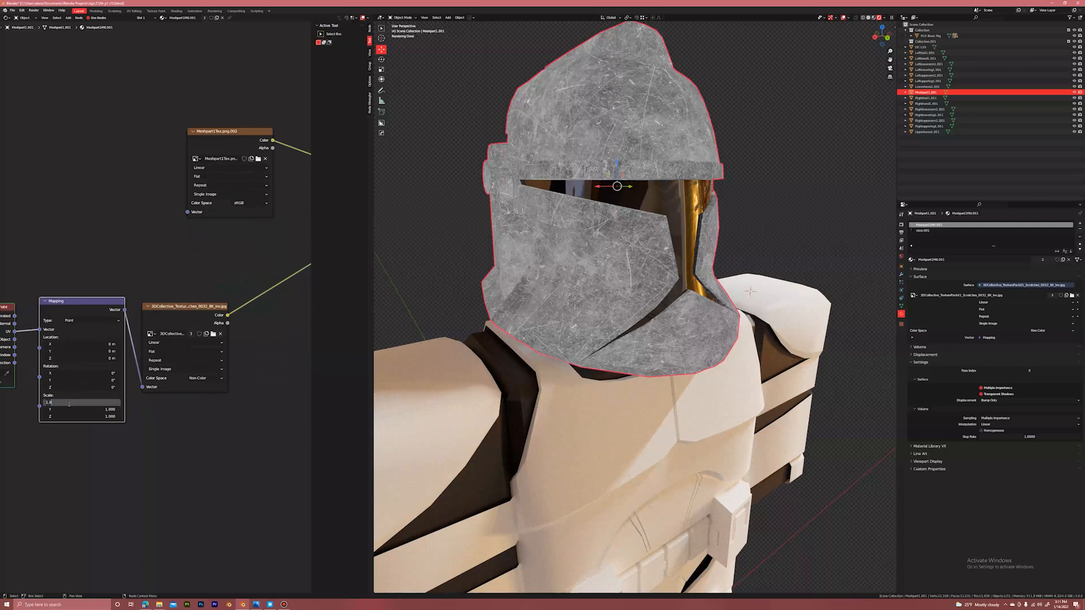
key(Return)
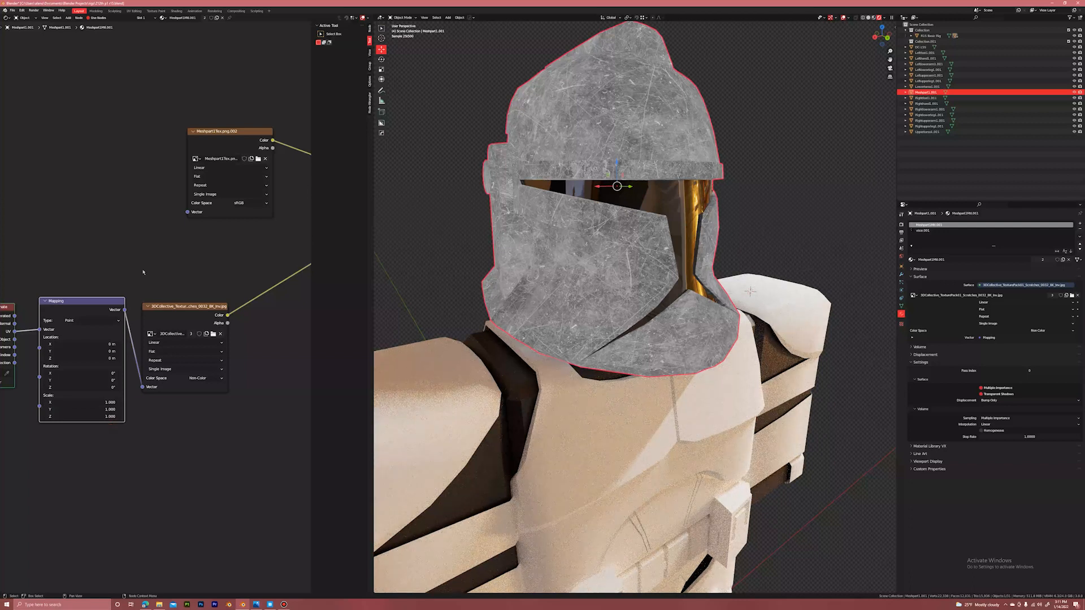
Set the scratches texture's projection to Box.
click(171, 352)
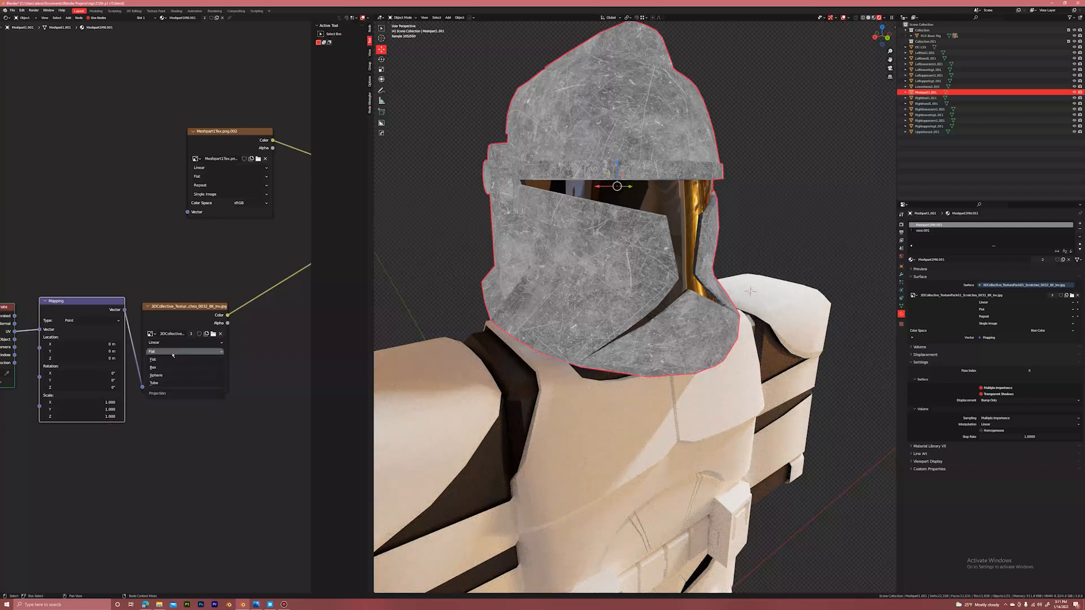
click(168, 367)
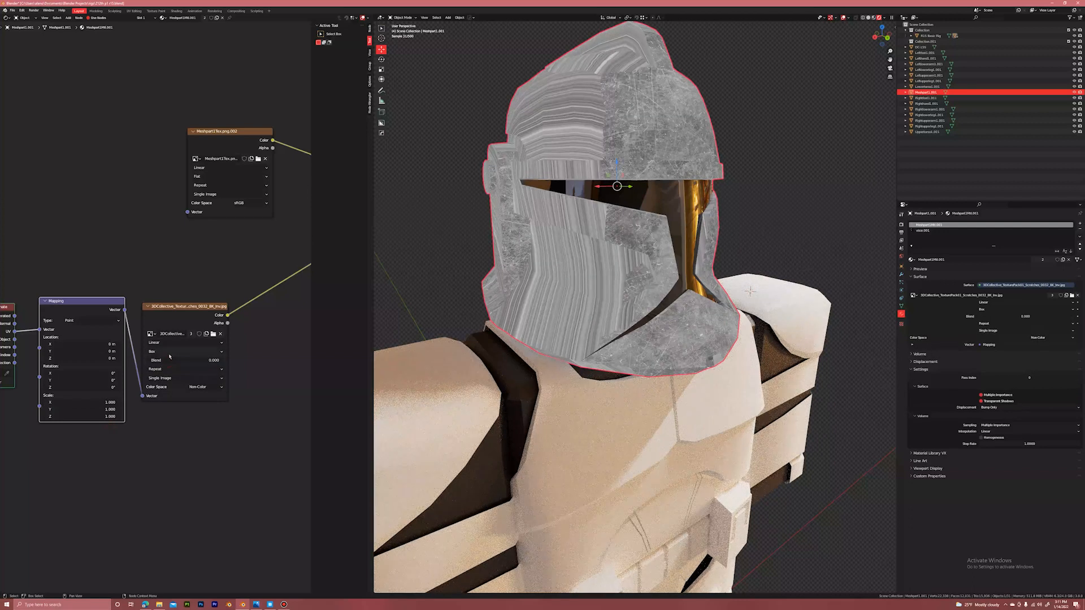
click(178, 352)
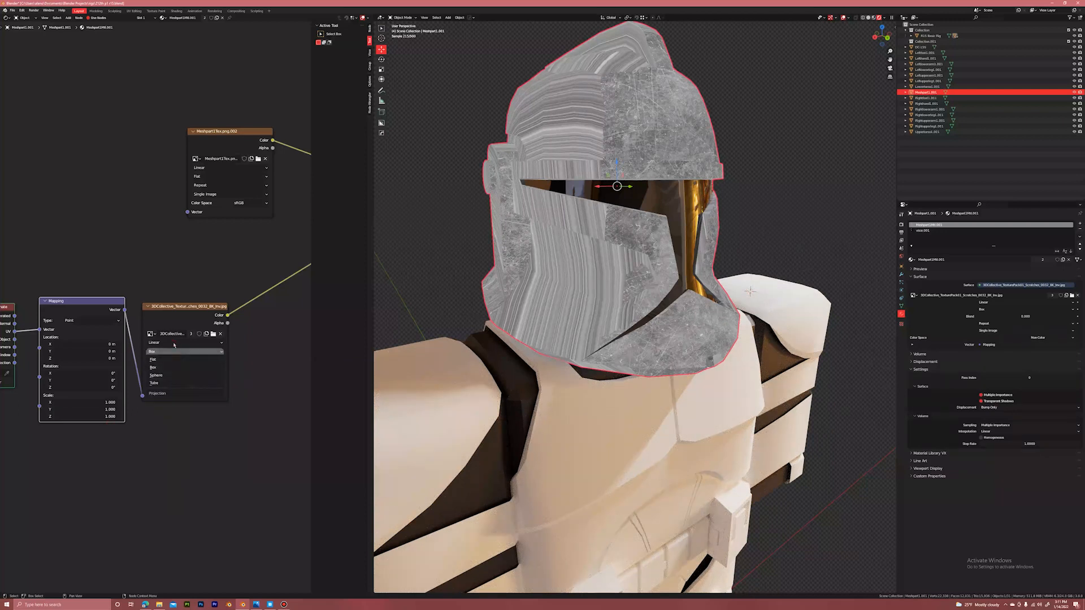
click(173, 343)
click(253, 366)
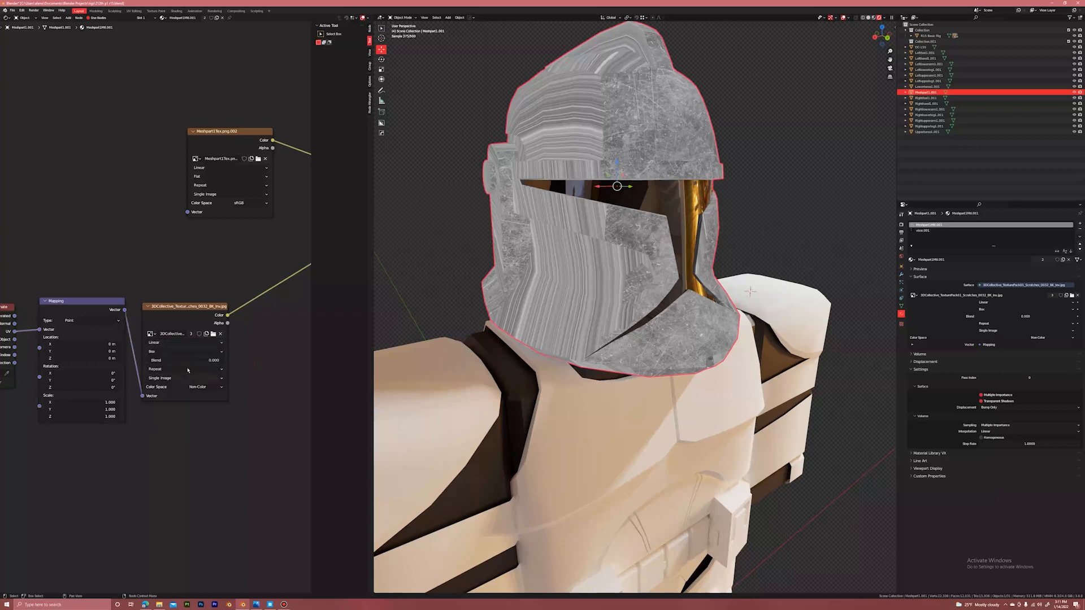
Try the Texture Coordinate's Object output as the input to the scratches texture's Mapping node.
click(82, 327)
middle_drag(82, 327, 117, 321)
drag(49, 334, 74, 324)
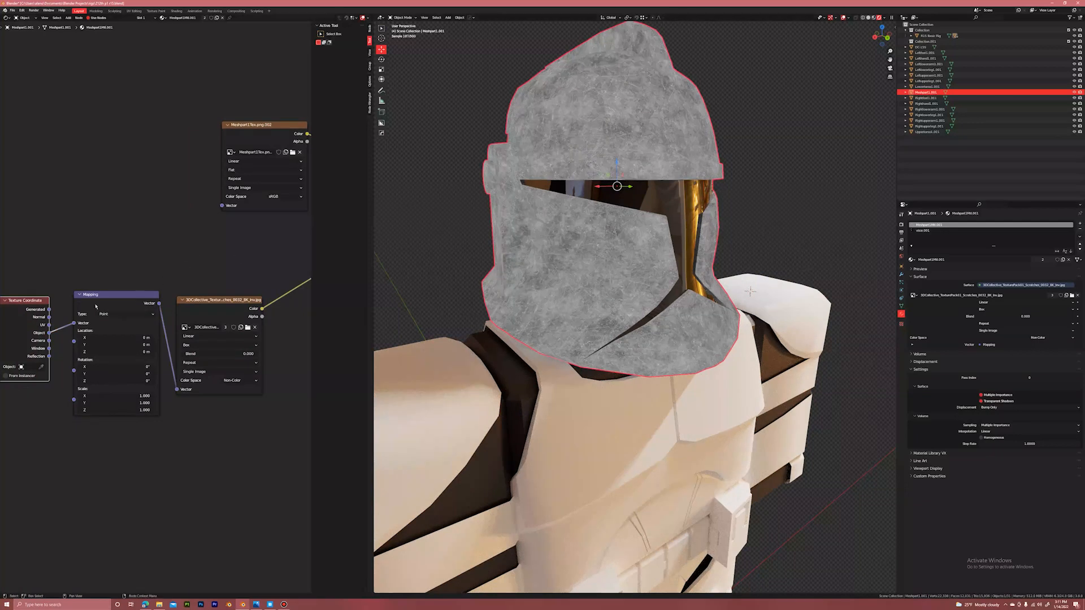
drag(65, 327, 74, 323)
Set the scratches texture's projection to Flat and feed its Mapping node from the Texture Coordinate's UV output.
click(224, 347)
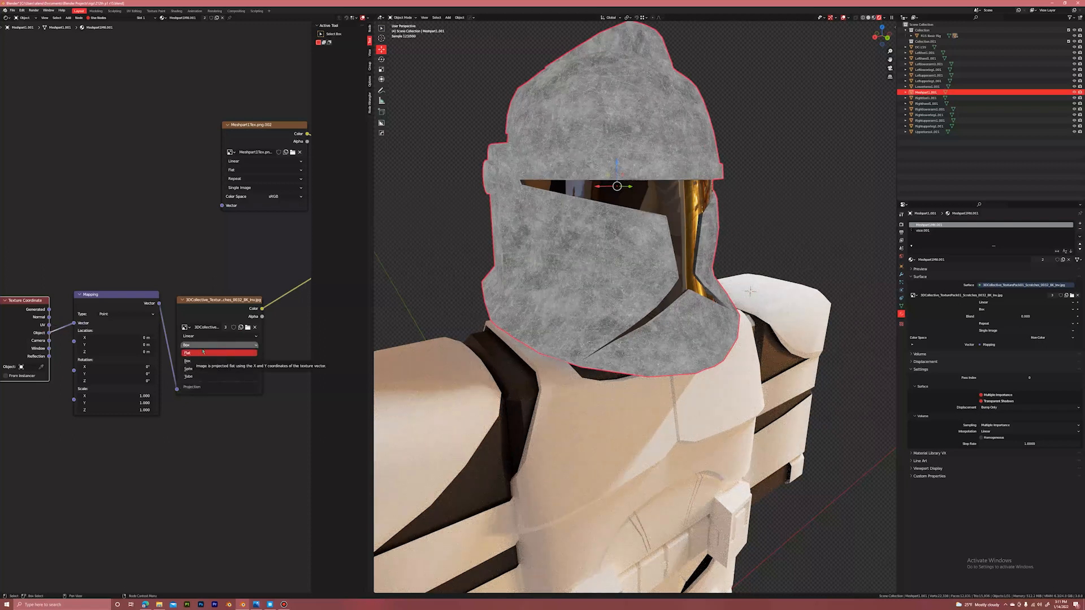
click(204, 353)
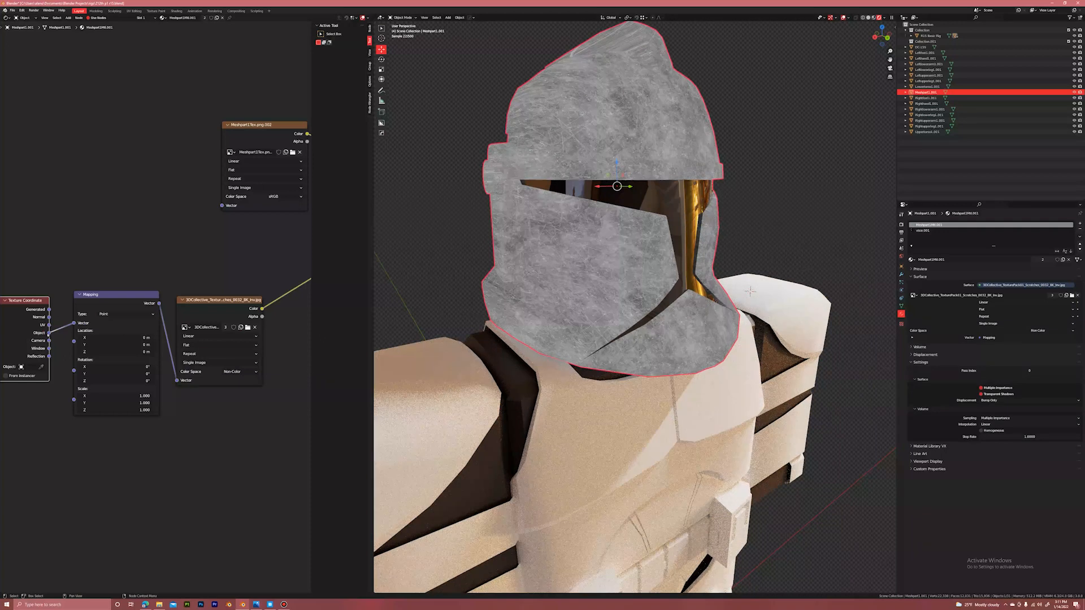
drag(49, 325, 74, 322)
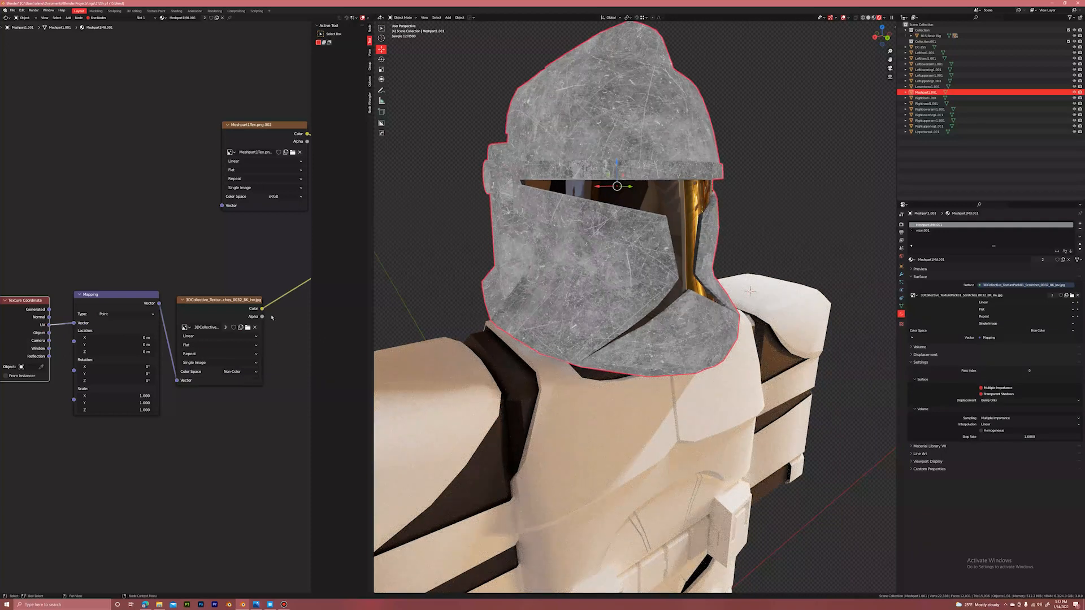
Replace the scratches preview by reconnecting the Principled BSDF output to the Material Output's Surface.
middle_drag(272, 318, 210, 337)
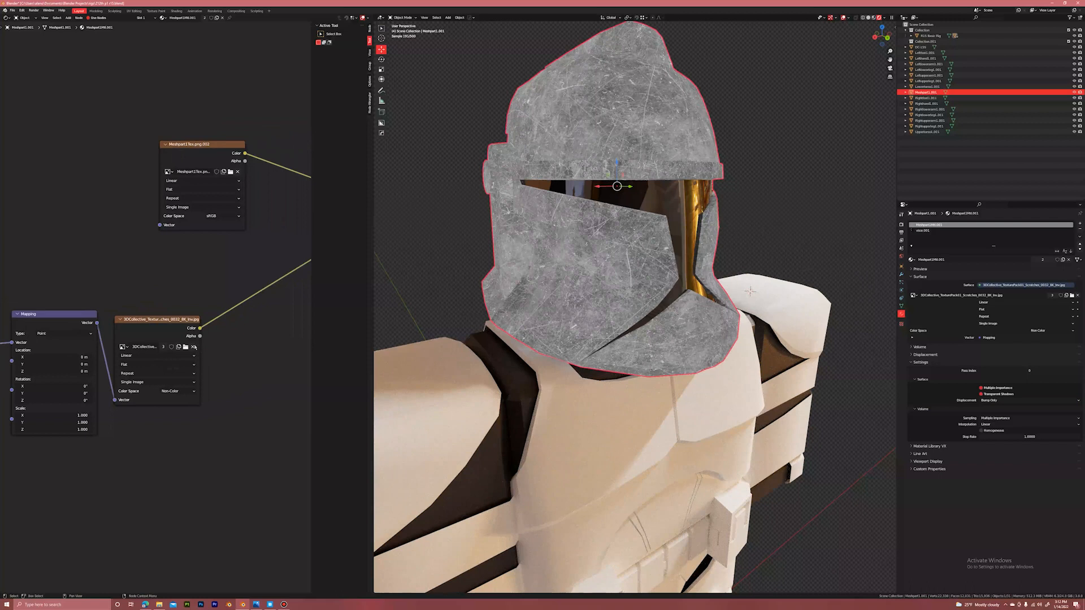
middle_drag(300, 269, 144, 306)
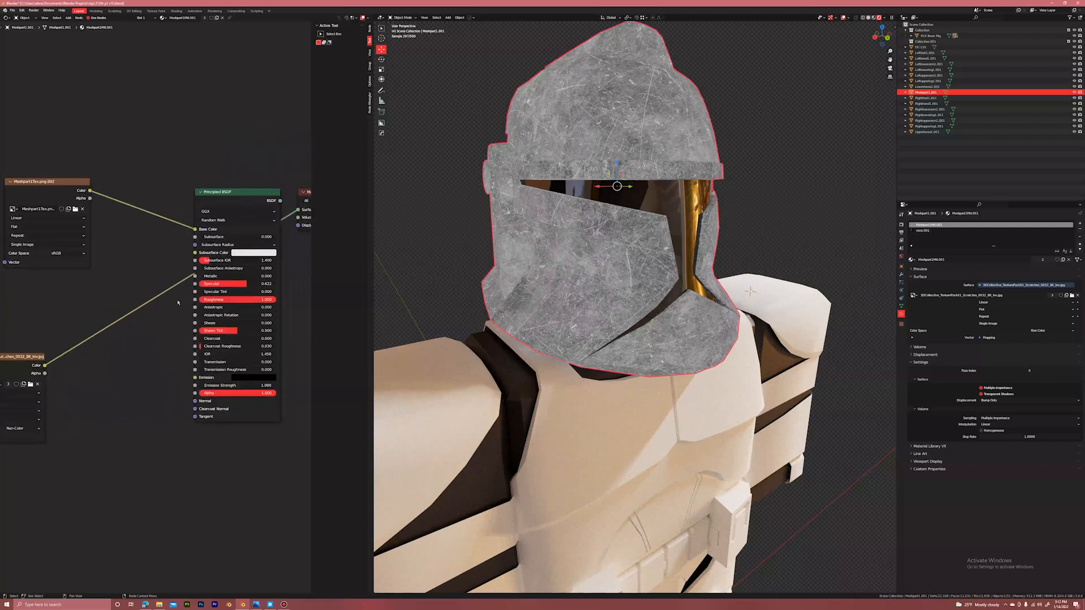
middle_drag(241, 217, 245, 232)
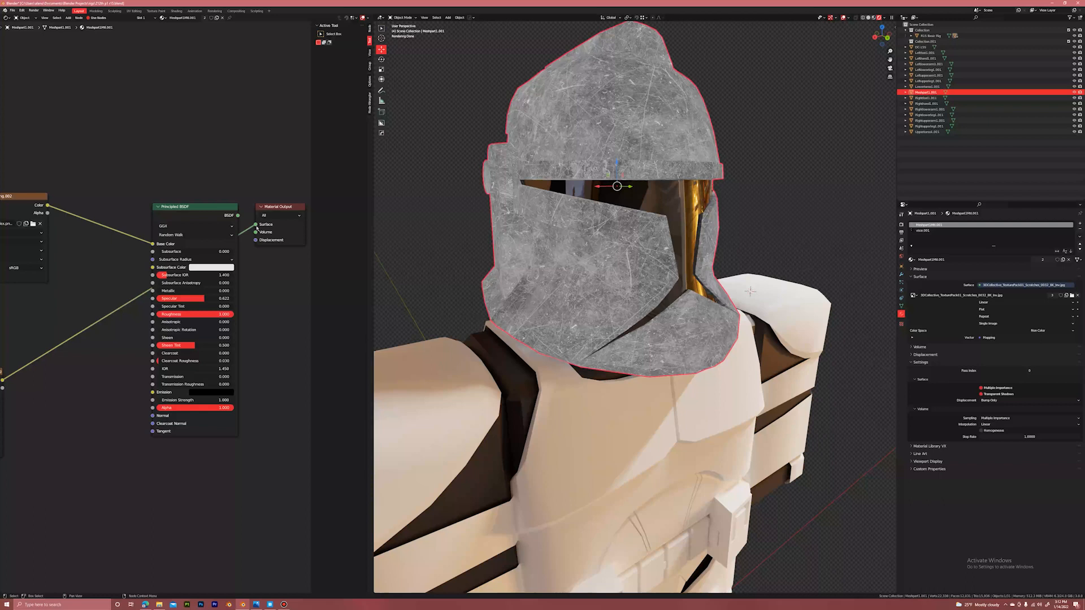
drag(256, 226, 124, 317)
middle_drag(89, 338, 162, 324)
middle_drag(175, 278, 113, 301)
drag(246, 223, 264, 232)
middle_drag(247, 188, 300, 173)
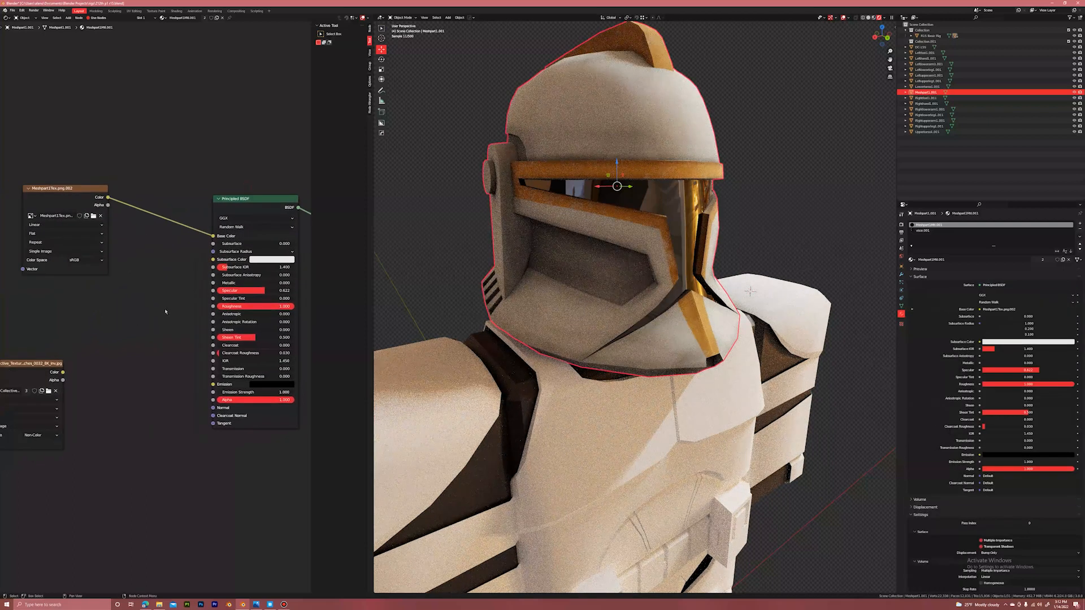
key(shift+a)
text(bum)
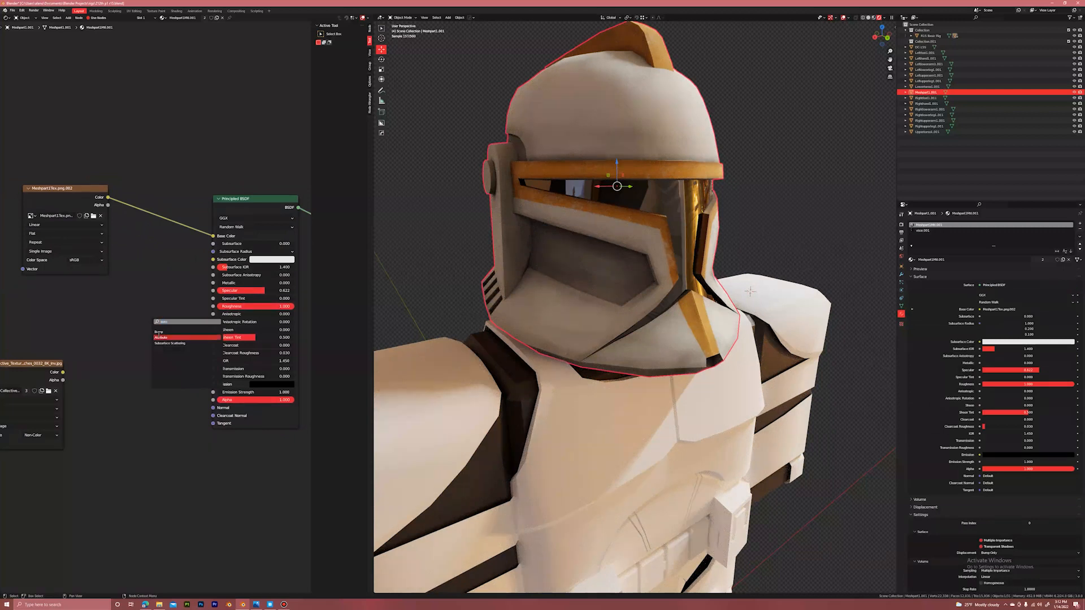
click(161, 338)
click(164, 334)
key(ctrl+z)
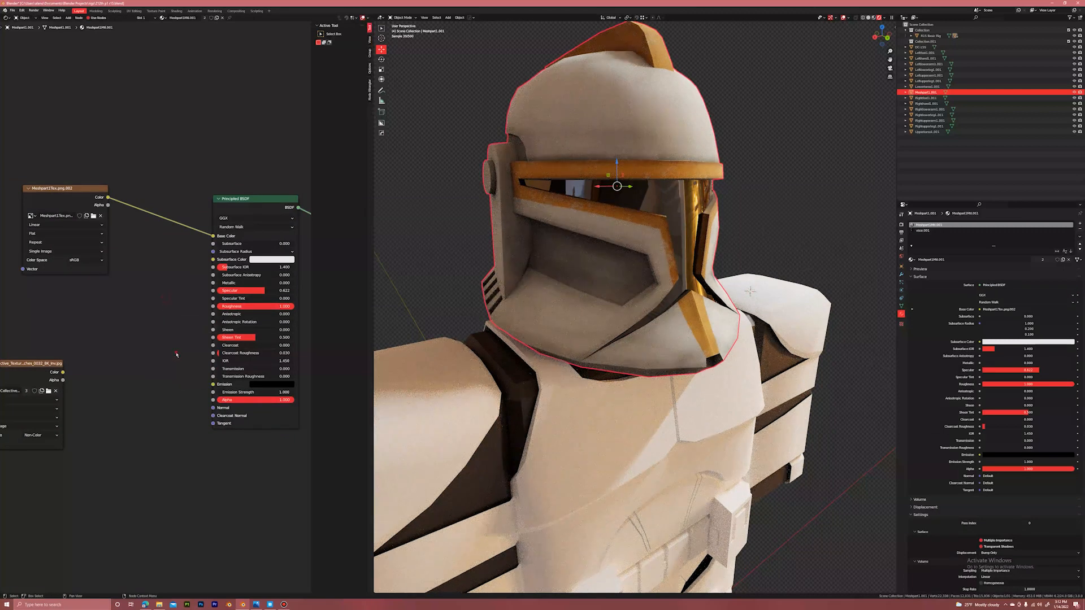
Add a Bump node, linking the scratches texture's Color to its Height and its Normal output to the Principled BSDF's Normal.
key(shift+a)
text(bum)
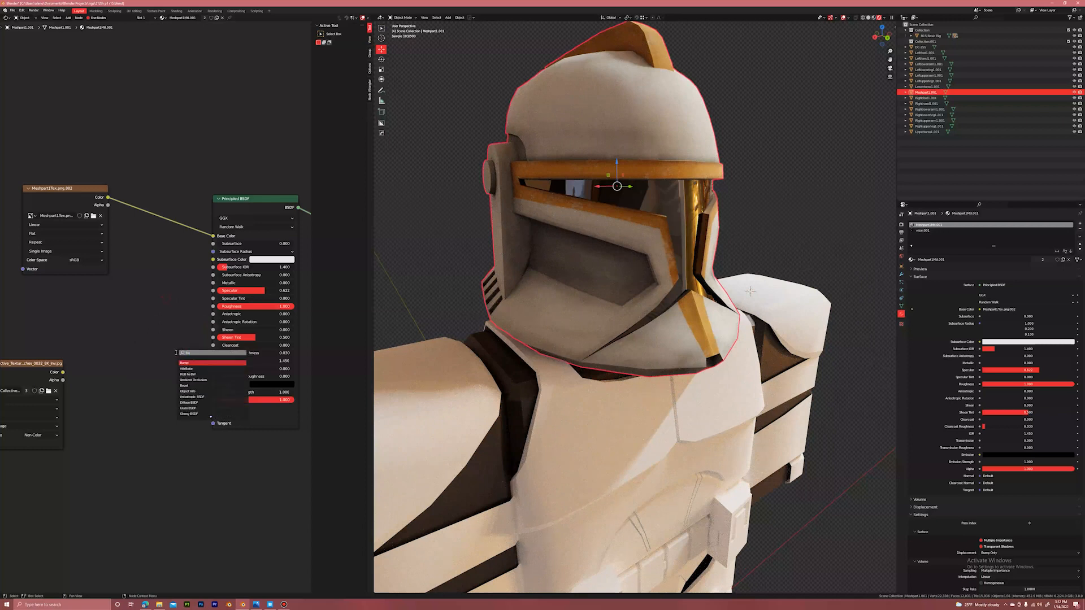
click(182, 365)
click(128, 380)
drag(62, 373, 120, 419)
scroll(136, 406, up, 2)
drag(176, 356, 230, 388)
middle_drag(232, 390, 247, 400)
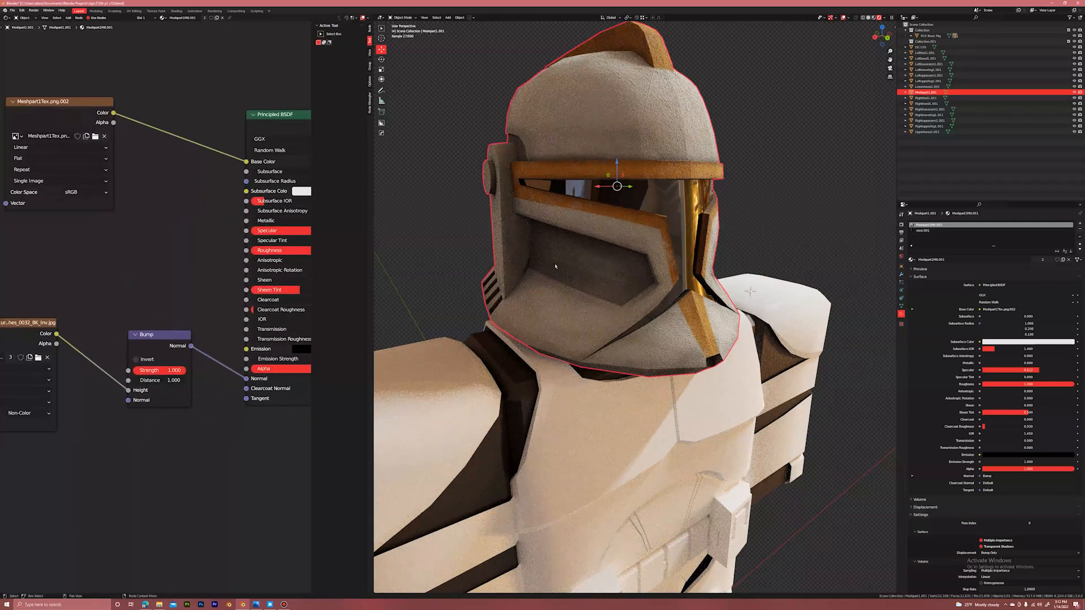
Enable Invert on the Bump node and set its Strength to 0.100.
middle_drag(555, 266, 557, 292)
scroll(557, 292, up, 2)
middle_drag(163, 370, 174, 358)
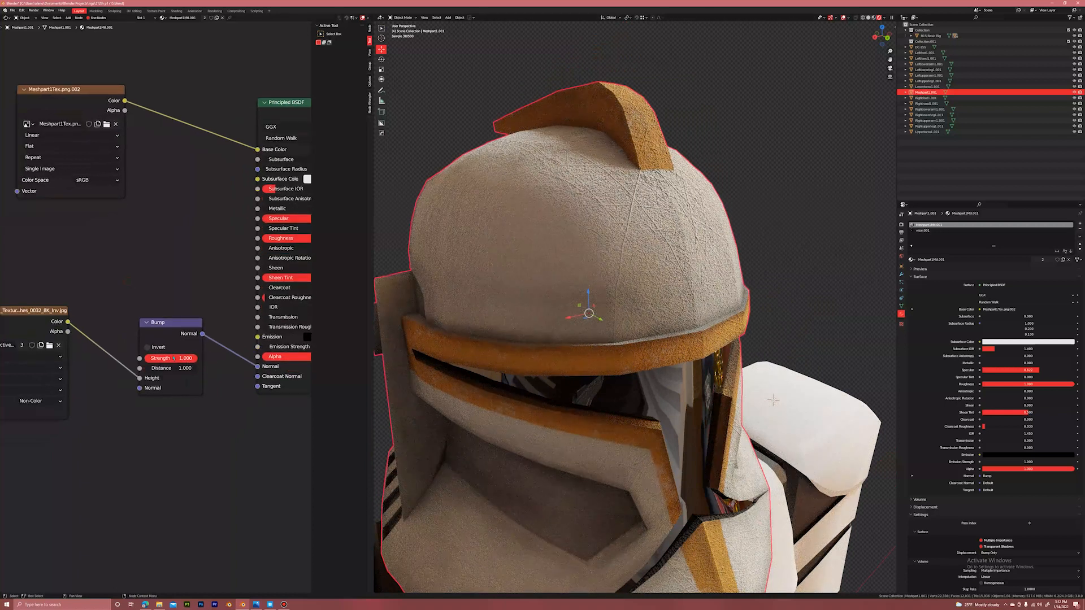
click(147, 347)
scroll(144, 328, up, 2)
drag(180, 363, 124, 364)
scroll(621, 373, down, 2)
middle_drag(621, 373, 587, 377)
click(706, 254)
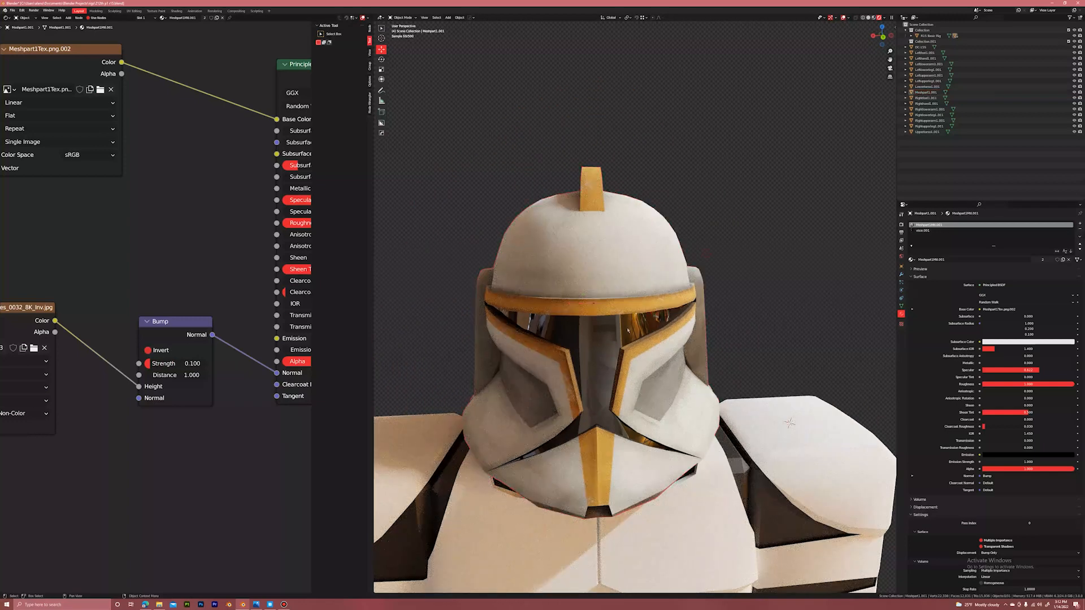
Set the helmet Principled BSDF's Specular to 0.526 and Roughness to 0.286.
middle_drag(629, 330, 666, 332)
middle_drag(236, 295, 110, 340)
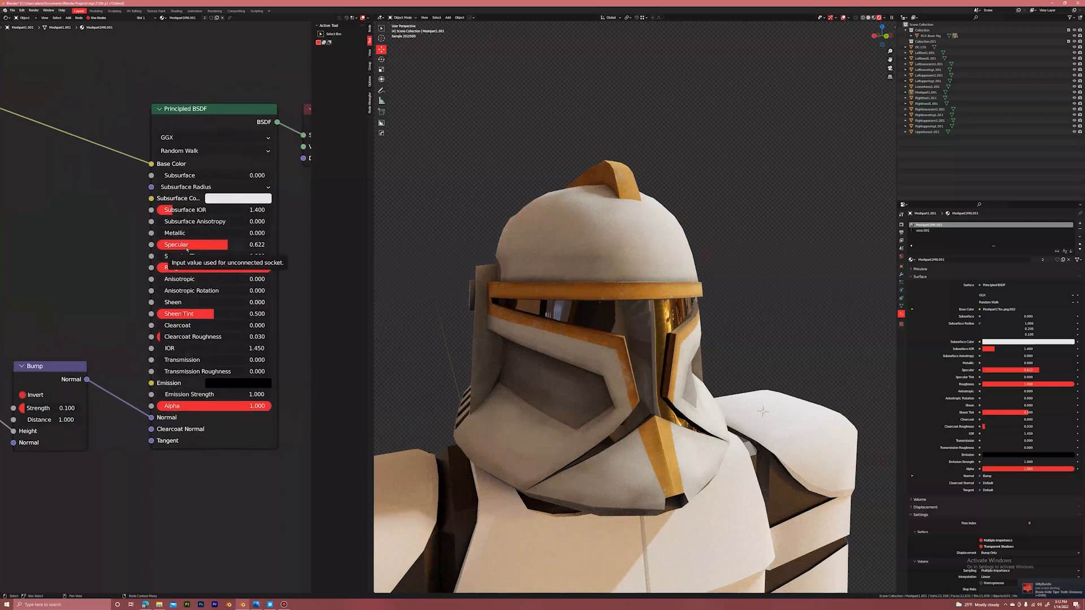
mouse_move(187, 249)
mouse_down()
mouse_move(163, 253)
mouse_move(243, 258)
mouse_move(254, 270)
mouse_move(193, 269)
mouse_up()
Examine the helmet's gloss and scratch bump from the side and front, both close up and with the whole torso in view.
middle_drag(639, 186, 195, 215)
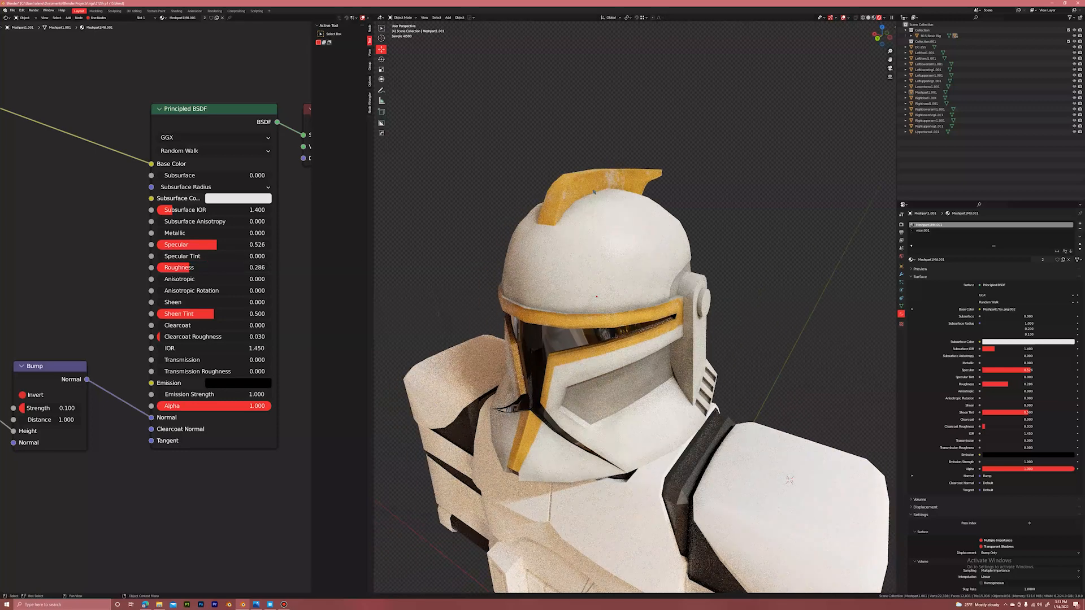
scroll(195, 221, down, 1)
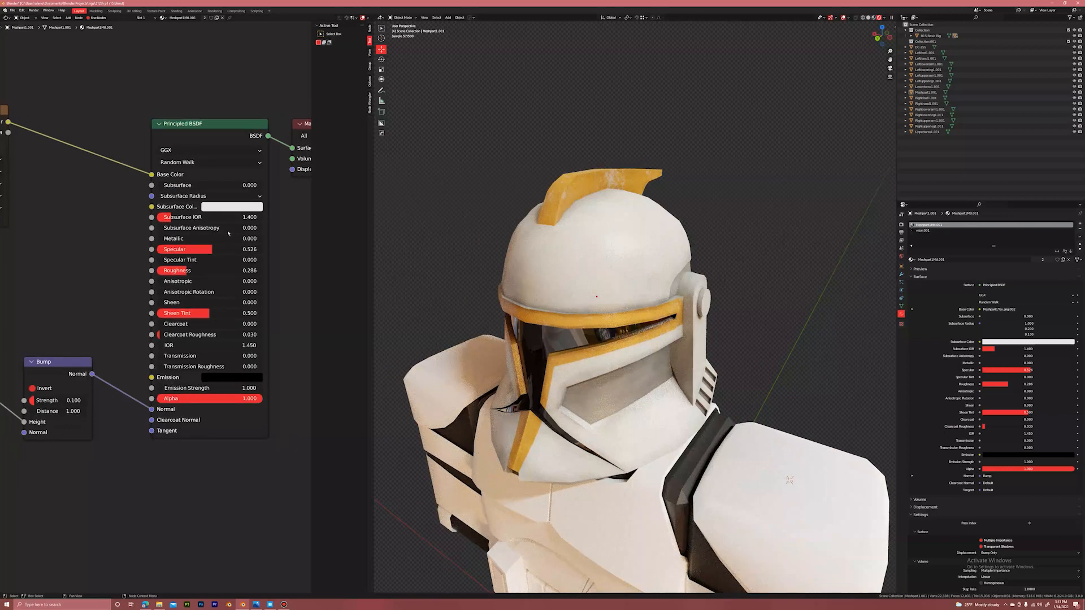
scroll(661, 346, up, 6)
scroll(661, 346, down, 2)
middle_drag(661, 346, 766, 347)
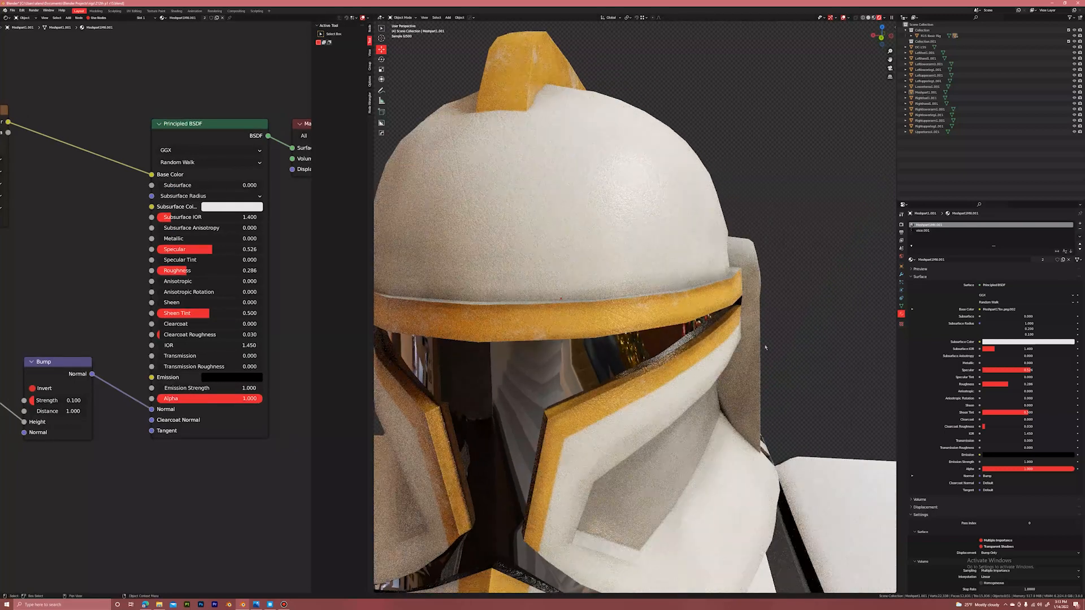
scroll(766, 345, down, 3)
middle_drag(770, 235, 761, 253)
scroll(762, 252, down, 4)
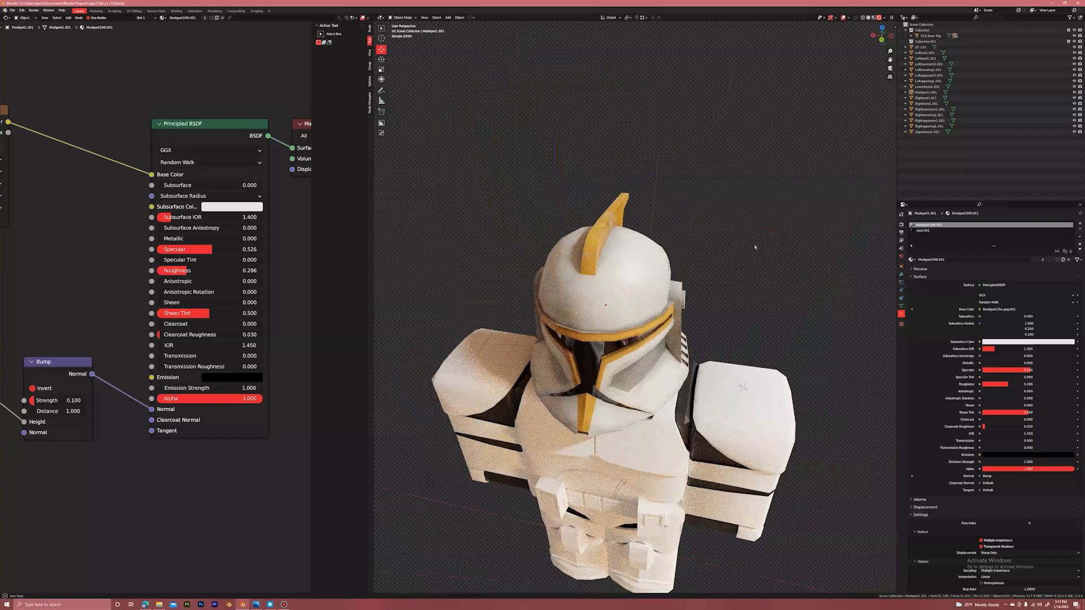
scroll(762, 253, up, 2)
scroll(243, 254, down, 1)
Set the Bump node's Strength to 0.067.
middle_drag(88, 265, 206, 268)
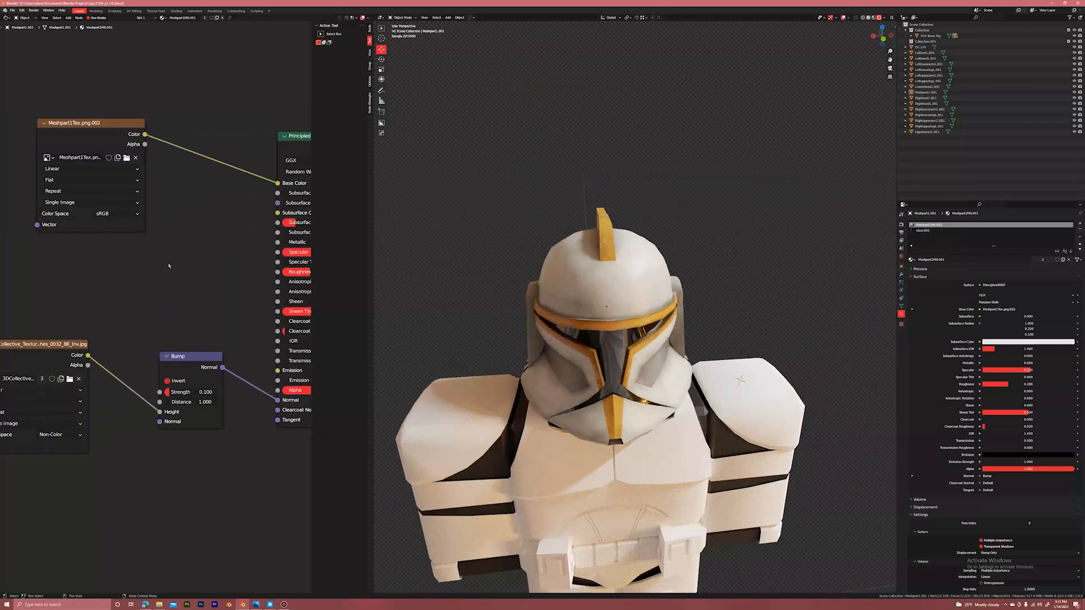
scroll(642, 221, up, 4)
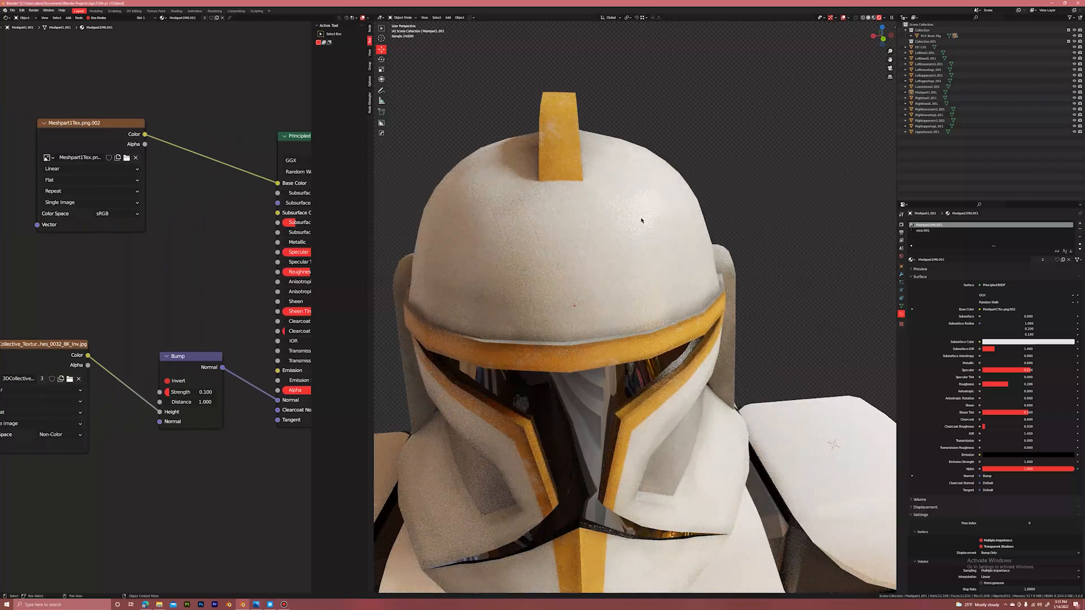
middle_drag(178, 293, 187, 164)
scroll(178, 259, up, 5)
drag(206, 302, 205, 302)
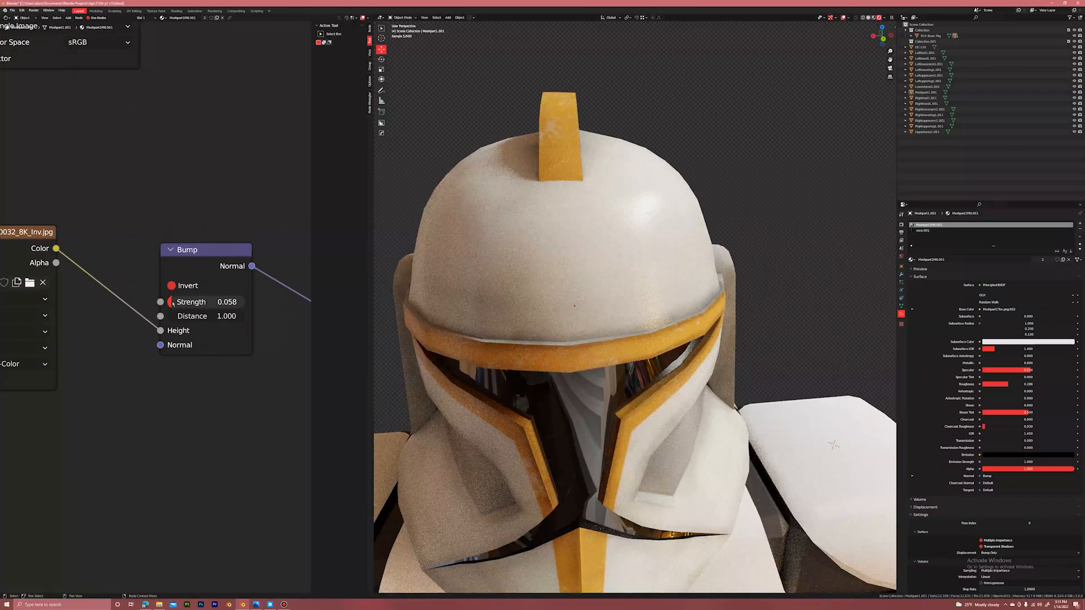
drag(172, 304, 178, 304)
Switch to the browser and look through the metal materials on ambientCG.
click(144, 606)
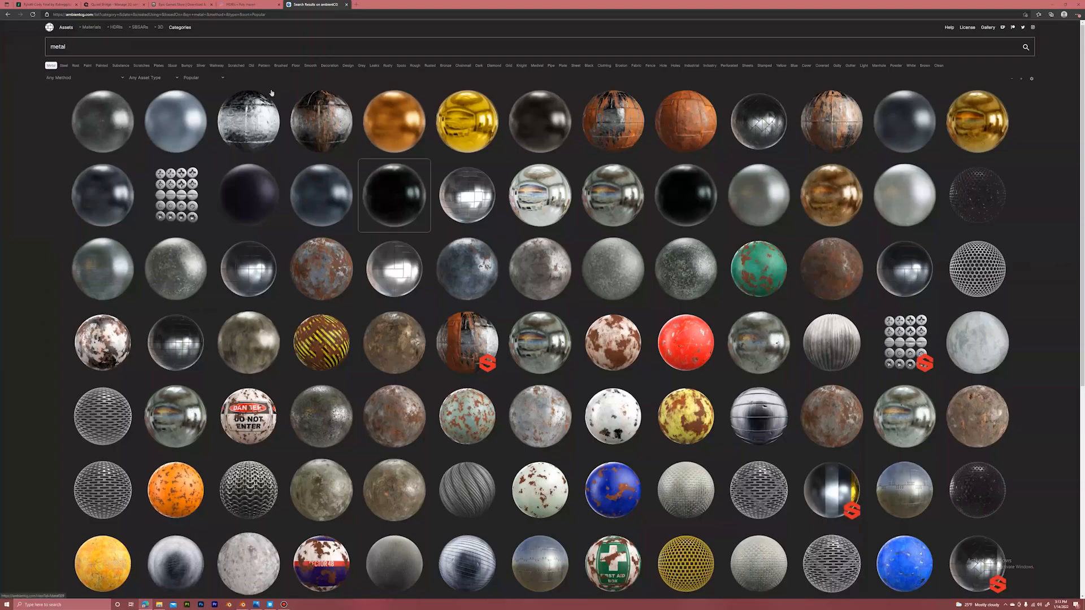
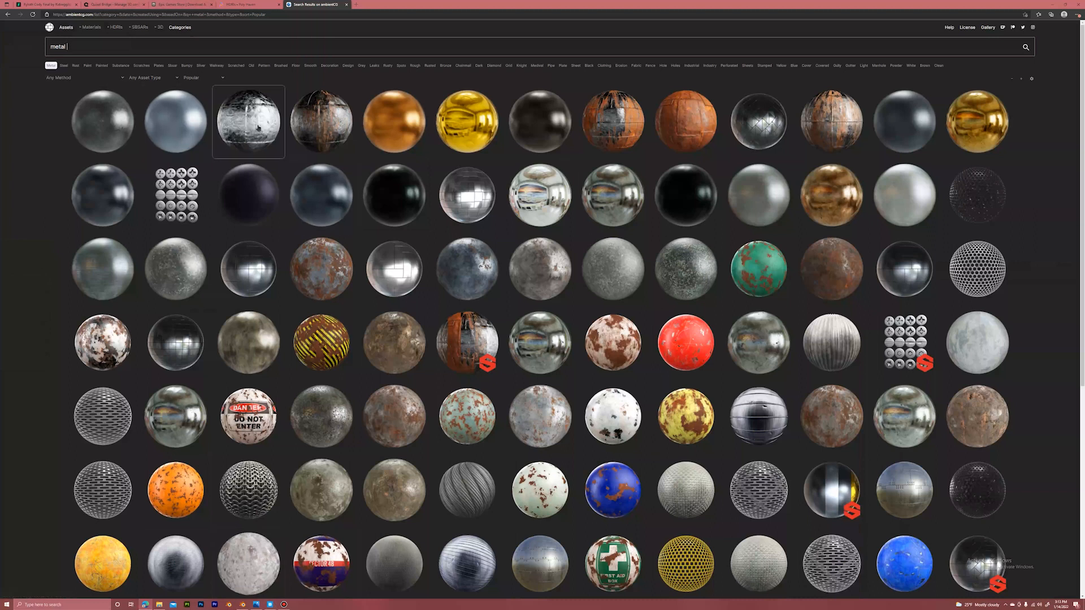
scroll(187, 92, down, 6)
scroll(176, 85, up, 6)
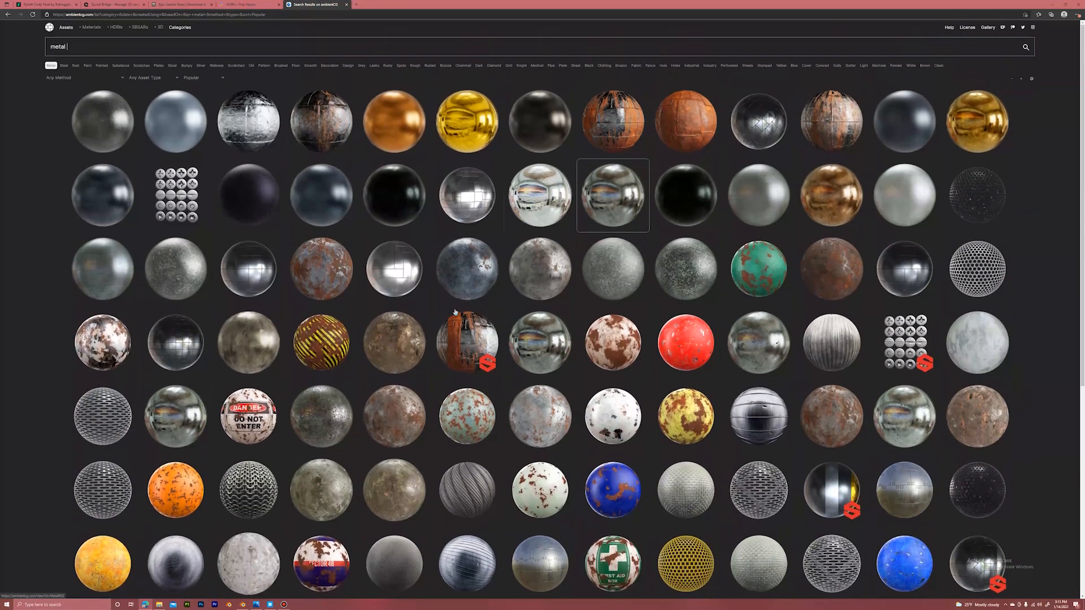
Switch to Quixel Bridge and download the blotchy Frost surface imperfection at 2K resolution.
click(270, 604)
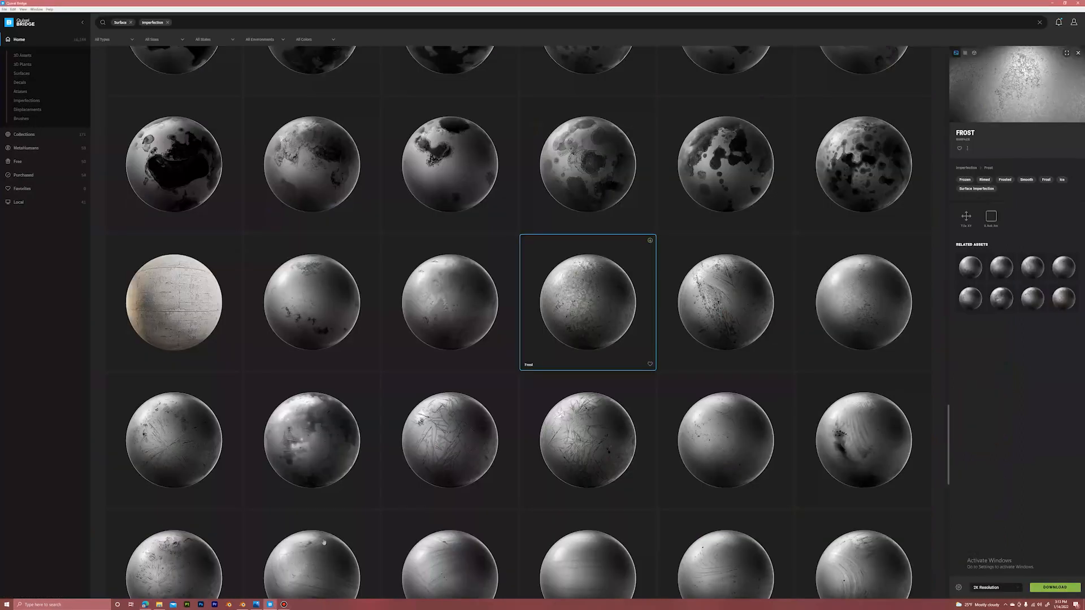
scroll(460, 330, up, 2)
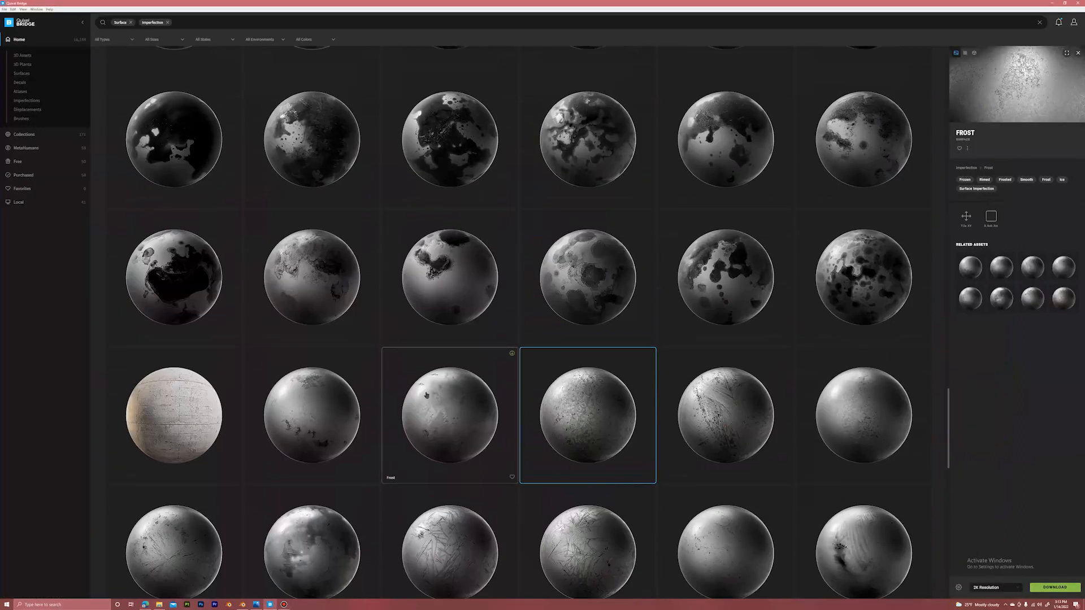
scroll(428, 394, up, 2)
scroll(547, 383, down, 4)
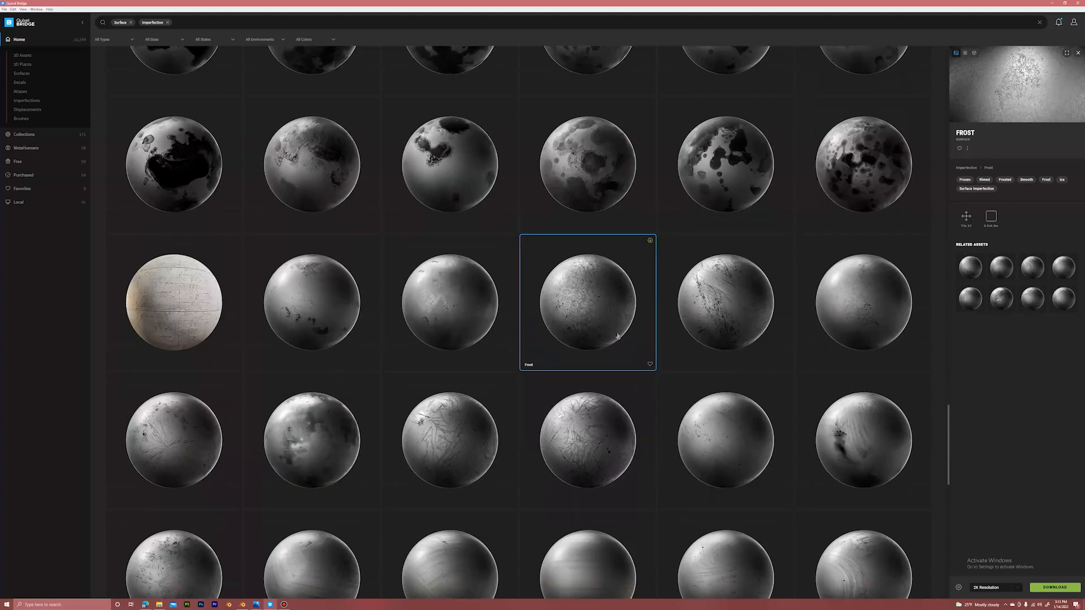
scroll(452, 356, down, 2)
right_click(326, 344)
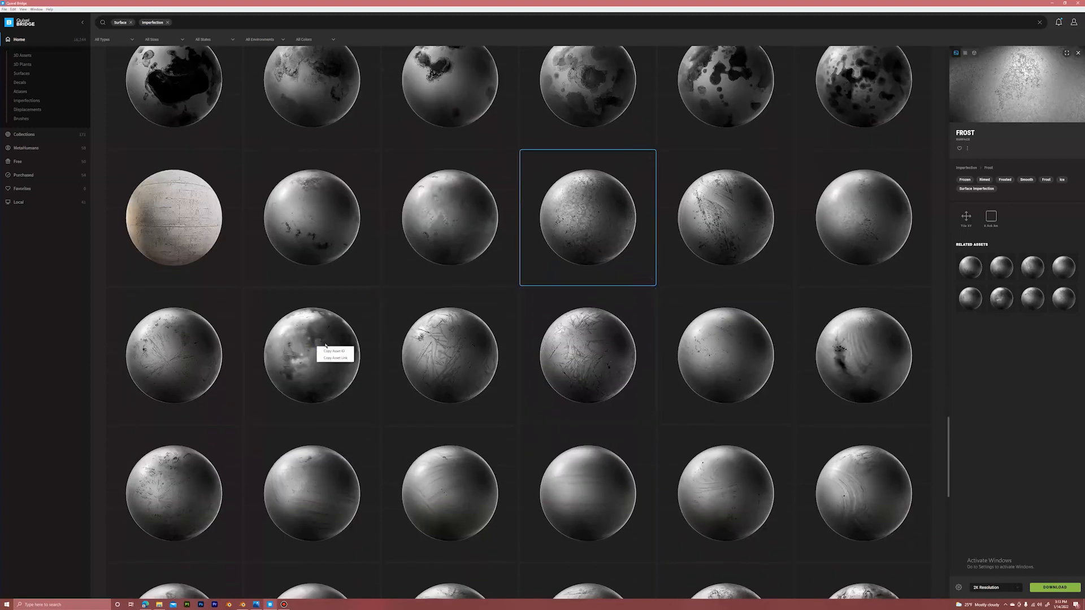
click(326, 345)
click(1040, 587)
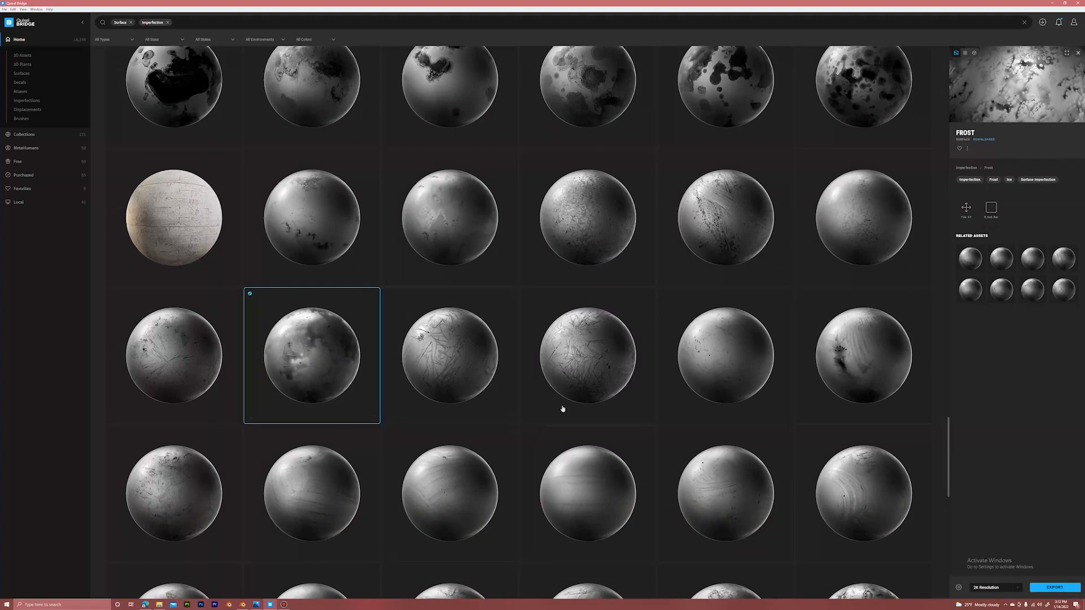
Open the downloaded Frost asset's folder in File Explorer and enlarge its file thumbnails.
right_click(276, 334)
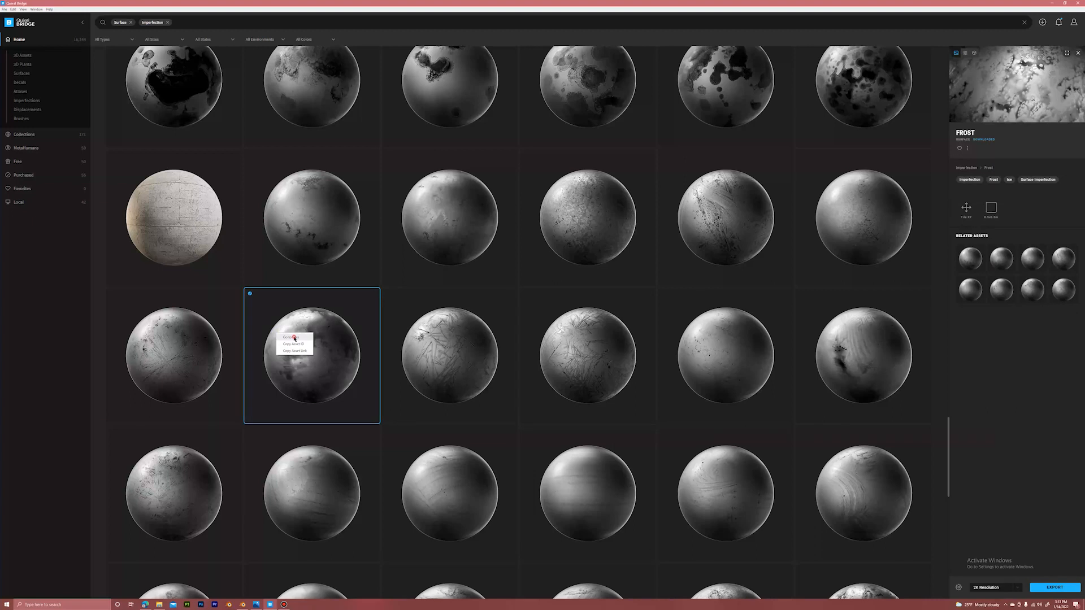
click(292, 338)
right_click(376, 223)
mouse_move(418, 226)
click(462, 233)
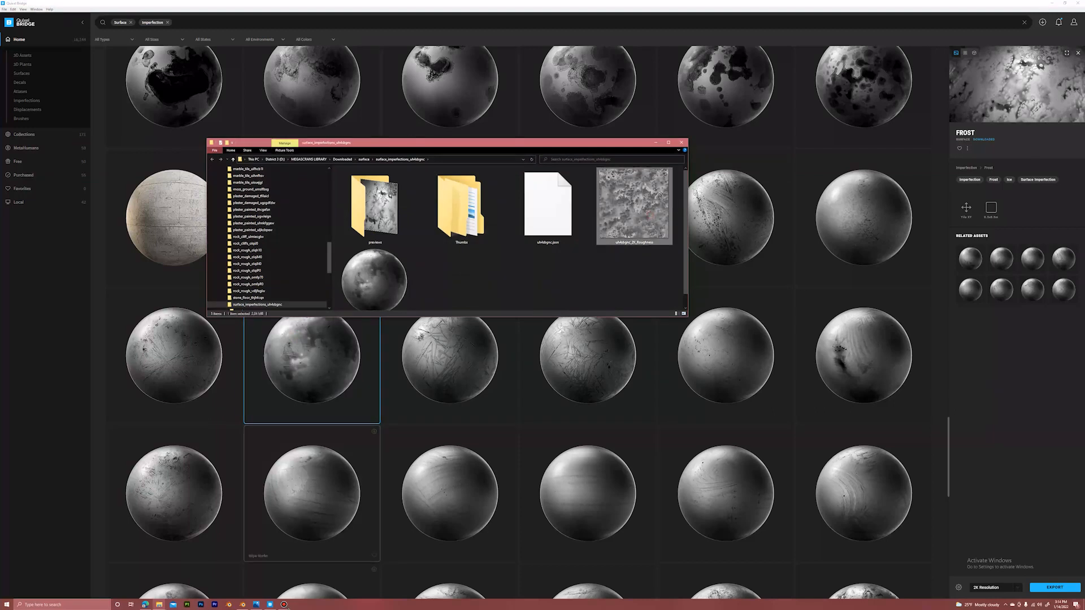
Bring uh4sbgnc_2K_Roughness.jpg into Blender's helmet shader nodes and connect its Color to the Material Output's Surface as a preview.
click(243, 604)
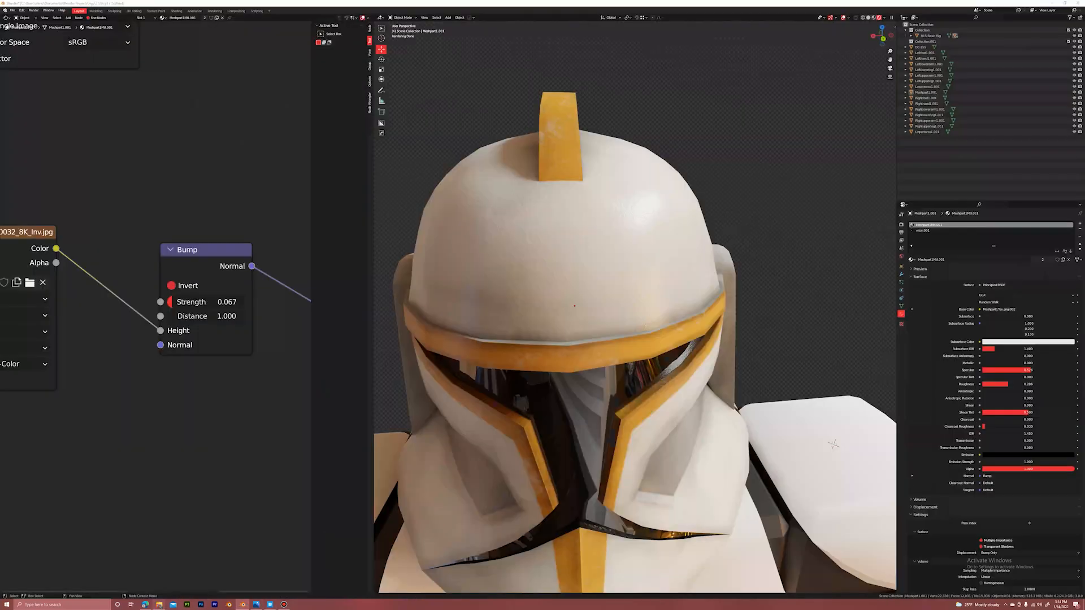
click(159, 604)
drag(627, 215, 142, 452)
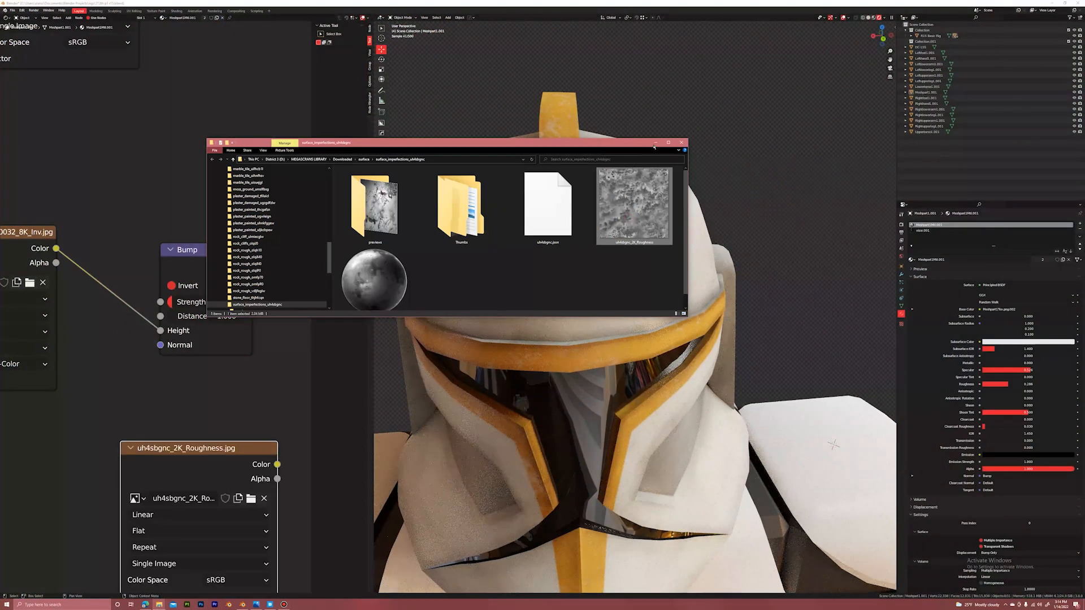
click(655, 143)
scroll(144, 403, down, 5)
drag(136, 417, 248, 186)
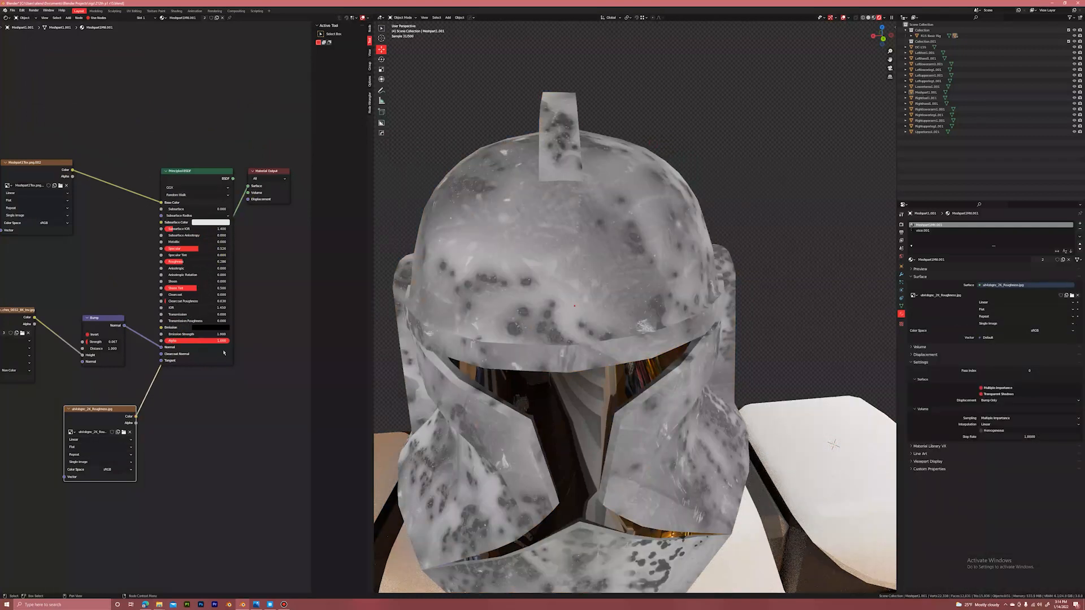
Set the helmet's uh4sbgnc_2K_Roughness.jpg texture to the Non-Color colour space.
scroll(224, 352, up, 2)
click(224, 416)
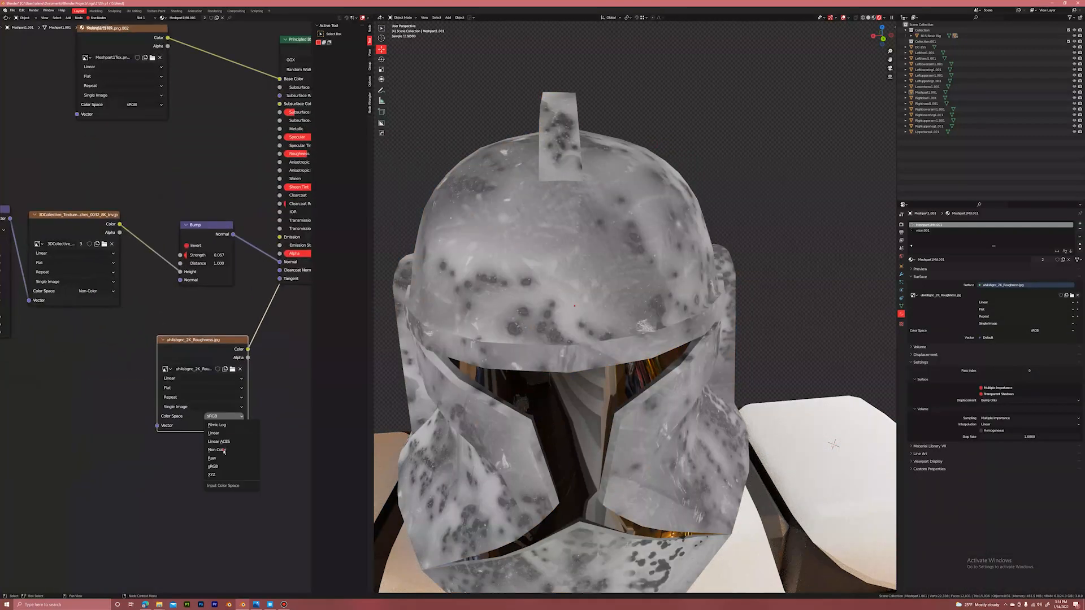
click(225, 450)
middle_drag(226, 413, 130, 426)
scroll(131, 427, down, 1)
scroll(512, 403, down, 4)
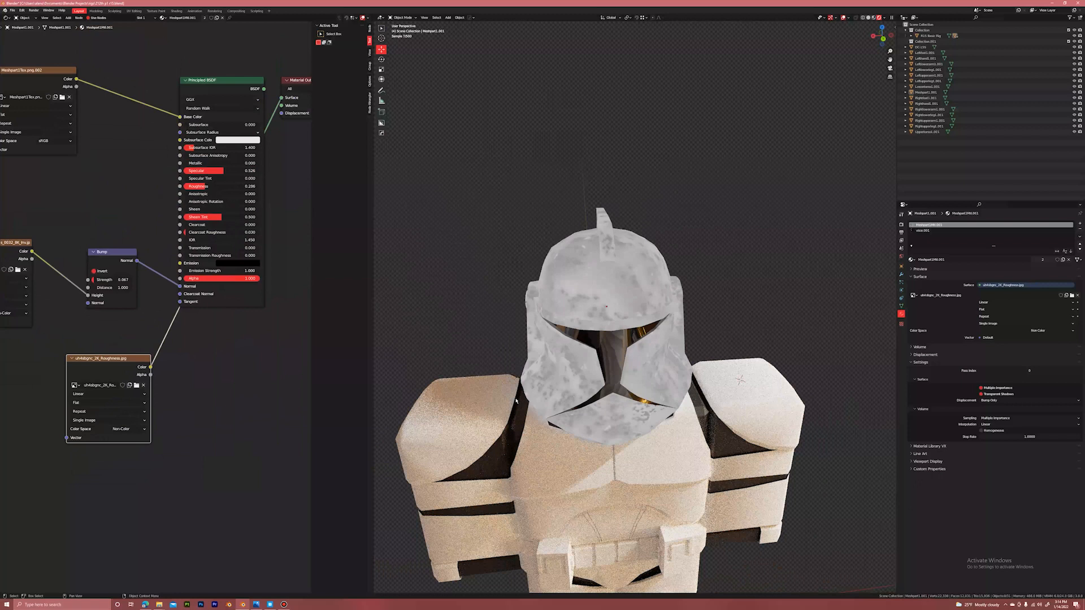
middle_drag(516, 400, 565, 395)
Connect the helmet's frost roughness texture to the Principled BSDF's Roughness and reconnect the BSDF to the Material Output's Surface.
middle_drag(168, 361, 191, 413)
drag(136, 411, 63, 223)
mouse_move(200, 237)
mouse_down()
mouse_move(201, 229)
mouse_move(203, 238)
mouse_up()
middle_drag(279, 161, 242, 194)
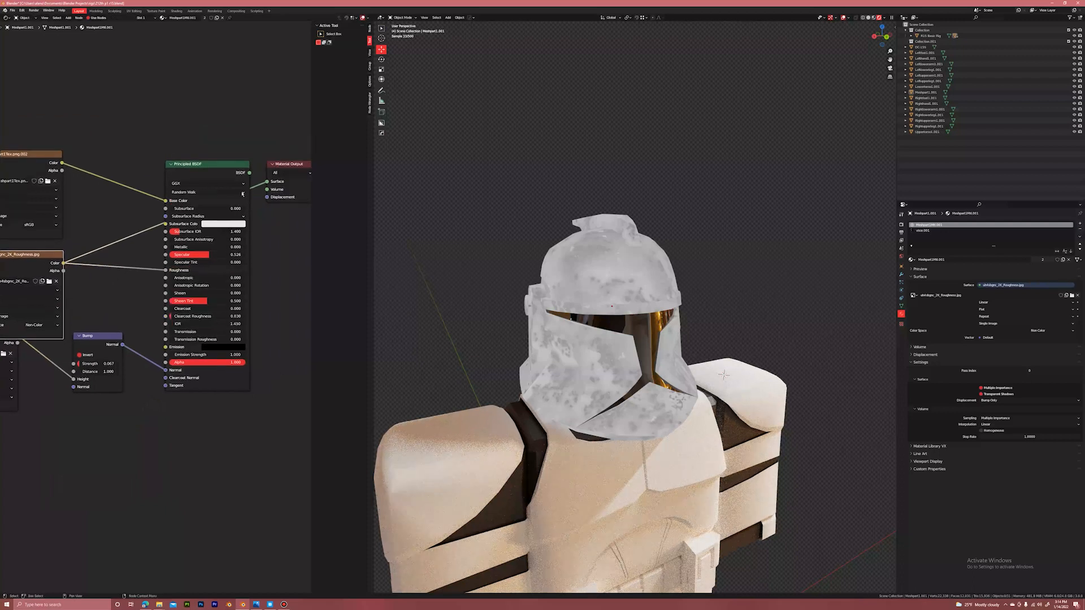
drag(250, 175, 267, 181)
middle_drag(267, 182, 293, 205)
middle_drag(641, 215, 715, 233)
scroll(696, 210, down, 3)
scroll(699, 236, up, 3)
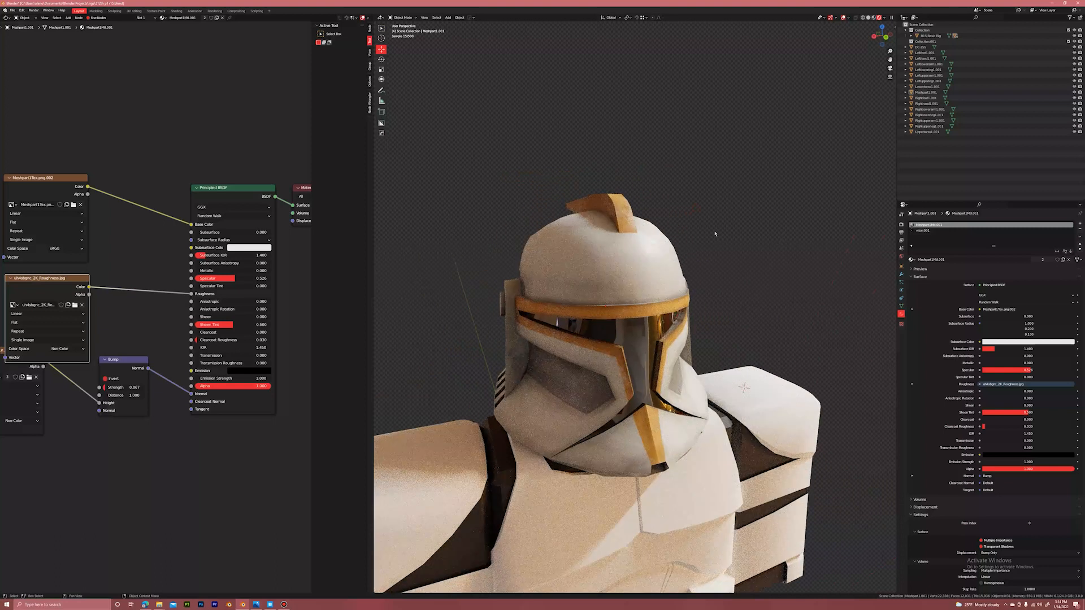
middle_drag(233, 288, 255, 274)
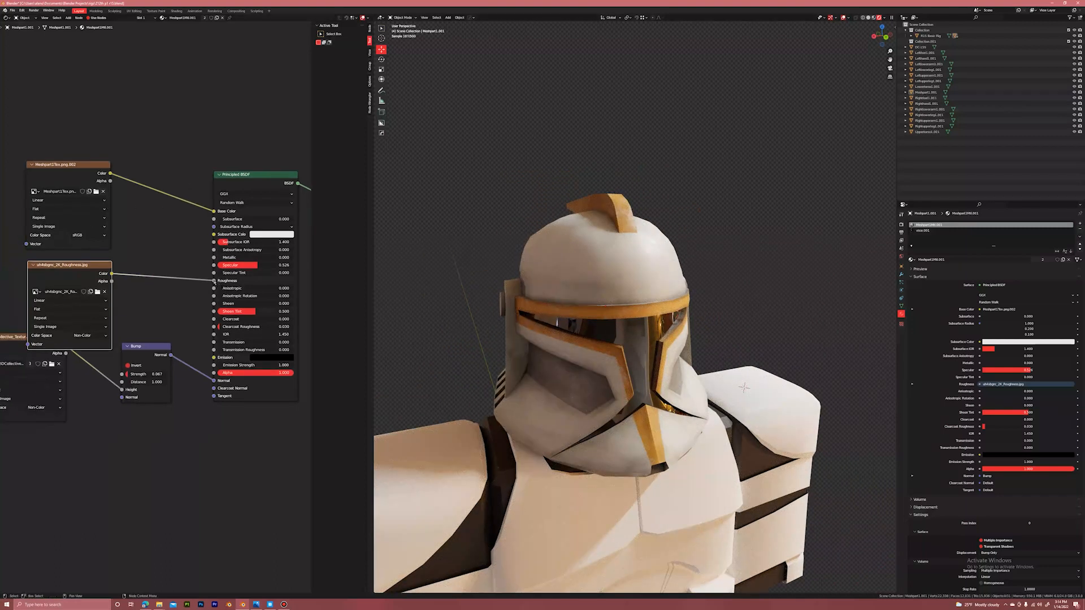
Move the helmet's base colour and frost roughness texture nodes away from the Principled BSDF to make room between them.
mouse_move(213, 281)
mouse_down()
mouse_move(122, 277)
mouse_move(214, 280)
mouse_up()
drag(77, 177, 85, 130)
drag(68, 273, 44, 248)
click(109, 210)
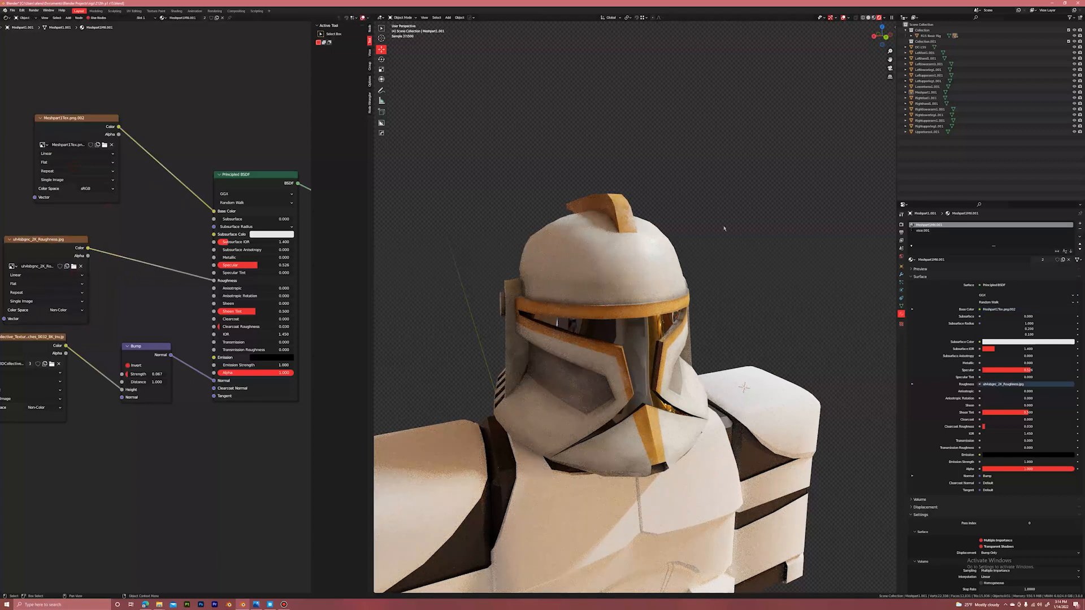
Insert an RGB Curves node between the helmet's frost texture and Roughness, and set a curve point at about X 0.64, Y 0.53.
click(616, 238)
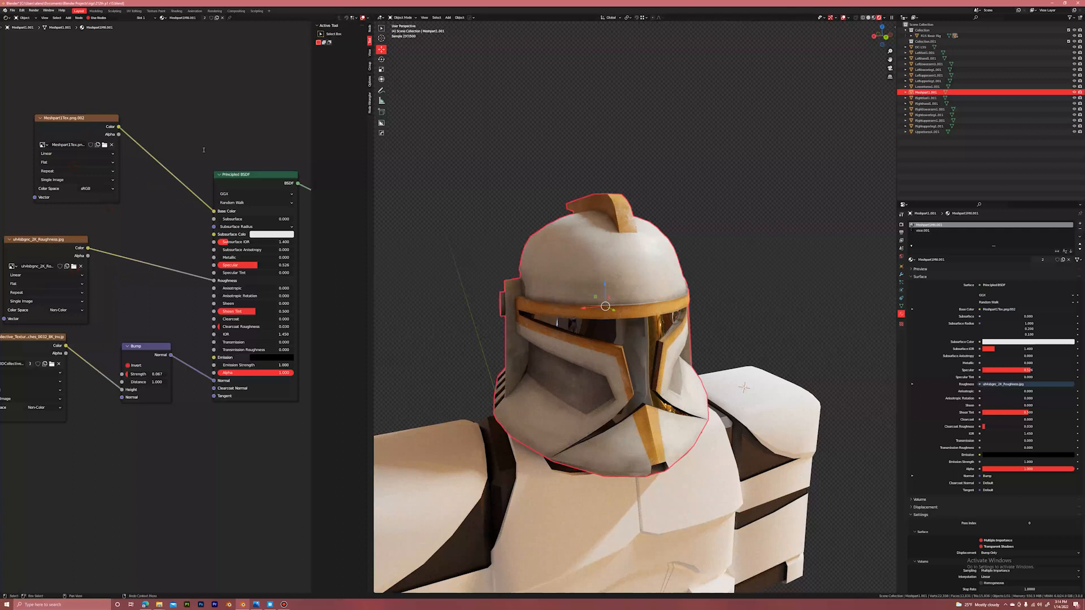
key(shift+a)
text(rgb)
click(218, 171)
click(125, 262)
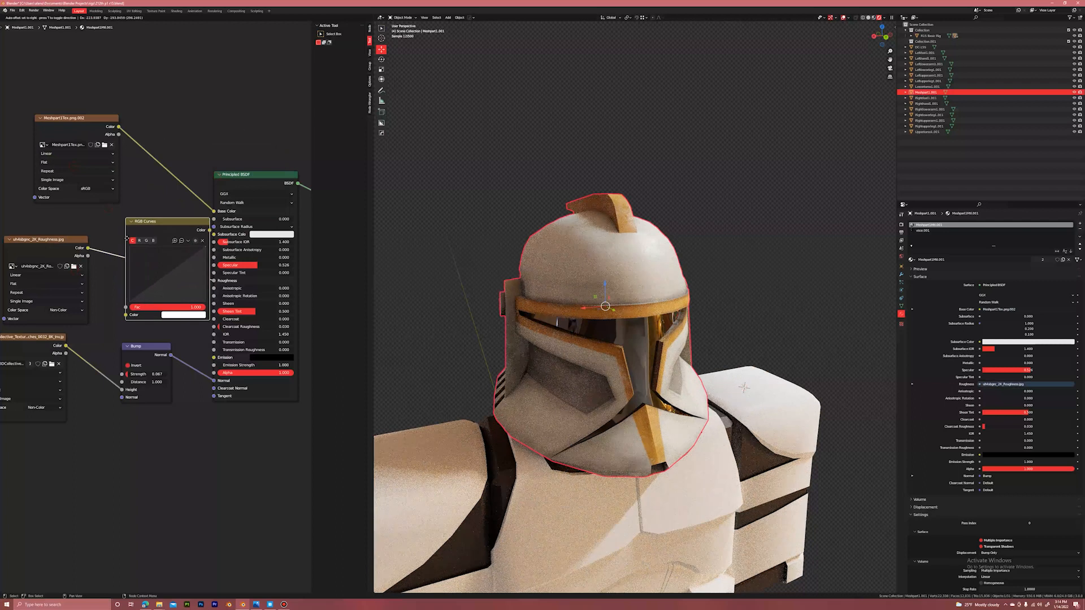
mouse_move(150, 277)
mouse_down()
mouse_move(151, 261)
mouse_move(170, 277)
mouse_up()
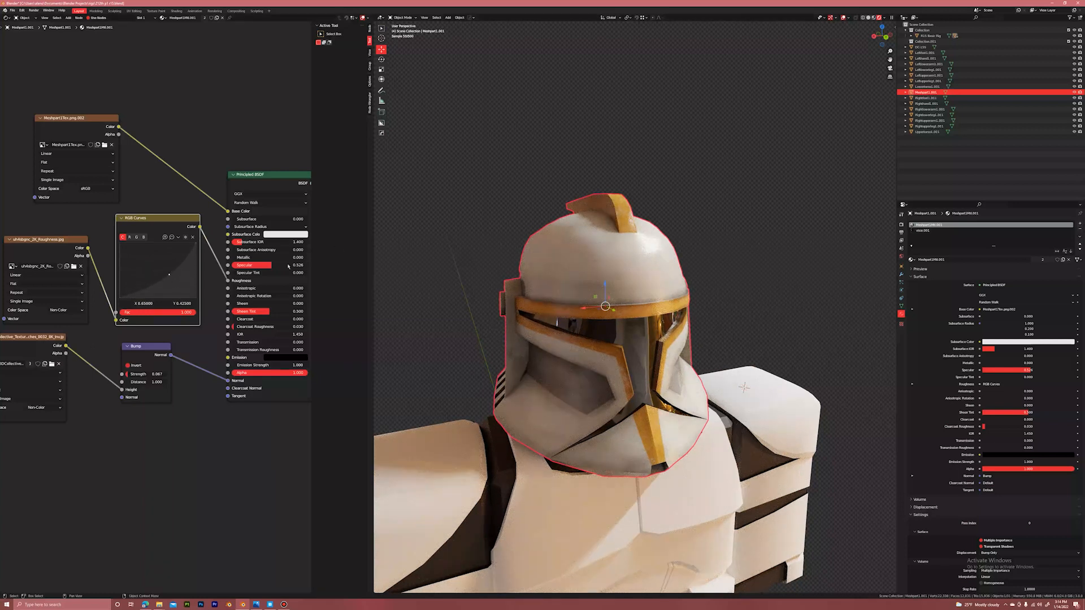
mouse_move(169, 276)
mouse_down()
mouse_move(180, 286)
mouse_move(168, 270)
mouse_up()
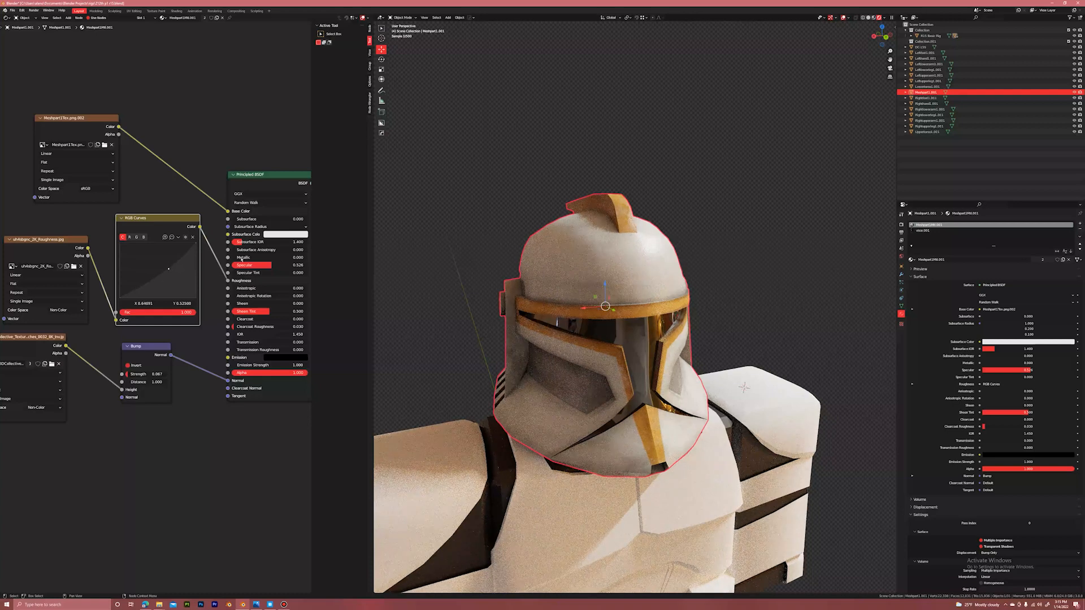
Deselect the helmet and save the project file.
middle_drag(702, 224, 635, 228)
click(708, 206)
key(ctrl+s)
middle_drag(707, 206, 623, 226)
scroll(204, 377, down, 4)
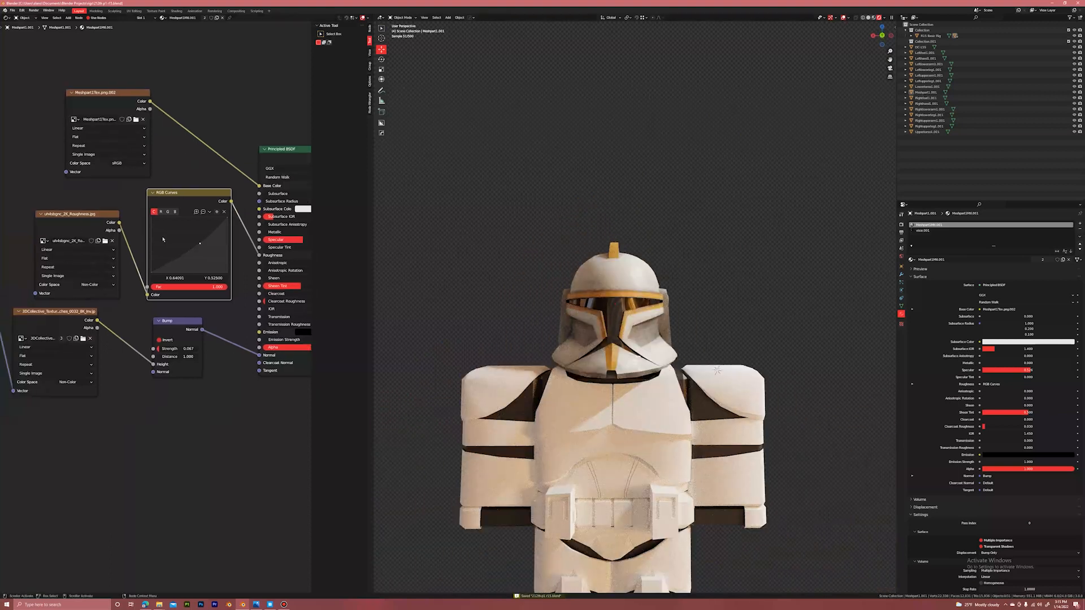
Copy the helmet's scratch bump, frost roughness and RGB Curves nodes together with their mapping nodes.
drag(3, 417, 230, 255)
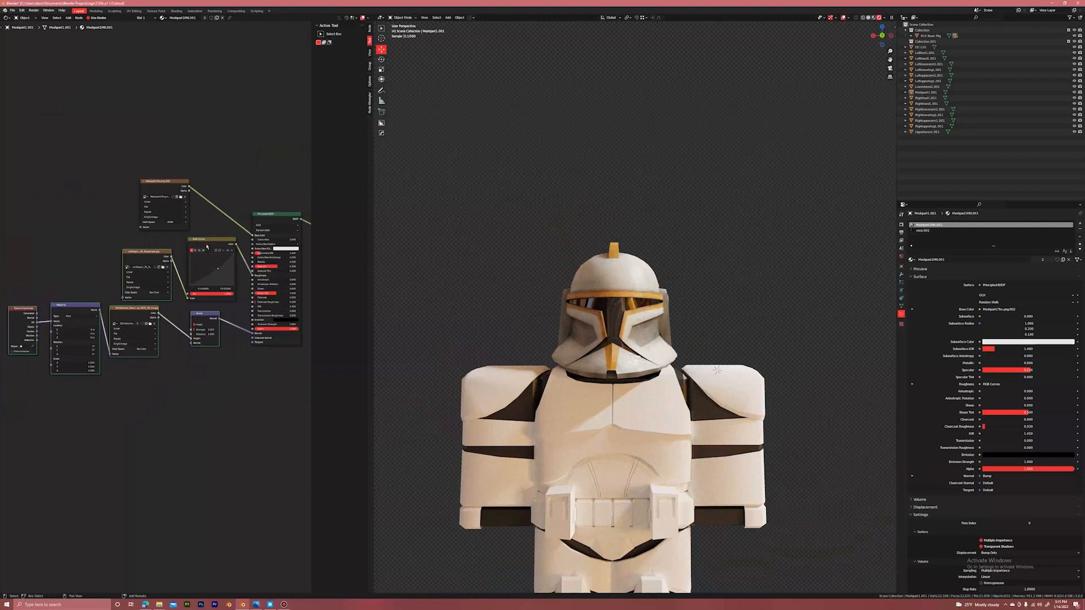
right_click(207, 246)
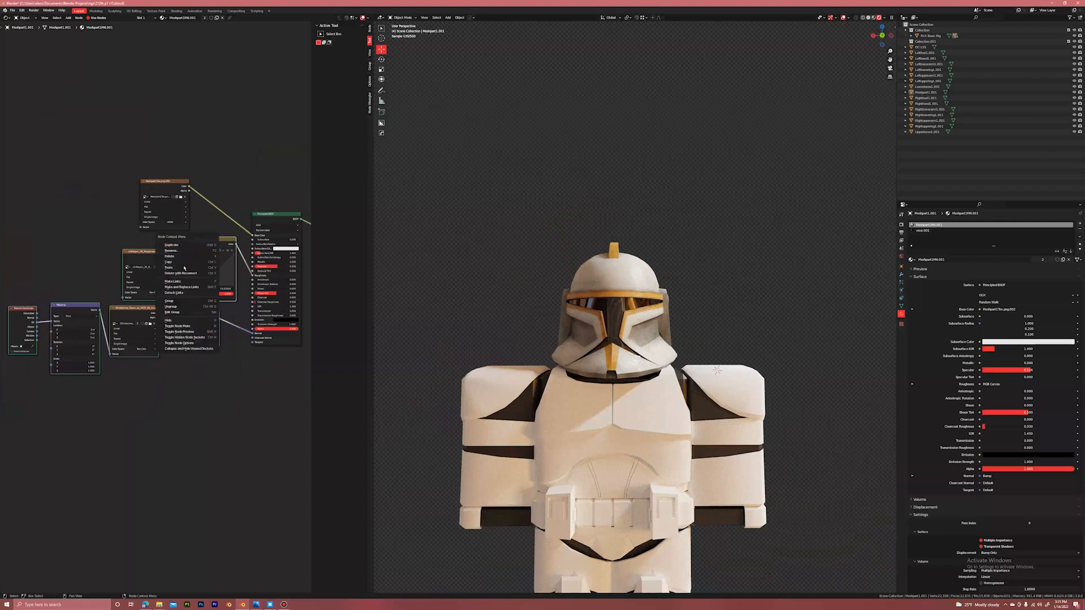
click(183, 263)
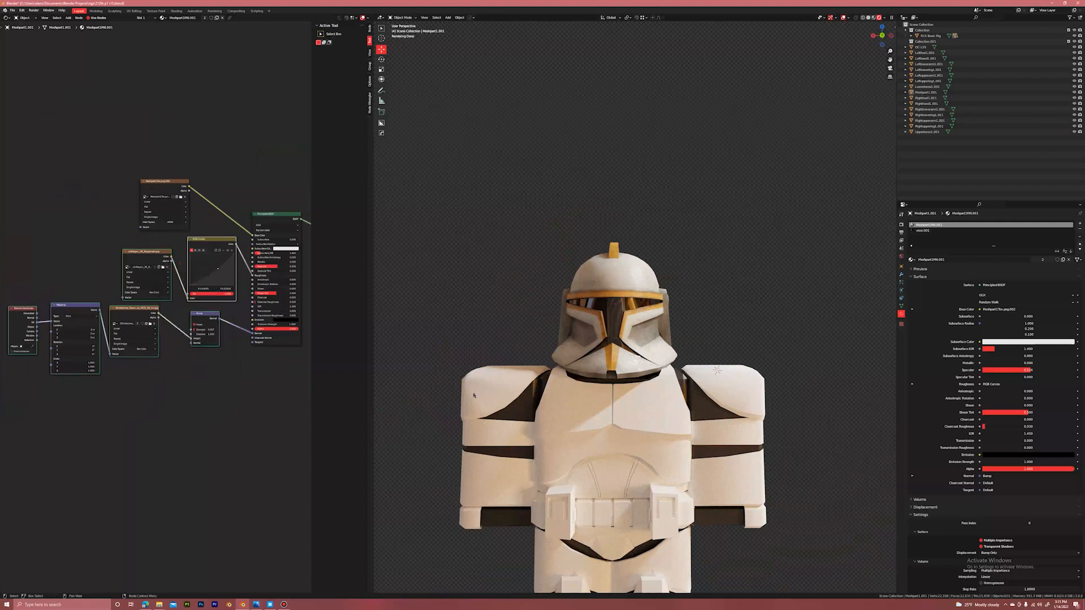
Replace the old scratch texture node in the chest armour's material with the copied bump and roughness nodes.
click(589, 417)
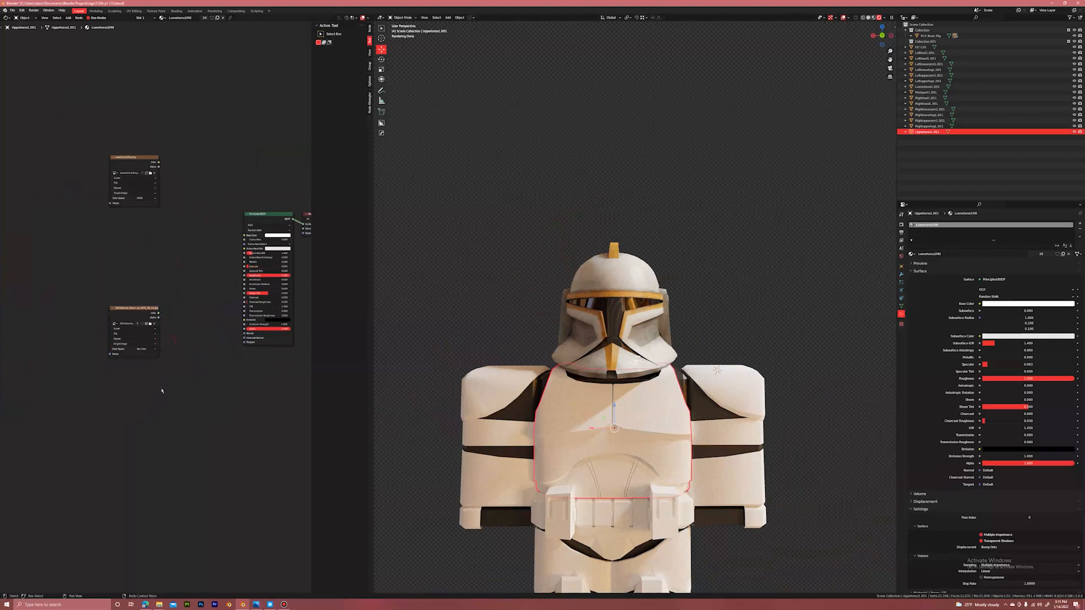
key(x)
right_click(129, 312)
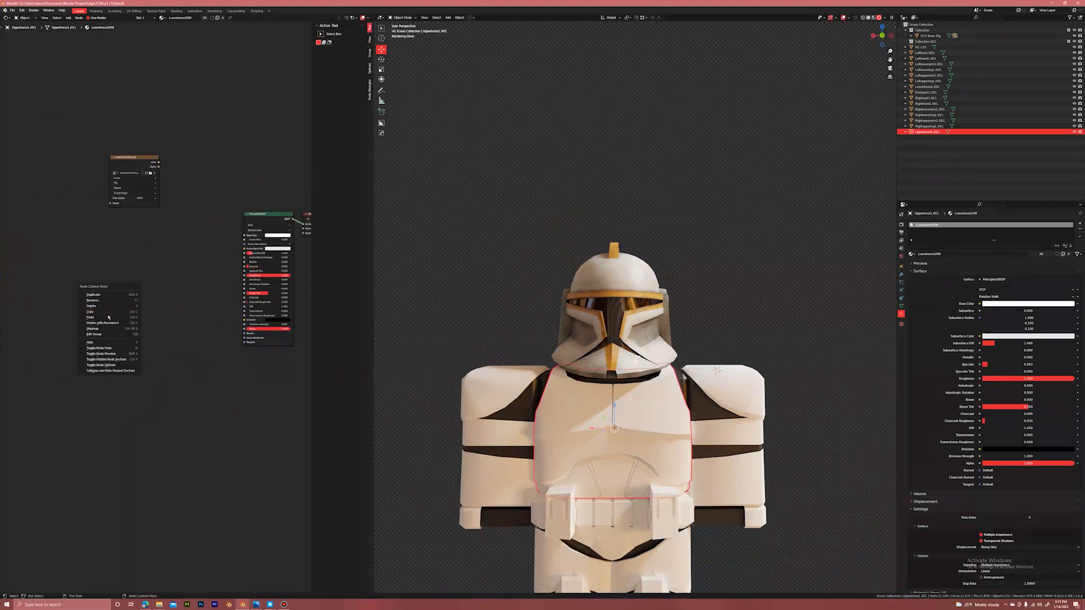
click(129, 317)
scroll(151, 218, up, 1)
click(192, 363)
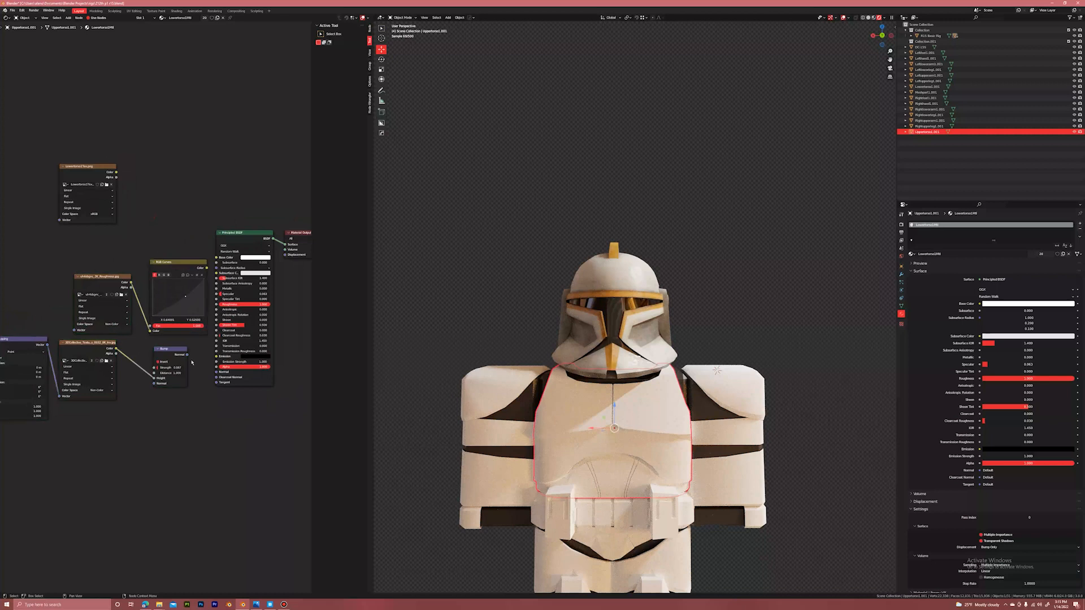
Connect the chest material's Bump to Normal, RGB Curves to Roughness, and its armour texture to Base Color.
drag(212, 354, 216, 371)
drag(207, 268, 217, 307)
drag(116, 172, 218, 258)
click(815, 226)
shift+middle_drag(724, 293, 716, 210)
scroll(716, 210, up, 1)
shift+middle_drag(725, 249, 732, 201)
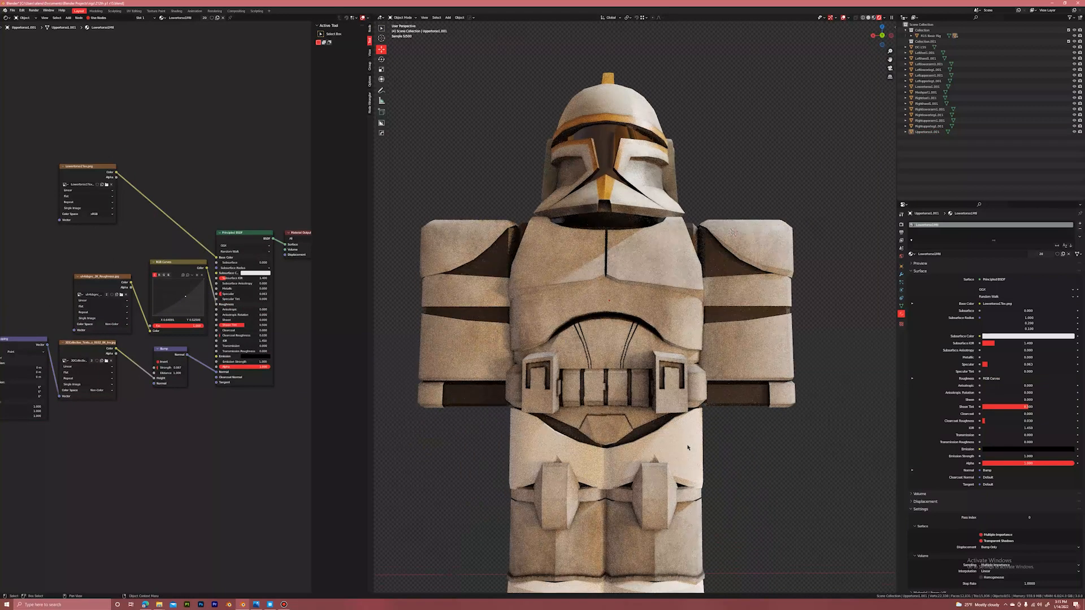
Replace the old scratch, RGB Curves and Bump nodes in the upper leg's material with the copied bump and roughness nodes.
click(688, 448)
middle_drag(192, 326, 233, 307)
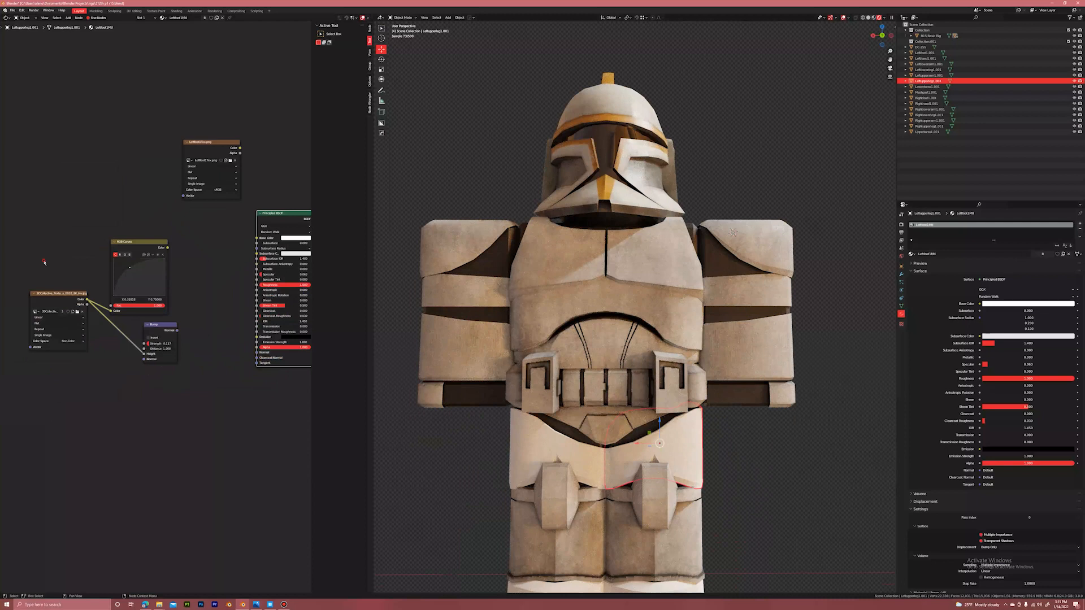
drag(31, 245, 170, 391)
key(x)
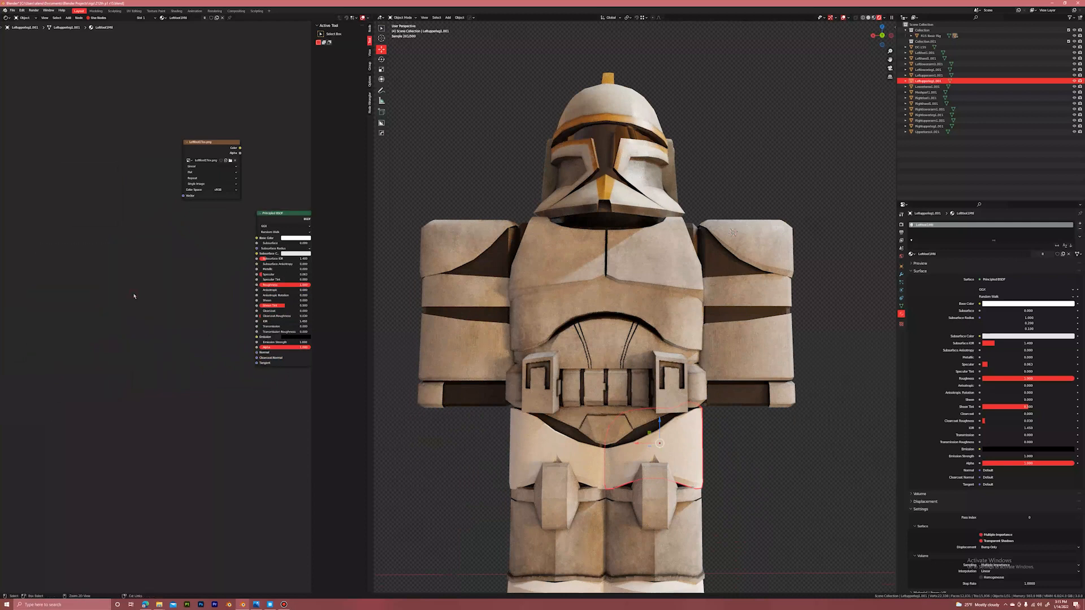
key(ctrl+z)
click(95, 238)
middle_drag(44, 239, 106, 230)
middle_drag(217, 268, 87, 274)
click(87, 325)
click(117, 225)
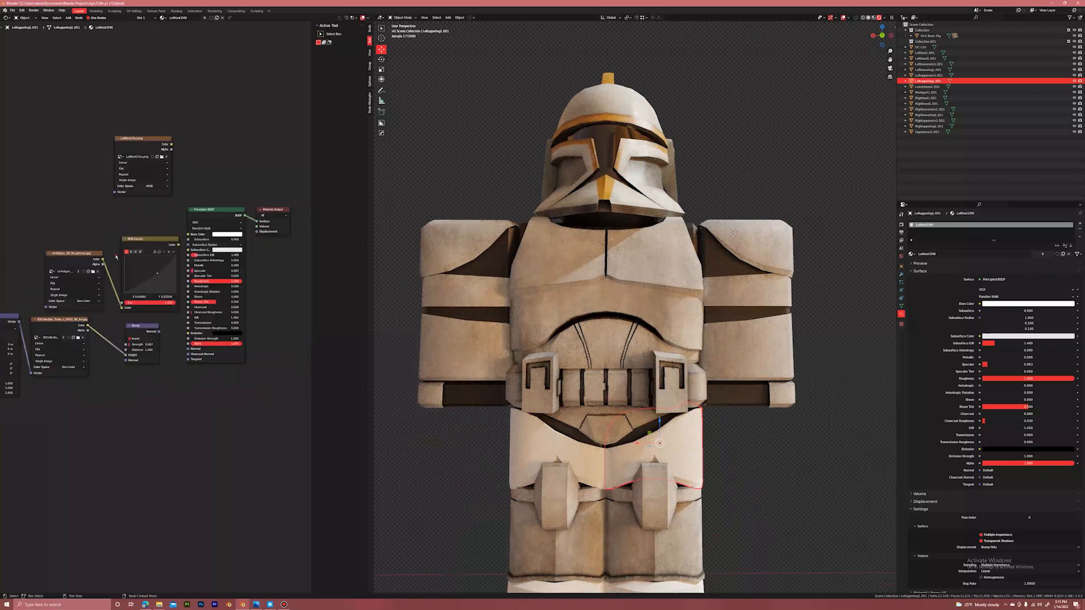
Connect the upper leg material's RGB Curves to Base Color and its Bump to Normal.
scroll(157, 303, up, 3)
middle_drag(157, 302, 88, 330)
drag(115, 256, 128, 243)
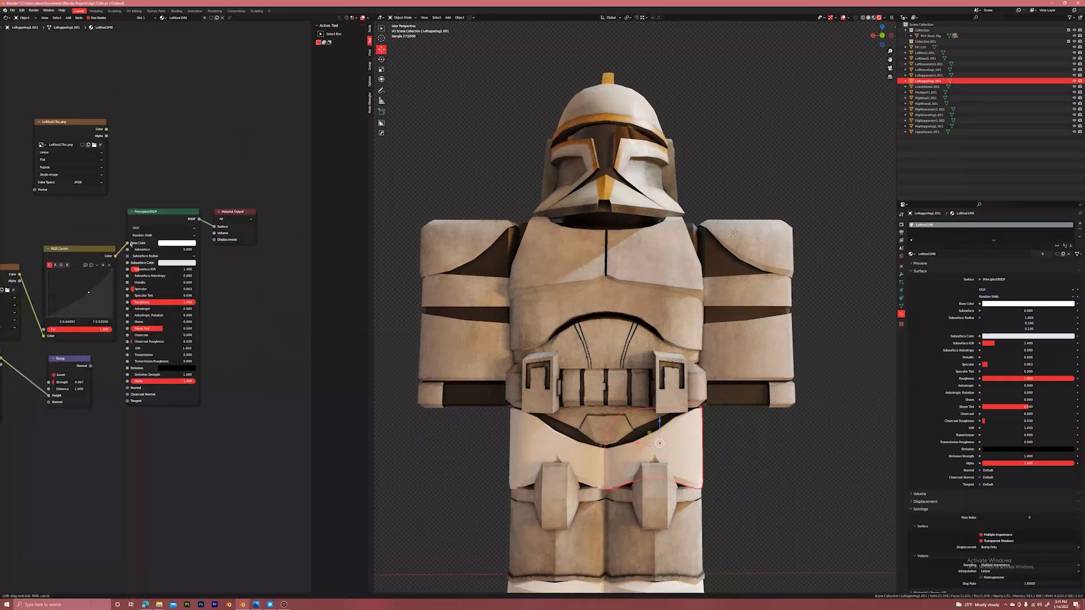
drag(91, 366, 130, 394)
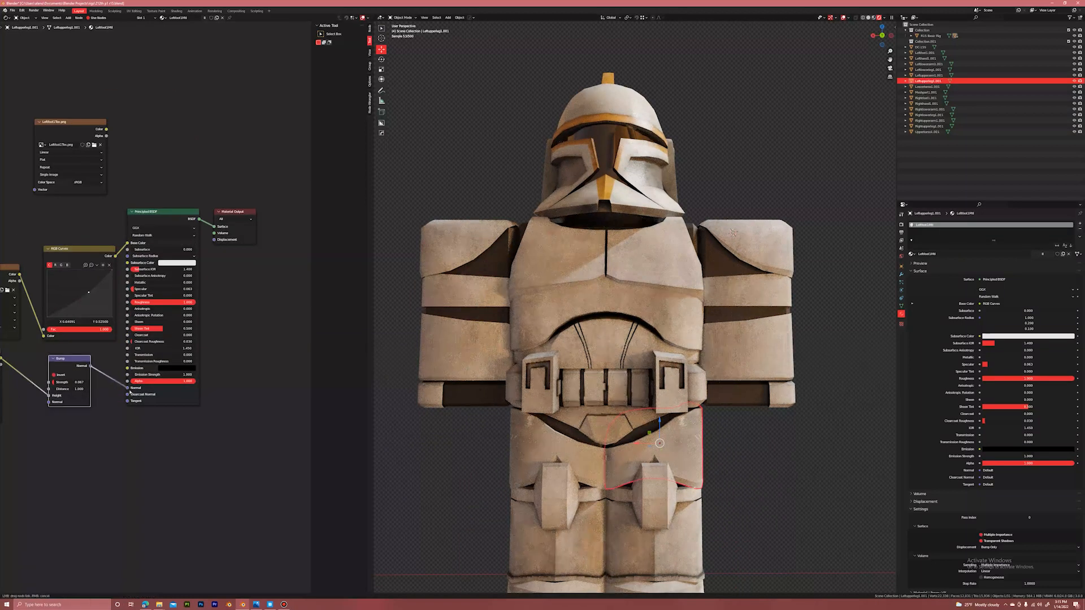
Deselect the upper leg and examine the armour's surface detail from several angles and distances.
click(769, 171)
mouse_move(770, 171)
middle_down()
mouse_move(831, 187)
mouse_move(793, 228)
mouse_move(748, 187)
mouse_move(728, 200)
mouse_move(737, 234)
middle_up()
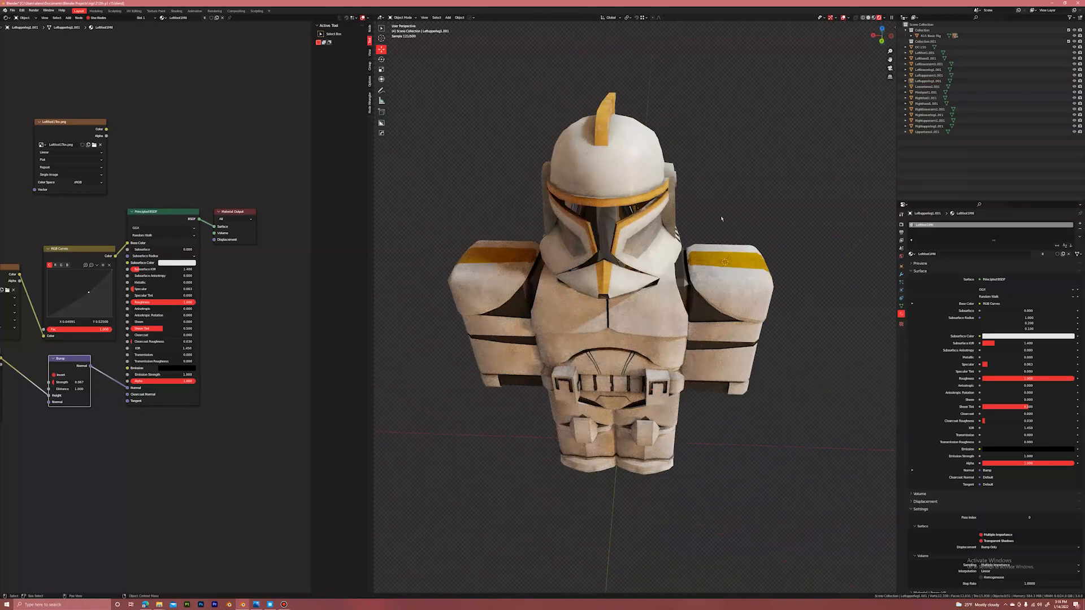
scroll(721, 219, up, 4)
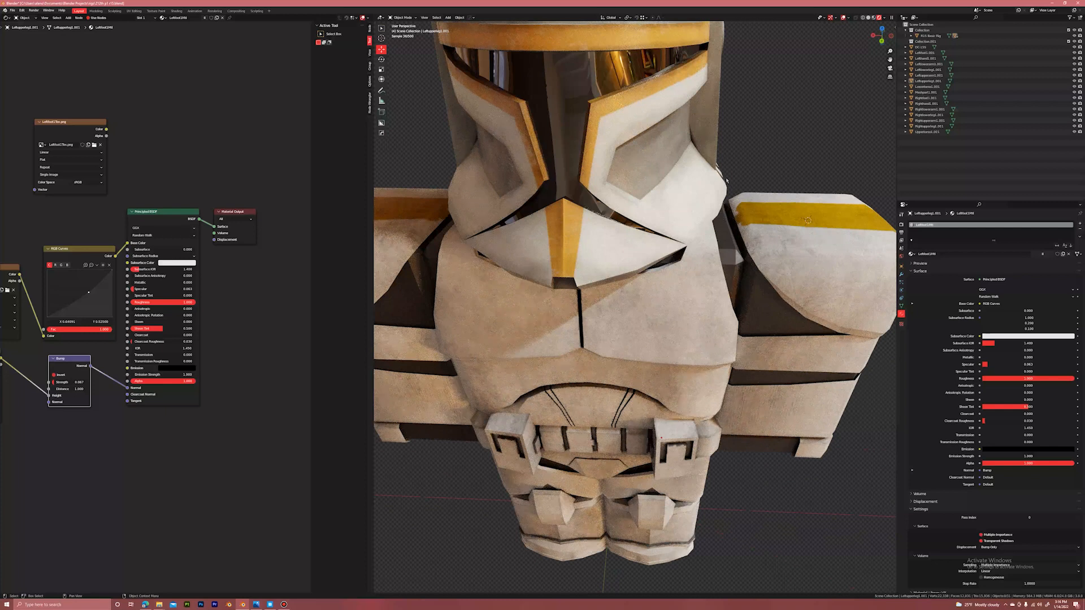
scroll(727, 180, down, 5)
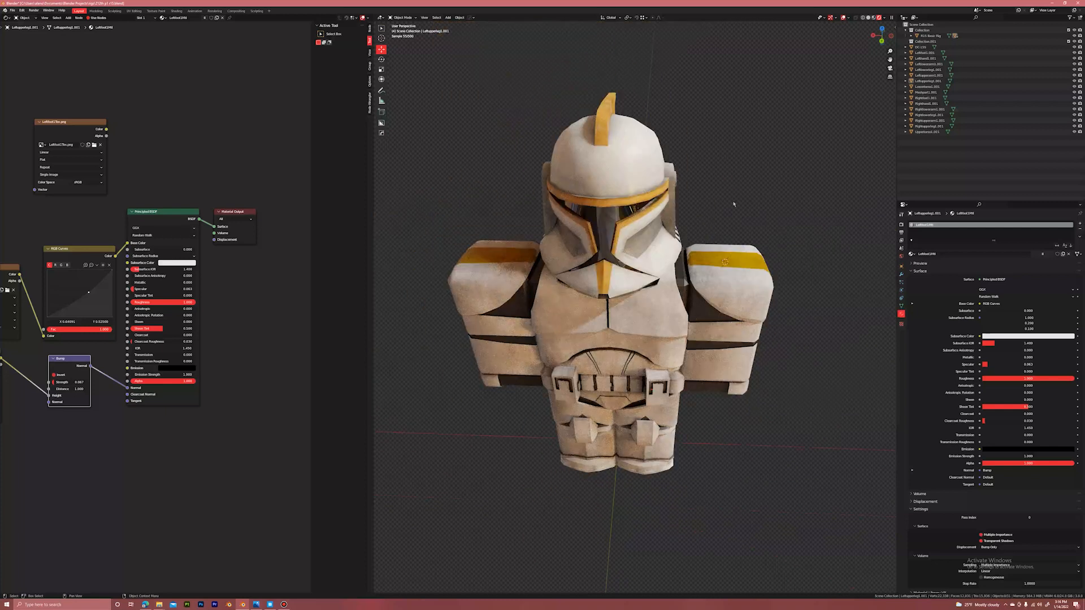
middle_drag(737, 191, 698, 238)
scroll(738, 177, down, 3)
scroll(728, 193, up, 3)
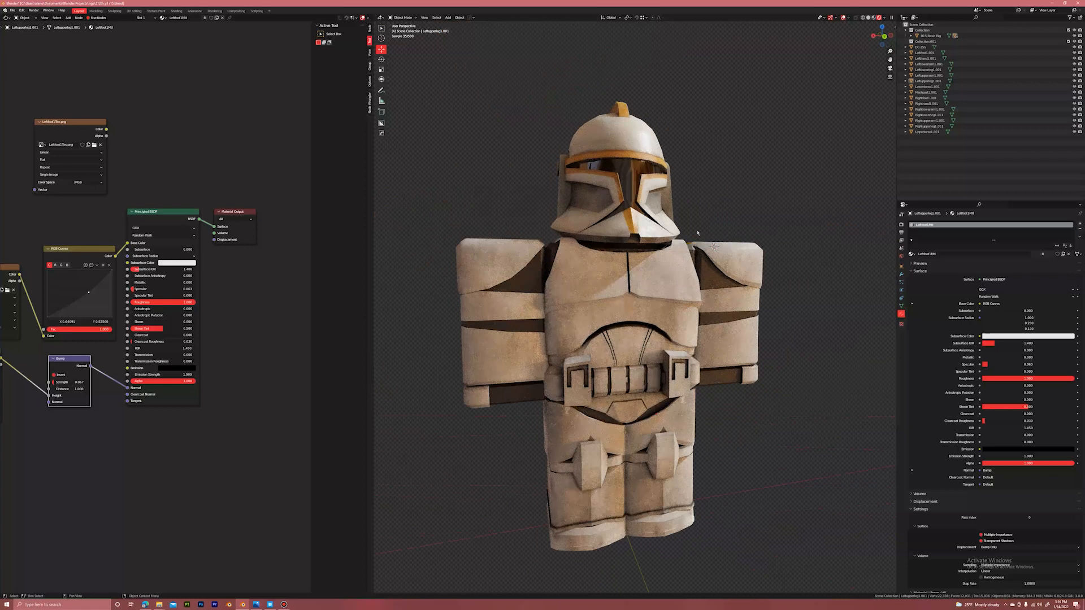
Select the dark undersuit beneath the arm armour and preview its image texture by connecting Color to the Material Output's Surface.
click(719, 282)
key(KP_Decimal)
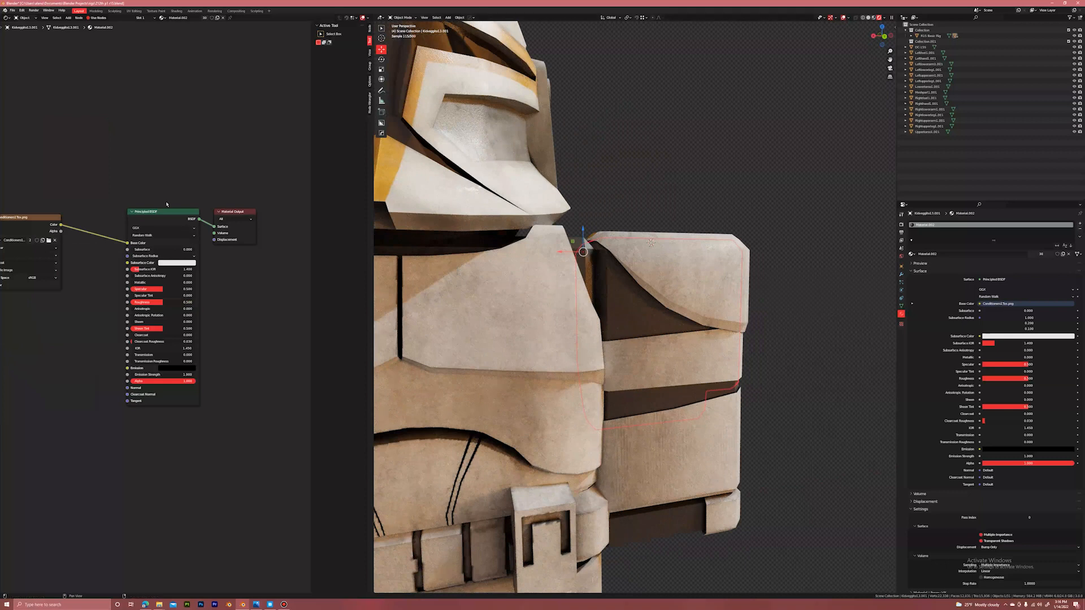
middle_drag(166, 187, 266, 165)
scroll(165, 186, up, 3)
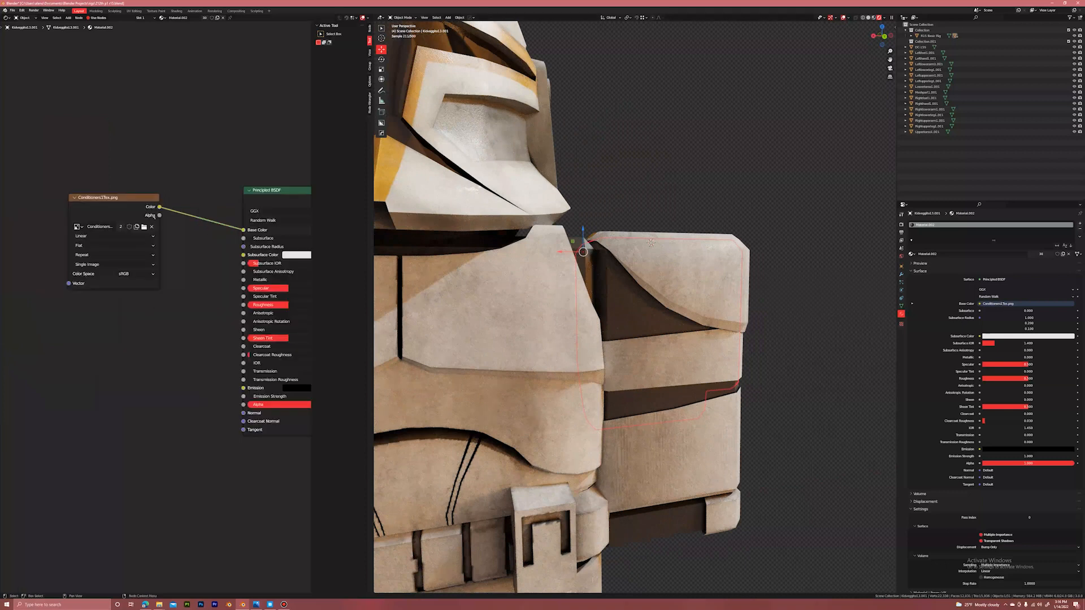
scroll(91, 245, down, 3)
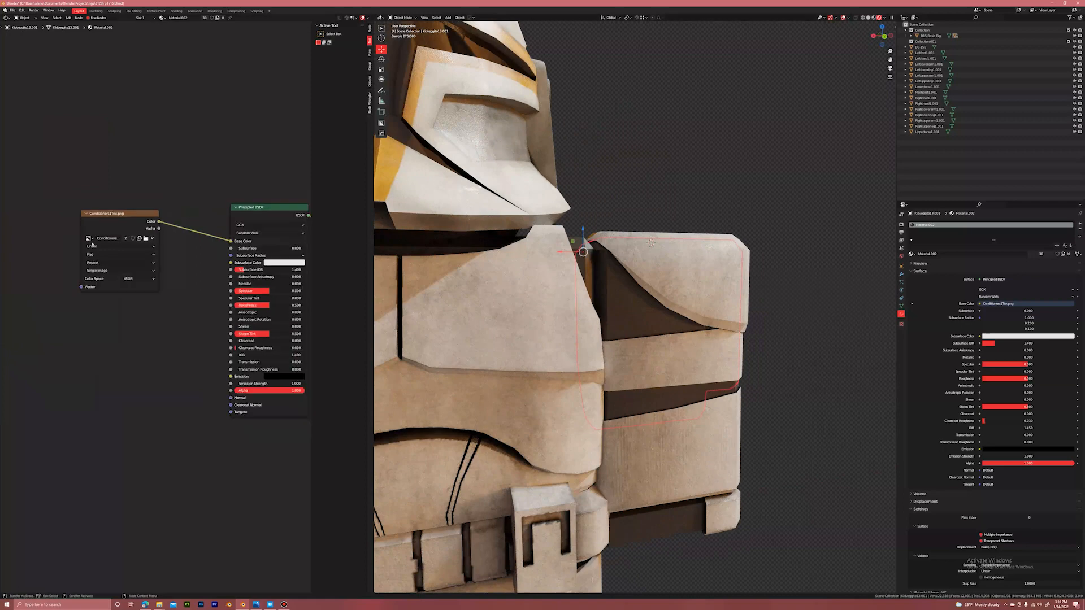
middle_drag(158, 228, 95, 240)
drag(95, 240, 250, 242)
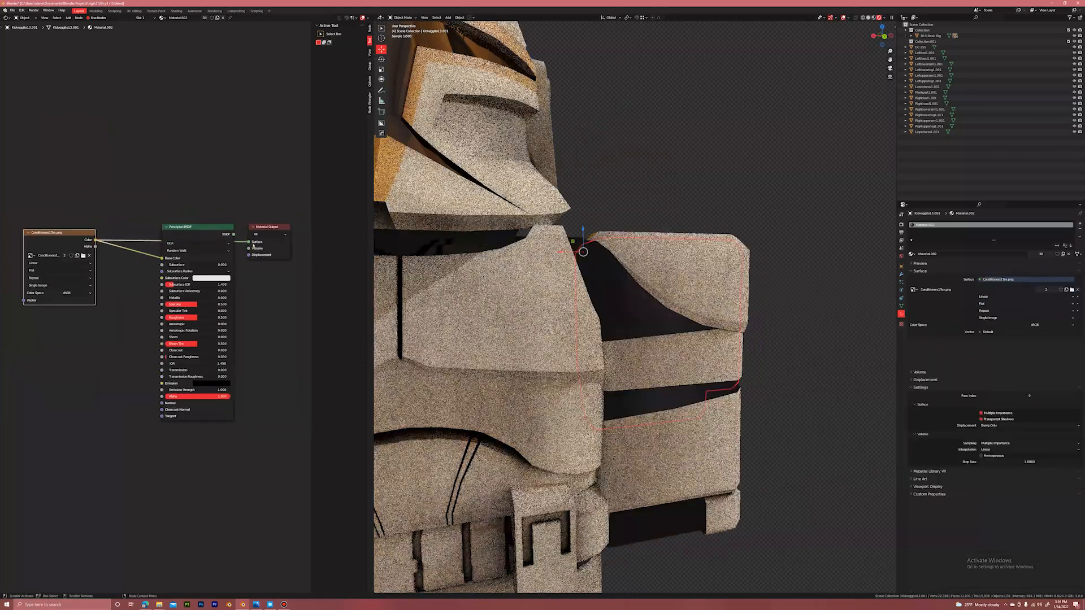
Inspect the undersuit's texture in the gaps of the arm armour, up close and across the whole figure.
scroll(707, 300, up, 3)
scroll(707, 300, up, 2)
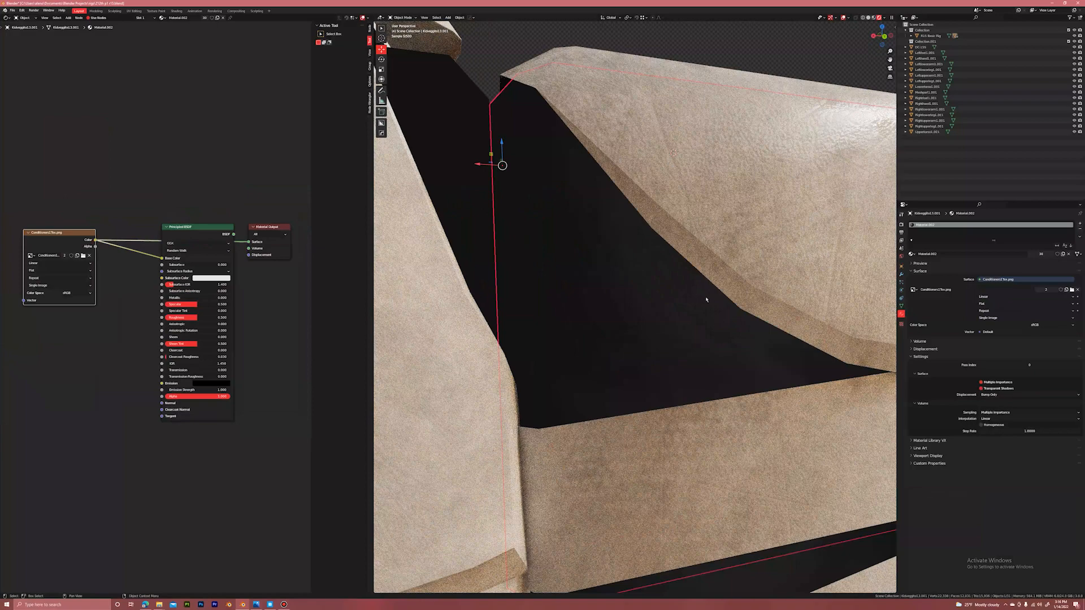
scroll(705, 299, down, 6)
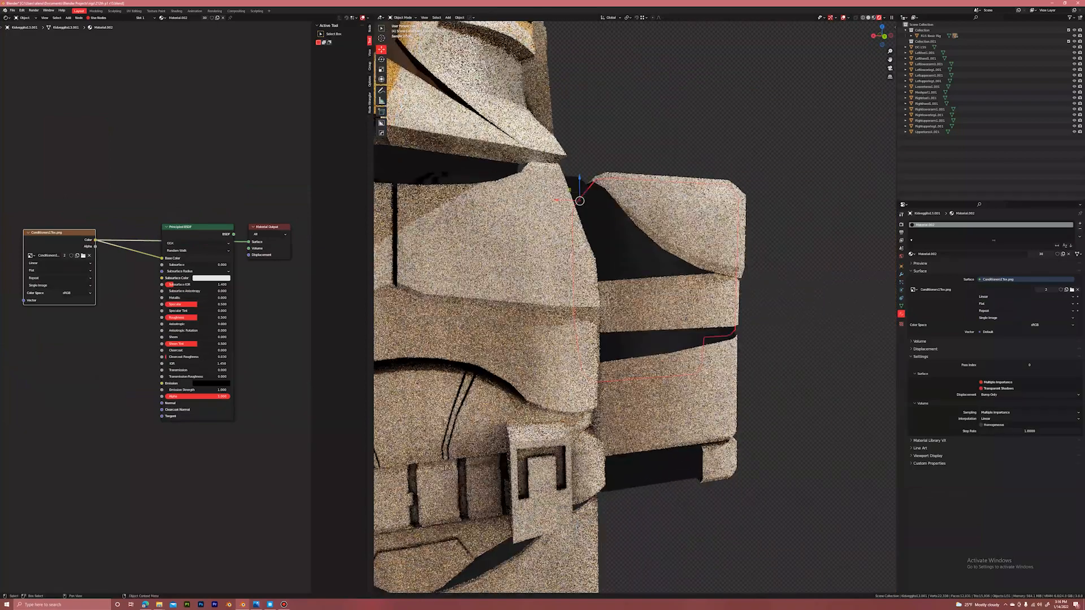
shift+middle_drag(655, 297, 652, 319)
click(651, 319)
scroll(651, 319, up, 5)
scroll(652, 320, down, 4)
key(alt+h)
click(770, 227)
click(762, 294)
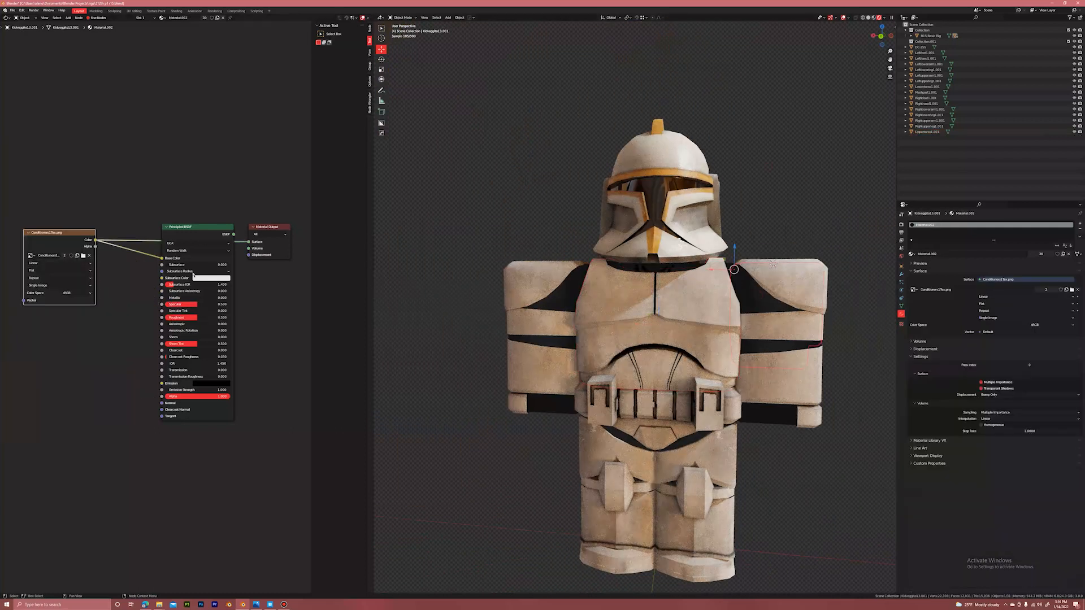
Browse the metal material search results on ambientCG, then return to Blender.
click(149, 606)
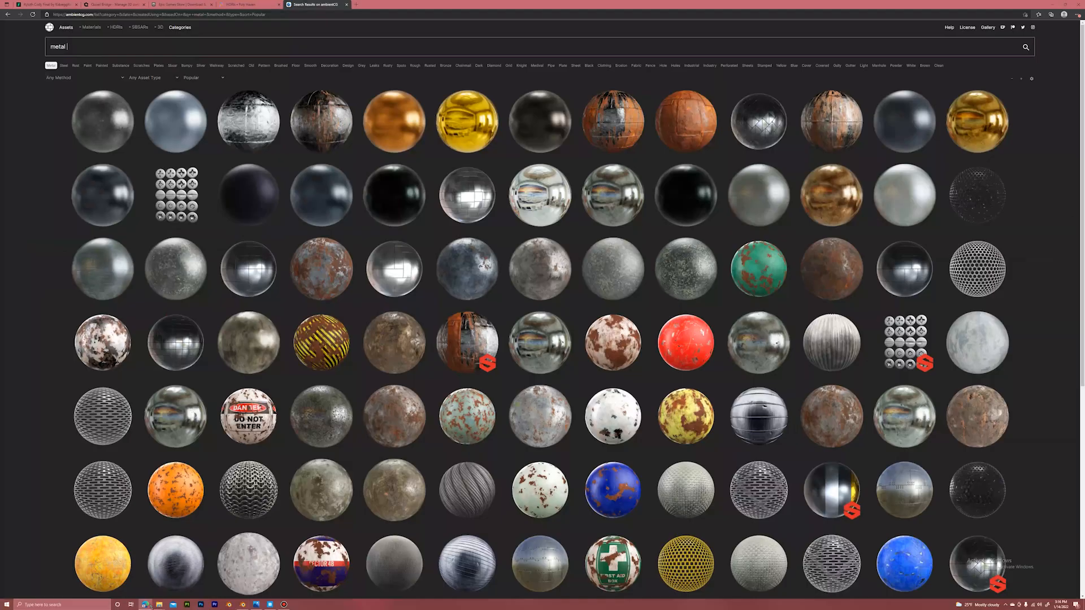
scroll(322, 418, down, 8)
scroll(322, 419, up, 8)
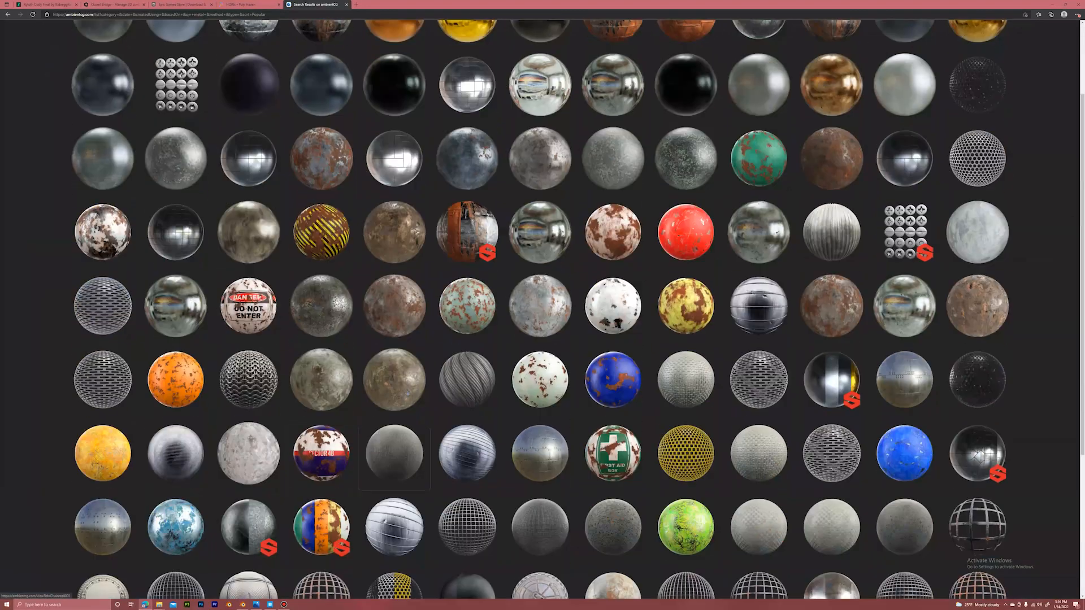
scroll(885, 432, down, 2)
scroll(885, 432, up, 2)
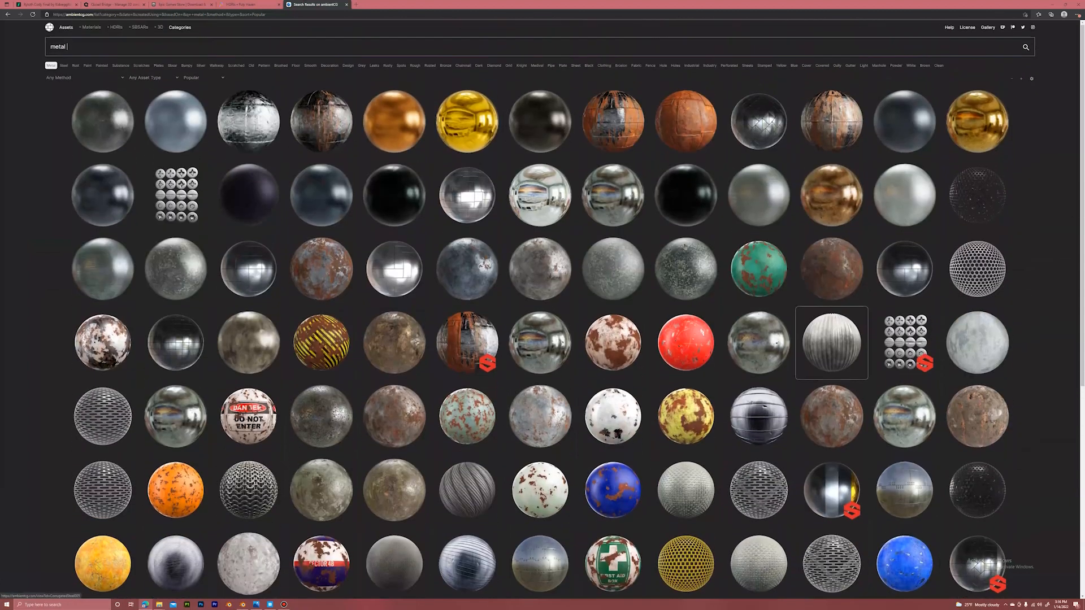
click(1052, 4)
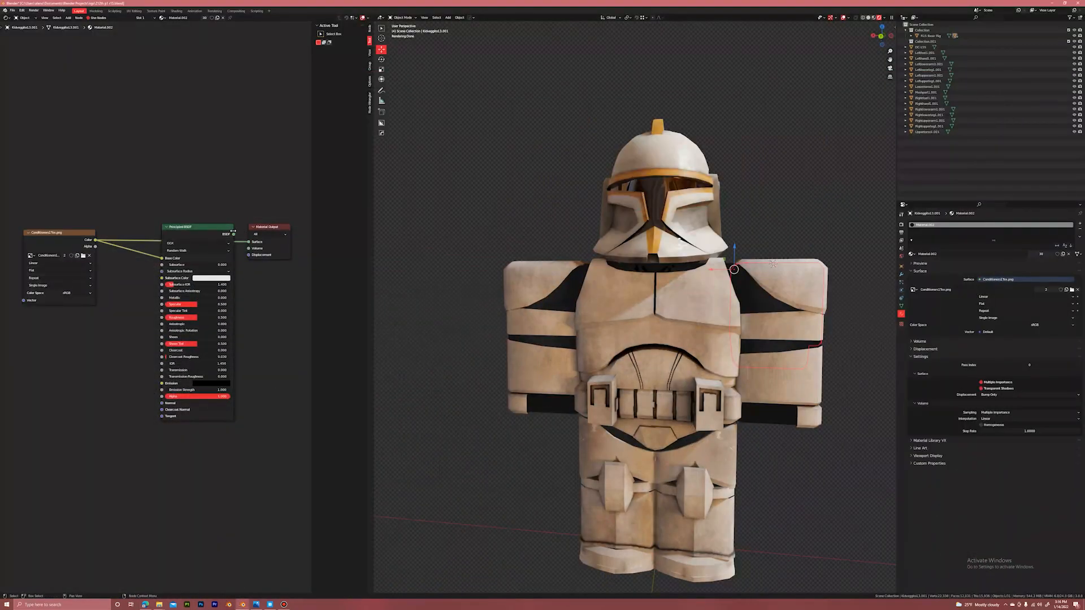
Reconnect the undersuit's Principled BSDF to the Material Output's Surface and add a Noise Texture node.
drag(253, 246, 249, 242)
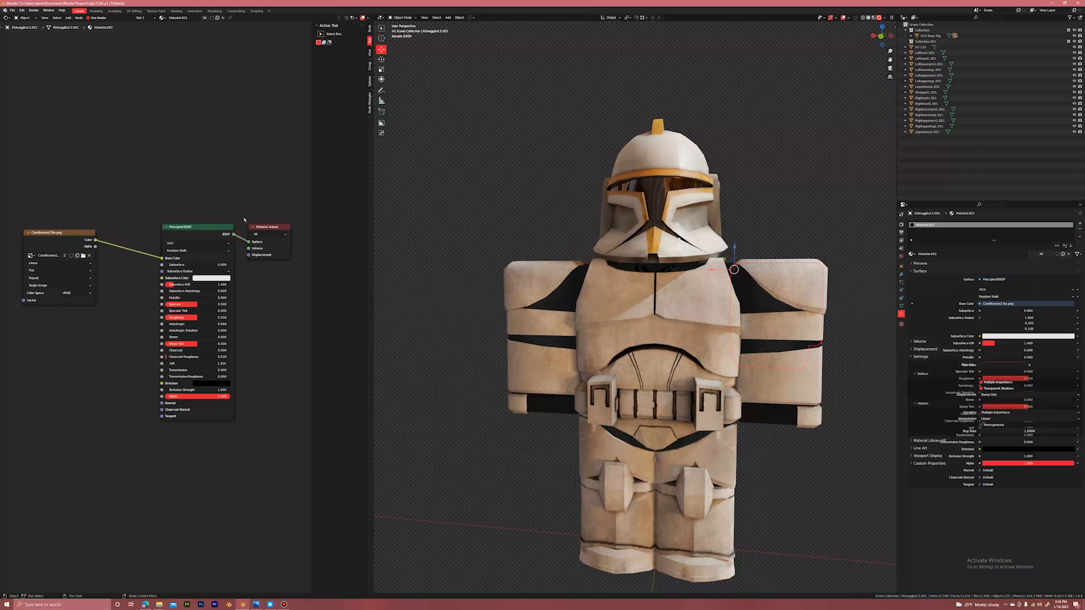
key(shift+a)
click(121, 377)
text(noi)
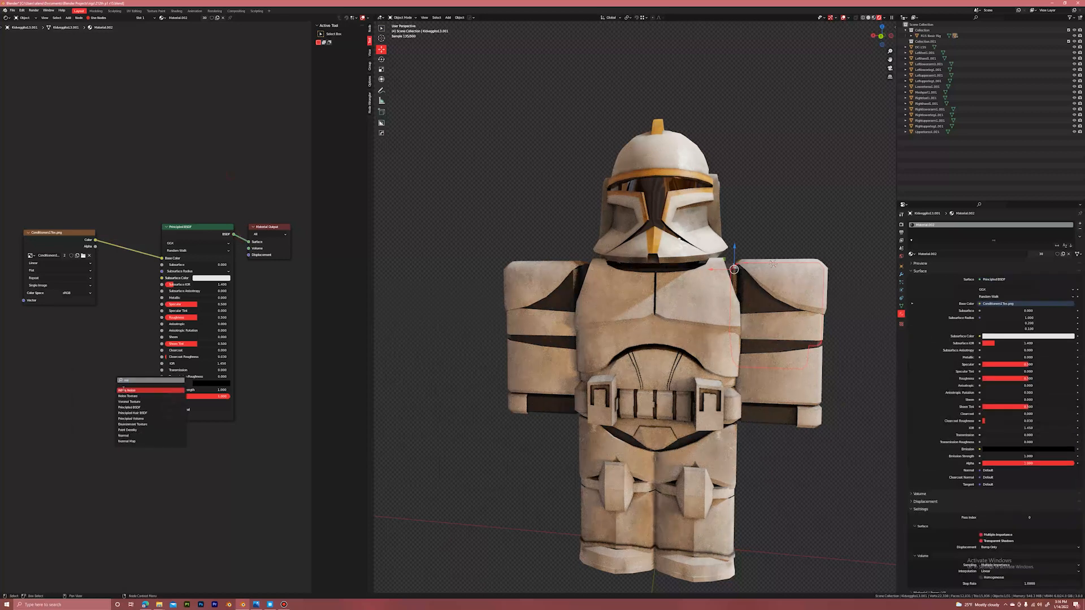
click(120, 396)
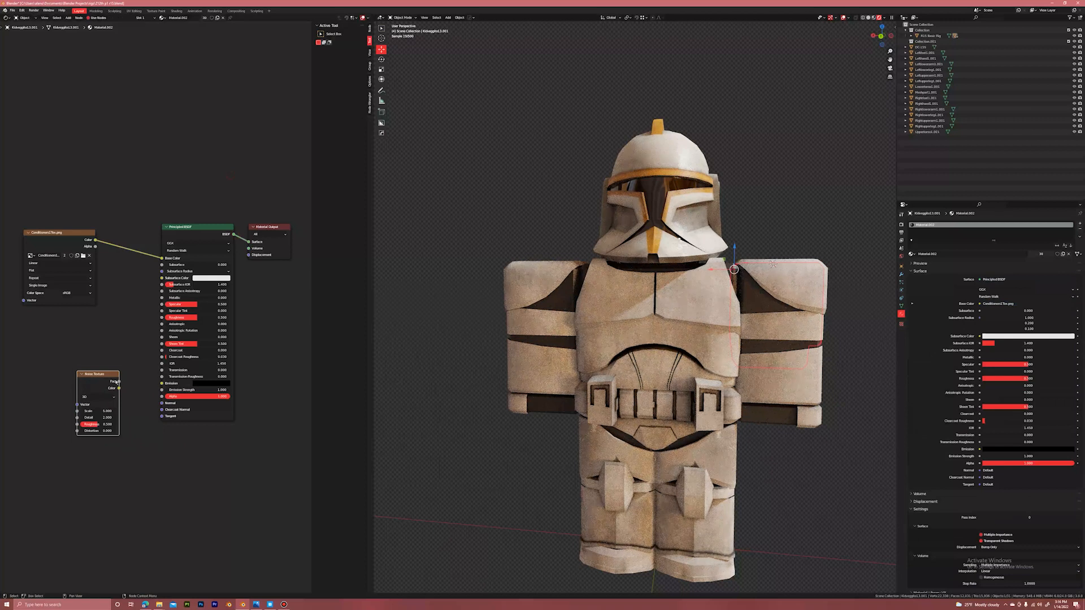
Preview the Noise Texture on the surface and set its scale to 13.6, detail 9.8, roughness 0.217 and distortion 0.3.
drag(251, 242, 251, 243)
middle_drag(146, 415, 252, 298)
scroll(187, 381, up, 2)
scroll(251, 299, up, 7)
drag(235, 301, 269, 301)
drag(235, 314, 223, 341)
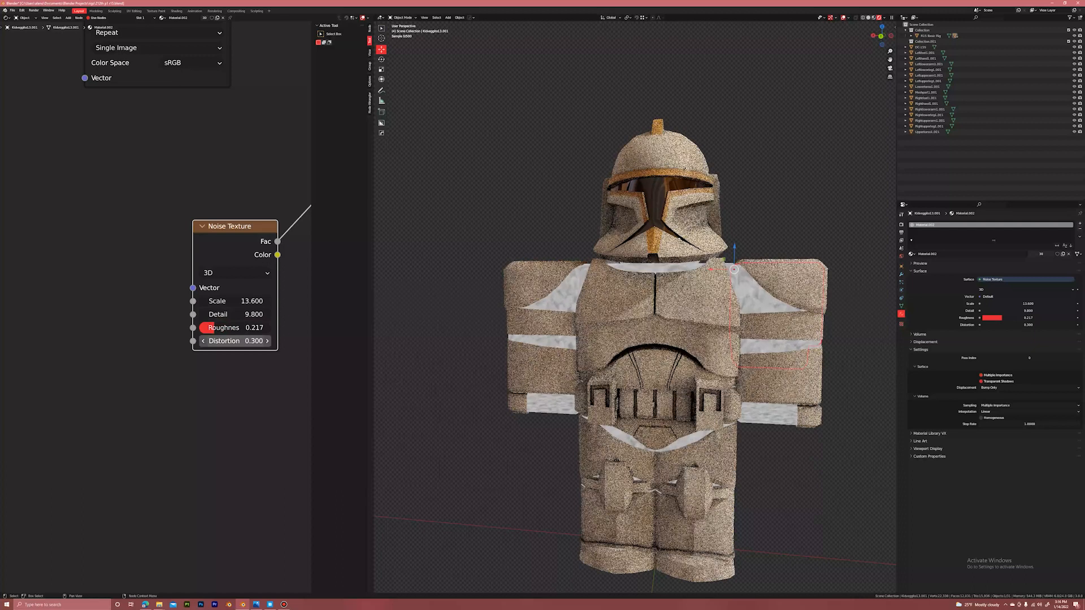
Add Mapping and Texture Coordinate nodes to the Noise Texture and set the mapping scale to X 4.1 and Y -1.1.
key(ctrl+t)
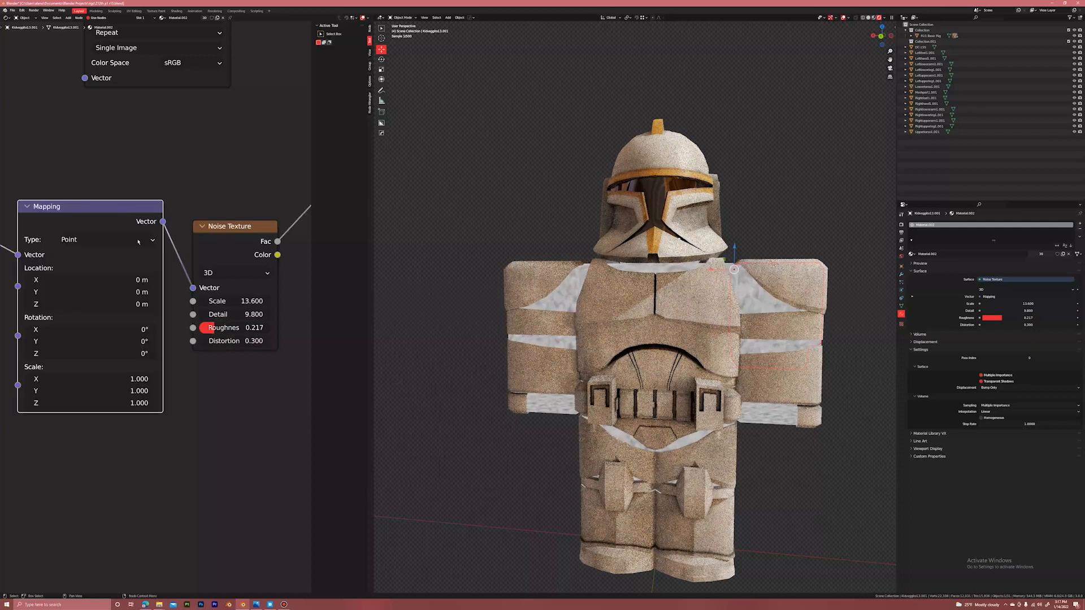
ctrl+scroll(115, 320, left, 2)
mouse_move(135, 379)
mouse_down()
mouse_move(189, 379)
mouse_move(186, 391)
mouse_move(113, 385)
mouse_up()
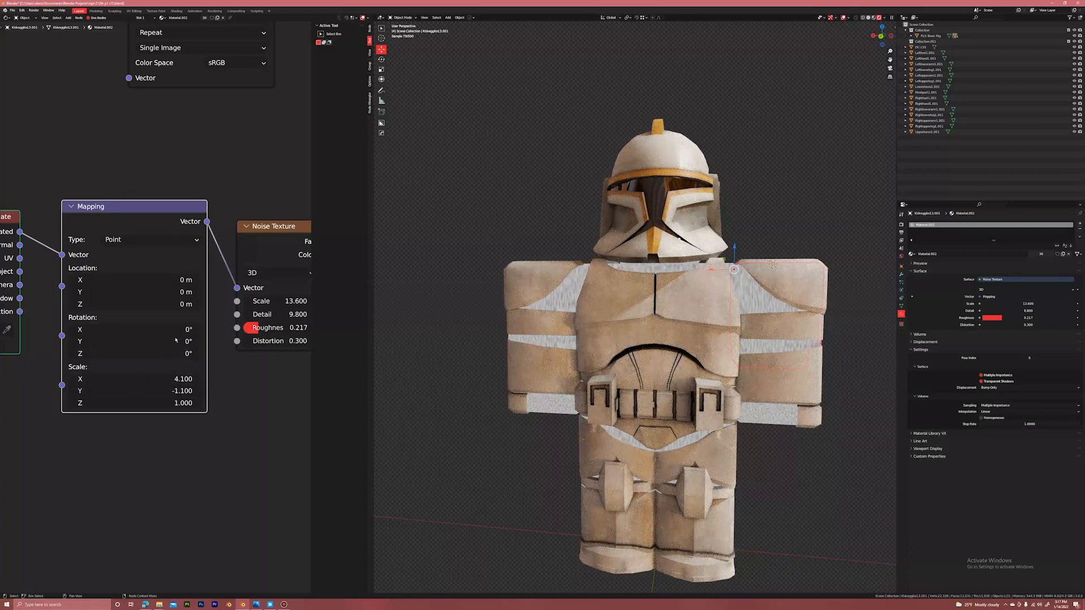
Set the Noise Texture's roughness to 0.75 and distortion to 1.4, then deselect the undersuit.
middle_drag(113, 385, 34, 392)
drag(187, 334, 216, 347)
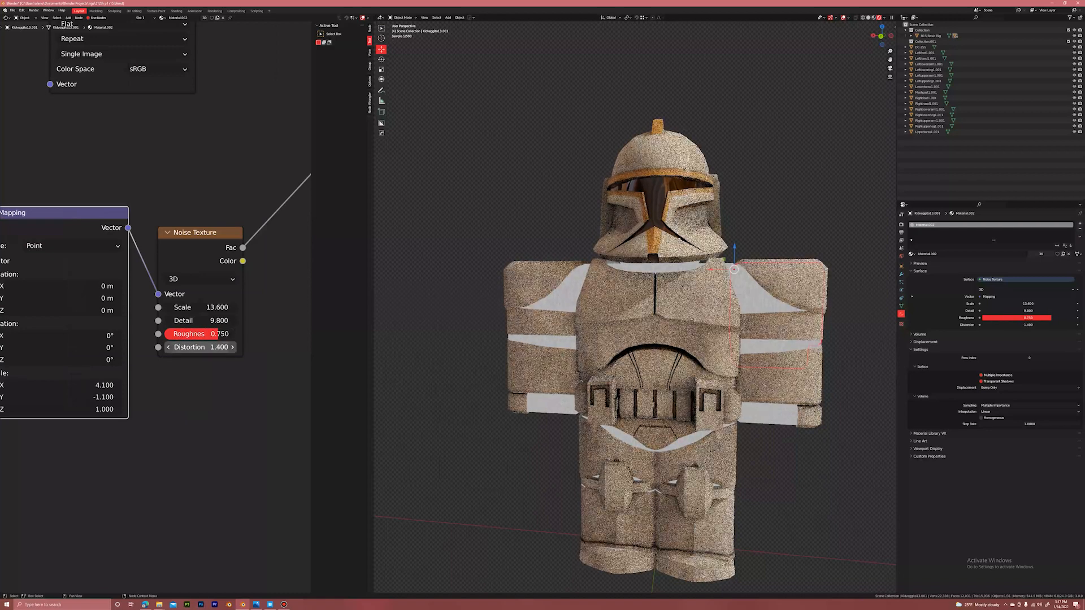
click(773, 217)
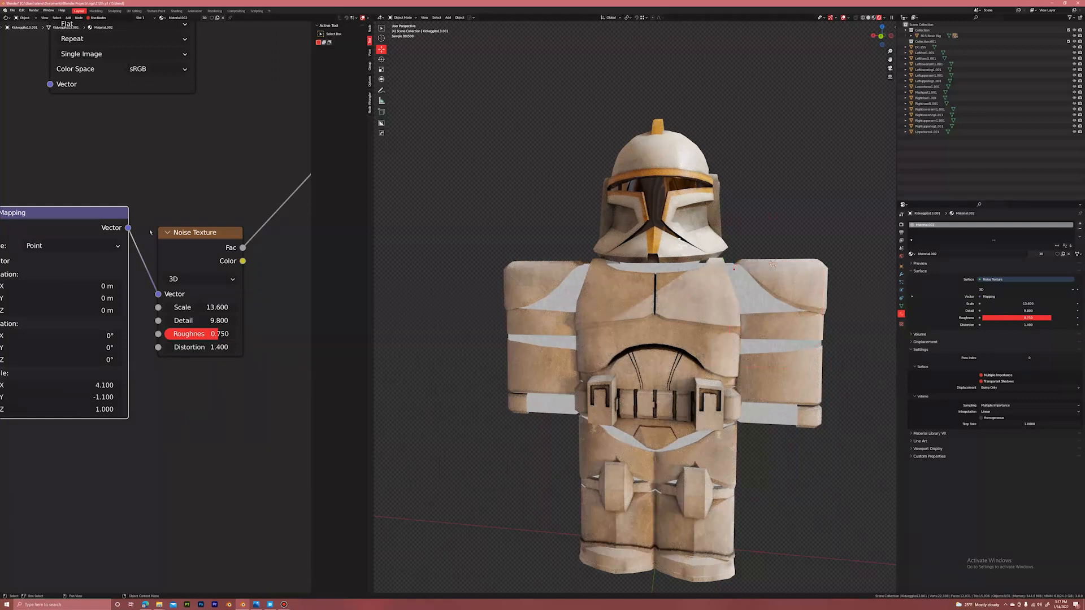
Add a Bump node and connect its Normal output to the Principled BSDF's Normal input.
middle_drag(274, 346, 215, 384)
scroll(215, 384, down, 1)
key(shift+a)
click(216, 384)
text(bump)
key(Return)
click(217, 385)
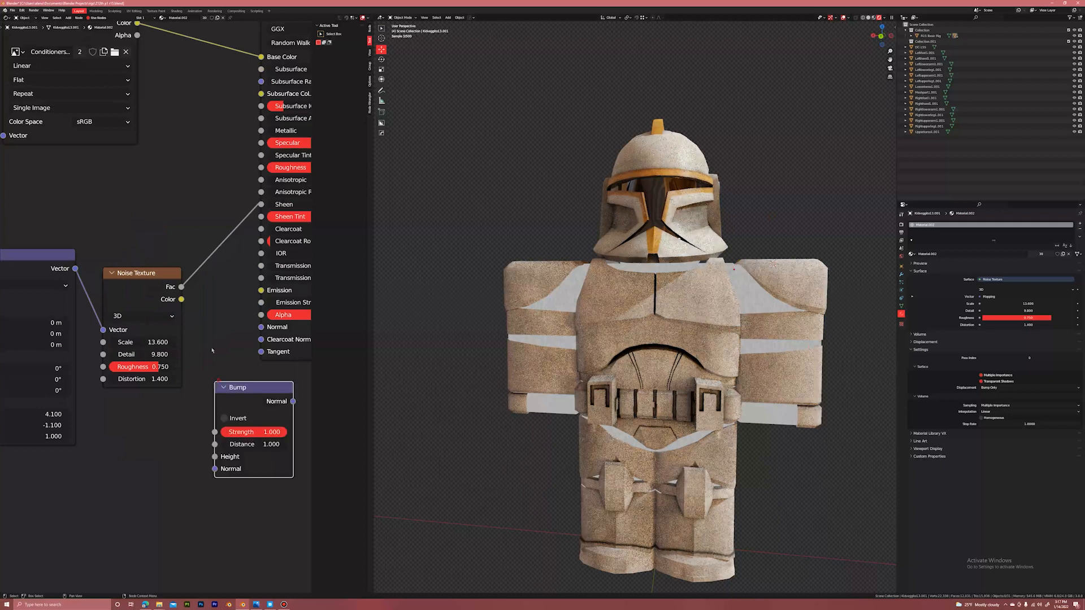
drag(262, 327, 292, 401)
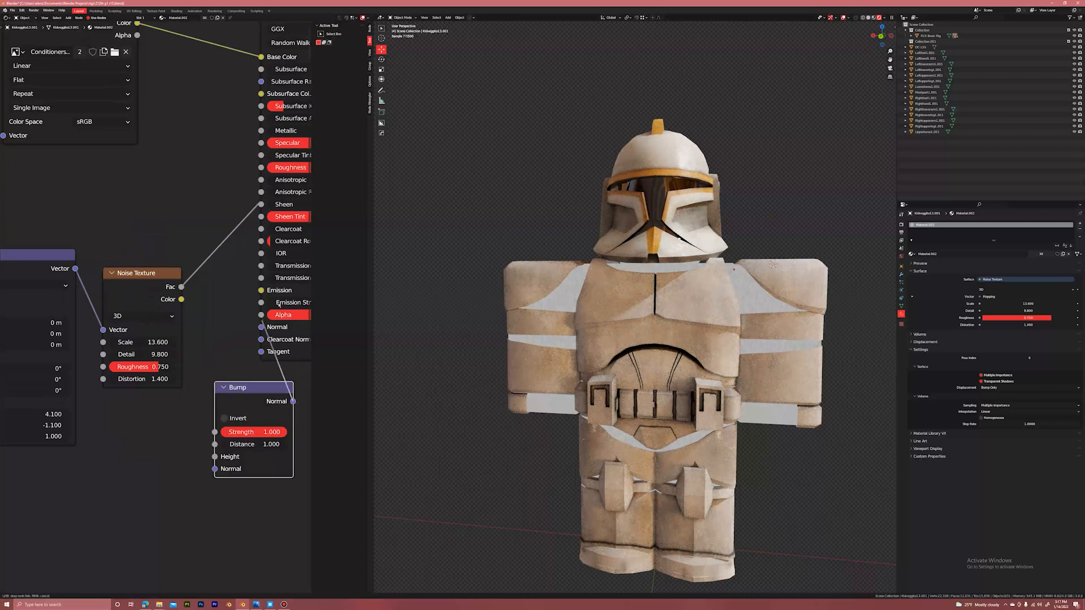
Connect the Noise Texture's output to the Bump node's Strength input.
scroll(243, 294, down, 2)
scroll(161, 307, down, 1)
drag(212, 287, 230, 358)
drag(2, 215, 160, 352)
click(72, 240)
click(33, 268)
drag(2, 213, 132, 361)
click(182, 273)
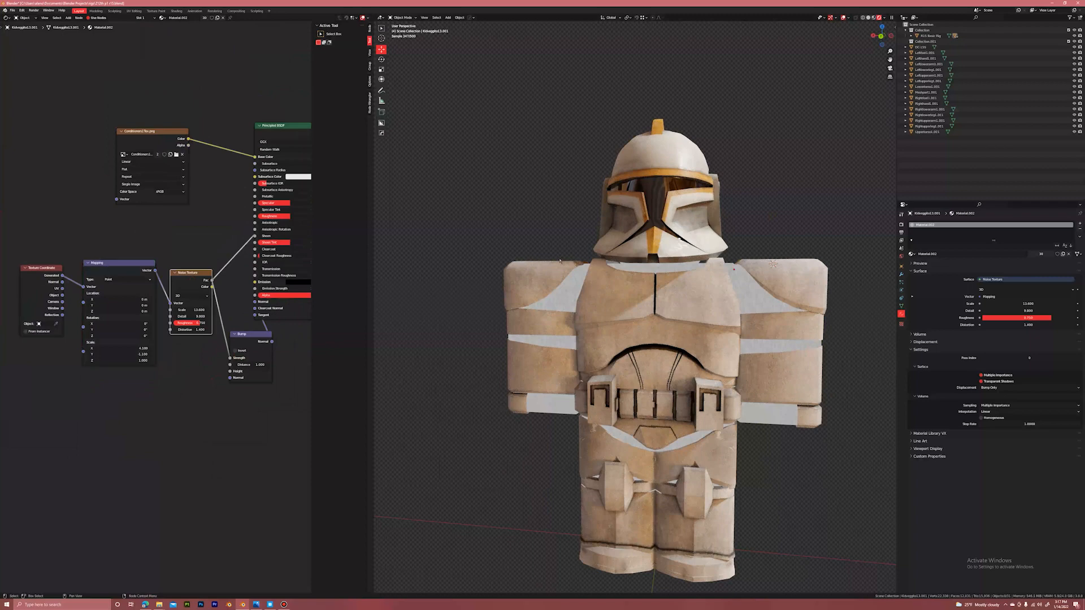
Inspect the noise in the arm armour's gaps up close and move the noise and bump nodes away from the Principled BSDF.
scroll(74, 291, up, 4)
drag(7, 222, 86, 287)
scroll(538, 245, up, 7)
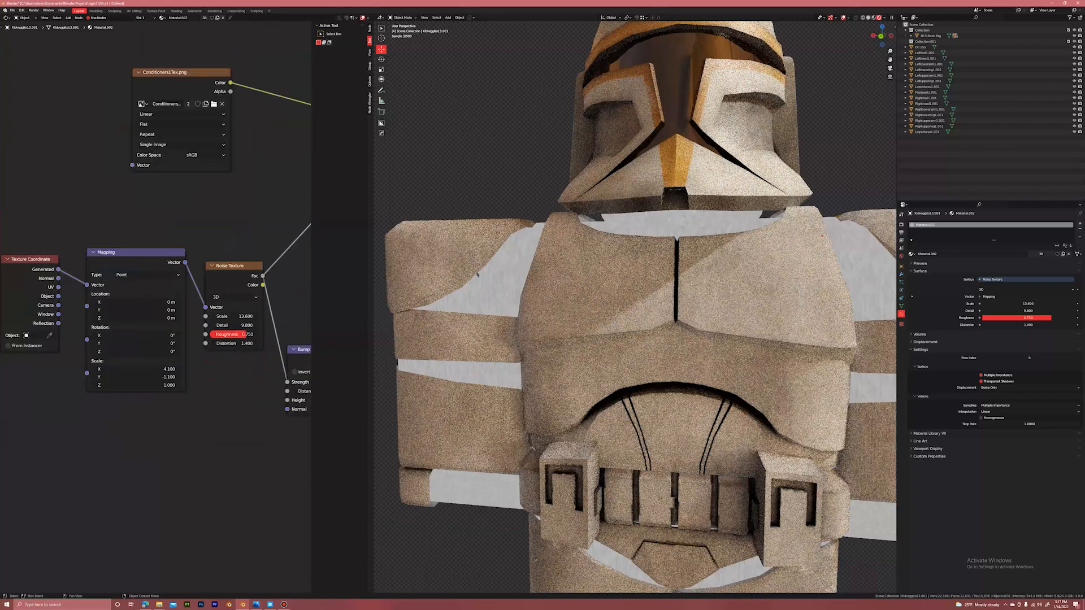
shift+middle_drag(537, 245, 709, 282)
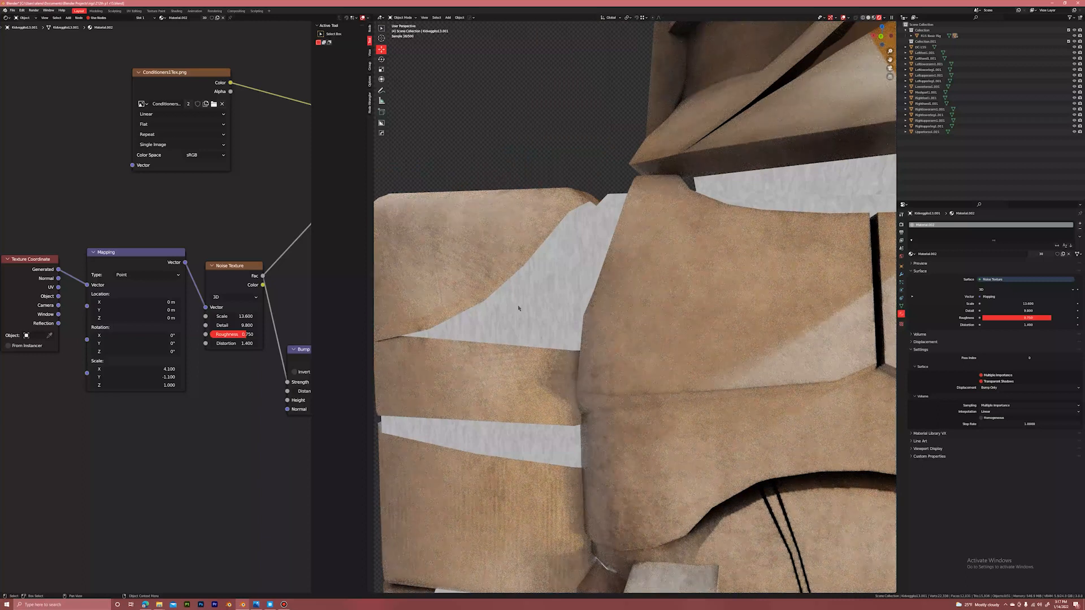
scroll(159, 297, down, 4)
drag(39, 266, 242, 390)
drag(255, 346, 187, 332)
click(225, 332)
middle_drag(240, 342, 58, 375)
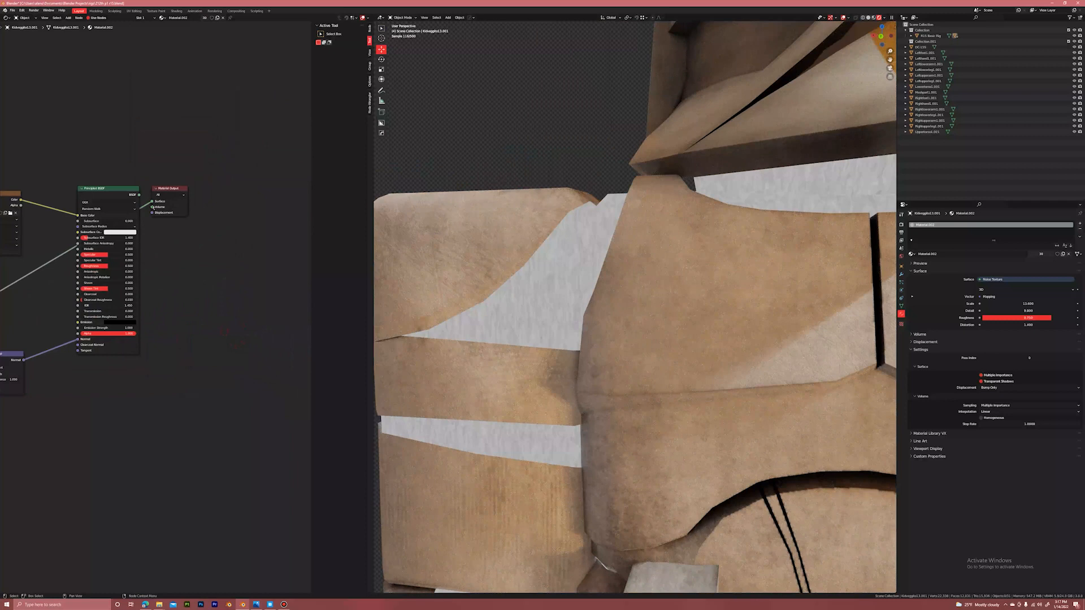
Reconnect the Principled BSDF to the Material Output's Surface and move the Bump's noise link from Strength to Height.
drag(140, 195, 153, 202)
middle_drag(44, 376, 160, 340)
scroll(160, 340, up, 2)
scroll(160, 339, up, 6)
middle_drag(51, 368, 92, 362)
scroll(71, 379, up, 3)
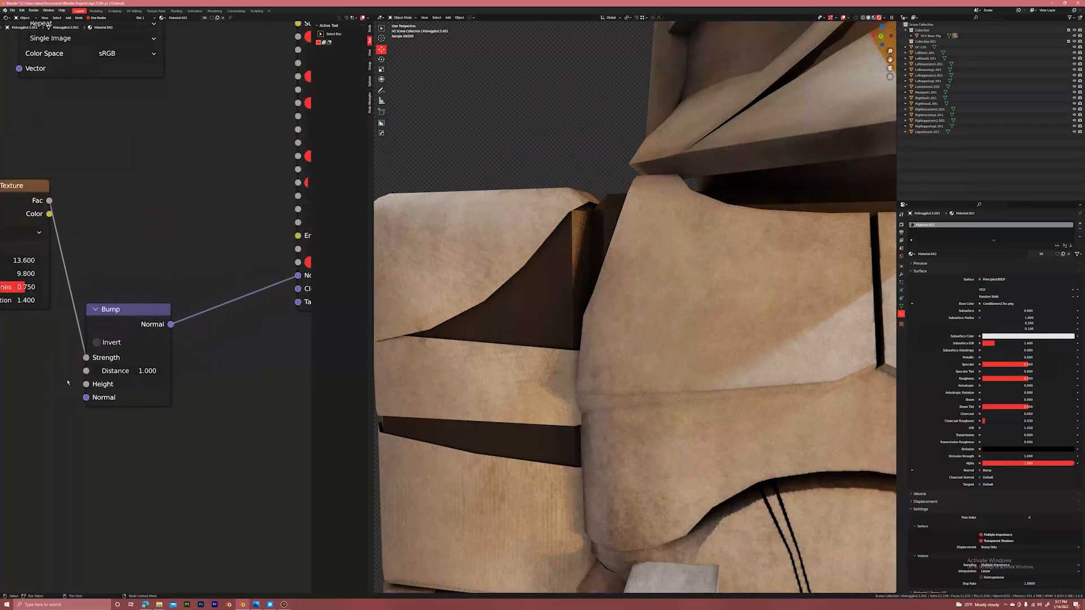
drag(86, 358, 86, 385)
Reposition the Bump node and set its strength to 0.167.
drag(115, 310, 171, 223)
middle_drag(218, 330, 165, 355)
scroll(165, 355, up, 1)
drag(149, 290, 102, 290)
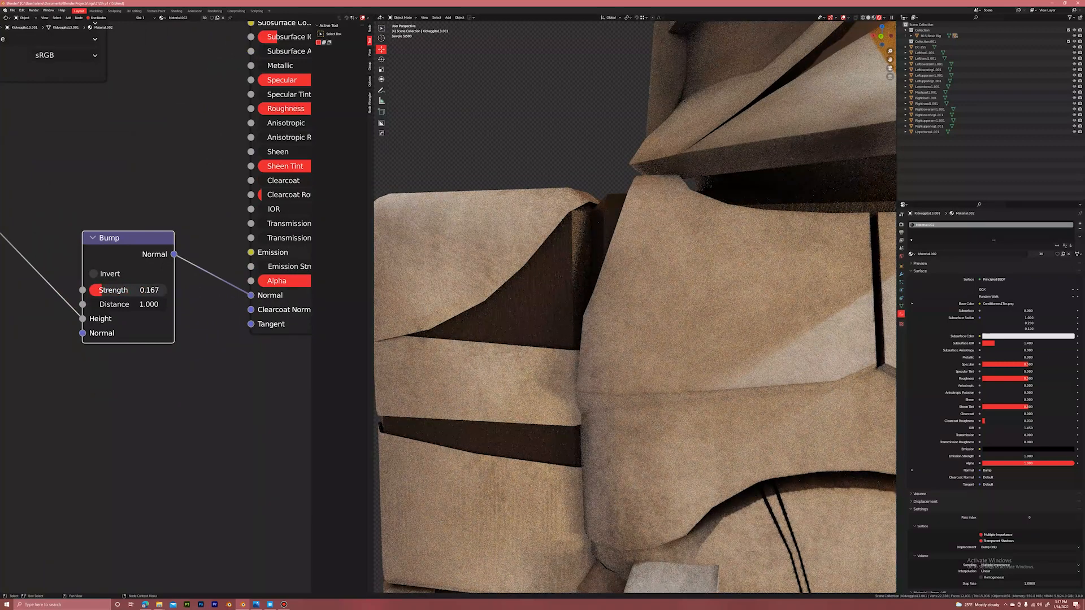
Set the undersuit's Principled BSDF roughness to 0.686 and check it across the whole figure.
scroll(632, 312, down, 8)
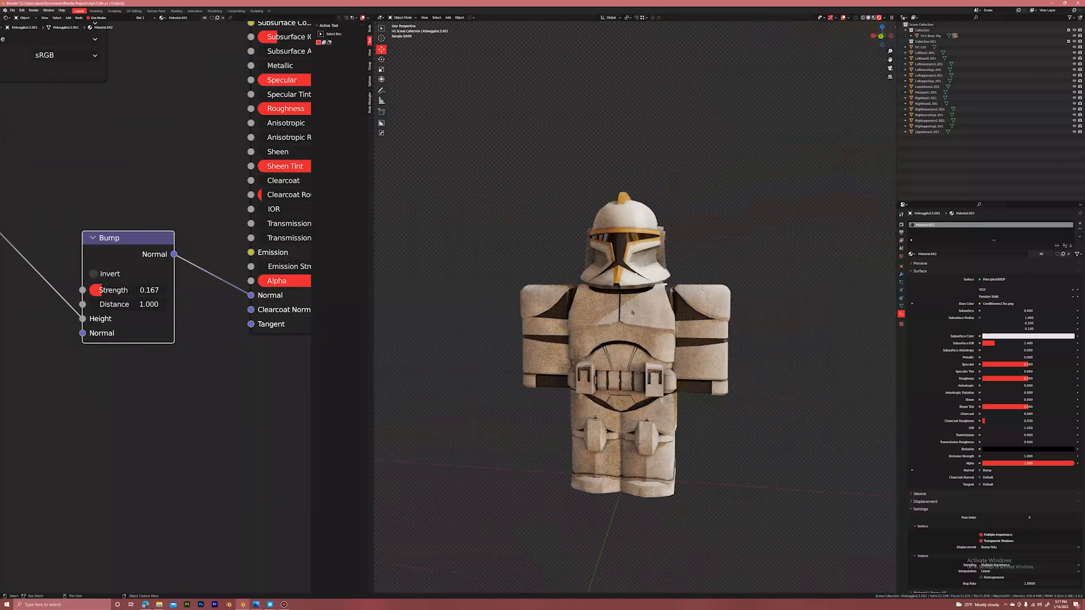
scroll(632, 313, up, 5)
middle_drag(155, 250, 72, 348)
drag(250, 207, 276, 207)
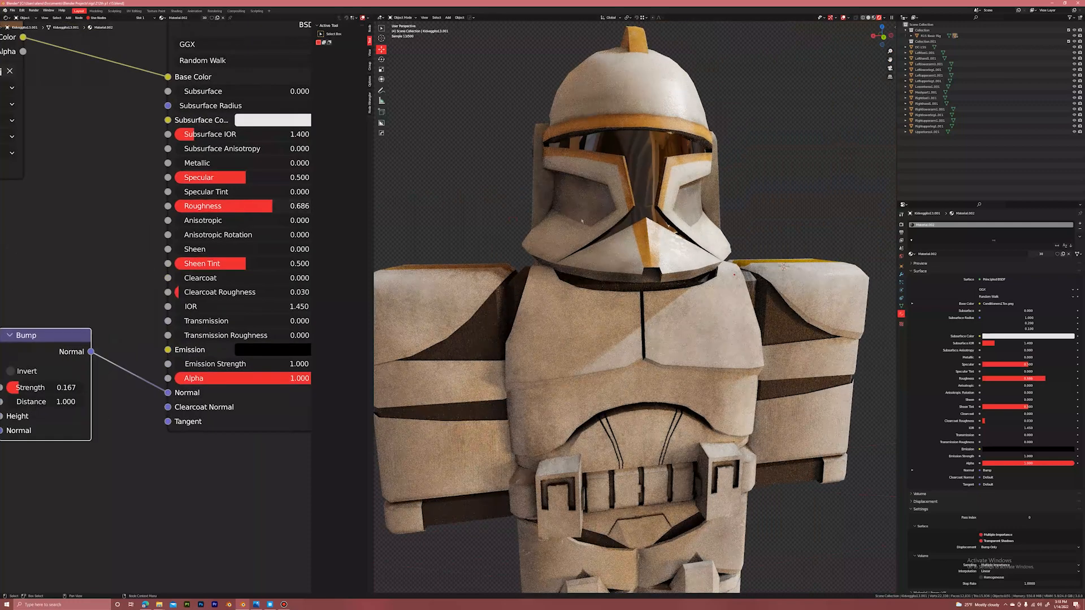
scroll(775, 203, down, 4)
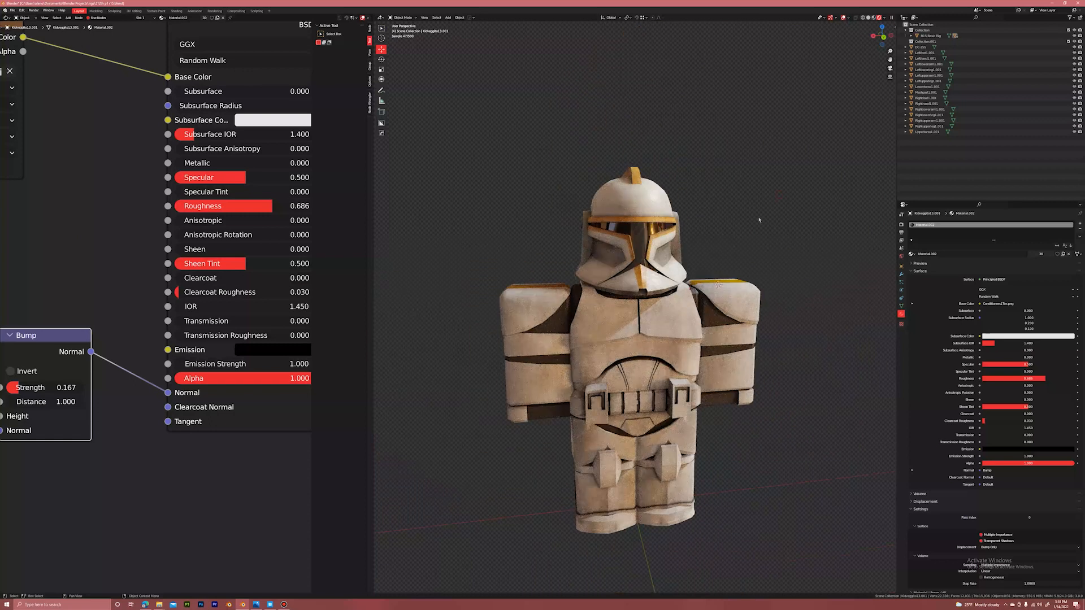
Save the Blender file.
scroll(759, 220, down, 1)
key(ctrl+s)
scroll(736, 218, down, 1)
mouse_move(736, 219)
middle_down()
mouse_move(782, 216)
mouse_move(732, 218)
middle_up()
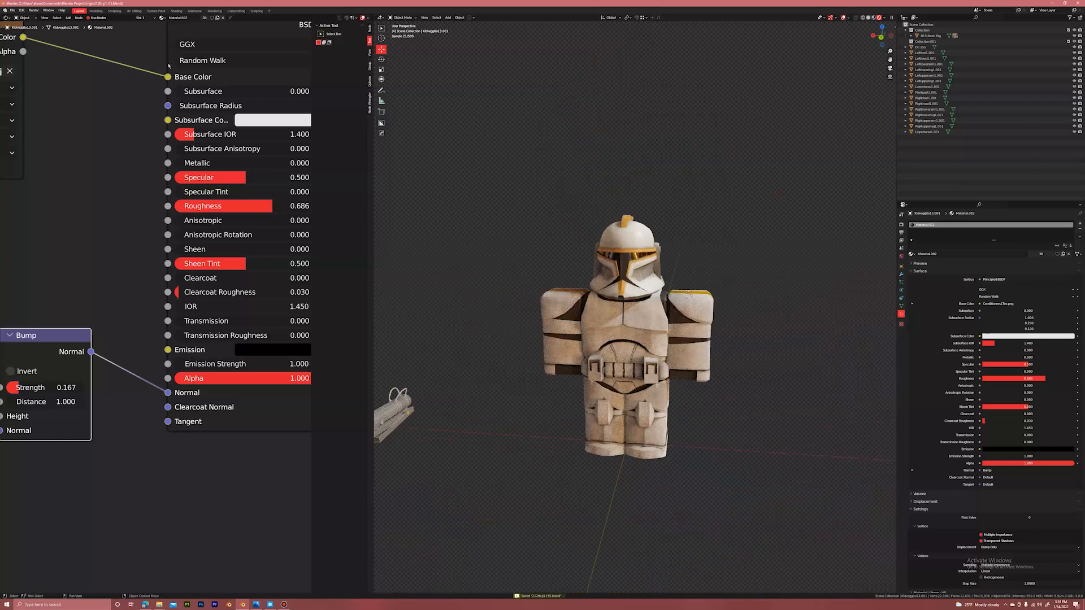
middle_drag(100, 145, 143, 225)
scroll(143, 224, down, 1)
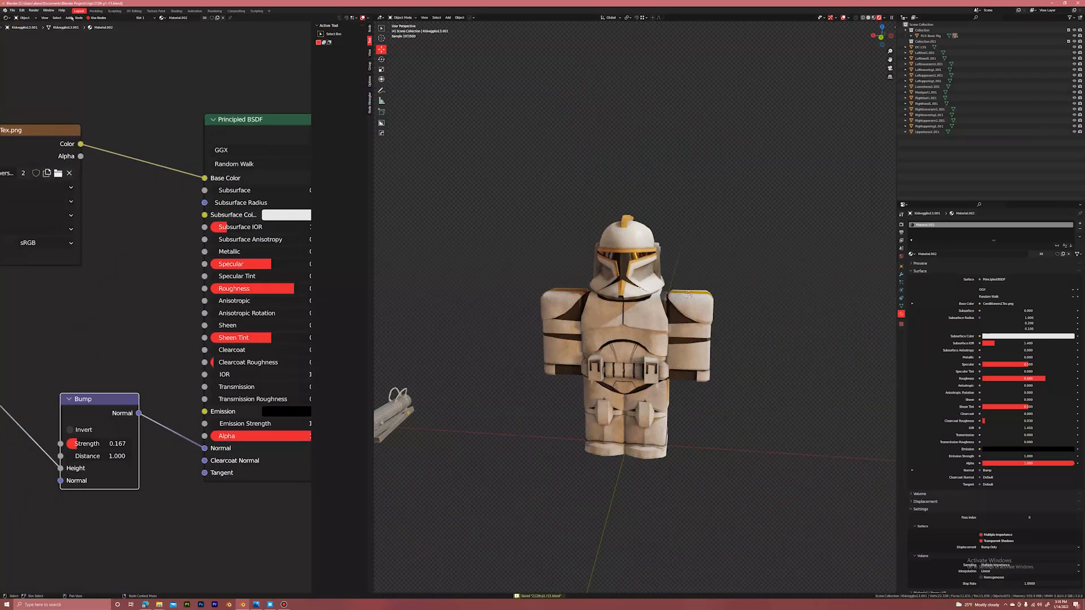
Switch the node editor to the world shader and set the environment texture's Z rotation to -54.4°.
click(24, 17)
click(28, 31)
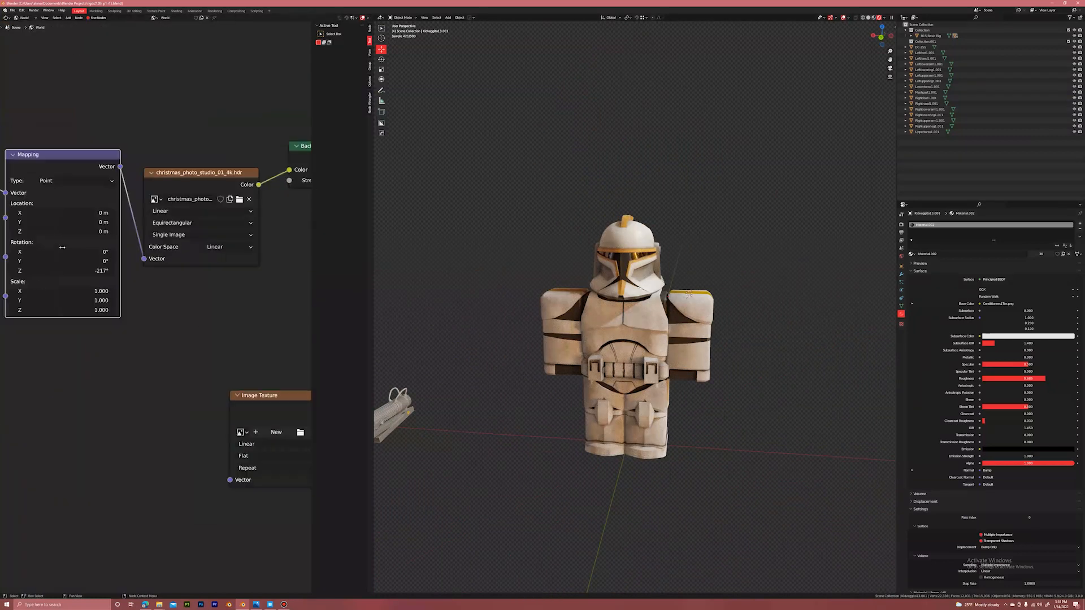
drag(62, 270, 156, 270)
scroll(689, 216, up, 2)
middle_drag(688, 216, 700, 207)
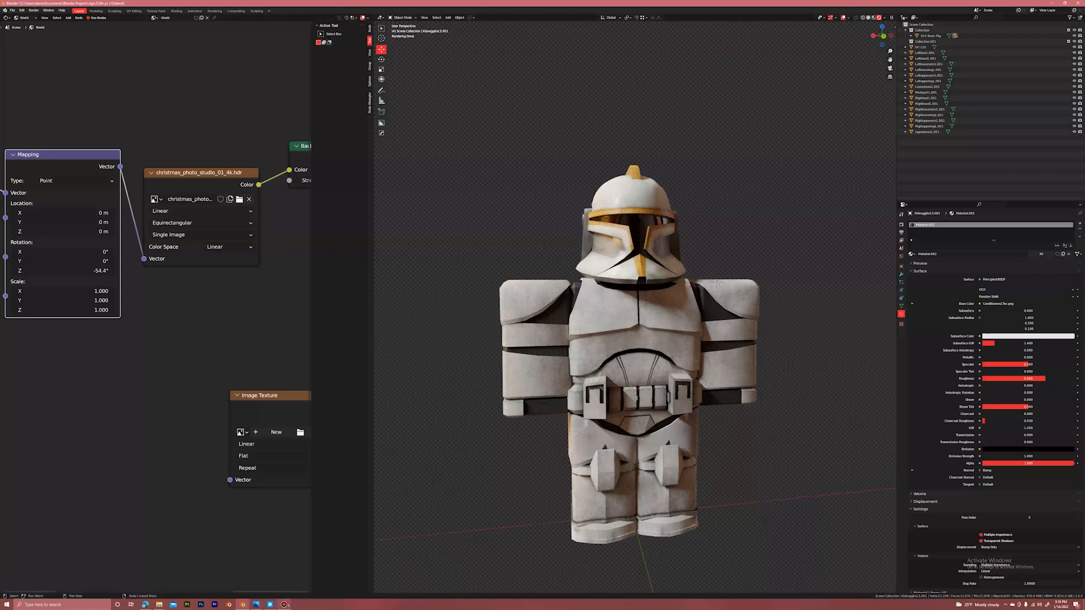
click(284, 604)
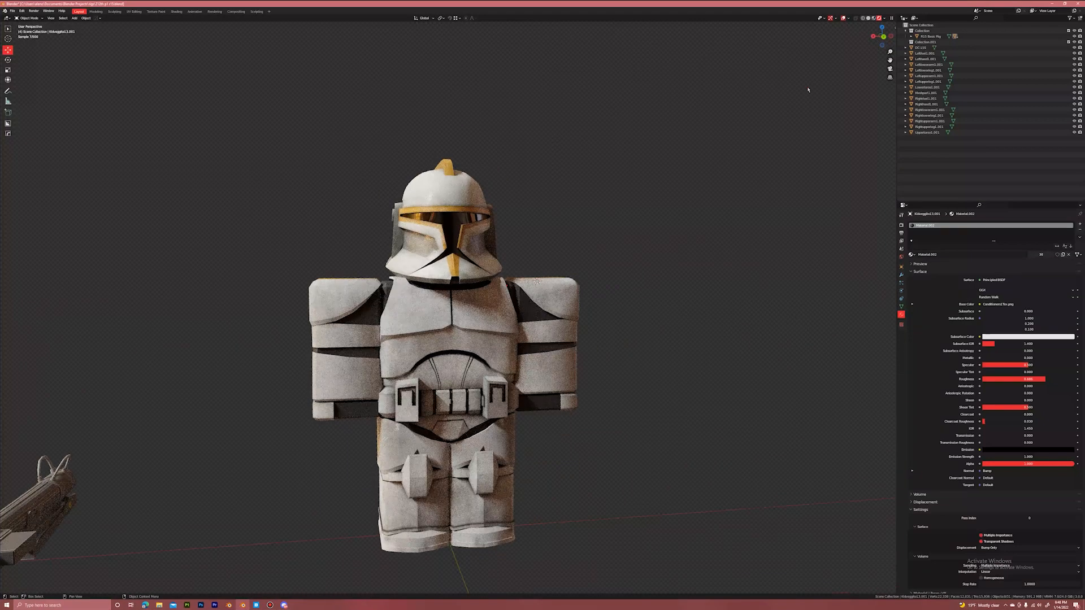
Examine the textured clone trooper and its blaster rifle in the rendered view, from full figure to helmet close-up.
scroll(494, 175, down, 3)
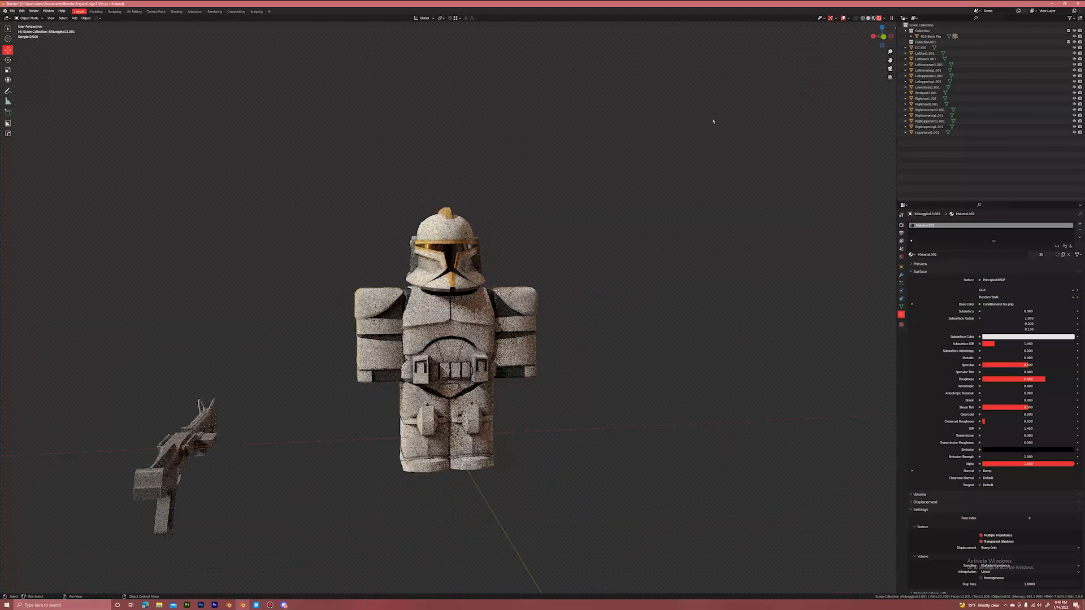
shift+middle_drag(312, 338, 482, 276)
scroll(481, 278, up, 2)
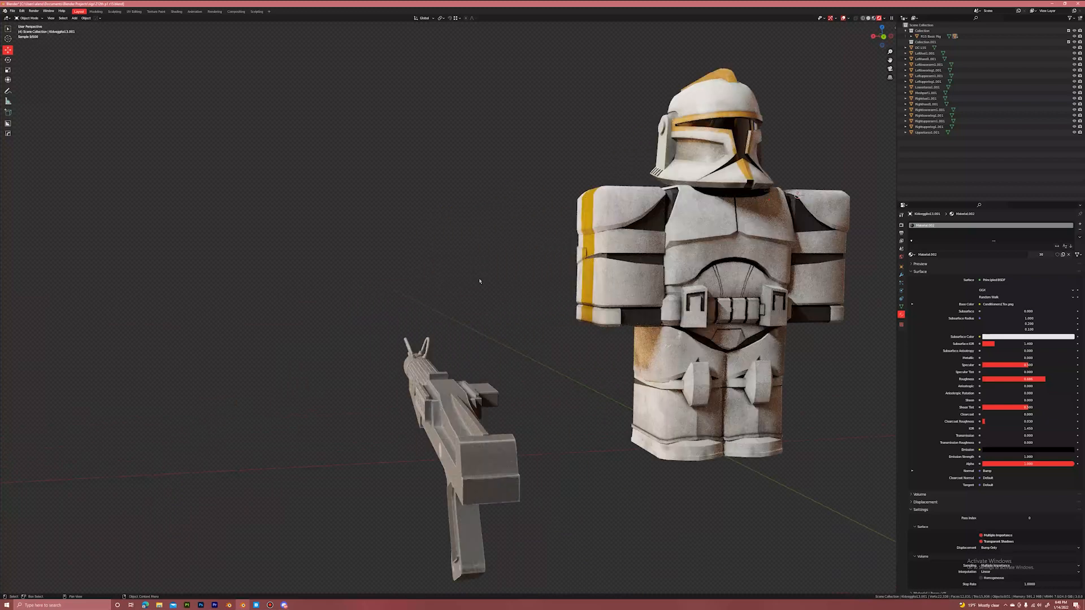
shift+middle_drag(487, 327, 477, 286)
shift+middle_drag(622, 189, 427, 271)
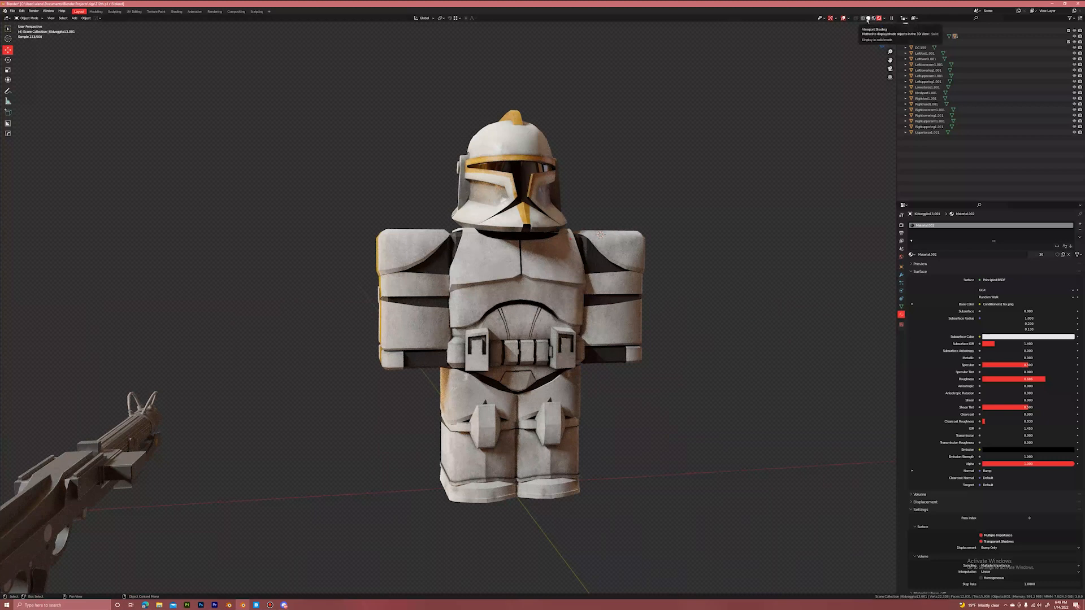
scroll(673, 273, up, 8)
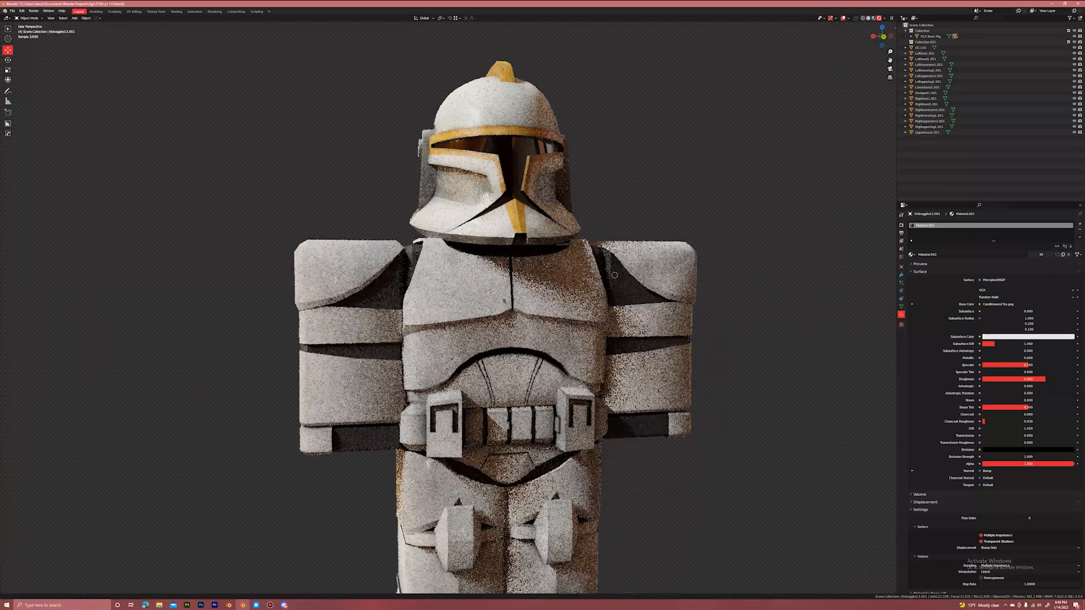
scroll(504, 301, down, 4)
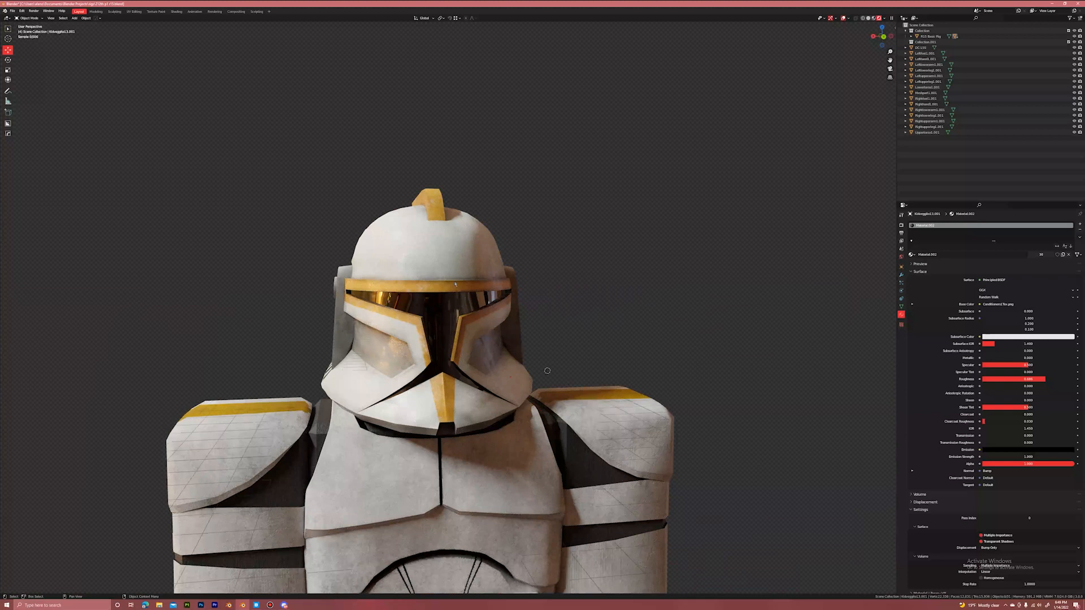
scroll(482, 291, down, 3)
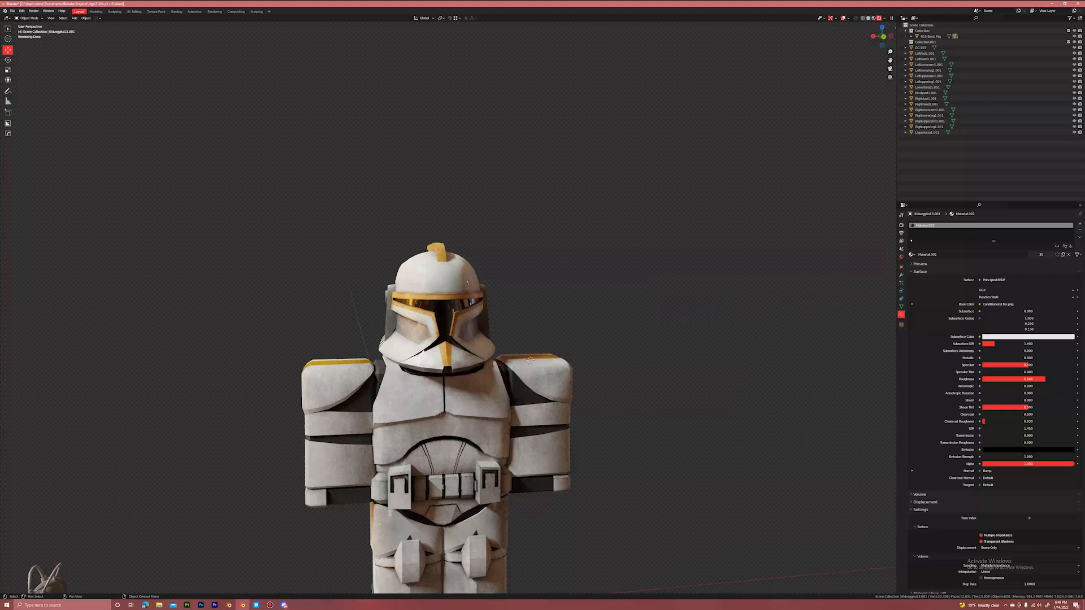
Show the viewport in solid shading and move the blaster rifle right in front of the trooper, then deselect it.
click(869, 18)
scroll(528, 256, down, 2)
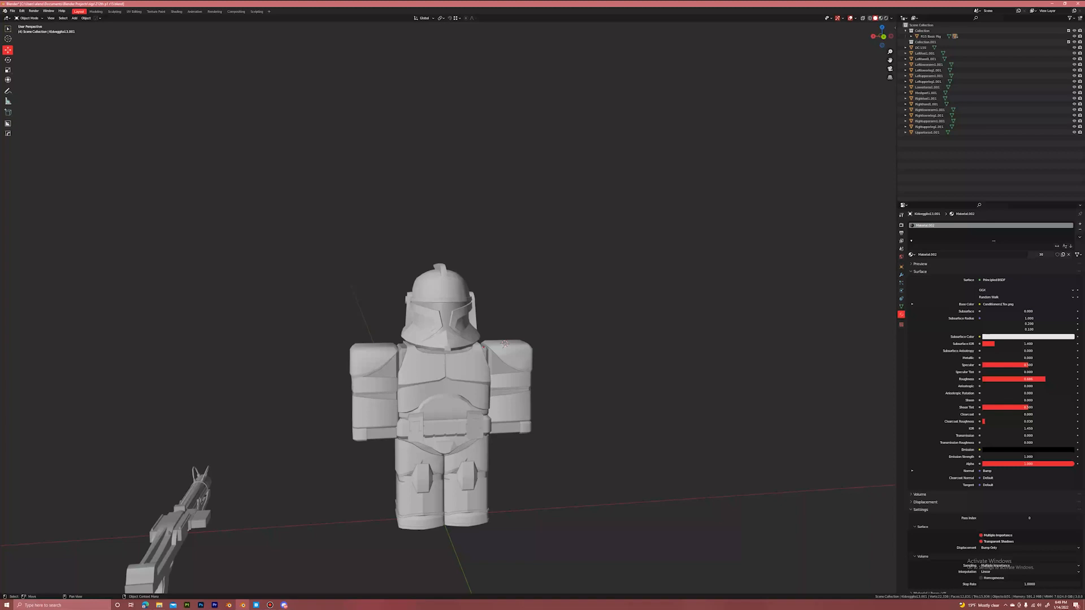
click(174, 527)
scroll(174, 528, down, 3)
middle_drag(340, 404, 345, 481)
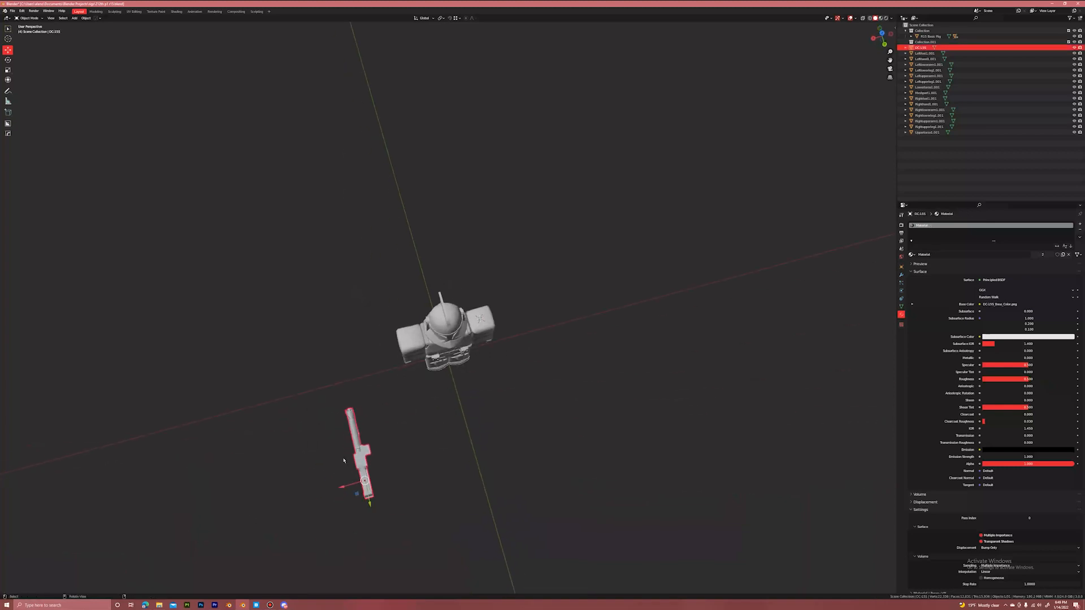
drag(359, 493, 457, 387)
click(566, 325)
scroll(544, 336, down, 3)
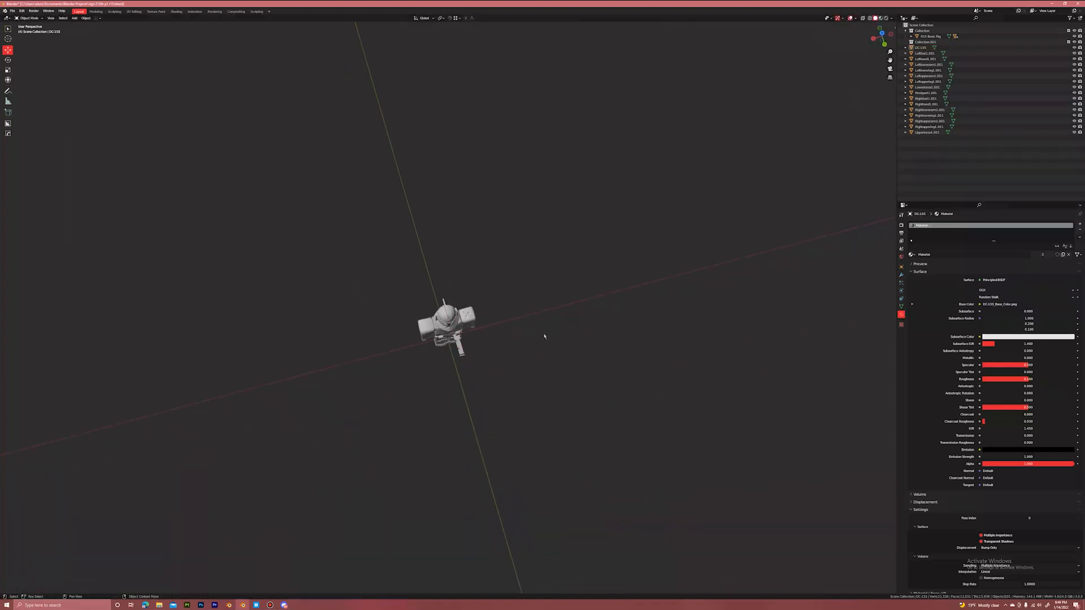
Snap the 3D cursor to the world origin.
key(shift+s)
click(551, 297)
scroll(466, 326, down, 1)
middle_drag(467, 326, 471, 295)
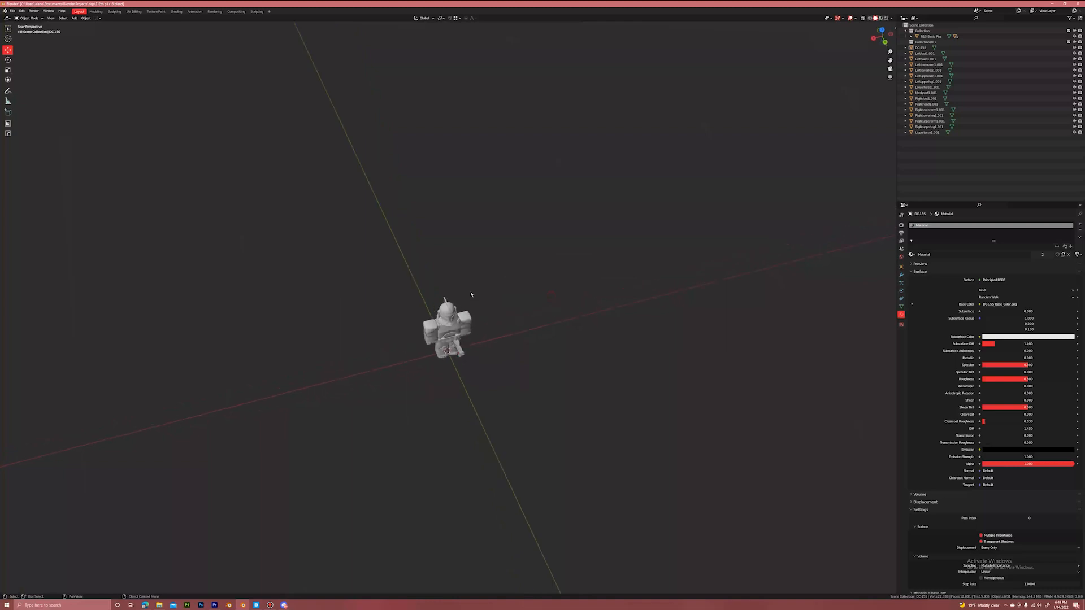
Add a plane at the world origin and scale it up into a large ground surface beneath the trooper.
key(shift+a)
mouse_move(471, 293)
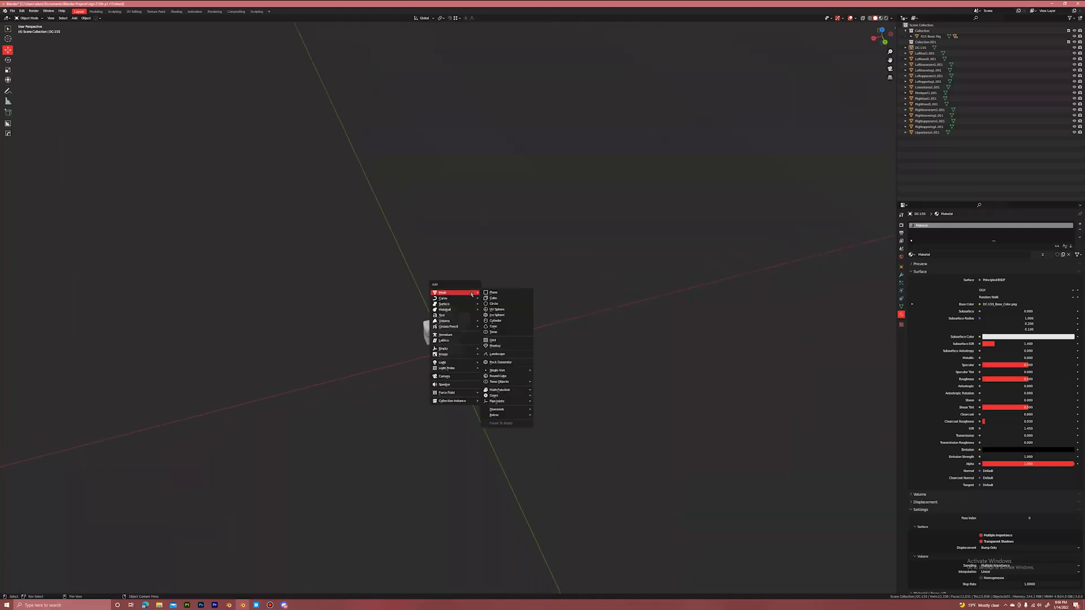
click(489, 294)
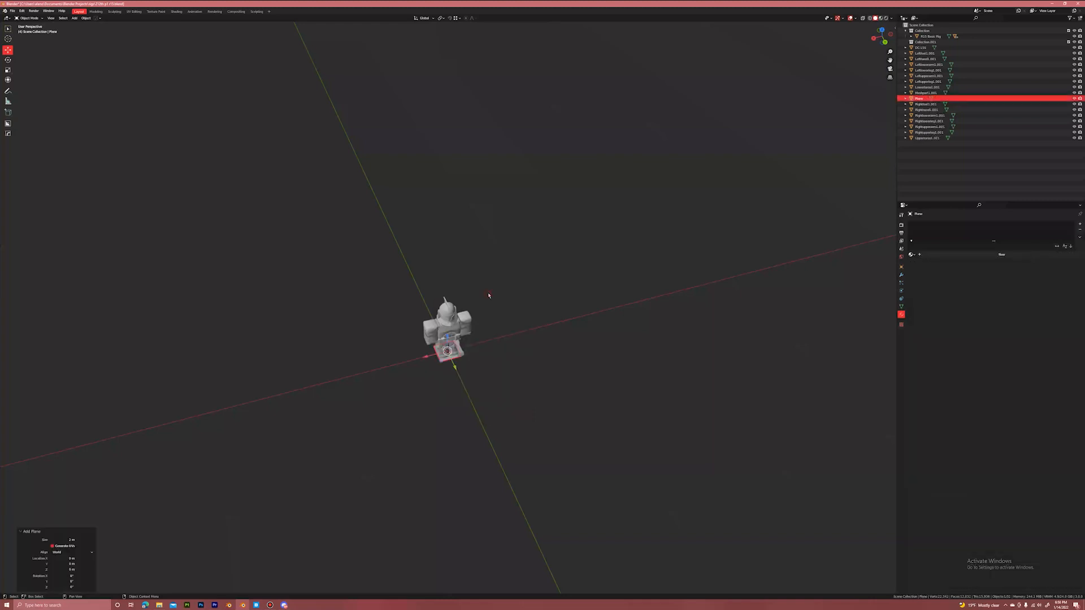
key(s)
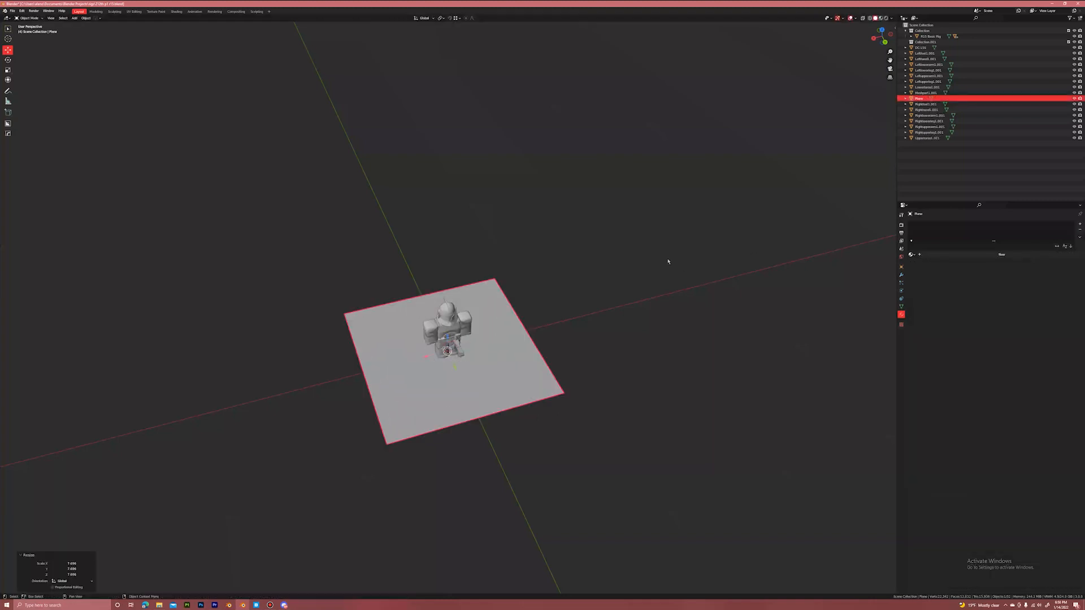
click(338, 408)
Launch the PureRef reference board and quit Discord.
click(146, 607)
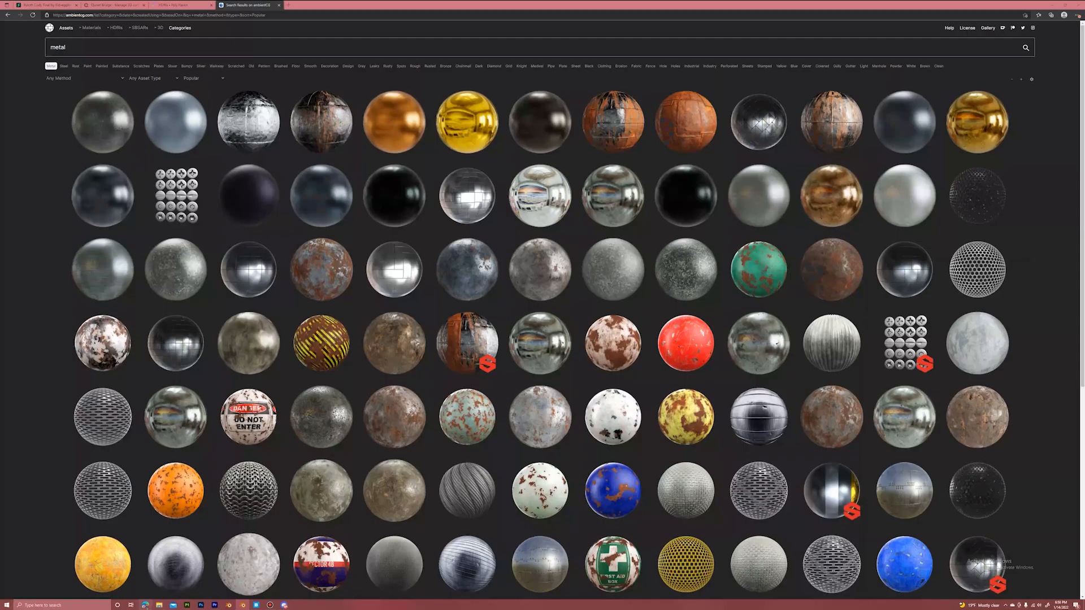
click(146, 606)
click(71, 603)
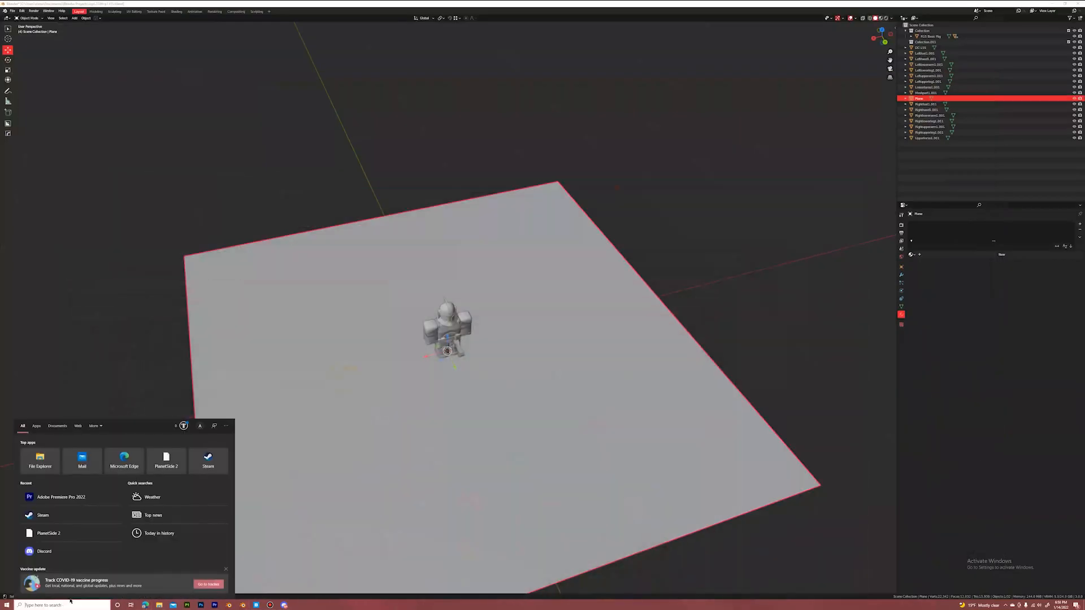
text(p)
click(63, 446)
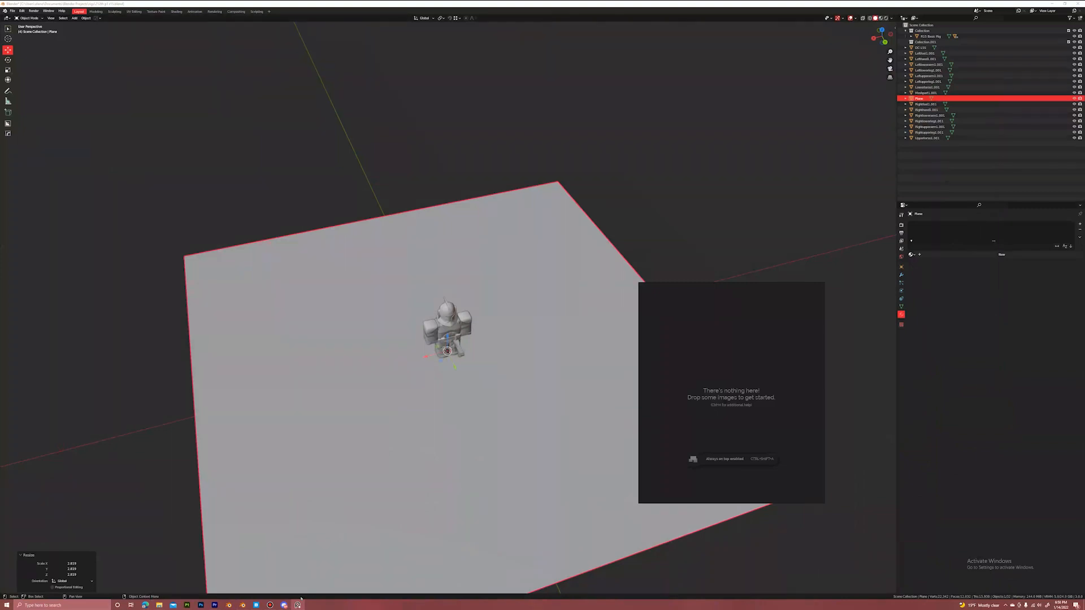
right_click(284, 605)
click(281, 593)
Switch to the web browser and open Google in a new tab.
click(145, 605)
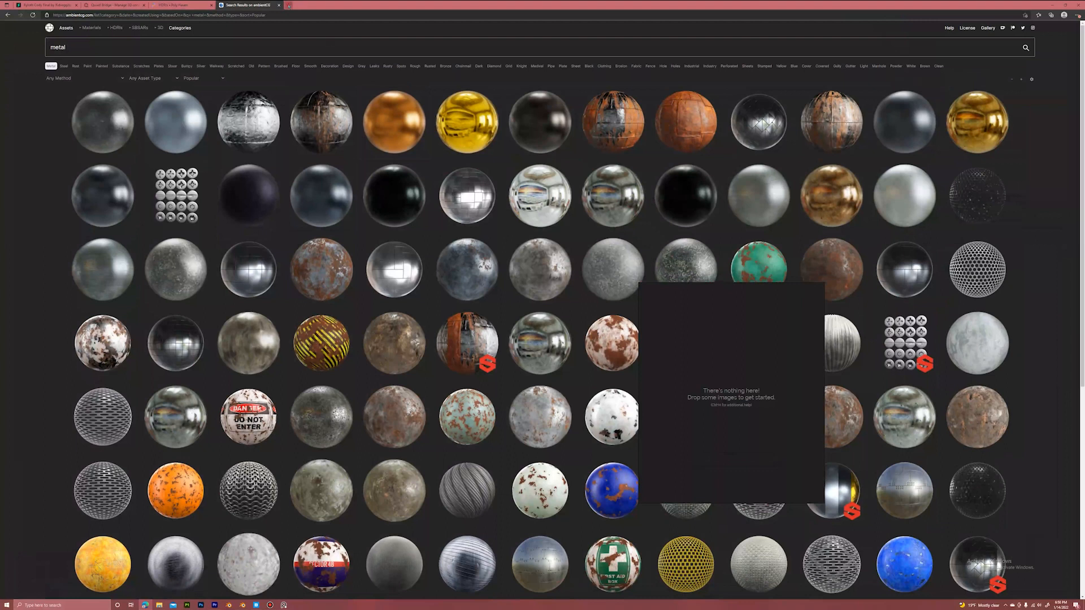
click(289, 5)
text(google)
key(Return)
Search Google Images for "battle wallpaper" and preview the fantasy battle artwork.
text(b)
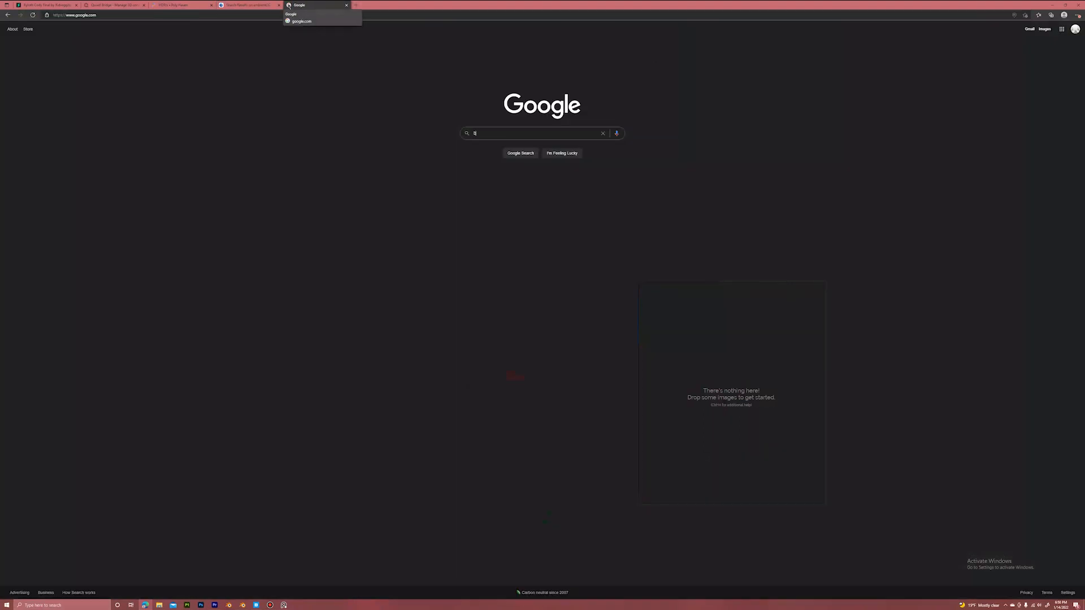
text(attle scene)
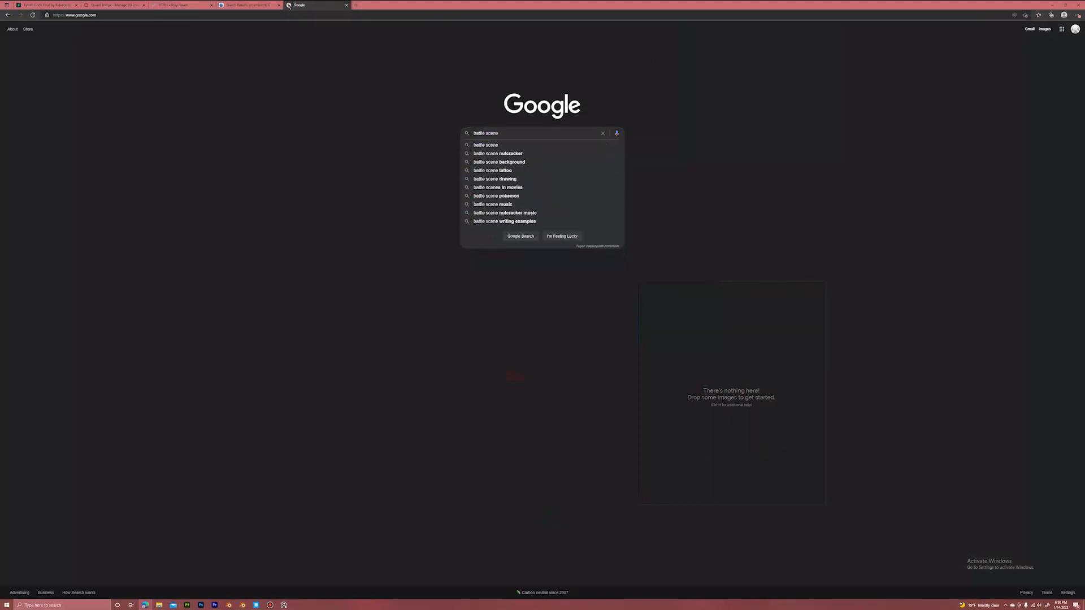
key(BackSpace)
key(BackSpace)
key(BackSpace)
key(BackSpace)
key(BackSpace)
text(w)
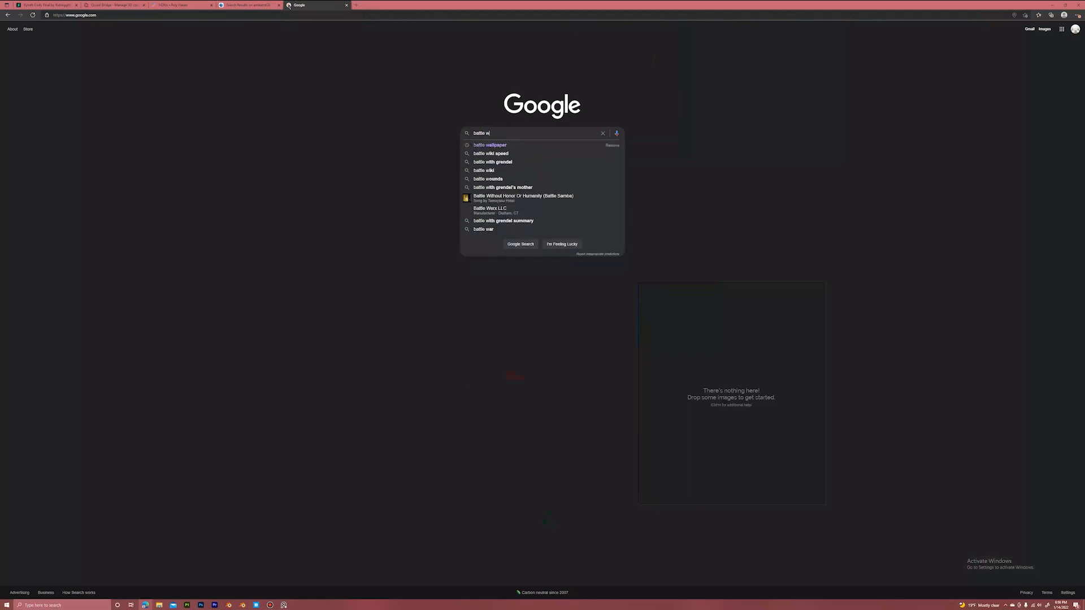
text(allpaper)
key(Return)
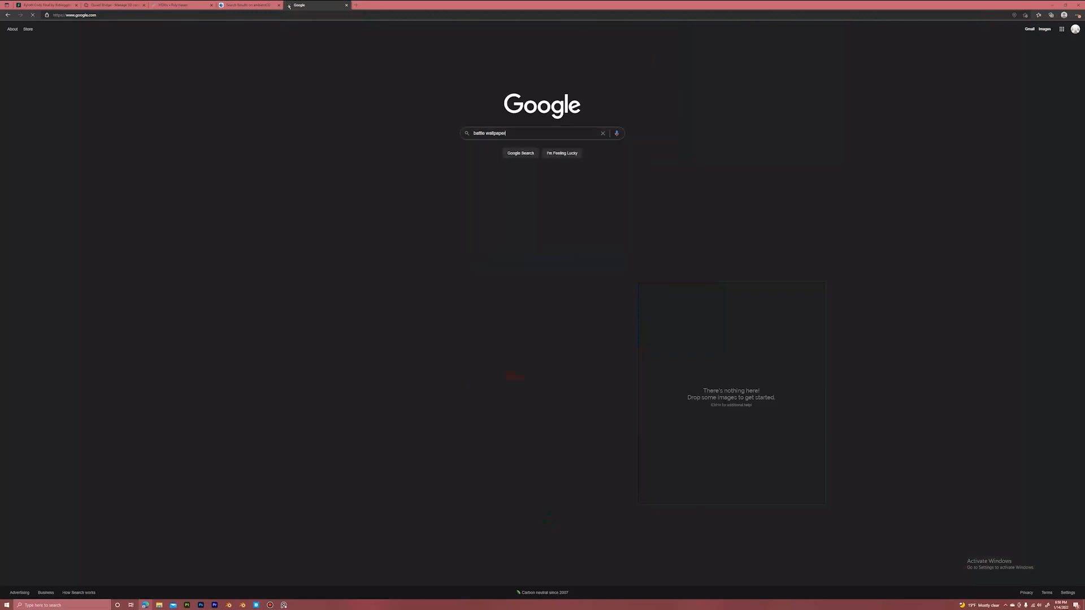
click(79, 51)
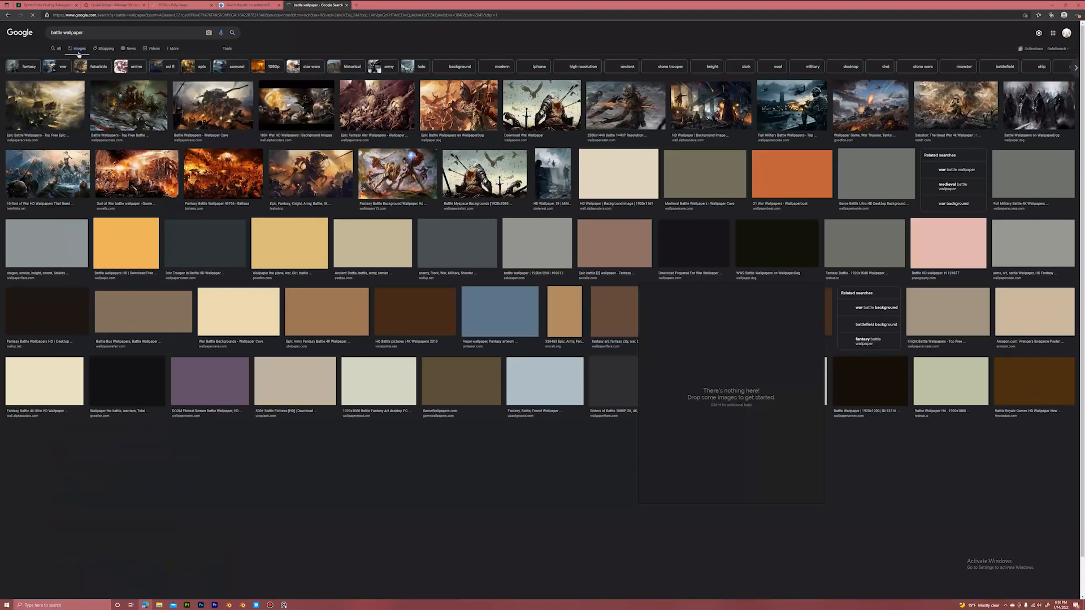
click(405, 176)
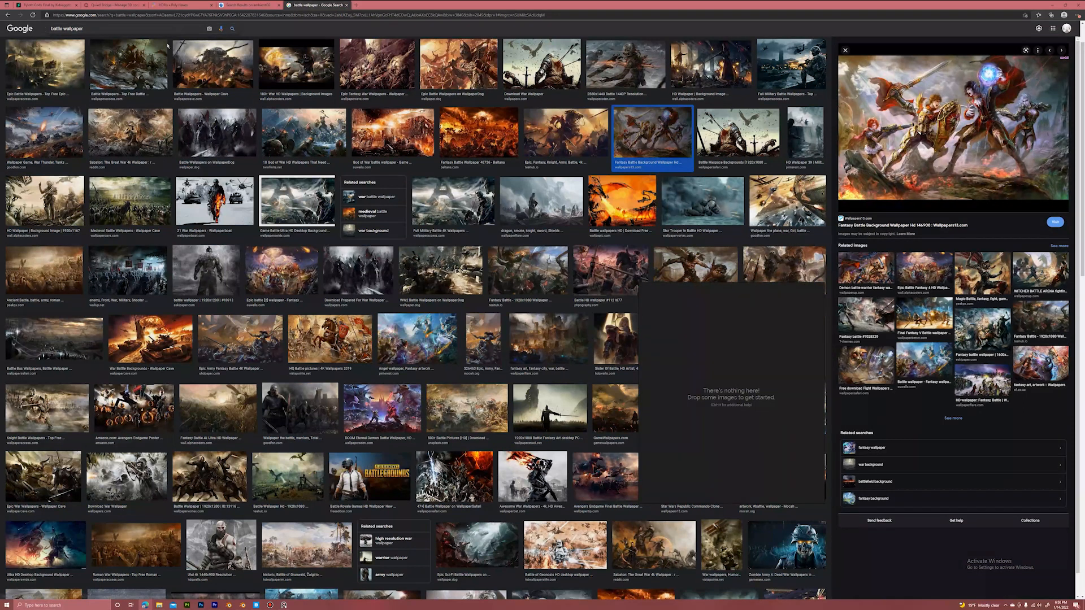
Refine the image search to "starwars battle wallpaper".
click(51, 29)
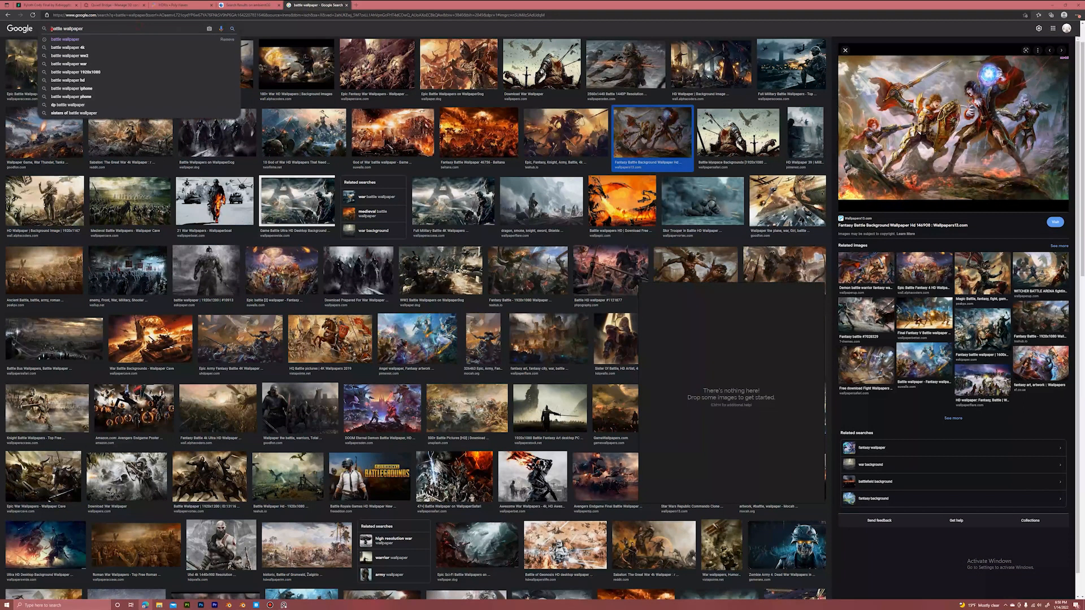
text(starwars)
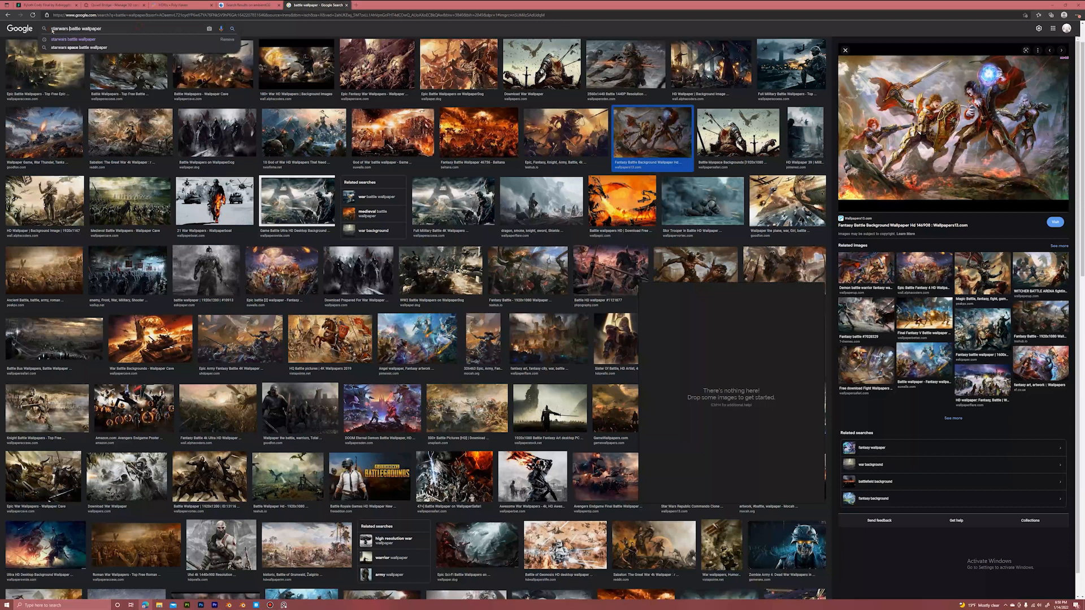
key(Return)
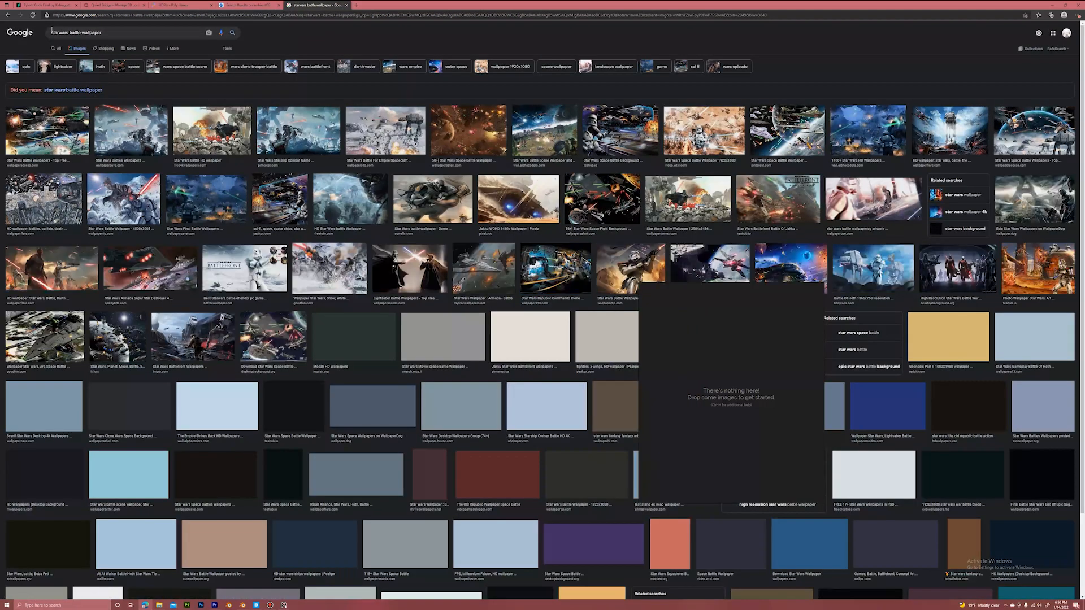
Preview several Star Wars ground-battle wallpapers in the image results, moving the empty reference board out of the way.
click(189, 118)
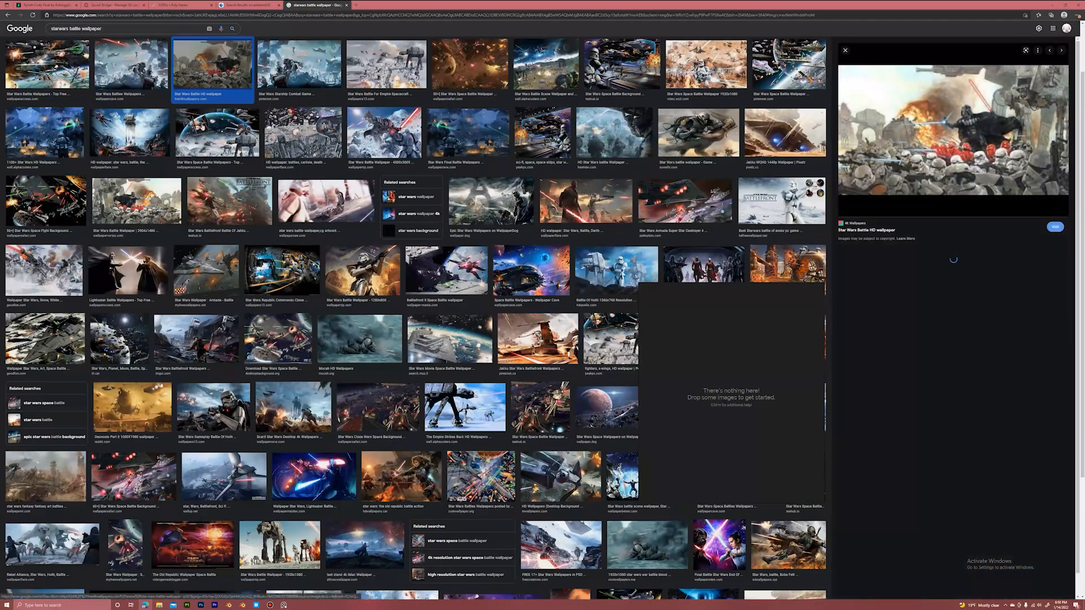
drag(719, 382, 248, 345)
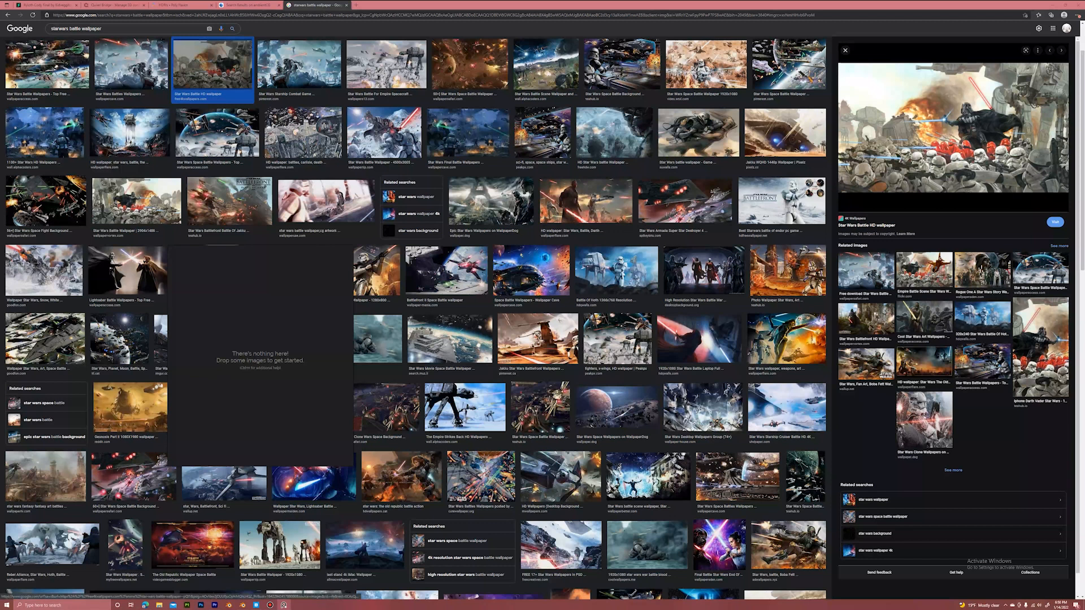
click(37, 122)
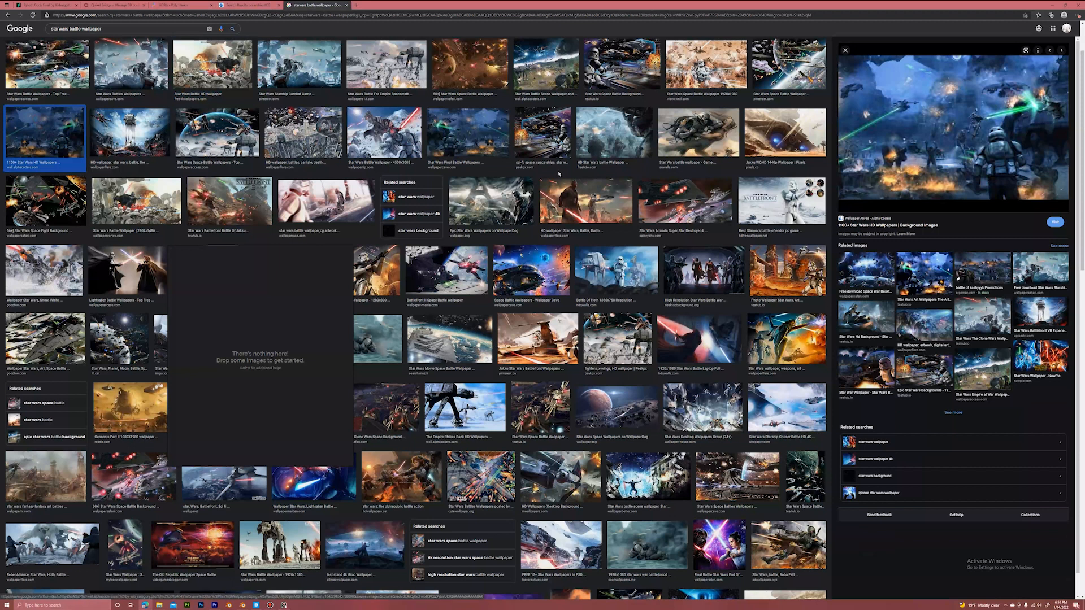
click(366, 276)
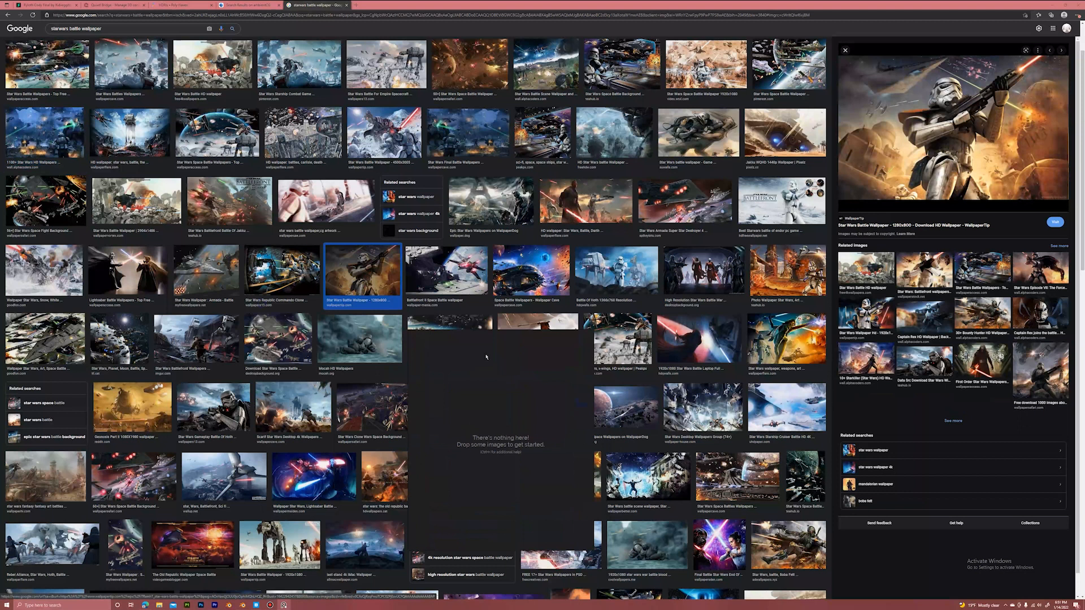
click(414, 129)
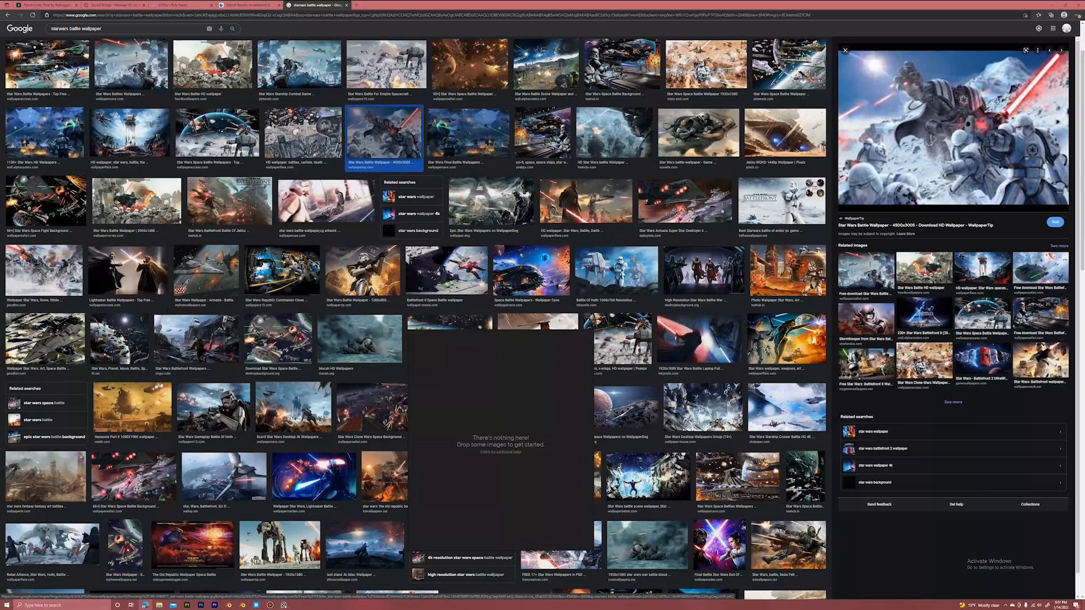
scroll(586, 194, down, 3)
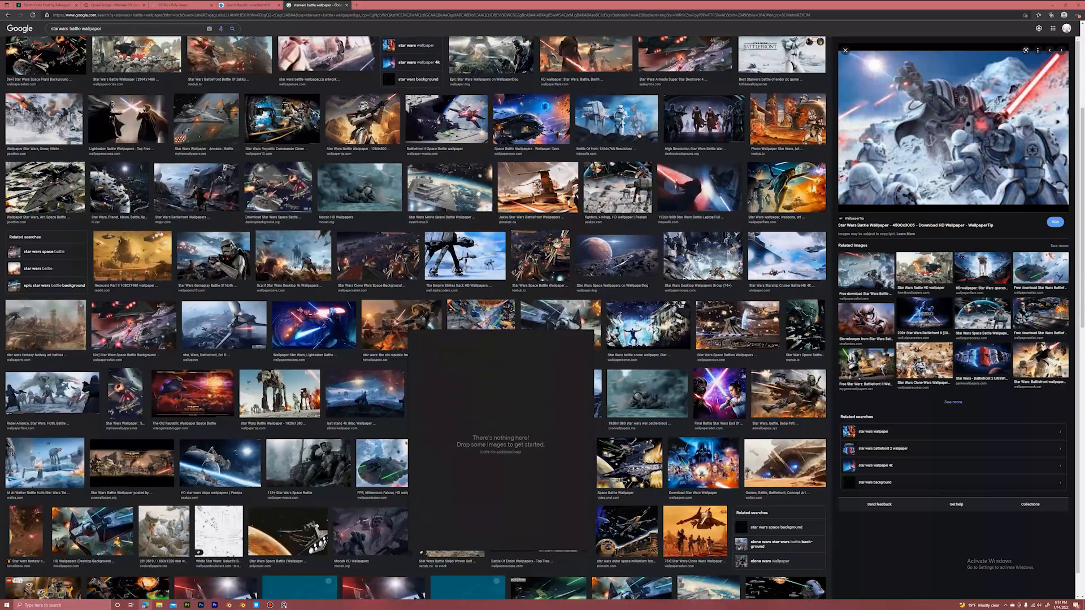
scroll(586, 194, down, 3)
click(378, 127)
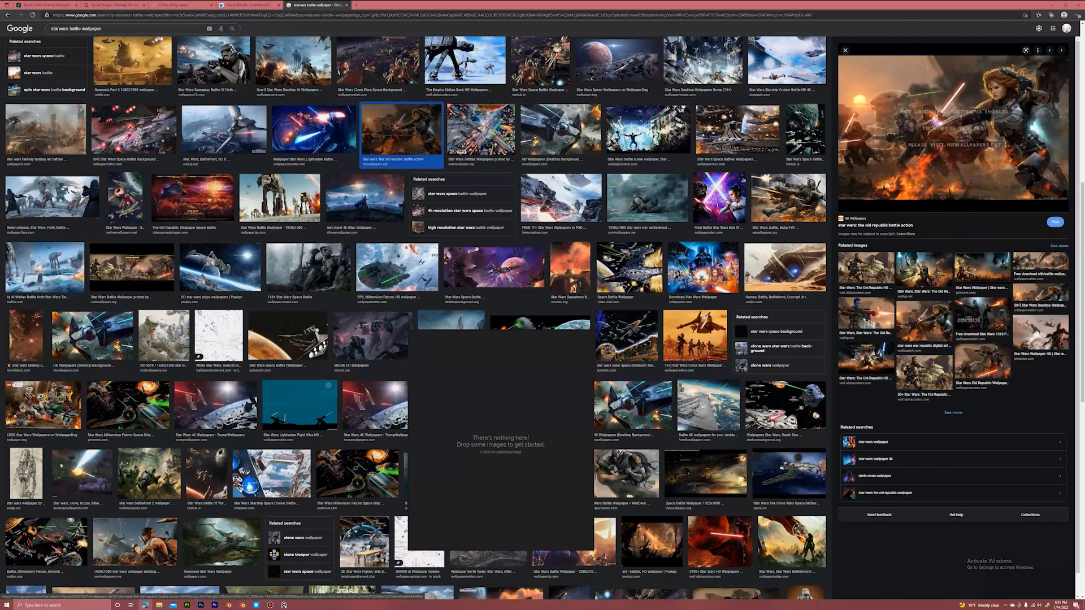
click(169, 463)
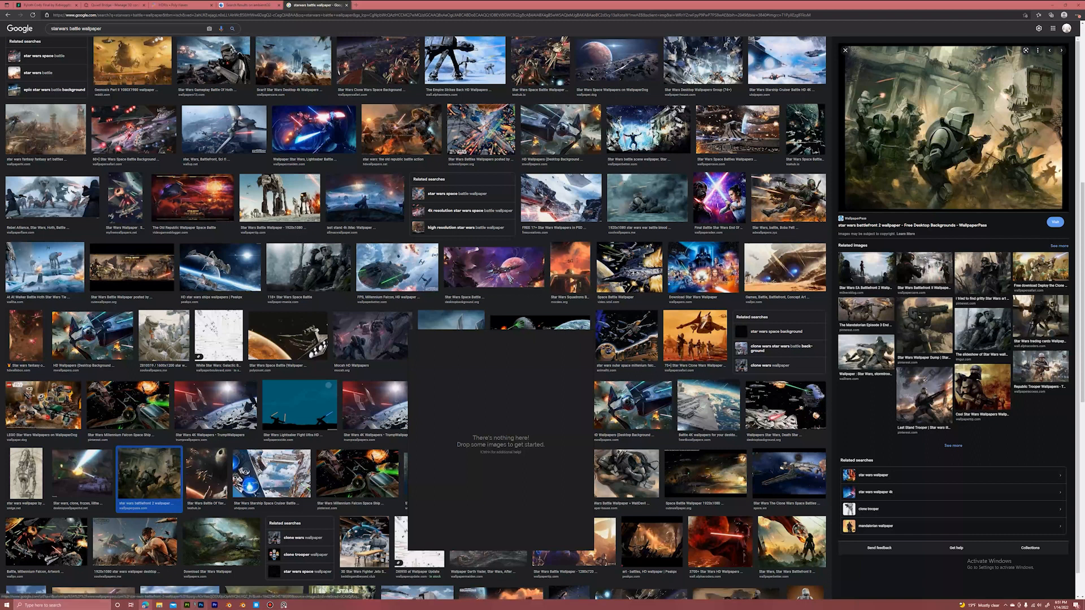
Switch back to Blender and close the empty PureRef board.
click(241, 605)
right_click(474, 454)
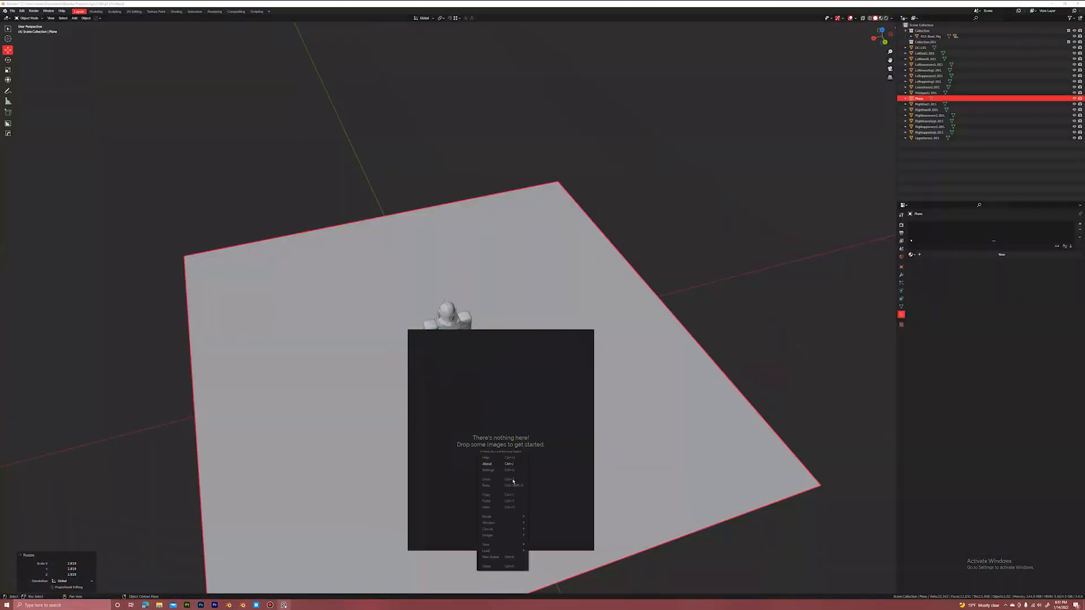
right_click(469, 405)
click(501, 518)
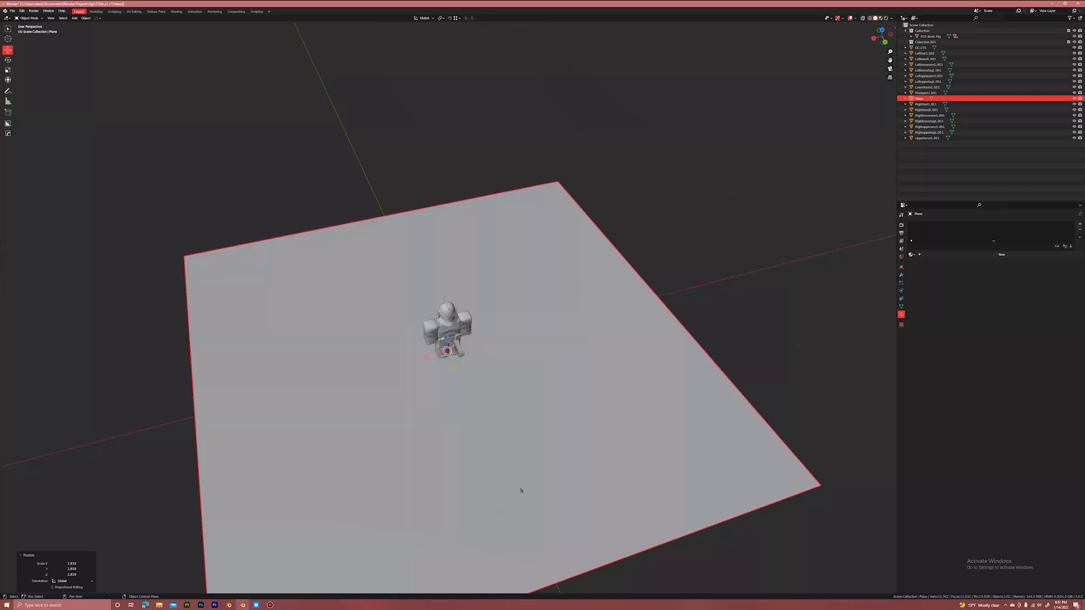
Scale up the ground plane around the clone trooper by a factor of about 2.6 and readjust its size.
click(649, 294)
click(681, 291)
click(582, 322)
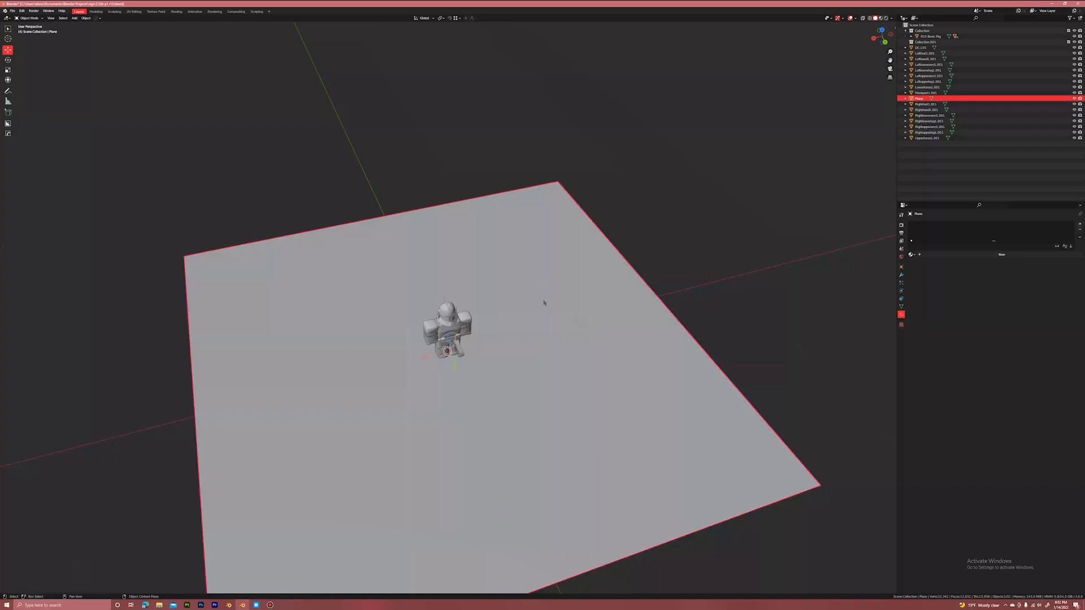
key(s)
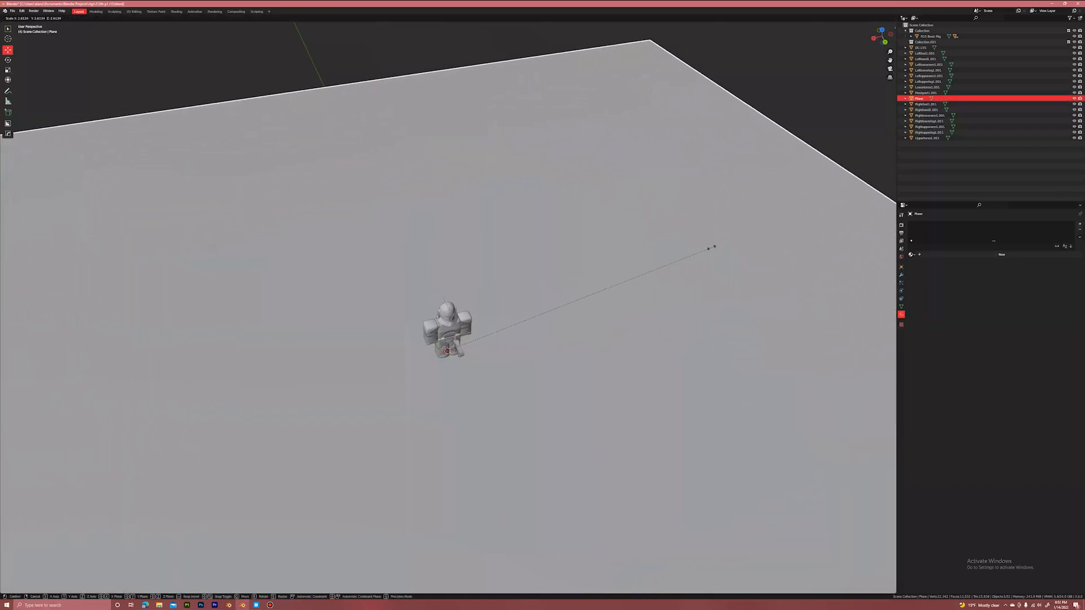
click(711, 247)
scroll(707, 249, down, 8)
key(s)
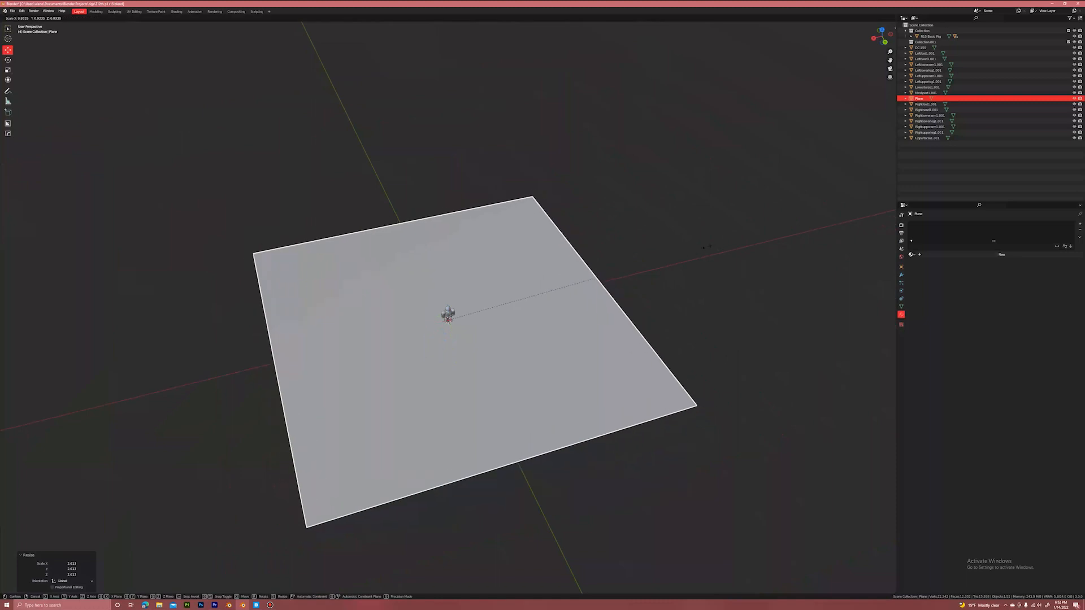
click(625, 267)
scroll(623, 268, up, 5)
scroll(623, 268, down, 4)
click(622, 269)
scroll(543, 292, up, 3)
middle_drag(533, 300, 535, 281)
scroll(535, 281, up, 4)
scroll(535, 281, down, 2)
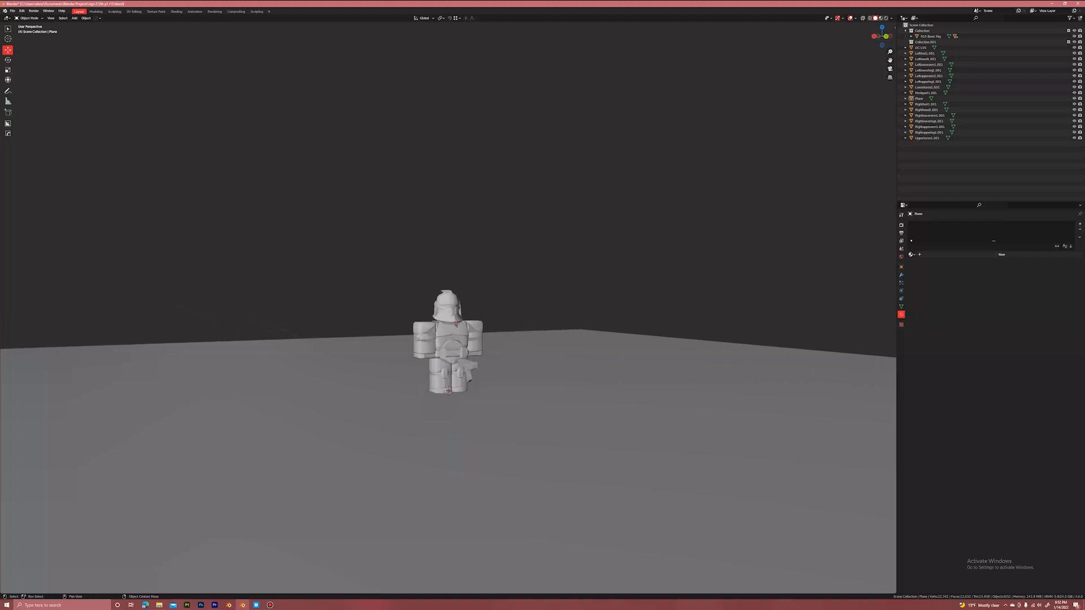
click(450, 308)
scroll(455, 307, up, 15)
scroll(457, 305, down, 12)
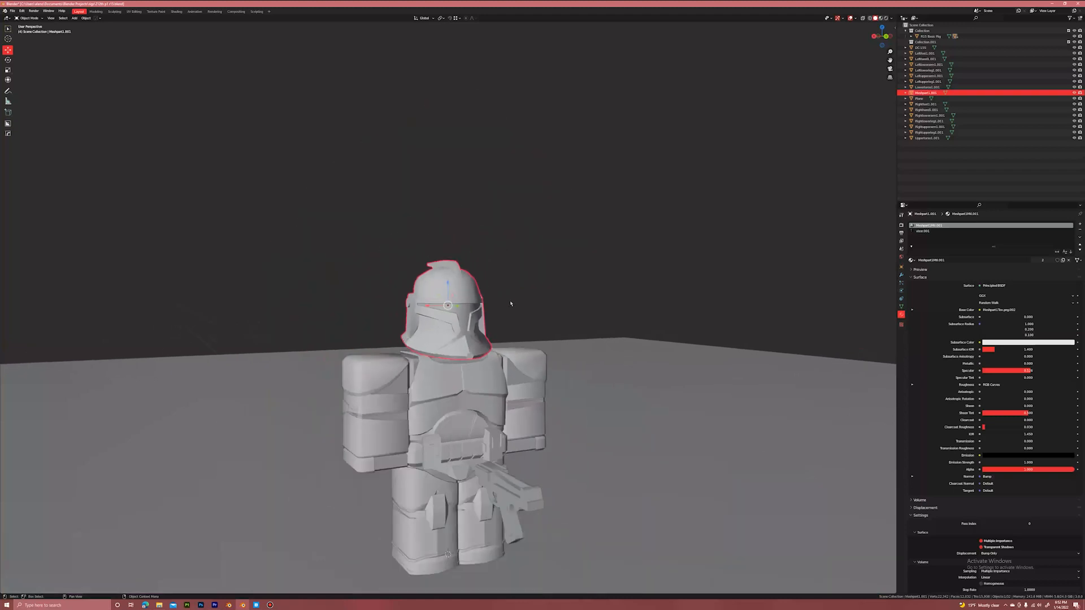
scroll(533, 301, up, 2)
key(z)
click(496, 300)
click(538, 289)
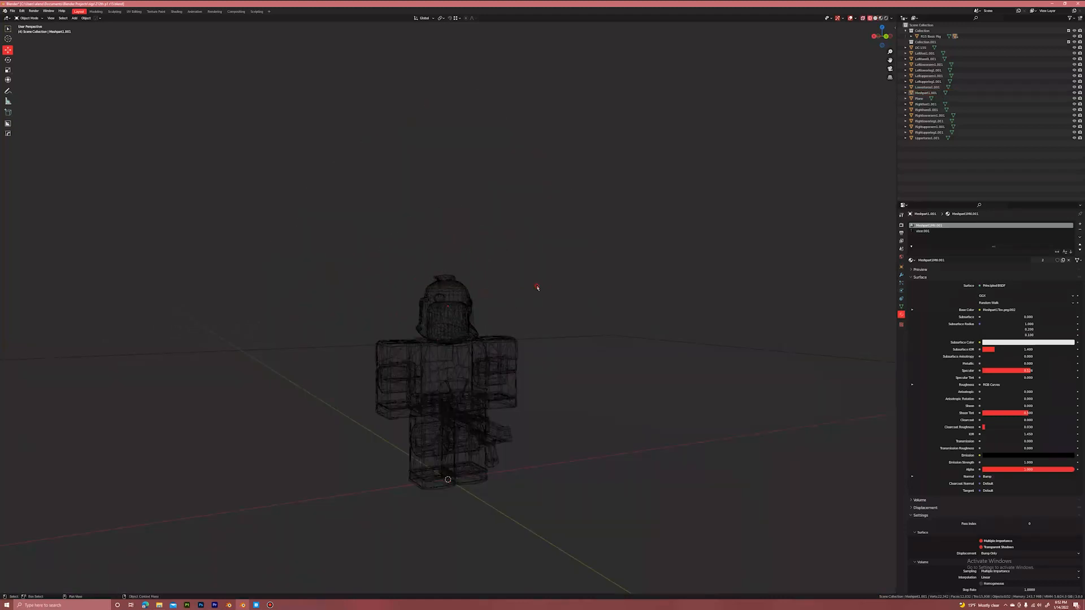
scroll(538, 288, down, 2)
key(b)
drag(391, 239, 556, 447)
key(b)
shift+drag(664, 260, 627, 359)
right_click(632, 371)
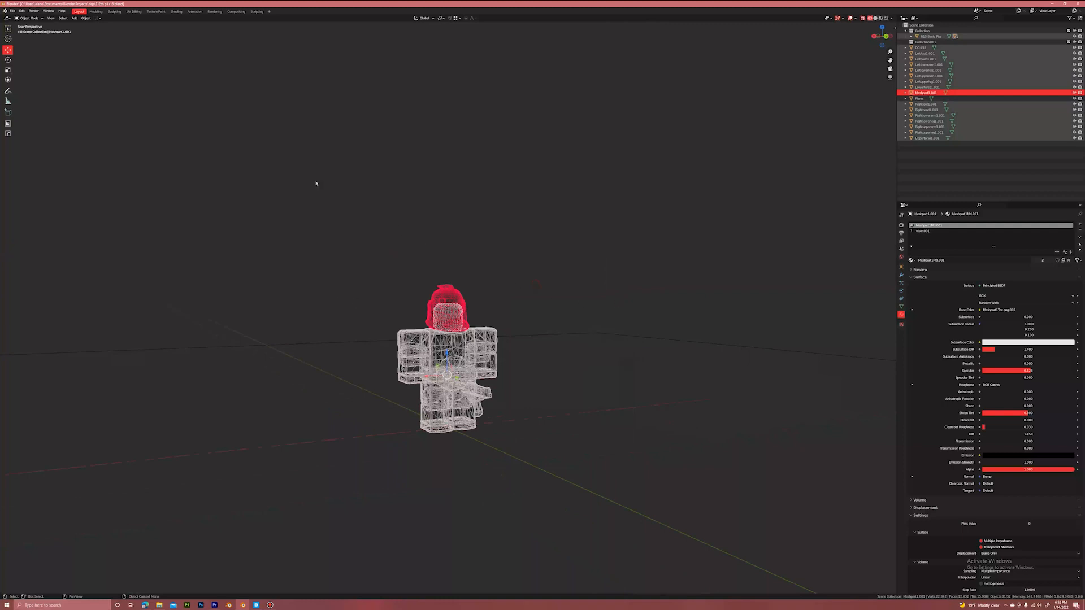
key(alt+a)
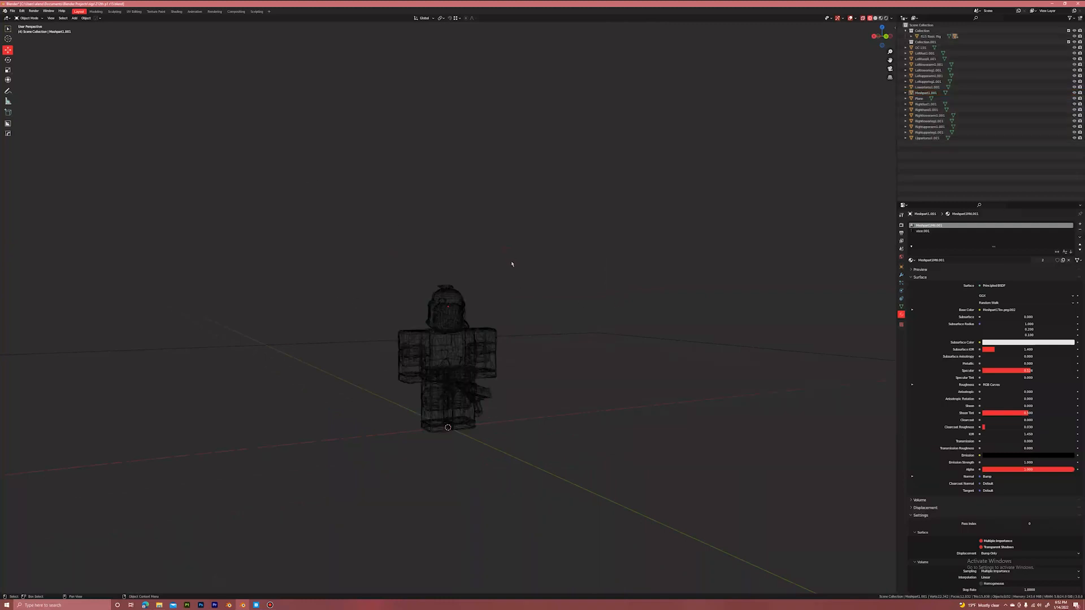
key(z)
click(561, 262)
Duplicate the whole clone trooper and its rifle without the ground plane, and move the copy far away along the X axis.
key(z)
click(522, 250)
drag(378, 173, 507, 505)
key(b)
shift+drag(603, 198, 612, 491)
key(z)
click(620, 338)
middle_drag(612, 334, 567, 350)
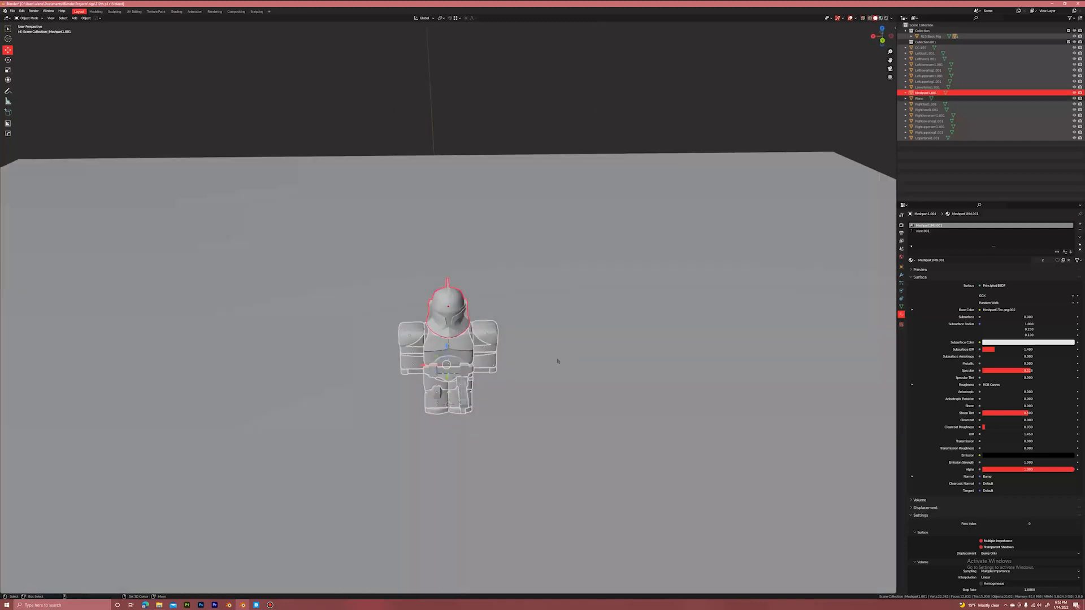
key(shift+d)
key(x)
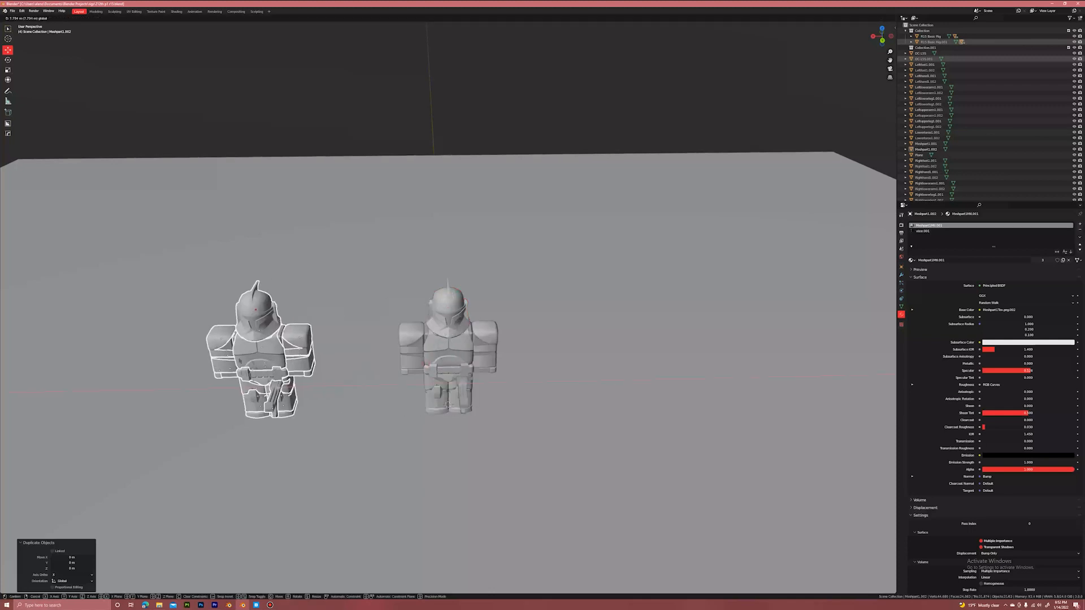
click(240, 360)
scroll(446, 354, down, 5)
drag(452, 335, 191, 293)
shift+middle_drag(182, 267, 396, 274)
Snap the 3D cursor to the copied trooper and move the ground plane along X until it lies under the copy.
key(shift+s)
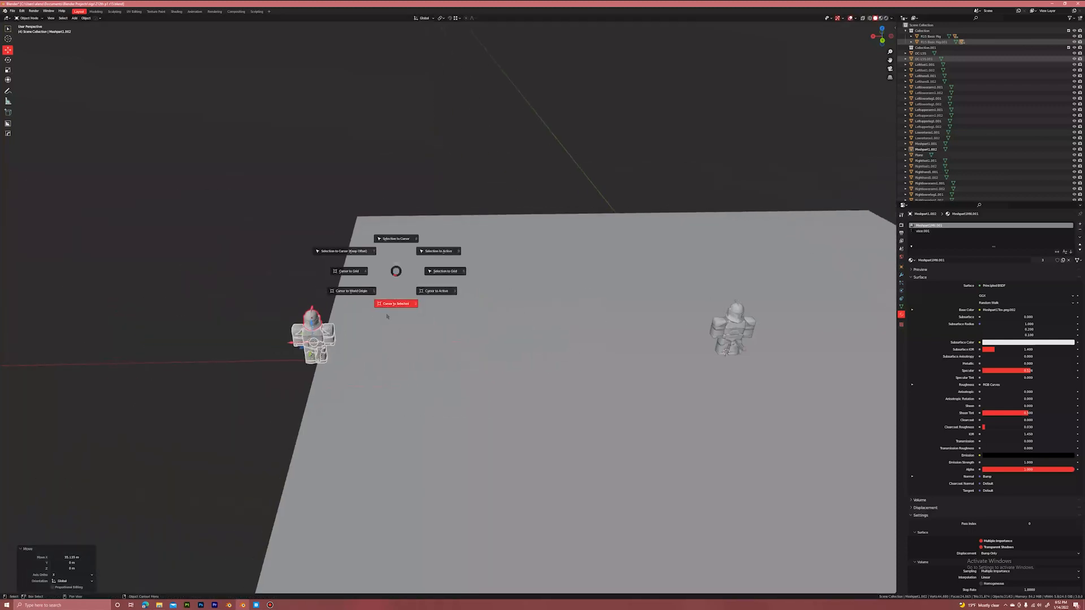
click(404, 302)
key(alt+a)
click(451, 321)
scroll(526, 336, down, 4)
drag(563, 331, 357, 339)
click(595, 315)
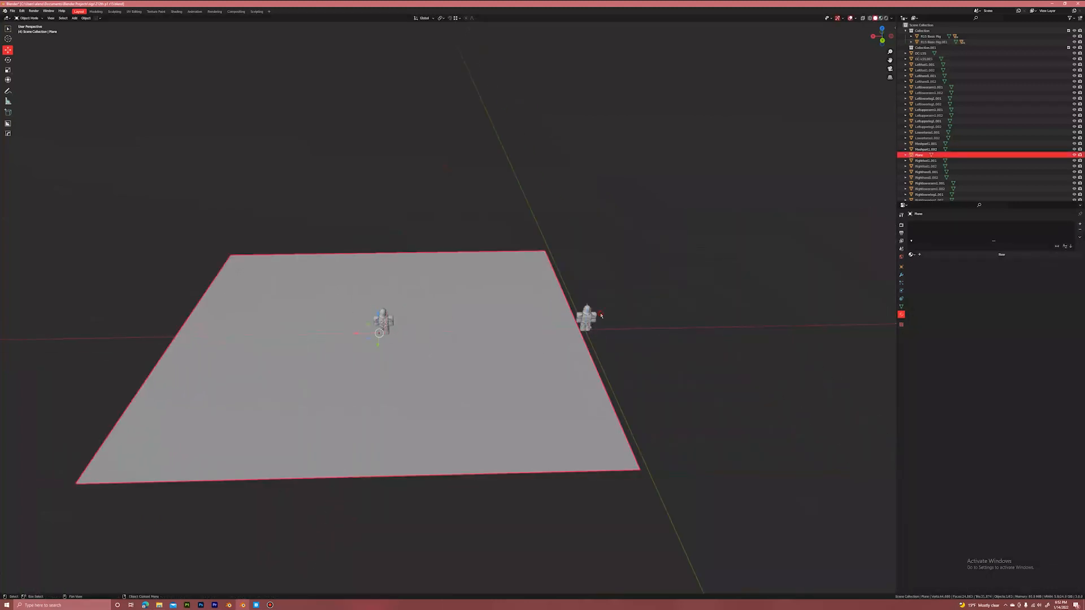
click(654, 304)
scroll(521, 339, up, 8)
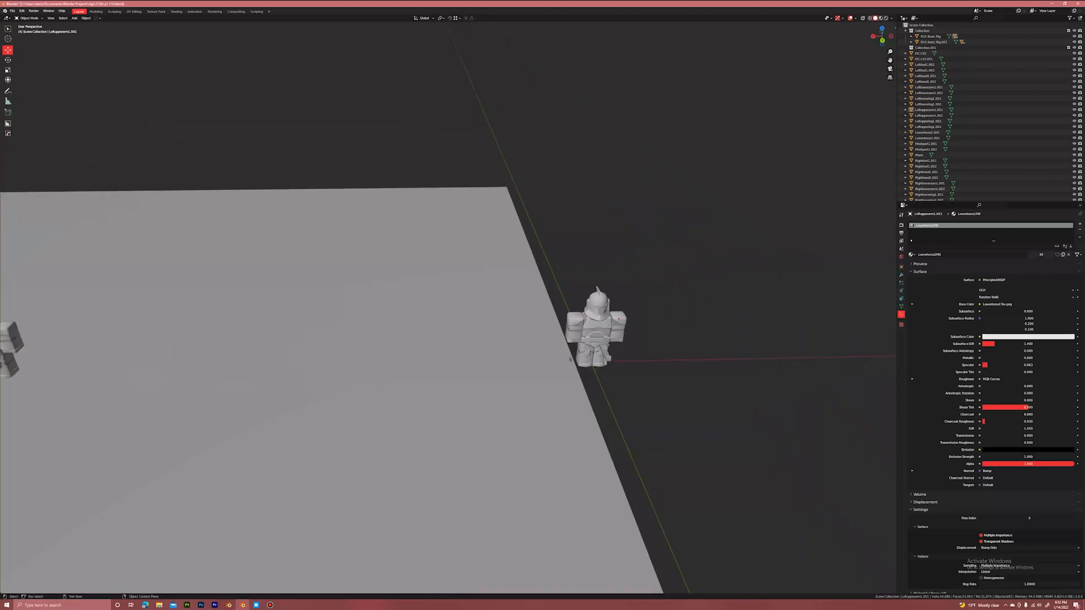
scroll(496, 332, up, 5)
click(496, 332)
key(g)
key(Escape)
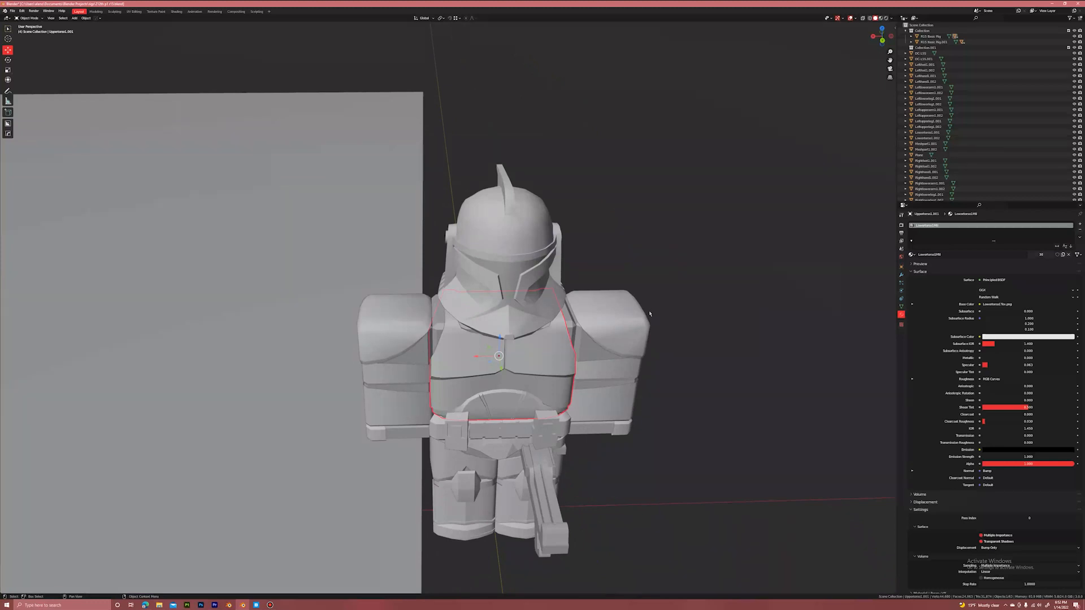
Select the R15 Basic Rig mesh at the copied trooper's waist and trackball-rotate it to turn the body.
scroll(683, 298, down, 8)
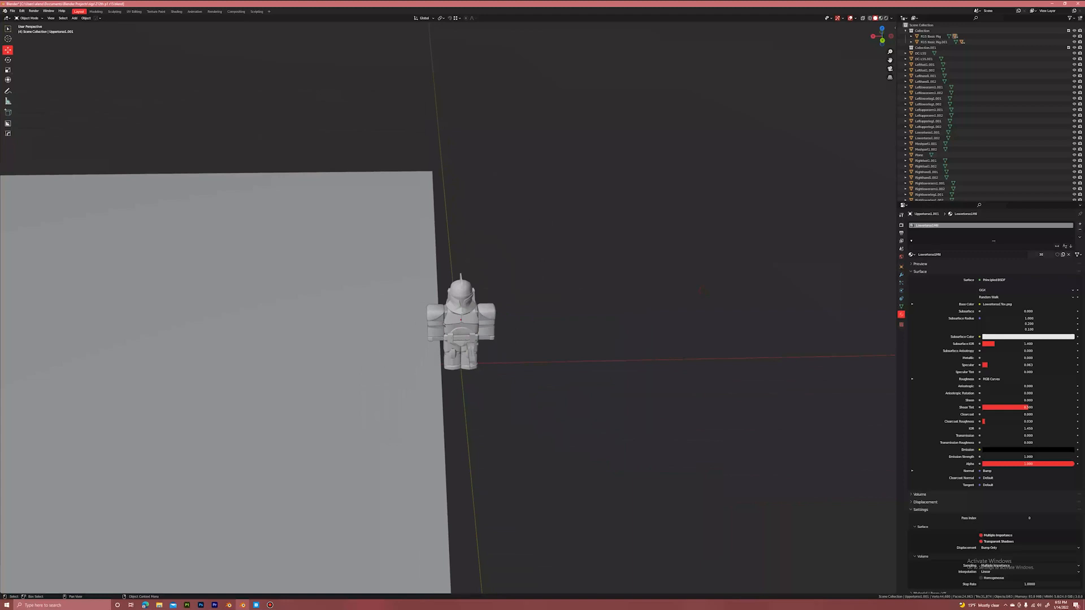
scroll(424, 337, down, 5)
shift+middle_drag(504, 344, 582, 349)
scroll(582, 349, up, 5)
shift+middle_drag(45, 348, 570, 272)
scroll(403, 360, up, 5)
scroll(565, 303, up, 3)
scroll(570, 271, down, 3)
scroll(515, 307, down, 1)
middle_drag(507, 315, 535, 297)
scroll(515, 307, down, 1)
scroll(523, 300, up, 1)
scroll(535, 297, up, 1)
scroll(532, 305, down, 1)
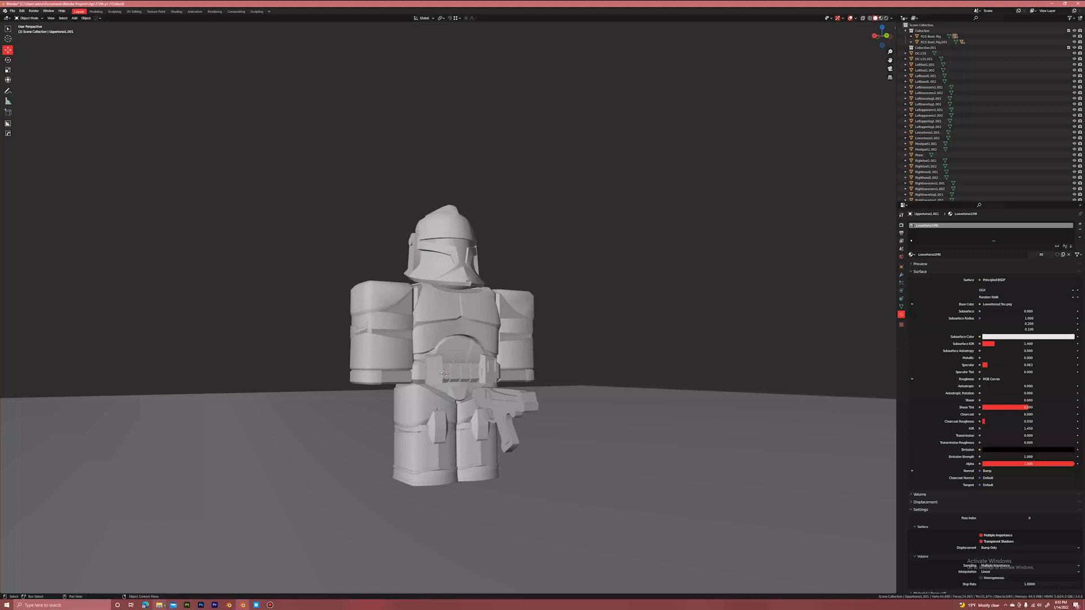
click(461, 364)
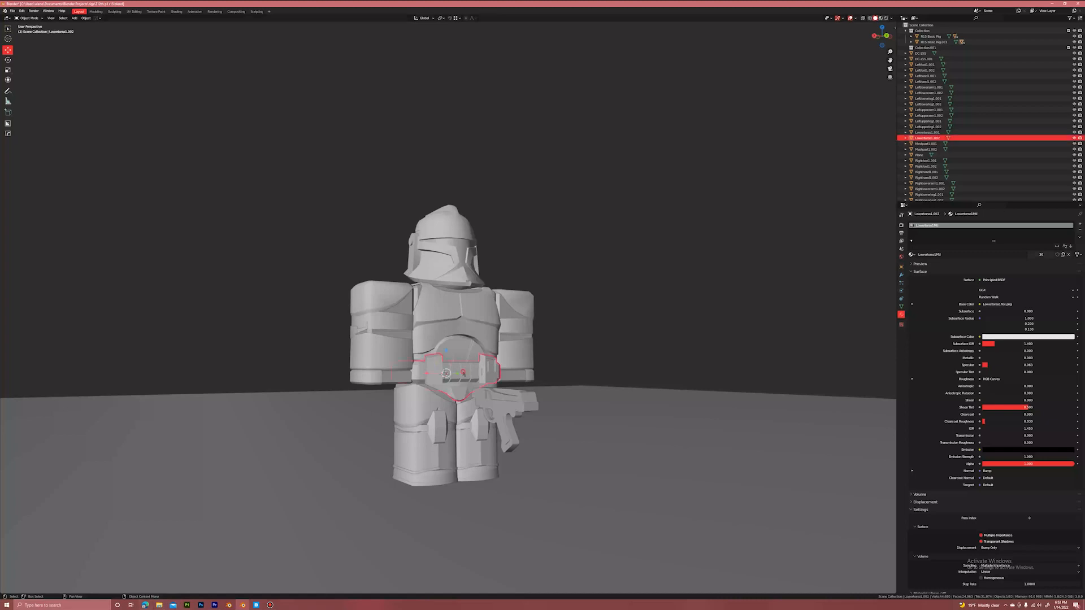
click(461, 365)
scroll(461, 364, up, 2)
key(r)
key(r)
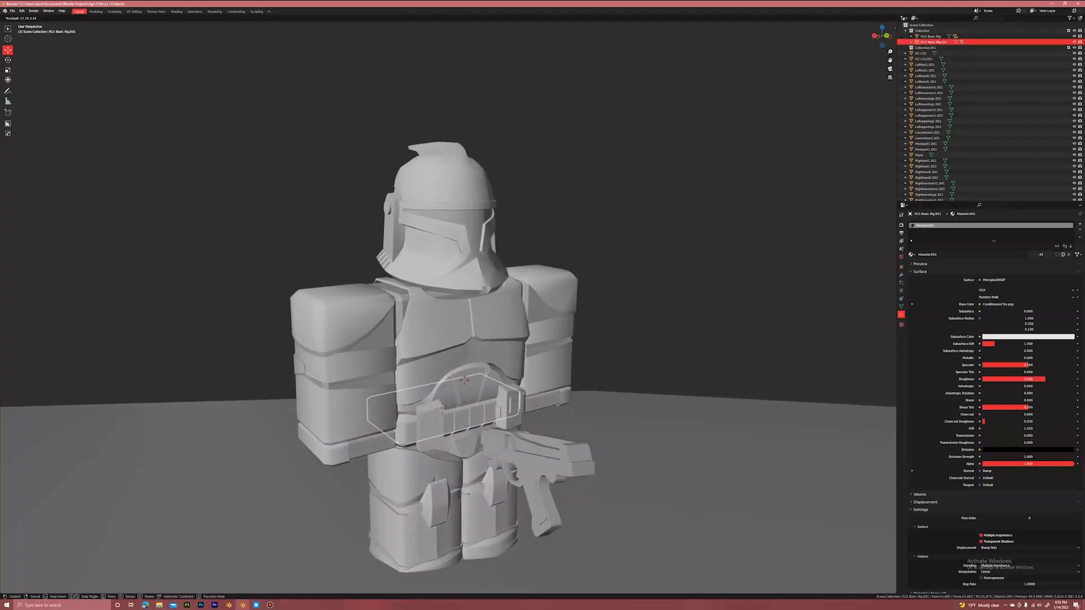
click(465, 380)
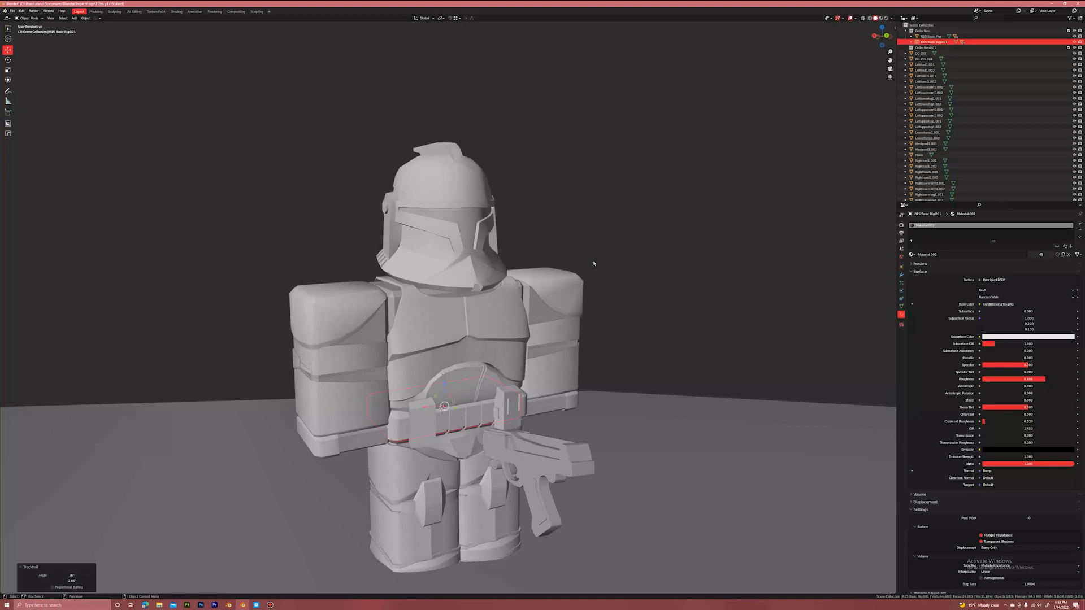
Refine the copied trooper's stance with two more trackball rotations of its rig mesh.
scroll(582, 310, down, 3)
key(r)
key(r)
click(580, 305)
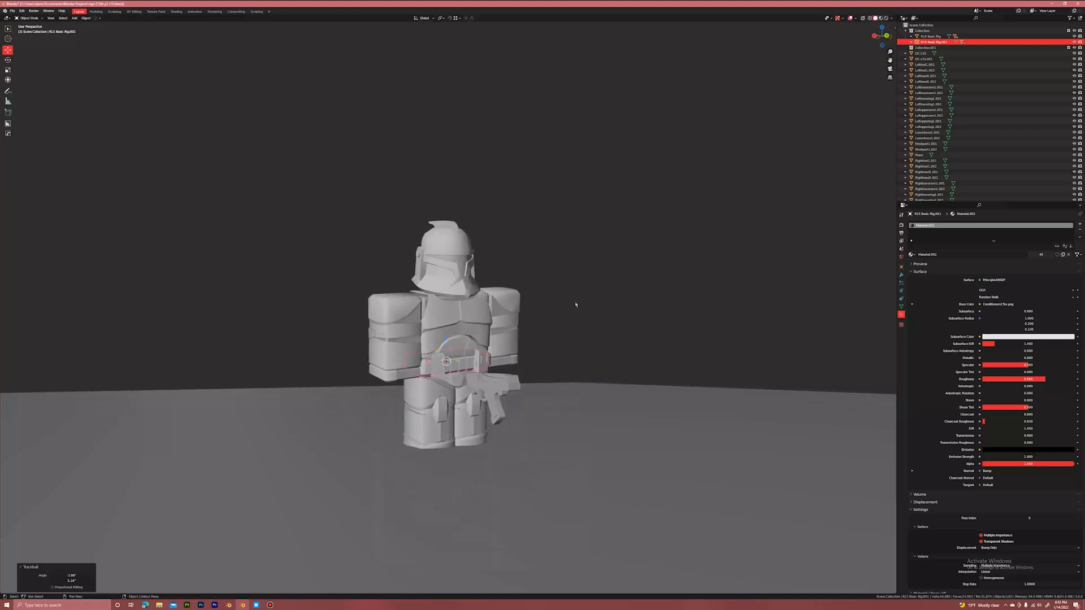
scroll(579, 305, up, 2)
key(r)
key(r)
click(478, 383)
scroll(586, 340, down, 2)
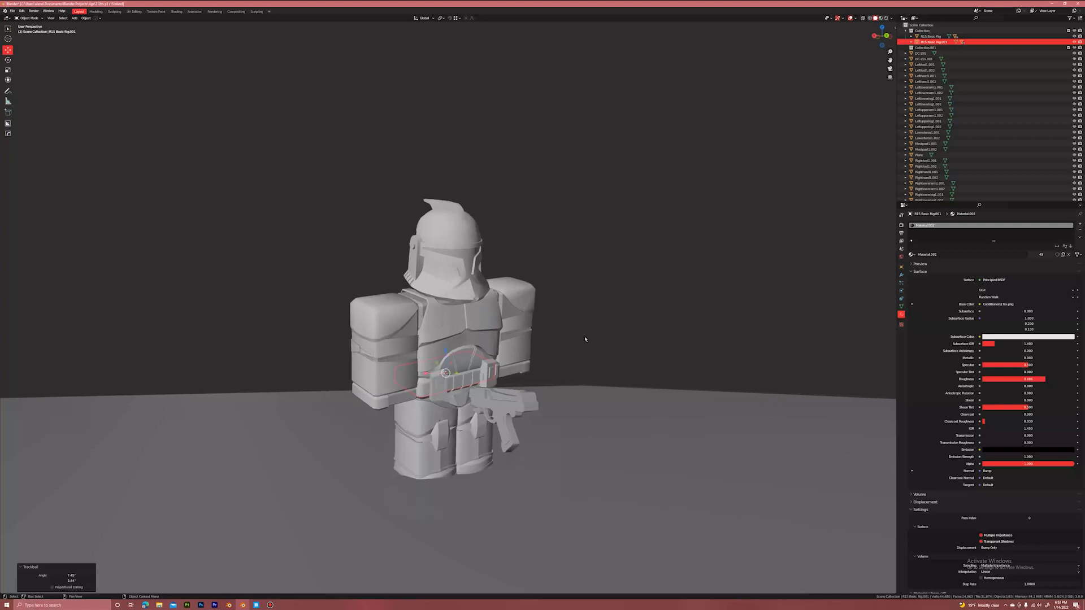
Duplicate the entire posed trooper with its rifle and place the new copy apart from it, farther back on the ground plane.
click(444, 374)
key(z)
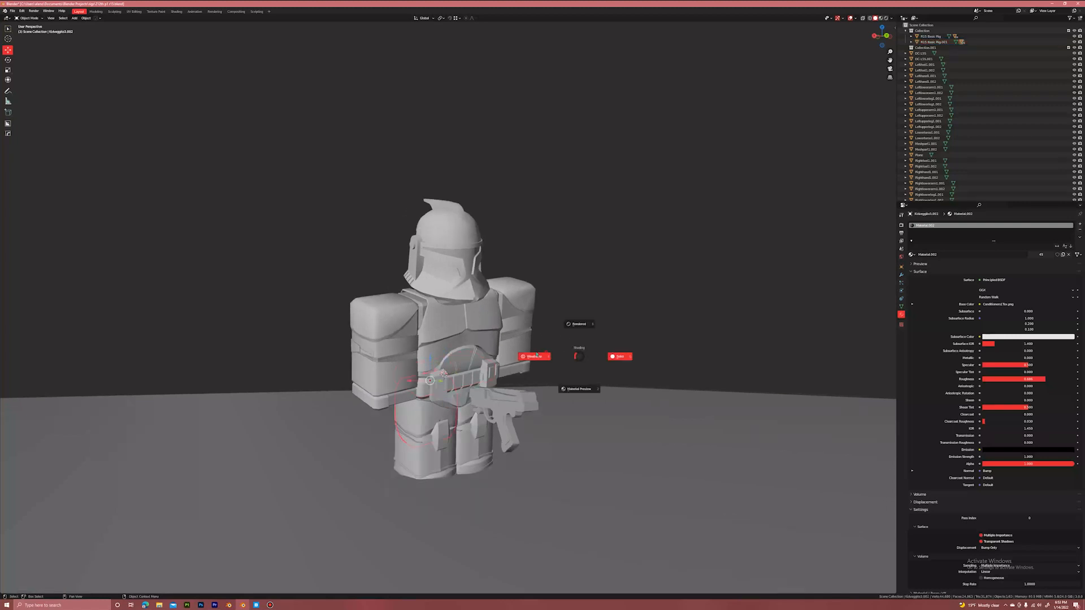
click(534, 356)
key(b)
drag(360, 109, 549, 515)
key(b)
key(Escape)
key(z)
click(627, 308)
middle_drag(626, 322, 530, 364)
scroll(530, 364, down, 4)
key(shift+d)
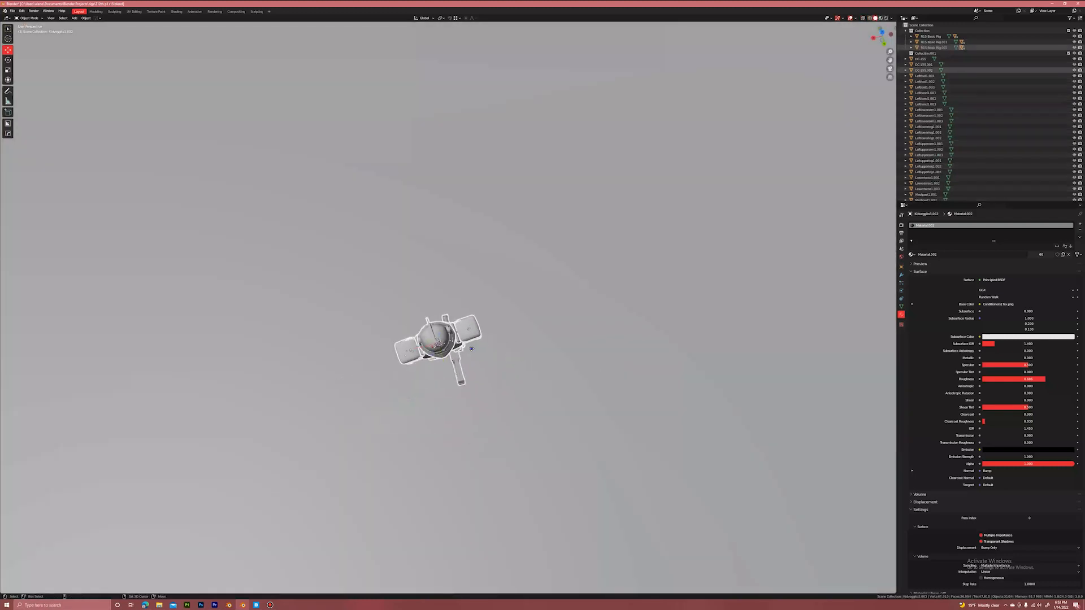
right_click(530, 364)
drag(430, 354, 681, 169)
Add a camera and align it to a ground-level view of the two clone troopers.
middle_drag(487, 326, 487, 256)
scroll(487, 257, up, 4)
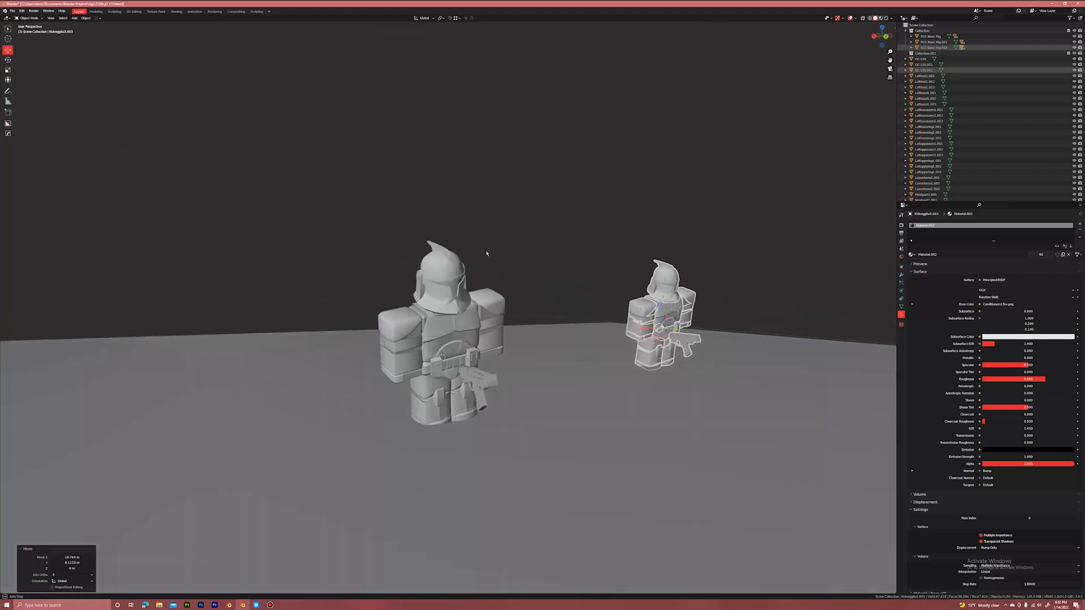
key(shift+a)
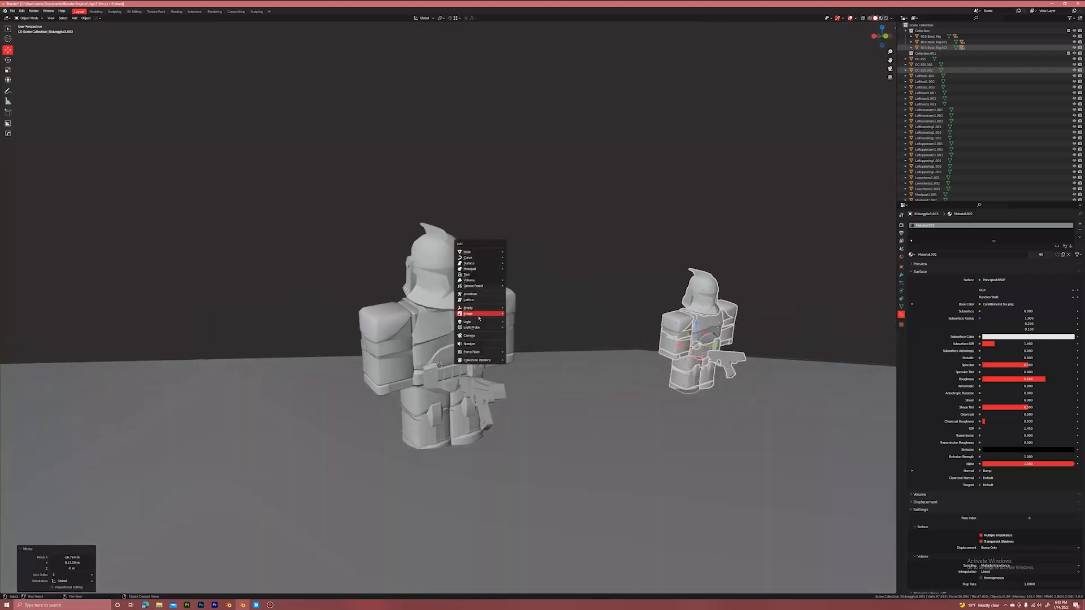
click(479, 338)
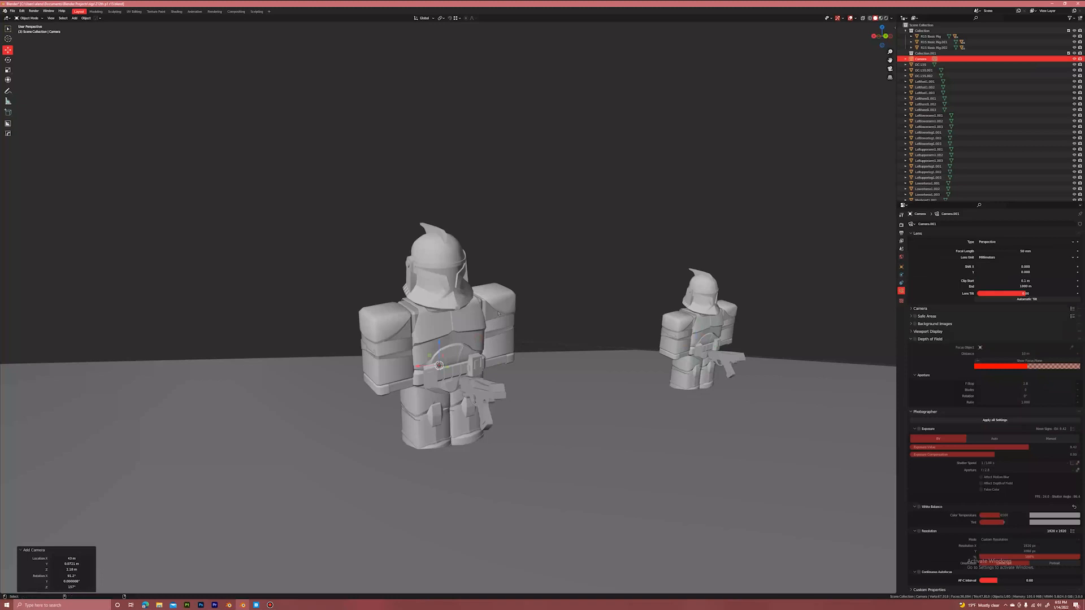
key(ctrl+KP_0)
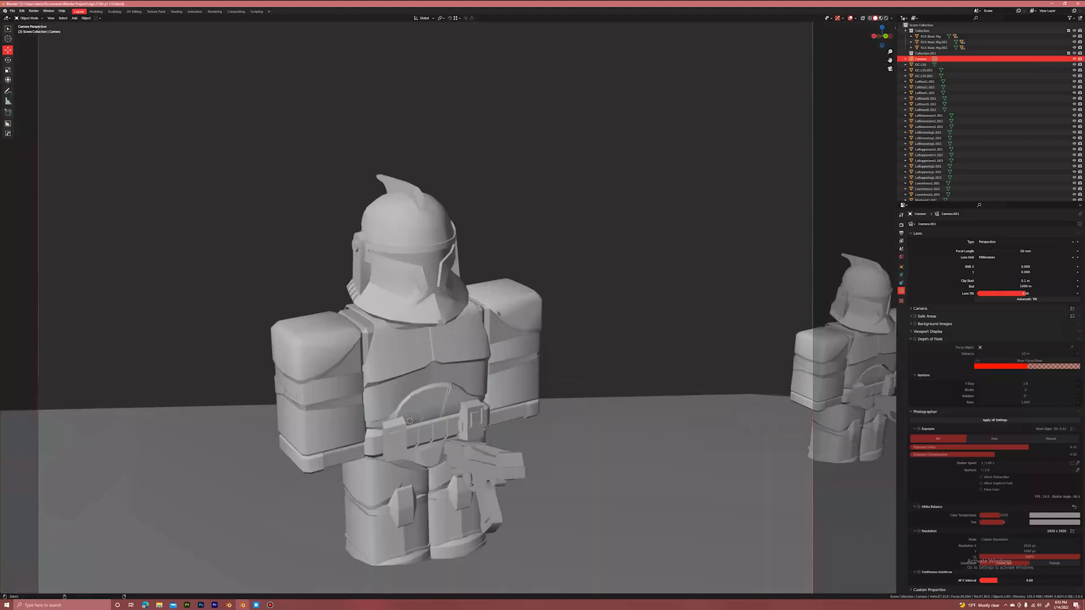
scroll(497, 315, down, 4)
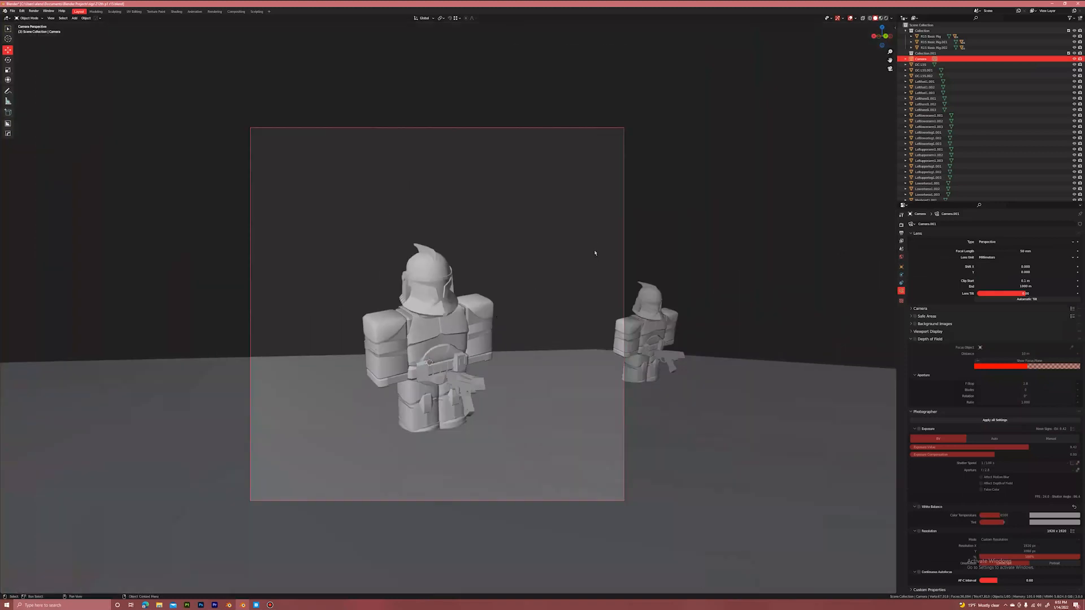
key(n)
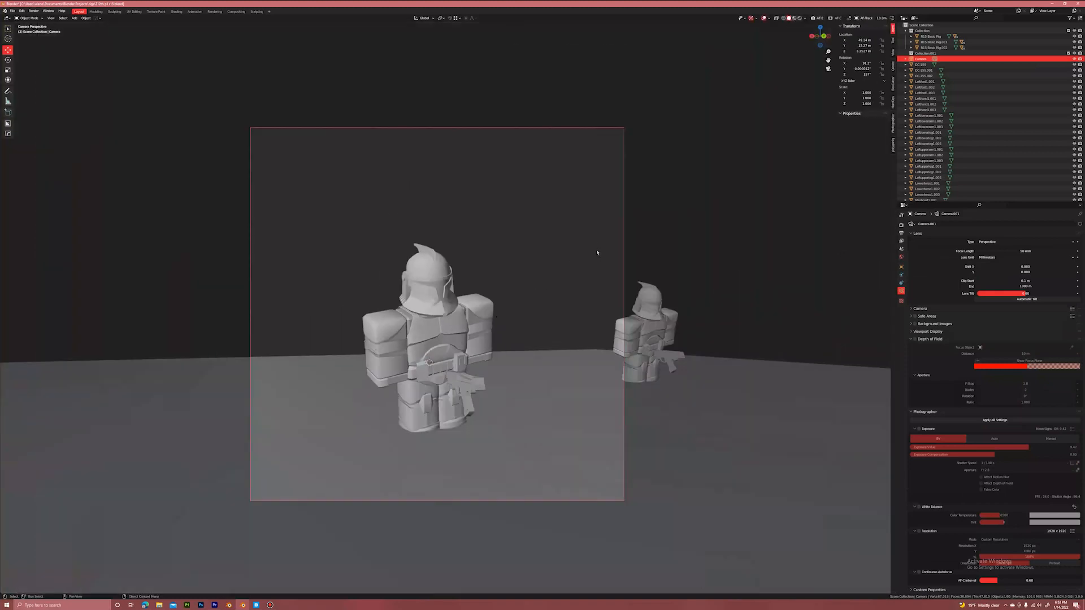
Set the render output resolution to 1920 by 1080 px.
click(902, 225)
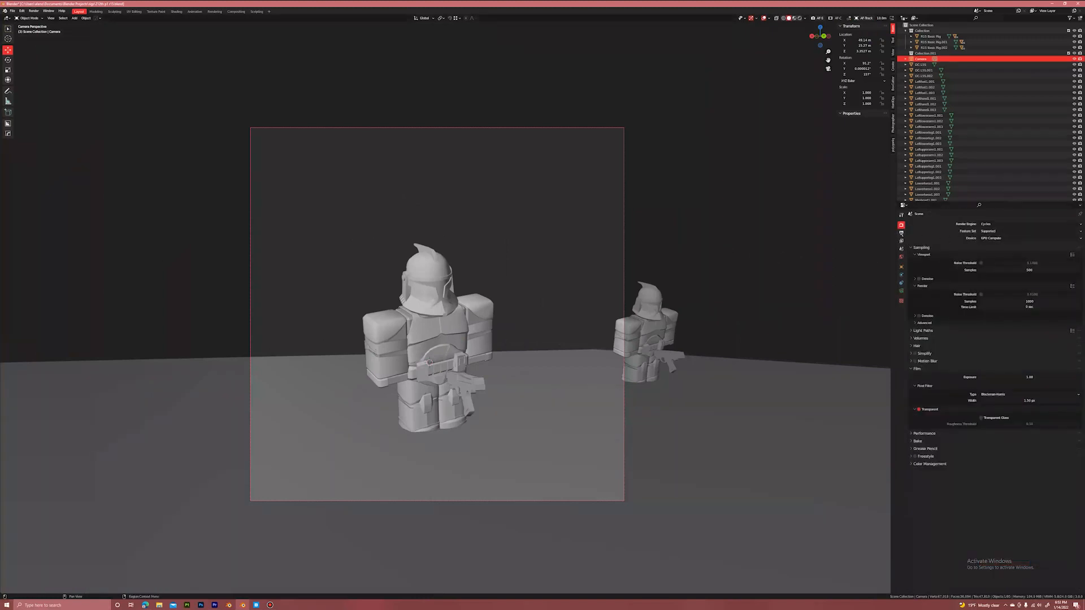
click(902, 233)
click(1017, 231)
text(1)
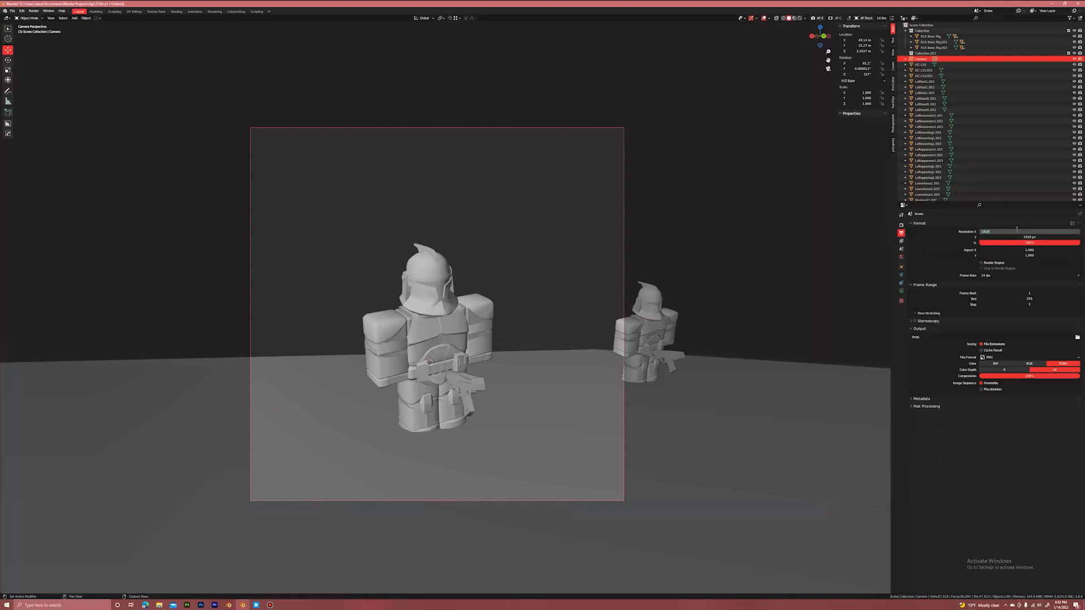
text(920)
key(Tab)
text(1)
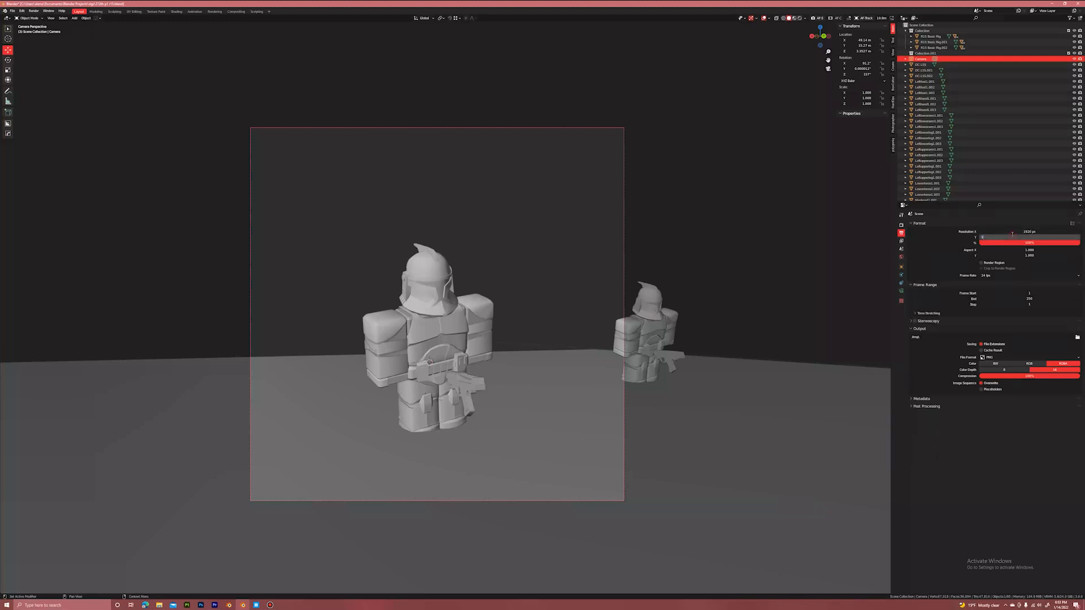
key(Return)
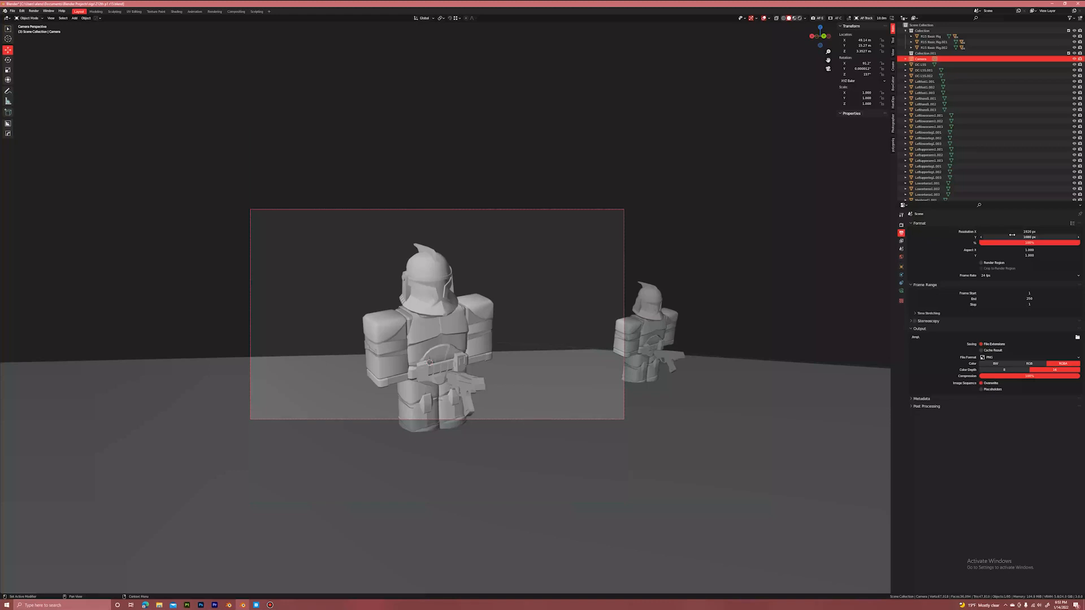
Split the 3D view in two, keeping the camera view in one half, and select the camera in the other.
drag(2, 18, 430, 105)
click(565, 122)
middle_drag(31, 38, 131, 143)
click(300, 220)
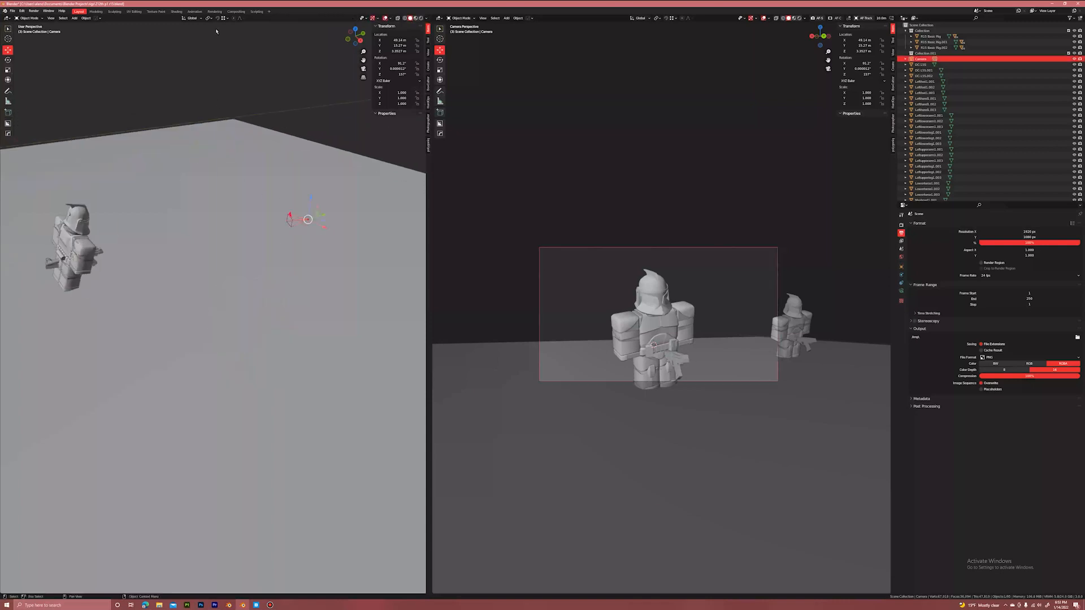
Switch the transform orientation to Local and move the camera along its own axes to frame the front trooper.
click(199, 18)
click(185, 39)
mouse_move(332, 218)
mouse_down()
mouse_move(318, 202)
mouse_move(317, 213)
mouse_up()
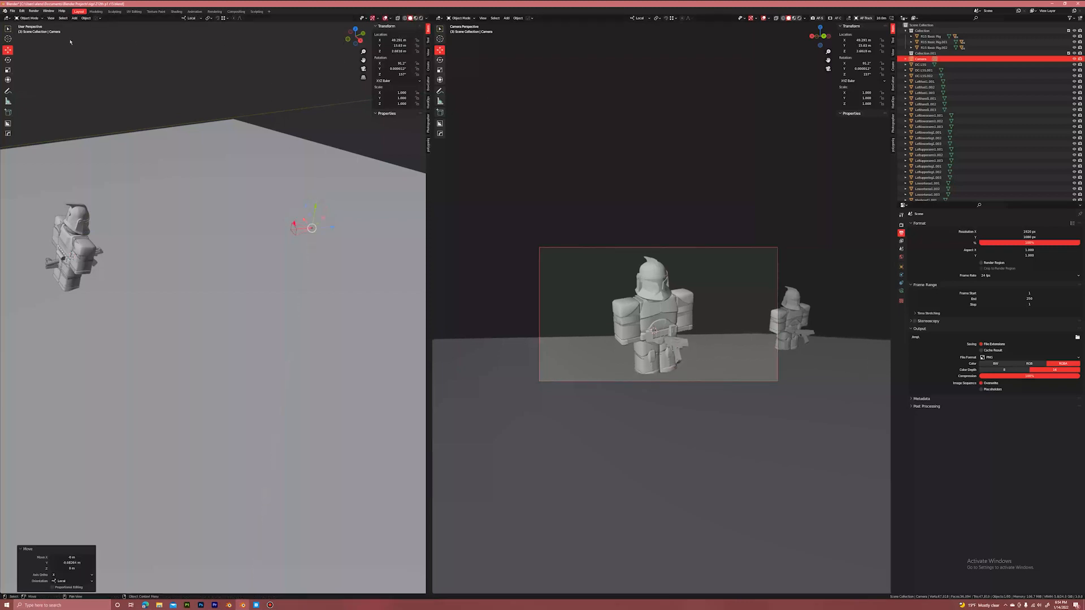
click(192, 19)
click(186, 36)
click(192, 18)
click(187, 43)
drag(328, 226, 284, 224)
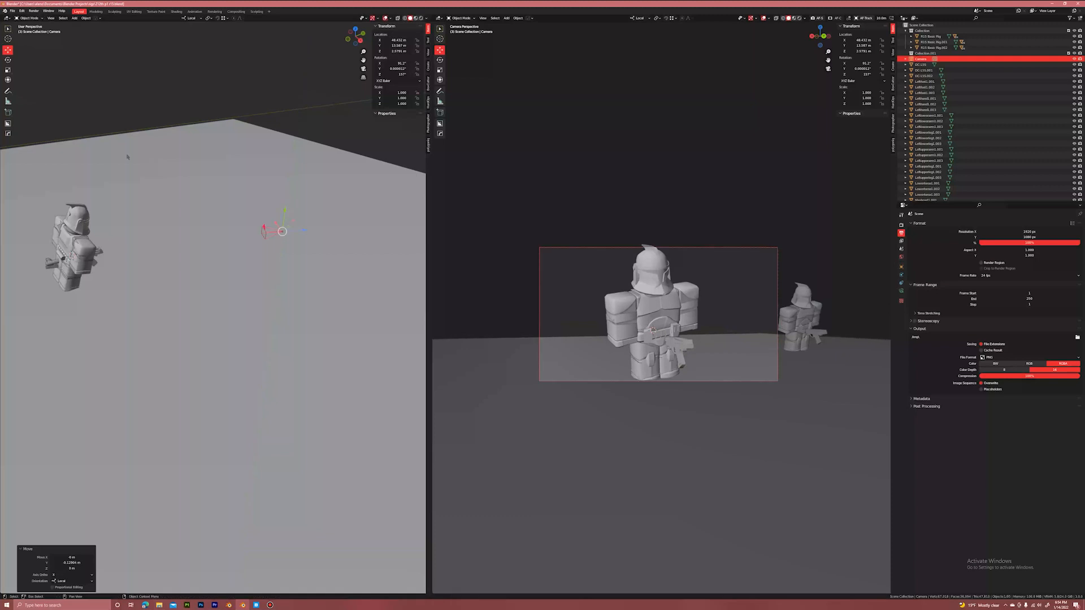
drag(275, 215, 313, 224)
Delete the ground plane beneath the troopers.
click(227, 139)
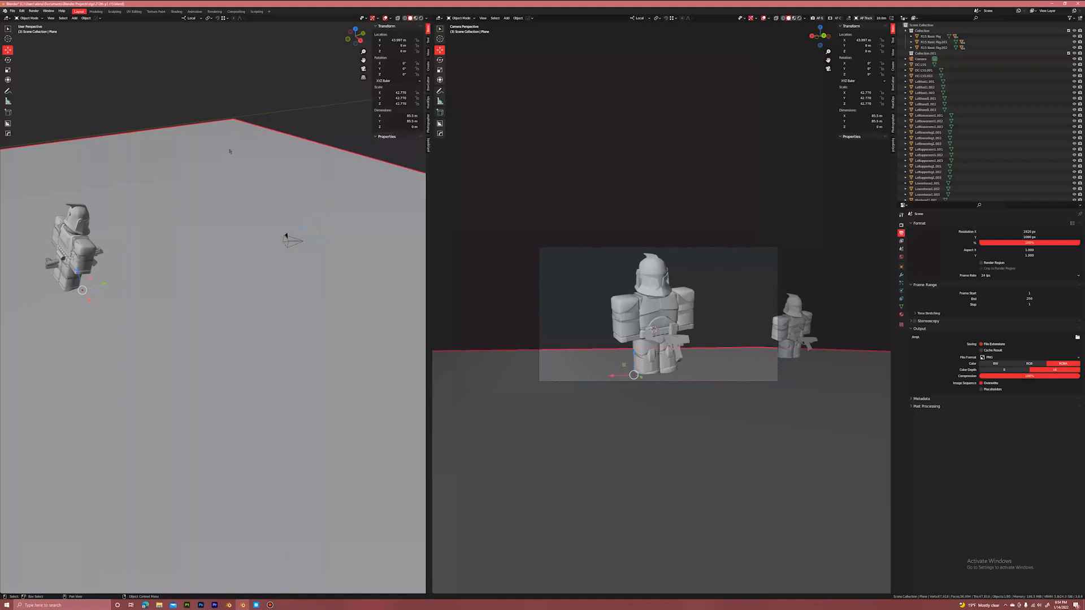
key(Delete)
scroll(233, 211, up, 5)
mouse_move(104, 150)
shift+middle_down()
mouse_move(201, 184)
mouse_move(160, 206)
mouse_move(176, 188)
shift+middle_up()
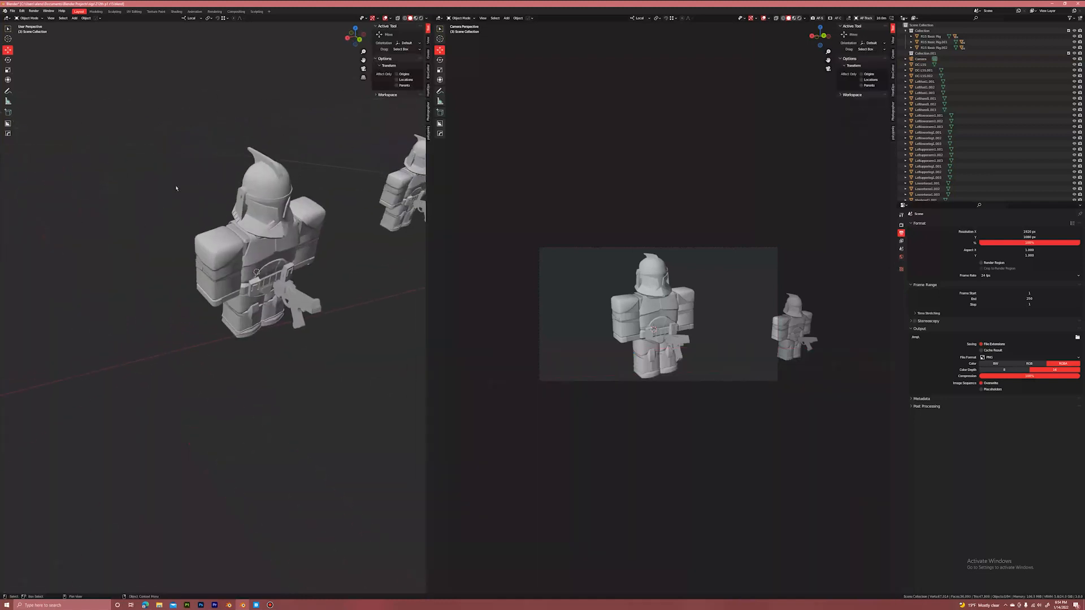
Rotate the front trooper's right upper leg forward, finishing the rotation in Local orientation.
click(199, 18)
click(194, 37)
scroll(241, 238, up, 8)
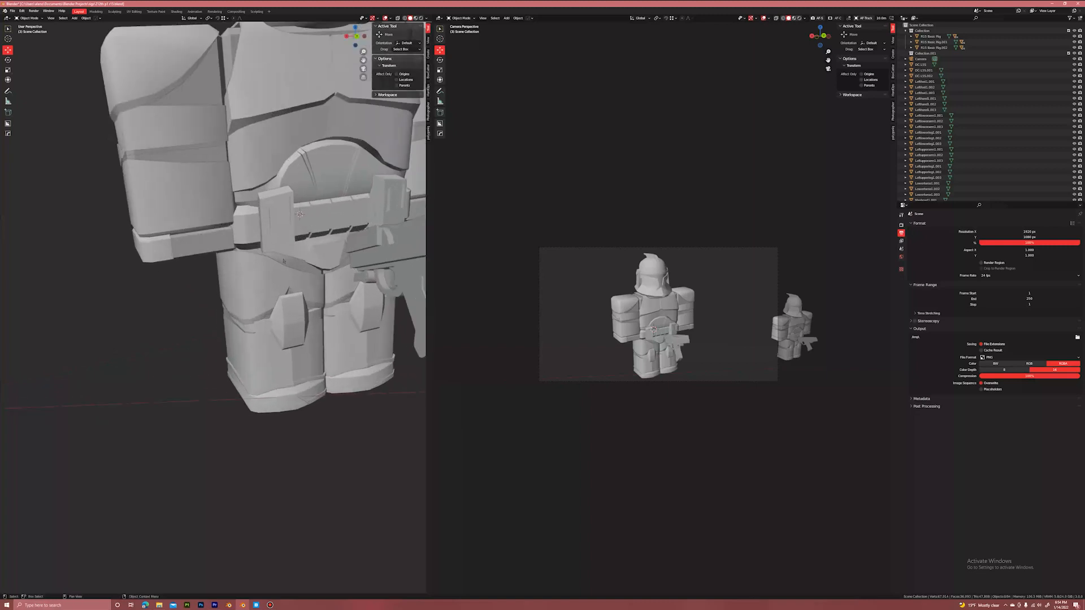
click(284, 261)
click(8, 62)
scroll(186, 283, down, 2)
drag(264, 251, 260, 264)
click(201, 21)
click(189, 41)
drag(275, 251, 269, 253)
Bend the front trooper's right lower leg at the knee and refine the upper leg's rotation.
middle_drag(134, 304, 211, 296)
scroll(211, 296, up, 3)
scroll(209, 296, down, 3)
middle_drag(167, 334, 213, 341)
click(215, 358)
drag(248, 325, 251, 334)
middle_drag(254, 333, 192, 243)
click(192, 243)
drag(204, 259, 196, 263)
middle_drag(196, 263, 200, 305)
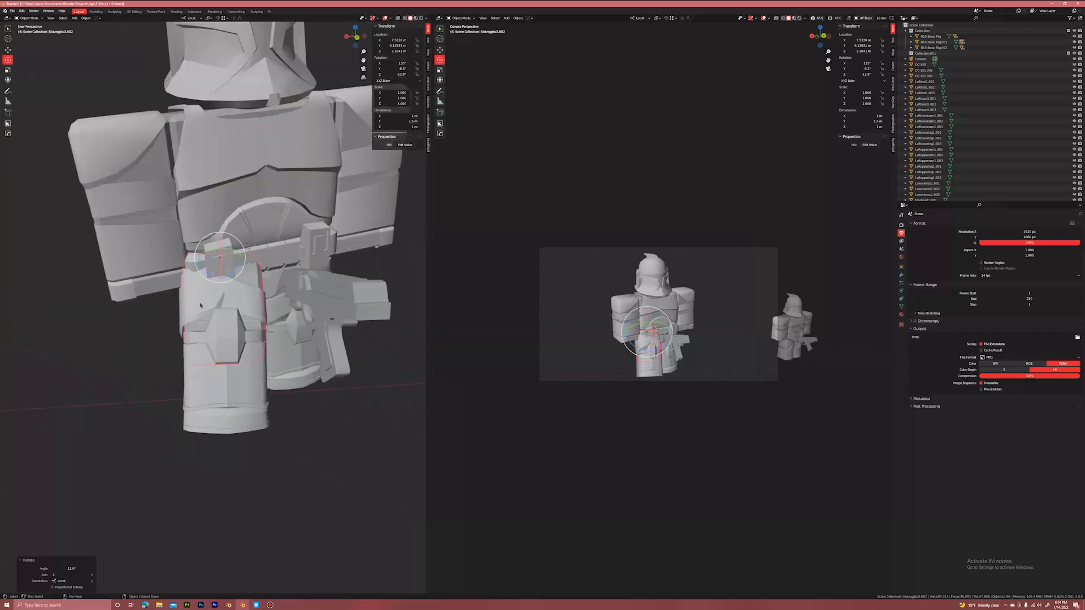
Select the front trooper's R15 Basic Rig mesh and raise it slightly along the global Z axis.
click(191, 18)
click(247, 247)
click(8, 50)
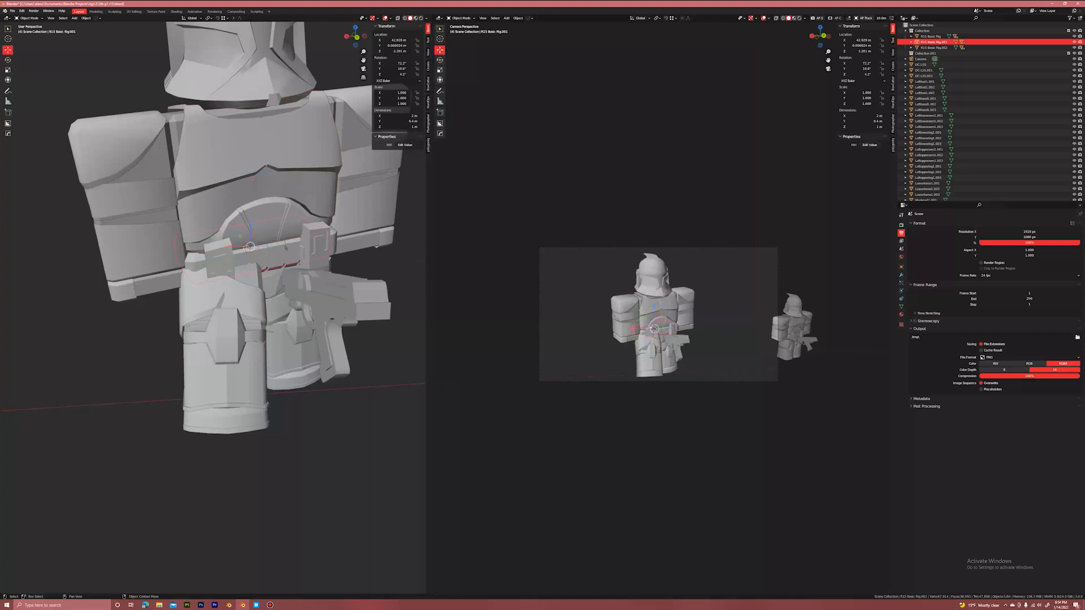
drag(256, 231, 255, 218)
Rotate the front trooper's left lower leg about its local axis to bend the trailing leg at the knee.
middle_drag(335, 292, 287, 319)
click(339, 311)
click(339, 311)
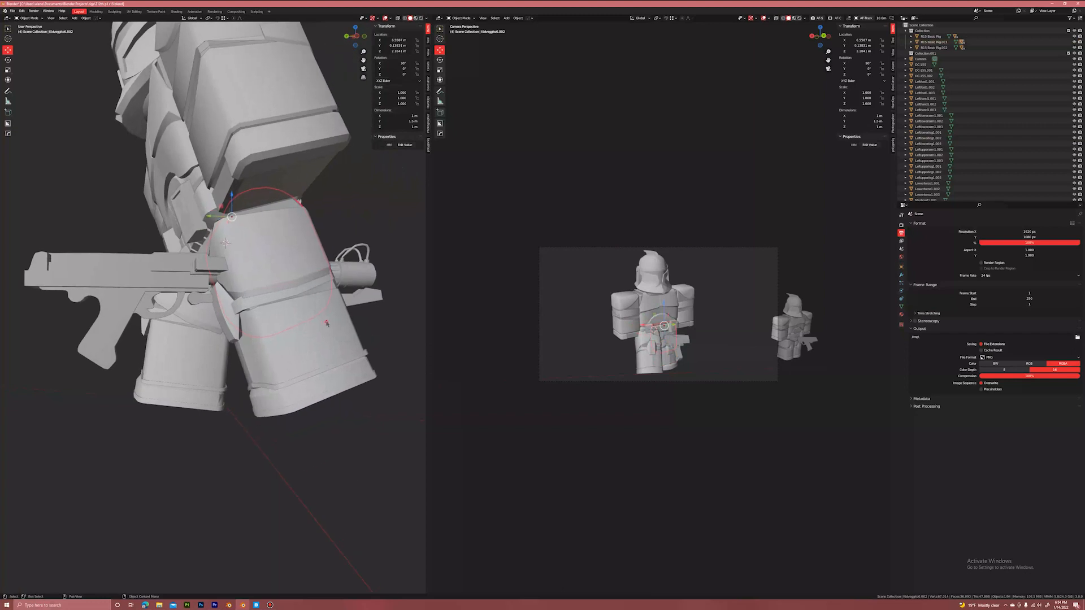
click(328, 311)
click(329, 289)
click(191, 18)
click(8, 59)
drag(261, 318, 271, 316)
middle_drag(271, 316, 319, 321)
scroll(331, 312, down, 2)
Rotate the front trooper's rifle about the Z axis so its barrel points forward.
click(333, 320)
key(r)
key(z)
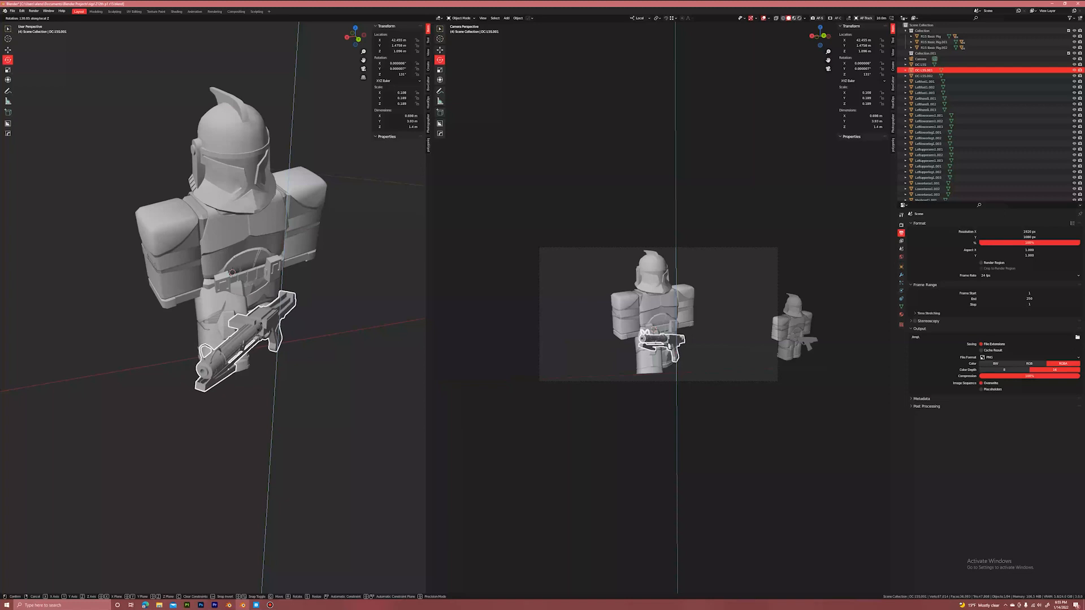
click(261, 330)
middle_drag(260, 329, 186, 316)
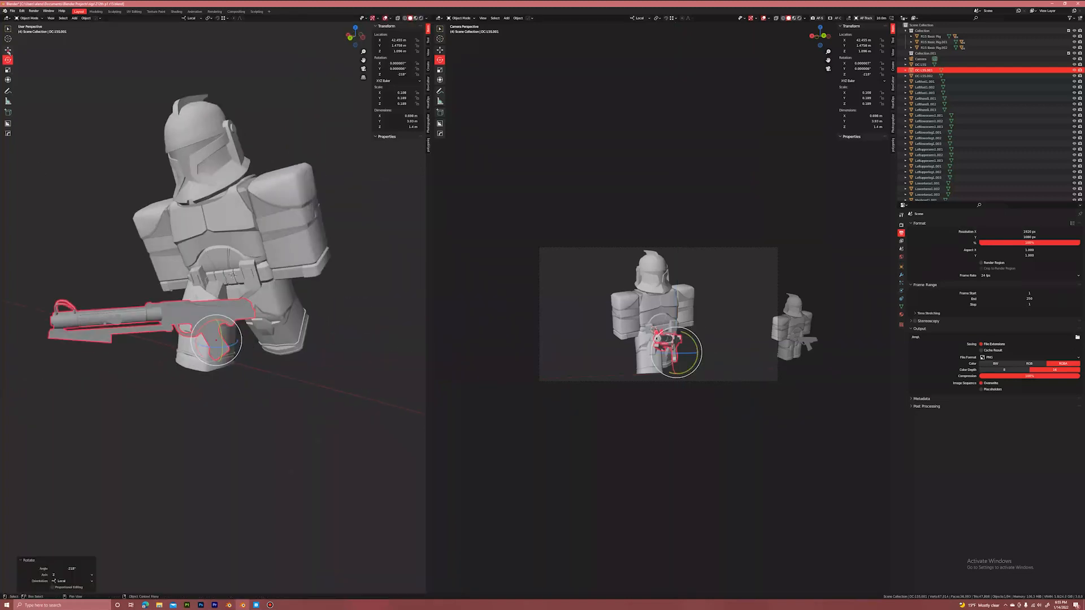
Switch to Global orientation and move the rifle from waist height up to the front trooper's left shoulder.
click(8, 49)
click(191, 17)
click(190, 38)
key(g)
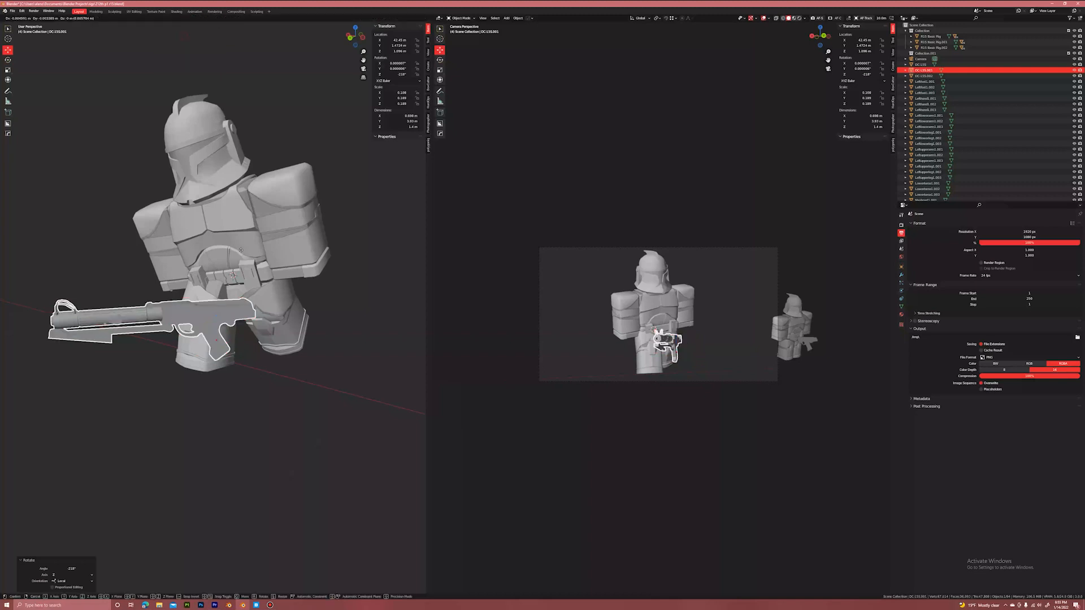
click(261, 160)
middle_drag(260, 160, 282, 189)
drag(244, 293, 259, 295)
middle_drag(260, 295, 269, 254)
drag(257, 232, 269, 219)
Scale the rifle down to suit the trooper and reposition it in front of the left shoulder.
key(s)
click(285, 215)
middle_drag(285, 216, 272, 285)
drag(247, 329, 236, 350)
middle_drag(249, 309, 260, 236)
drag(256, 231, 255, 224)
key(s)
middle_drag(260, 244, 319, 282)
click(295, 267)
Fine-tune the rifle's aim with a Z-axis rotation and a small positional nudge.
key(r)
key(z)
click(331, 290)
drag(275, 315, 277, 322)
Select the front trooper's left upper arm and rotate it forward in Local orientation.
click(334, 281)
middle_drag(334, 281, 285, 231)
scroll(285, 230, up, 4)
middle_drag(234, 257, 227, 281)
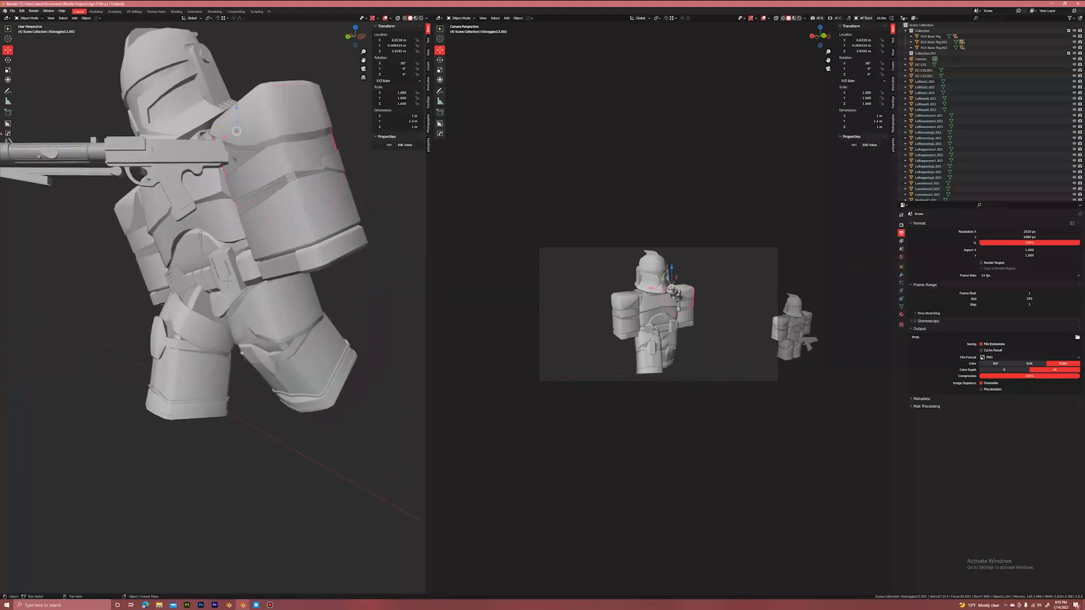
click(192, 18)
click(183, 41)
middle_drag(183, 42, 1, 82)
click(11, 61)
middle_drag(237, 152, 243, 204)
drag(309, 229, 259, 226)
Rotate the front trooper's left forearm to bend the elbow toward the rifle grip.
click(218, 276)
middle_drag(218, 276, 232, 255)
drag(243, 235, 253, 206)
Refine the left upper arm's angle with trackball rotations to bring the hand under the rifle.
click(254, 173)
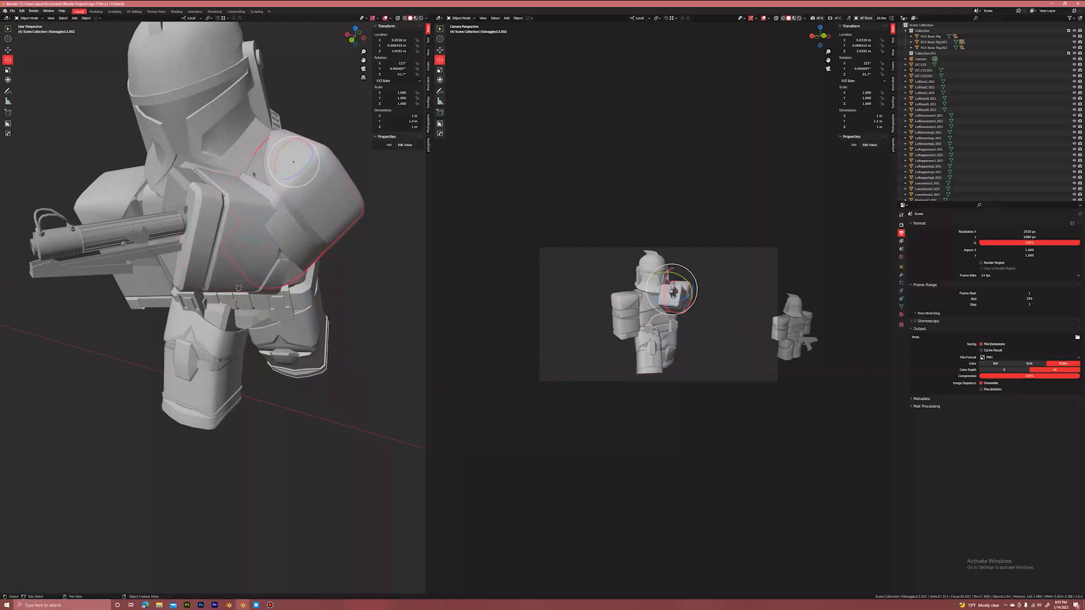
drag(272, 163, 262, 183)
middle_drag(262, 183, 302, 177)
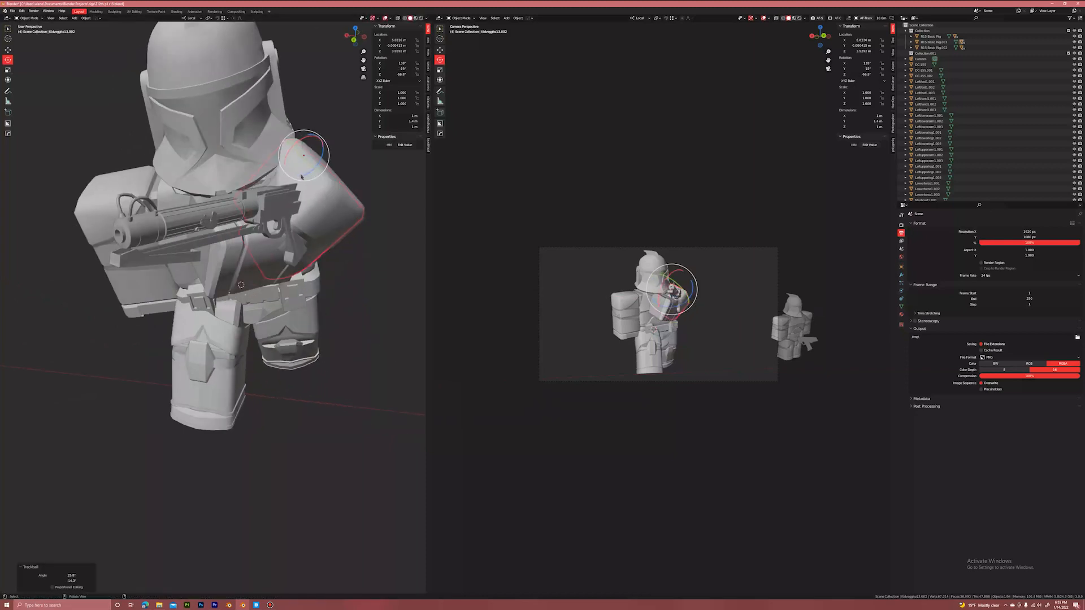
mouse_move(304, 175)
mouse_down()
mouse_move(317, 169)
mouse_move(292, 172)
mouse_up()
middle_drag(293, 173, 229, 176)
shift+middle_drag(229, 178, 294, 181)
Select the rifle and move it in Global orientation so its grip sits at the front trooper's left hand.
click(271, 195)
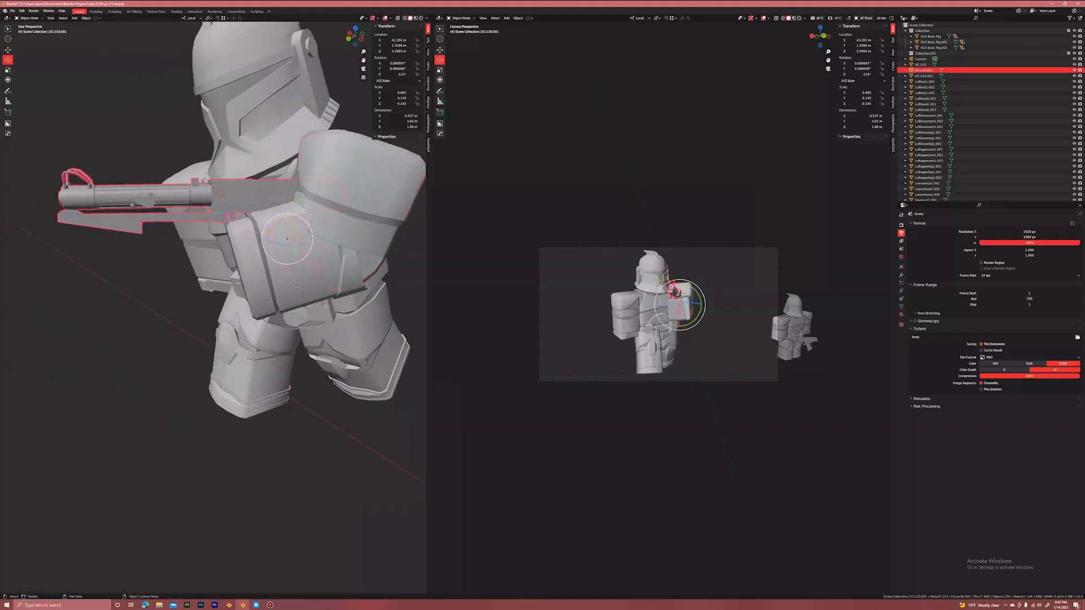
click(201, 19)
click(173, 36)
key(g)
click(262, 155)
middle_drag(263, 155, 272, 255)
shift+middle_drag(285, 311, 217, 212)
drag(218, 216, 223, 220)
middle_drag(223, 220, 206, 150)
scroll(206, 150, down, 3)
Select the front trooper's right upper arm and rotate it forward in Local orientation.
click(235, 255)
mouse_move(176, 198)
middle_down()
mouse_move(235, 254)
mouse_move(174, 192)
middle_up()
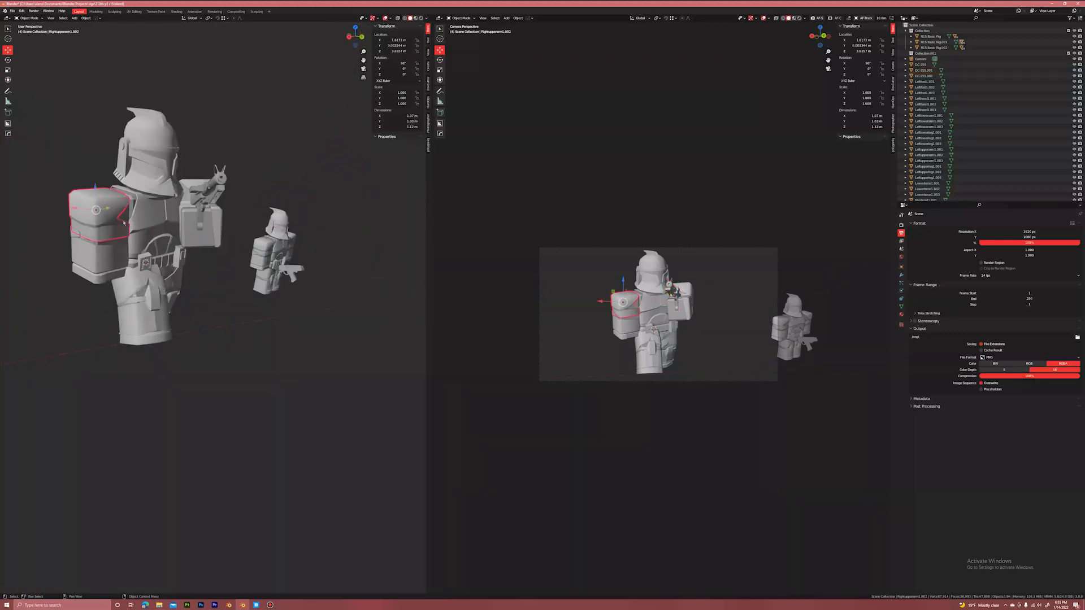
click(192, 19)
click(192, 41)
click(8, 60)
middle_drag(113, 110, 143, 218)
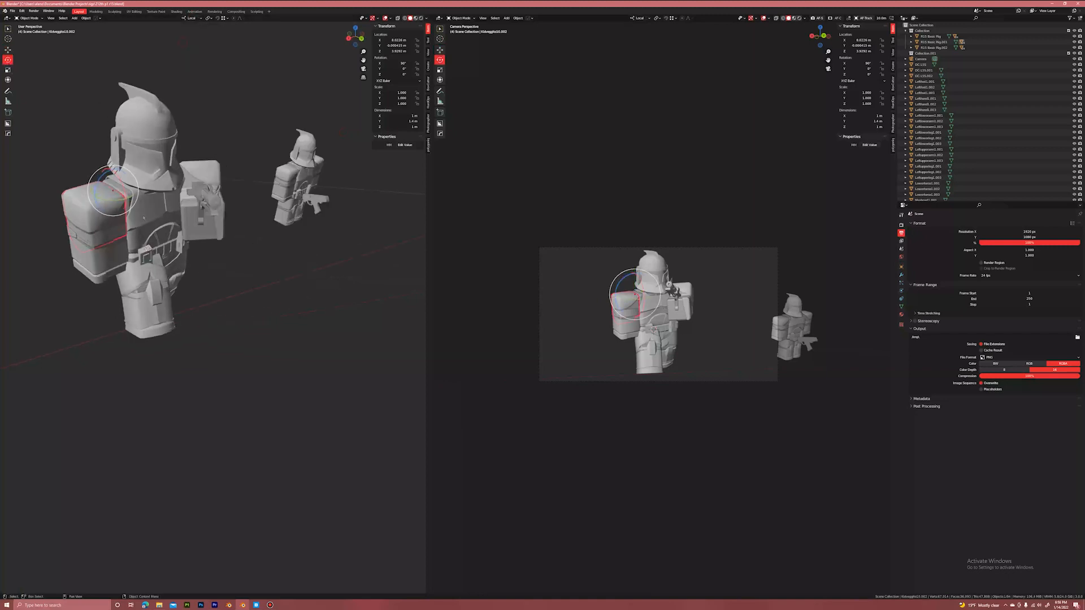
drag(112, 195, 133, 195)
middle_drag(134, 226, 171, 241)
scroll(116, 255, up, 4)
Bend the front trooper's right forearm at the elbow toward the rifle.
click(129, 276)
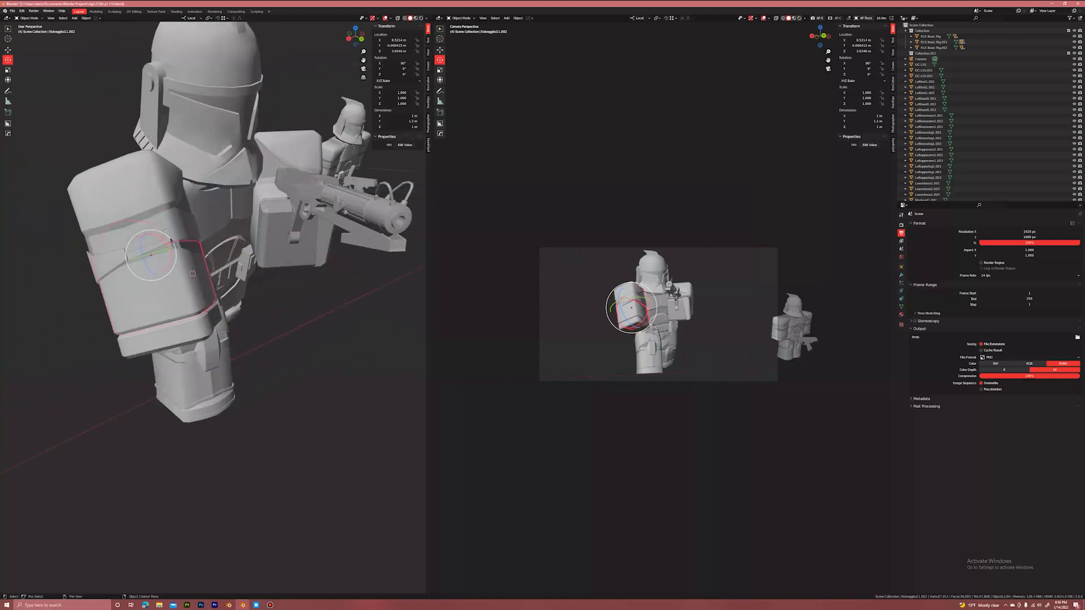
mouse_move(172, 256)
mouse_down()
mouse_move(158, 239)
mouse_move(170, 261)
mouse_up()
middle_drag(171, 261, 129, 244)
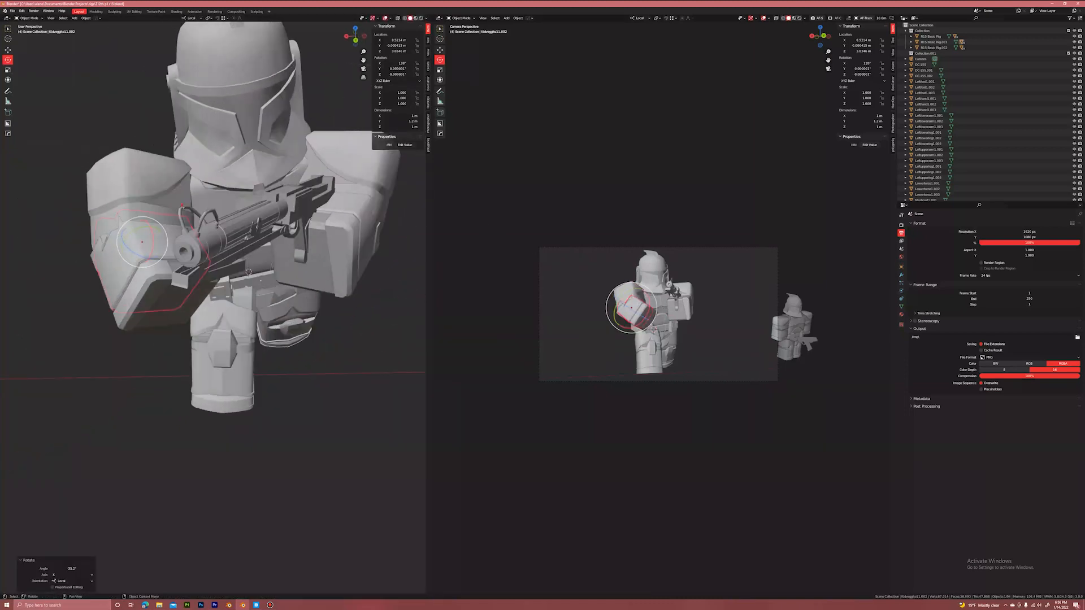
Rotate the right upper arm inward across the chest so the forearm reaches under the rifle.
click(192, 228)
click(180, 194)
drag(163, 197, 150, 194)
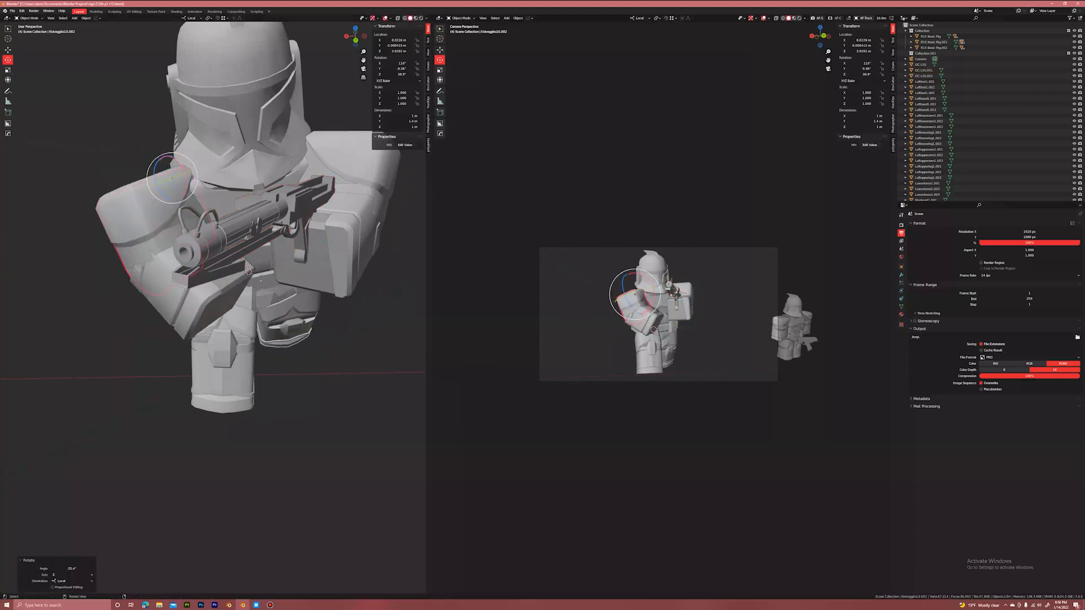
middle_drag(150, 194, 177, 192)
drag(168, 185, 158, 176)
middle_drag(158, 176, 120, 194)
drag(156, 179, 170, 175)
Move the right upper arm inward and forward at the shoulder against the torso.
click(8, 50)
middle_drag(170, 178, 184, 219)
drag(189, 214, 206, 235)
middle_drag(268, 283, 105, 113)
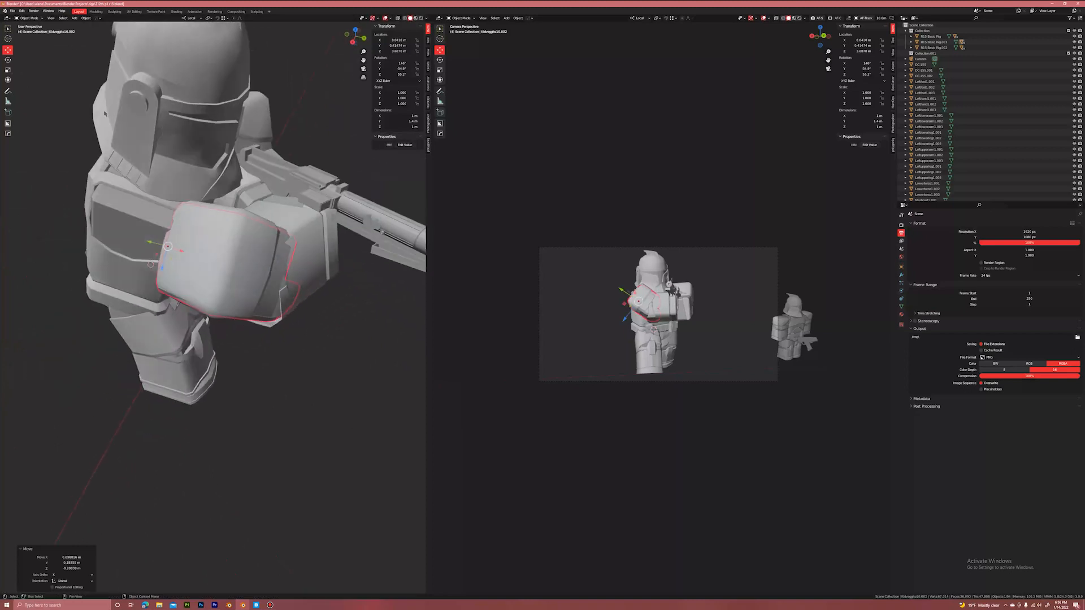
Rotate the front trooper's right upper arm at the shoulder to refine its angle under the rifle.
click(8, 60)
middle_drag(170, 255, 202, 325)
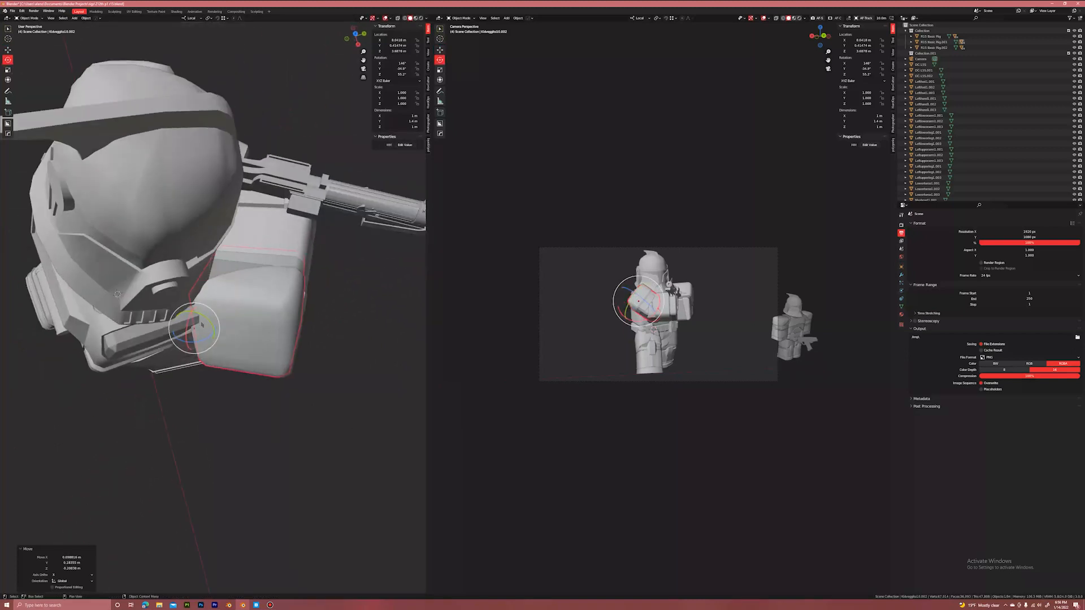
mouse_move(205, 341)
mouse_down()
mouse_move(224, 328)
mouse_move(206, 342)
mouse_up()
middle_drag(205, 341, 195, 253)
drag(205, 260, 202, 267)
Select the front trooper's head and turn it freely so the visor faces more toward the camera.
middle_drag(331, 170, 279, 149)
click(211, 187)
click(212, 187)
middle_drag(211, 188, 222, 215)
key(r)
key(r)
drag(218, 220, 241, 206)
Select the entire front trooper in wireframe and move it along the global X axis toward the left of the camera frame.
scroll(283, 169, down, 4)
mouse_move(302, 210)
middle_down()
mouse_move(284, 169)
mouse_move(305, 198)
middle_up()
key(z)
click(260, 197)
click(320, 150)
drag(187, 121, 323, 391)
scroll(726, 318, up, 3)
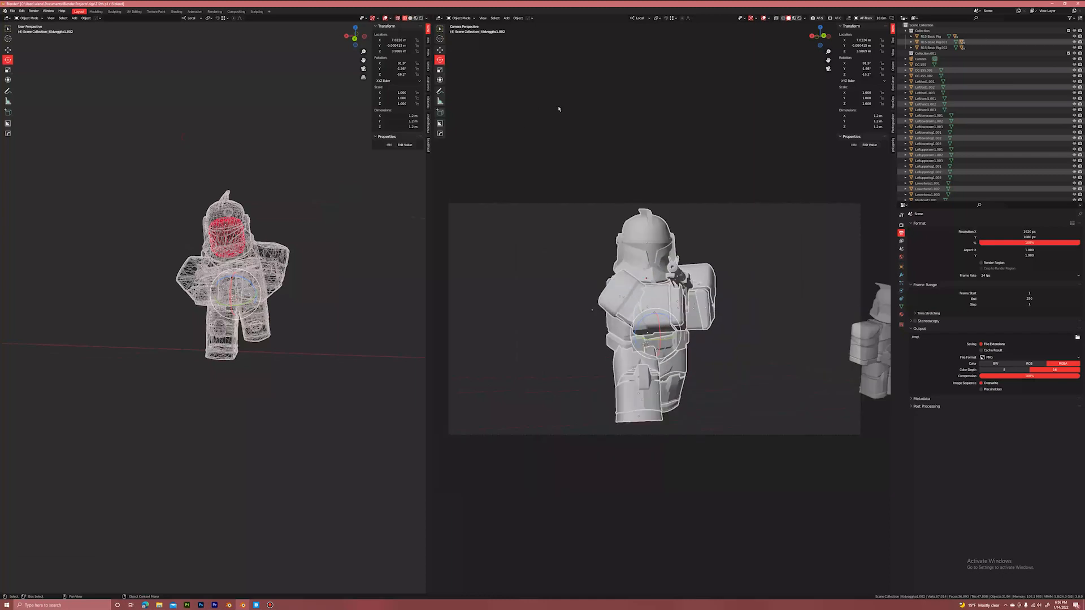
click(189, 18)
click(183, 36)
click(8, 50)
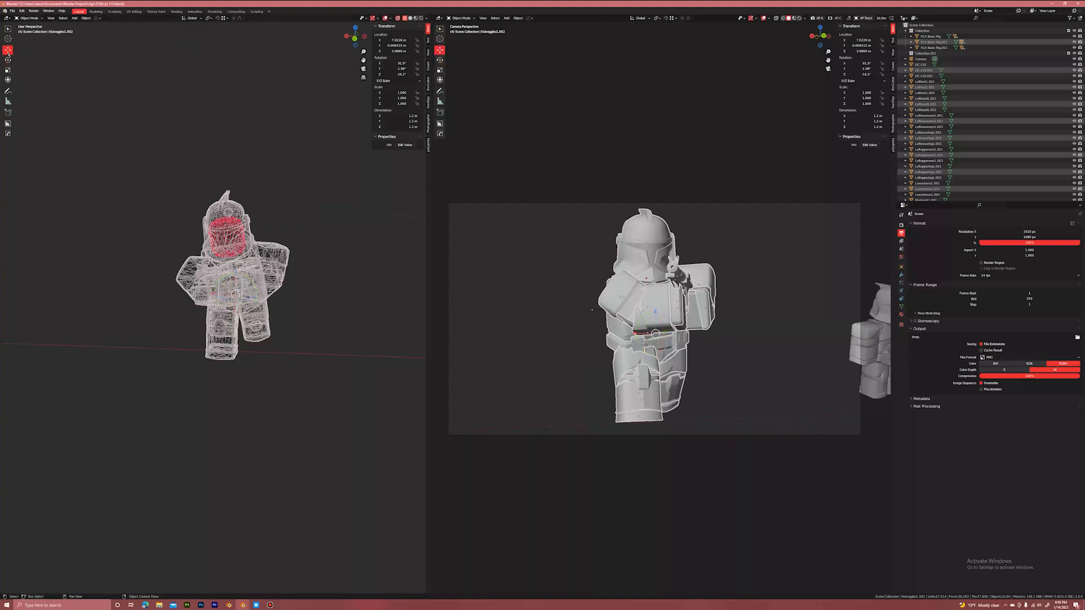
drag(214, 294, 167, 294)
Rotate the entire front trooper about the global Z axis so he aims toward the right of the frame.
key(r)
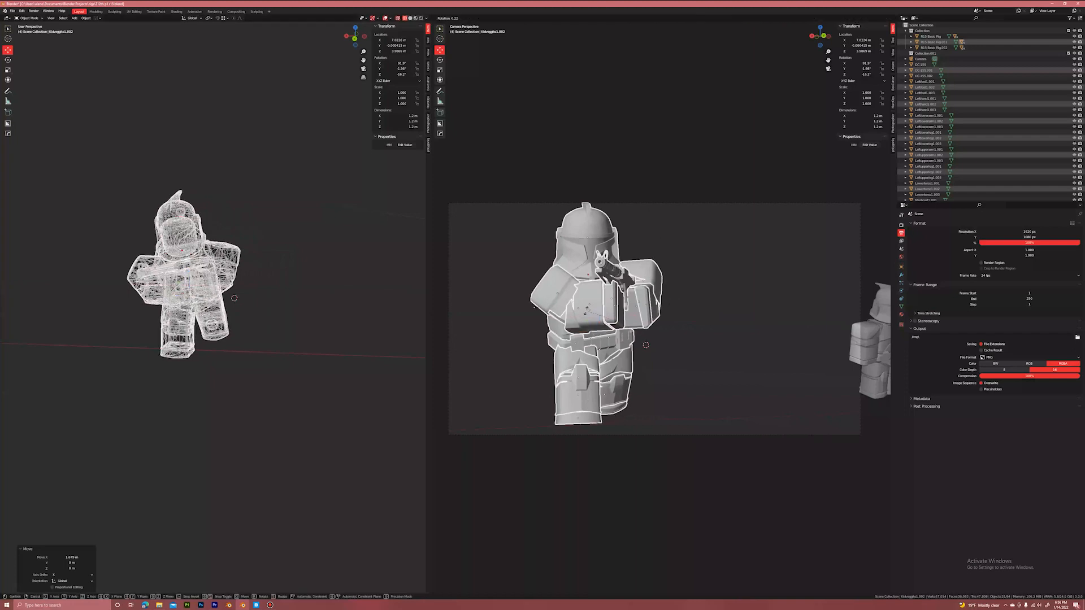
key(z)
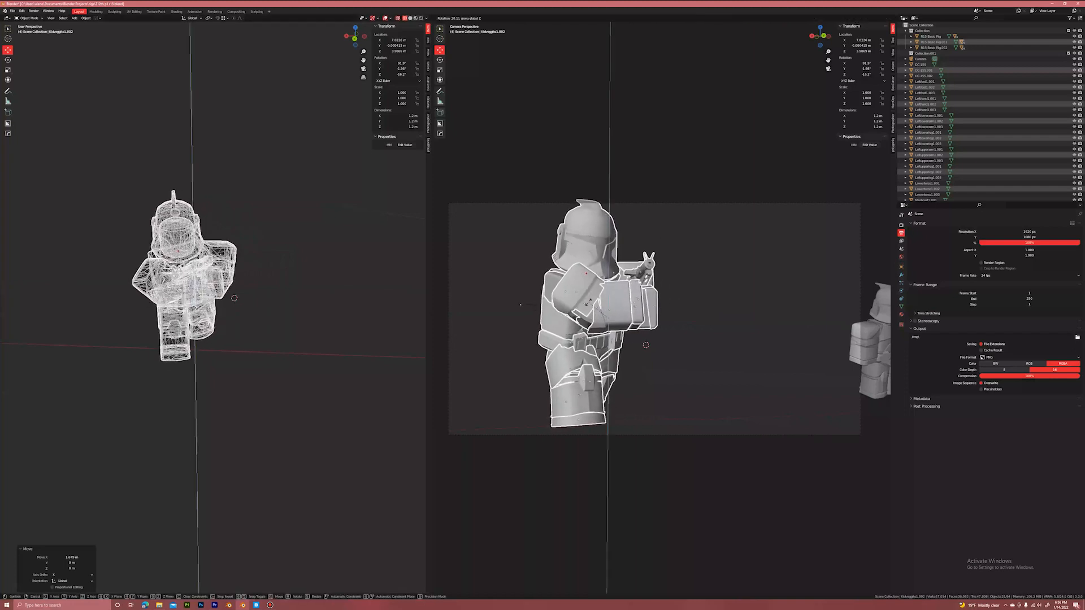
click(590, 306)
click(693, 277)
Select the camera, use Local orientation and lower it slightly along its local Y axis.
scroll(195, 292, down, 3)
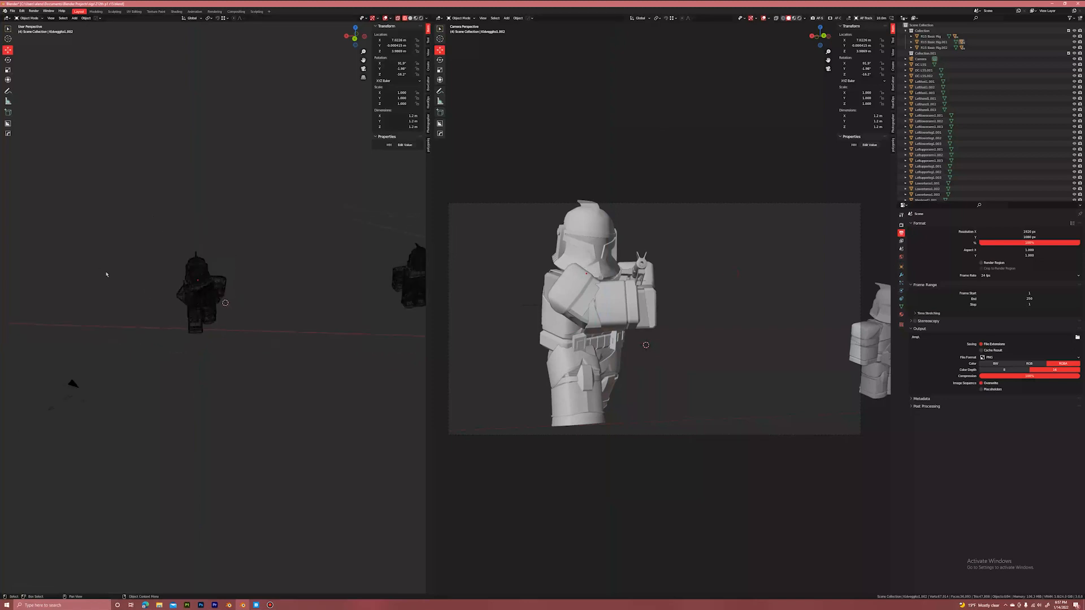
click(85, 387)
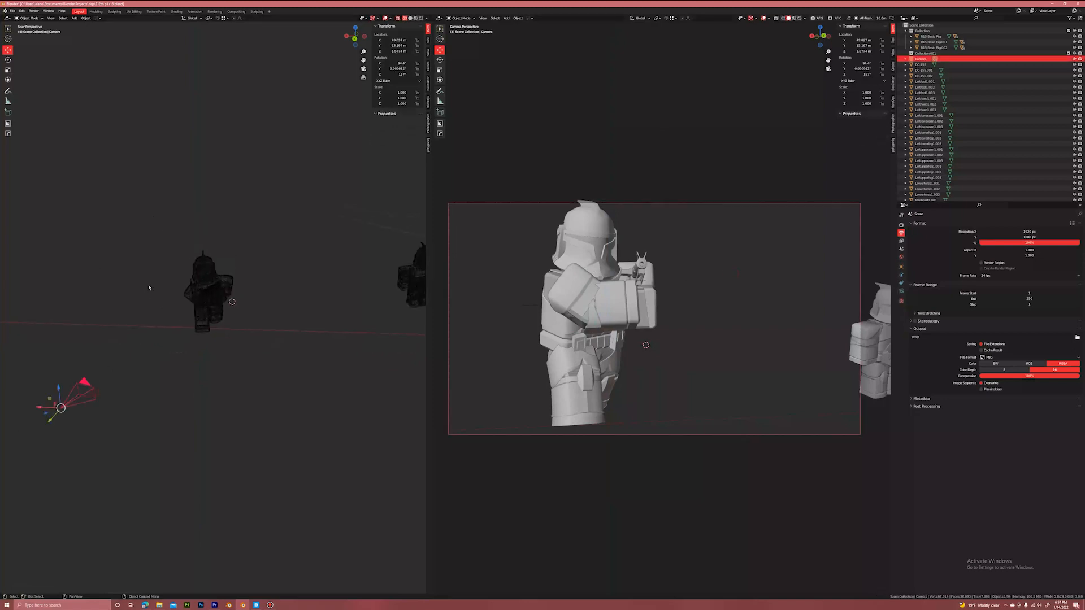
click(193, 18)
click(186, 42)
middle_drag(262, 262, 153, 374)
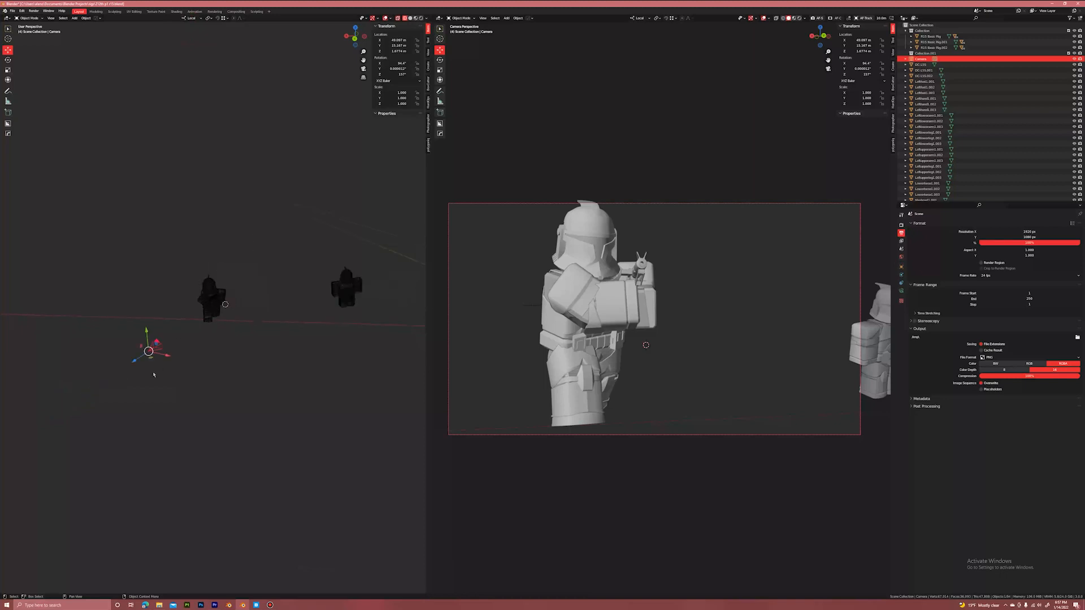
drag(148, 340, 148, 342)
Tilt the camera about its local X axis, finishing with a 1.6° adjustment, and save the file.
click(8, 61)
middle_drag(242, 314, 198, 291)
scroll(66, 313, up, 1)
drag(68, 321, 69, 314)
drag(69, 312, 85, 320)
shift+middle_drag(84, 319, 168, 337)
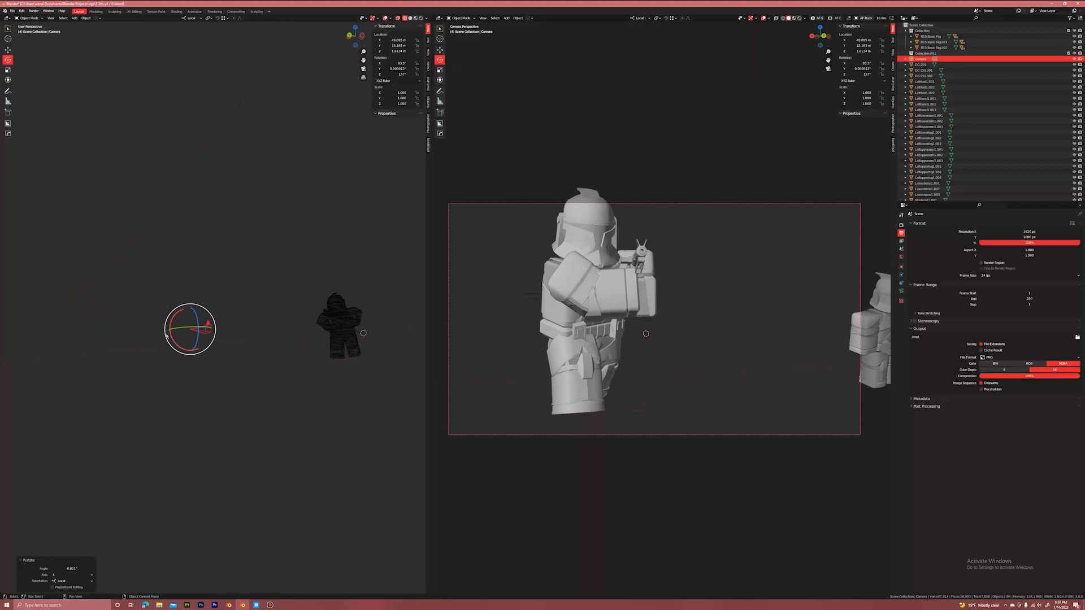
key(KP_Decimal)
drag(203, 325, 204, 327)
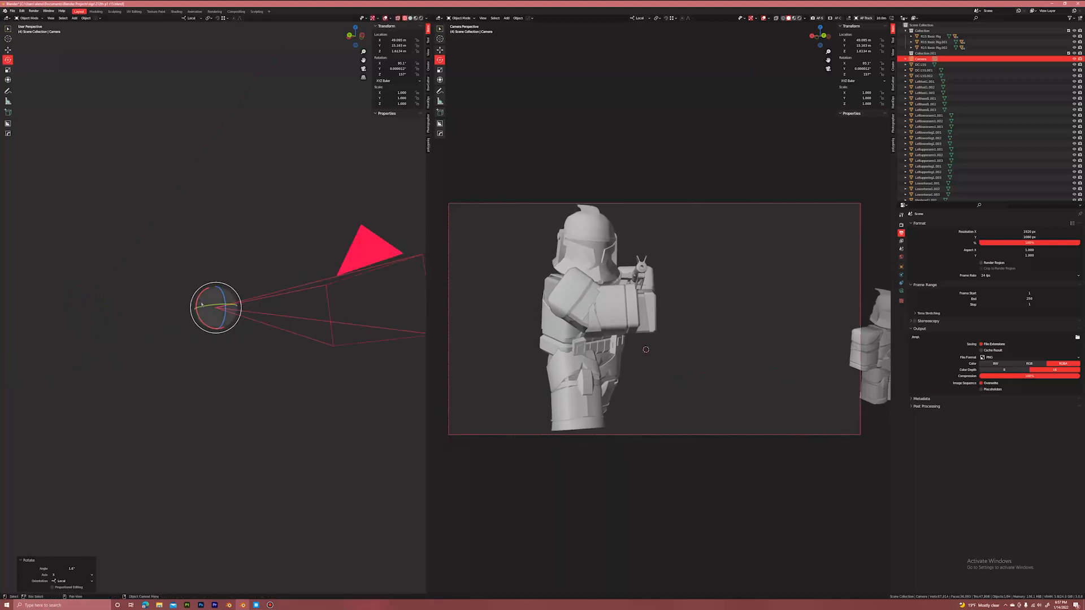
scroll(204, 322, down, 2)
key(ctrl+s)
Duplicate the entire distant trooper and place the copy beside it, nearer the front trooper, using Global orientation.
click(8, 50)
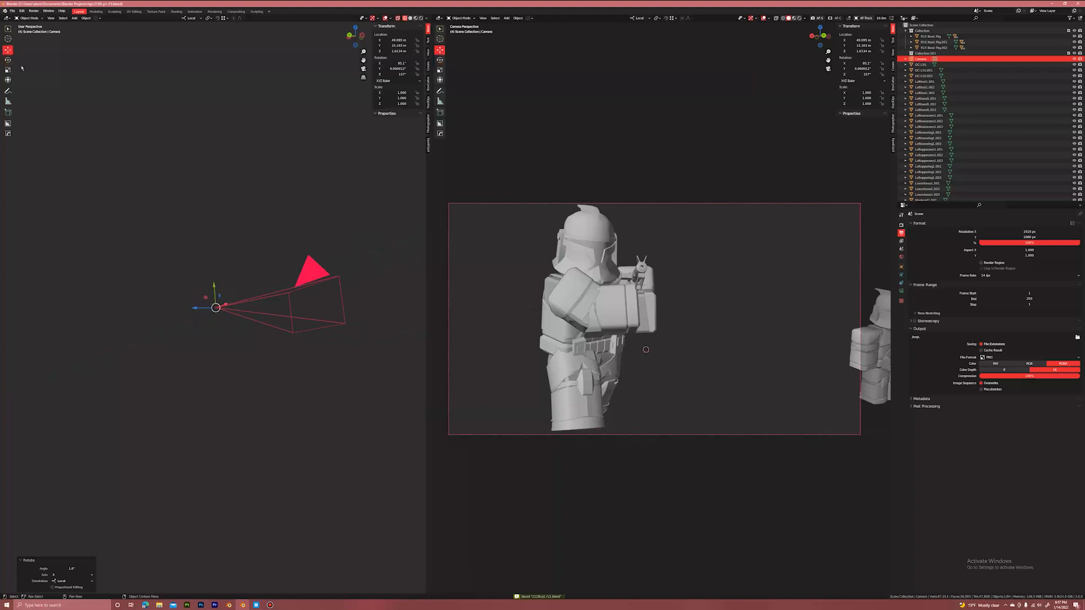
middle_drag(321, 249, 350, 249)
scroll(736, 278, down, 3)
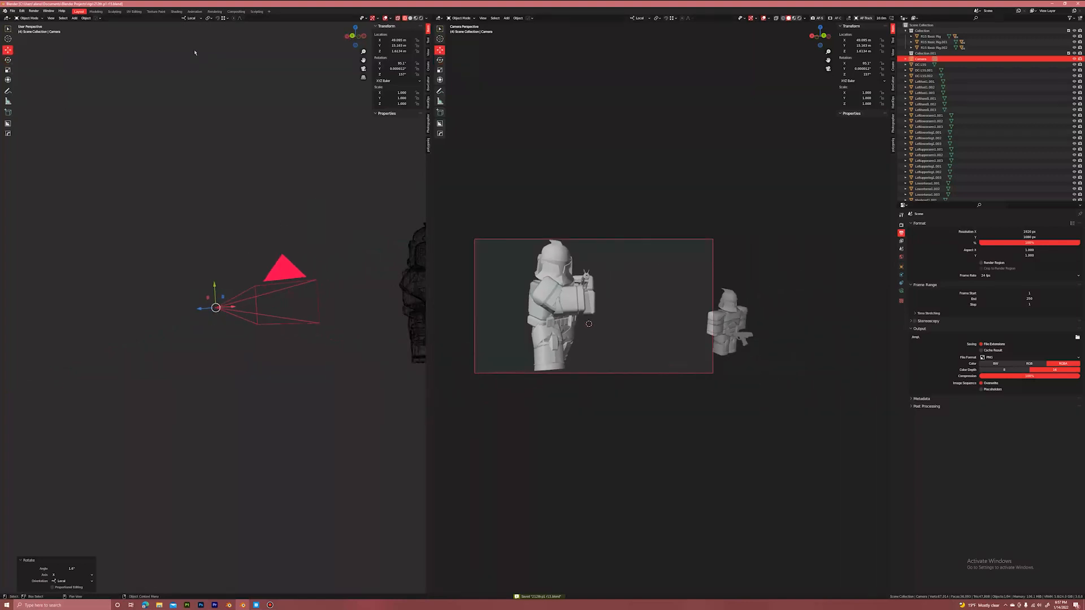
click(187, 18)
click(186, 35)
middle_drag(282, 249, 230, 315)
scroll(325, 254, down, 5)
scroll(230, 315, down, 2)
click(264, 208)
shift+middle_drag(264, 209, 260, 259)
key(b)
drag(279, 302, 162, 148)
shift+middle_drag(178, 213, 277, 166)
scroll(278, 167, up, 2)
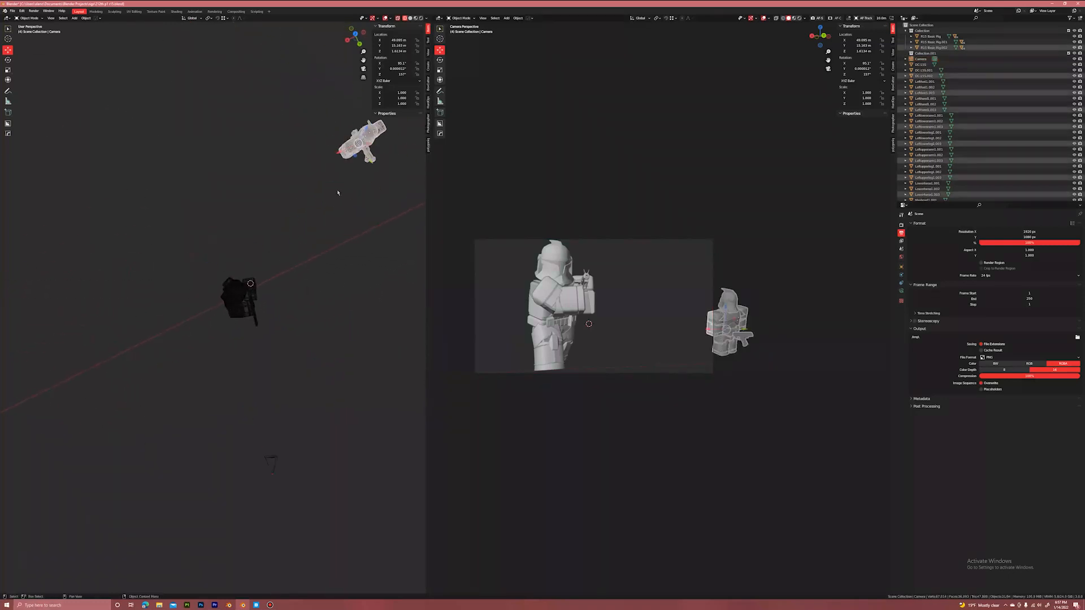
key(shift+d)
right_click(352, 175)
key(g)
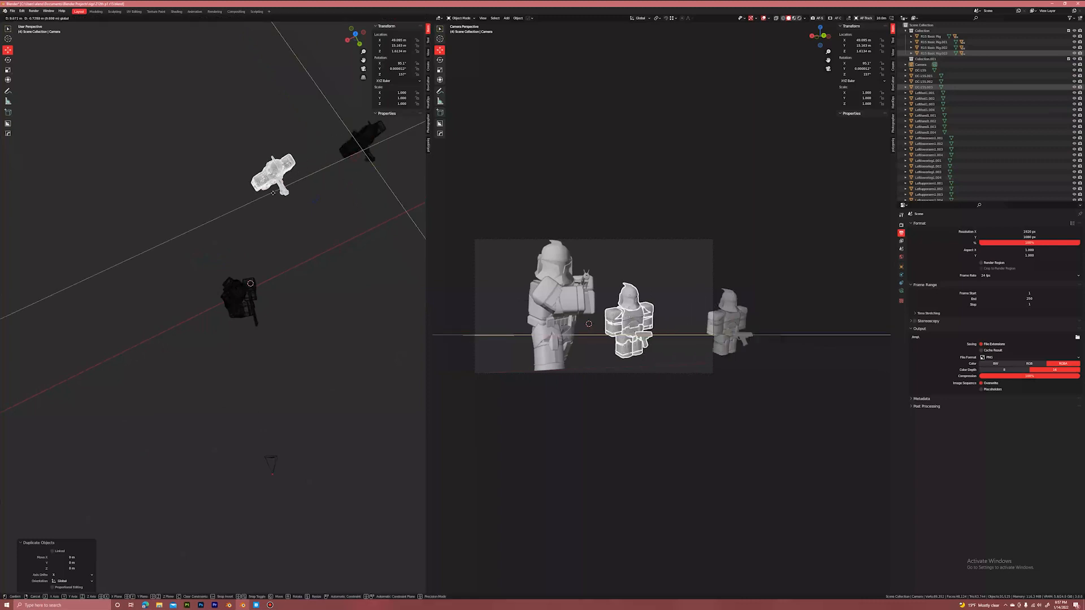
click(306, 208)
Duplicate the new trooper copy across the ground plane and place it behind the front trooper at the frame's left edge.
key(shift+d)
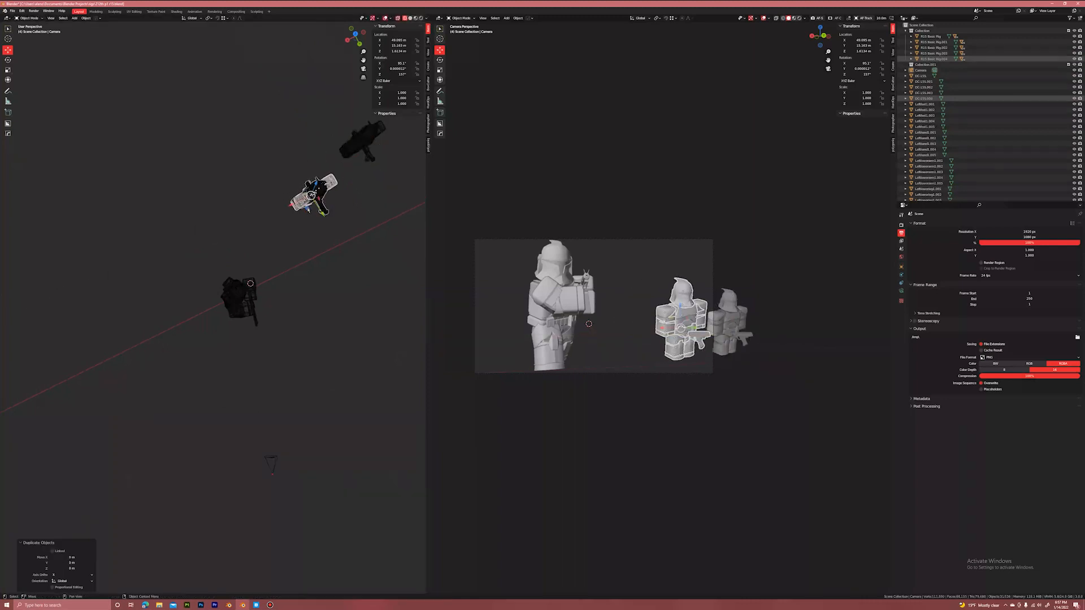
key(shift+z)
click(182, 241)
drag(177, 231, 191, 279)
Duplicate that trooper once more, place the copy far in the background and raise it about 1.6 m along Z.
shift+middle_drag(224, 201, 203, 220)
key(shift+d)
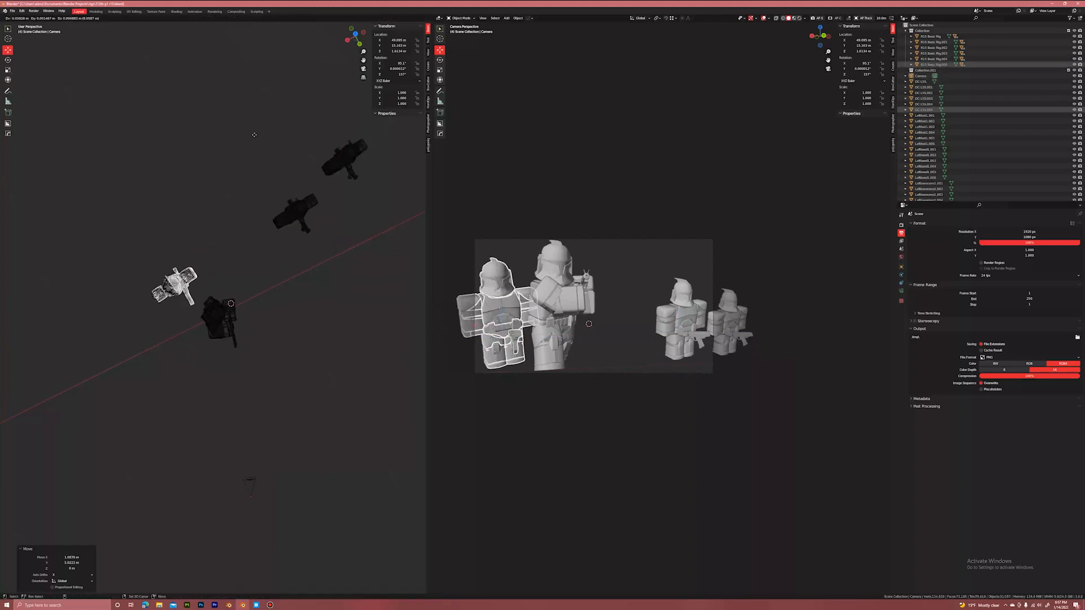
click(283, 48)
middle_drag(275, 122, 271, 63)
key(Right)
drag(228, 282, 228, 267)
middle_drag(226, 153, 230, 251)
drag(215, 250, 220, 157)
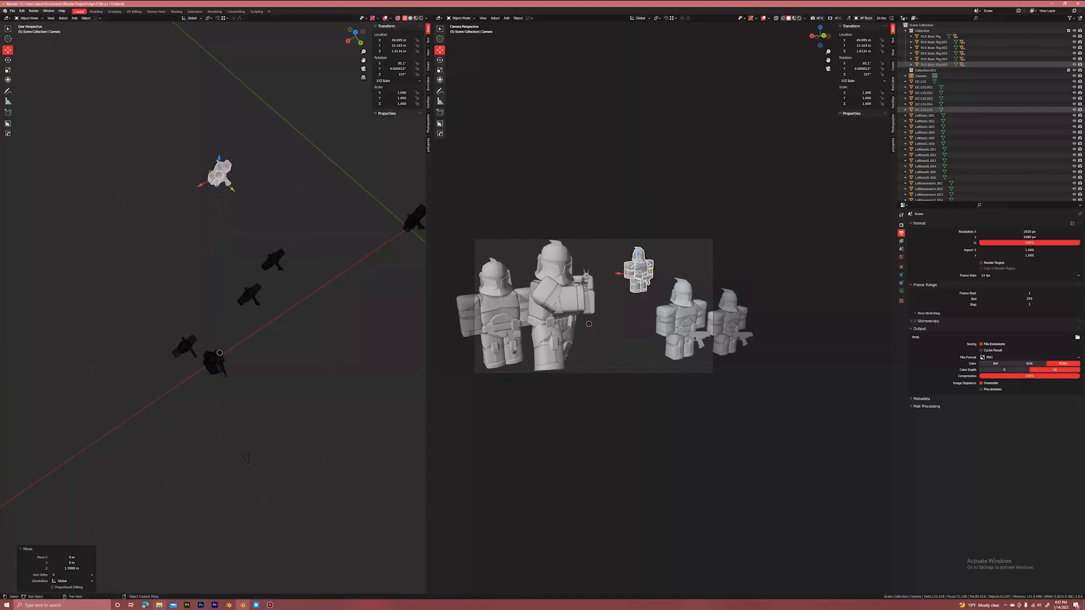
Check the Star Wars battle artwork in the browser and return to Blender.
click(147, 607)
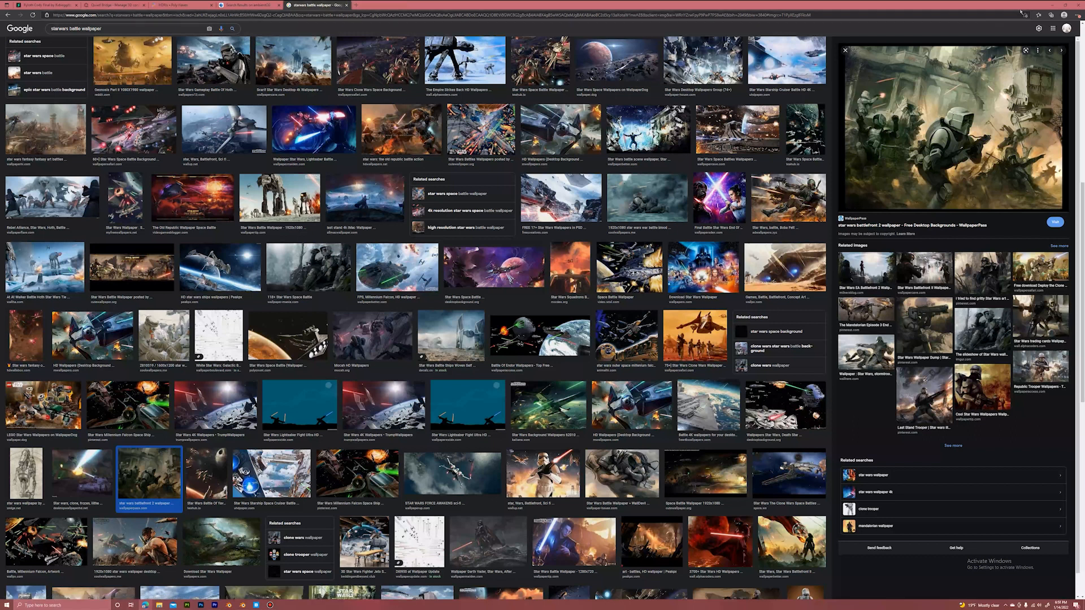
click(1050, 5)
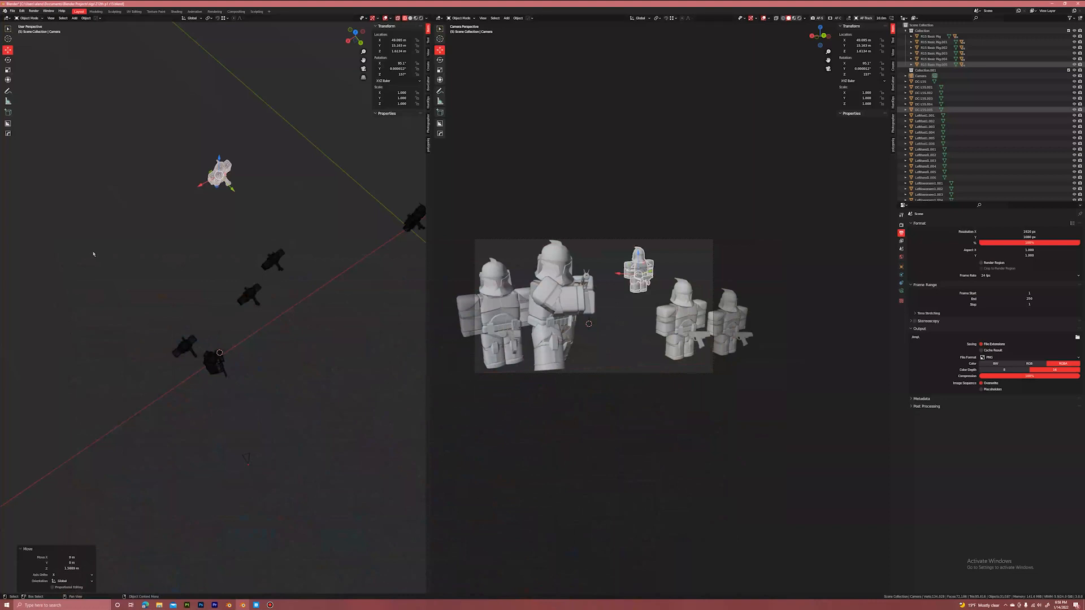
Examine the raised background trooper up close in wireframe and solid shading.
scroll(93, 254, up, 4)
scroll(95, 254, down, 3)
middle_drag(255, 339, 256, 326)
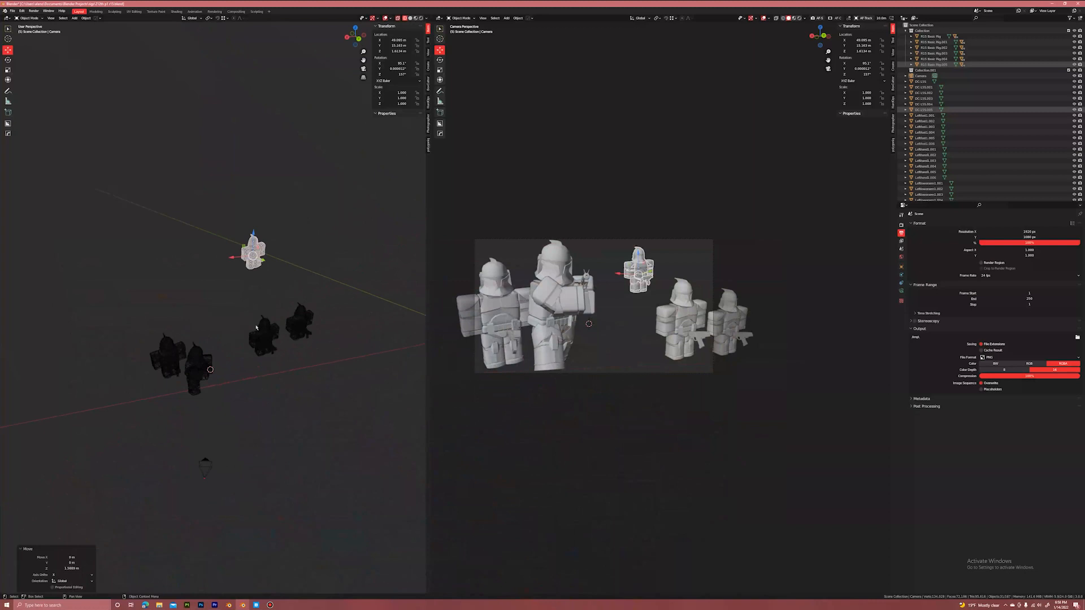
key(KP_Decimal)
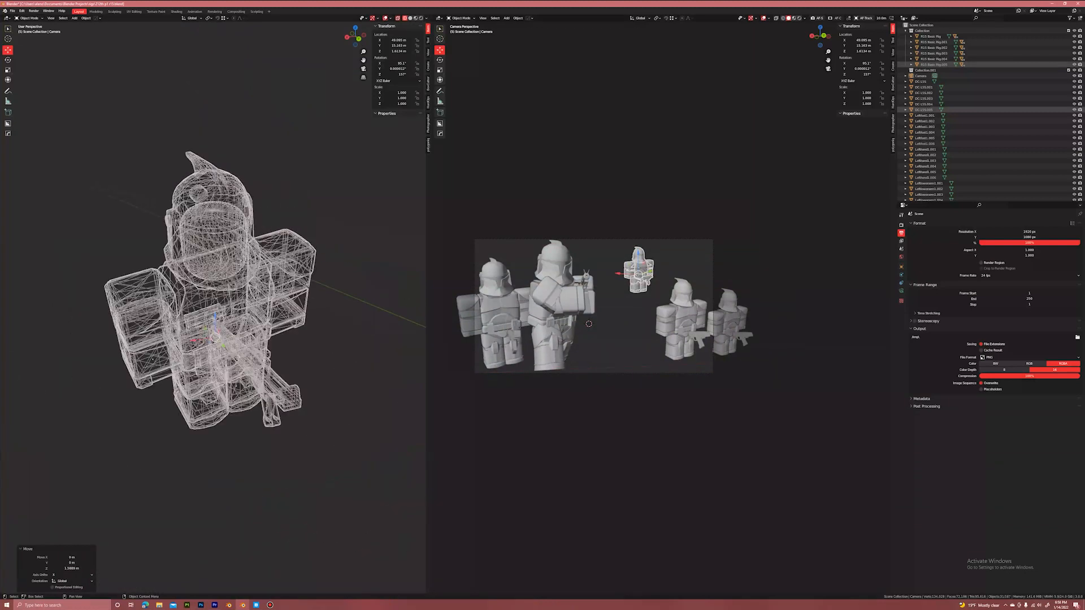
click(324, 233)
scroll(181, 298, up, 3)
key(z)
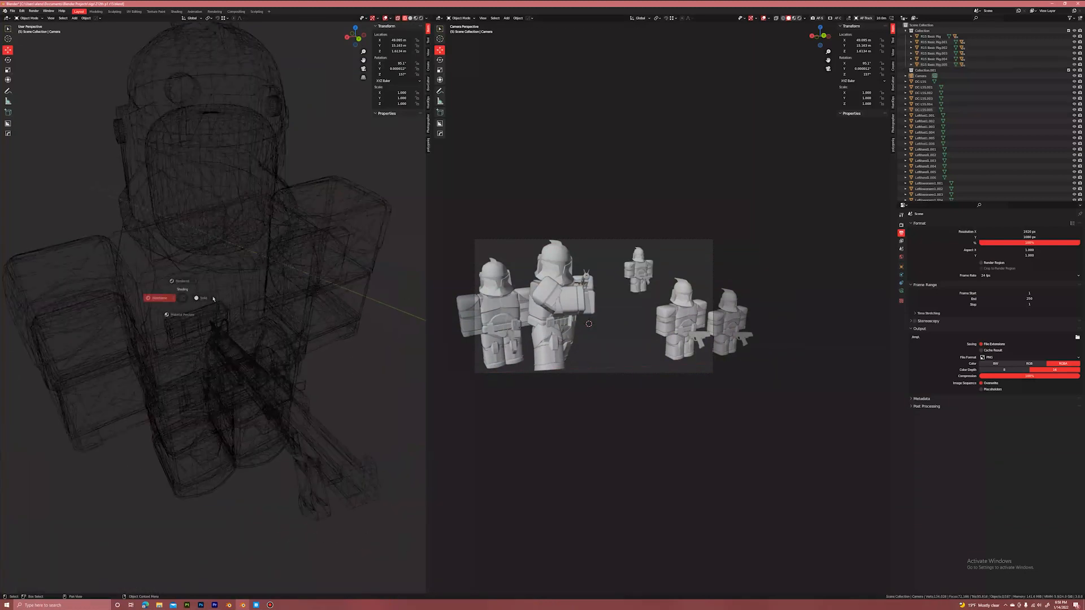
click(208, 297)
scroll(220, 277, down, 5)
scroll(221, 278, up, 3)
scroll(220, 278, down, 5)
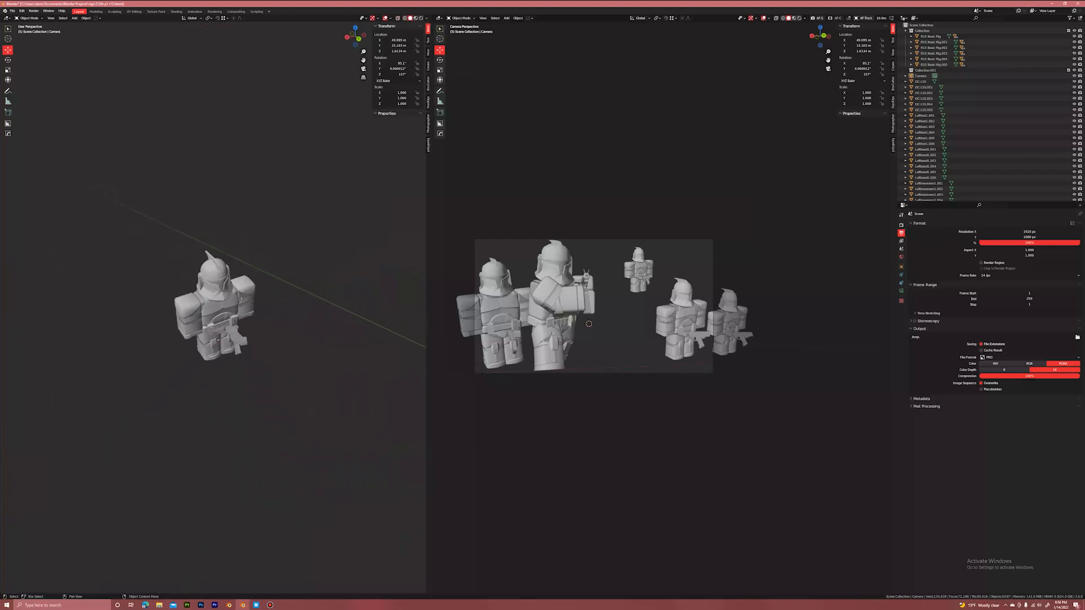
Select the entire raised background trooper and duplicate it straight down along the Z axis.
click(208, 296)
key(b)
drag(193, 189, 264, 409)
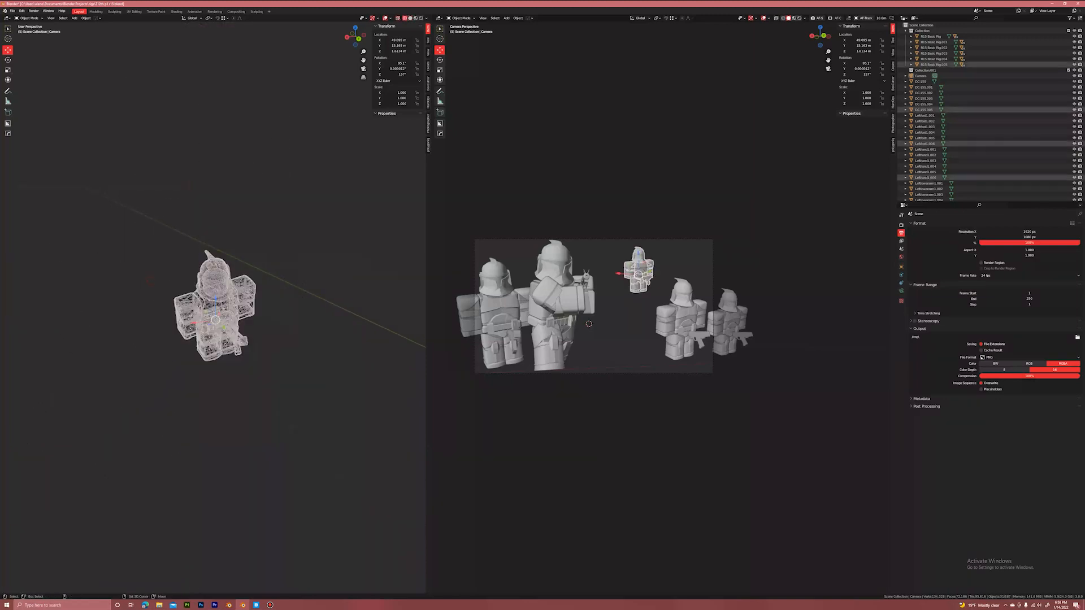
key(shift+d)
key(z)
click(256, 334)
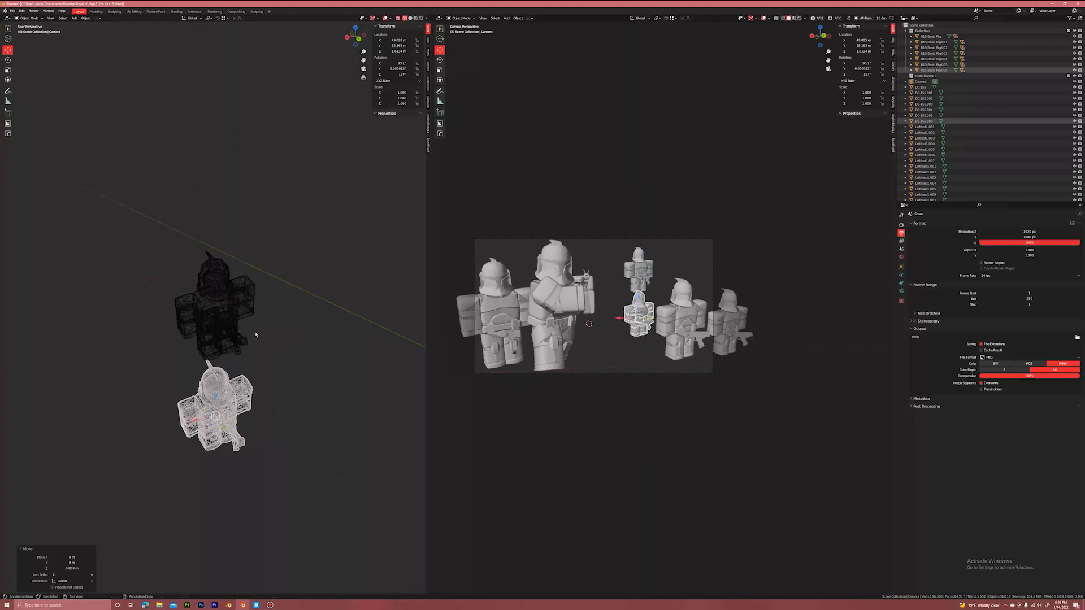
Move the lower trooper copy horizontally, keeping its height, toward the camera and the front trooper.
middle_drag(255, 334, 231, 404)
scroll(224, 384, down, 3)
key(g)
key(shift+z)
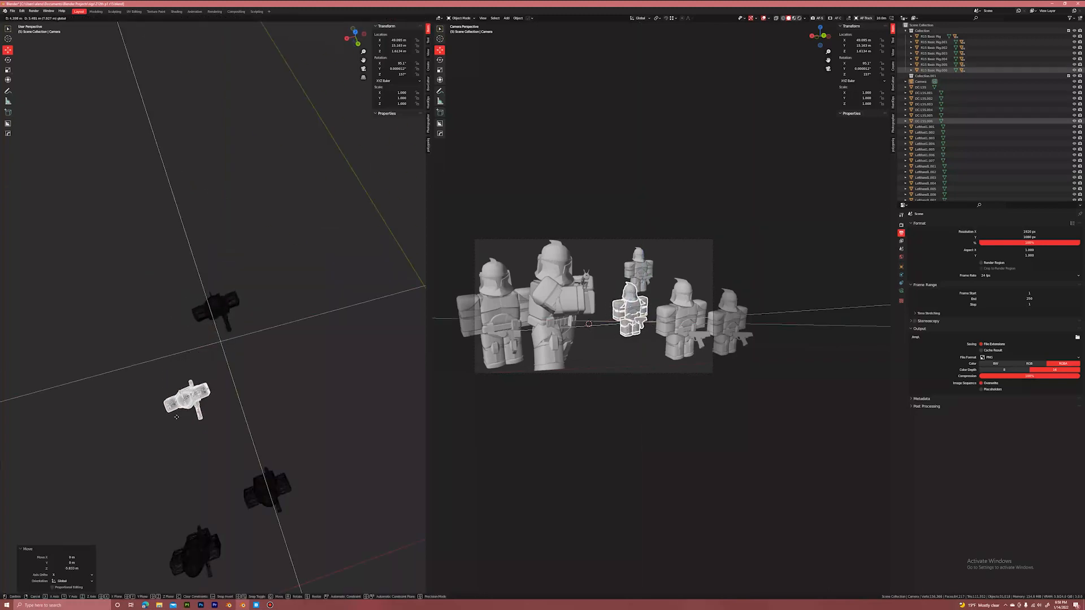
click(154, 452)
Move the new trooper copy freely upward so it stands between the front trooper and the rearmost one.
middle_drag(155, 452, 172, 373)
scroll(172, 373, down, 2)
scroll(172, 373, up, 3)
key(g)
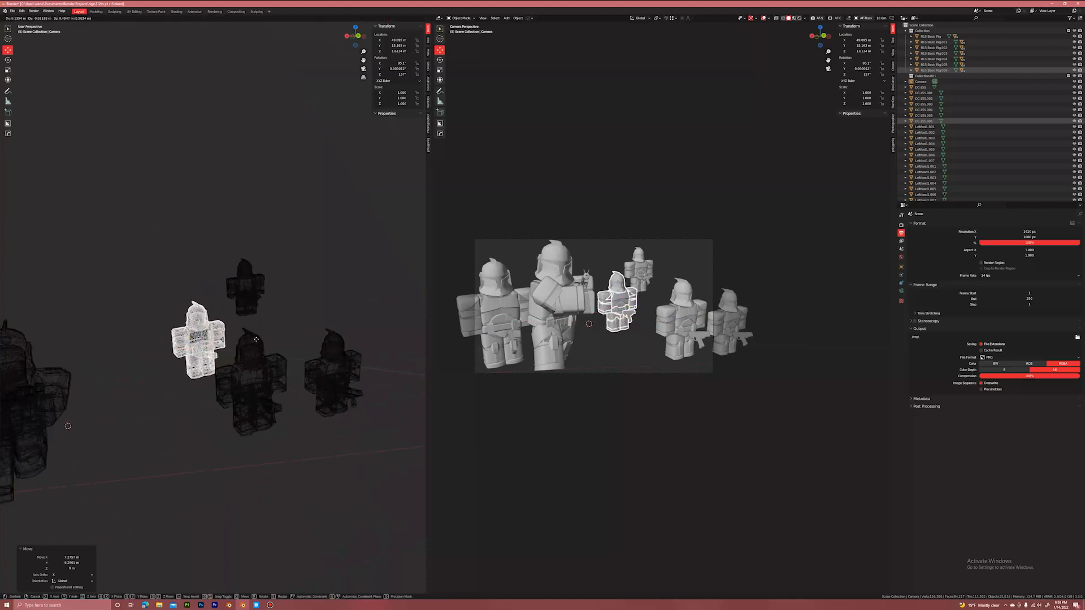
click(250, 326)
Bring the middle trooper copy closer to the camera and save the file.
middle_drag(251, 326, 247, 378)
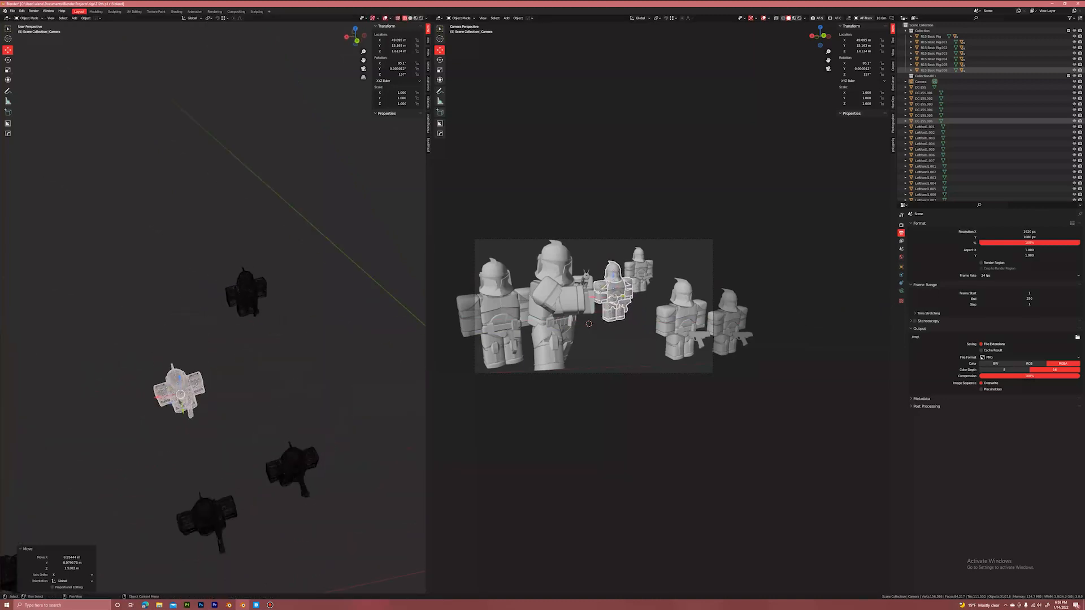
drag(171, 405, 158, 434)
click(226, 292)
shift+middle_drag(226, 292, 284, 236)
click(251, 354)
key(ctrl+s)
Select the entire rearmost trooper and move it lower and farther right within the camera frame.
middle_drag(228, 423, 238, 412)
click(274, 282)
key(z)
click(308, 279)
key(b)
drag(262, 156, 345, 328)
drag(261, 194, 334, 311)
key(g)
click(325, 283)
click(350, 230)
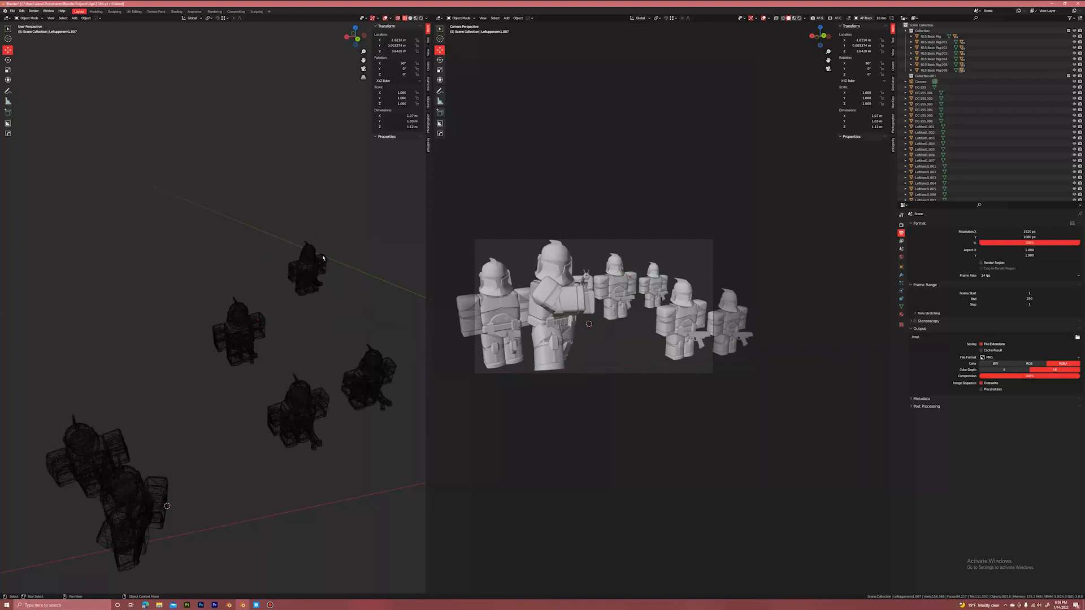
Check the trooper group with different viewport shading modes and save the file.
mouse_move(268, 388)
middle_down()
mouse_move(260, 333)
mouse_move(249, 385)
mouse_move(282, 372)
mouse_move(262, 431)
mouse_move(259, 380)
mouse_move(201, 361)
middle_up()
key(z)
click(326, 368)
key(z)
click(311, 363)
key(ctrl+s)
Select the left upper arm of the trooper behind the front one in solid view and rotate it forward.
key(z)
click(202, 350)
scroll(202, 348, up, 7)
scroll(202, 345, down, 2)
click(161, 281)
shift+middle_drag(153, 284, 199, 279)
click(319, 272)
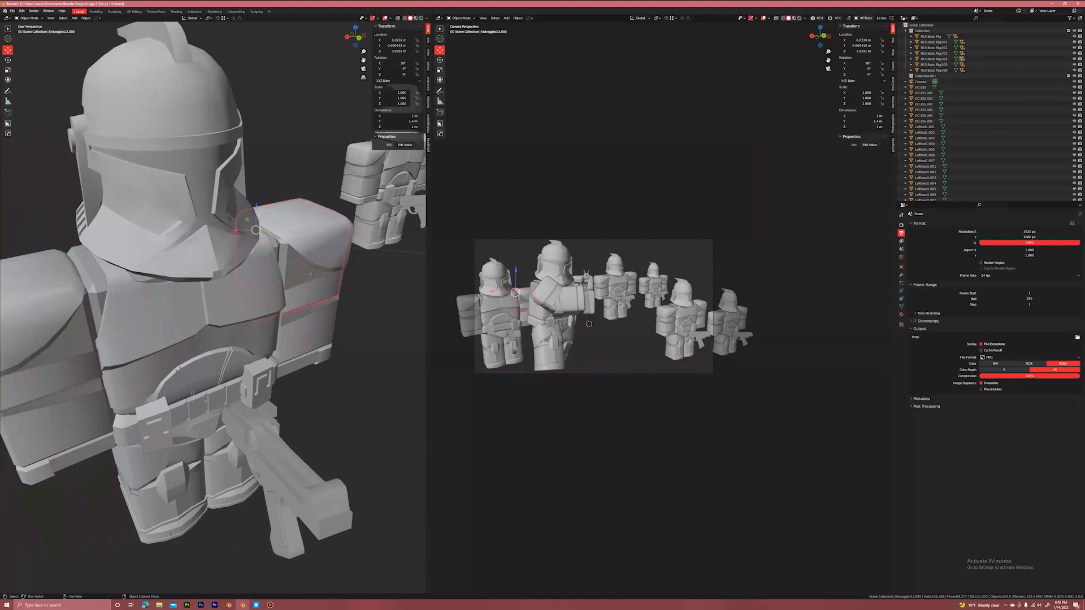
scroll(636, 295, up, 3)
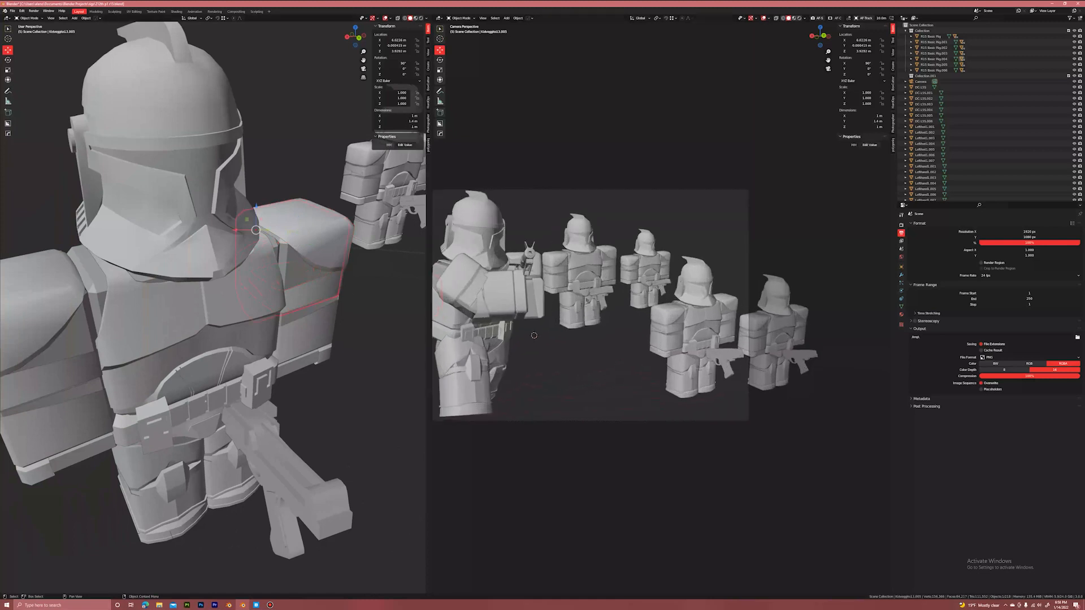
scroll(253, 293, down, 8)
scroll(254, 292, up, 12)
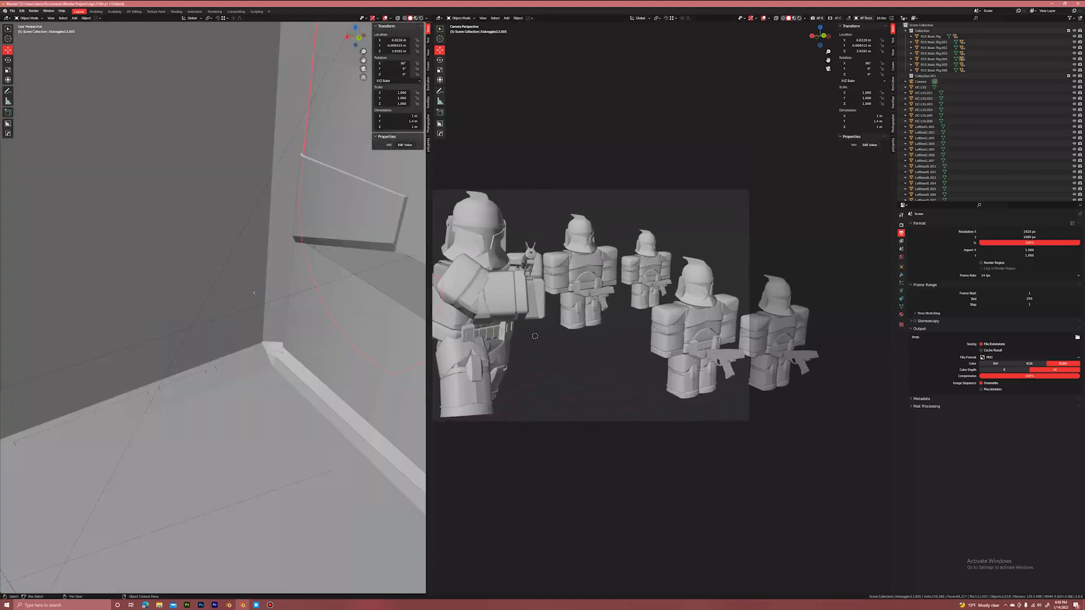
scroll(254, 293, down, 12)
click(8, 59)
drag(223, 277, 254, 255)
Move the rotated left arm to line up with the trooper's shoulder.
scroll(260, 283, up, 5)
middle_drag(249, 260, 227, 299)
click(8, 49)
drag(204, 266, 206, 299)
scroll(207, 299, down, 8)
Select the same trooper's blaster and rotate it about the Z axis.
click(252, 433)
scroll(599, 339, down, 3)
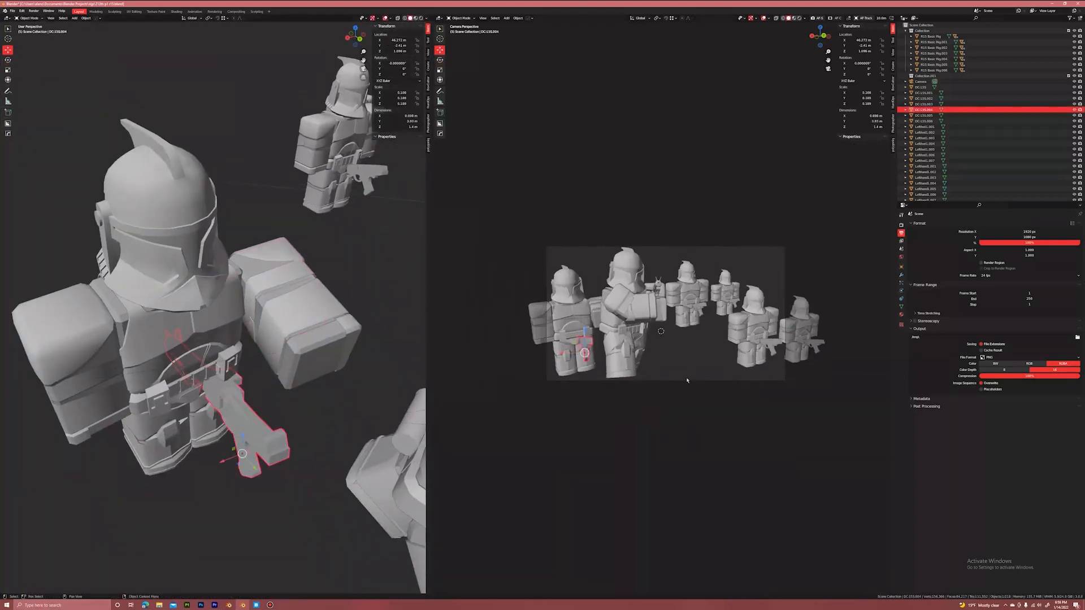
scroll(599, 339, up, 2)
key(r)
key(z)
middle_drag(198, 396, 218, 289)
Rotate the right upper leg of the trooper behind the front one to give it a stepping pose.
click(45, 322)
scroll(179, 373, up, 5)
click(179, 372)
click(8, 59)
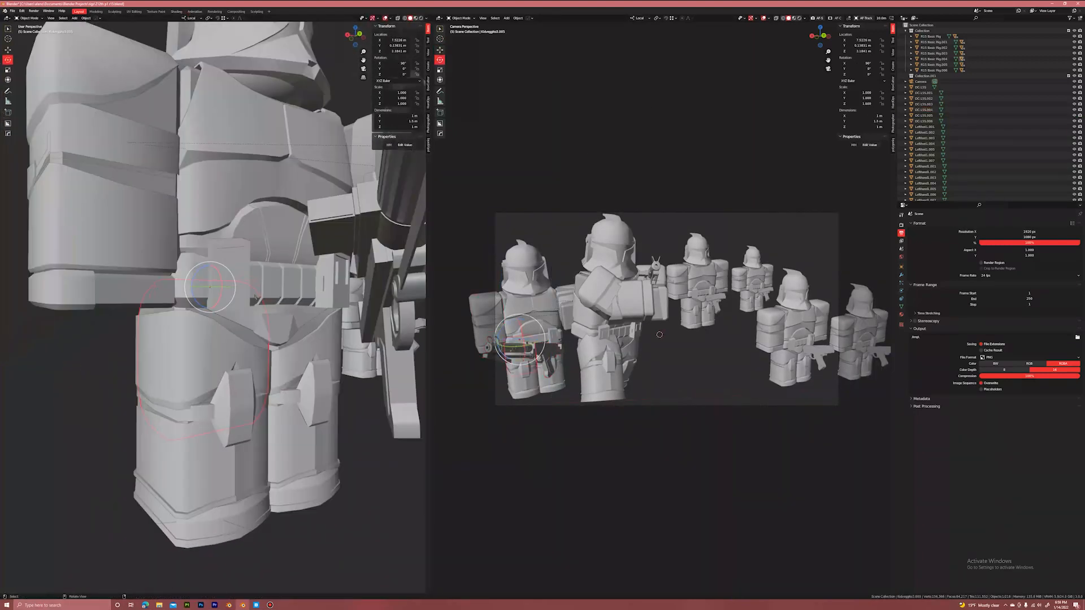
drag(218, 305, 254, 283)
mouse_move(254, 317)
middle_down()
mouse_move(214, 379)
mouse_move(238, 317)
middle_up()
drag(227, 296, 224, 302)
scroll(224, 302, down, 5)
middle_drag(224, 302, 237, 373)
scroll(237, 362, down, 3)
click(212, 176)
drag(198, 186, 218, 189)
Move the same trooper's blaster up in front of its chest, switching to global orientation for the adjustment.
click(237, 415)
drag(248, 423, 257, 317)
click(8, 50)
click(192, 18)
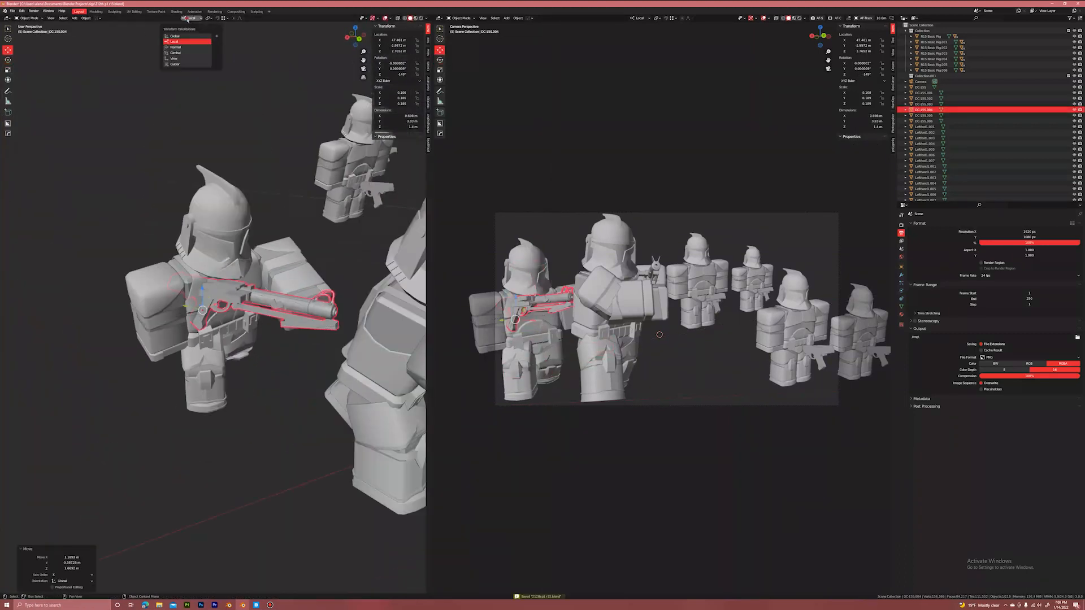
click(175, 36)
drag(198, 339, 192, 351)
middle_drag(193, 350, 249, 339)
Tilt the blaster about 29° in local orientation and move it closer to the trooper's right side.
click(8, 59)
click(192, 19)
click(188, 42)
drag(192, 285, 201, 311)
middle_drag(200, 310, 237, 345)
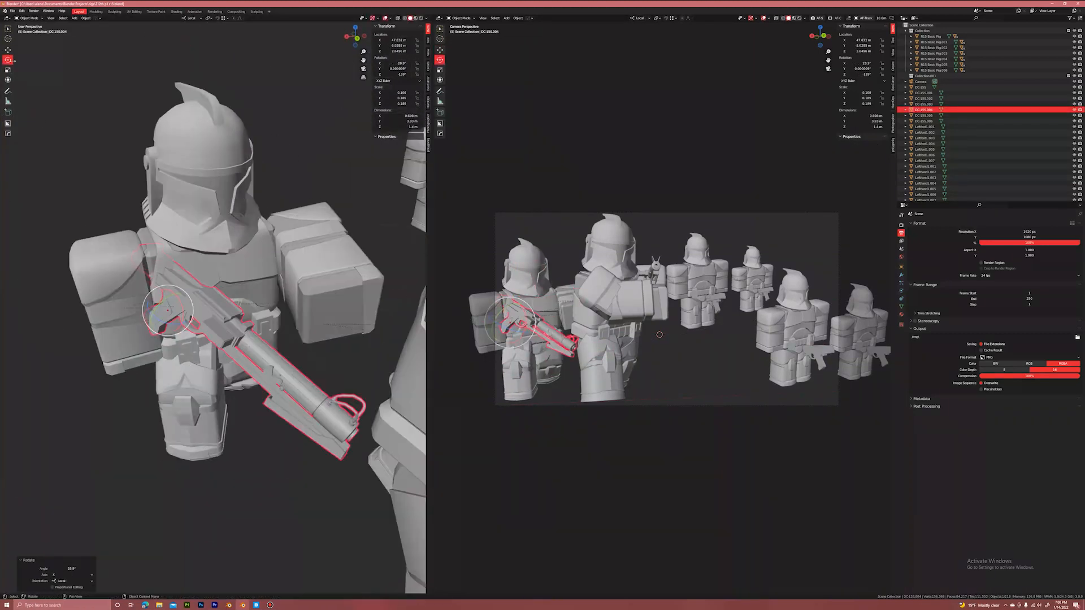
click(8, 50)
drag(187, 299, 181, 277)
Rotate the trooper's right arm forward towards the blaster grip.
click(145, 249)
middle_drag(158, 282, 209, 243)
drag(195, 285, 204, 251)
Rotate the blaster to a flatter angle and move its grip into the trooper's right hand.
click(8, 50)
click(283, 277)
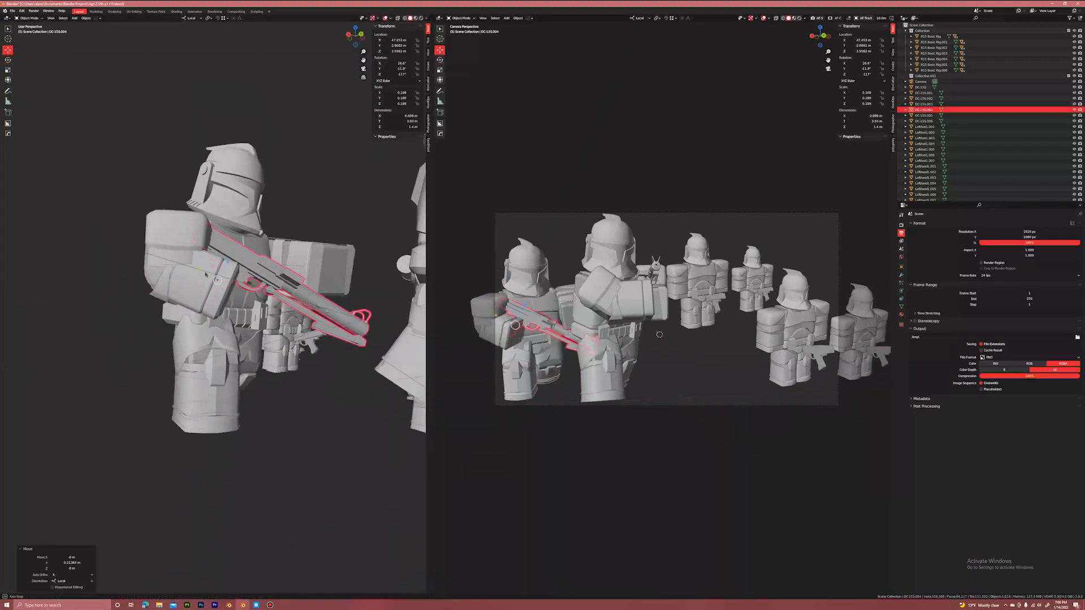
middle_drag(271, 306, 328, 294)
click(8, 60)
scroll(305, 272, up, 3)
drag(322, 266, 330, 283)
click(226, 277)
click(224, 272)
drag(195, 308, 187, 317)
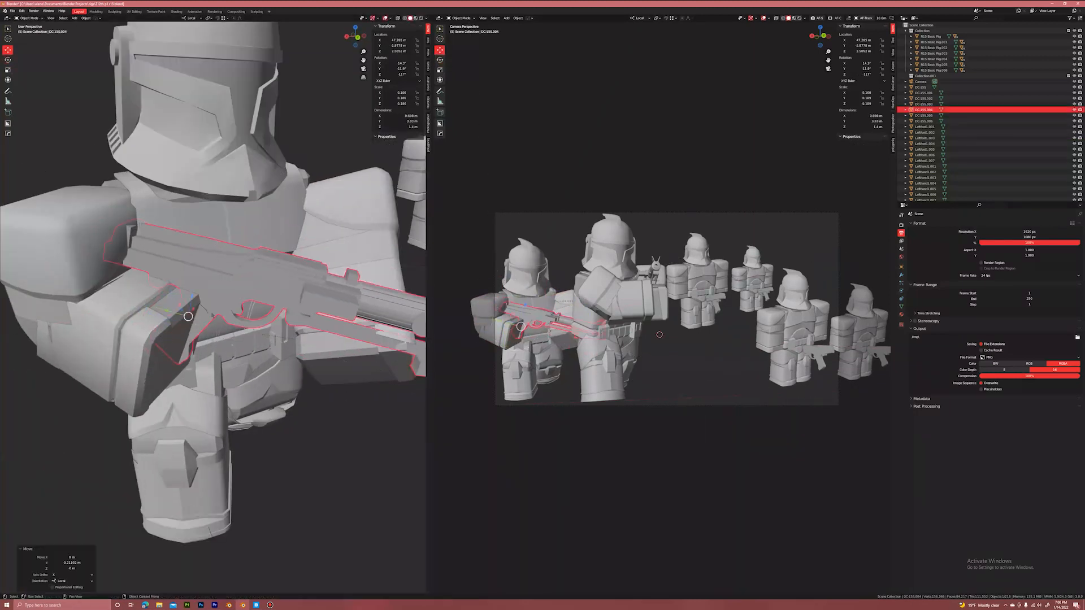
Select the trooper's helmet and rotate it to look along the blaster's direction.
middle_drag(187, 317, 226, 283)
scroll(220, 255, down, 2)
click(217, 192)
drag(203, 238, 216, 240)
middle_drag(226, 243, 266, 227)
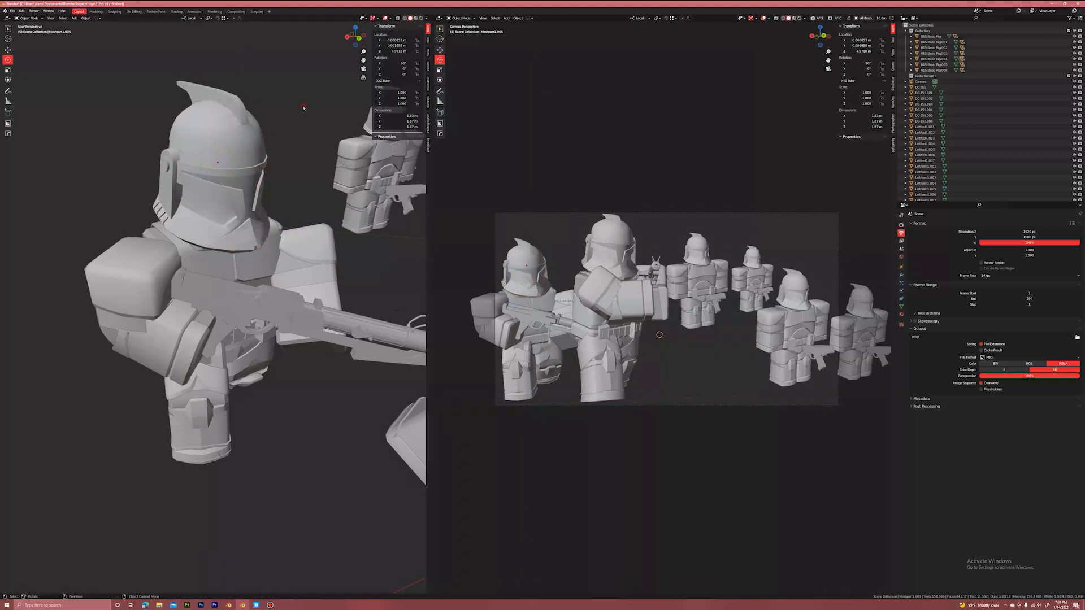
Select the unposed trooper behind the front pair in wireframe view and delete it.
scroll(254, 243, down, 6)
click(405, 18)
drag(175, 198, 220, 254)
key(Delete)
Duplicate the posed front trooper and move the copy back to the deleted trooper's spot.
drag(259, 327, 316, 447)
key(shift+d)
click(8, 50)
scroll(271, 317, down, 4)
drag(251, 377, 271, 317)
middle_drag(271, 317, 238, 226)
drag(223, 265, 224, 186)
Rotate the duplicated trooper about the Z axis and return to solid view.
key(r)
key(z)
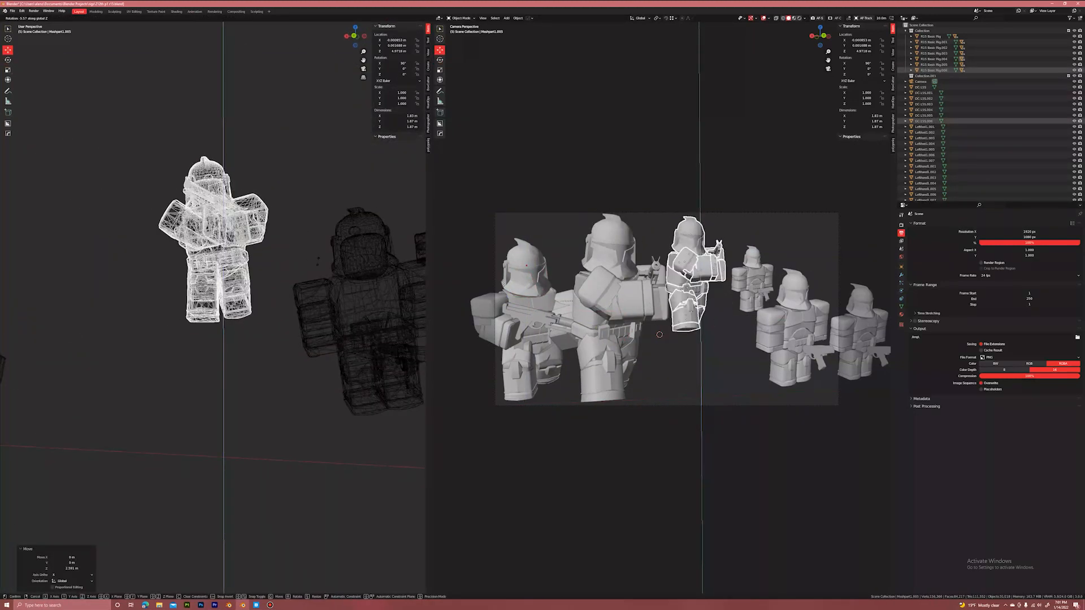
click(308, 262)
click(411, 19)
Select the duplicated trooper's right upper leg and rotate it outward.
scroll(232, 272, up, 7)
click(240, 282)
click(7, 60)
drag(243, 254, 226, 257)
middle_drag(226, 257, 271, 243)
drag(274, 266, 288, 269)
middle_drag(287, 269, 298, 286)
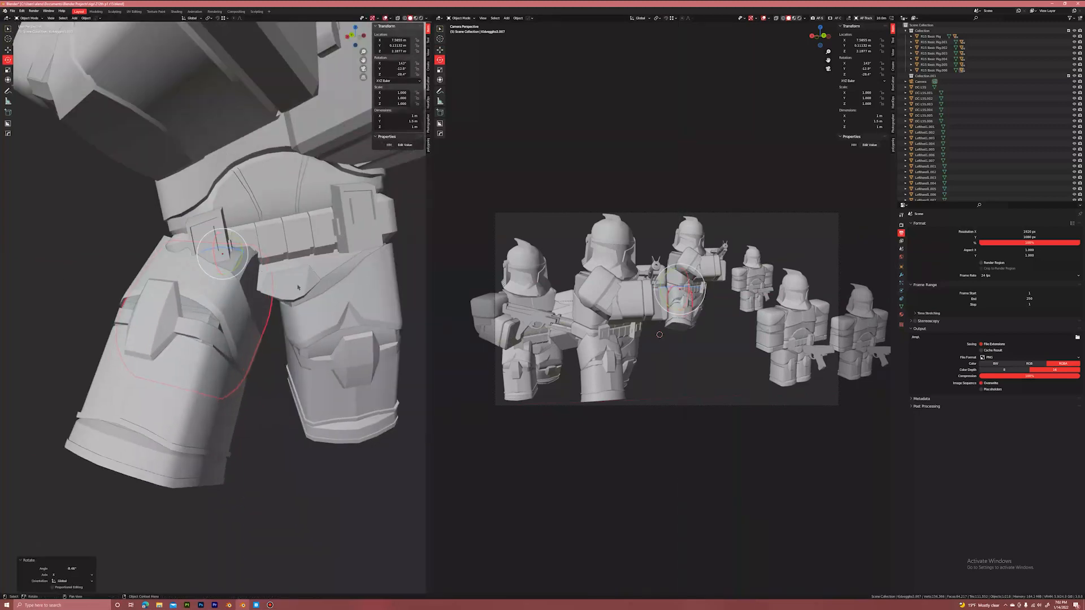
Rotate the duplicated trooper's left leg and fine-tune the angle of its right leg.
click(322, 317)
drag(288, 271, 303, 263)
click(186, 316)
drag(192, 271, 212, 285)
Select the duplicated trooper's helmet and turn it slightly.
middle_drag(212, 286, 226, 192)
click(217, 147)
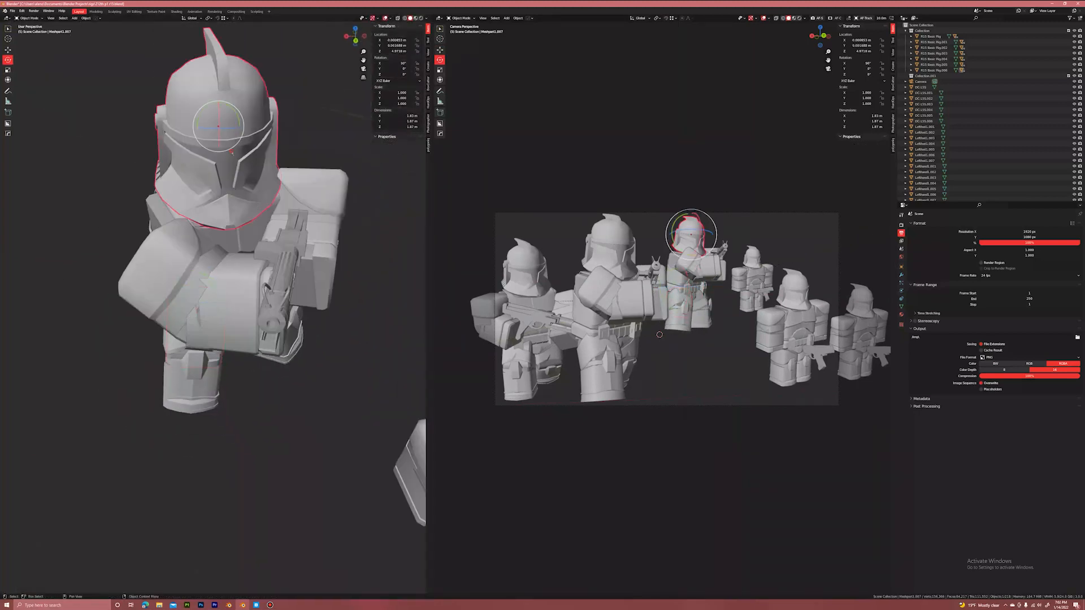
middle_drag(226, 147, 248, 169)
drag(226, 181, 234, 187)
middle_drag(235, 186, 226, 226)
Rotate the duplicated trooper's right arm and shift its arm parts into a blaster-holding pose.
click(226, 308)
drag(218, 305, 227, 297)
middle_drag(227, 296, 254, 362)
click(333, 294)
click(8, 50)
drag(283, 255, 226, 322)
middle_drag(226, 322, 249, 283)
drag(226, 306, 243, 317)
Move and rotate the duplicated trooper's blaster to line up with its raised hands.
click(333, 226)
drag(305, 198, 283, 220)
middle_drag(282, 220, 254, 192)
click(8, 60)
drag(282, 221, 271, 226)
middle_drag(255, 226, 272, 209)
drag(248, 213, 240, 200)
drag(240, 202, 239, 185)
middle_drag(238, 185, 272, 221)
Rotate the duplicated trooper's helmet to aim along the repositioned blaster.
click(218, 130)
drag(217, 189, 226, 175)
click(305, 141)
middle_drag(306, 142, 320, 204)
Select the whole duplicated trooper in wireframe view, rotate it about the Z axis and save the file.
key(z)
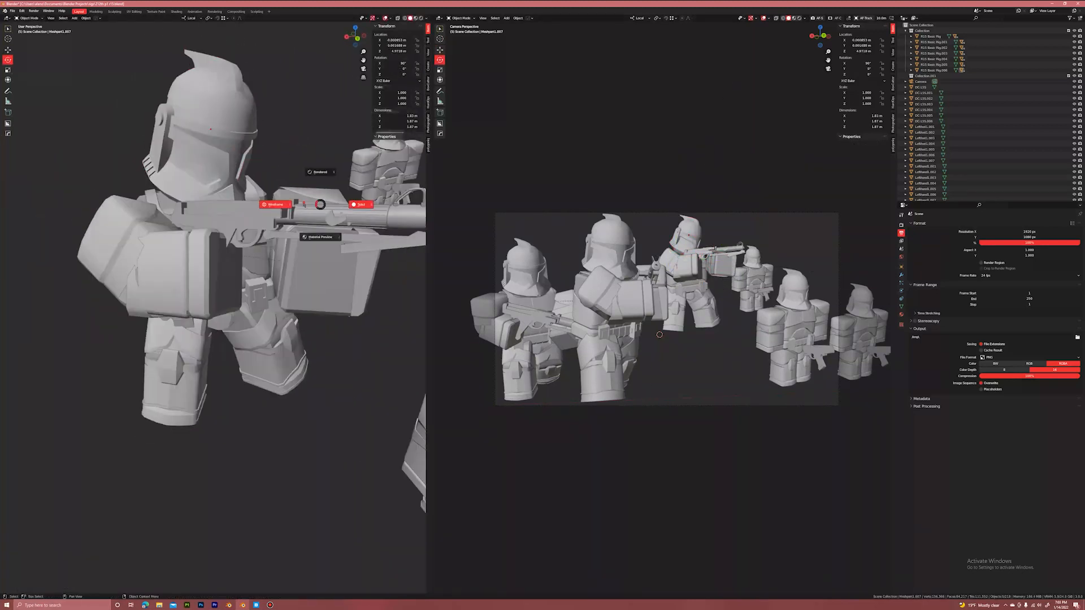
drag(130, 141, 319, 384)
key(r)
key(z)
click(283, 152)
key(ctrl+s)
Refine the rotation of the duplicated trooper's leg, save the file and set the transform orientation to Global.
scroll(226, 226, up, 5)
click(201, 271)
mouse_move(178, 232)
mouse_down()
mouse_move(164, 246)
mouse_move(169, 237)
mouse_up()
scroll(209, 227, down, 4)
click(209, 62)
key(ctrl+s)
click(192, 18)
click(190, 37)
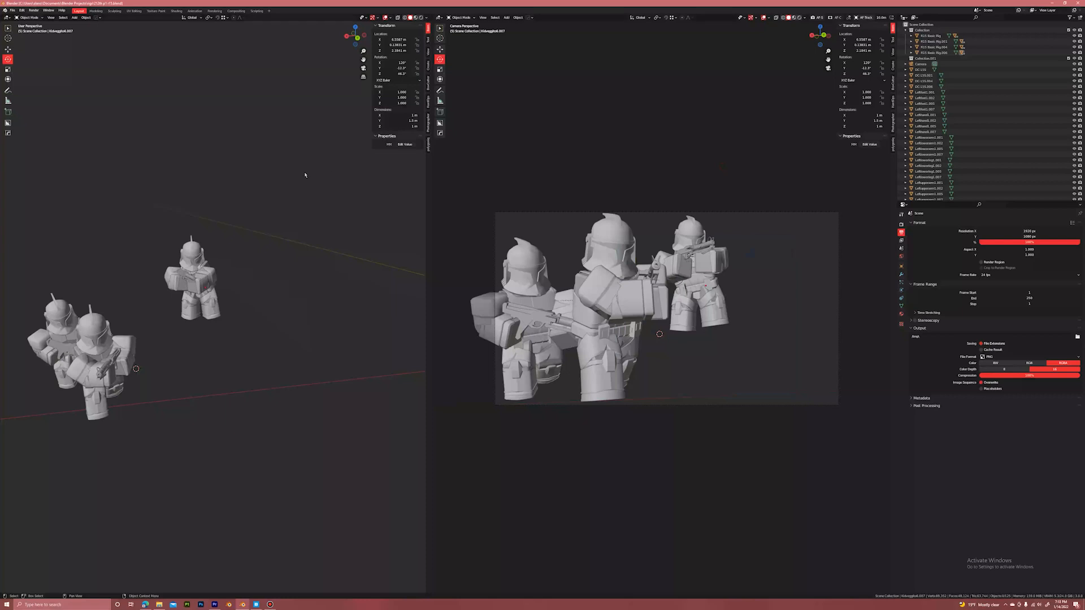
Select the camera and move it sideways along its local X axis to bring the troopers further into frame.
scroll(154, 152, down, 8)
scroll(125, 396, up, 5)
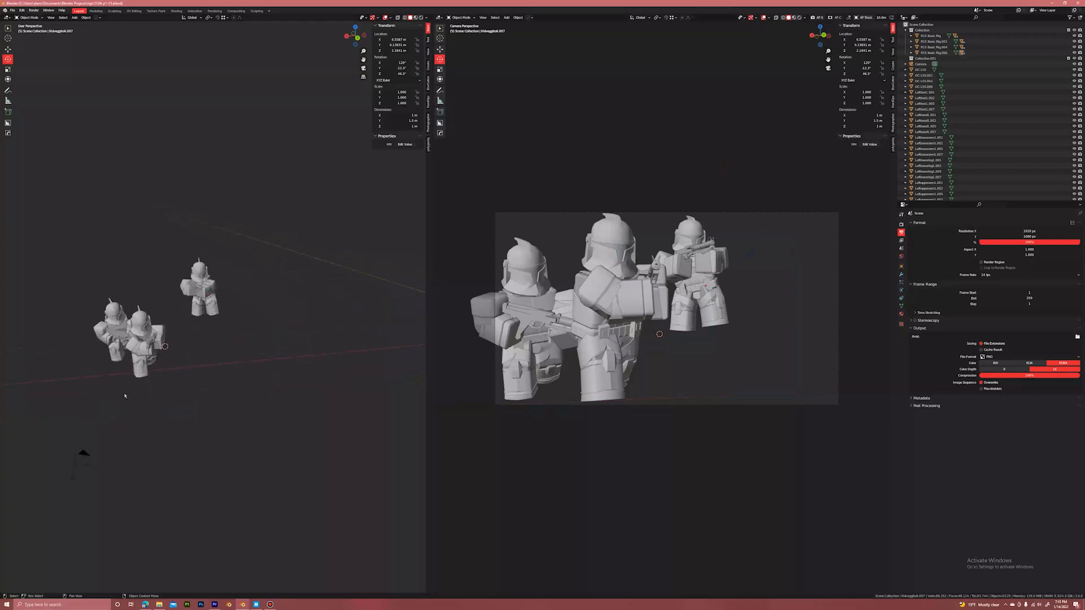
click(92, 461)
click(192, 18)
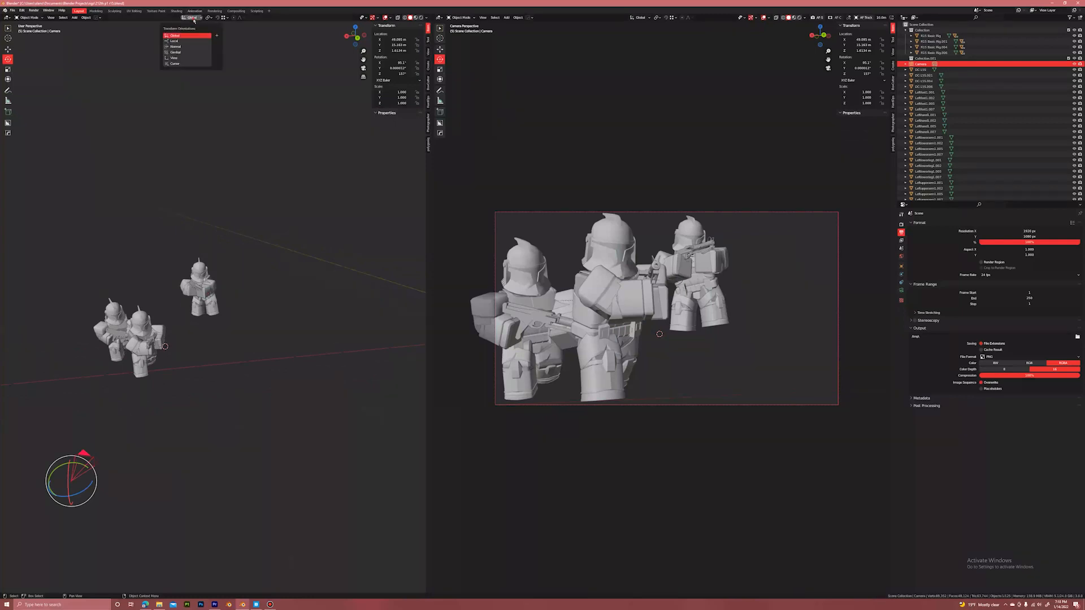
click(180, 41)
shift+middle_drag(125, 306, 181, 250)
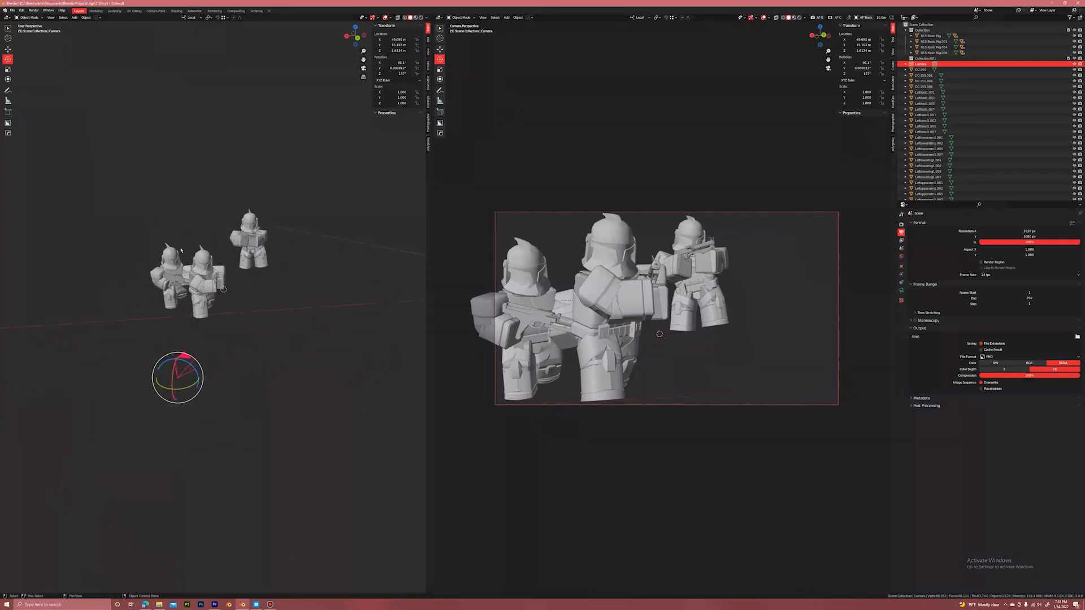
click(8, 50)
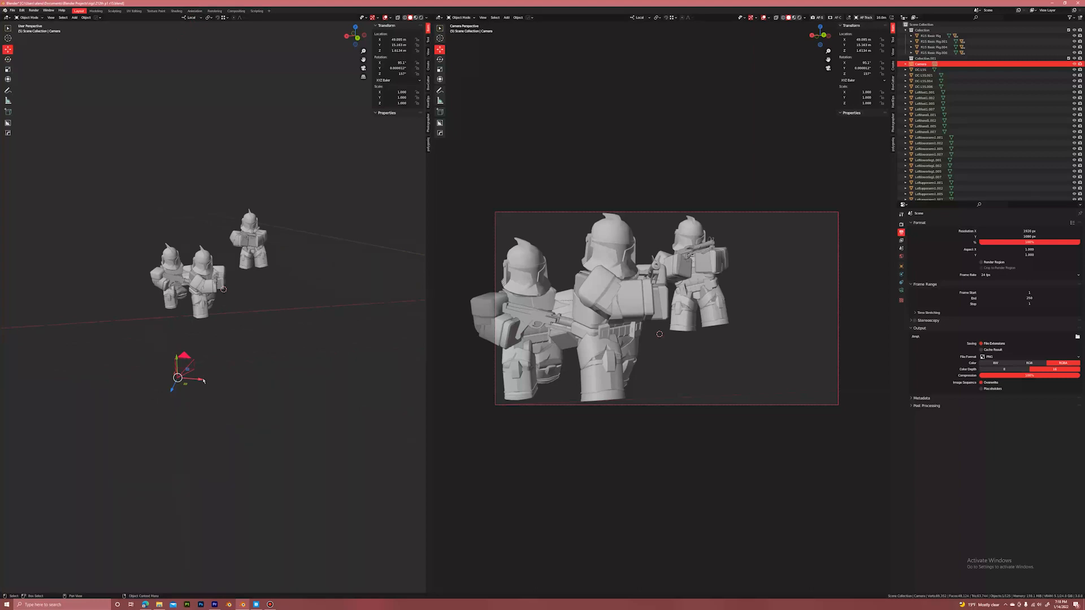
drag(198, 381, 187, 388)
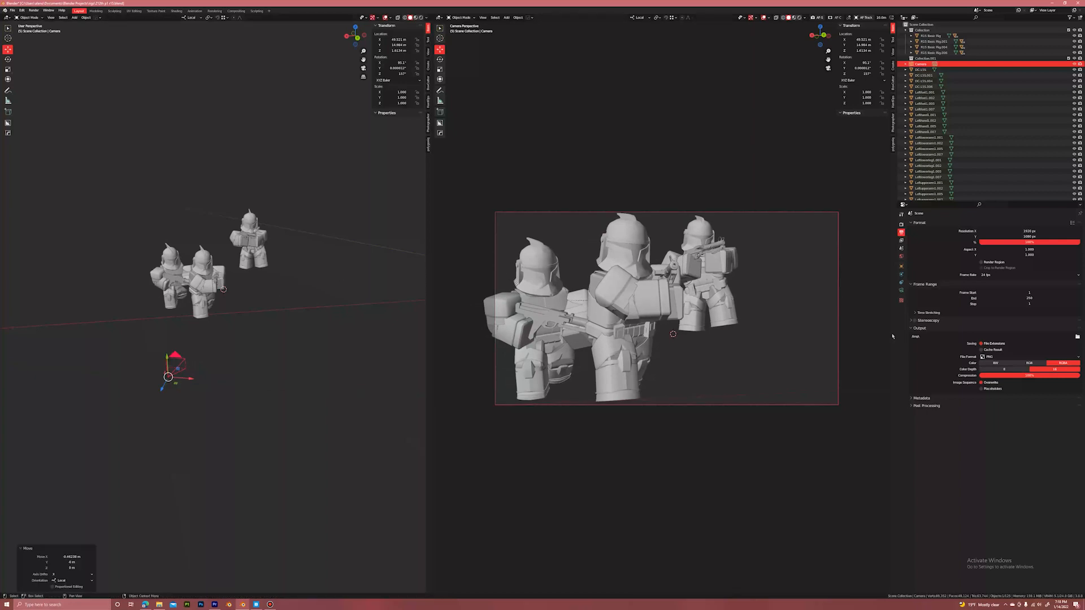
click(777, 123)
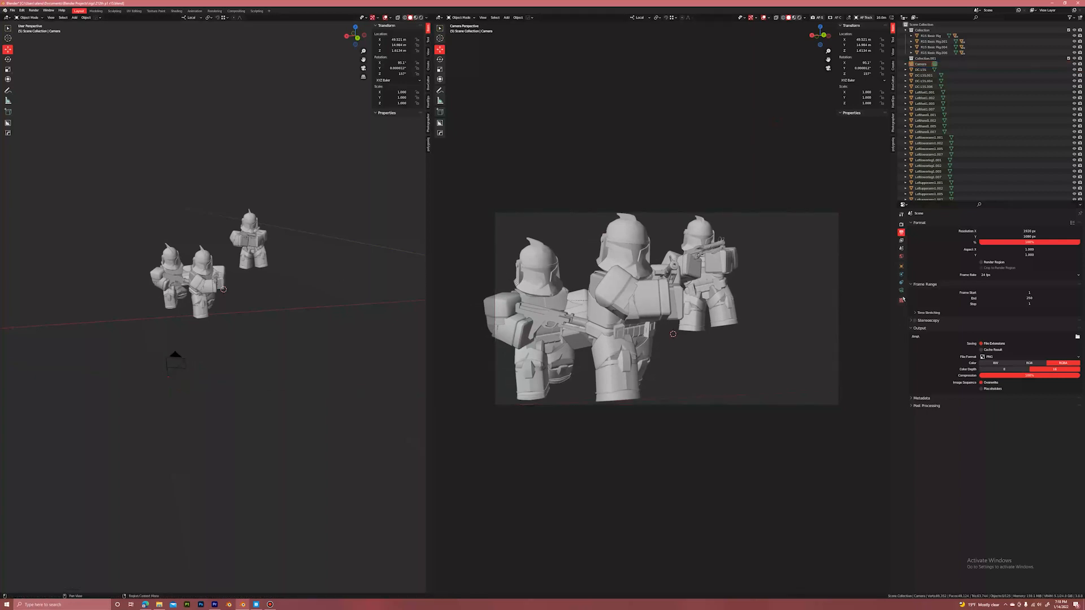
Enable Safe Areas and Center-Cut Safe Areas in the camera's settings.
click(901, 292)
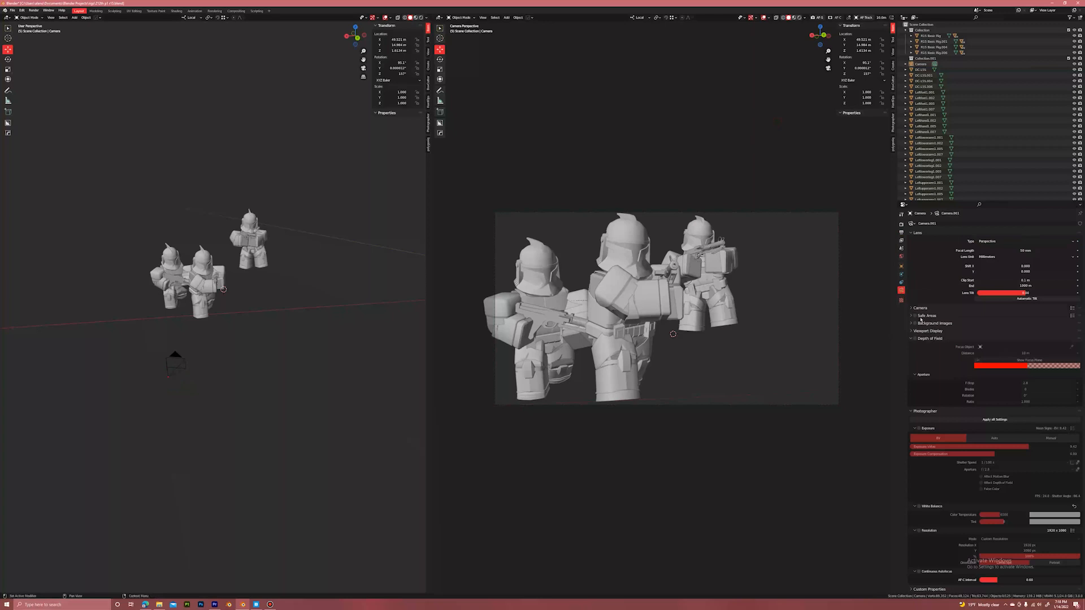
click(910, 316)
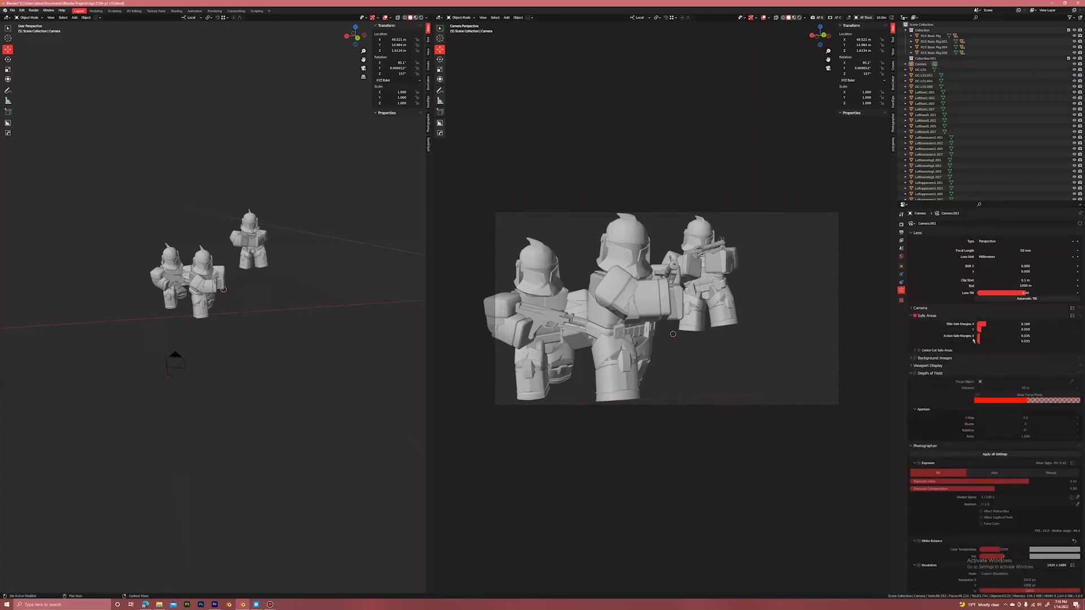
click(917, 351)
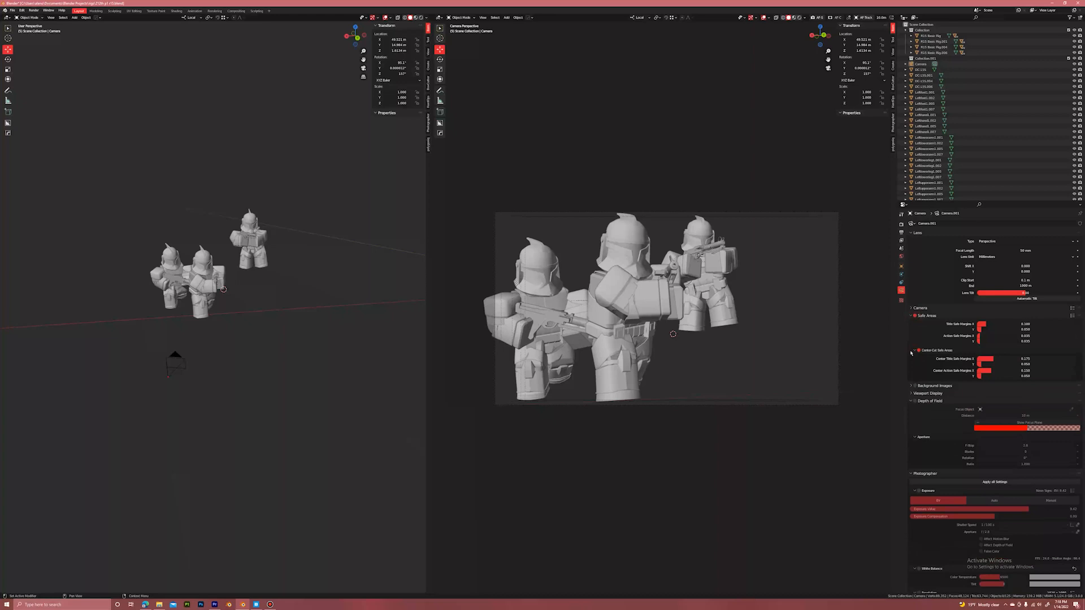
Turn on the Thirds and Center composition guides in the camera's viewport display settings.
click(912, 395)
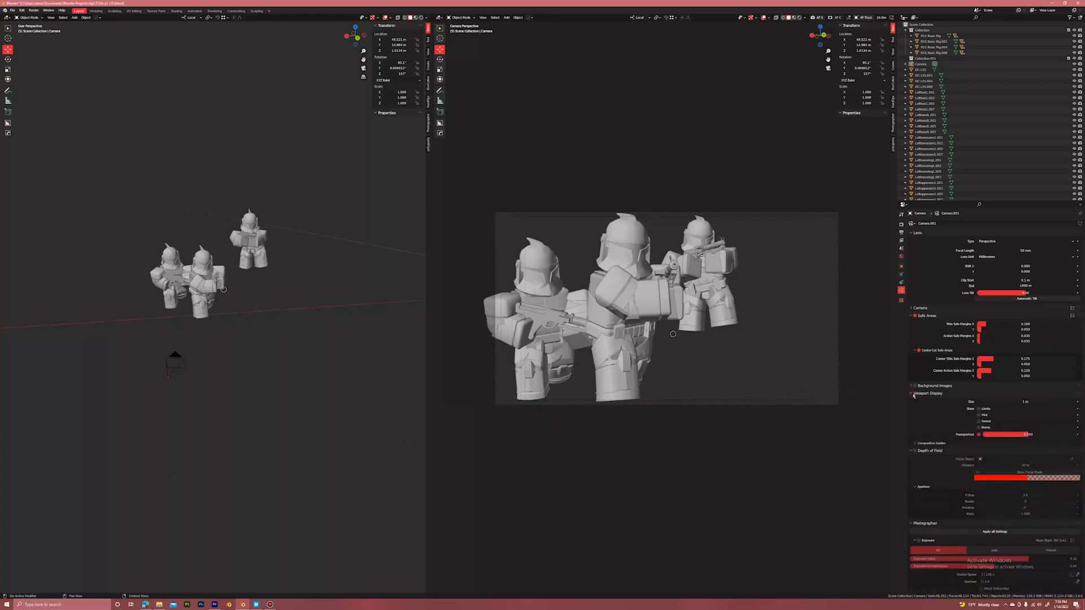
click(977, 443)
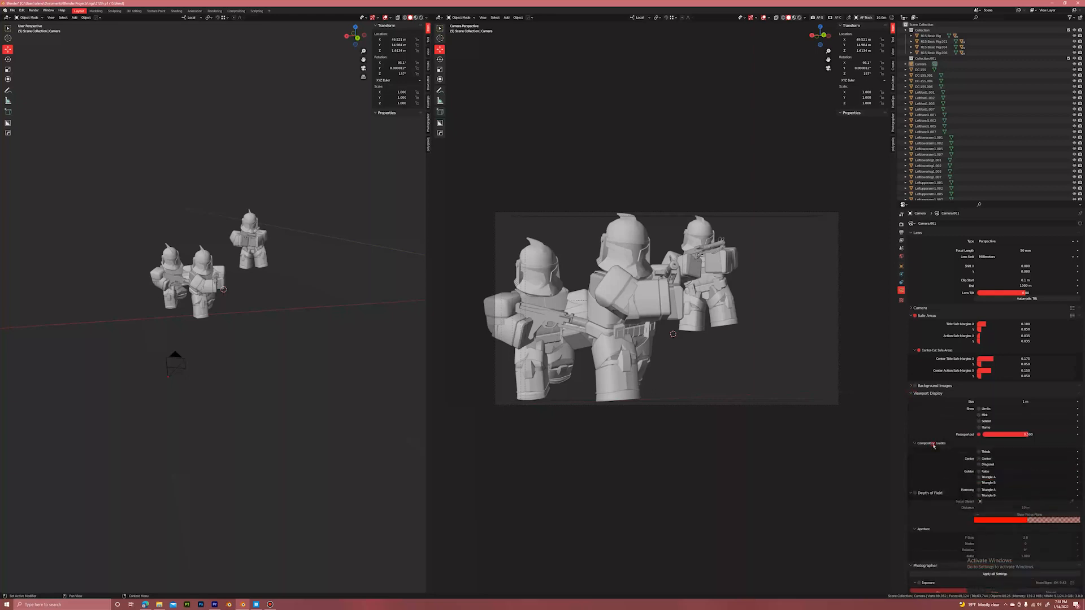
scroll(980, 450, down, 1)
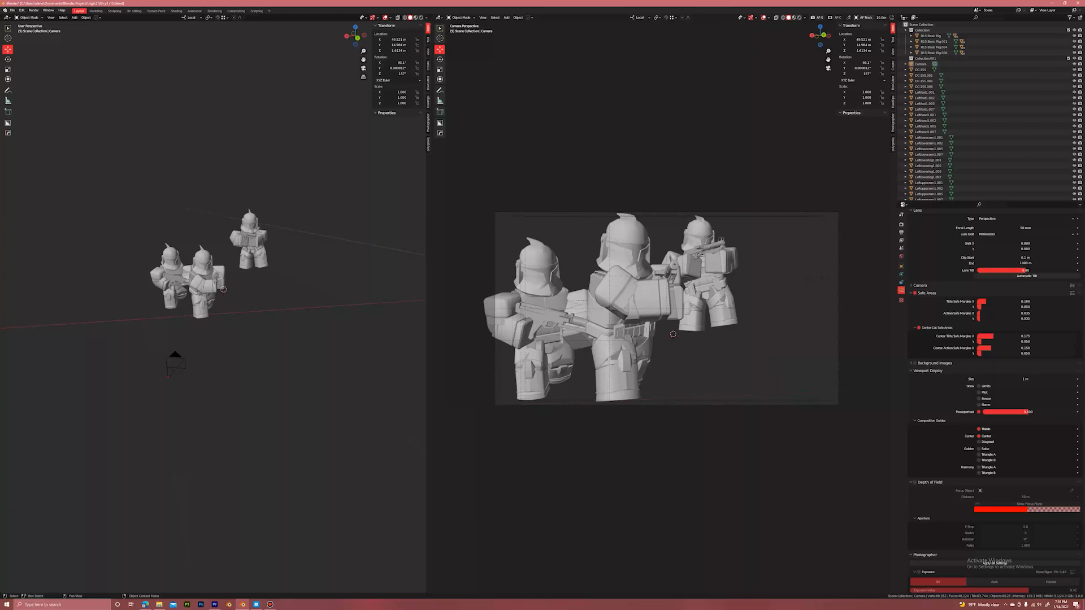
Examine how the three troopers sit against the composition guides in the camera view.
scroll(605, 265, up, 4)
scroll(605, 265, down, 3)
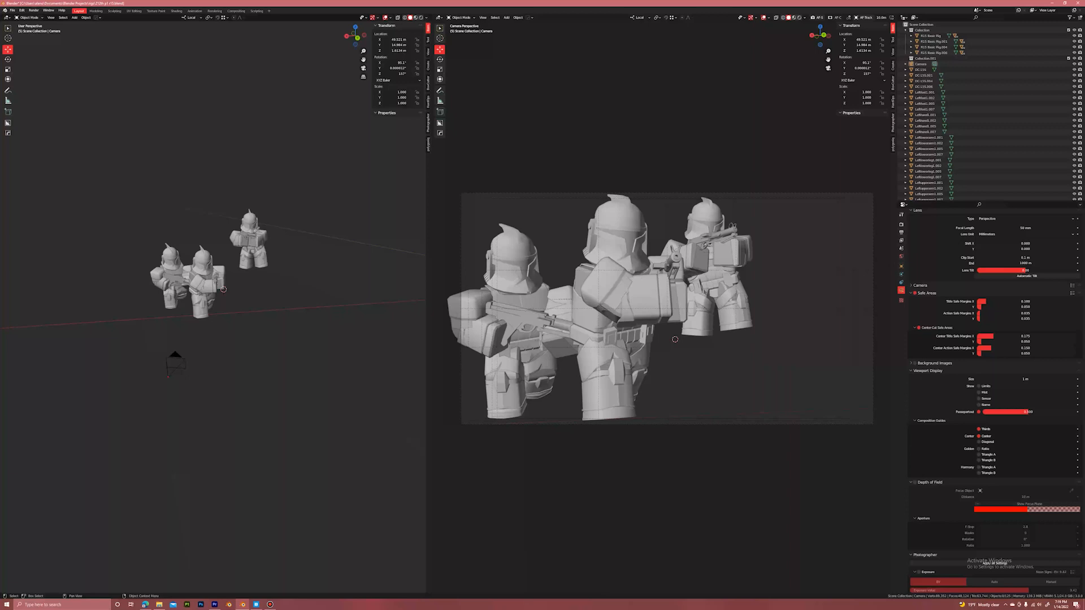
scroll(766, 220, up, 3)
shift+middle_drag(767, 220, 636, 287)
scroll(636, 287, down, 2)
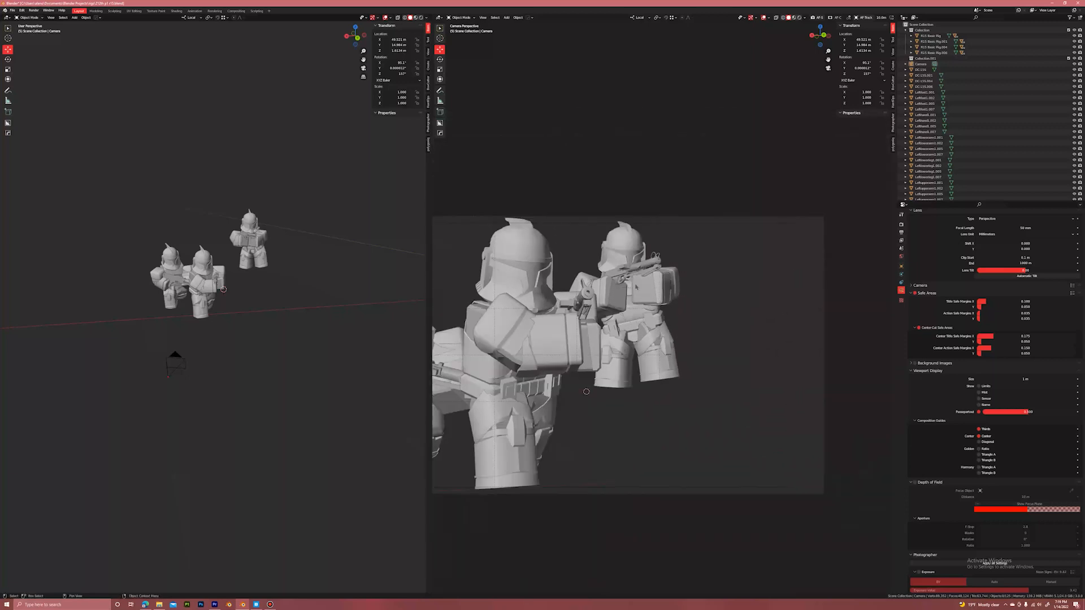
scroll(586, 392, down, 2)
shift+middle_drag(586, 391, 701, 335)
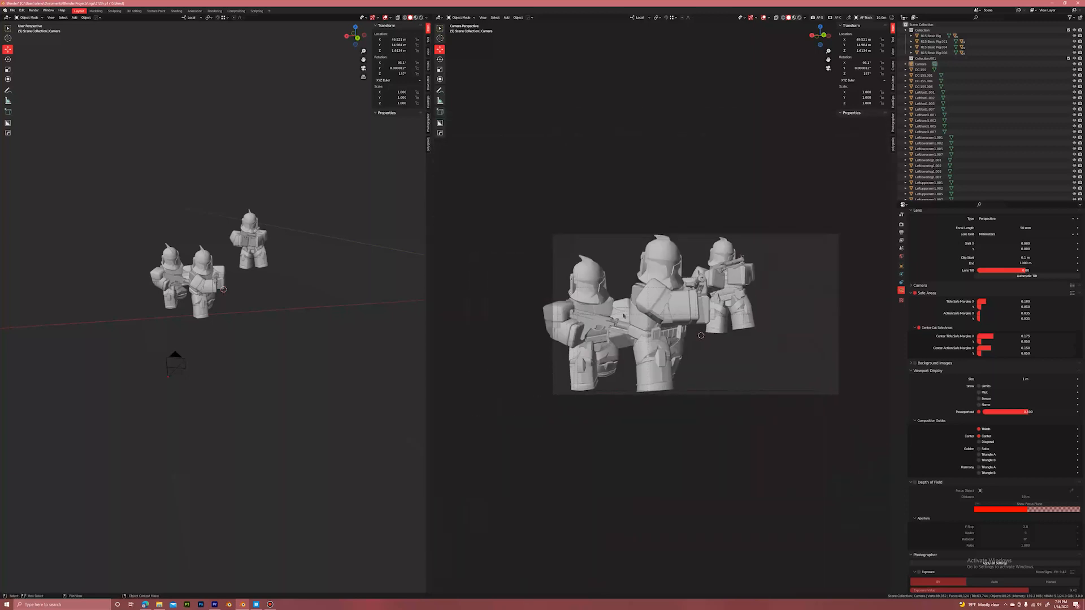
scroll(786, 294, up, 2)
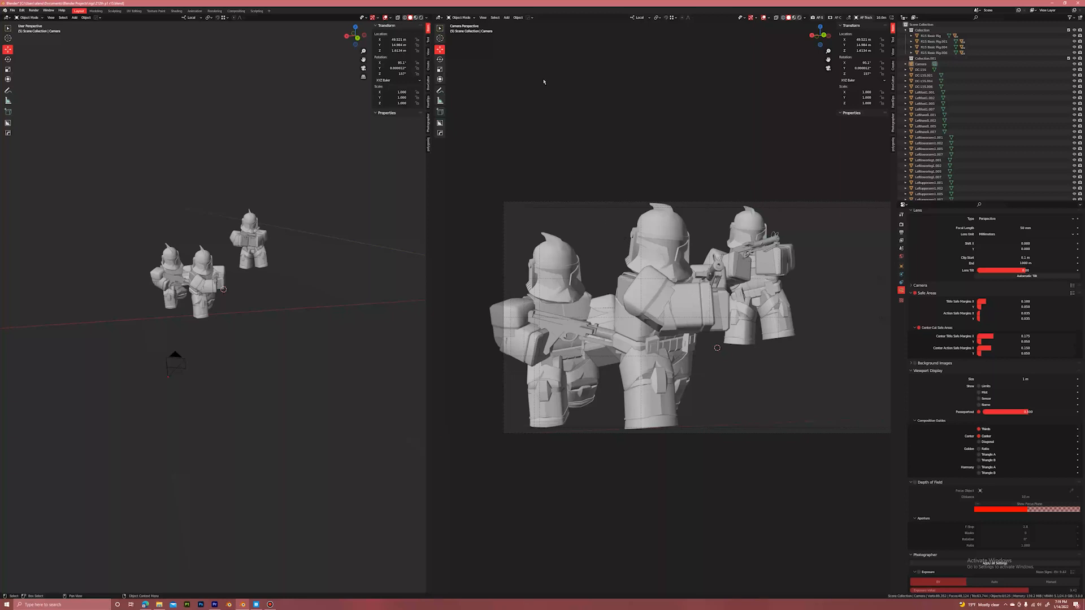
Mark up the trooper composition in the camera view with annotation strokes and erase them.
click(440, 90)
mouse_move(672, 223)
mouse_down()
mouse_move(557, 237)
mouse_move(656, 317)
mouse_move(695, 286)
mouse_move(636, 216)
mouse_move(599, 265)
mouse_move(714, 361)
mouse_up()
mouse_move(440, 90)
mouse_down()
mouse_move(503, 112)
mouse_move(472, 127)
mouse_up()
mouse_move(573, 171)
mouse_down()
mouse_move(640, 226)
mouse_move(582, 220)
mouse_move(569, 262)
mouse_move(667, 339)
mouse_move(711, 255)
mouse_up()
mouse_move(633, 266)
mouse_down()
mouse_move(577, 230)
mouse_move(685, 222)
mouse_up()
click(441, 50)
Add a plane mesh and lower it to the level of the troopers' feet.
key(shift+a)
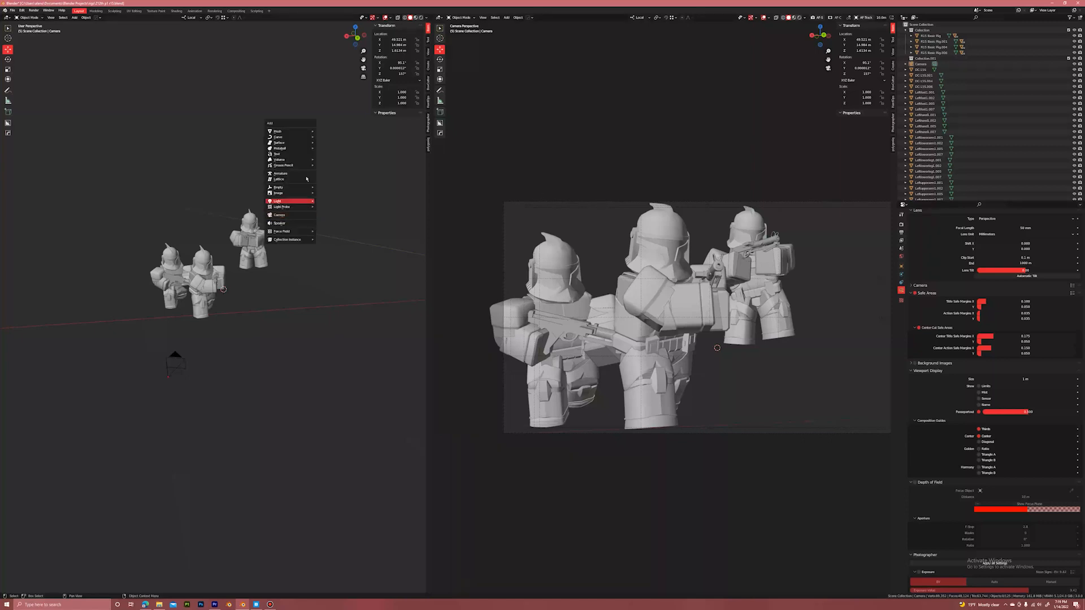
mouse_move(293, 133)
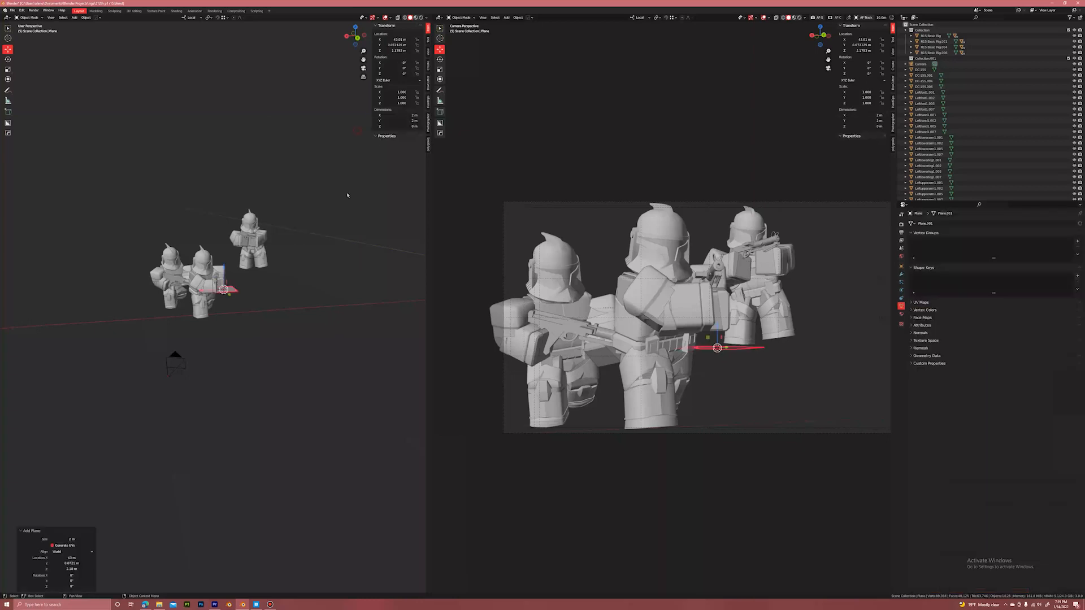
click(328, 131)
scroll(342, 199, up, 2)
middle_drag(319, 230, 322, 235)
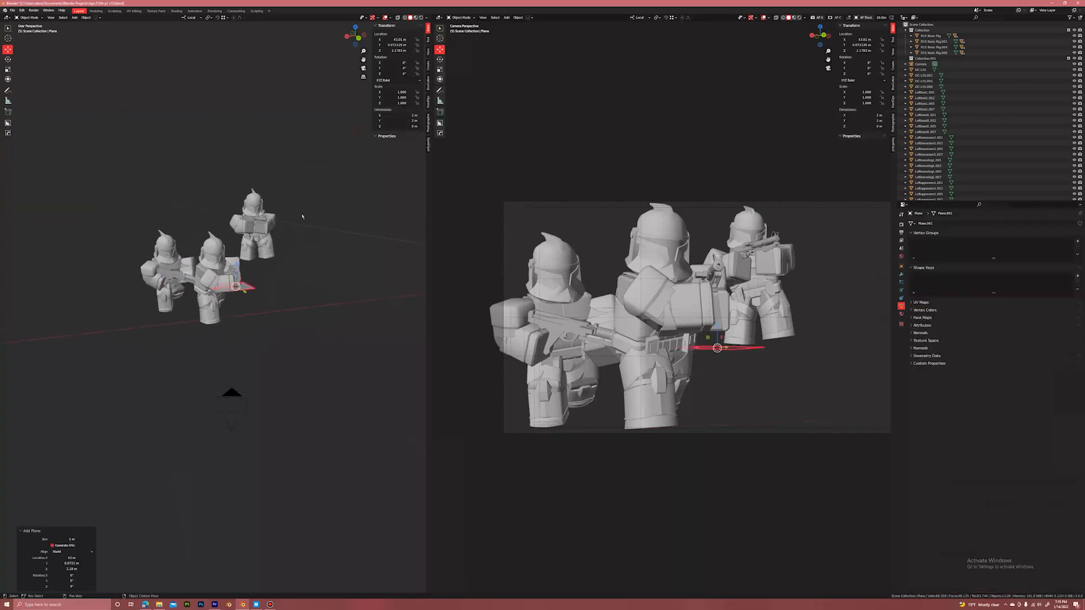
drag(236, 265, 236, 302)
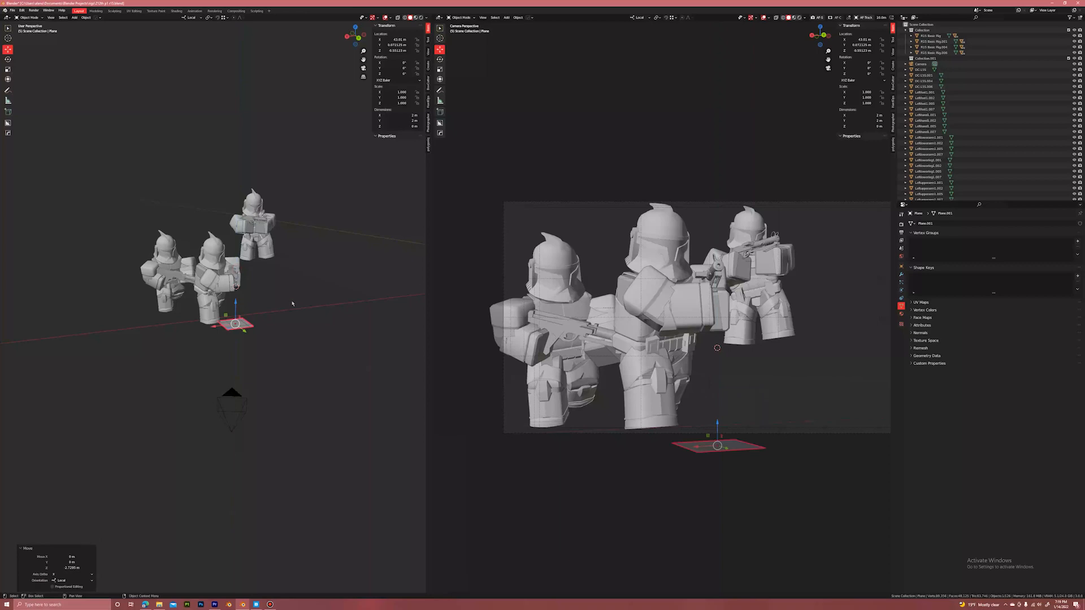
Scale the ground plane up uniformly to about 68 m per side so it extends well beyond the troopers.
key(s)
click(8, 207)
key(s)
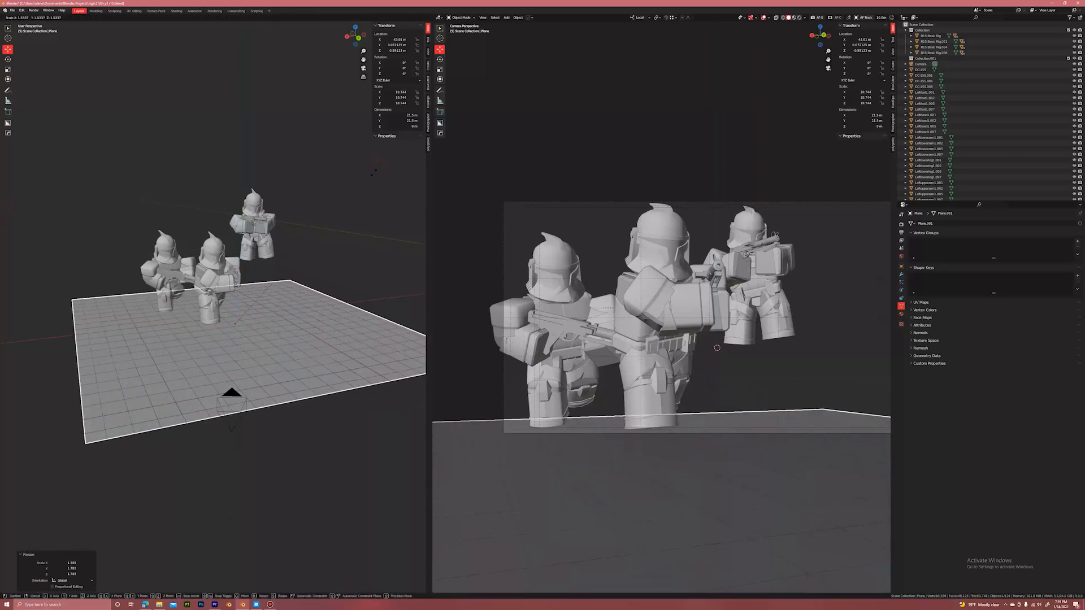
click(303, 188)
middle_drag(303, 189, 295, 221)
key(s)
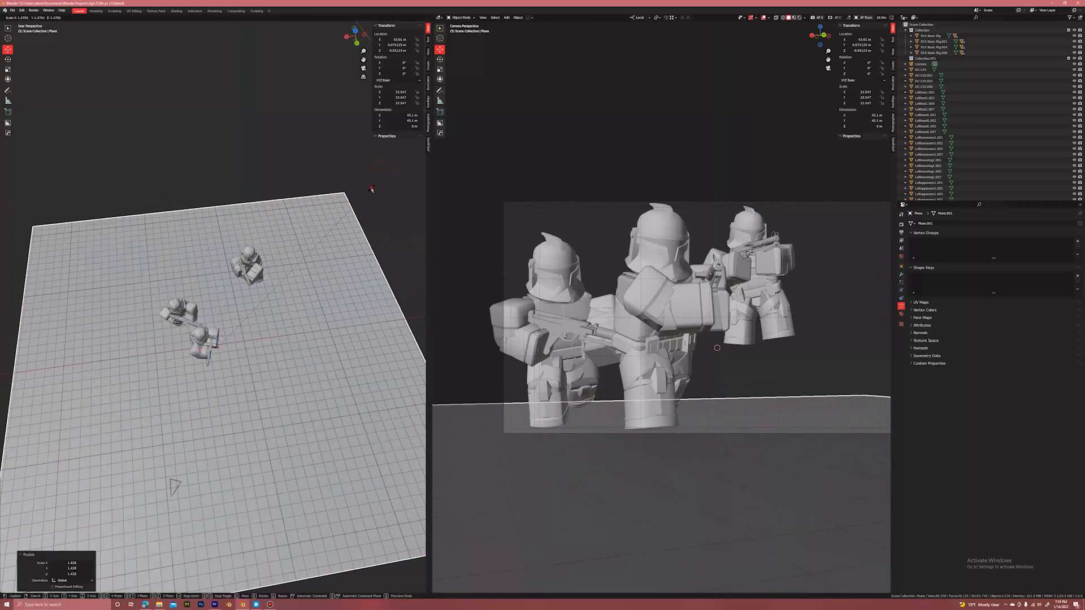
click(371, 188)
key(s)
click(363, 191)
Set the transform orientation to Global and raise the ground plane along Z toward the troopers' feet.
middle_drag(339, 266, 310, 219)
scroll(309, 219, up, 5)
middle_drag(294, 283, 231, 296)
scroll(230, 296, up, 3)
click(217, 19)
click(193, 17)
click(191, 36)
shift+middle_drag(268, 389, 309, 351)
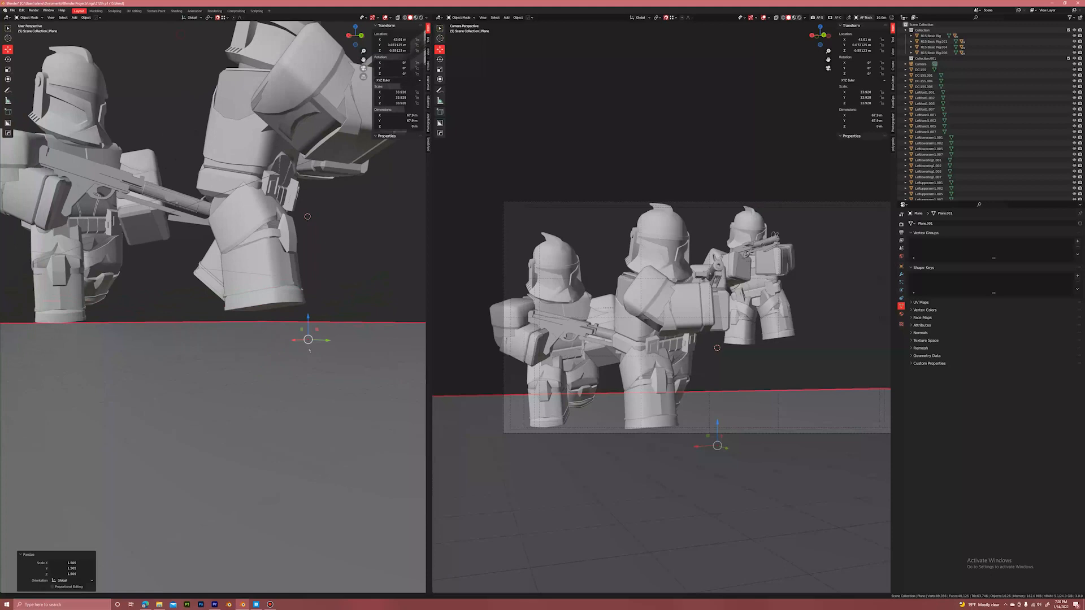
drag(308, 318, 225, 310)
Lower the ground plane slightly in the front orthographic view and check its height from the side.
middle_drag(225, 323, 228, 355)
key(KP_1)
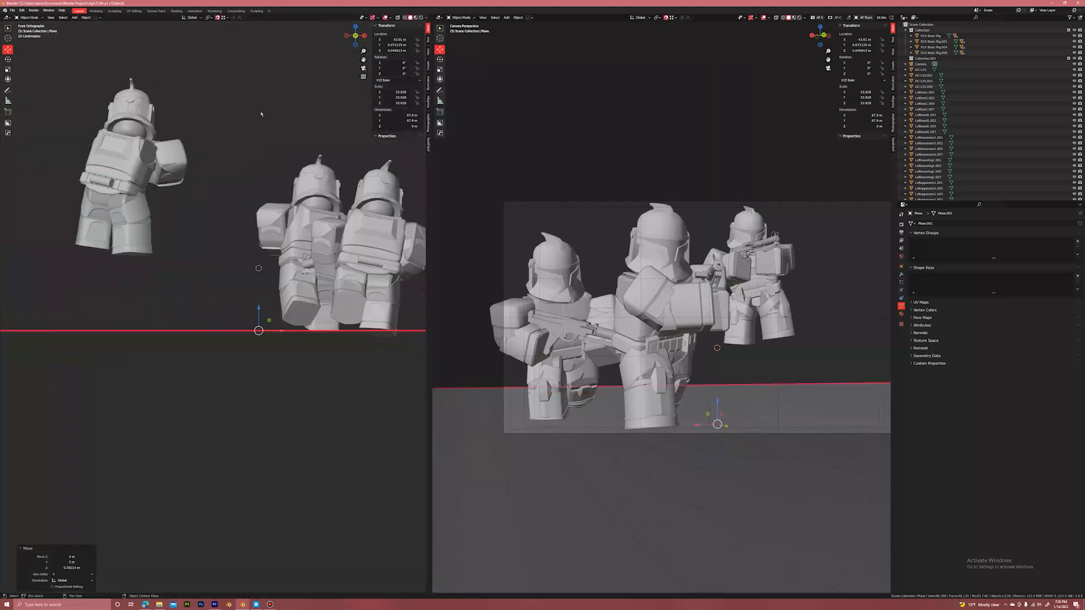
shift+middle_drag(308, 168, 244, 163)
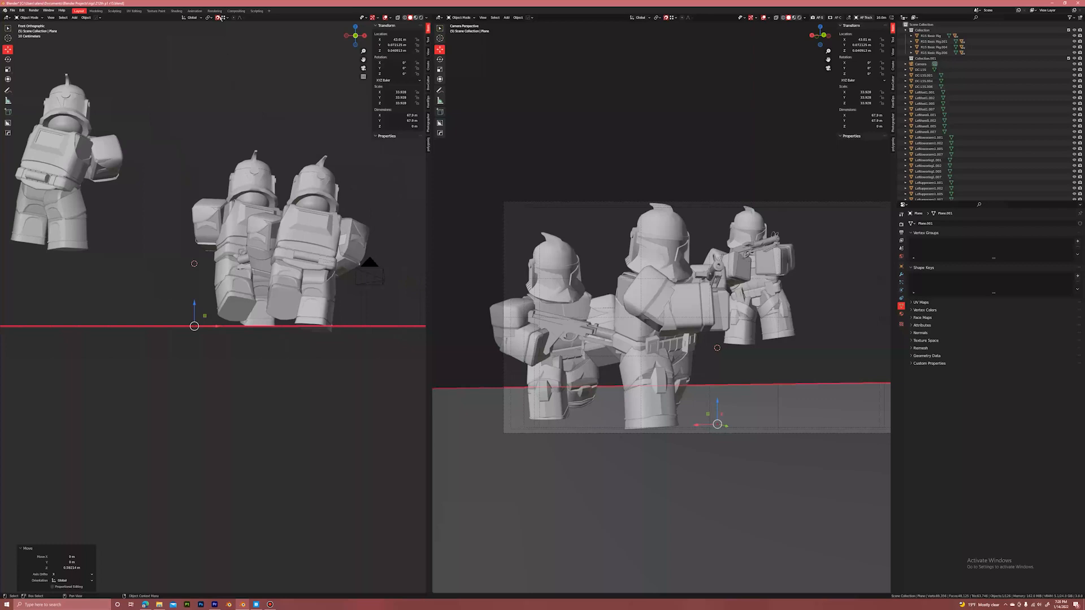
drag(199, 308, 195, 316)
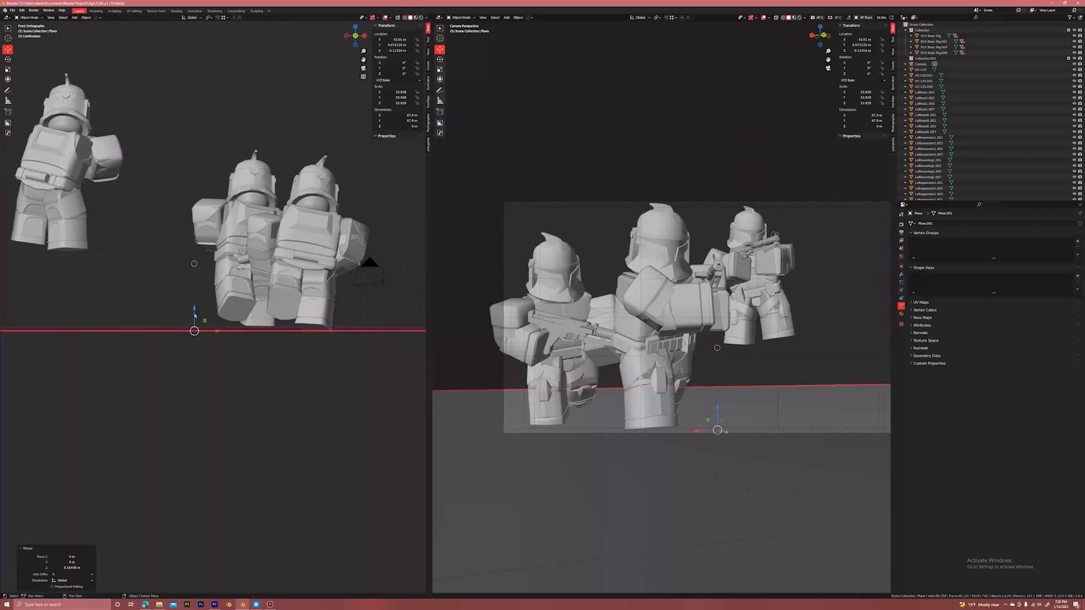
key(KP_3)
key(ctrl+KP_3)
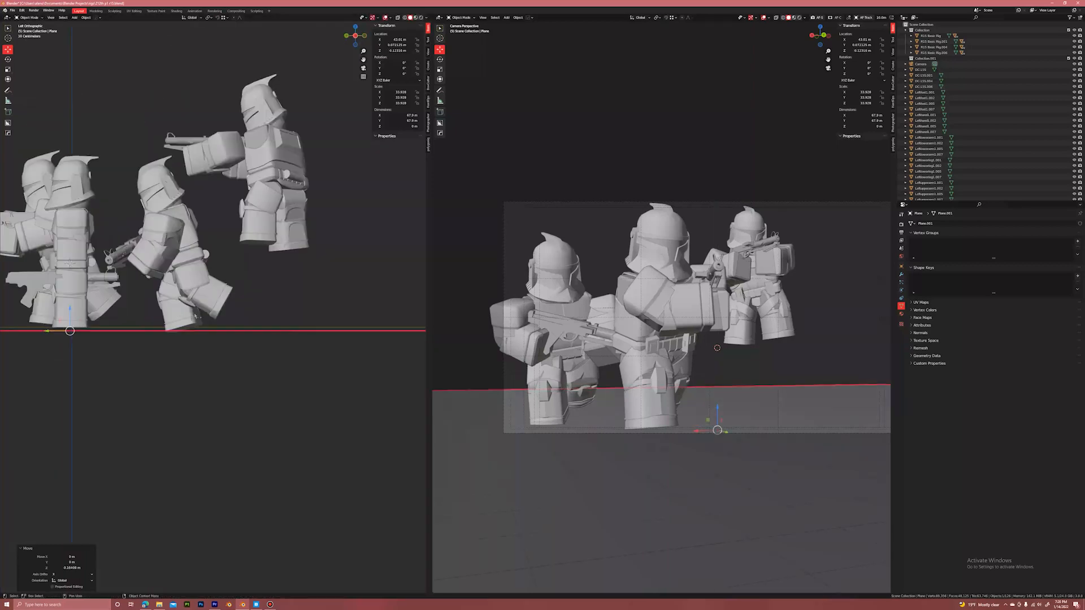
Fine-tune the ground plane's height in the back orthographic view and save the file.
shift+middle_drag(64, 308, 168, 320)
key(KP_1)
key(KP_2)
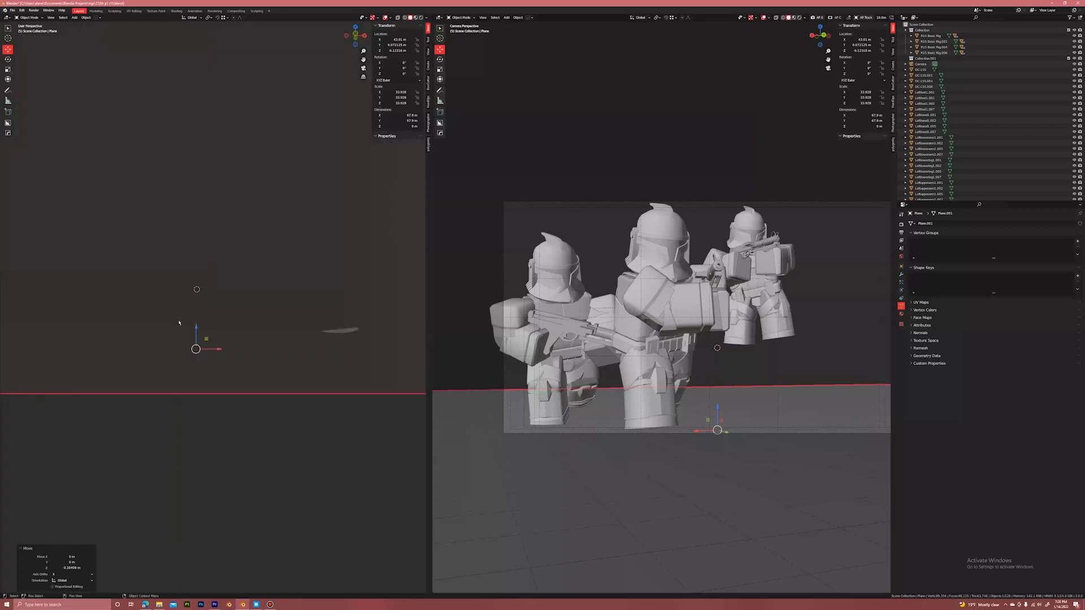
key(ctrl+KP_1)
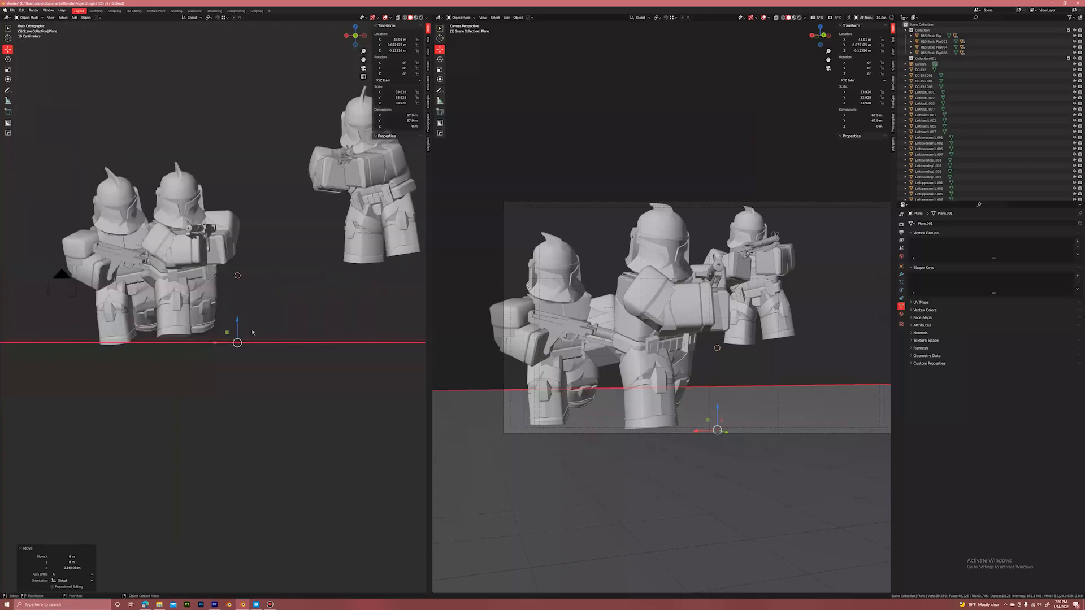
drag(238, 331, 239, 332)
click(295, 268)
scroll(290, 278, down, 2)
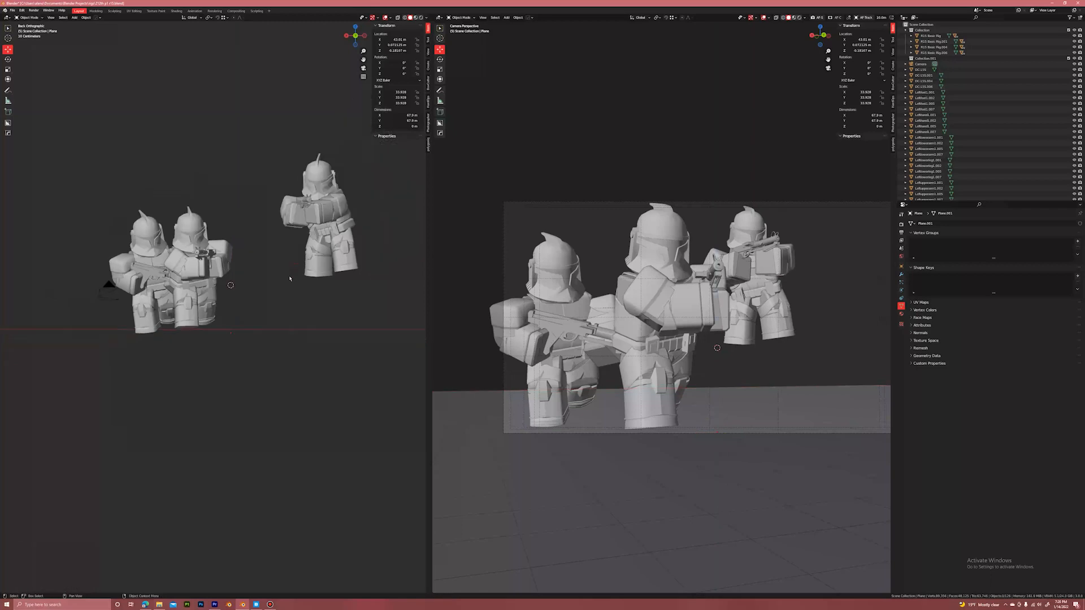
middle_drag(287, 276, 313, 250)
key(ctrl+s)
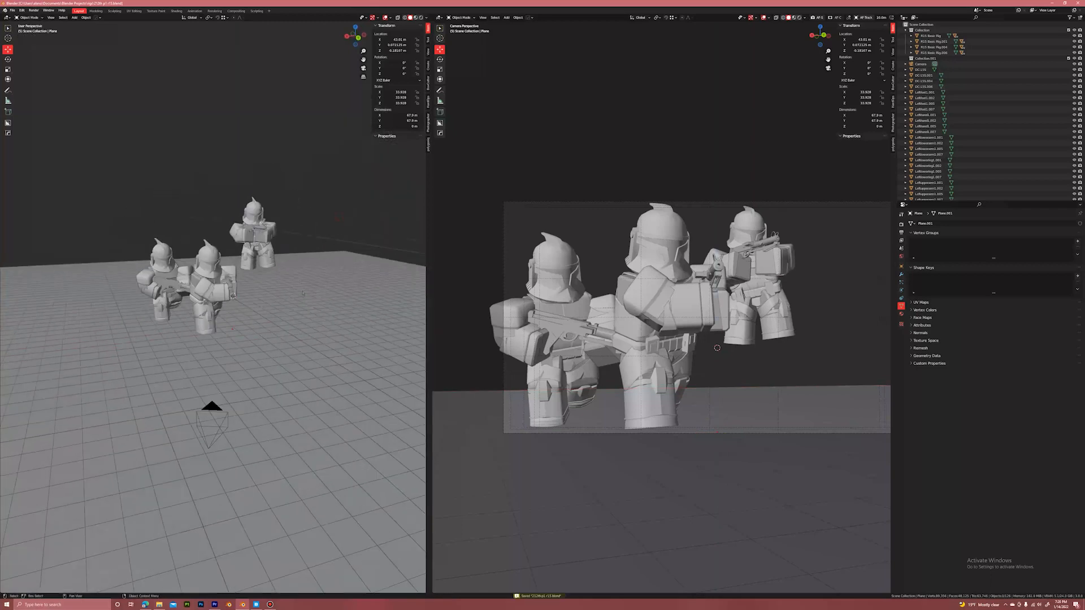
Hide the sidebar in the perspective viewport and turn off its floor grid and axis line overlays.
scroll(303, 292, up, 2)
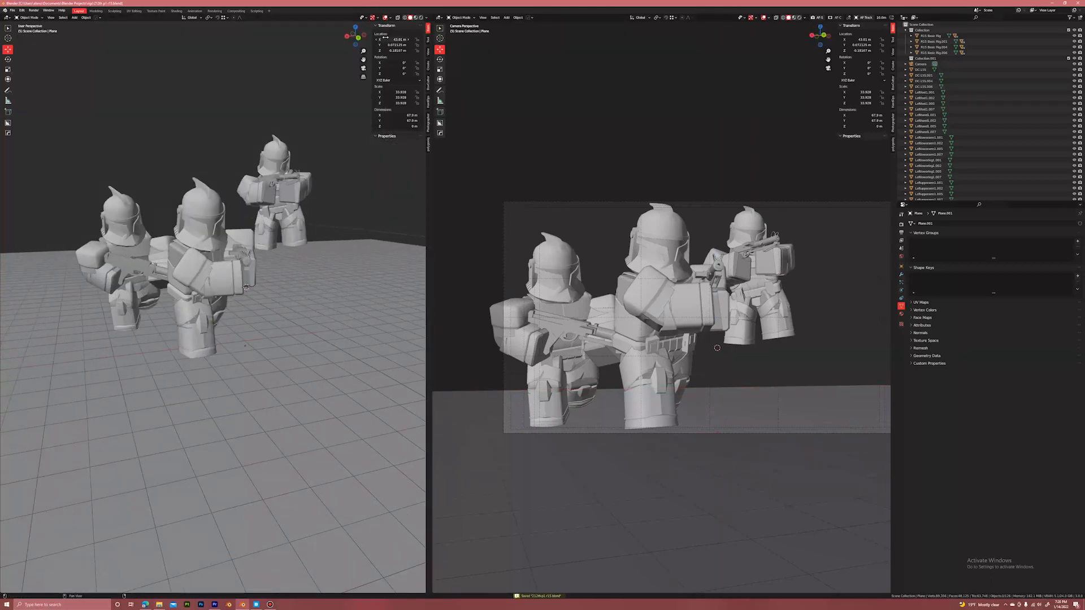
key(n)
click(425, 18)
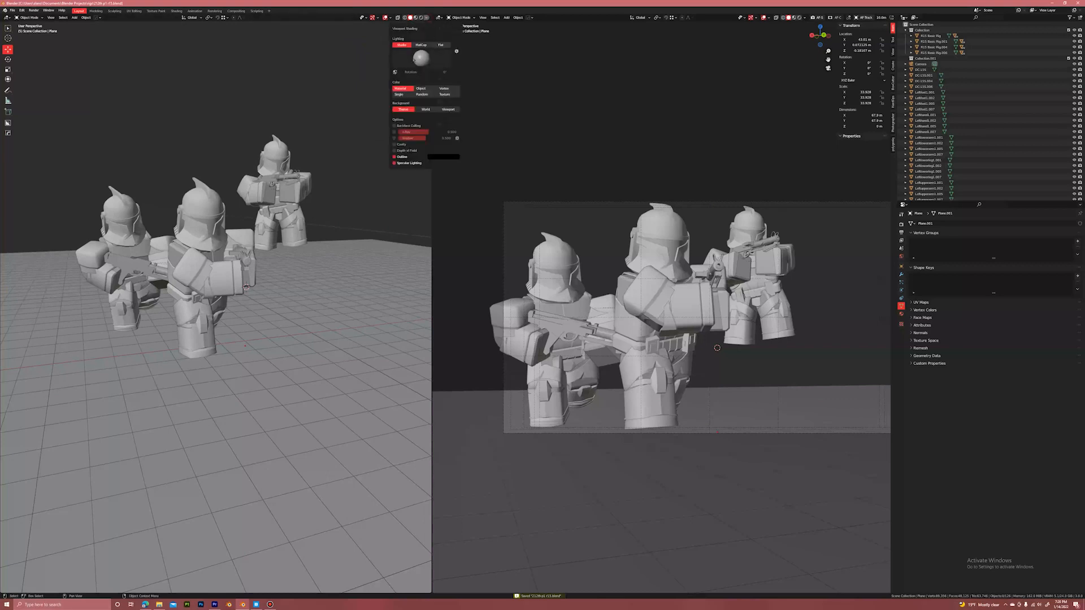
click(391, 17)
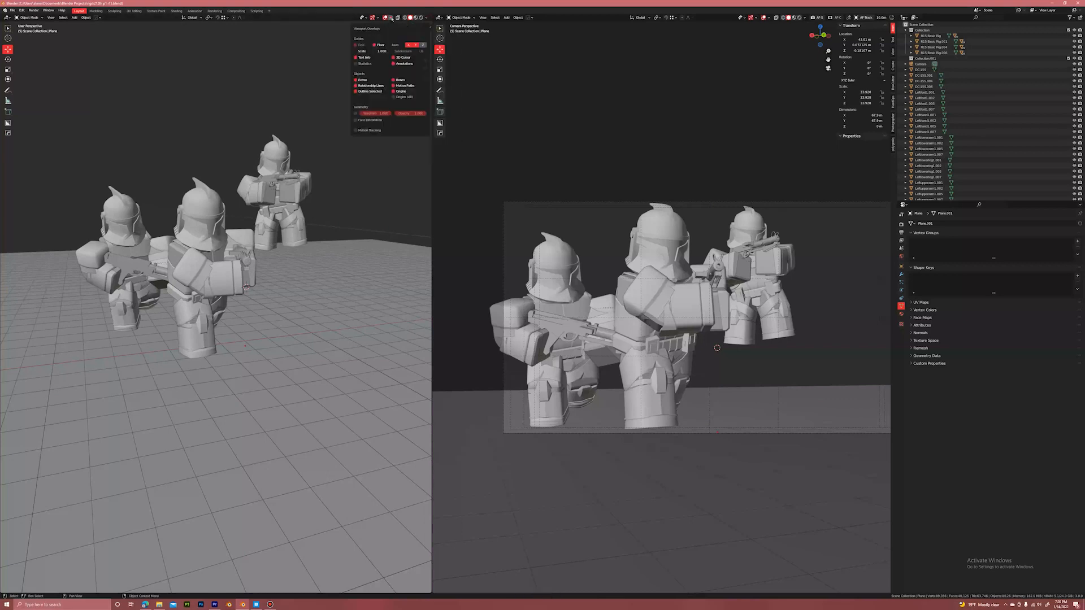
click(377, 46)
click(411, 46)
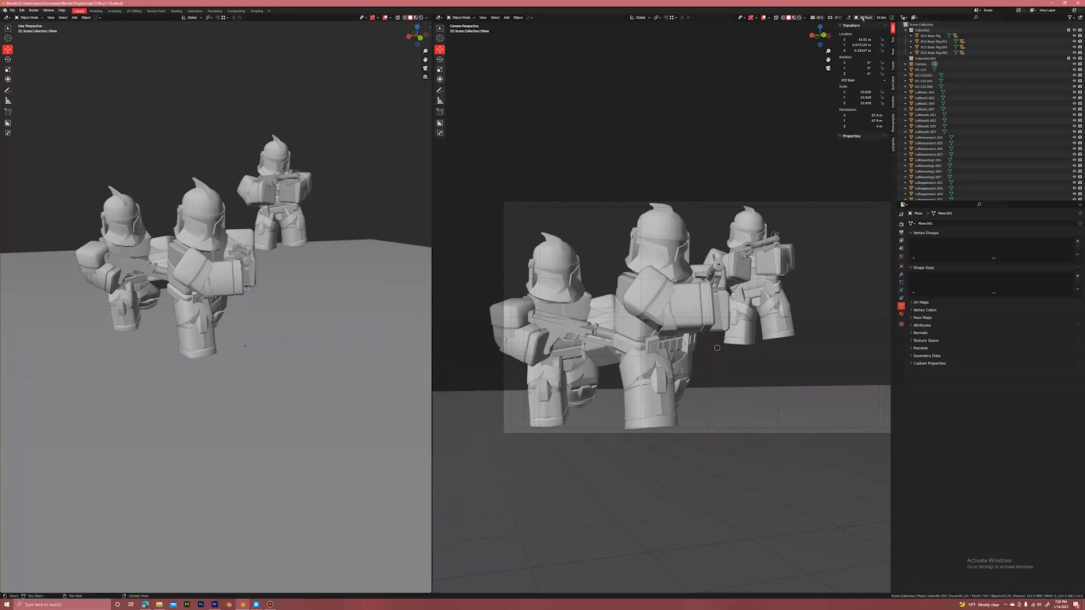
Turn off the floor grid overlay in the camera viewport.
click(805, 18)
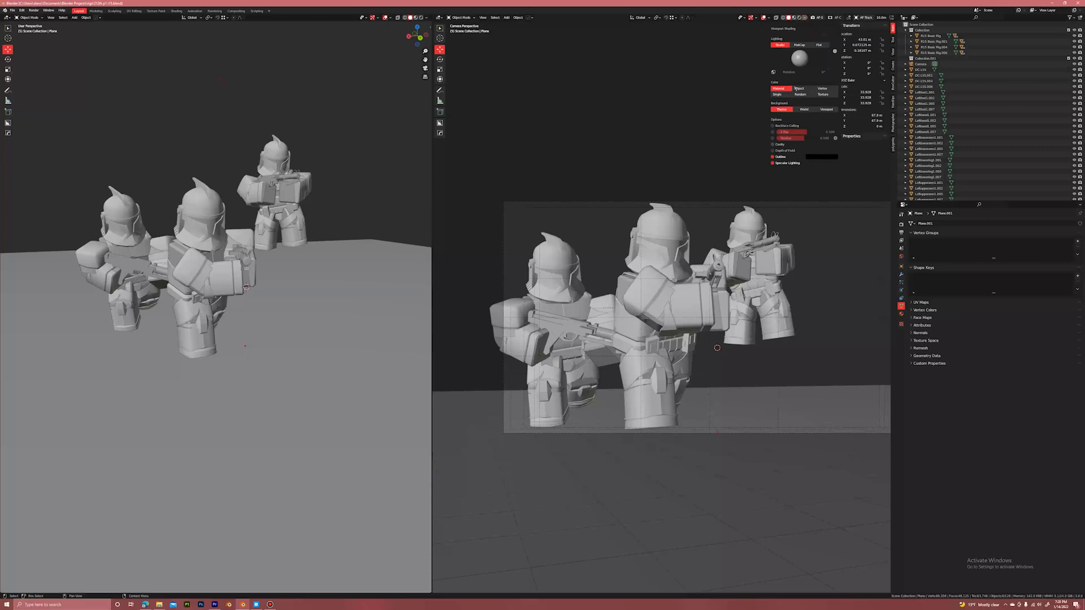
click(769, 18)
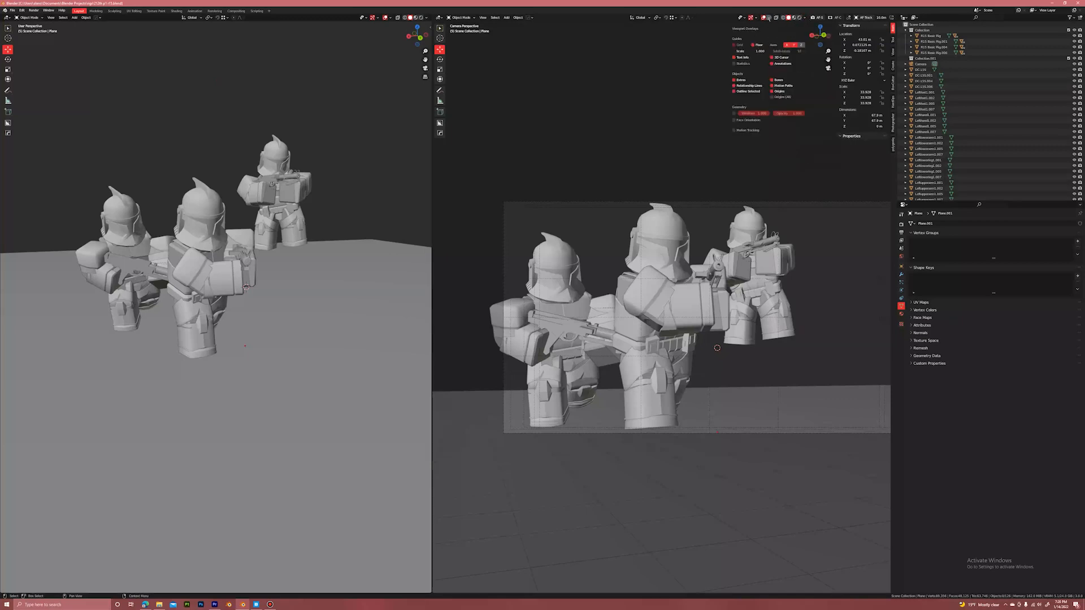
click(758, 44)
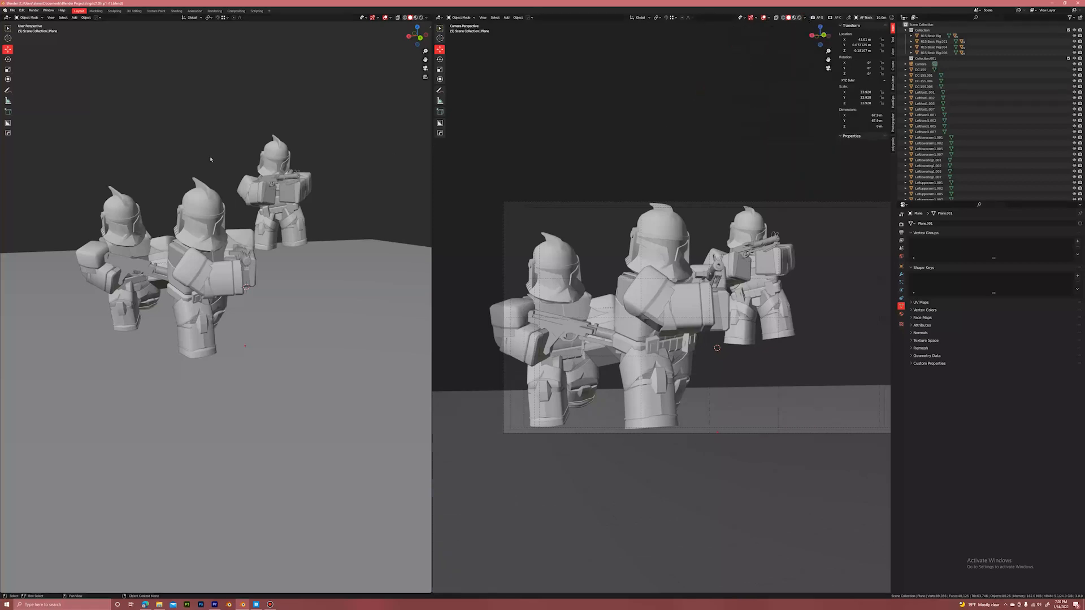
Examine the Canyons of Utah assets in Quixel Bridge and the metal materials on ambientCG, and return to Blender.
scroll(214, 166, down, 2)
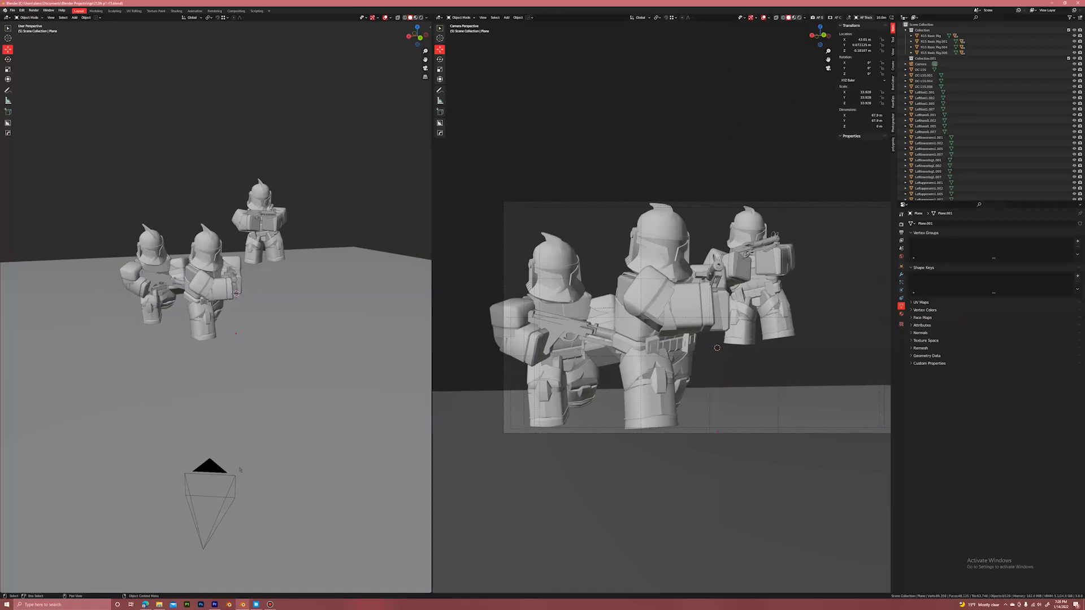
click(256, 604)
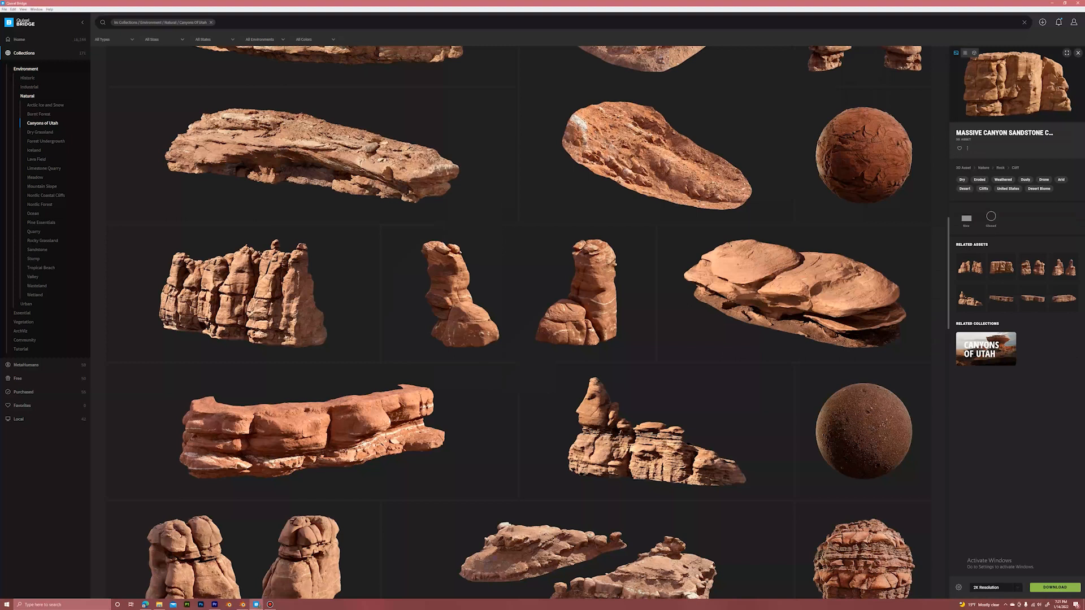
click(146, 604)
click(249, 5)
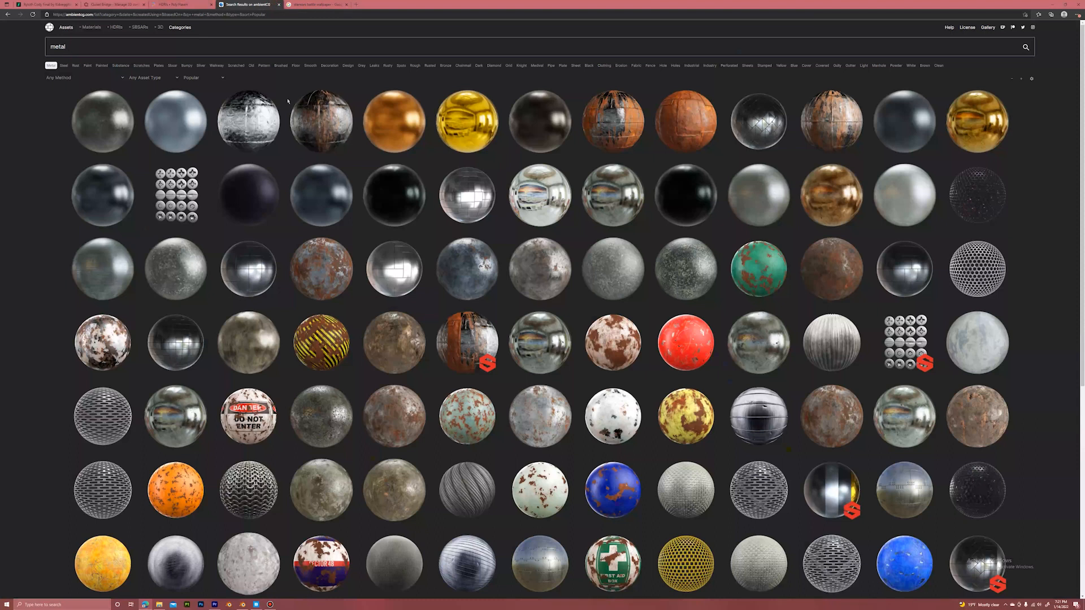
scroll(521, 255, down, 5)
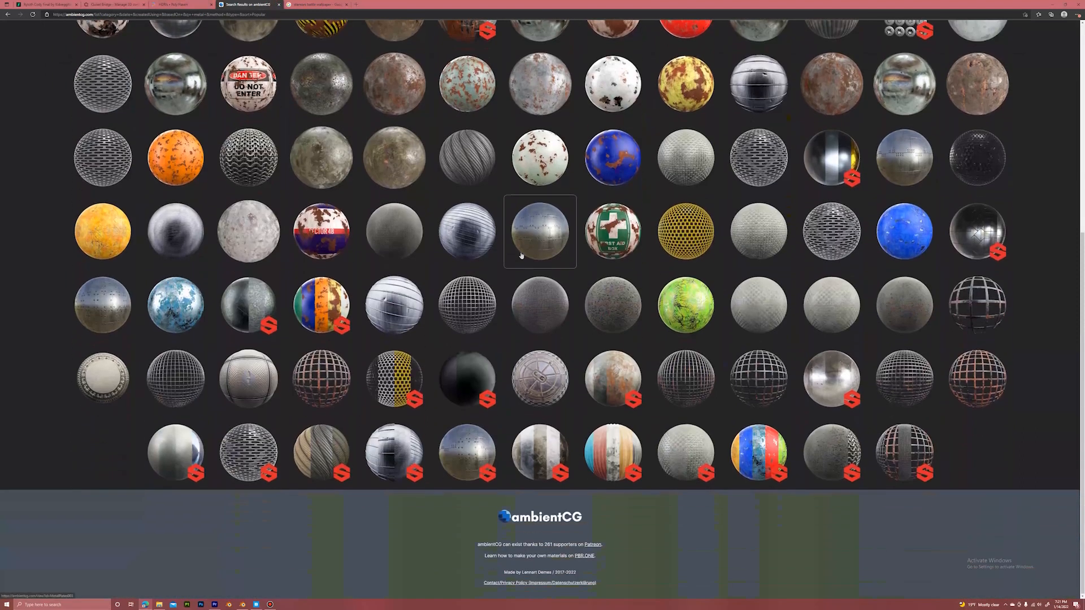
scroll(518, 243, up, 5)
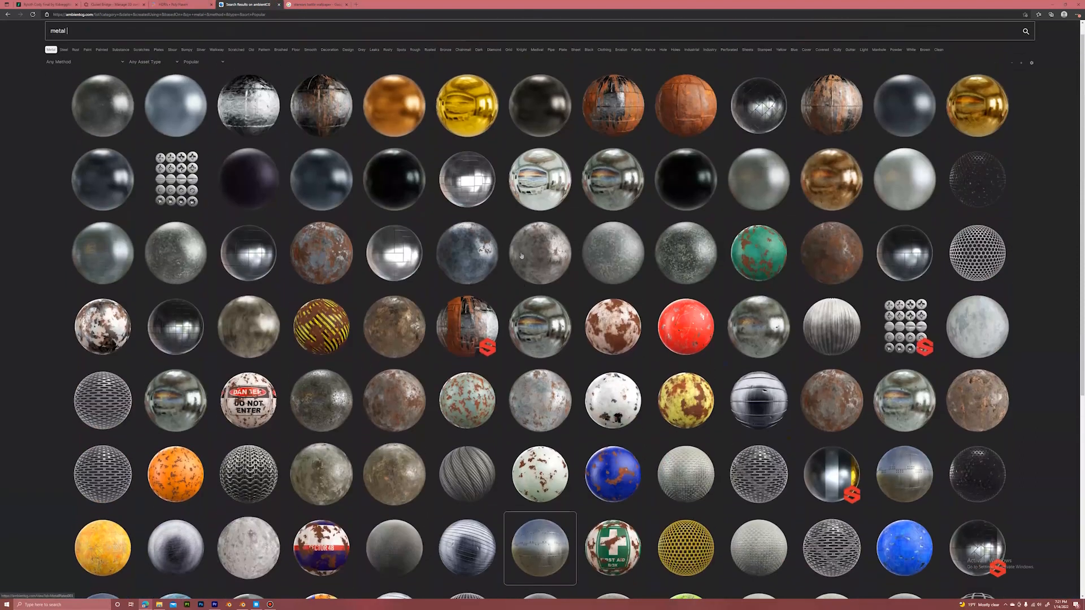
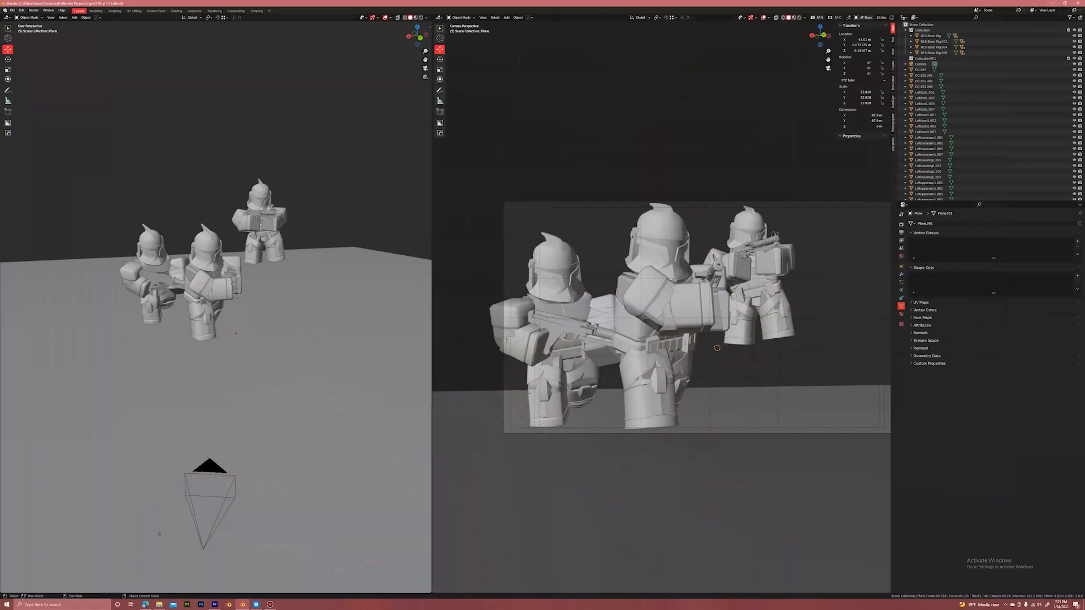
click(147, 604)
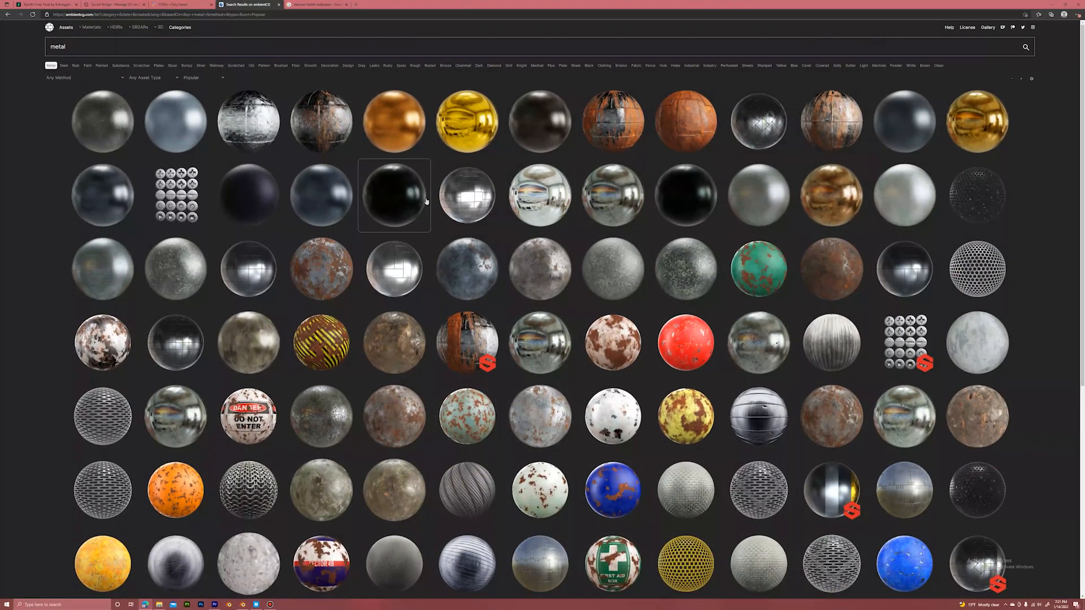
click(1052, 5)
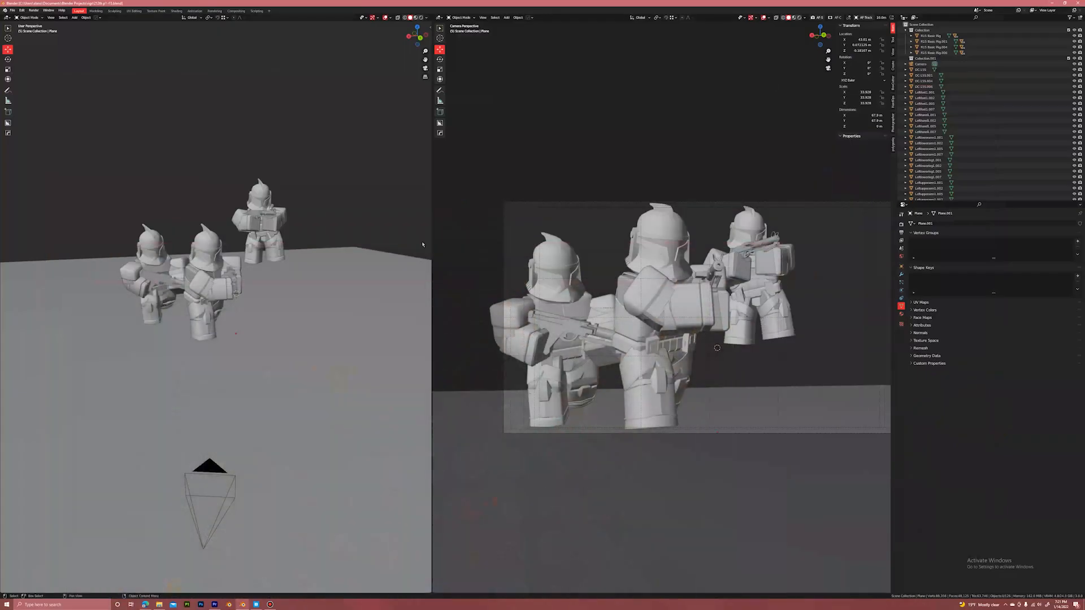
click(256, 604)
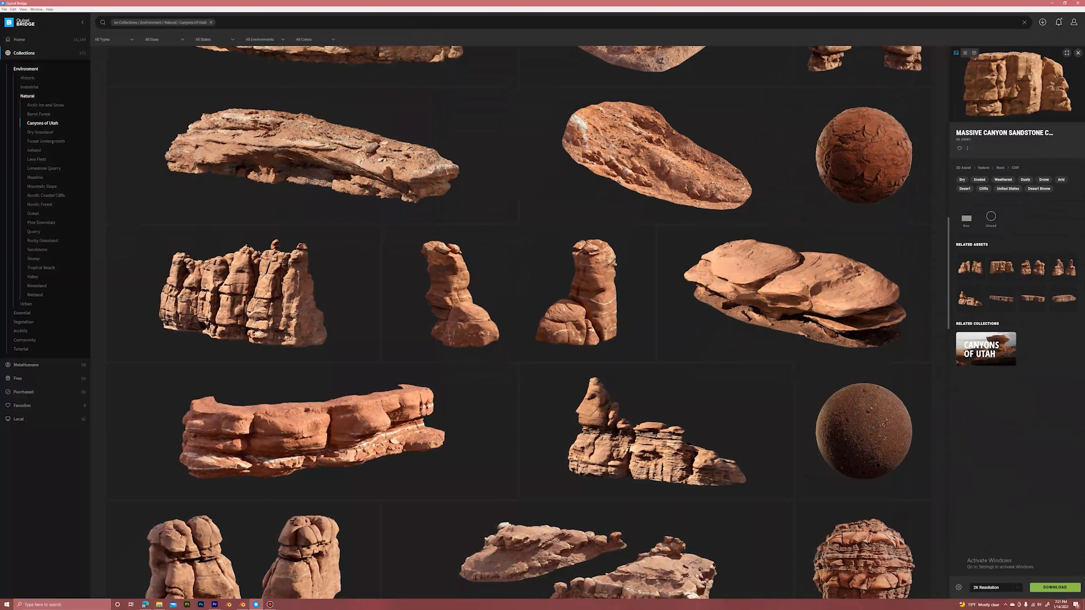
scroll(506, 274, down, 2)
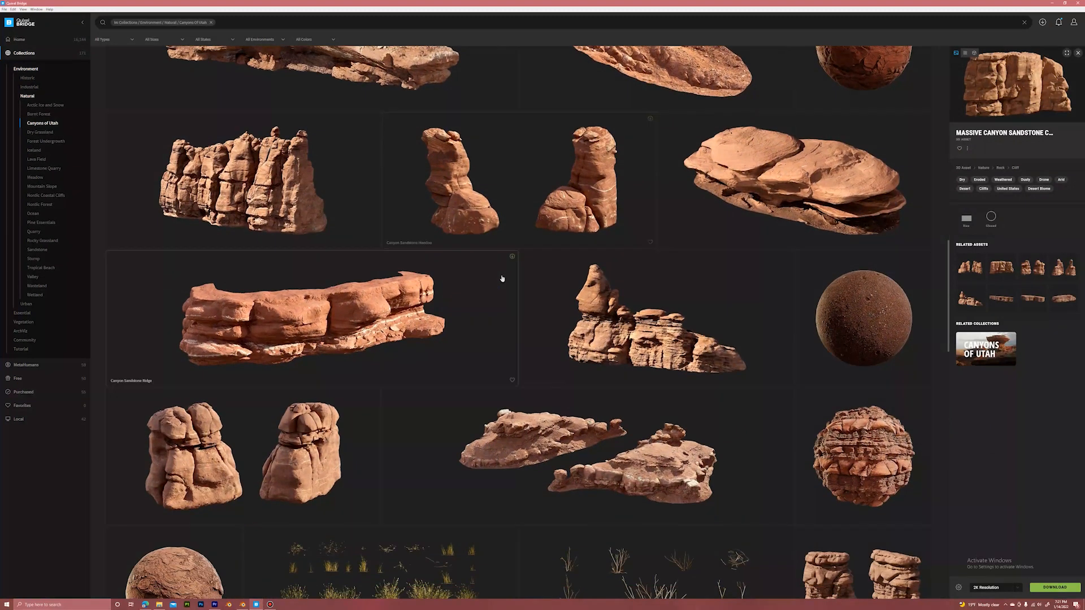
click(1078, 3)
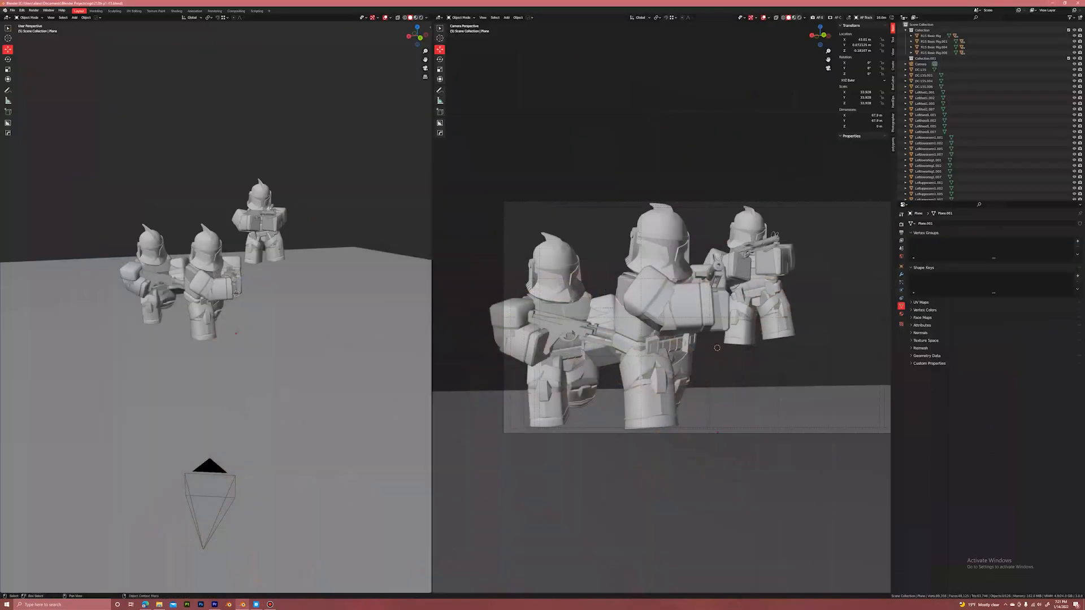
click(145, 605)
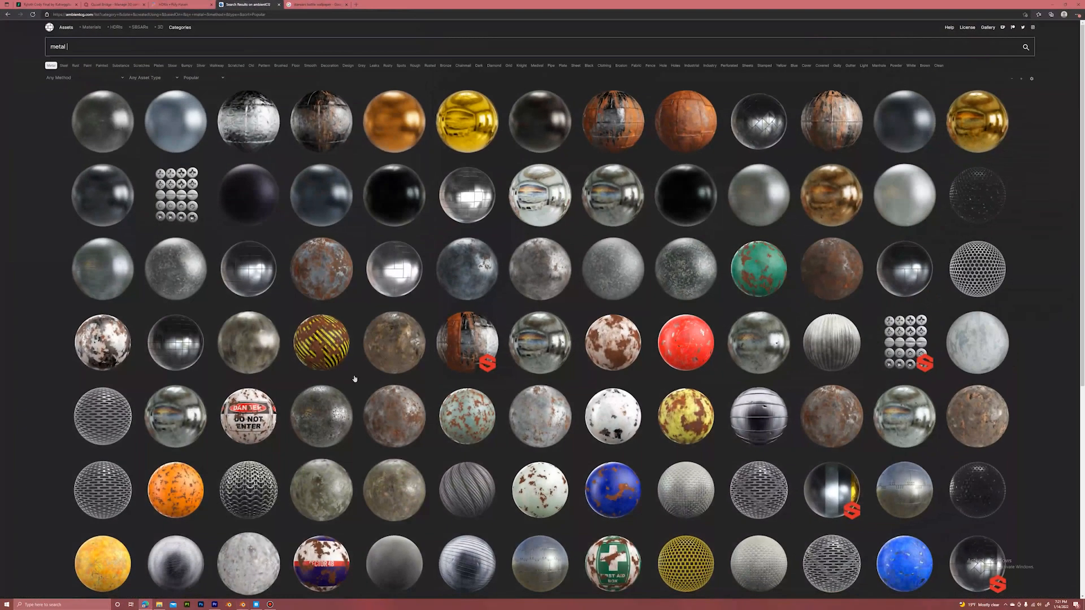
click(243, 605)
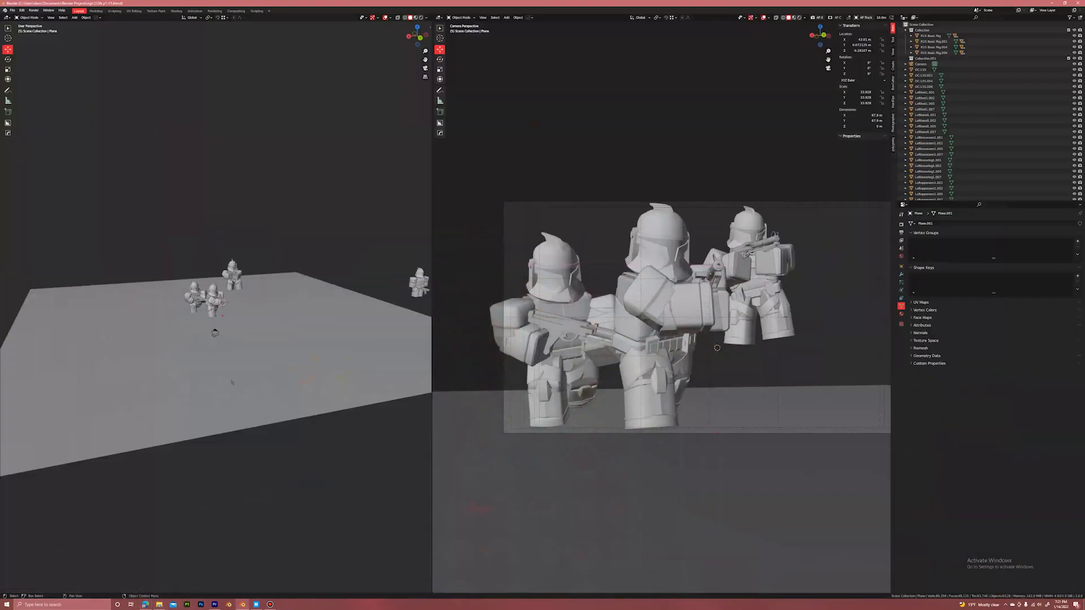
Apply the ground plane's scale.
click(281, 296)
key(ctrl+a)
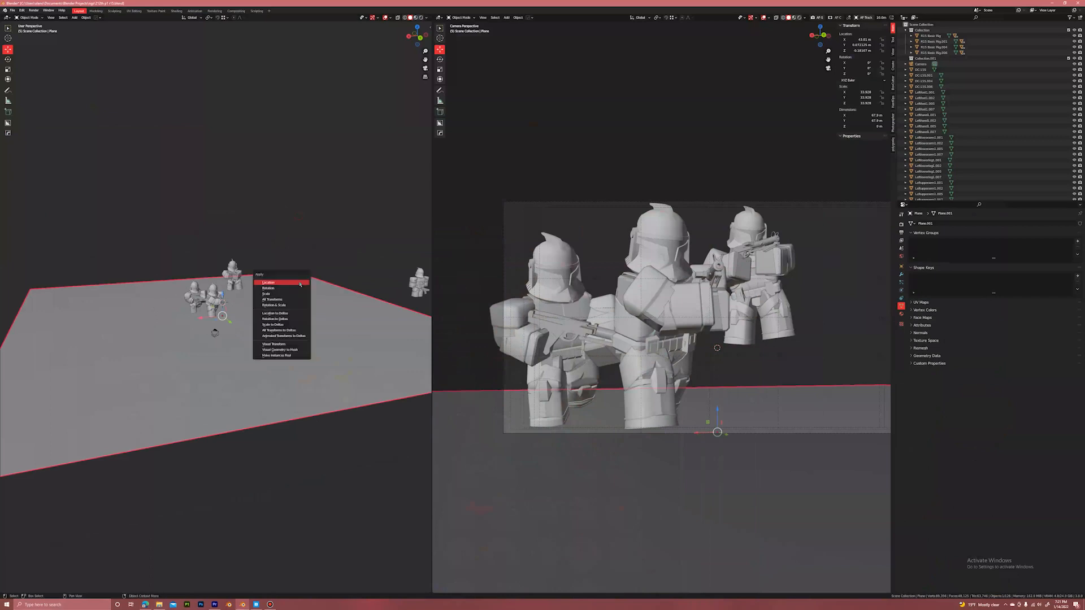
click(287, 295)
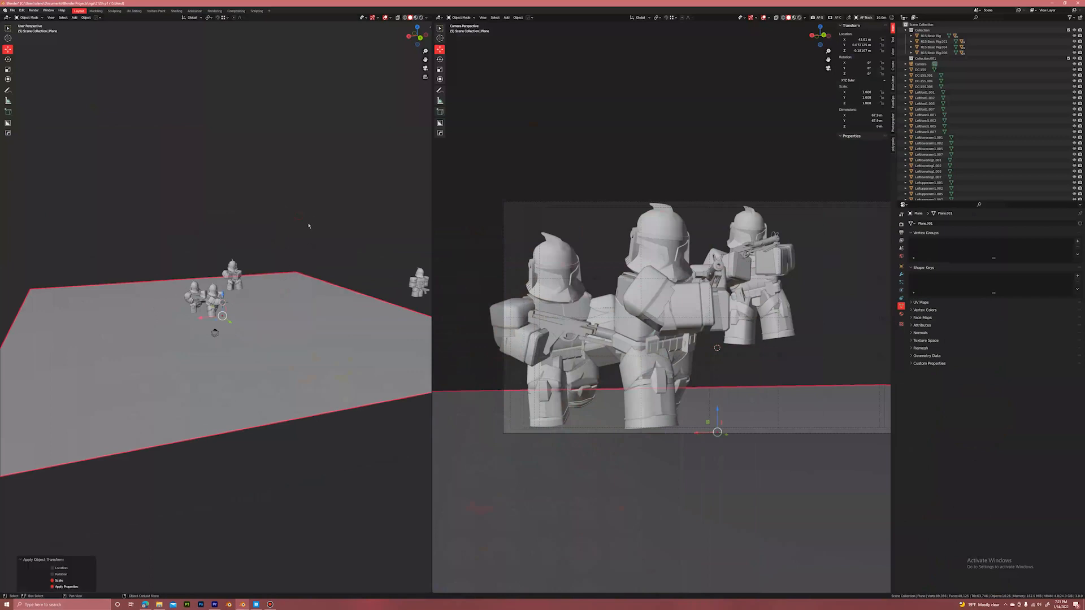
Subdivide the ground plane into a grid of smaller faces with several cuts and save the file.
key(Tab)
right_click(310, 232)
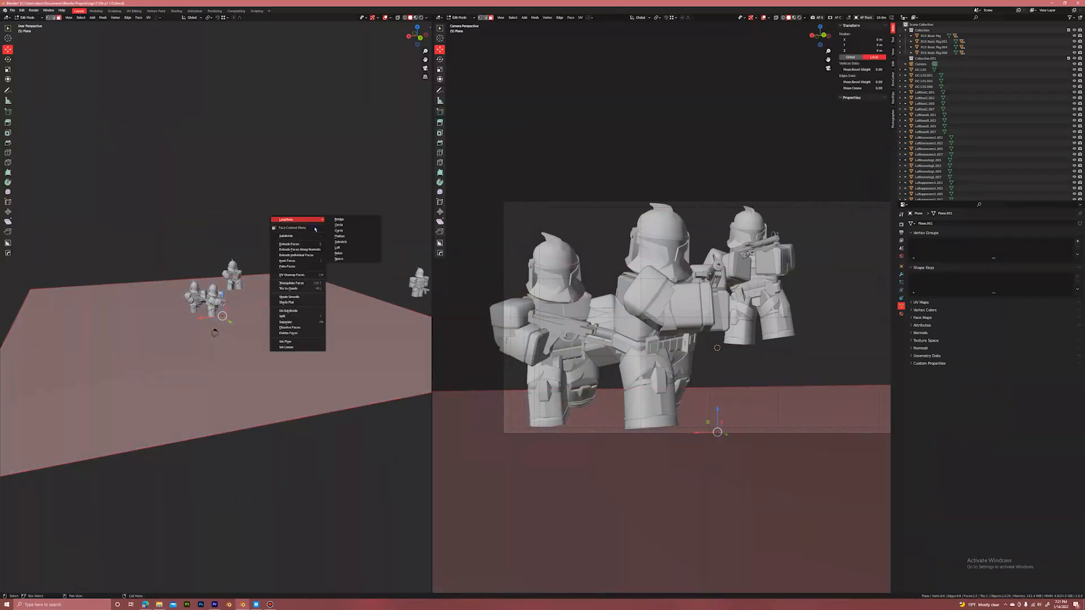
right_click(222, 244)
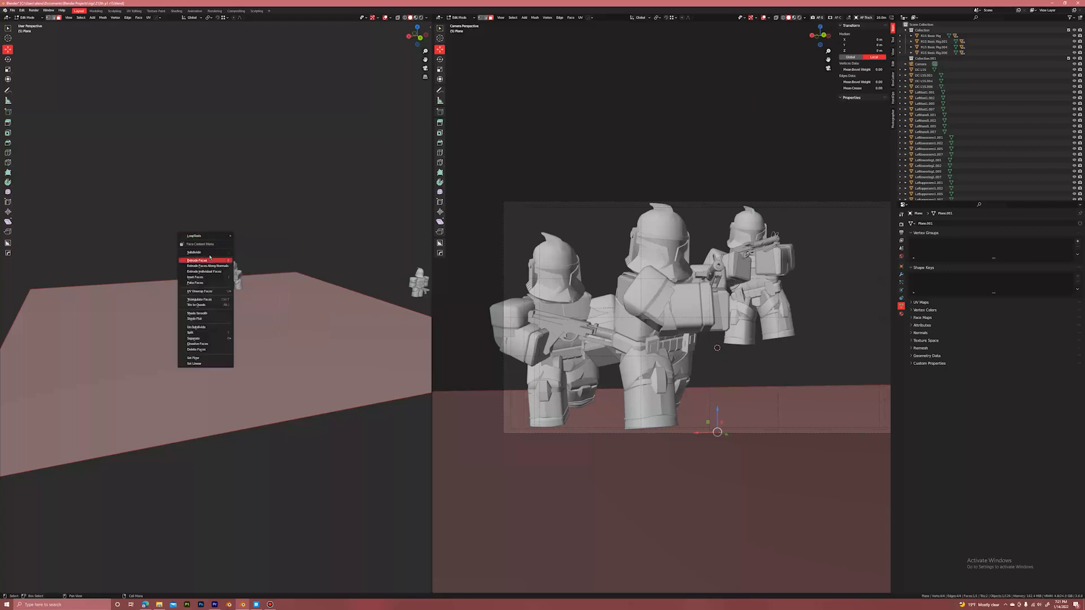
click(211, 254)
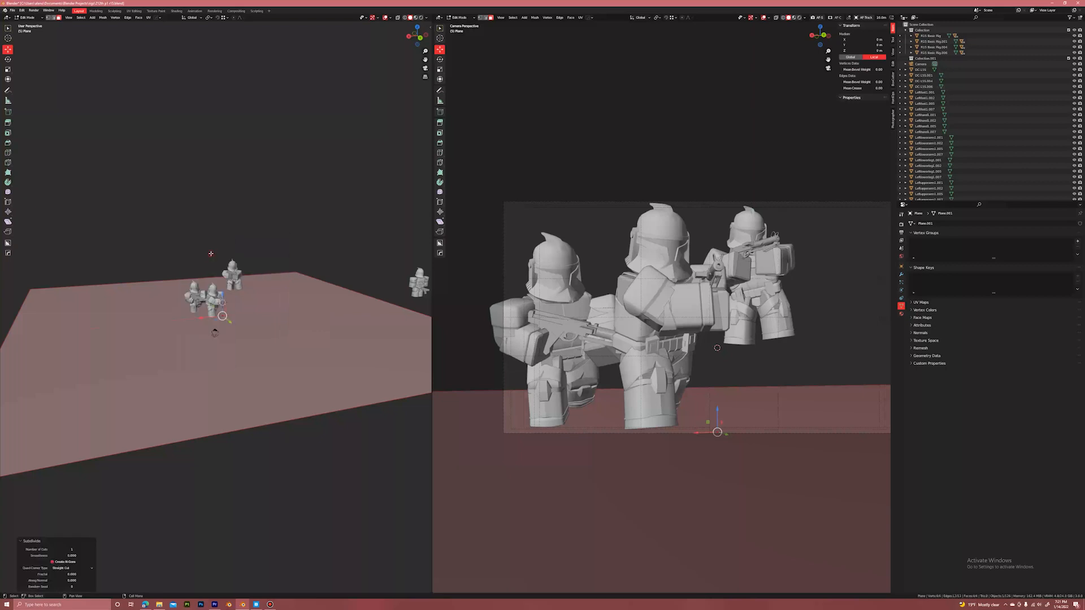
click(92, 550)
click(92, 551)
click(92, 550)
click(92, 551)
click(92, 550)
click(237, 190)
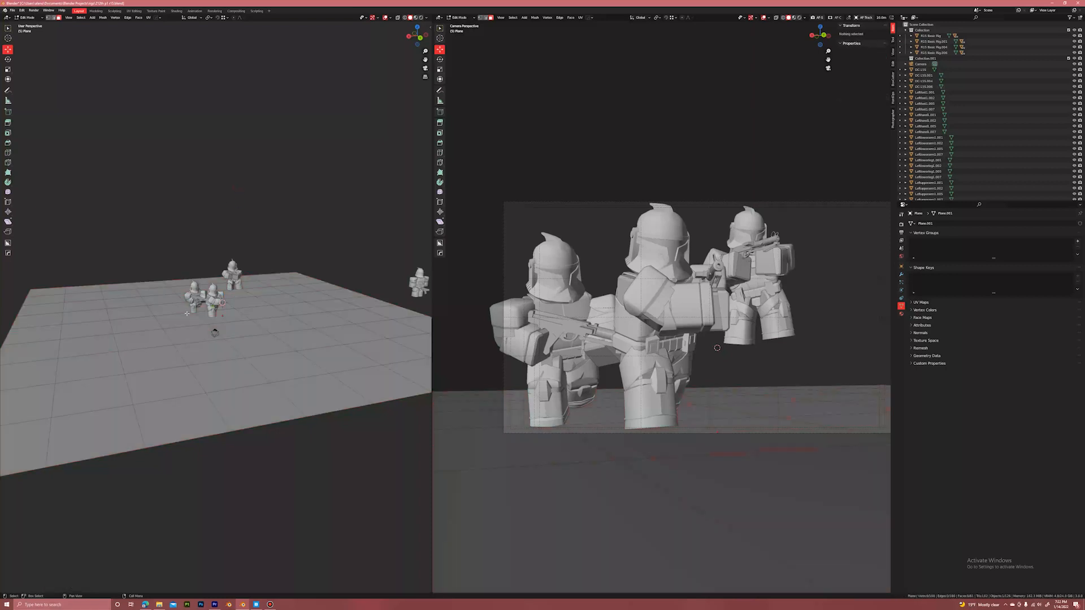
key(Tab)
key(ctrl+s)
click(302, 311)
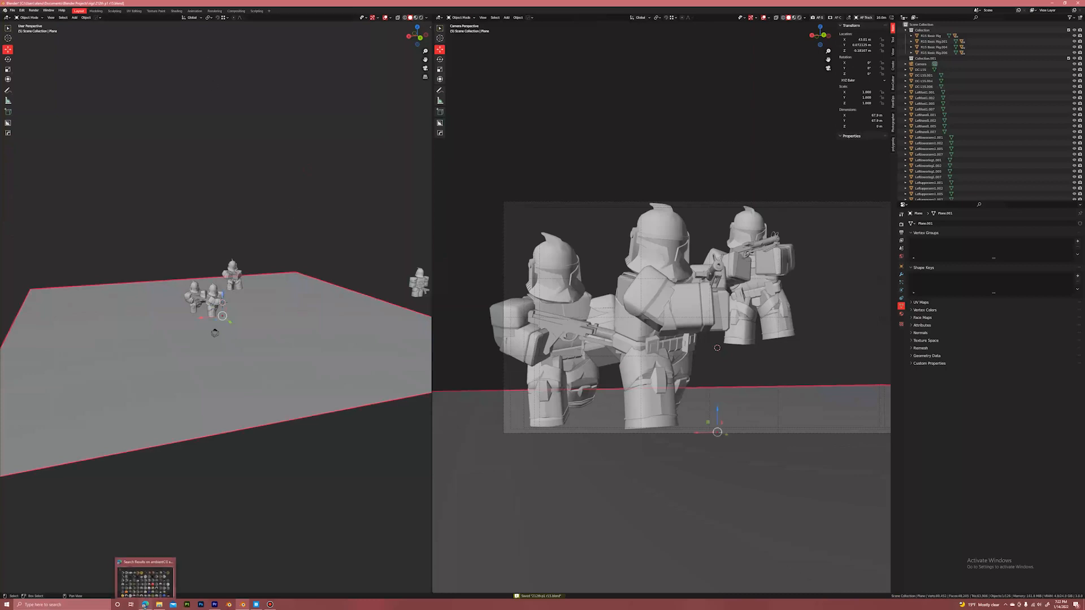
Glance at the ambientCG metal materials, return to Blender's Sculpting workspace, and test the Draw brush on the ground around the troopers' feet.
click(160, 597)
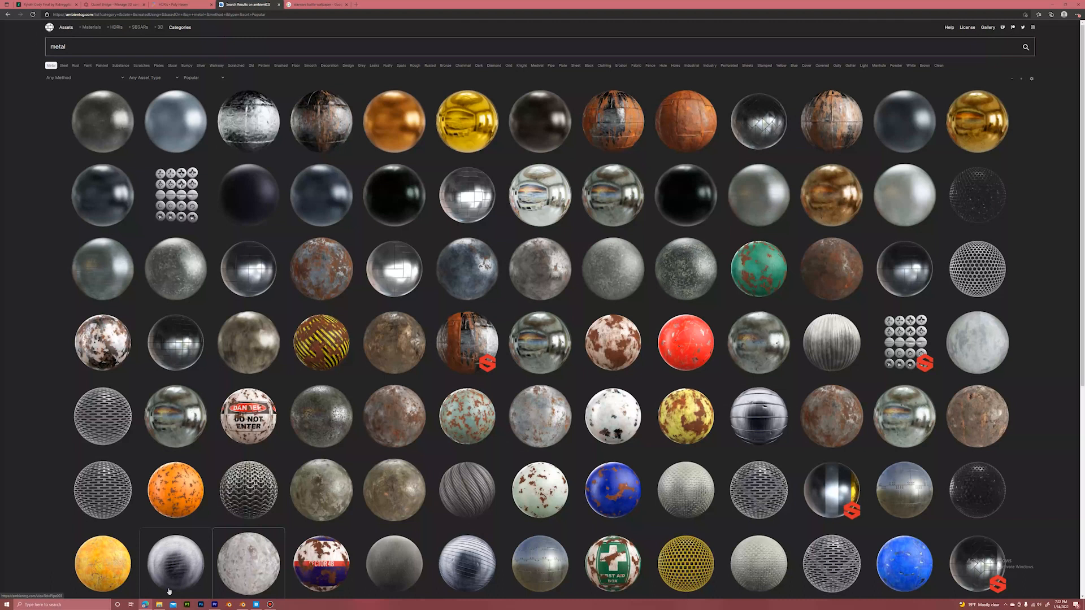
click(243, 604)
click(115, 11)
scroll(509, 278, down, 5)
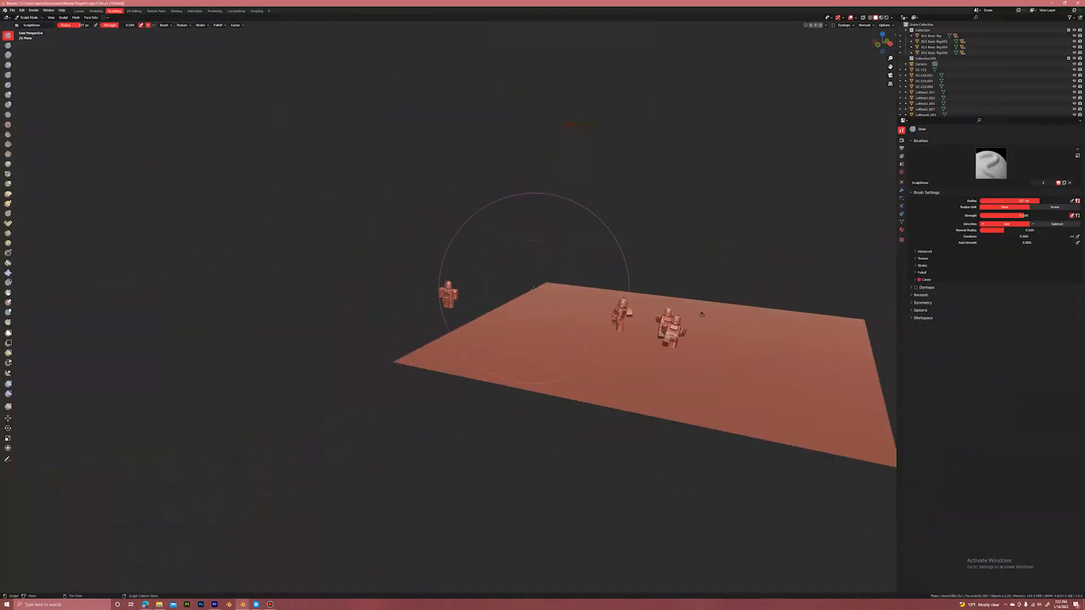
middle_drag(534, 289, 355, 375)
scroll(451, 311, up, 5)
scroll(386, 313, up, 4)
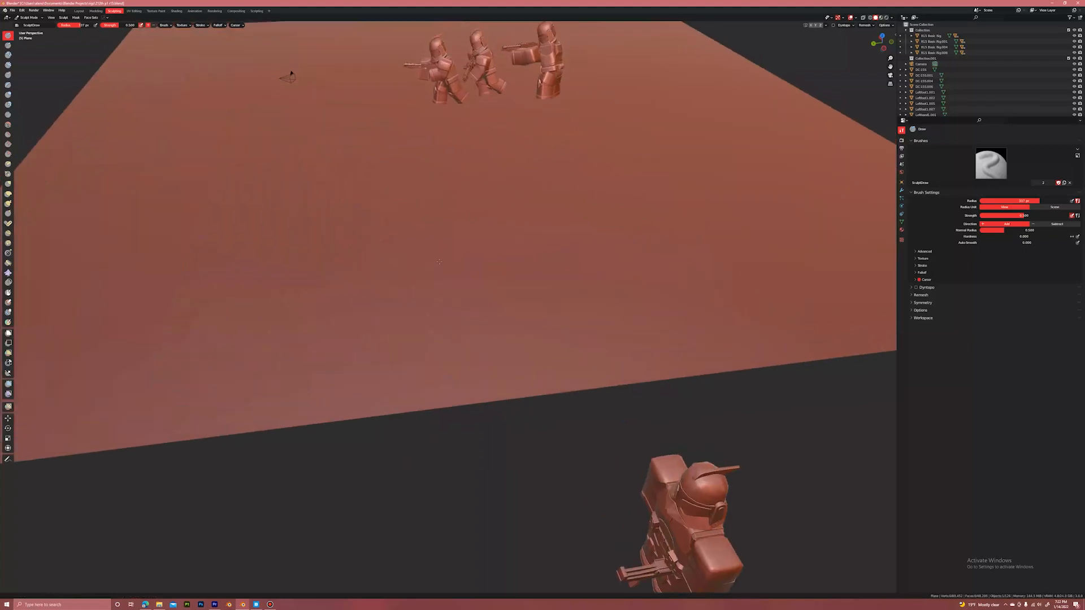
middle_drag(387, 312, 397, 330)
scroll(439, 271, up, 4)
shift+middle_drag(452, 142, 399, 315)
scroll(480, 279, up, 4)
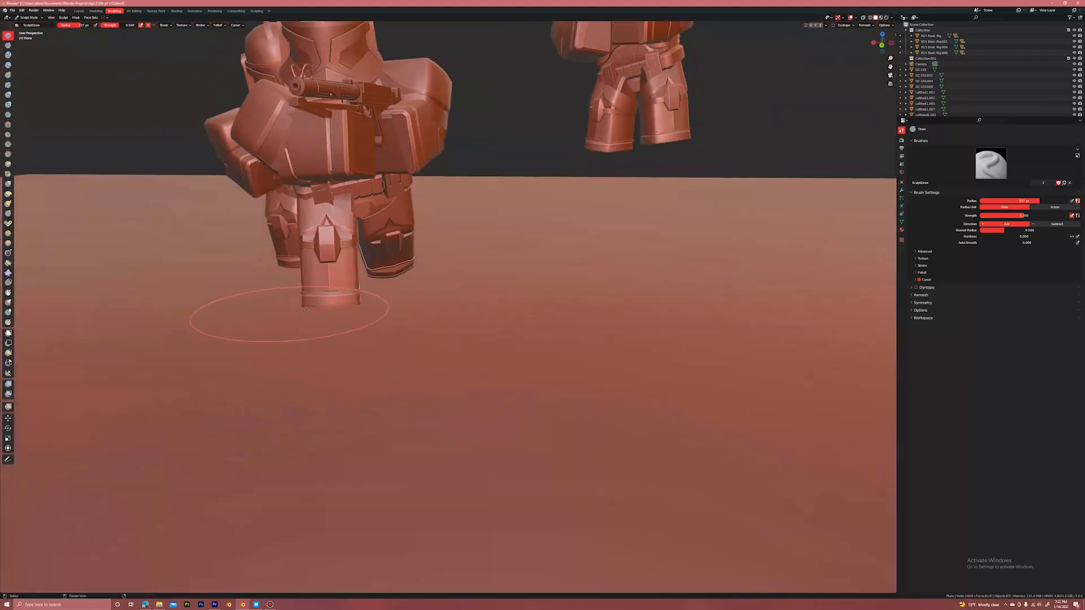
middle_drag(302, 314, 363, 325)
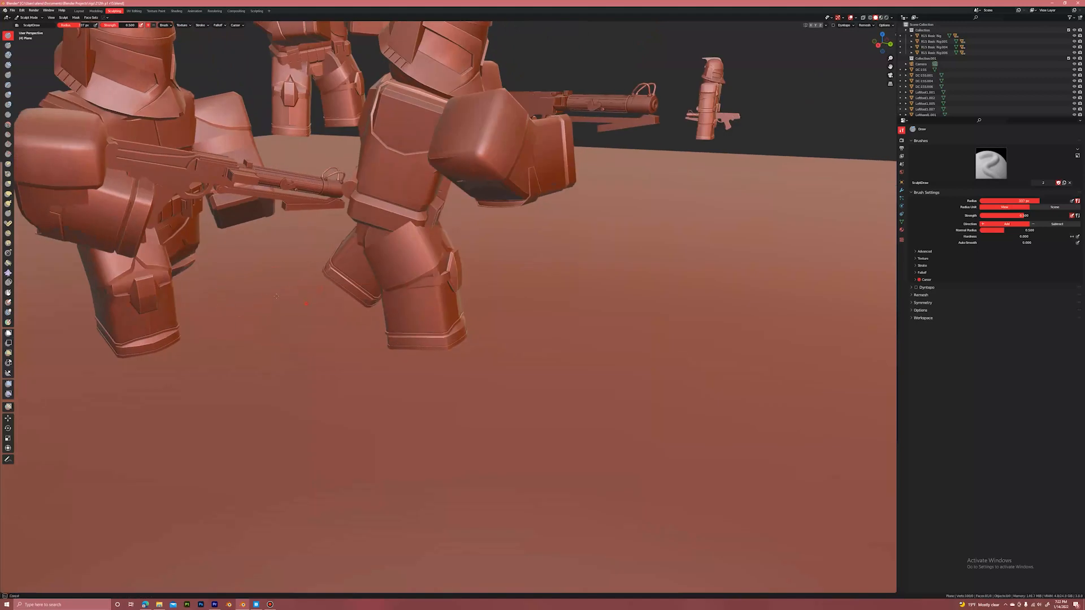
middle_drag(308, 299, 304, 350)
middle_drag(381, 196, 304, 361)
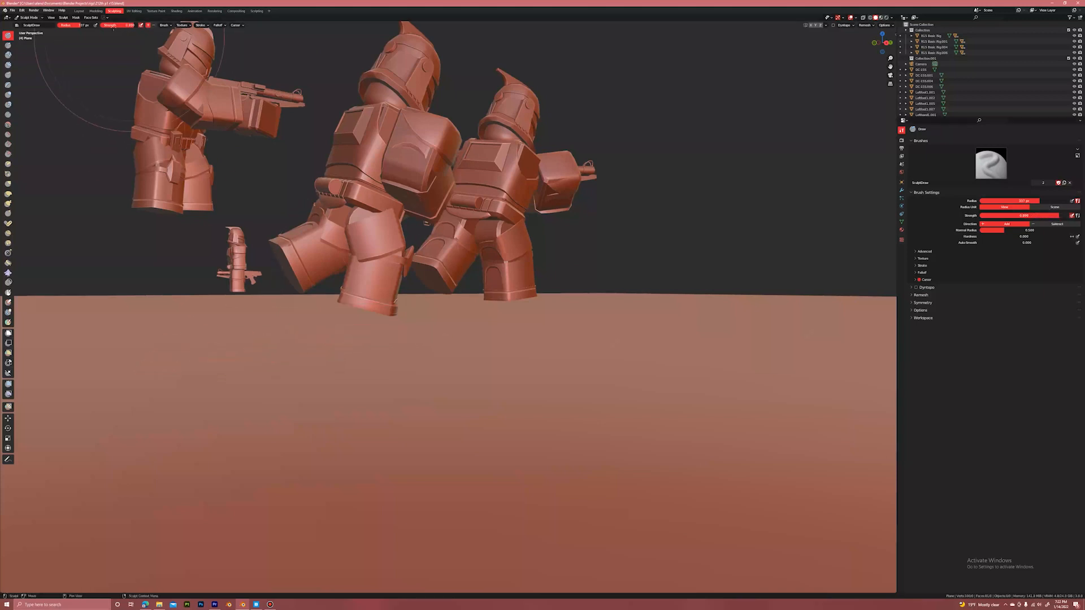
Inspect the ground plane around the troopers in the Layout workspace and again in the Sculpting workspace.
click(78, 11)
middle_drag(277, 305, 278, 368)
click(115, 11)
middle_drag(186, 317, 191, 377)
mouse_move(243, 441)
middle_down()
mouse_move(613, 225)
mouse_move(338, 413)
middle_up()
middle_drag(400, 343, 341, 326)
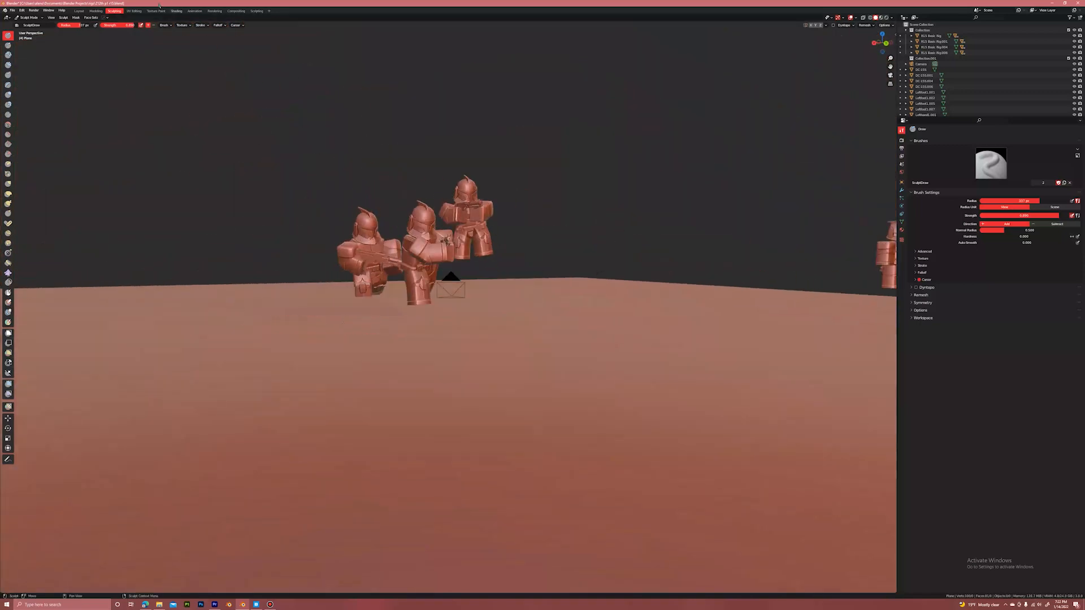
Add a Subdivision Surface modifier to the ground plane in the Layout workspace.
click(79, 11)
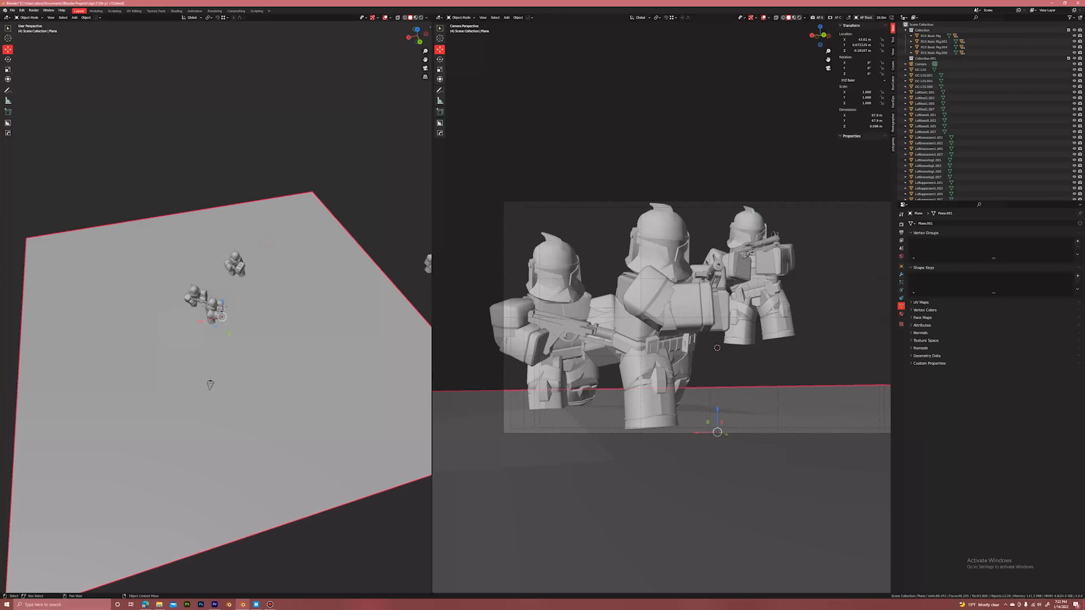
click(902, 275)
click(955, 224)
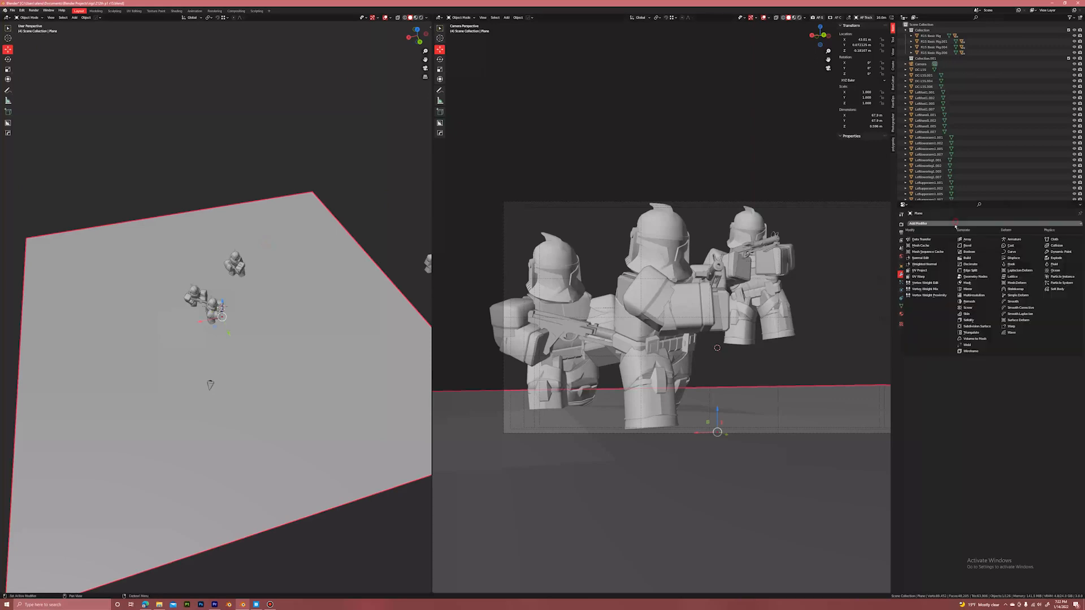
click(975, 326)
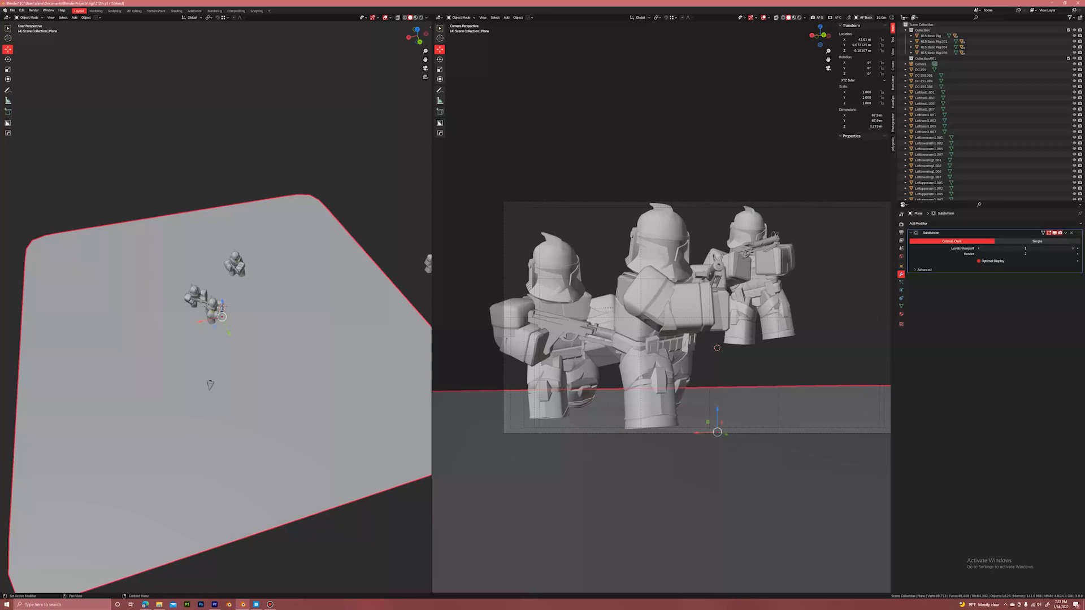
Sculpt raised hills into the ground plane around and behind the troopers with the Draw brush.
click(114, 11)
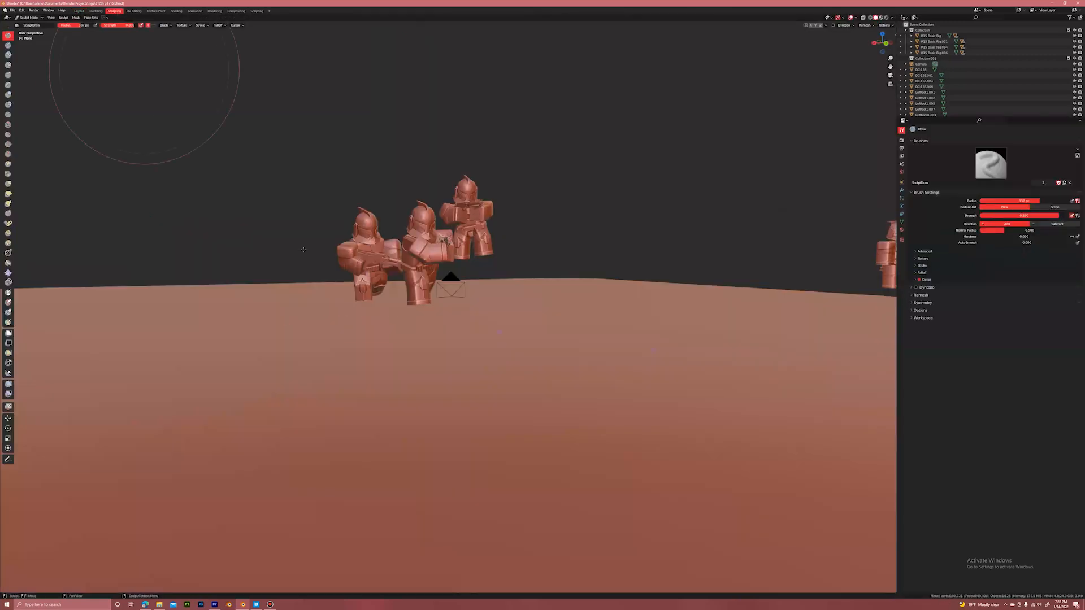
mouse_move(376, 318)
middle_down()
mouse_move(351, 327)
mouse_move(427, 313)
middle_up()
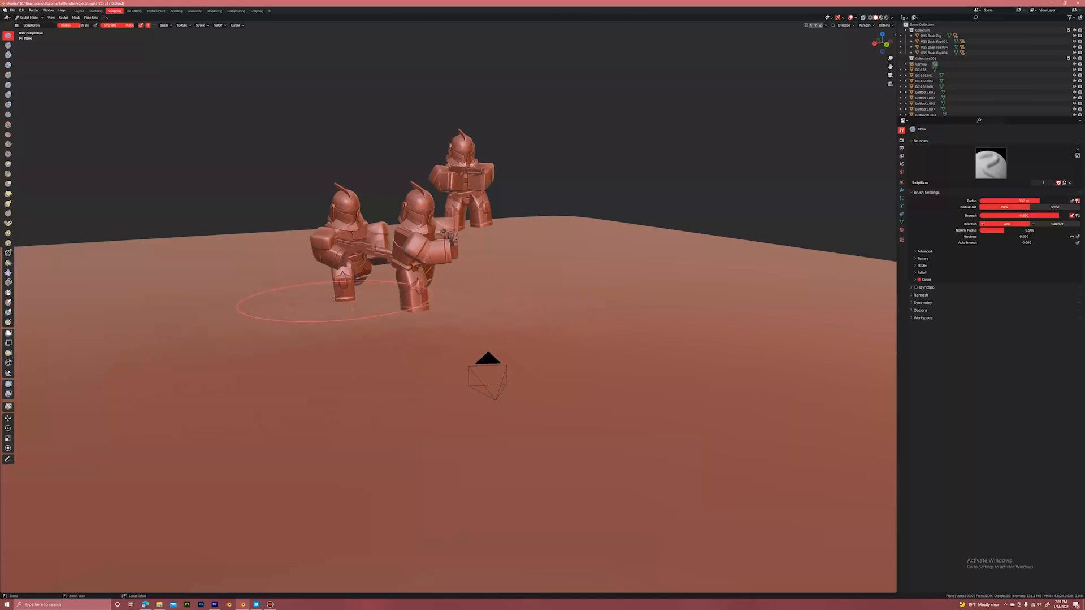
mouse_move(337, 295)
middle_down()
mouse_move(327, 350)
mouse_move(331, 323)
middle_up()
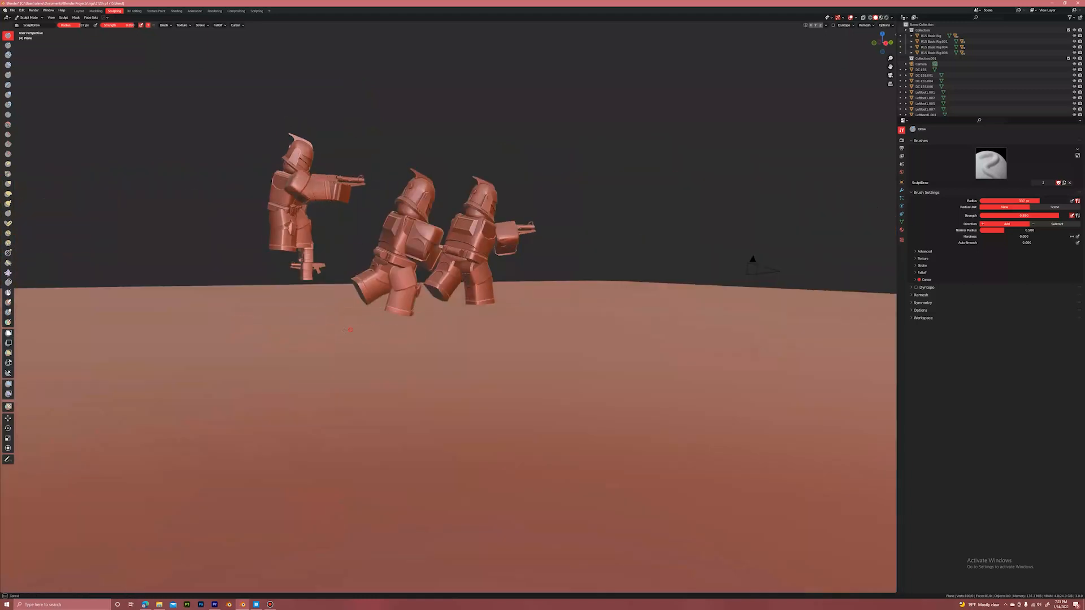
middle_drag(322, 364, 402, 420)
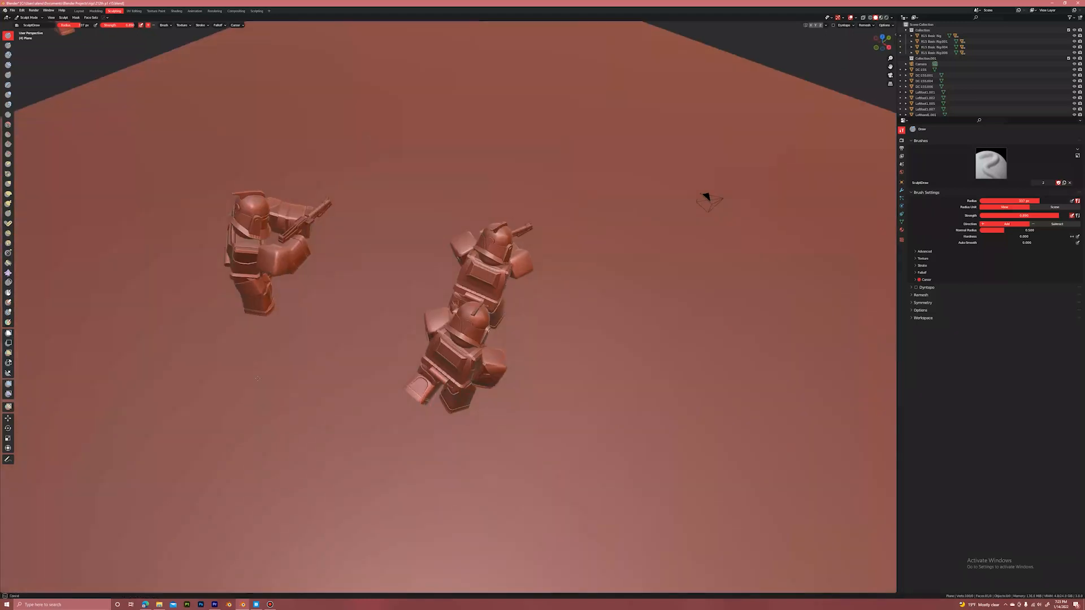
middle_drag(286, 394, 311, 362)
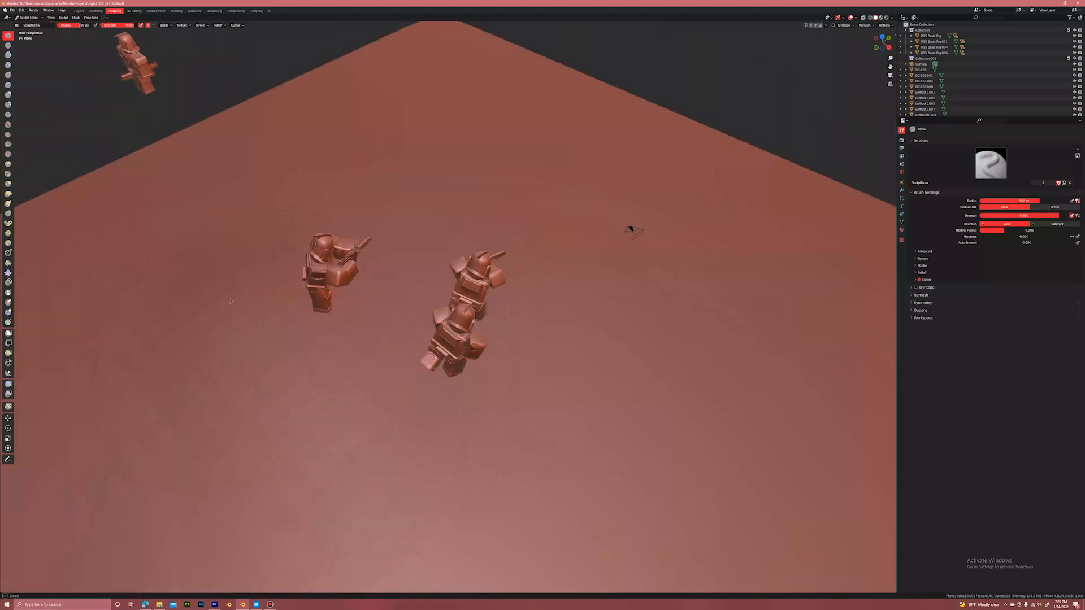
middle_drag(328, 314, 283, 278)
middle_drag(513, 258, 458, 295)
drag(663, 270, 740, 333)
mouse_move(529, 245)
mouse_down()
mouse_move(537, 263)
mouse_move(600, 264)
mouse_move(650, 308)
mouse_up()
scroll(547, 286, down, 3)
middle_drag(238, 277, 366, 230)
drag(305, 267, 300, 258)
mouse_move(362, 339)
middle_down()
mouse_move(369, 271)
mouse_move(372, 305)
mouse_move(401, 322)
middle_up()
scroll(371, 306, up, 5)
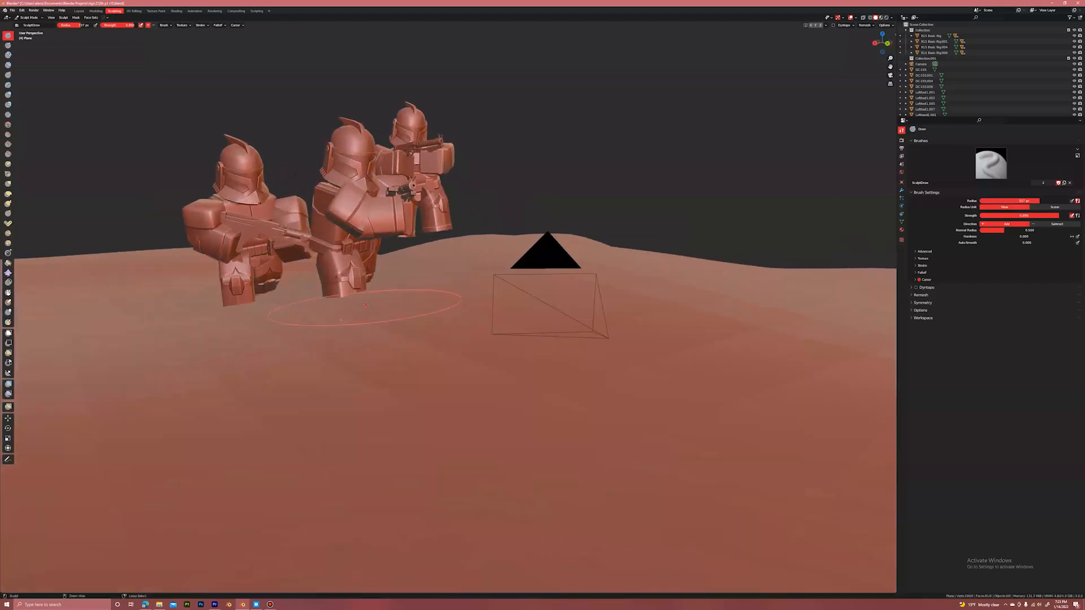
Carve the terrain down beneath the two front troopers' feet and refine the ground beside them.
ctrl+drag(360, 305, 393, 300)
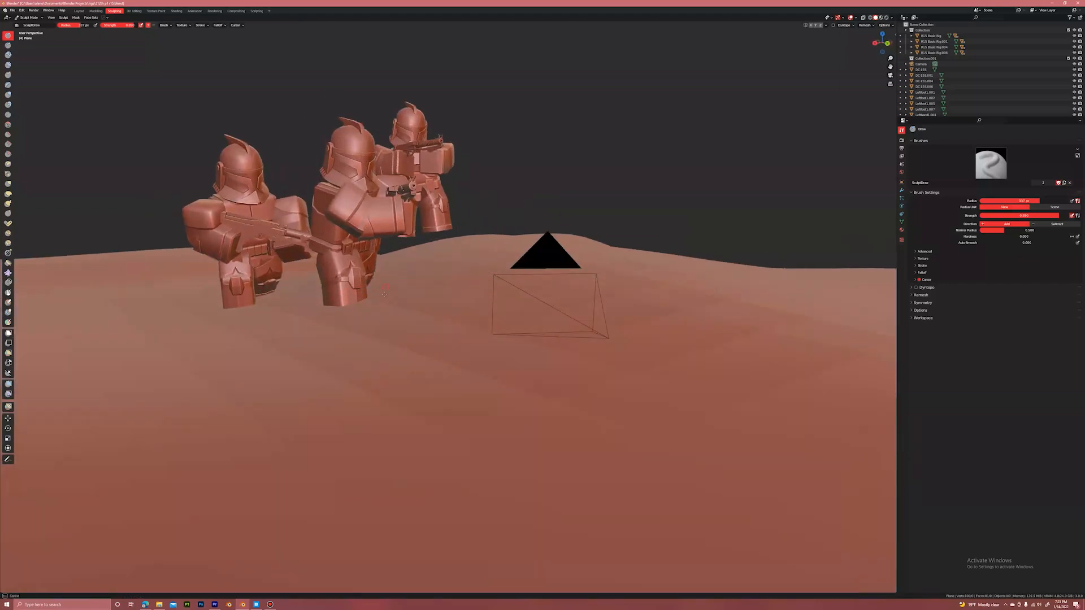
middle_drag(384, 293, 359, 275)
drag(351, 323, 338, 324)
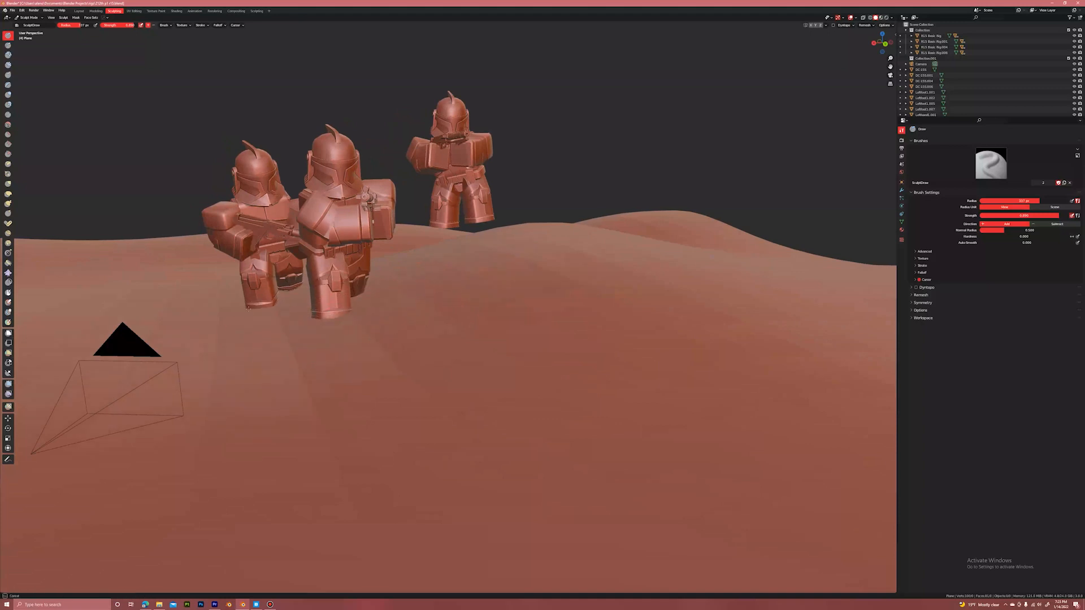
scroll(378, 299, up, 5)
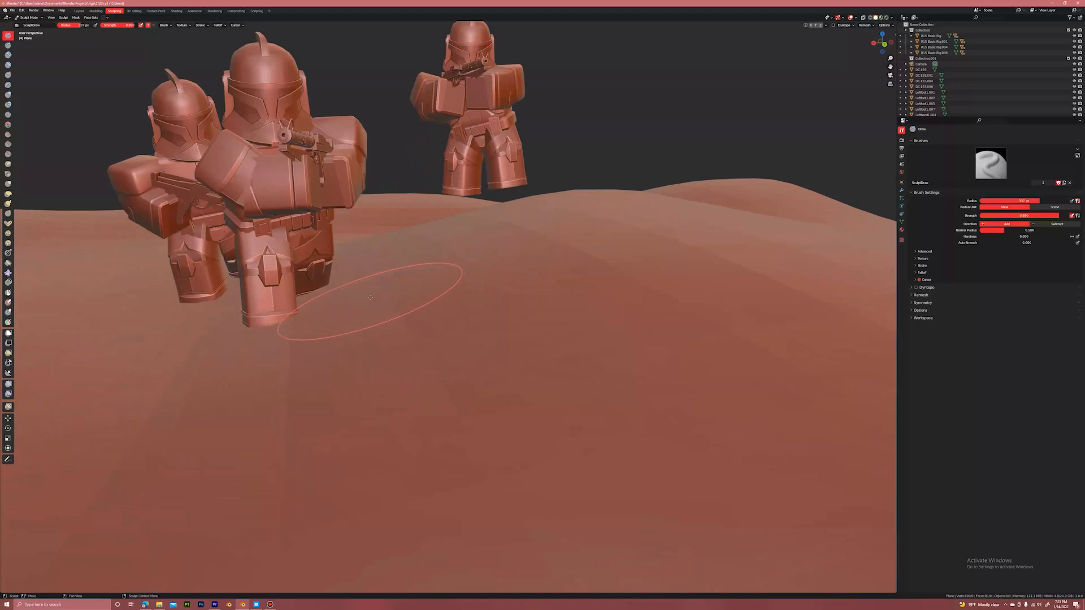
scroll(370, 299, down, 3)
Apply the ground plane's Subdivision modifier in the Layout workspace and return to the Sculpting workspace.
click(82, 11)
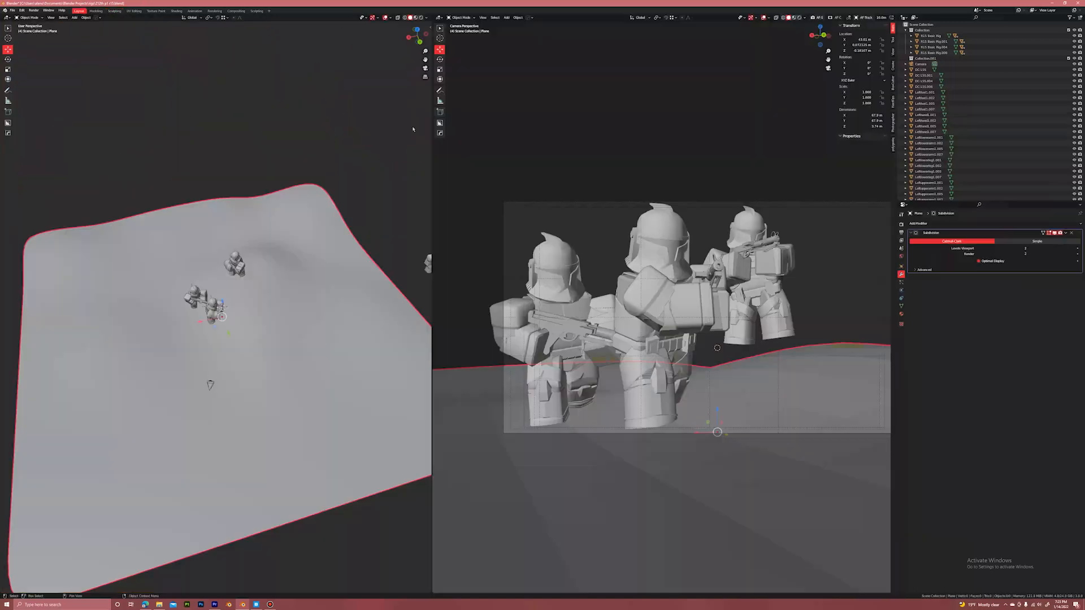
click(1071, 233)
click(115, 11)
scroll(322, 316, up, 2)
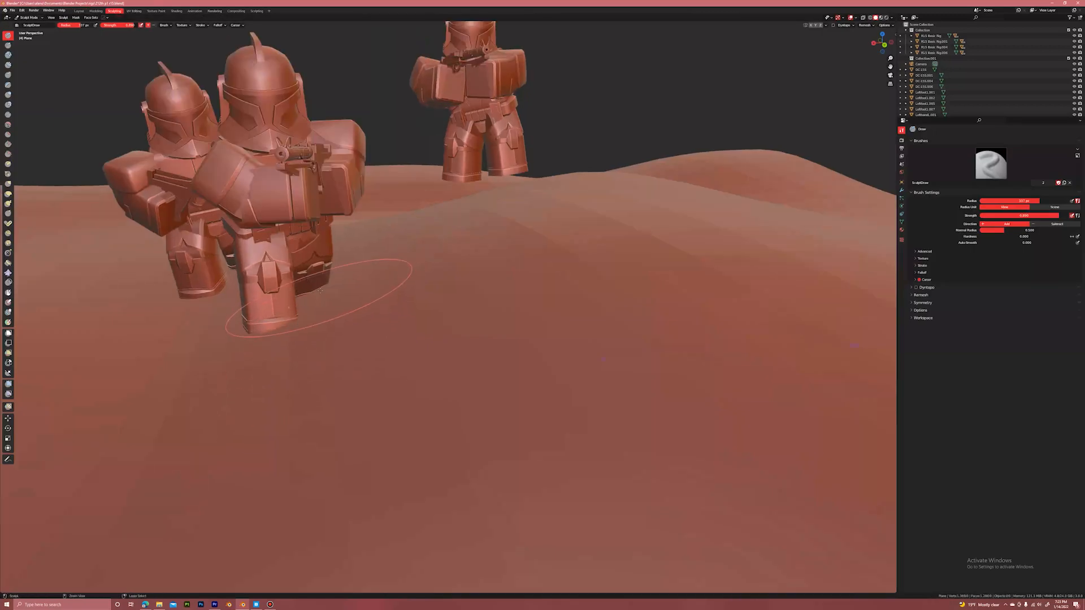
ctrl+drag(324, 299, 349, 294)
middle_drag(340, 289, 329, 317)
key(ctrl+z)
Reduce the Draw brush's strength and carve the ground down around the front trooper's rear foot.
drag(1026, 216, 1024, 215)
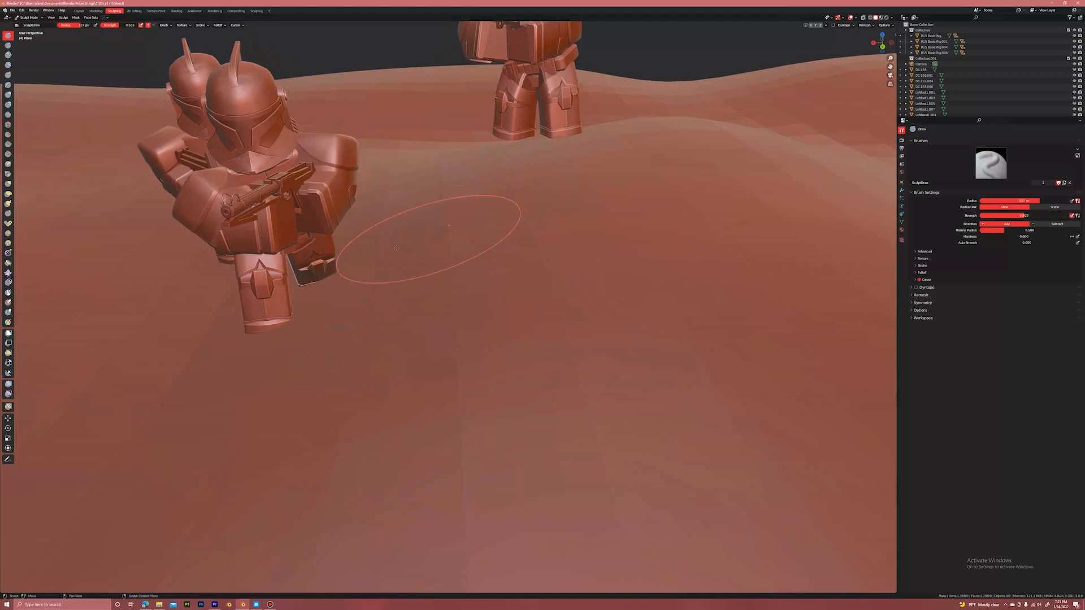
ctrl+drag(333, 291, 357, 281)
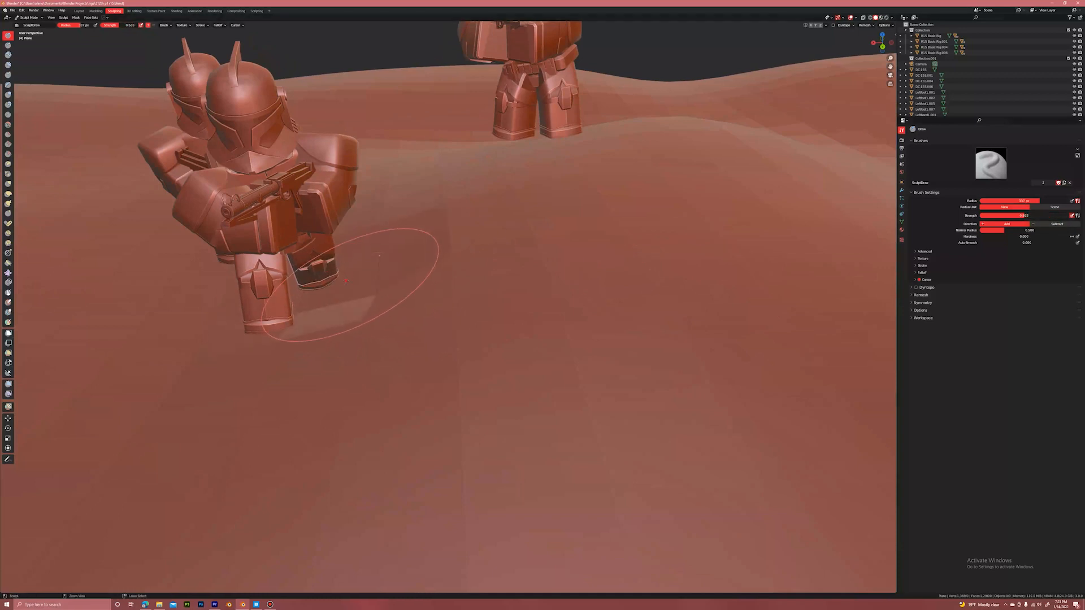
middle_drag(314, 339, 349, 325)
shift+middle_drag(180, 347, 189, 346)
middle_drag(189, 345, 221, 351)
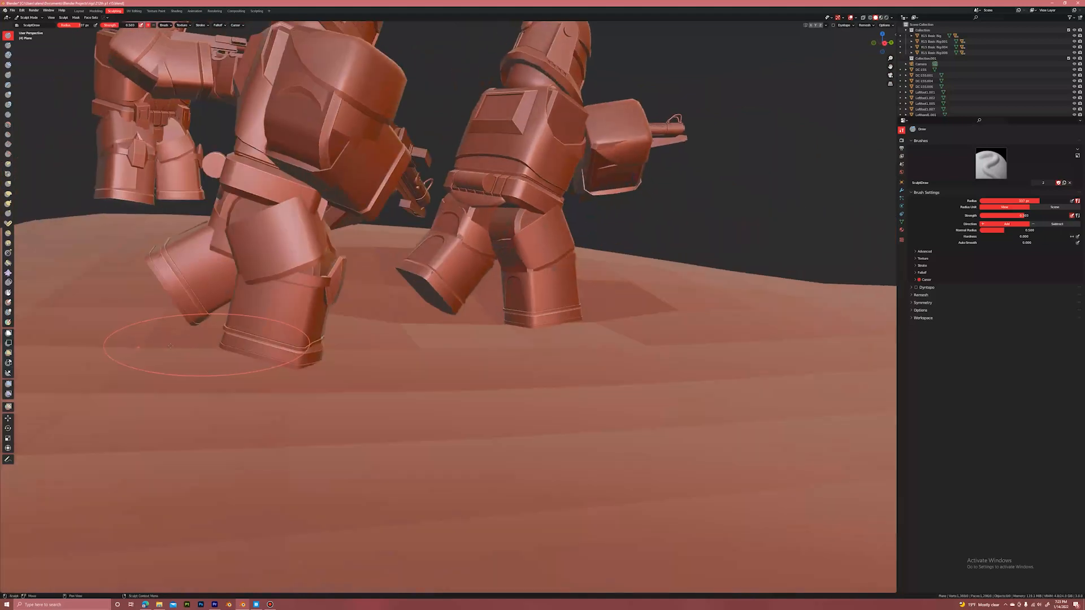
middle_drag(390, 342, 328, 341)
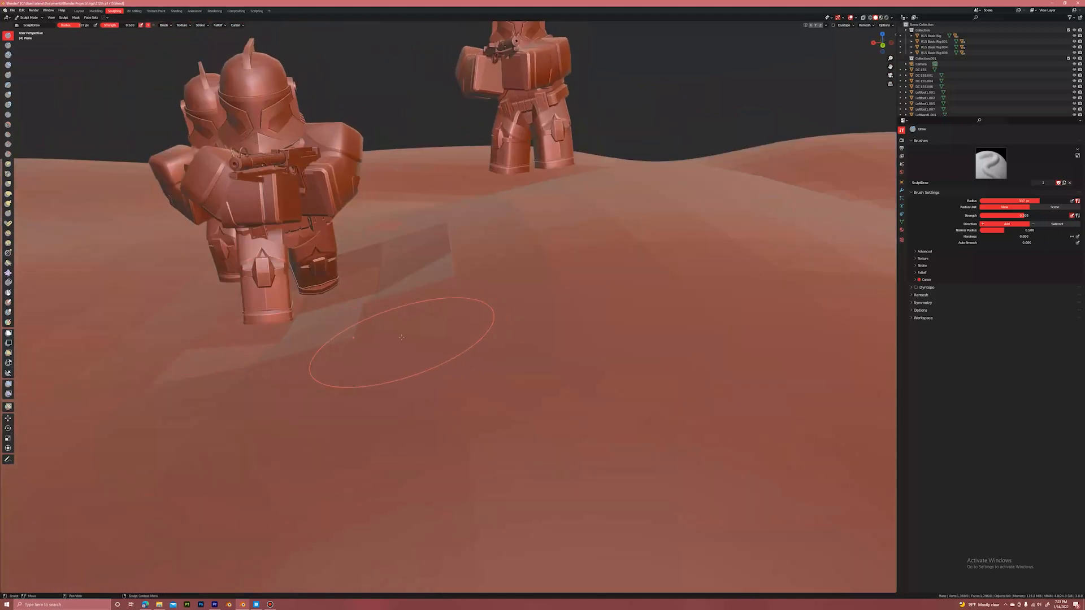
Enlarge the Draw brush, build up the ground beneath the rear trooper's feet, and smooth the surrounding terrain.
scroll(384, 351, down, 5)
middle_drag(486, 333, 501, 349)
middle_drag(279, 291, 270, 314)
middle_drag(532, 224, 419, 324)
scroll(481, 229, up, 2)
scroll(419, 324, up, 3)
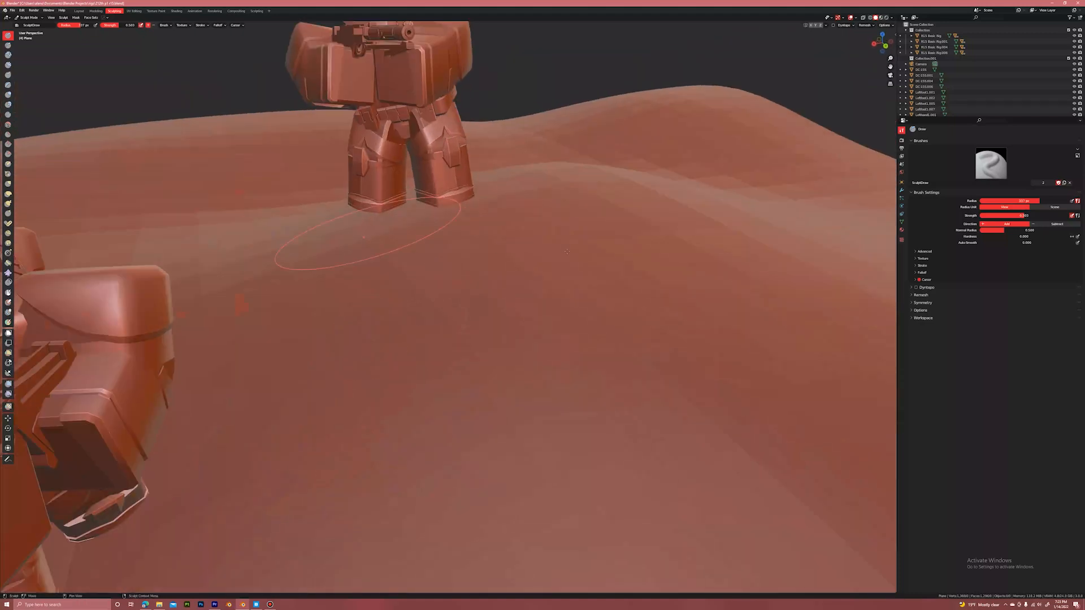
key(f)
click(523, 240)
mouse_move(428, 223)
mouse_down()
mouse_move(415, 217)
mouse_move(367, 240)
mouse_up()
mouse_move(373, 289)
mouse_down()
mouse_move(480, 283)
mouse_move(475, 249)
mouse_move(396, 335)
mouse_move(610, 299)
mouse_move(447, 271)
mouse_move(419, 243)
mouse_up()
shift+drag(537, 325, 418, 197)
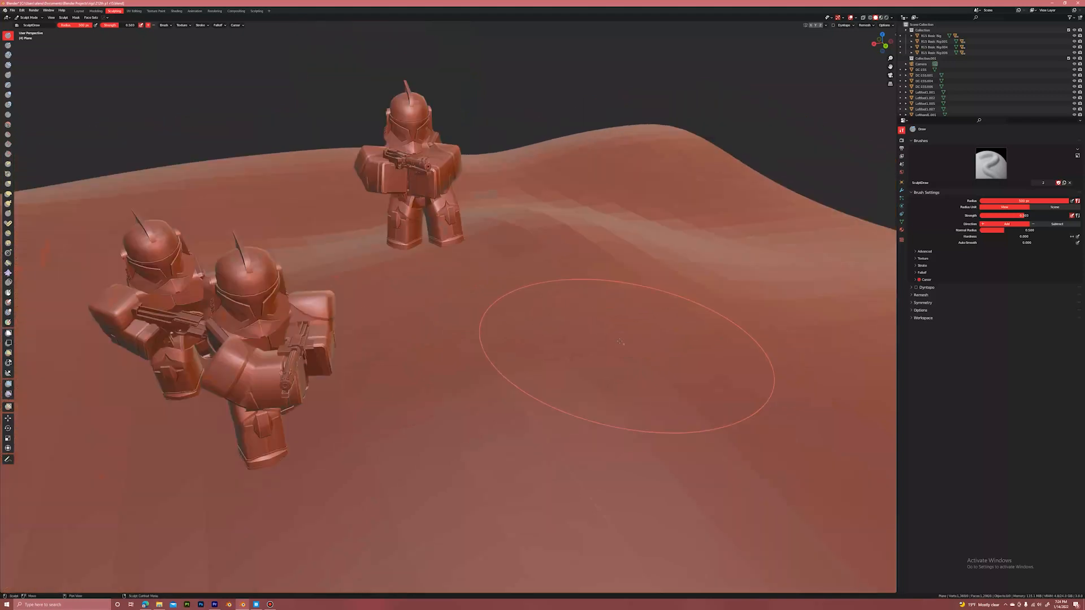
Shade the terrain smooth in the Layout workspace.
click(80, 11)
middle_drag(288, 325, 321, 247)
scroll(283, 297, up, 6)
right_click(281, 294)
click(270, 273)
Add a Decimate modifier to the terrain and set it to Un-Subdivide mode.
click(973, 226)
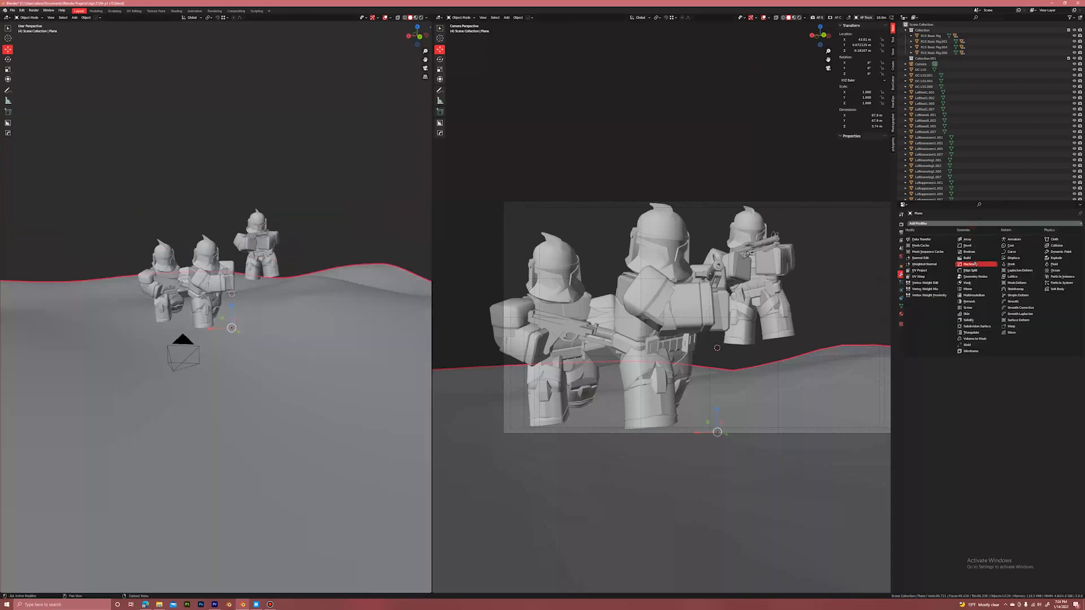
click(975, 264)
click(1005, 244)
Enable the wireframe overlay in the free viewport to reveal the terrain's mesh density.
scroll(217, 297, up, 2)
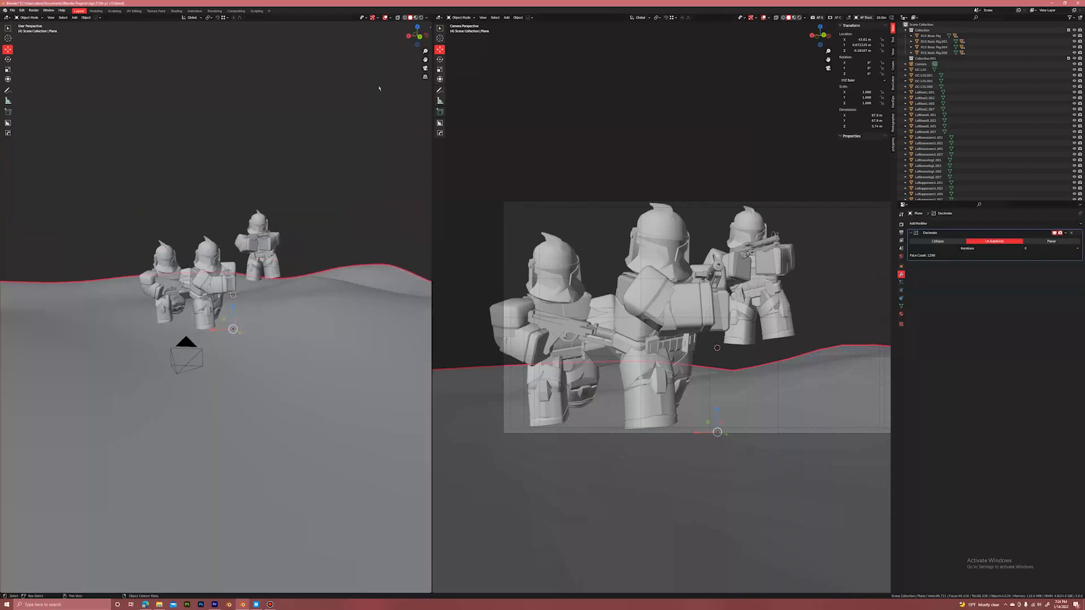
click(391, 17)
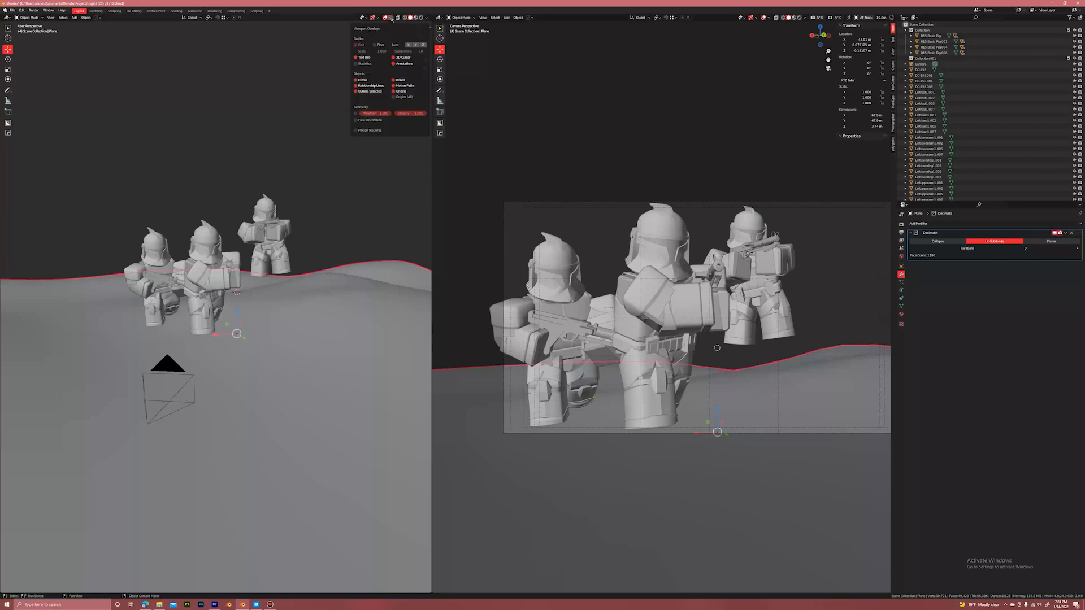
click(356, 114)
middle_drag(218, 193, 235, 219)
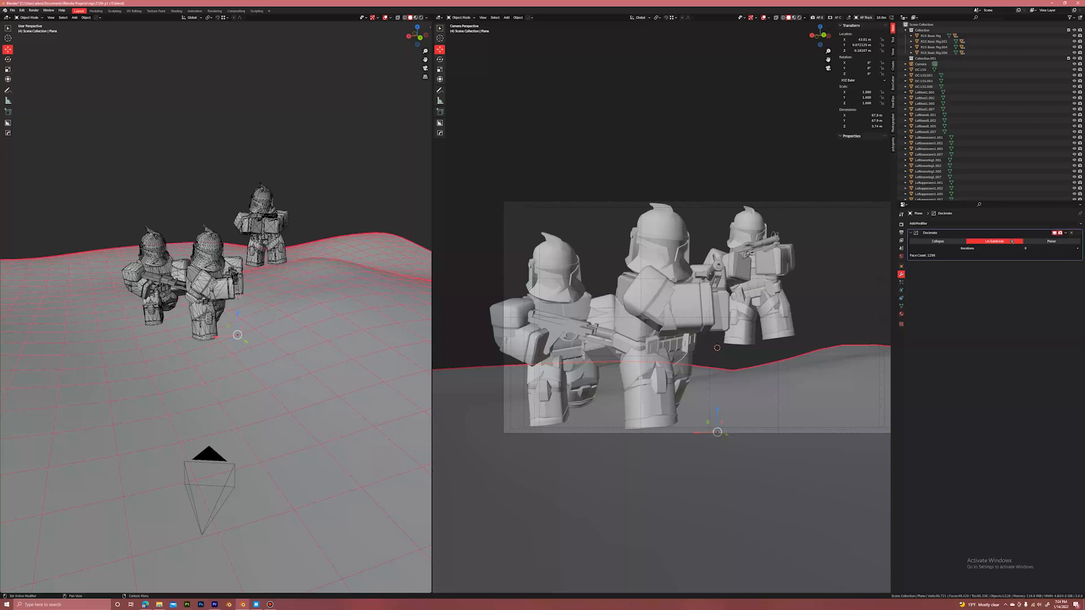
Raise the Decimate modifier's iterations, apply the modifier to the terrain, and save the file.
click(1073, 248)
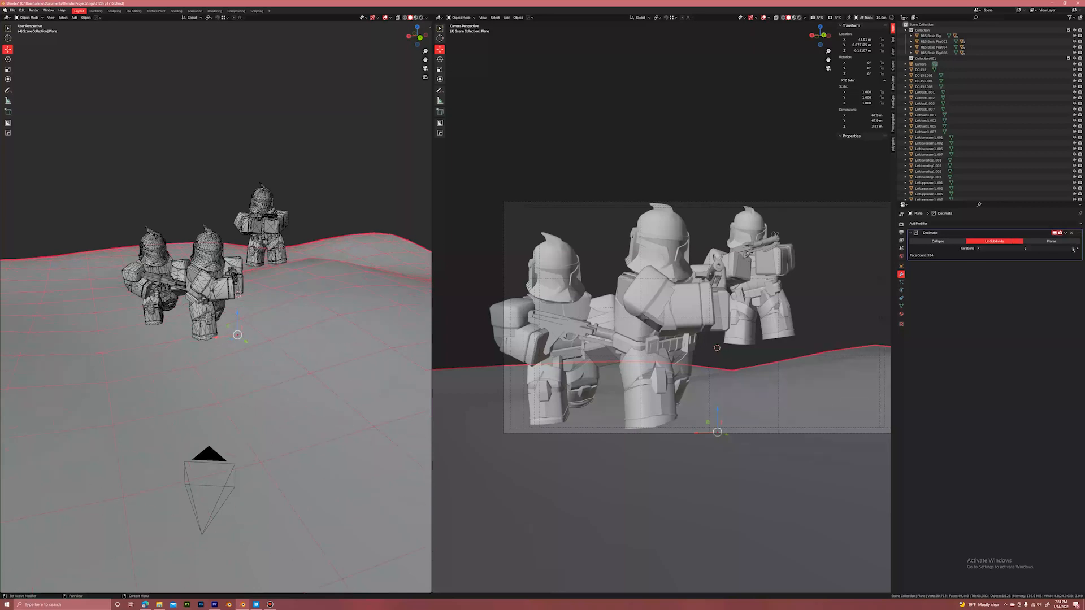
scroll(350, 230, up, 3)
middle_drag(353, 229, 266, 221)
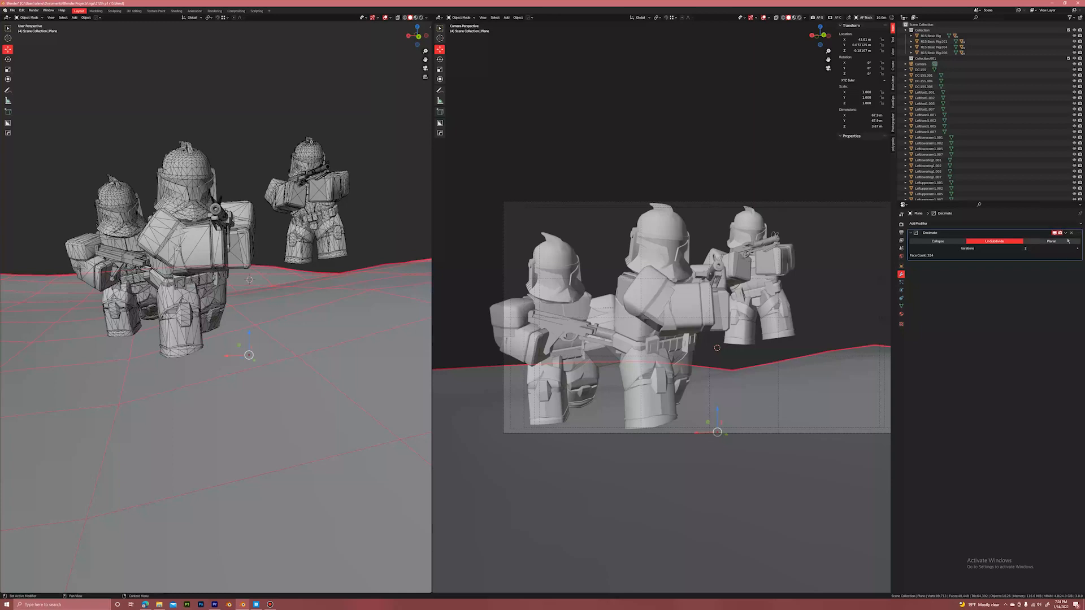
click(1067, 234)
click(360, 70)
key(ctrl+s)
Inspect the decimated terrain's vertices along its edge in Edit Mode, then return to Object Mode.
scroll(347, 81, down, 2)
middle_drag(349, 80, 357, 127)
scroll(366, 107, down, 2)
scroll(366, 106, down, 5)
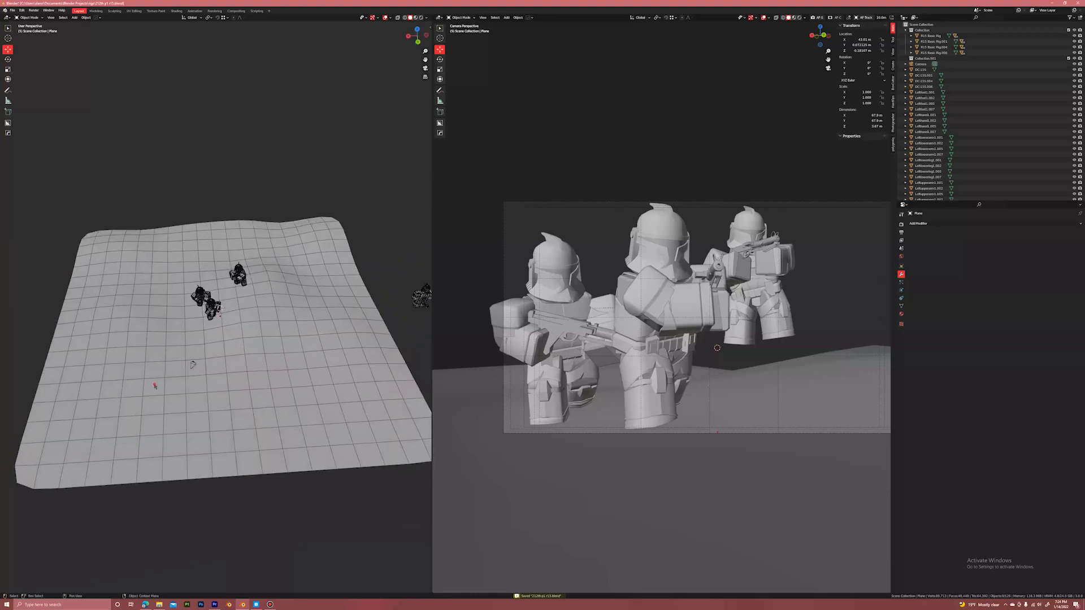
click(155, 385)
key(Tab)
shift+middle_drag(155, 385, 232, 308)
click(136, 394)
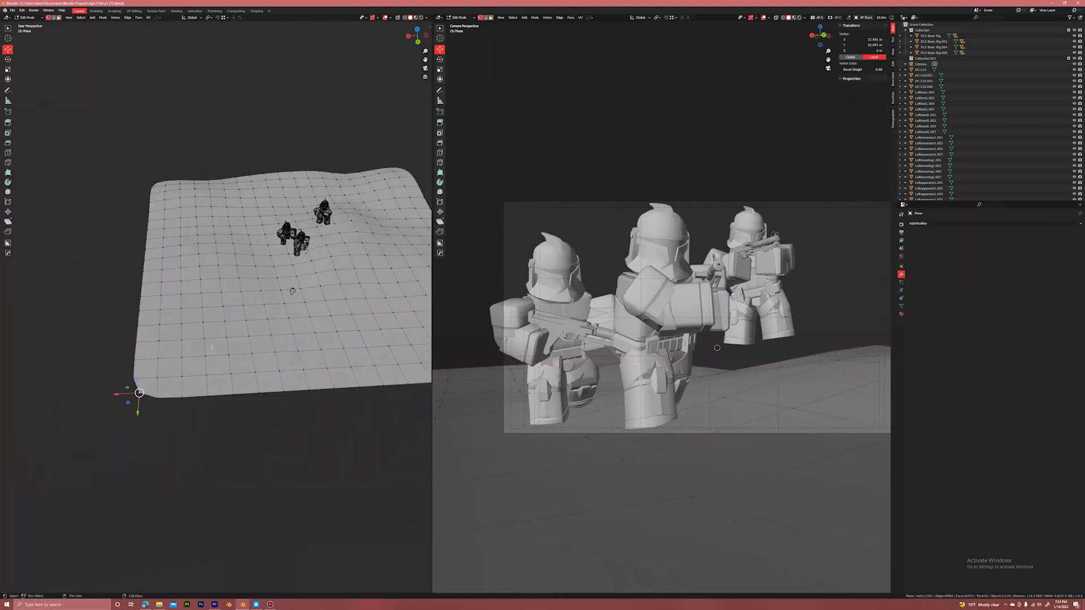
key(Tab)
Turn off the wireframe overlay in the free viewport.
shift+middle_drag(222, 349, 179, 444)
shift+middle_drag(323, 189, 235, 168)
scroll(235, 167, up, 3)
middle_drag(235, 249, 291, 4)
click(283, 153)
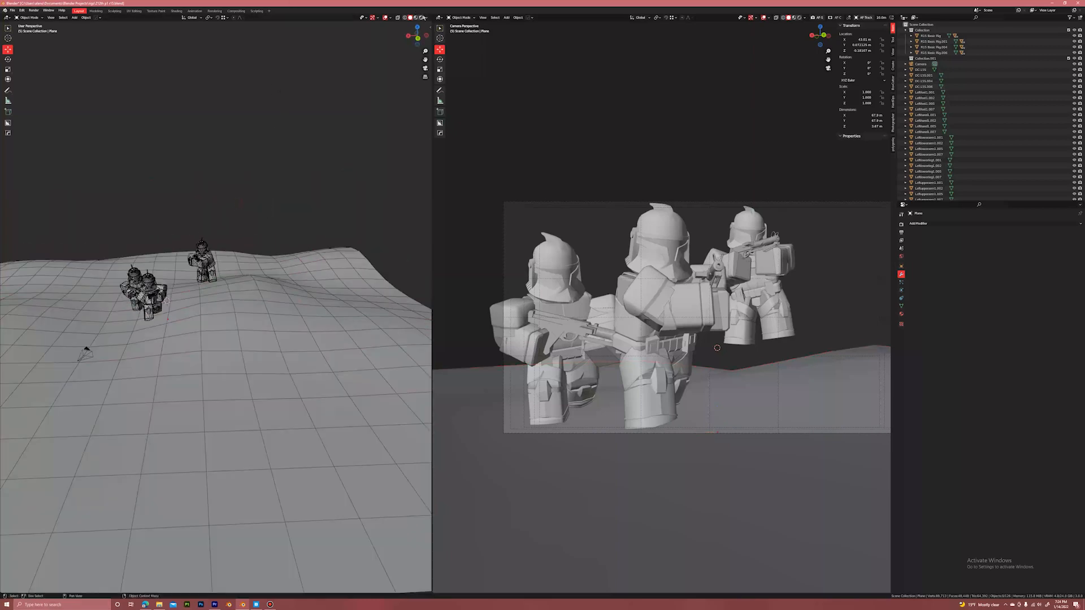
click(426, 18)
click(389, 18)
click(356, 113)
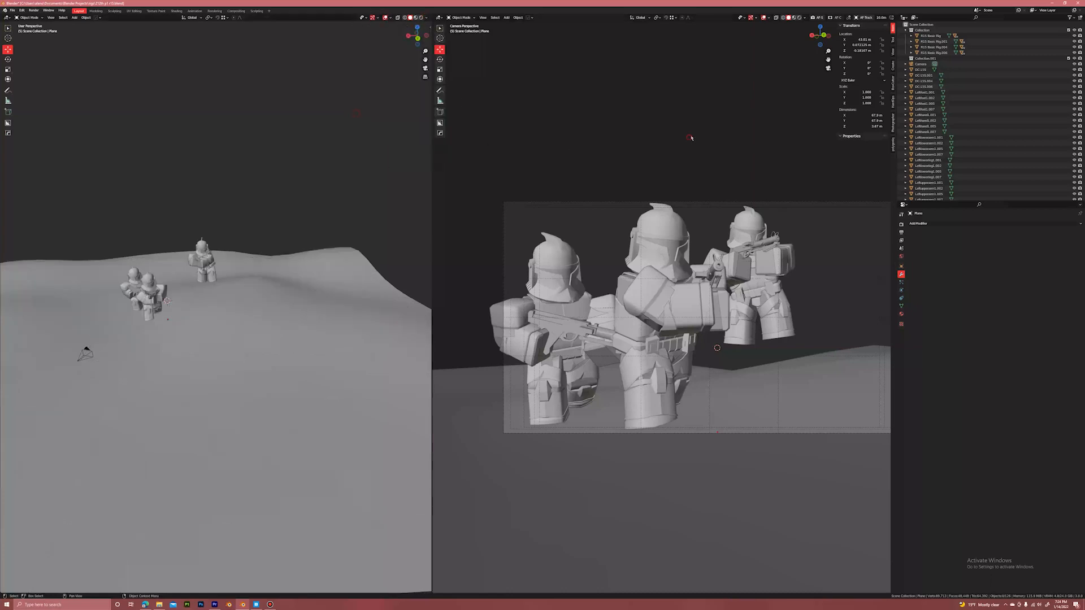
Switch the camera viewport to rendered shading and limit the render region to the camera frame.
click(797, 19)
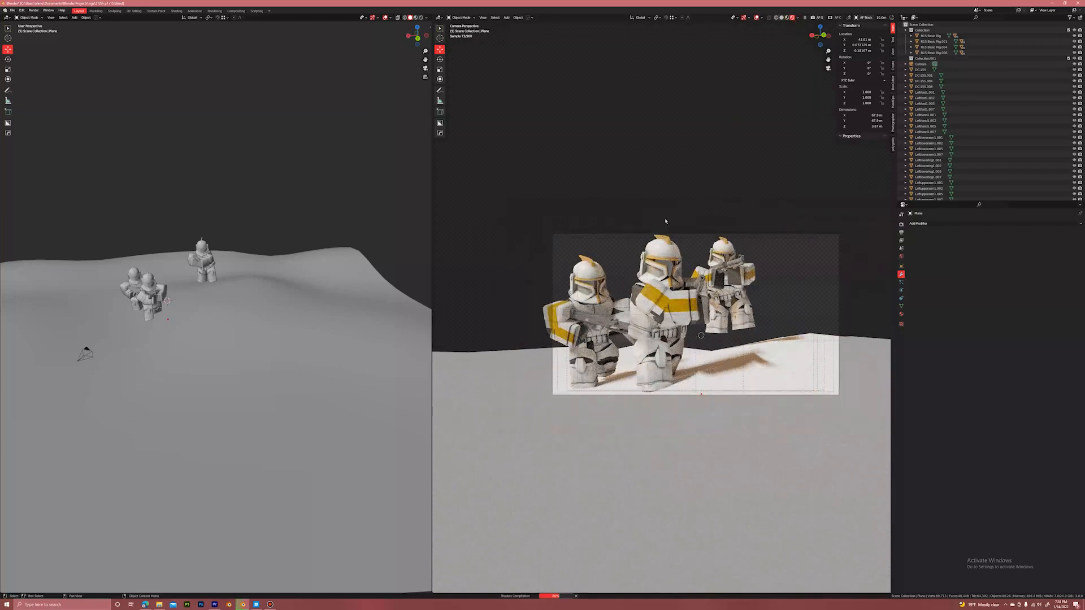
scroll(666, 222, up, 3)
scroll(666, 222, down, 4)
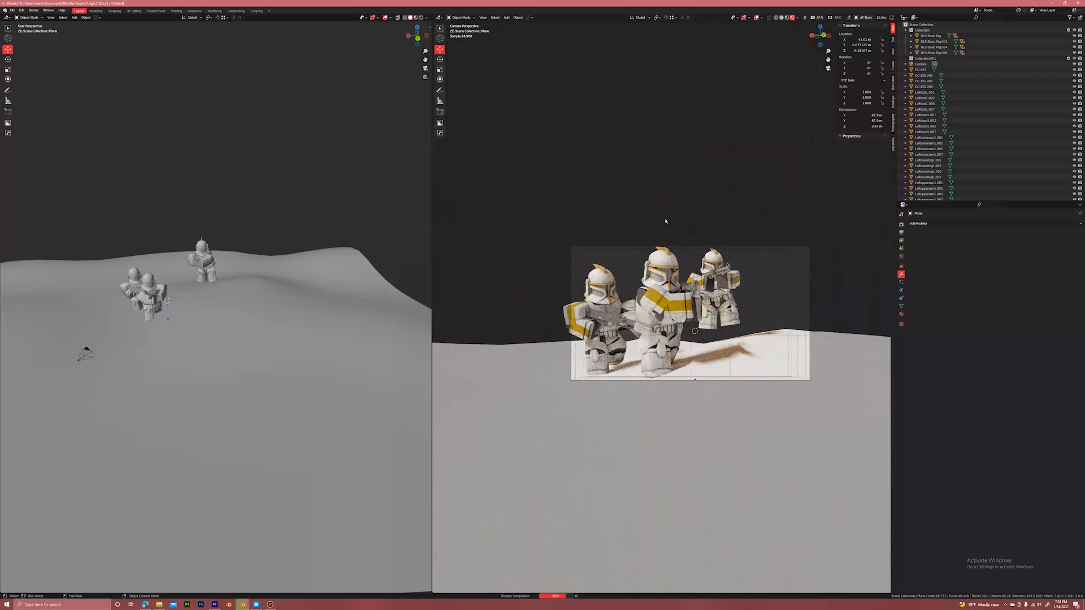
key(ctrl+b)
drag(560, 230, 817, 361)
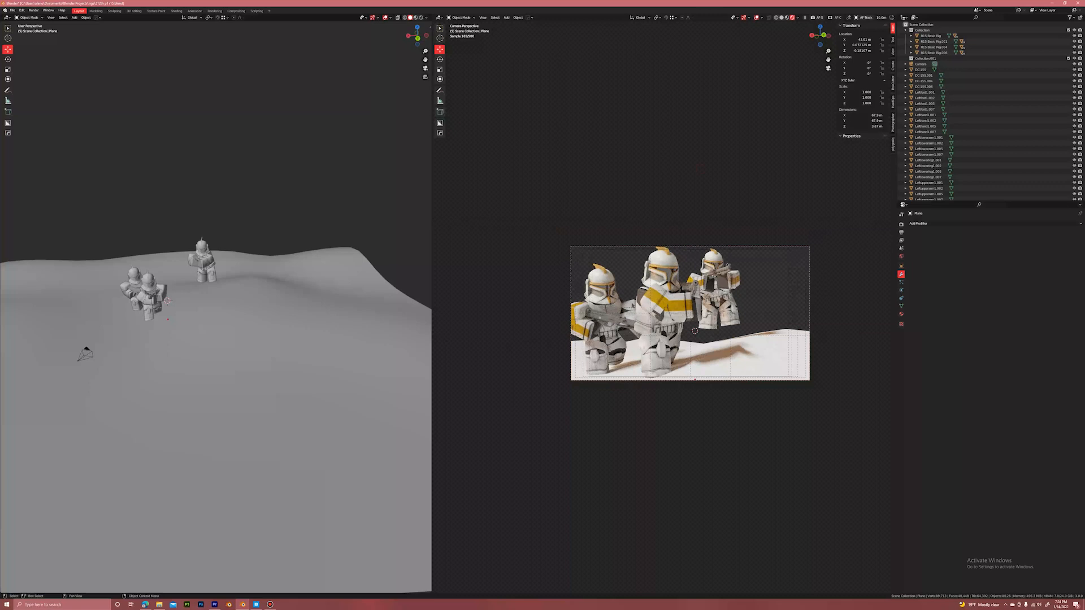
scroll(614, 261, up, 3)
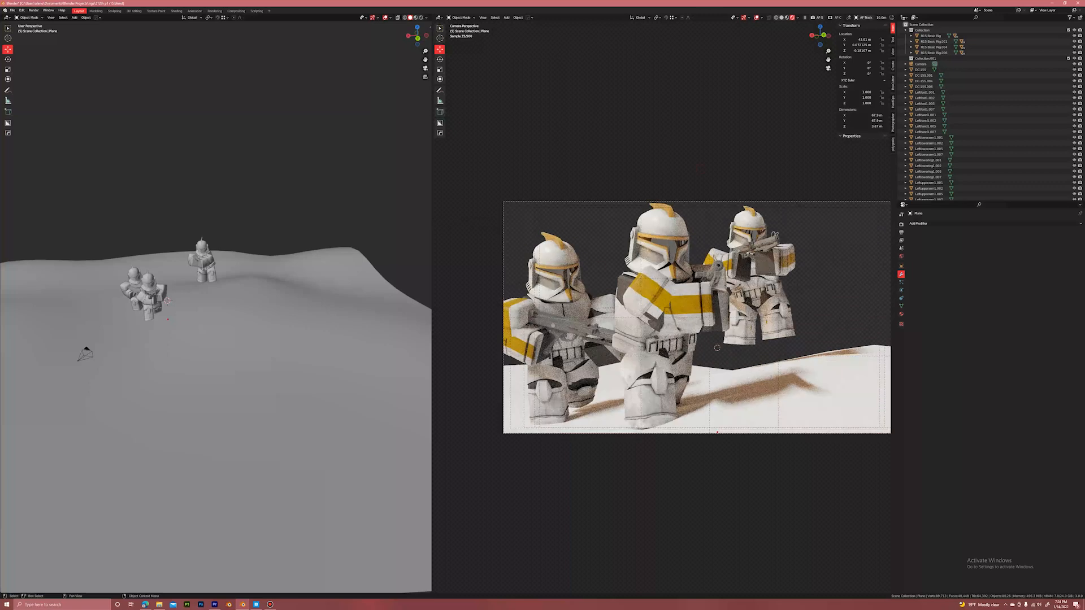
scroll(690, 346, up, 2)
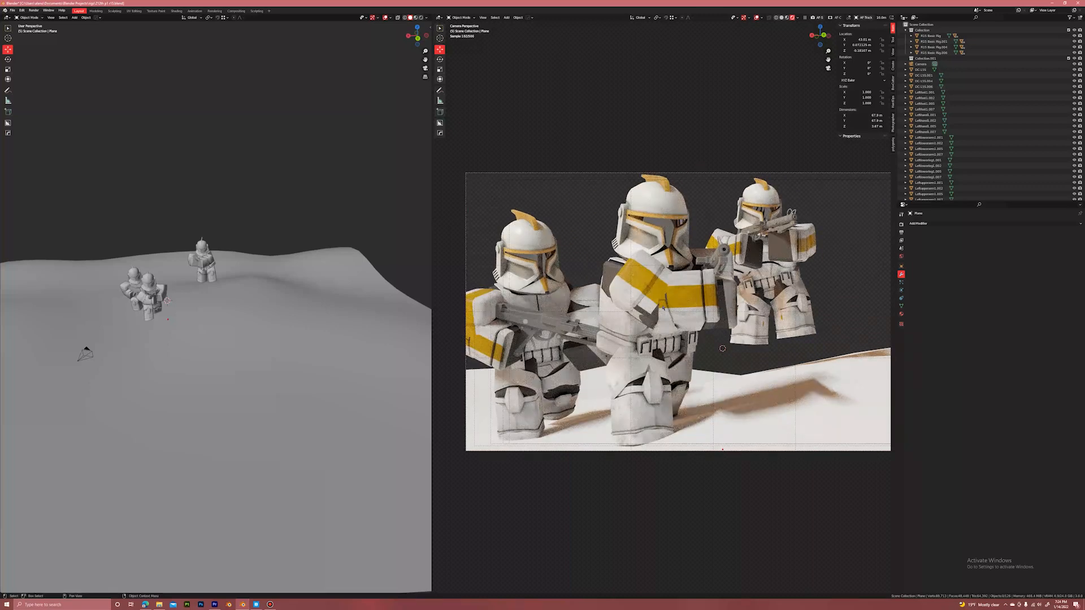
Narrow the render region to the front trooper's legs, then restore it around the whole camera frame.
key(ctrl+b)
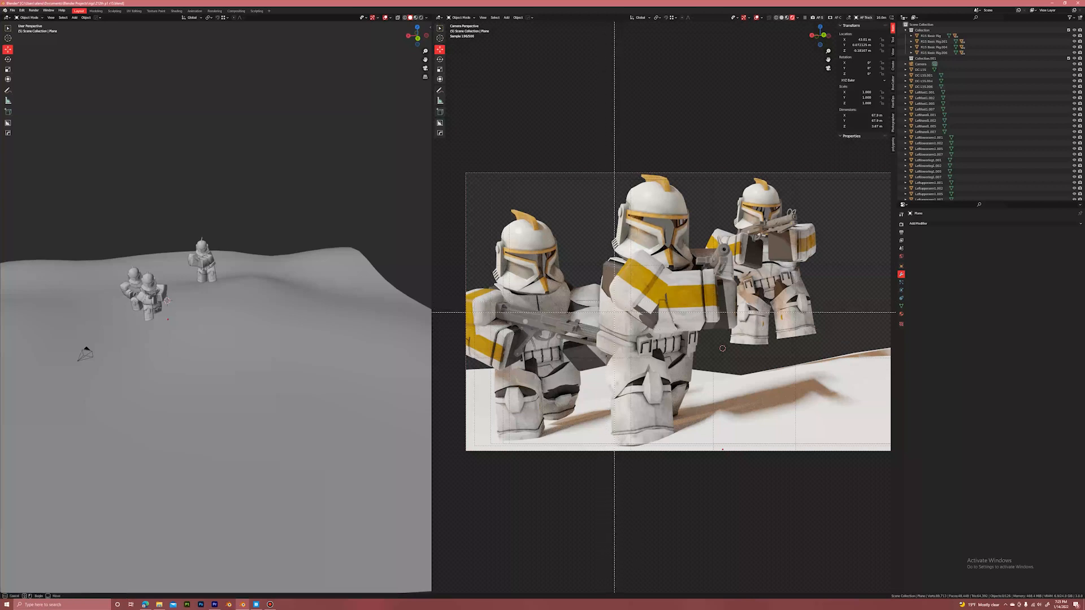
drag(742, 446, 733, 439)
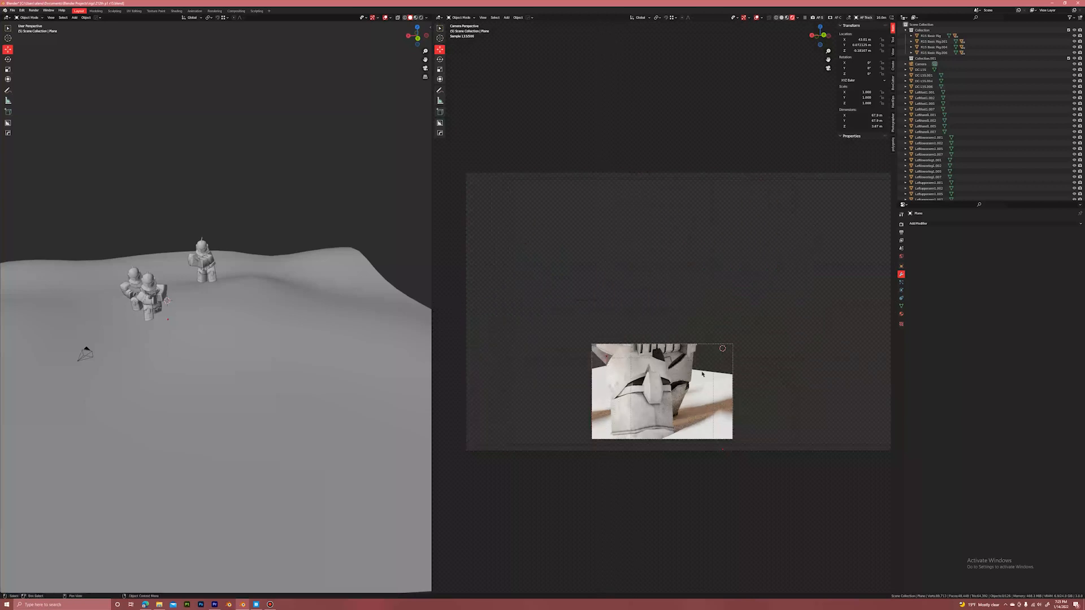
scroll(702, 374, down, 3)
key(ctrl+b)
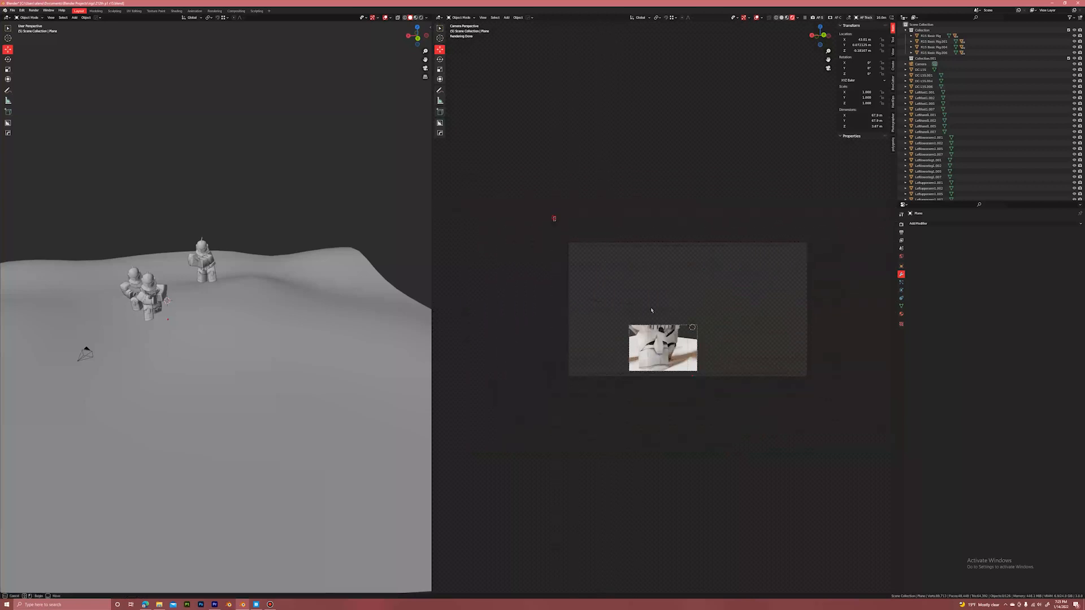
drag(553, 216, 823, 415)
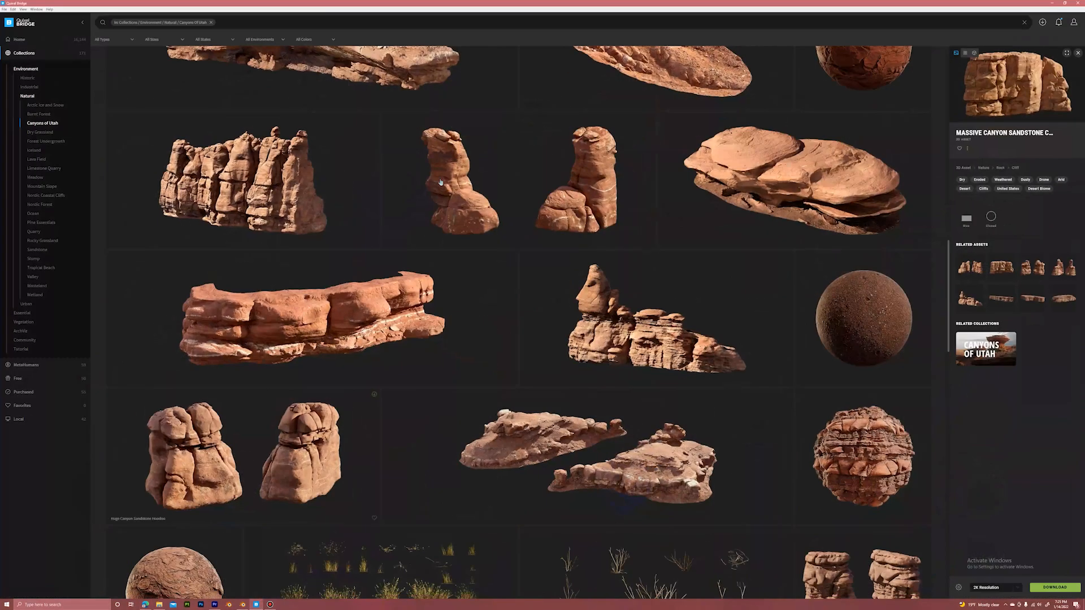
Browse Quixel Bridge's Canyons of Utah collection for a rocky ground surface.
scroll(669, 207, down, 2)
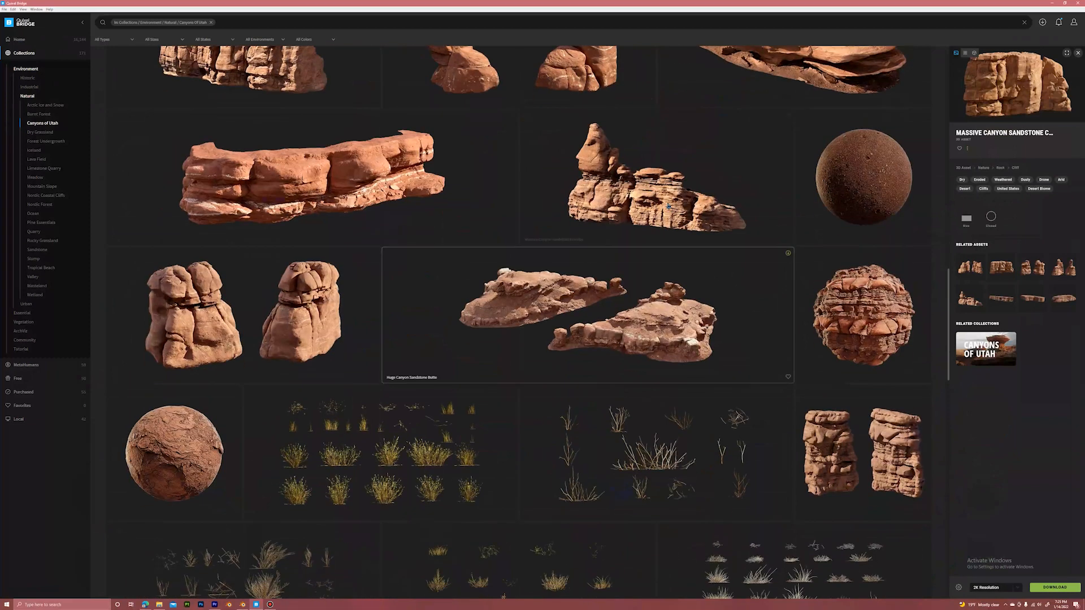
scroll(192, 453, down, 5)
scroll(203, 448, down, 15)
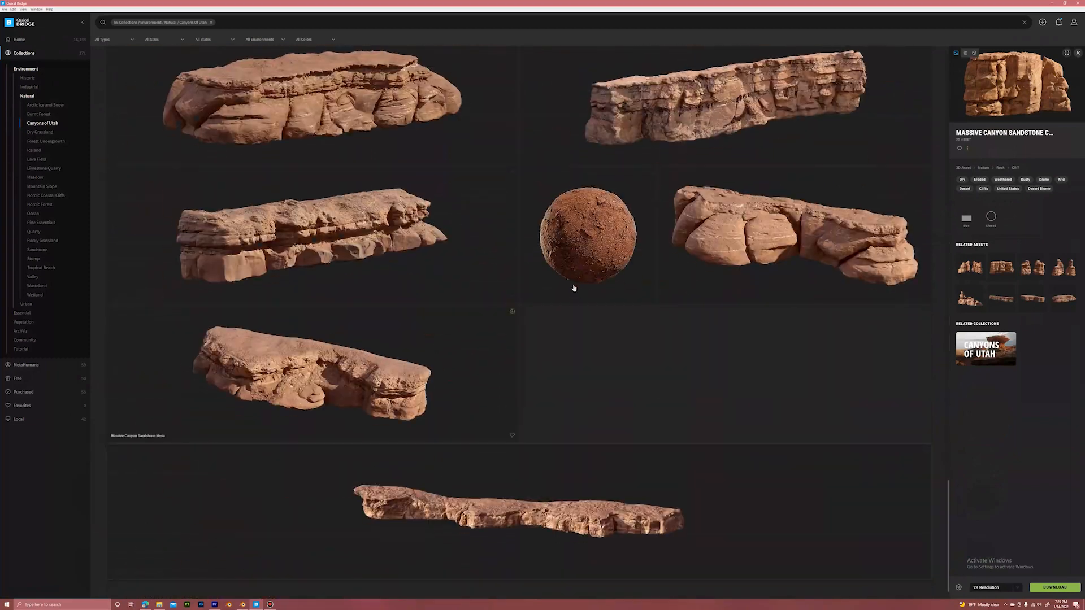
scroll(573, 286, down, 15)
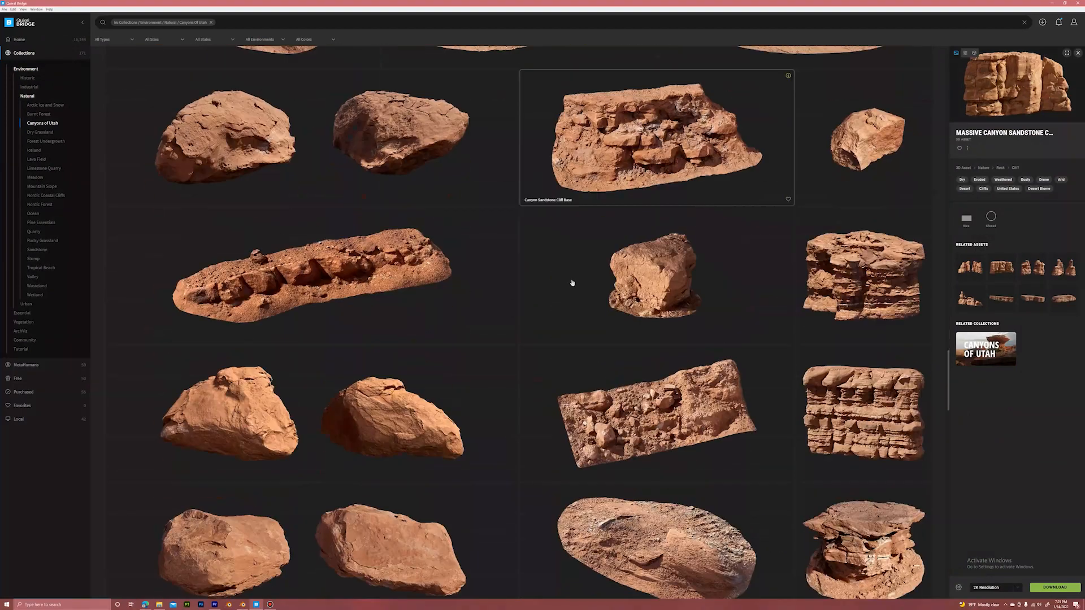
scroll(572, 282, down, 15)
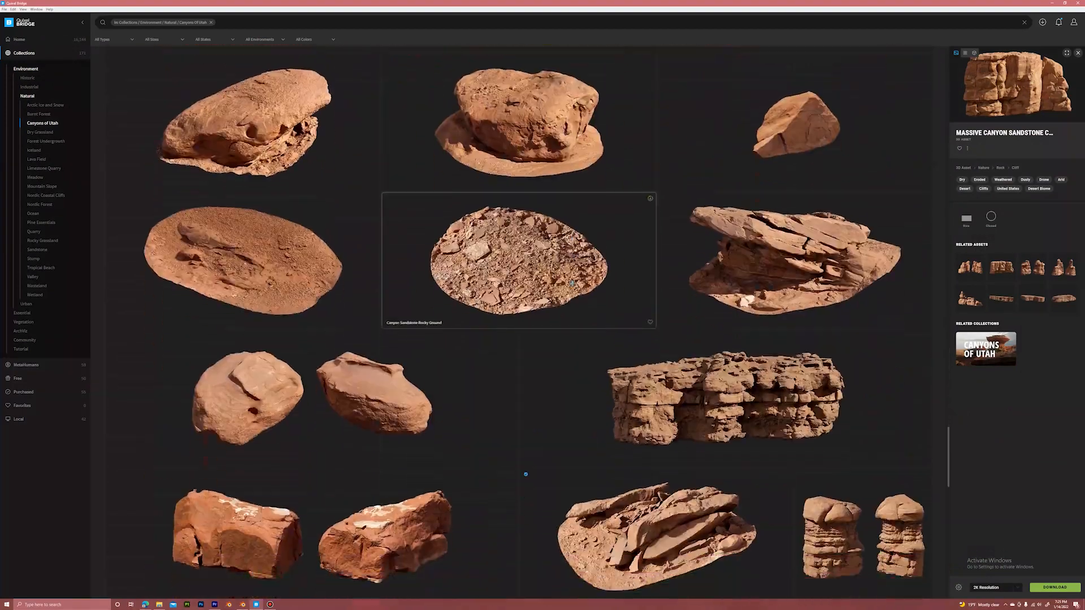
scroll(572, 283, down, 10)
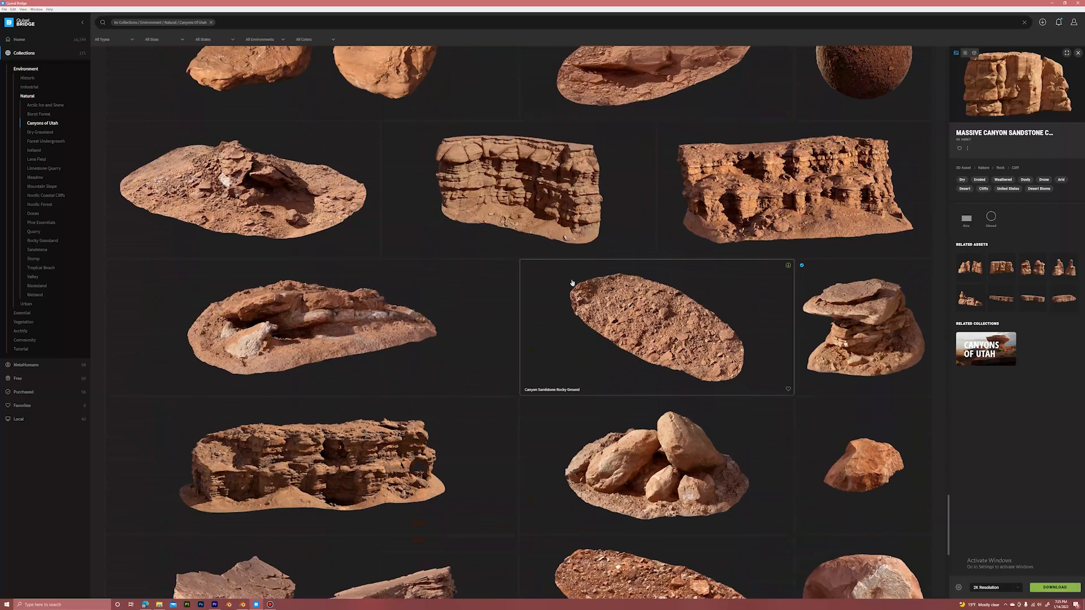
scroll(572, 283, down, 12)
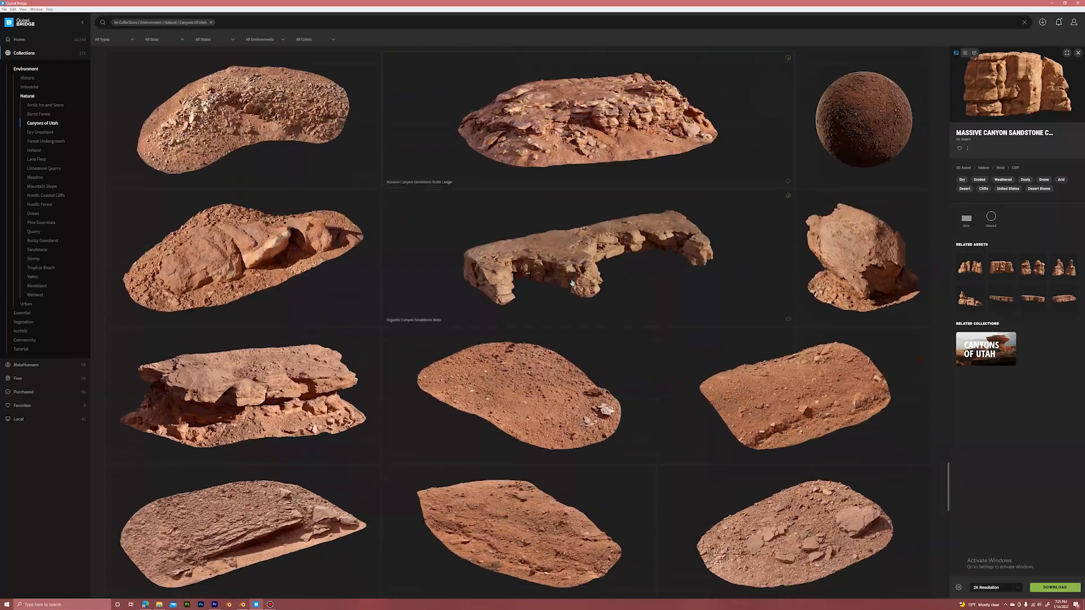
scroll(572, 283, down, 12)
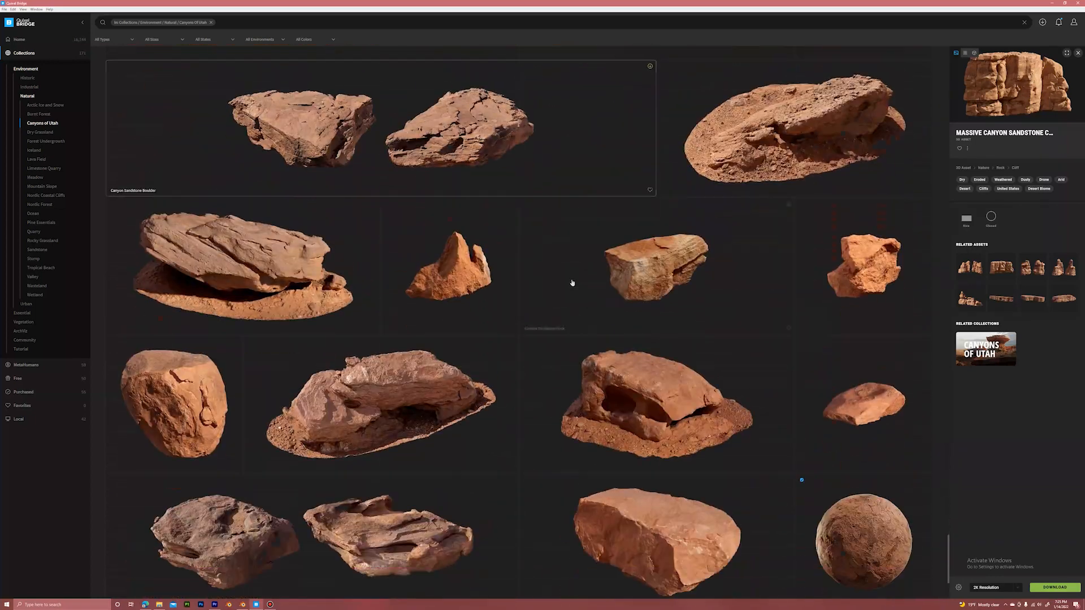
scroll(572, 283, down, 3)
Open the local file folder of the Canyon Rocky Ground surface and switch back to Blender.
right_click(880, 349)
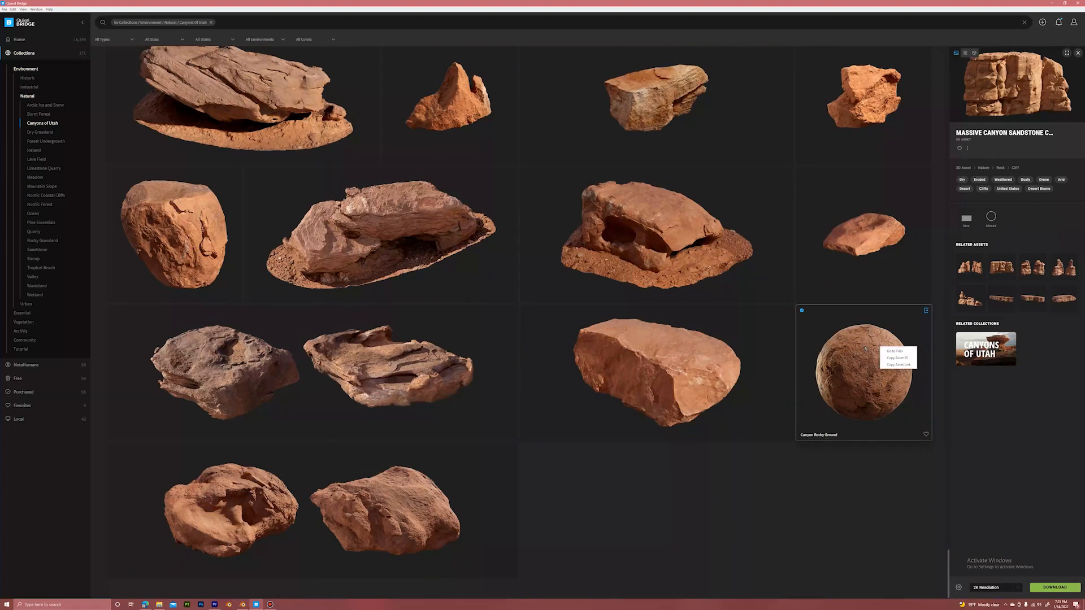
click(891, 351)
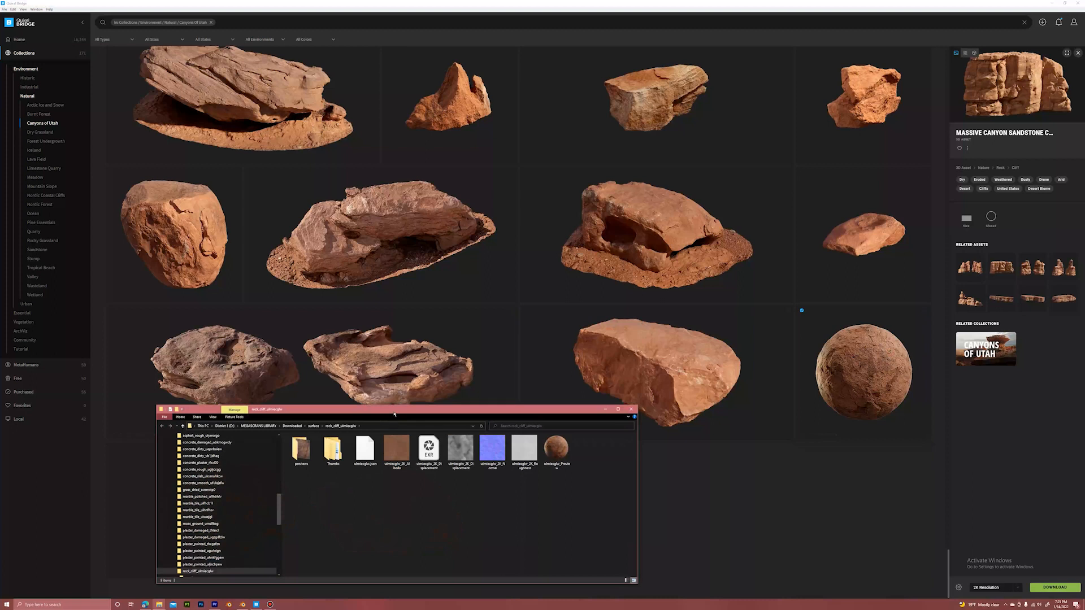
click(242, 604)
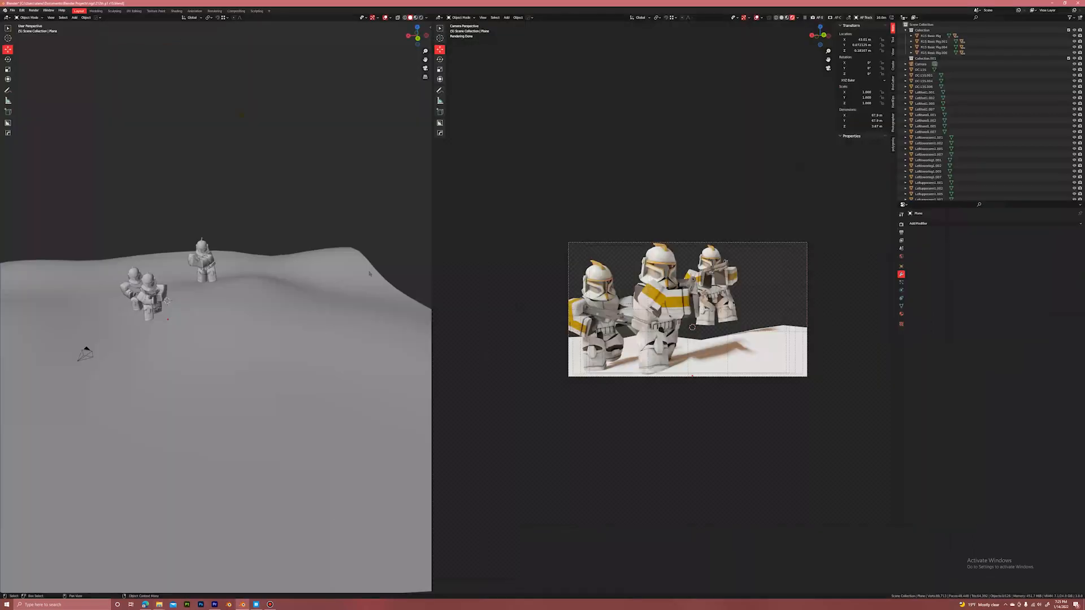
Change the free 3D viewport into a Shader Editor and set it to object shading.
click(7, 18)
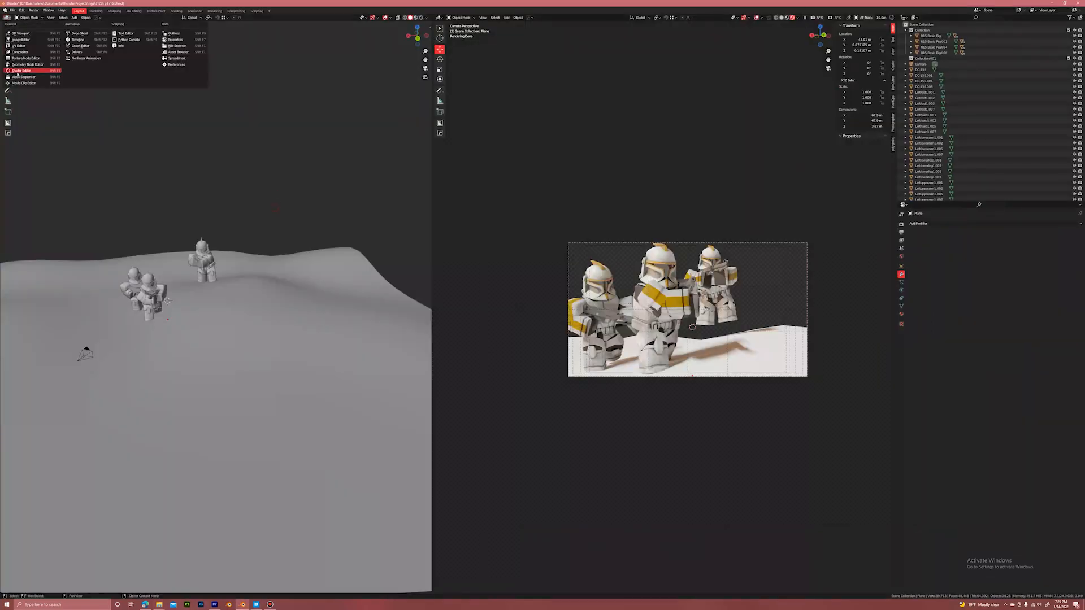
click(22, 65)
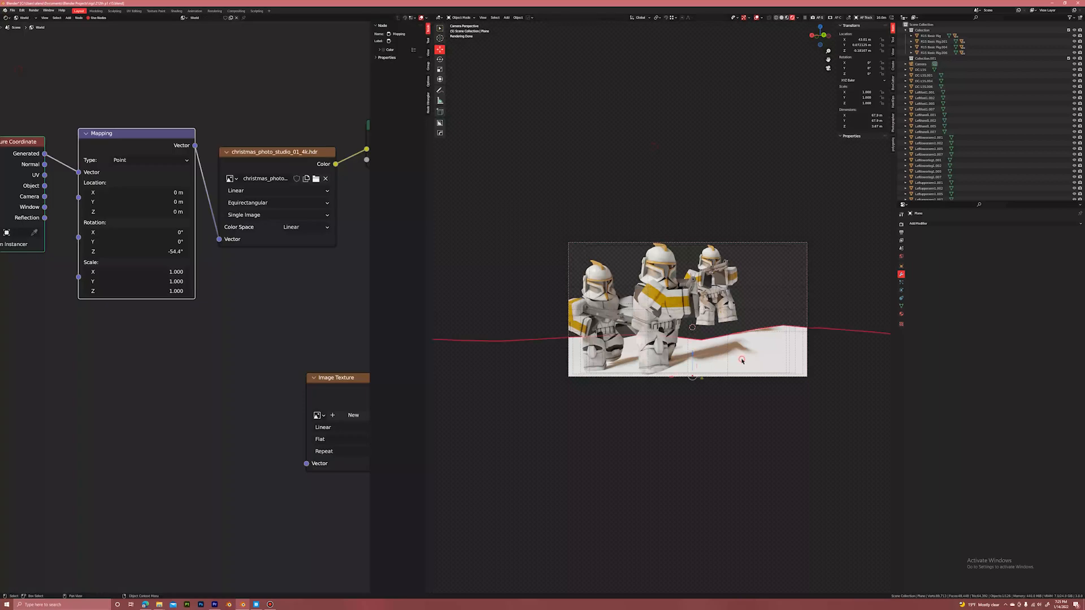
click(25, 18)
click(28, 26)
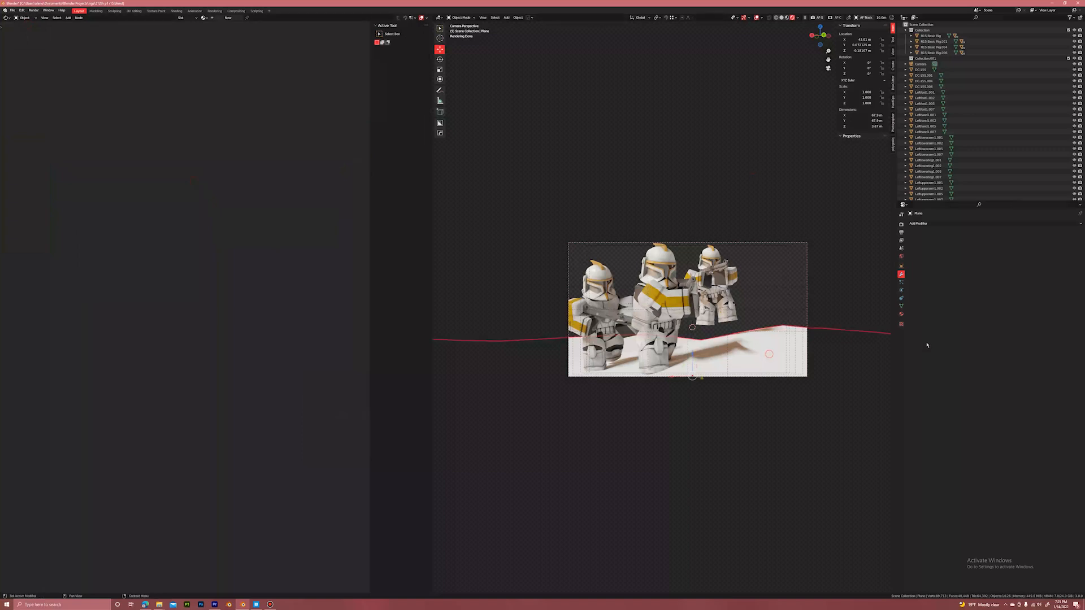
Create a new material on the terrain and name it ground.
click(901, 314)
click(959, 255)
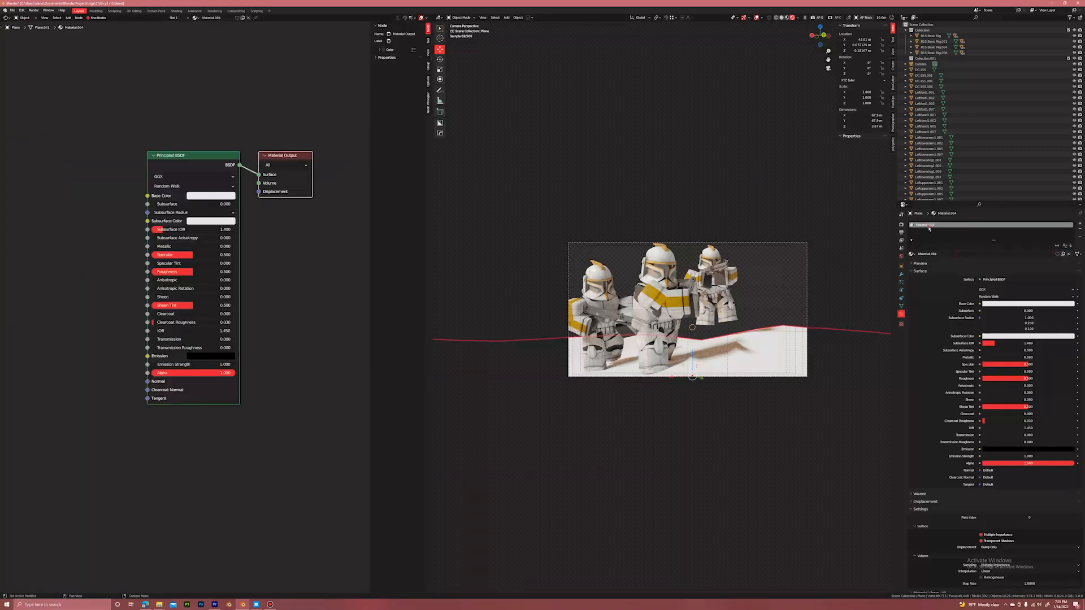
key(Return)
Minimize the Quixel Bridge window and return to the ground material's nodes in Blender.
click(256, 605)
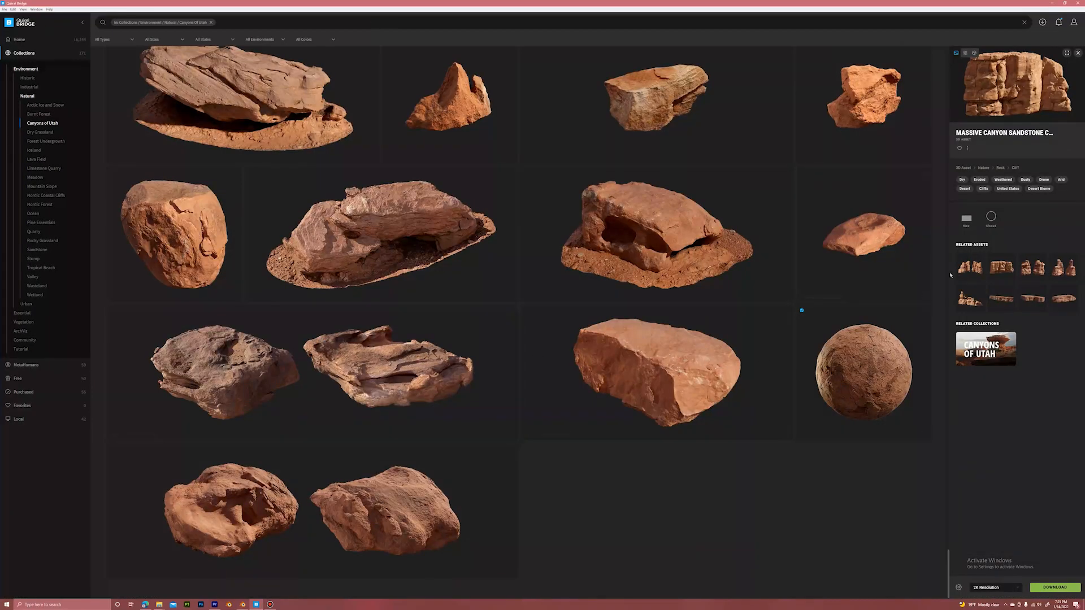
click(1048, 3)
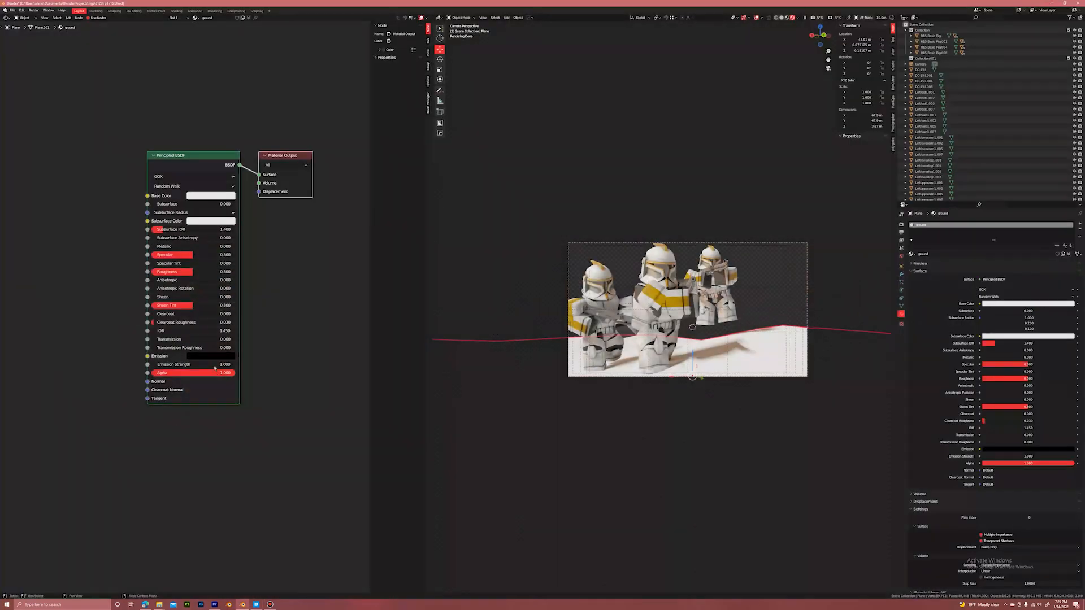
middle_drag(215, 368, 204, 422)
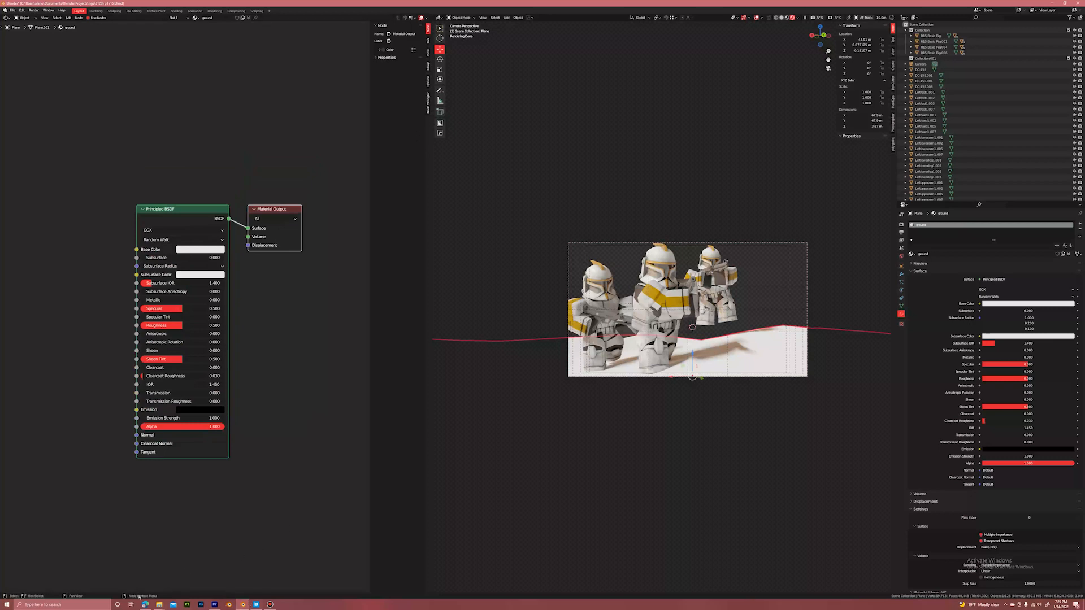
Bring up the downloaded rock_cliff surface folder to check its texture maps and return to Blender.
mouse_move(160, 604)
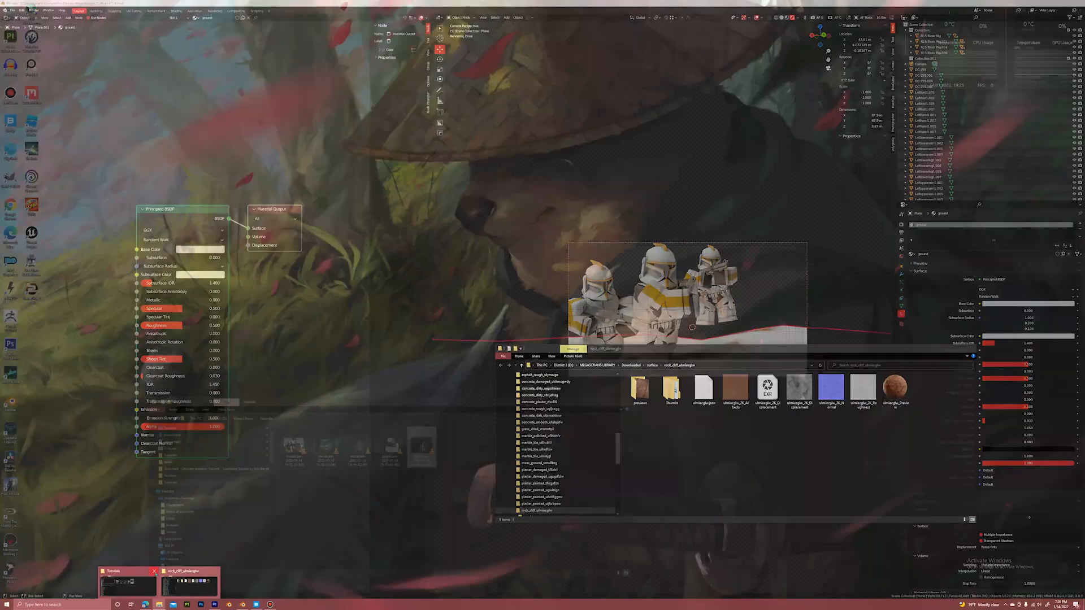
click(191, 583)
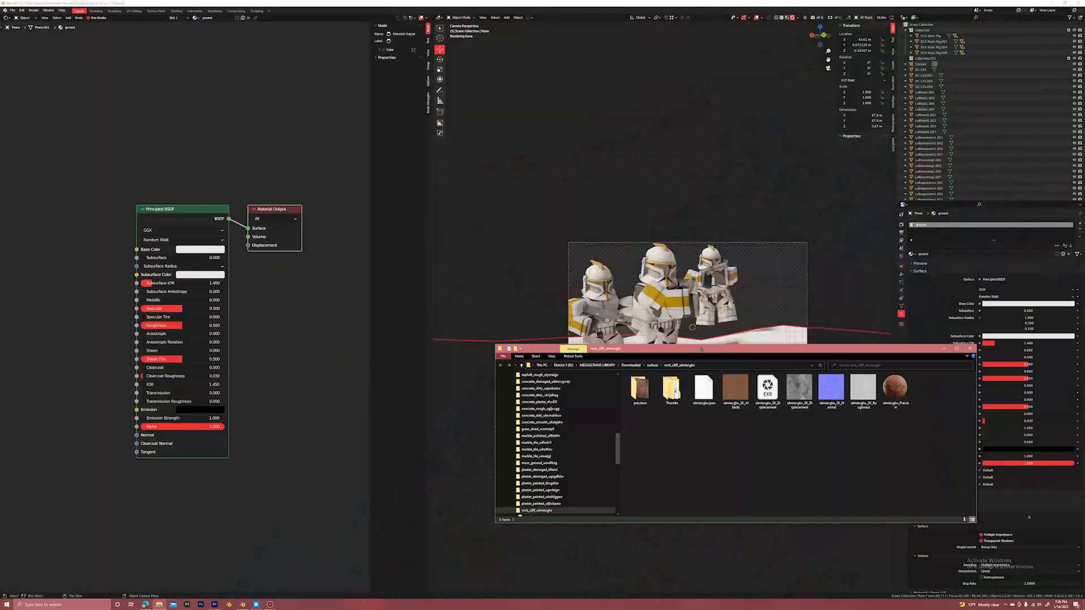
drag(700, 350, 535, 199)
click(635, 238)
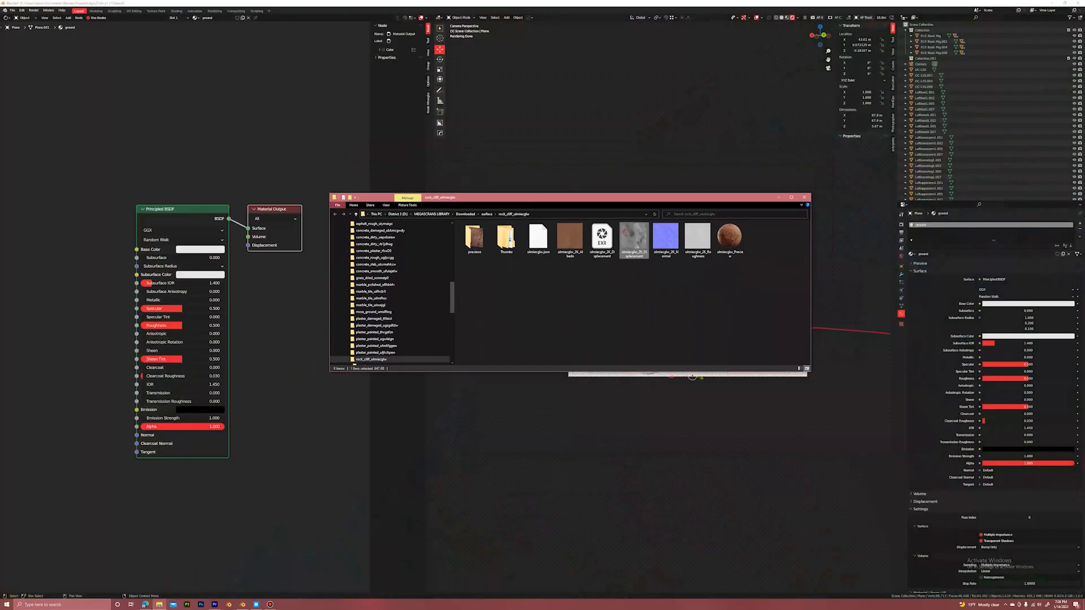
click(646, 275)
click(277, 122)
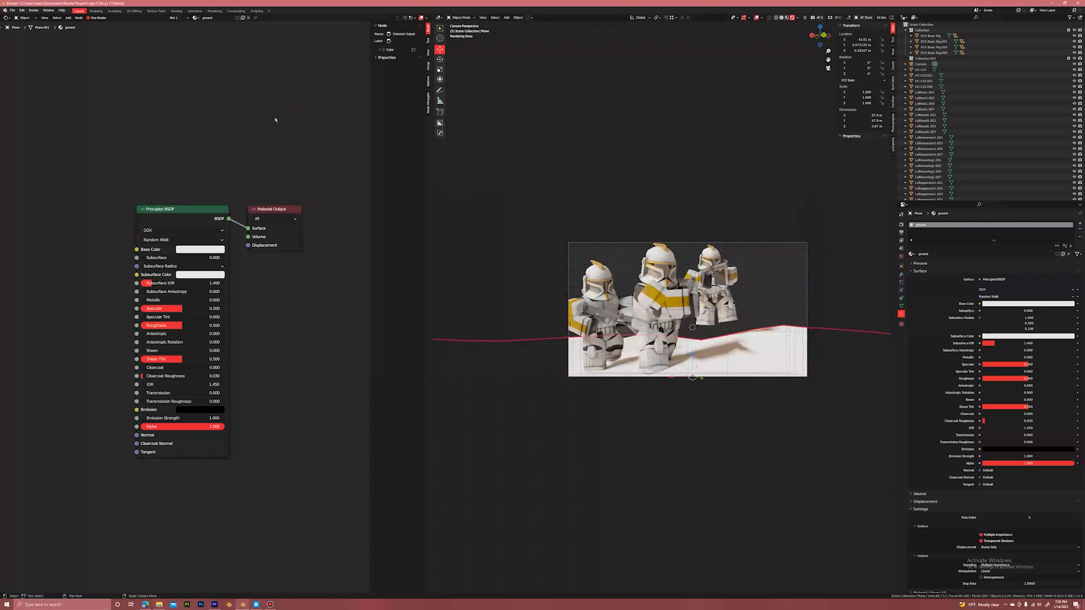
Start Principled Texture Setup on the Principled BSDF node and point its file browser to the rock_cliff folder using the path copied from File Explorer.
click(173, 222)
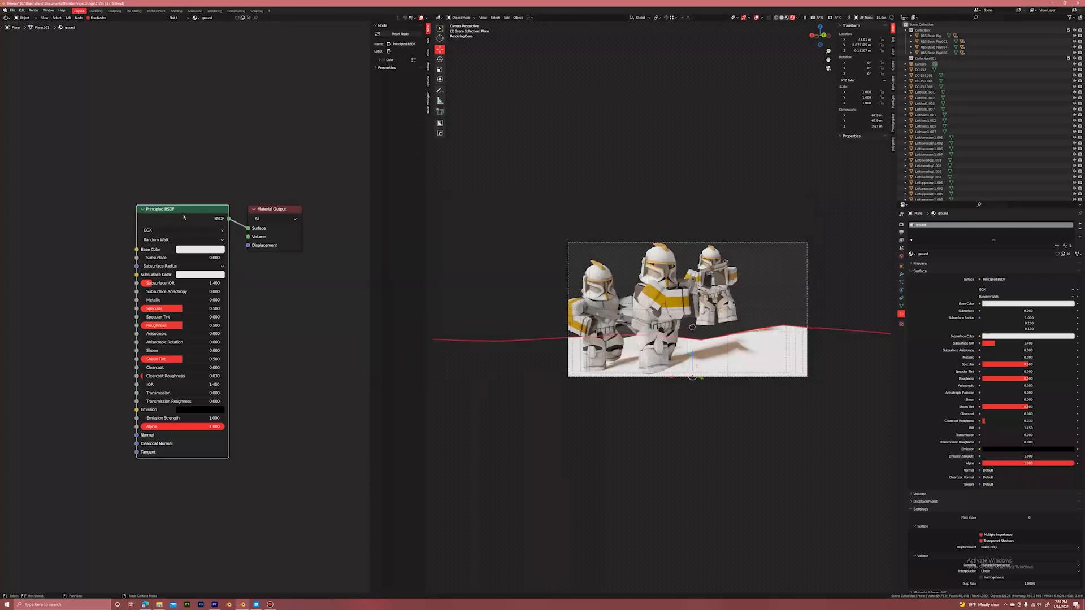
click(165, 189)
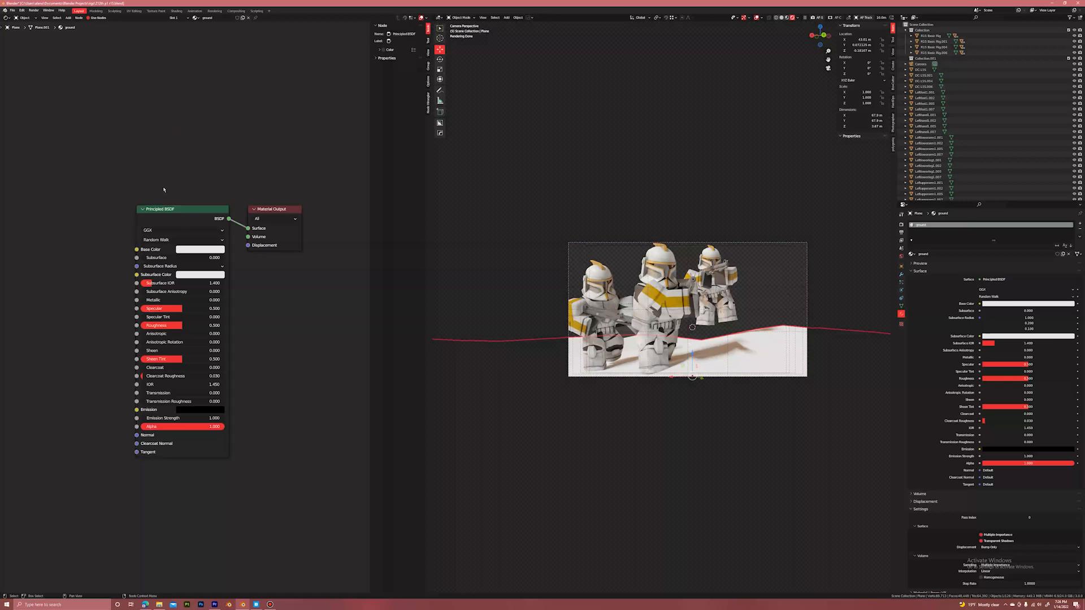
click(163, 210)
key(ctrl+shift+t)
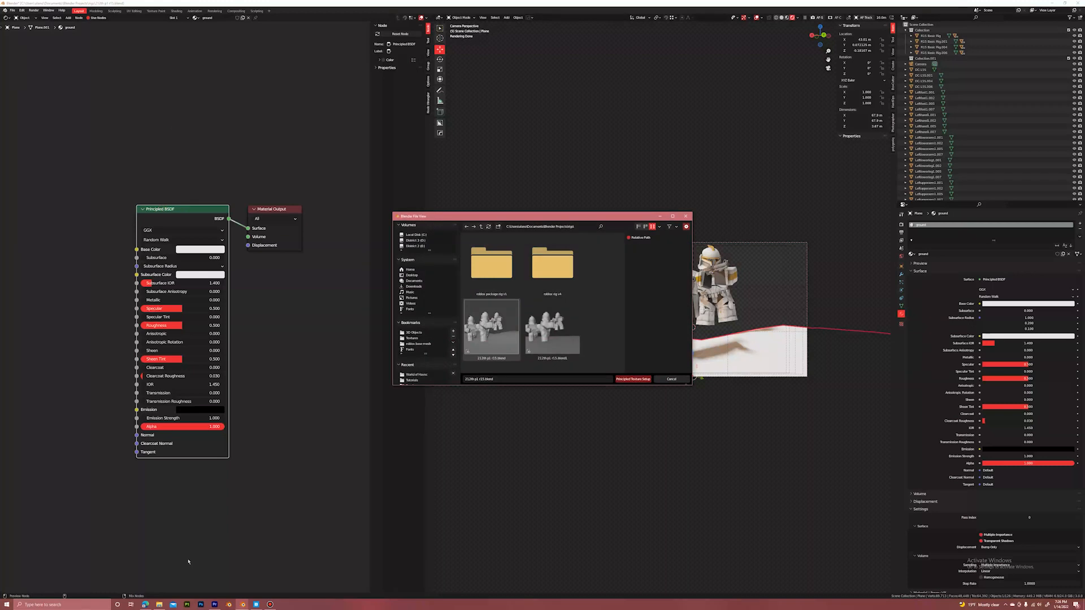
click(159, 605)
click(585, 215)
text(960.0)
click(559, 215)
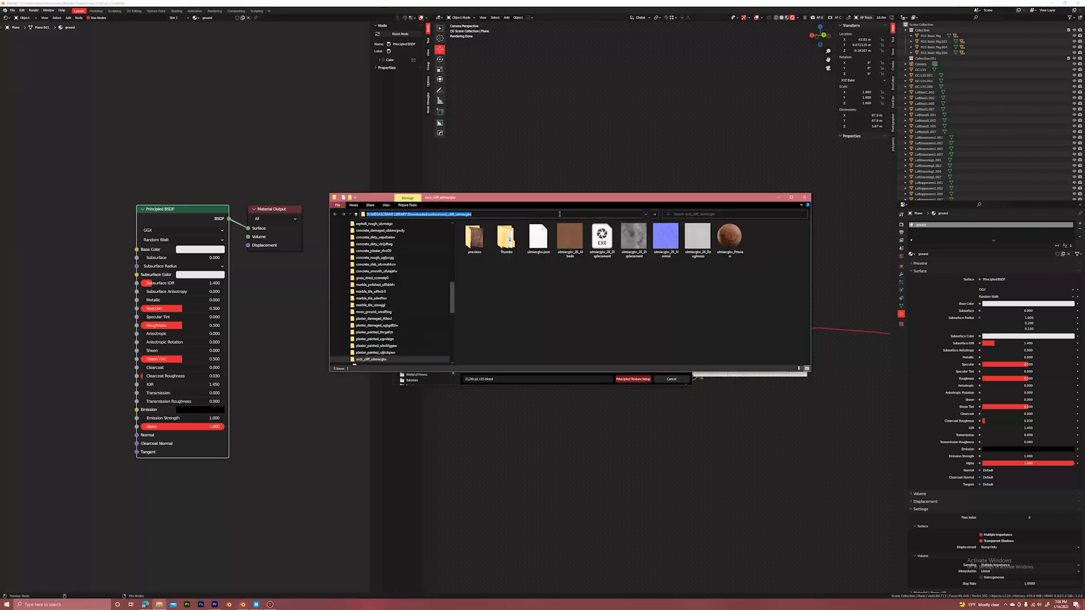
click(521, 355)
click(551, 213)
click(778, 198)
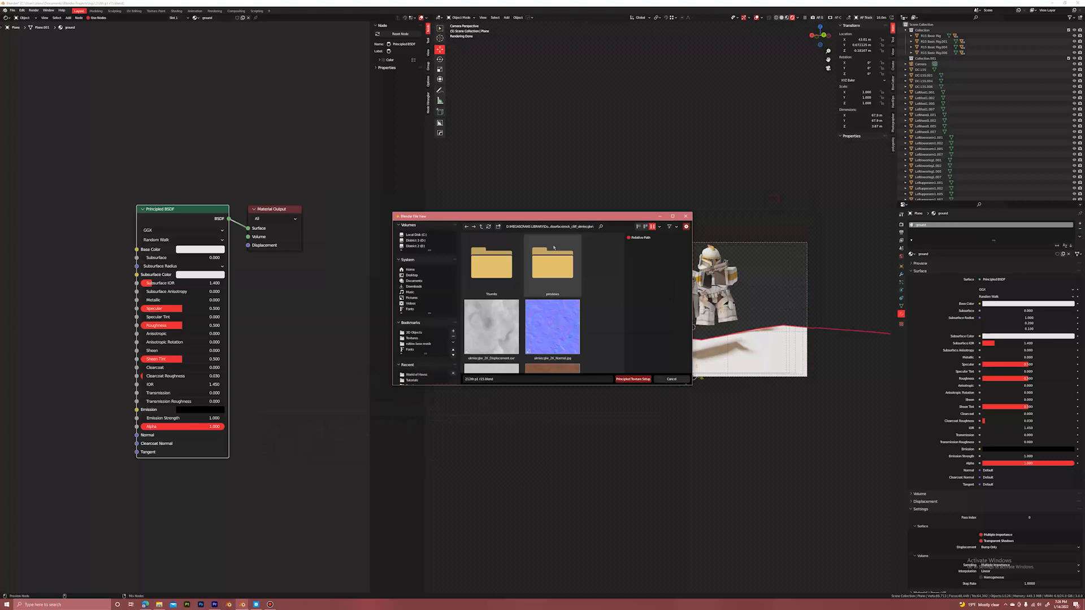
Load the 2K displacement EXR, normal, roughness and albedo maps into the ground material with Principled Texture Setup.
scroll(514, 293, down, 1)
click(514, 292)
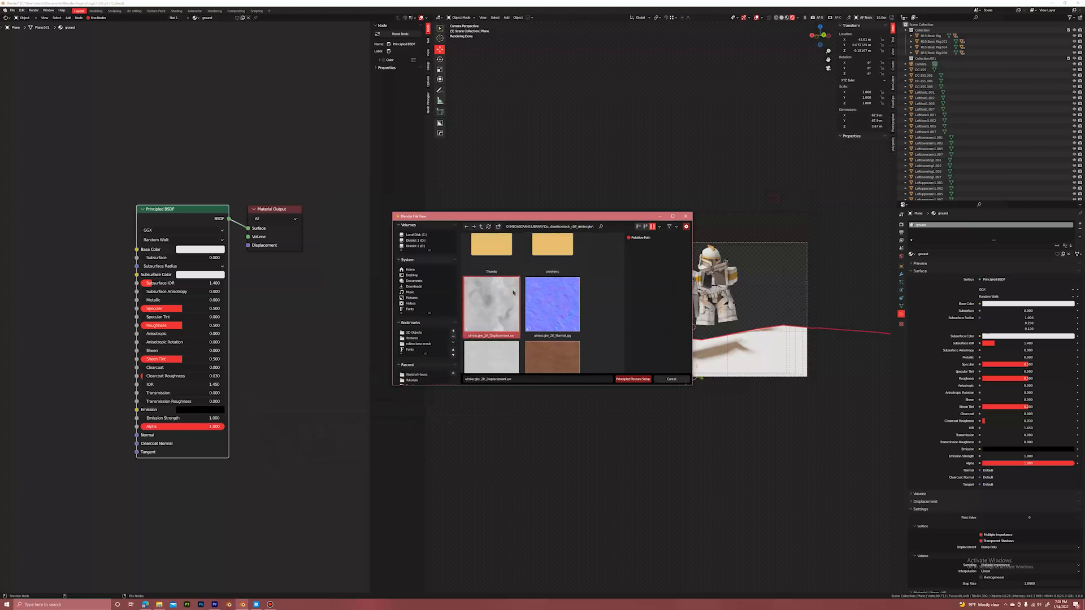
scroll(513, 293, down, 4)
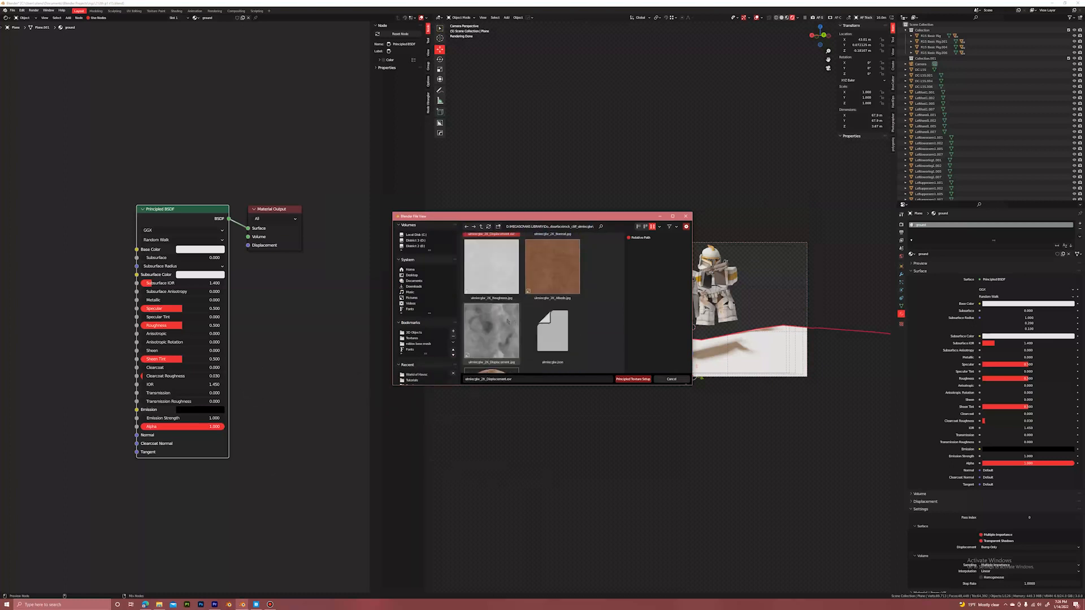
scroll(507, 321, up, 4)
ctrl+click(547, 310)
scroll(534, 314, down, 2)
ctrl+click(495, 304)
ctrl+click(569, 310)
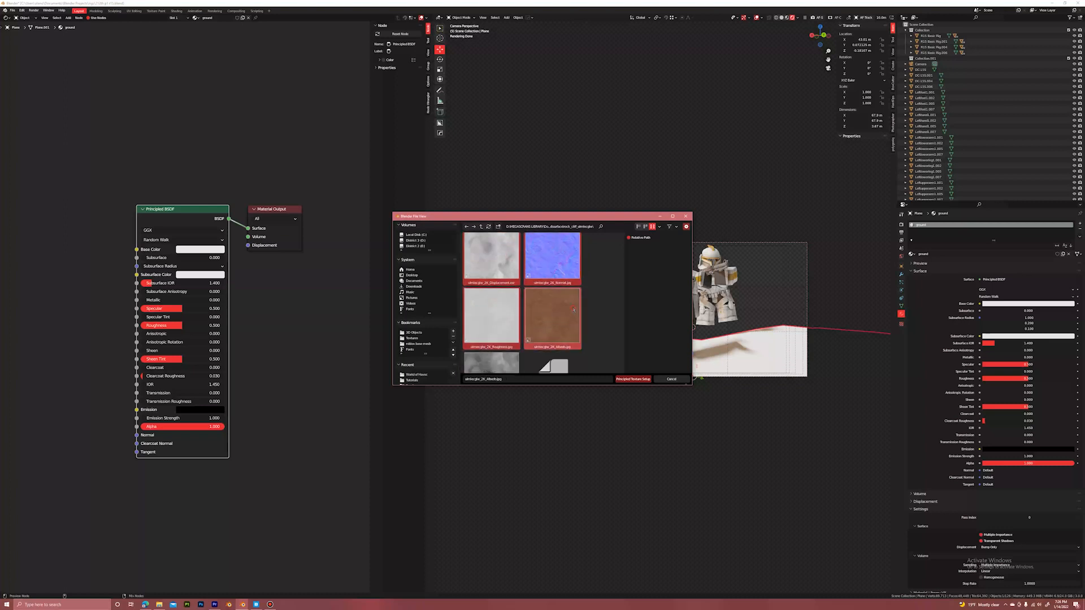
scroll(572, 309, down, 2)
scroll(568, 308, up, 3)
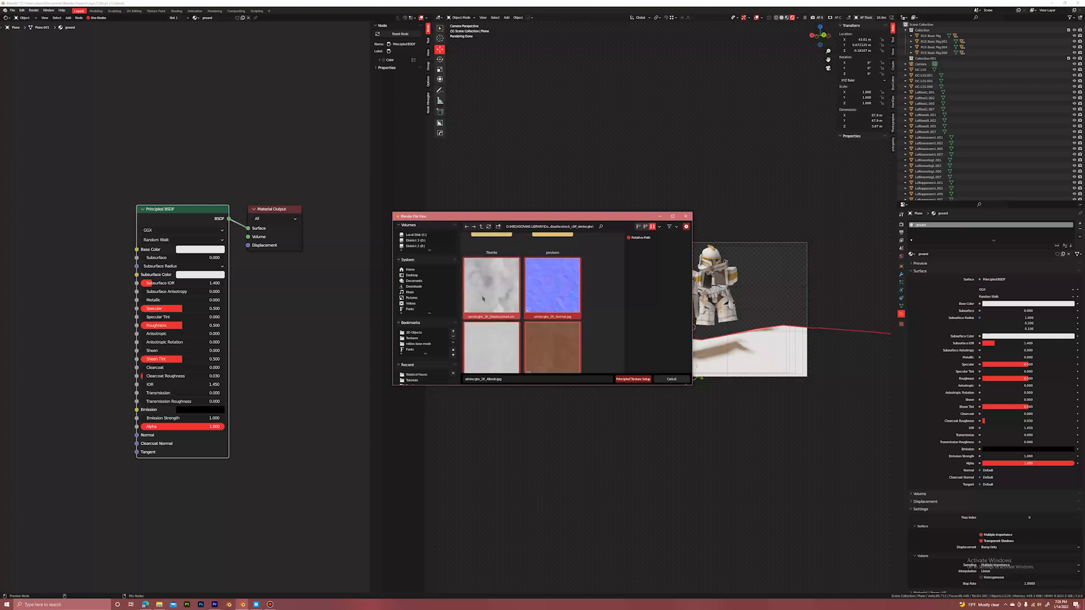
click(633, 379)
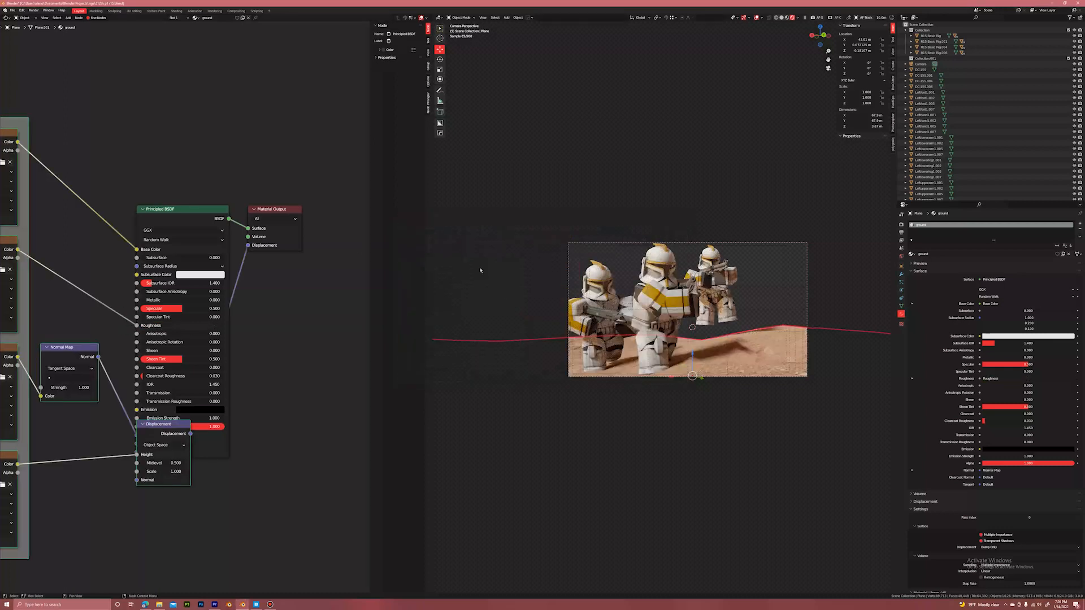
Set the ground material's Mapping node scale to 5 on X, Y and Z.
middle_drag(243, 299, 318, 301)
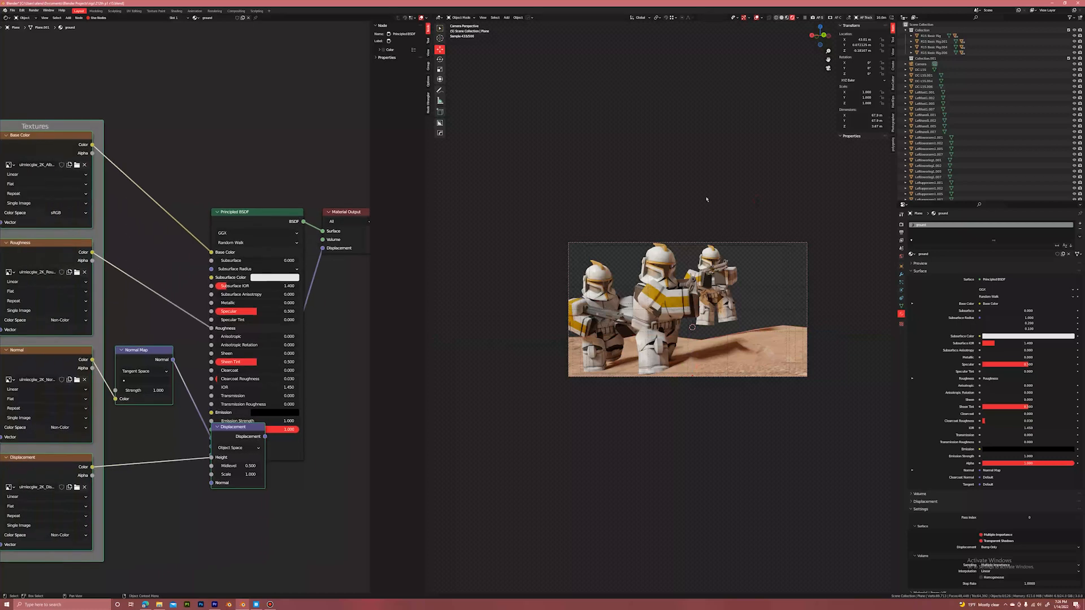
mouse_move(266, 210)
middle_down()
mouse_move(59, 211)
mouse_move(254, 215)
middle_up()
scroll(192, 349, up, 6)
scroll(711, 395, up, 5)
scroll(711, 395, down, 5)
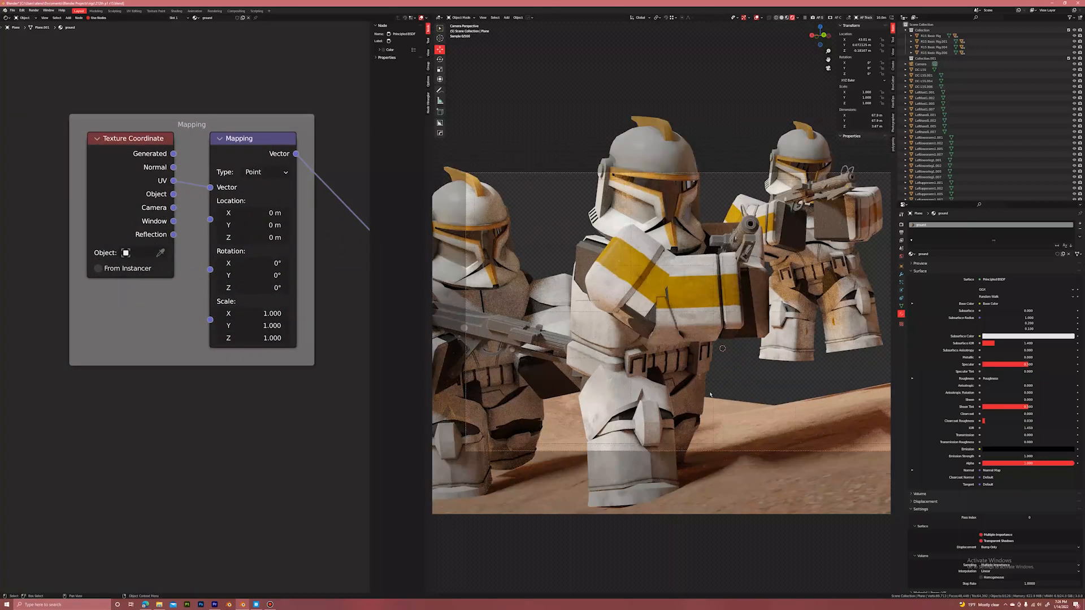
middle_drag(232, 217, 231, 261)
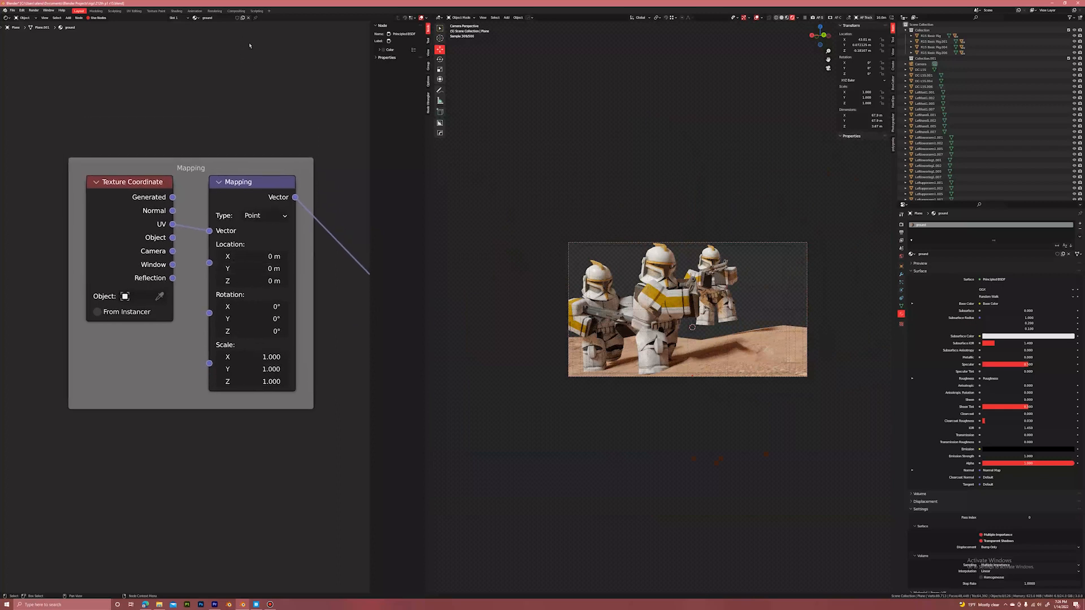
click(249, 358)
text(1.0)
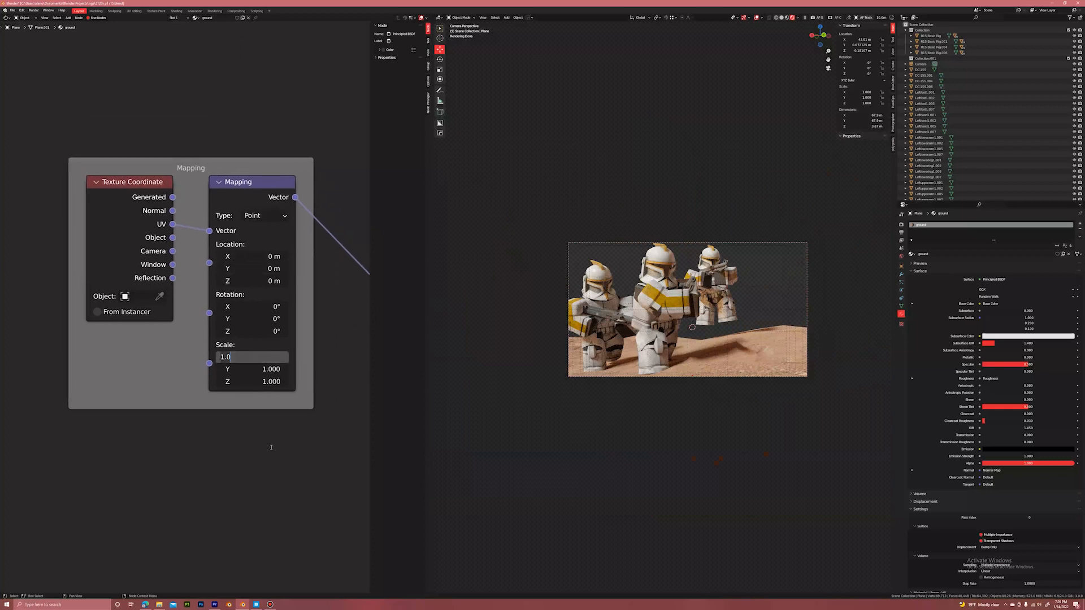
text(5)
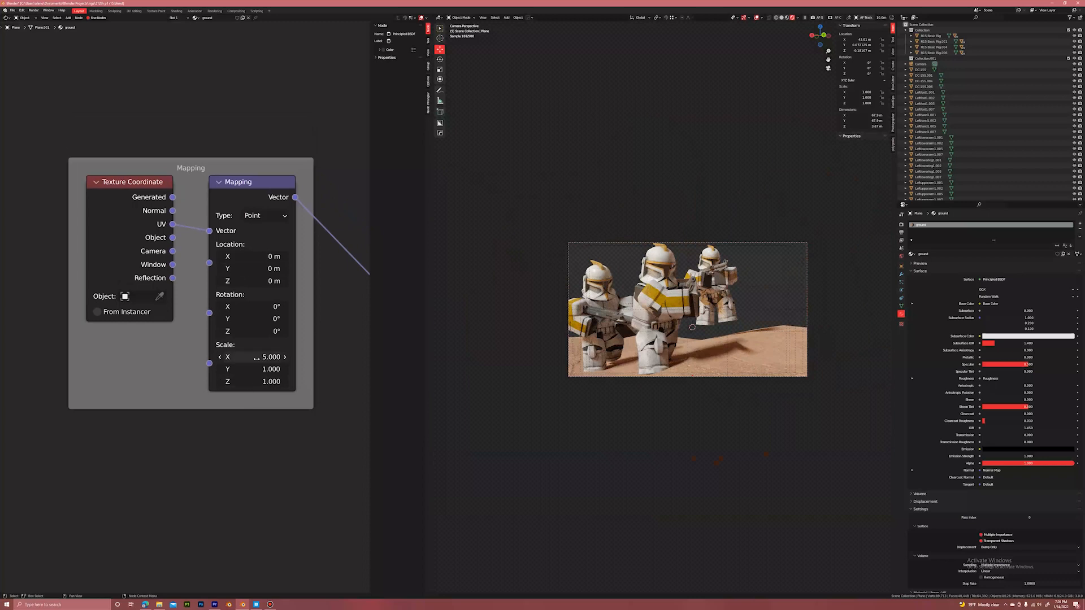
click(257, 369)
text(5)
key(Return)
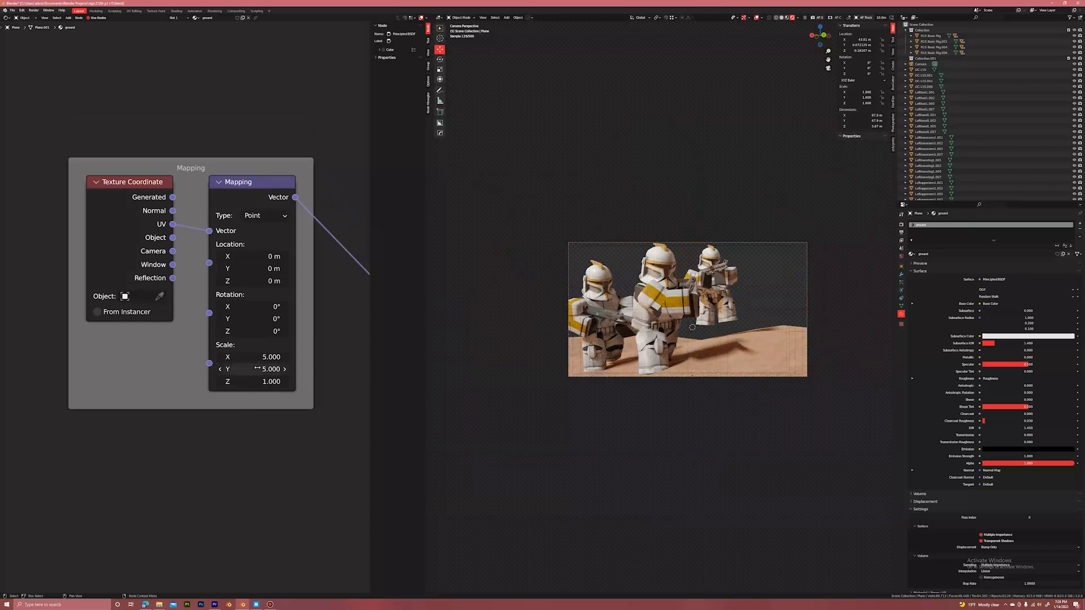
click(257, 382)
text(5)
key(Return)
Inspect the rescaled ground texture around the troopers in the camera view and save the file.
scroll(795, 394, up, 3)
shift+middle_drag(795, 394, 706, 325)
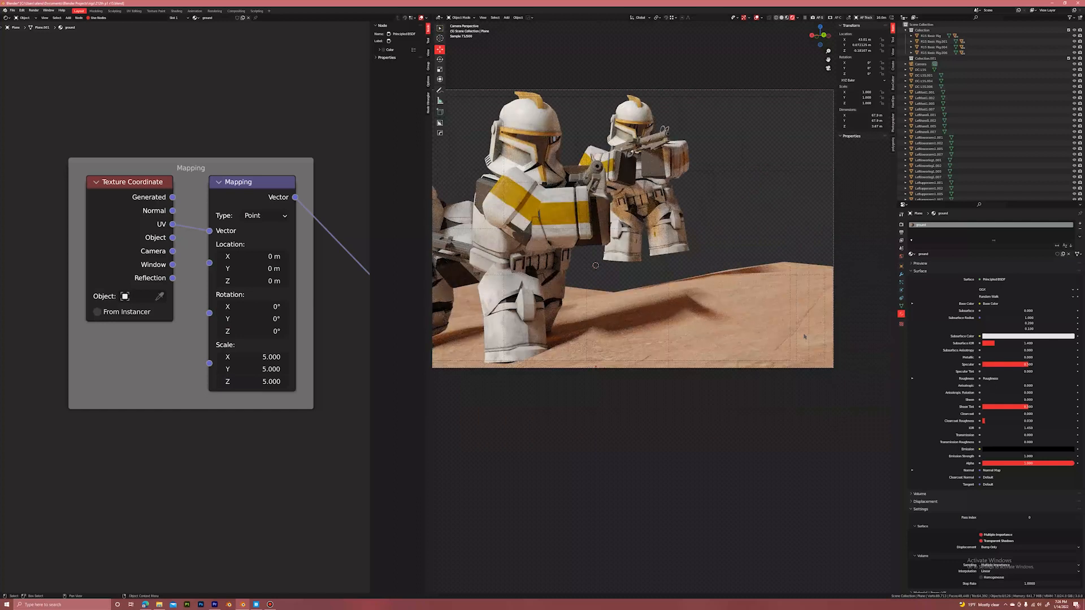
shift+middle_drag(533, 334, 716, 332)
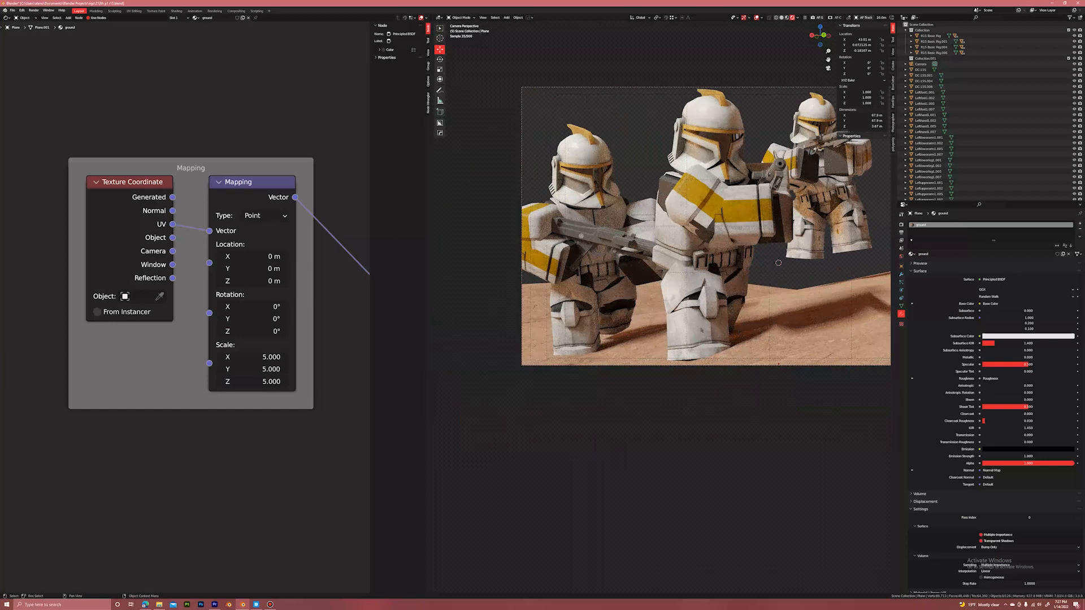
key(ctrl+s)
scroll(768, 267, down, 3)
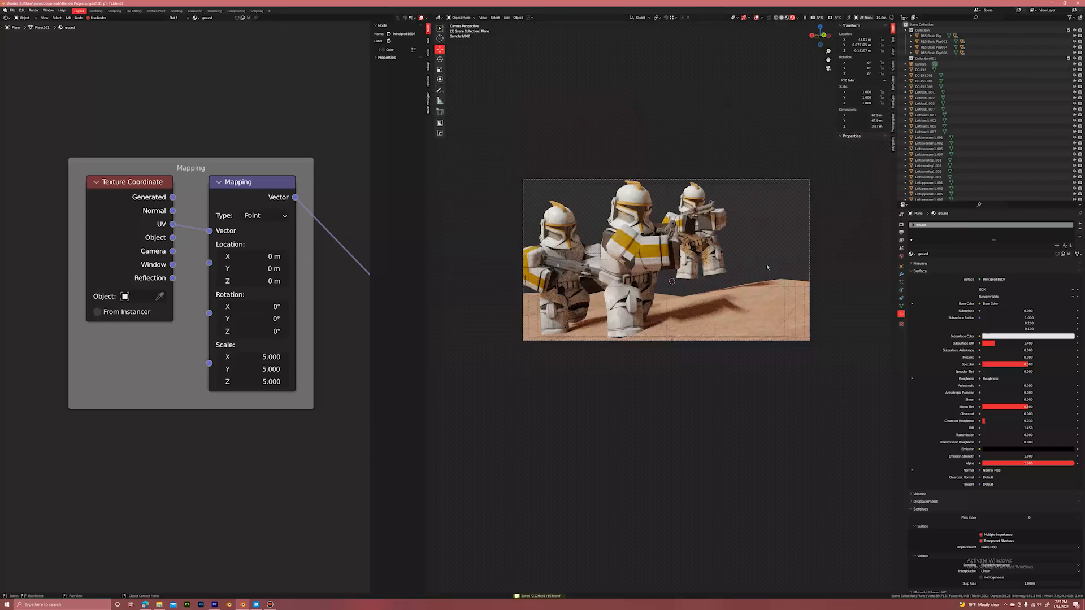
Add a Subdivision Surface modifier to the terrain plane.
scroll(759, 337, up, 3)
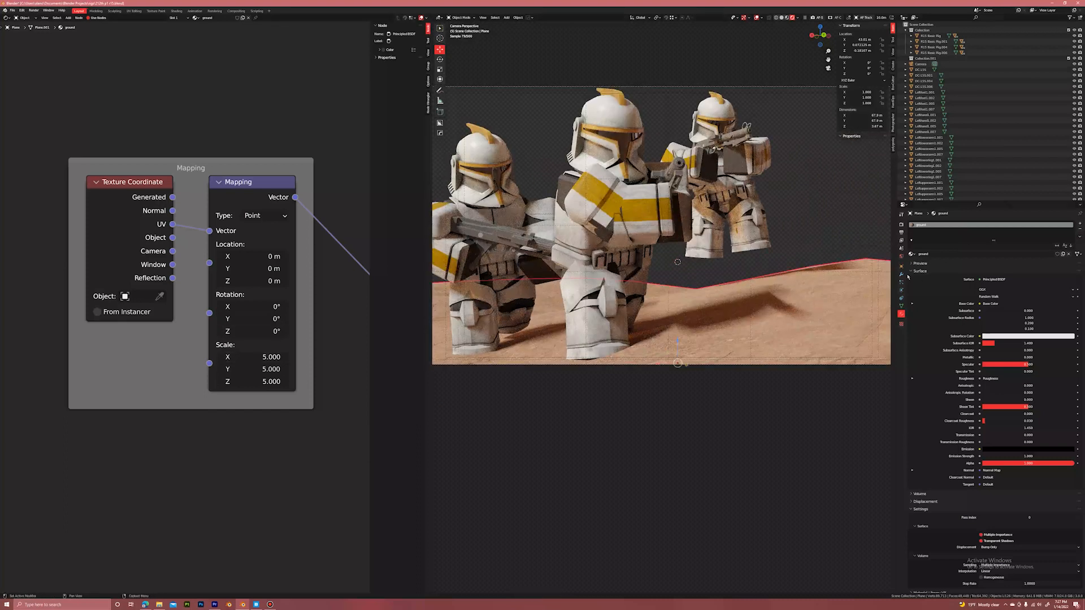
click(902, 275)
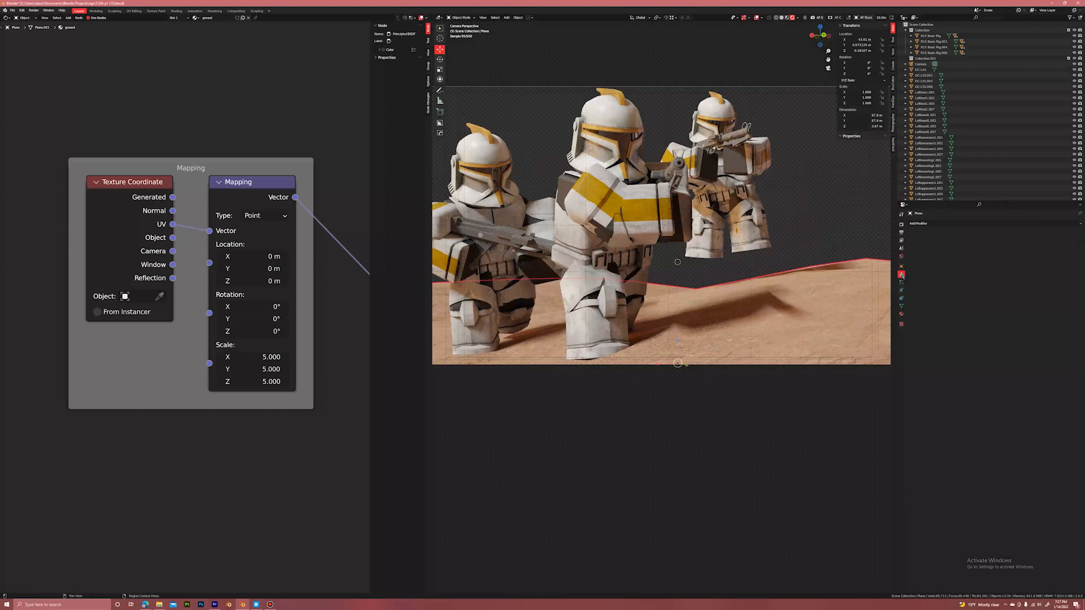
click(983, 223)
click(977, 326)
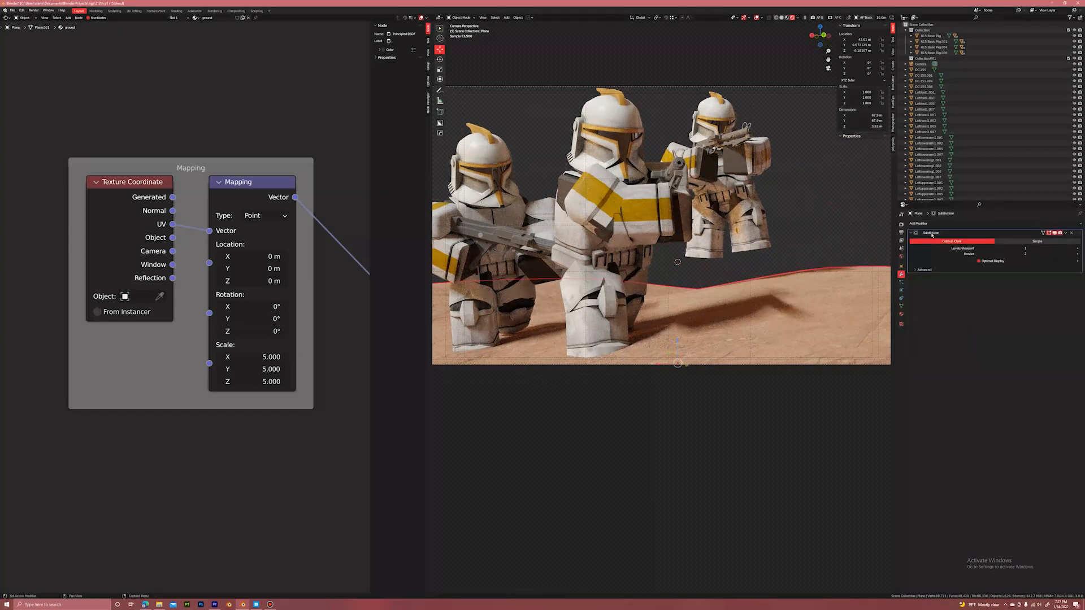
Switch the Cycles feature set to Experimental, keeping GPU Compute as the device.
click(902, 224)
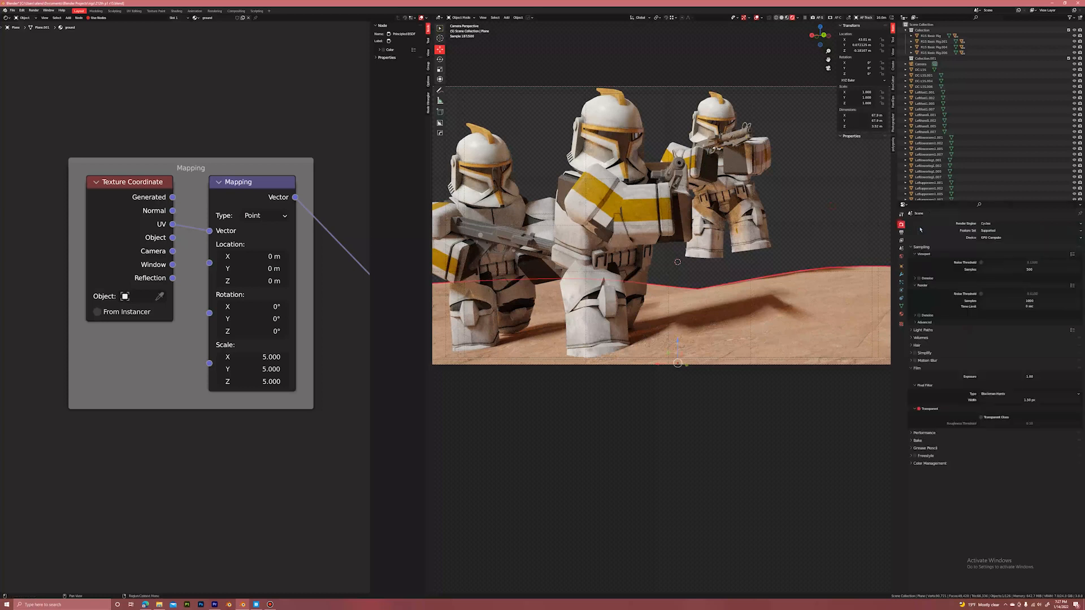
click(1003, 238)
click(996, 230)
click(993, 244)
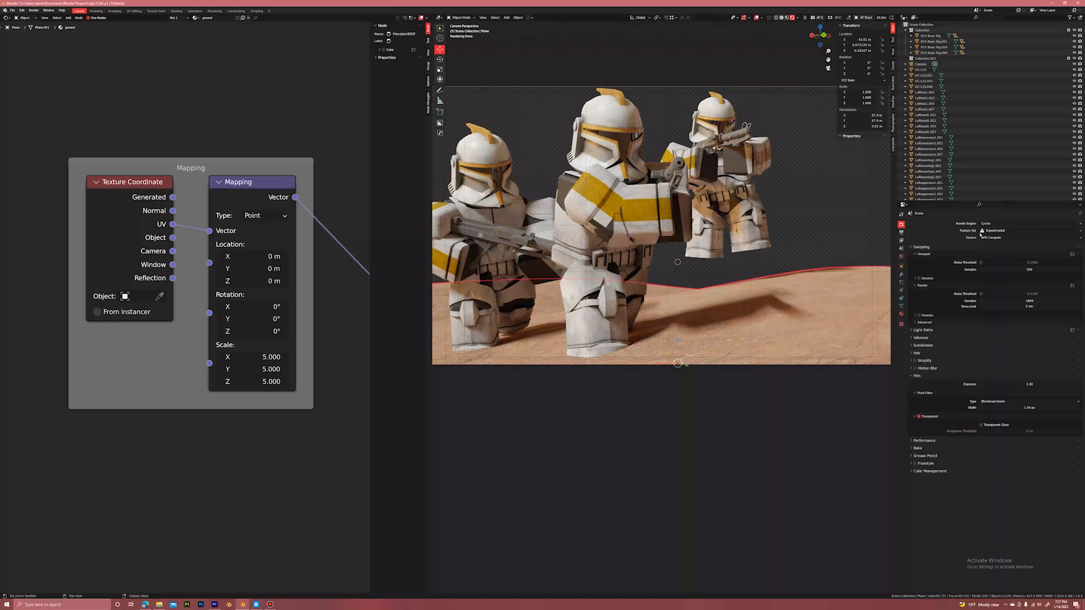
click(1011, 239)
Enable Adaptive Subdivision on the terrain's Subdivision modifier.
click(902, 276)
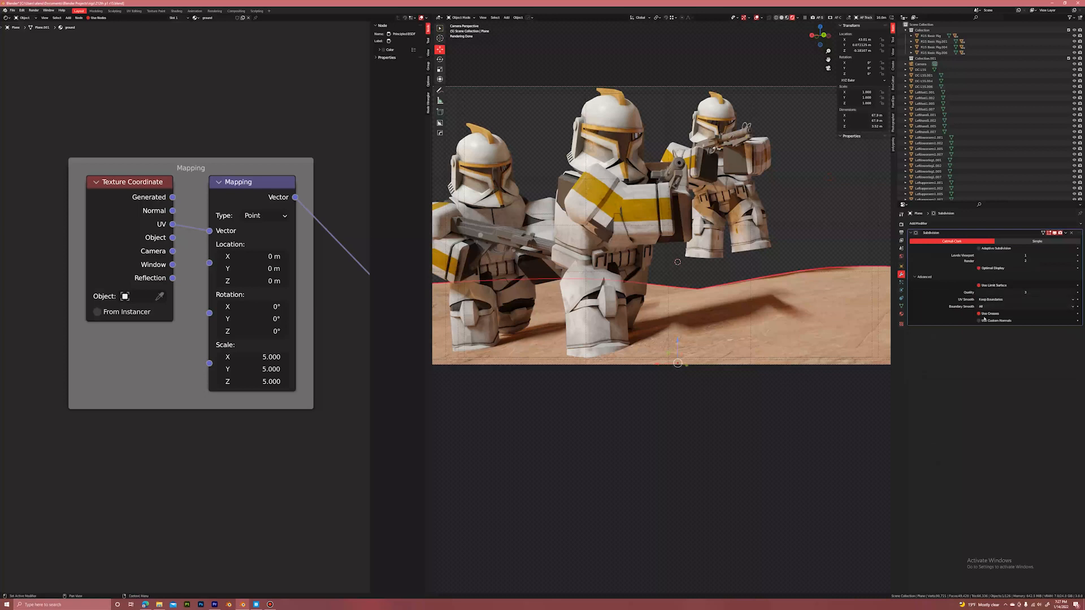
click(982, 249)
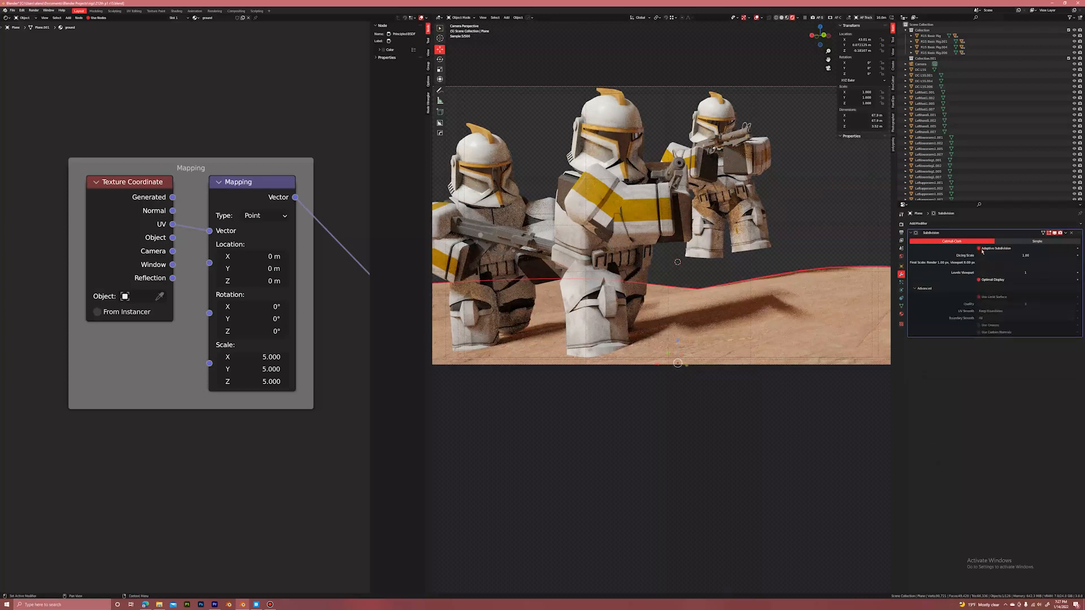
click(808, 220)
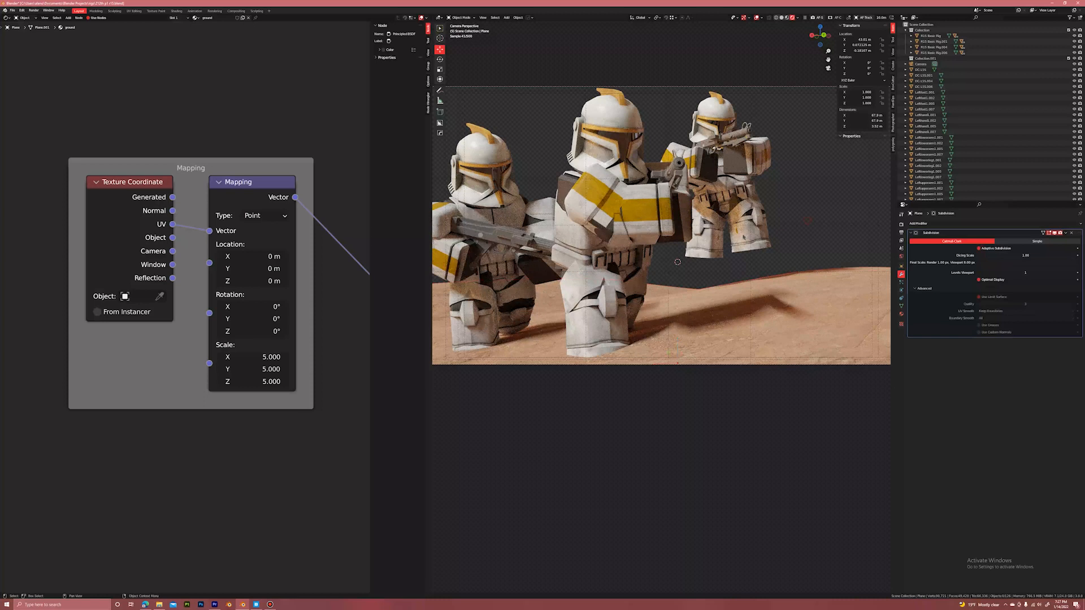
Set the ground material's surface displacement method to Displacement Only and save the file.
click(901, 313)
scroll(1022, 516, down, 1)
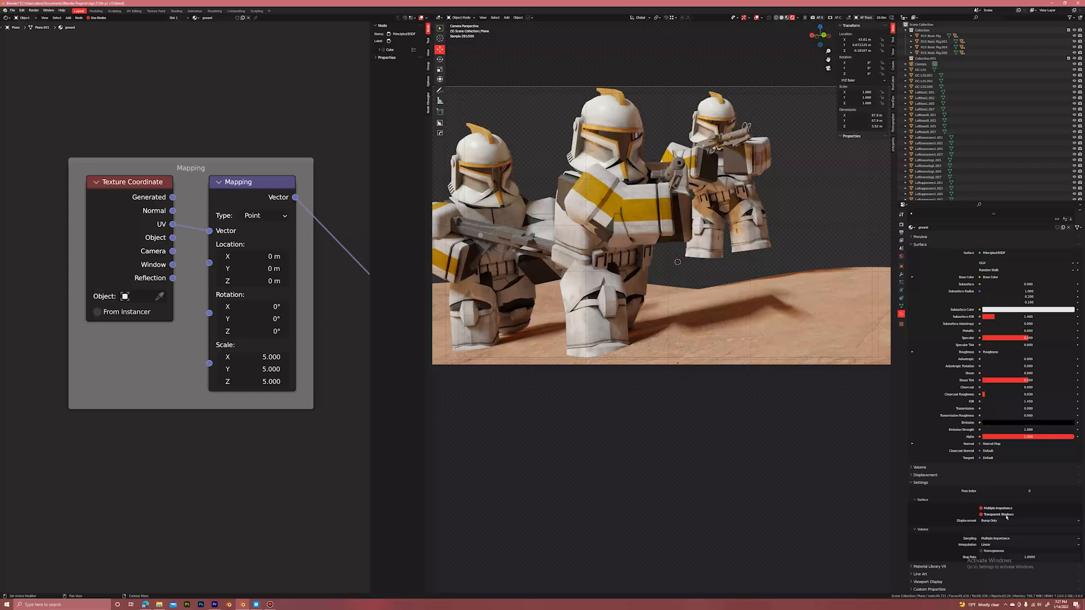
click(998, 521)
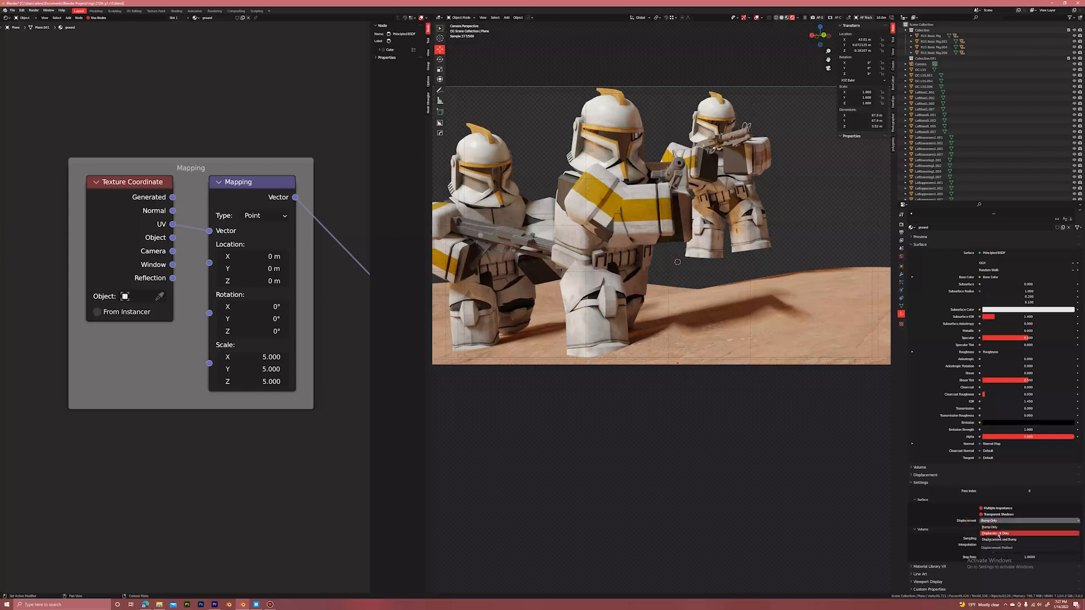
click(1001, 540)
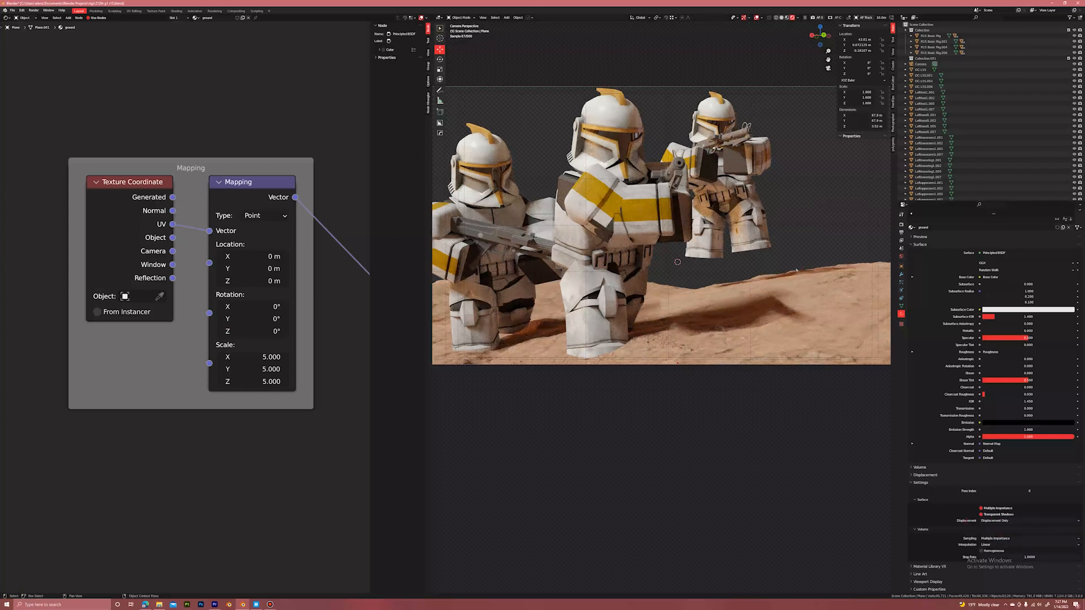
scroll(797, 272, down, 2)
key(ctrl+s)
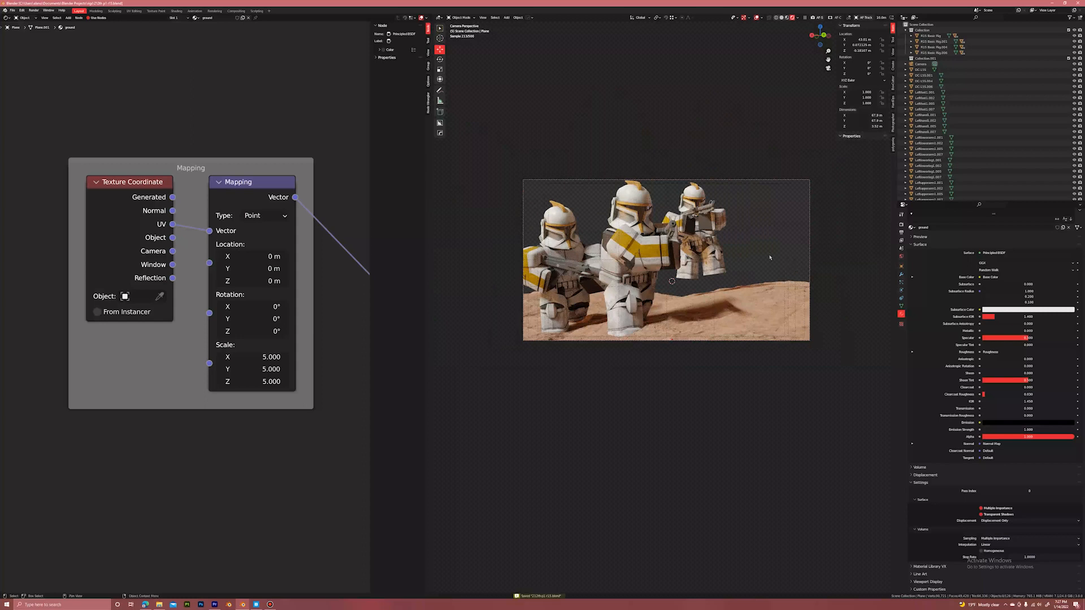
Switch the viewport to Solid shading and render the current frame as a still image.
click(782, 17)
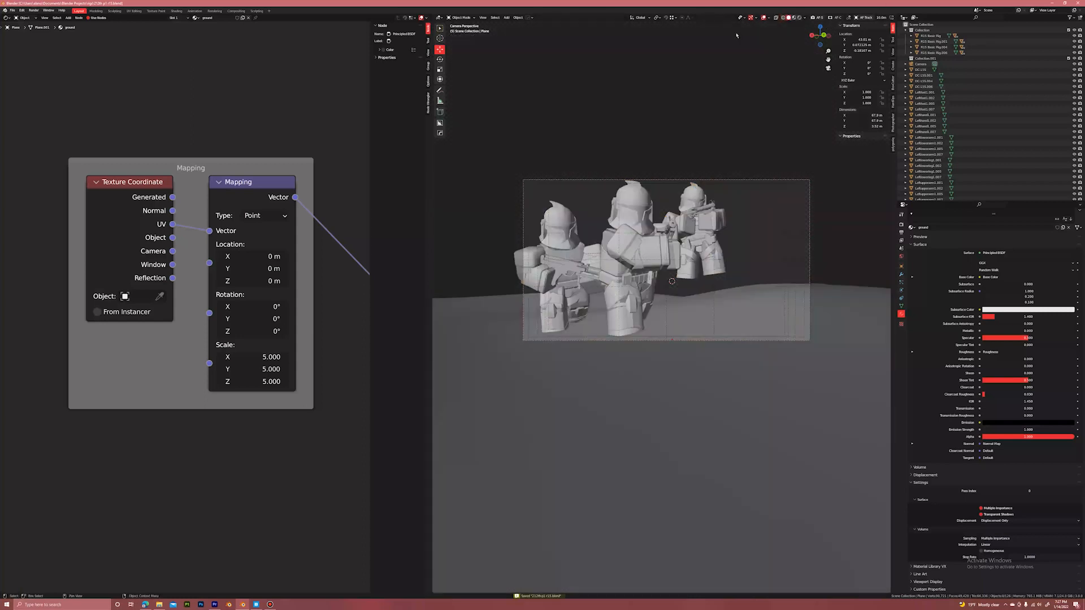
click(33, 10)
click(45, 16)
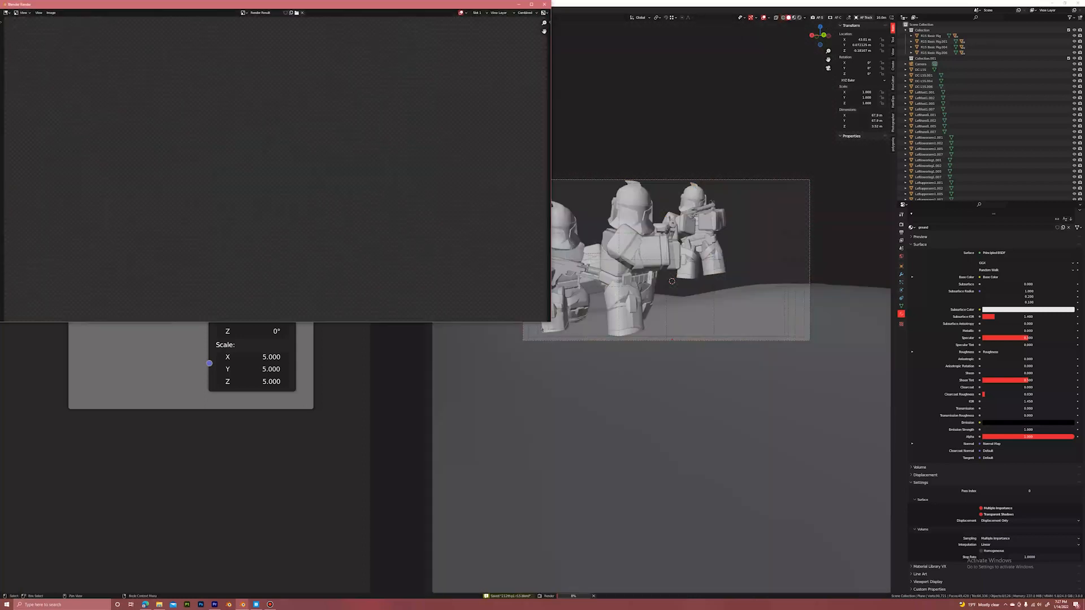
Switch to Task Manager, show its memory performance graph, and widen and place its window beside the render window.
right_click(387, 602)
click(421, 575)
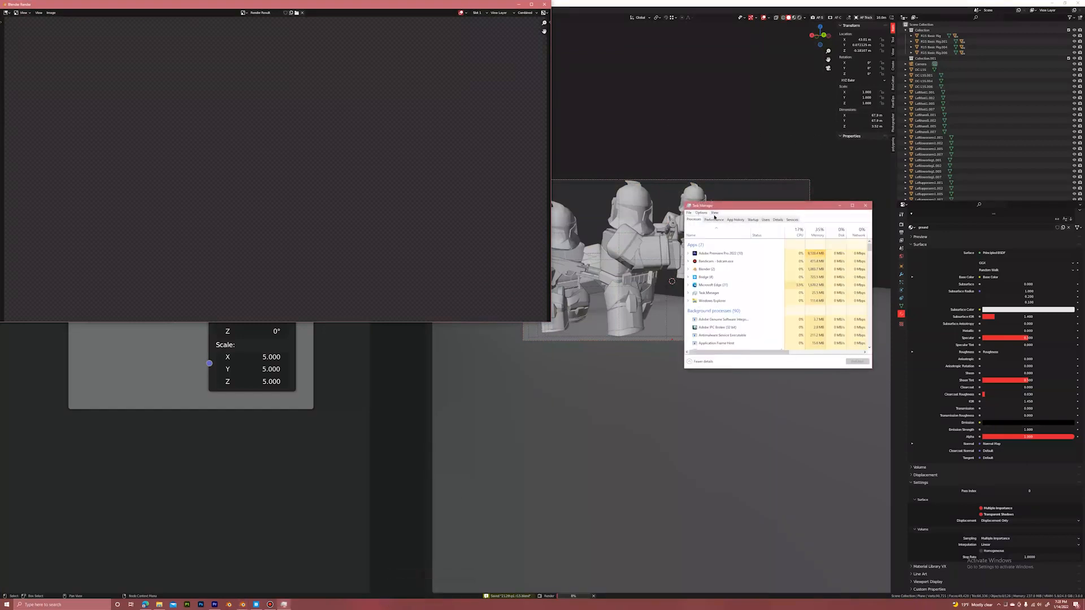
click(714, 219)
drag(709, 202, 659, 119)
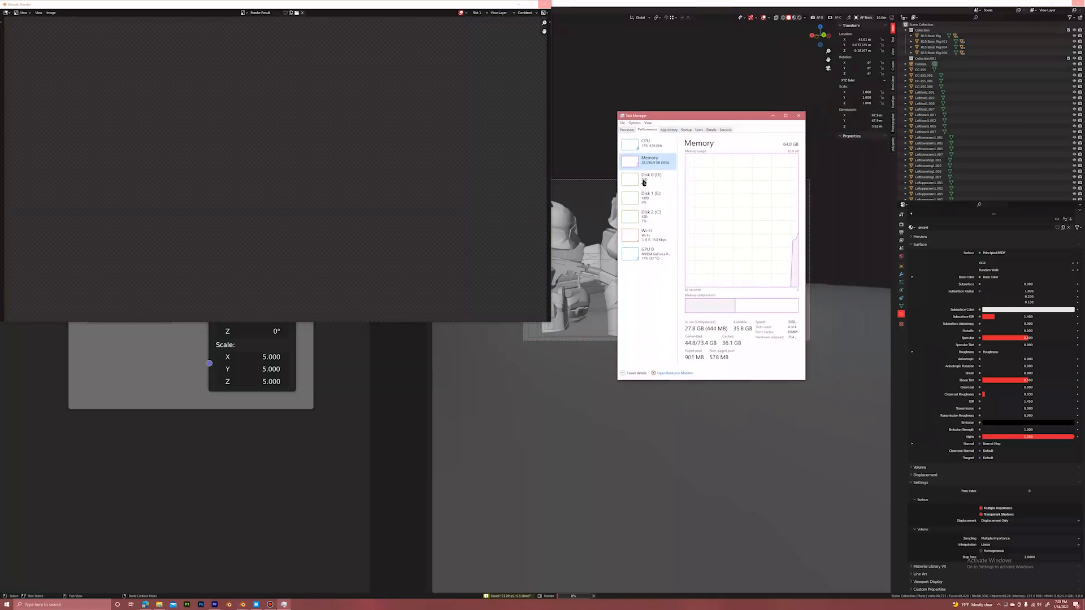
drag(804, 255, 871, 255)
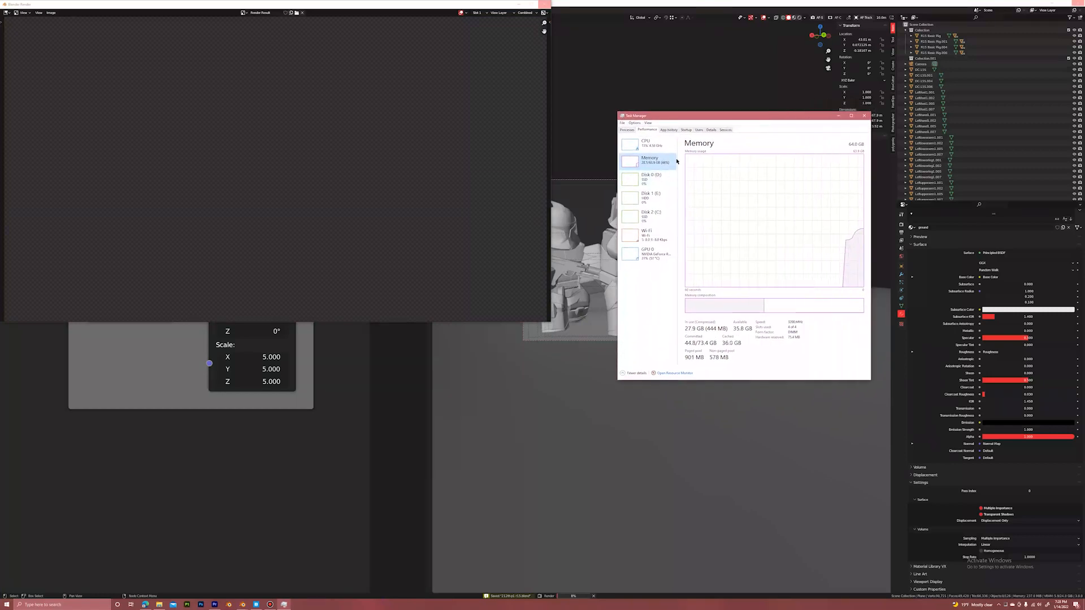
drag(681, 118, 635, 77)
Return to Blender's render window and examine the troopers and displaced ground up close in the render.
click(474, 237)
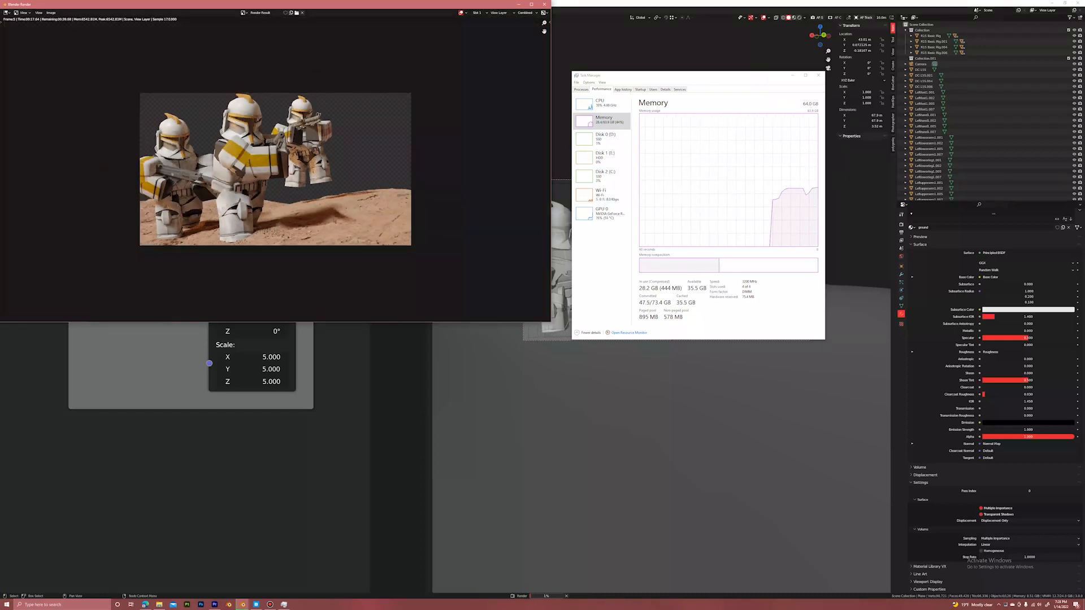
scroll(79, 293, up, 1)
middle_drag(79, 293, 170, 277)
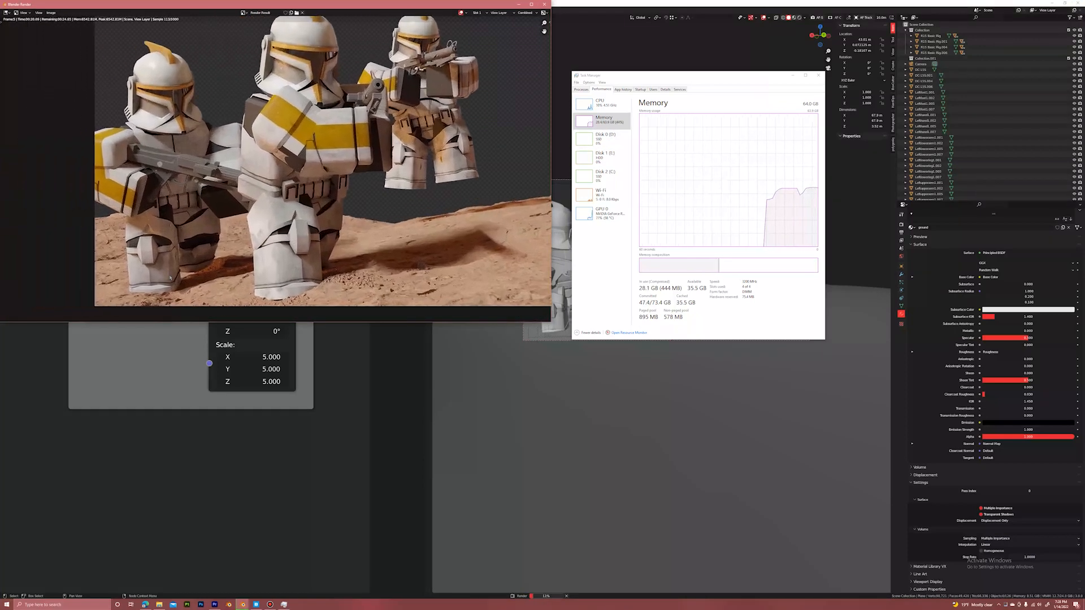
Examine the clone troopers and desert ground closely in the rendered image.
middle_drag(378, 244, 282, 235)
drag(282, 235, 261, 239)
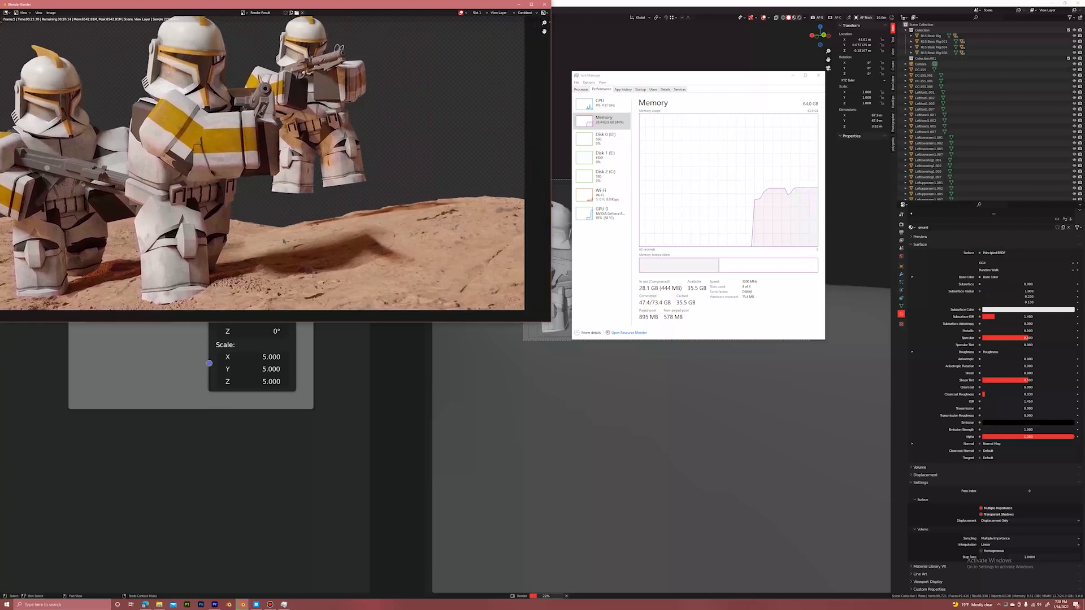
scroll(284, 241, down, 2)
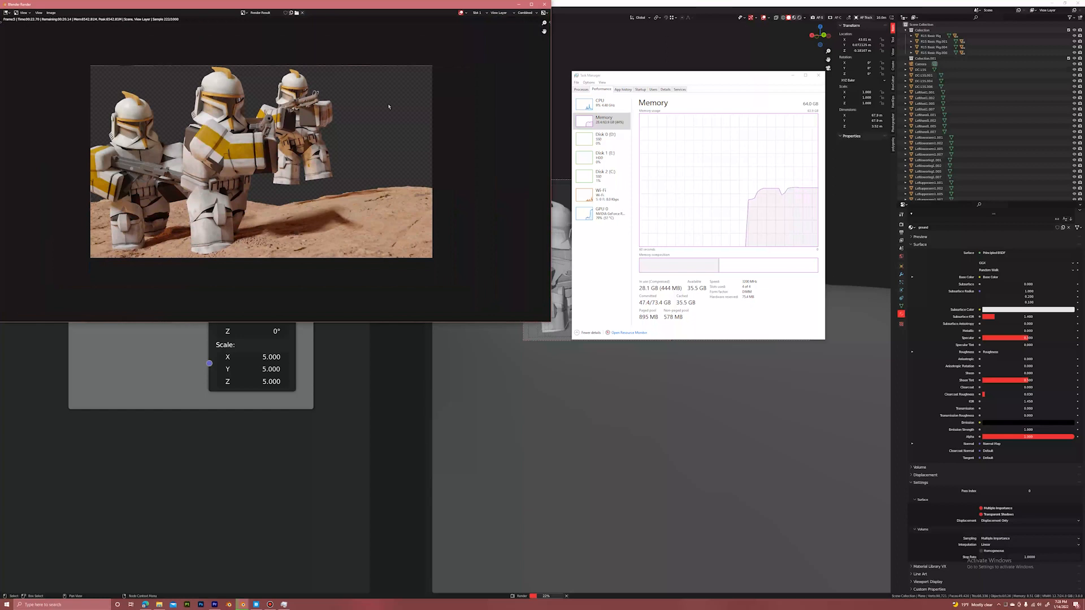
scroll(351, 265, up, 4)
middle_drag(227, 190, 283, 169)
scroll(284, 170, down, 3)
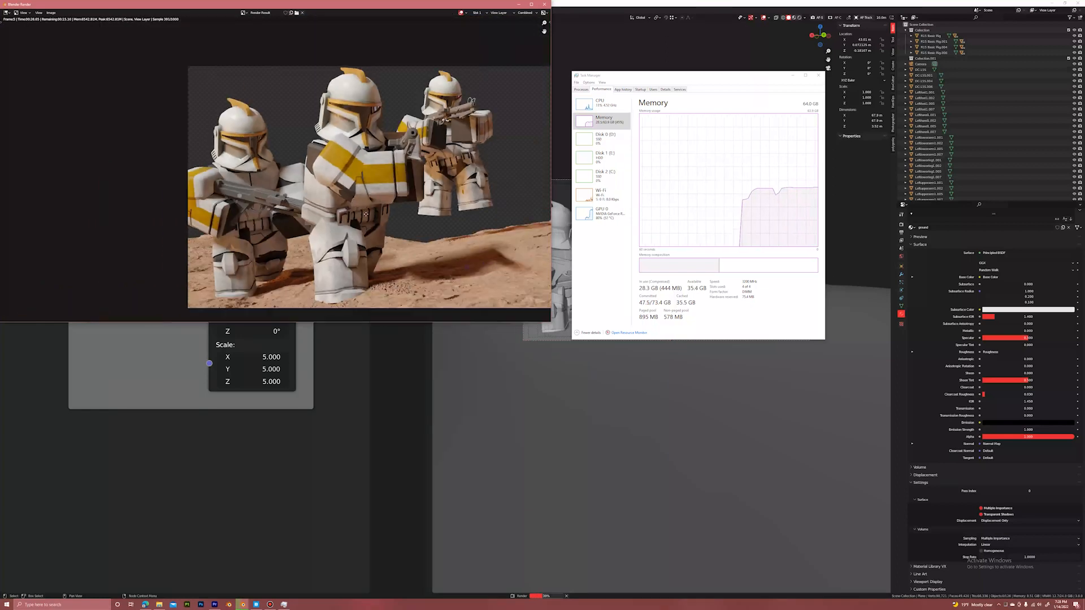
middle_drag(334, 276, 320, 238)
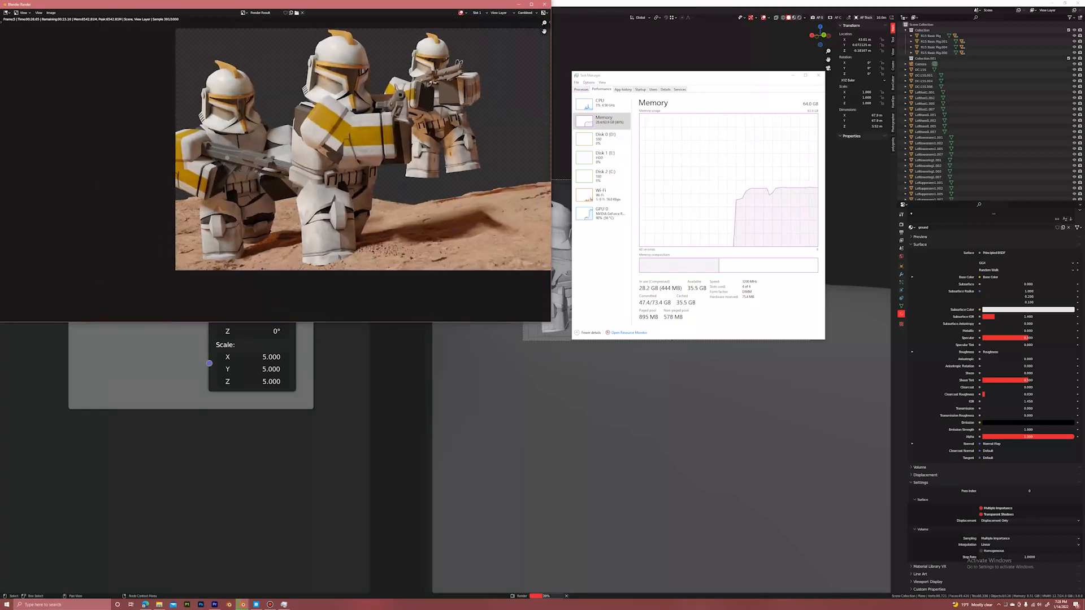
scroll(275, 169, down, 1)
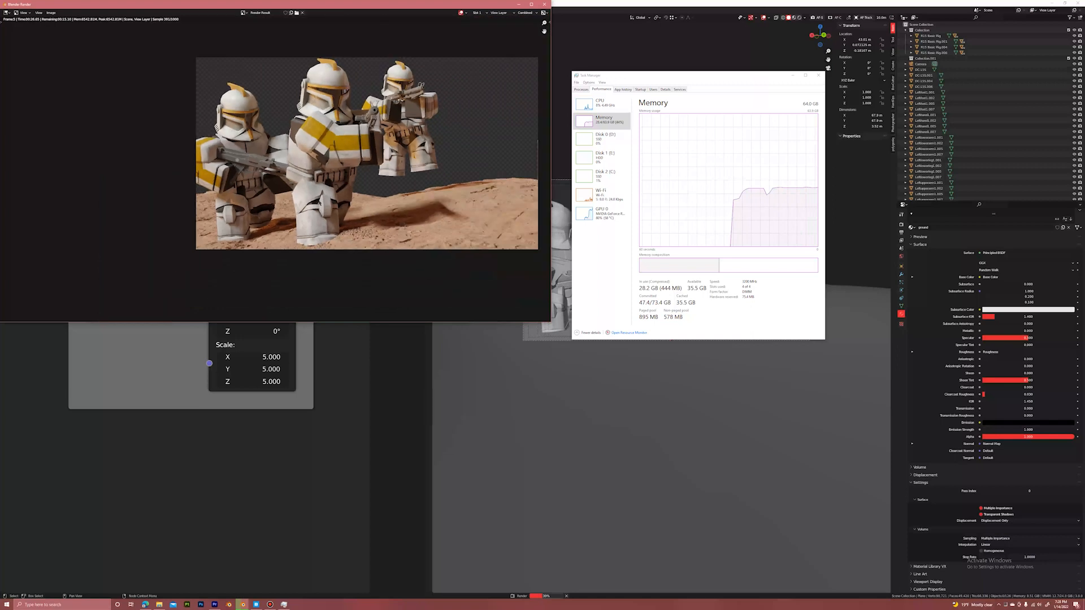
middle_drag(319, 202, 238, 238)
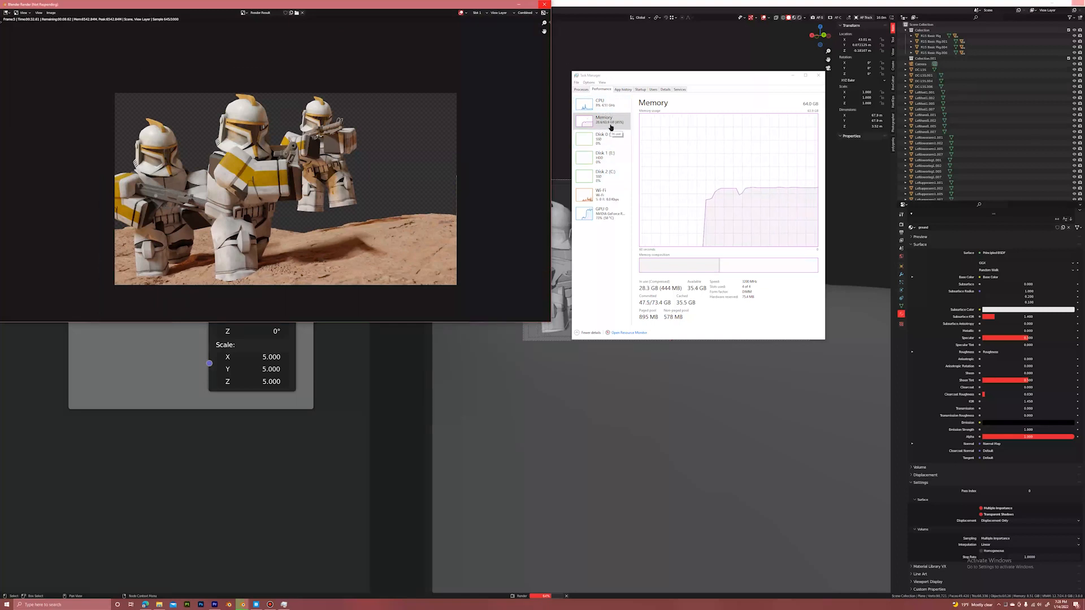
Try dicing scales of 2 and 3 on the ground plane's adaptive Subdivision modifier.
click(792, 76)
click(901, 275)
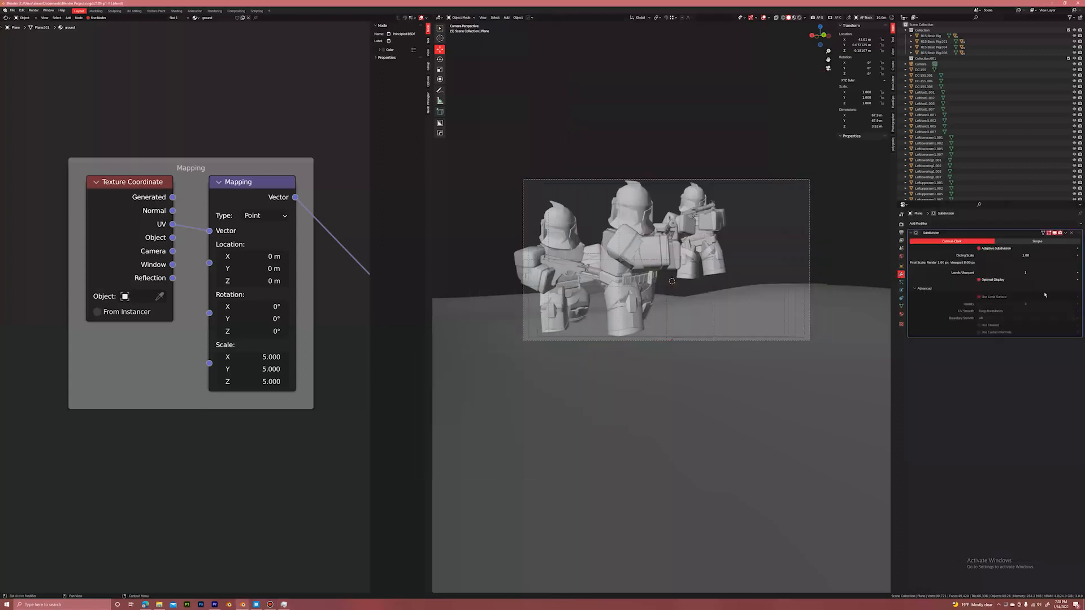
drag(1019, 256, 1015, 256)
double_click(1019, 256)
text(2)
key(Return)
double_click(1018, 256)
text(3)
key(Return)
key(Return)
Save the project and set the camera viewport to Rendered shading.
key(ctrl+s)
click(799, 17)
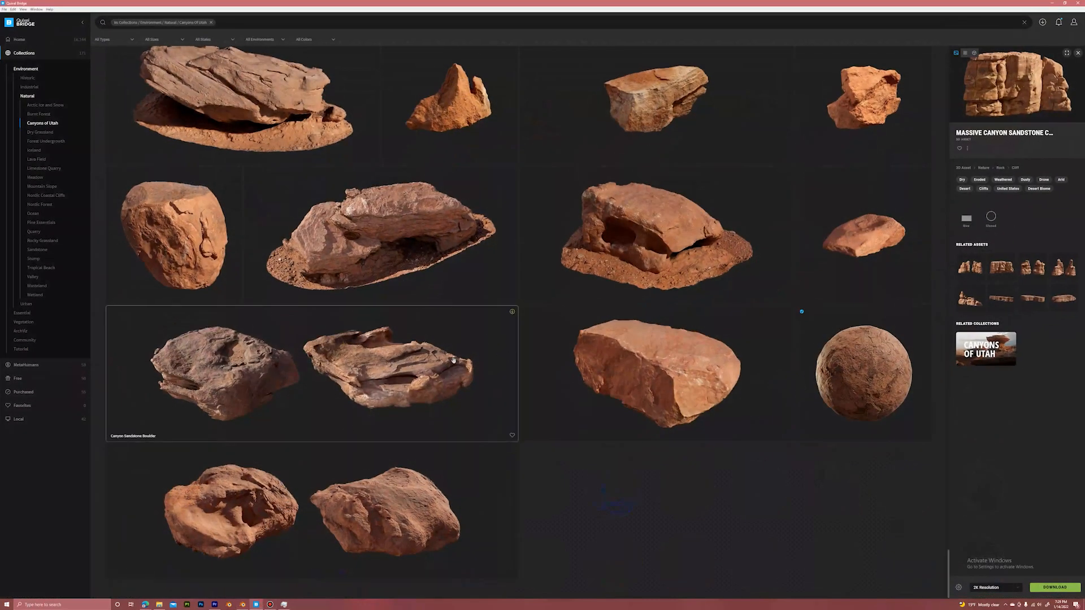
Switch to Quixel Bridge and browse the Canyons of Utah collection for a suitable downloaded rock.
scroll(640, 417, up, 5)
scroll(640, 417, down, 2)
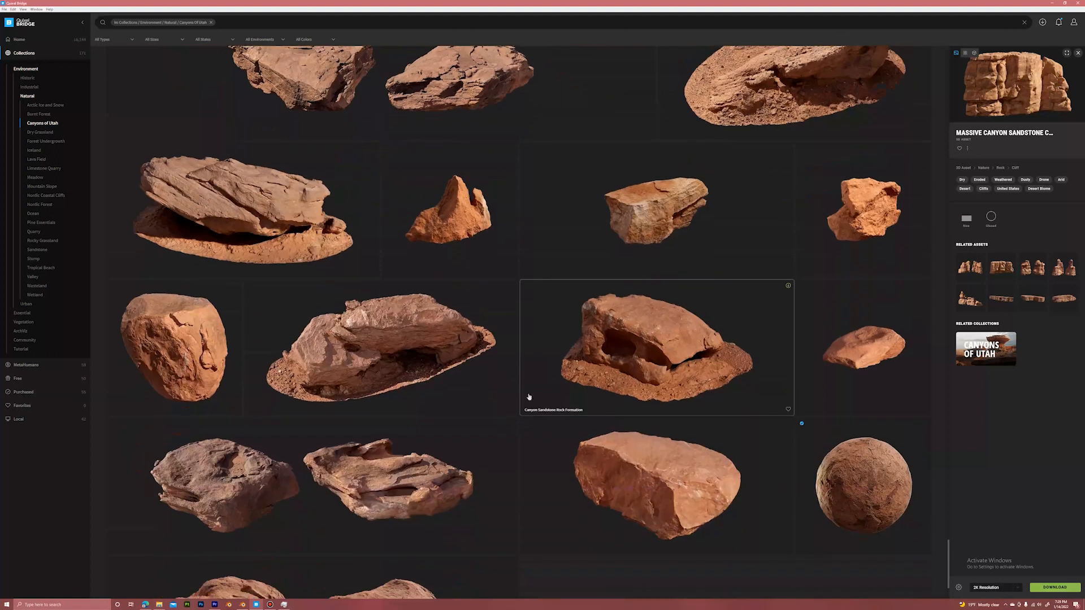
right_click(620, 327)
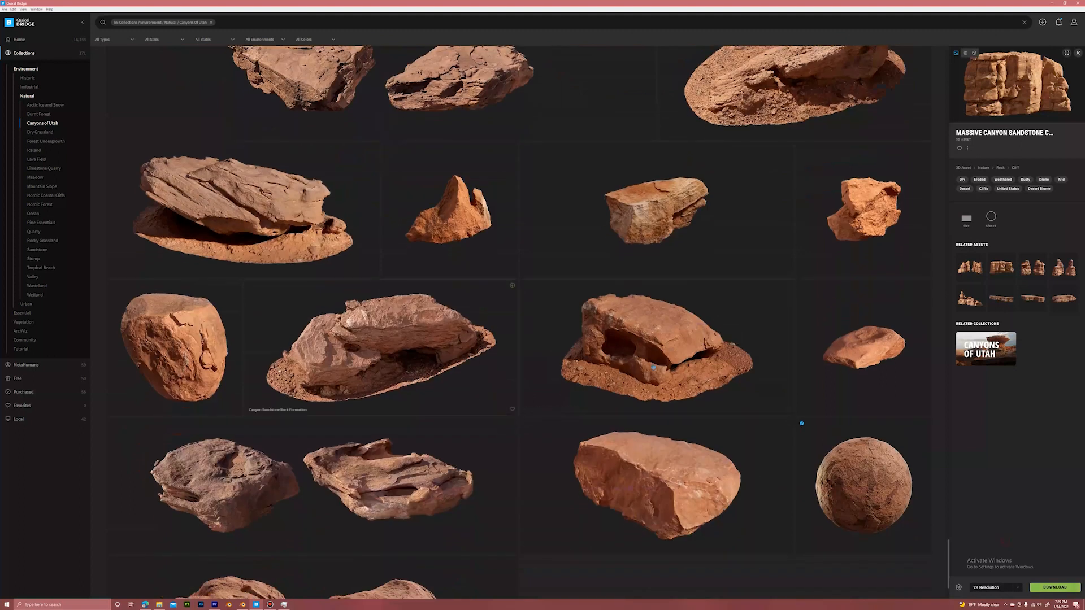
scroll(771, 384, up, 2)
scroll(772, 383, up, 10)
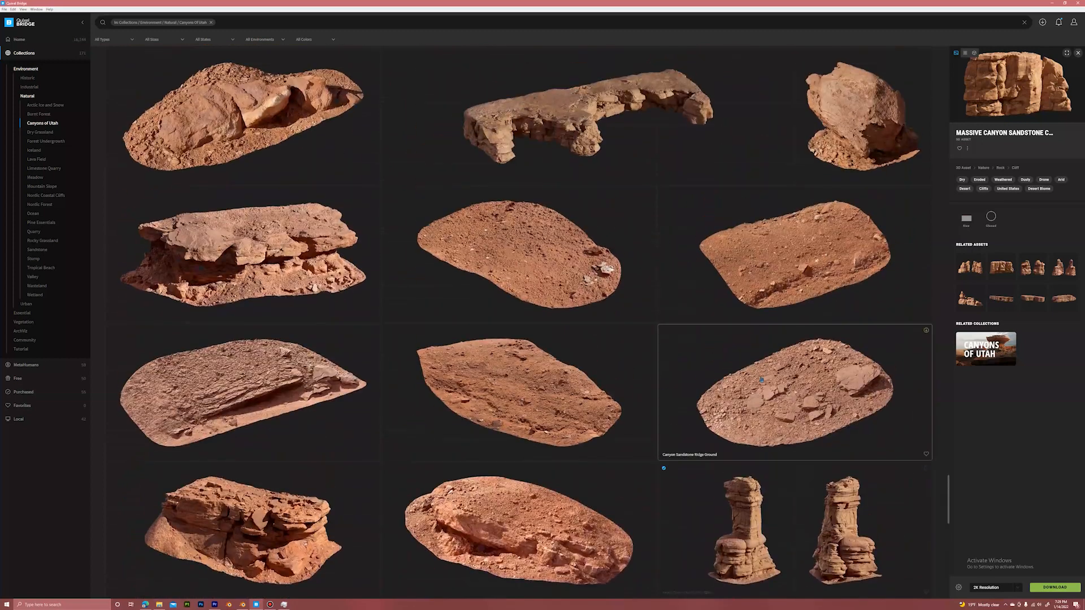
scroll(729, 374, up, 3)
scroll(728, 375, down, 2)
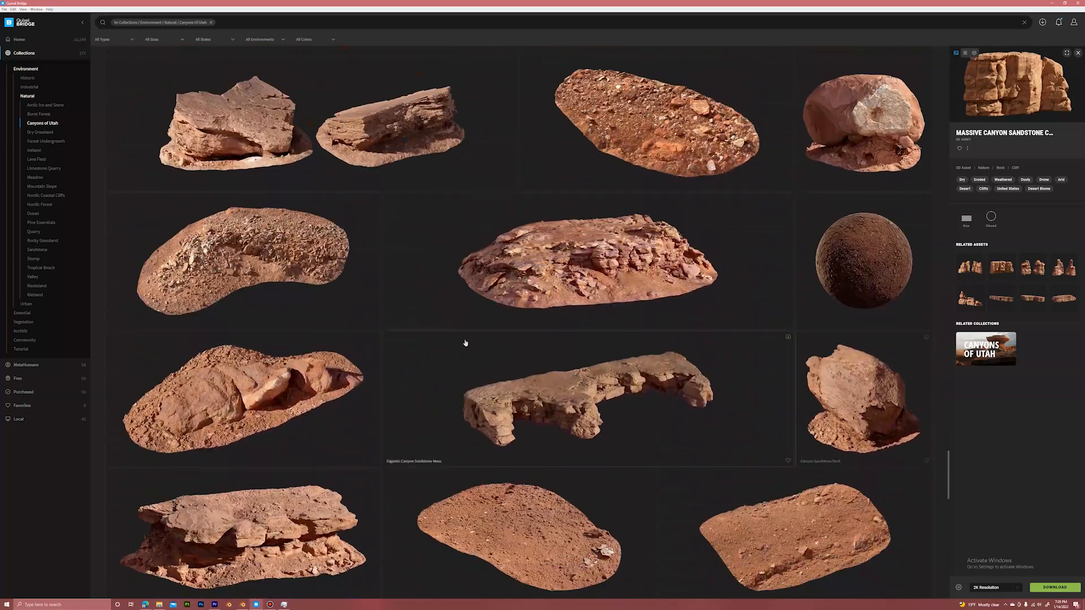
scroll(731, 395, up, 3)
scroll(731, 395, up, 5)
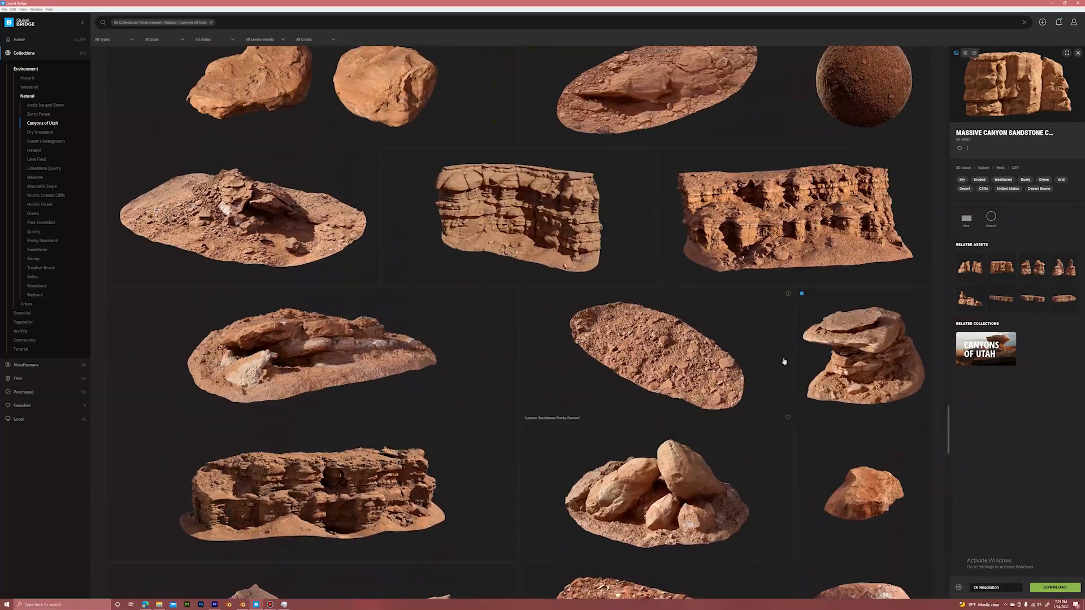
Open the file folder of the downloaded stacked sandstone rock from its asset entry.
right_click(854, 327)
click(867, 329)
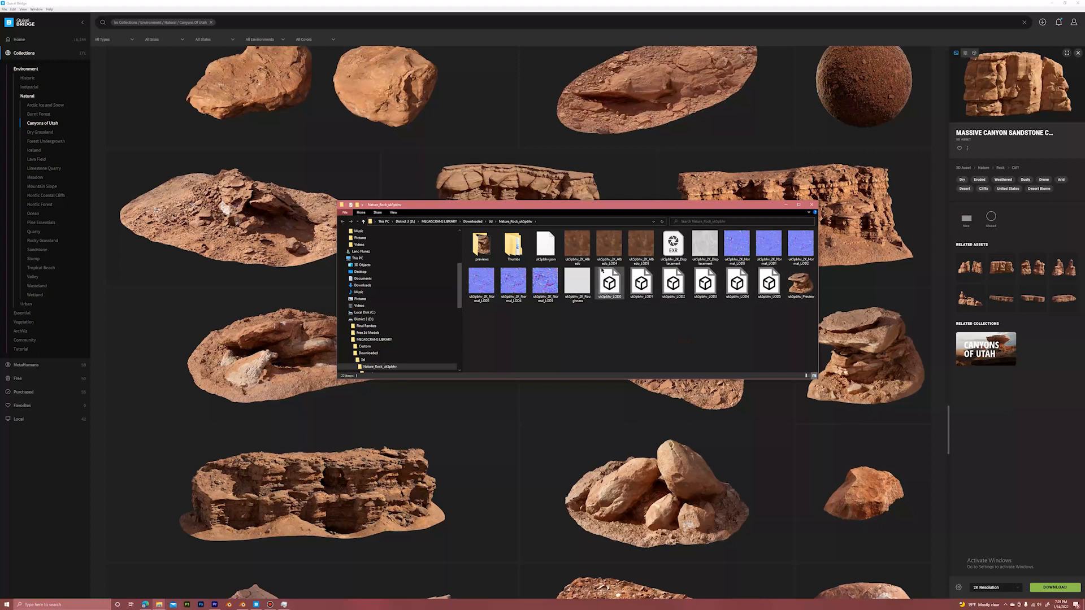
click(264, 442)
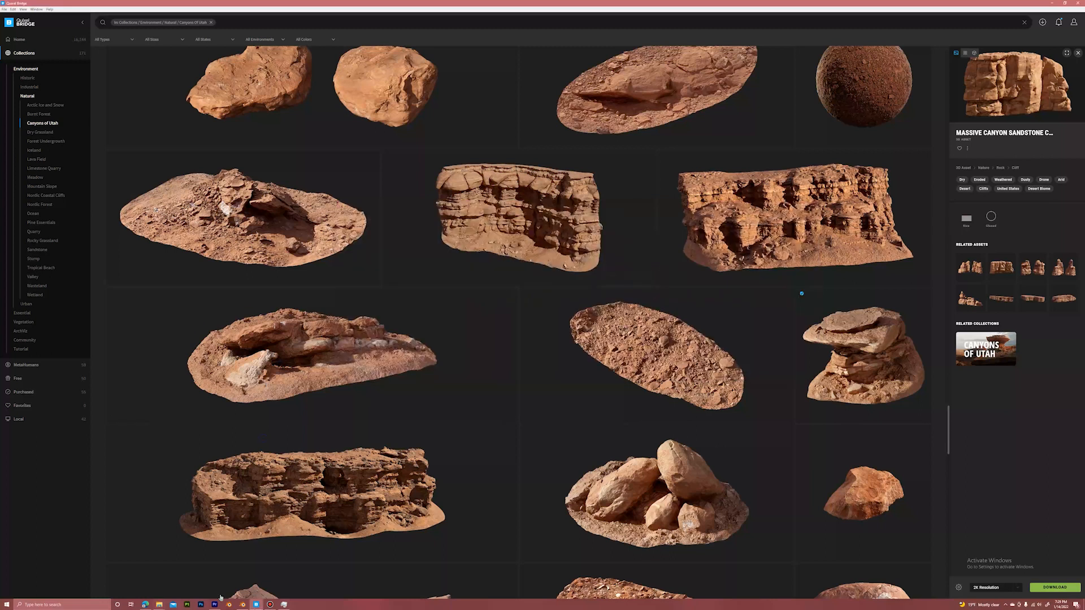
Switch to Blender, change the node editor area to a 3D Viewport showing the whole ground, and save the project.
click(243, 606)
scroll(181, 105, down, 1)
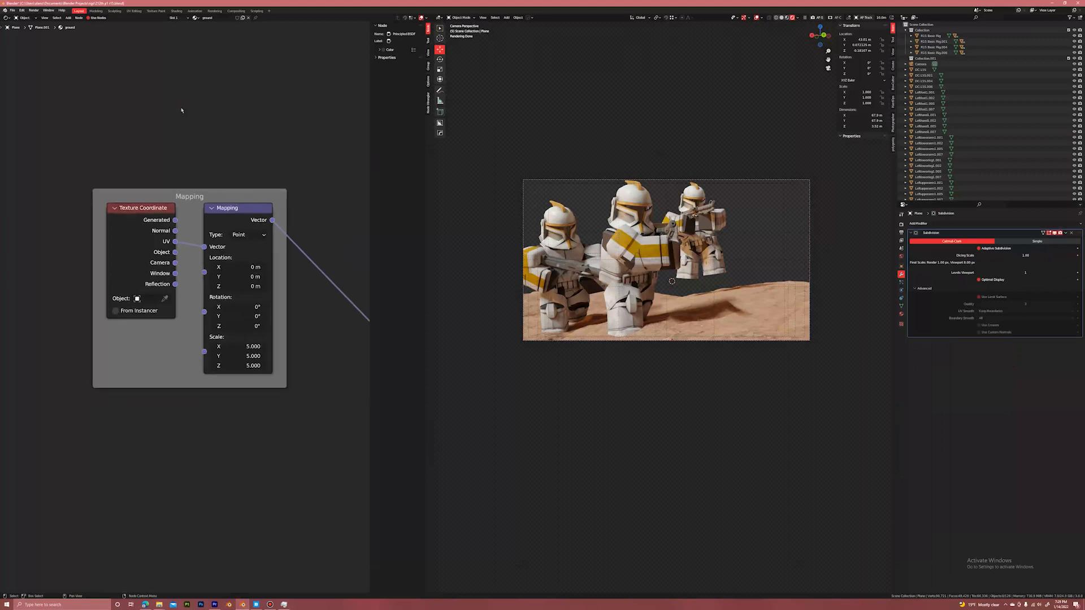
click(6, 18)
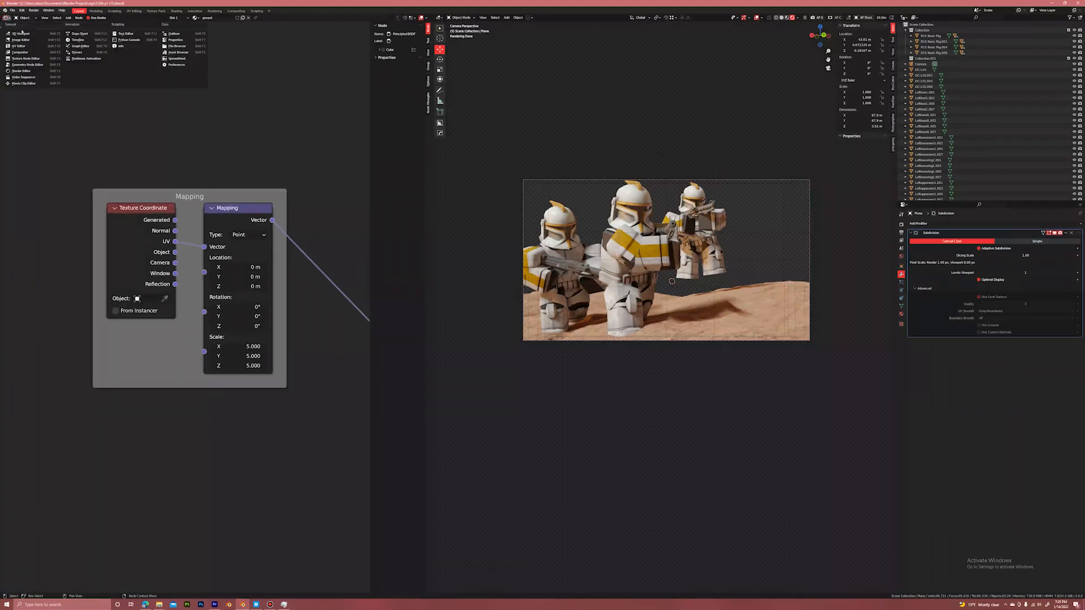
click(23, 35)
scroll(249, 185, down, 3)
key(ctrl+s)
Copy the folder path of the downloaded rock in File Explorer and return to Blender.
click(11, 12)
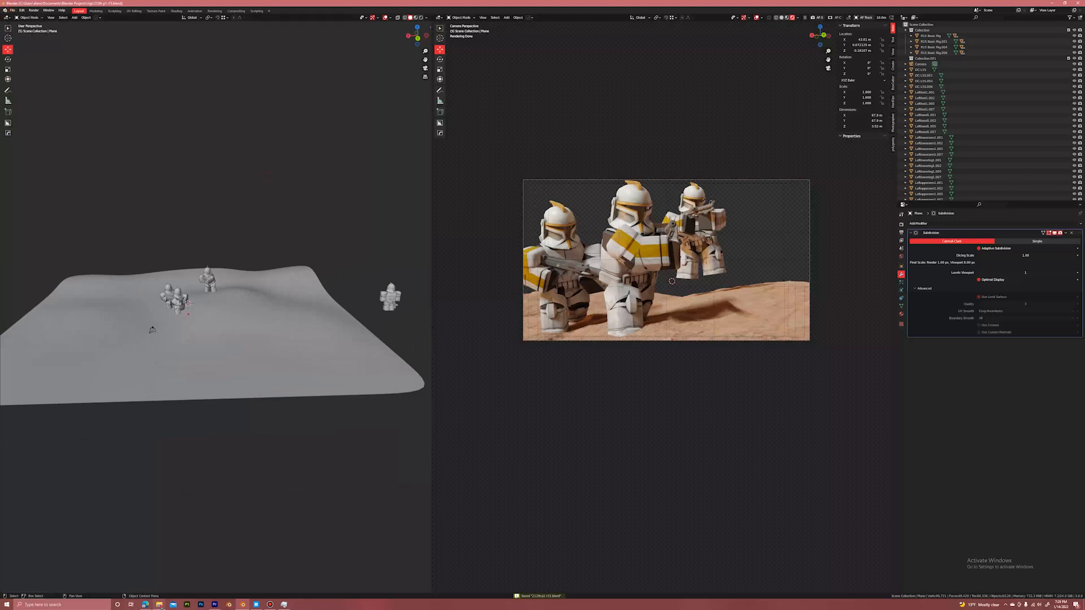
click(189, 585)
click(560, 221)
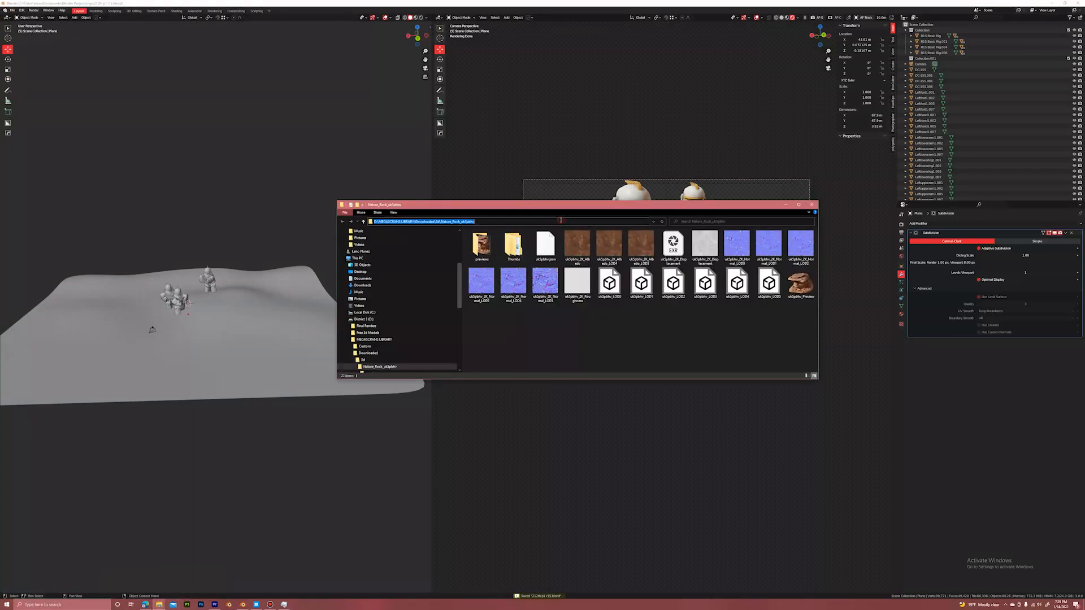
click(287, 98)
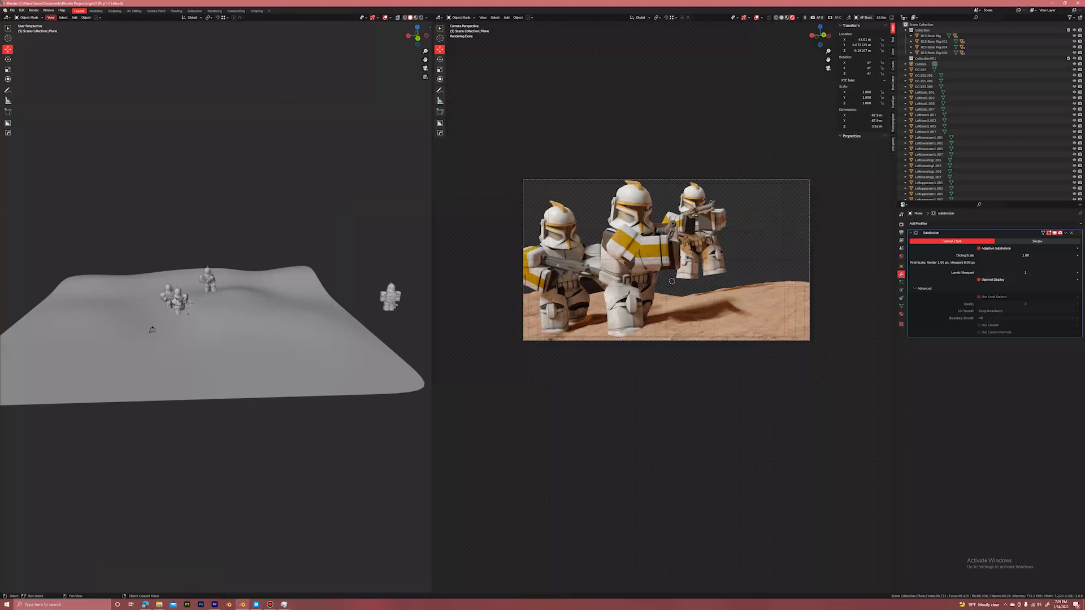
Import the rock's FBX mesh from the copied Megascans folder path.
click(12, 10)
mouse_move(34, 87)
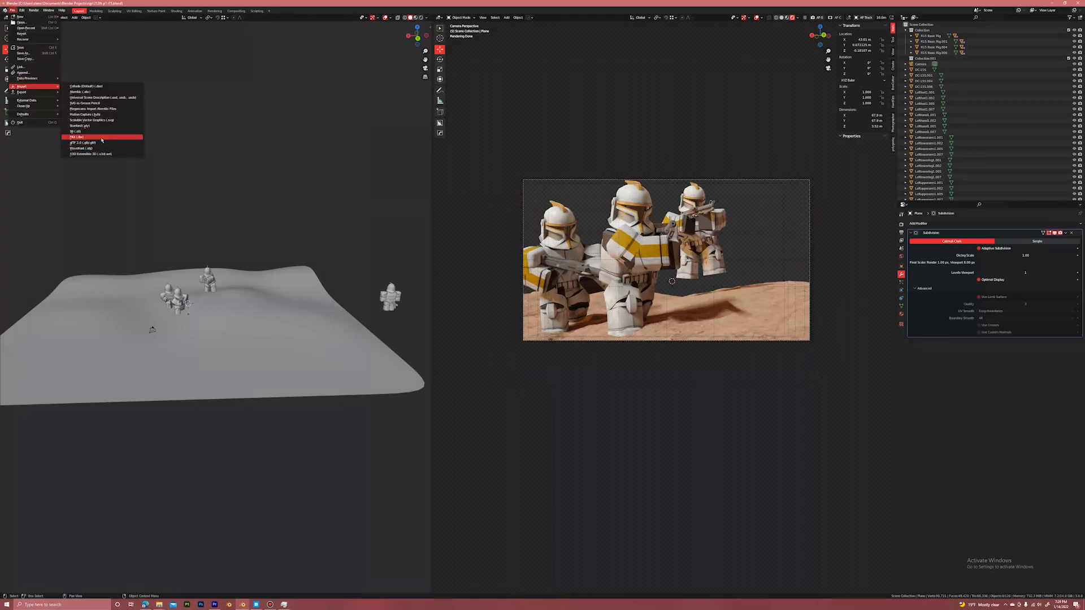
click(102, 138)
click(542, 229)
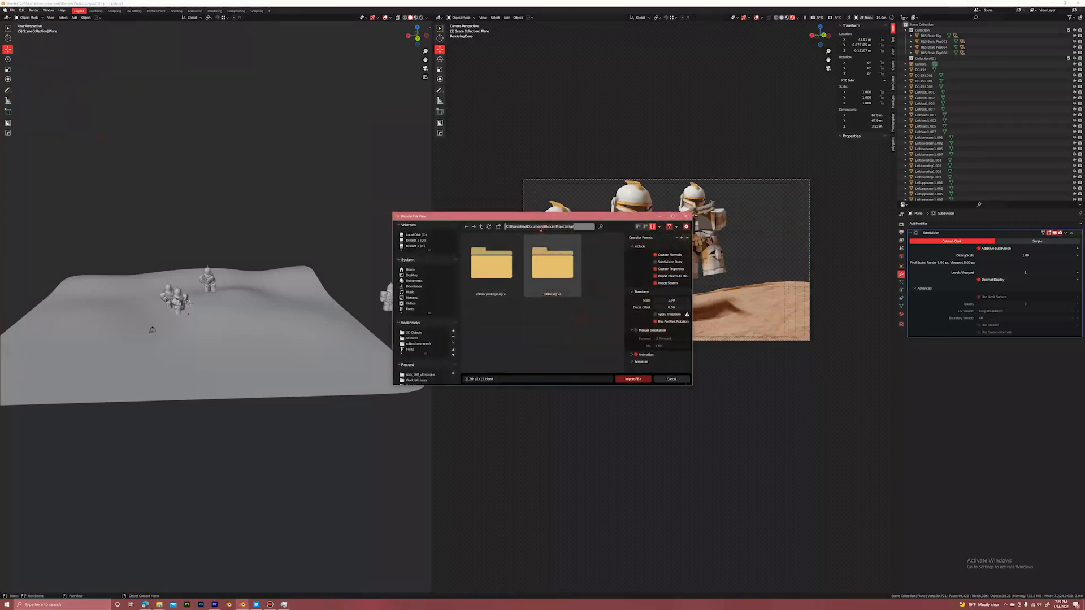
key(ctrl+v)
key(Return)
scroll(574, 328, down, 3)
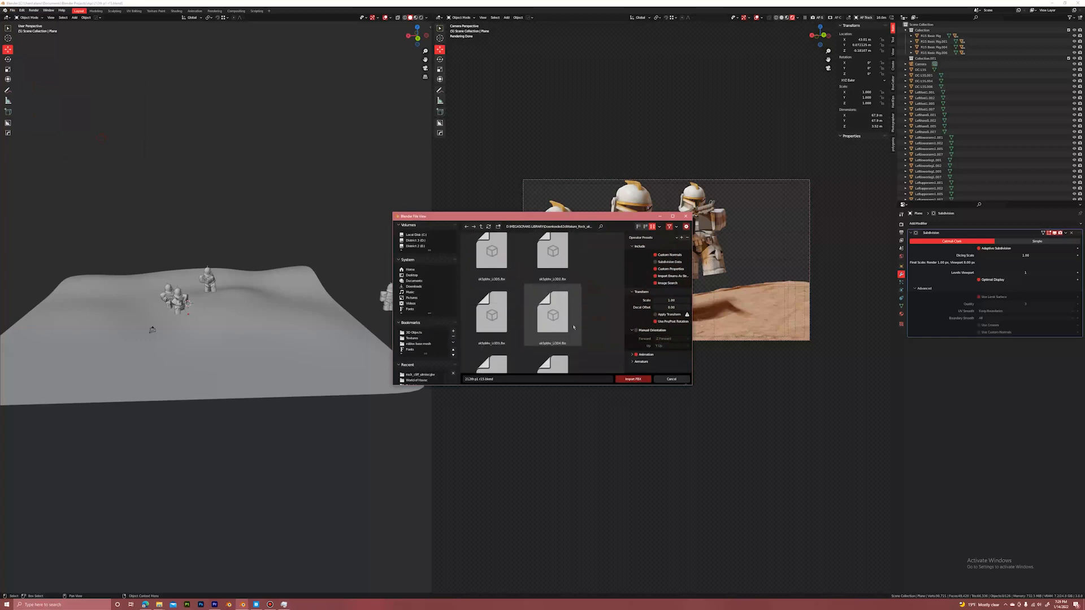
click(554, 338)
click(630, 380)
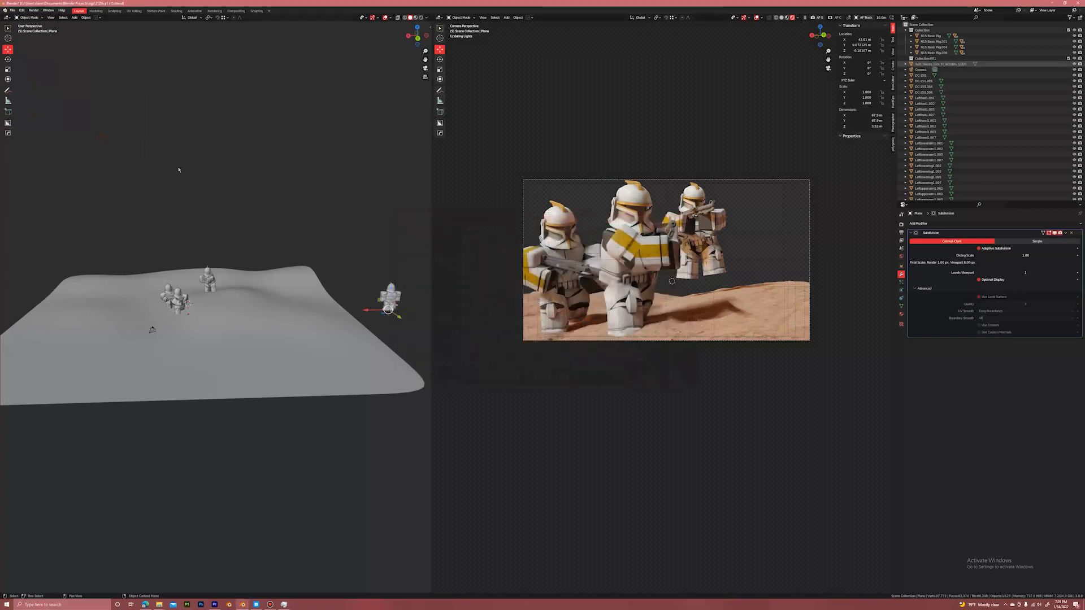
Scale the imported rock up by about 2.5 beside the ground plane.
shift+middle_drag(395, 320, 310, 279)
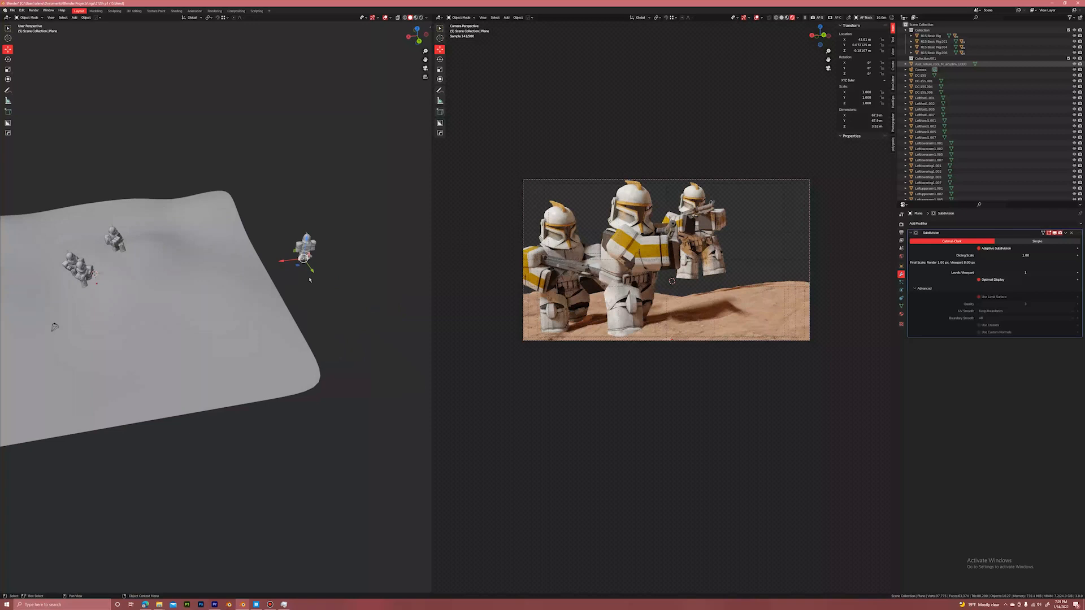
drag(309, 271, 324, 292)
key(s)
click(376, 257)
middle_drag(375, 256, 277, 269)
scroll(287, 280, up, 4)
scroll(287, 281, up, 2)
scroll(276, 269, down, 4)
scroll(272, 270, up, 4)
middle_drag(208, 281, 228, 296)
scroll(243, 273, down, 4)
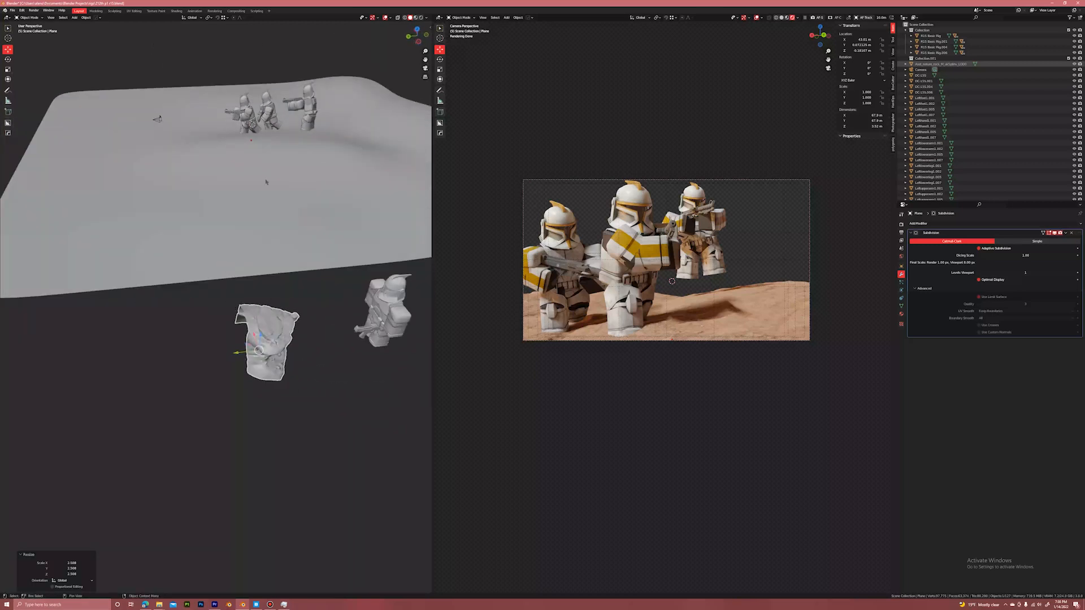
Select the imported rock and display its material in a Shader Editor, with the rock framed in the rendered viewport.
click(180, 272)
click(284, 315)
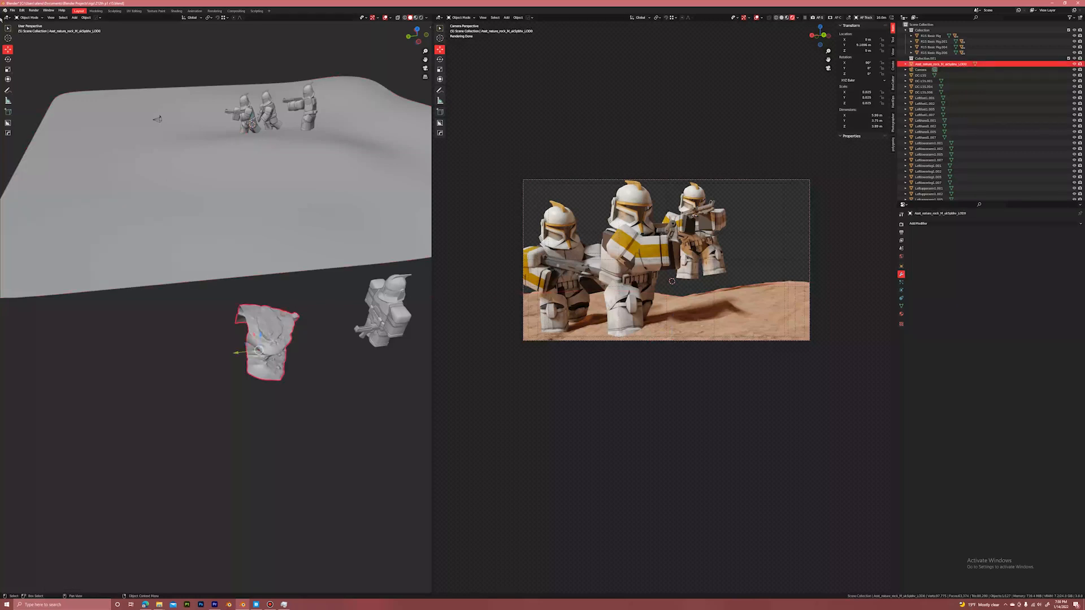
click(8, 17)
click(26, 72)
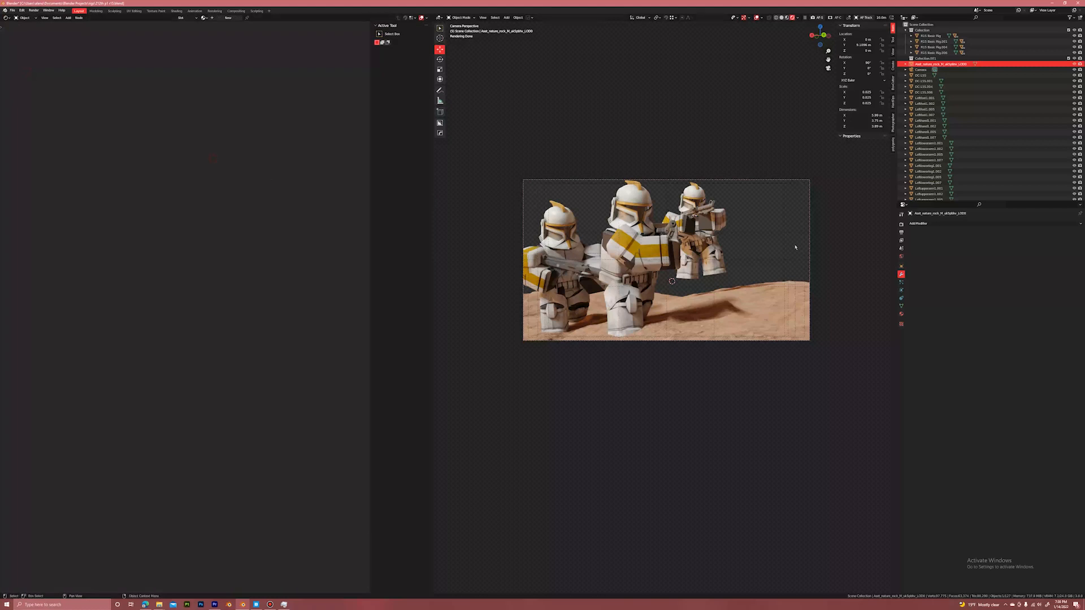
click(901, 313)
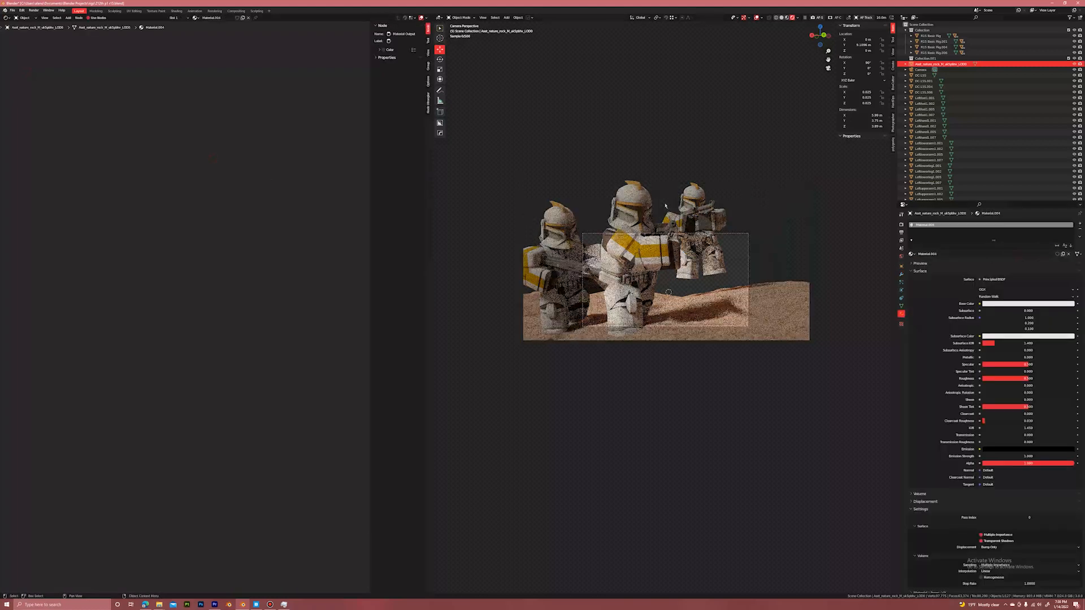
scroll(665, 206, up, 1)
middle_drag(665, 206, 748, 277)
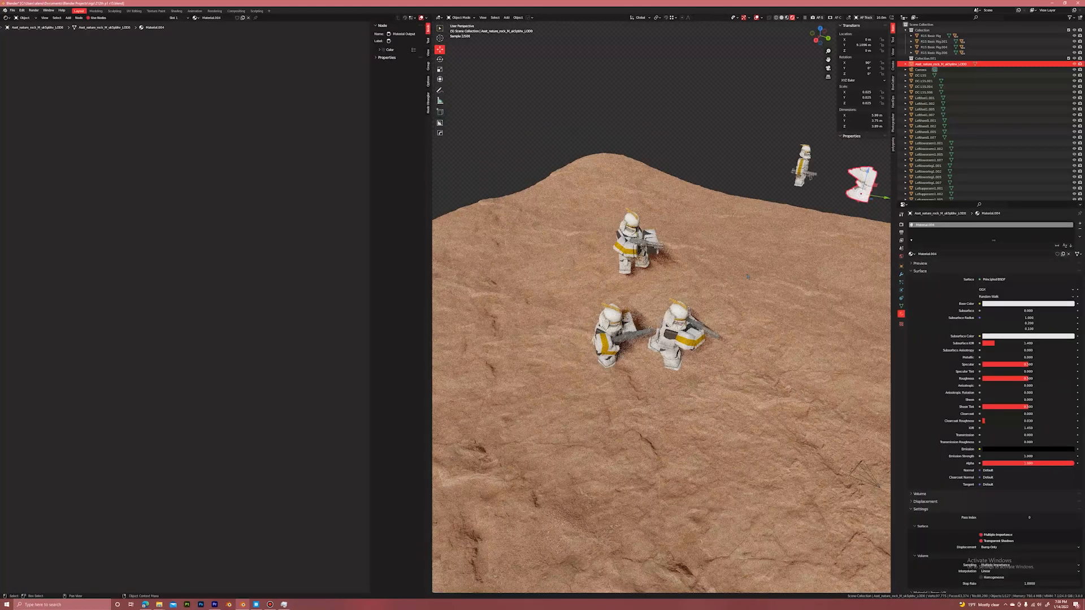
scroll(748, 277, down, 3)
key(KP_Decimal)
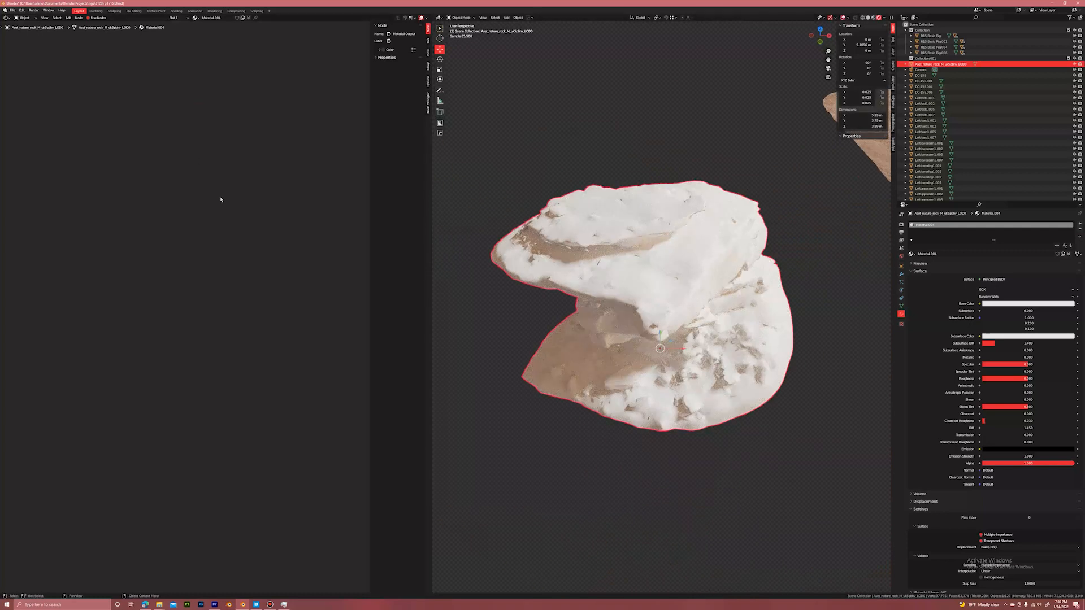
key(Home)
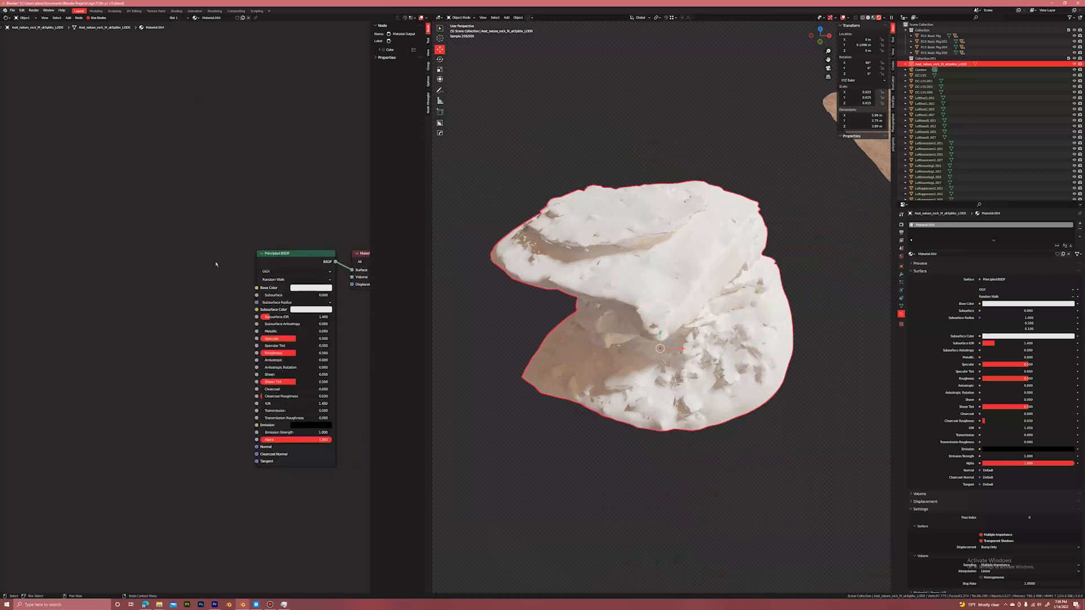
Start Principled Texture Setup on the rock's Principled BSDF node and pick the rock's 2K LOD normal map.
click(298, 260)
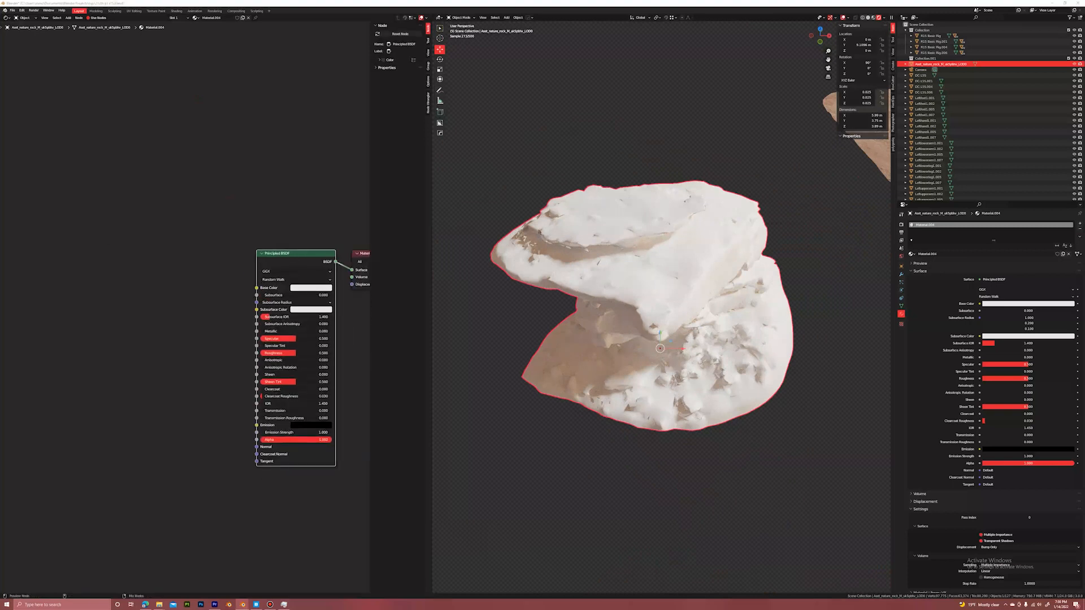
key(ctrl+shift+t)
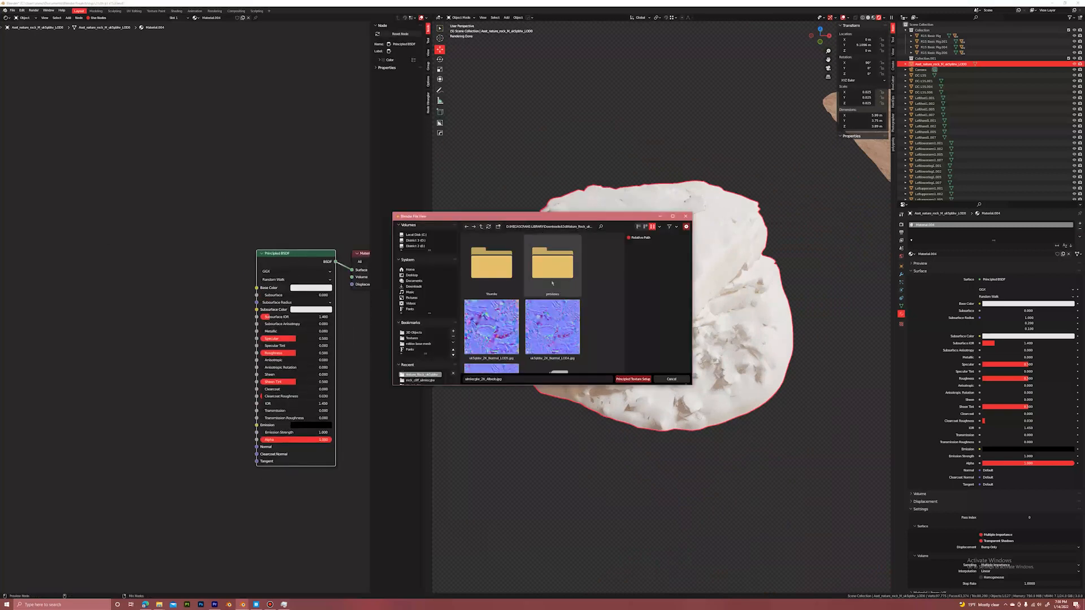
scroll(552, 283, down, 5)
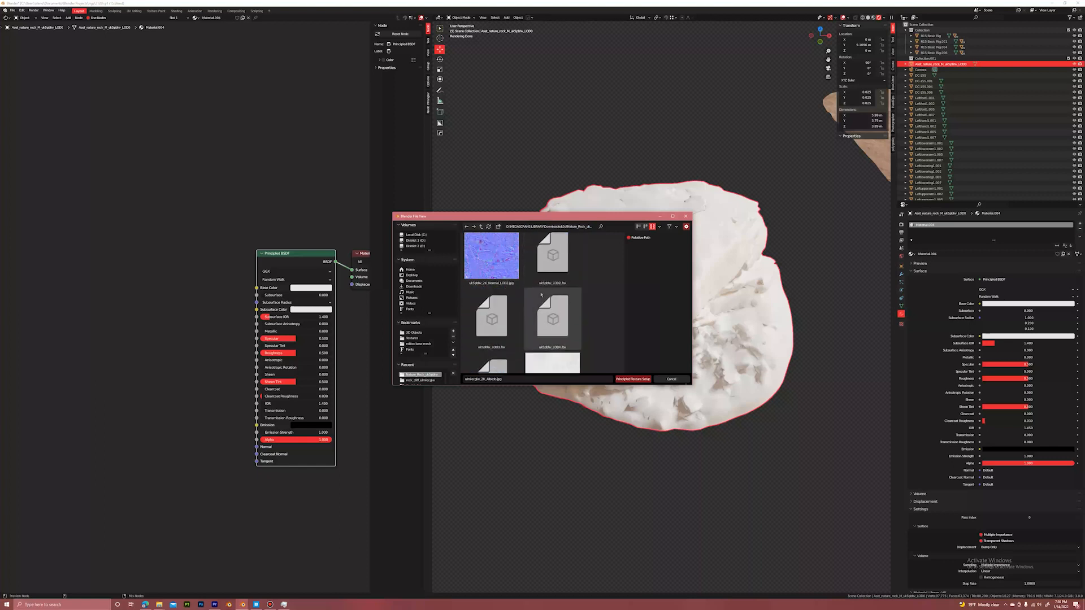
scroll(540, 295, down, 3)
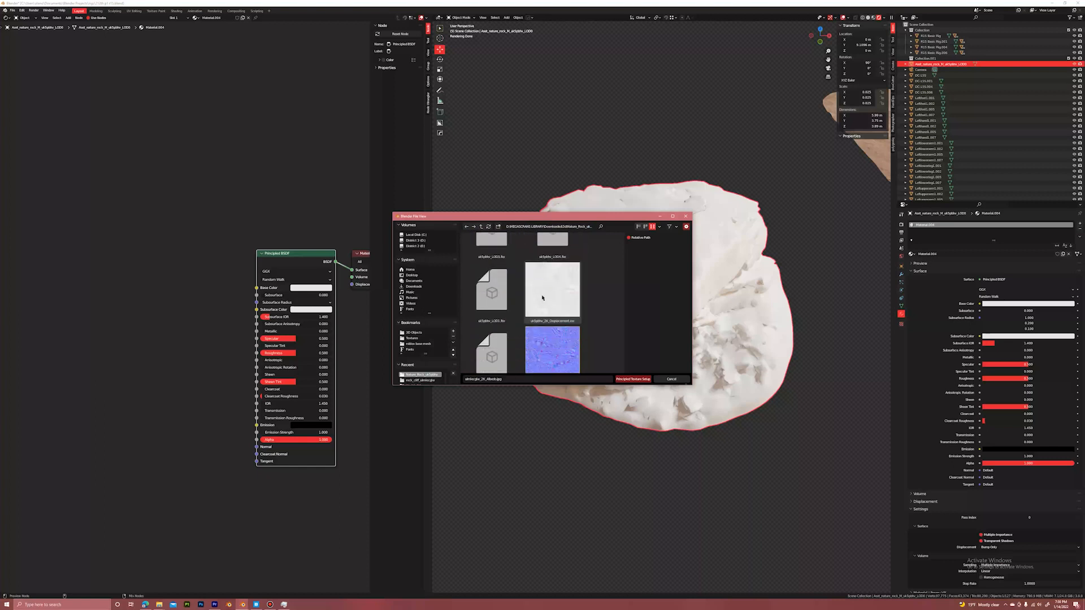
scroll(542, 297, up, 2)
scroll(542, 291, up, 1)
click(545, 287)
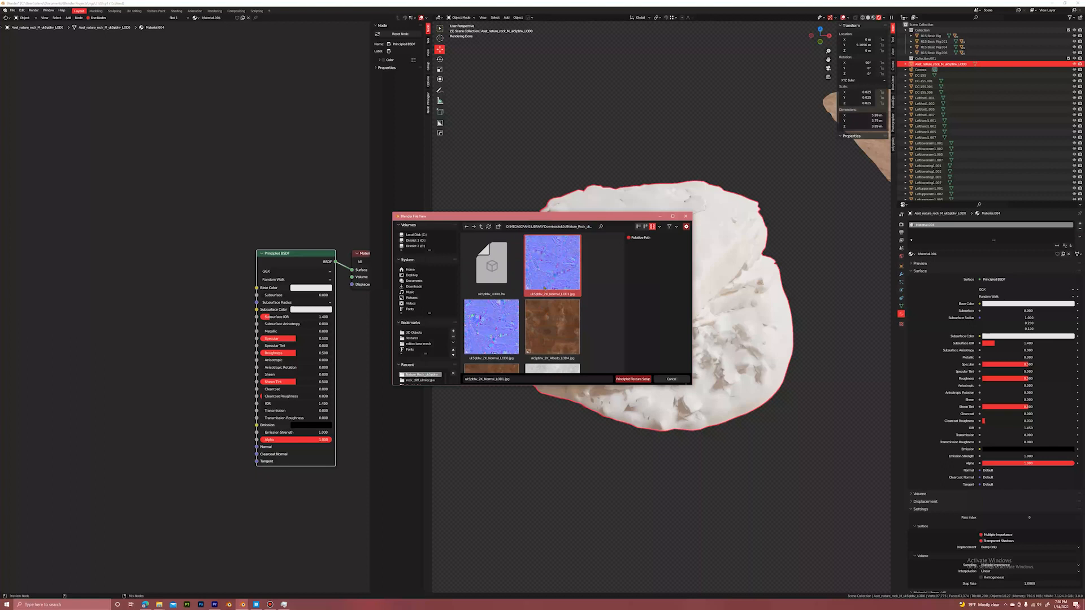
click(491, 328)
scroll(554, 283, down, 1)
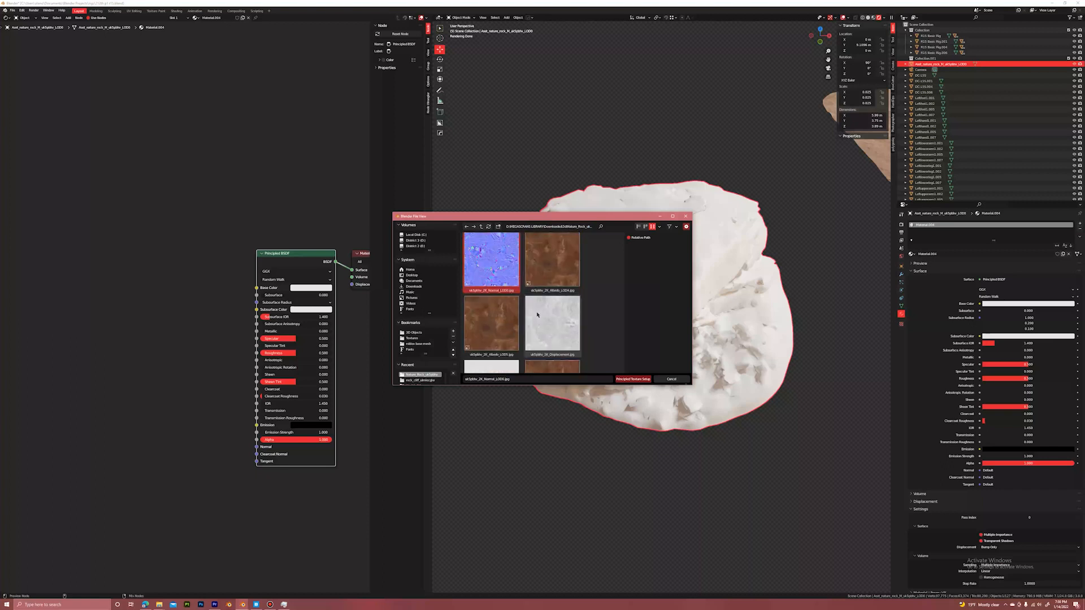
Add the rock's 2K LOD albedo and 2K roughness maps to the selection and build the texture setup.
shift+click(563, 270)
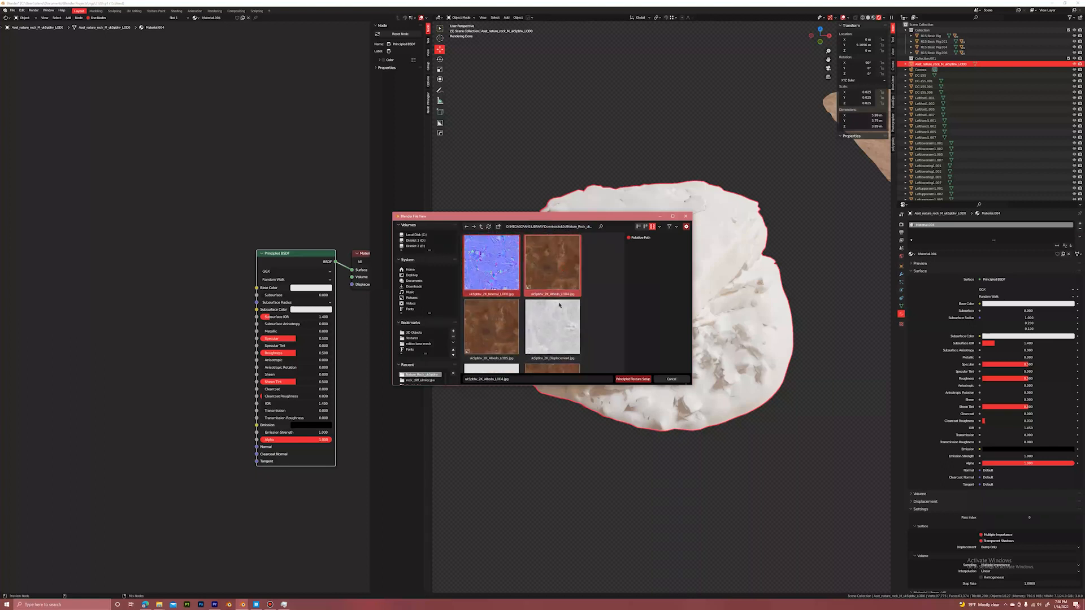
scroll(543, 305, down, 1)
scroll(523, 334, down, 1)
shift+click(497, 282)
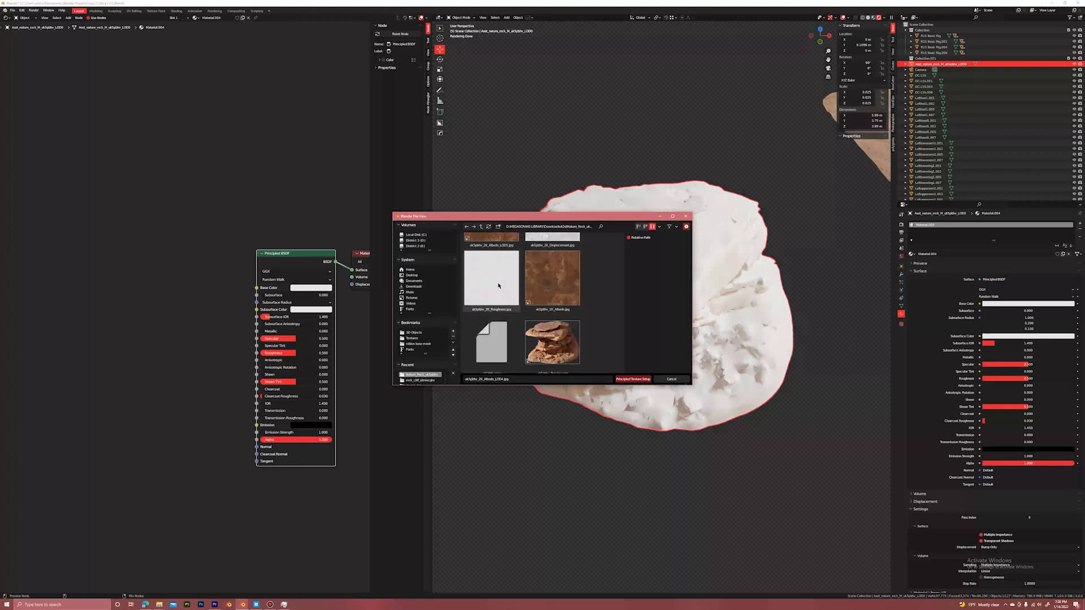
scroll(542, 312, down, 1)
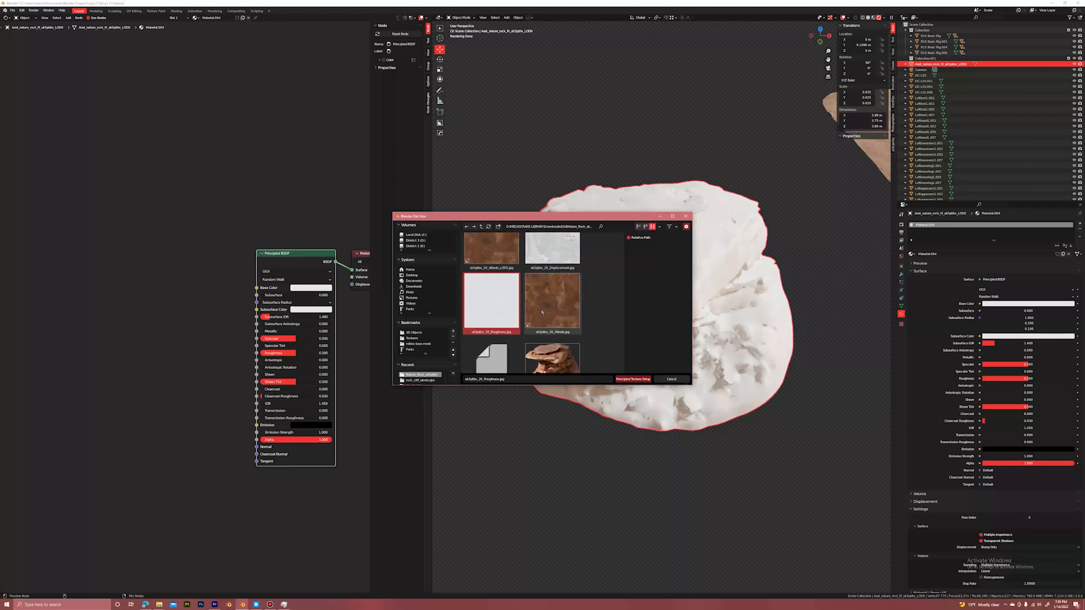
scroll(542, 312, up, 3)
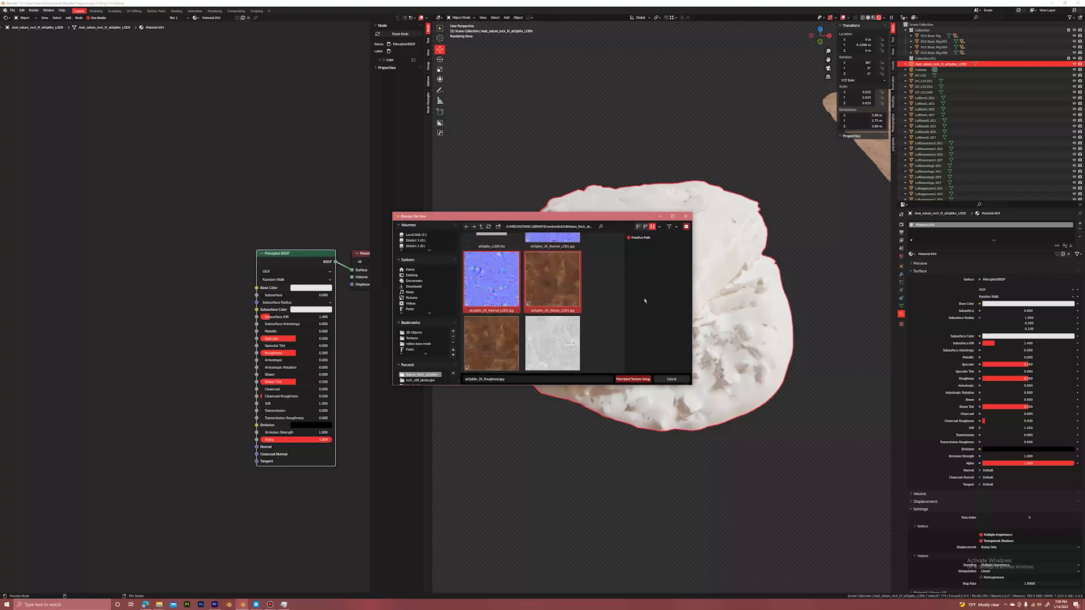
scroll(523, 316, down, 3)
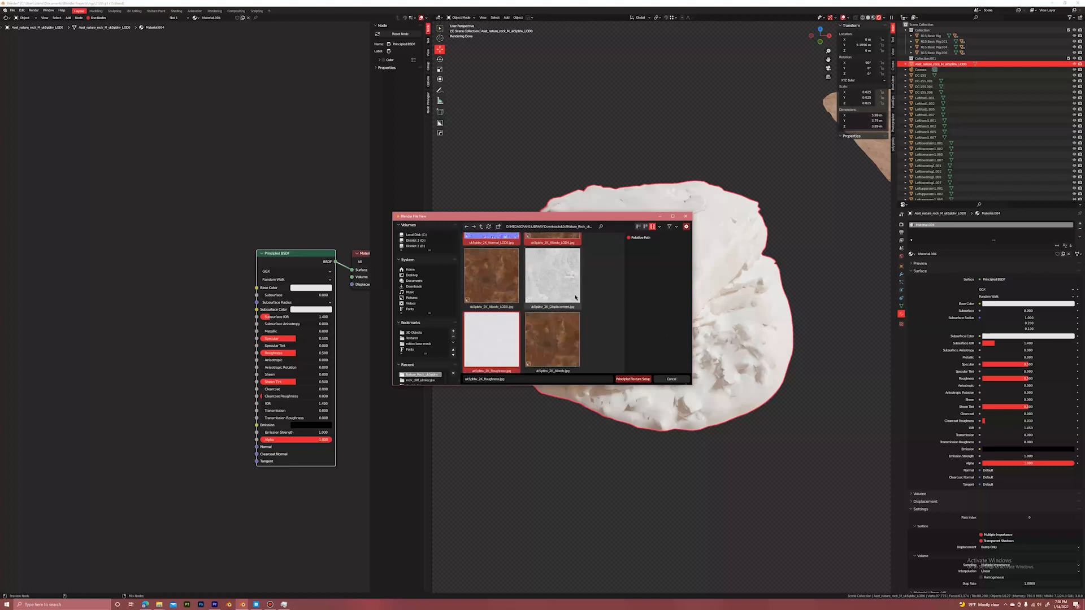
click(640, 380)
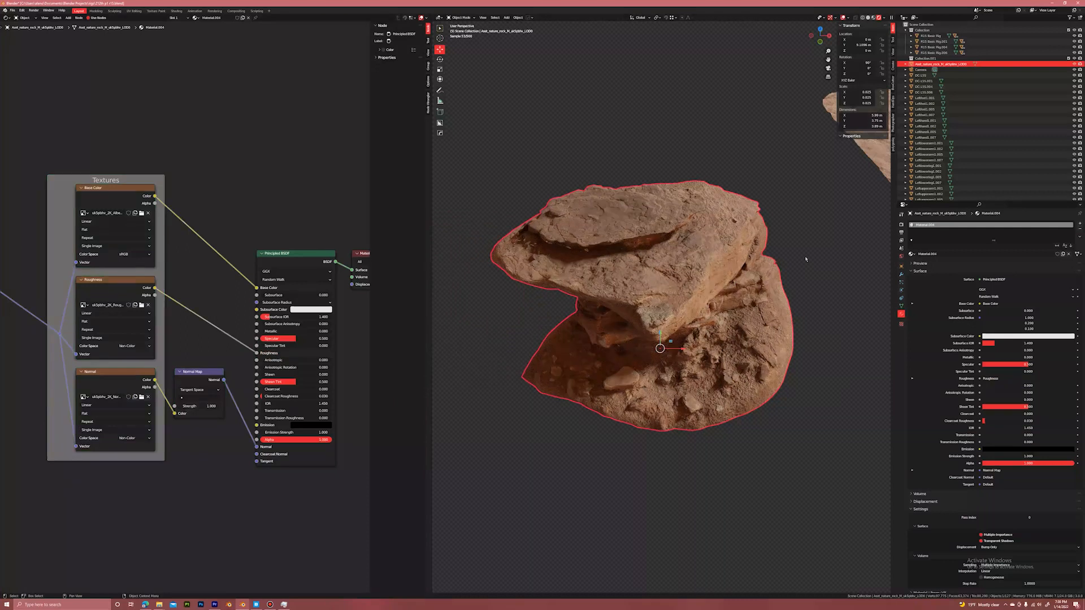
Change the Shader Editor back to a 3D Viewport and move the rock onto the ground plane, with the rendered viewport in camera view.
click(6, 18)
click(28, 34)
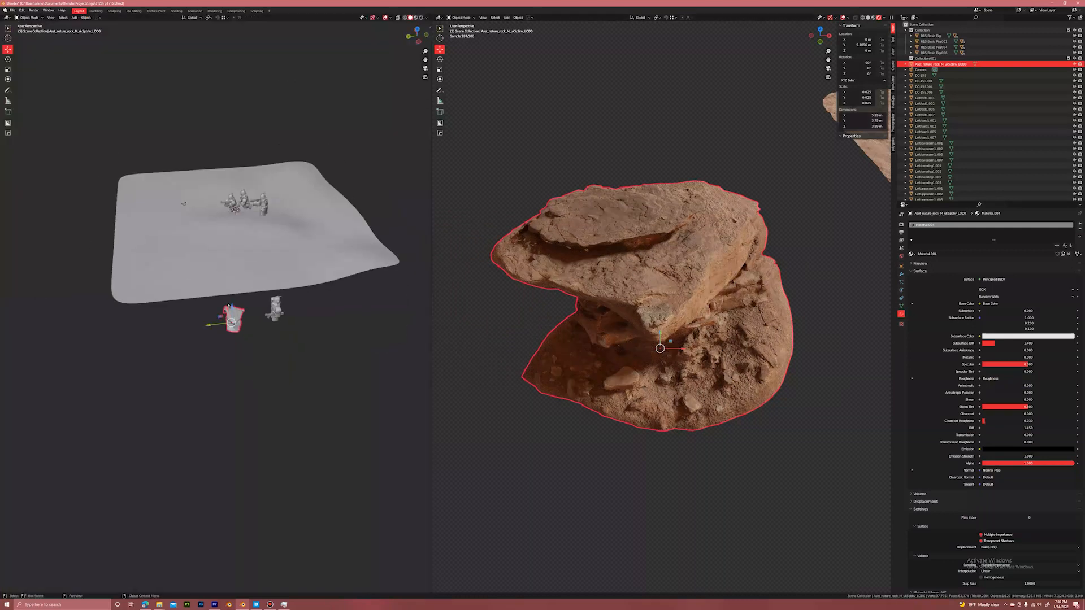
middle_drag(228, 306, 216, 361)
drag(238, 297, 226, 180)
key(KP_0)
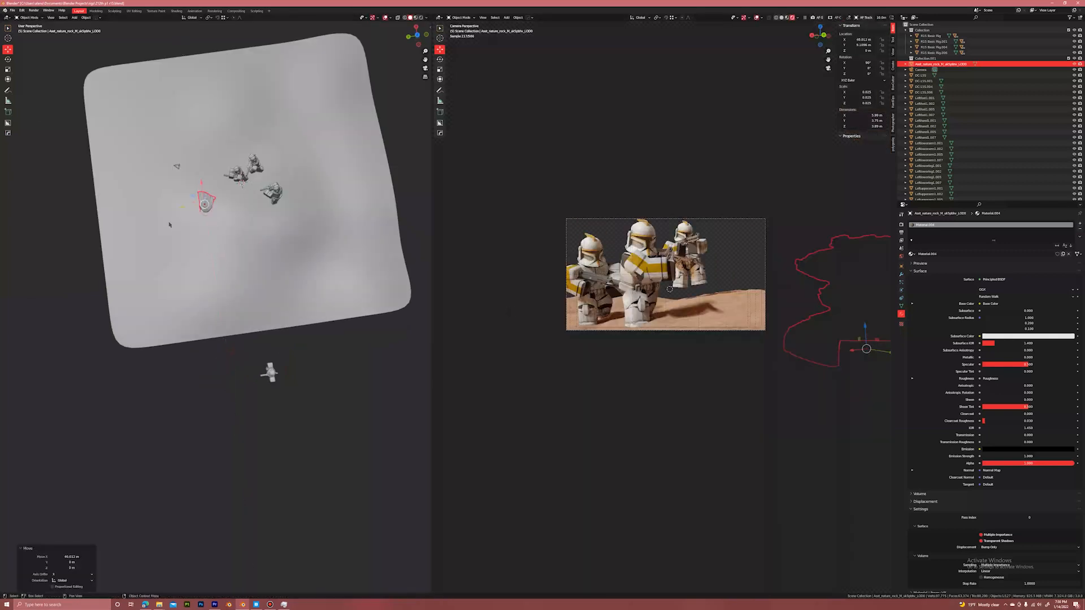
Move the rock behind the troopers and rotate it around the Z axis.
shift+middle_drag(267, 207, 246, 250)
key(g)
click(312, 211)
key(r)
key(z)
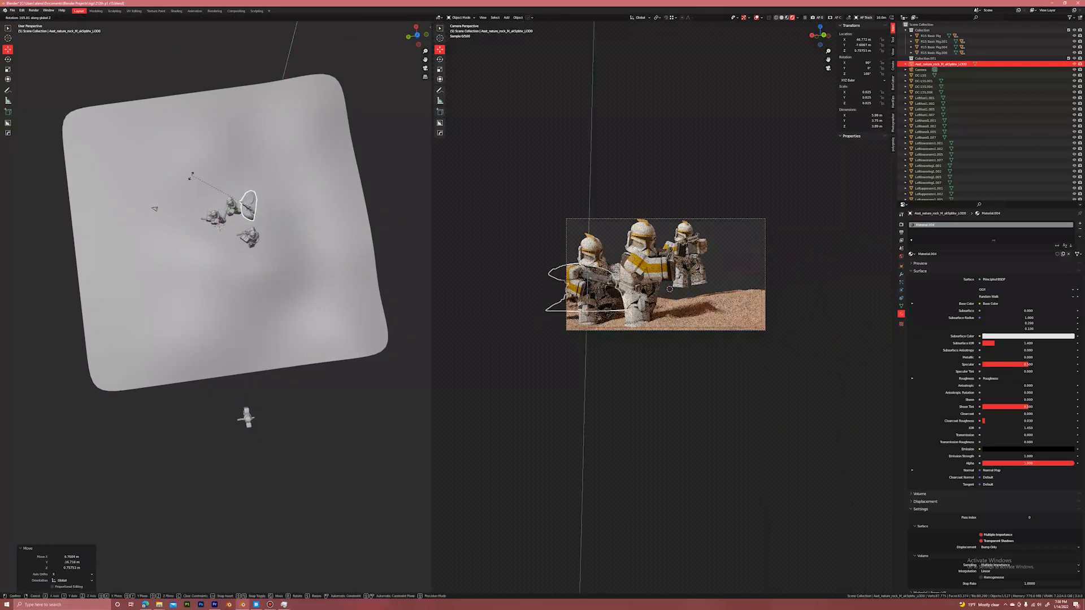
click(191, 200)
Scale the rock up by about 1.2 and lower it along Z so its base sinks into the sand.
key(KP_Decimal)
middle_drag(193, 249, 259, 221)
scroll(261, 230, down, 1)
key(s)
click(199, 311)
key(g)
key(z)
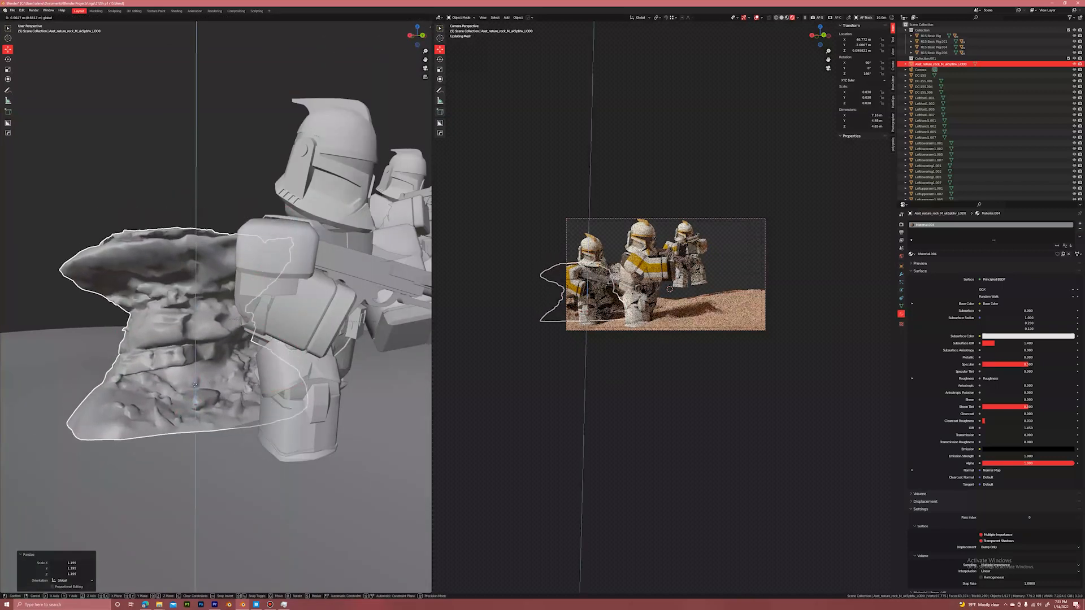
click(526, 306)
click(526, 306)
scroll(531, 300, up, 3)
shift+middle_drag(532, 299, 554, 317)
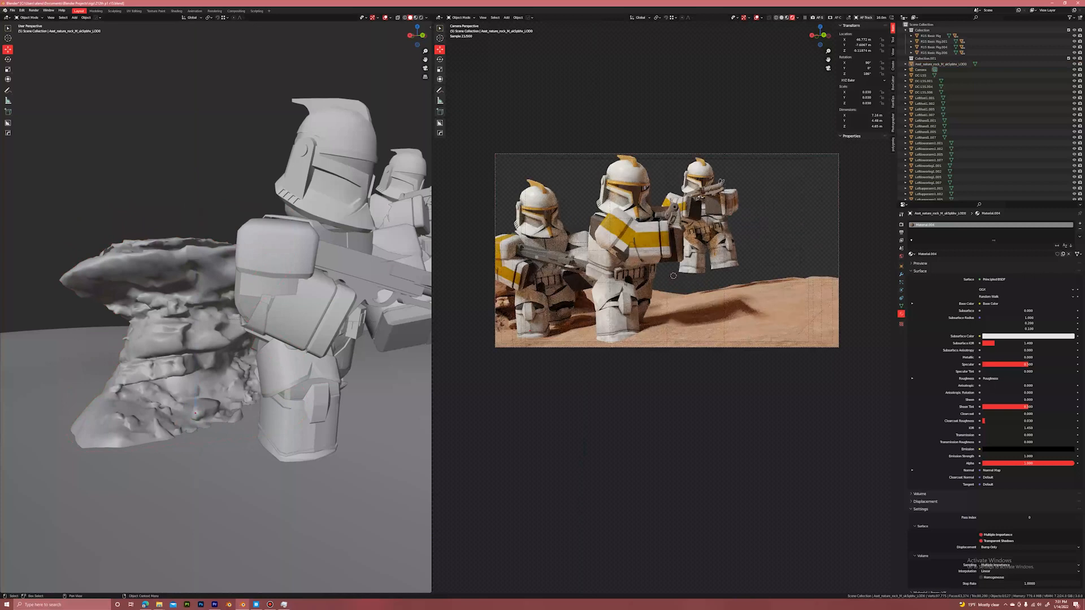
Reposition and rotate the rock farther behind the leftmost trooper in the camera view, and save the file.
click(205, 296)
middle_drag(205, 297, 249, 346)
scroll(243, 339, down, 8)
drag(214, 329, 39, 289)
middle_drag(54, 285, 59, 262)
drag(78, 273, 152, 294)
key(r)
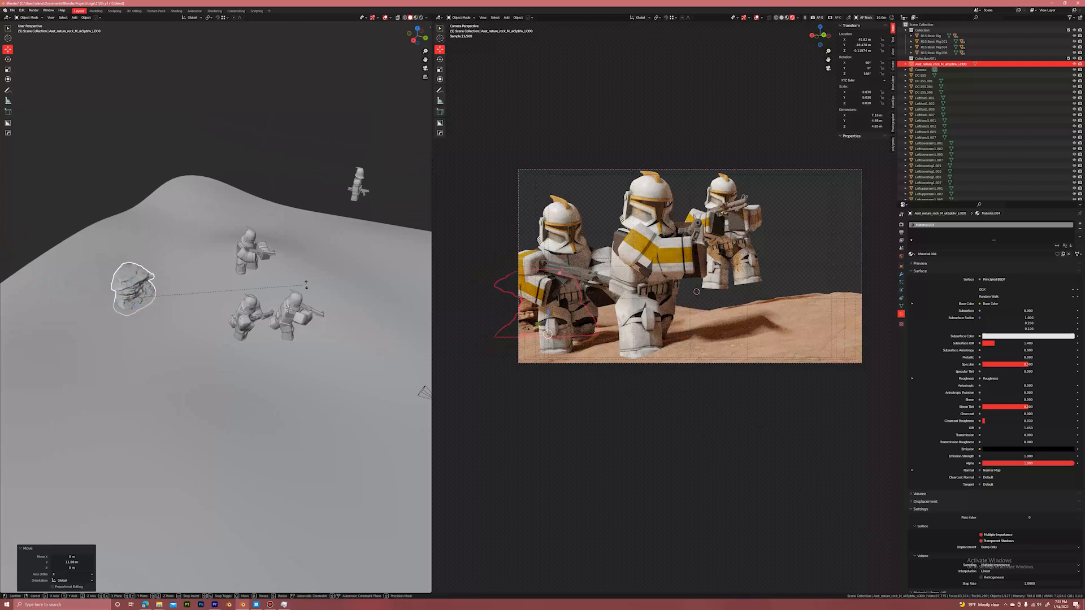
click(261, 229)
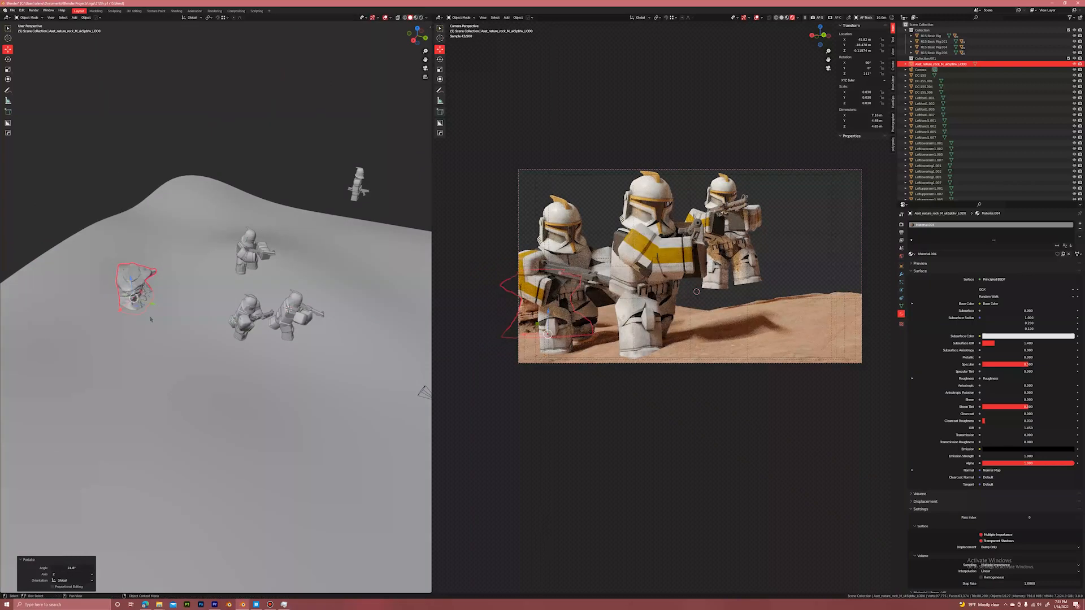
click(194, 170)
key(ctrl+s)
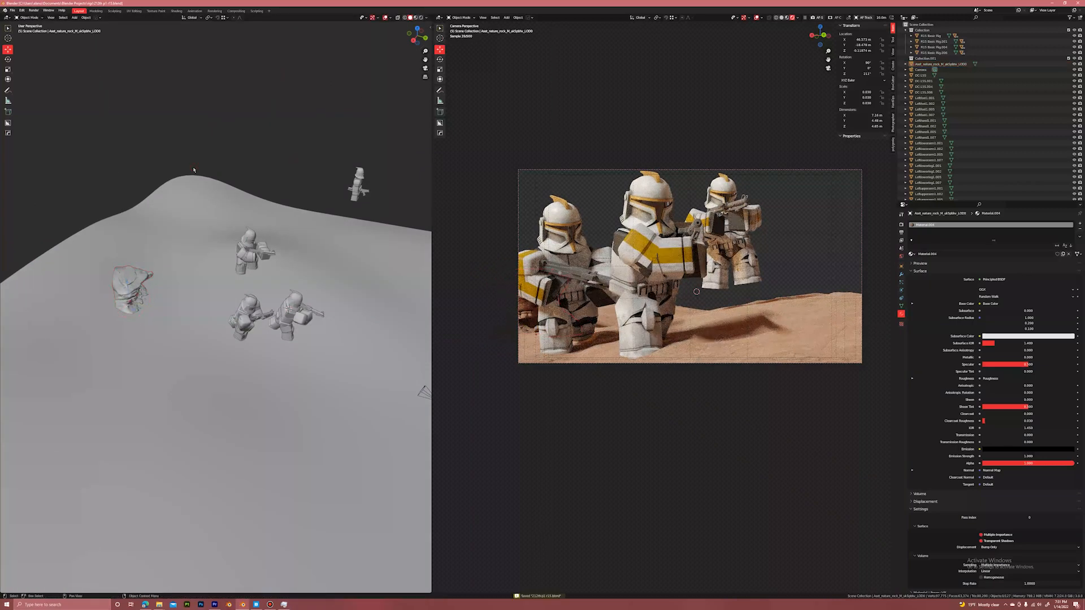
Switch the camera viewport to solid shading and render the image.
scroll(696, 292, up, 3)
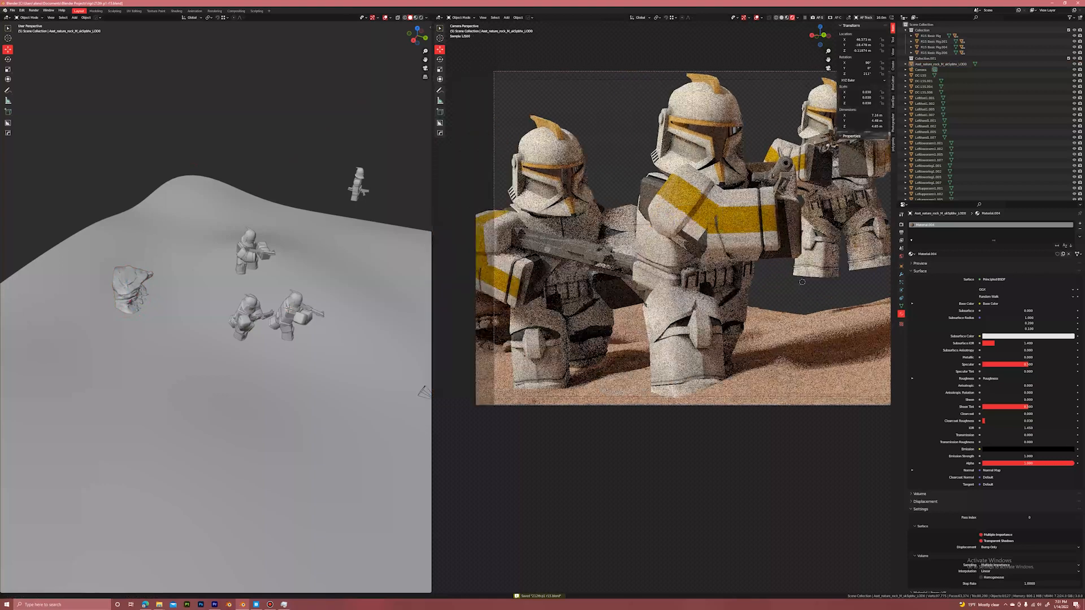
scroll(697, 291, down, 2)
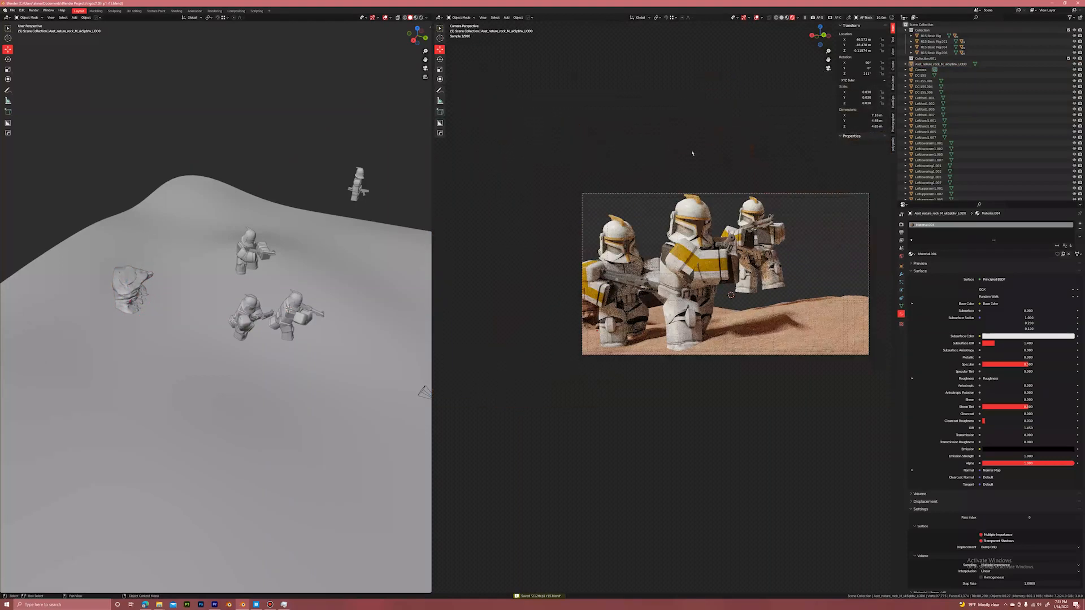
click(783, 18)
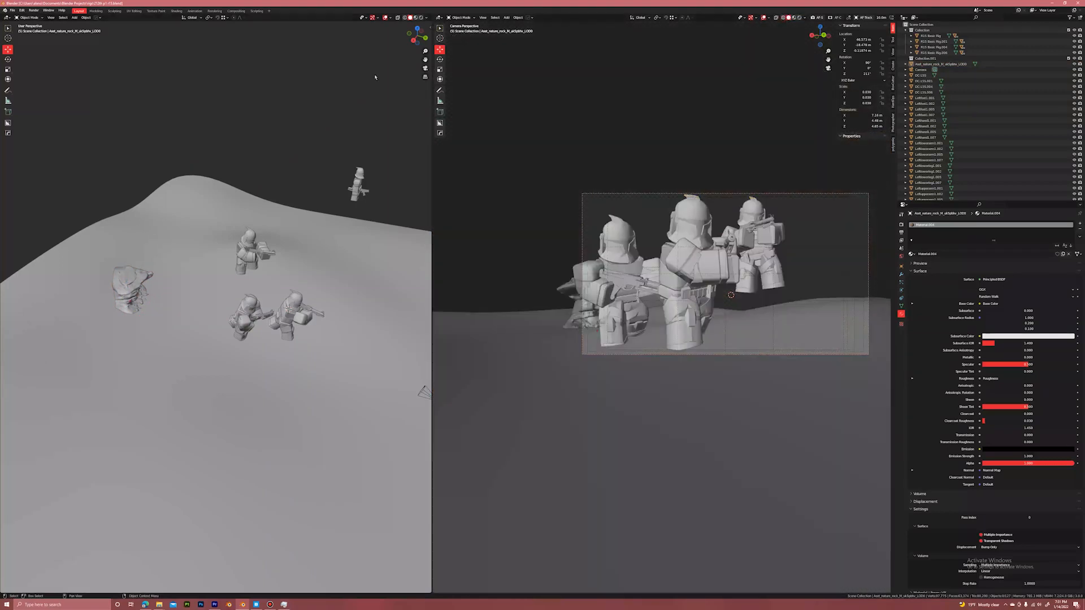
click(46, 11)
mouse_move(33, 11)
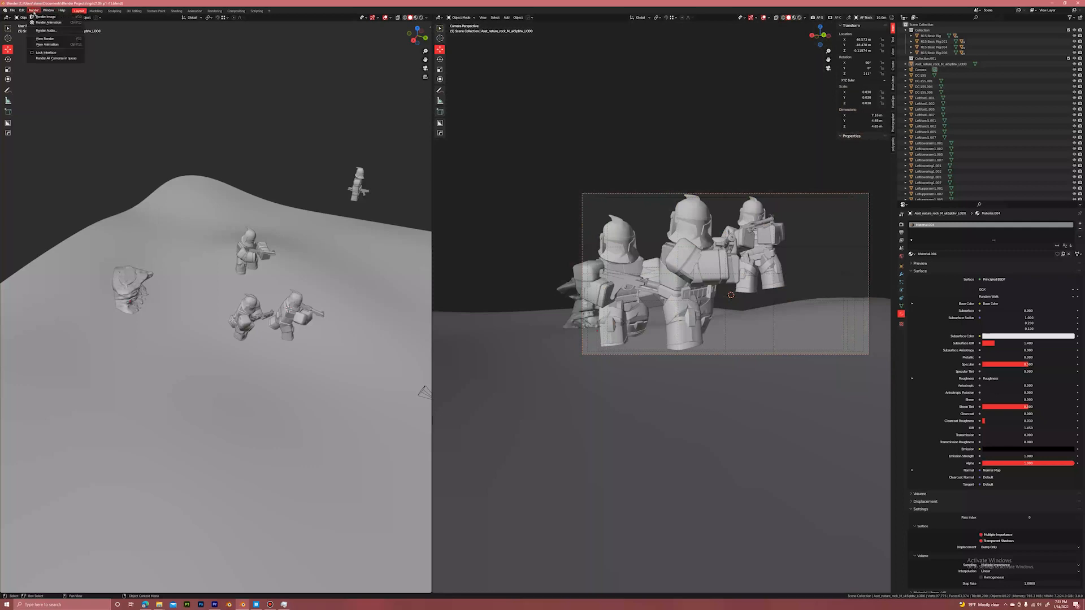
click(37, 17)
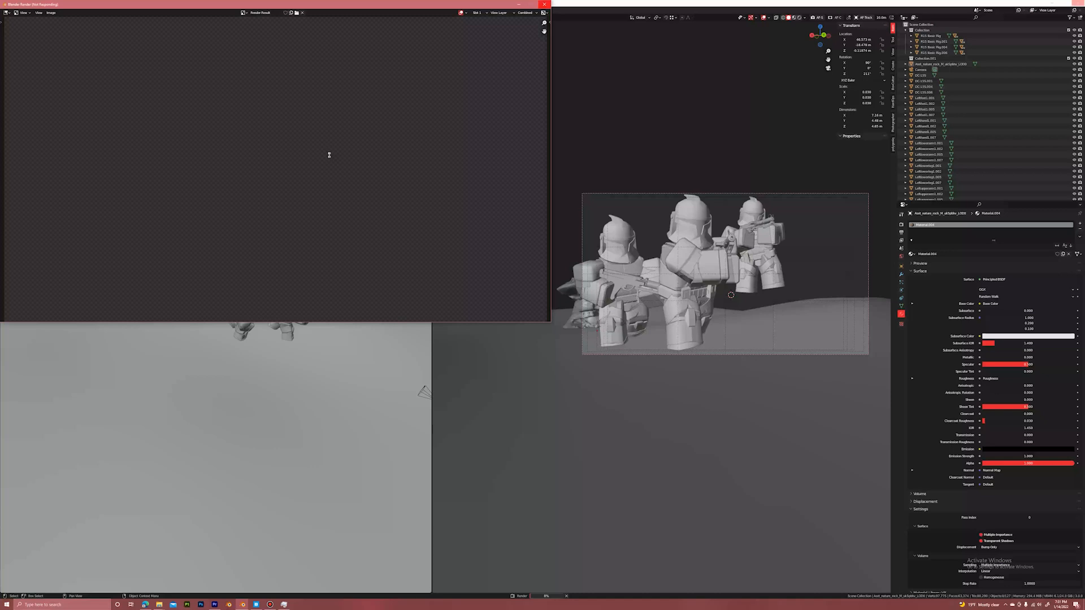
Switch to Quixel Bridge, browse the Canyons of Utah rocks, and return to the Blender render.
click(256, 605)
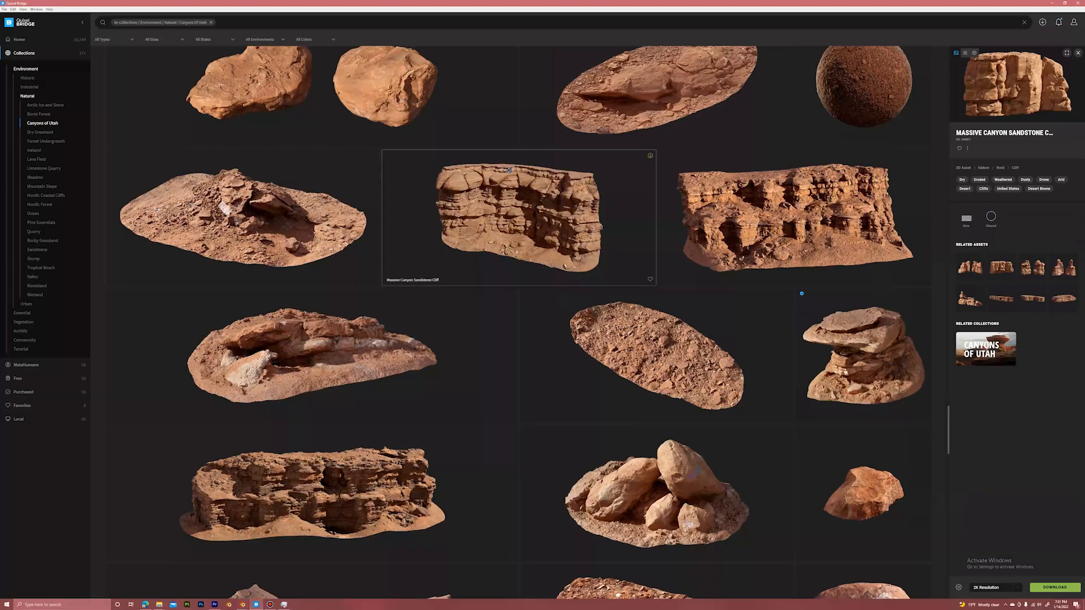
scroll(575, 172, down, 3)
scroll(579, 175, up, 7)
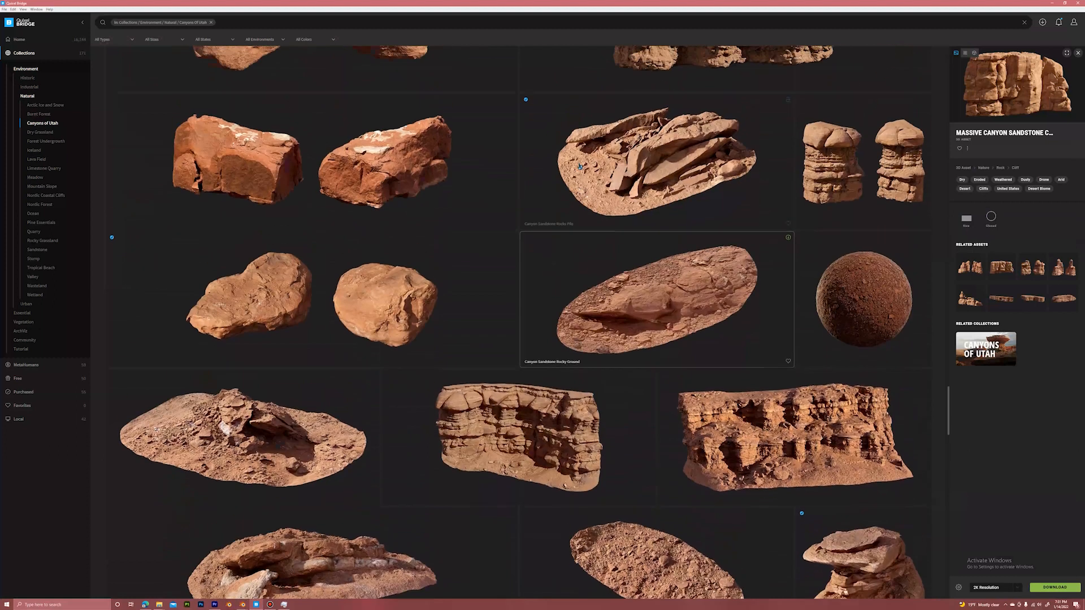
scroll(322, 316, up, 2)
scroll(327, 319, down, 1)
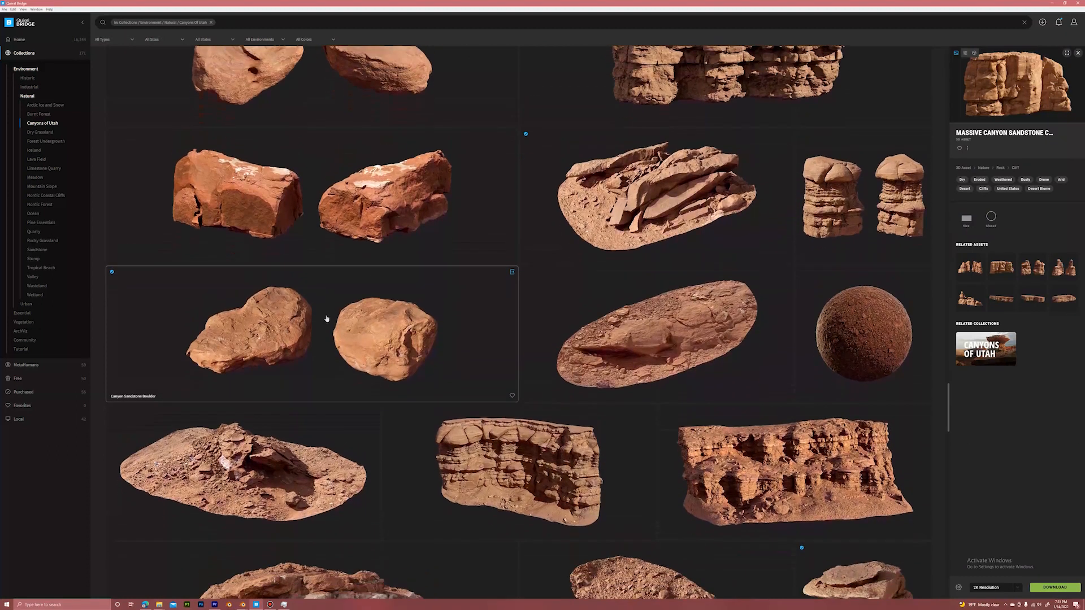
click(1052, 3)
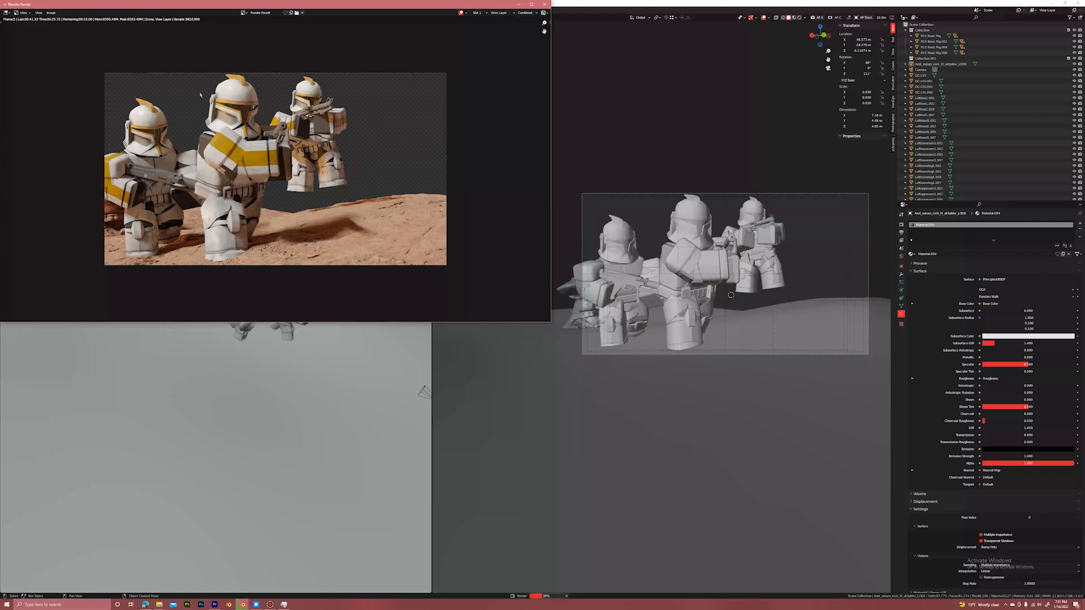
Switch to Poly Haven in the browser, look through all HDRIs, and open suitable desert and open-sky candidates in separate tabs.
click(146, 605)
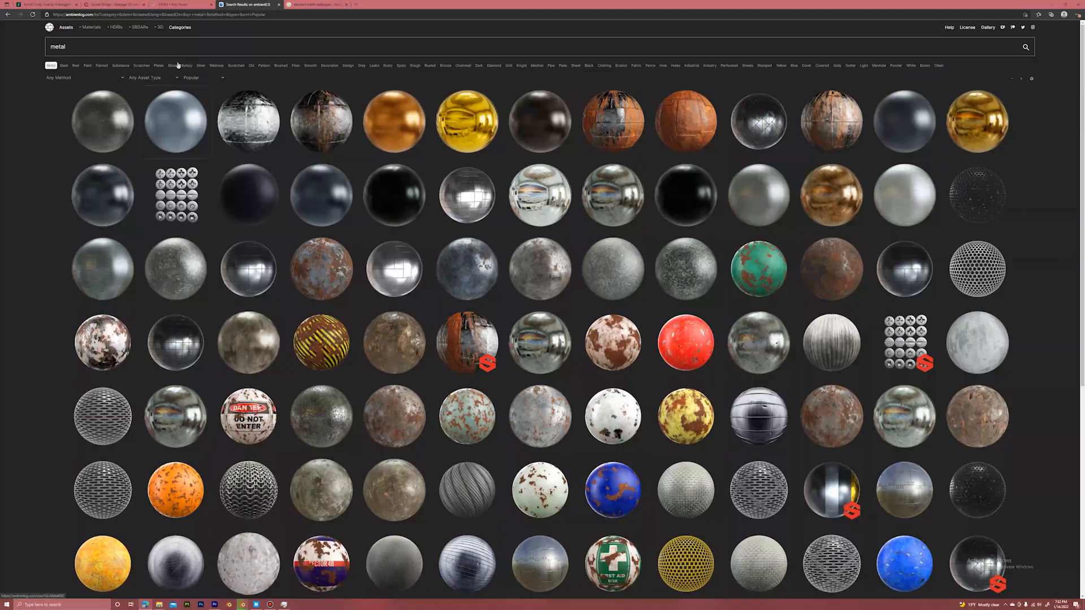
click(178, 4)
scroll(453, 307, down, 5)
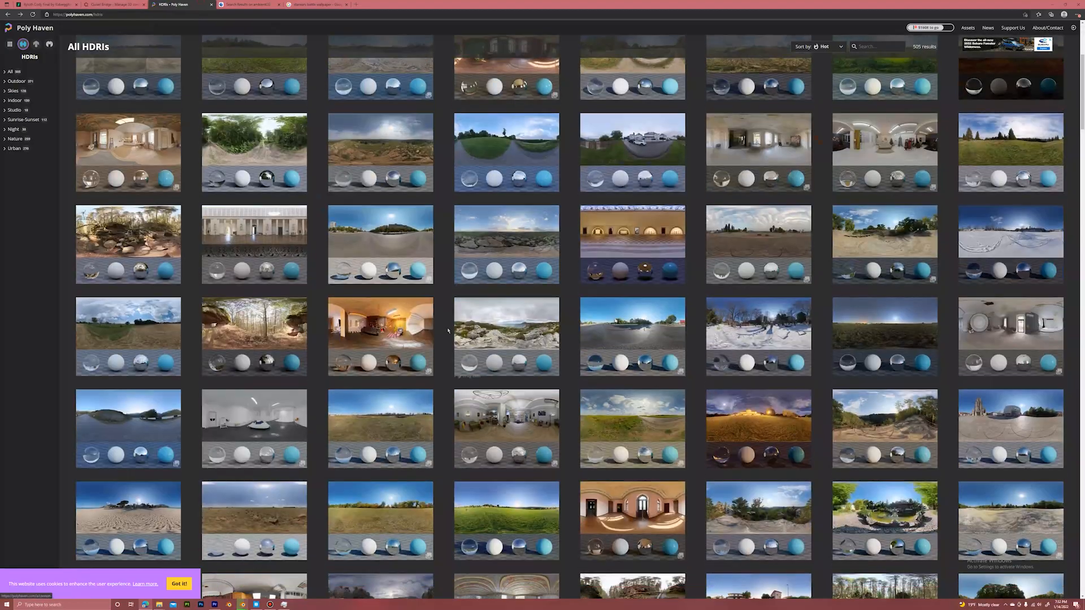
scroll(459, 342, down, 6)
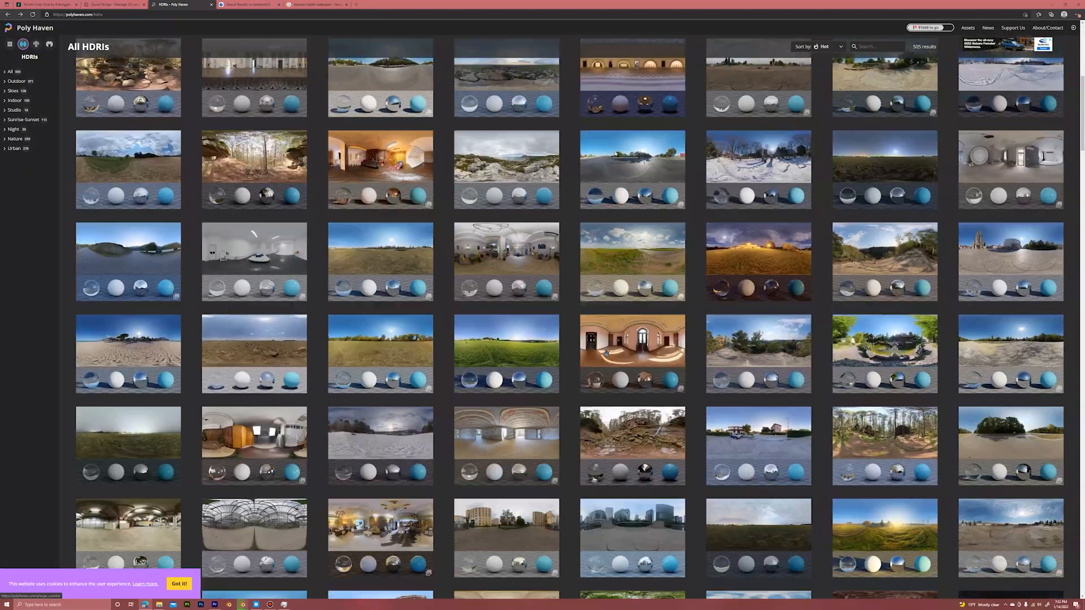
scroll(481, 331, down, 6)
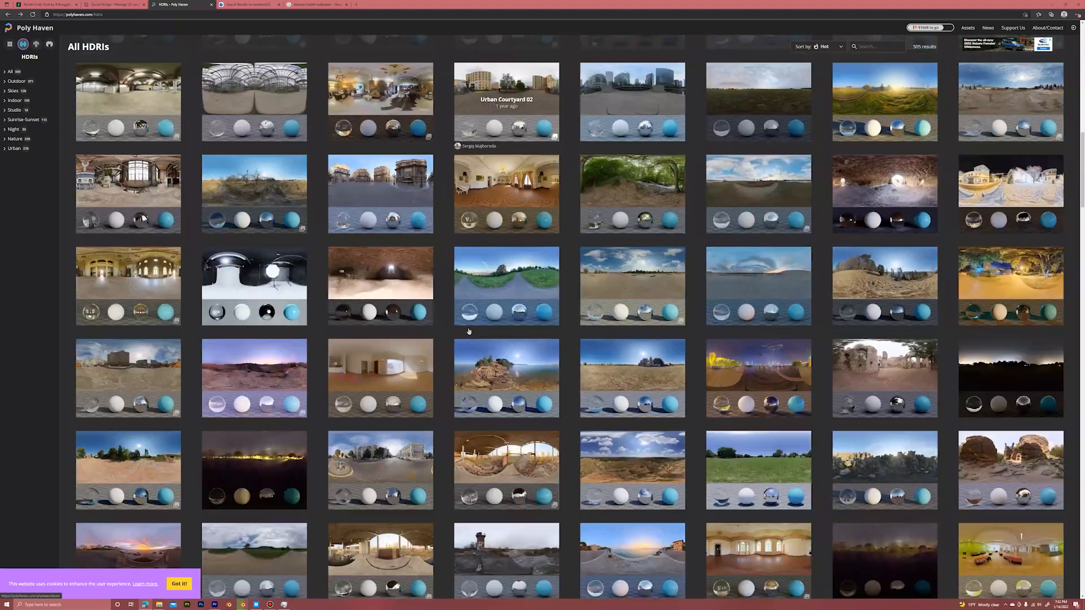
scroll(480, 334, down, 10)
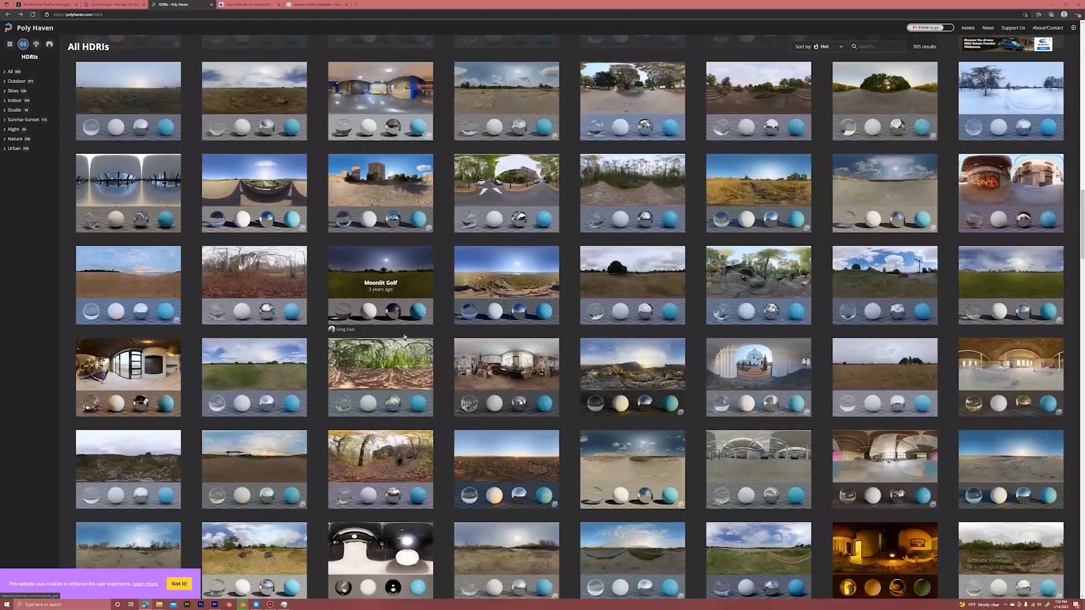
scroll(282, 347, down, 6)
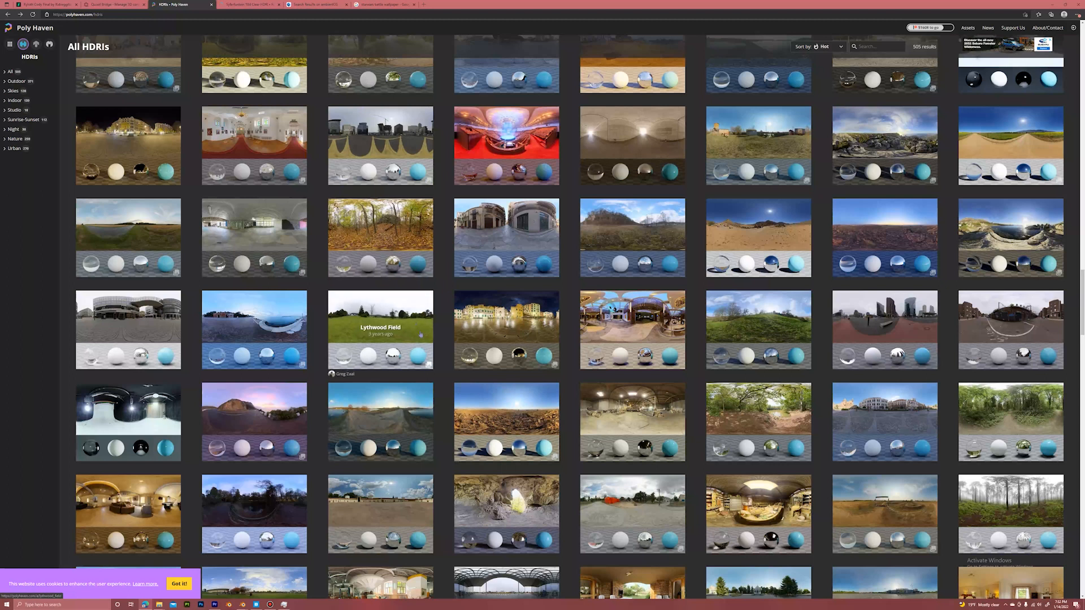
scroll(432, 373, down, 3)
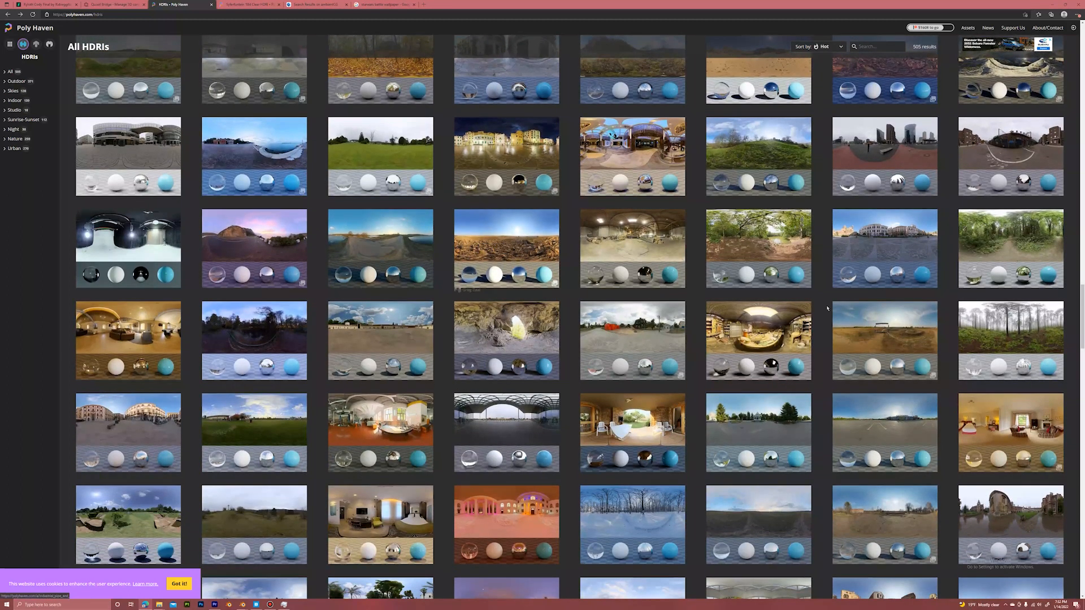
scroll(911, 334, down, 8)
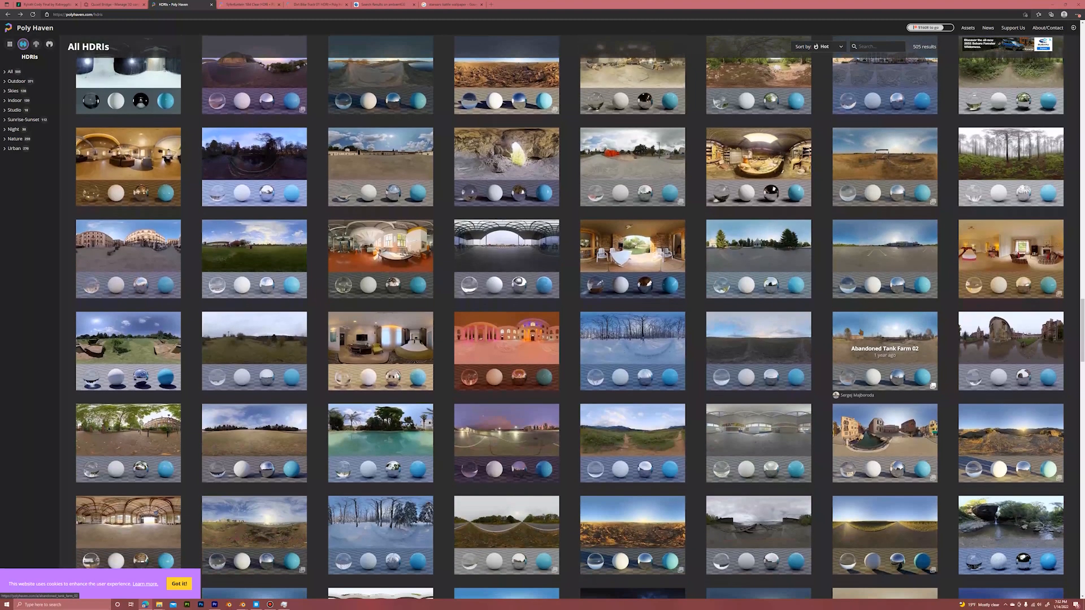
scroll(421, 296, down, 2)
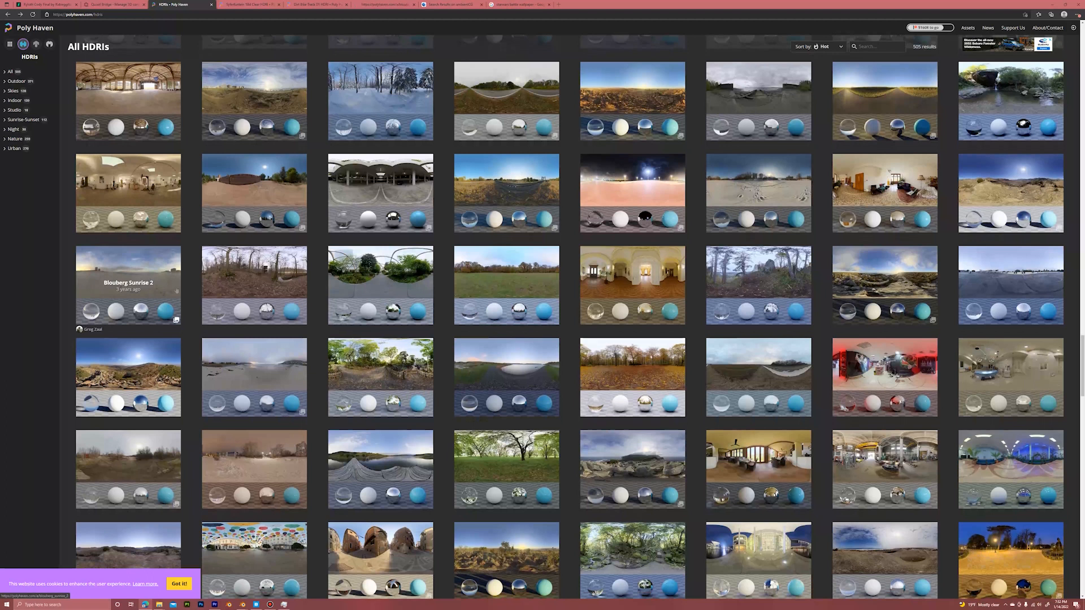
scroll(177, 290, down, 4)
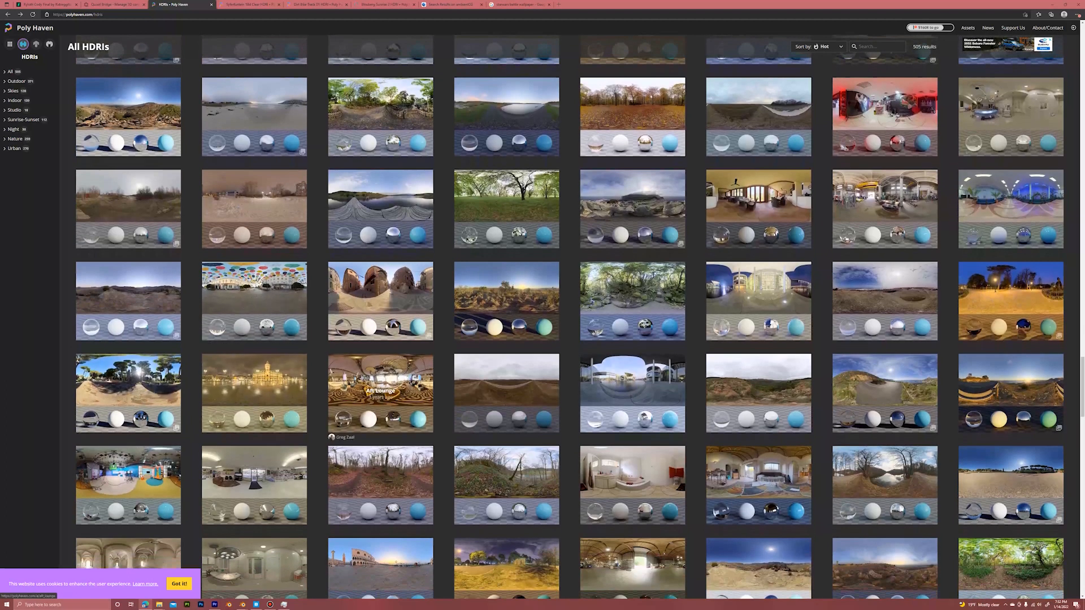
scroll(748, 319, down, 4)
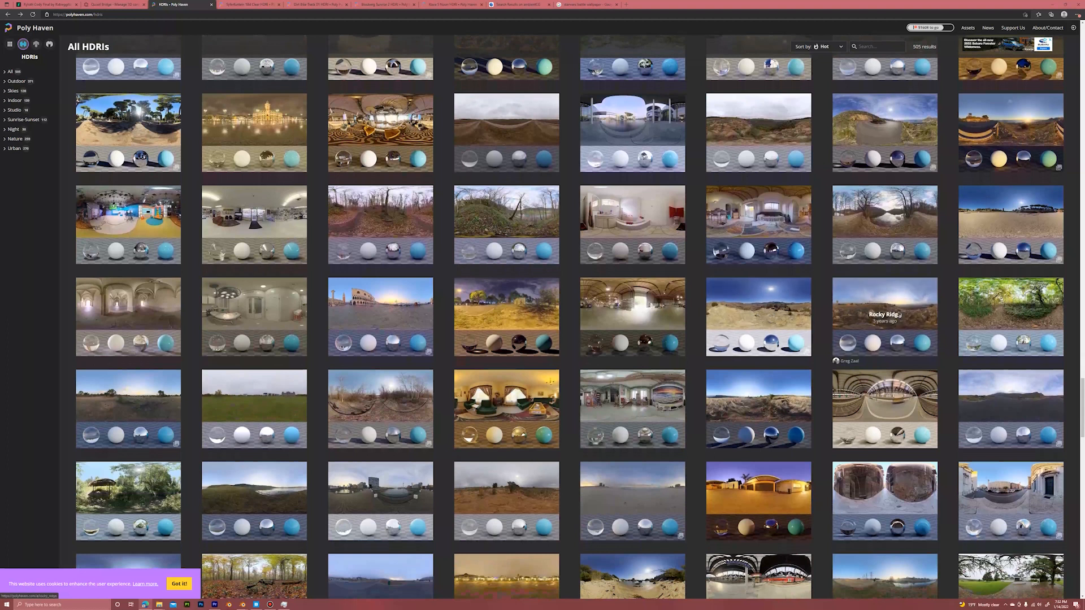
scroll(718, 339, down, 4)
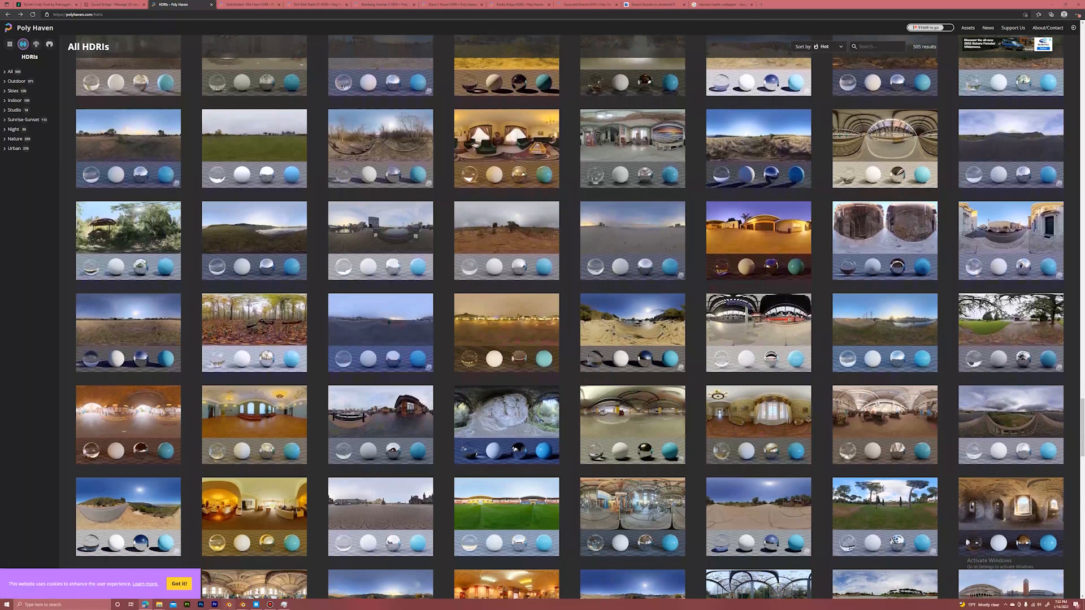
Switch back to the Blender render, inspect it up close, and close the render window.
click(242, 604)
click(274, 581)
scroll(275, 170, up, 2)
scroll(275, 170, down, 2)
click(544, 4)
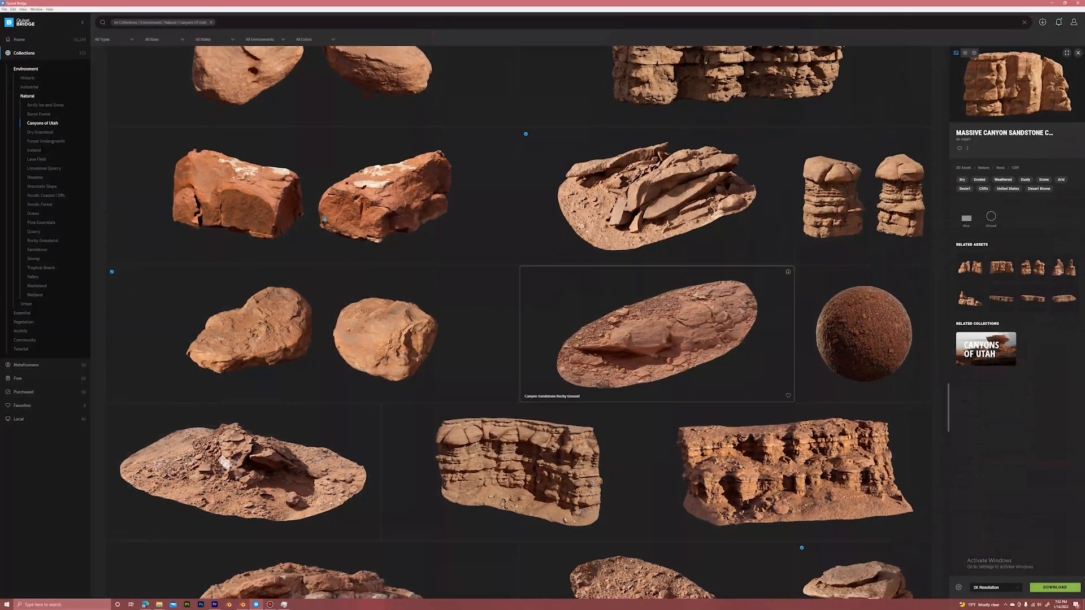
Switch to Quixel Bridge, open the downloaded files of the tan two-view canyon boulder, and copy their folder path.
right_click(312, 185)
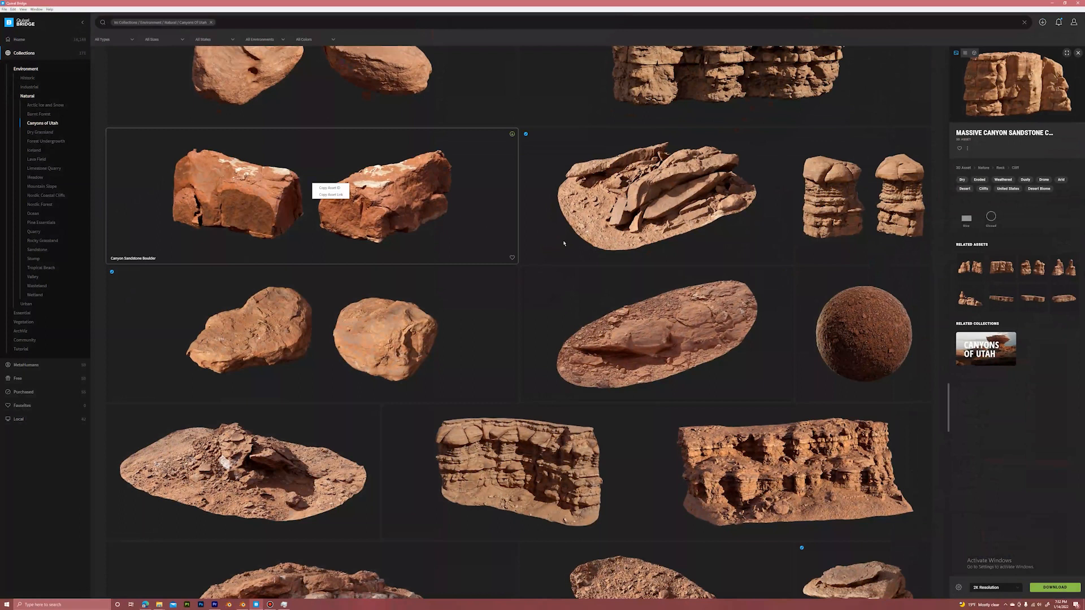
scroll(477, 301, down, 1)
scroll(475, 303, up, 2)
right_click(421, 346)
click(436, 350)
click(582, 230)
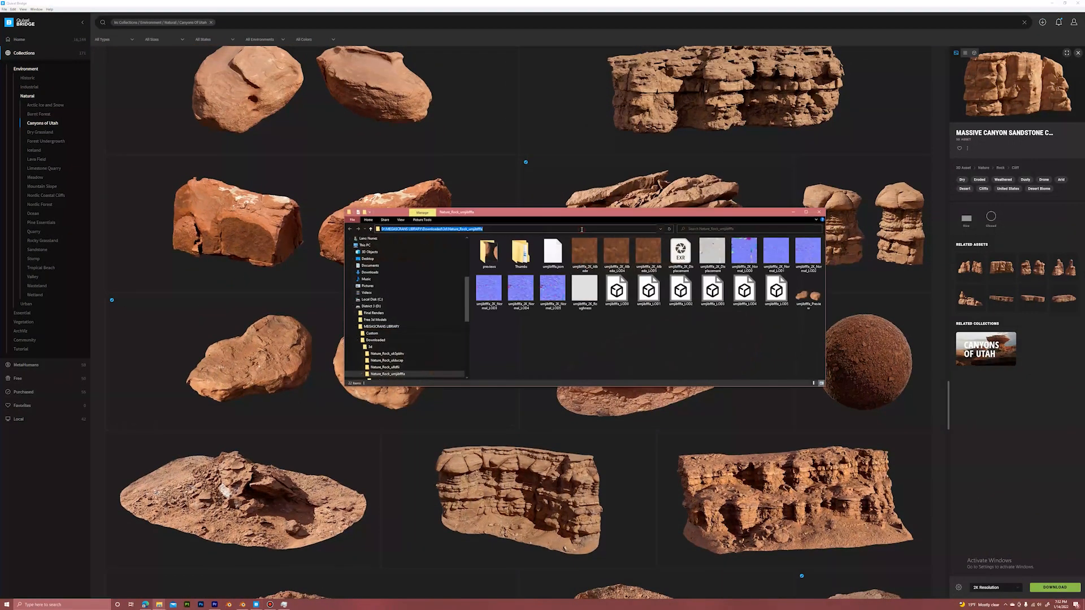
Switch to Blender and import the boulder's LOD0 FBX model from the copied Megascans folder path.
click(242, 605)
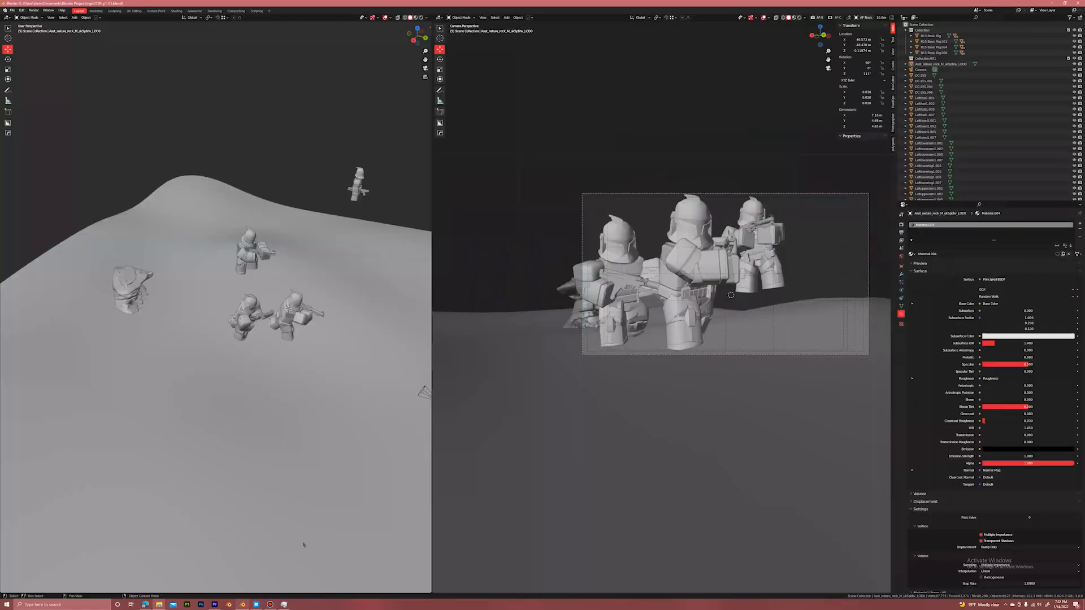
click(11, 10)
mouse_move(31, 92)
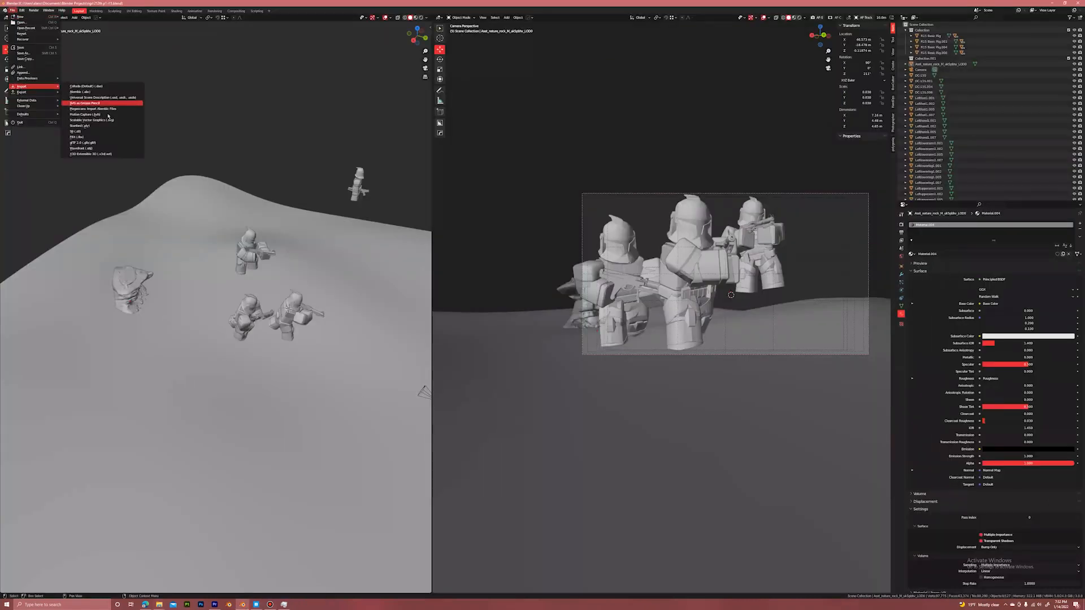
click(85, 135)
click(542, 227)
key(ctrl+v)
key(Return)
scroll(548, 282, down, 4)
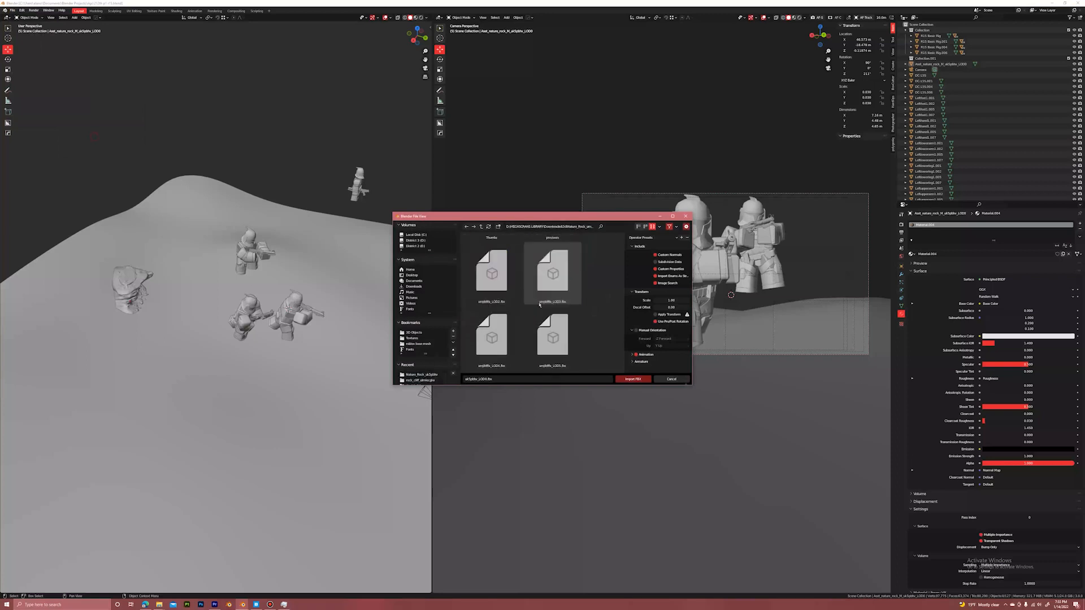
double_click(554, 319)
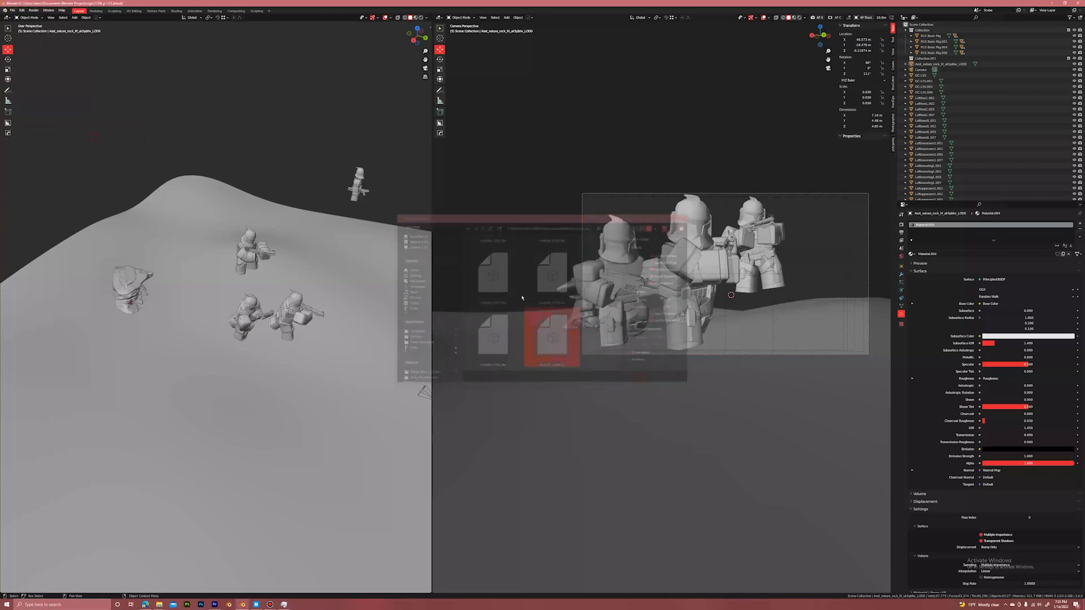
Move the imported rock along Y, clear of the nearby trooper, and frame it in the viewport.
scroll(300, 232, down, 5)
middle_drag(301, 232, 274, 254)
scroll(275, 255, up, 1)
shift+middle_drag(275, 255, 198, 234)
drag(283, 216, 307, 227)
key(KP_Decimal)
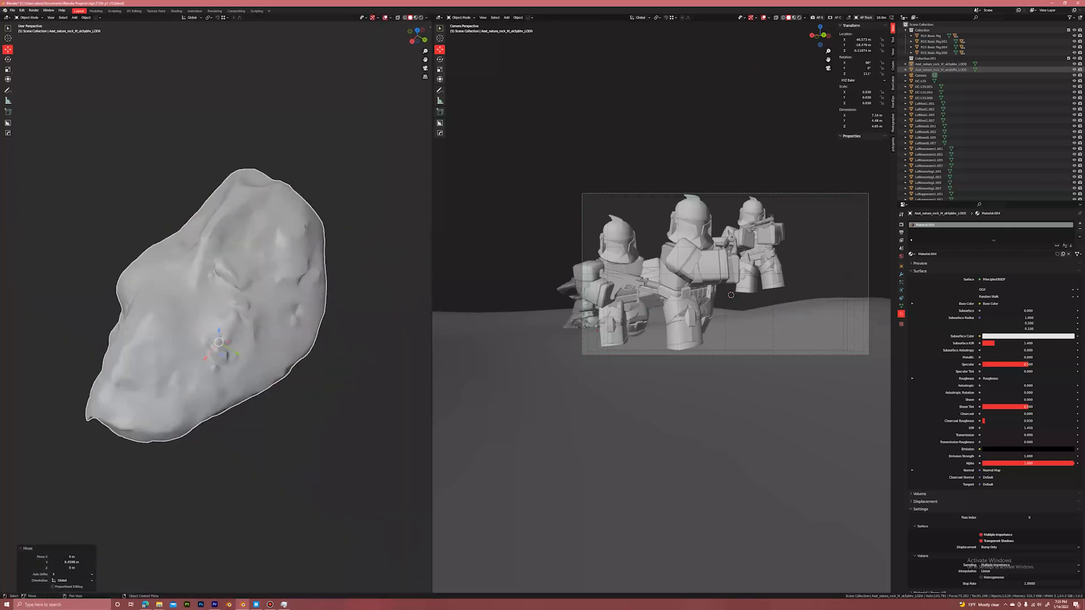
scroll(249, 254, down, 3)
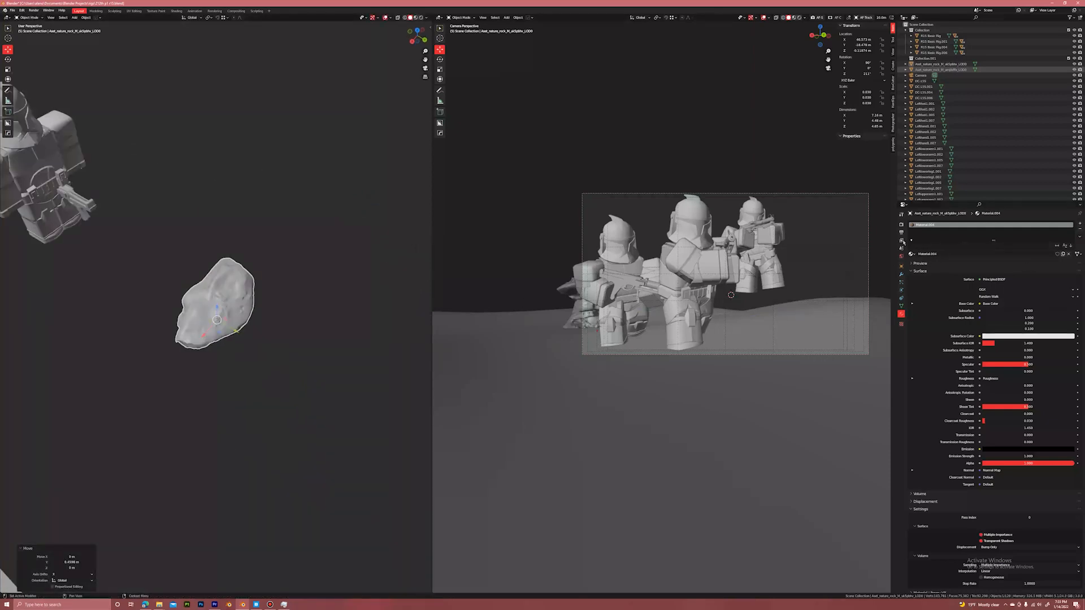
Select the imported rock and create a new material for it.
click(217, 310)
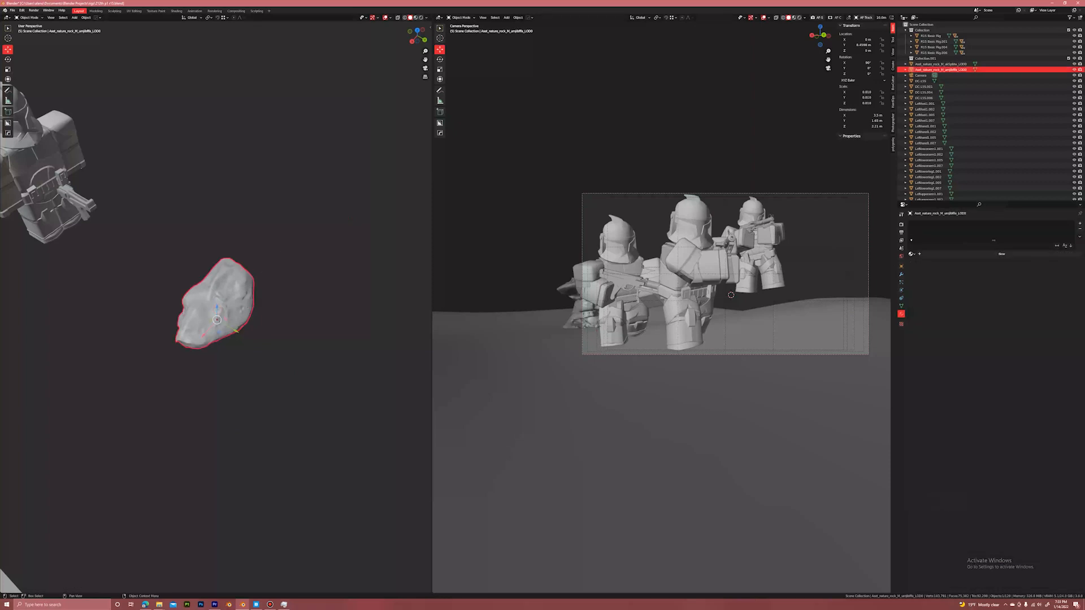
click(187, 281)
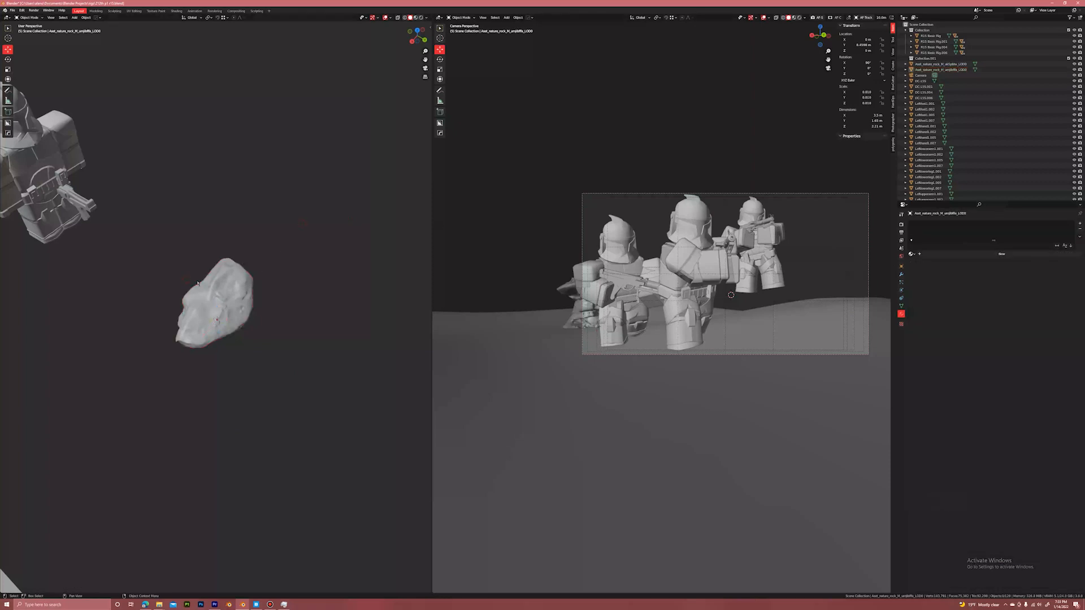
click(197, 282)
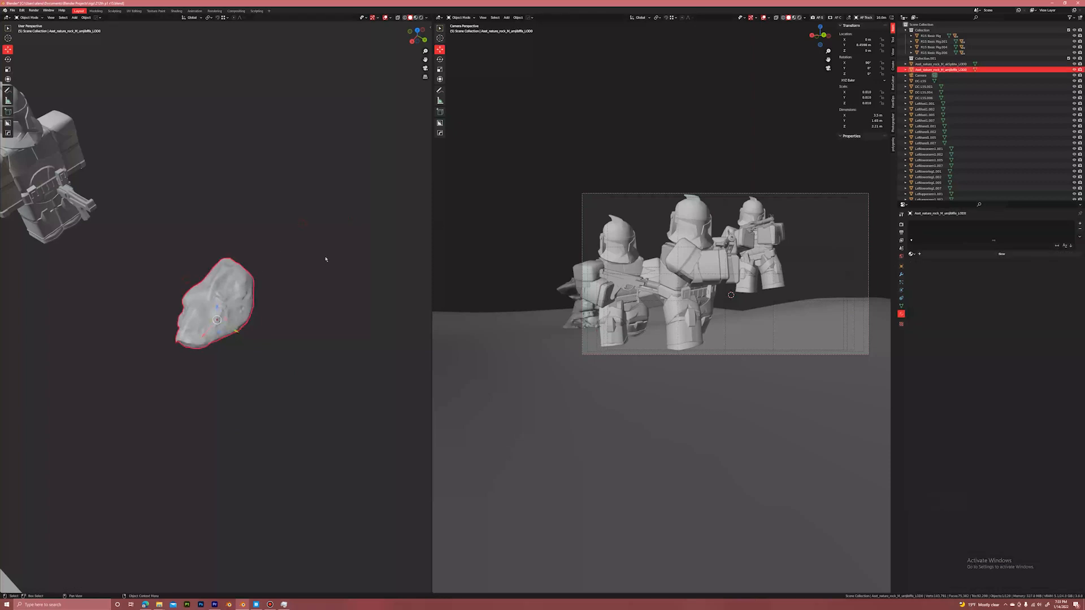
click(939, 255)
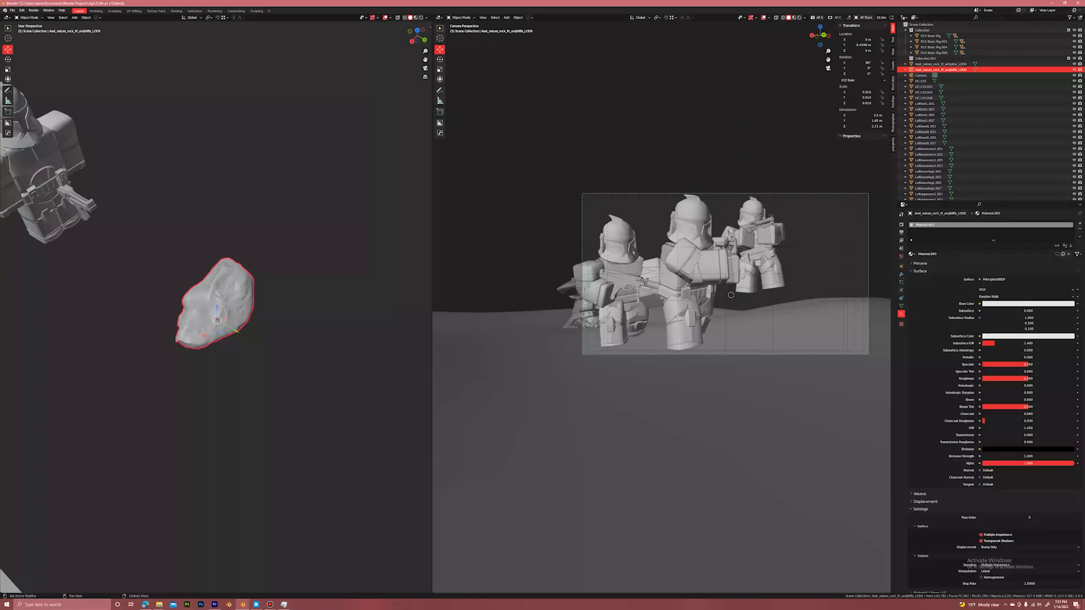
Show the rock's material in the Shader Editor and start Principled Texture Setup in the rock's Megascans texture folder.
click(7, 18)
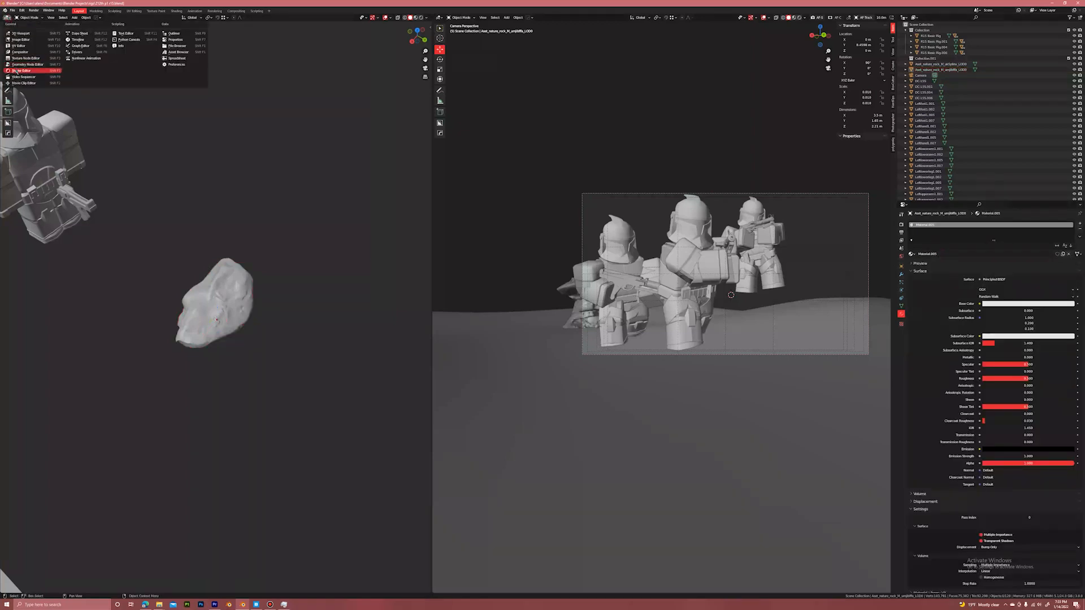
click(26, 68)
click(287, 253)
key(ctrl+shift+t)
click(552, 227)
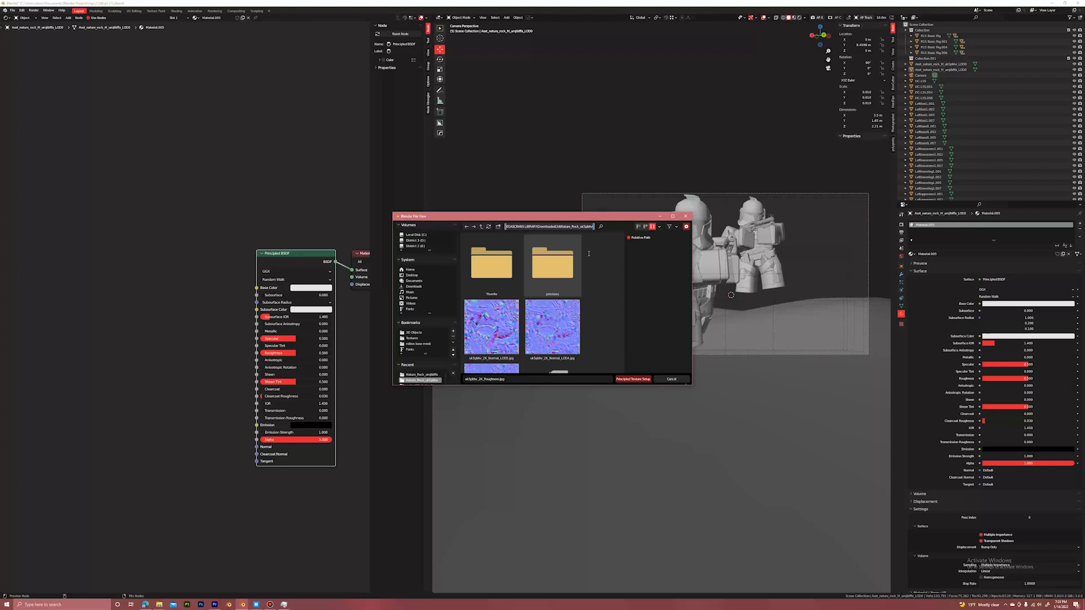
click(643, 267)
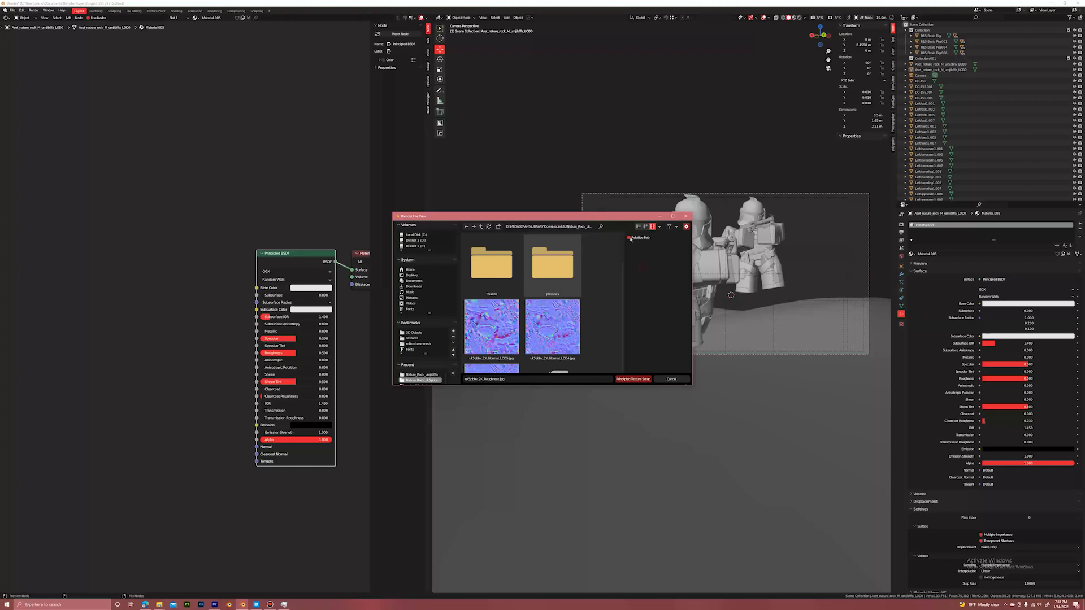
click(579, 229)
text(D:\MEGASCANS LIBRARY\Downloaded\3d\Nature_Rock_umjbfffa)
key(Return)
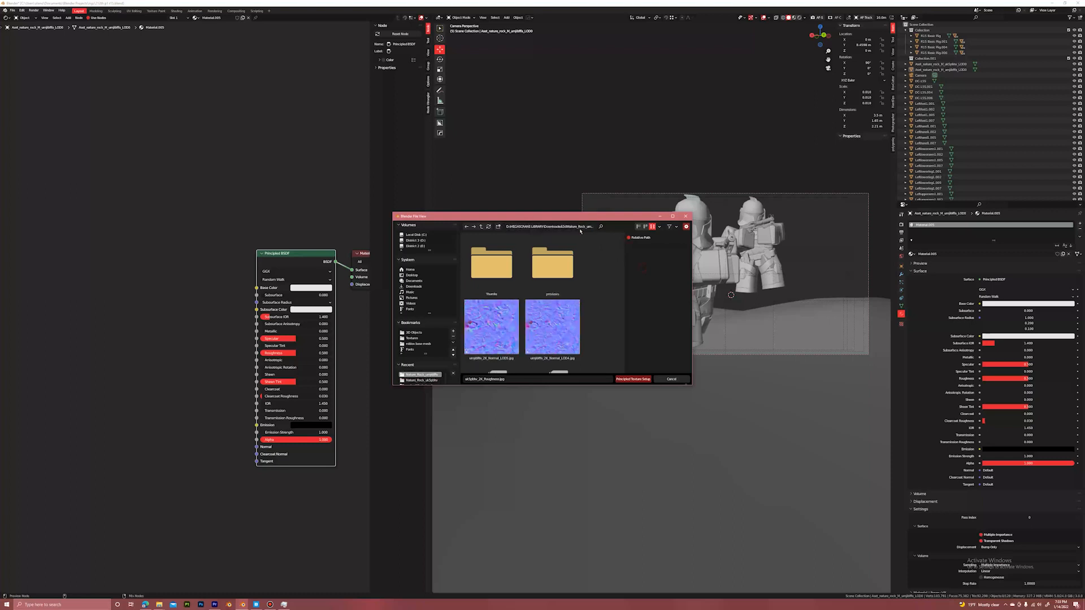
Load the rock's 2K normal, albedo and roughness maps into the material with Principled Texture Setup.
scroll(559, 285, down, 4)
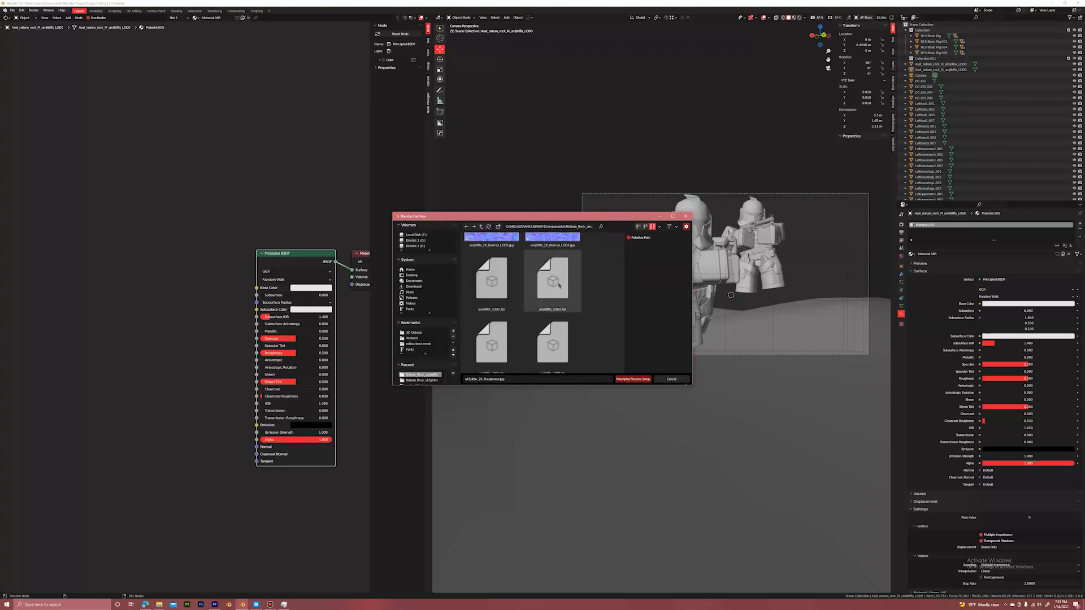
scroll(558, 282, down, 2)
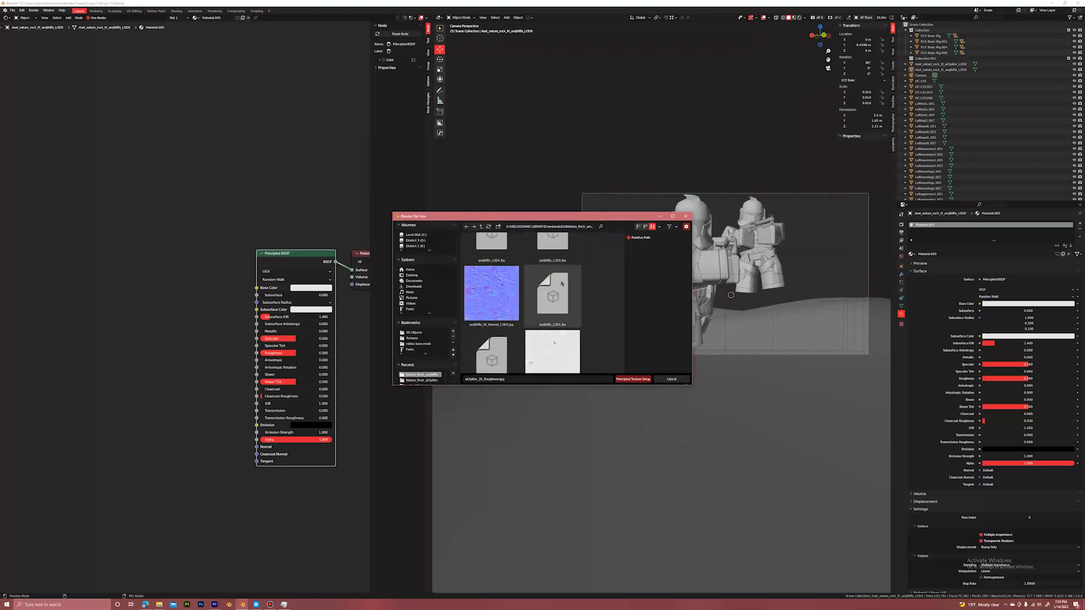
scroll(561, 283, down, 5)
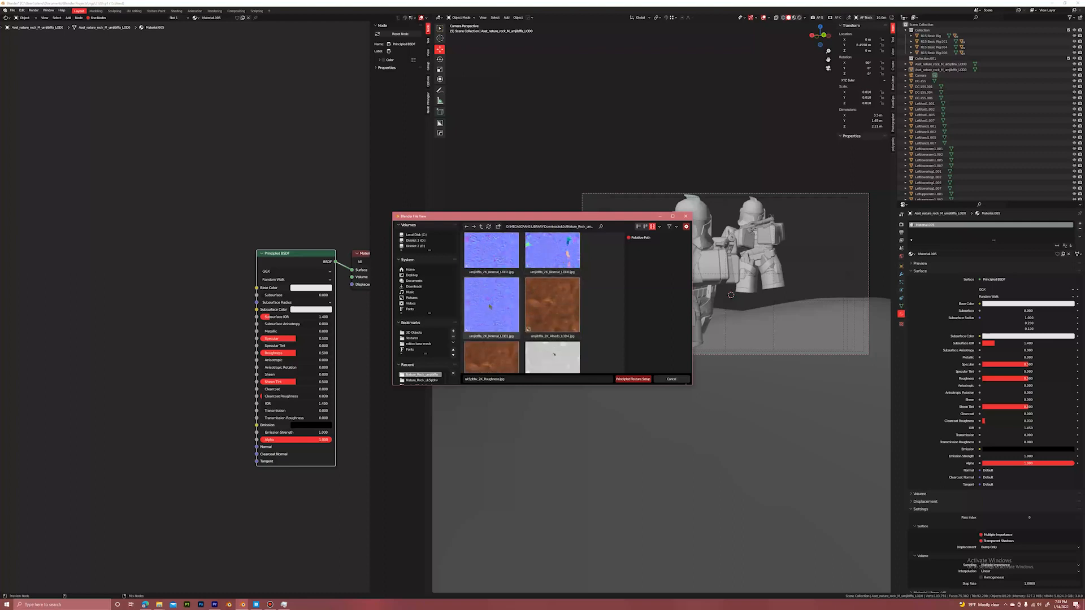
click(552, 254)
shift+click(551, 333)
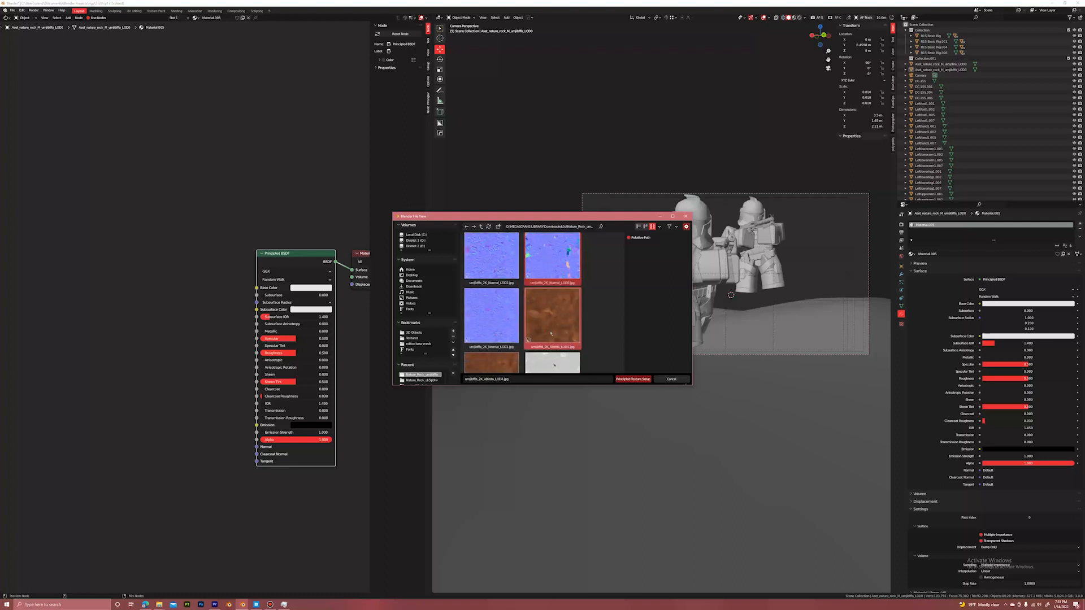
scroll(551, 334, down, 5)
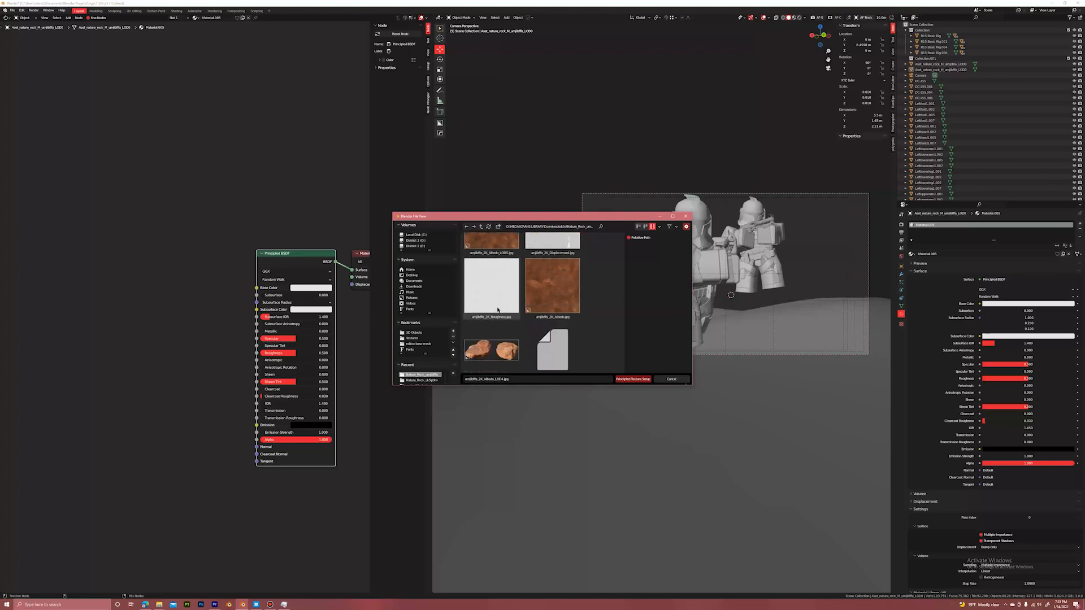
ctrl+click(496, 294)
click(633, 378)
click(267, 203)
Change the Shader Editor back to the 3D Viewport and select the new rock, with the surrounding terrain in view.
click(7, 17)
click(28, 35)
scroll(220, 308, down, 3)
click(218, 307)
scroll(225, 307, down, 2)
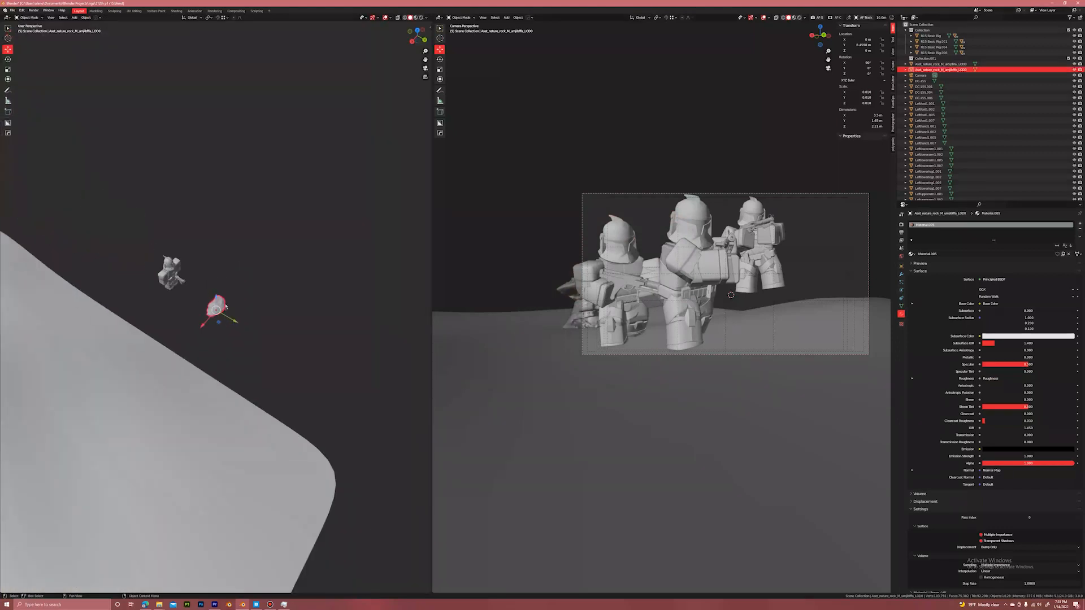
Duplicate the textured rock and move the copy onto the terrain among the clone troopers.
shift+middle_drag(225, 307, 199, 308)
scroll(127, 284, down, 3)
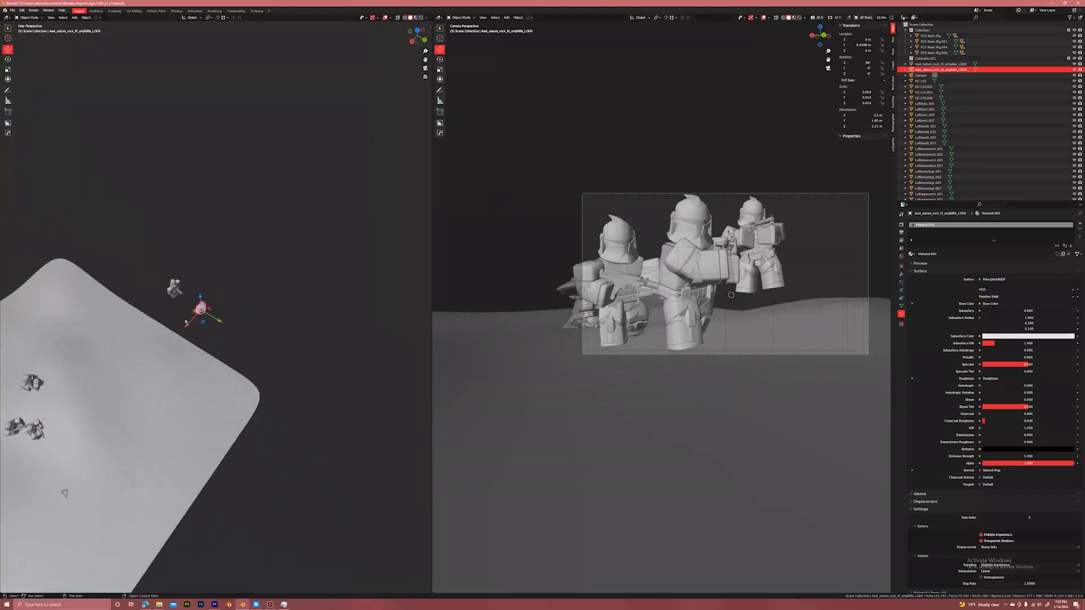
key(shift+d)
right_click(211, 306)
middle_drag(211, 306, 292, 299)
drag(287, 300, 130, 334)
drag(150, 392, 129, 326)
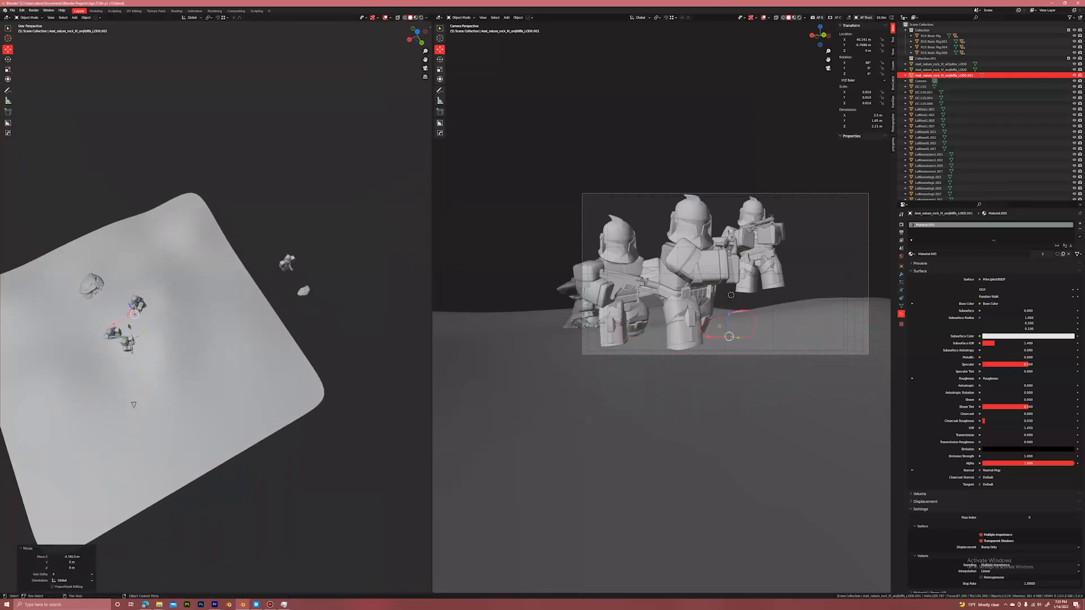
Scale the rock copy up by about 1.85 and move it beneath the rear trooper.
key(KP_Decimal)
scroll(189, 293, down, 6)
middle_drag(192, 293, 226, 240)
key(s)
click(370, 259)
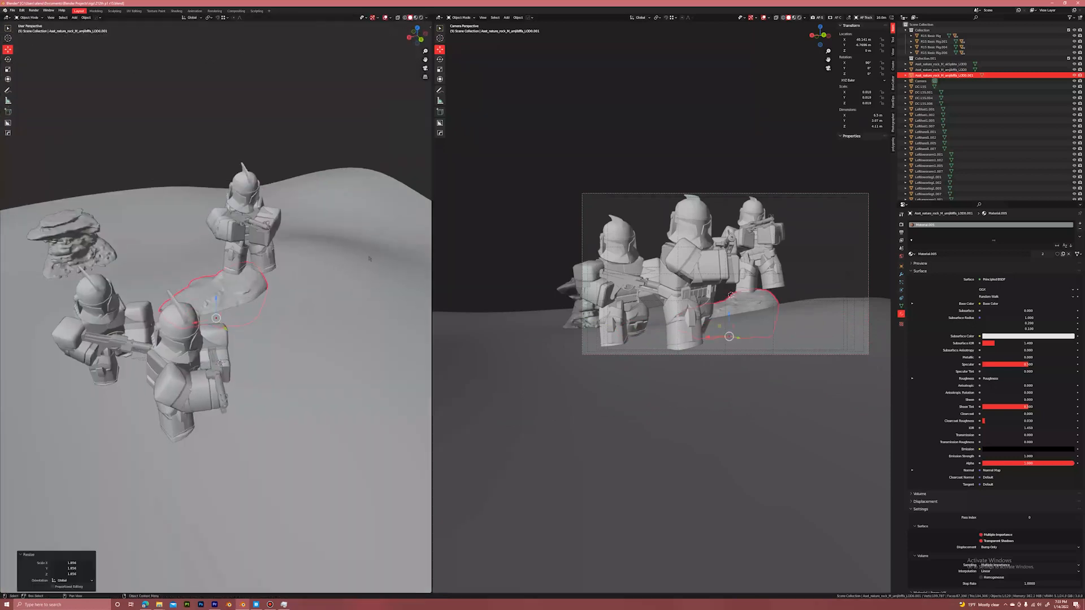
drag(197, 323, 247, 275)
key(KP_Decimal)
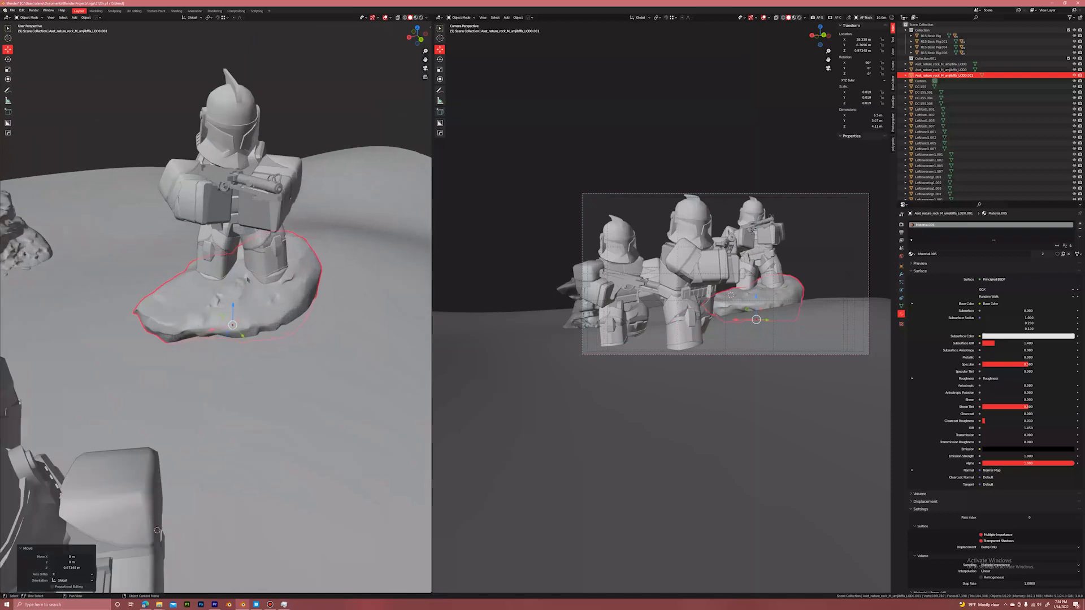
Rotate the rock about the Z axis and shift it under the rear trooper's feet.
key(r)
key(z)
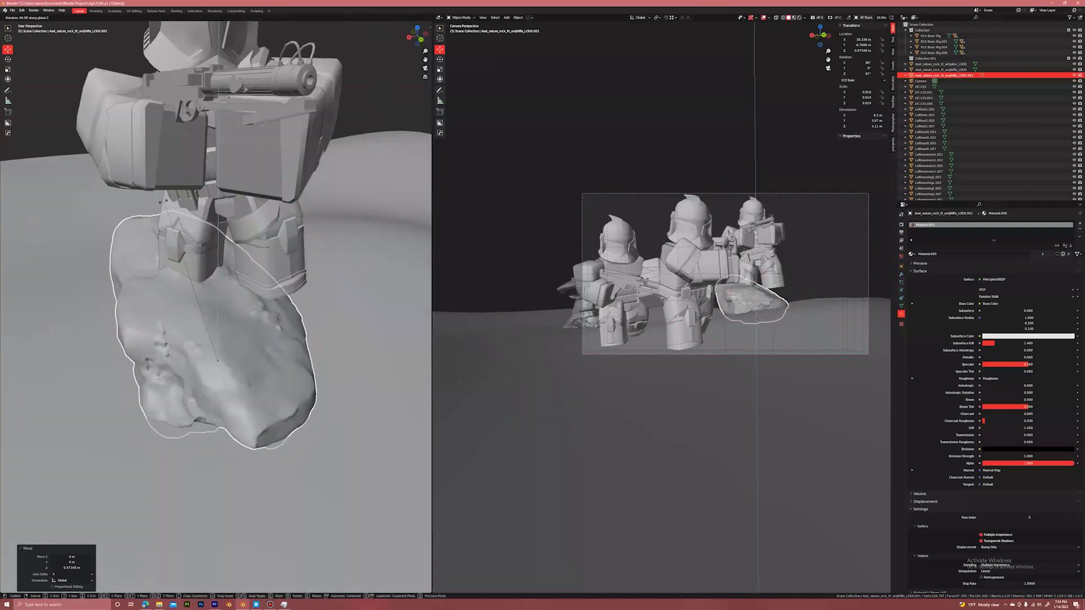
click(183, 208)
middle_drag(237, 252, 247, 283)
drag(207, 356, 240, 366)
Tilt the rock beneath the rear trooper and adjust its height so its top forms a level footing for his feet.
click(9, 60)
mouse_move(240, 366)
middle_down()
mouse_move(232, 353)
mouse_move(251, 351)
middle_up()
key(r)
key(r)
drag(252, 351, 253, 352)
key(ctrl+z)
mouse_move(254, 355)
middle_down()
mouse_move(246, 364)
mouse_move(255, 357)
middle_up()
drag(259, 361, 249, 336)
click(8, 50)
click(9, 59)
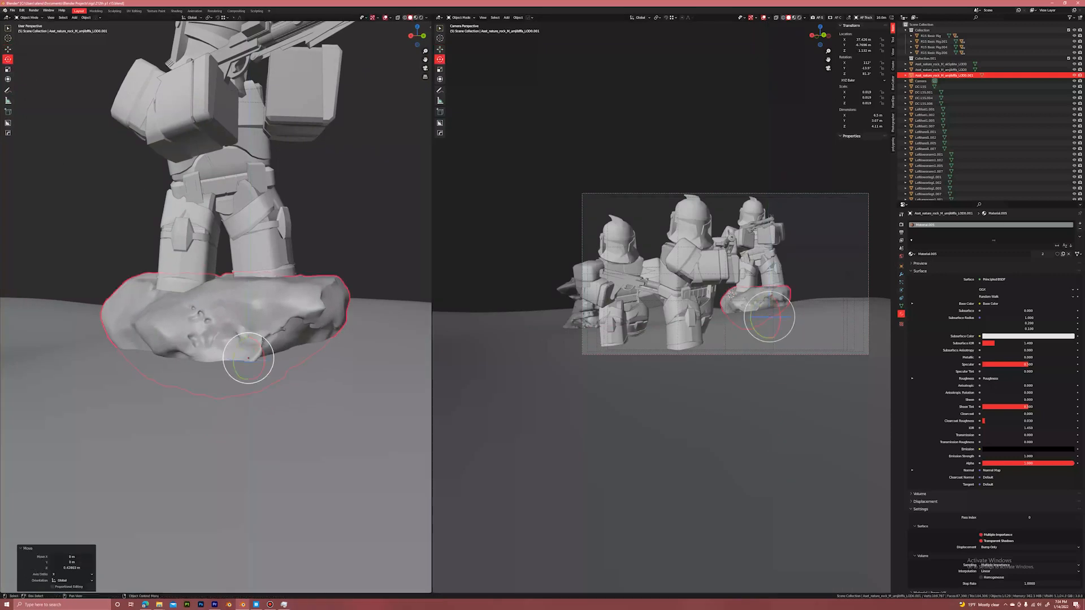
drag(262, 345, 261, 350)
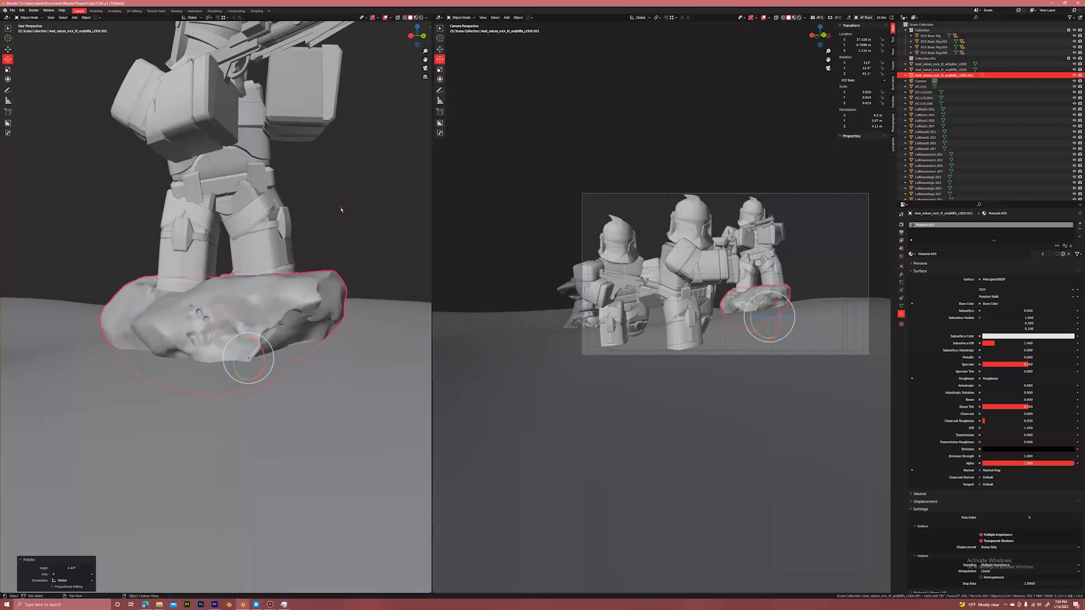
Enlarge the rock under the rear trooper and lower it vertically until its base is buried in the sand.
click(341, 209)
middle_drag(341, 209, 312, 229)
scroll(312, 230, down, 5)
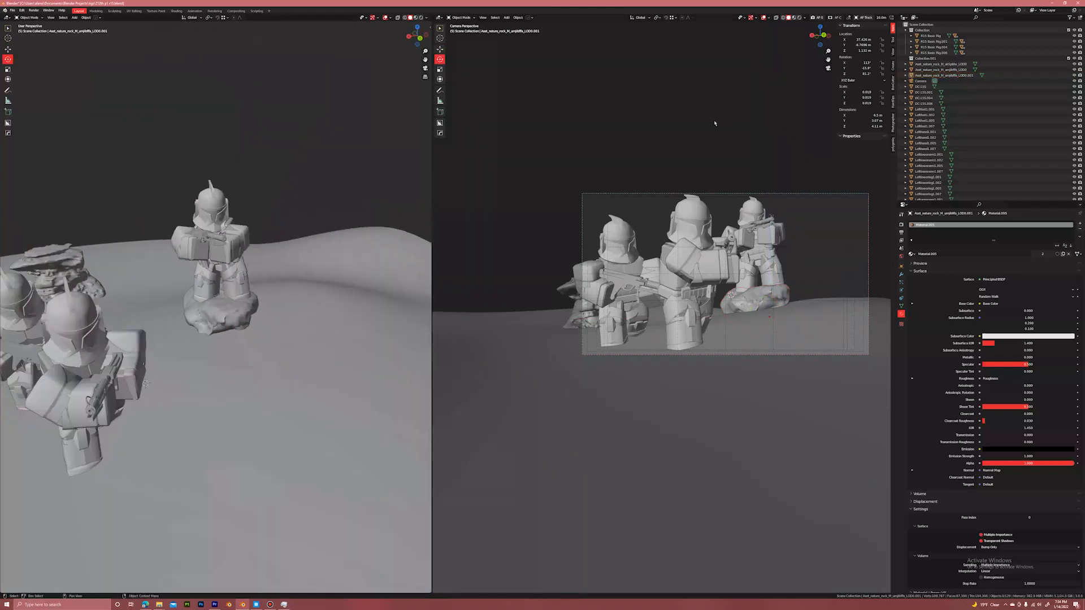
click(235, 306)
key(s)
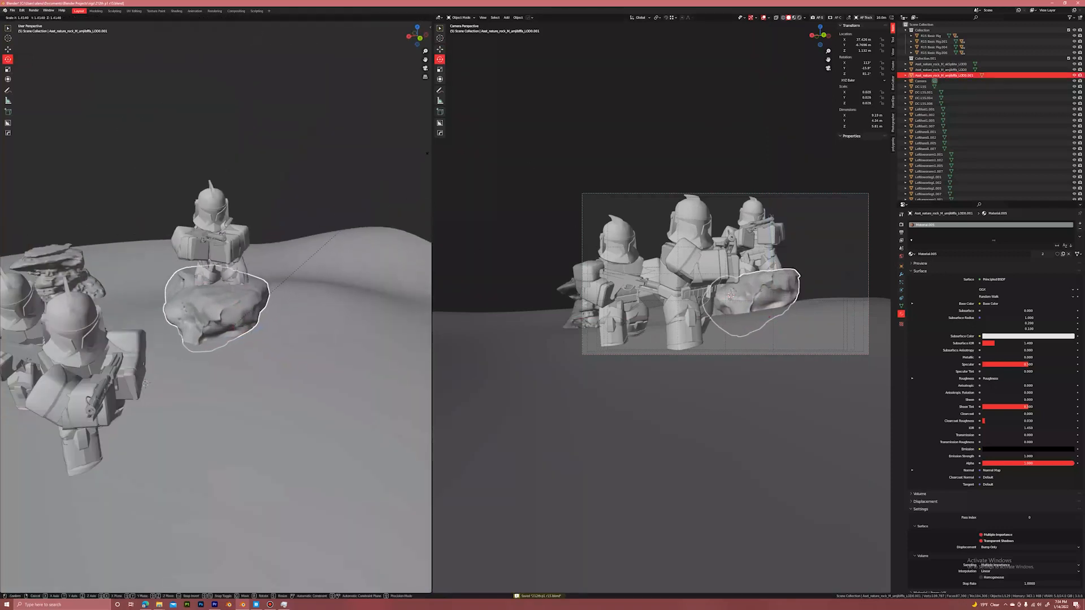
click(1, 77)
click(9, 49)
key(g)
key(z)
click(238, 329)
click(474, 161)
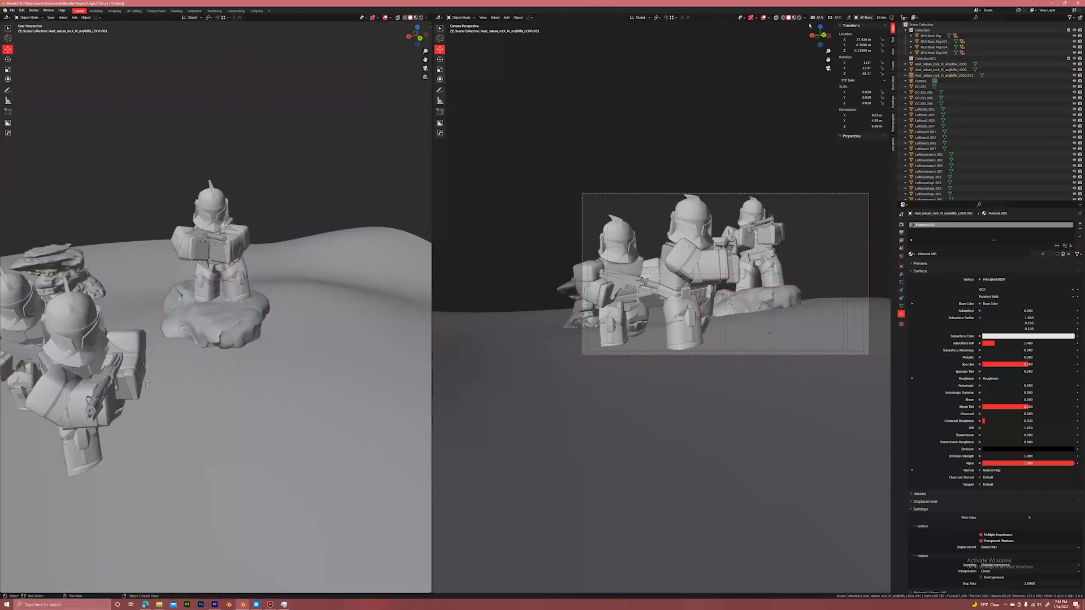
Preview the camera view in rendered shading to check the rock, and return it to solid shading.
click(800, 18)
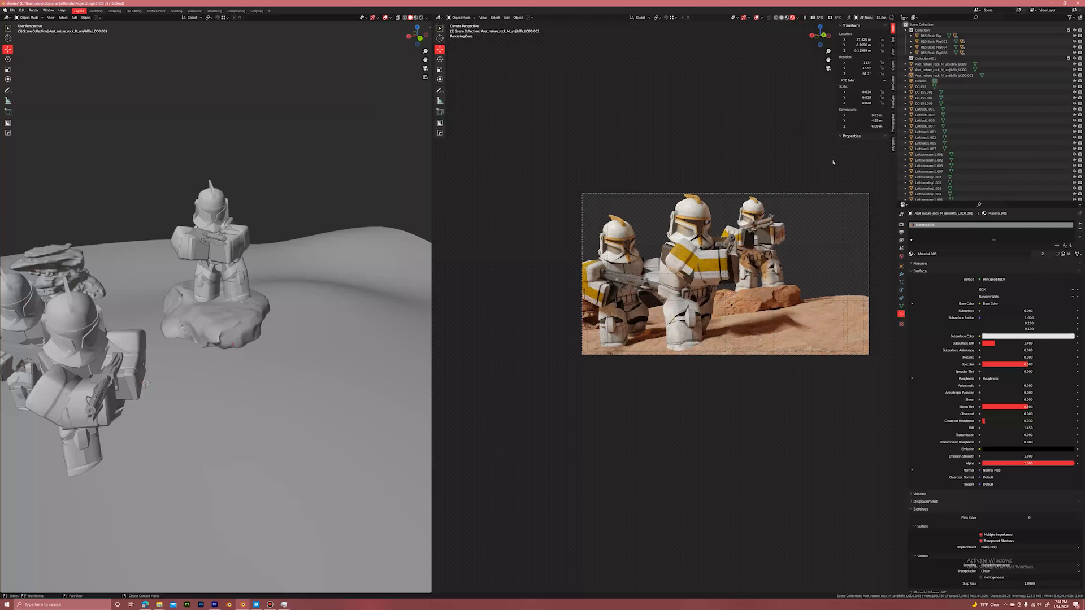
scroll(800, 143, up, 4)
scroll(696, 186, down, 3)
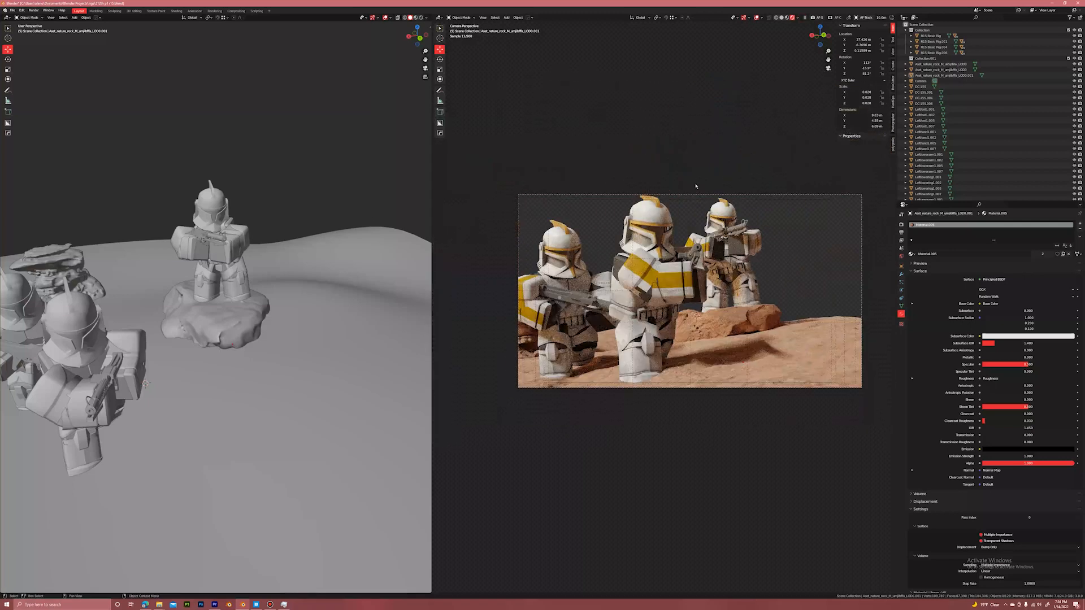
click(782, 18)
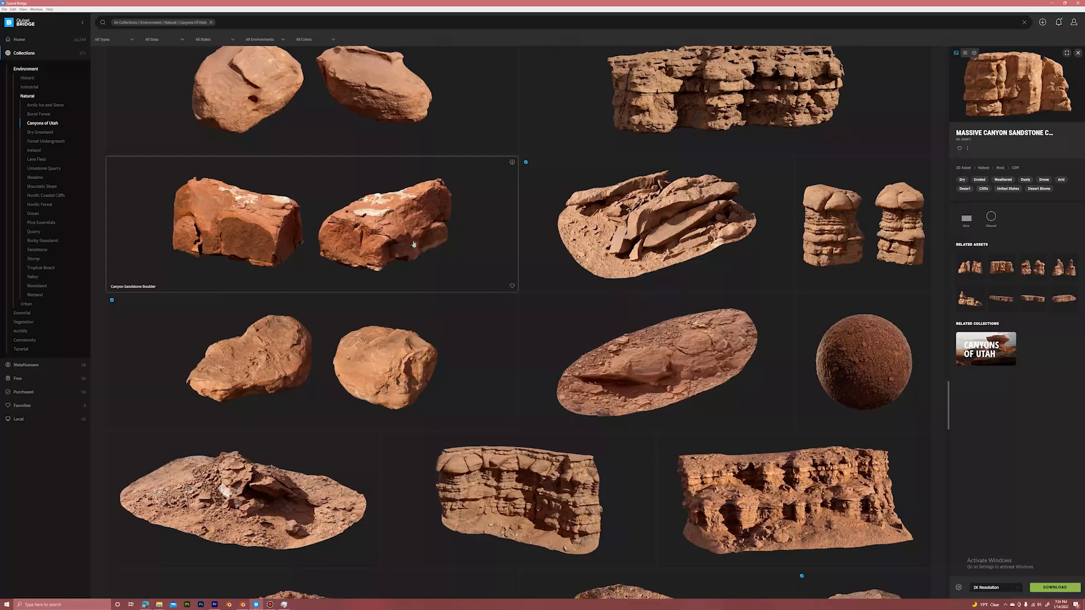
Browse the Canyons of Utah collection in Quixel Bridge for another rock that suits the scene.
scroll(421, 275, up, 2)
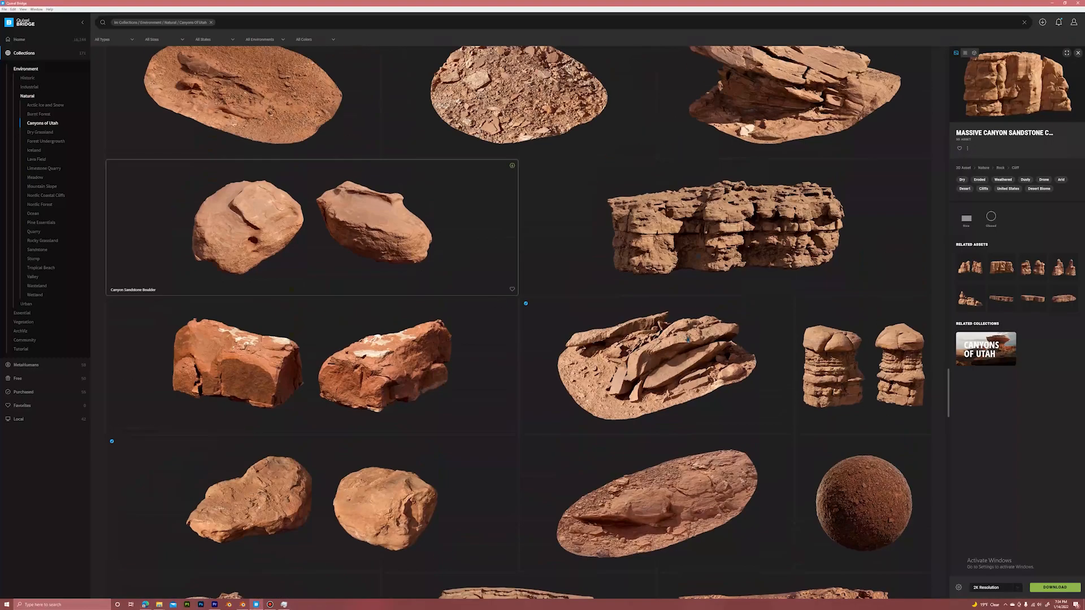
scroll(688, 339, up, 12)
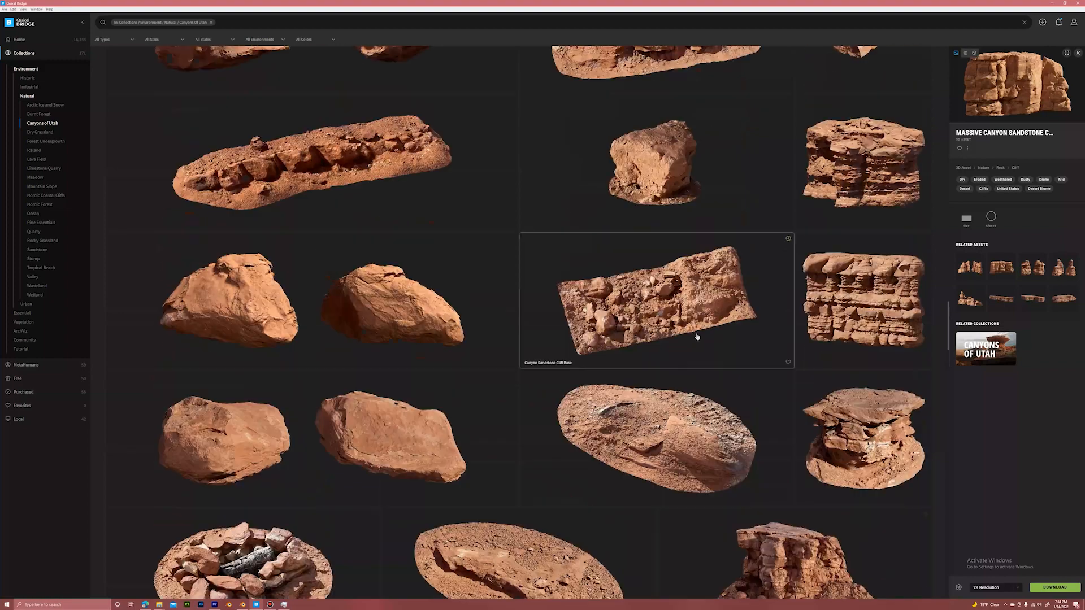
scroll(696, 335, up, 4)
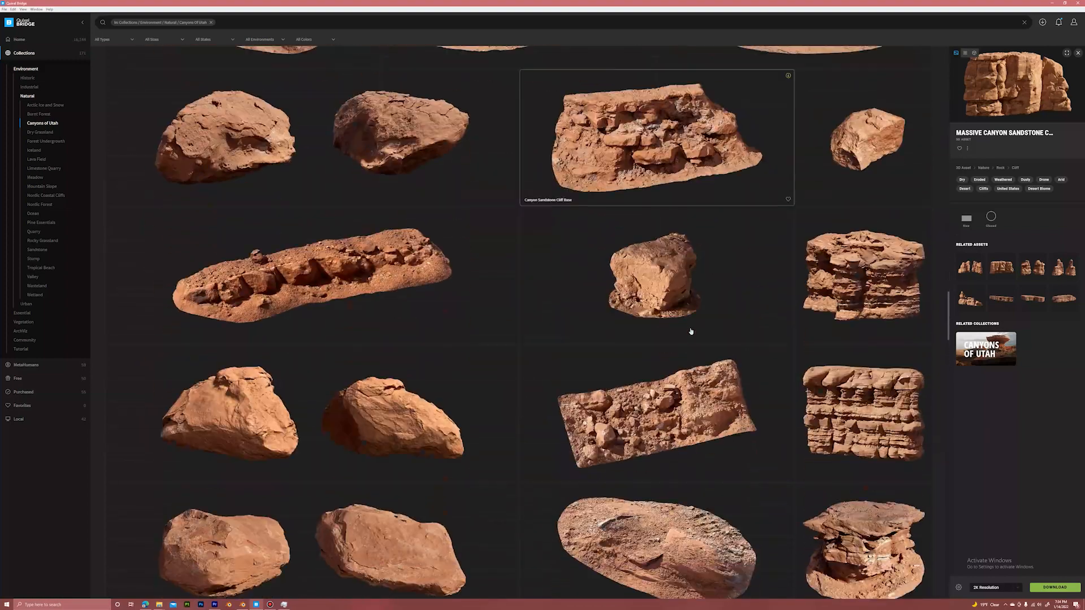
scroll(684, 334, down, 10)
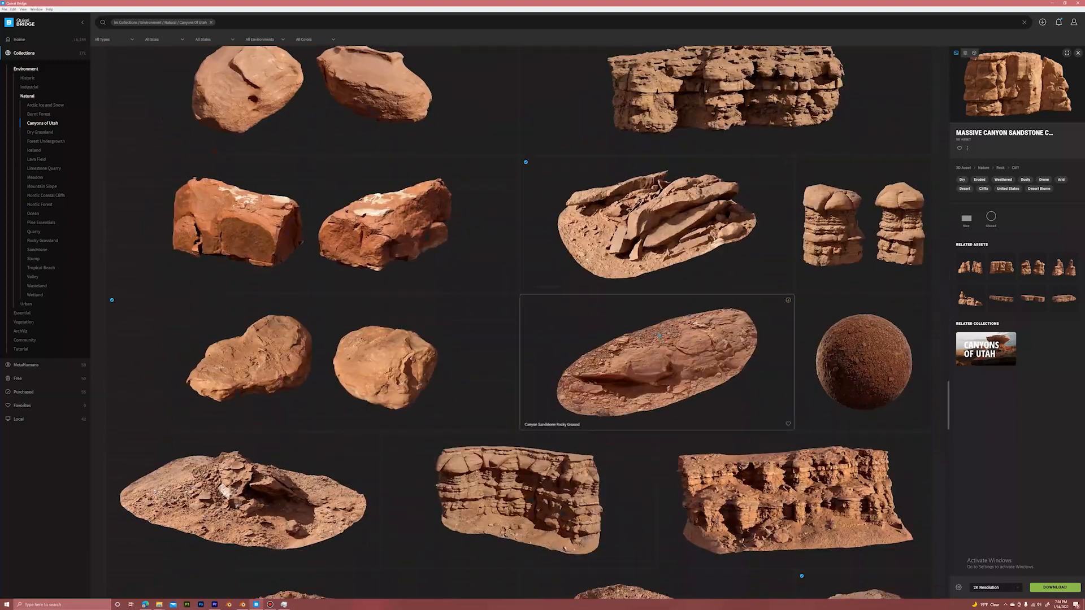
right_click(654, 207)
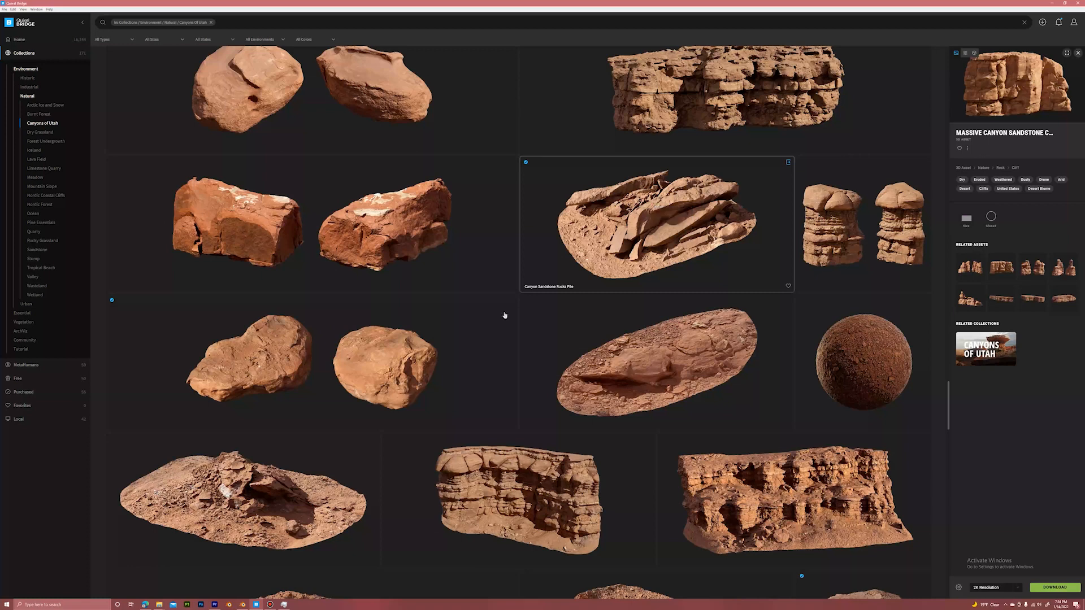
scroll(505, 315, down, 7)
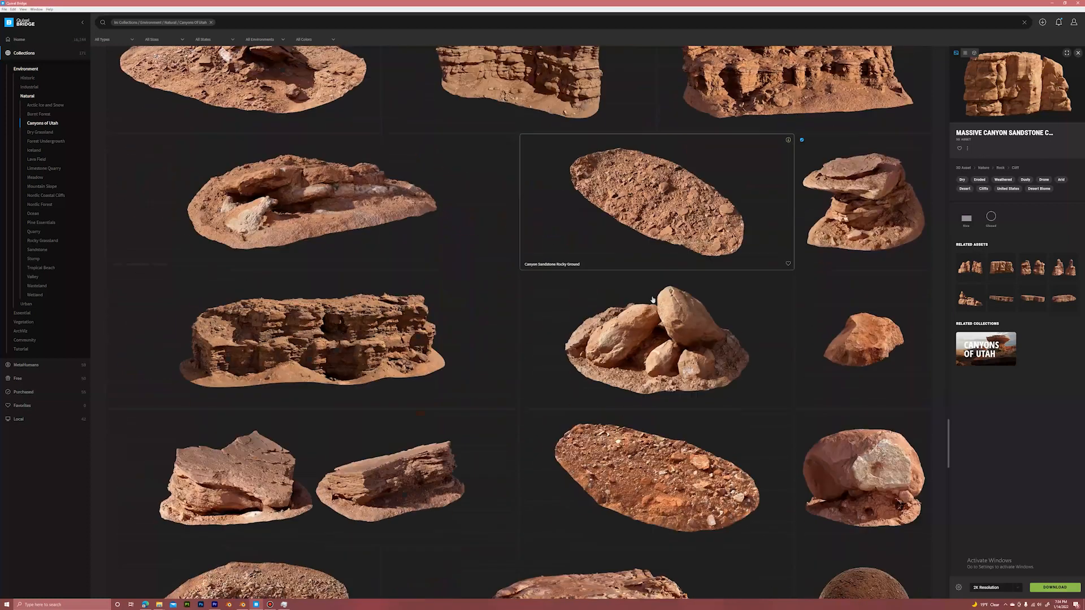
scroll(653, 300, down, 4)
scroll(586, 293, down, 5)
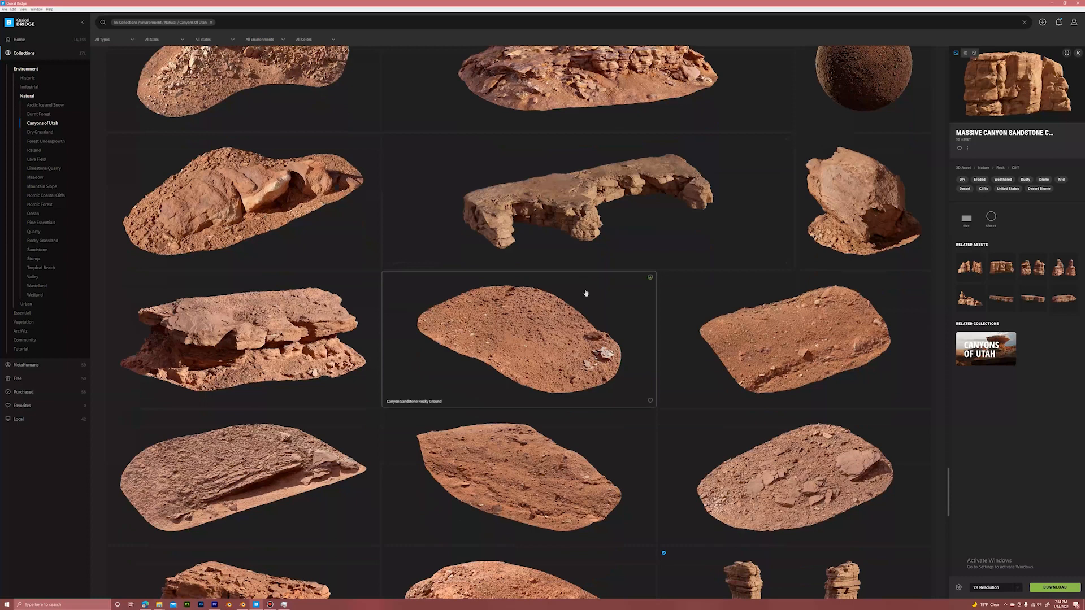
scroll(586, 293, down, 10)
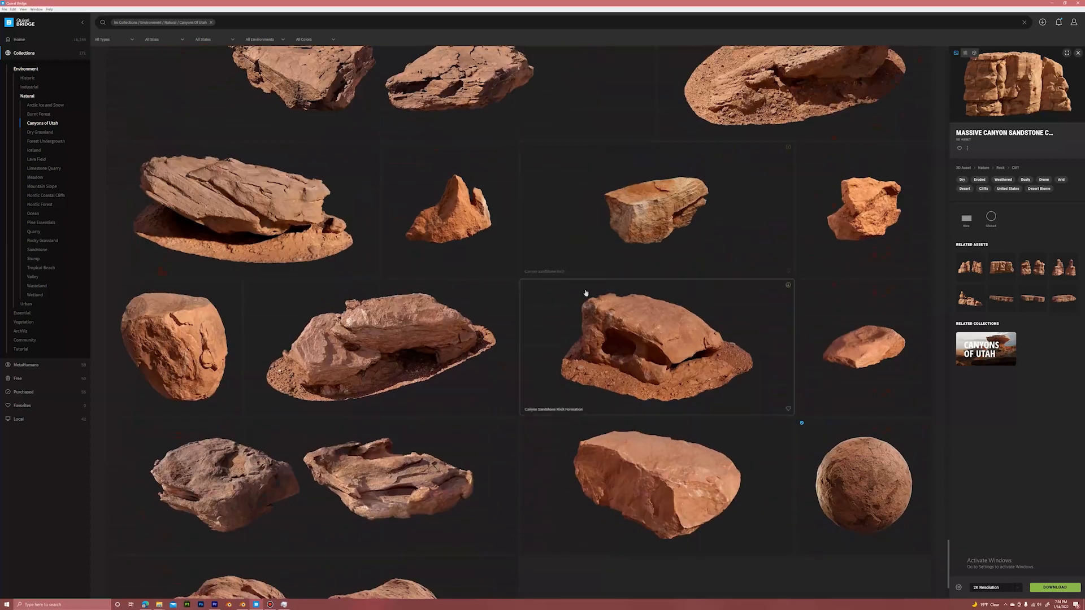
scroll(585, 293, down, 2)
scroll(398, 400, up, 15)
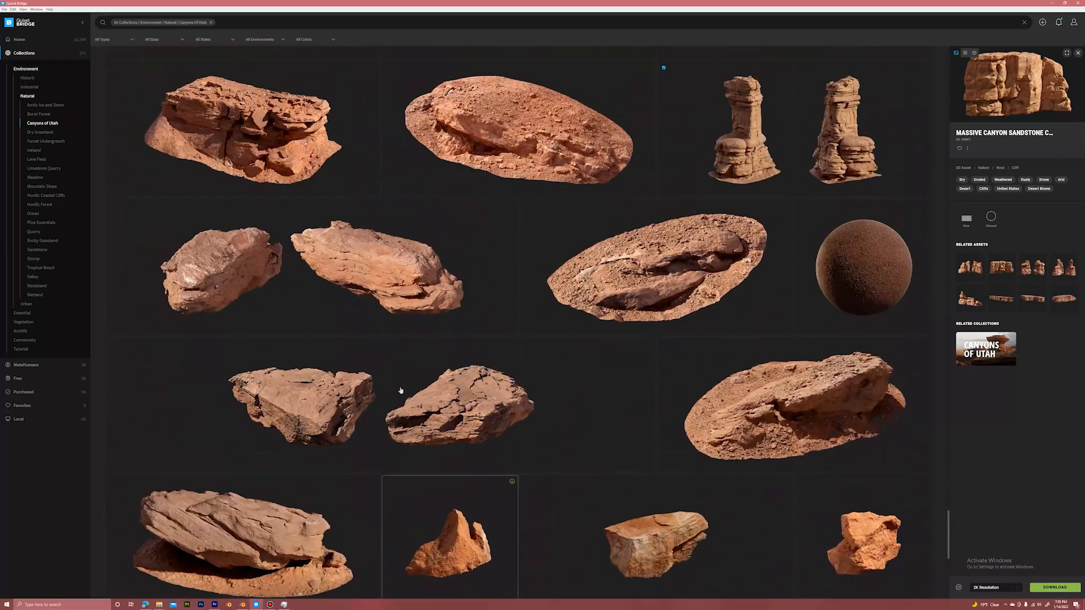
scroll(426, 342, up, 6)
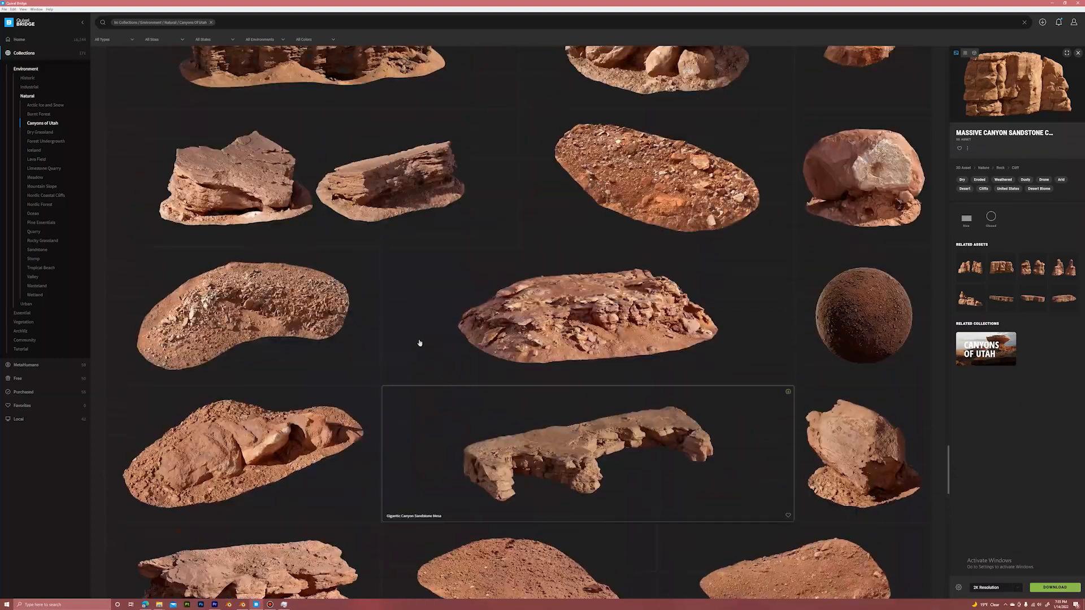
scroll(426, 342, down, 5)
scroll(836, 429, down, 2)
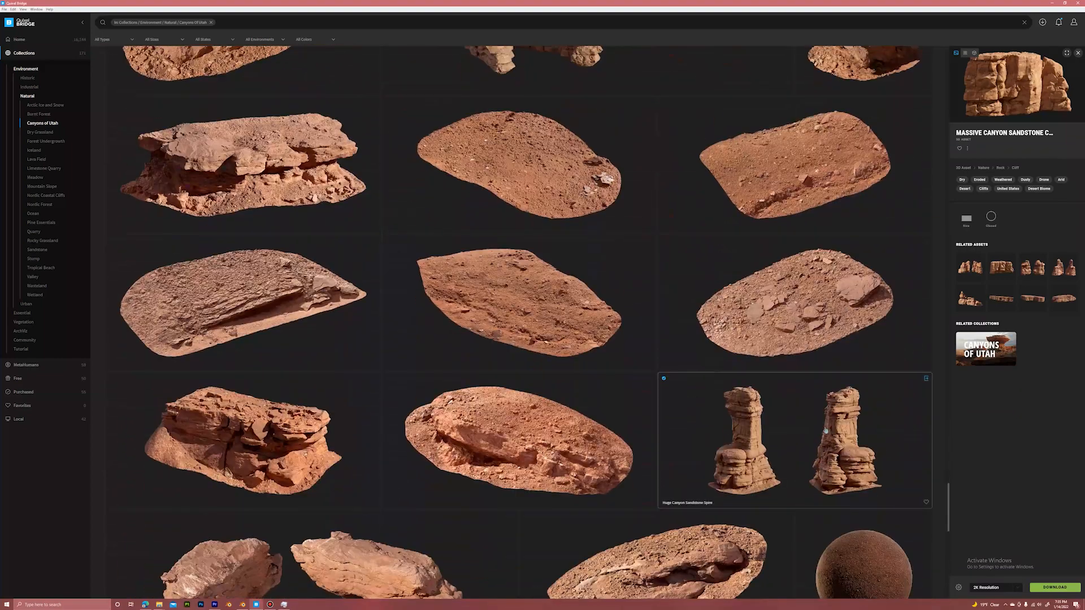
scroll(810, 421, up, 16)
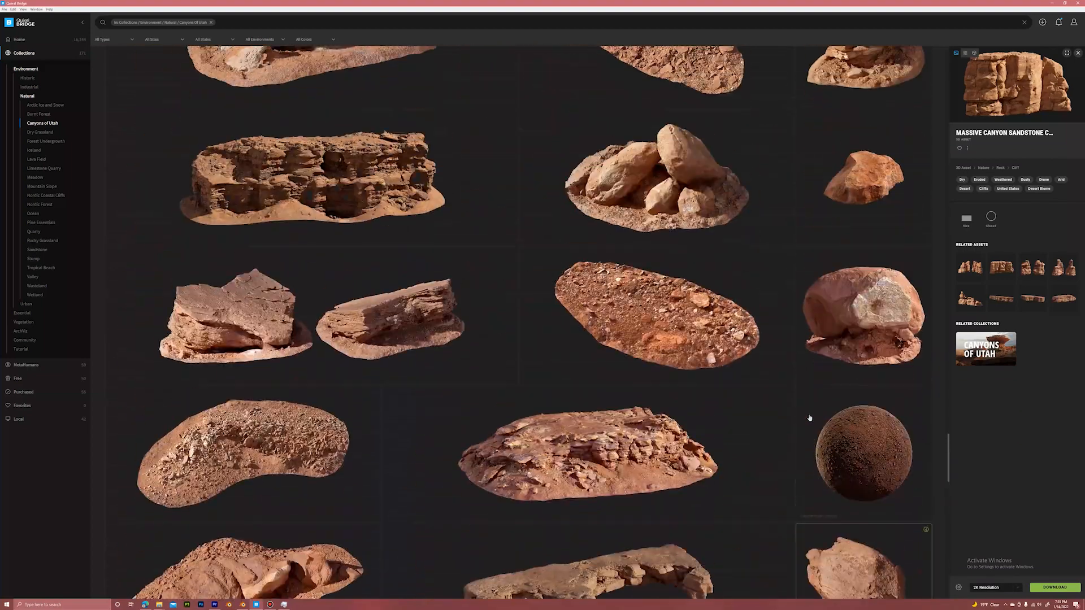
scroll(701, 400, up, 4)
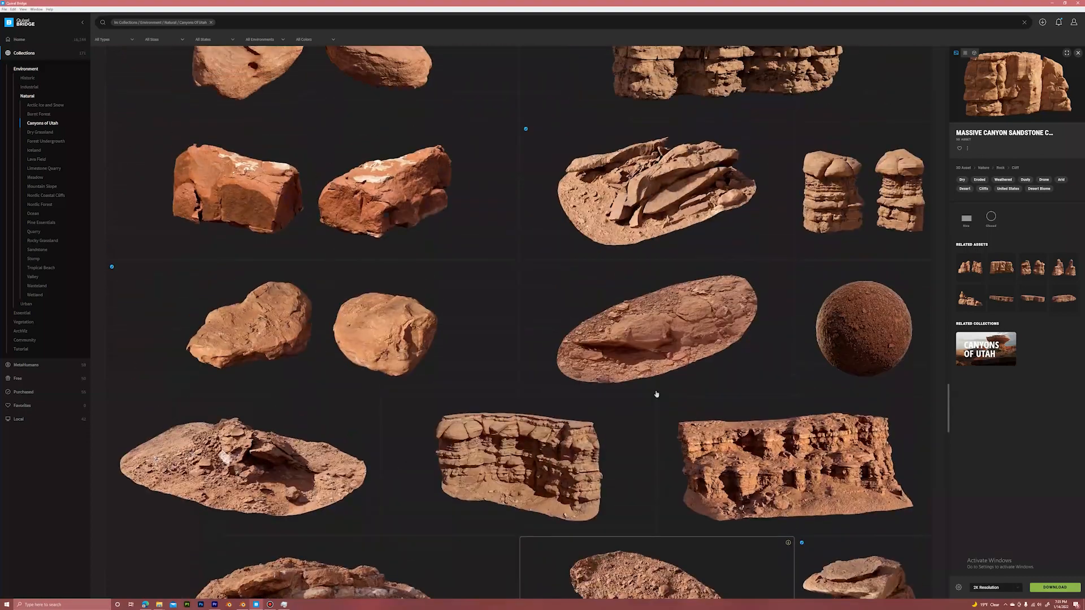
scroll(593, 397, up, 8)
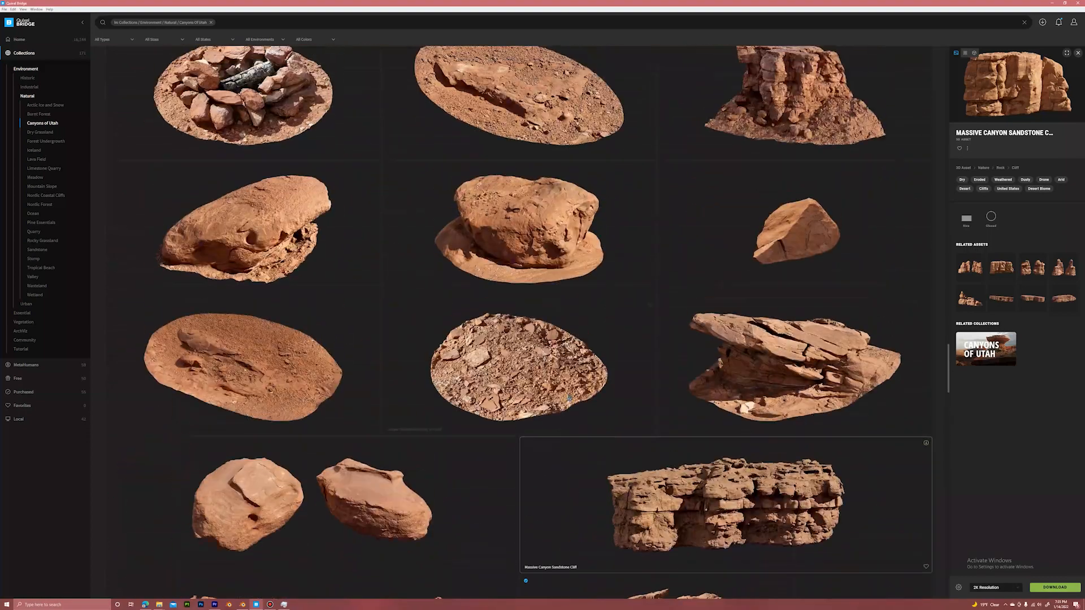
scroll(569, 397, up, 10)
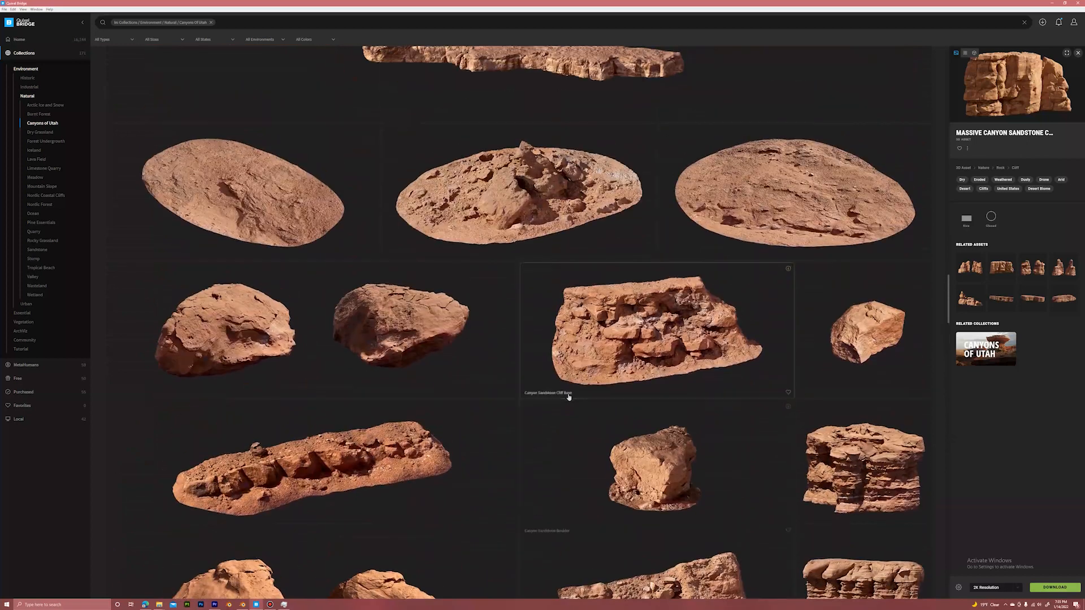
scroll(570, 398, up, 10)
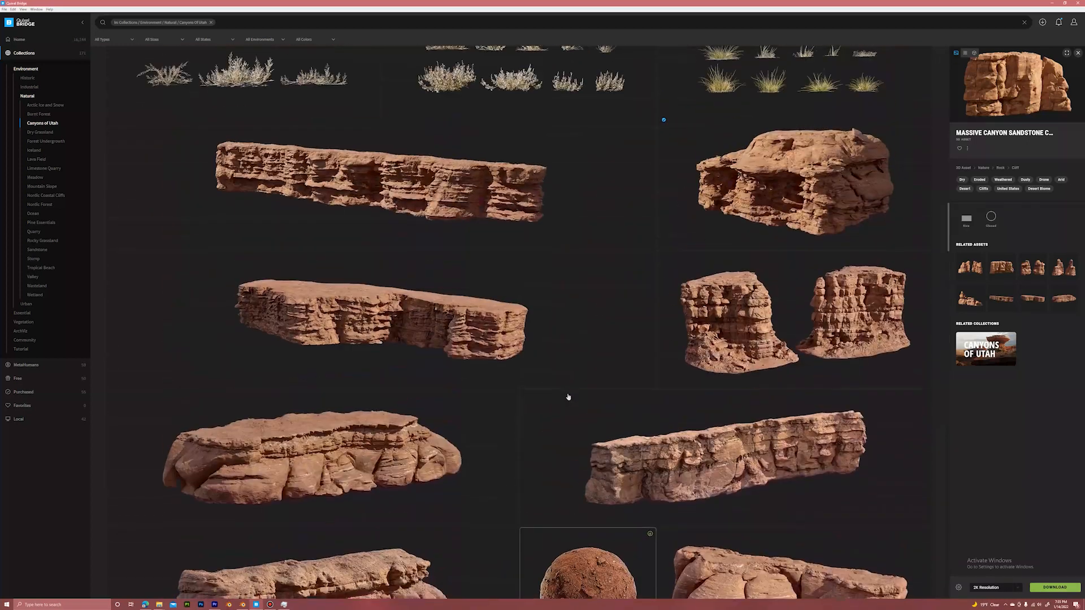
Open the files of the downloaded large canyon sandstone rock, copy their folder path and switch back to Blender.
right_click(823, 305)
click(835, 311)
click(575, 238)
key(ctrl+c)
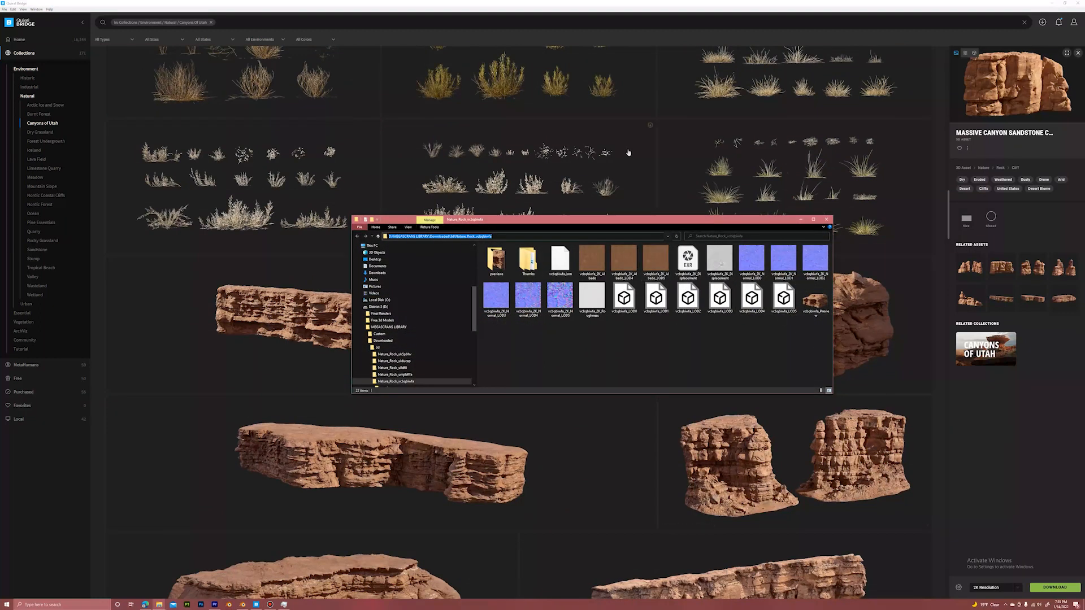
click(663, 263)
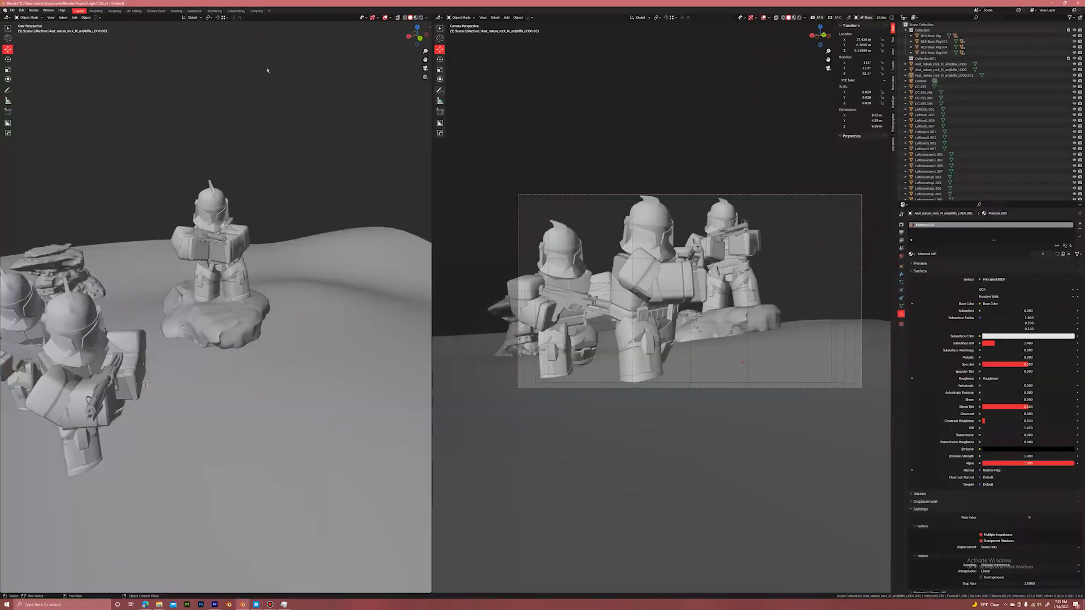
click(11, 11)
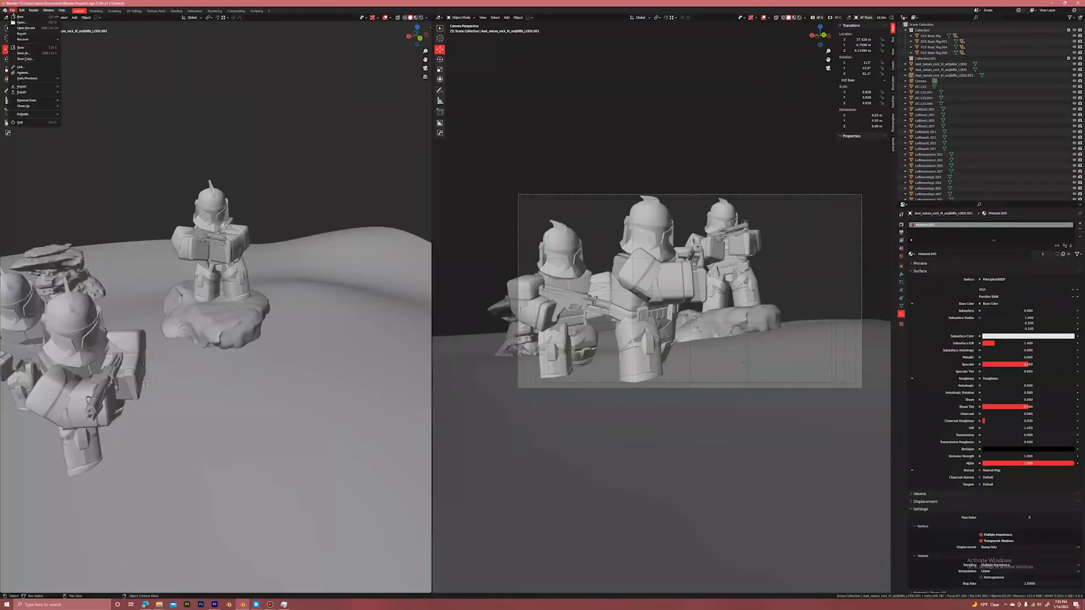
mouse_move(21, 87)
click(85, 149)
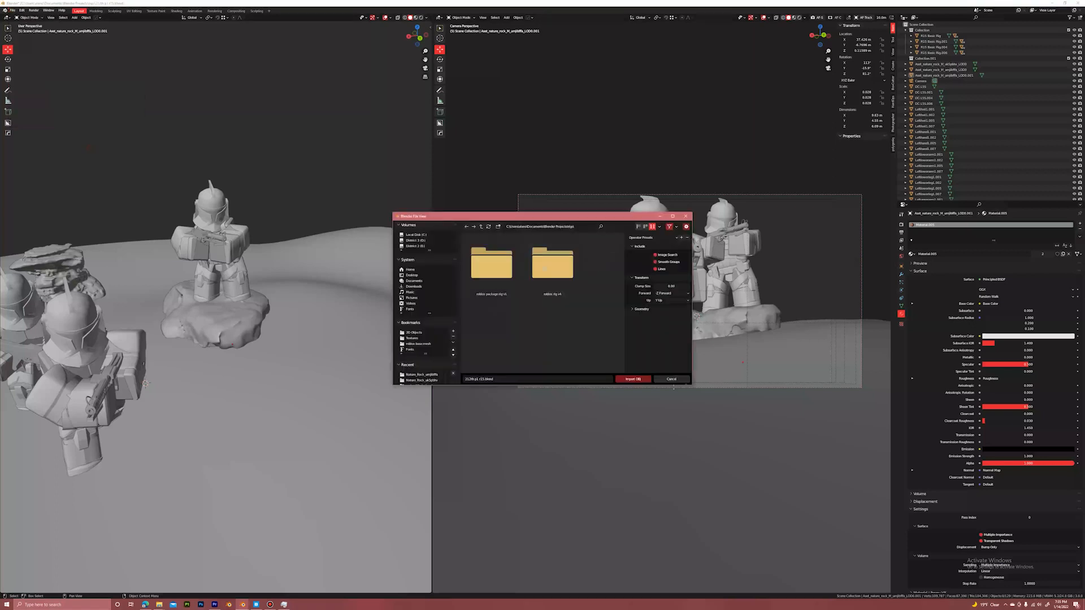
click(657, 382)
Import the LOD0 FBX of the large canyon sandstone rock from its copied Megascans folder path.
click(12, 11)
mouse_move(22, 86)
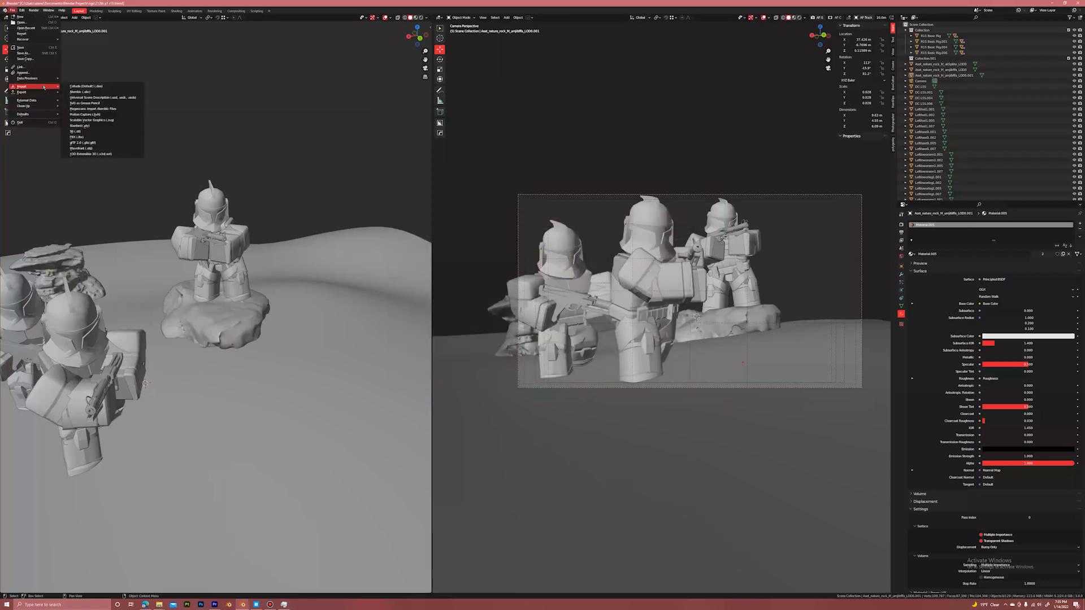
click(540, 227)
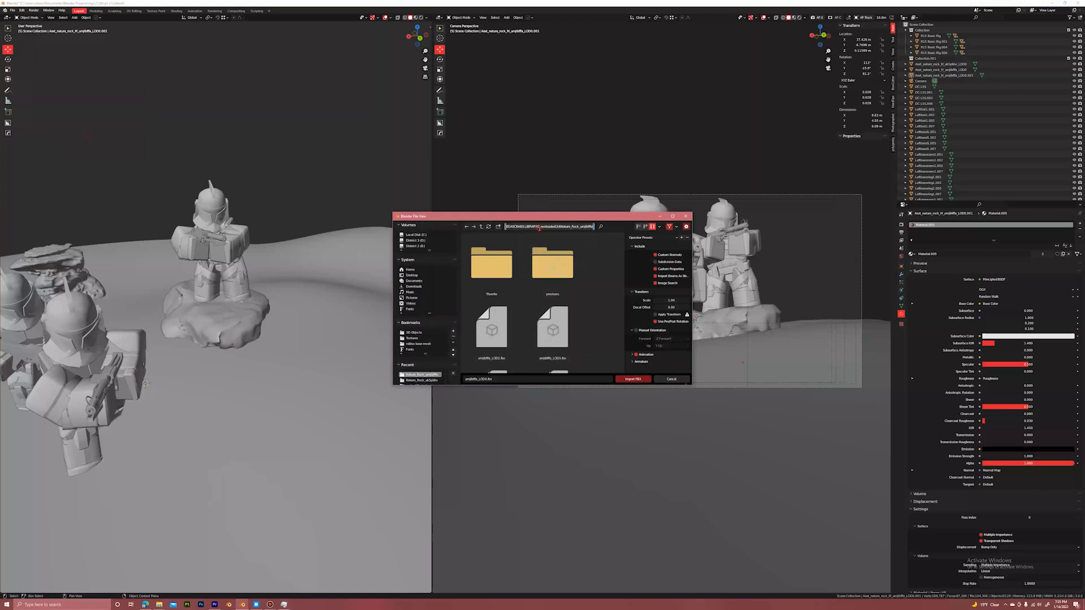
key(ctrl+v)
key(Return)
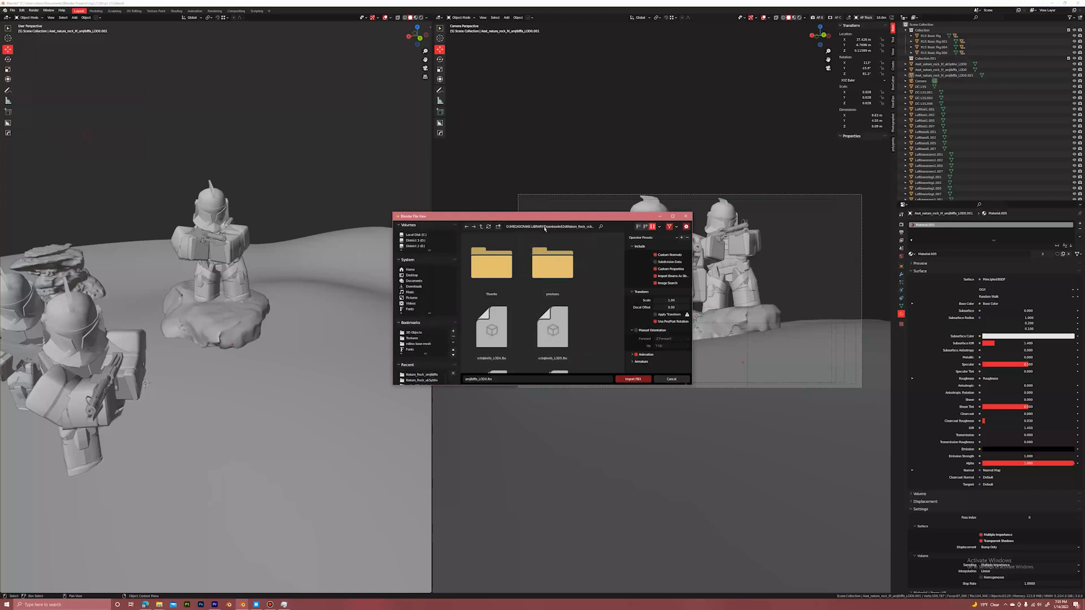
scroll(509, 271, down, 3)
click(497, 283)
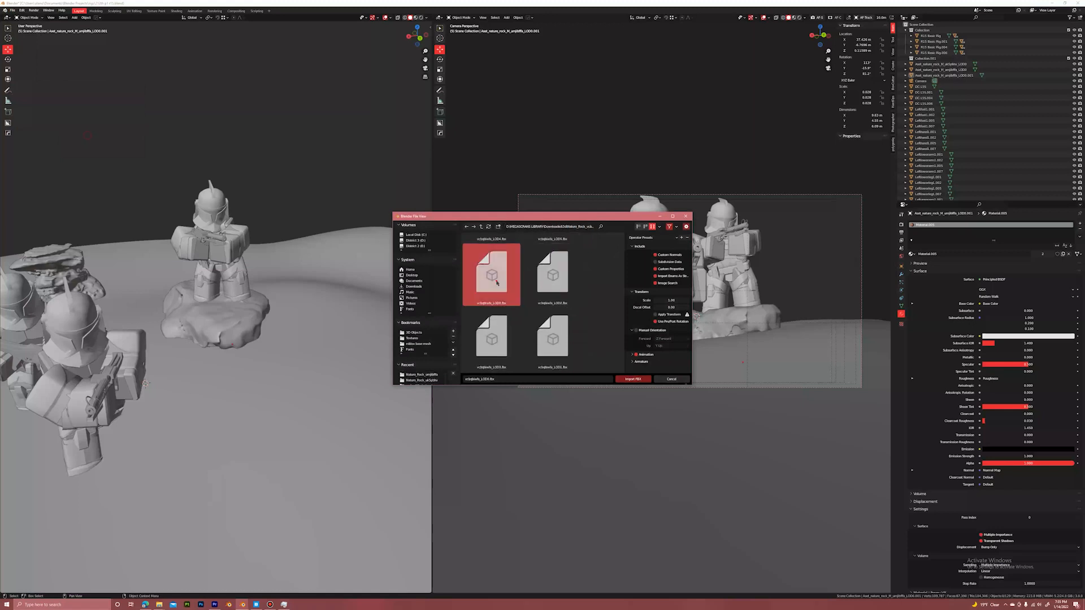
click(633, 380)
Select the imported canyon rock, give it a new material and open its nodes in the Shader Editor.
scroll(216, 308, down, 10)
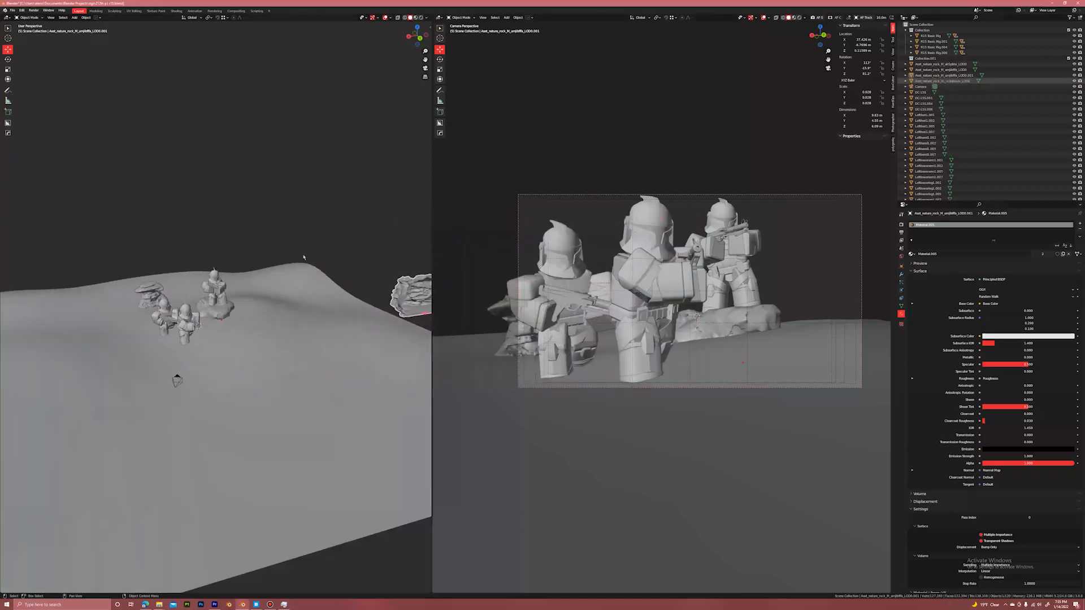
middle_drag(313, 297, 346, 332)
scroll(346, 331, up, 2)
click(282, 271)
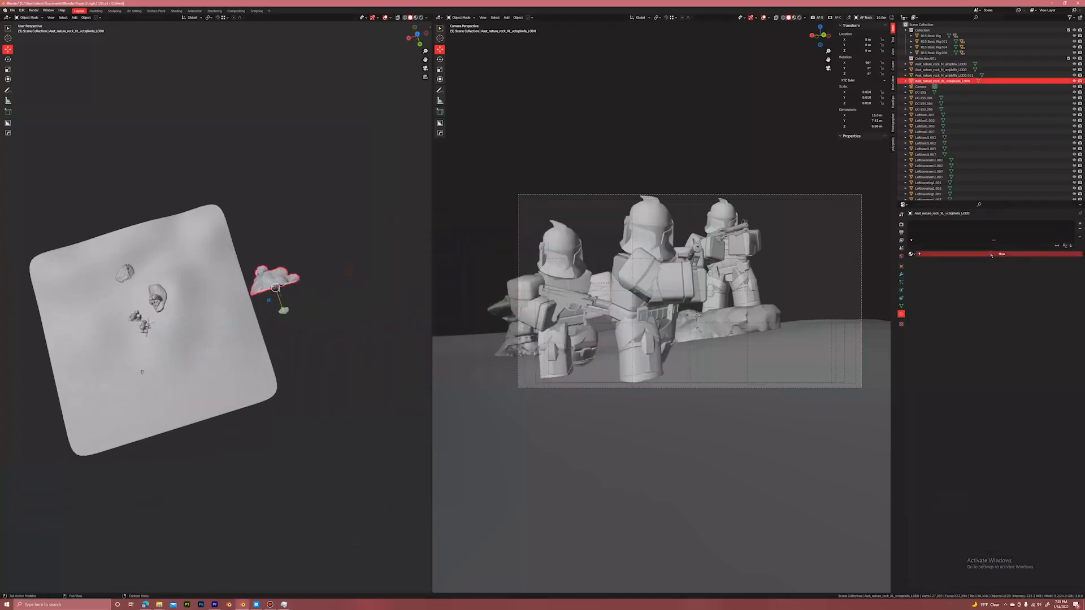
click(1002, 253)
click(6, 18)
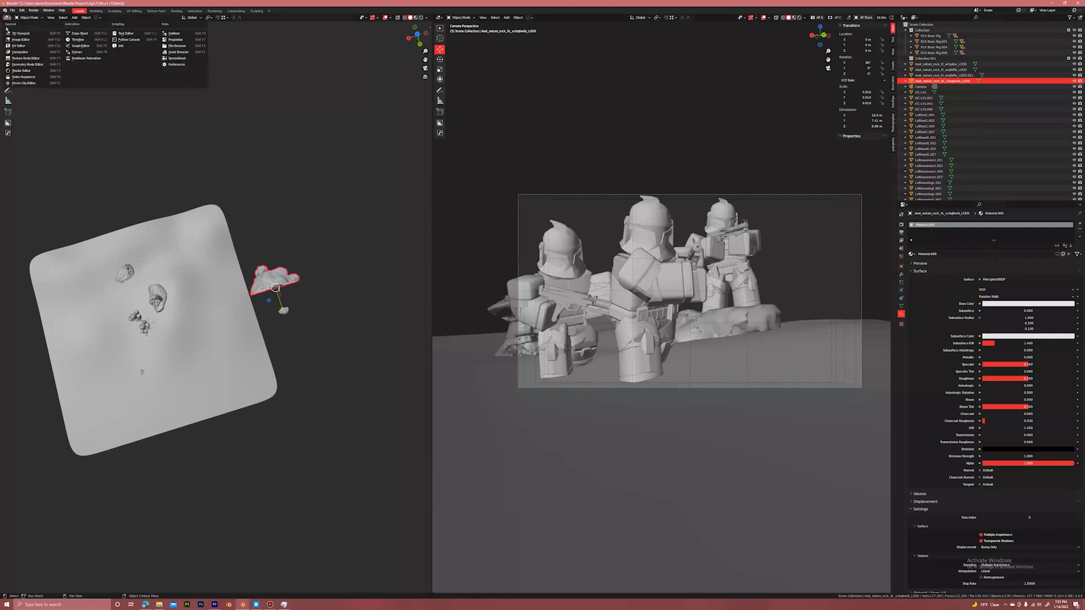
click(28, 74)
Load the rock's albedo, LOD0 normal and roughness maps with Principled Texture Setup, and return the editor to the 3D viewport.
click(286, 261)
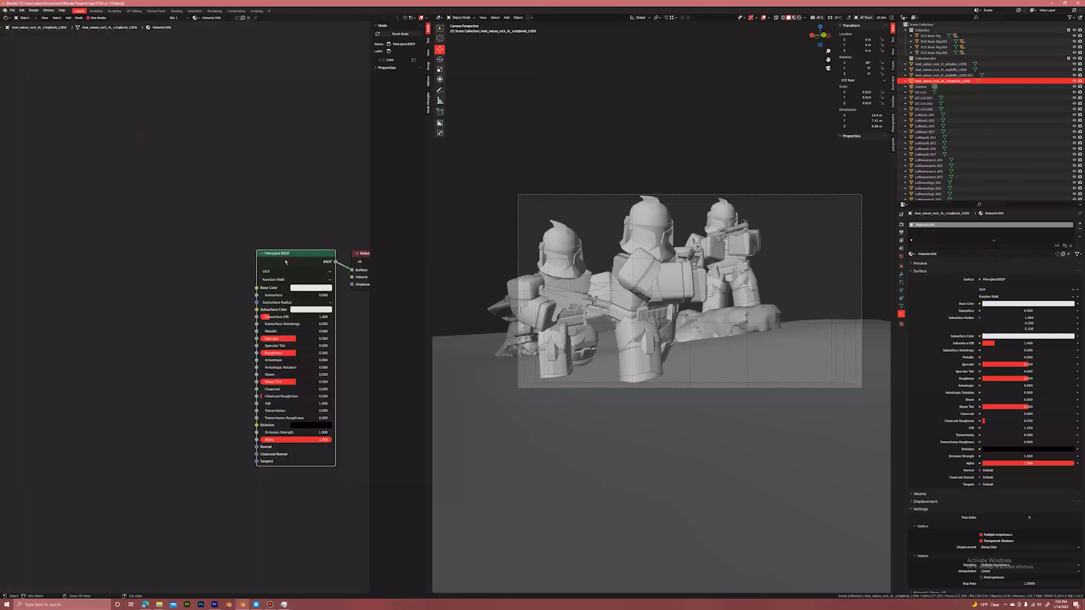
key(ctrl+shift+t)
key(ctrl+v)
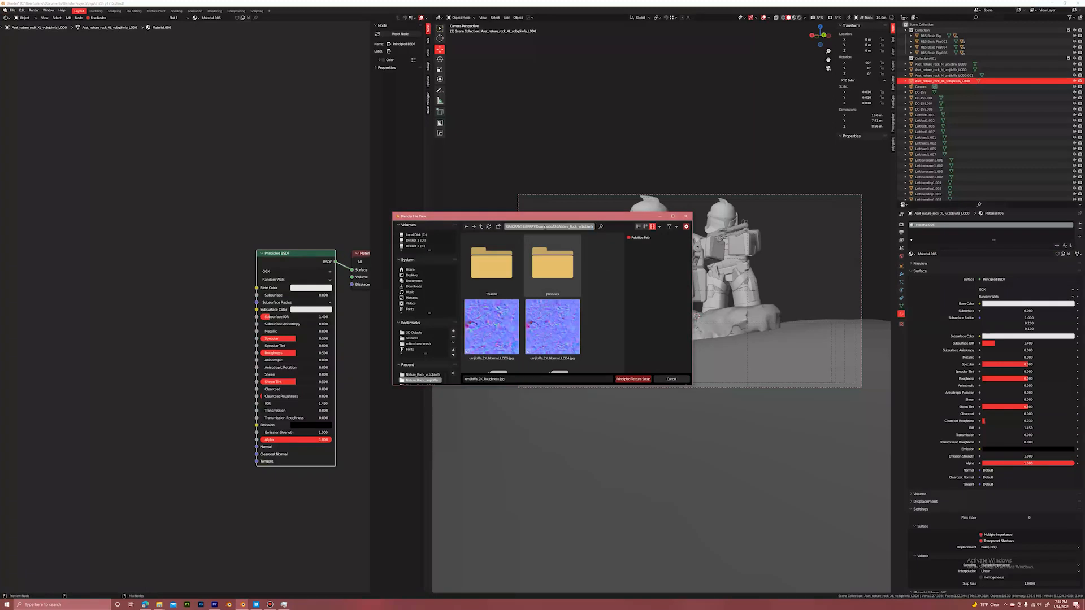
key(Return)
scroll(557, 294, down, 5)
scroll(558, 296, up, 4)
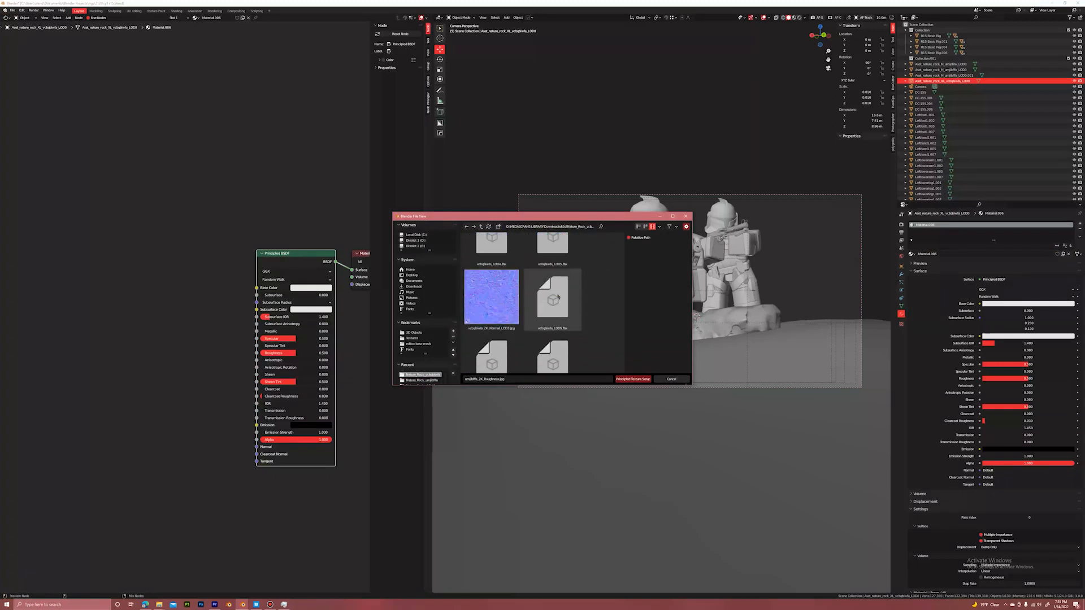
click(558, 296)
scroll(560, 300, down, 1)
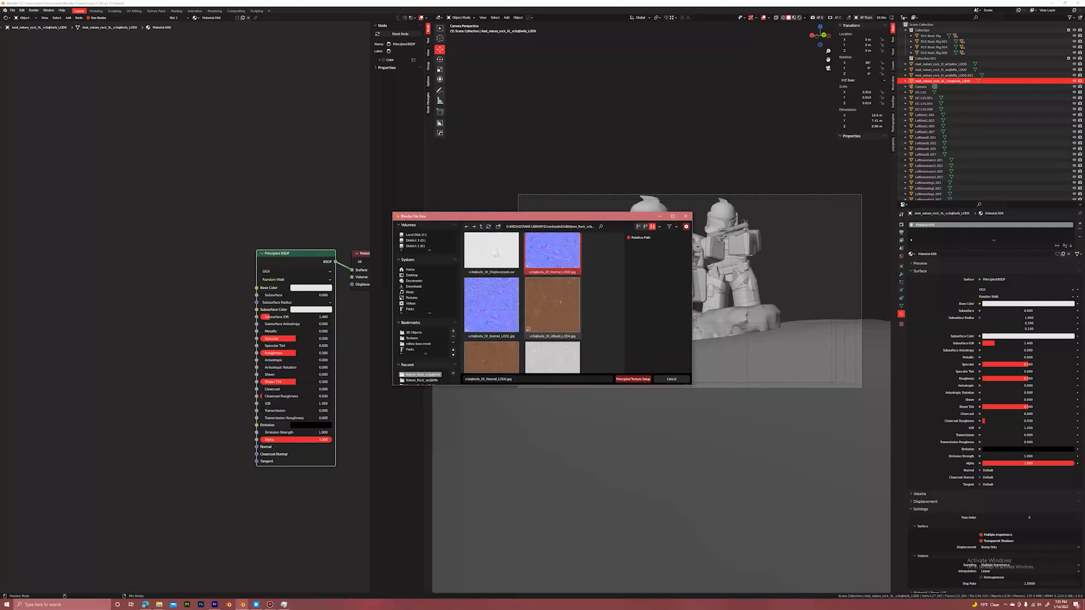
scroll(560, 302, down, 3)
click(491, 311)
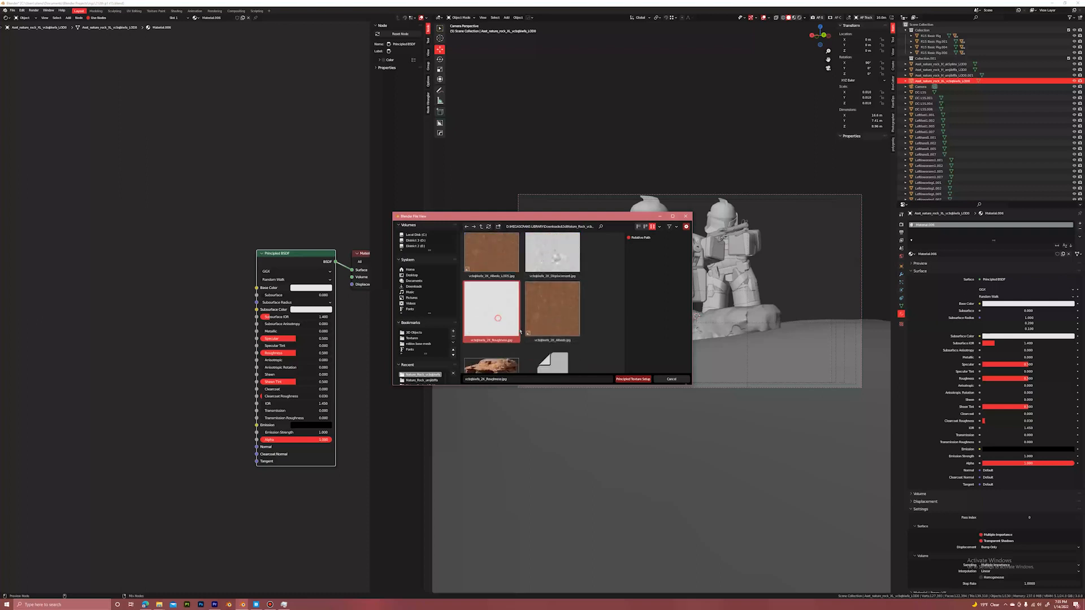
click(630, 380)
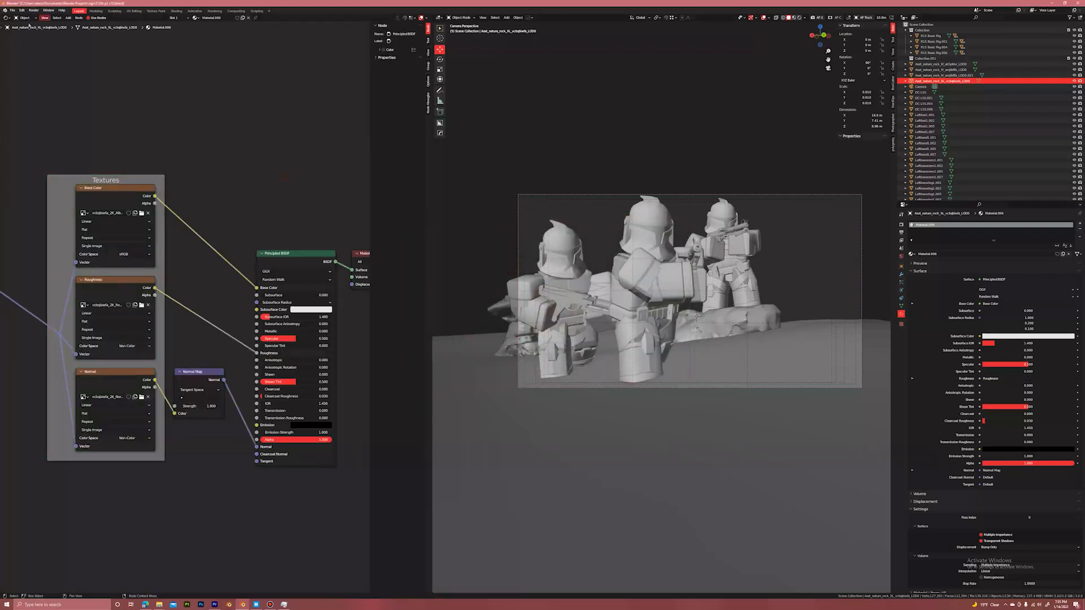
click(5, 18)
click(29, 36)
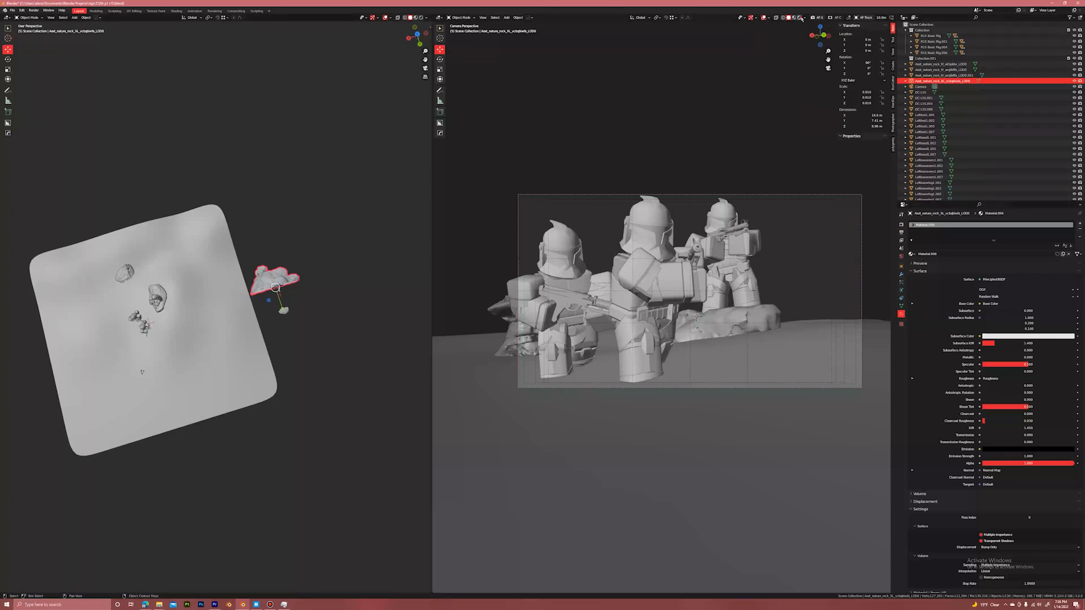
Show the camera view in rendered shading and place a duplicate of the canyon rock on the sand behind the troopers.
click(800, 18)
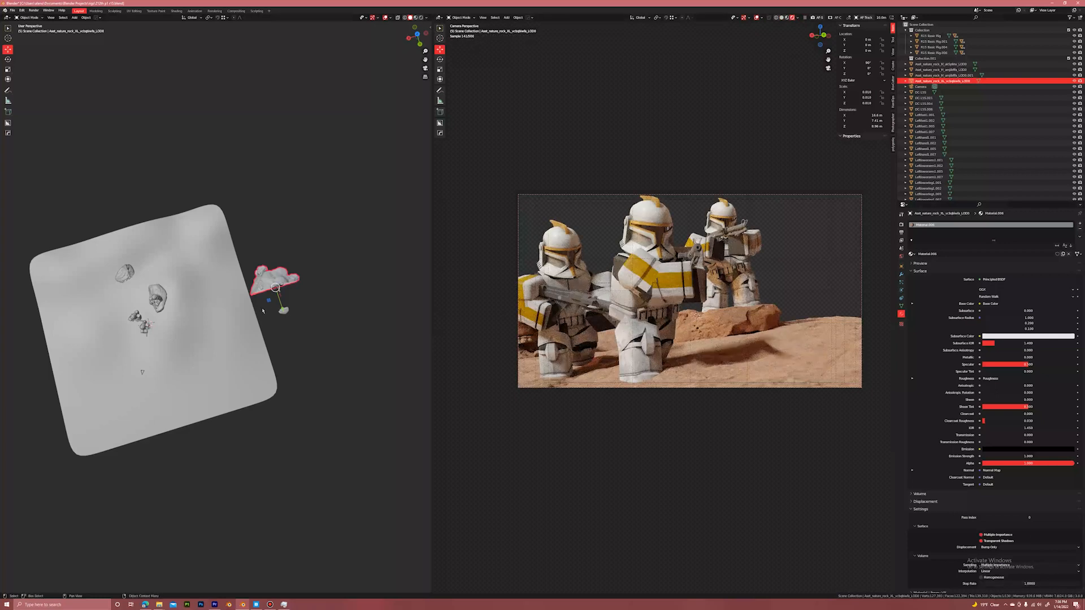
drag(268, 301, 287, 311)
middle_drag(289, 313, 260, 268)
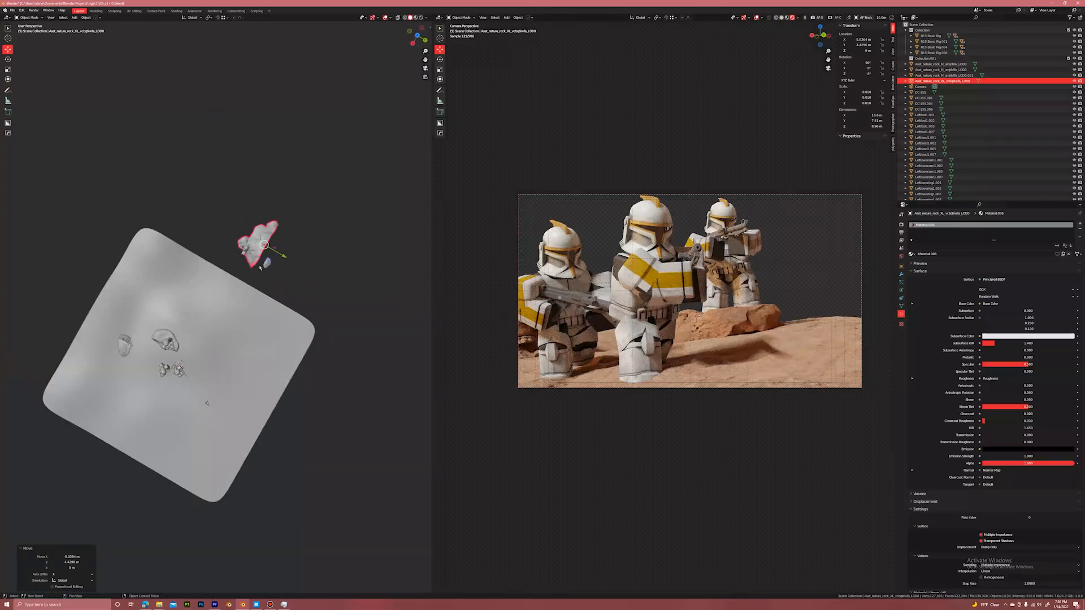
key(shift+d)
click(89, 302)
Rotate the duplicated rock about the Z axis and lower it vertically toward the sand.
middle_drag(89, 302, 339, 294)
scroll(120, 282, up, 3)
scroll(244, 344, up, 3)
key(r)
key(z)
click(139, 300)
middle_drag(266, 308, 243, 316)
key(g)
key(z)
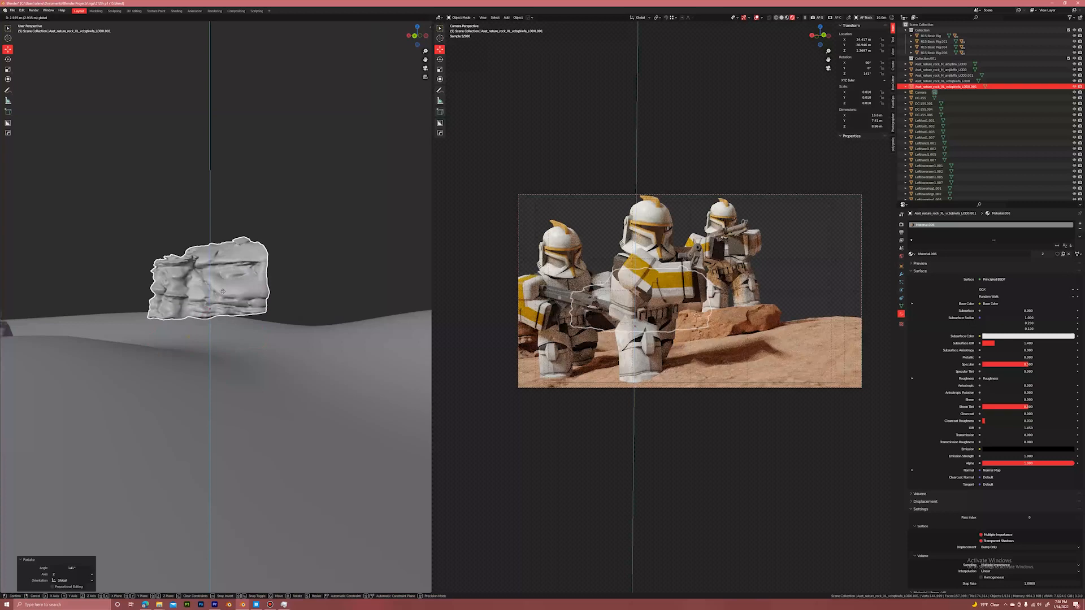
click(327, 301)
Turn the rock further about the Z axis and enlarge it to fill the background behind the troopers.
key(r)
key(z)
click(281, 238)
key(s)
click(375, 153)
click(375, 153)
middle_drag(375, 153, 45, 495)
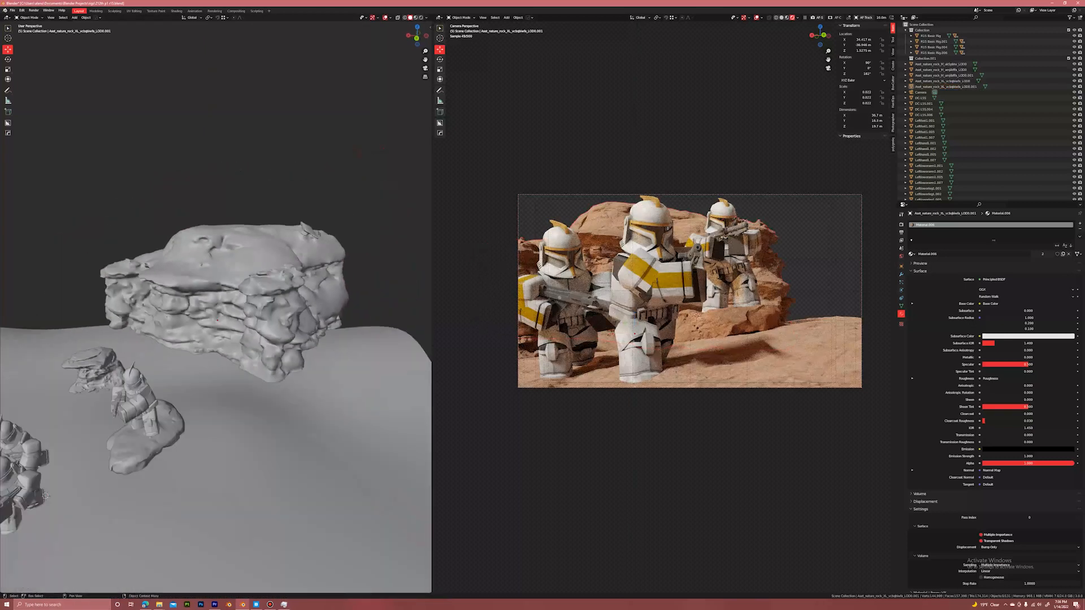
Duplicate the large background rock, move the copy beside it at the far edge of the sand, and lower it slightly.
click(286, 258)
middle_drag(286, 261, 298, 293)
scroll(298, 292, down, 3)
key(shift+d)
right_click(297, 293)
drag(212, 327, 299, 346)
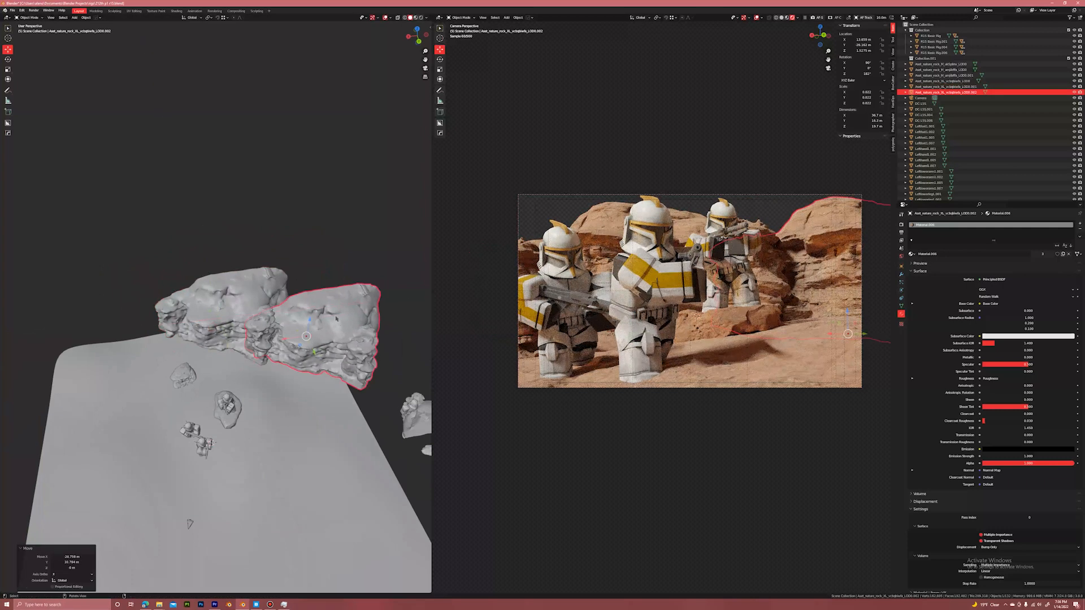
middle_drag(300, 345, 308, 308)
drag(317, 301, 317, 310)
Scale the second background rock to about 0.79 of its size and briefly preview the working view in rendered shading.
key(s)
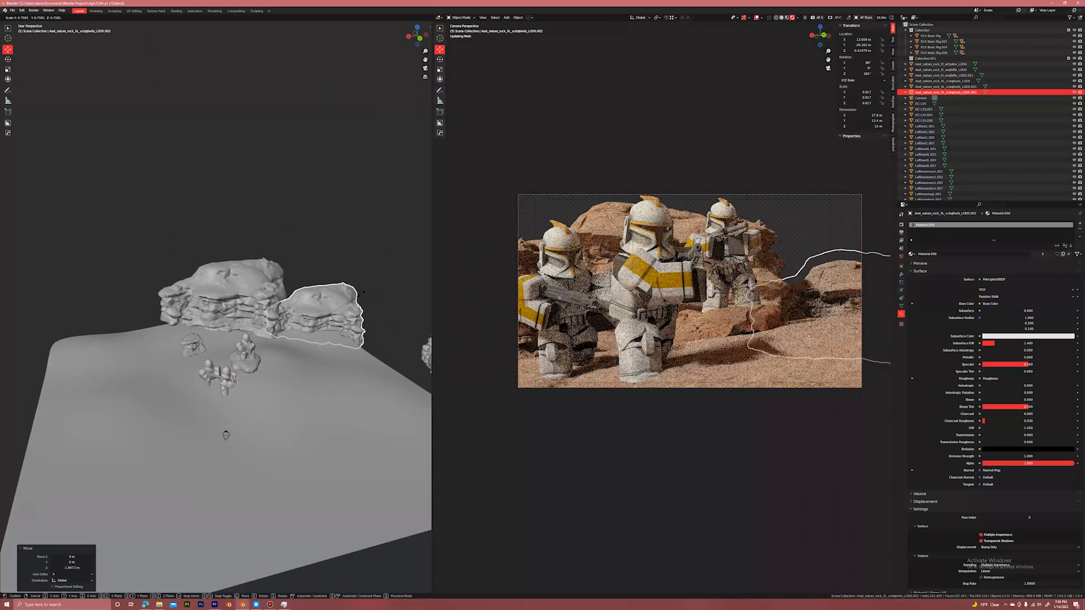
click(365, 292)
key(z)
click(366, 260)
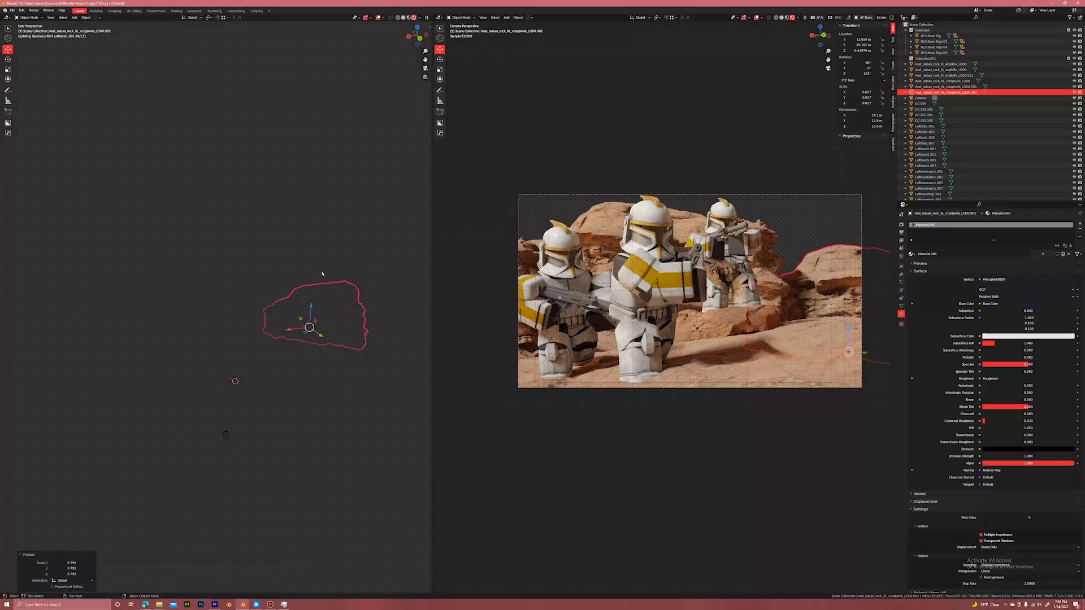
key(z)
click(355, 274)
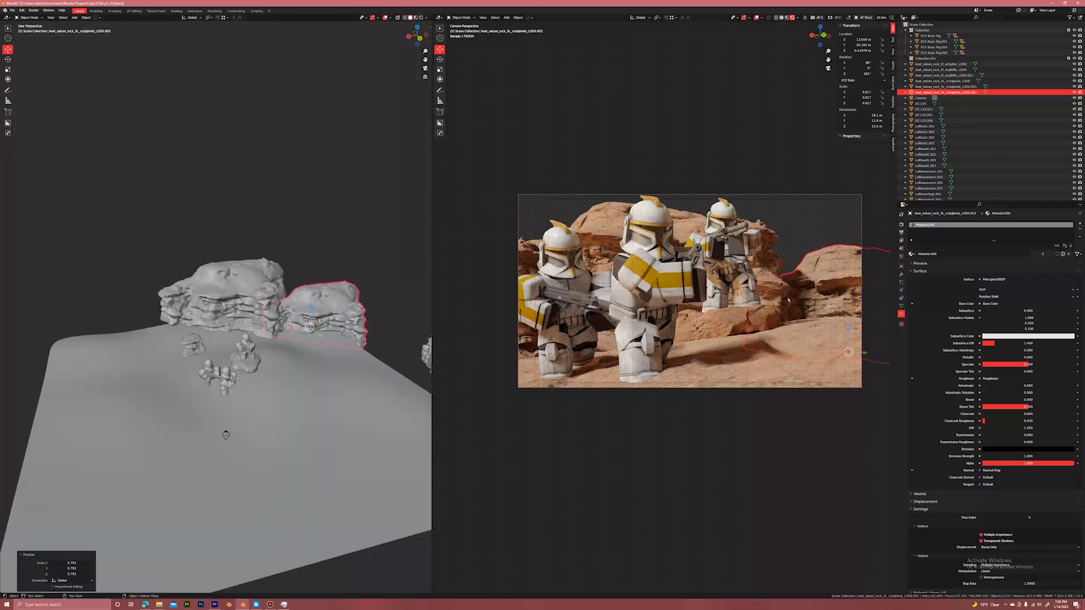
Rotate the second background rock about the Z axis so that a different face points at the camera, and deselect it.
scroll(355, 274, up, 5)
key(r)
key(z)
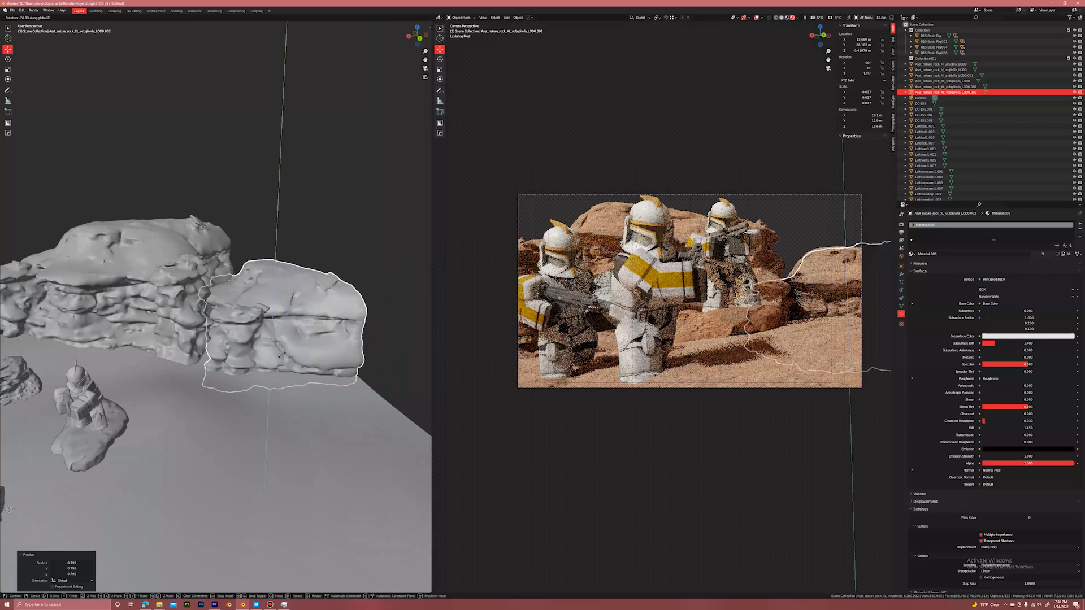
click(300, 346)
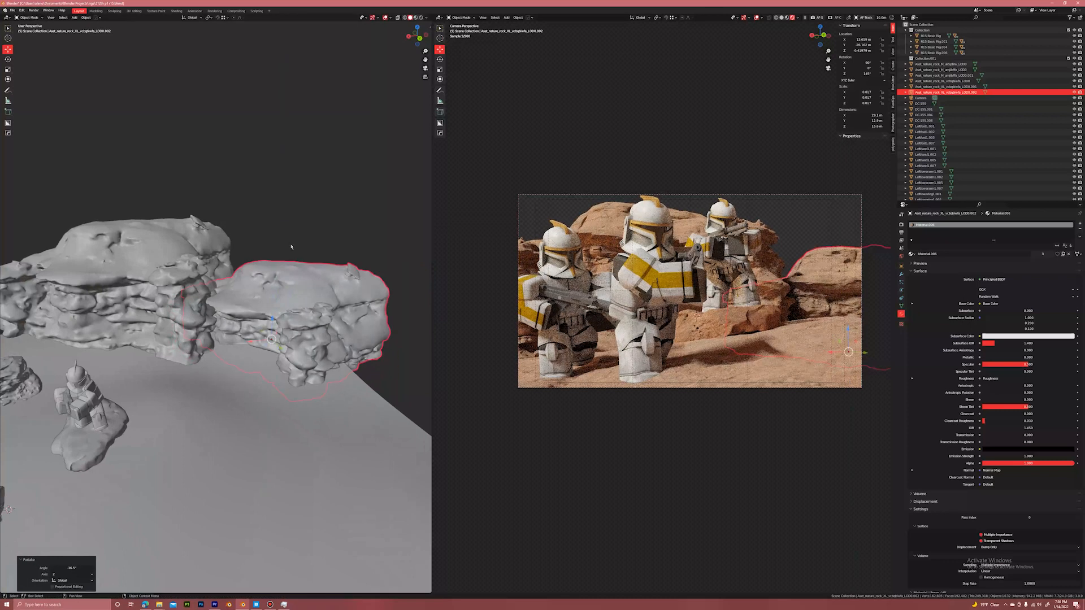
click(291, 246)
Save the project, return the camera view to solid shading and render the image.
scroll(291, 245, down, 7)
key(ctrl+s)
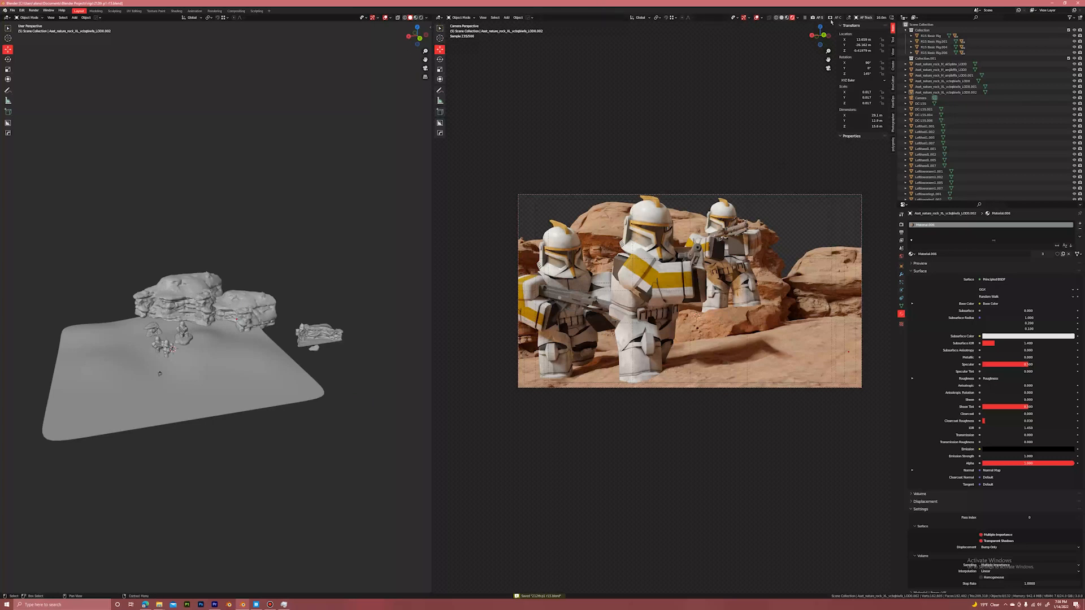
click(781, 19)
click(37, 9)
click(44, 20)
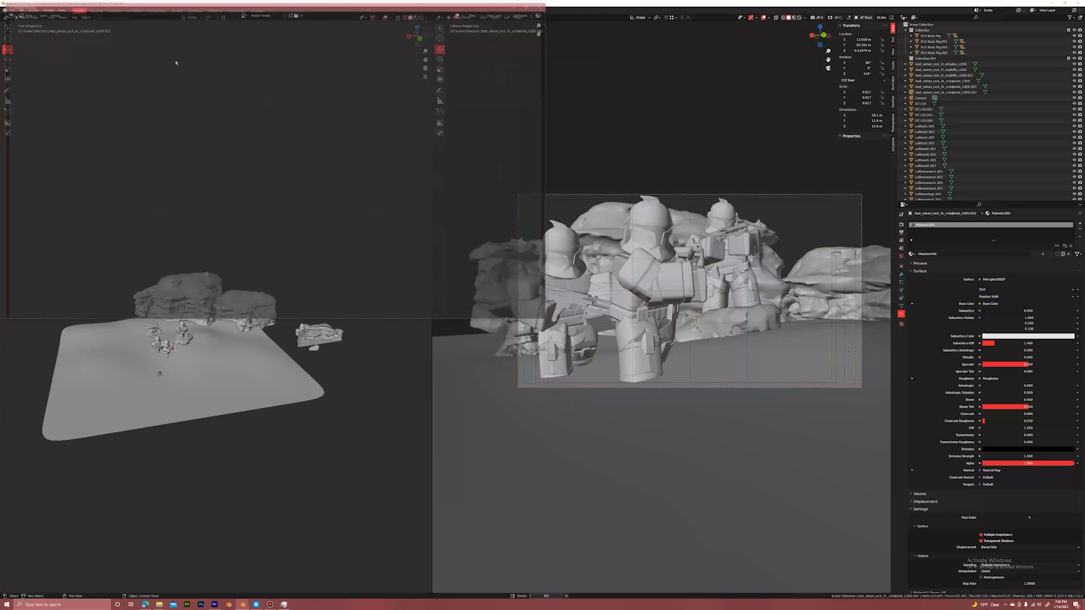
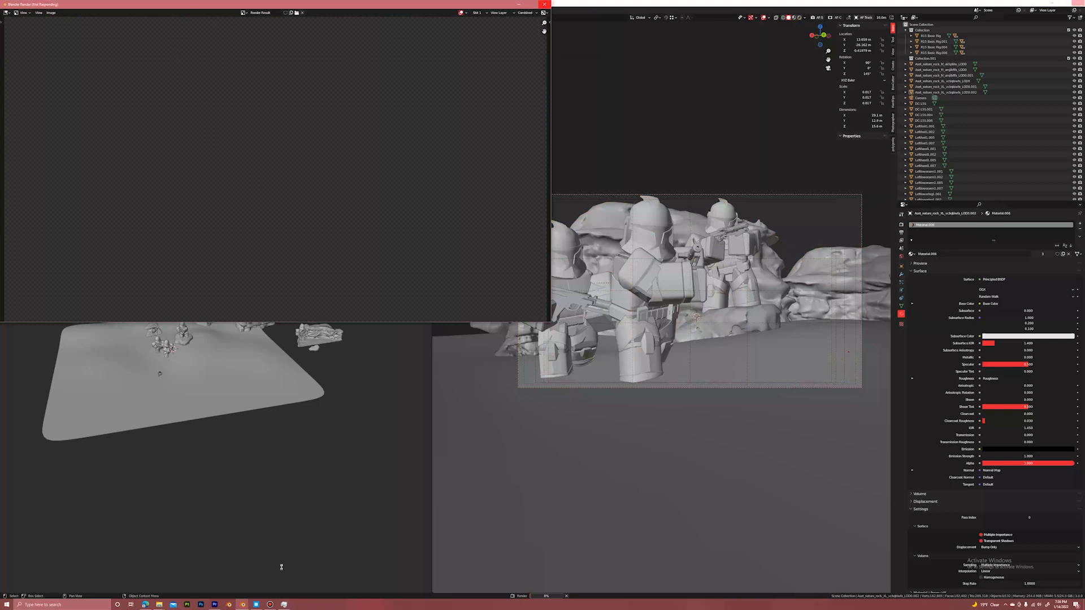
Check the running processes and the memory usage in Task Manager during the render.
click(284, 604)
click(604, 105)
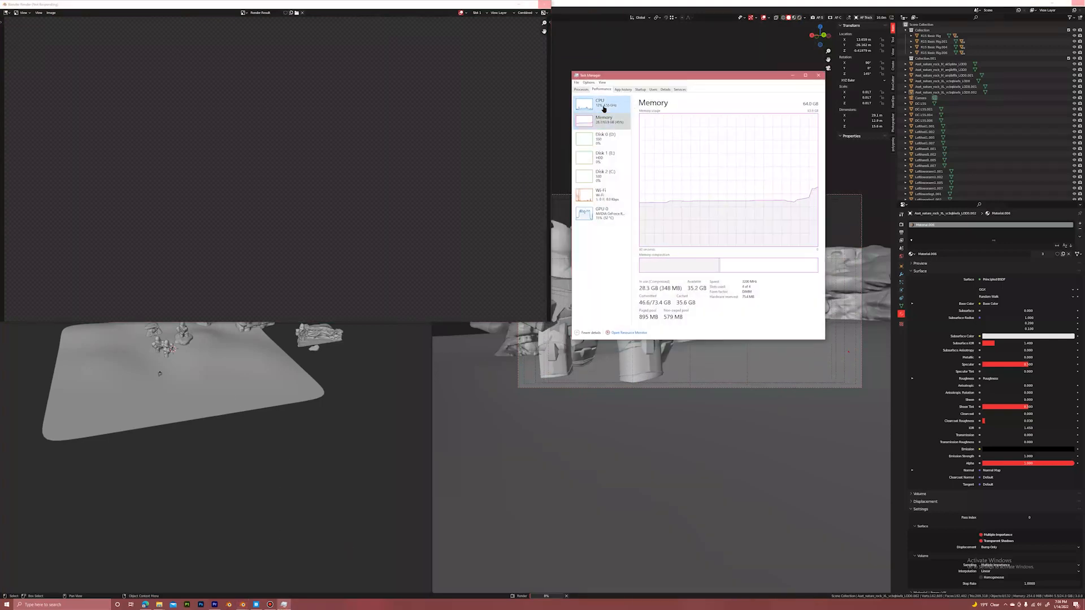
click(581, 89)
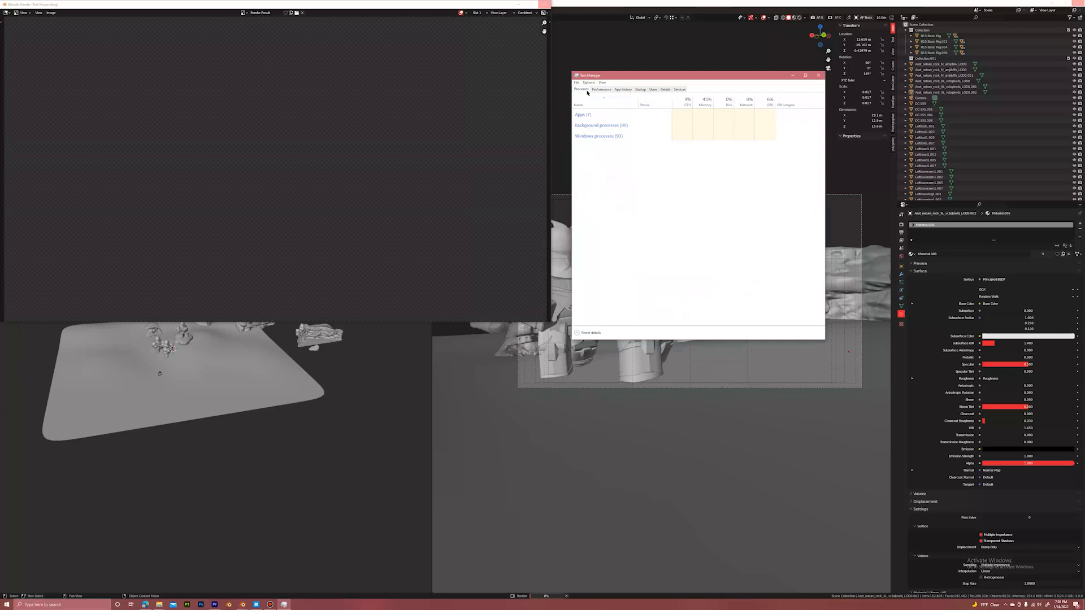
click(599, 89)
click(581, 89)
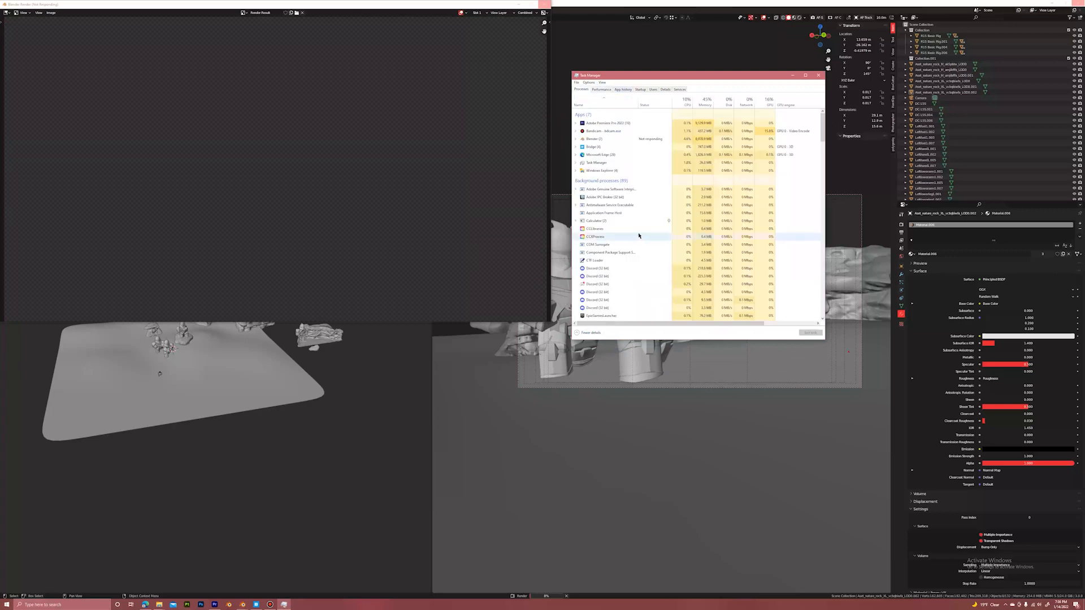
click(601, 89)
click(605, 123)
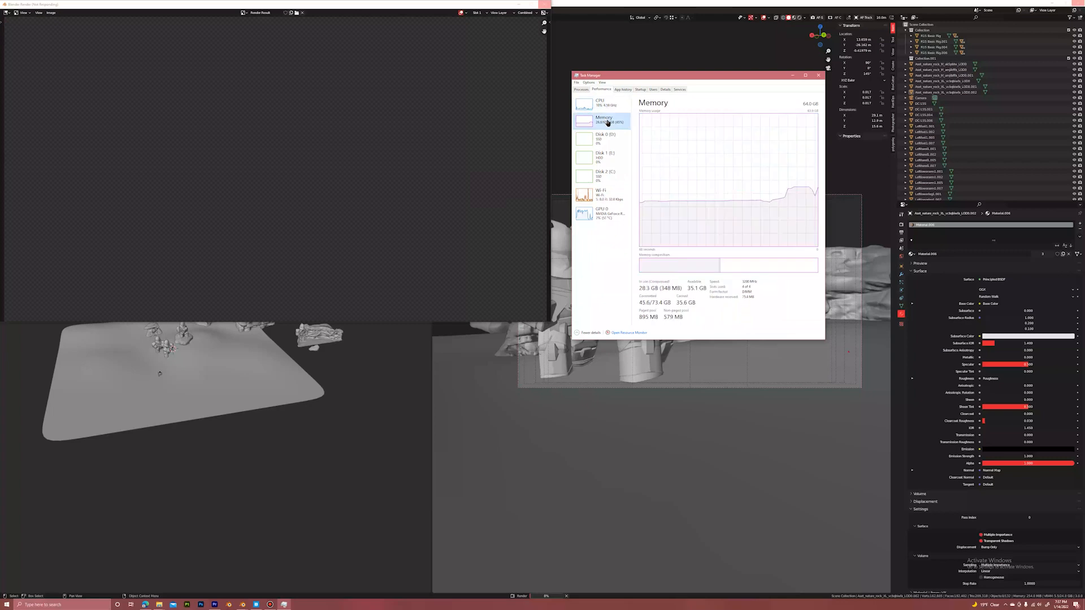
scroll(408, 191, down, 2)
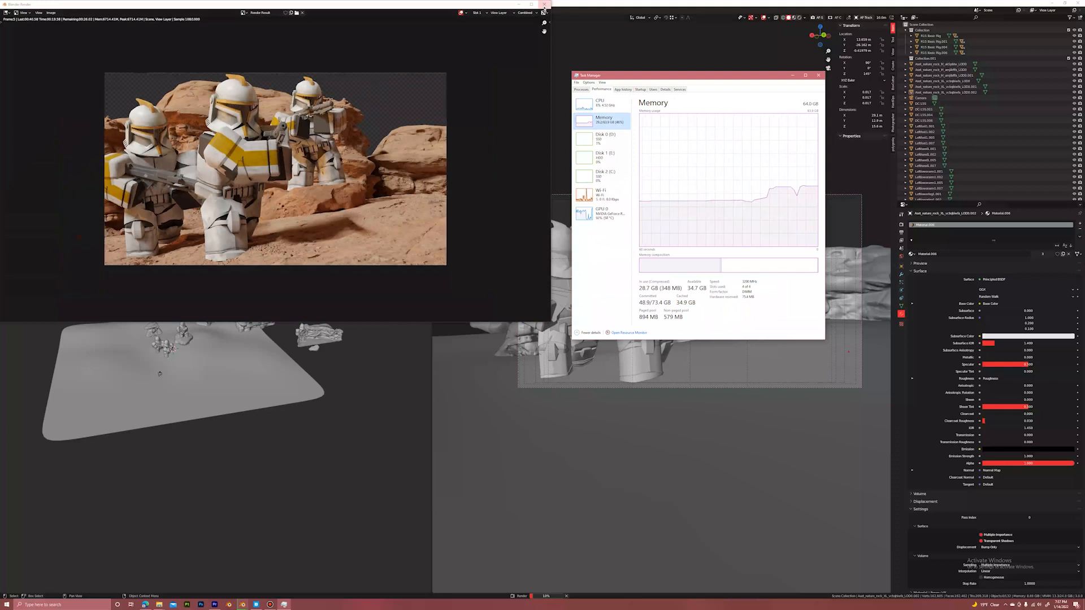
click(540, 95)
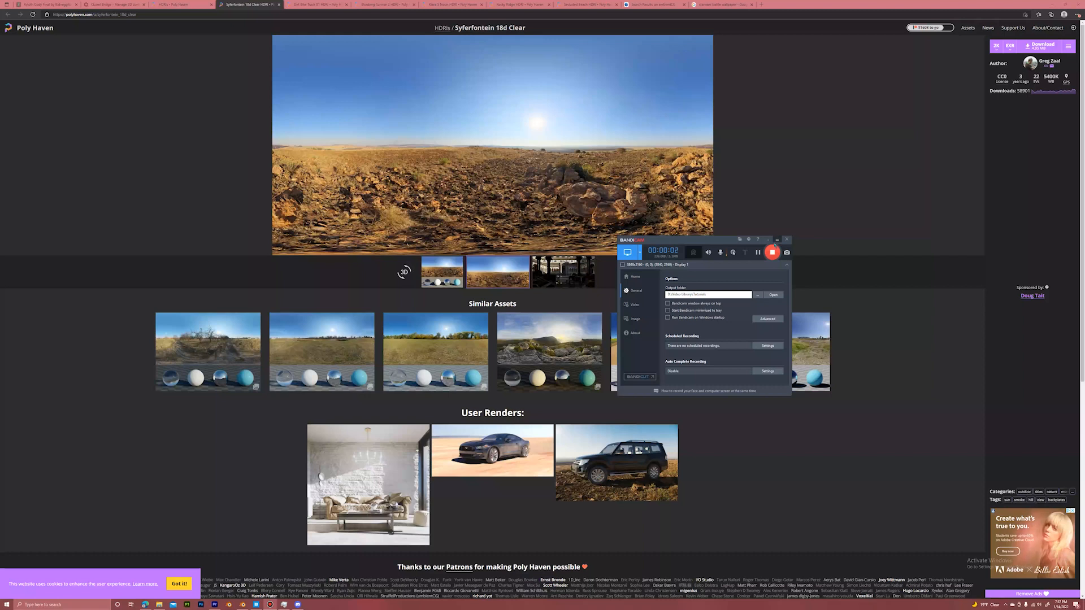
Clear the recorder window away and view the courtyard sample render of the Syferfontein 18d Clear HDRI on Poly Haven.
click(777, 240)
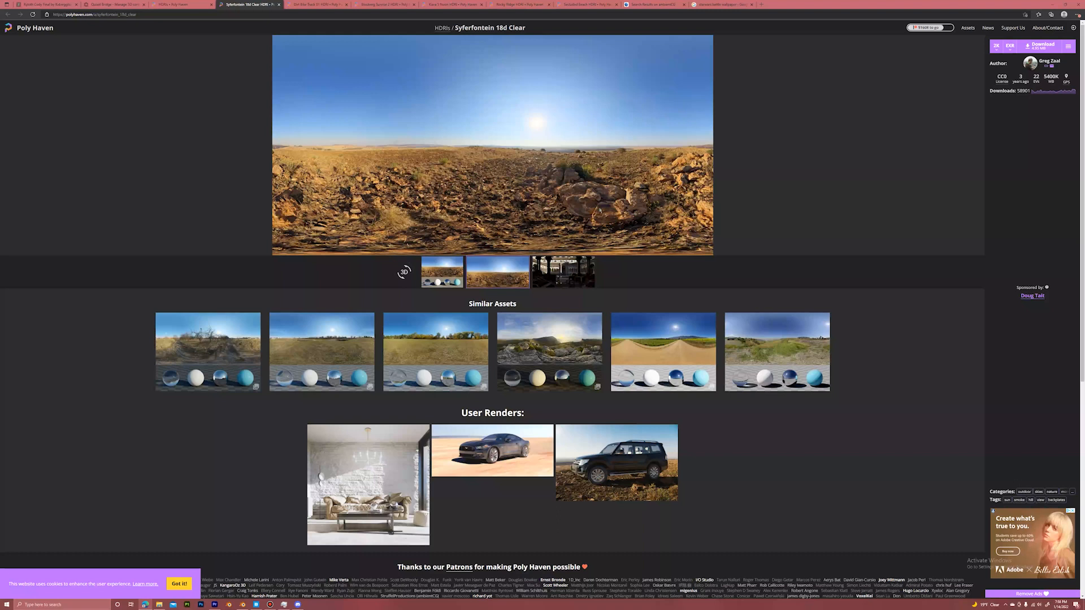
click(562, 268)
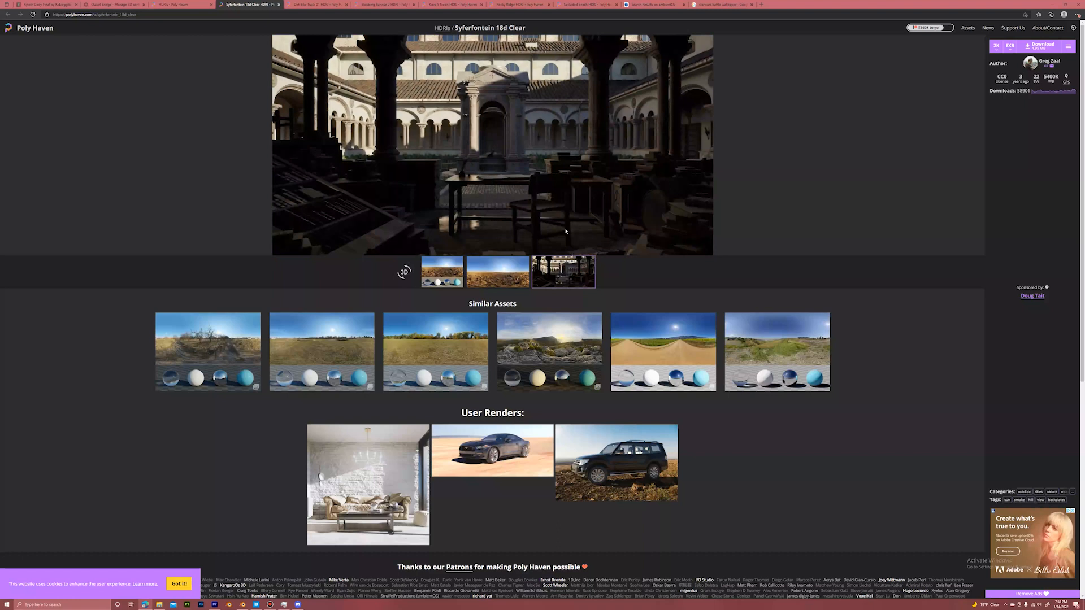
Compare the panoramas and courtyard sample renders of the Dirt Bike Track 01 and Blouberg Sunrise 2 HDRIs.
click(315, 3)
click(548, 284)
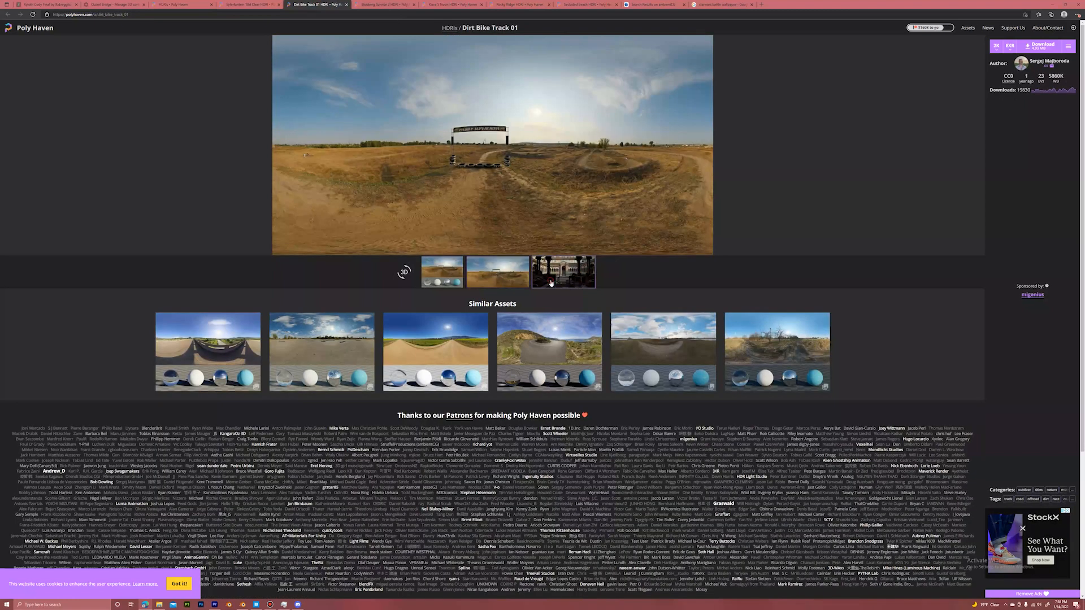
click(519, 280)
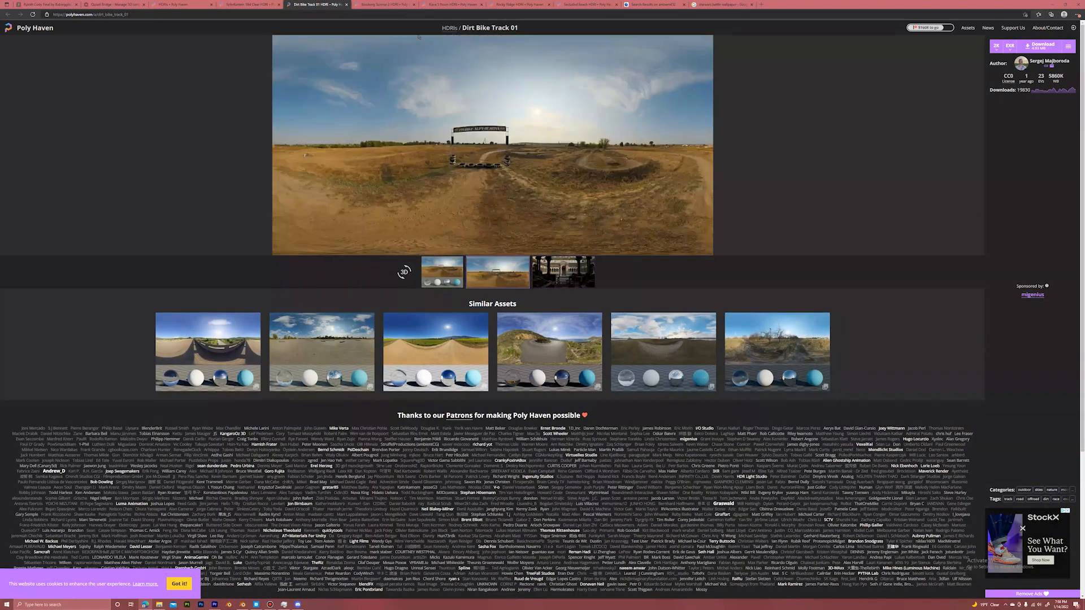
click(401, 4)
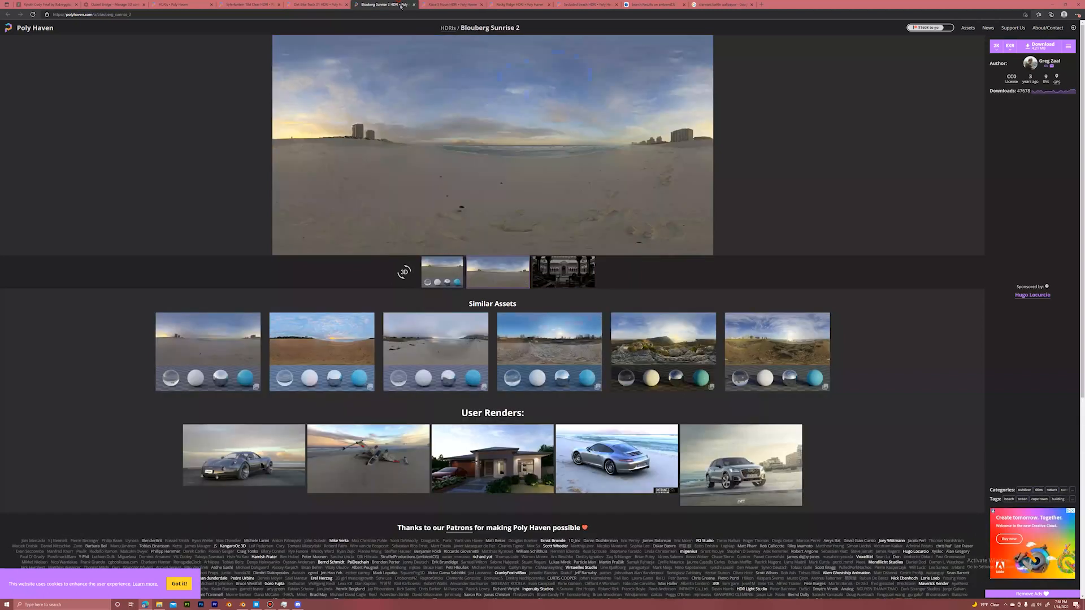
click(333, 3)
click(556, 278)
click(396, 5)
click(574, 280)
Check the panorama and courtyard sample render of the Kiara 5 Noon HDRI and download it as a 2K EXR.
click(430, 5)
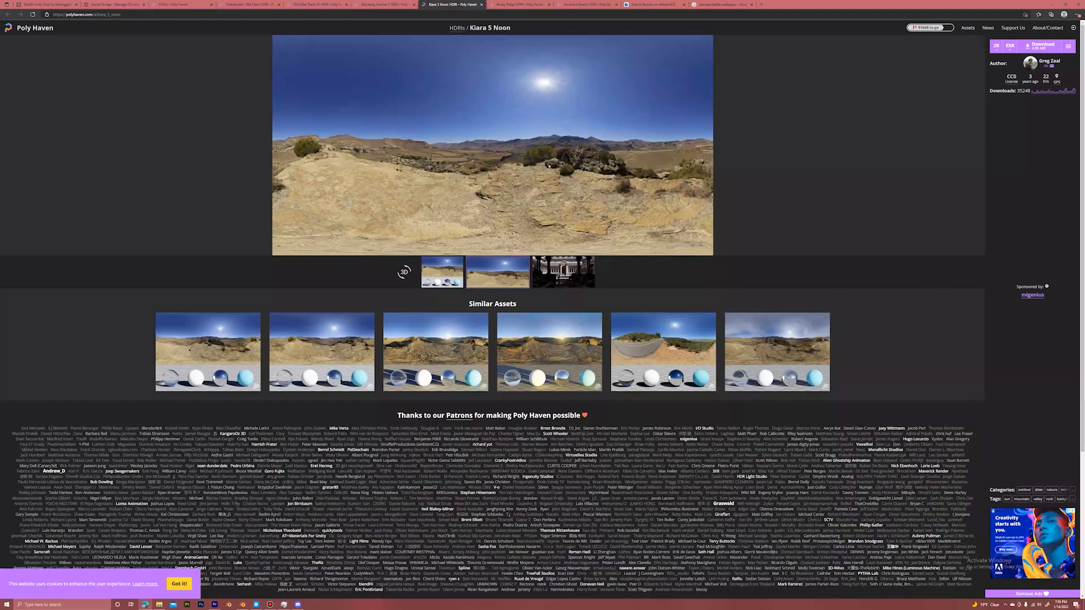
click(574, 271)
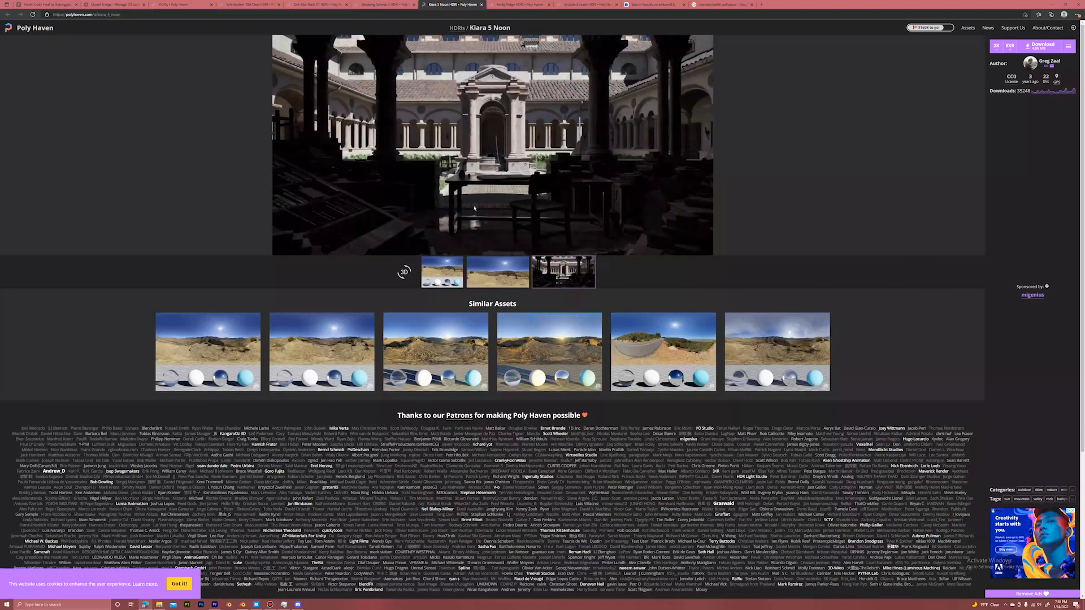
click(489, 281)
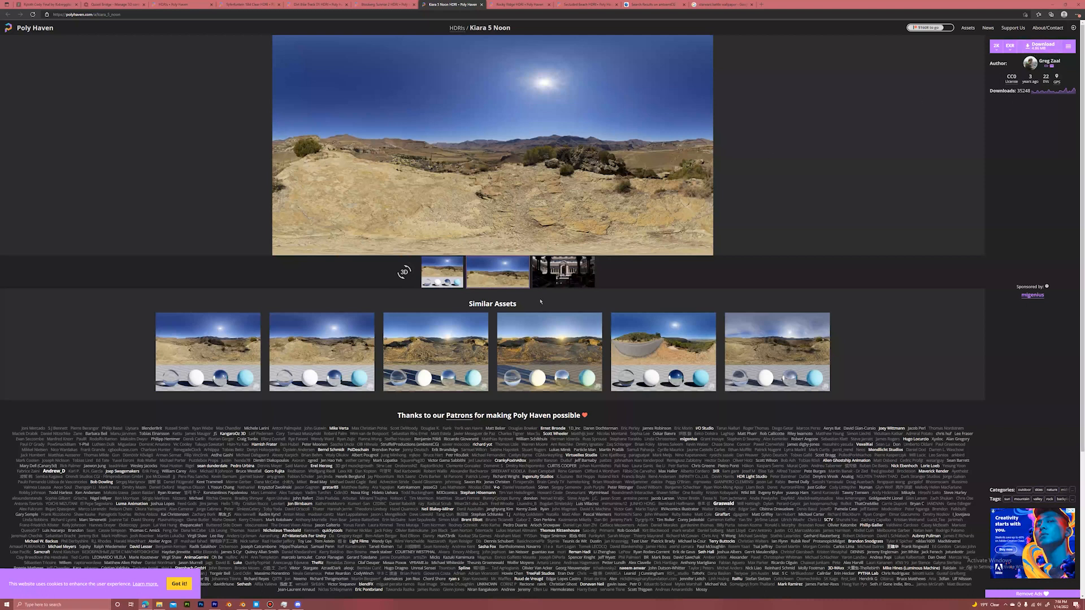
click(578, 266)
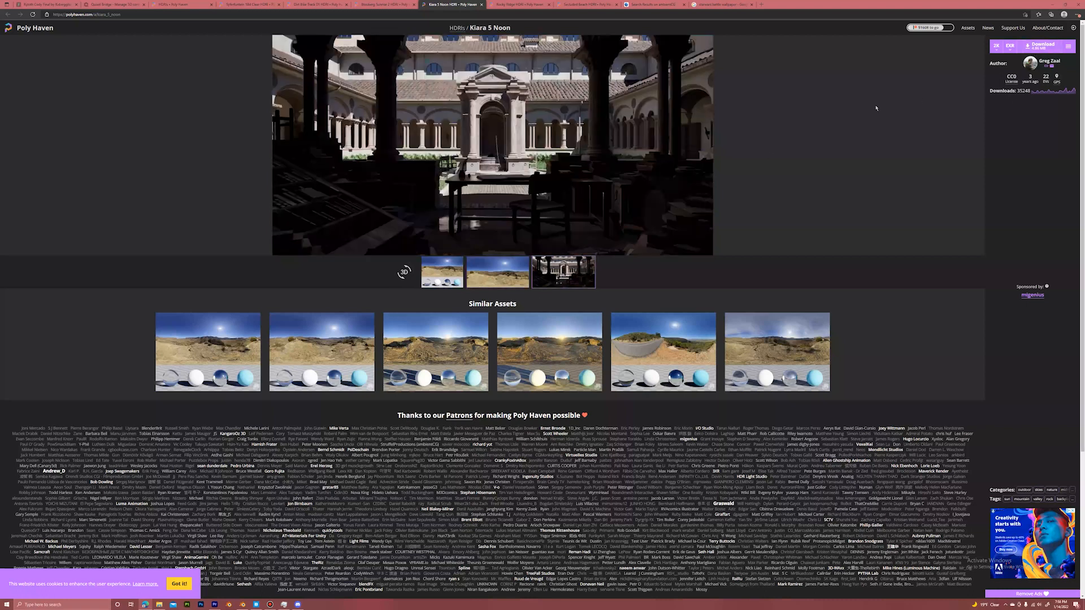
click(1043, 47)
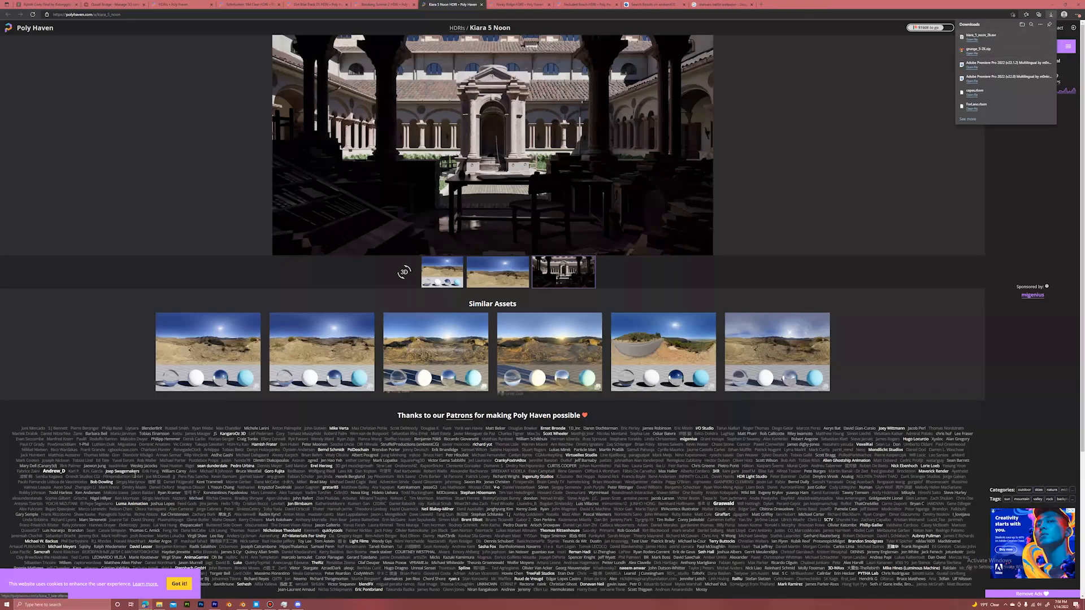
Move the downloaded kiara_5_noon_2k.exr into the Textures > HDR Library > HDRIHaven folder in File Explorer and minimize its window.
click(158, 605)
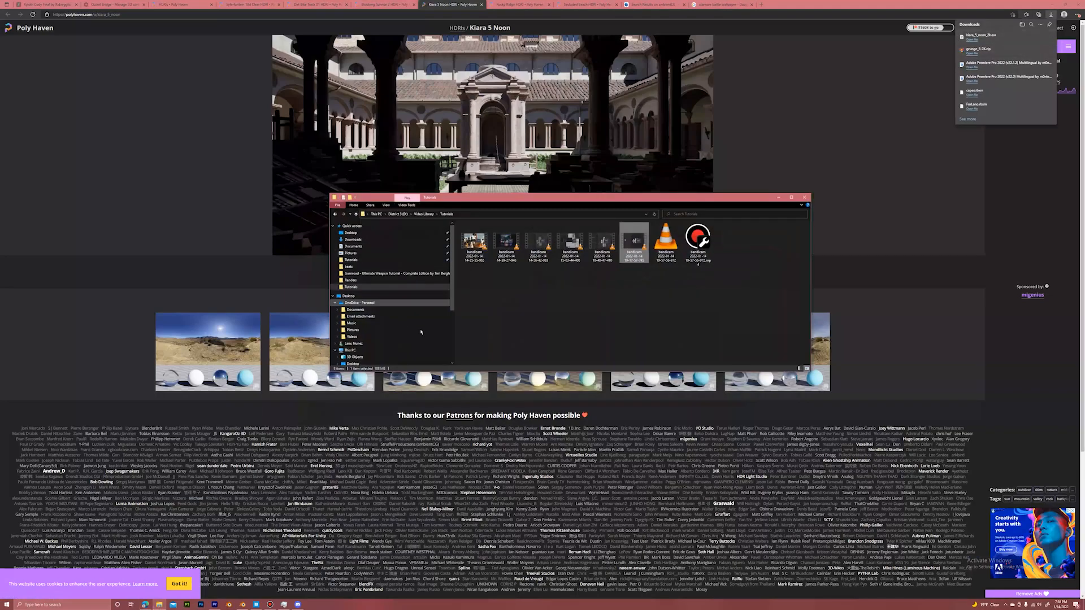
scroll(394, 323, down, 3)
scroll(380, 330, down, 1)
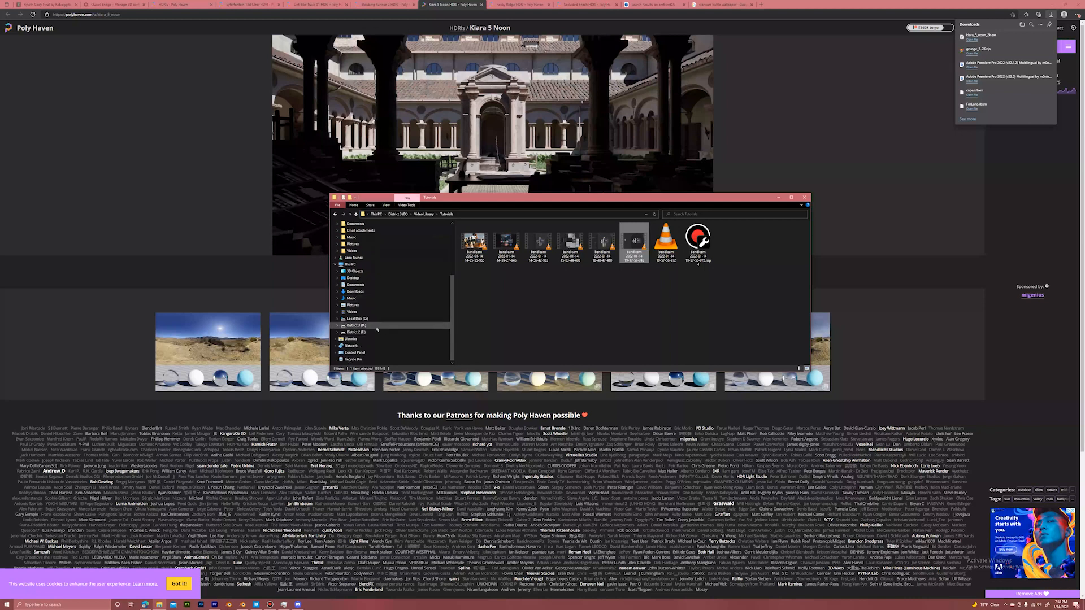
click(374, 327)
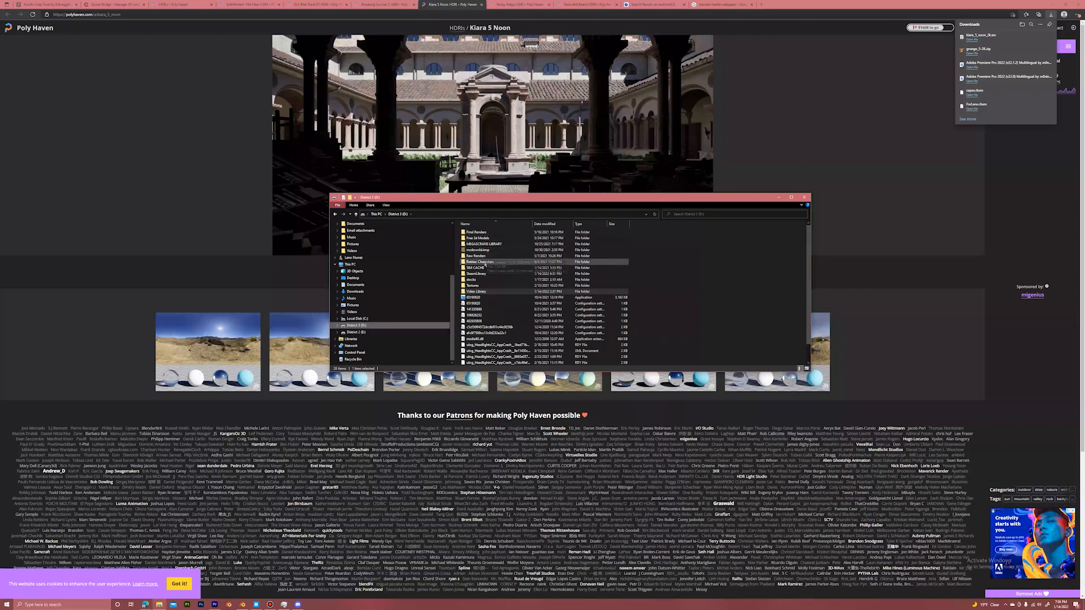
double_click(481, 285)
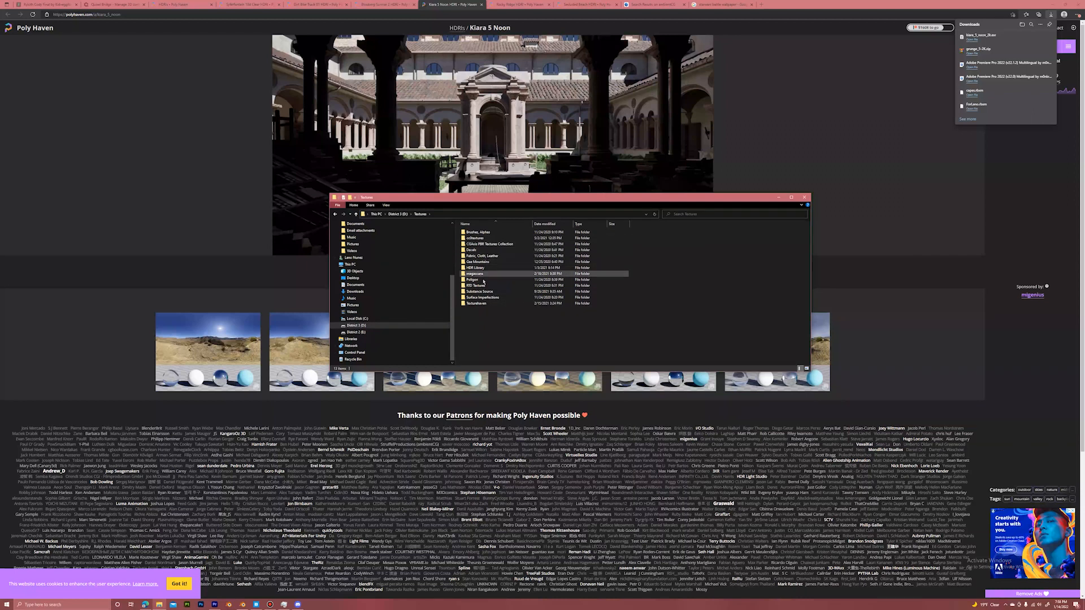
double_click(479, 267)
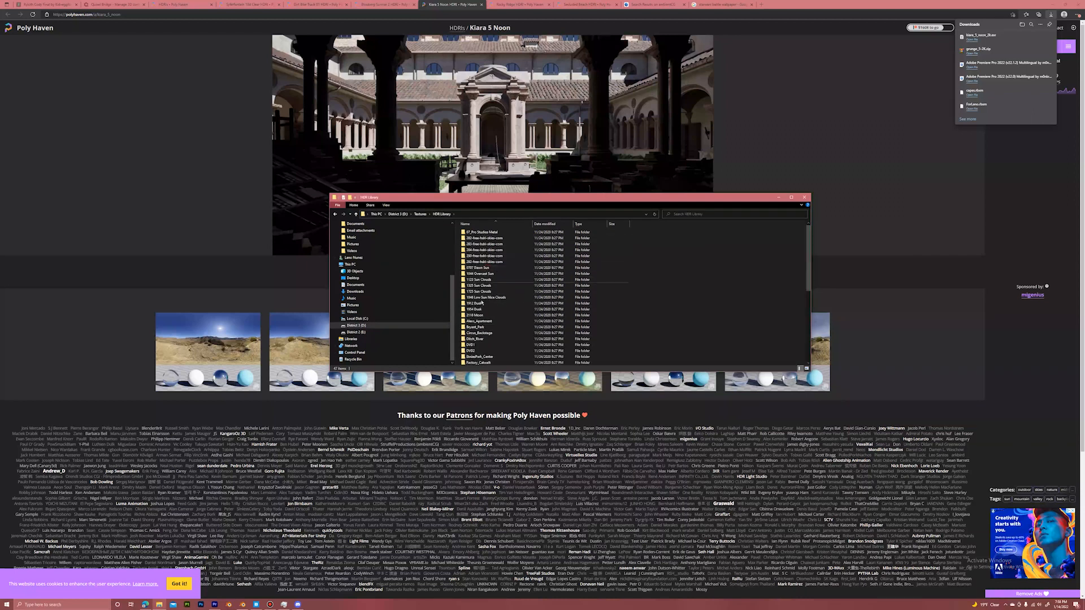
scroll(487, 277, down, 3)
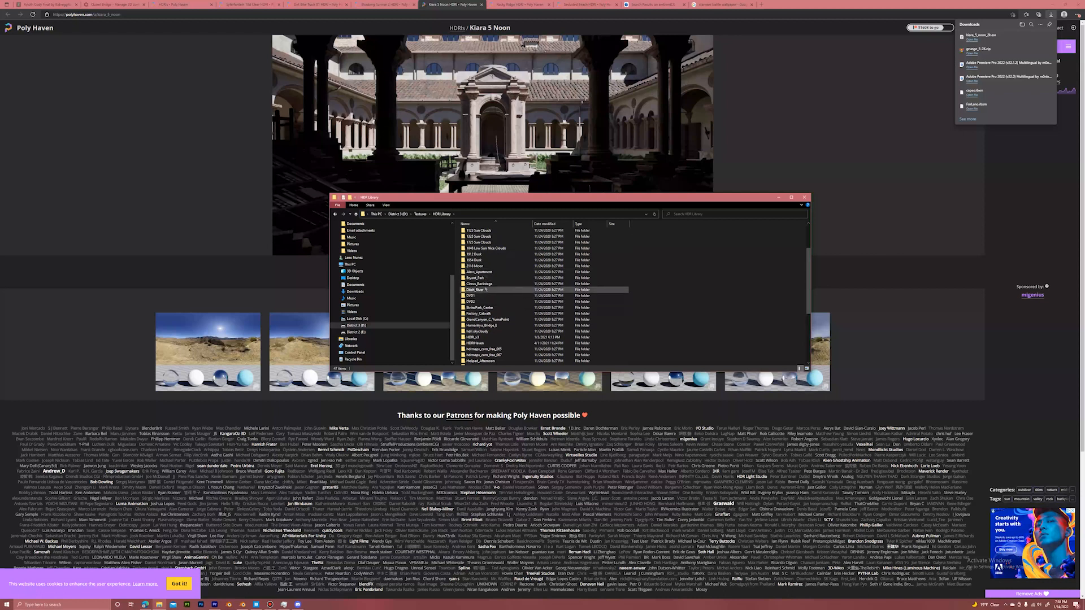
double_click(485, 343)
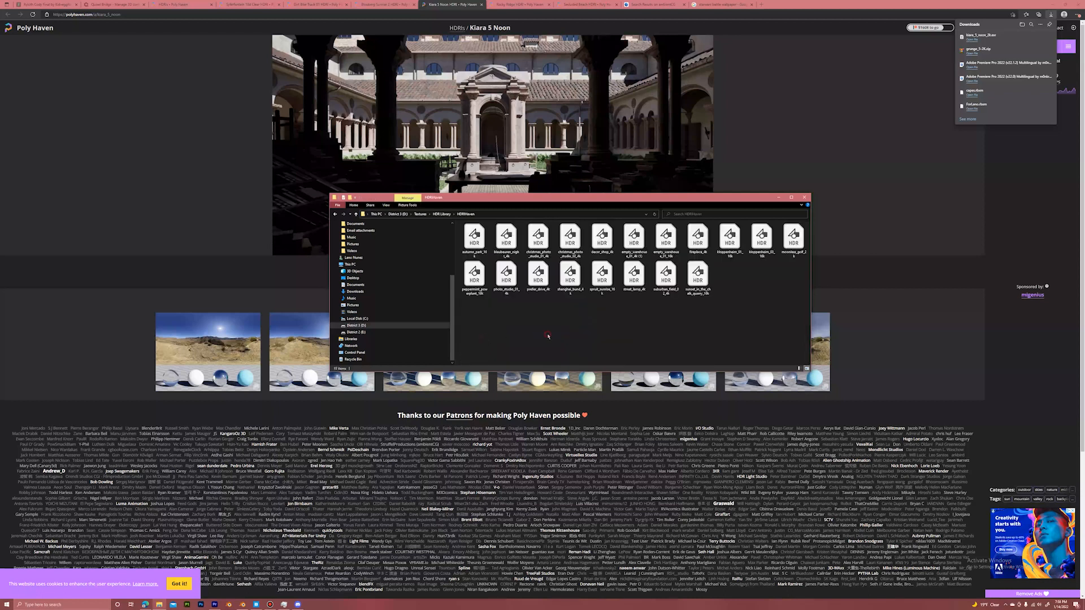
drag(995, 36, 680, 330)
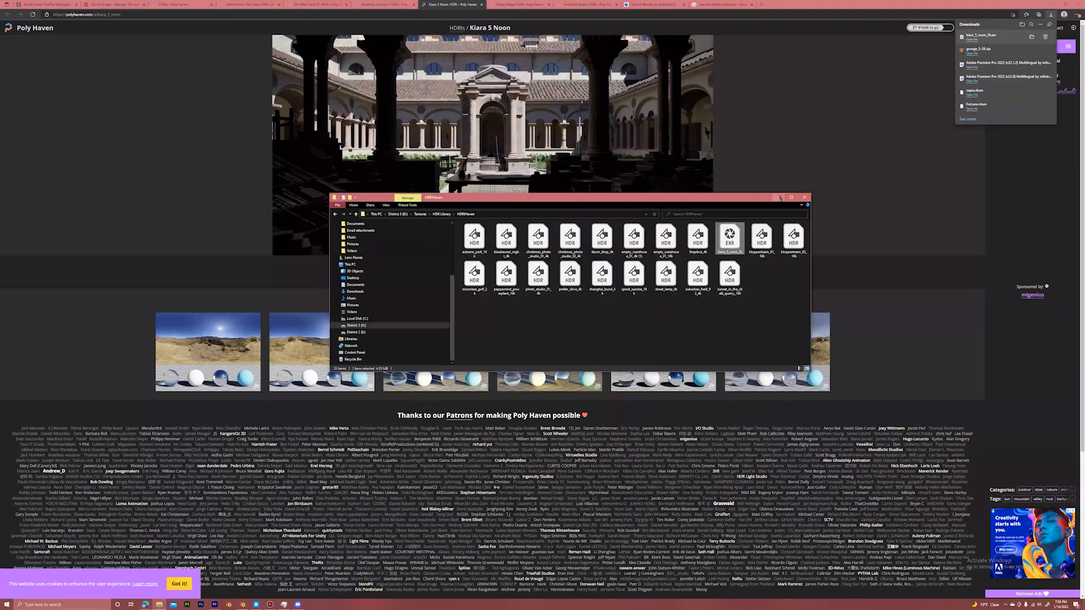
click(780, 197)
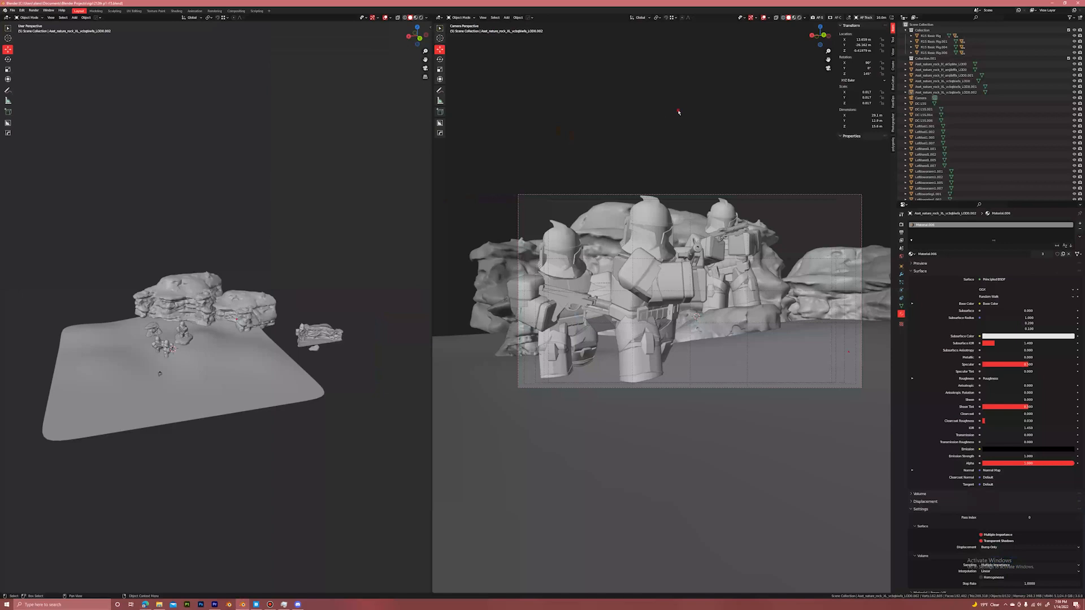
In Blender, set the camera view to rendered shading and turn the user perspective viewport into a Shader Editor showing the World nodes.
click(799, 18)
click(8, 18)
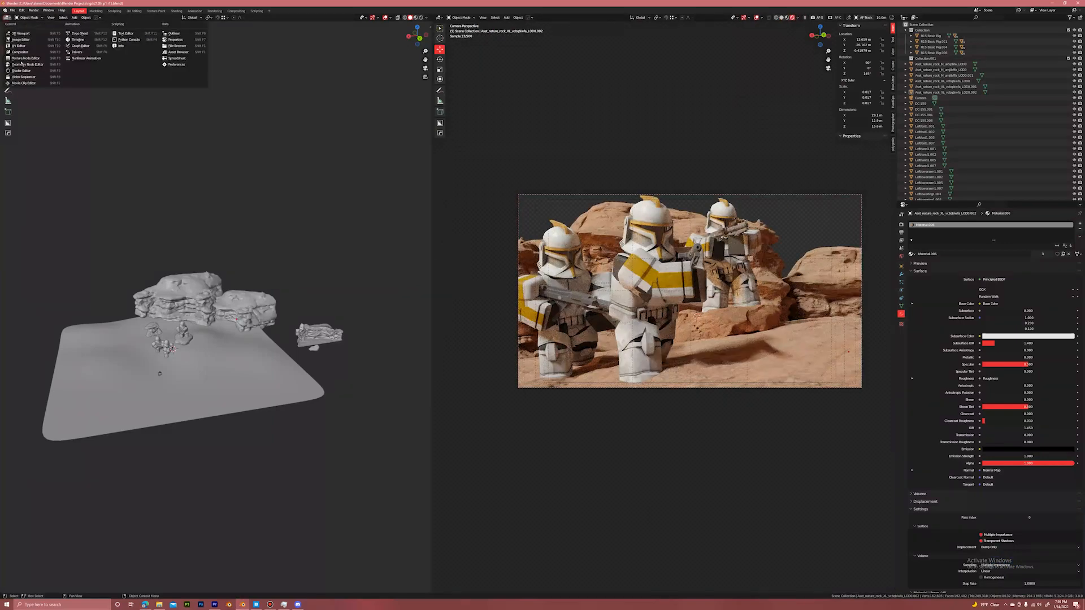
click(29, 66)
click(25, 17)
click(29, 31)
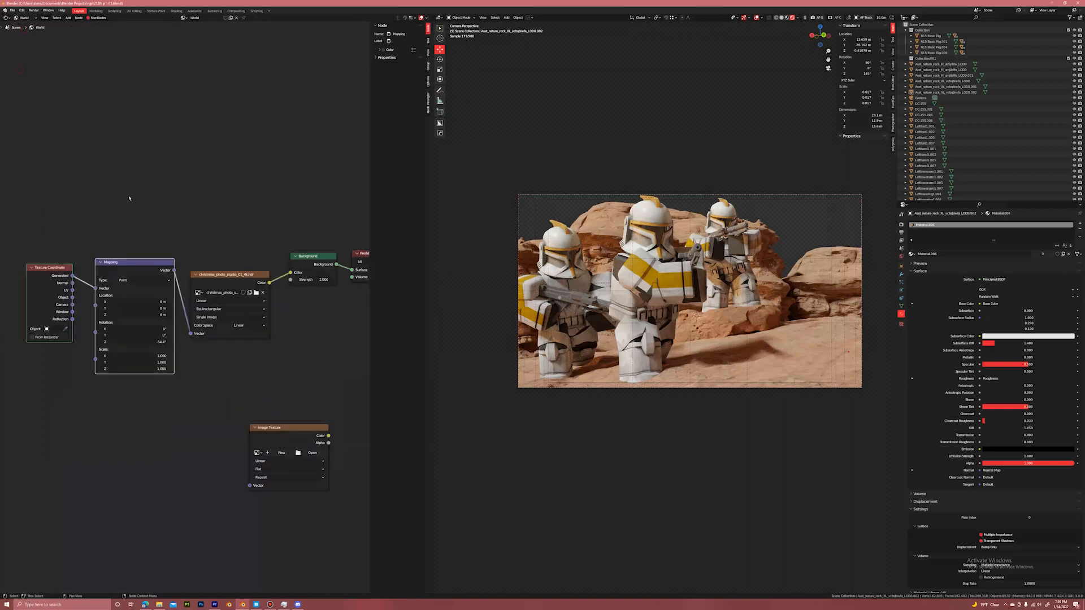
Replace the world's environment texture image with kiara_5_noon_2k.exr.
middle_drag(206, 215, 191, 195)
scroll(191, 196, up, 3)
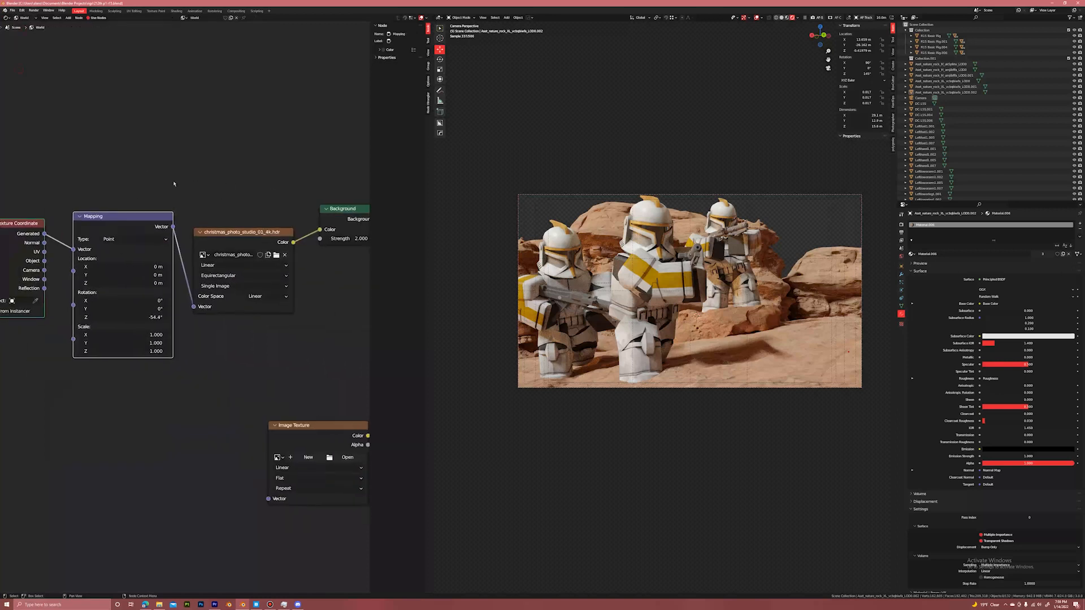
click(245, 253)
click(491, 264)
click(633, 379)
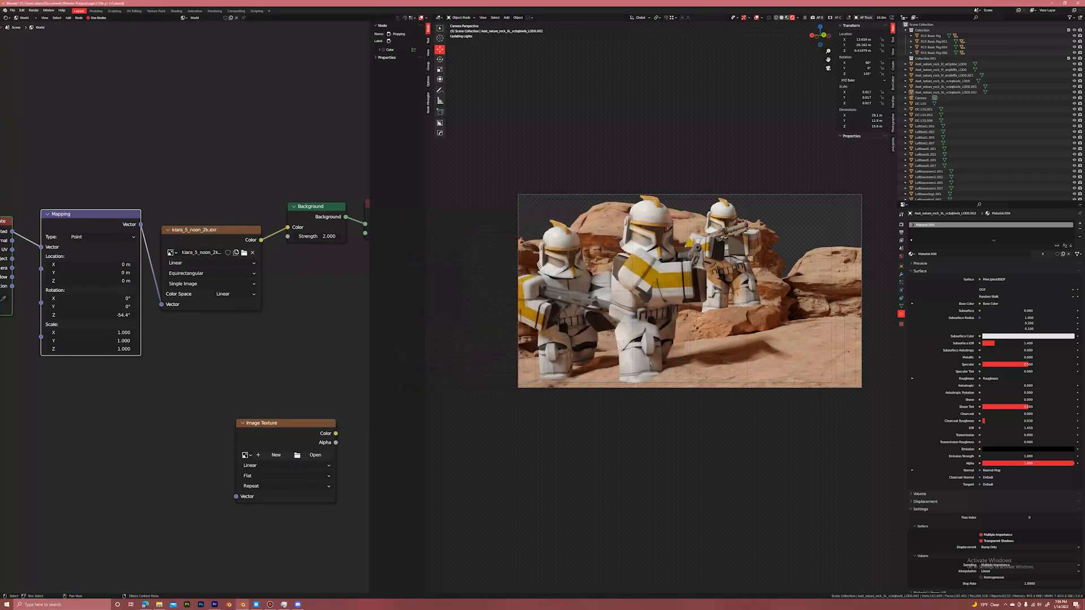
Turn off the transparent film in the render settings so that the HDRI sky shows behind the troopers.
key(Home)
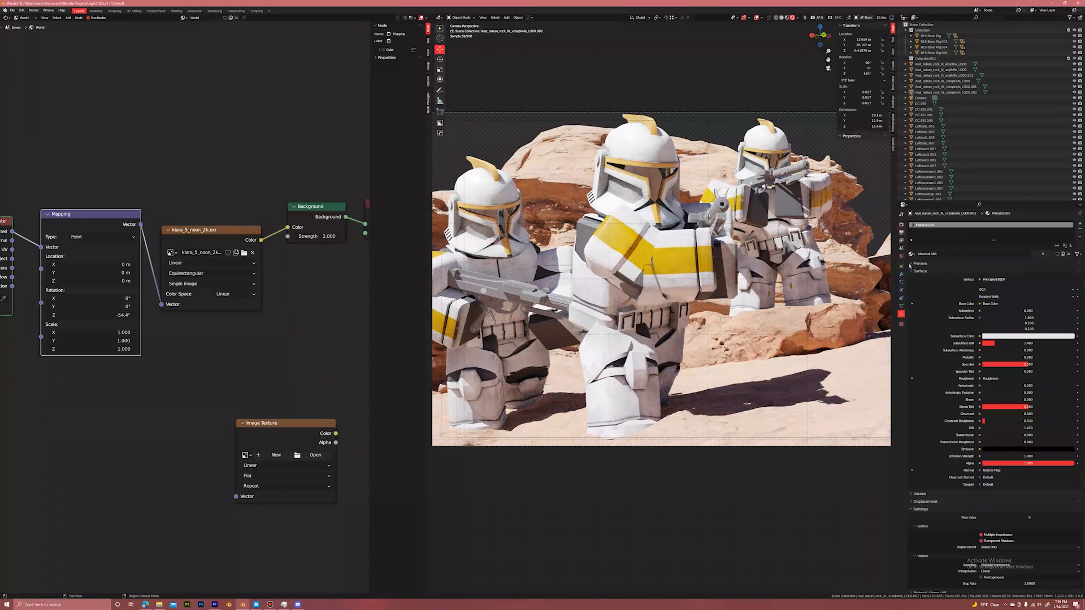
click(902, 225)
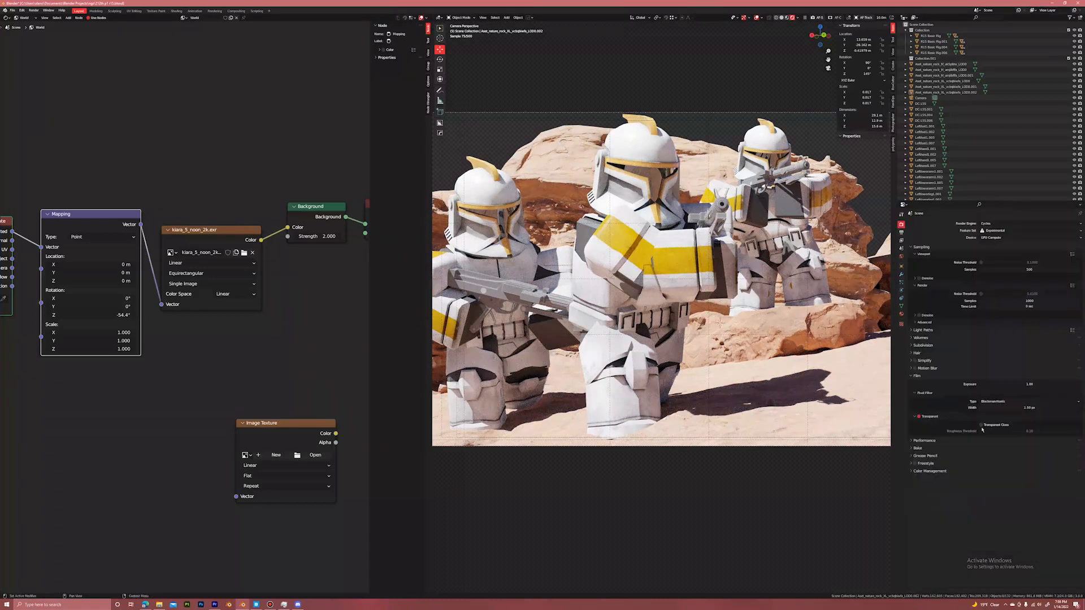
click(918, 416)
scroll(723, 294, down, 2)
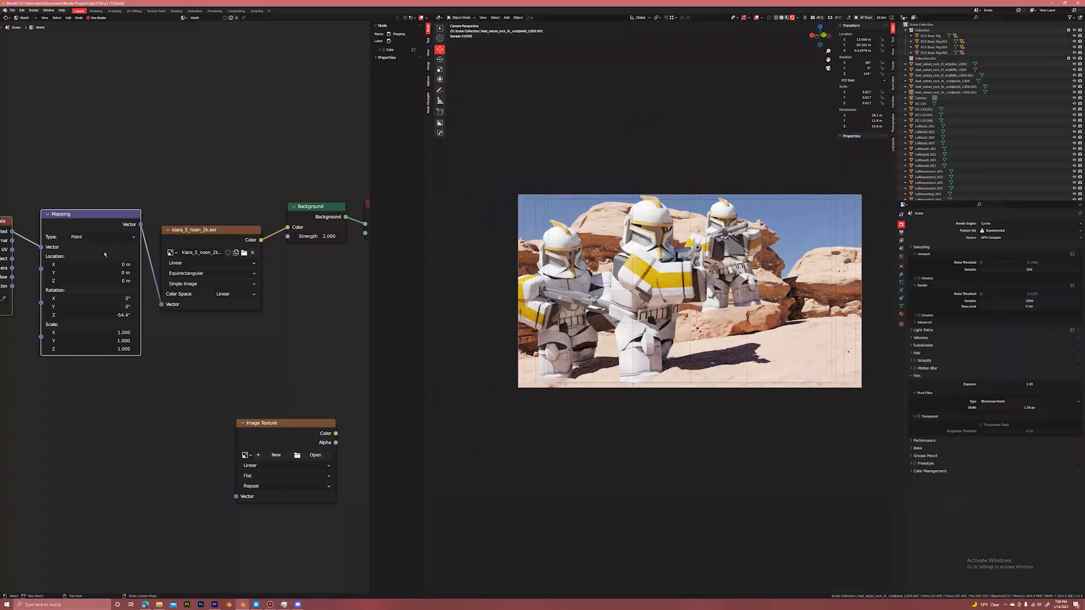
Set the Z rotation of the world's Mapping node to 113°, watching the lighting change on the troopers.
drag(98, 315, 175, 315)
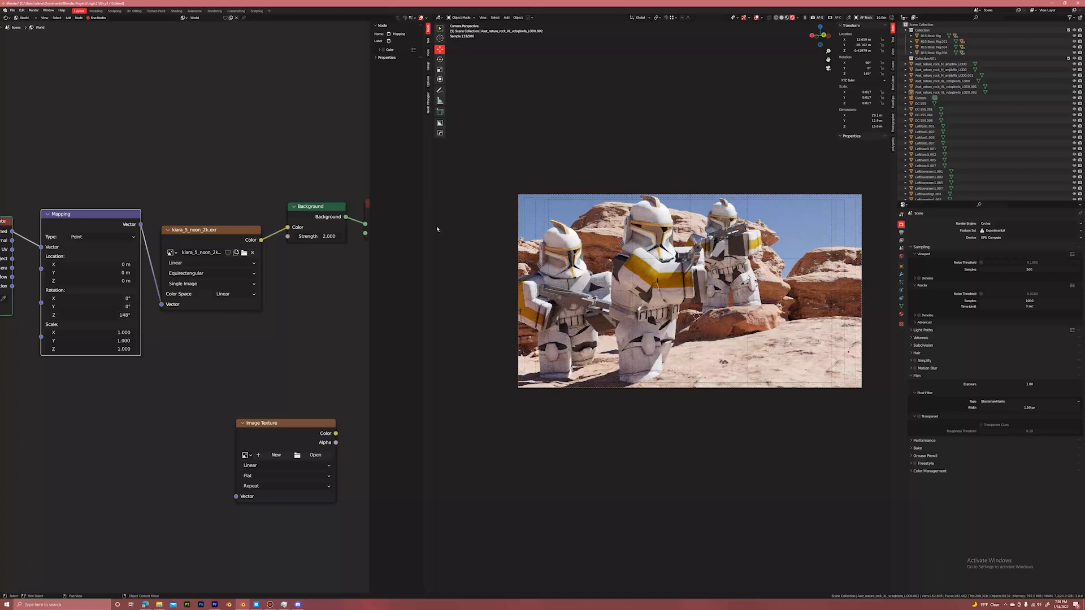
scroll(747, 180, up, 2)
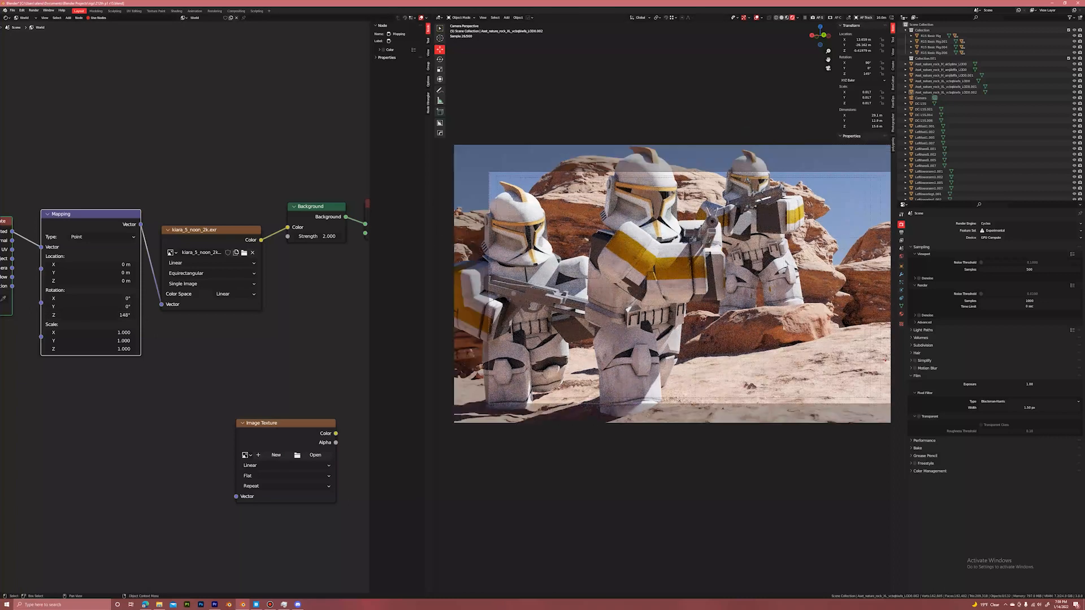
mouse_move(113, 315)
mouse_down()
mouse_move(134, 314)
mouse_move(94, 315)
mouse_up()
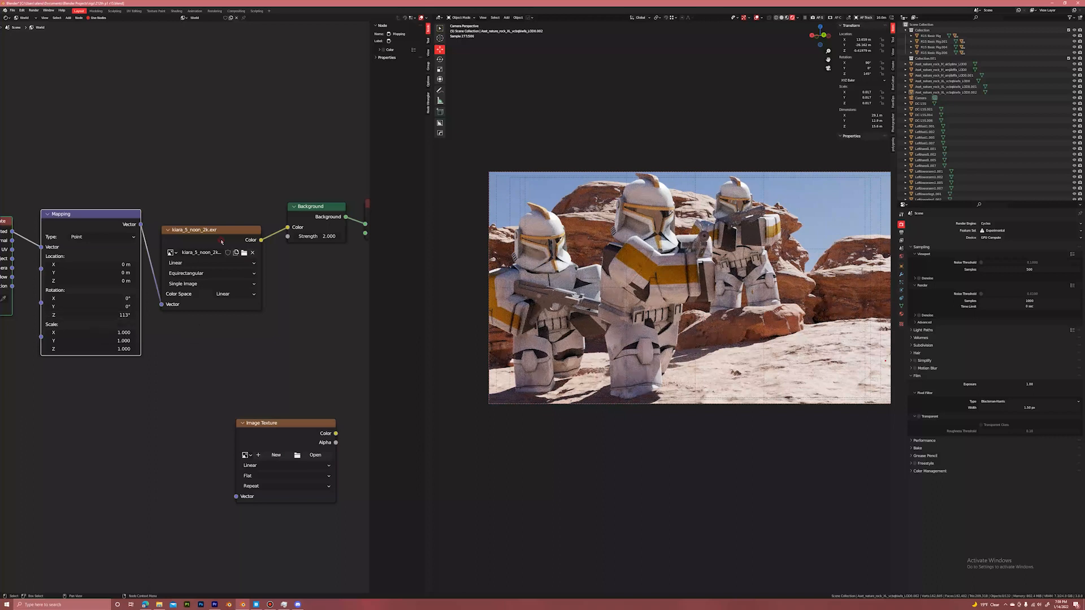
Duplicate the kiara_5_noon_2k.exr environment texture node and place the copy above the original.
click(221, 242)
key(shift+d)
click(232, 119)
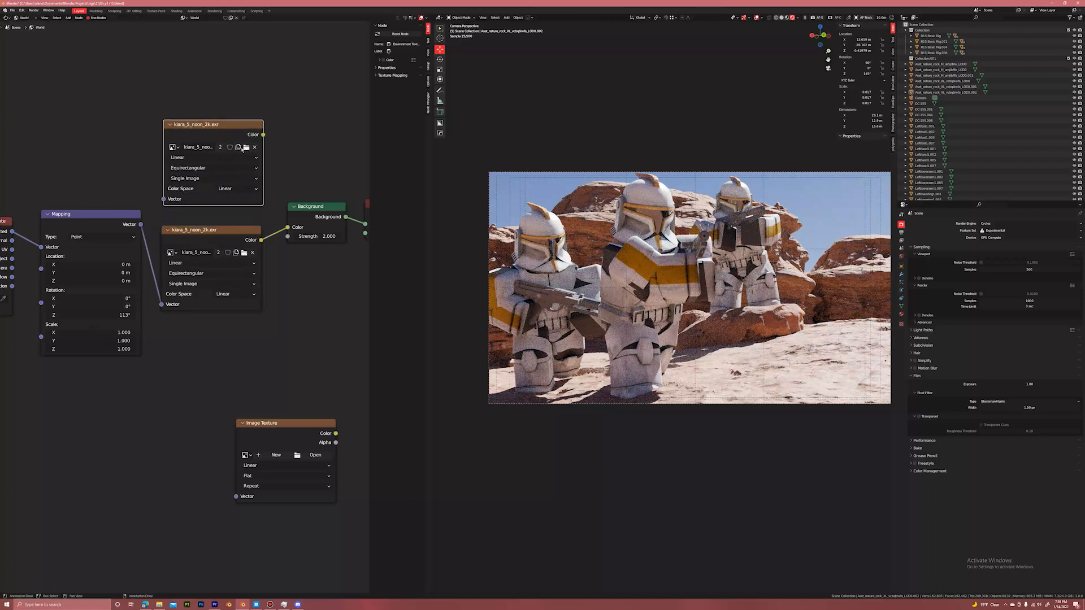
Download the Rocky Ridge HDRI from Poly Haven as a 2K EXR and move the file into the HDRIHaven folder.
click(146, 605)
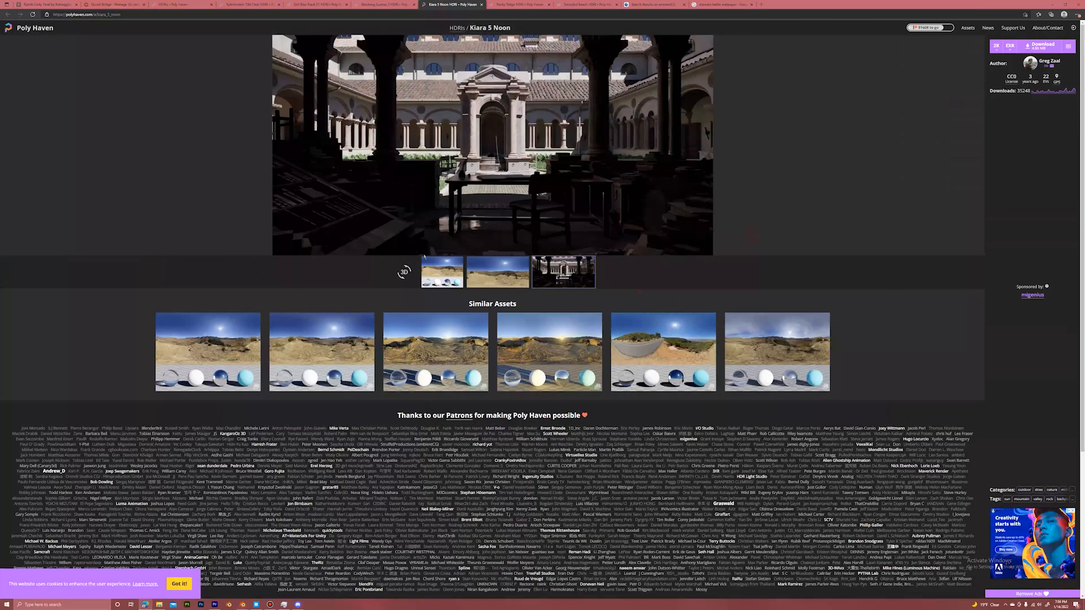
click(517, 6)
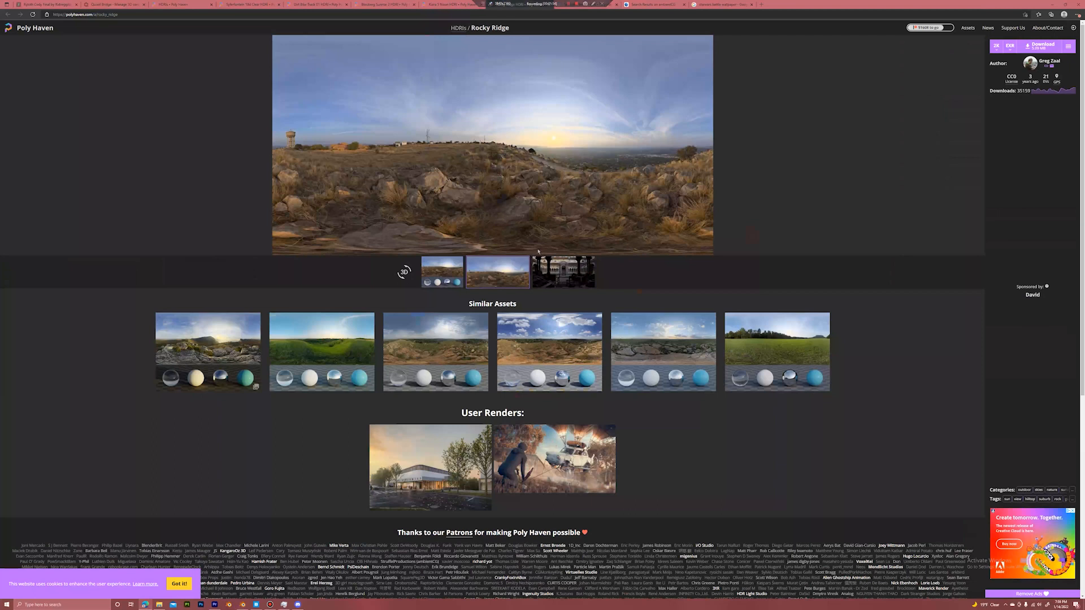
click(443, 270)
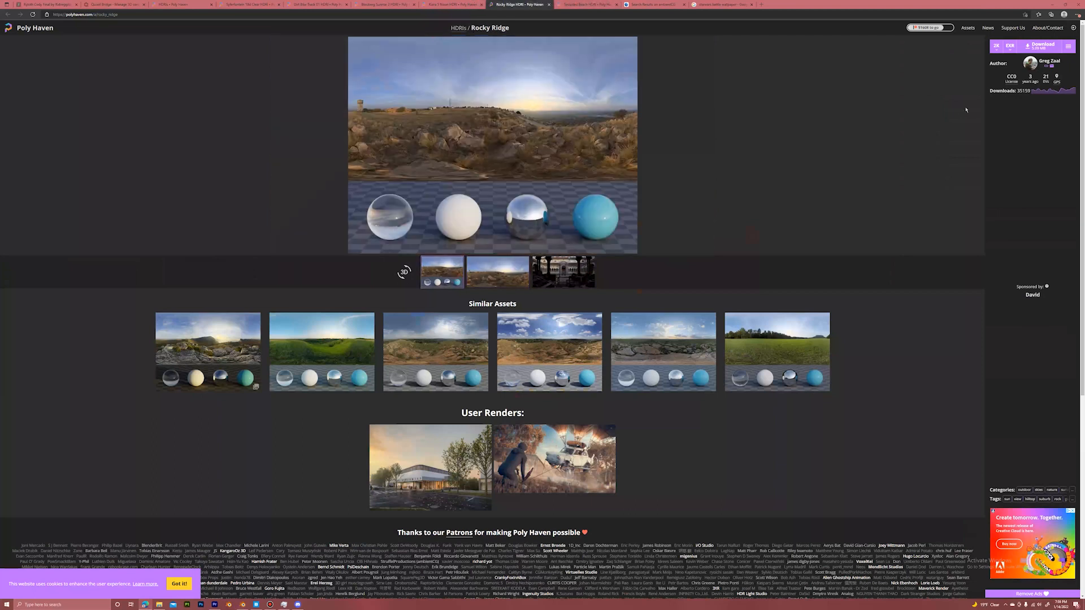
click(1024, 48)
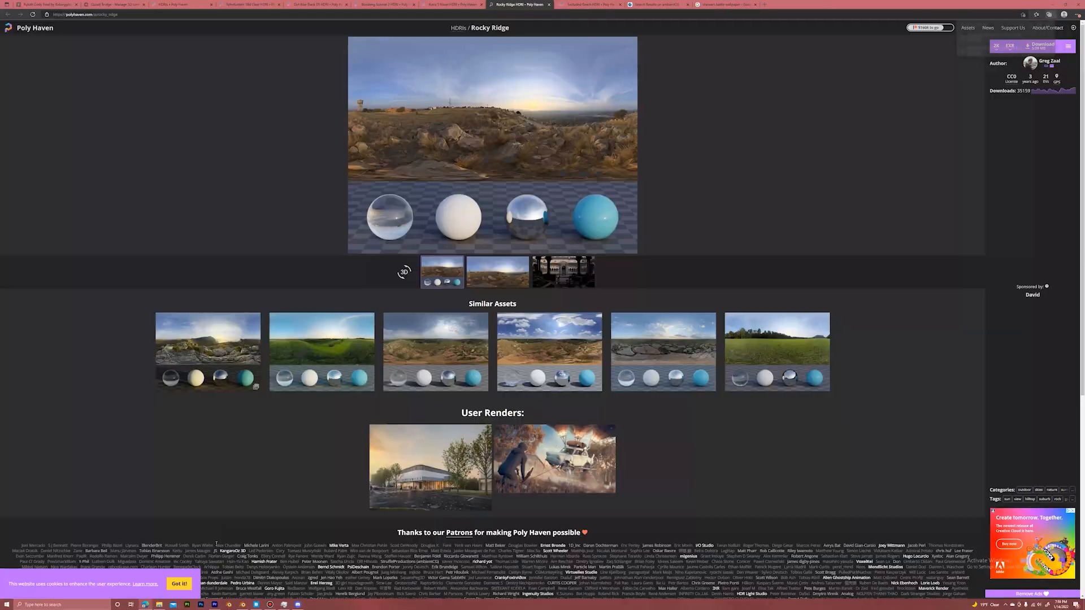
click(173, 604)
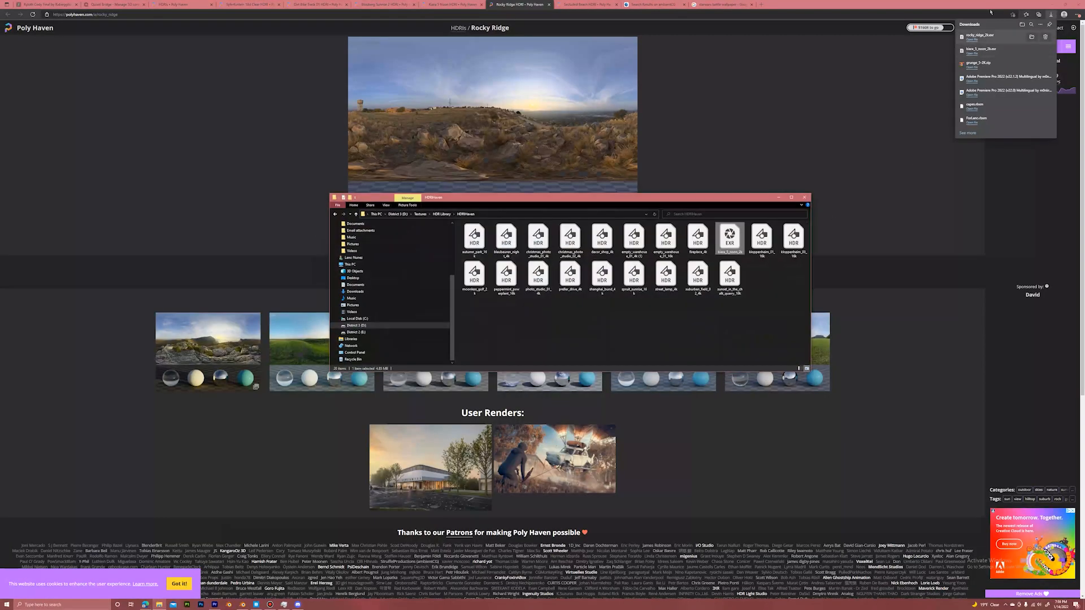
drag(974, 44, 532, 341)
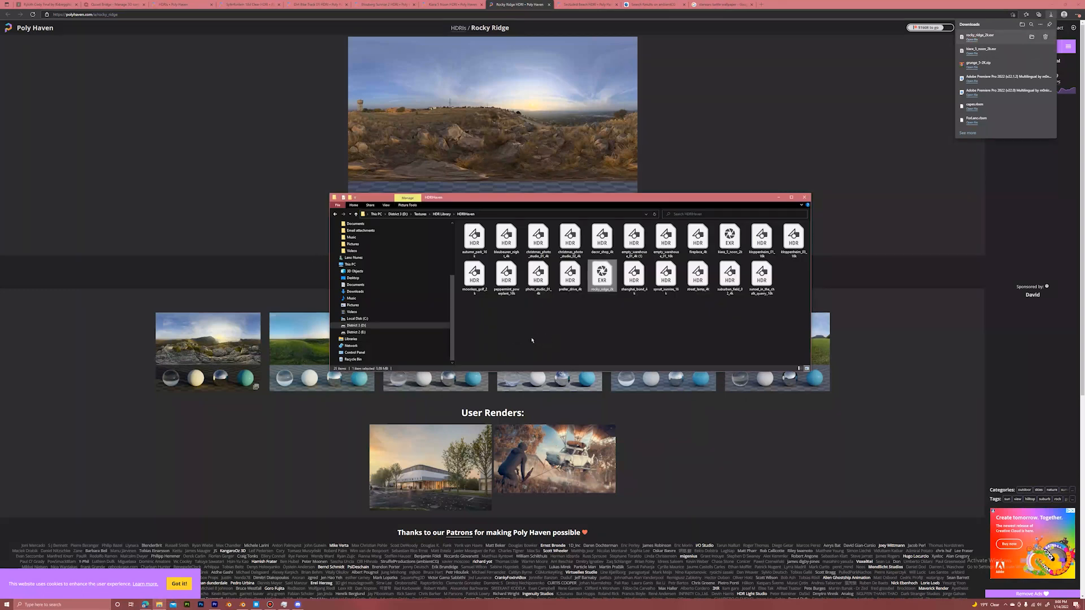
Download the Secluded Beach HDRI from Poly Haven as a 2K EXR and move the file into the HDRIHaven folder.
click(588, 3)
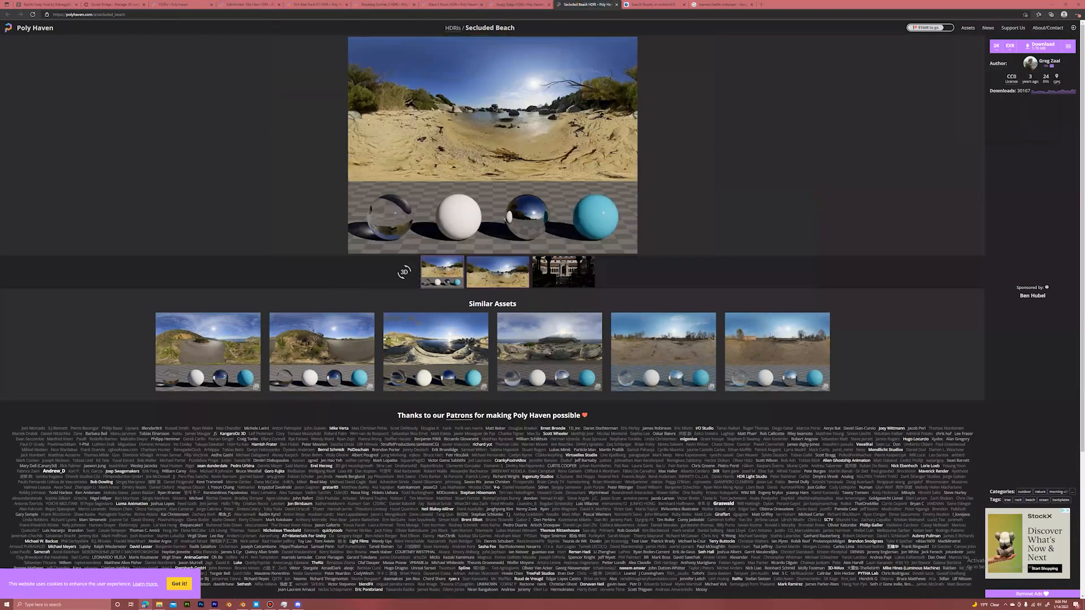
click(1035, 50)
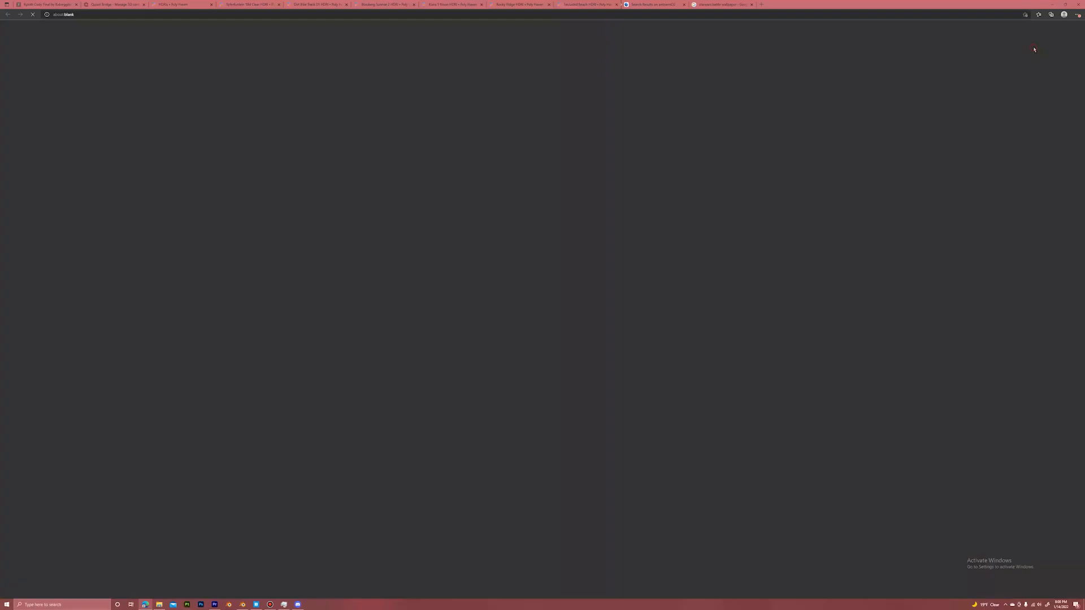
click(671, 4)
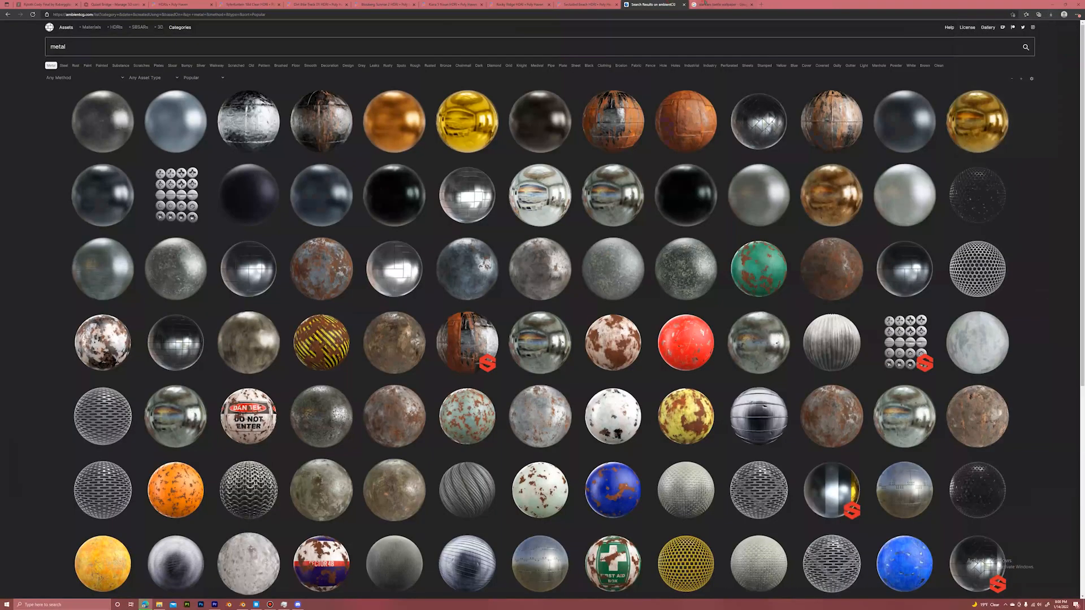
click(611, 4)
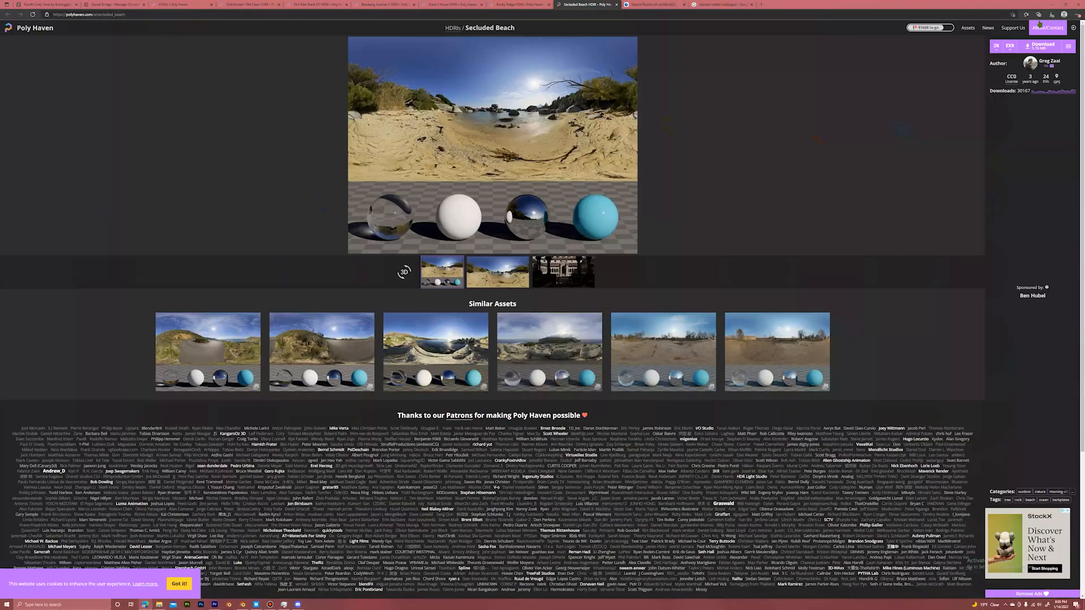
click(1052, 14)
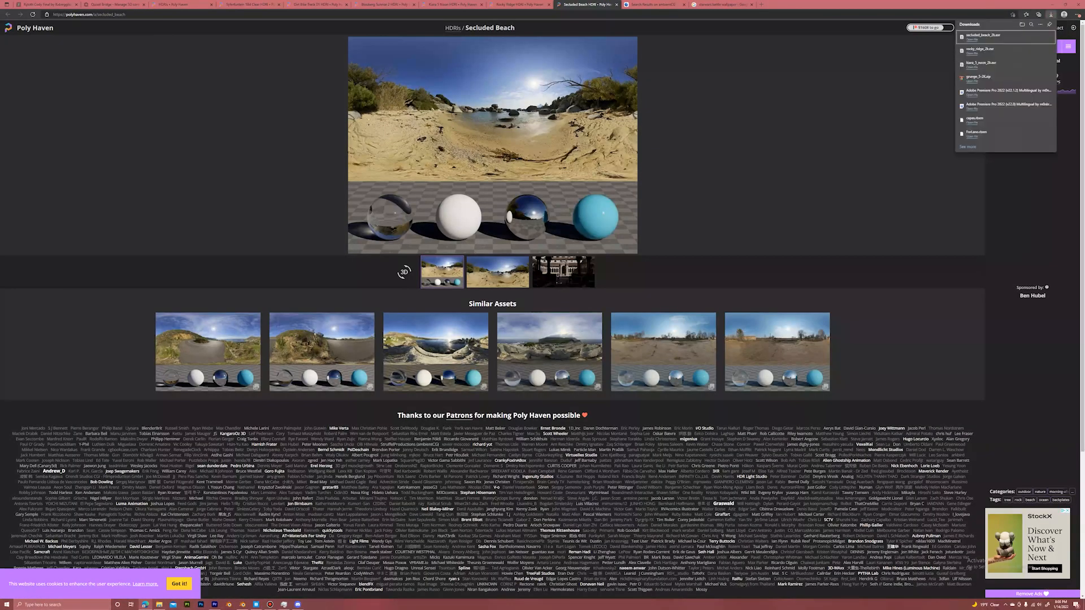
click(161, 606)
drag(983, 38, 575, 318)
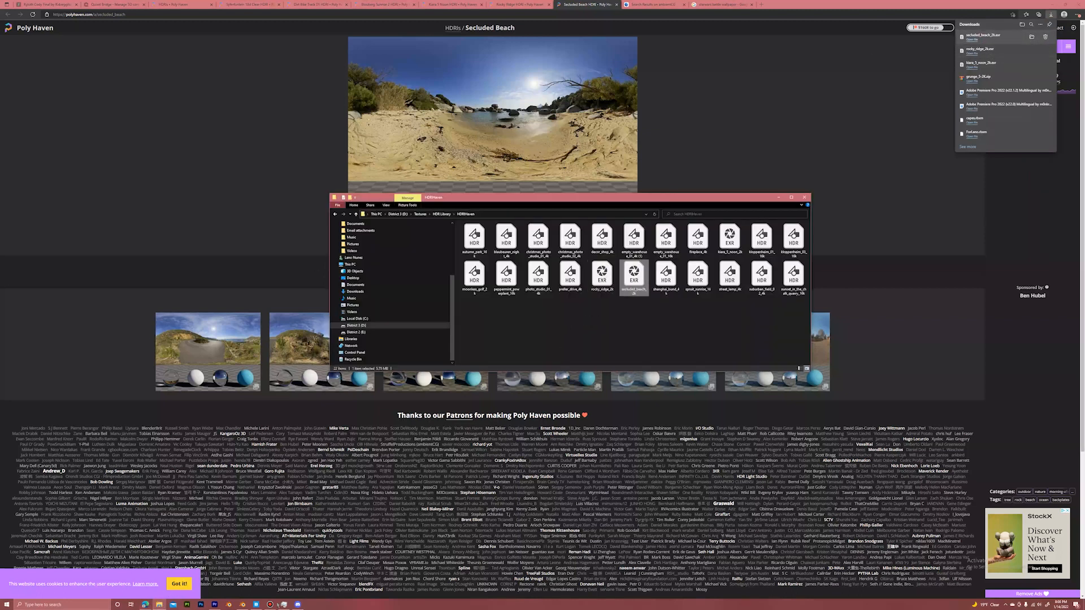
Switch to Blender and load rocky_ridge_2k.exr into the environment texture node connected to the world background.
click(242, 605)
click(293, 161)
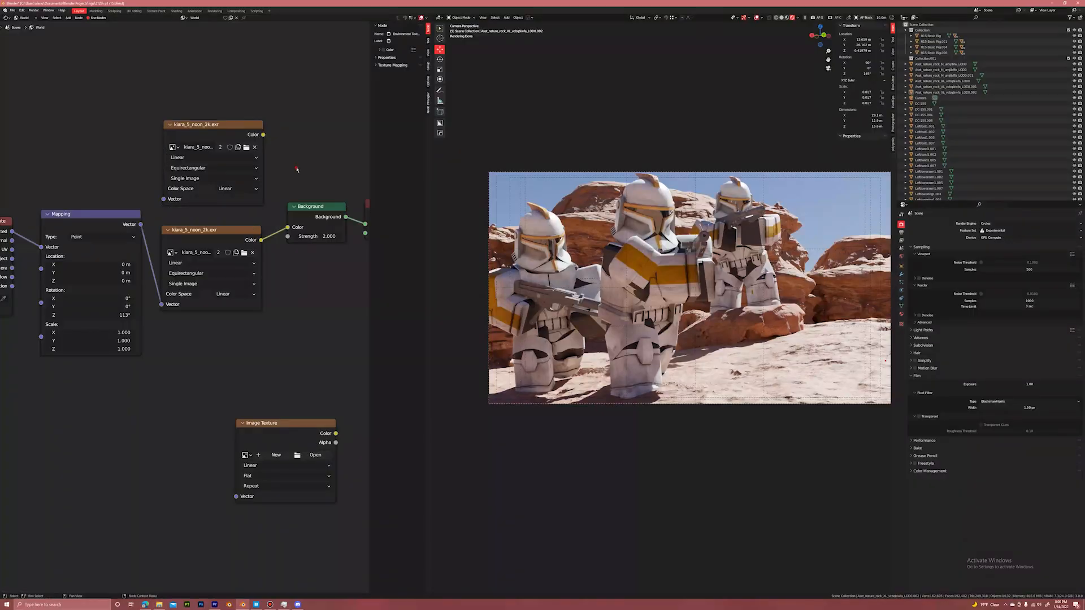
click(244, 252)
click(559, 266)
double_click(559, 266)
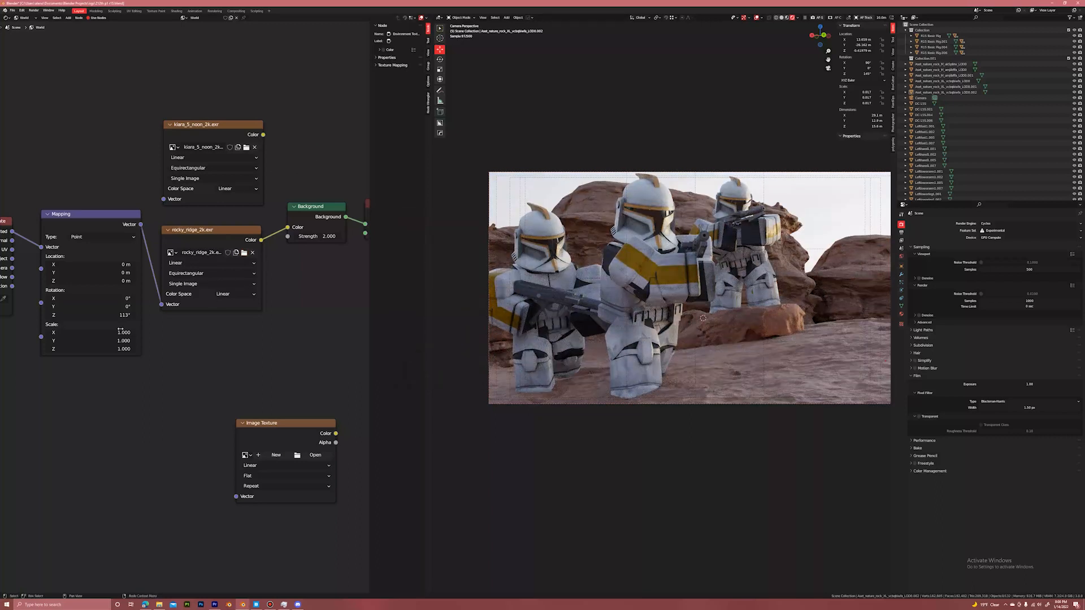
Try several Z rotations on the world's Mapping node with the Rocky Ridge sky, ending at 495°.
mouse_move(90, 316)
mouse_down()
mouse_move(149, 316)
mouse_move(112, 316)
mouse_up()
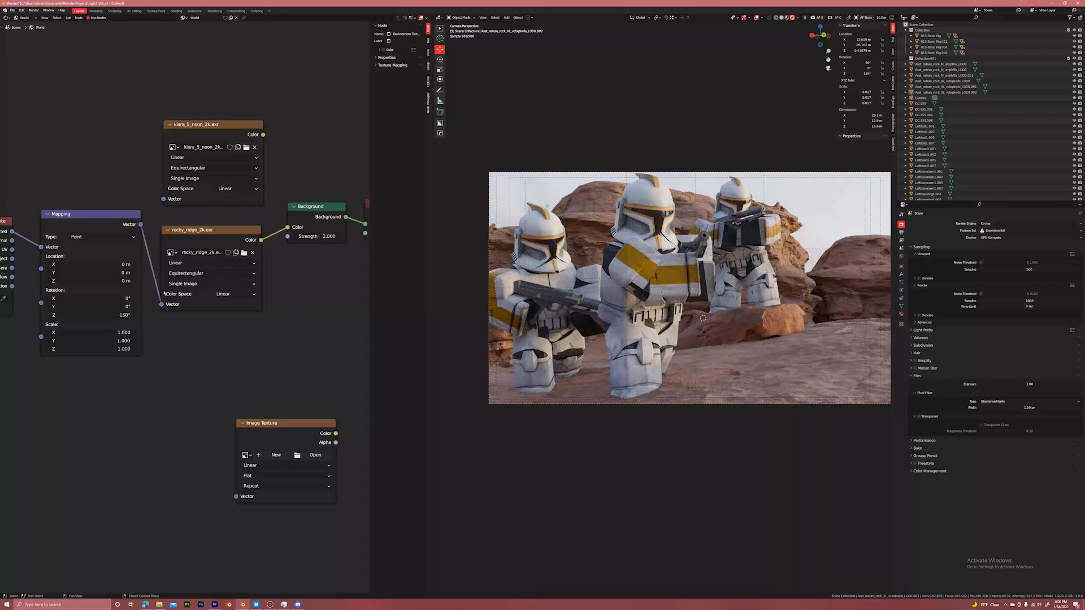
drag(123, 315, 199, 315)
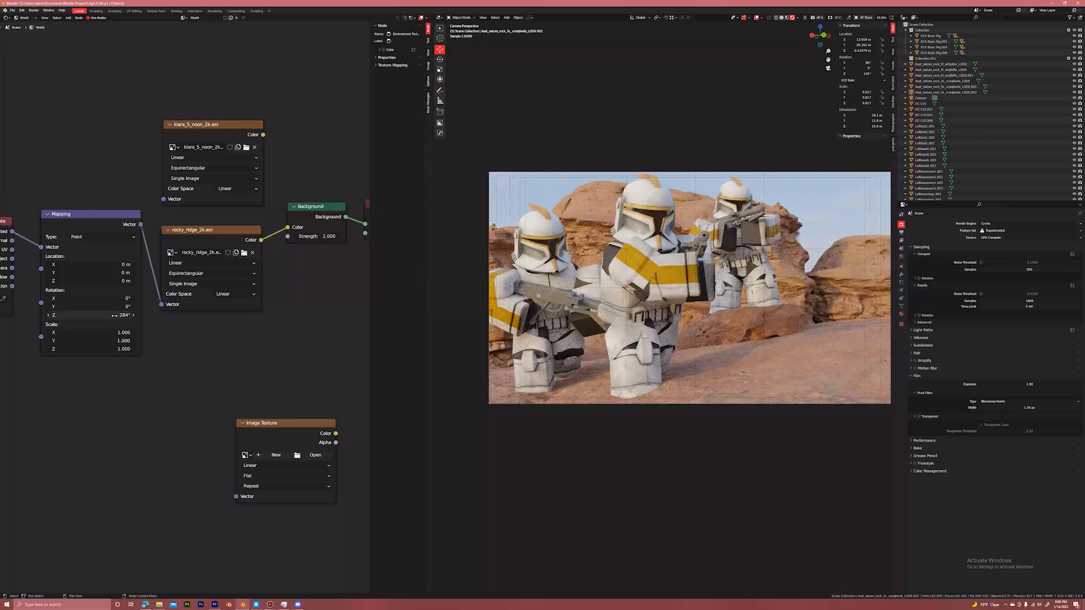
drag(106, 305, 92, 320)
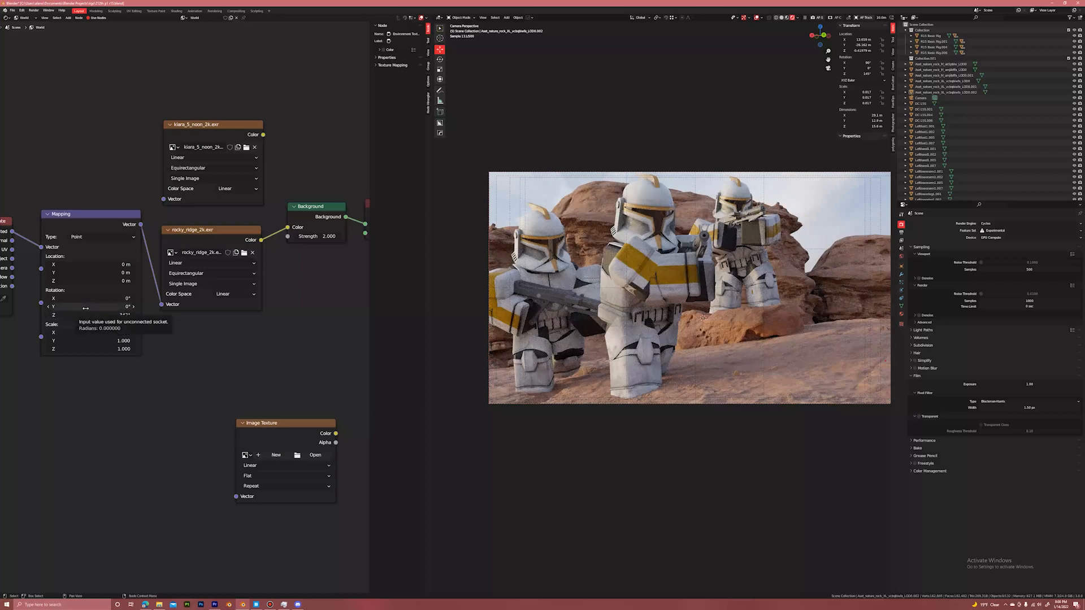
drag(96, 315, 183, 315)
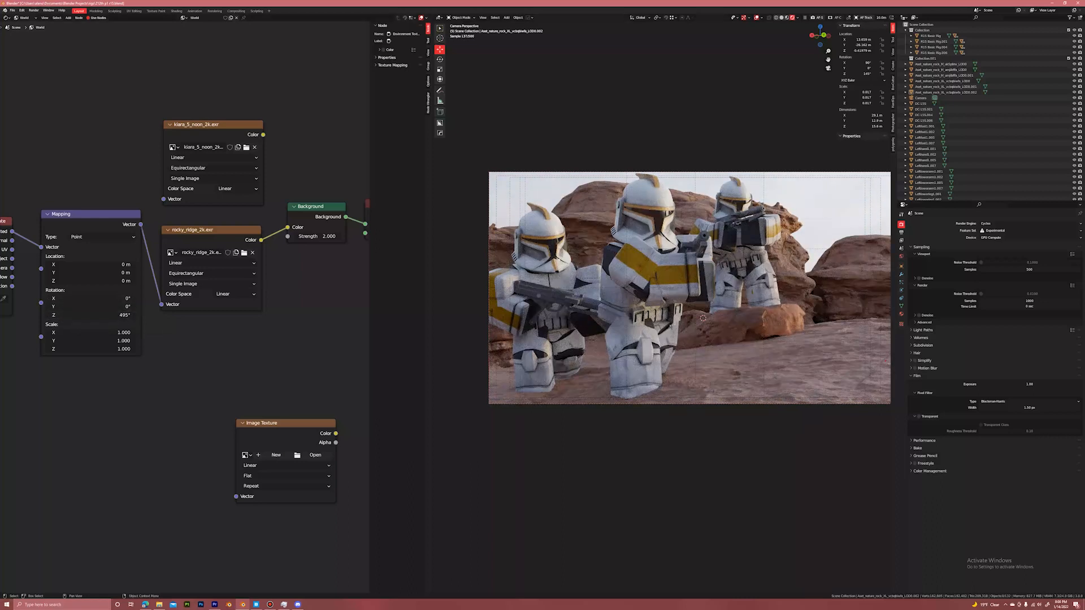
Select the middle trooper's rig at the waist and nudge it slightly upward.
click(650, 324)
click(650, 323)
click(650, 323)
click(650, 323)
click(650, 323)
click(650, 323)
click(650, 323)
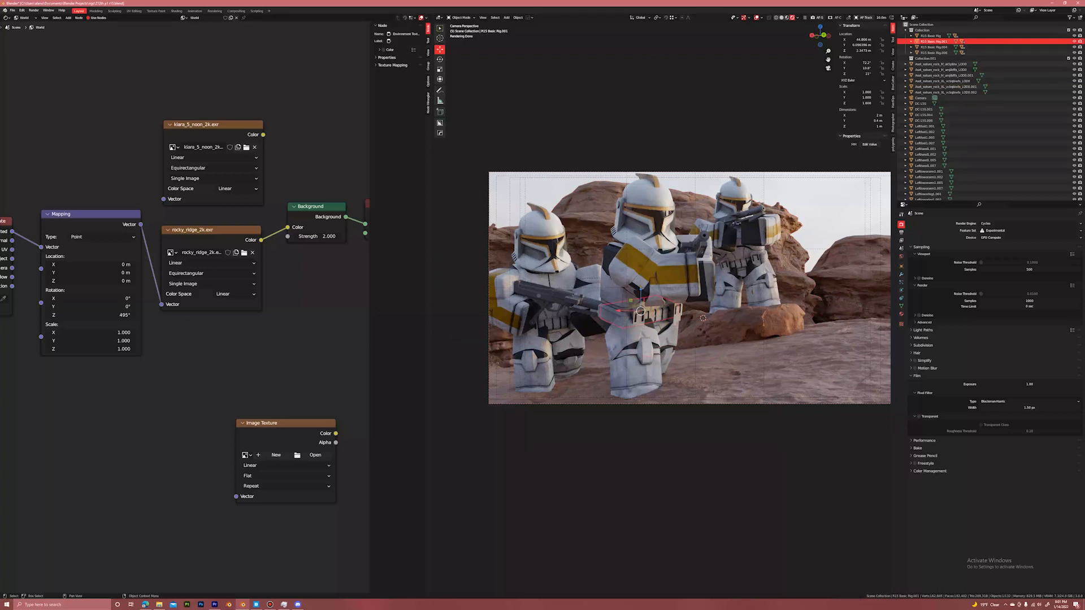
drag(641, 289, 641, 285)
Set the transform orientation to Local and rotate the middle trooper's front upper leg by about 8°.
click(608, 322)
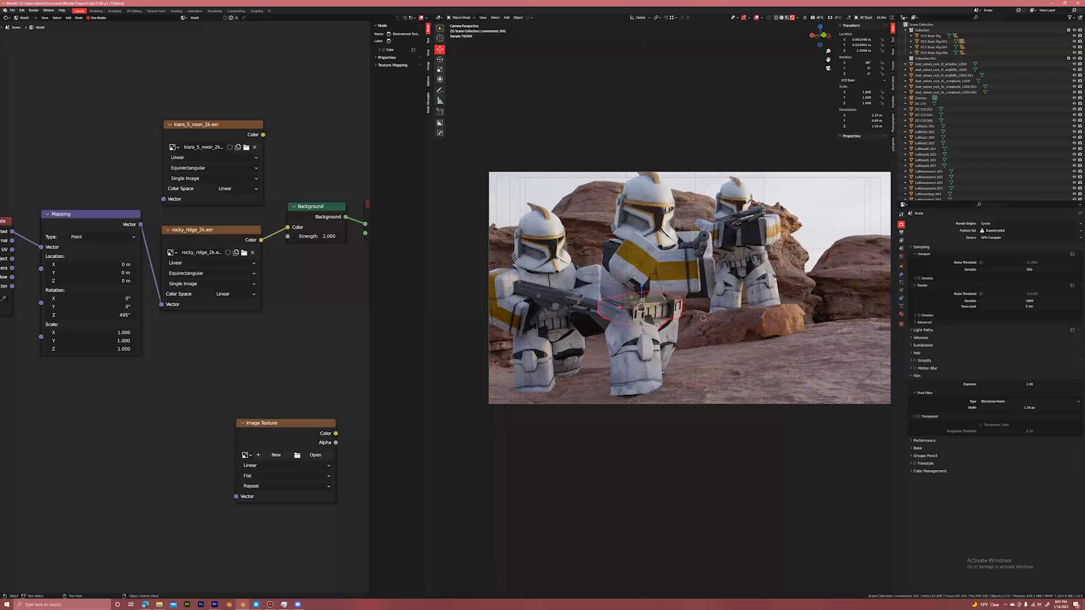
click(651, 320)
click(651, 17)
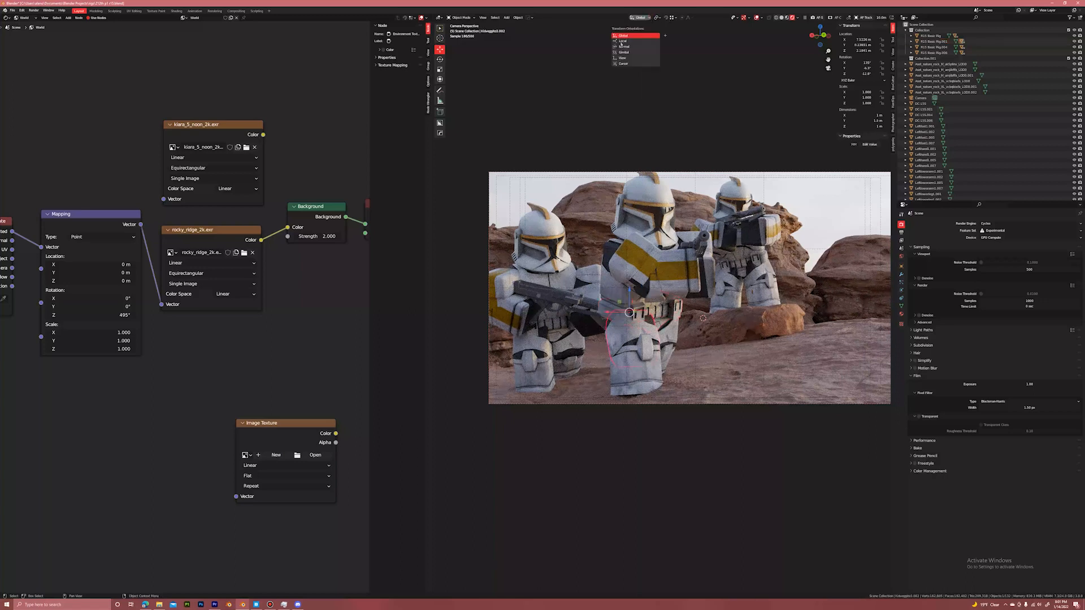
click(622, 41)
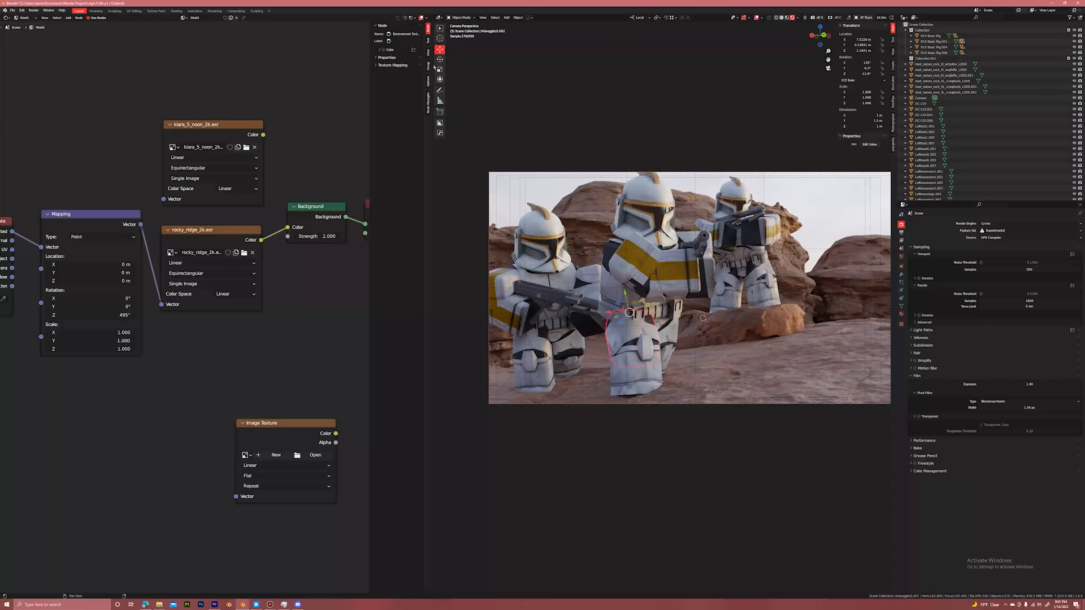
click(439, 59)
drag(644, 304, 639, 332)
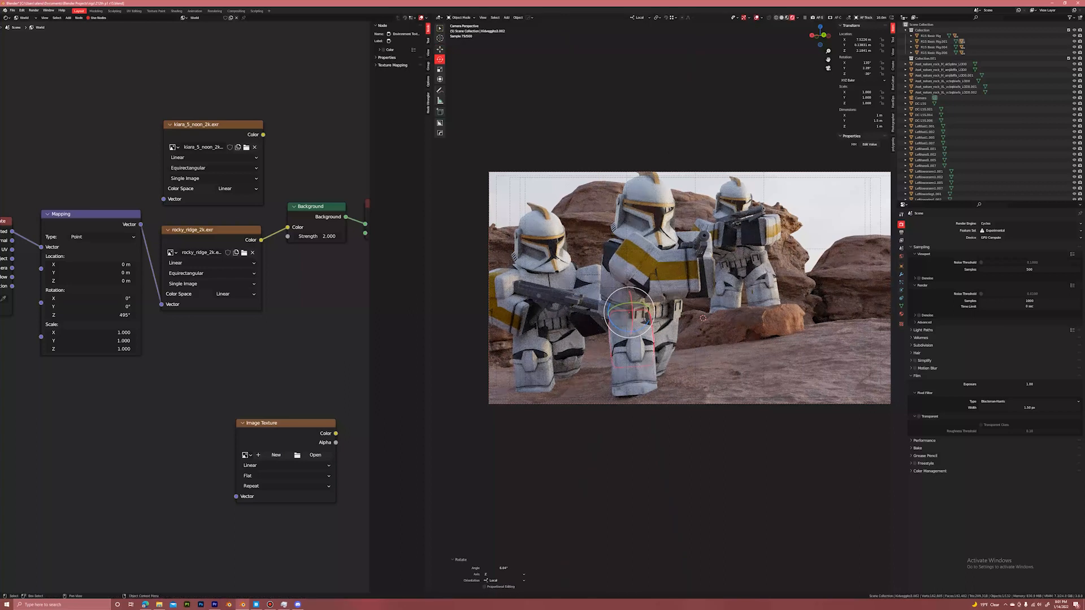
click(696, 145)
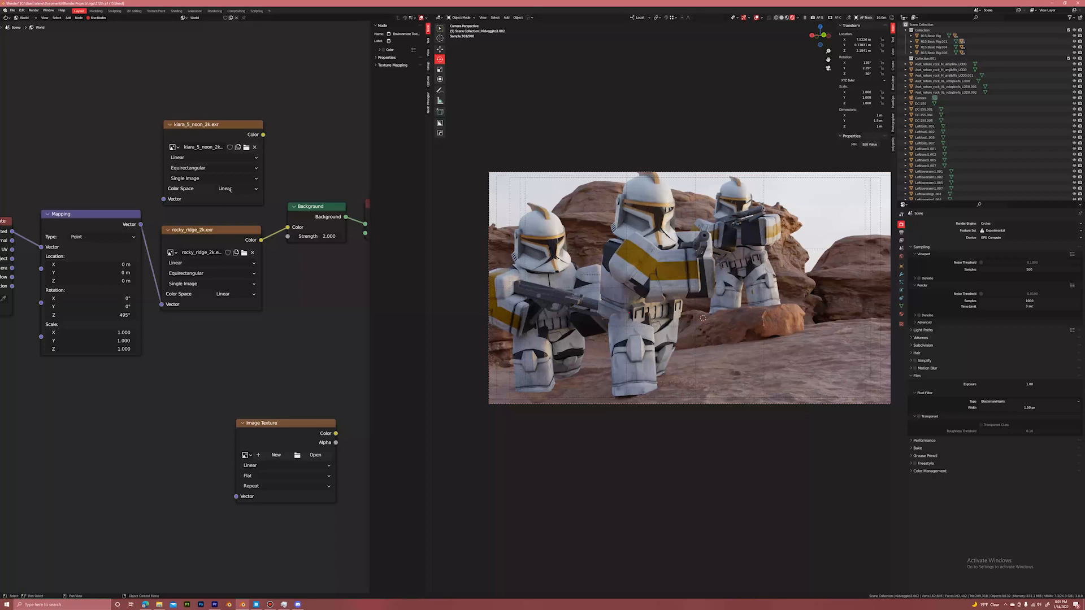
Replace the image in the connected environment texture node with secluded_beach_2k.exr.
click(244, 253)
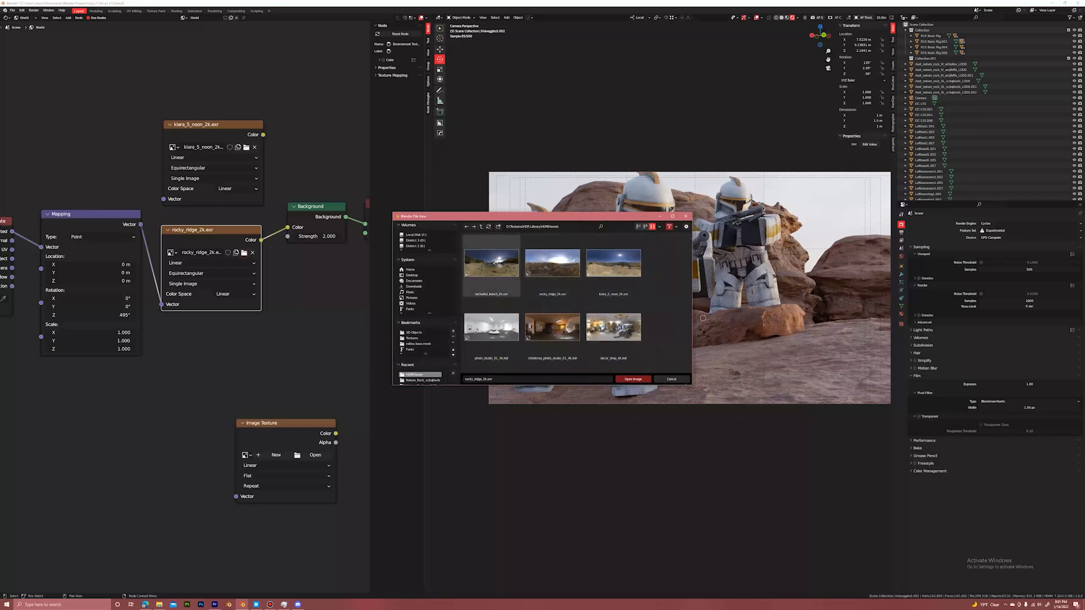
click(492, 265)
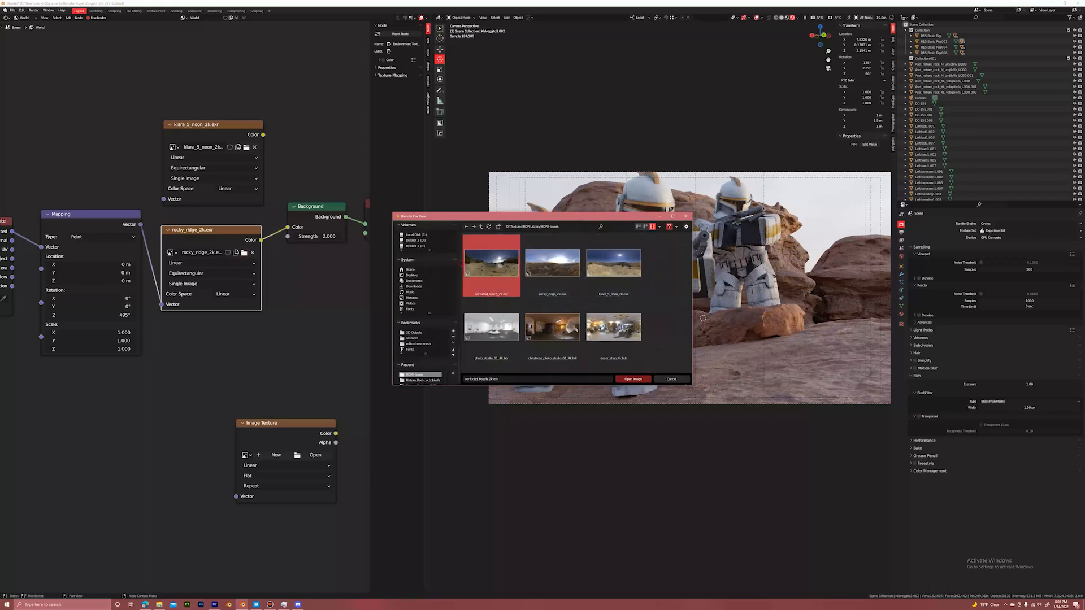
click(633, 379)
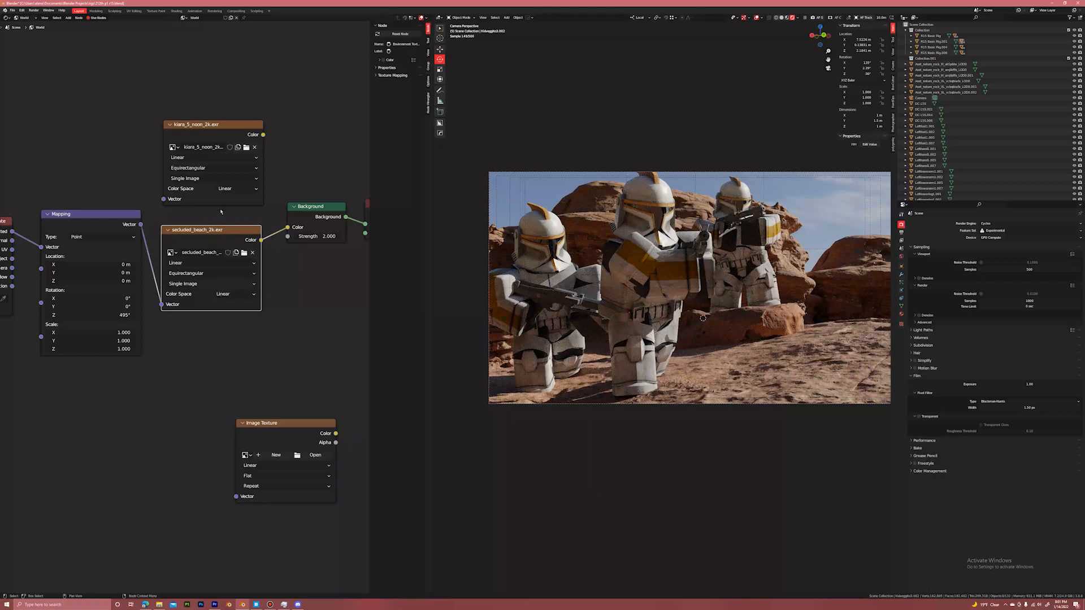
Set the Z rotation of the world's Mapping node to -215° and check the lighting on the troopers up close.
drag(99, 315, 17, 315)
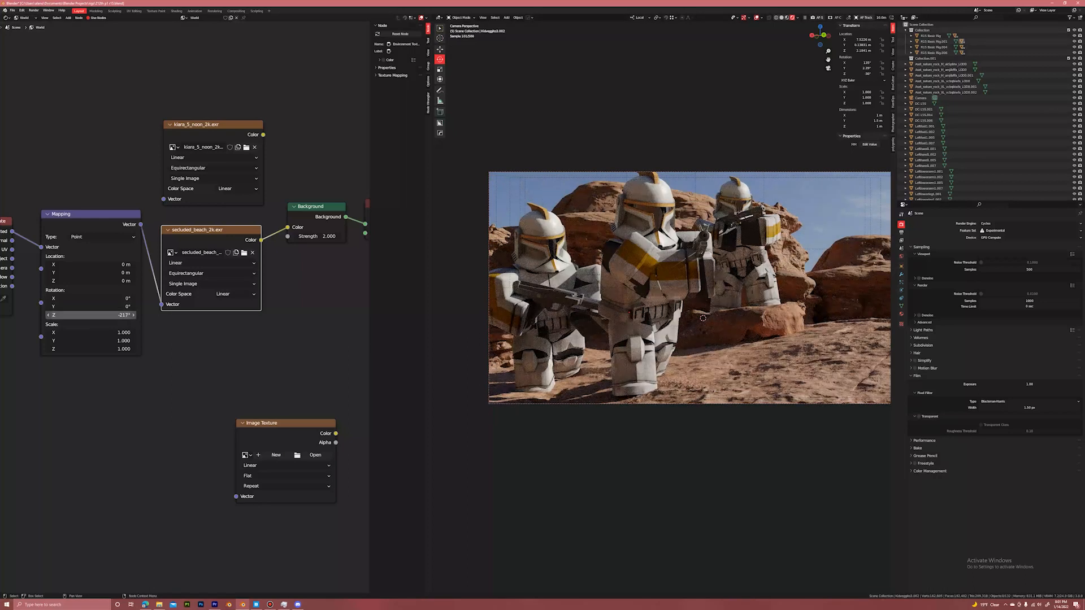
drag(90, 315, 93, 315)
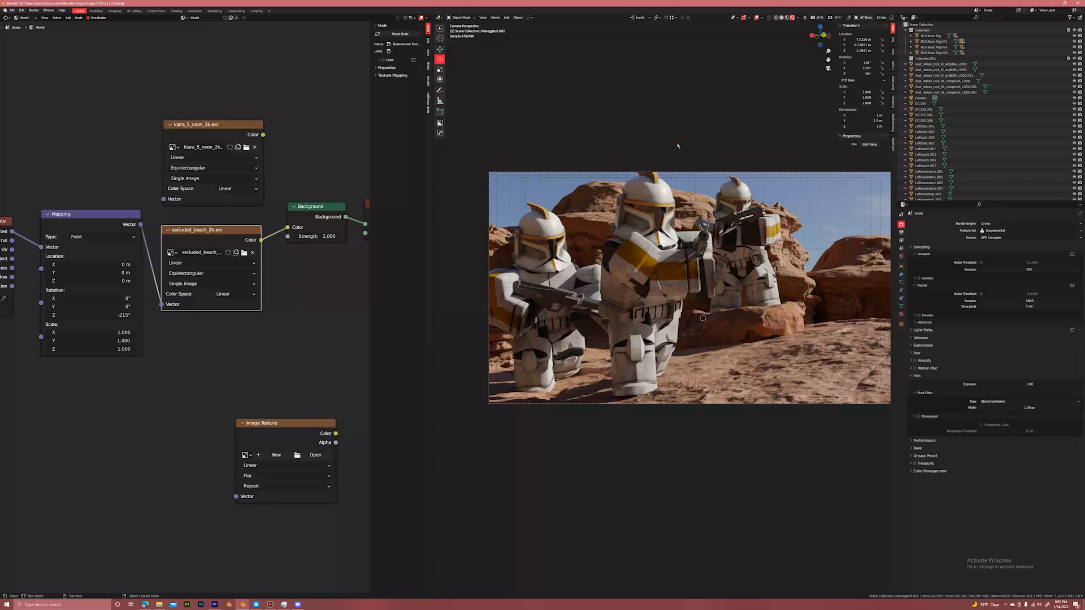
scroll(659, 158, up, 6)
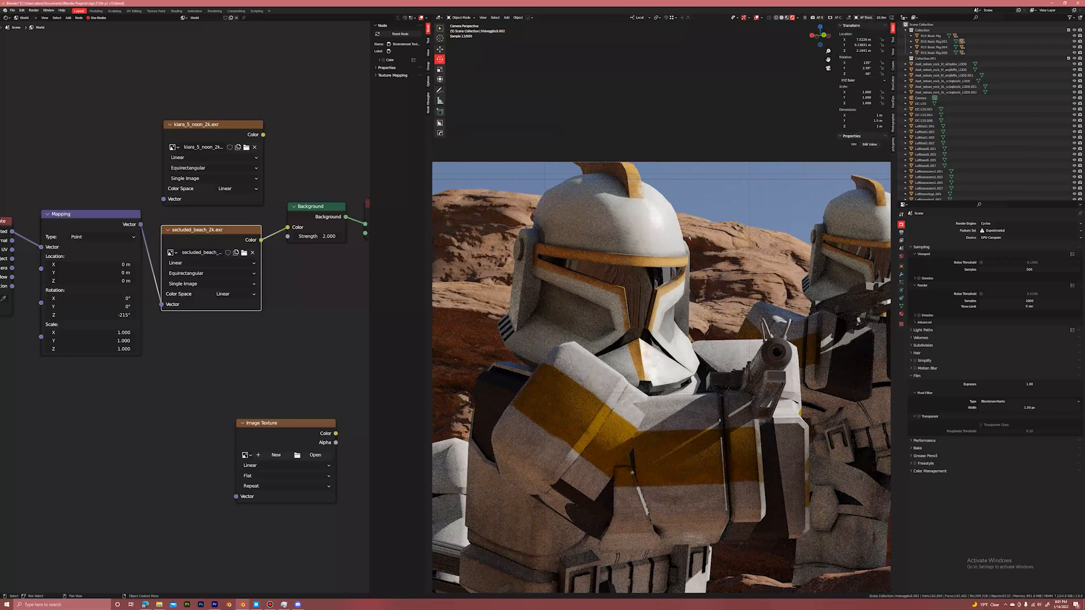
scroll(695, 254, down, 5)
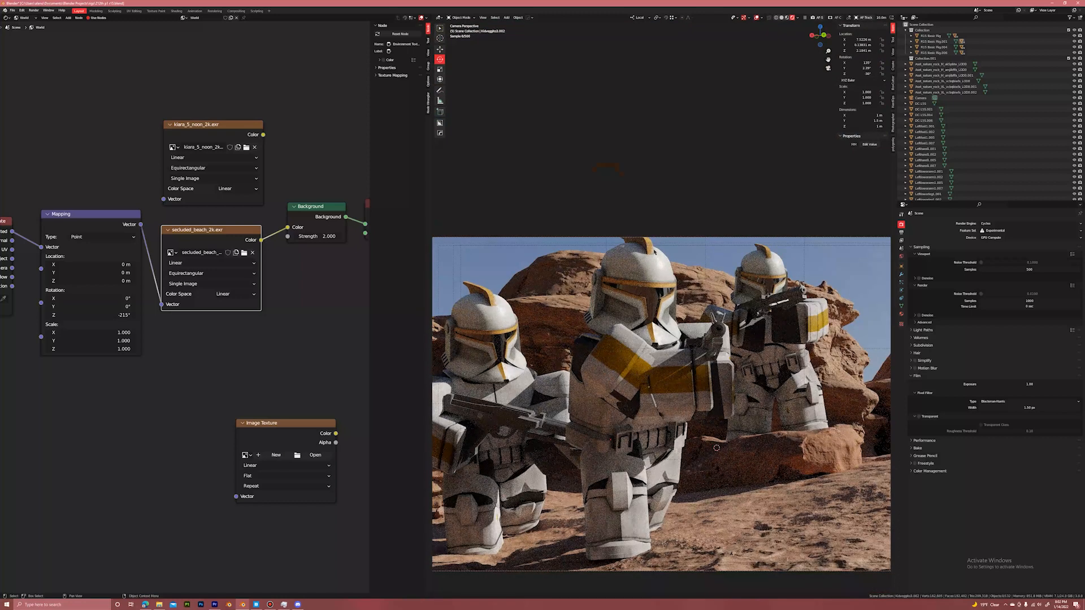
scroll(664, 218, down, 2)
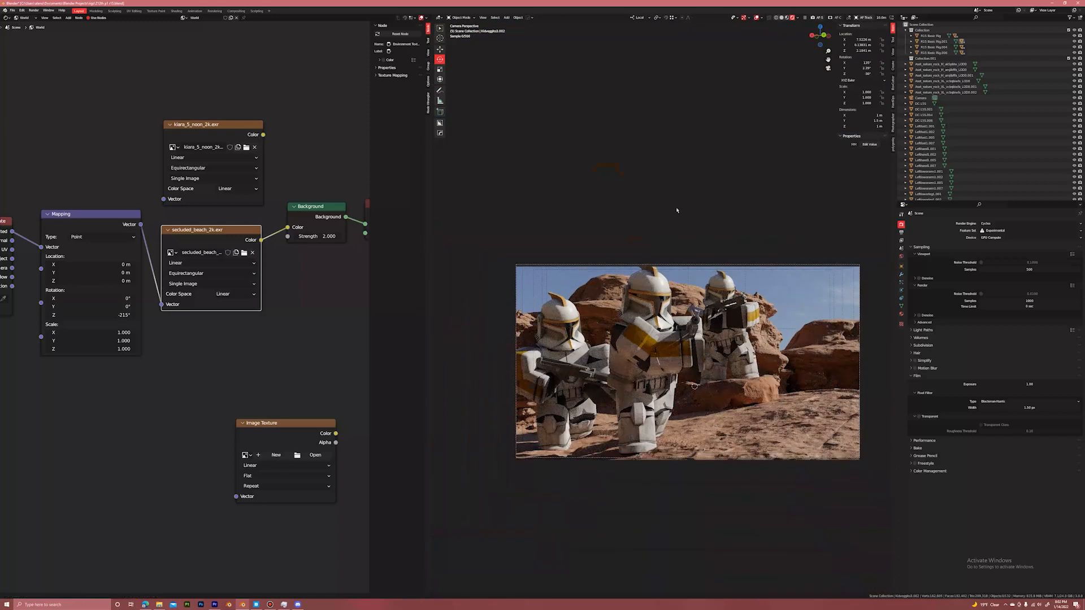
scroll(673, 218, up, 2)
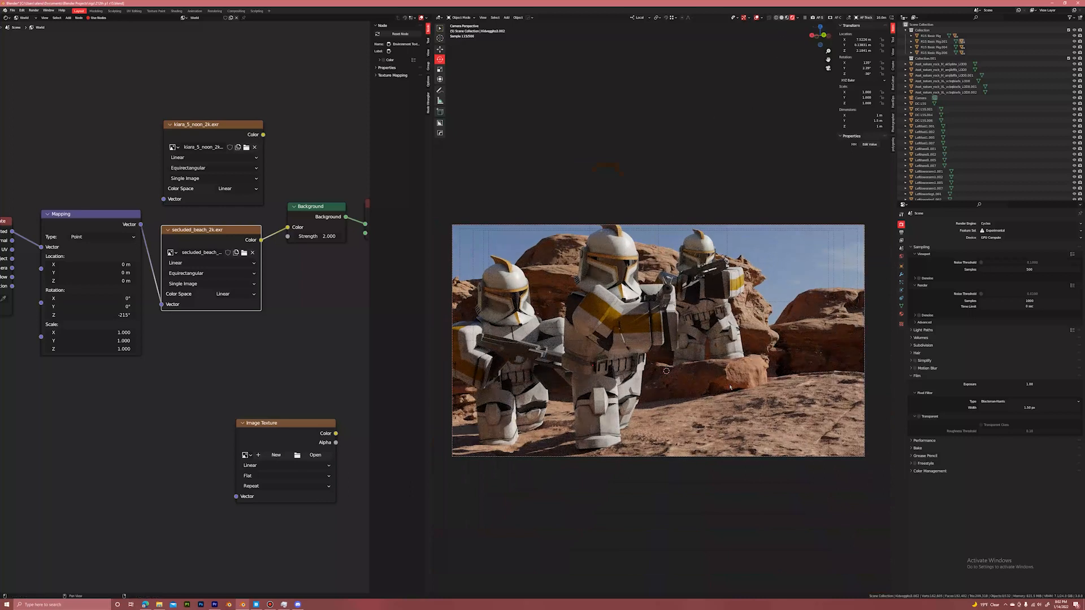
Switch the viewport to solid shading, save the project, and render the camera image to inspect the troopers.
click(782, 17)
key(ctrl+s)
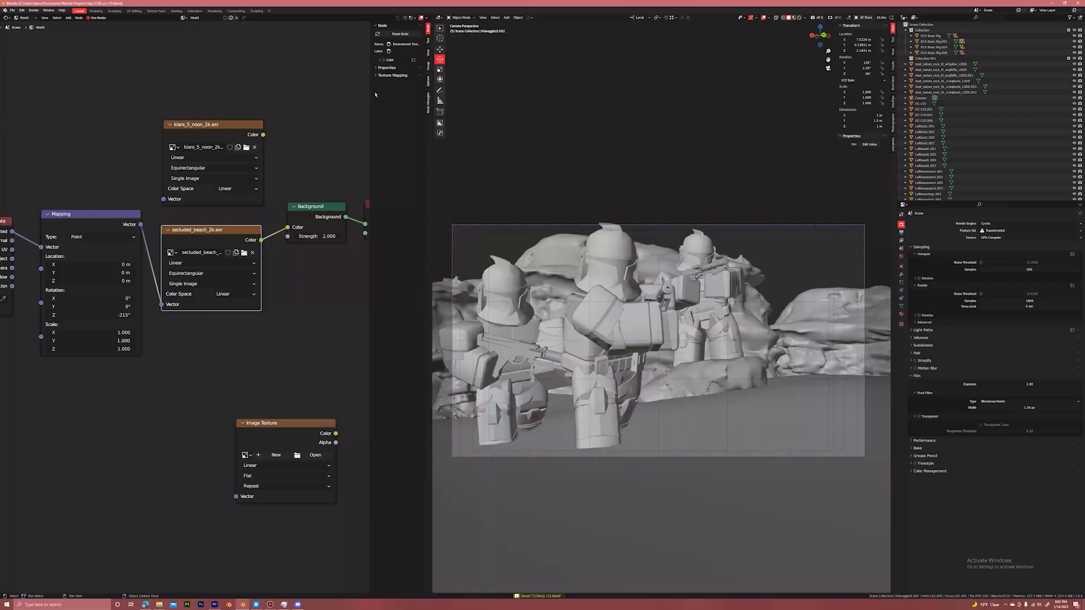
click(34, 10)
click(47, 16)
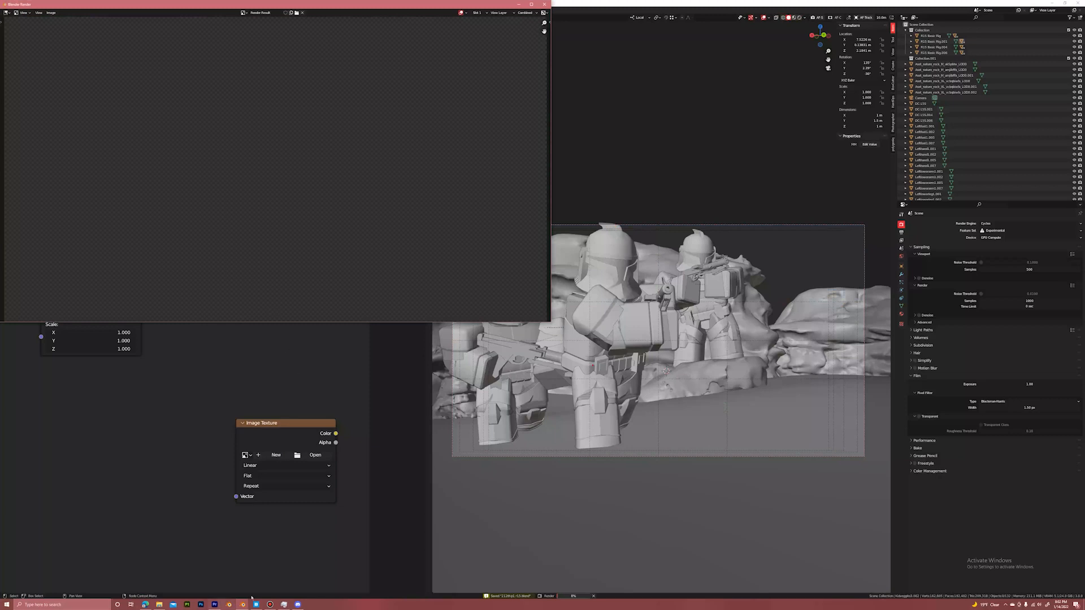
click(300, 582)
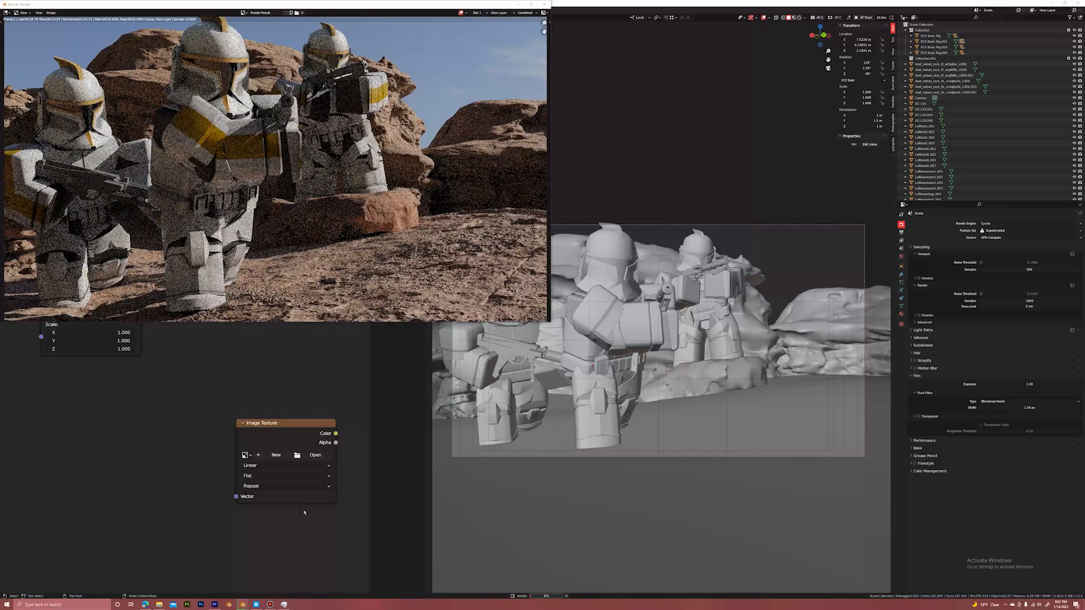
scroll(294, 223, down, 2)
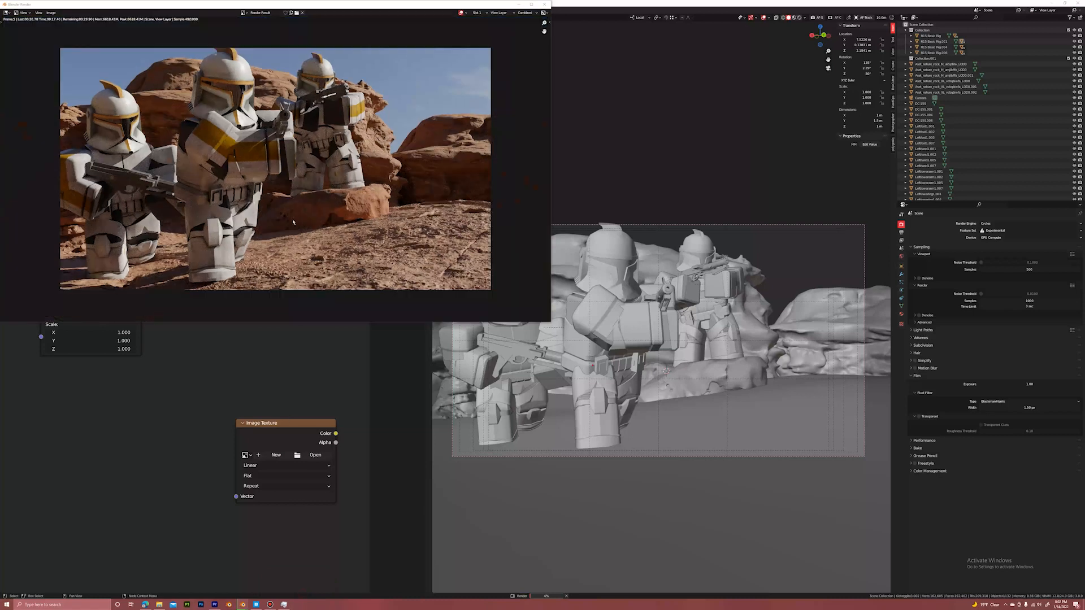
scroll(205, 197, up, 3)
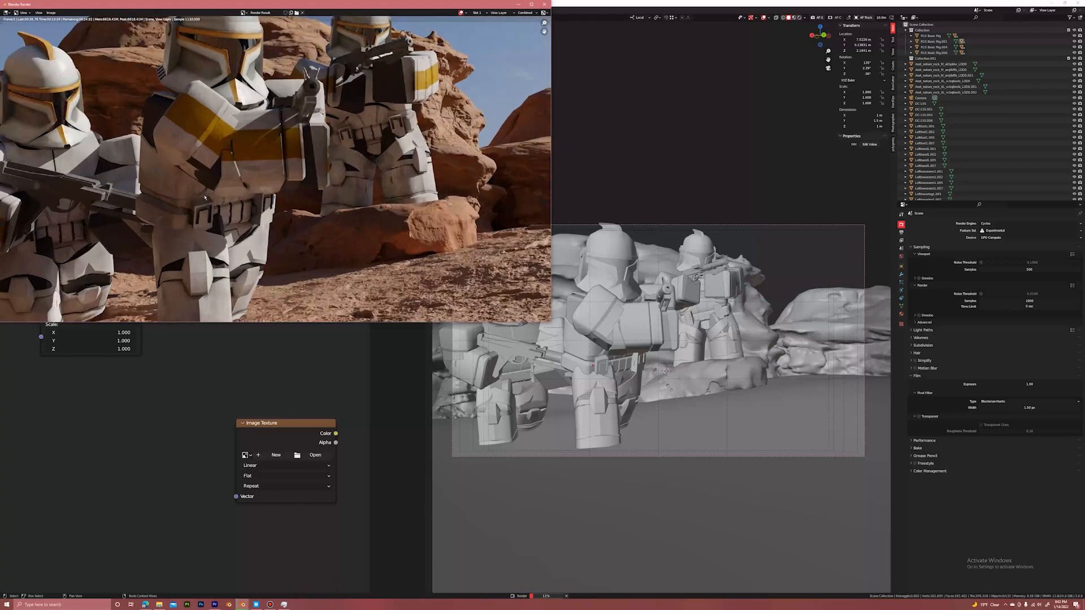
scroll(204, 197, down, 2)
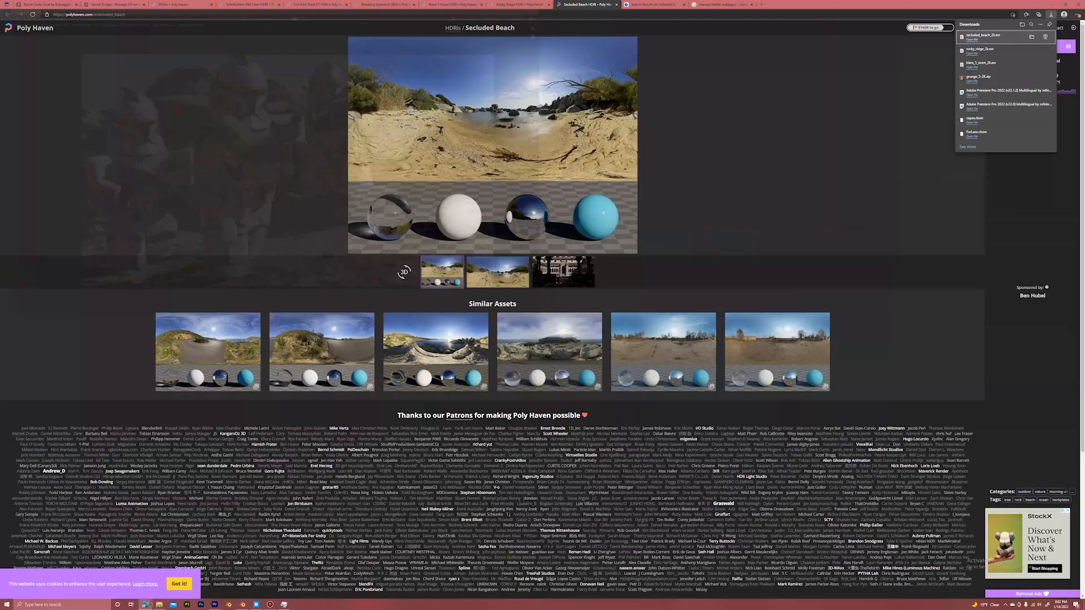
Switch to the browser and go back through the open HDRI pages to Poly Haven's full HDRI list.
click(145, 605)
click(390, 4)
click(287, 4)
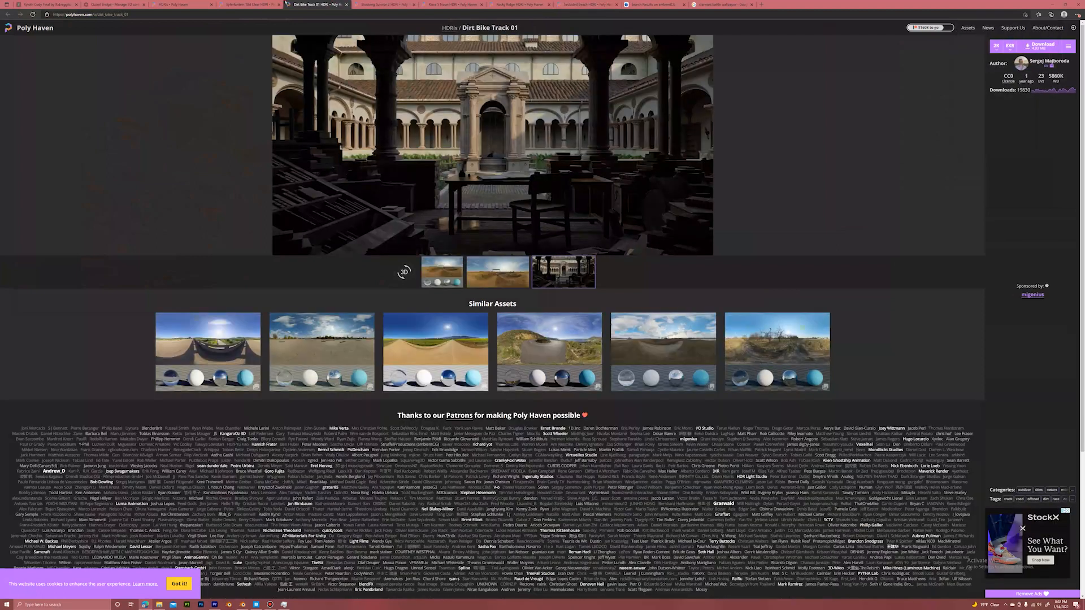
click(262, 4)
click(172, 4)
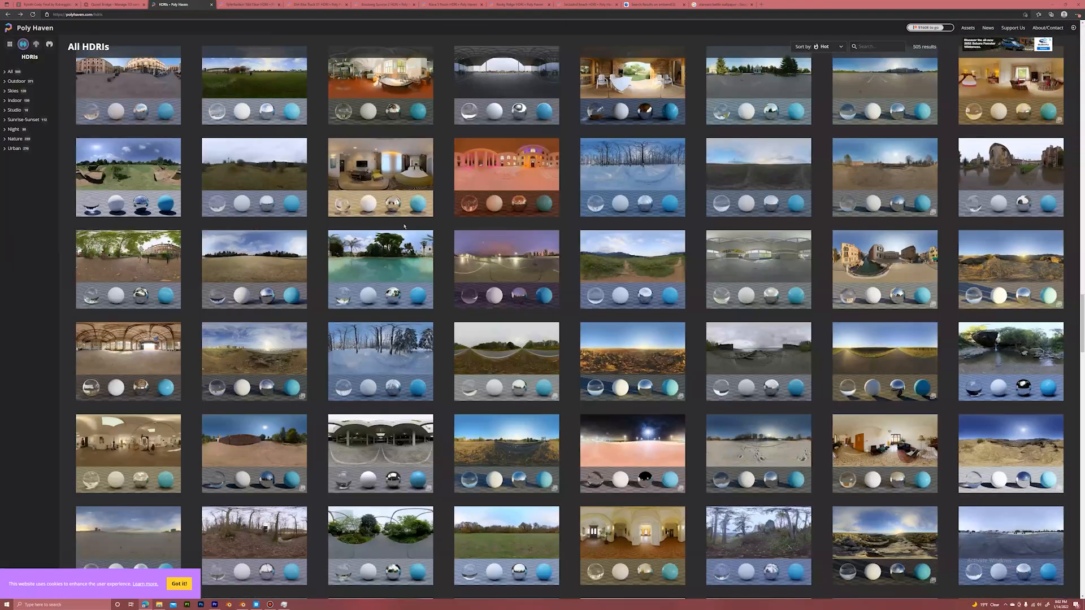
Close the leftover HDRI and wallpaper search tabs and return to Poly Haven's HDRI list.
click(278, 4)
click(279, 4)
click(279, 4)
click(278, 5)
click(278, 5)
click(278, 5)
click(278, 5)
click(278, 5)
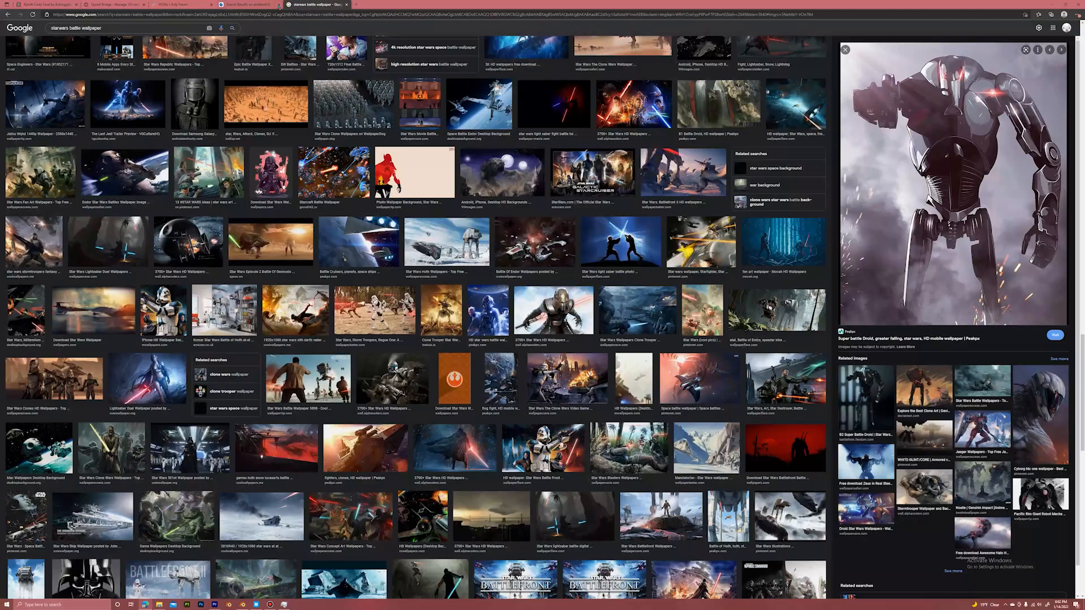
click(278, 5)
Browse the HDRI list and open Table Mountain 2, Lenong 2, Mpumalanga Veld and Dry Field in separate tabs.
scroll(722, 294, down, 5)
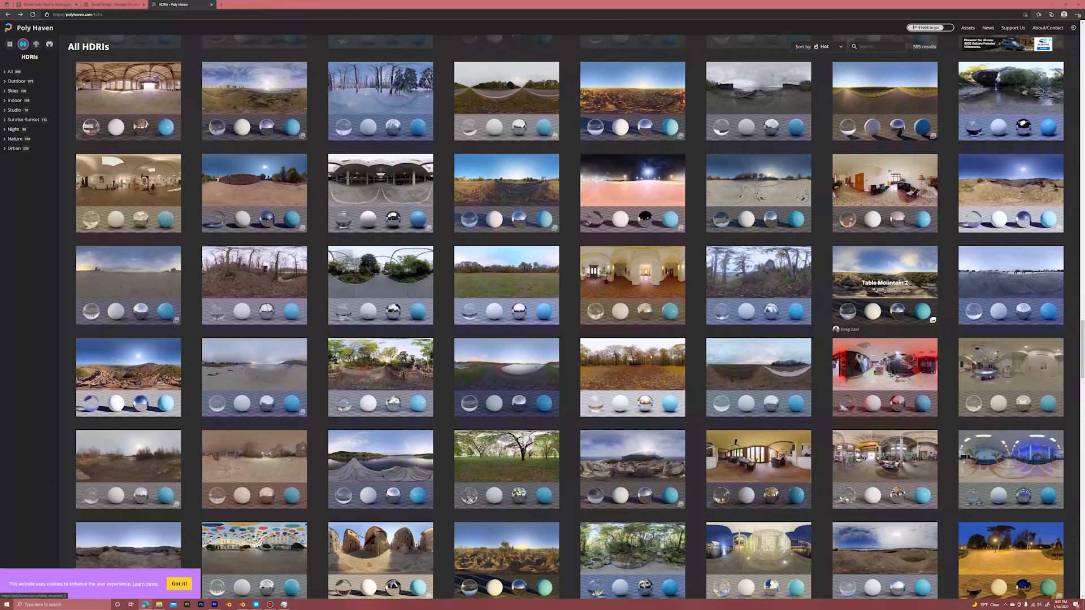
middle_click(888, 263)
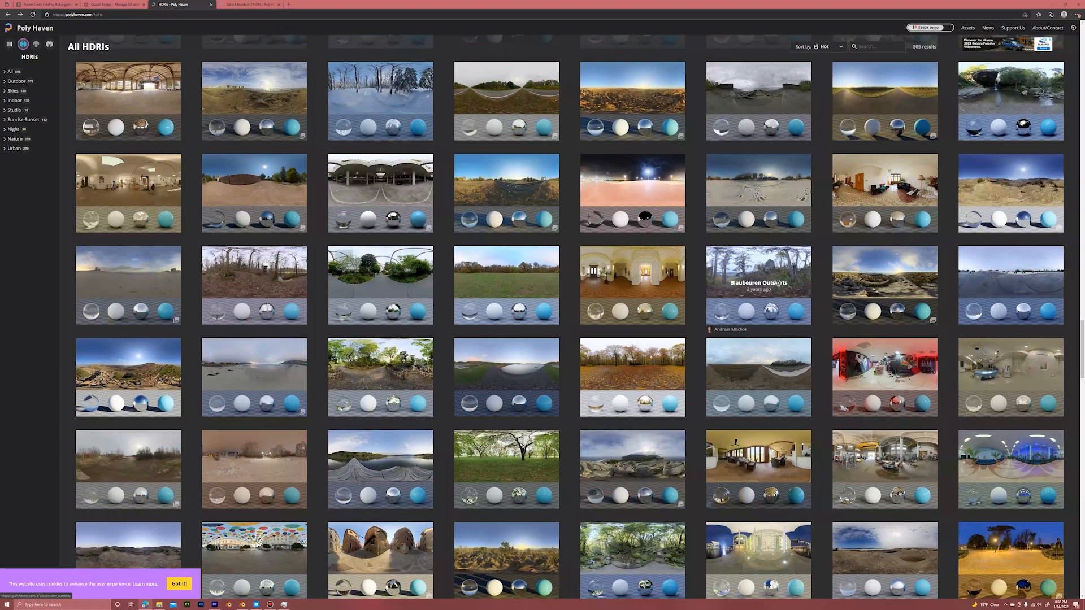
scroll(488, 269, down, 3)
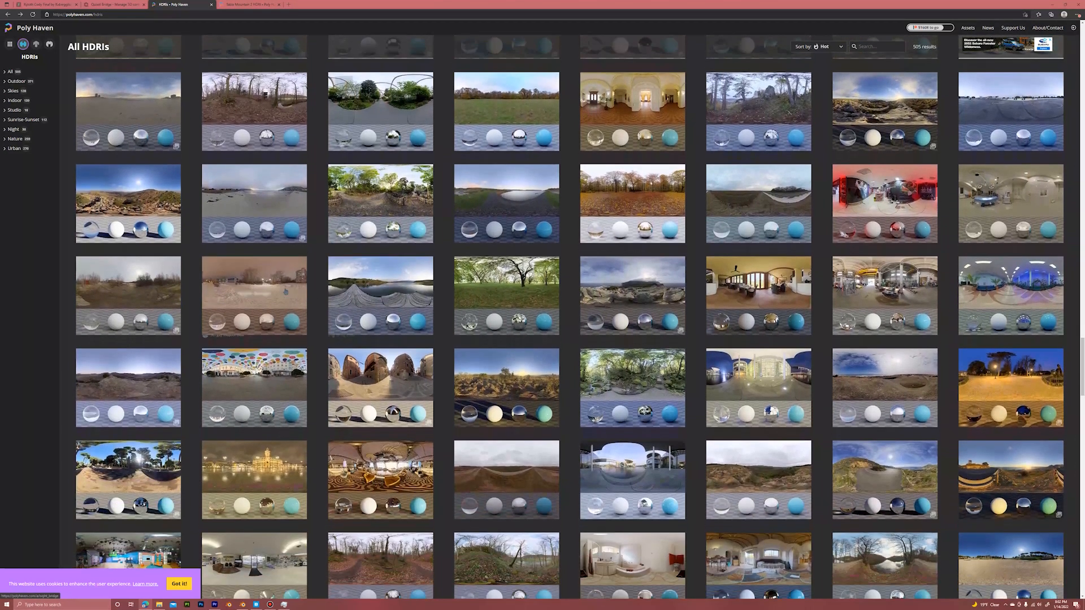
scroll(284, 291, down, 2)
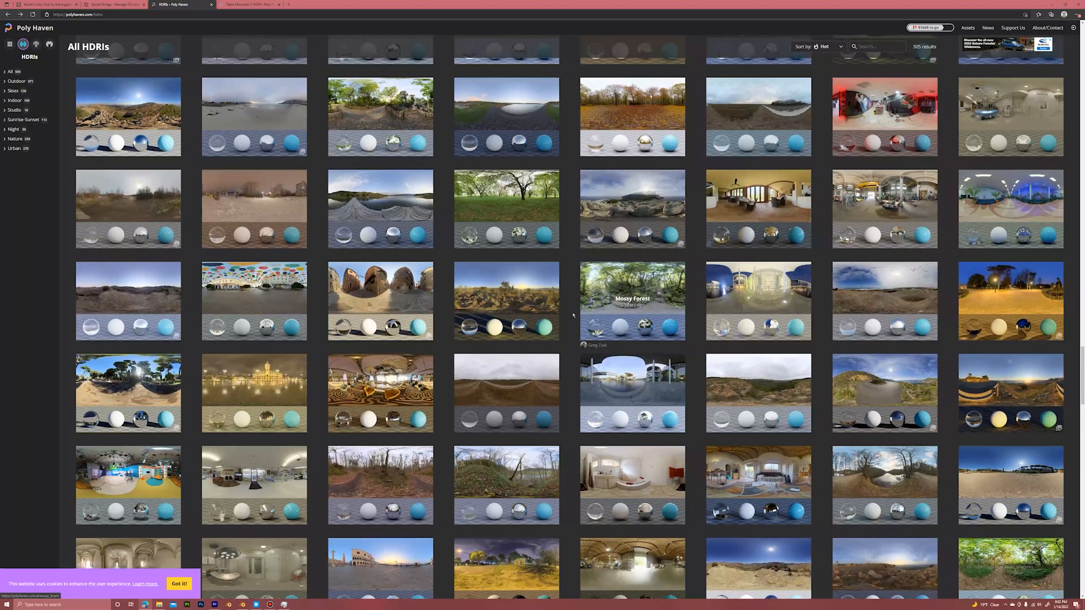
middle_click(525, 298)
scroll(525, 297, down, 3)
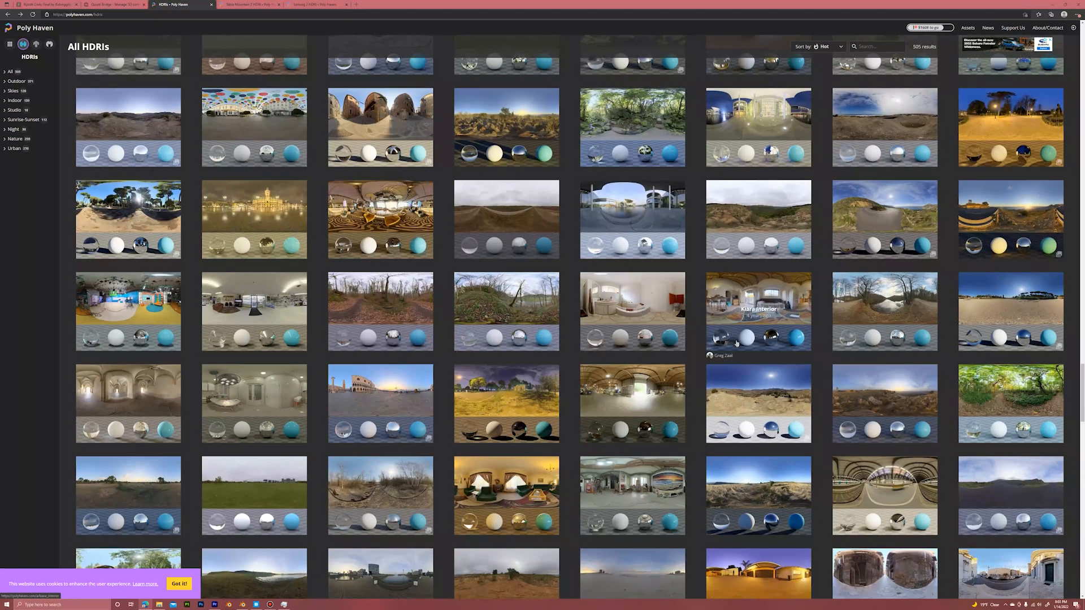
scroll(763, 360, down, 2)
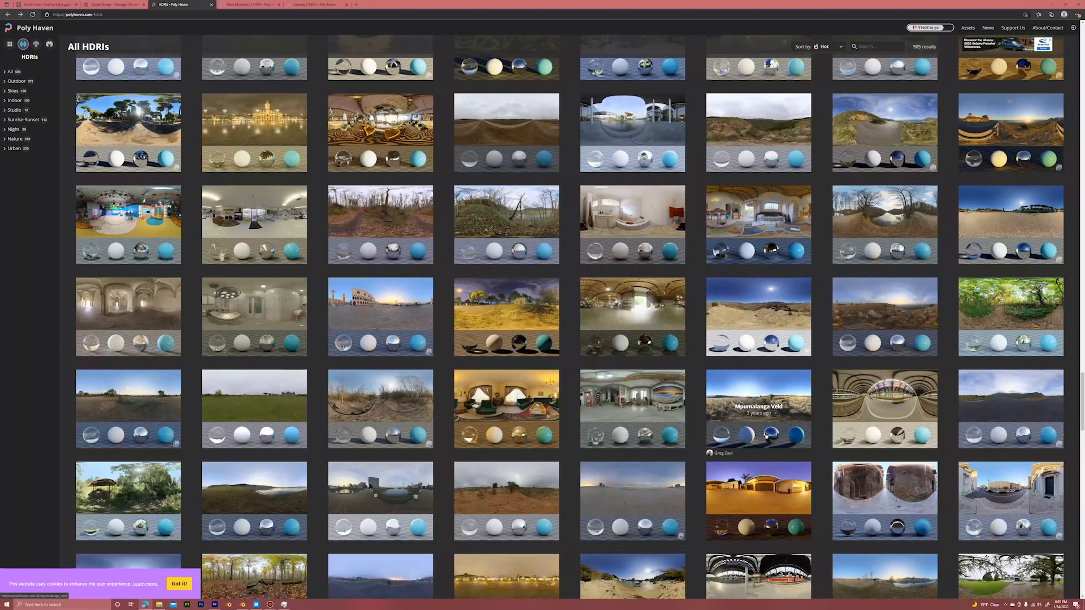
scroll(767, 434, down, 4)
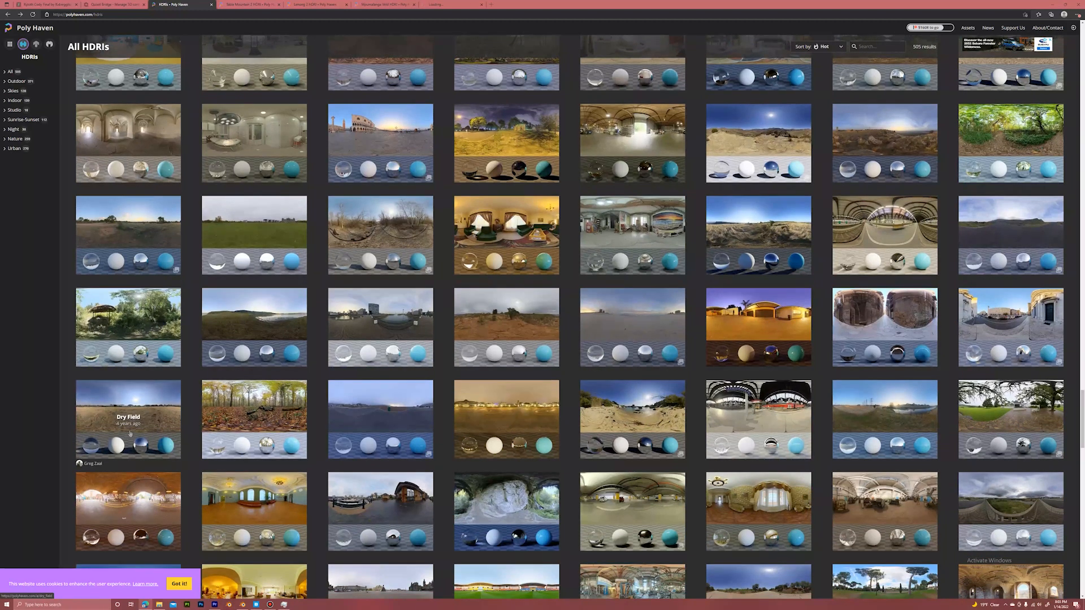
Check the sphere previews of Dry Field and Mpumalanga Veld, and download mpumalanga_veld_2k.exr into the HDRIHaven folder.
click(451, 5)
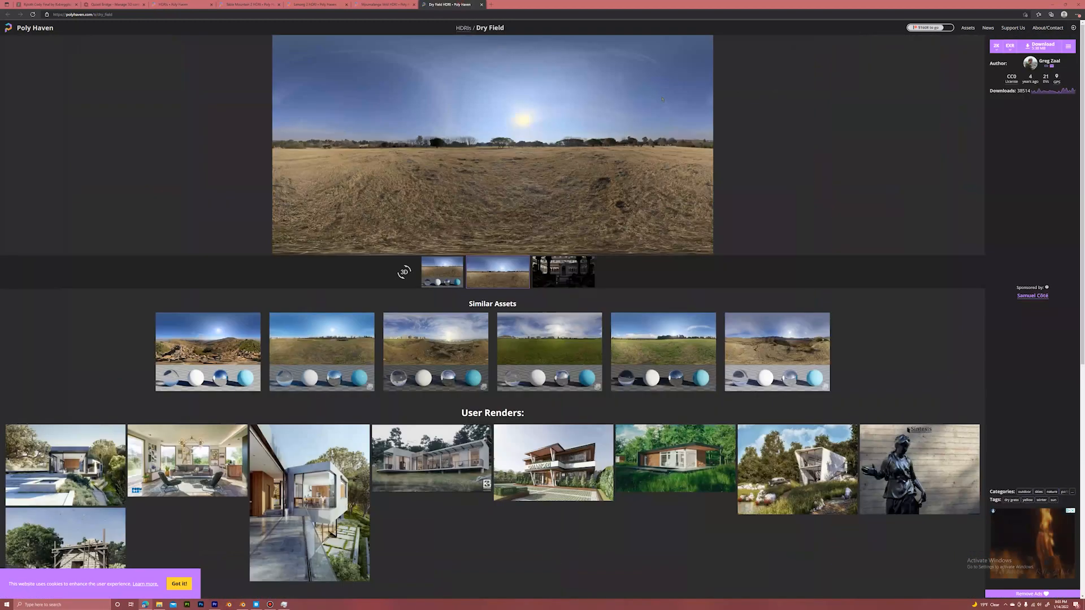
click(442, 272)
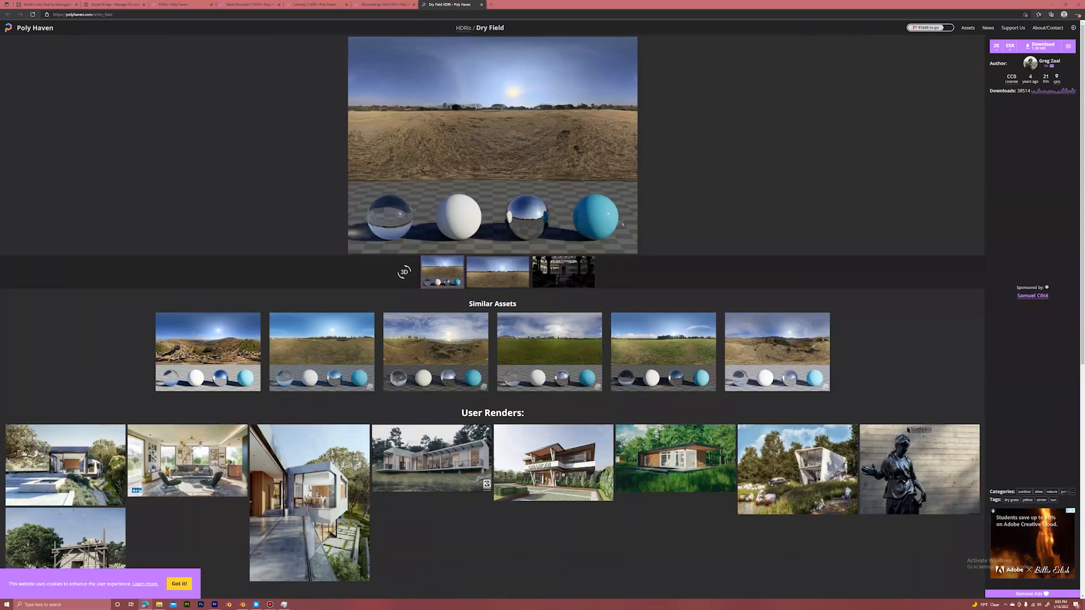
key(ctrl+shift+Tab)
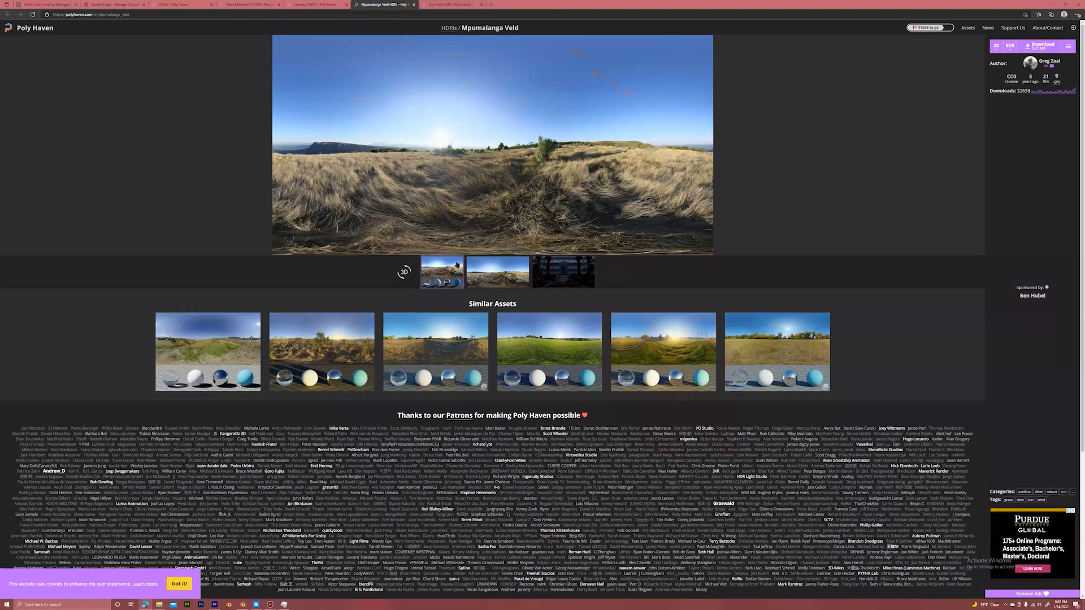
click(457, 265)
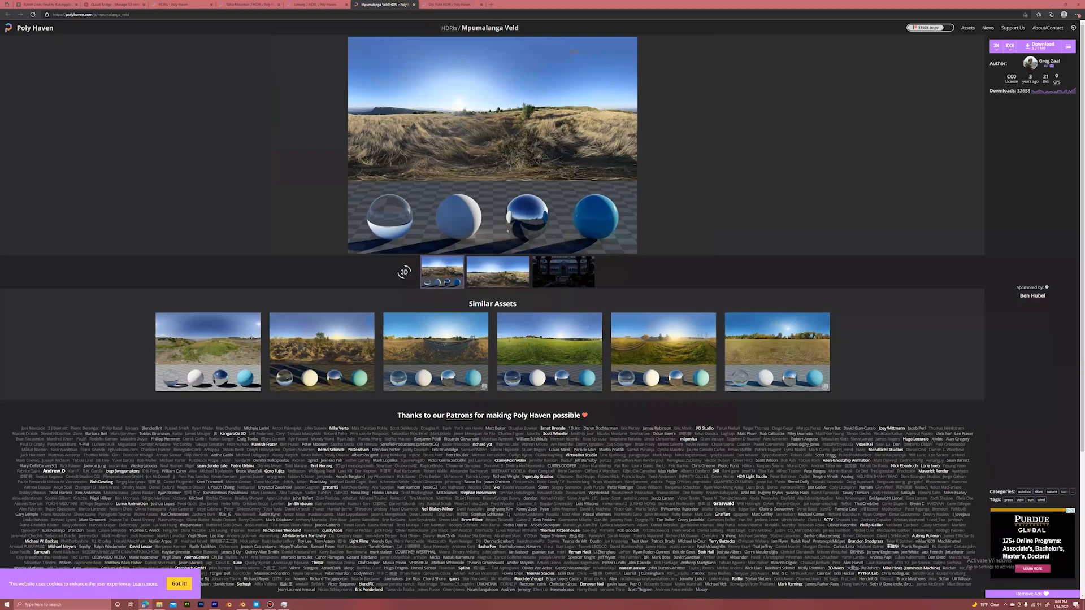
click(1044, 46)
drag(986, 38, 522, 353)
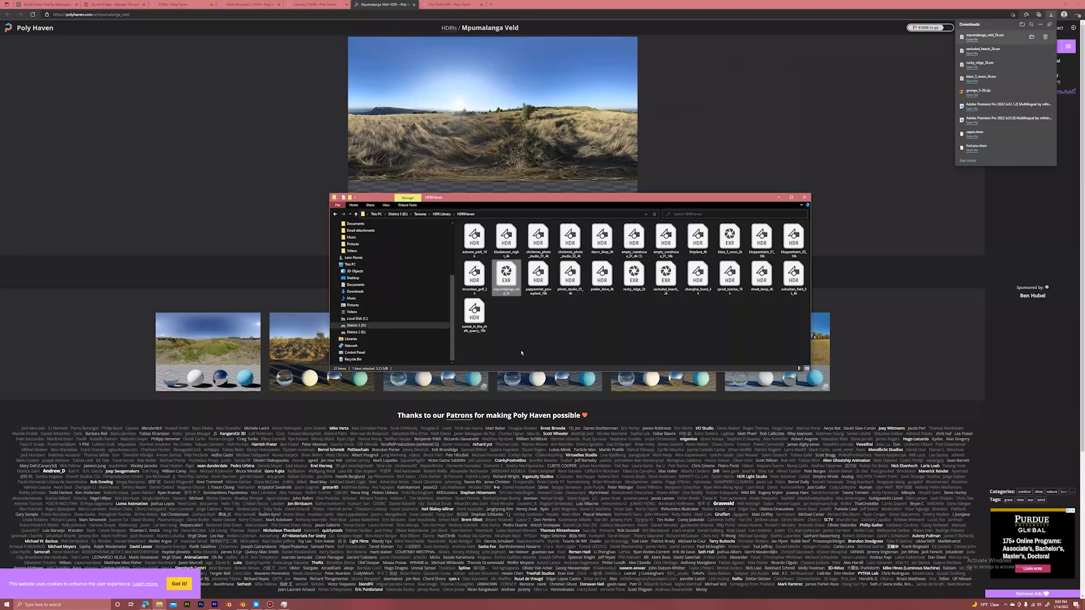
Switch to Blender, show the viewport in rendered shading, and load mpumalanga_veld_2k.exr into the connected environment texture.
click(243, 604)
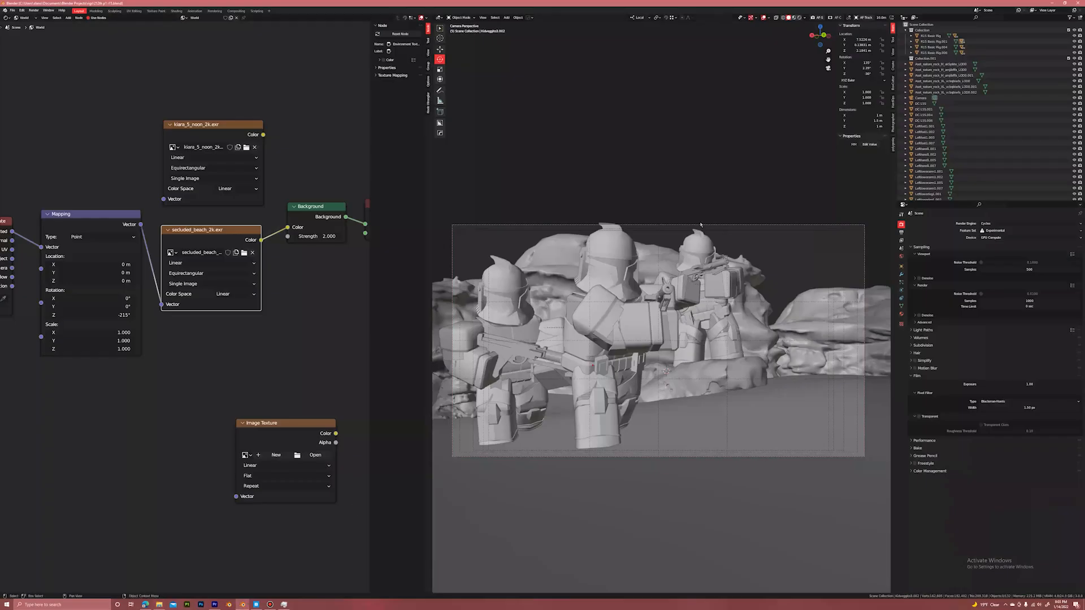
click(800, 17)
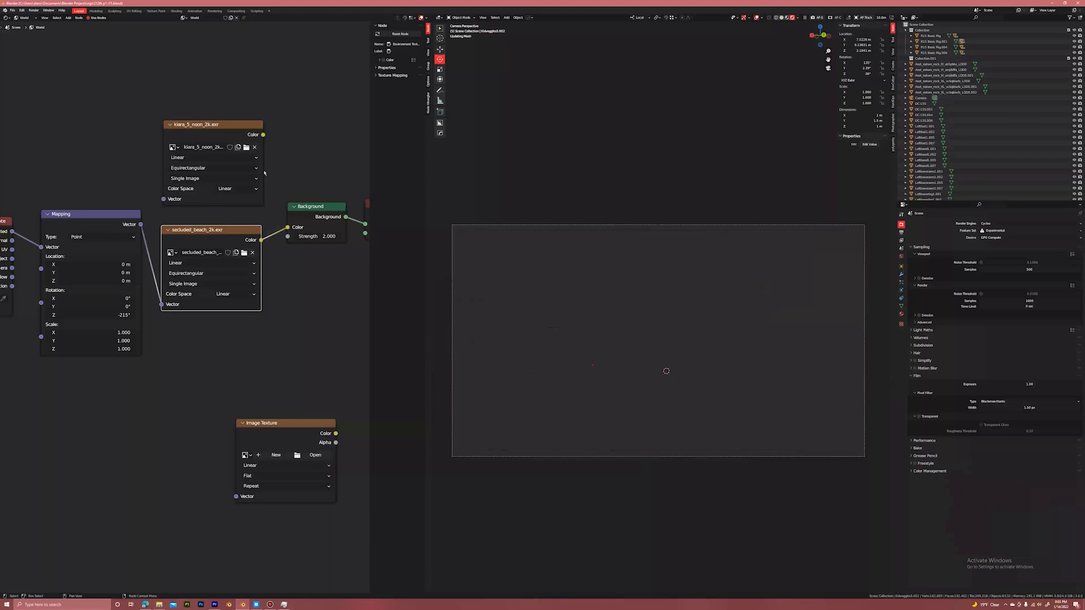
click(245, 252)
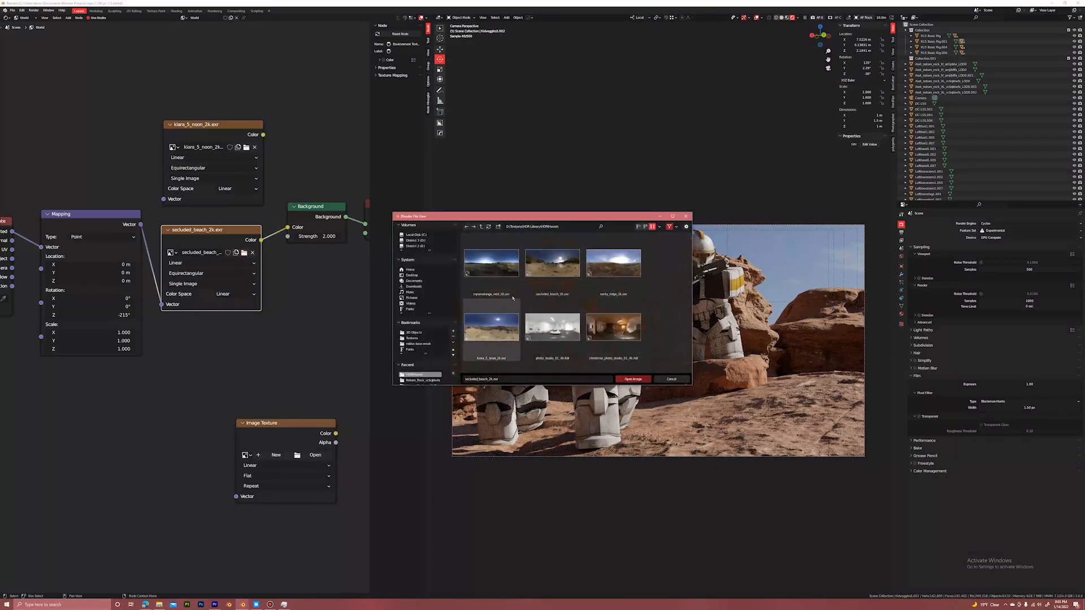
click(490, 267)
click(633, 379)
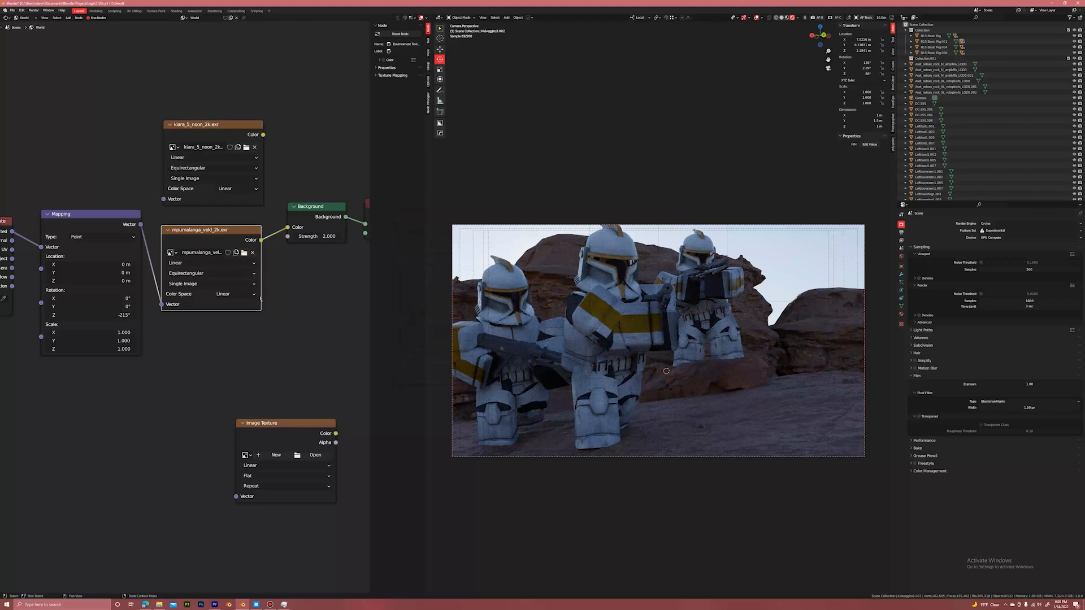
Set the world Mapping node's Z rotation to 79.9° and hide the viewport overlays to judge the lighting.
mouse_move(93, 315)
mouse_down()
mouse_move(173, 315)
mouse_move(110, 316)
mouse_up()
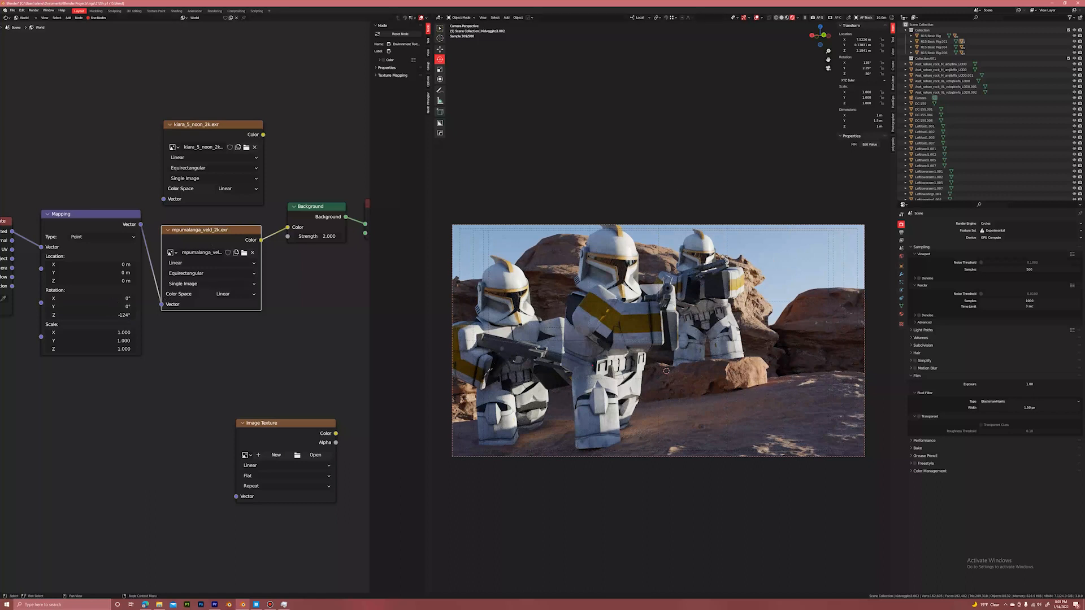
drag(91, 315, 349, 316)
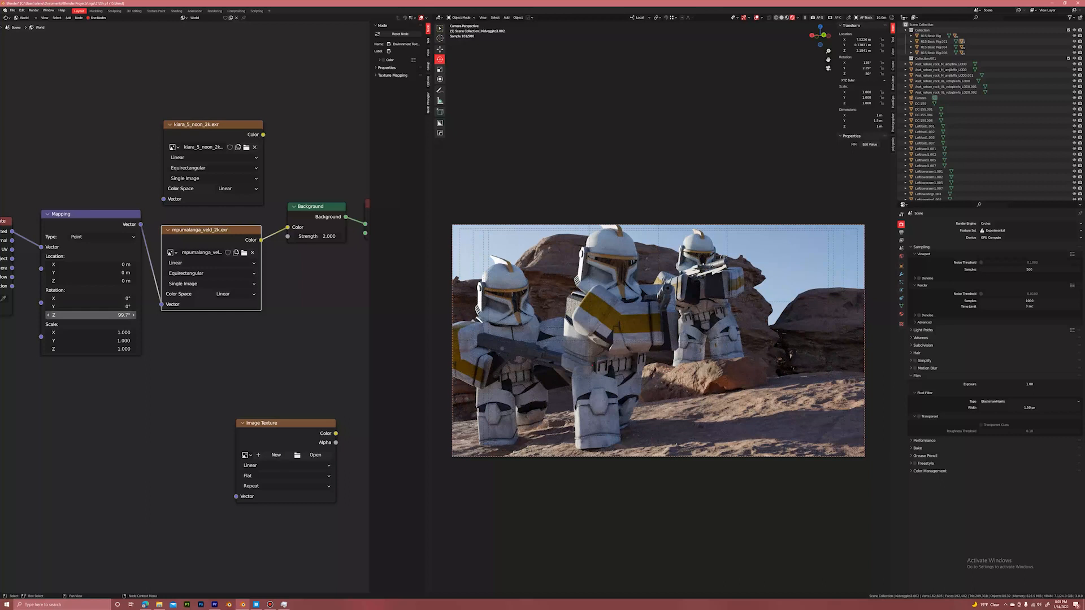
drag(348, 316, 322, 315)
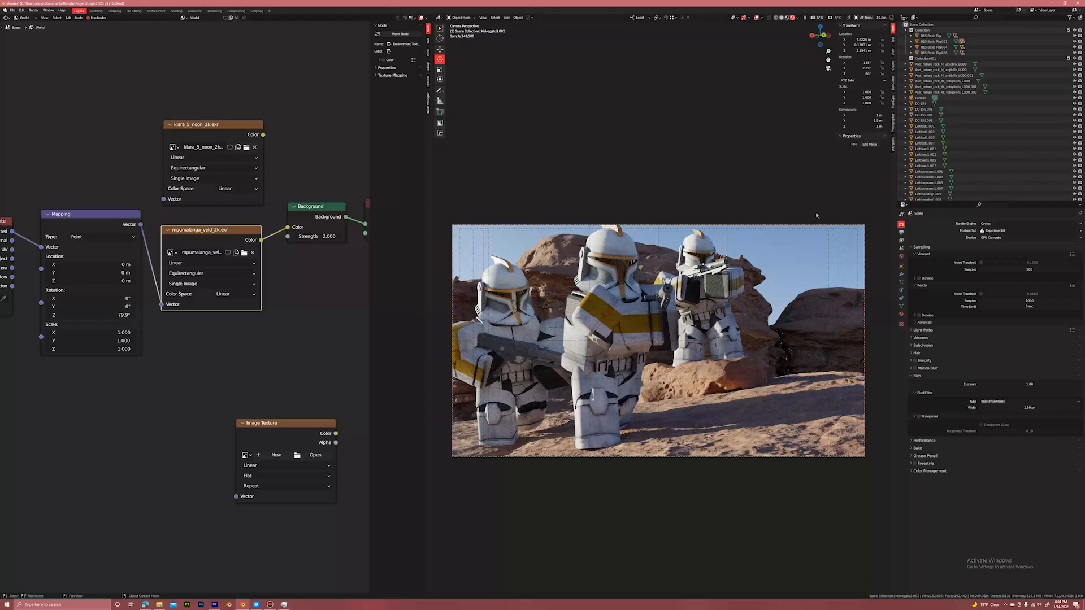
click(757, 17)
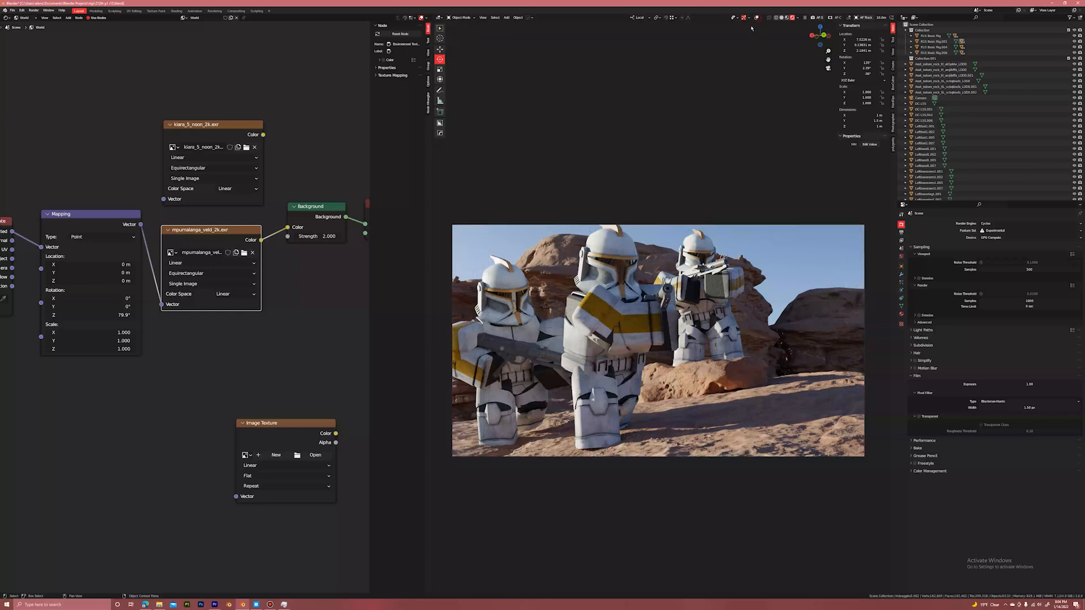
shift+middle_drag(627, 349, 640, 318)
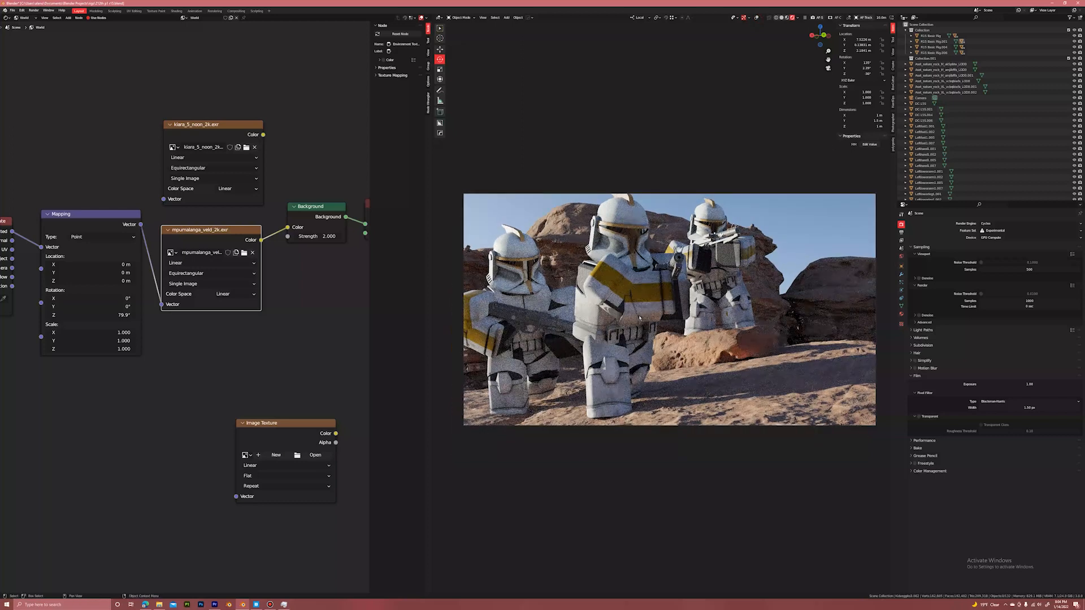
Switch to the browser and download lenong_2_2k.exr from the Lenong 2 page into the HDRIHaven folder.
click(145, 604)
click(338, 7)
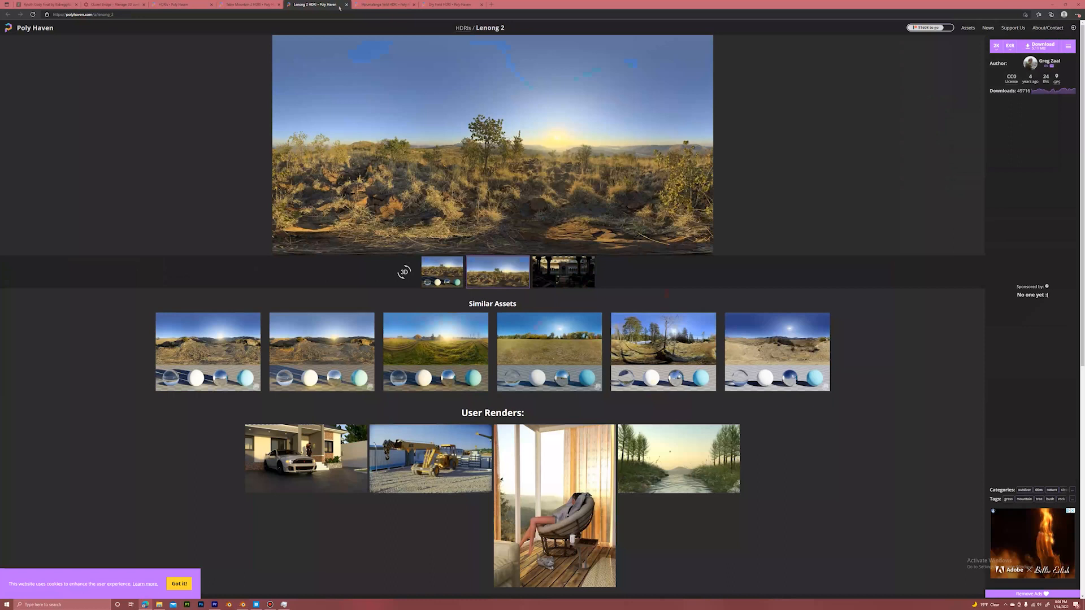
click(1039, 45)
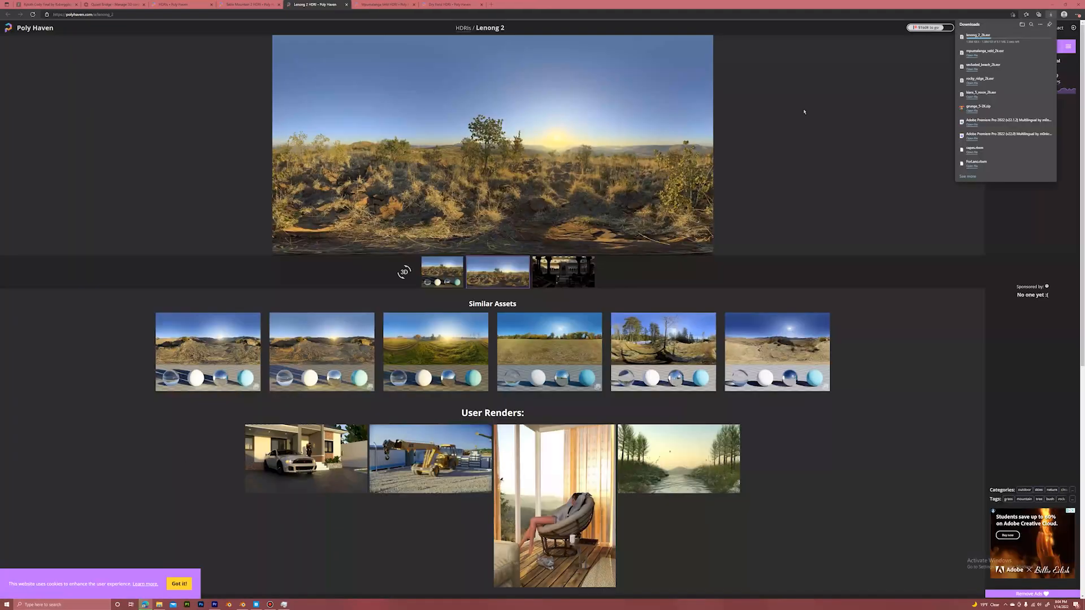
click(160, 604)
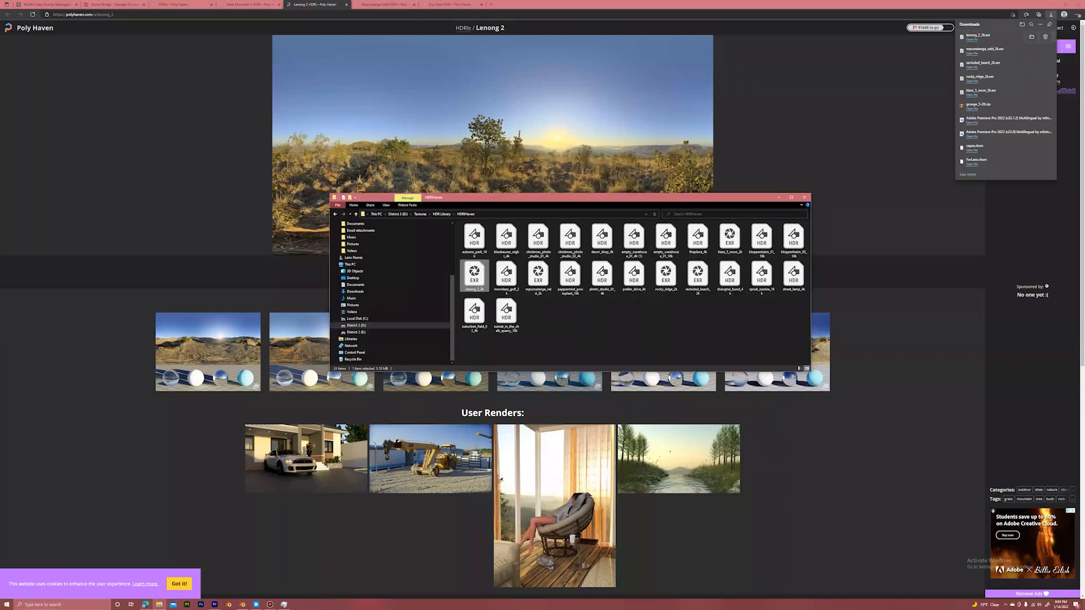
Switch to Blender, load lenong_2_2k.exr into the connected environment texture, and set the Mapping Z rotation to 306°.
click(243, 605)
click(244, 253)
click(492, 266)
click(633, 380)
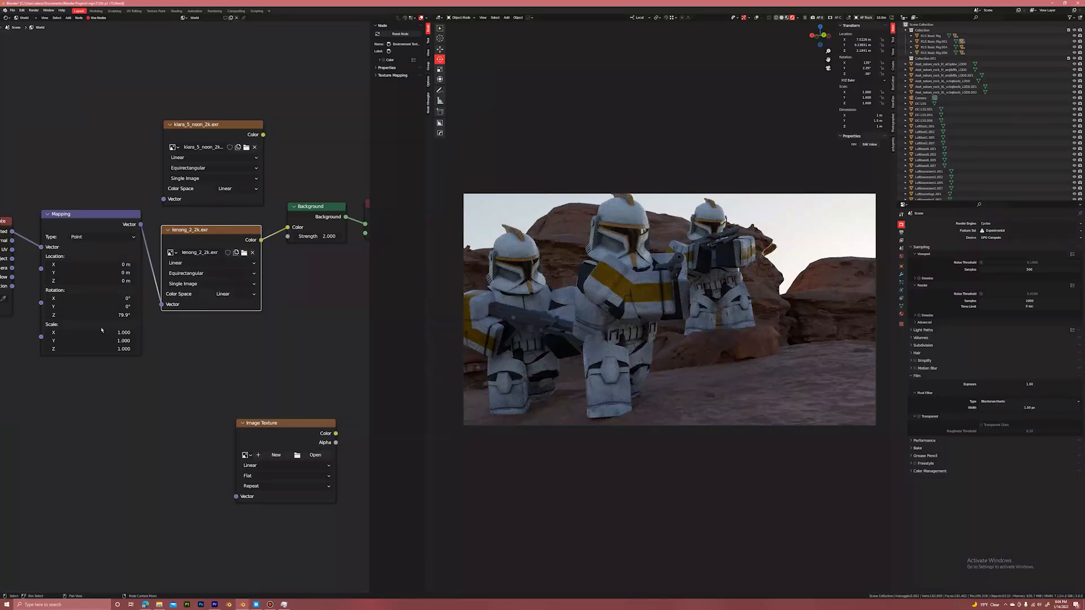
drag(91, 315, 218, 315)
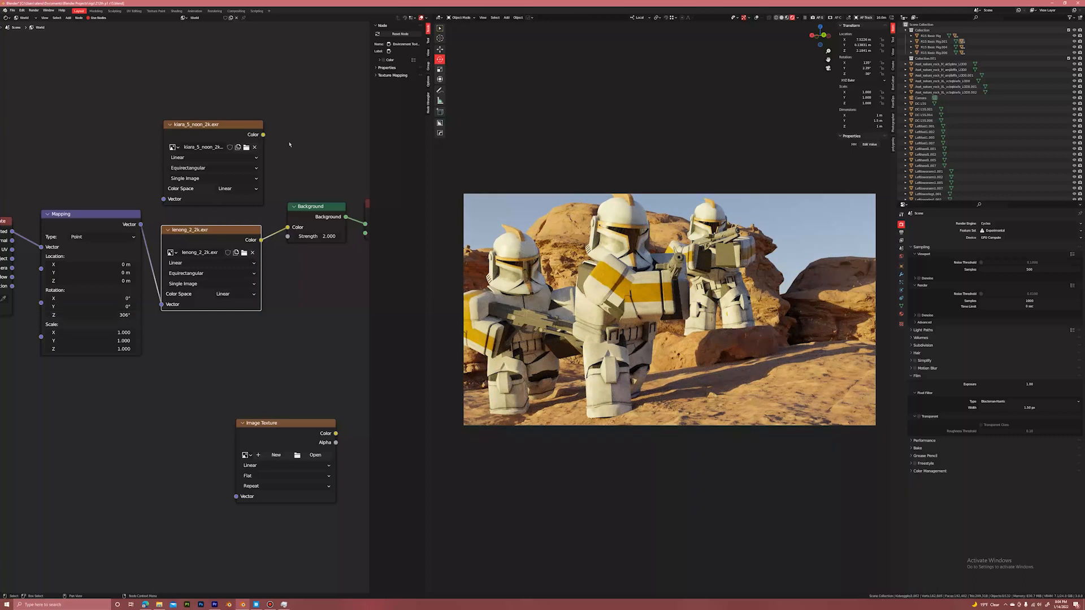
Connect the kiara_5_noon_2k.exr node between Mapping and Background, and set the Mapping Z rotation to 172°.
drag(163, 199, 140, 225)
drag(263, 135, 289, 228)
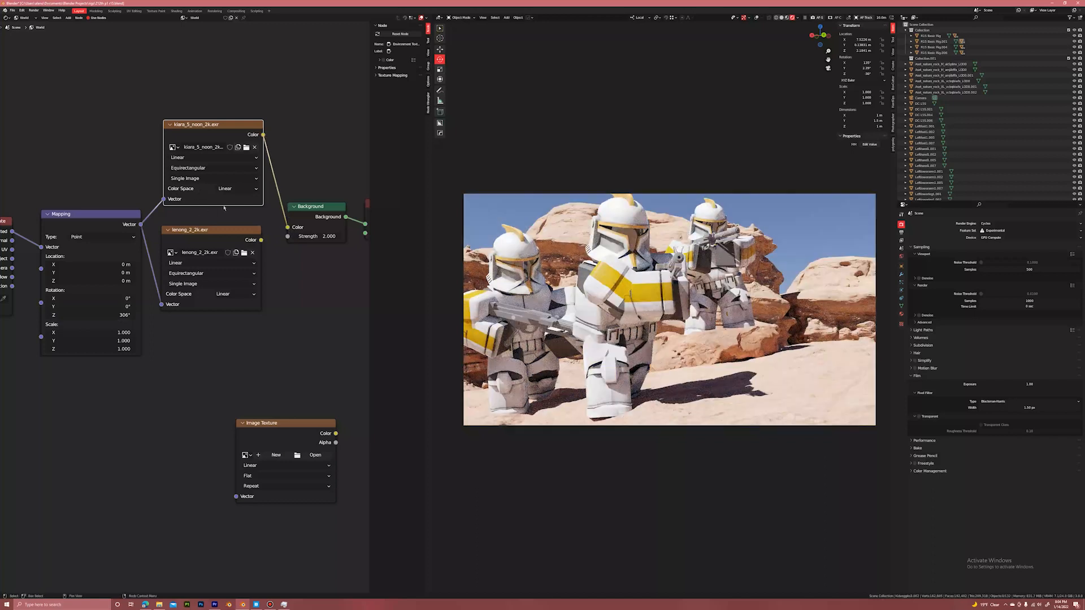
drag(96, 315, 38, 315)
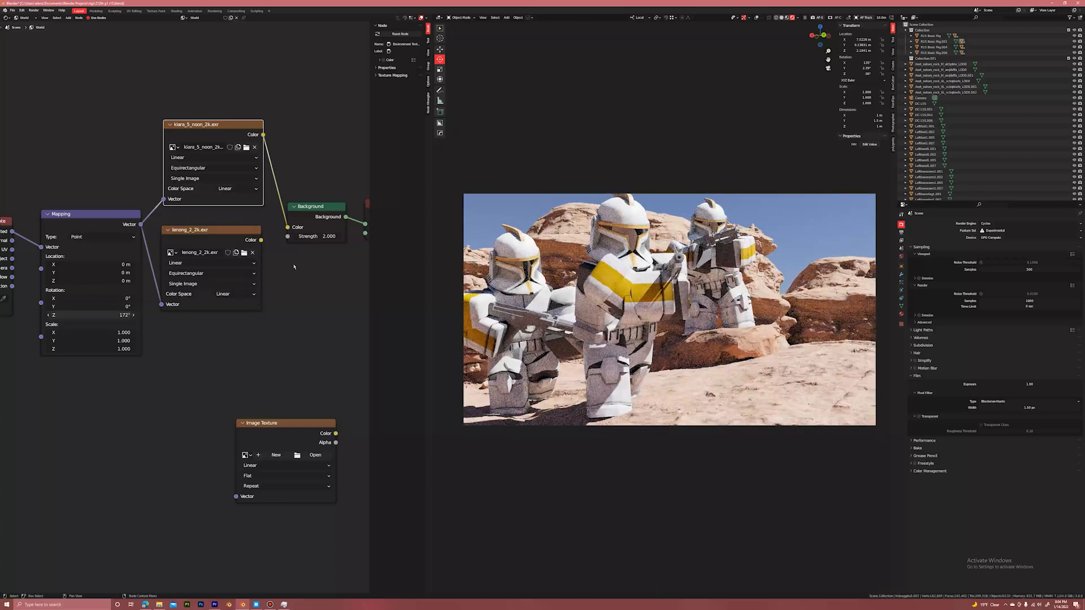
click(269, 221)
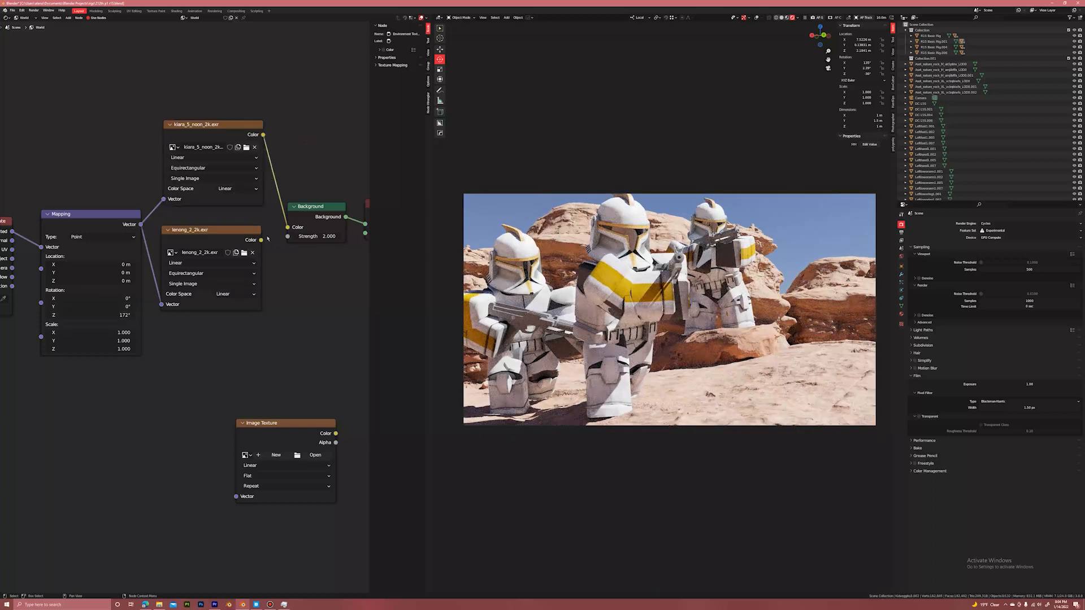
Reconnect the lower environment texture to Background with mpumalanga_veld_2k.exr loaded, and set the Mapping Z rotation to 425°.
drag(261, 240, 288, 227)
click(245, 252)
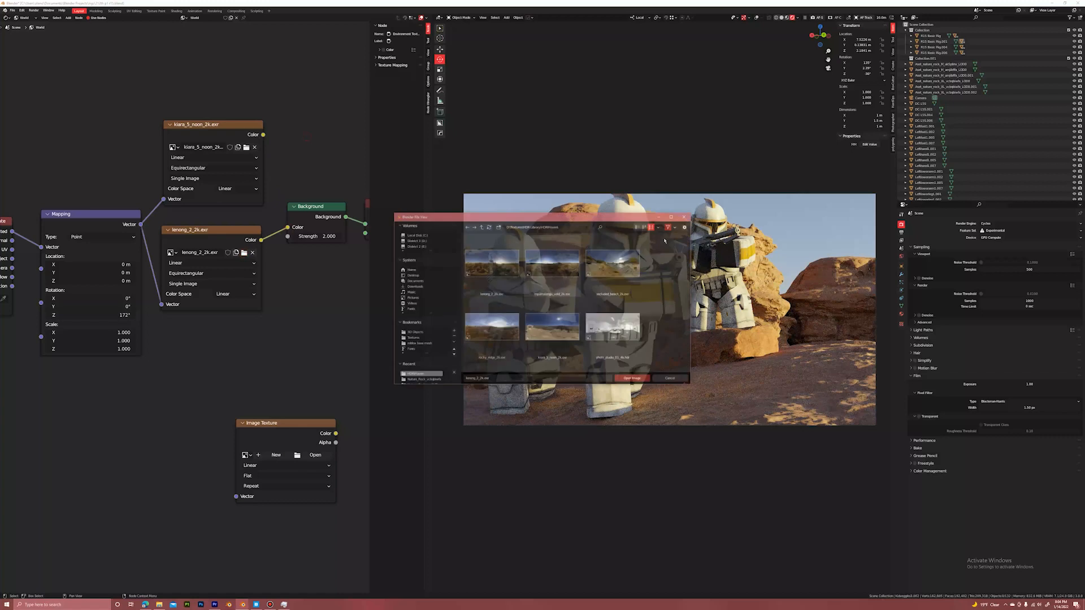
double_click(542, 287)
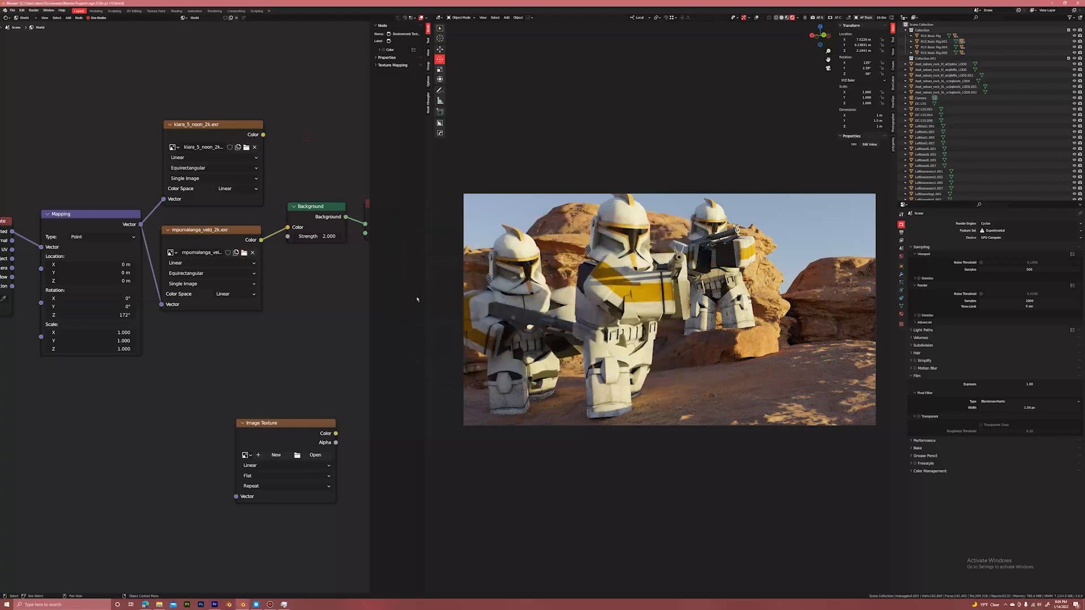
drag(111, 313, 188, 313)
mouse_move(94, 315)
mouse_down()
mouse_move(138, 315)
mouse_move(93, 317)
mouse_up()
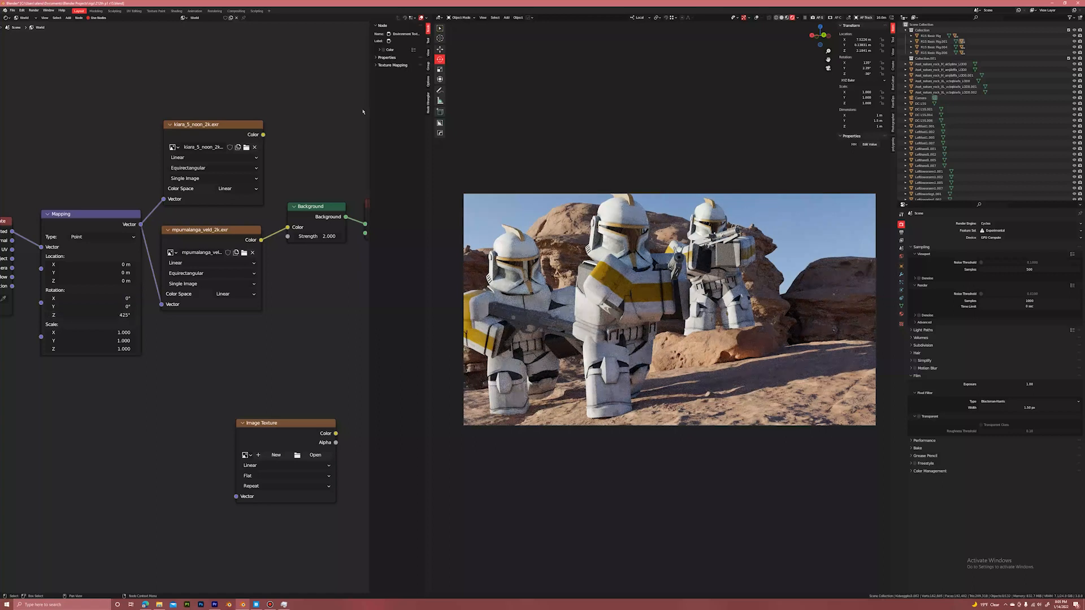
Swap the lower environment texture's image for secluded_beach_2k.exr.
click(245, 253)
click(614, 265)
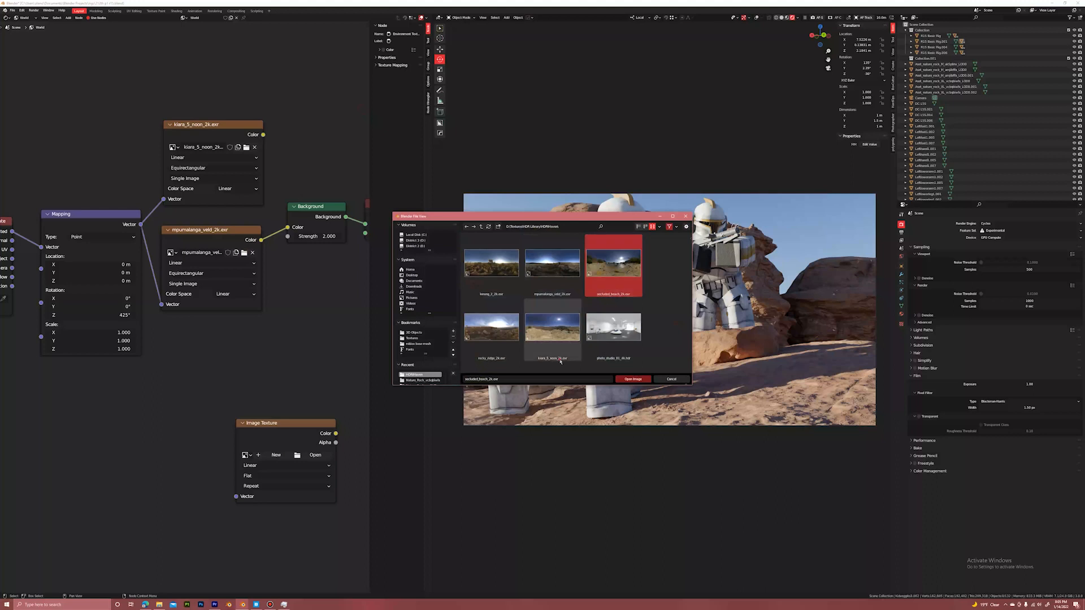
click(633, 379)
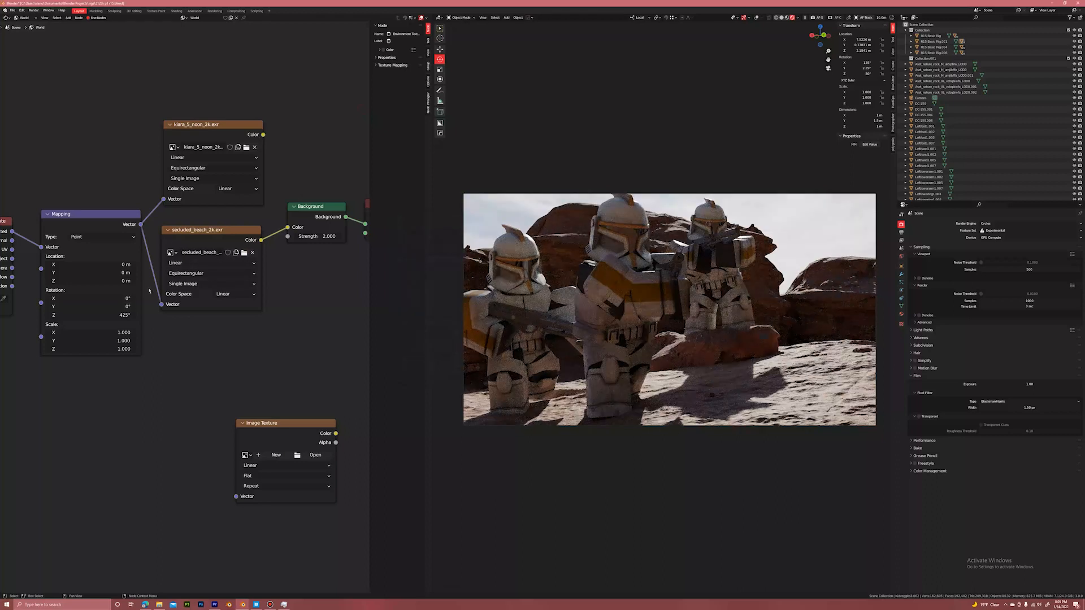
Set the Mapping node's Z rotation to 507° and save the file.
mouse_move(90, 315)
mouse_down()
mouse_move(139, 315)
mouse_move(34, 315)
mouse_move(136, 314)
mouse_move(99, 316)
mouse_up()
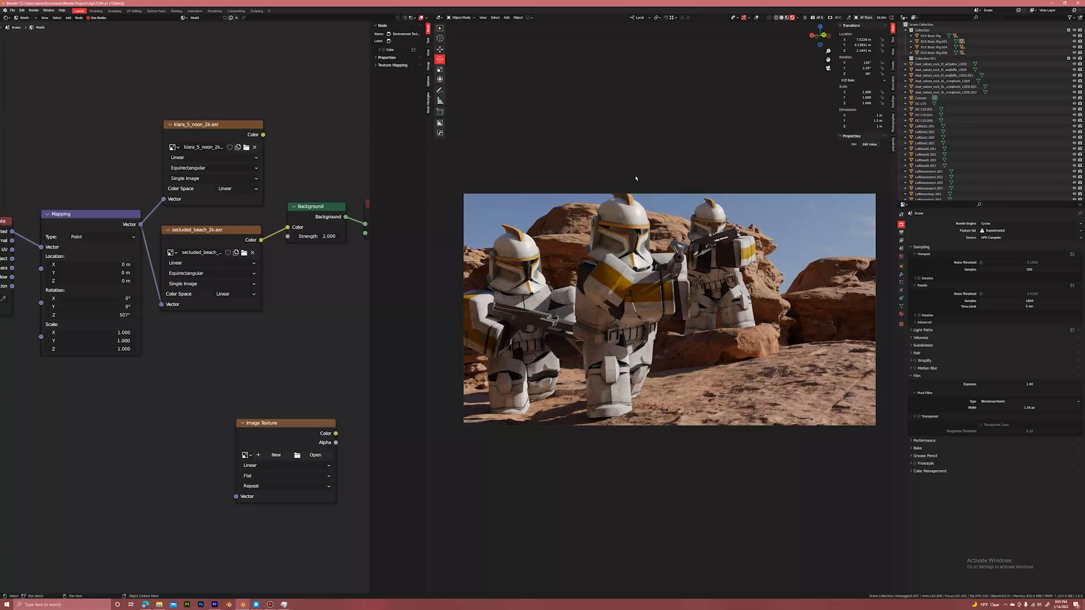
key(ctrl+s)
Switch the node editor area to a 3D viewport and add an area light near the front troopers.
click(7, 18)
click(13, 32)
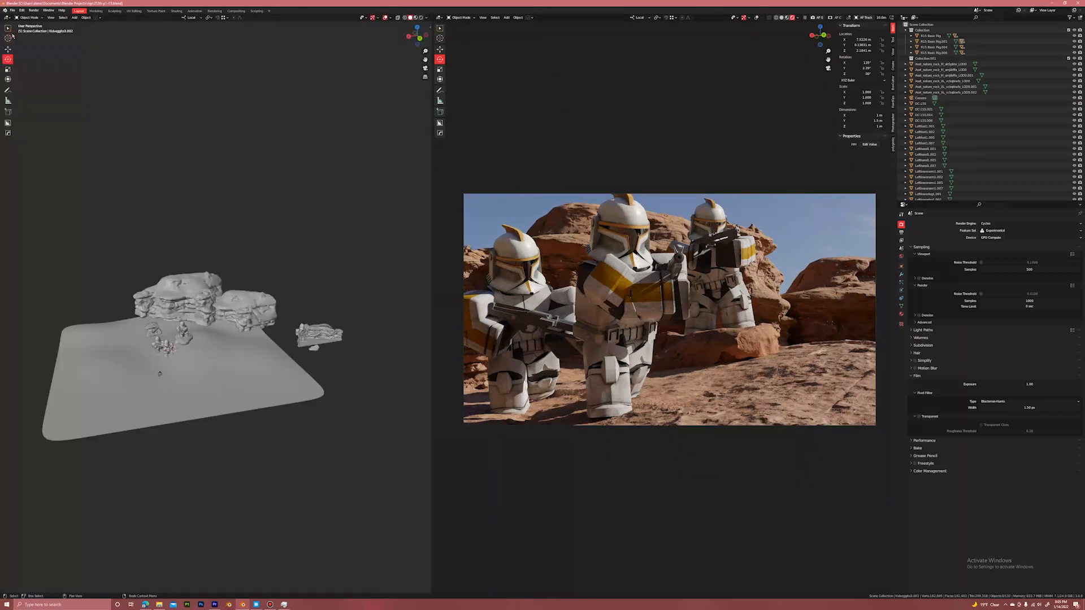
scroll(210, 295, up, 9)
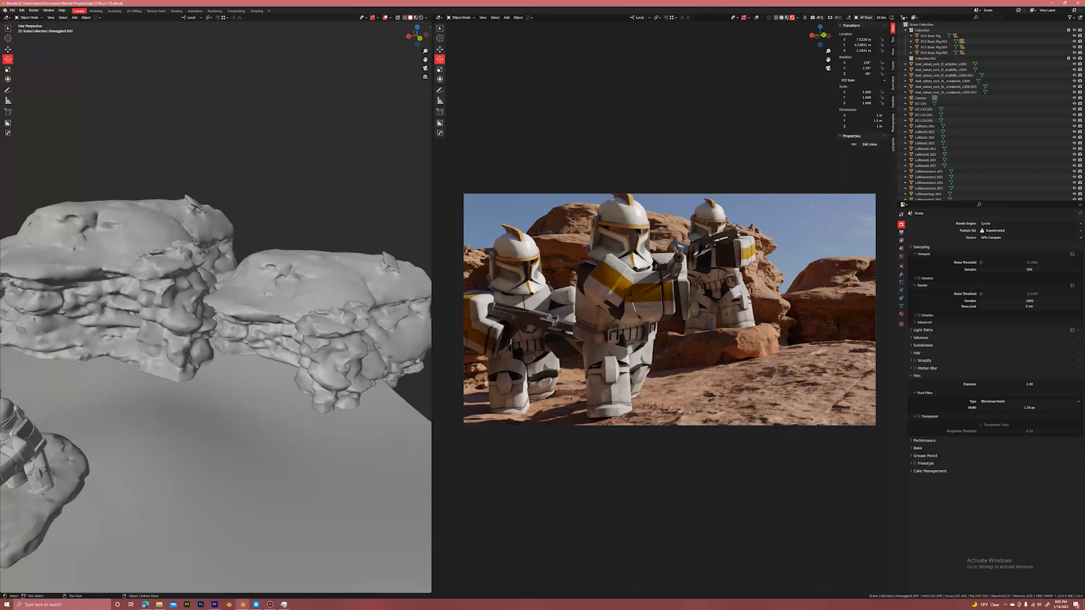
scroll(210, 299, down, 8)
scroll(167, 330, up, 8)
scroll(339, 283, down, 8)
scroll(294, 296, up, 9)
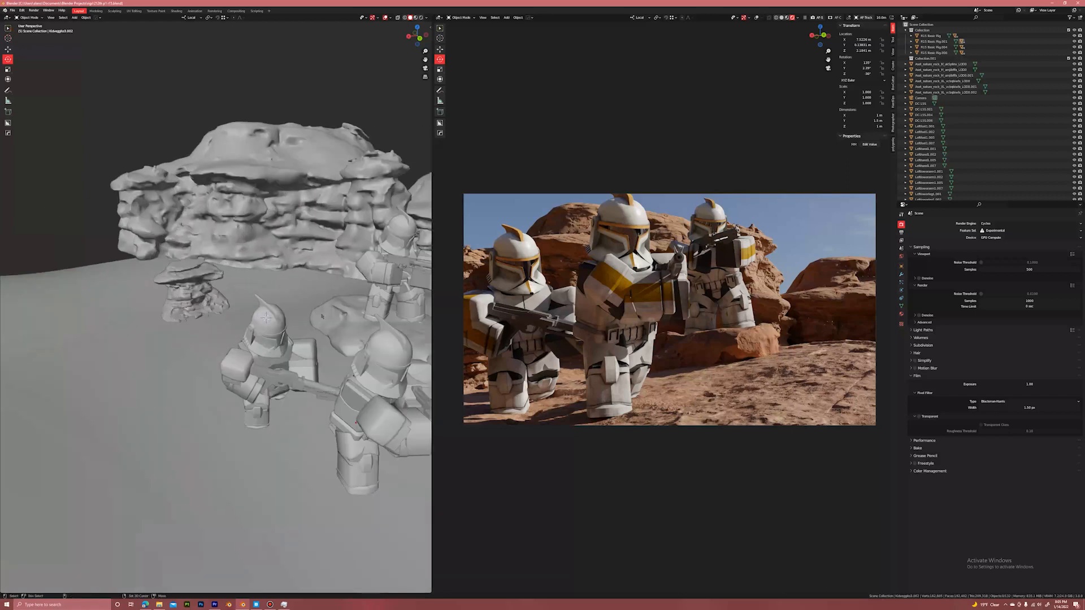
key(shift+a)
mouse_move(266, 395)
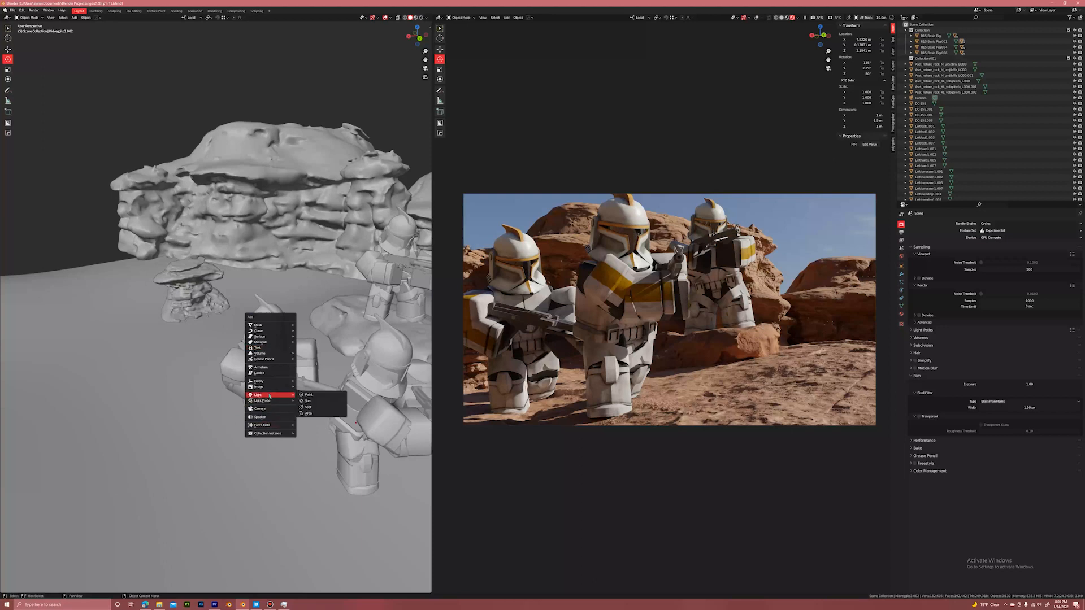
click(316, 414)
Tilt the new area light and move it beside and behind the front-left trooper's helmet.
scroll(215, 255, up, 5)
scroll(215, 254, down, 4)
mouse_move(243, 62)
middle_down()
mouse_move(220, 79)
mouse_move(241, 58)
middle_up()
middle_drag(271, 283, 284, 291)
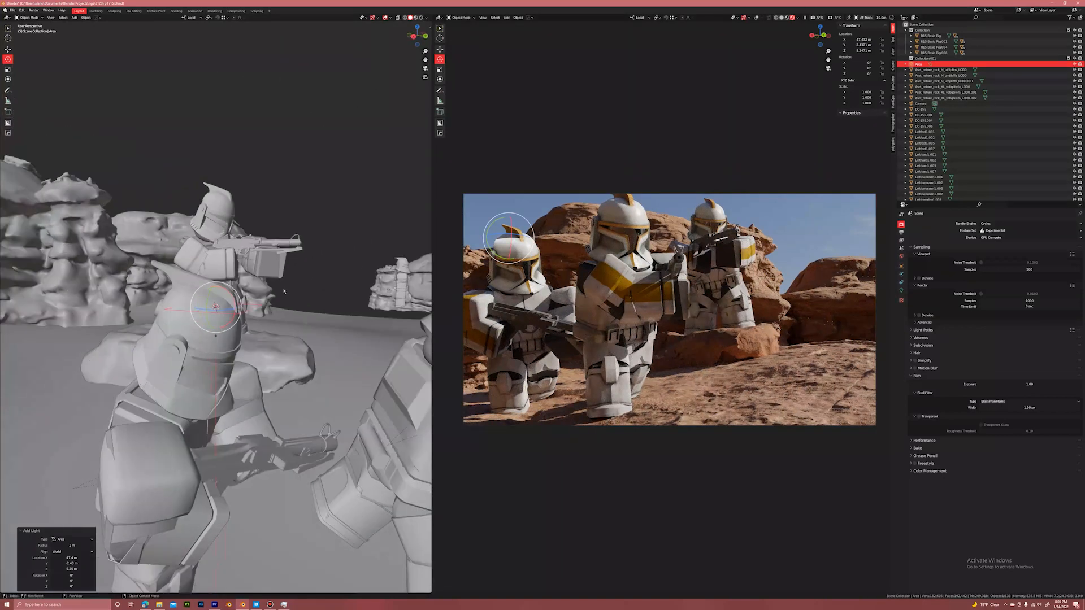
drag(229, 291, 91, 210)
click(8, 49)
middle_drag(125, 233, 61, 236)
drag(181, 247, 145, 306)
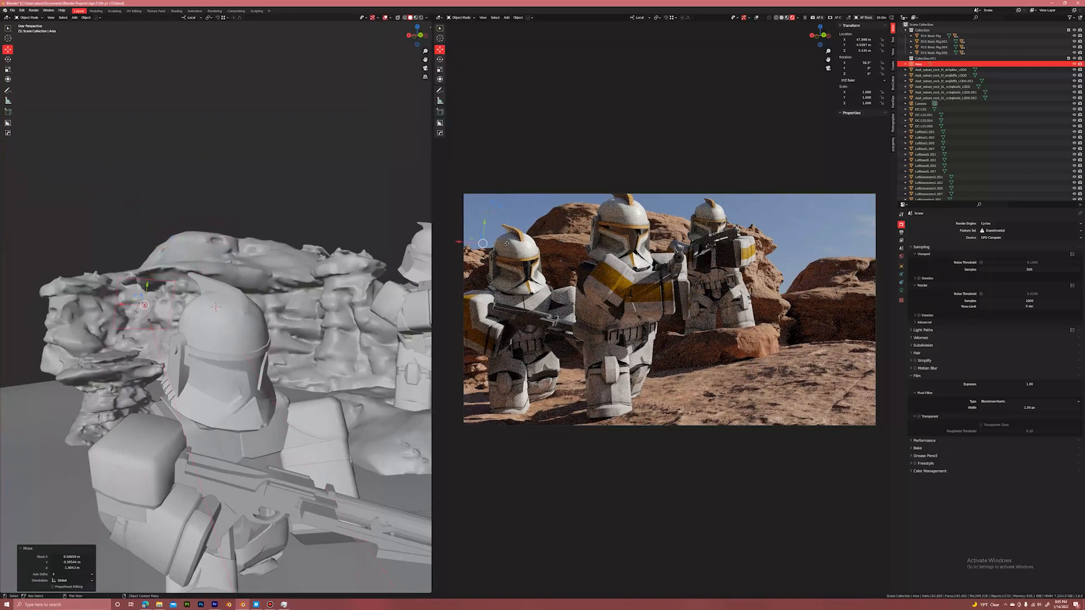
Enlarge the area light to 4.37 m, enable its nodes, and set the emission strength to 4.8.
click(901, 290)
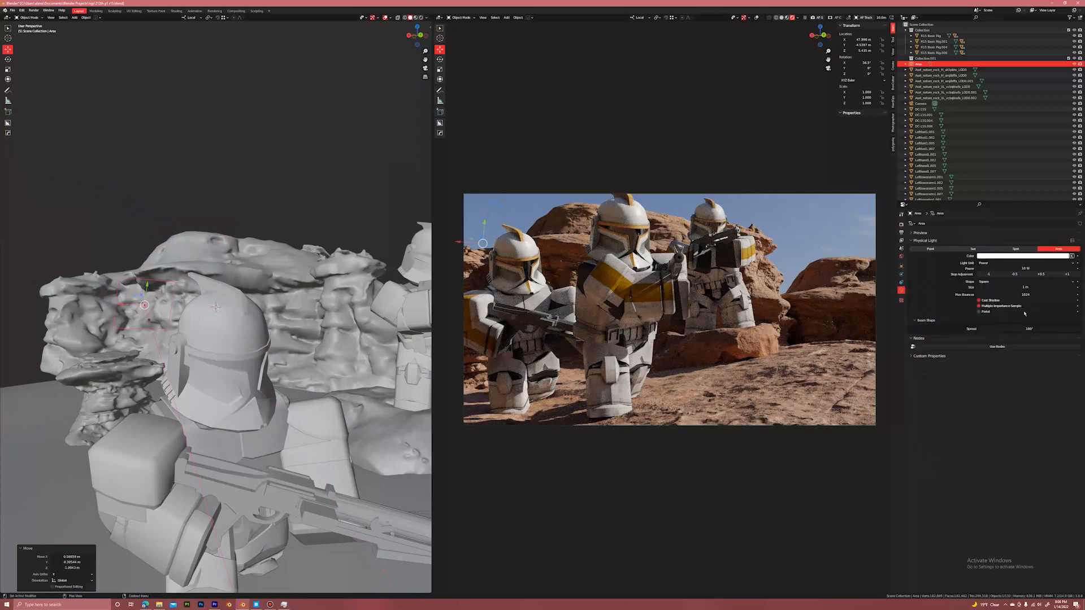
drag(1011, 287, 1055, 287)
click(996, 344)
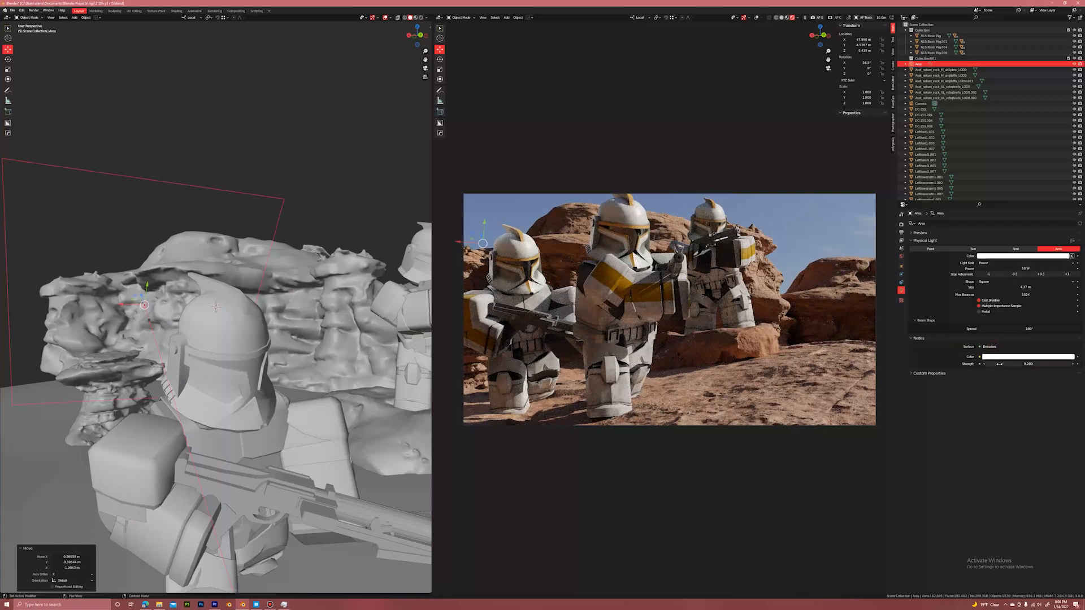
drag(1012, 364, 987, 364)
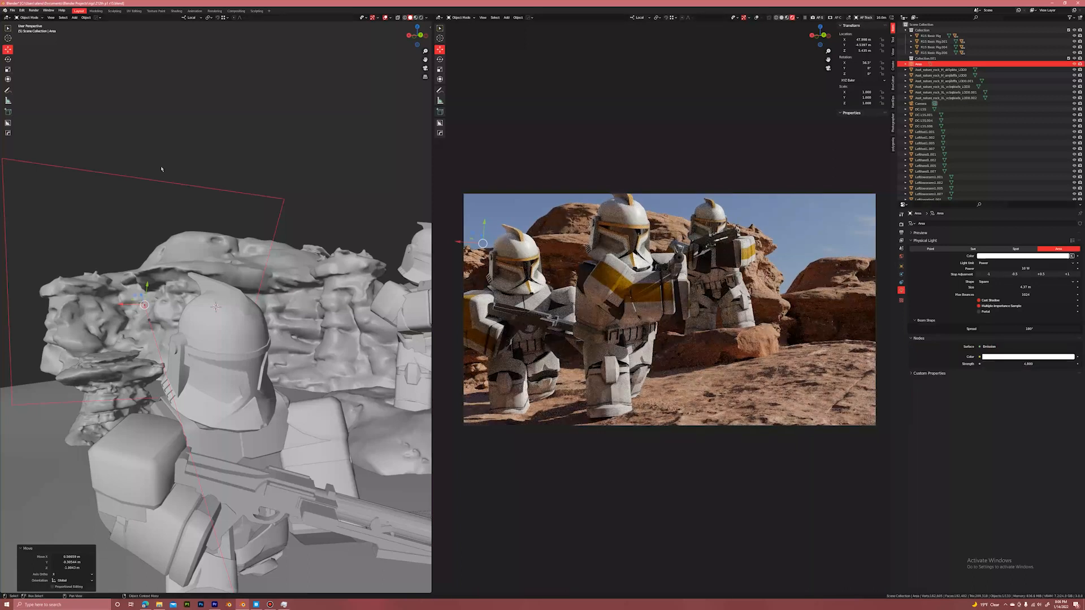
Pull the area light farther back and duplicate it over toward the middle trooper.
middle_drag(217, 187, 151, 311)
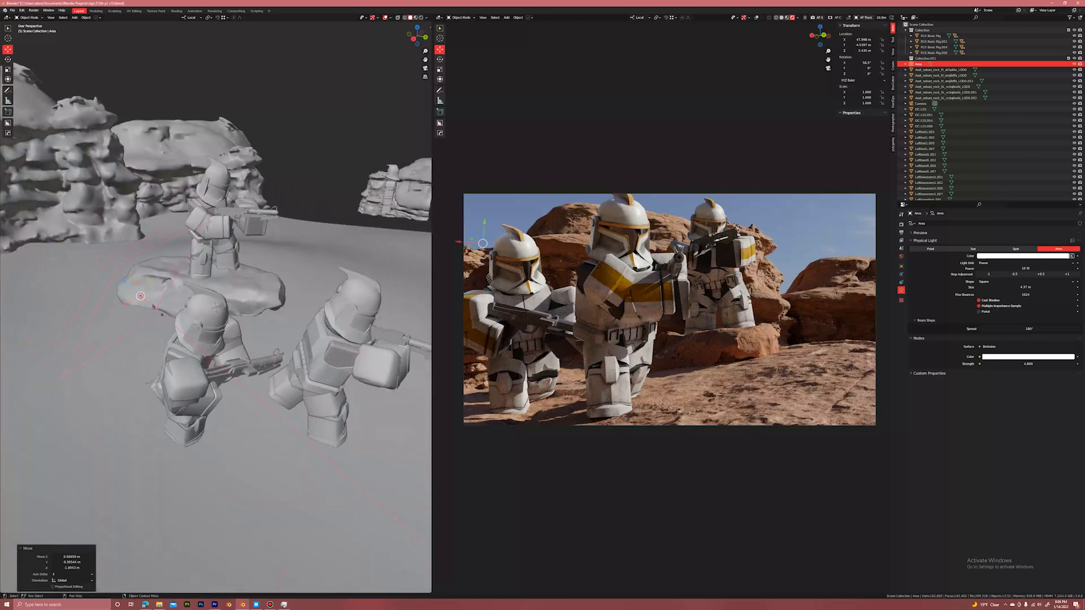
drag(126, 284, 106, 264)
middle_drag(308, 296, 250, 264)
key(shift+d)
click(350, 257)
middle_drag(339, 260, 408, 279)
drag(219, 216, 271, 260)
middle_drag(272, 261, 224, 233)
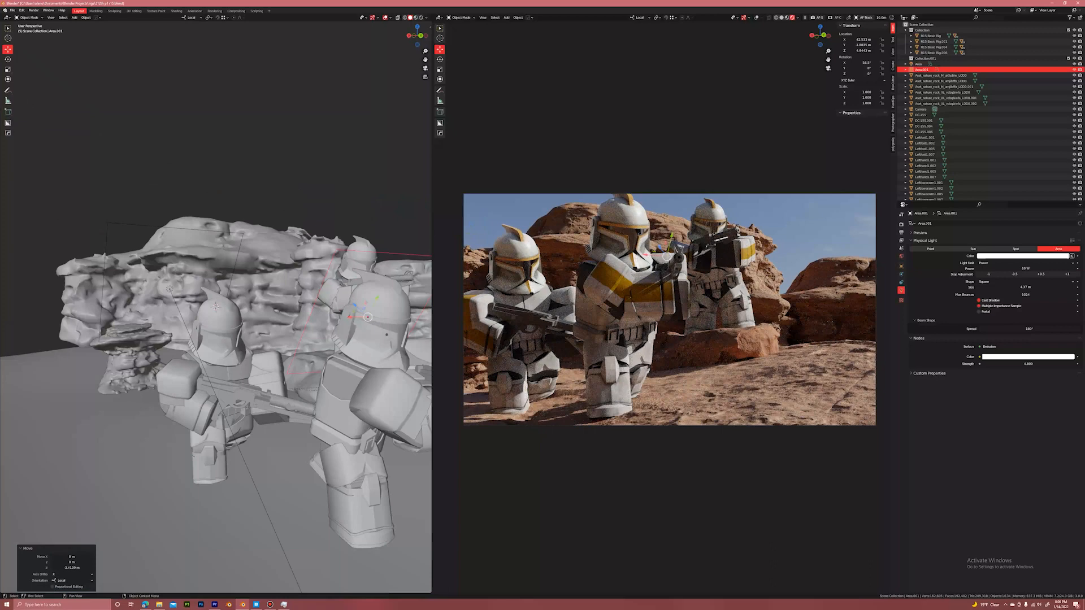
Place the duplicated area light beside the middle trooper's helmet and set its size to 3.17 m with a weaker emission strength.
middle_drag(215, 307, 266, 311)
key(g)
key(x)
drag(291, 312, 272, 311)
middle_drag(273, 311, 277, 295)
drag(312, 303, 326, 257)
click(318, 269)
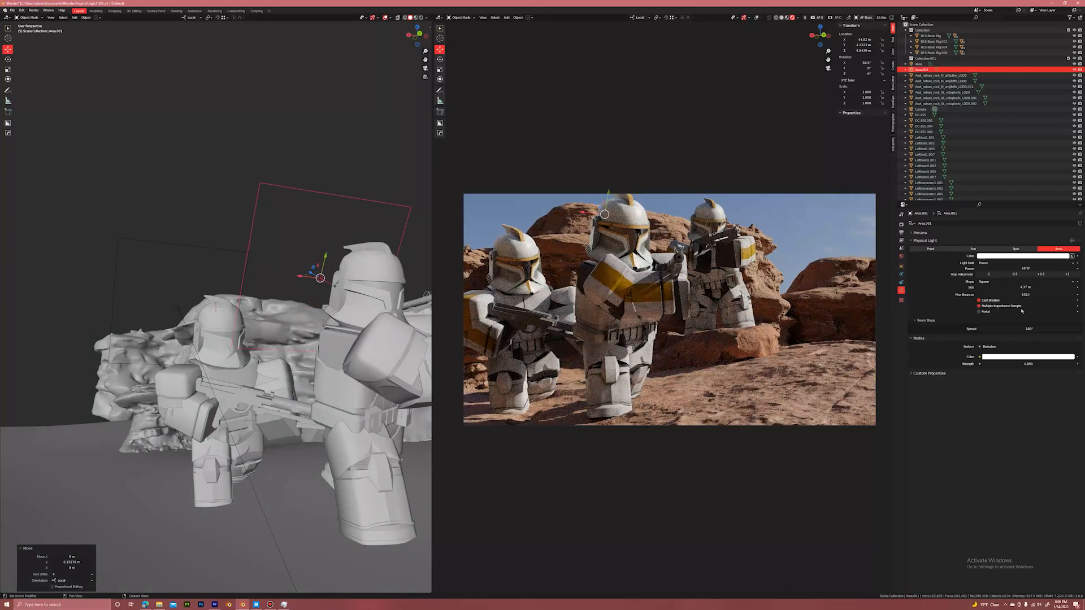
drag(1026, 287, 958, 287)
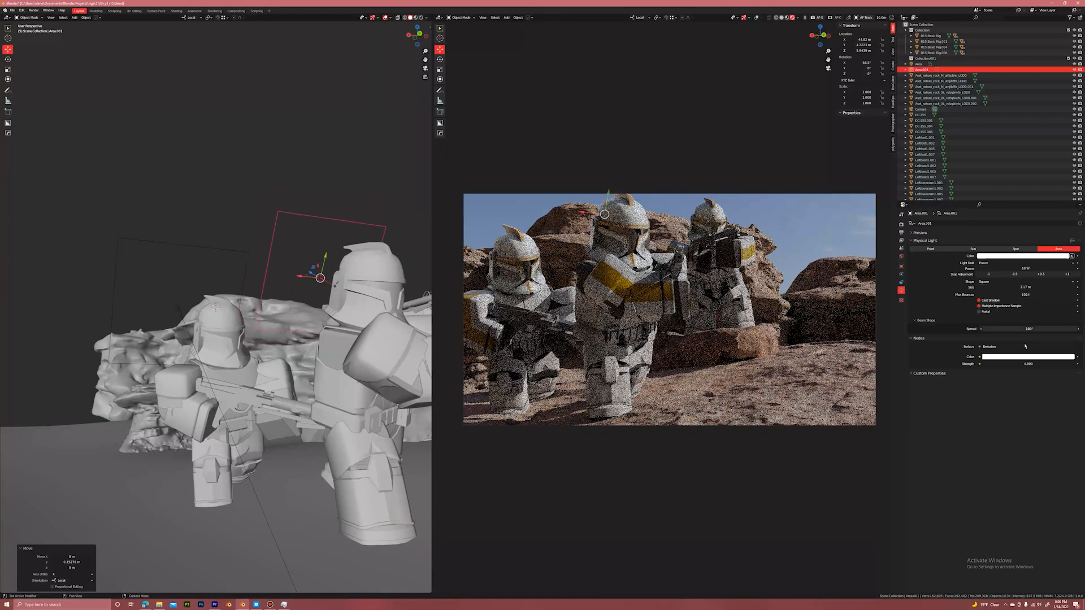
mouse_move(1028, 364)
mouse_down()
mouse_move(1068, 364)
mouse_move(1026, 364)
mouse_up()
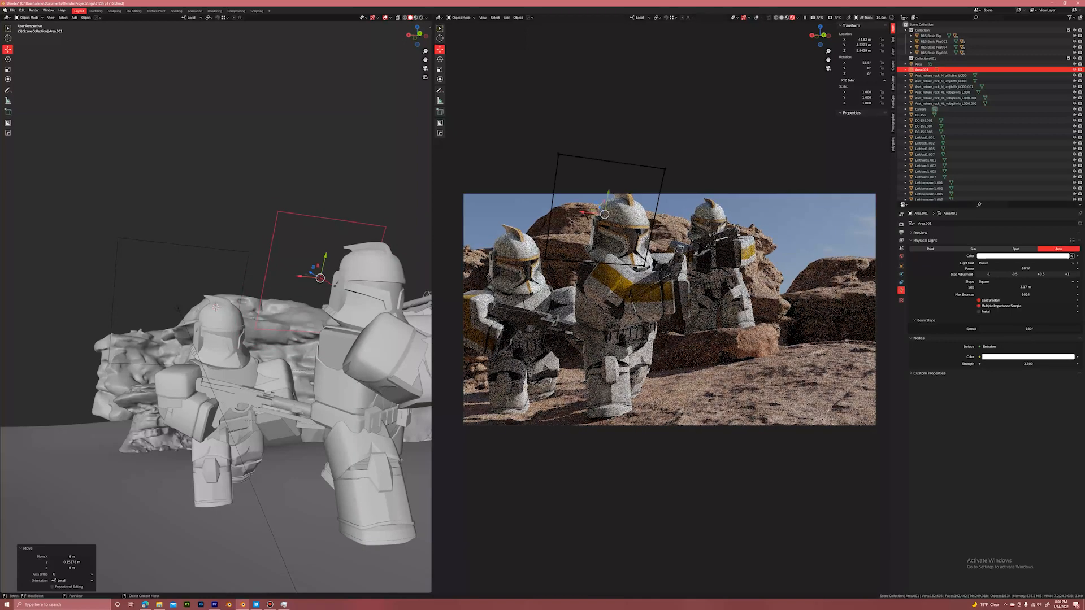
Try a copy of the area light low between the two front troopers, and delete that copy.
shift+middle_drag(337, 236, 325, 194)
key(shift+d)
right_click(323, 201)
drag(312, 216, 287, 343)
middle_drag(304, 351, 324, 346)
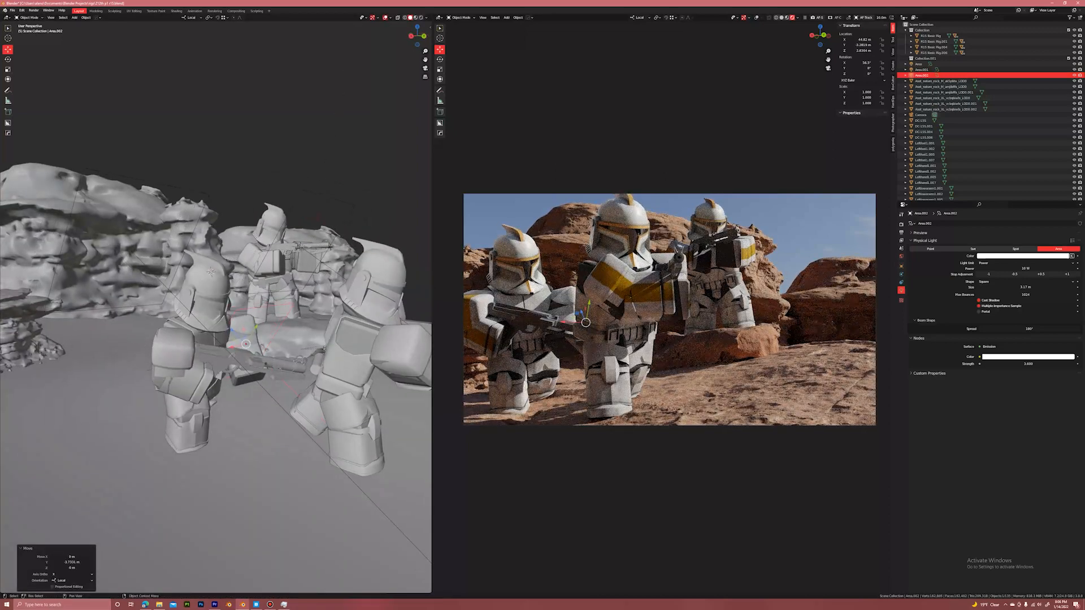
key(g)
key(z)
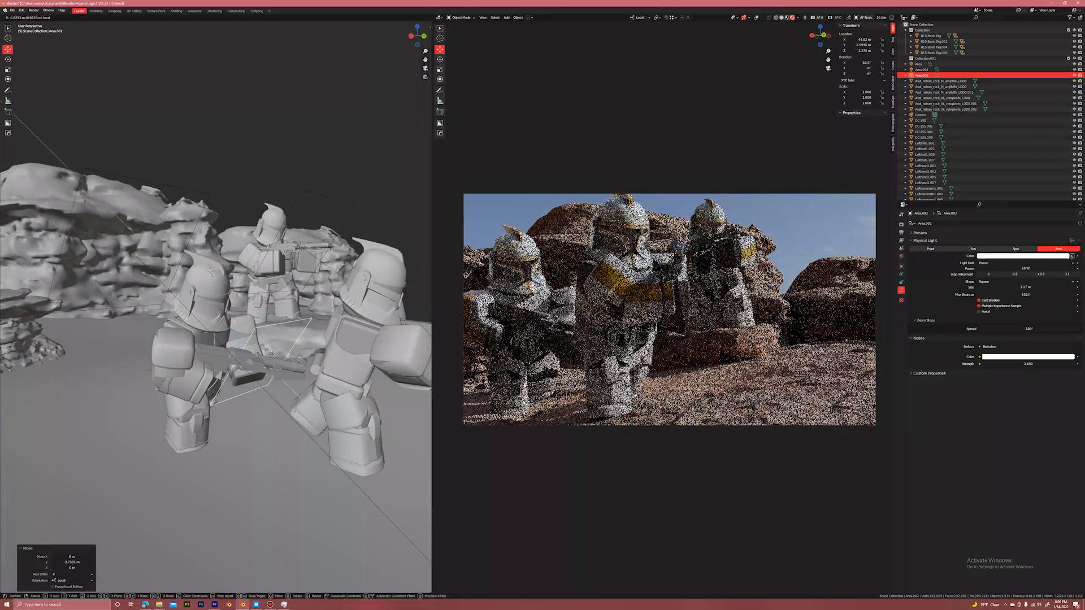
click(254, 374)
drag(255, 372, 232, 381)
middle_drag(291, 379, 333, 362)
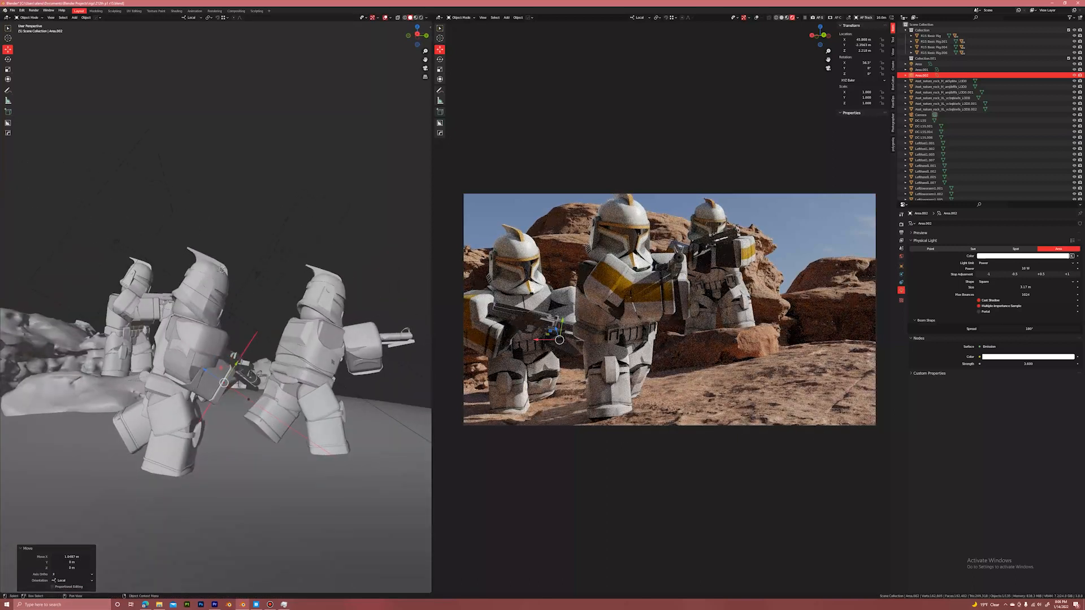
key(x)
click(388, 338)
Duplicate the middle trooper's area light in place and set the transform orientation to Global.
middle_drag(382, 337, 246, 296)
scroll(333, 318, down, 3)
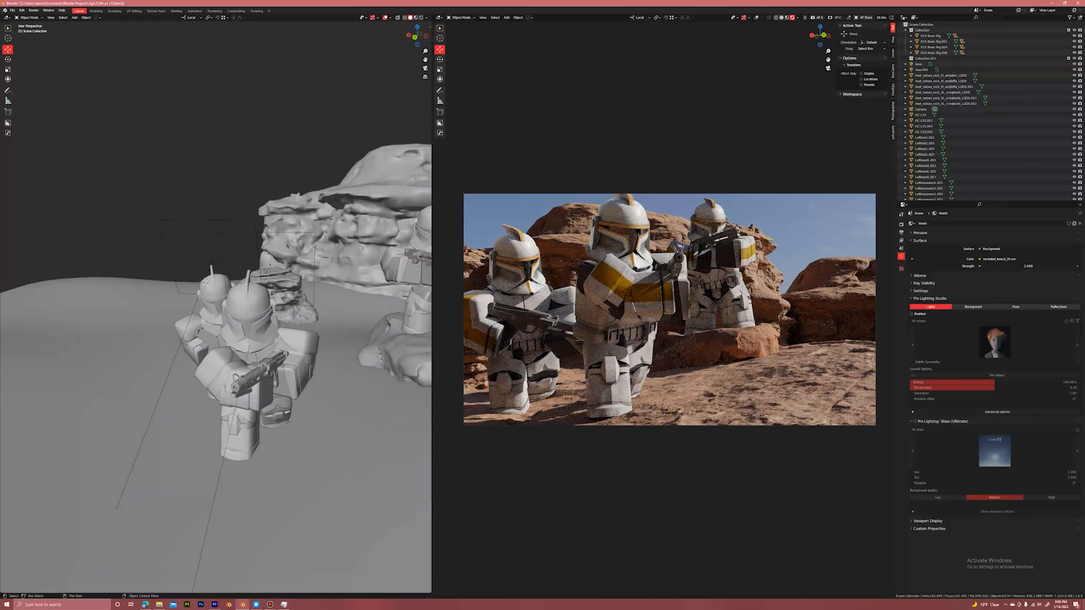
click(286, 230)
click(286, 231)
middle_drag(287, 232, 189, 344)
key(shift+d)
right_click(180, 312)
click(191, 17)
click(195, 36)
Move the duplicated area light above and behind the rear trooper on the rock, and save the file.
middle_drag(170, 356, 181, 362)
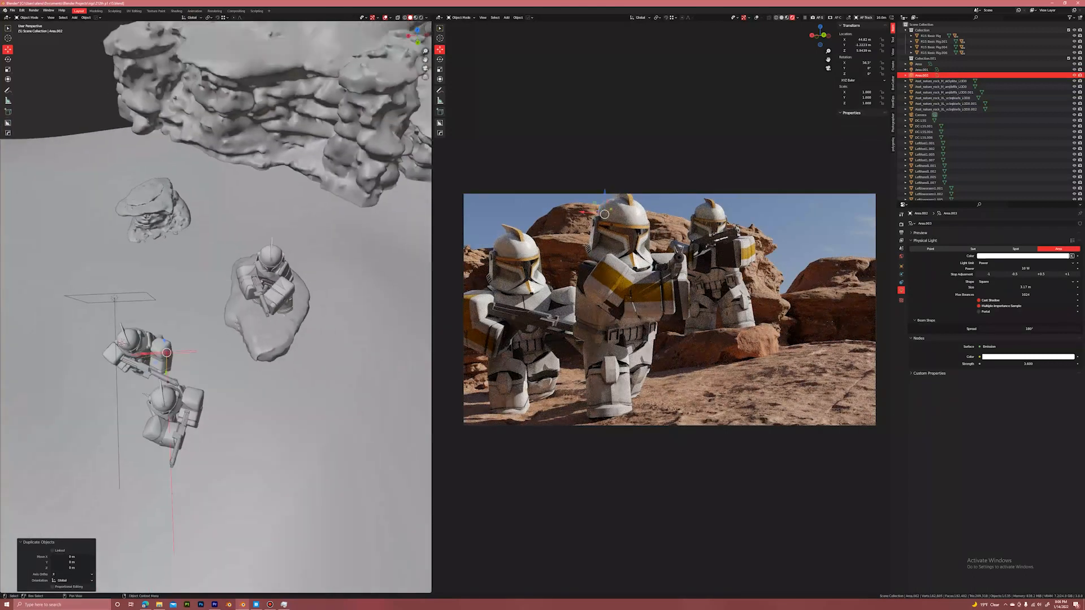
drag(157, 360, 239, 270)
middle_drag(239, 291, 234, 266)
drag(218, 269, 218, 232)
middle_drag(249, 278, 255, 298)
scroll(255, 297, up, 3)
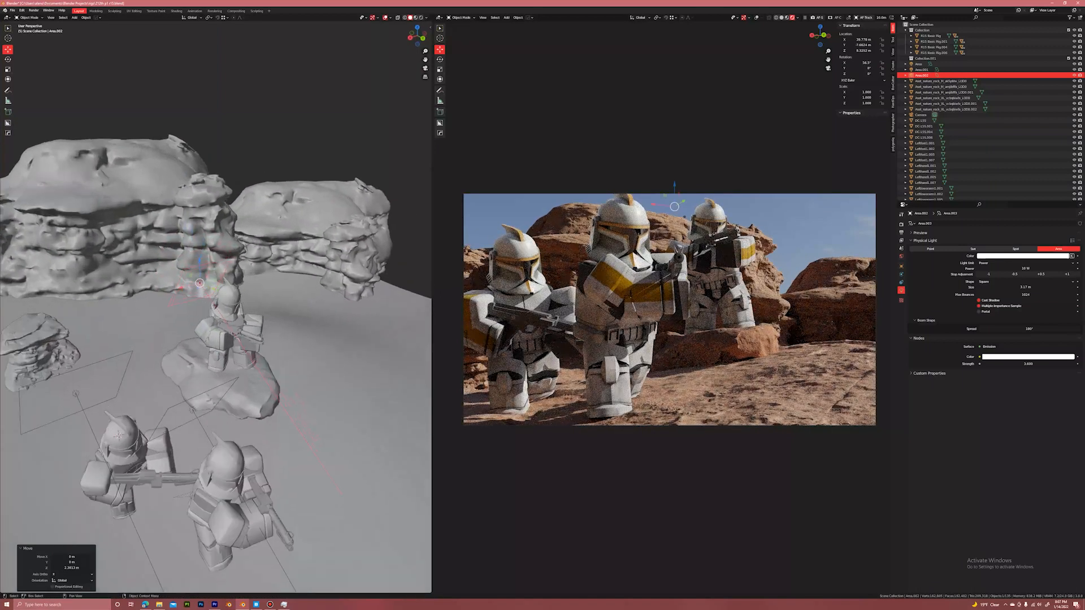
drag(211, 288, 198, 284)
click(644, 192)
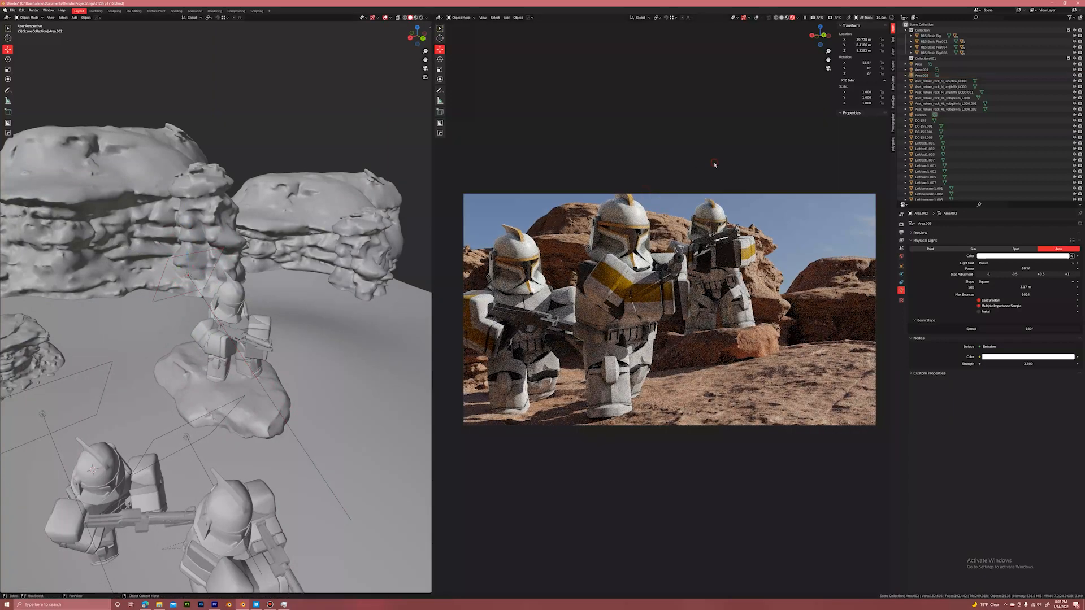
key(ctrl+s)
Add a point light and position it at the muzzle of the middle trooper's blaster.
shift+middle_drag(284, 404, 237, 321)
scroll(236, 321, down, 1)
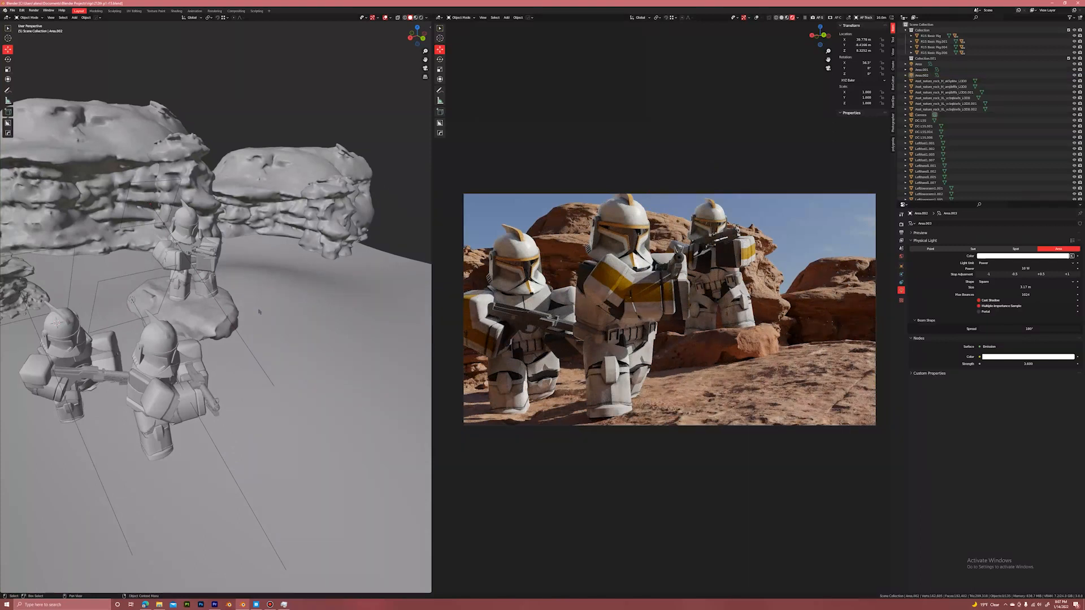
scroll(237, 320, up, 5)
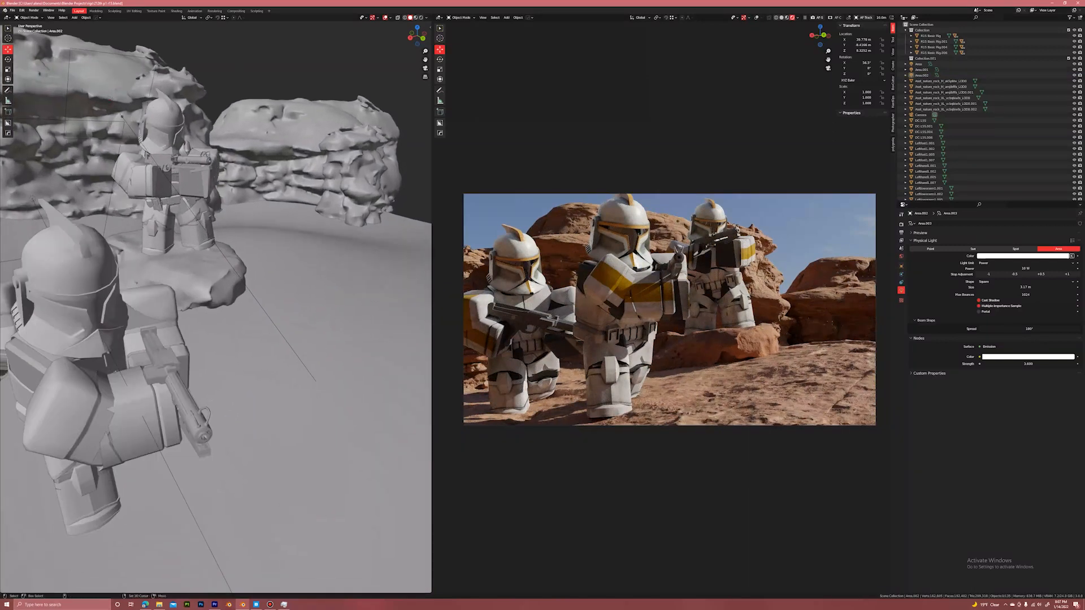
key(shift+a)
mouse_move(238, 415)
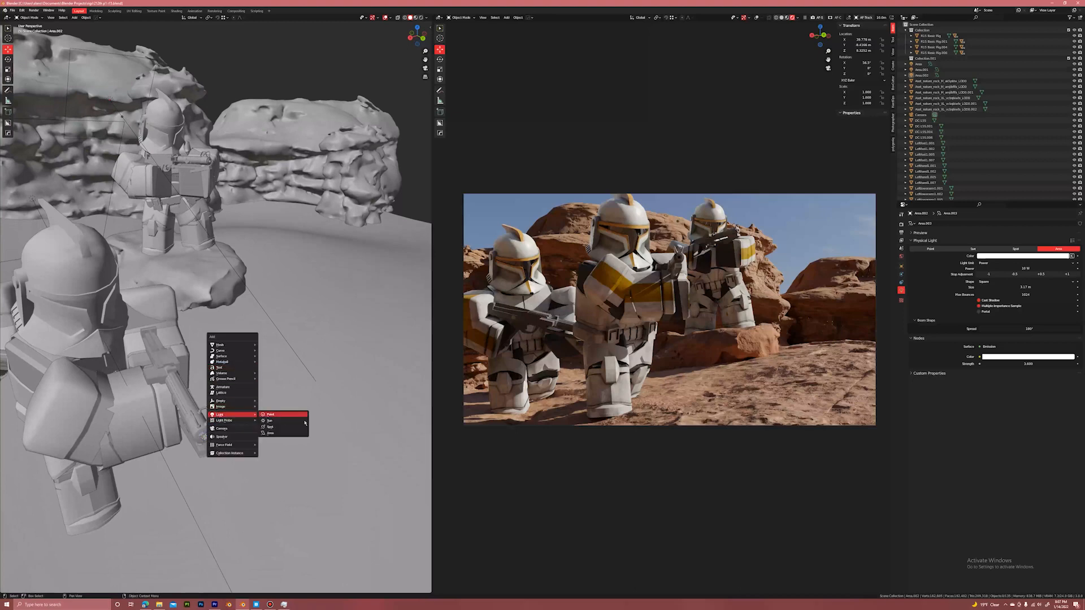
click(287, 417)
mouse_move(217, 452)
mouse_down()
mouse_move(225, 458)
mouse_move(205, 468)
mouse_up()
Enable nodes on the point light and give it a light blue emission with a strength of 21.
click(1022, 318)
click(1019, 328)
drag(1046, 268, 1059, 252)
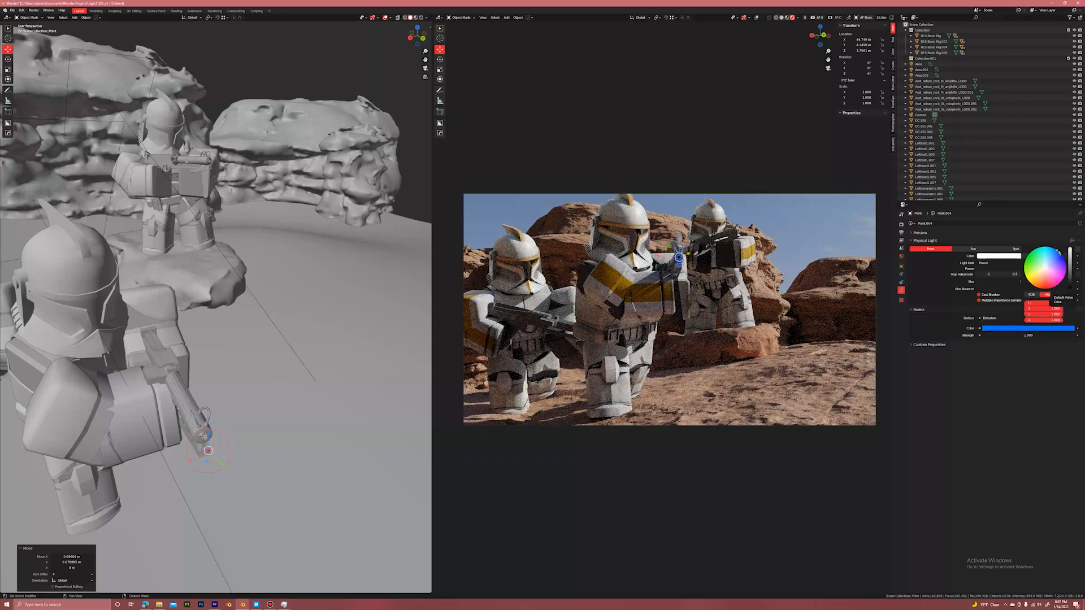
drag(1059, 257, 1053, 252)
mouse_move(1029, 335)
mouse_down()
mouse_move(1080, 335)
mouse_move(1044, 336)
mouse_up()
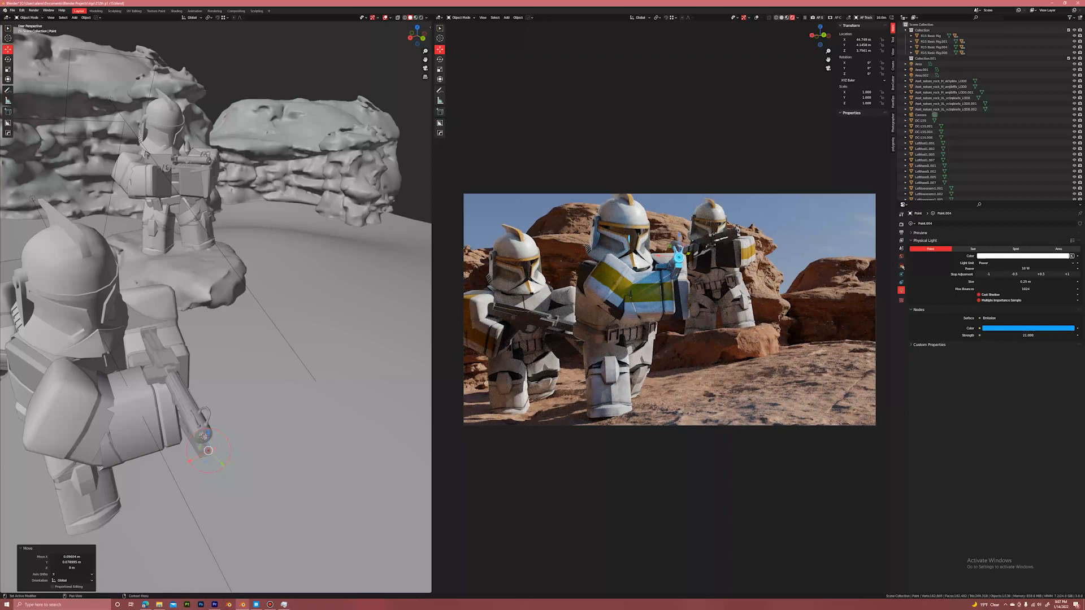
Turn off the point light's glossy ray visibility and raise its emission strength further.
click(901, 266)
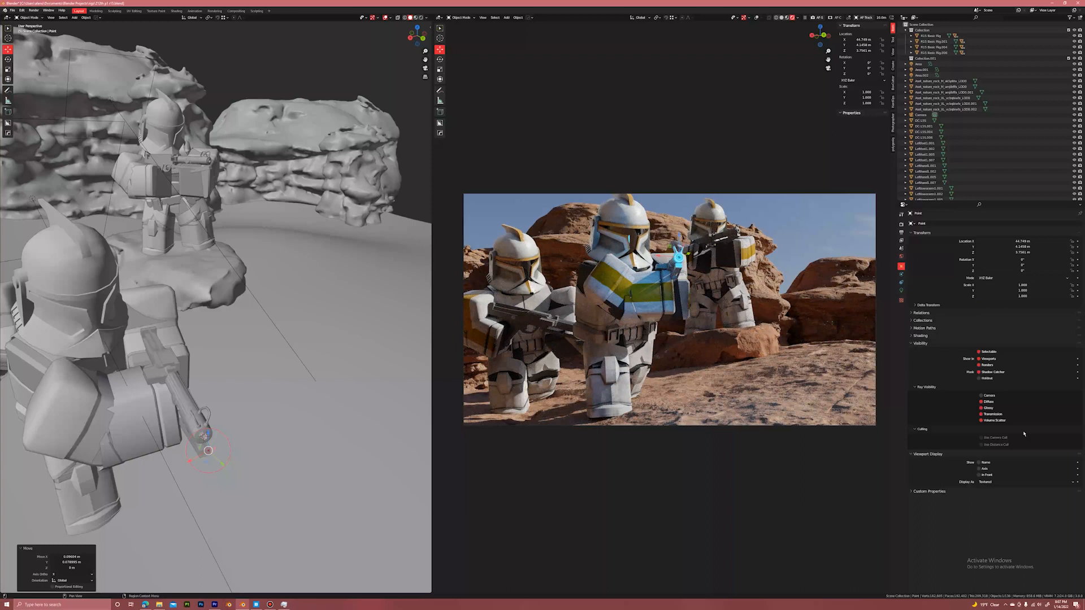
click(986, 409)
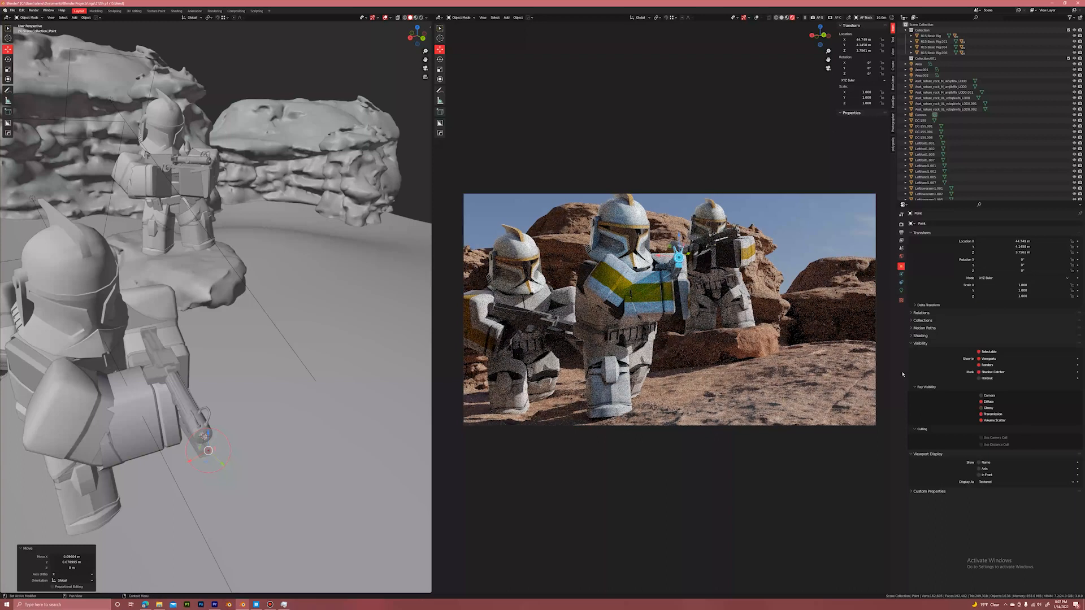
click(901, 290)
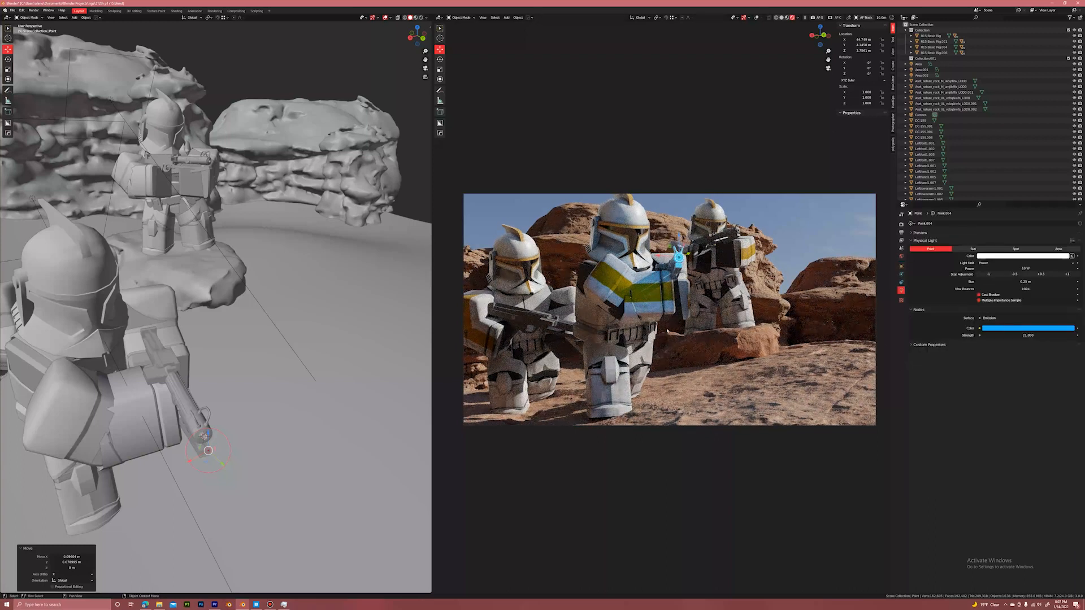
drag(1024, 336, 1062, 336)
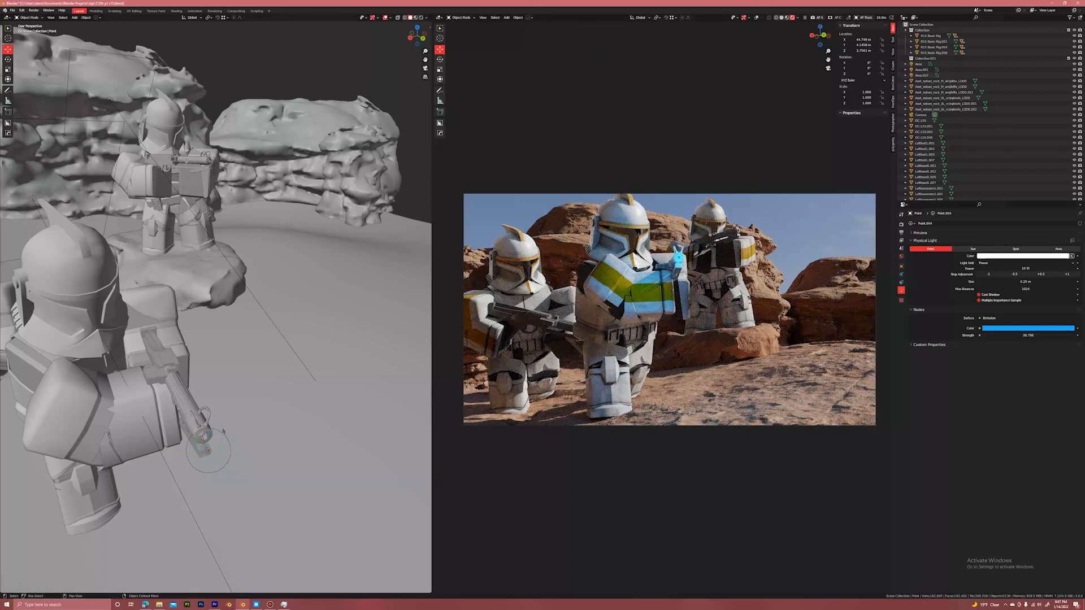
Duplicate the blue point light and move the copy over to the rear trooper's blaster.
scroll(223, 432, down, 6)
key(shift+d)
key(Escape)
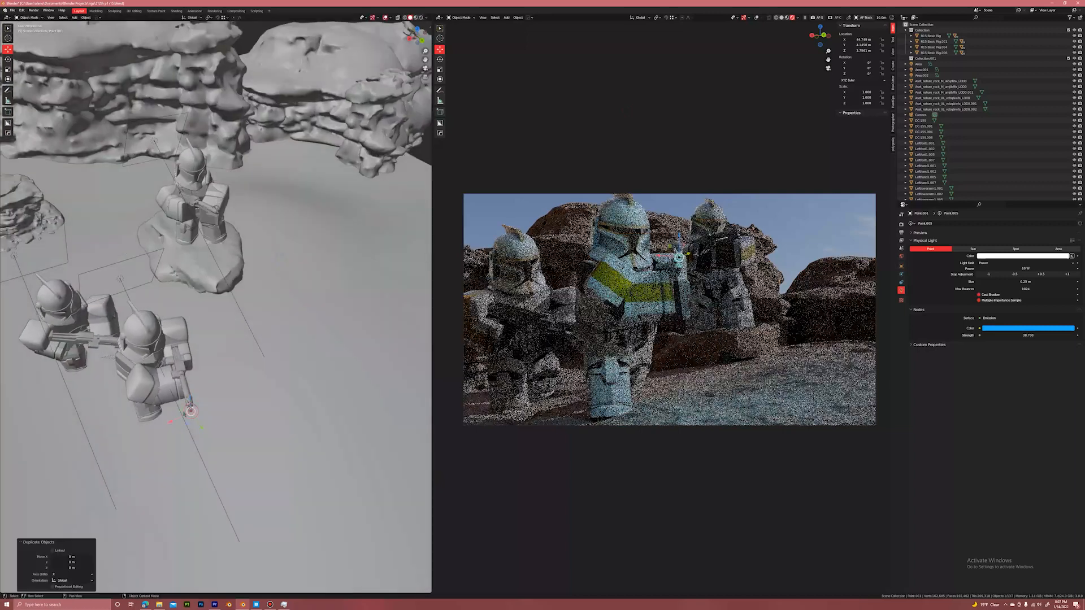
middle_drag(184, 414, 187, 427)
drag(193, 436, 223, 228)
key(KP_Decimal)
scroll(226, 231, down, 10)
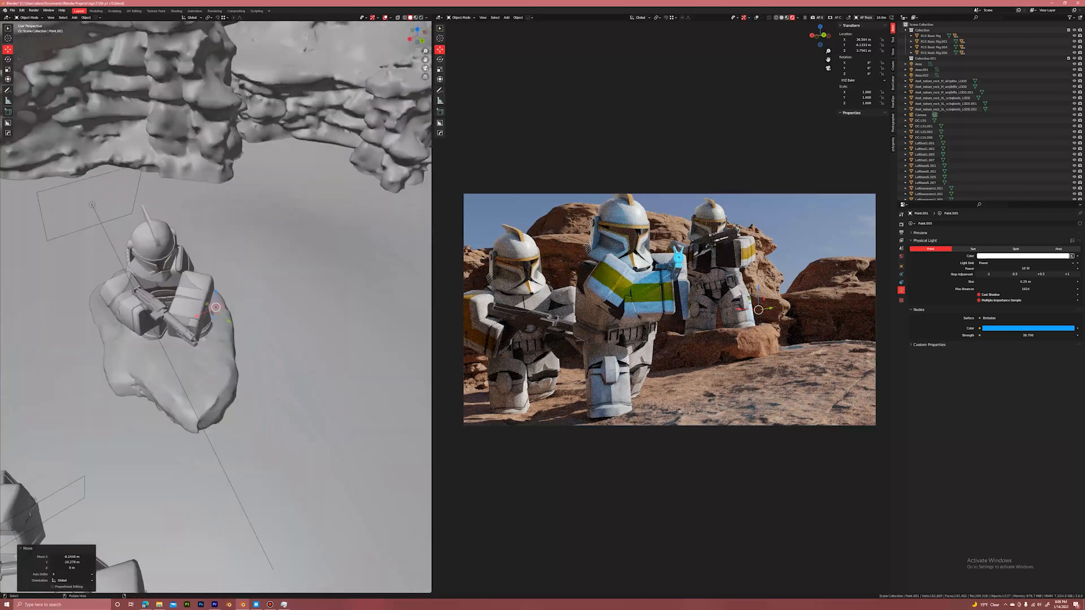
Snap the blue point light to the rear trooper's gun muzzle and nudge it just ahead of the barrel.
scroll(245, 304, up, 5)
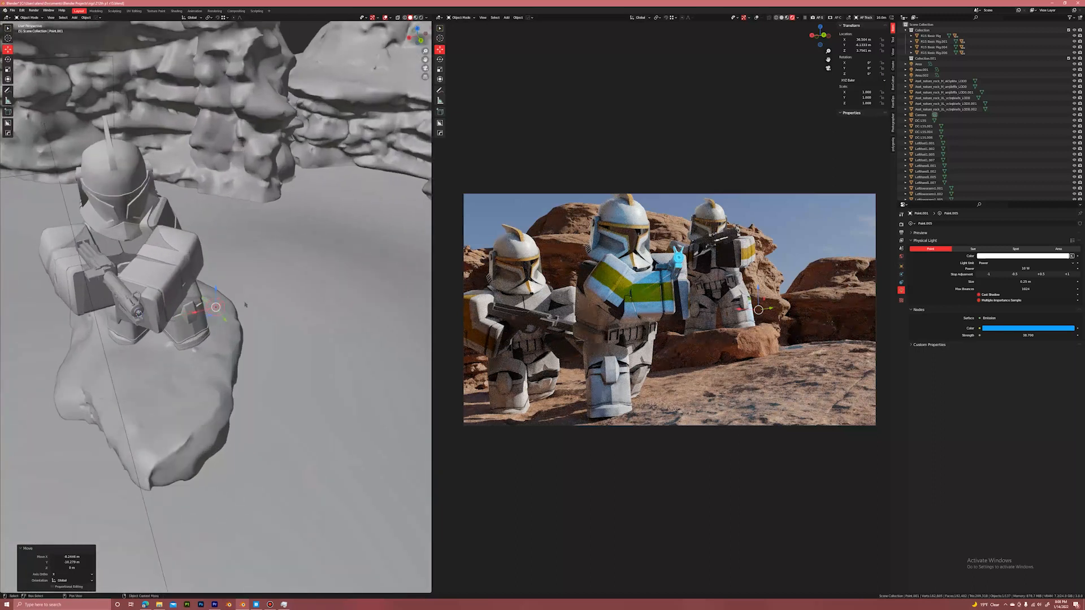
key(shift+s)
click(261, 264)
middle_drag(262, 264, 266, 277)
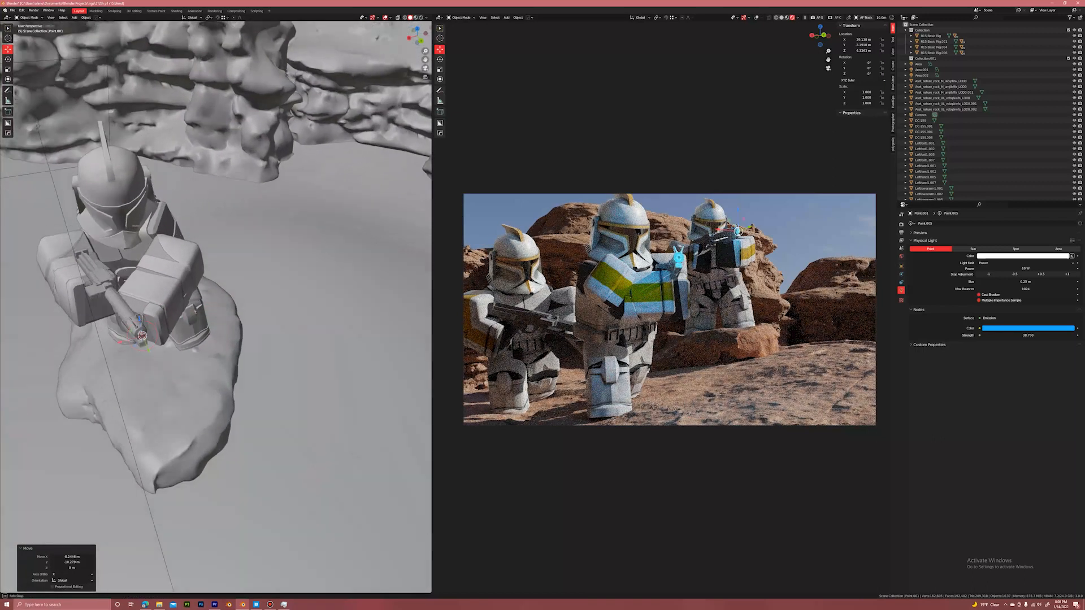
scroll(183, 278, up, 6)
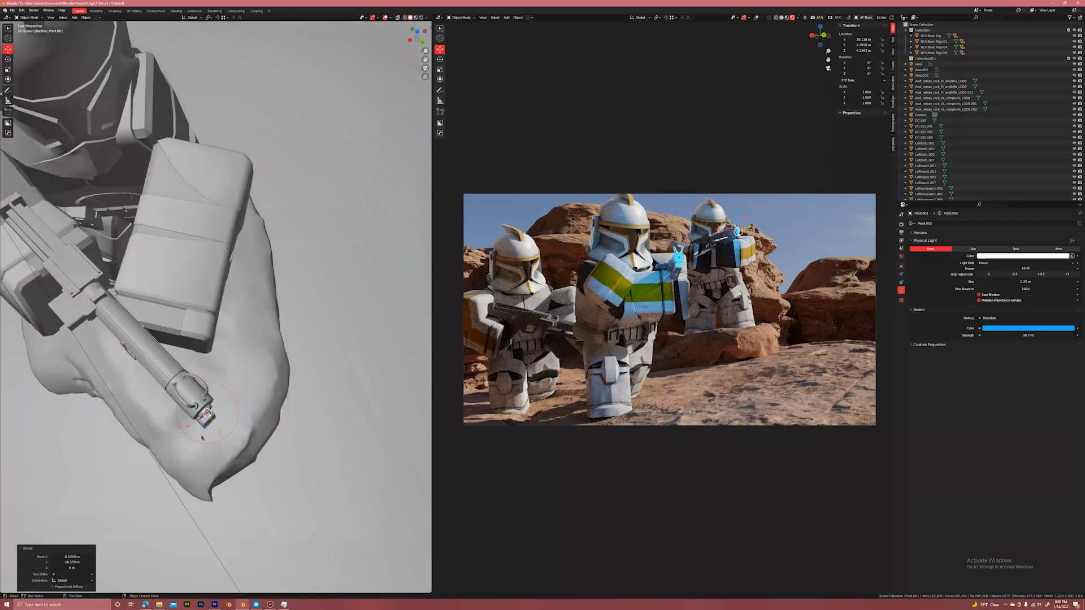
drag(206, 431, 234, 469)
scroll(334, 257, down, 10)
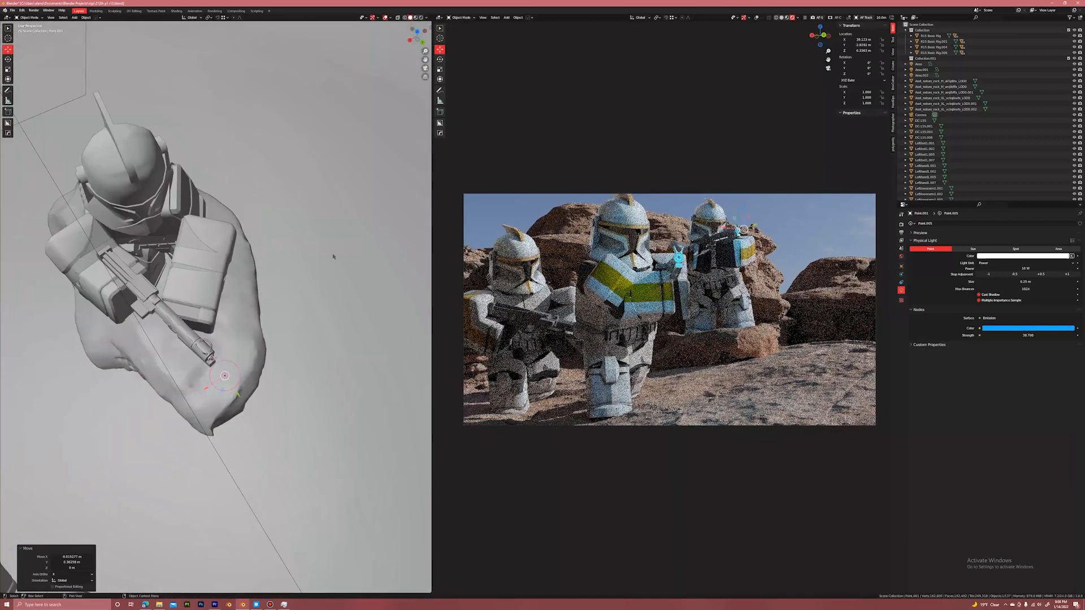
Save the project and maximize the viewport showing the rendered camera view.
scroll(332, 231, down, 5)
key(ctrl+s)
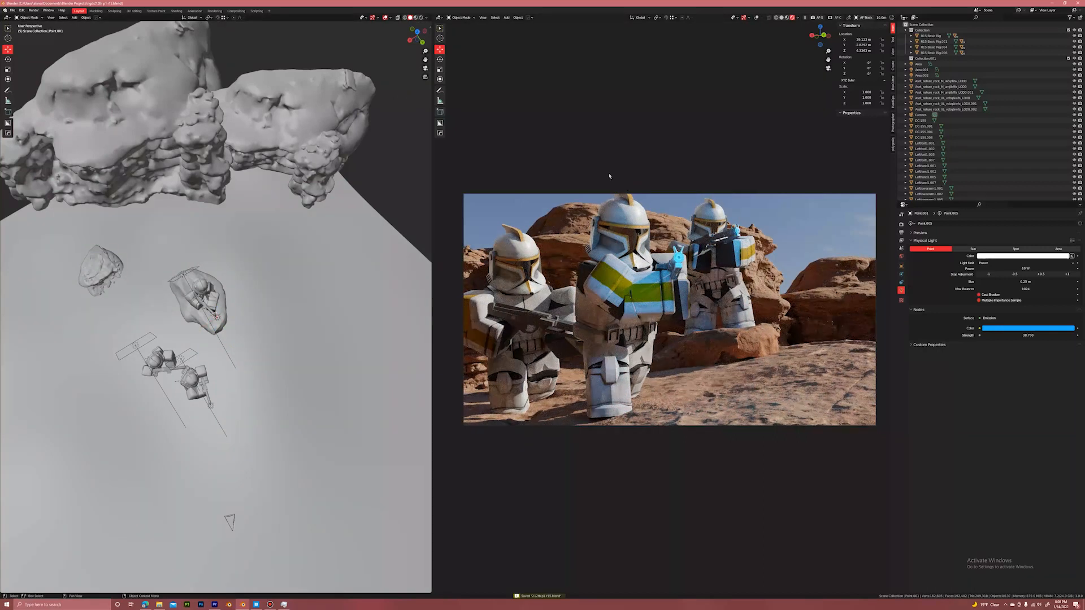
key(ctrl+space)
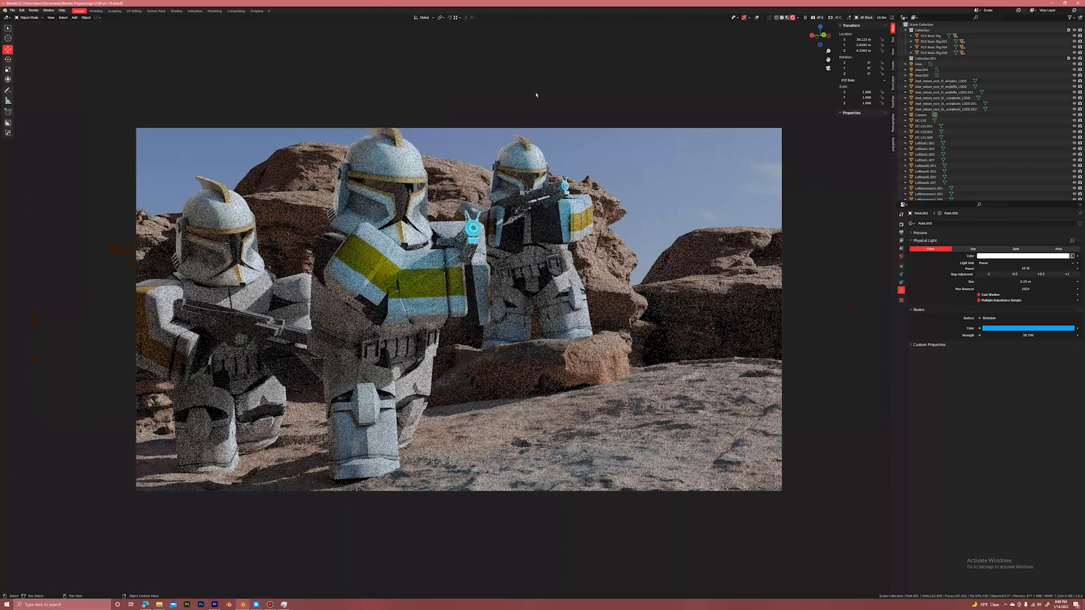
shift+middle_drag(537, 95, 554, 92)
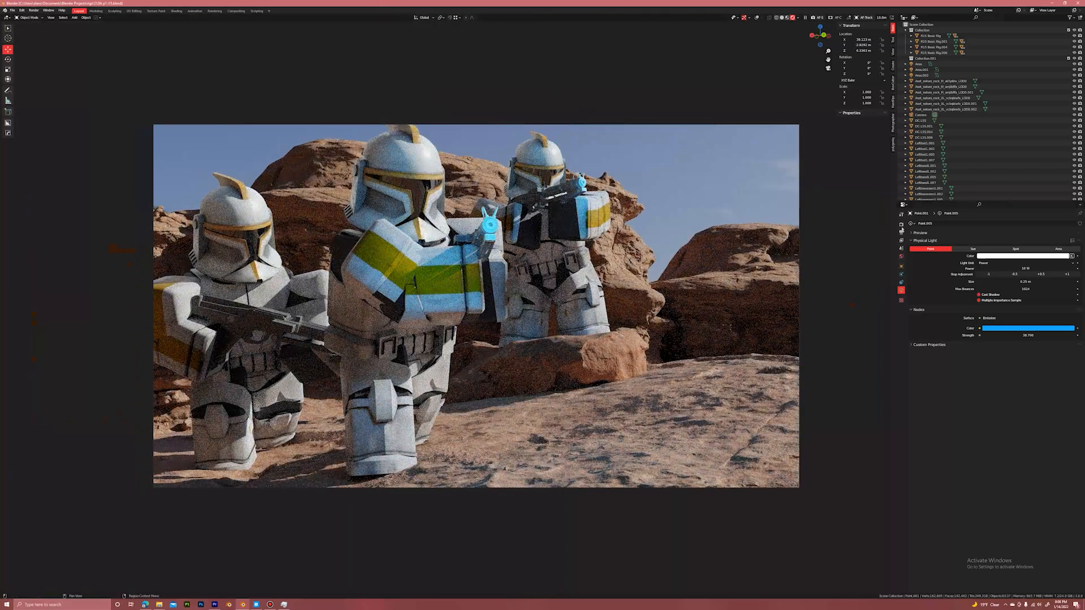
Enable denoising for the final render and set its denoiser to OptiX.
click(901, 225)
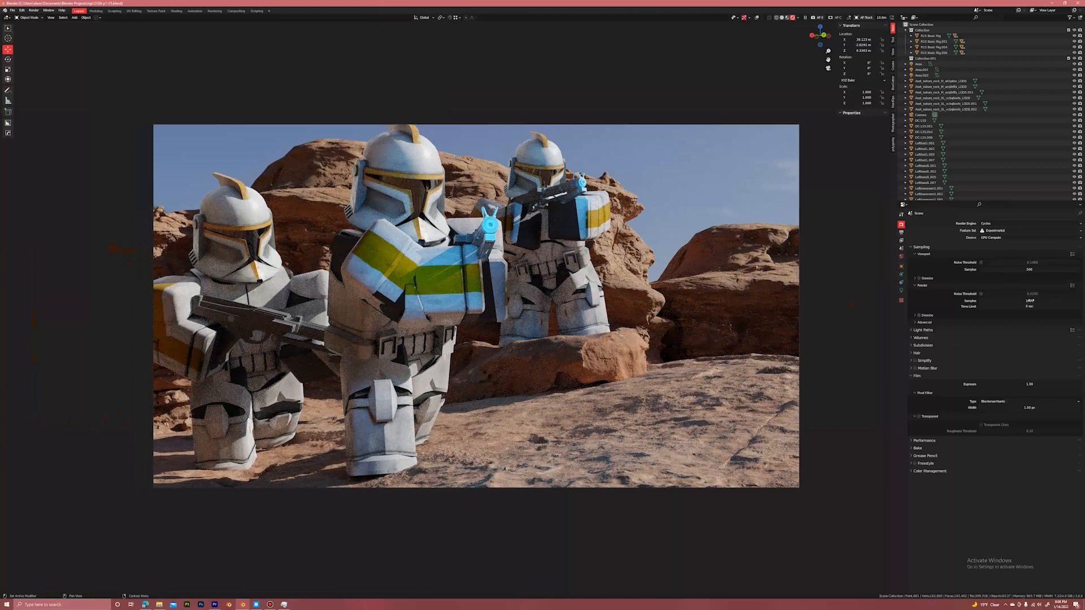
click(1016, 302)
key(Return)
click(917, 315)
click(914, 316)
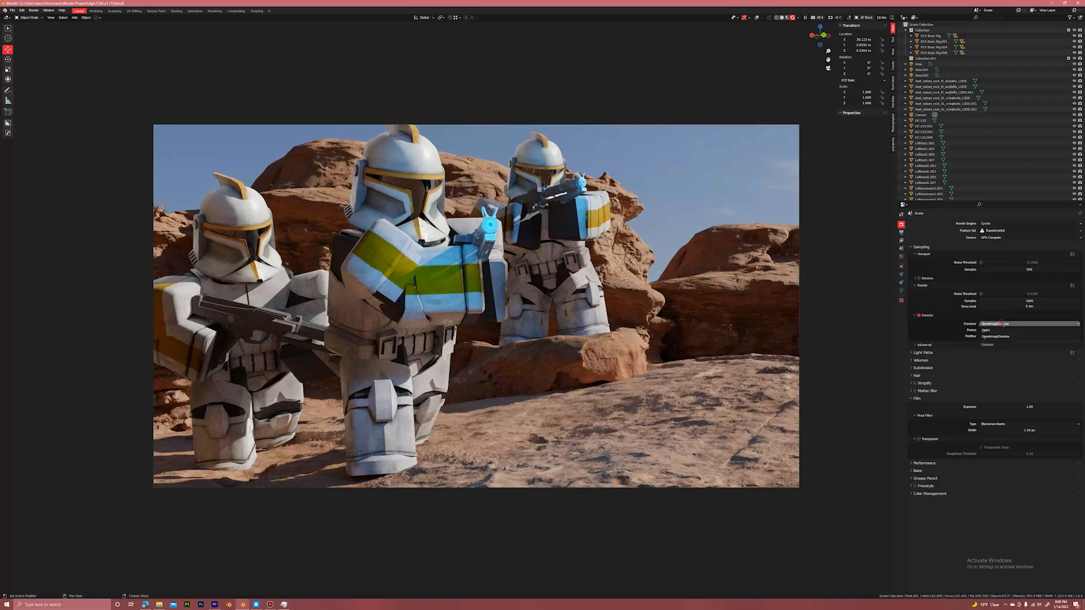
click(999, 330)
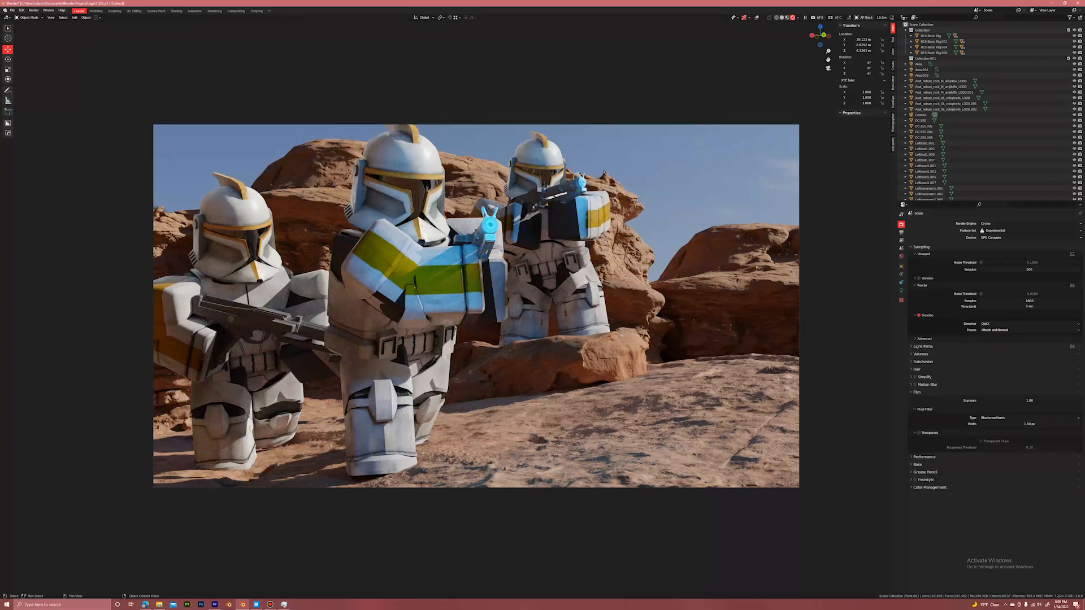
Switch the viewport to solid shading and render the still image.
click(40, 9)
click(784, 18)
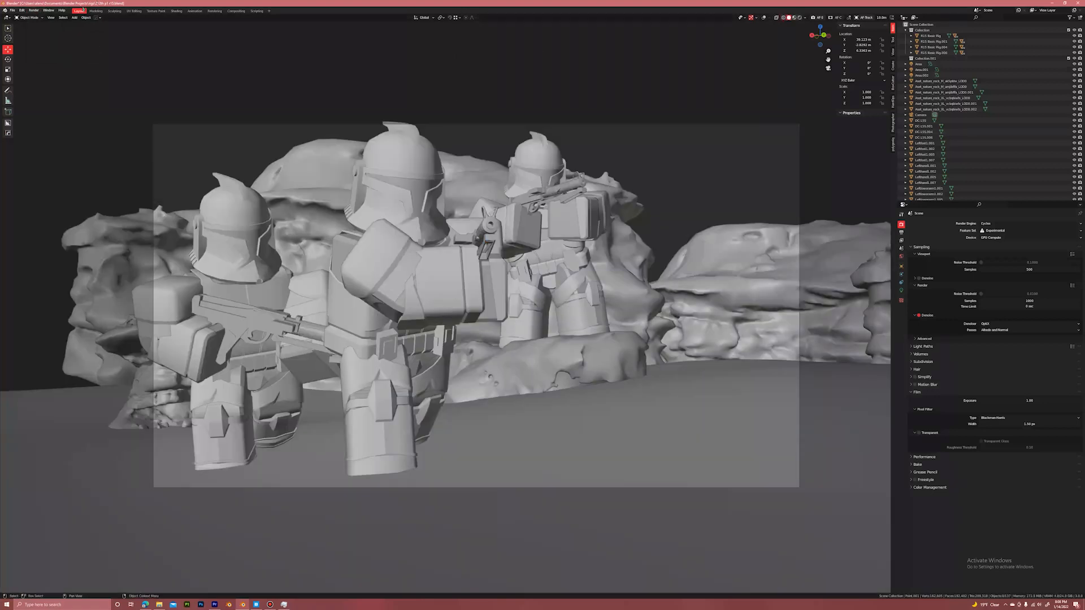
click(34, 10)
click(47, 17)
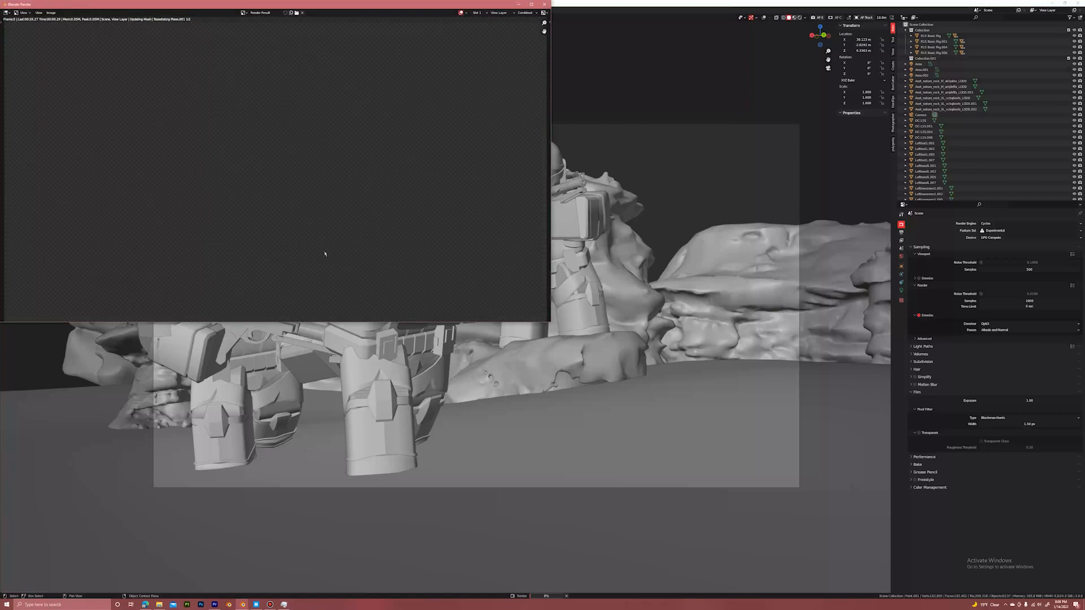
click(271, 605)
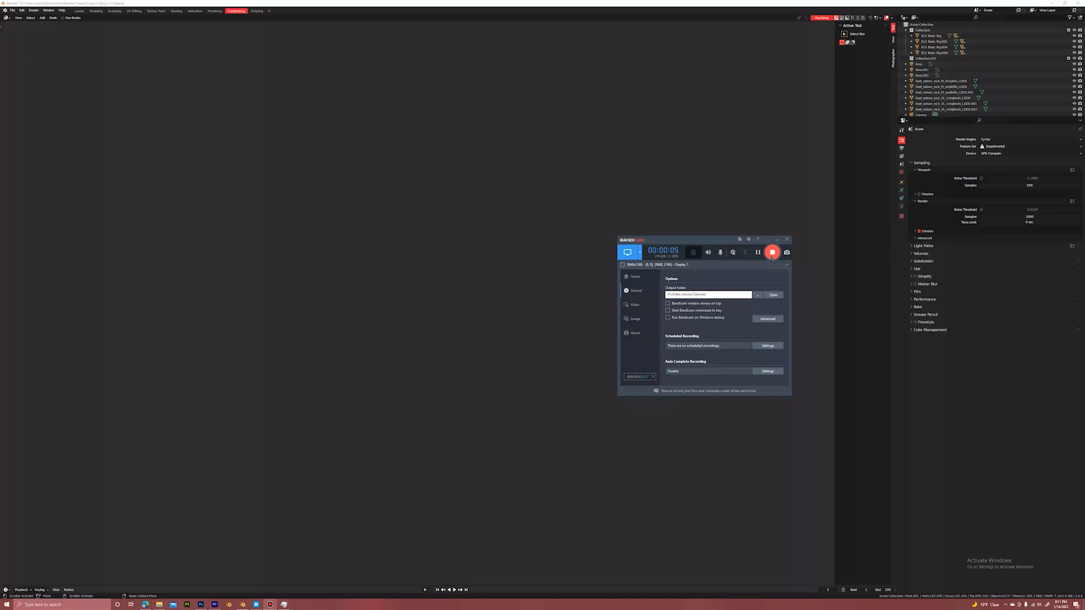
Open the Compositing workspace and enable Use Nodes for the scene.
click(214, 11)
click(236, 11)
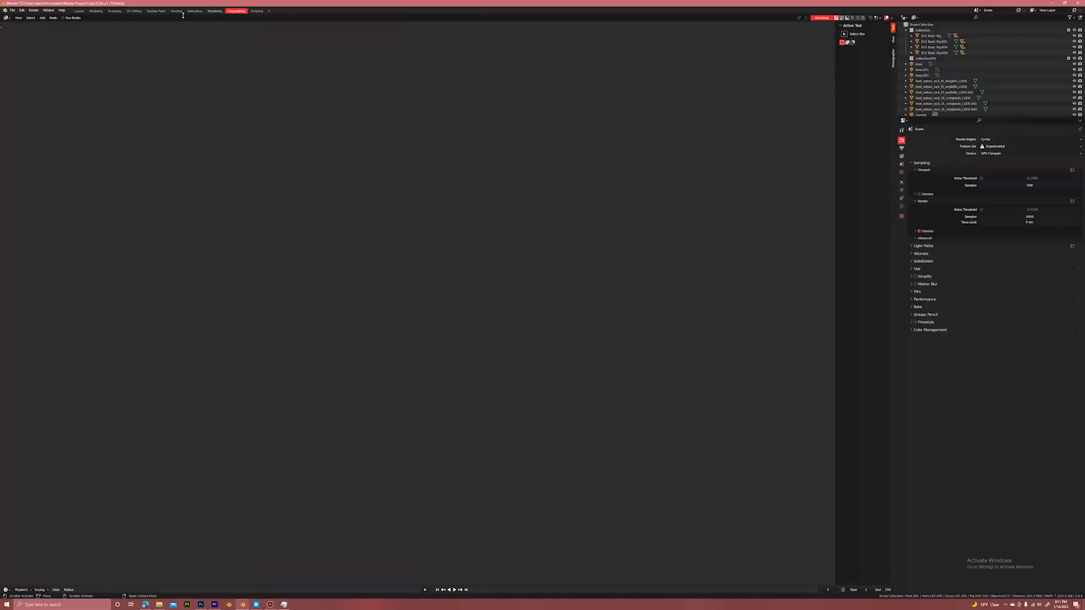
click(63, 17)
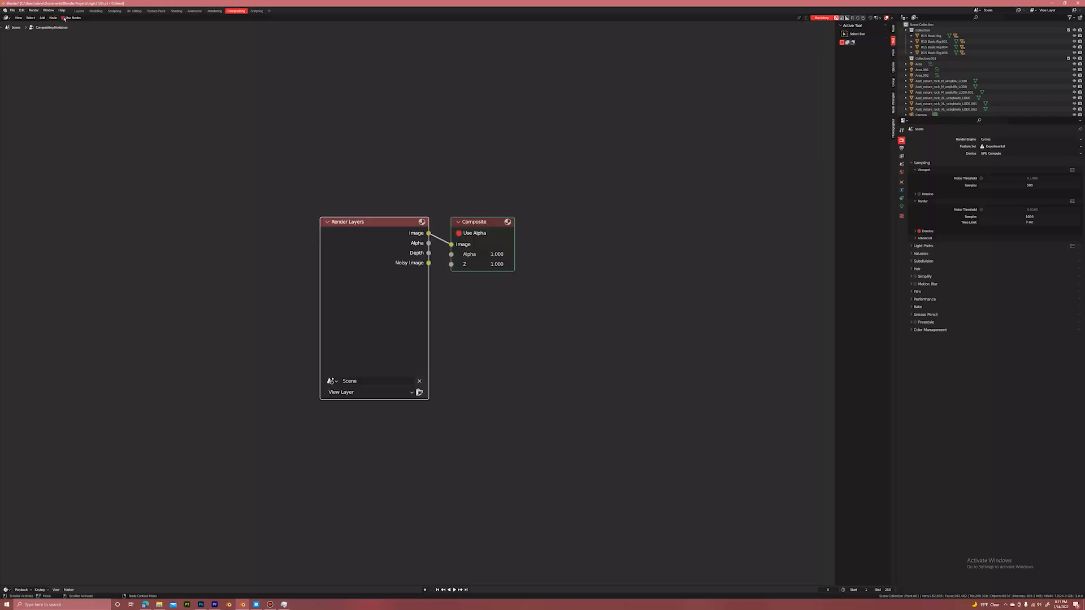
Add a Viewer node fed by the Render Layers image output, and move the Composite node farther from Render Layers.
key(shift+a)
click(573, 256)
text(view)
key(Return)
drag(428, 233, 594, 313)
drag(484, 223, 598, 207)
click(492, 166)
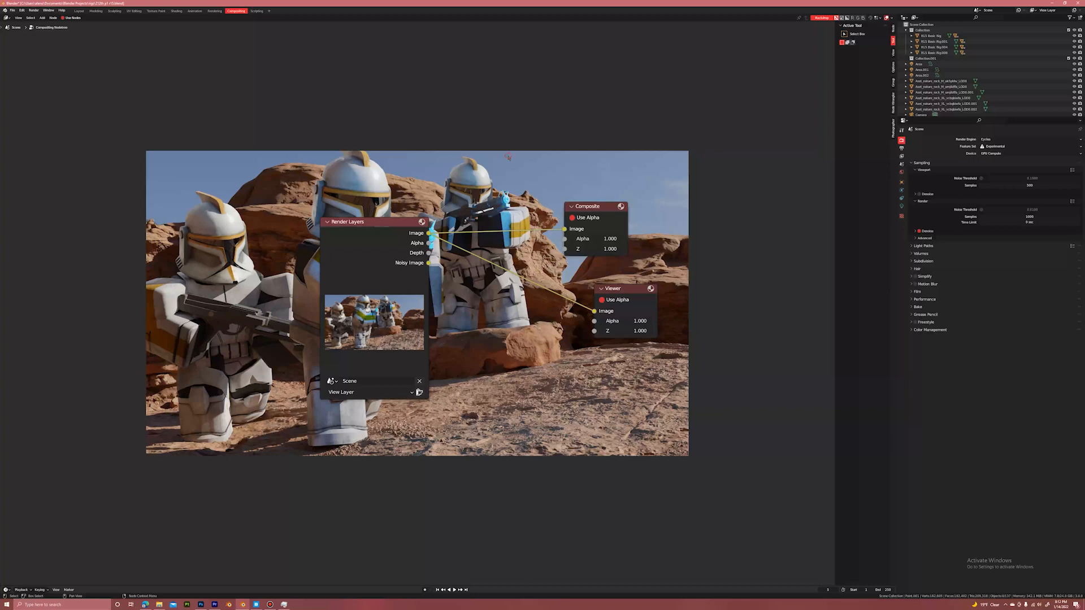
Shrink the backdrop preview of the render behind the nodes.
key(v)
key(ctrl+v)
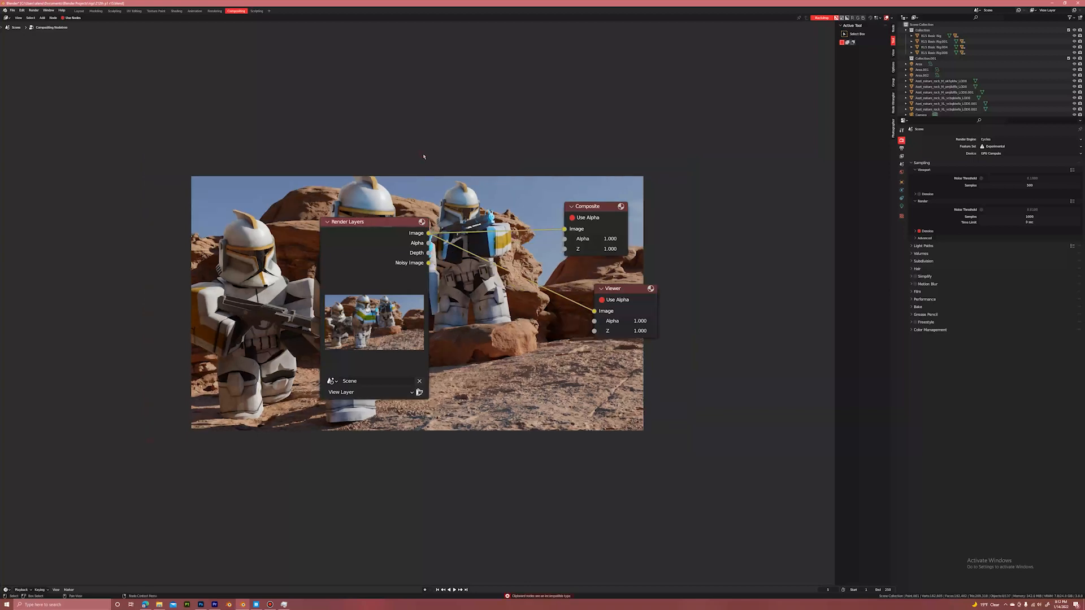
key(v)
right_click(422, 160)
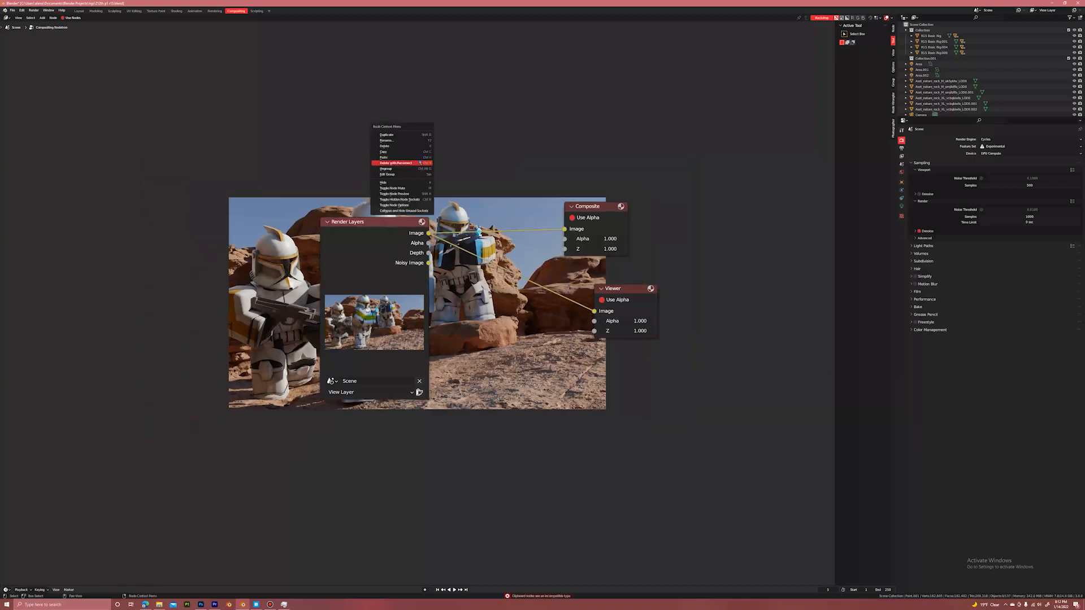
right_click(300, 185)
scroll(455, 194, up, 5)
scroll(460, 189, down, 5)
Move the Render Layers, Composite and Viewer nodes away from the backdrop's center and turn off Use Alpha on Composite.
drag(375, 234, 166, 369)
click(569, 219)
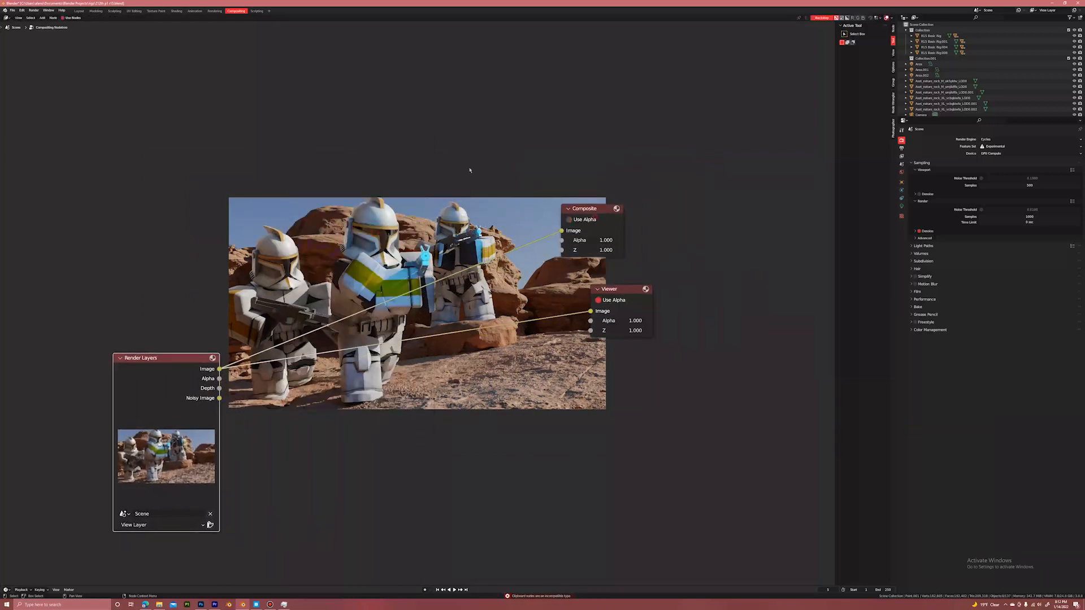
click(583, 210)
drag(582, 210, 414, 113)
drag(614, 294, 672, 461)
Enlarge the backdrop preview and spread the three nodes around its edges so the render is unobstructed.
drag(228, 198, 89, 119)
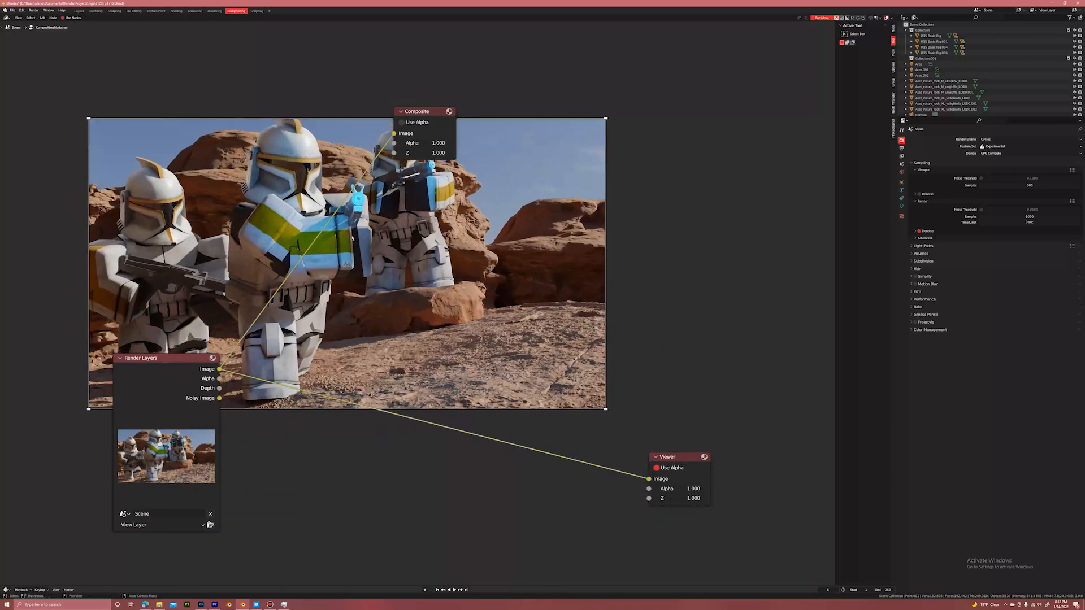
middle_drag(498, 181, 530, 178)
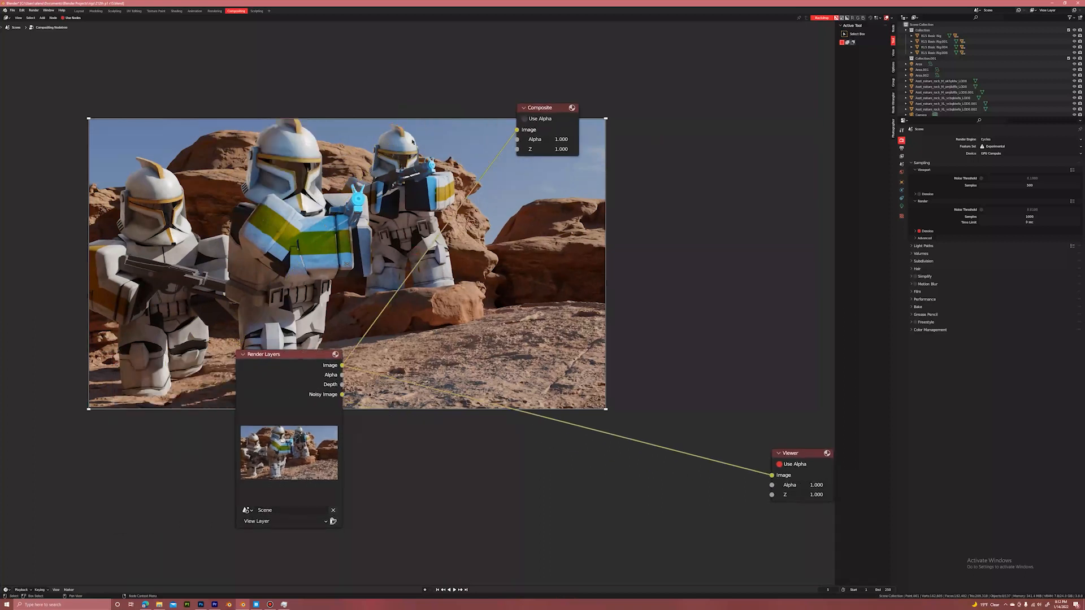
drag(605, 142, 655, 108)
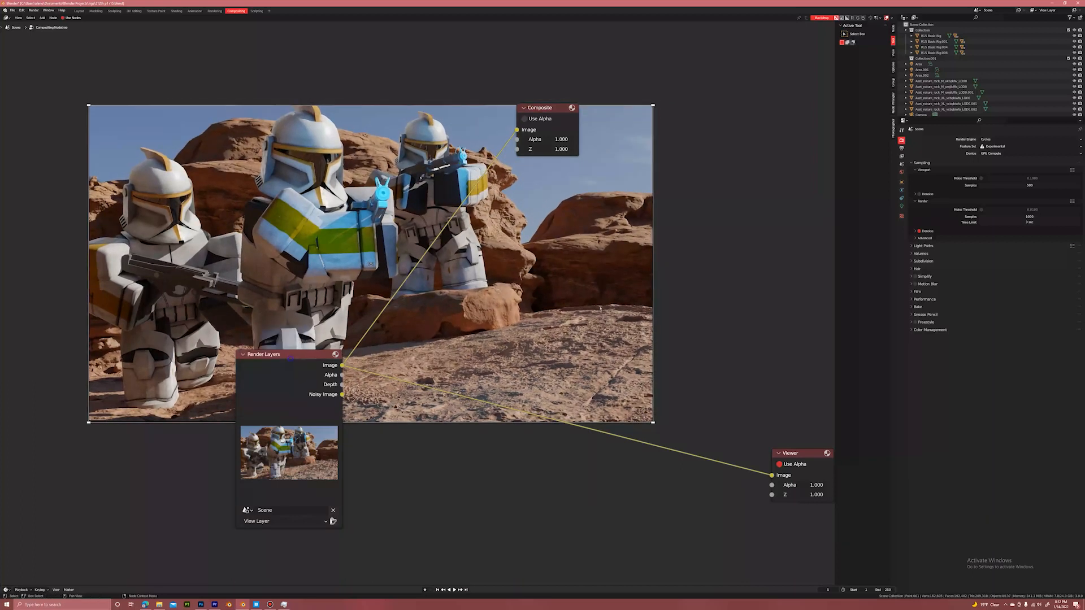
drag(297, 367, 139, 417)
drag(543, 107, 692, 79)
drag(786, 454, 772, 353)
Insert a Glare node into the link between Render Layers and Viewer.
key(shift+a)
text(gl)
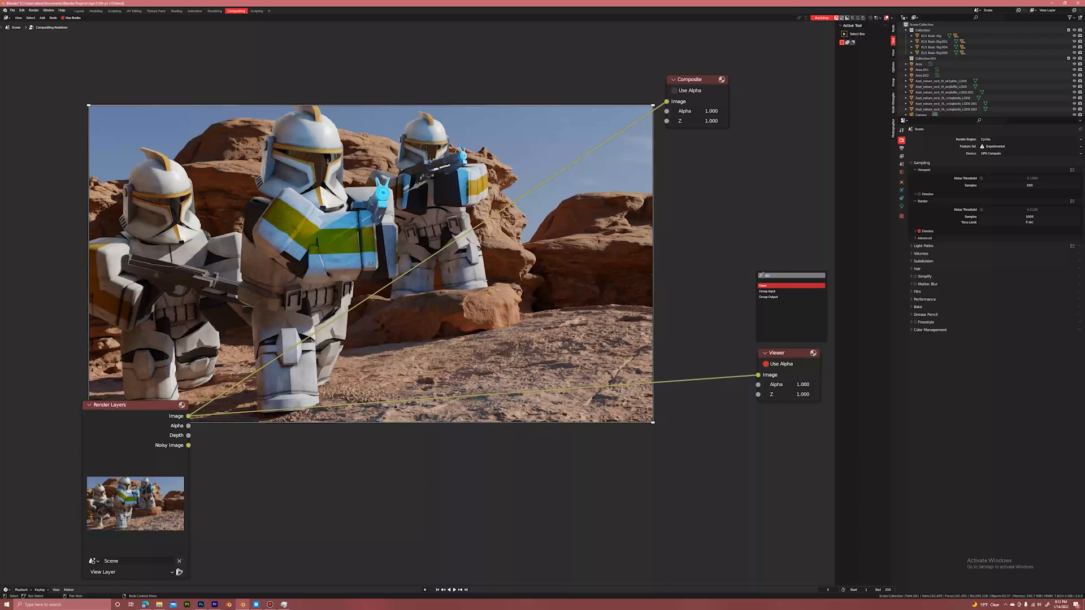
click(776, 285)
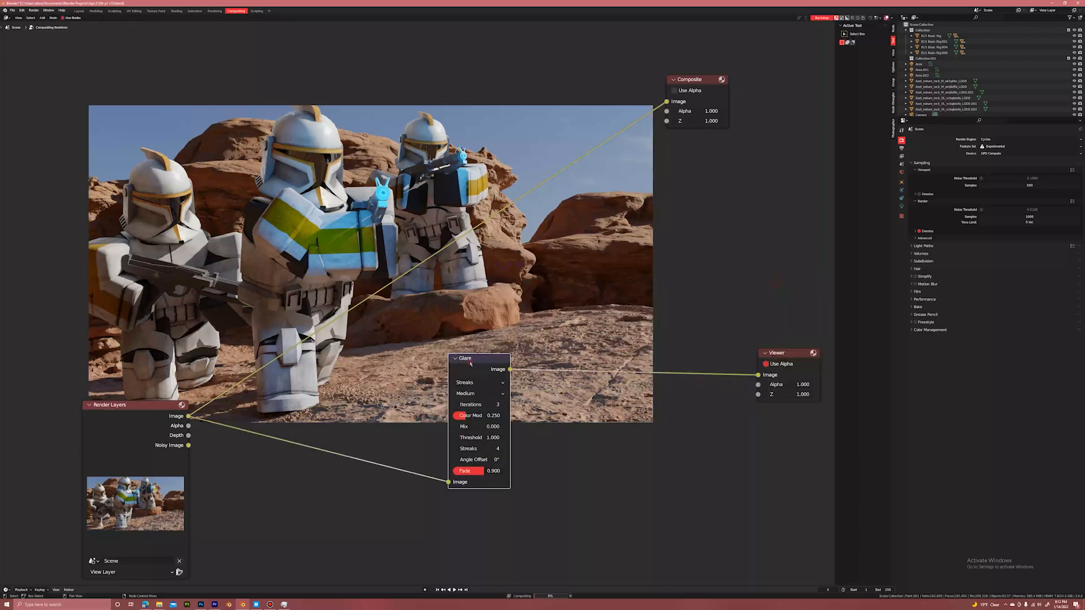
click(468, 334)
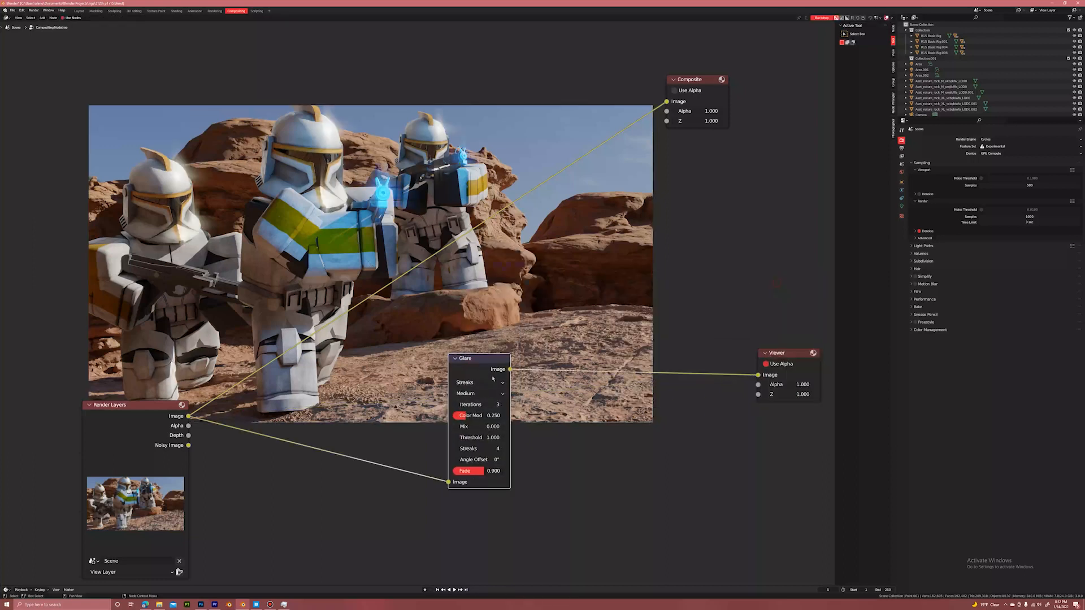
Set the Glare node's type to Fog Glow and its quality to High.
click(472, 382)
click(468, 412)
click(478, 393)
click(477, 404)
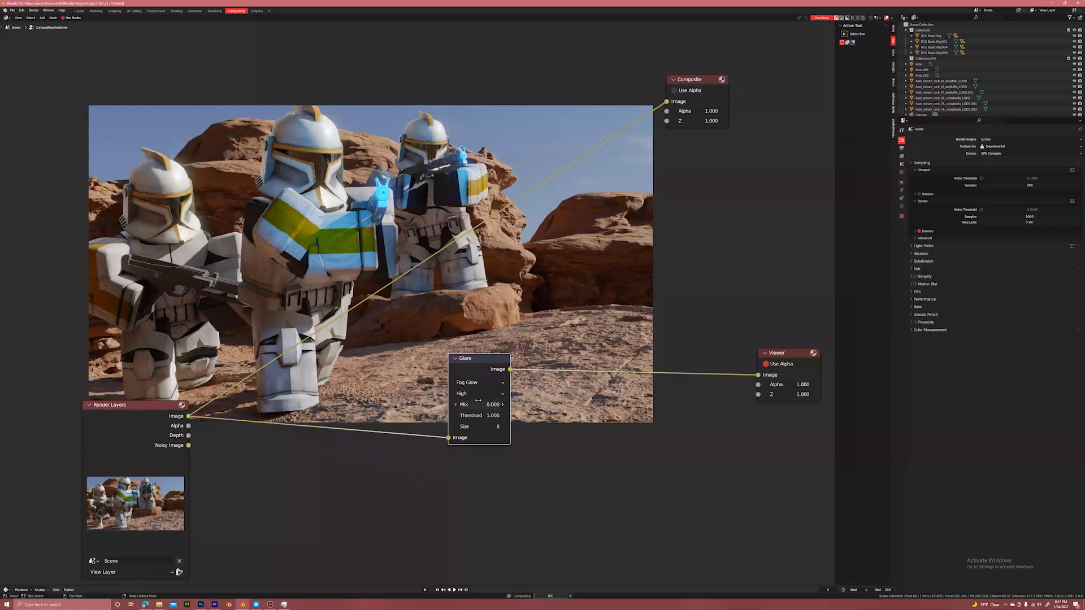
Set the Glare node's Mix to 1 and its Size to 9.
click(478, 404)
text(1)
key(Return)
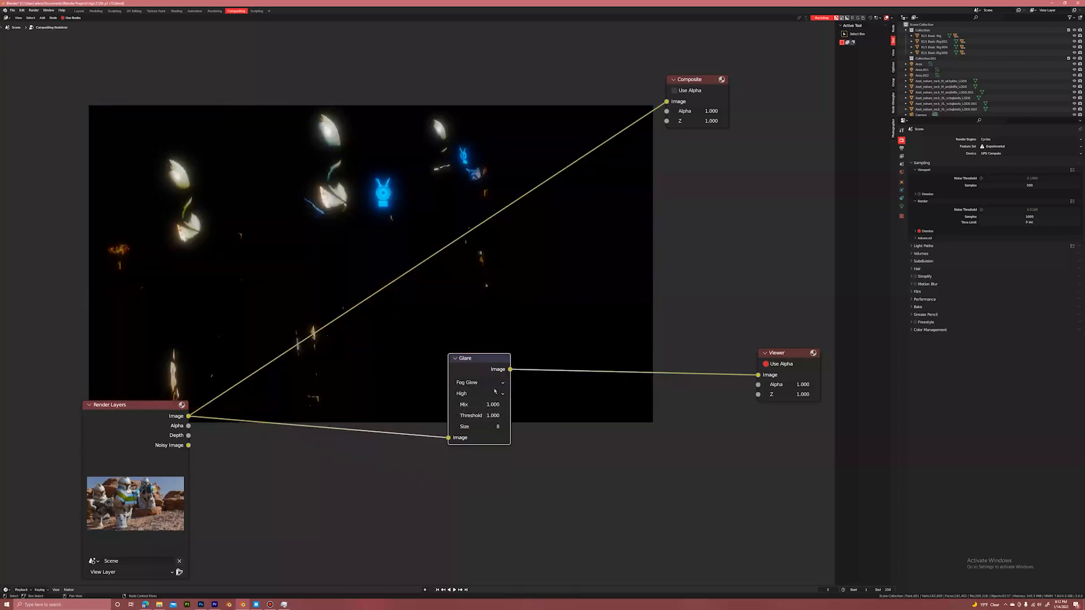
drag(478, 427, 481, 427)
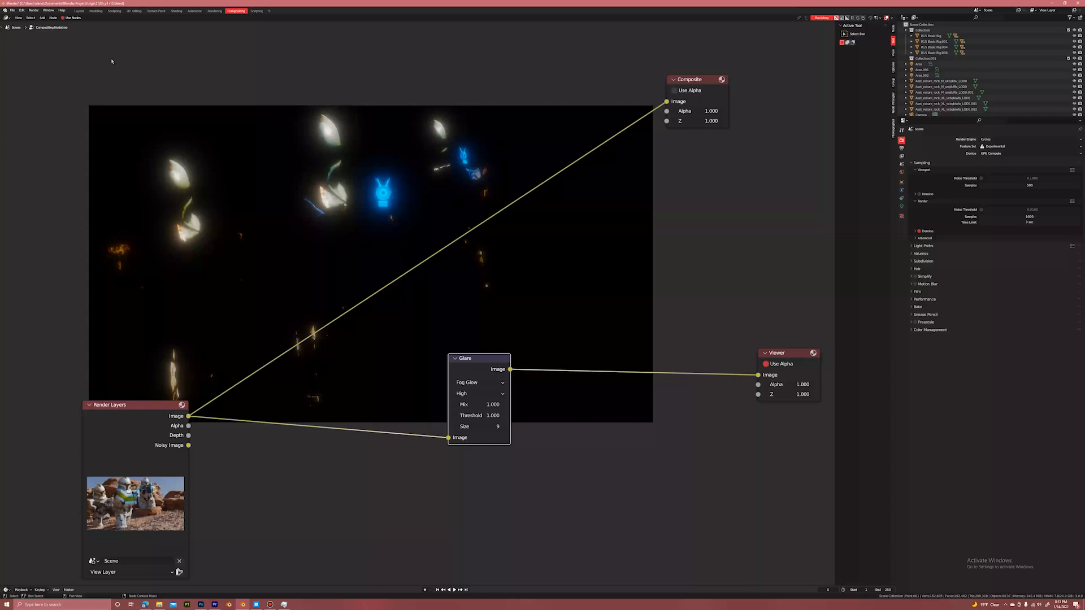
Display the Viewer Node image in the Rendering workspace's image editor.
click(215, 10)
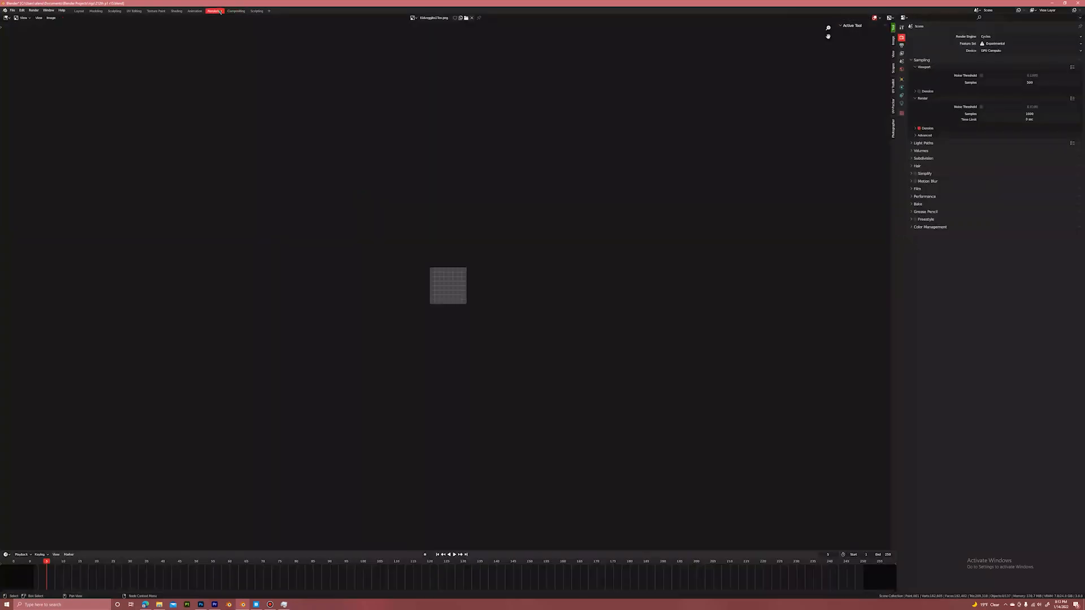
click(413, 18)
text(view)
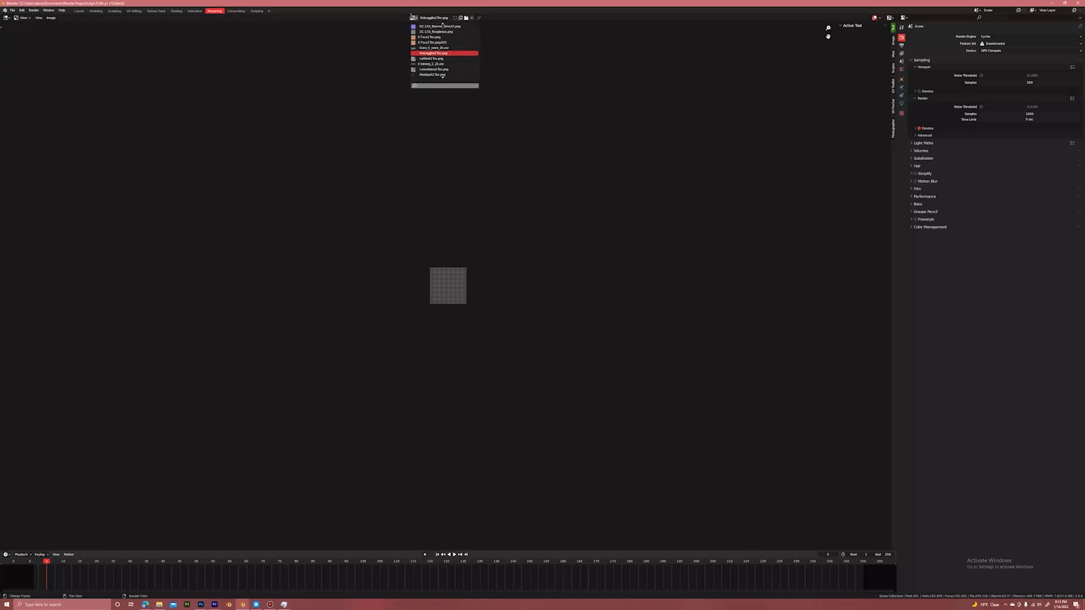
click(423, 27)
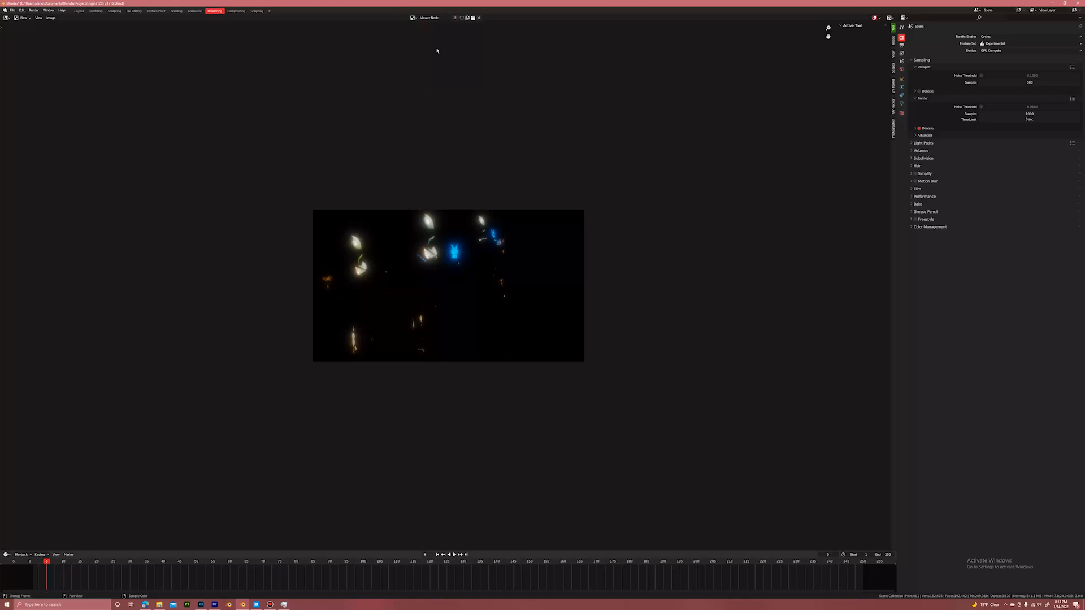
scroll(262, 130, up, 3)
Start saving the Viewer Node image to the Desktop folder under the file name GLOW RENDER.
click(50, 18)
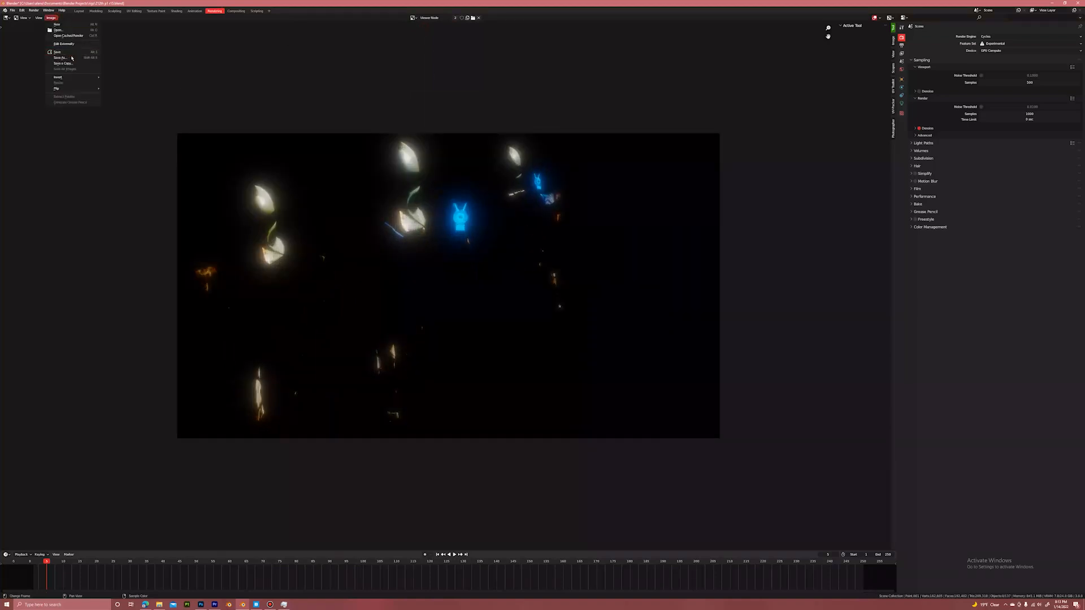
click(65, 58)
click(420, 276)
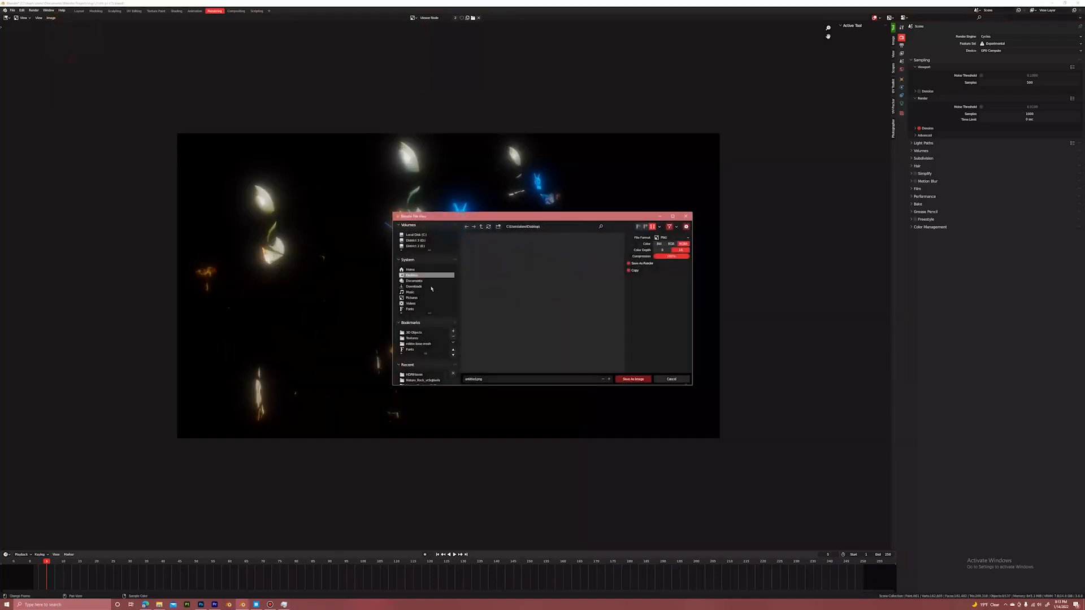
click(501, 379)
text(AENDER)
key(ctrl+a)
key(BackSpace)
text(GL)
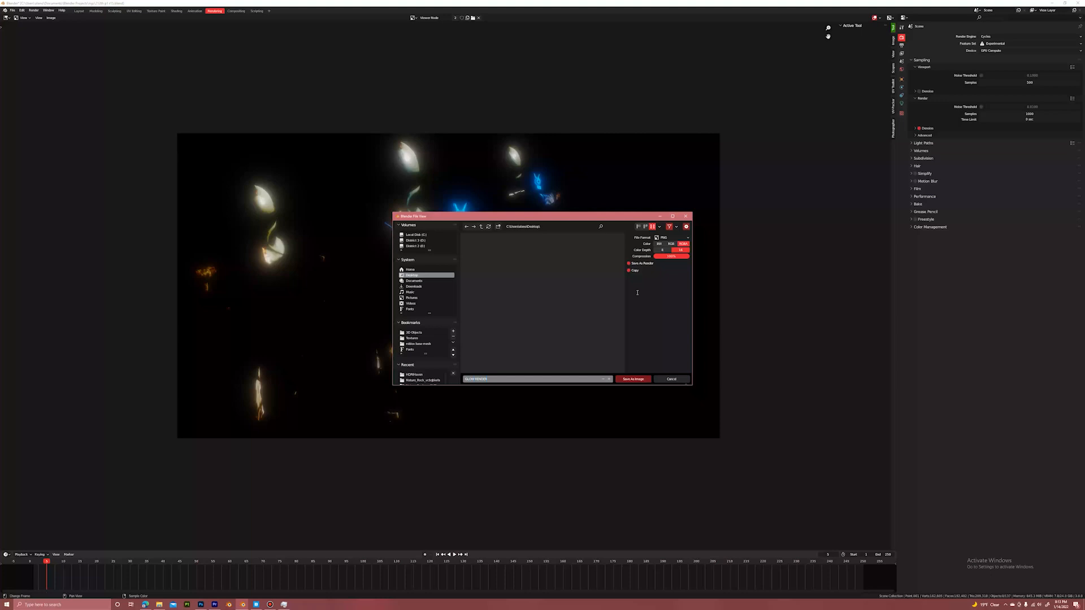
Set the PNG's color mode to RGB and save the glow image.
click(649, 302)
click(671, 244)
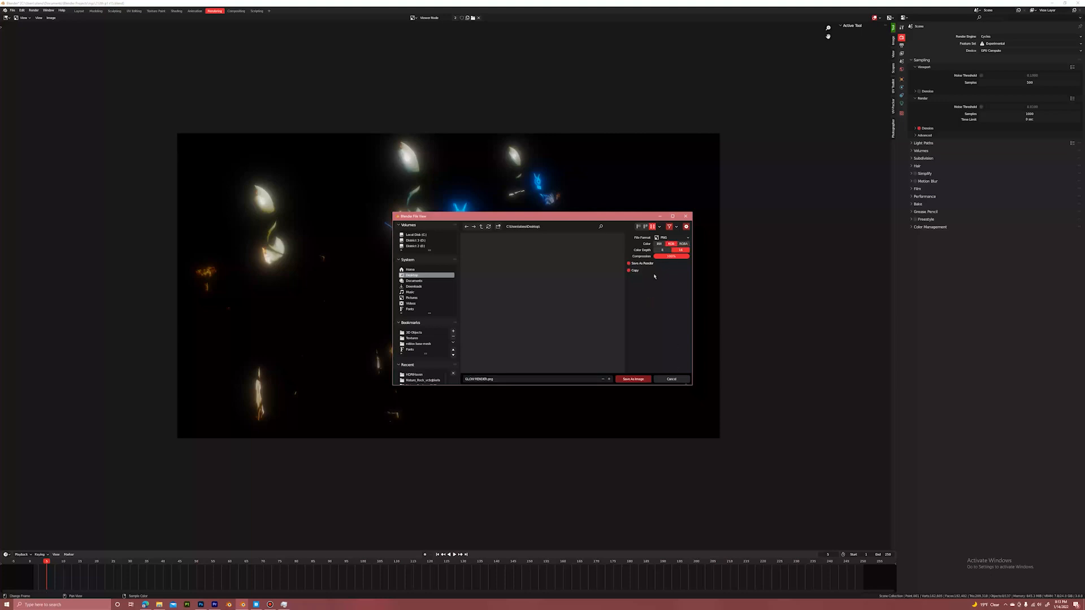
click(633, 379)
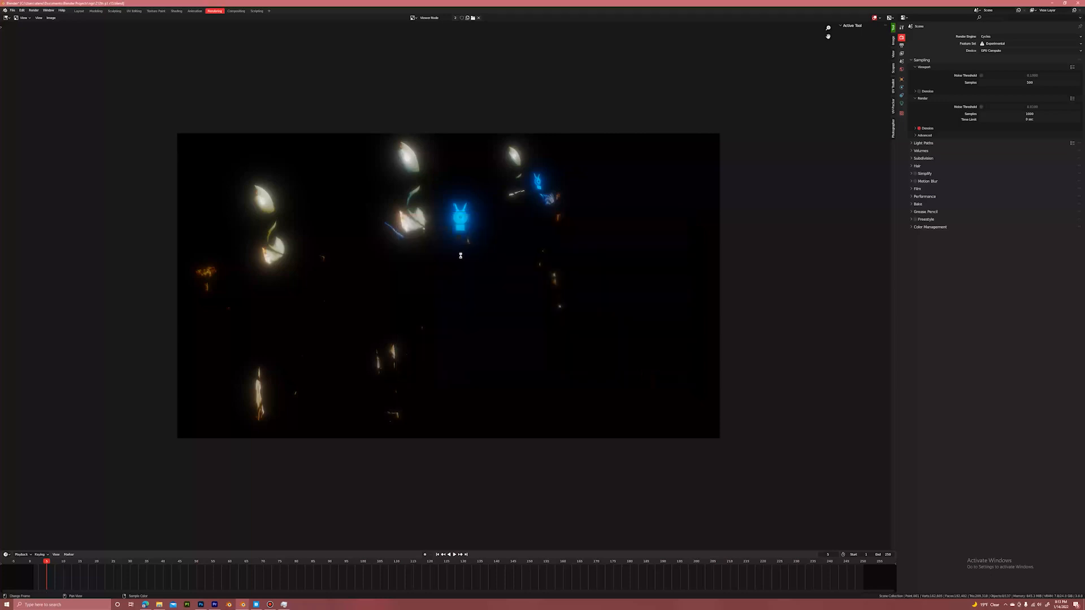
Display the Render Result in the image editor instead of the Viewer Node.
click(416, 17)
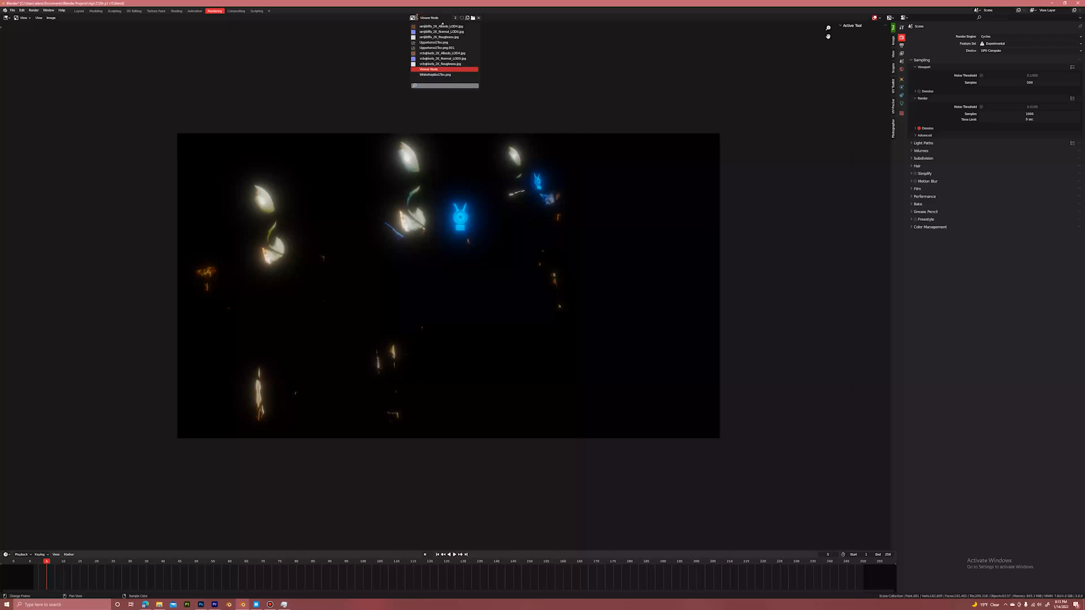
text(render)
click(441, 26)
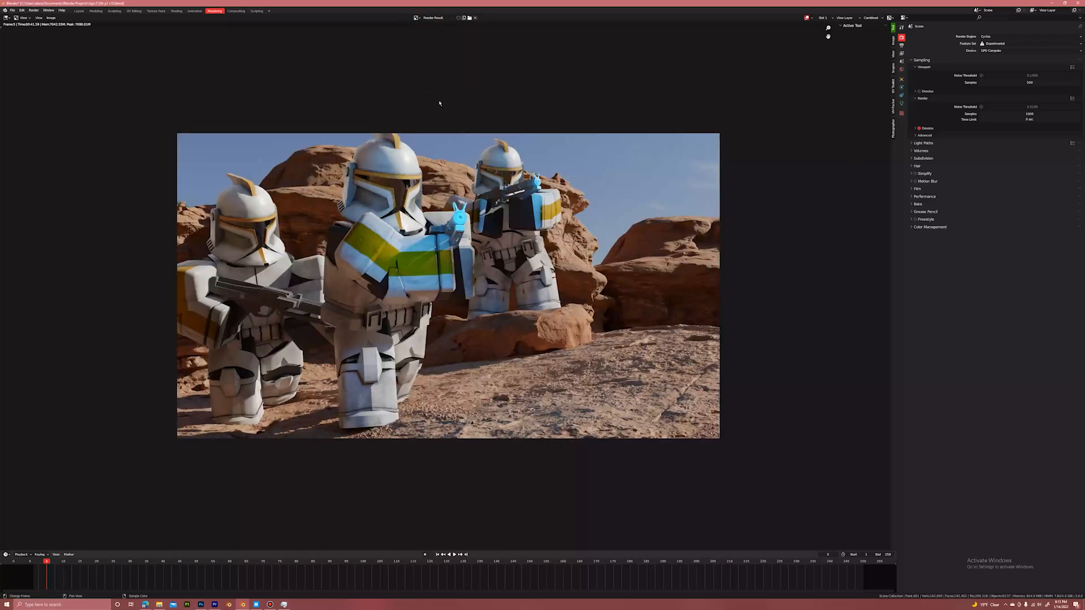
Save the Render Result to the Desktop as a PNG named OG RENDER.
click(51, 18)
click(71, 58)
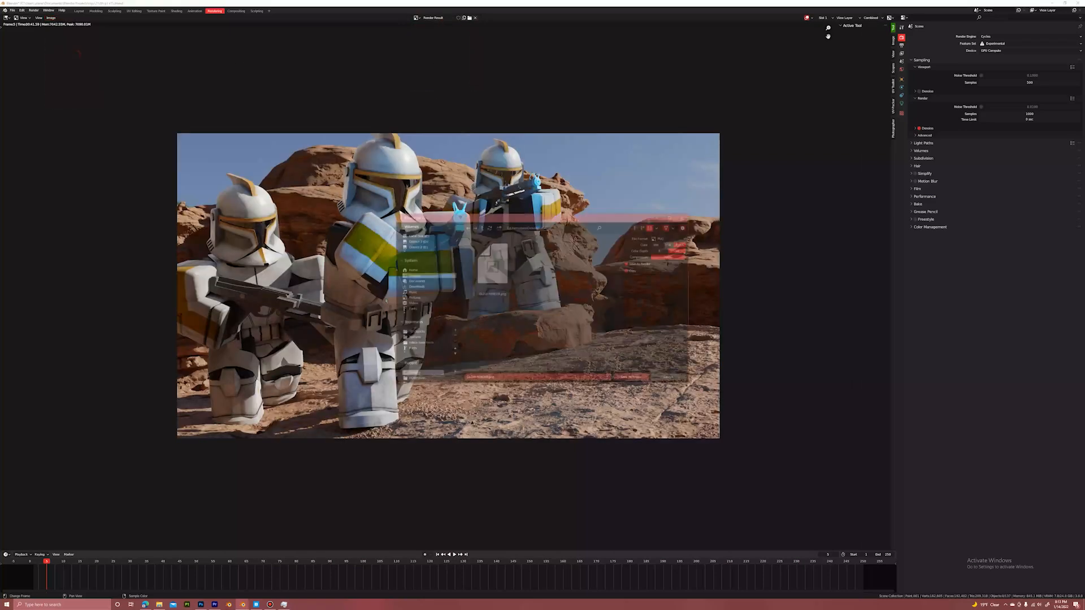
click(506, 377)
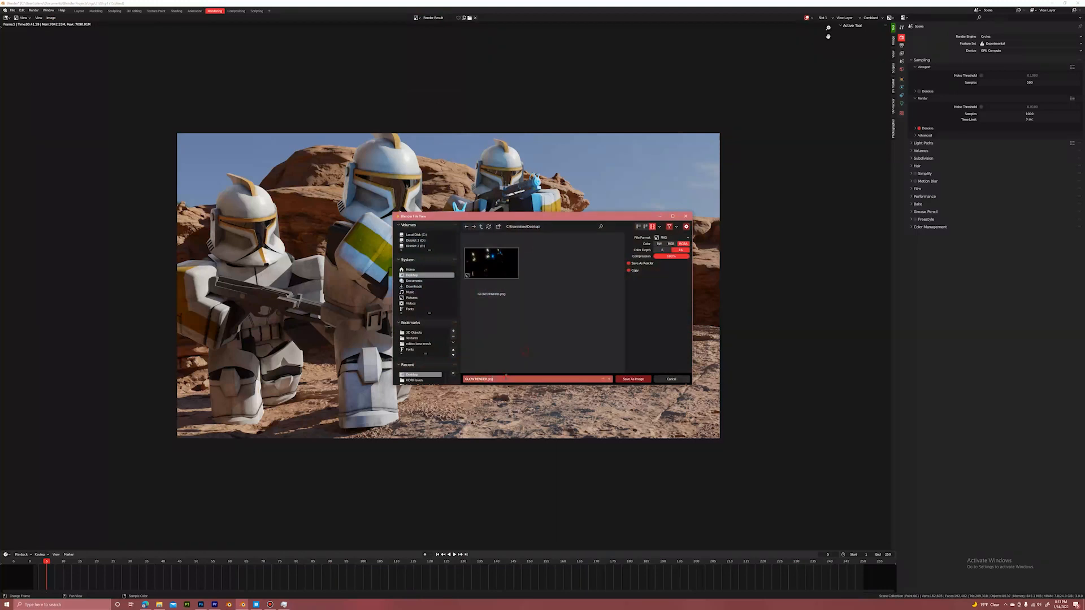
key(BackSpace)
key(Return)
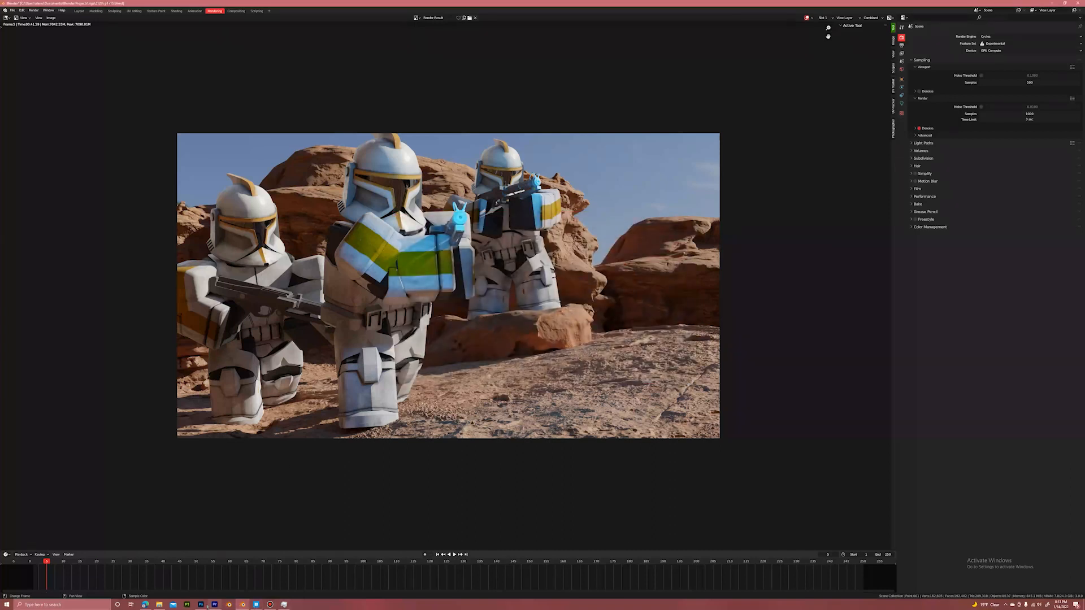
Switch to Photoshop and examine the Ryloth clone trooper artwork up close and as a whole.
click(200, 604)
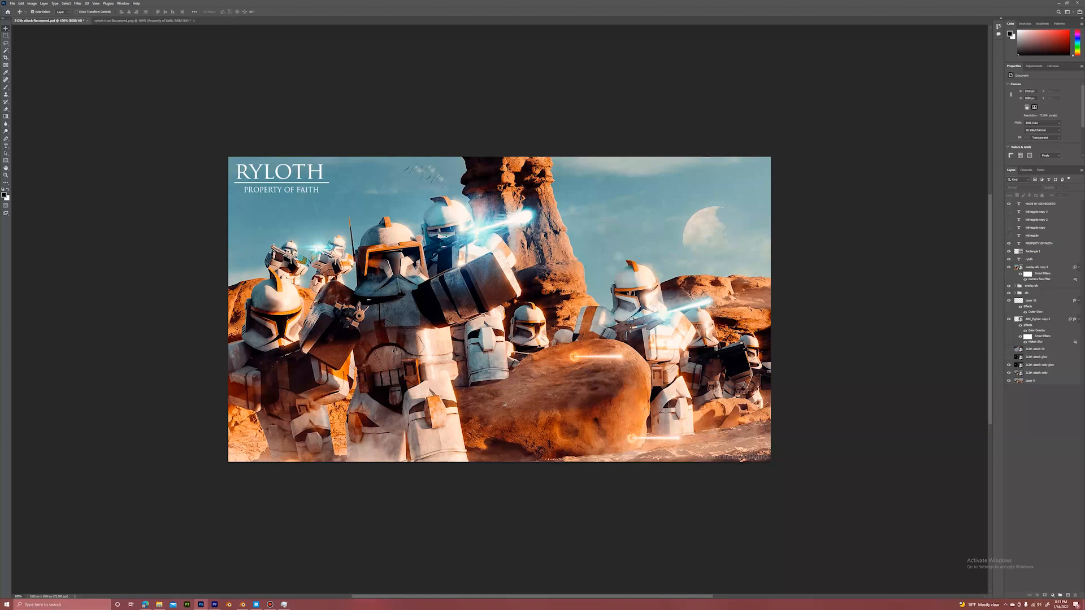
click(6, 175)
click(270, 300)
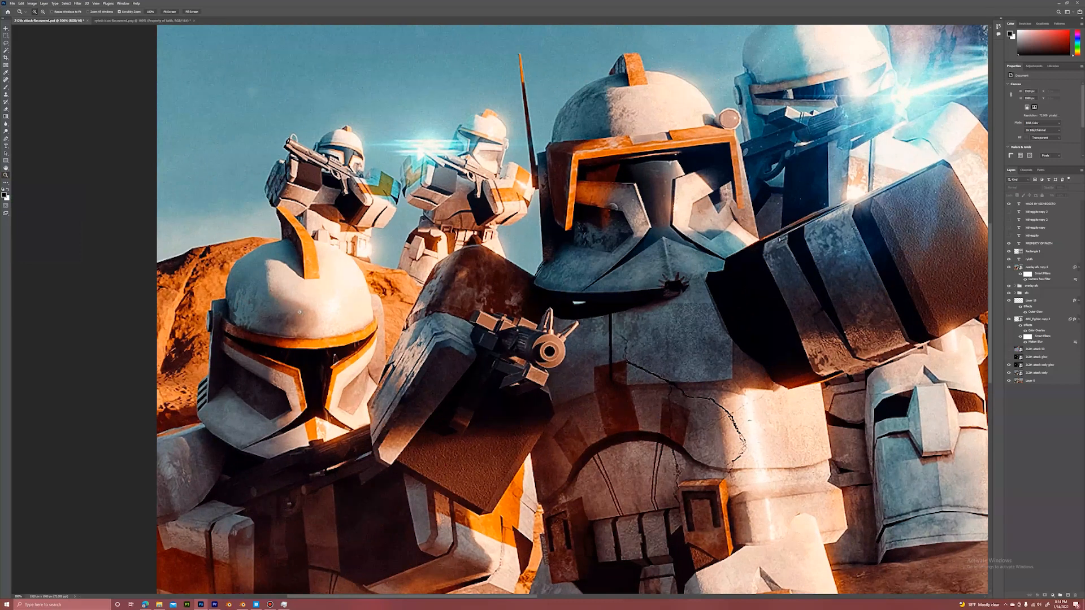
click(43, 12)
click(356, 309)
click(355, 309)
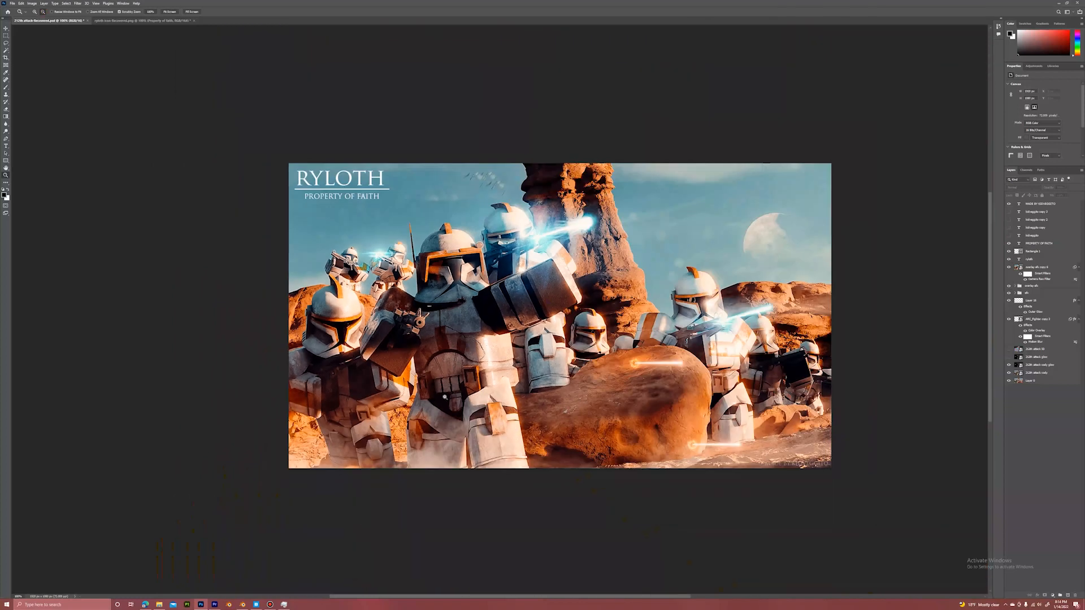
Examine the front-left trooper's helmet, armor and weathering in the Ryloth artwork.
click(35, 12)
click(273, 332)
click(272, 357)
click(286, 399)
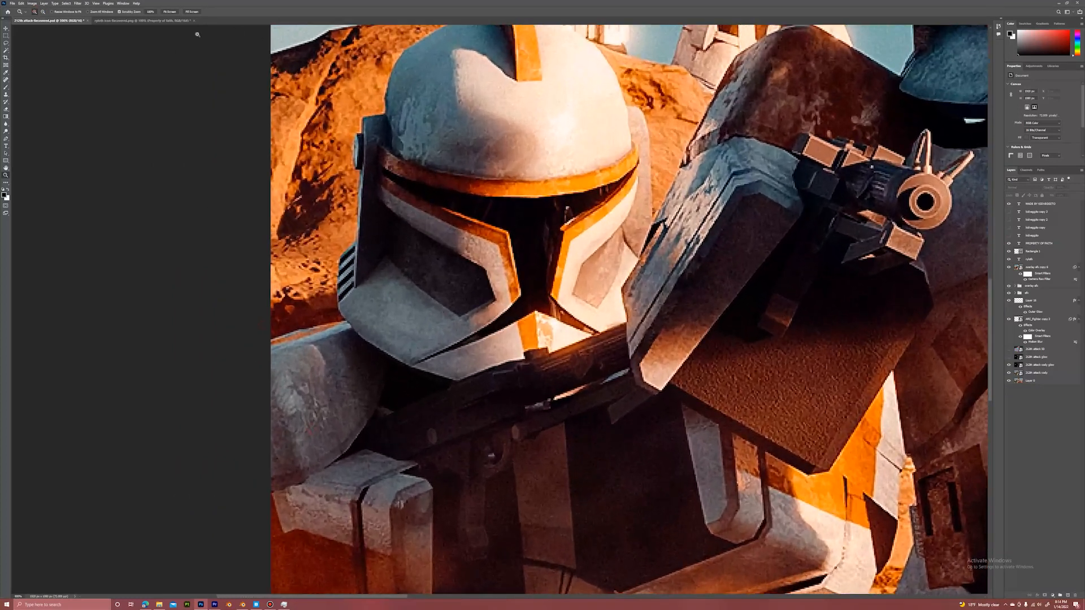
click(43, 12)
click(353, 163)
click(354, 163)
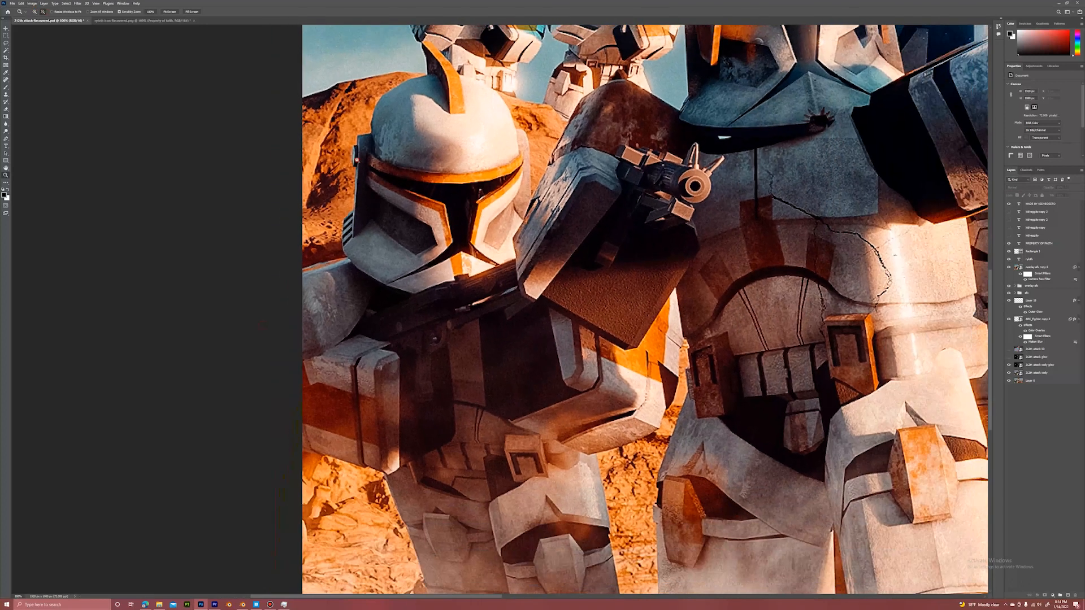
click(354, 162)
scroll(462, 230, up, 6)
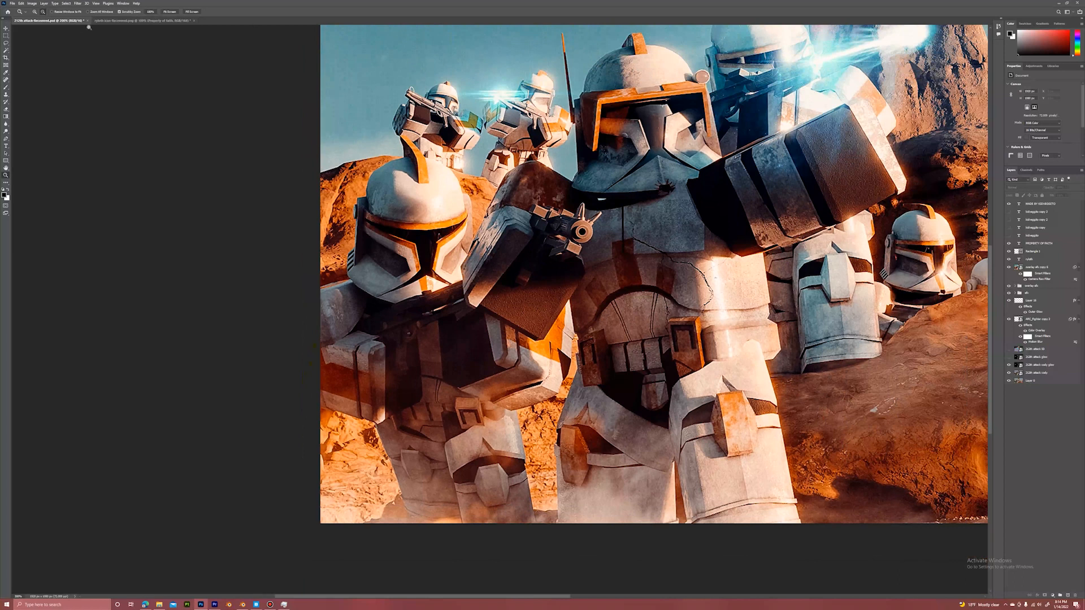
Inspect the central trooper's armor texture, cracks and lighting in the Ryloth artwork.
click(36, 11)
click(593, 67)
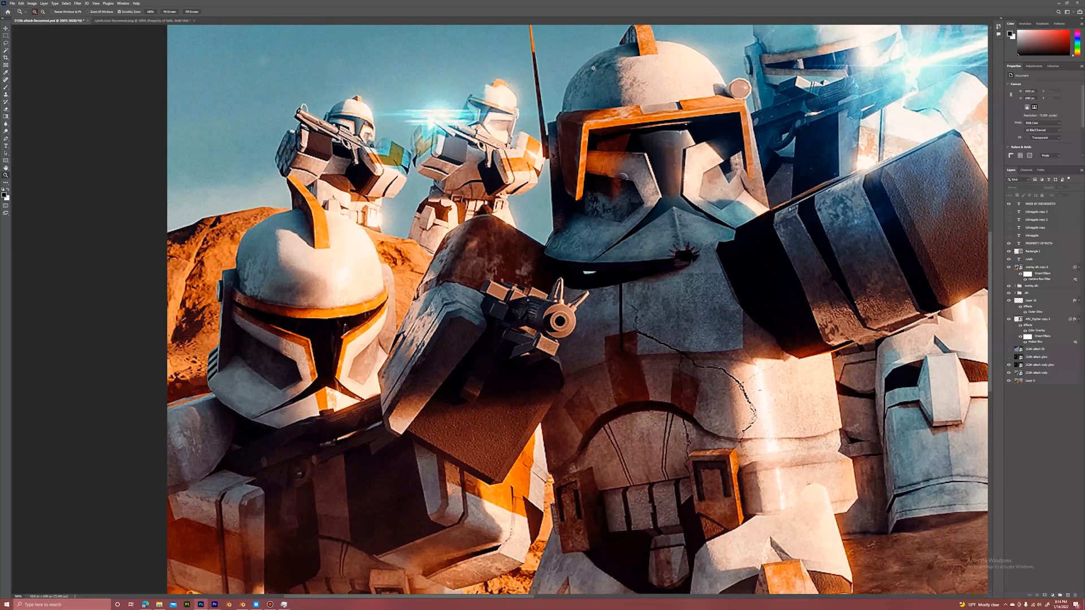
scroll(331, 520, down, 3)
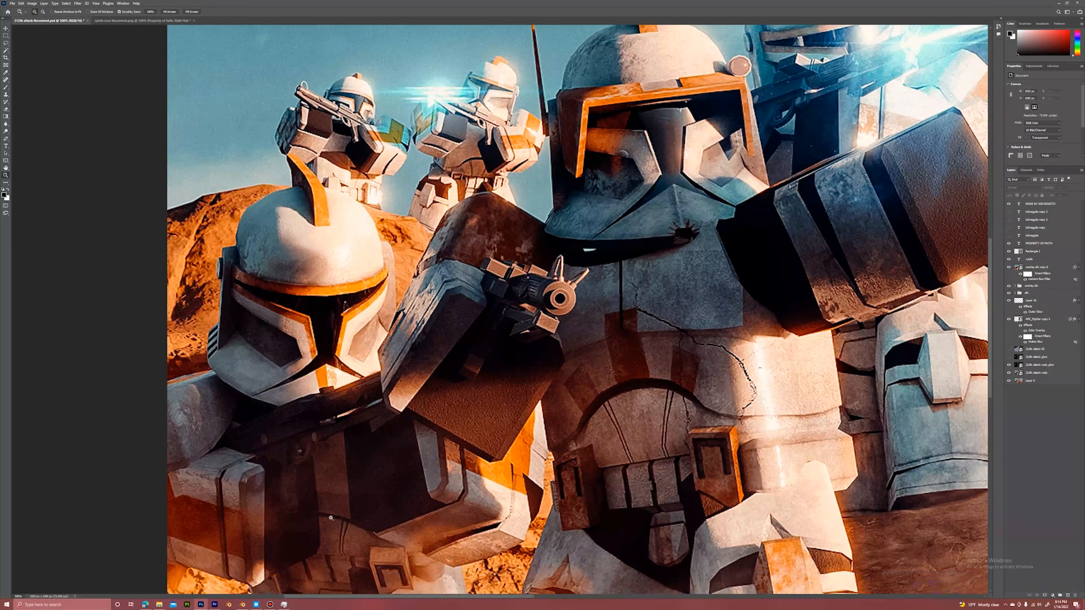
click(189, 434)
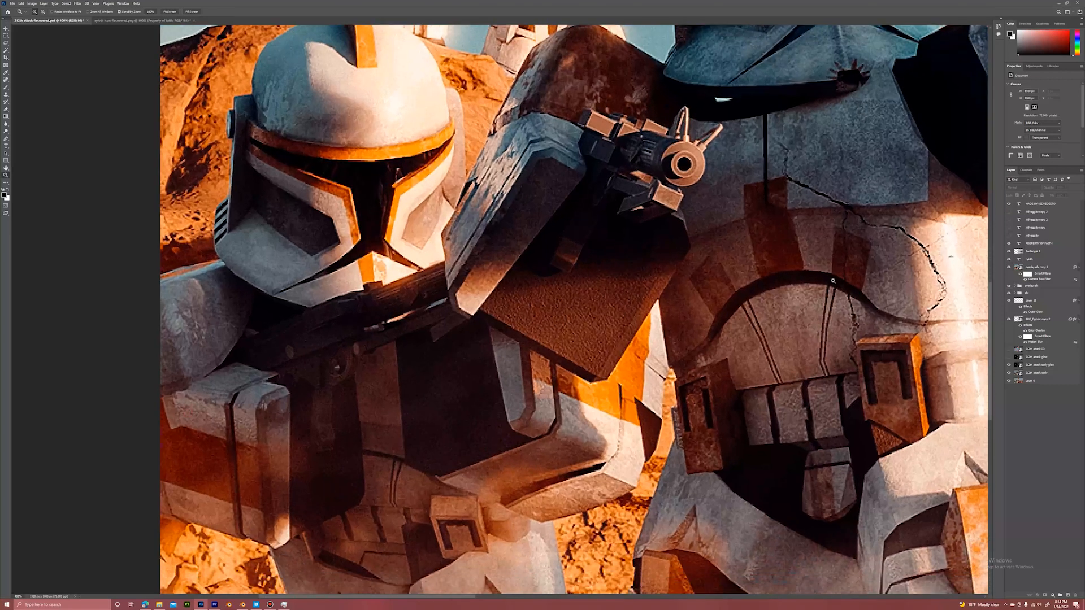
alt+click(715, 214)
alt+click(768, 229)
alt+click(832, 241)
drag(407, 596, 568, 585)
scroll(532, 341, up, 1)
scroll(532, 341, up, 1)
Inspect the blaster glow and laser impact around the right-hand trooper and boulder, then view the whole Ryloth artwork.
click(36, 12)
click(620, 198)
click(721, 355)
click(689, 339)
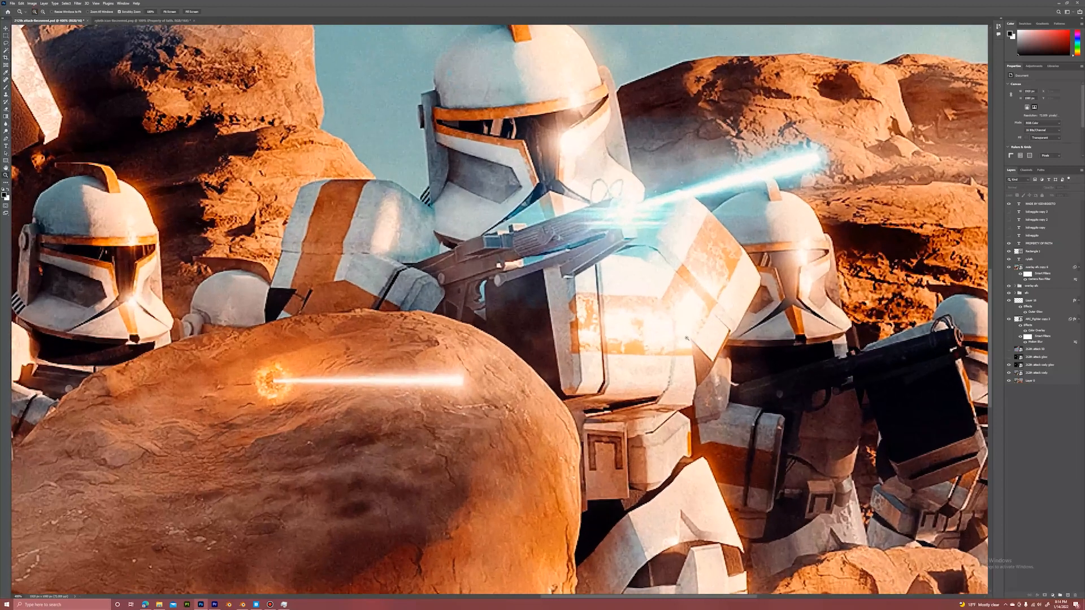
click(43, 12)
click(238, 199)
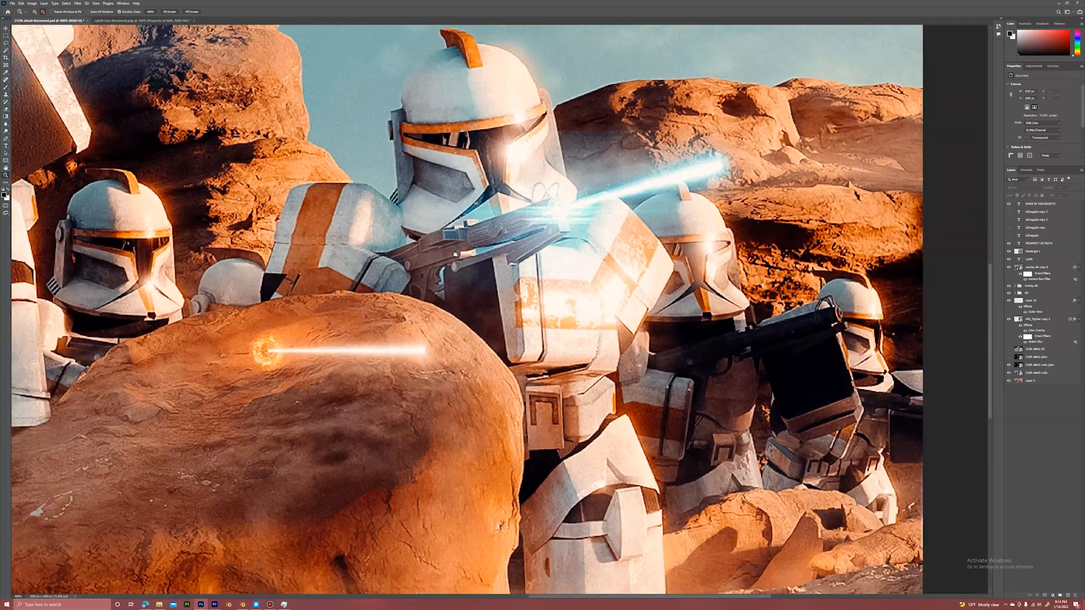
click(238, 199)
click(238, 199)
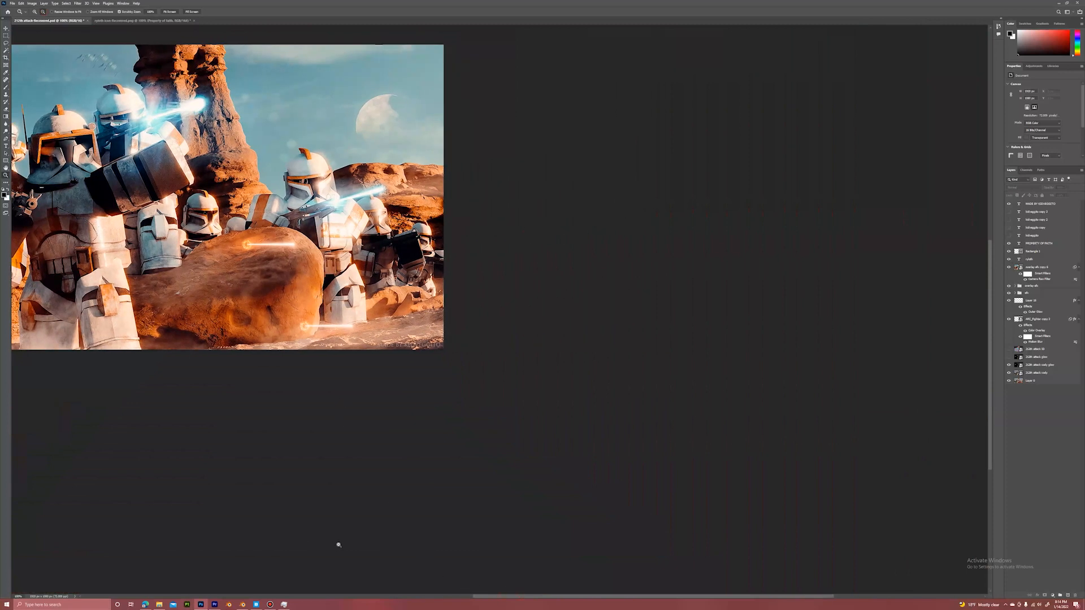
ctrl+scroll(376, 571, left, 5)
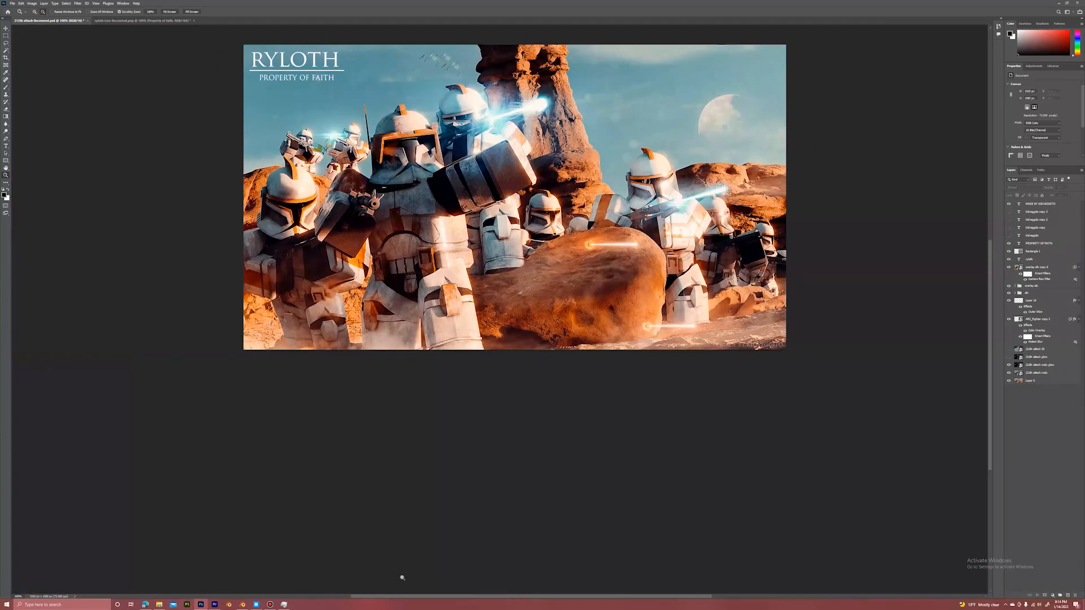
ctrl+scroll(376, 579, left, 2)
scroll(569, 378, up, 8)
Open the OG RENDER image from the Desktop as a new document.
click(6, 28)
click(12, 3)
click(18, 16)
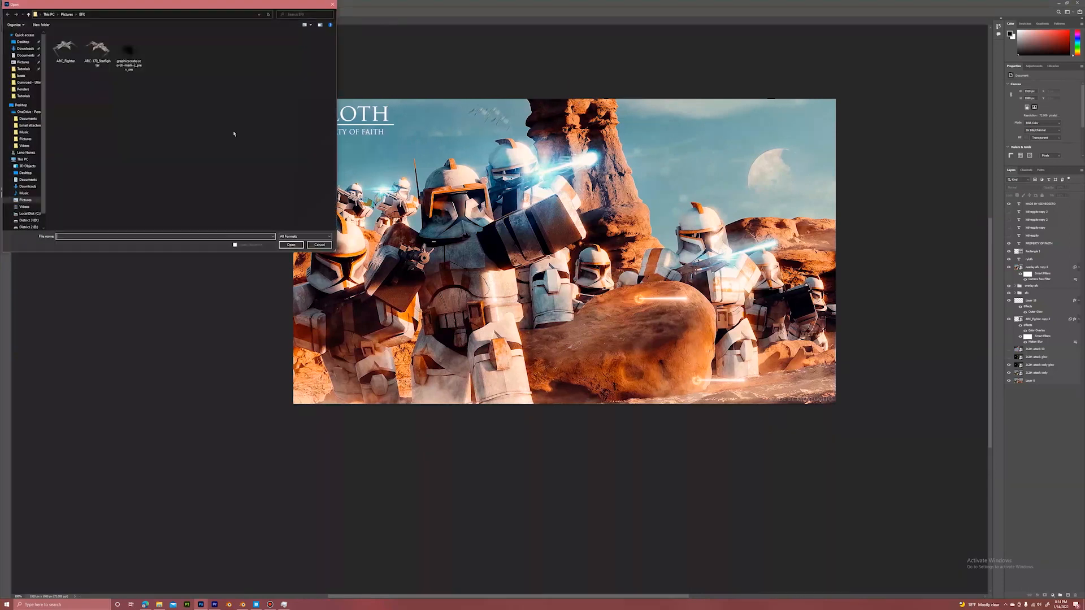
click(23, 41)
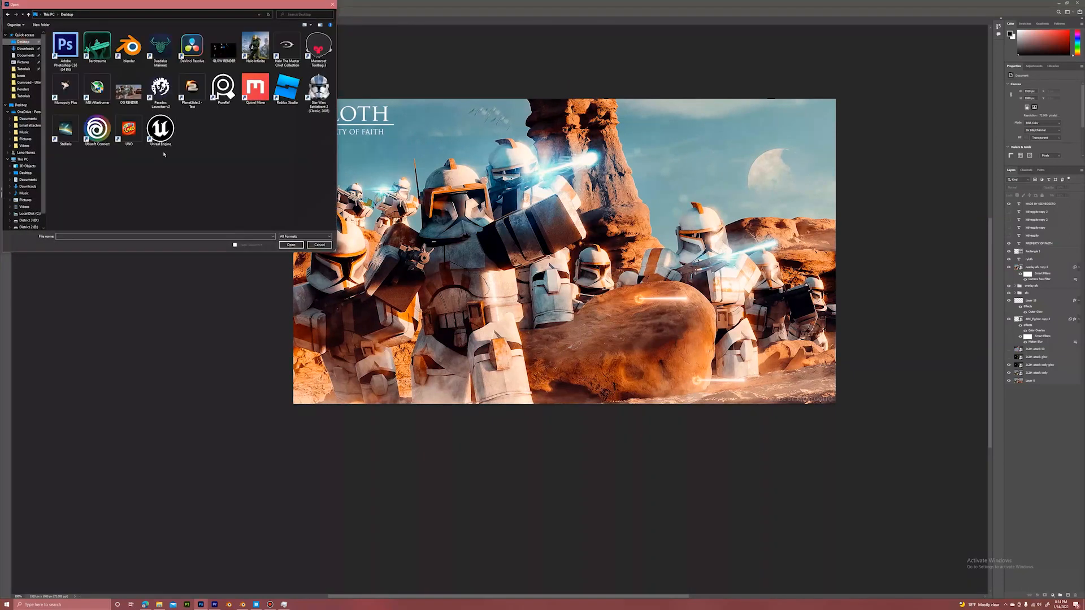
click(129, 88)
click(290, 244)
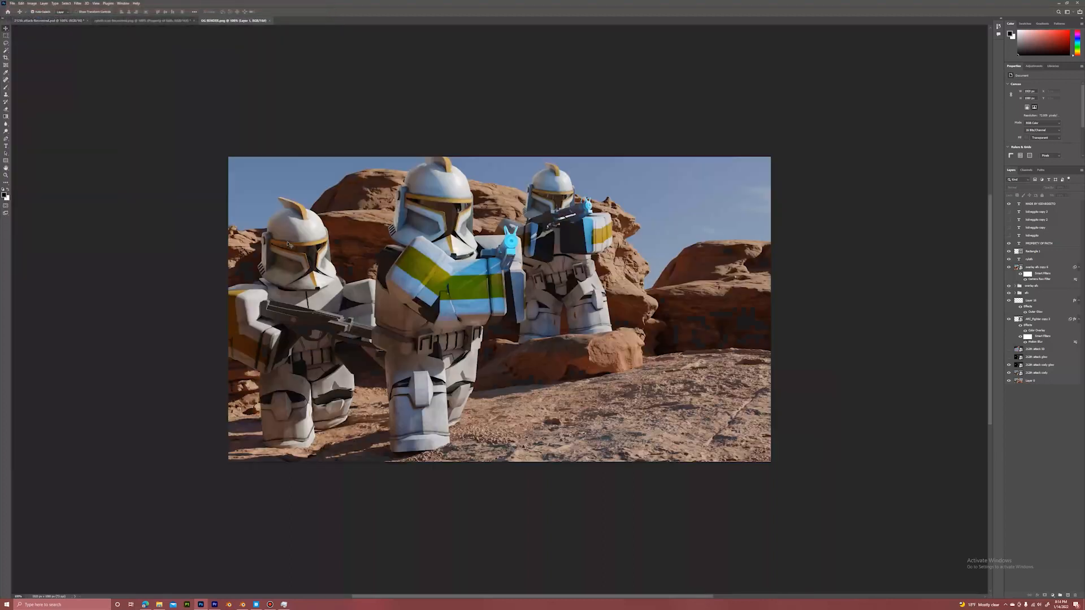
Place the GLOW RENDER image from the Desktop as an embedded layer over the clone trooper render.
click(8, 4)
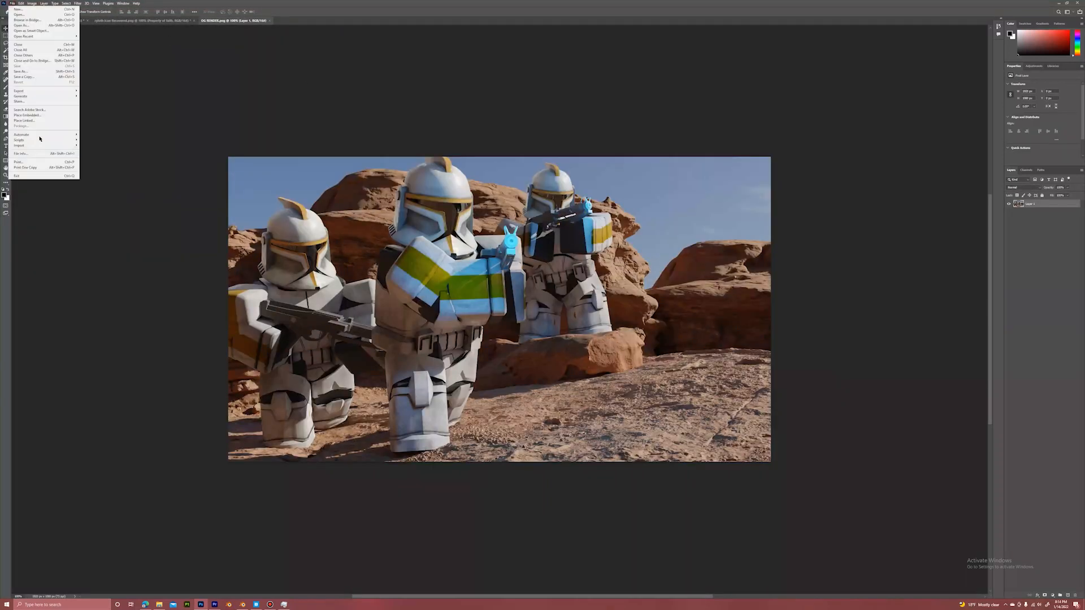
click(34, 112)
click(23, 42)
click(225, 50)
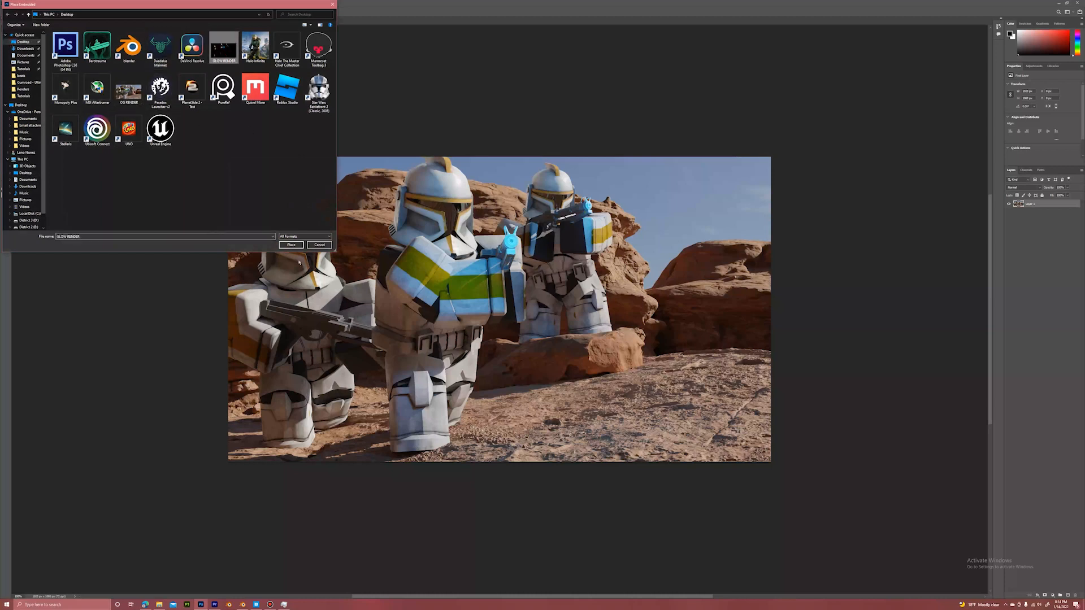
click(291, 245)
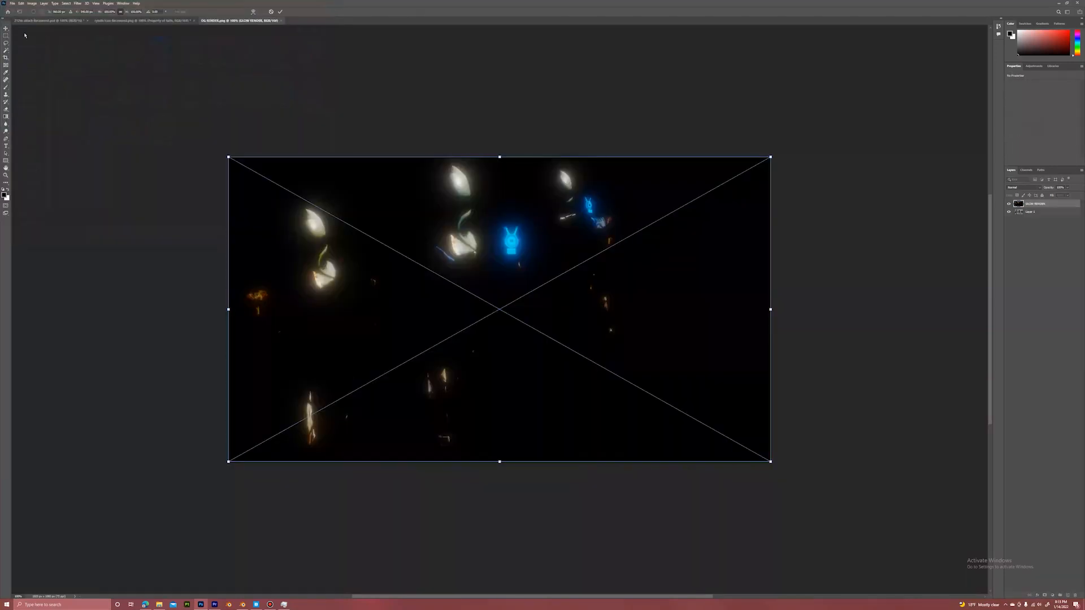
click(5, 28)
Set the GLOW RENDER layer's blend mode to Screen with opacity and fill at 100%.
click(1023, 187)
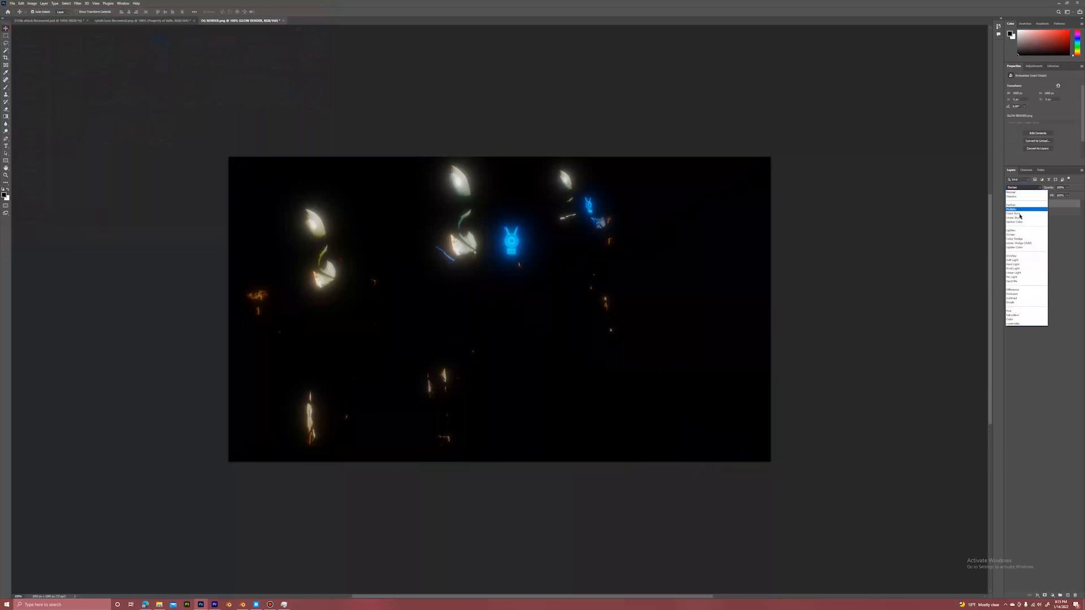
click(1012, 234)
click(1009, 204)
click(1009, 205)
click(1069, 188)
mouse_move(1068, 195)
mouse_down()
mouse_move(1042, 195)
mouse_move(1075, 195)
mouse_up()
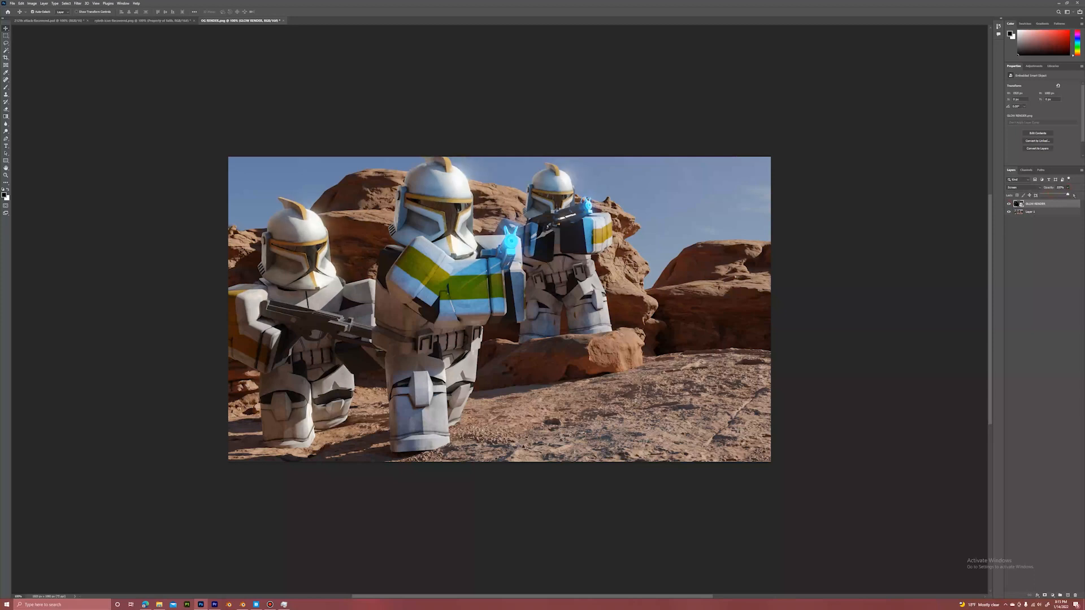
click(1029, 341)
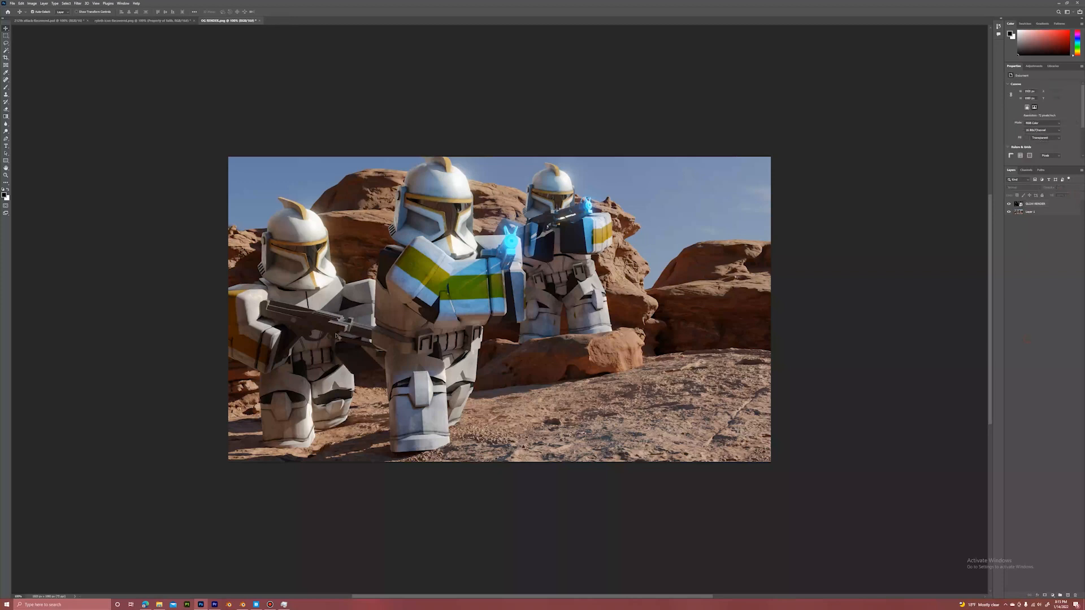
scroll(577, 296, up, 1)
scroll(576, 296, down, 2)
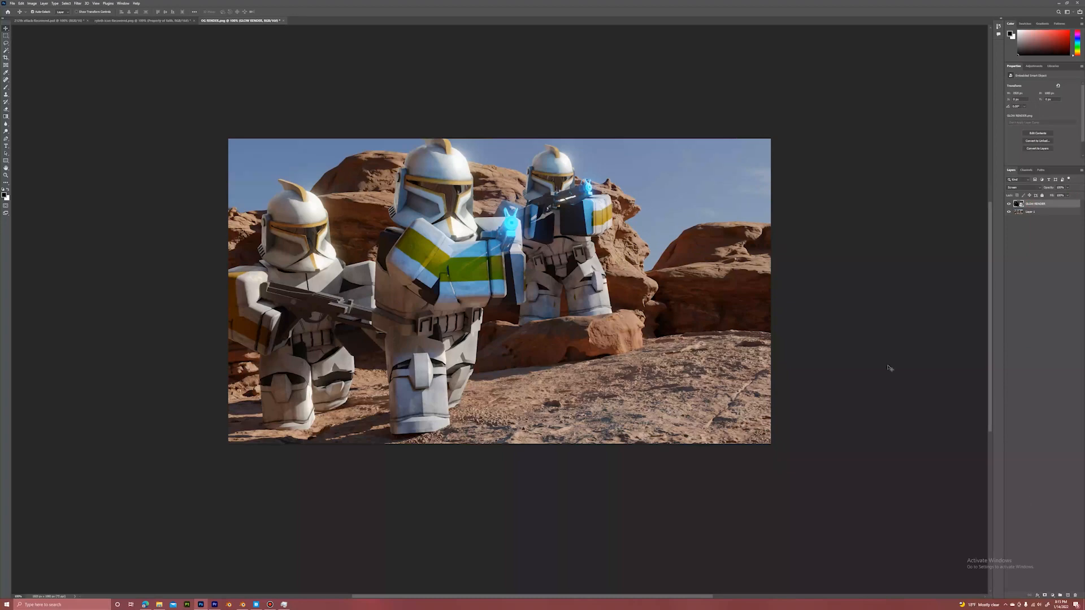
Switch to the web browser and open google.com in a new tab.
click(145, 605)
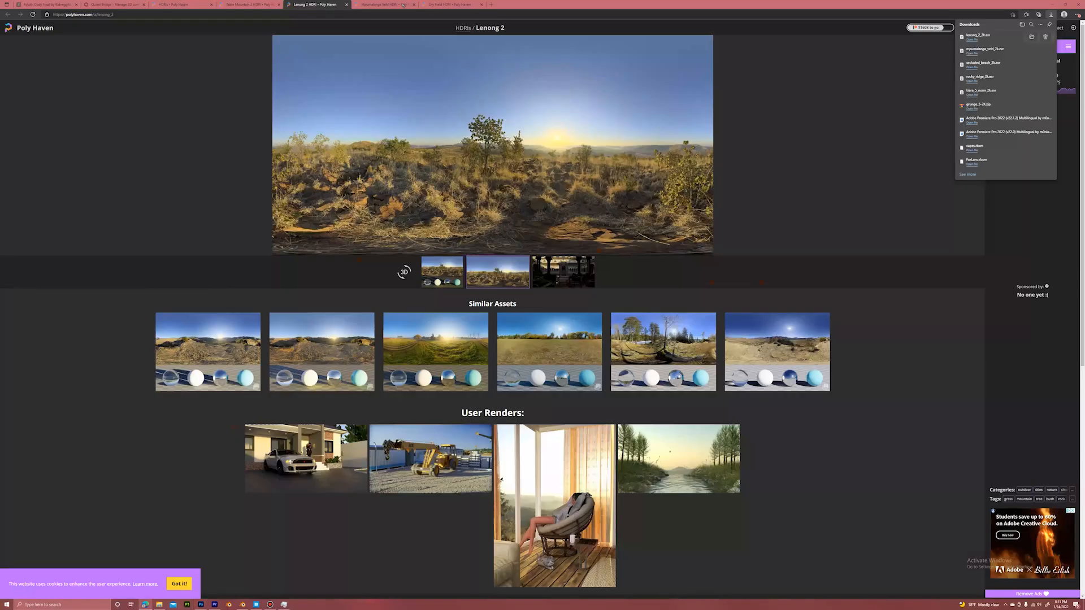
click(494, 5)
text(google.com)
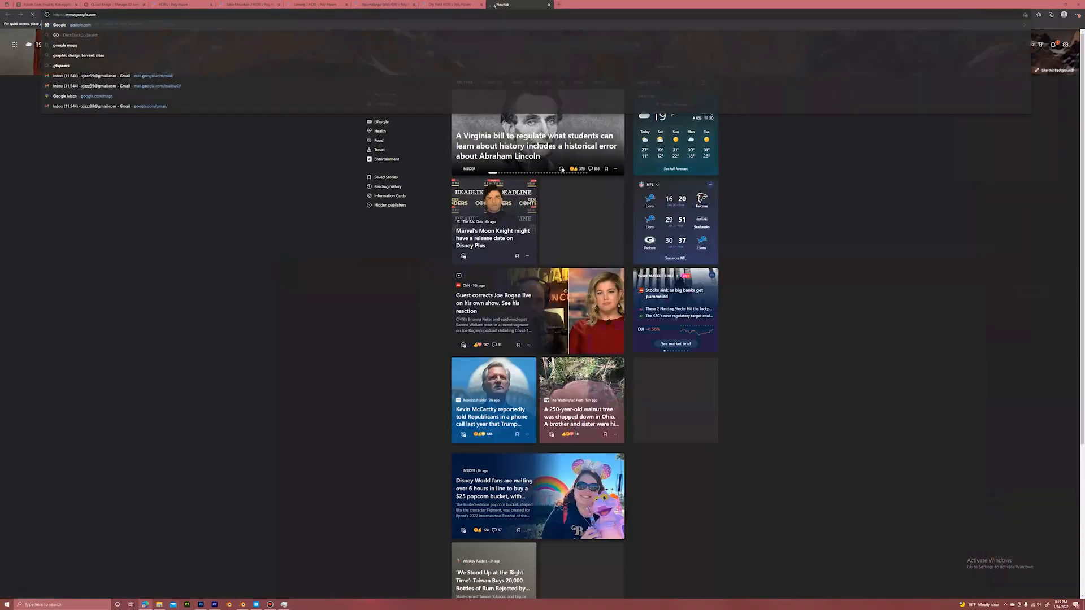
Load Google and search its images for "FLARE EFFECT".
key(Return)
text(FLARE EFFECT)
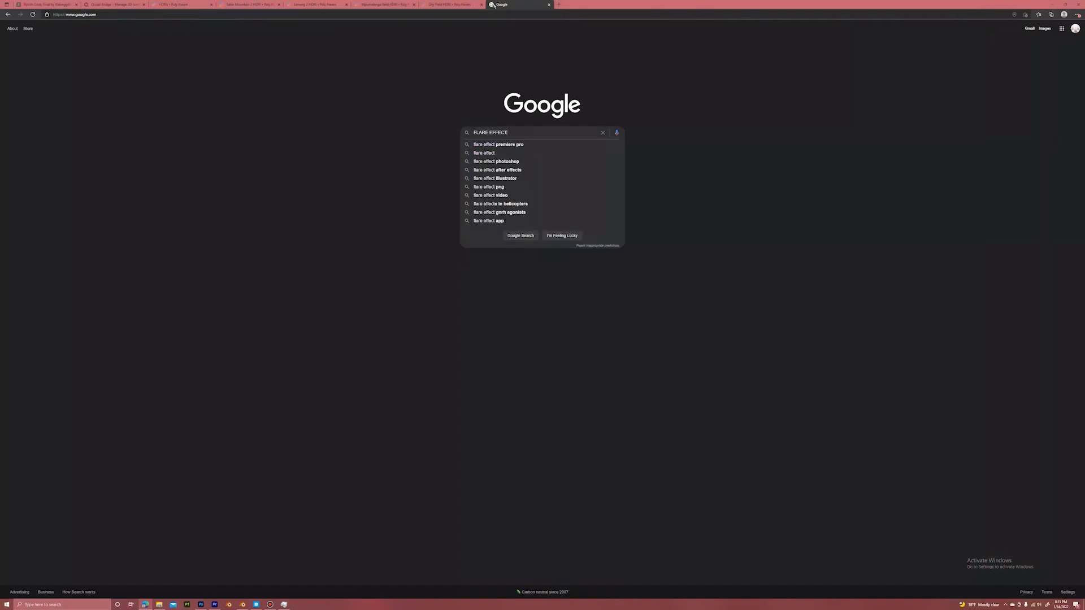
key(Return)
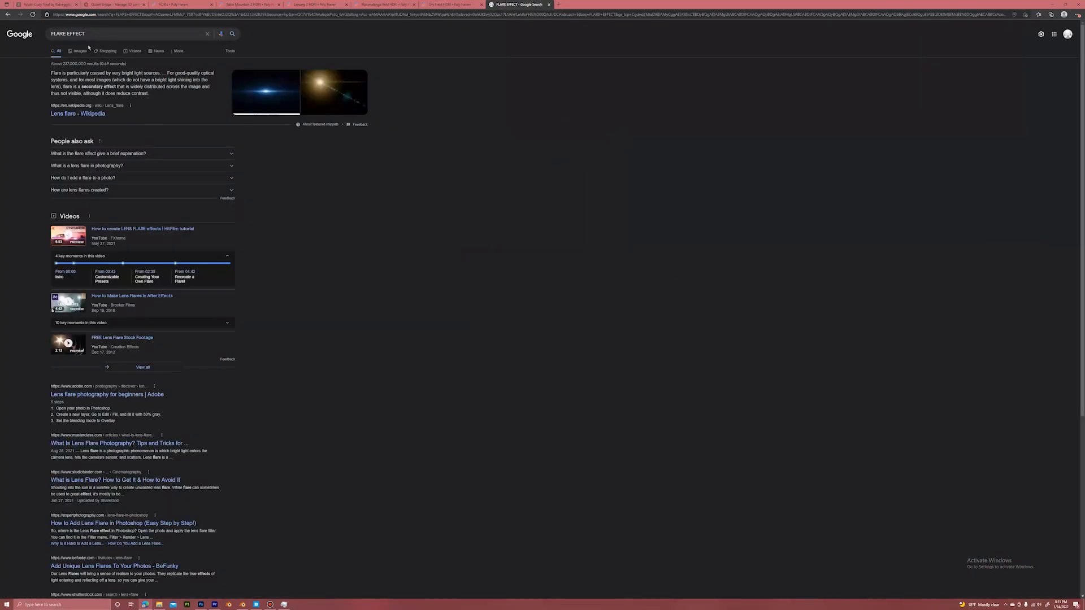
click(80, 53)
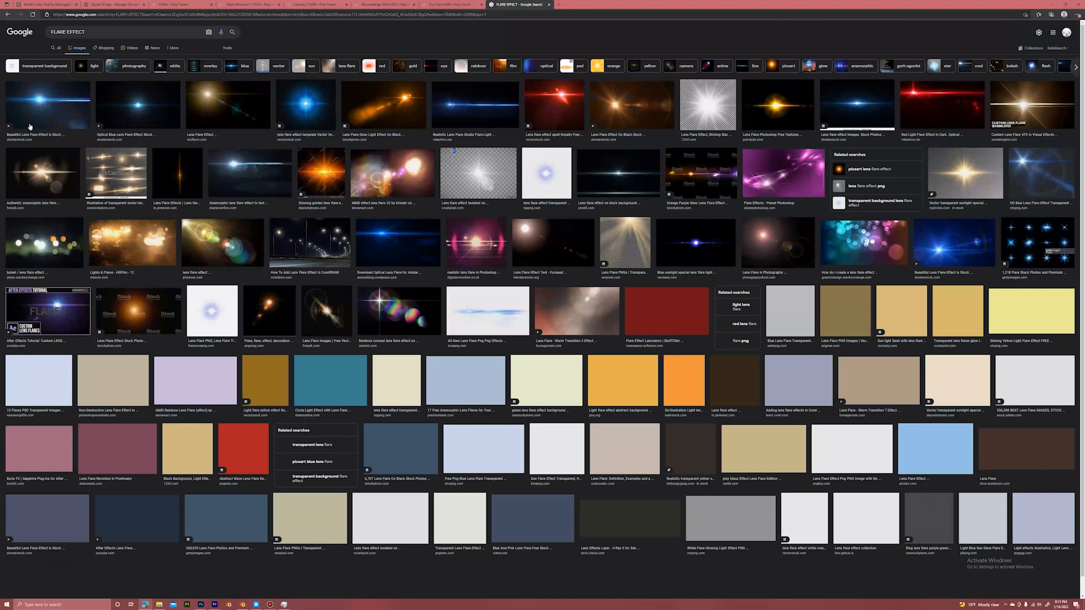
Preview several blue lens flare images on black backgrounds from the image results and their related images.
click(451, 109)
click(287, 78)
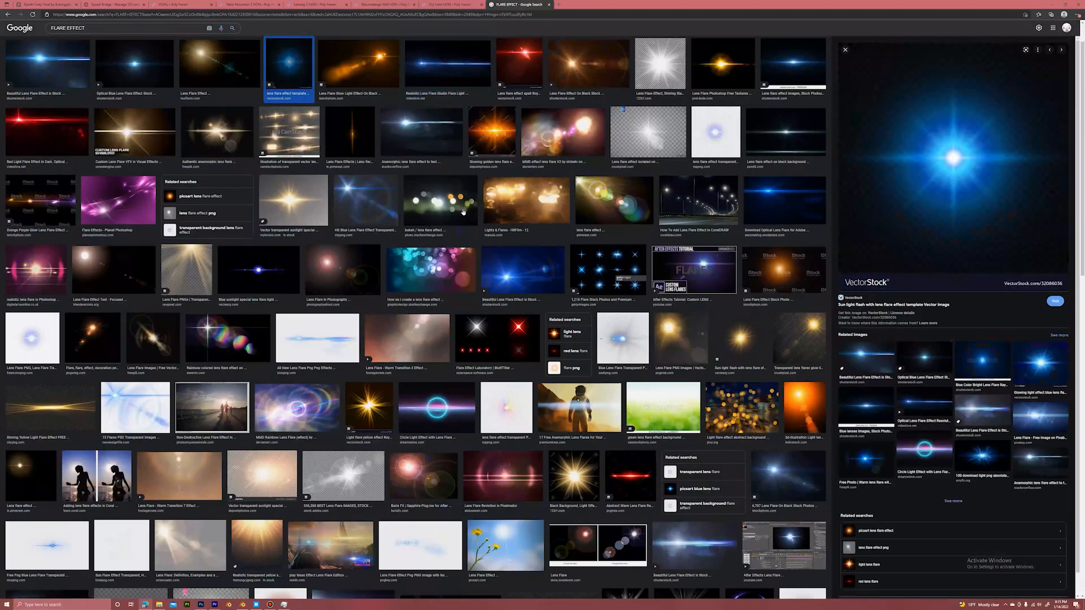
click(874, 395)
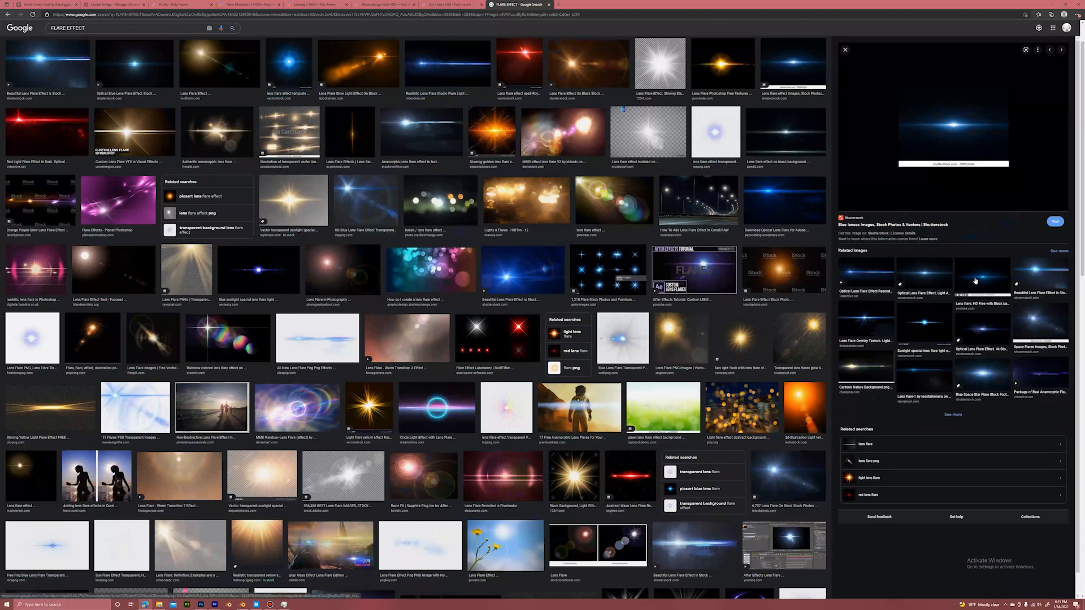
click(971, 279)
click(919, 282)
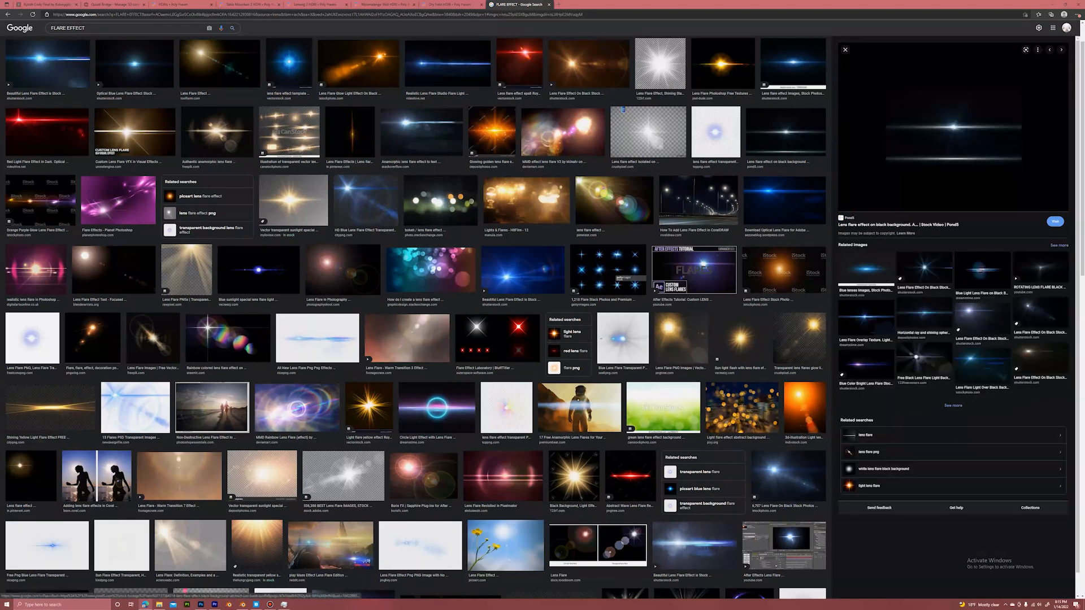
Switch to Photoshop and check the image size of the Ryloth clone trooper document without changing it.
click(201, 604)
click(76, 21)
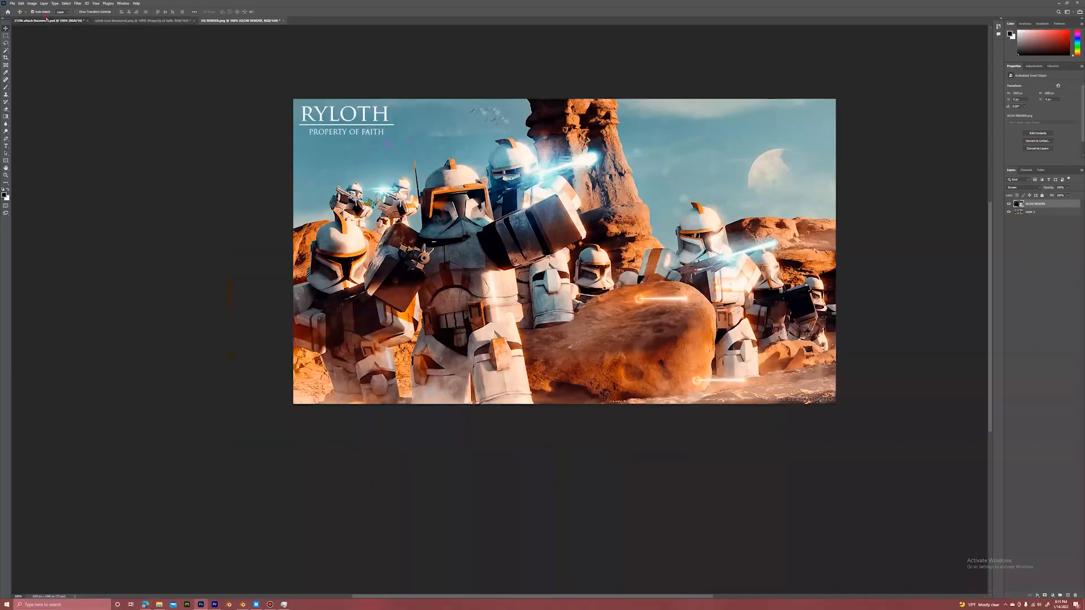
click(78, 4)
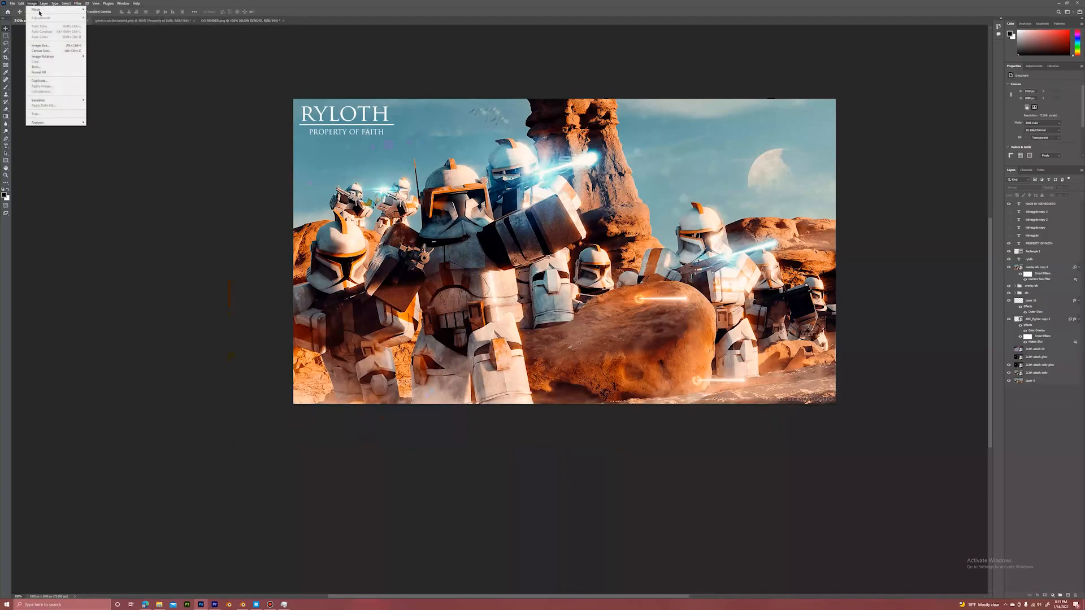
click(46, 48)
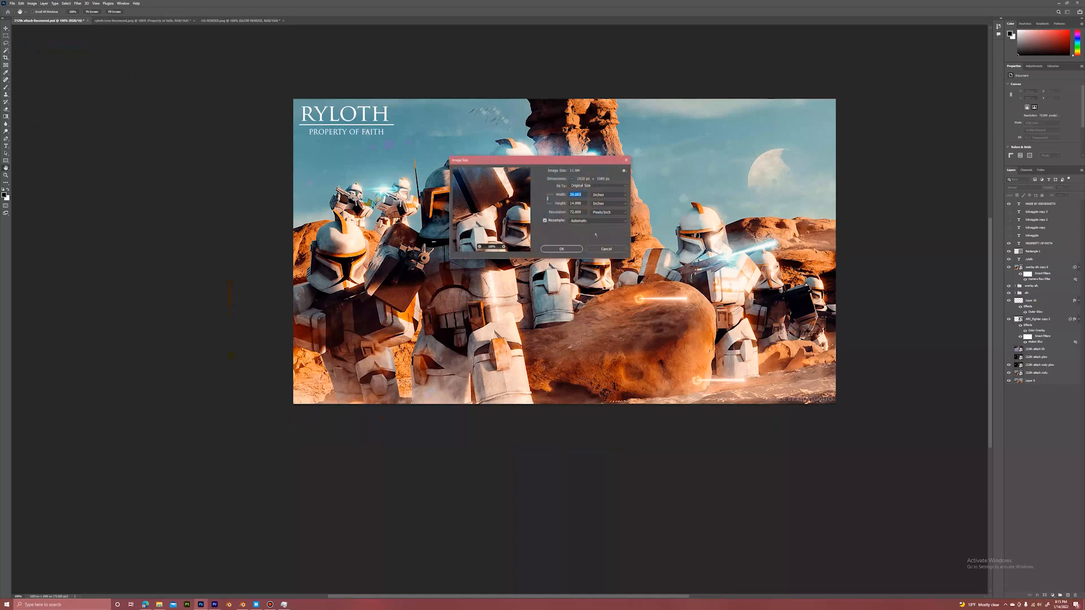
click(572, 179)
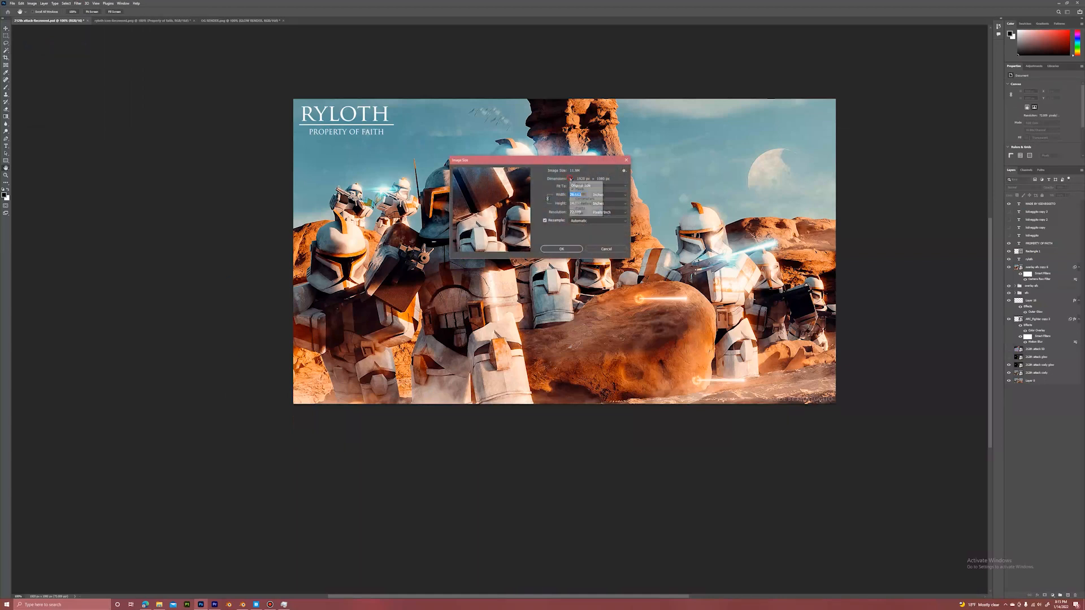
click(584, 188)
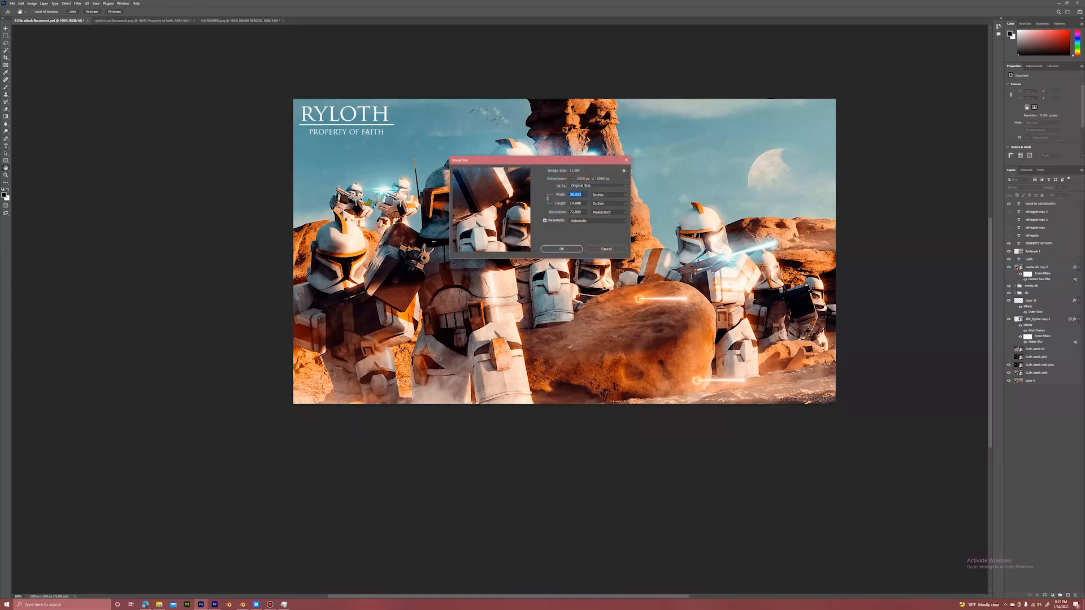
click(606, 249)
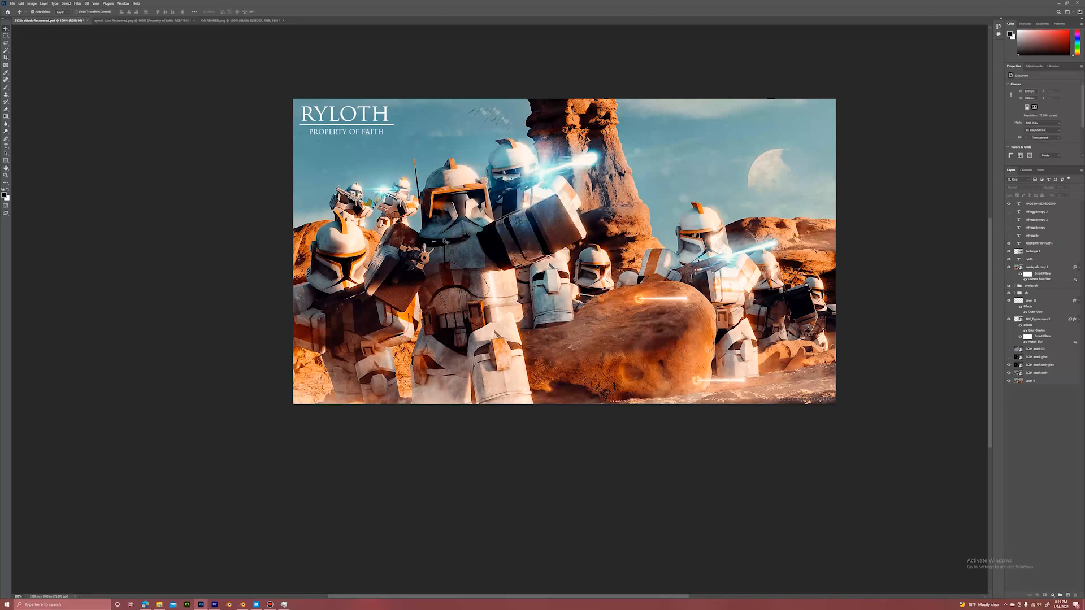
Examine the layers of the Ryloth composite and return to the OG RENDER document.
click(446, 237)
key(z)
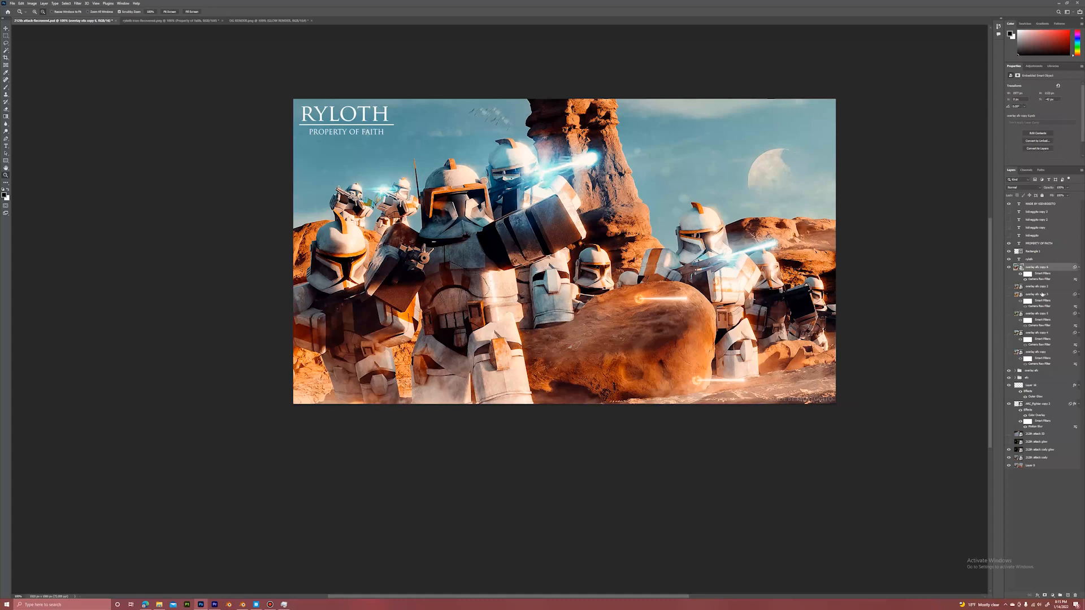
click(169, 20)
click(237, 21)
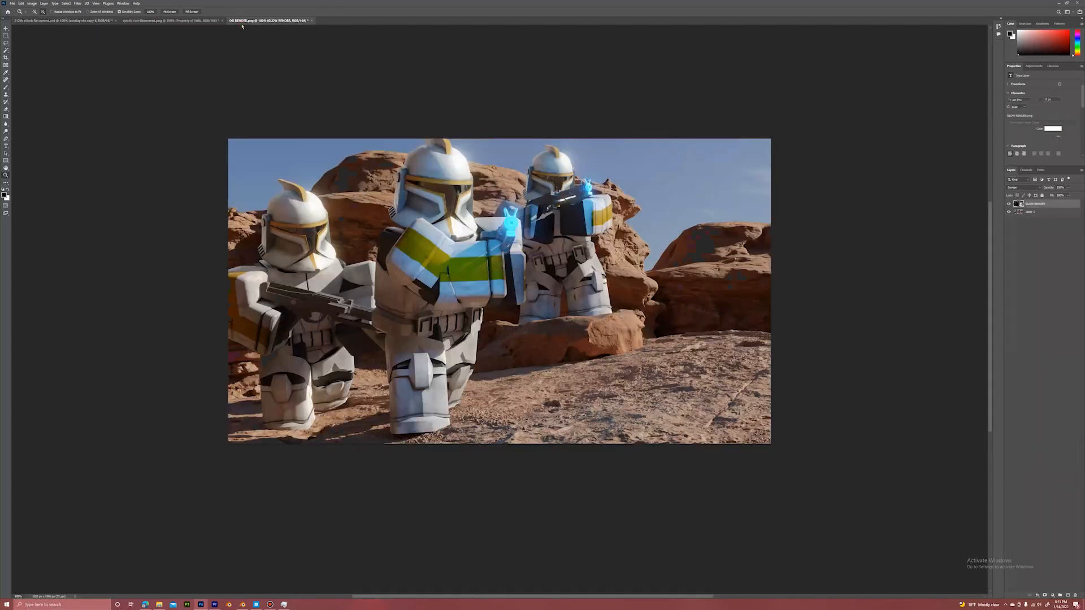
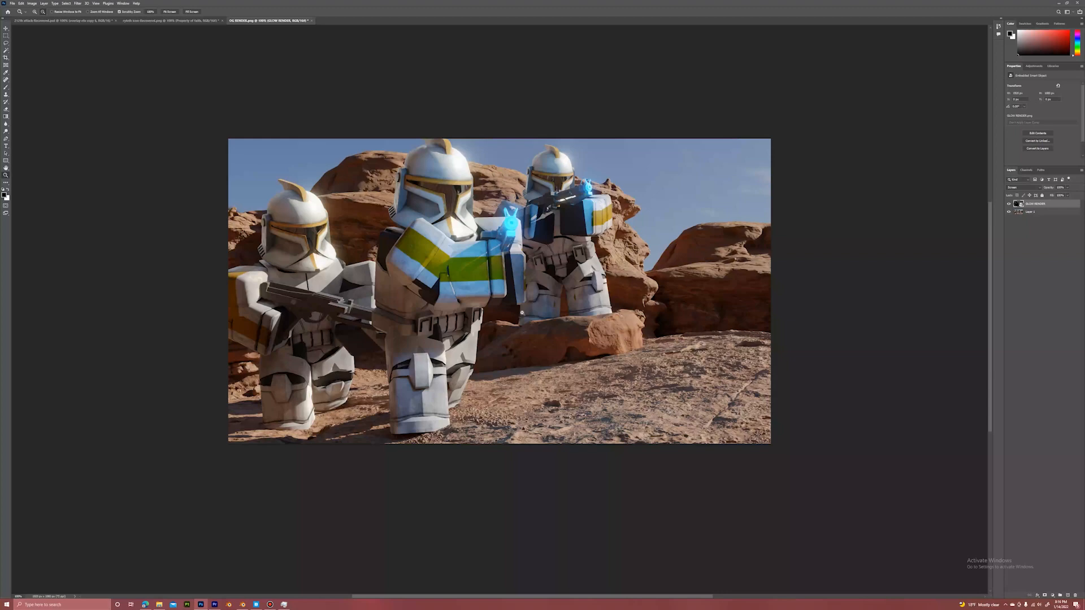
Switch to the web browser and copy the Digital Lens Flare image with the thin blue streak on black.
click(144, 605)
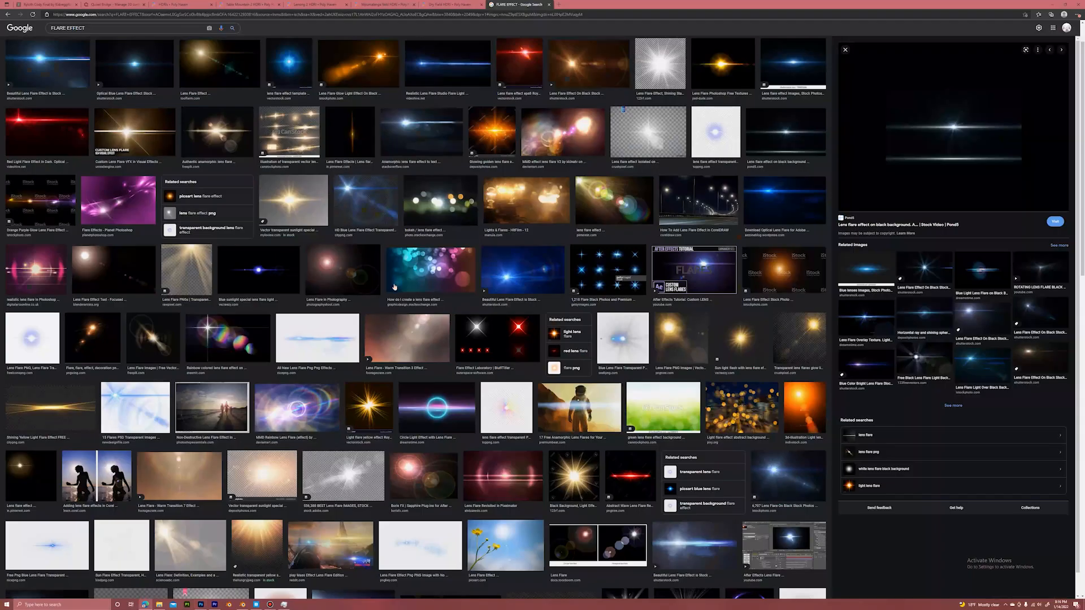
click(987, 364)
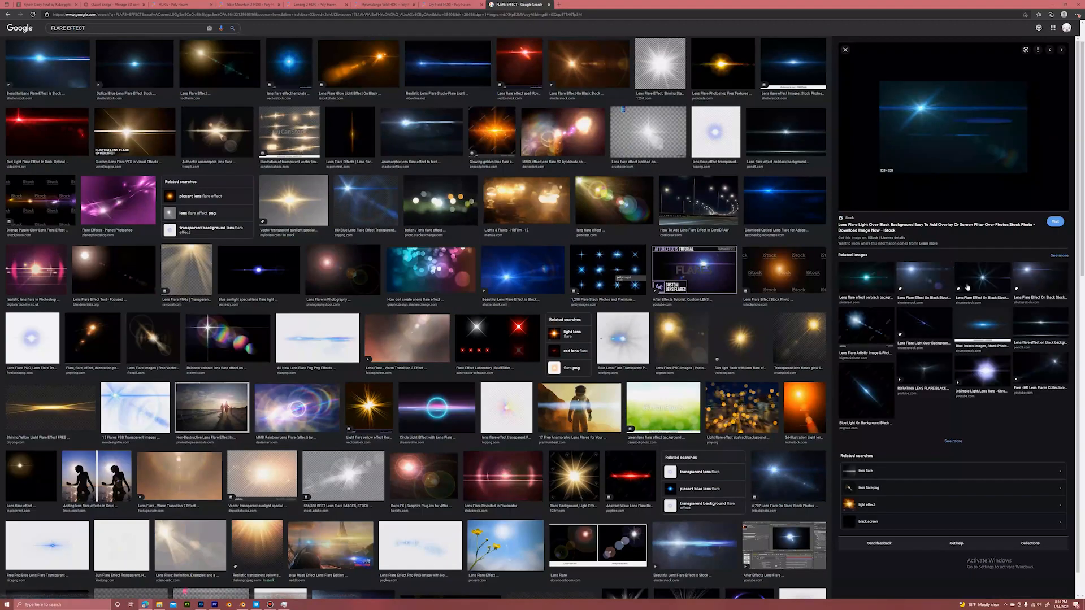
click(980, 325)
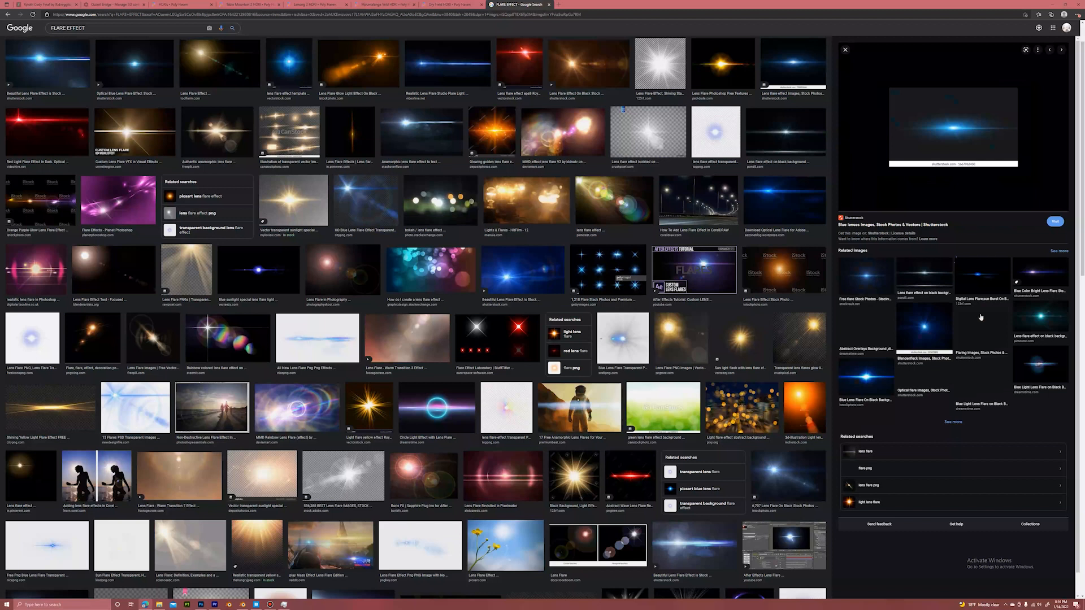
click(981, 283)
right_click(978, 135)
click(997, 236)
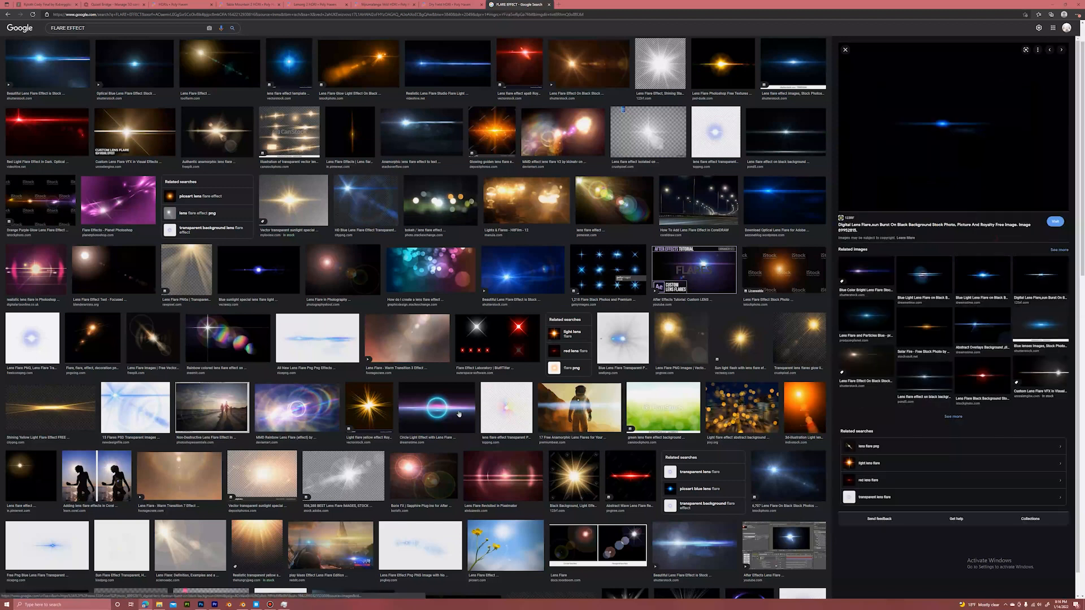
Switch to Photoshop, paste the copied lens flare into the OG RENDER document, and set its blend mode to Screen.
click(200, 605)
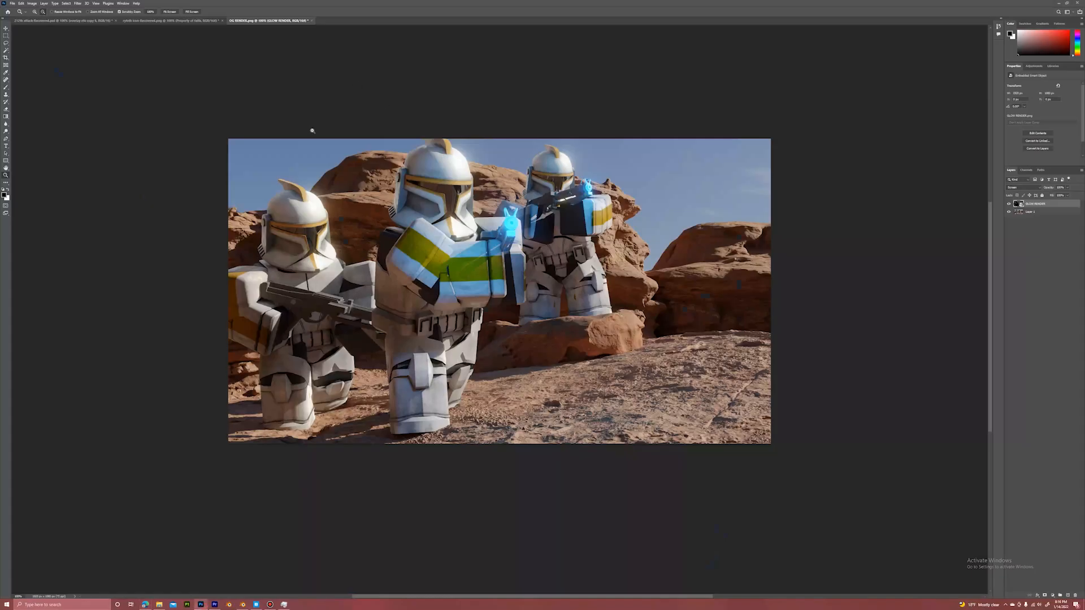
click(5, 27)
click(21, 3)
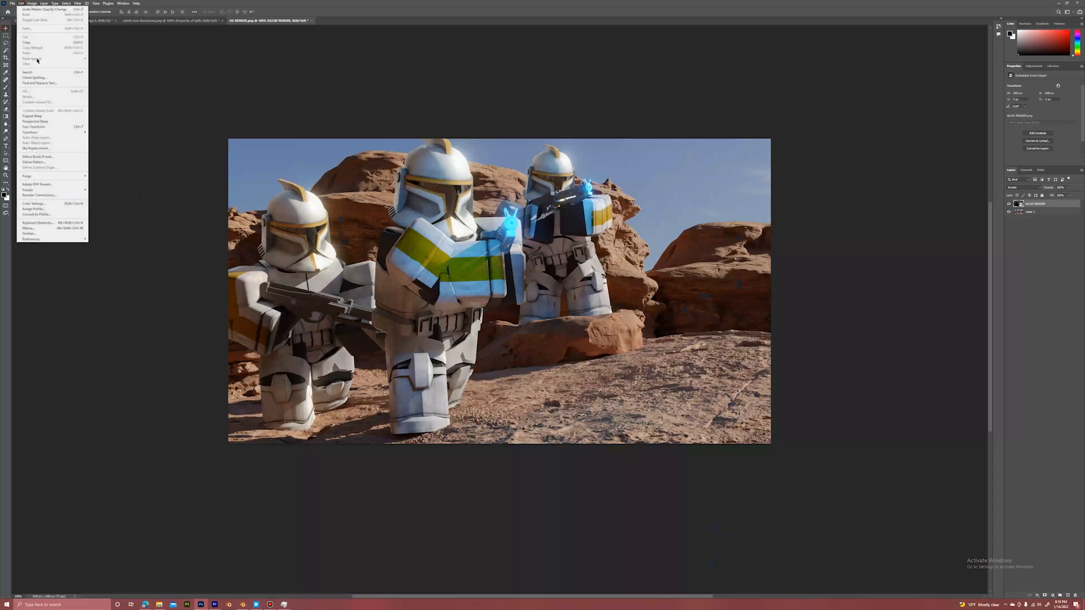
click(200, 123)
click(21, 3)
click(44, 53)
click(1023, 187)
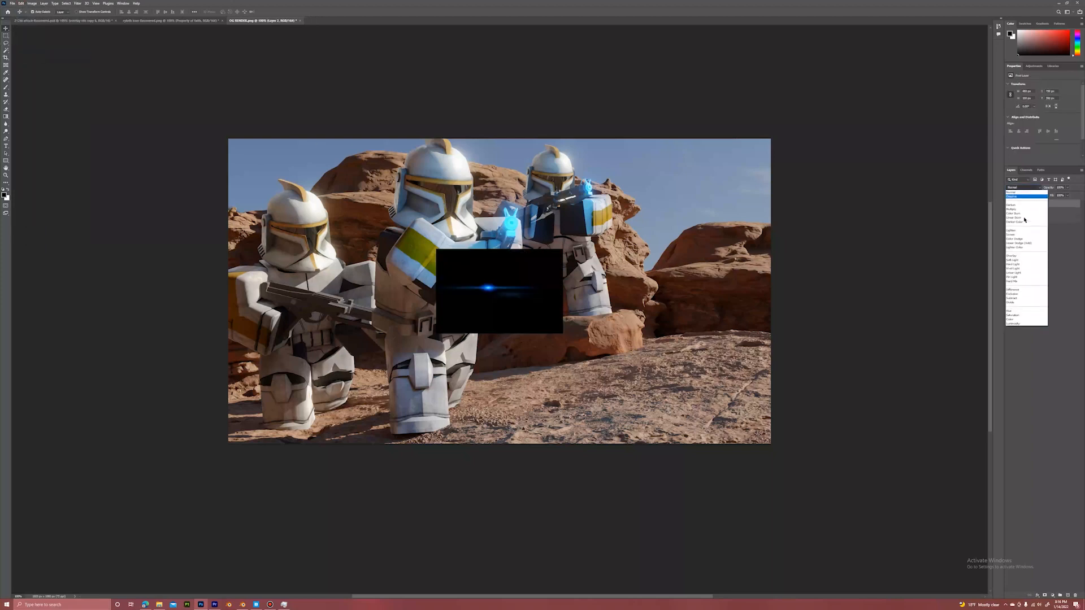
click(1024, 197)
Enlarge the flare layer with Free Transform and center its bright core on the middle trooper's blaster muzzle.
click(21, 2)
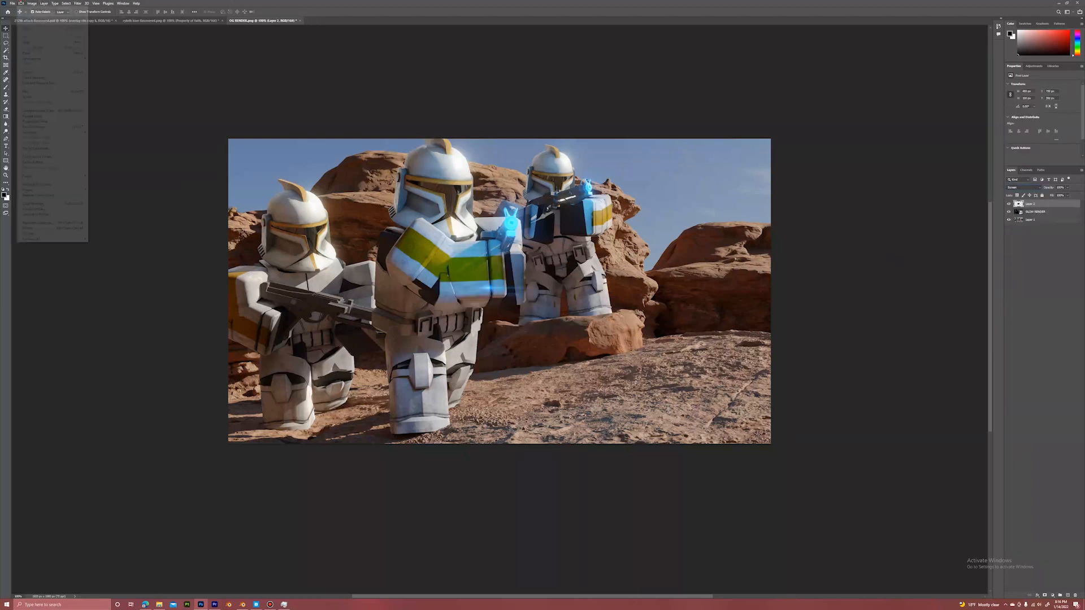
click(37, 126)
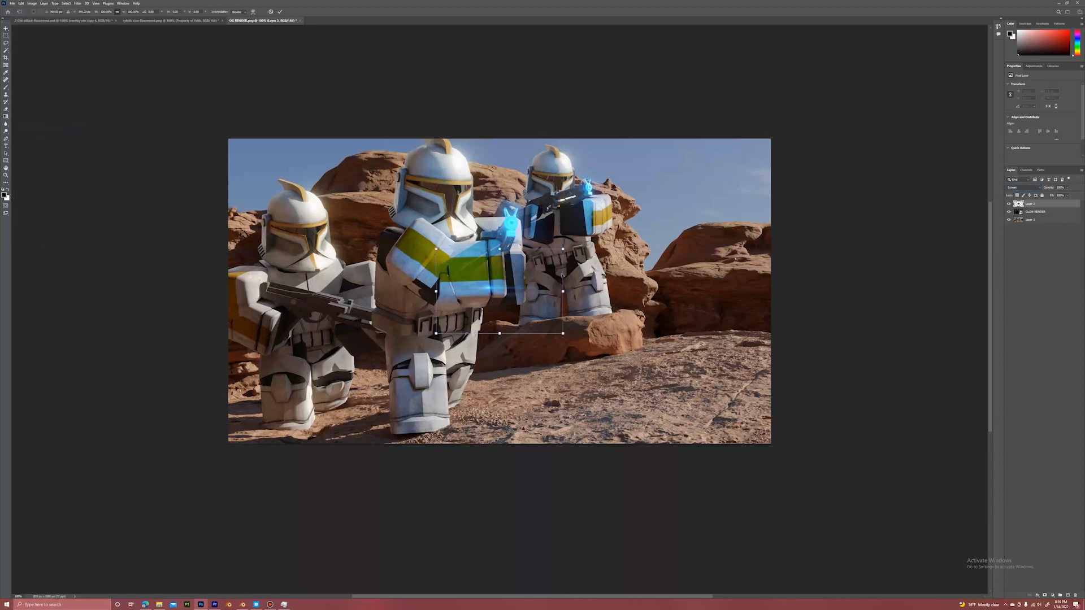
drag(563, 291, 792, 291)
drag(689, 275, 618, 217)
drag(729, 234, 916, 234)
drag(775, 232, 696, 237)
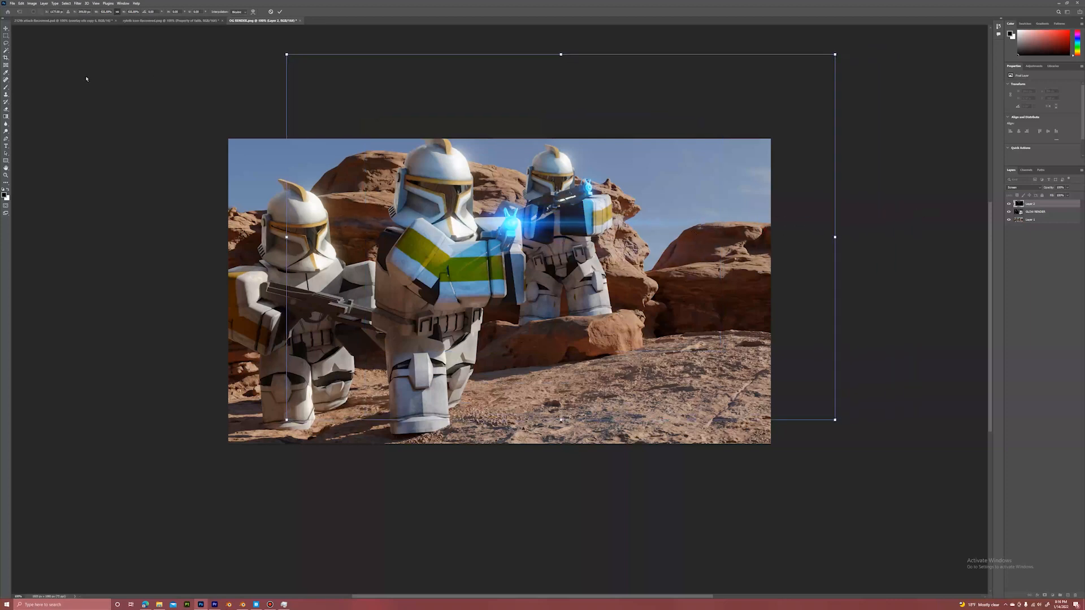
key(Return)
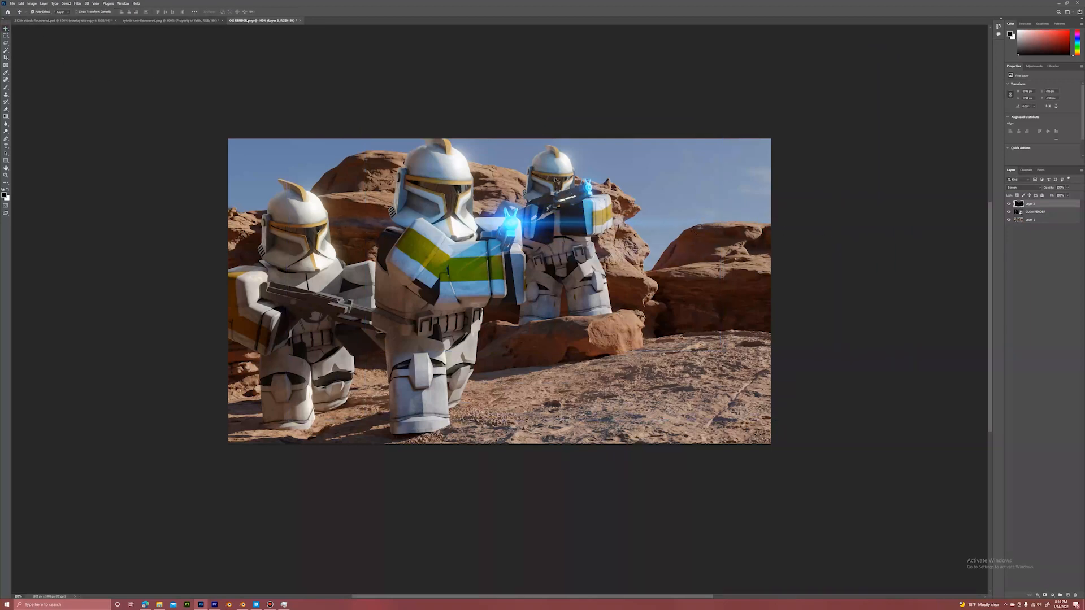
Set the flare layer's blend mode to Normal and erase its black outer edges with a large soft eraser.
click(1028, 189)
click(1016, 191)
key(e)
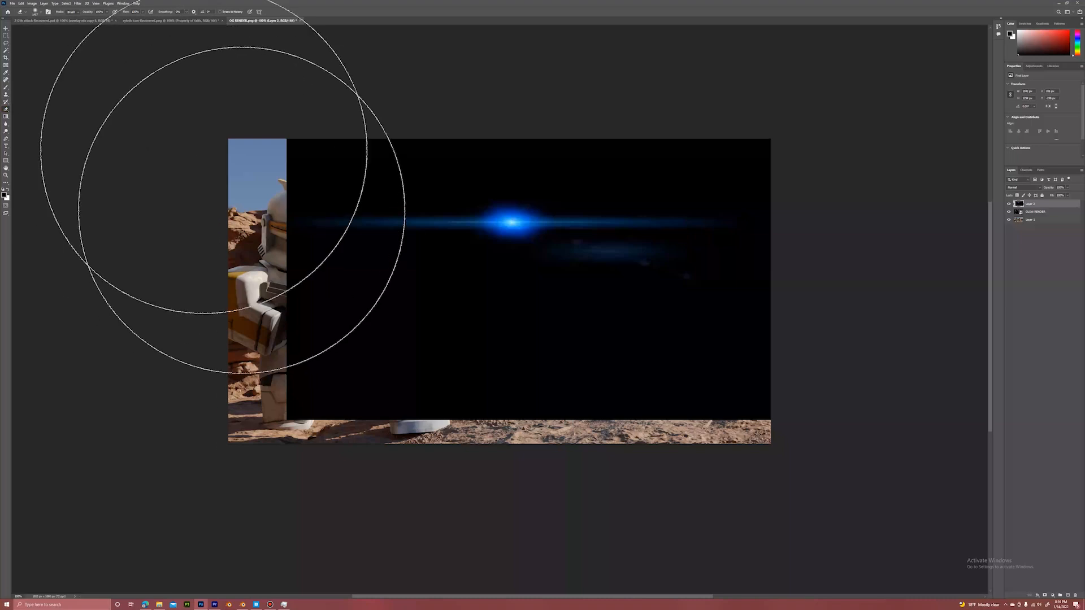
click(35, 11)
mouse_move(265, 147)
mouse_down()
mouse_move(286, 181)
mouse_move(322, 339)
mouse_move(351, 243)
mouse_move(423, 432)
mouse_move(802, 181)
mouse_move(886, 225)
mouse_move(730, 153)
mouse_up()
click(6, 28)
Return the erased flare layer's blend mode to Screen.
click(1034, 181)
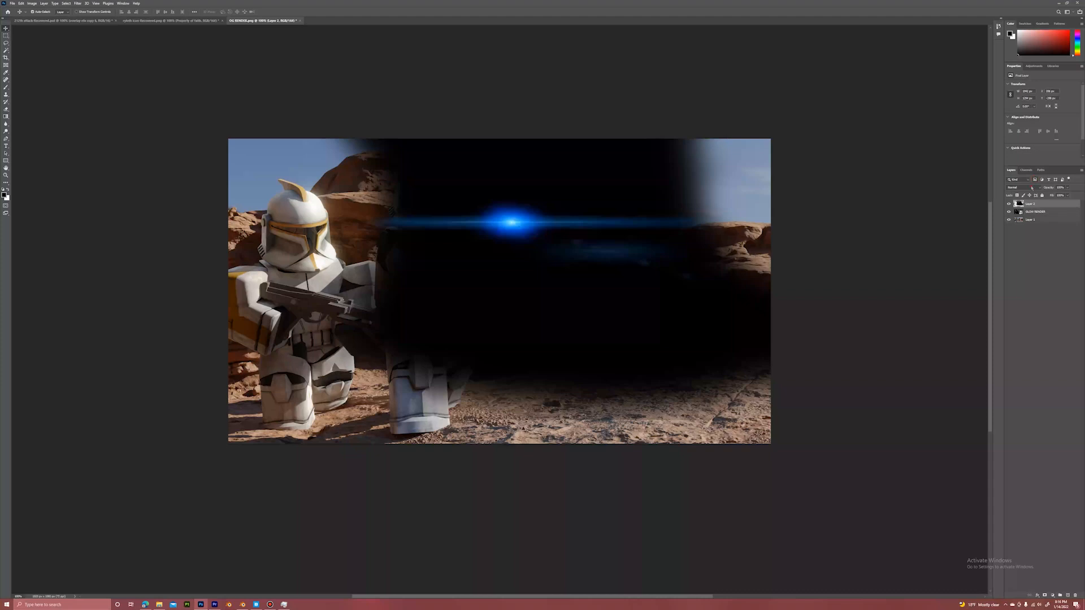
click(1032, 188)
click(1022, 224)
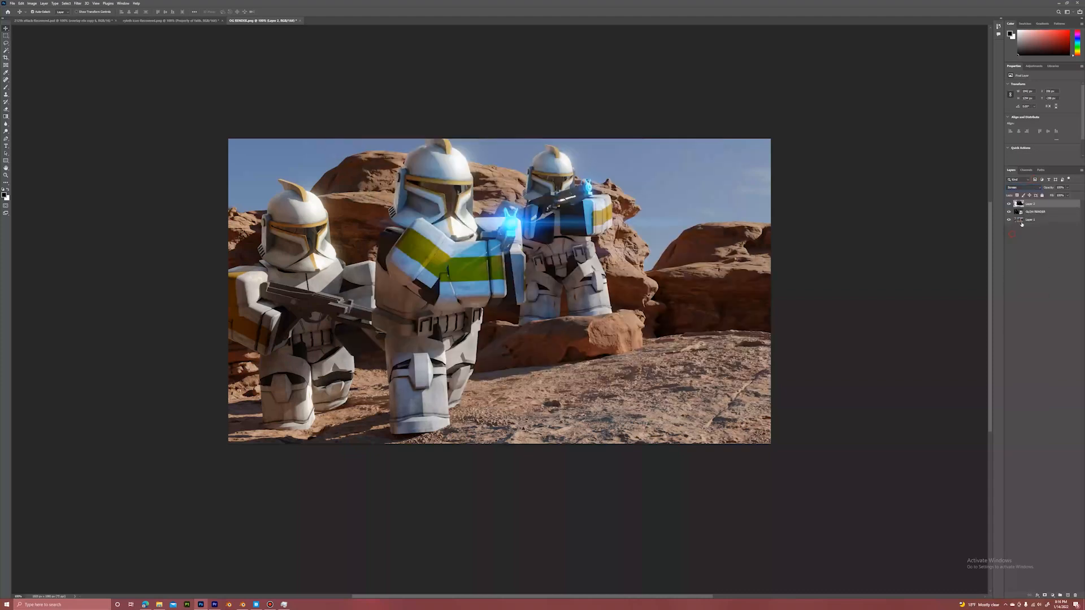
Duplicate the flare layer in the same document and move the copy onto the rear trooper's blaster muzzle.
right_click(1055, 209)
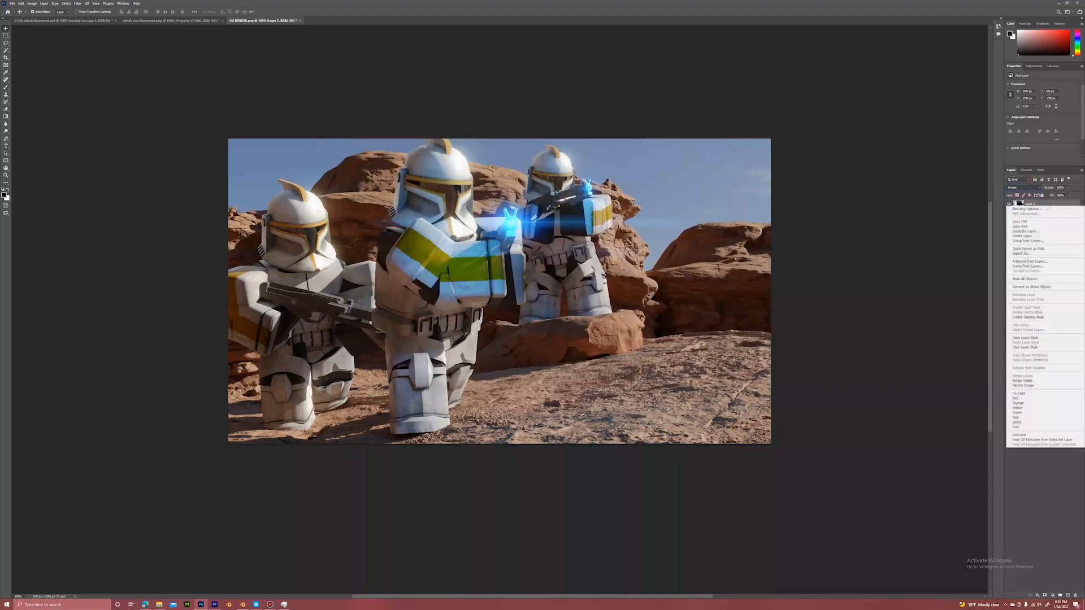
click(1023, 231)
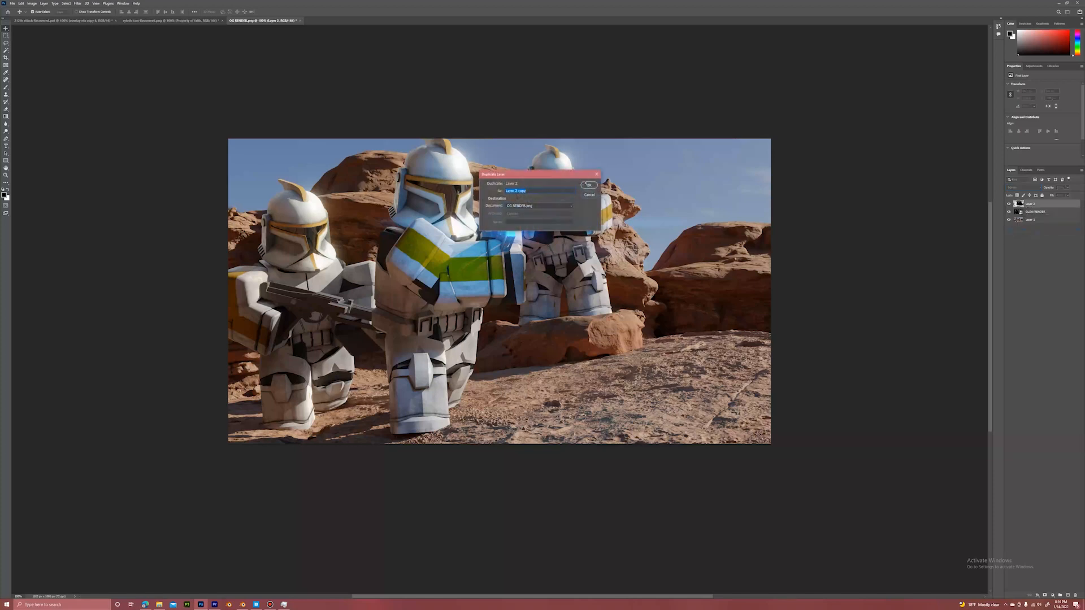
click(585, 184)
drag(523, 218, 604, 182)
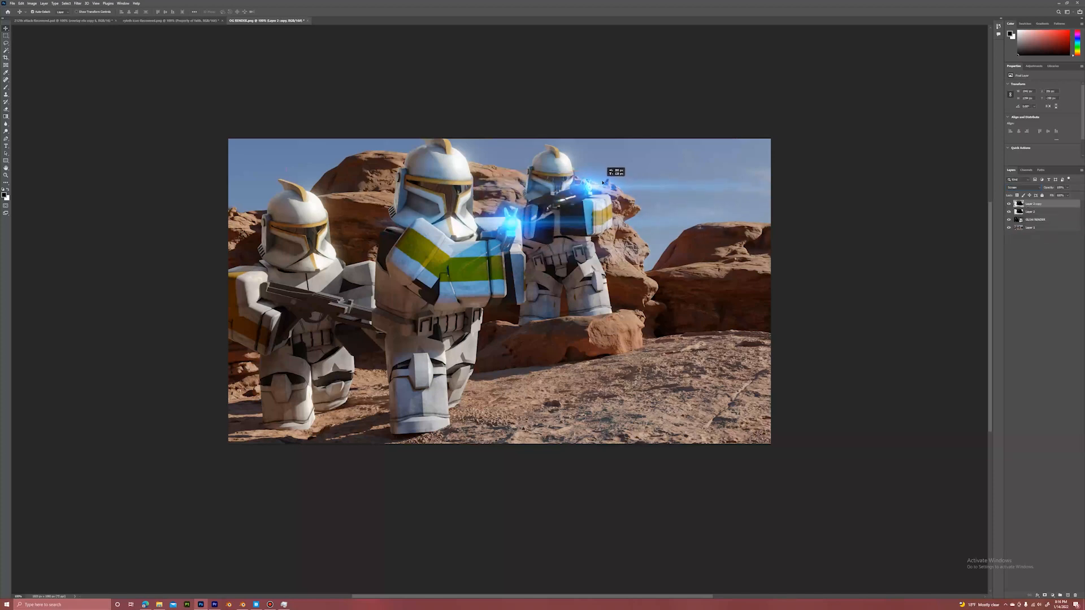
click(22, 3)
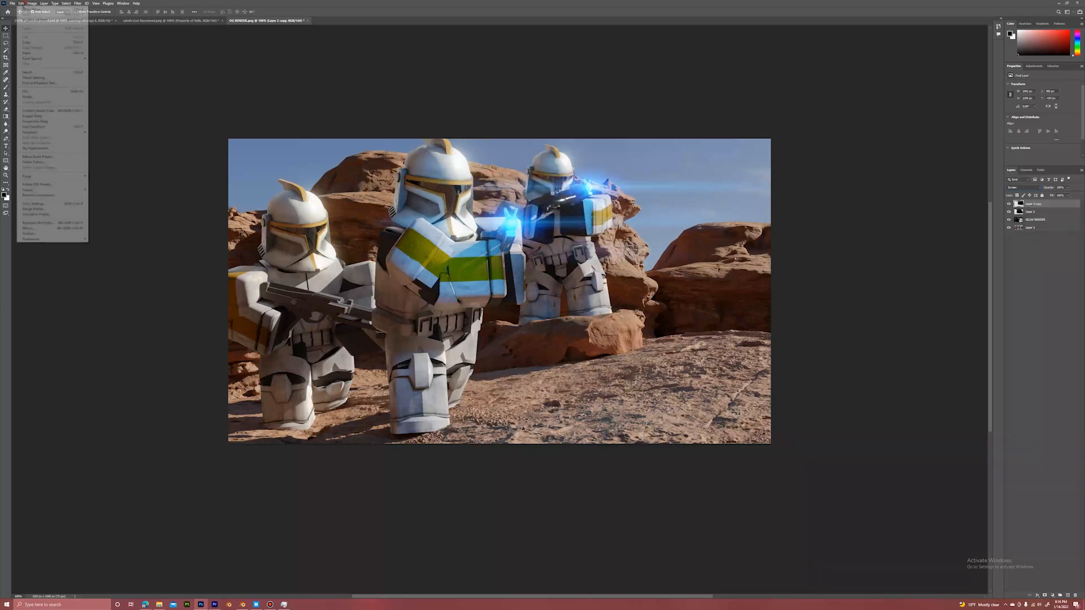
click(50, 122)
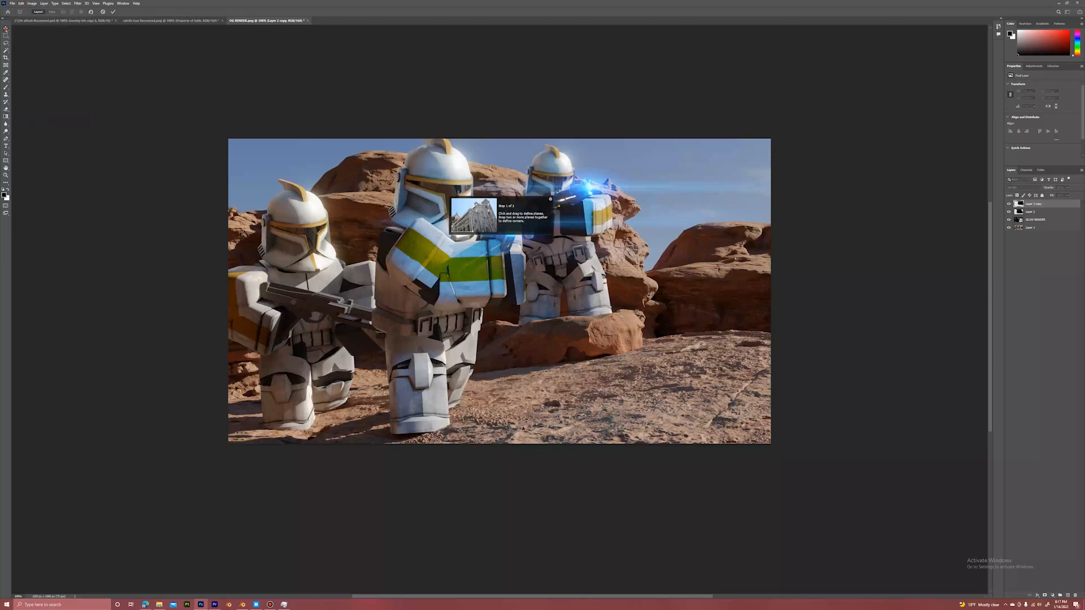
click(5, 29)
click(577, 213)
Scale the flare copy down with Free Transform and center its bright core on the rear trooper's blaster muzzle.
click(22, 3)
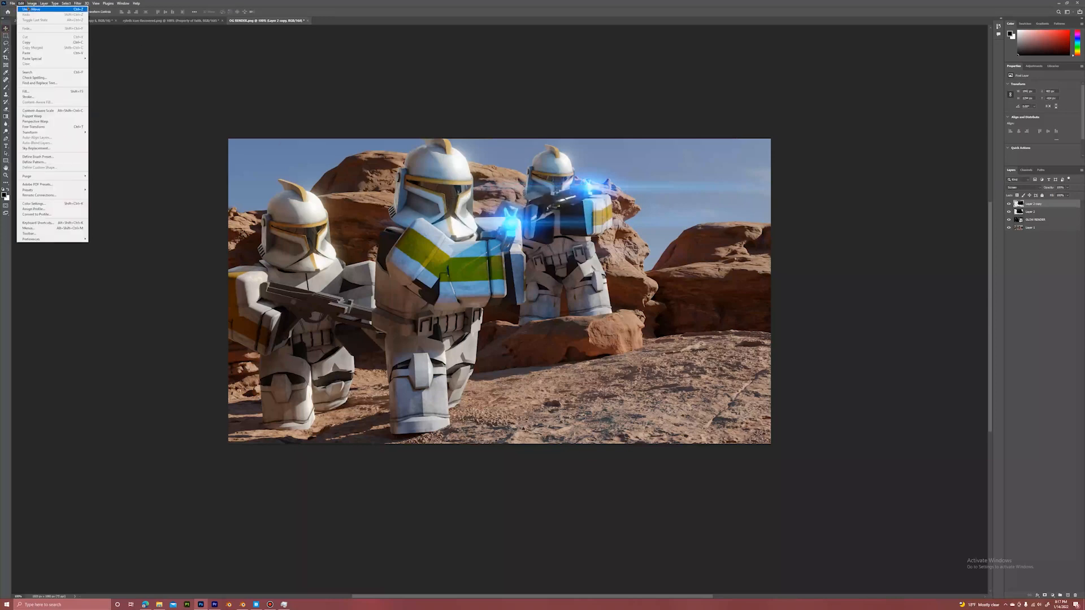
click(33, 127)
drag(639, 385, 638, 258)
drag(629, 162, 612, 222)
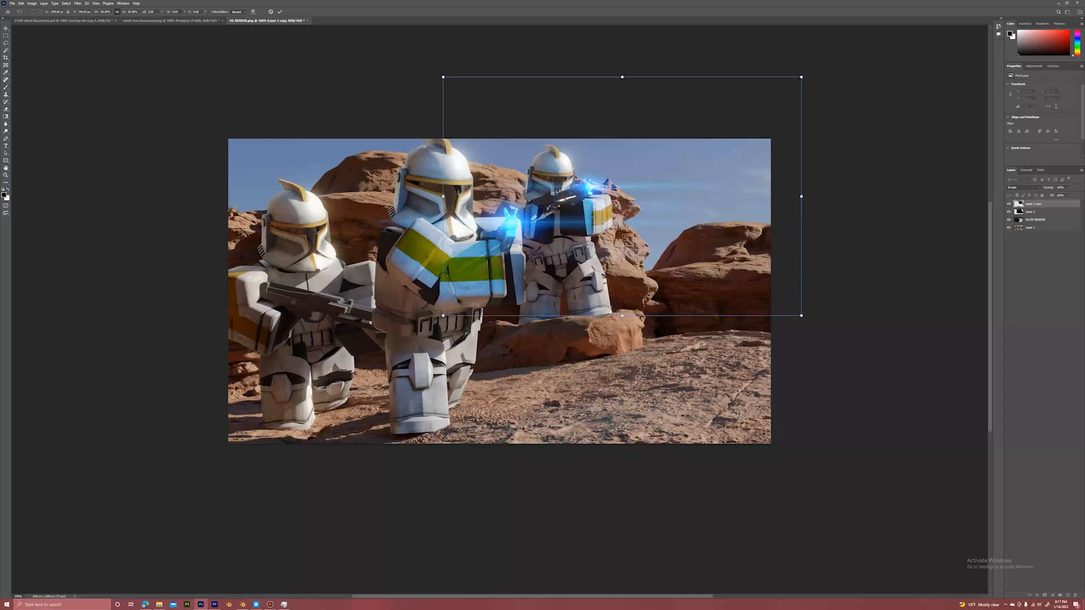
key(Return)
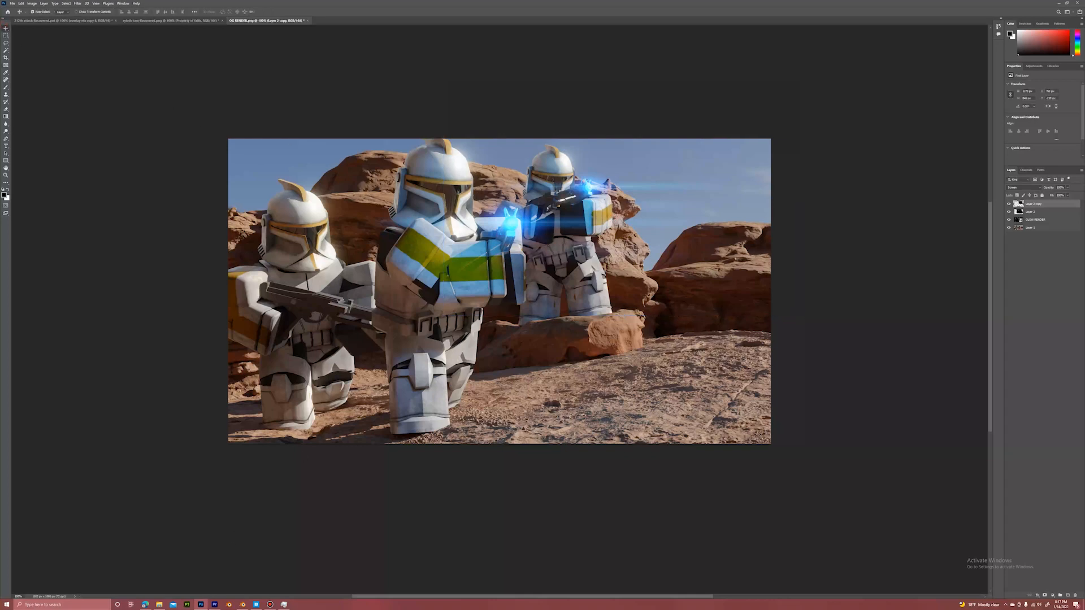
Switch to the browser and search Google Images for "laser blast effect".
click(145, 605)
scroll(161, 272, up, 2)
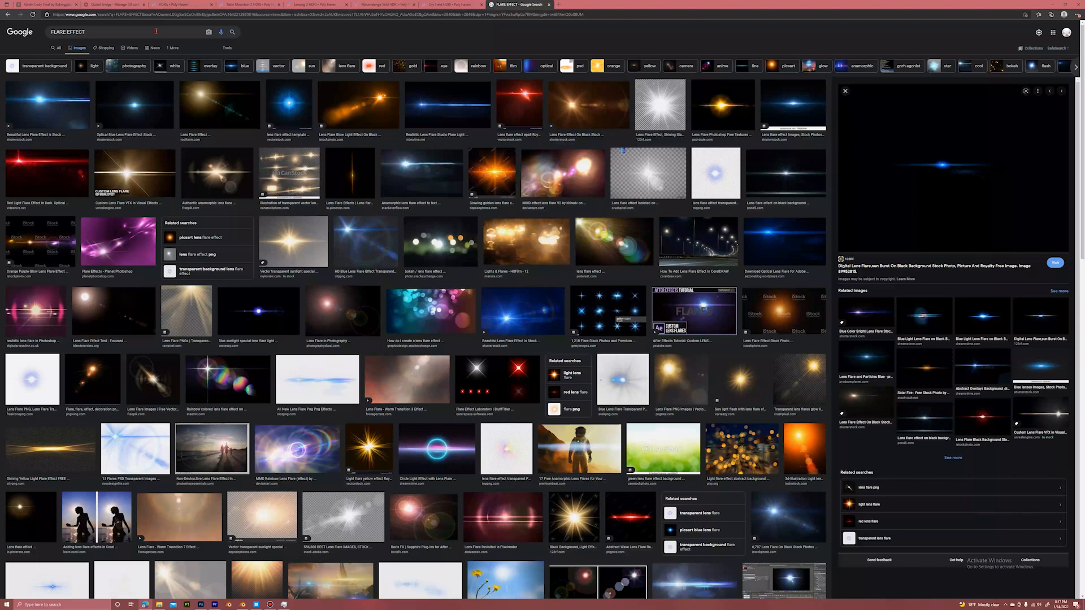
triple_click(156, 32)
text(laser blast eff)
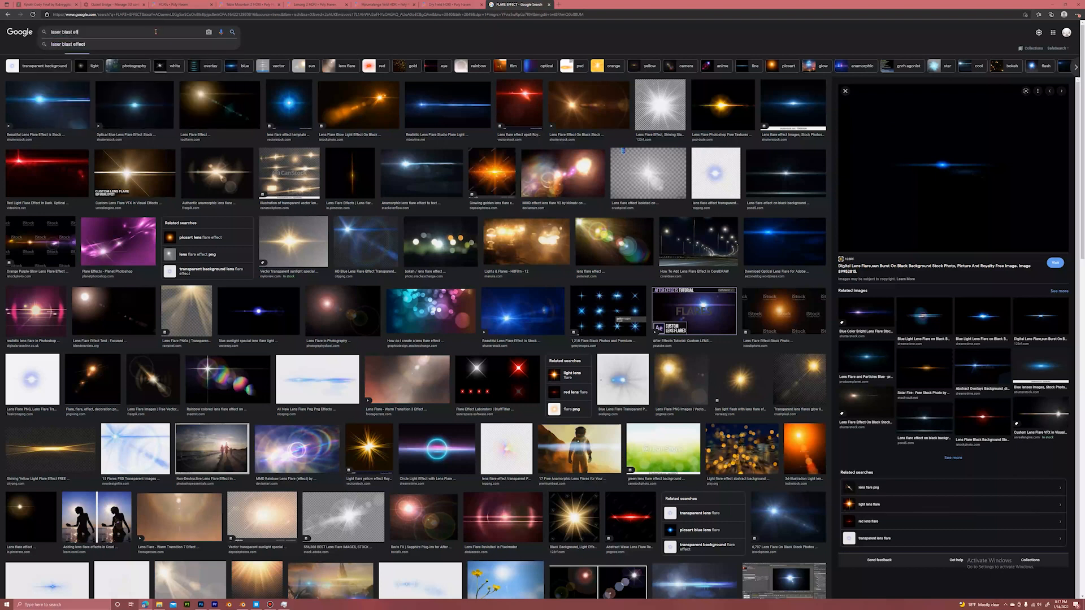
text(ect)
key(Return)
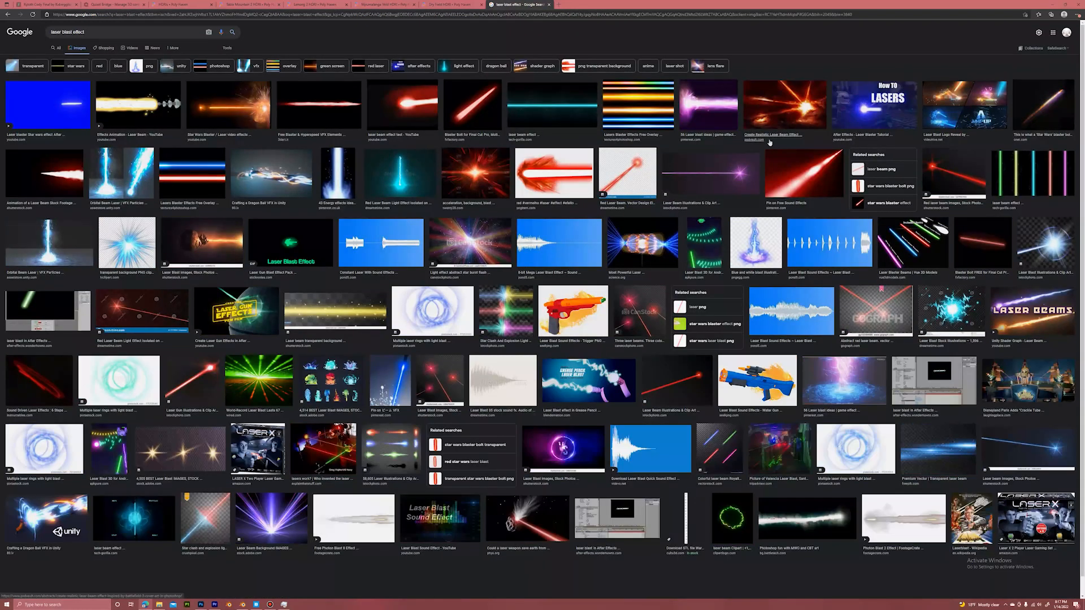
Browse the images related to the red blaster bolt result and copy the turbolaser textures image with green, red and blue bolts.
click(978, 249)
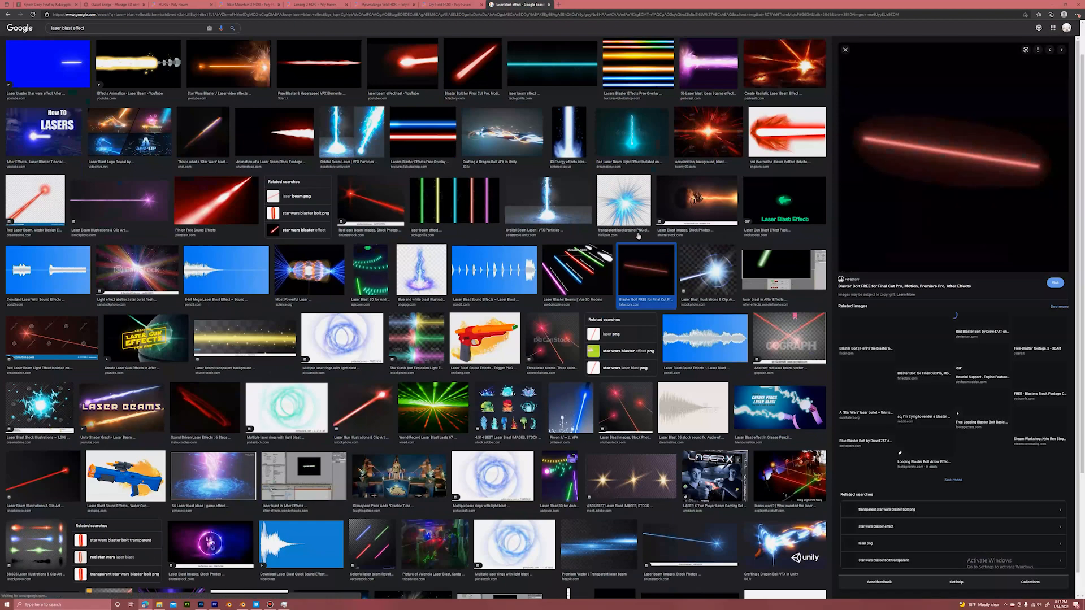
right_click(956, 183)
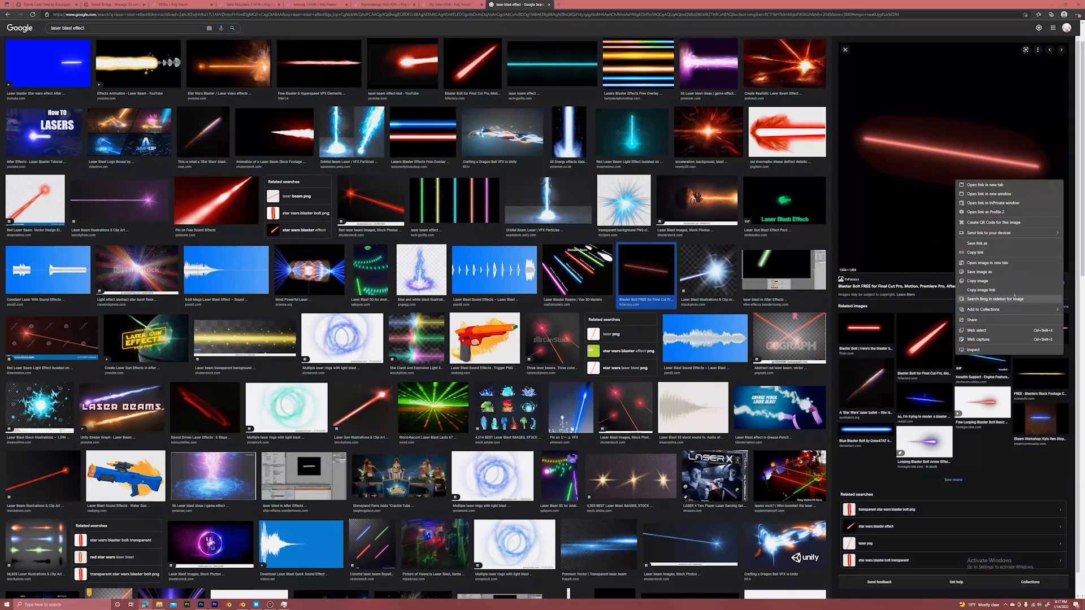
click(988, 281)
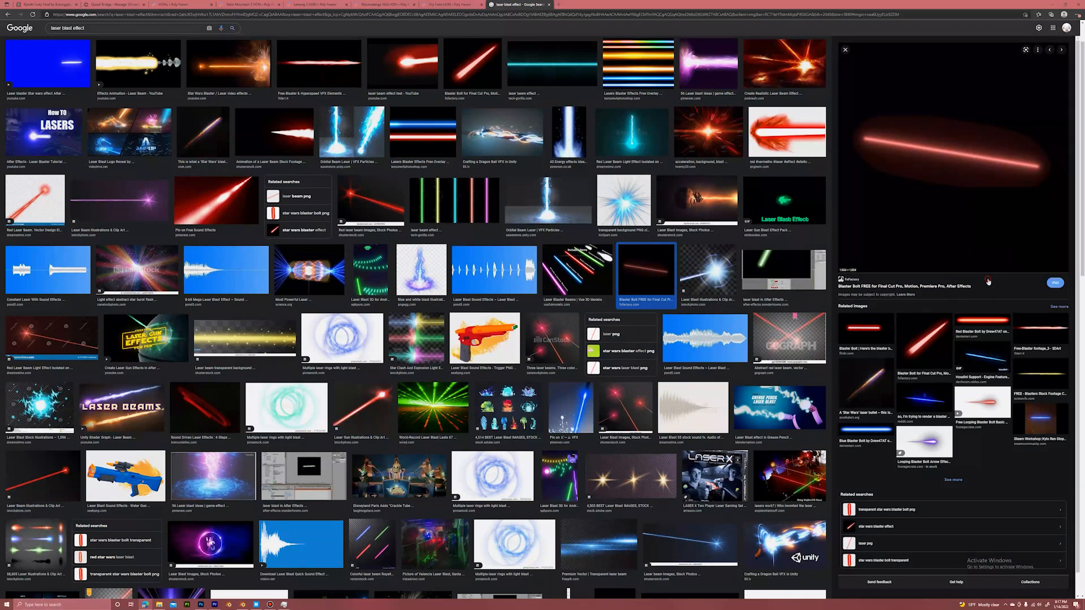
click(929, 327)
click(1039, 390)
right_click(952, 181)
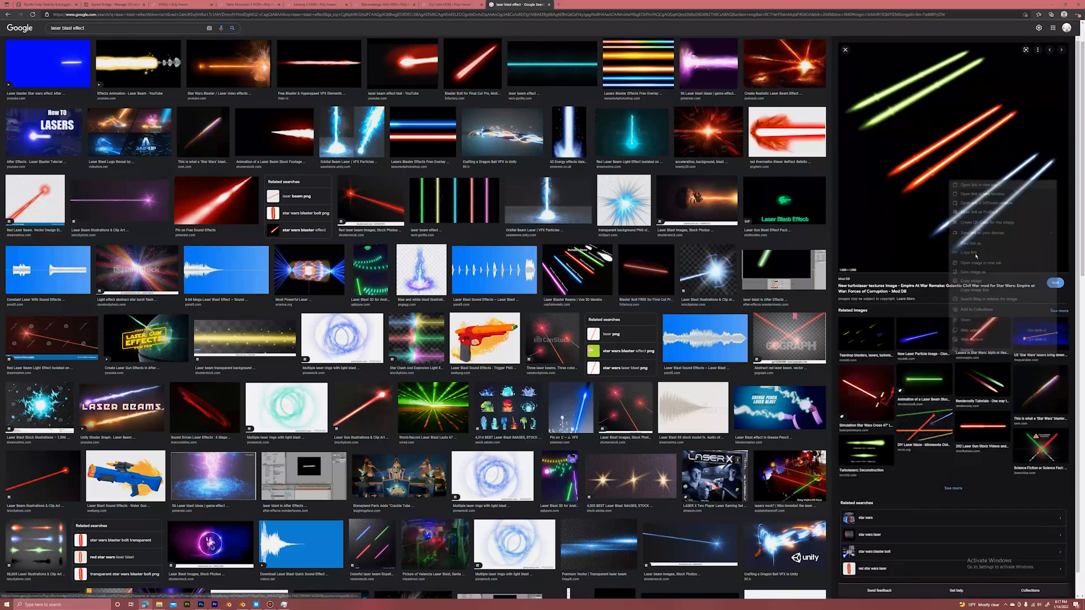
click(970, 282)
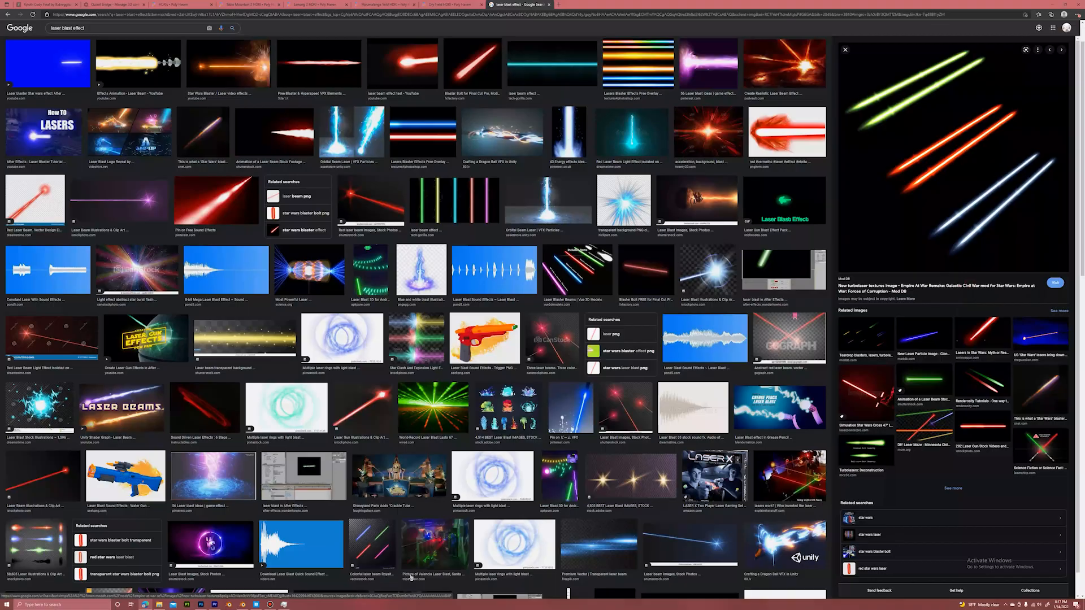
Switch to Photoshop and paste the copied turbolaser image into the trooper document.
click(201, 604)
click(21, 2)
click(34, 53)
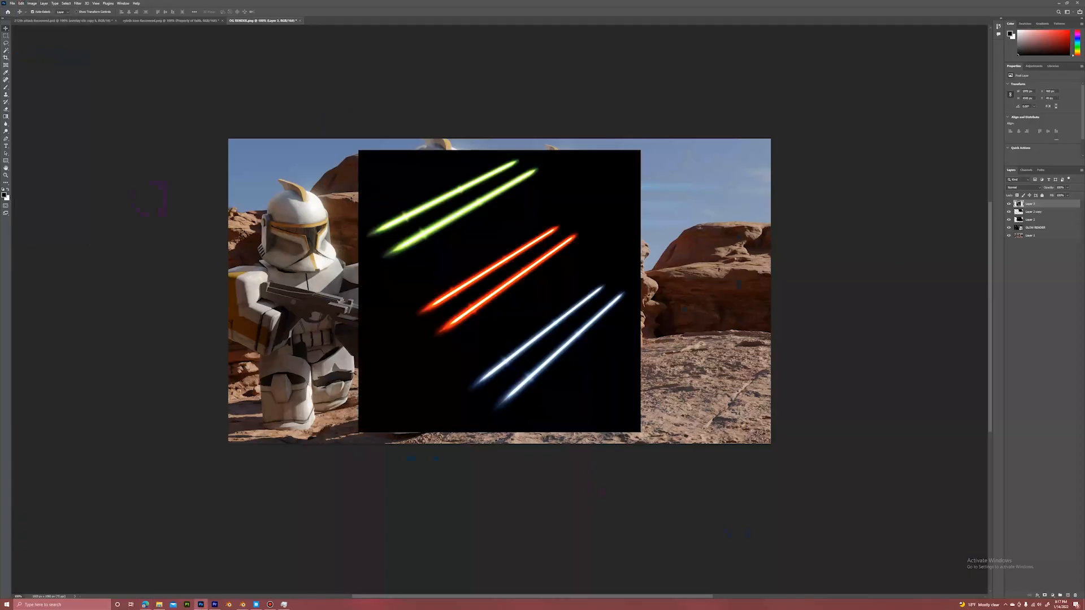
Erase everything on the pasted layer except the lowest blue-white bolt and set the layer's blend mode to Screen.
key(e)
click(37, 12)
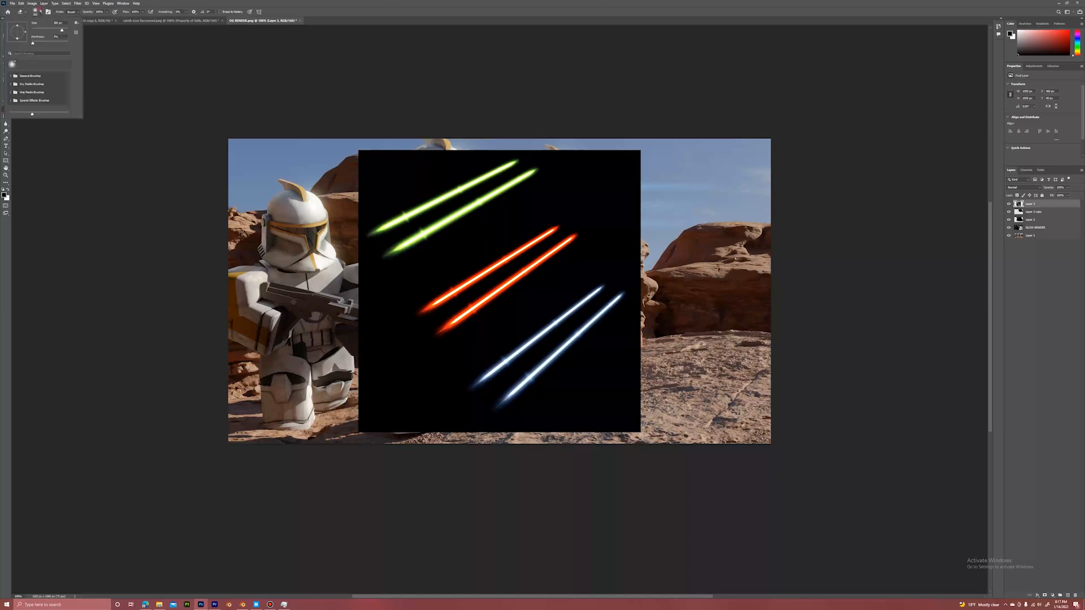
mouse_move(412, 121)
mouse_down()
mouse_move(477, 113)
mouse_move(552, 169)
mouse_move(368, 360)
mouse_move(374, 390)
mouse_move(418, 384)
mouse_move(500, 305)
mouse_move(589, 163)
mouse_move(619, 164)
mouse_move(588, 238)
mouse_move(625, 181)
mouse_move(506, 313)
mouse_move(559, 266)
mouse_move(509, 339)
mouse_move(411, 438)
mouse_move(526, 308)
mouse_move(576, 376)
mouse_move(601, 448)
mouse_move(543, 473)
mouse_move(438, 465)
mouse_move(727, 266)
mouse_move(702, 279)
mouse_move(676, 256)
mouse_move(645, 339)
mouse_move(582, 443)
mouse_up()
key(v)
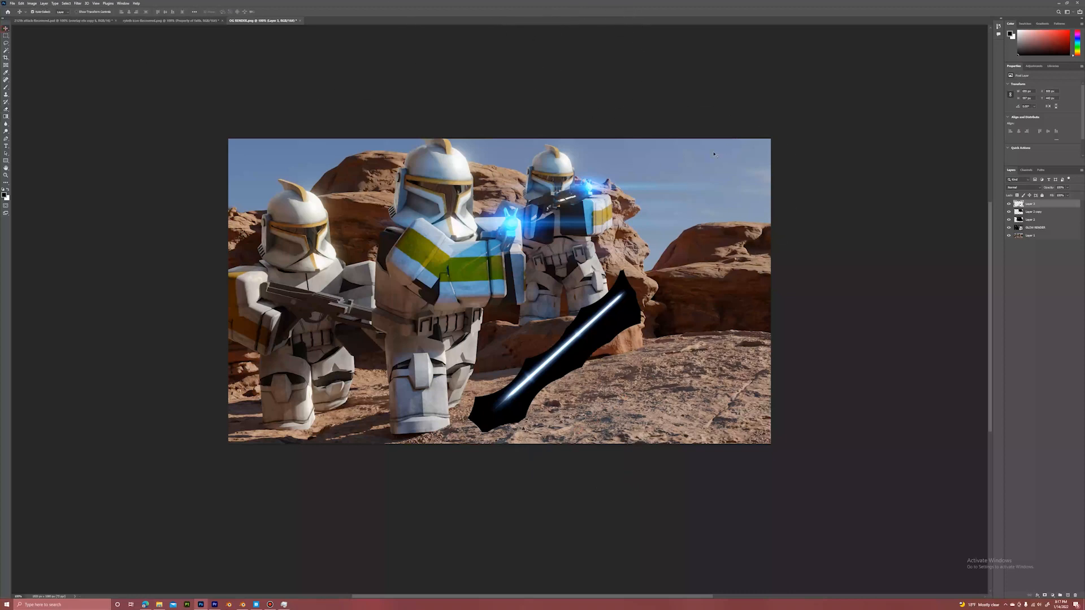
click(1022, 187)
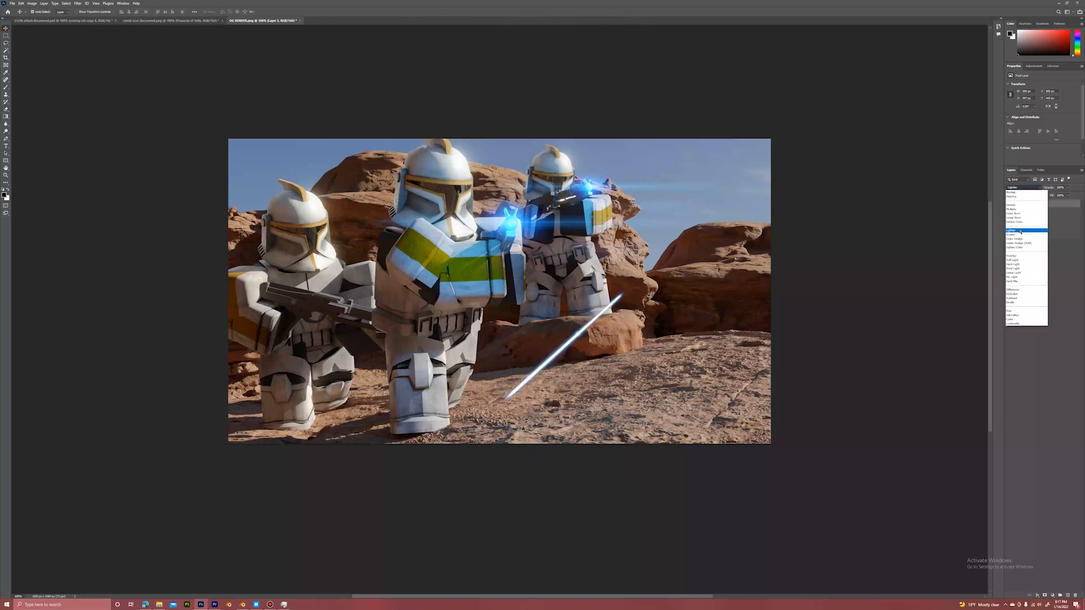
click(1019, 235)
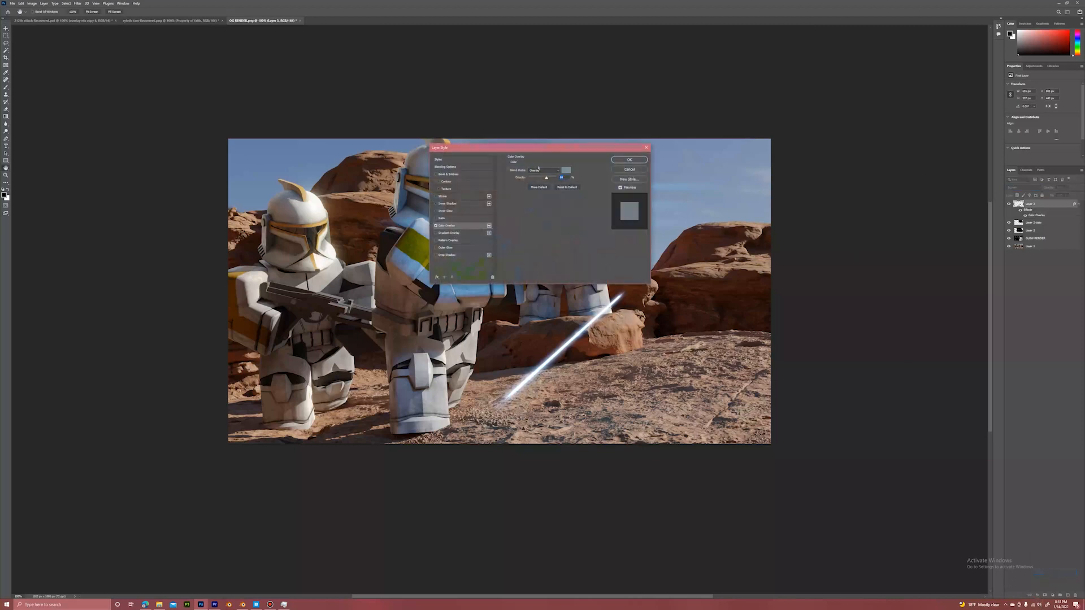
Set the bolt layer's Color Overlay to Saturation blend mode and give it a bright cyan color.
click(544, 170)
click(542, 291)
click(571, 170)
click(546, 204)
click(539, 170)
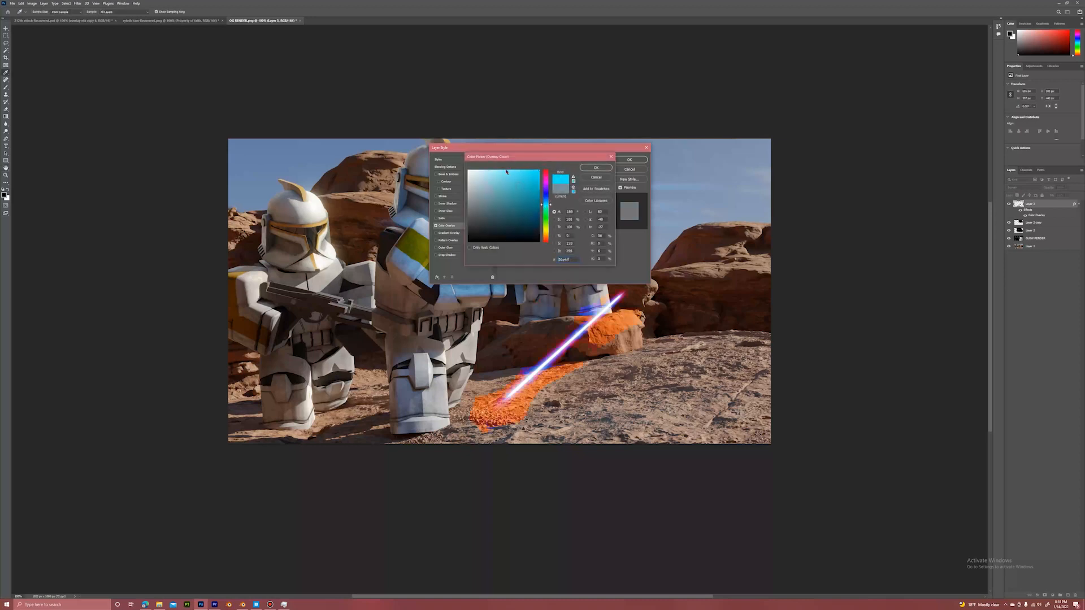
drag(580, 157, 796, 189)
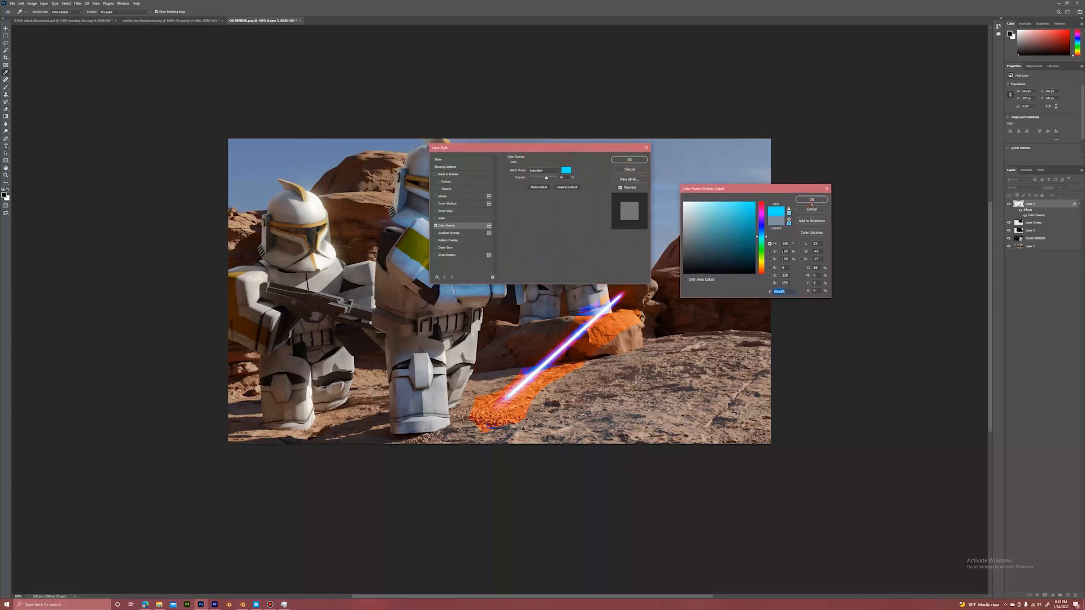
click(811, 201)
Change the Color Overlay's blend mode to Color, pick a lighter cyan, and apply the layer style.
click(544, 170)
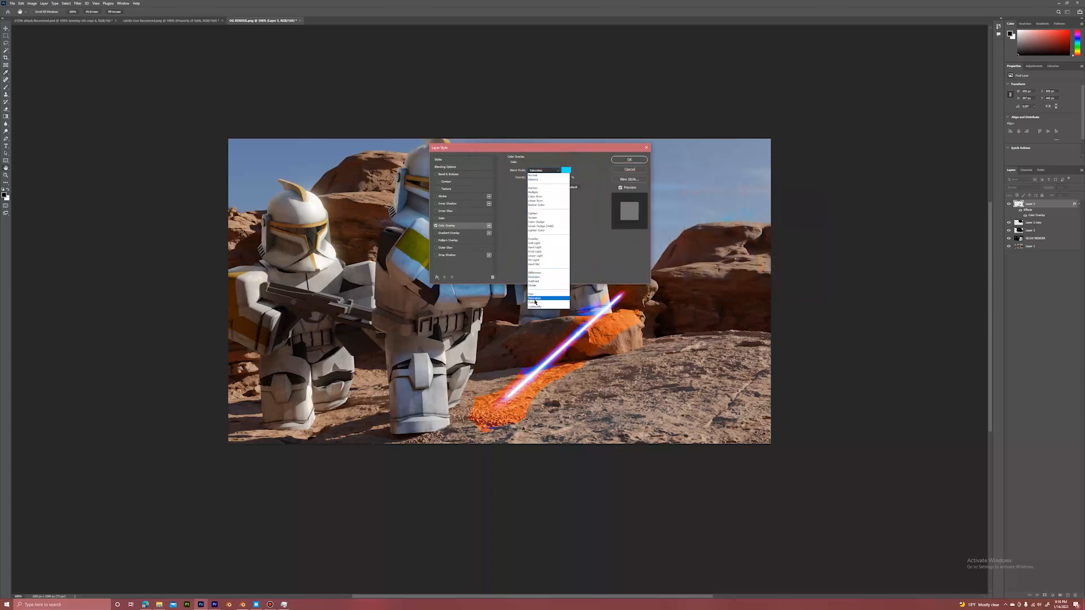
click(534, 303)
drag(542, 148, 704, 167)
click(730, 190)
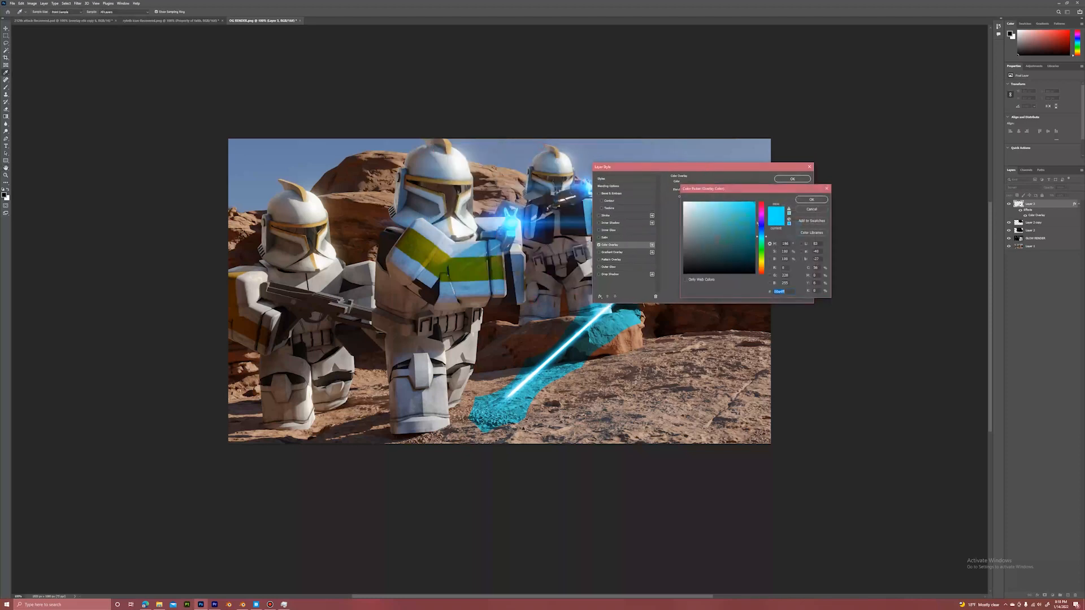
drag(740, 201, 728, 203)
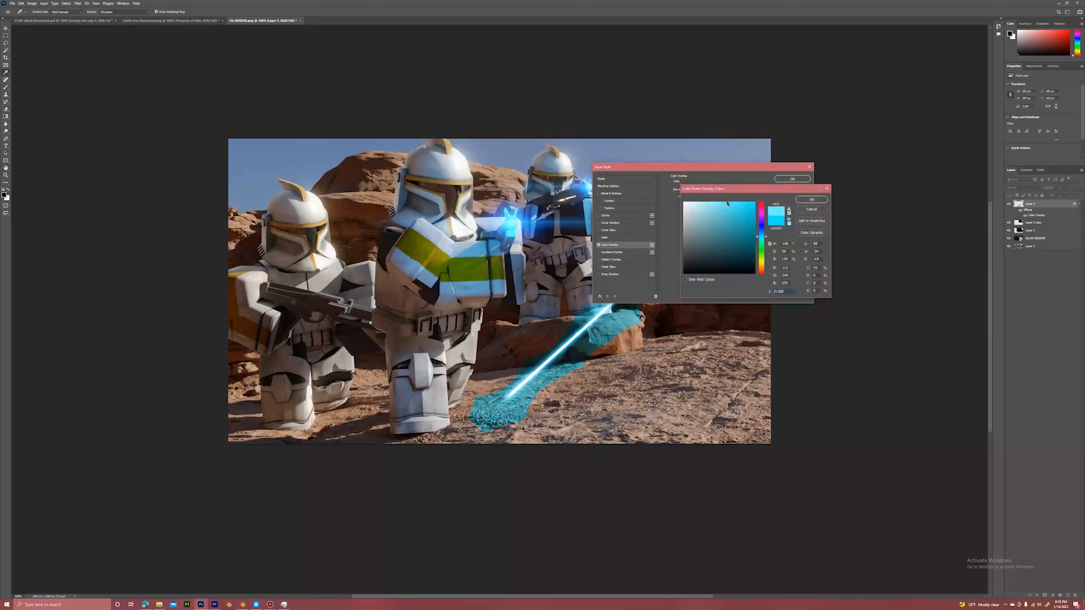
click(803, 201)
click(792, 179)
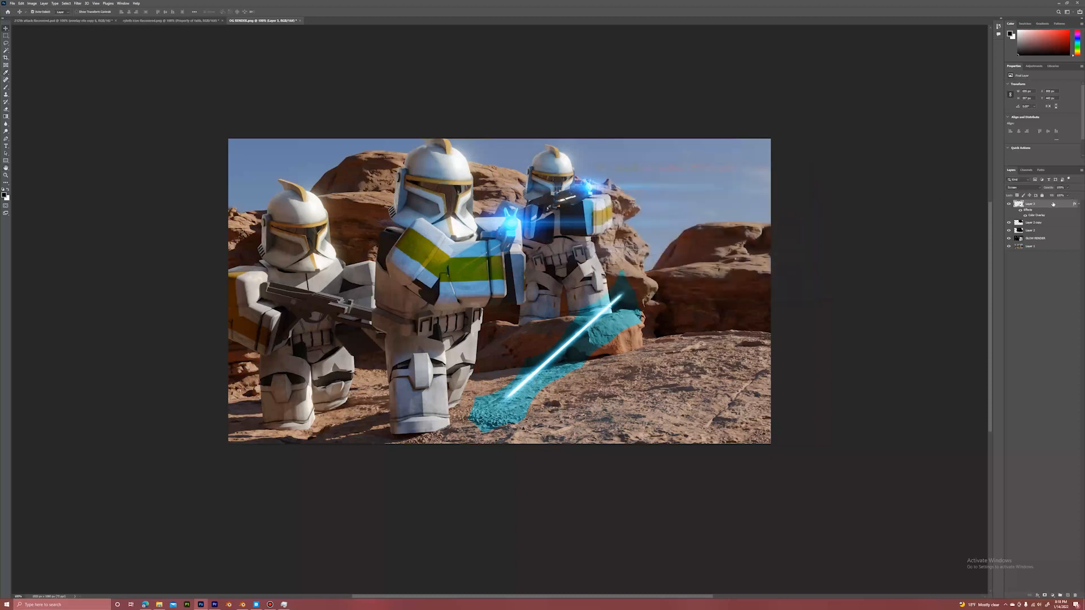
Rasterize the bolt layer's style and set the layer's blend mode back to Screen.
right_click(1040, 203)
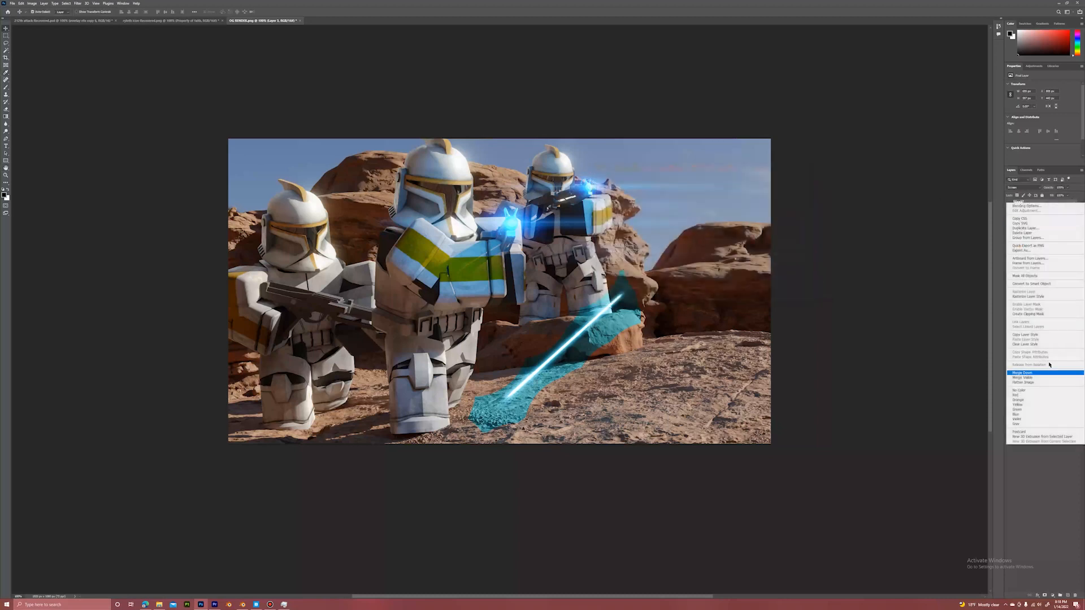
click(1036, 294)
click(1022, 188)
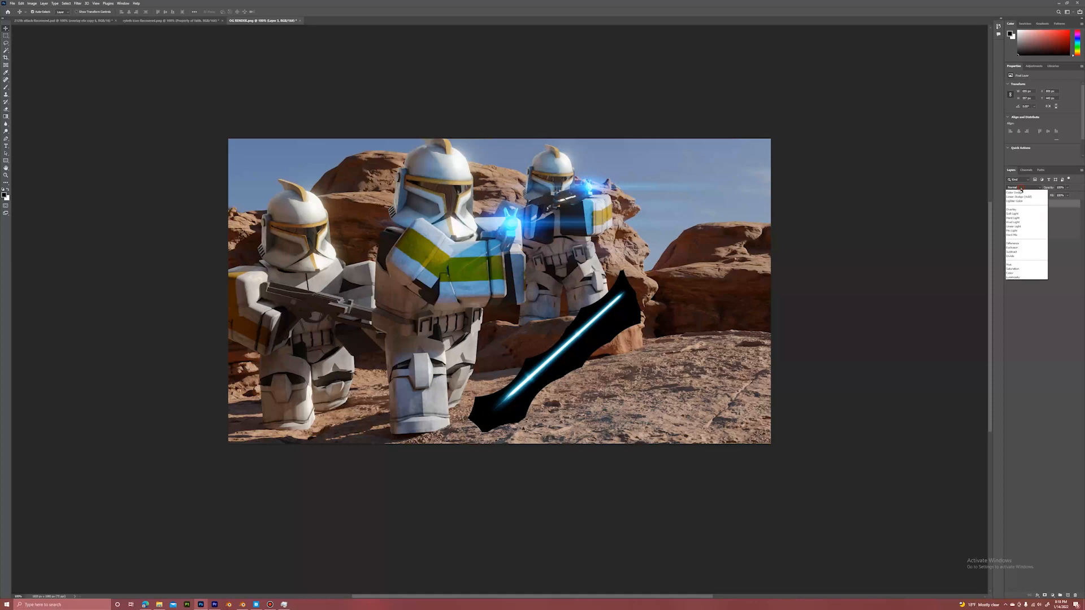
click(1020, 223)
Rotate the bolt with Free Transform and place it so that it shoots up and right from the middle trooper's blaster muzzle.
click(12, 3)
mouse_move(21, 3)
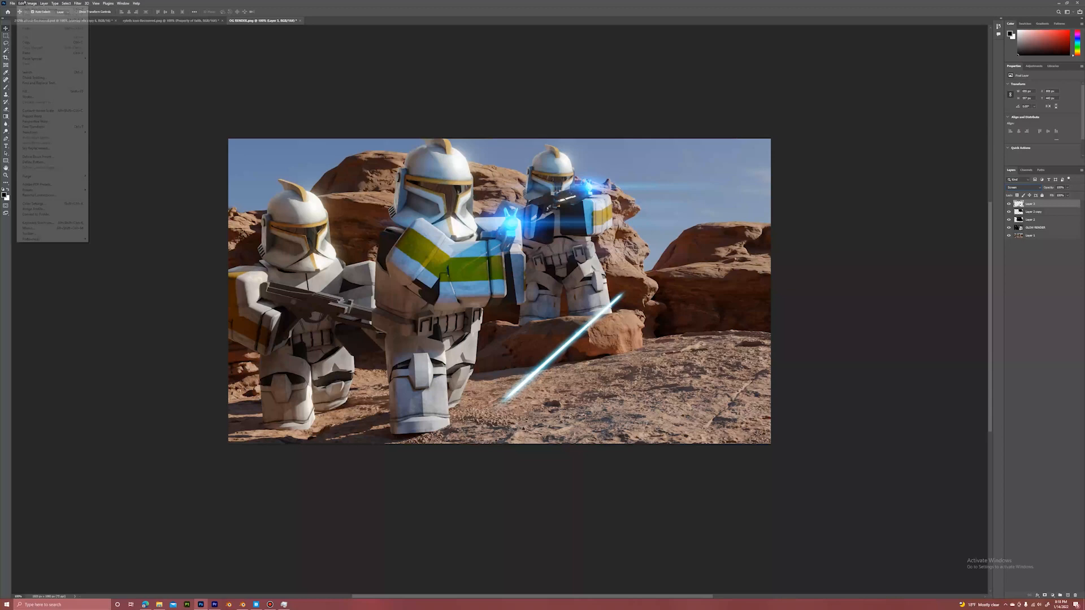
click(46, 127)
drag(656, 252, 439, 321)
drag(527, 312, 598, 244)
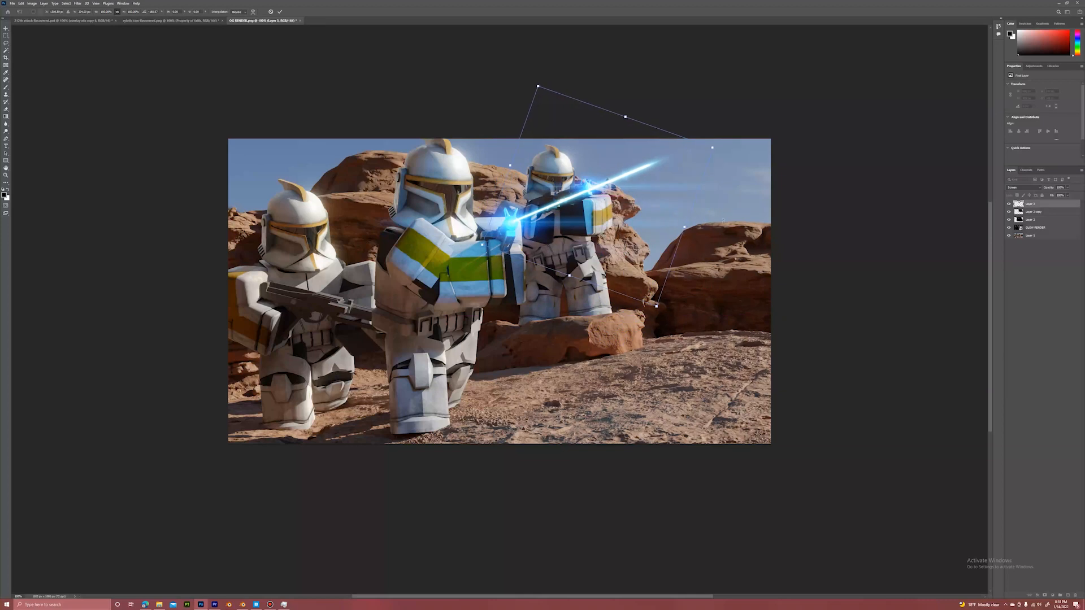
key(Return)
Duplicate the bolt layer, move the copy over the distant rocks at the image's right edge, and reselect the original bolt layer.
right_click(1045, 212)
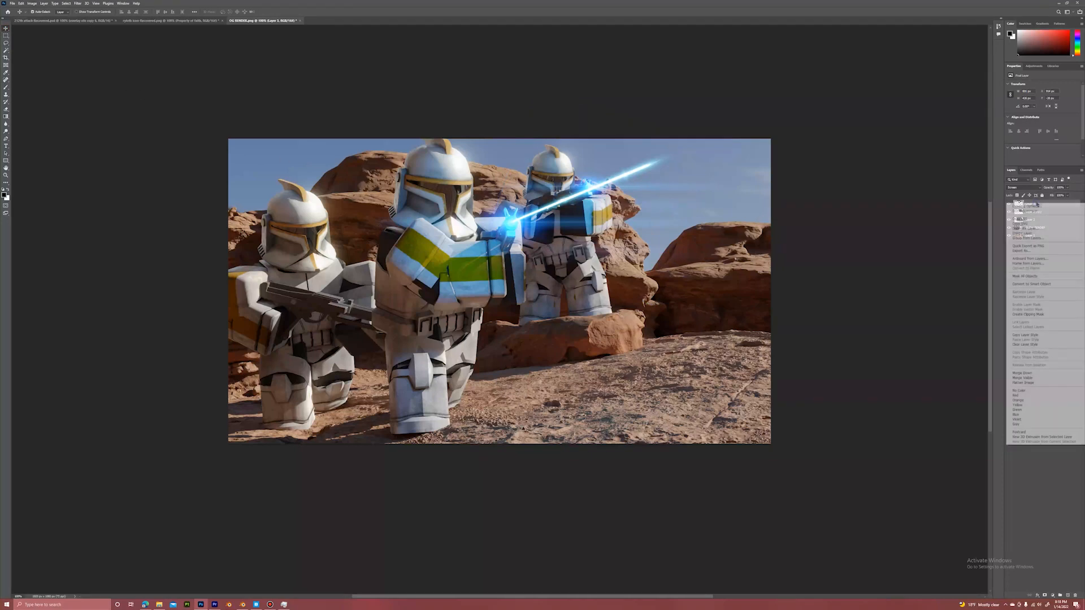
click(1035, 229)
click(589, 186)
drag(532, 212, 689, 253)
click(525, 215)
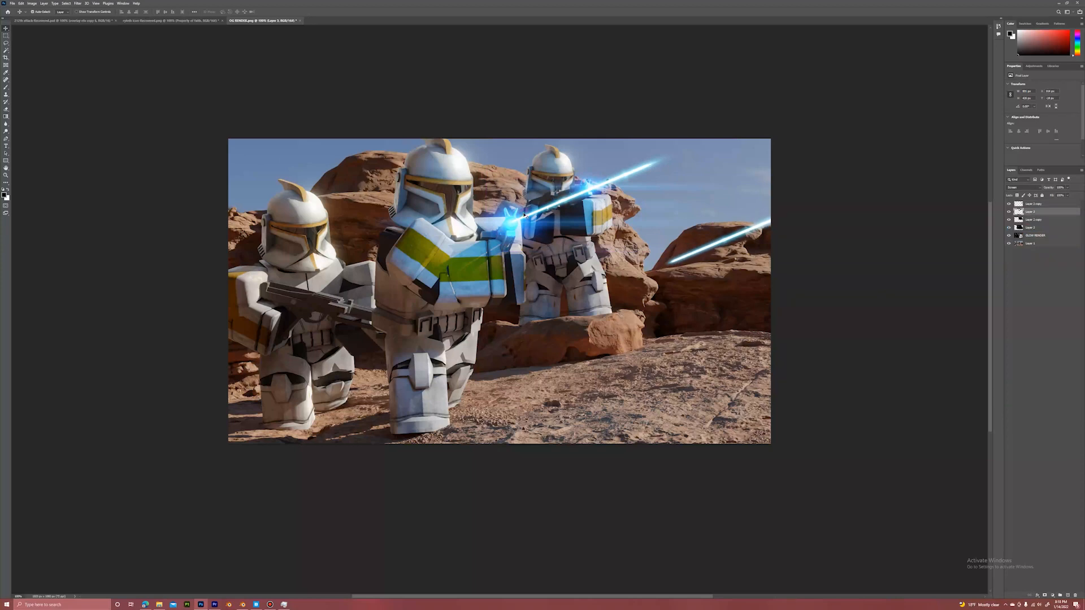
click(1009, 212)
click(1010, 212)
click(21, 4)
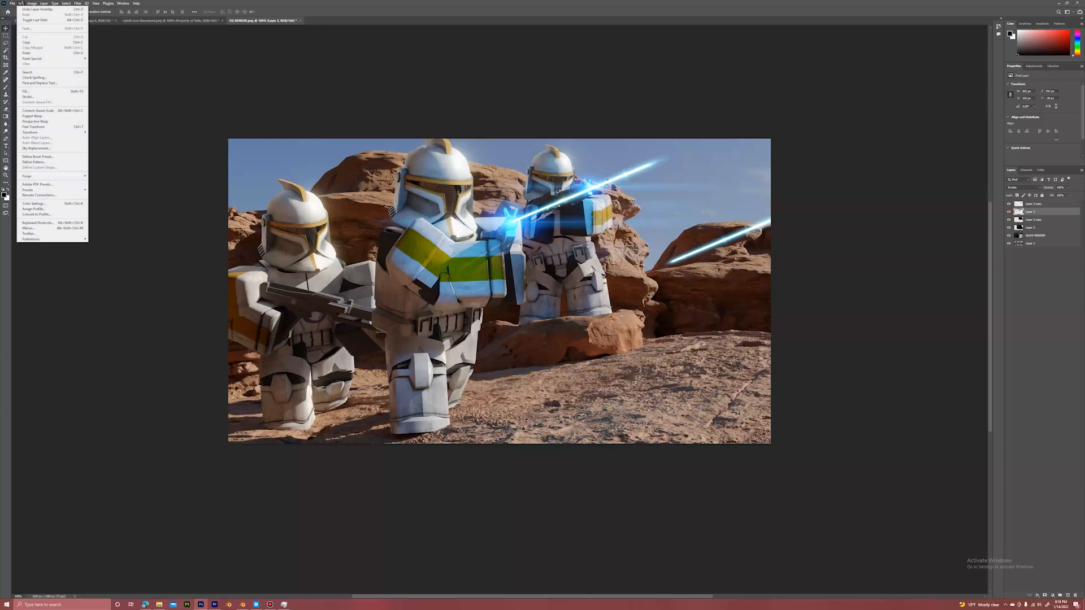
mouse_move(51, 132)
click(45, 121)
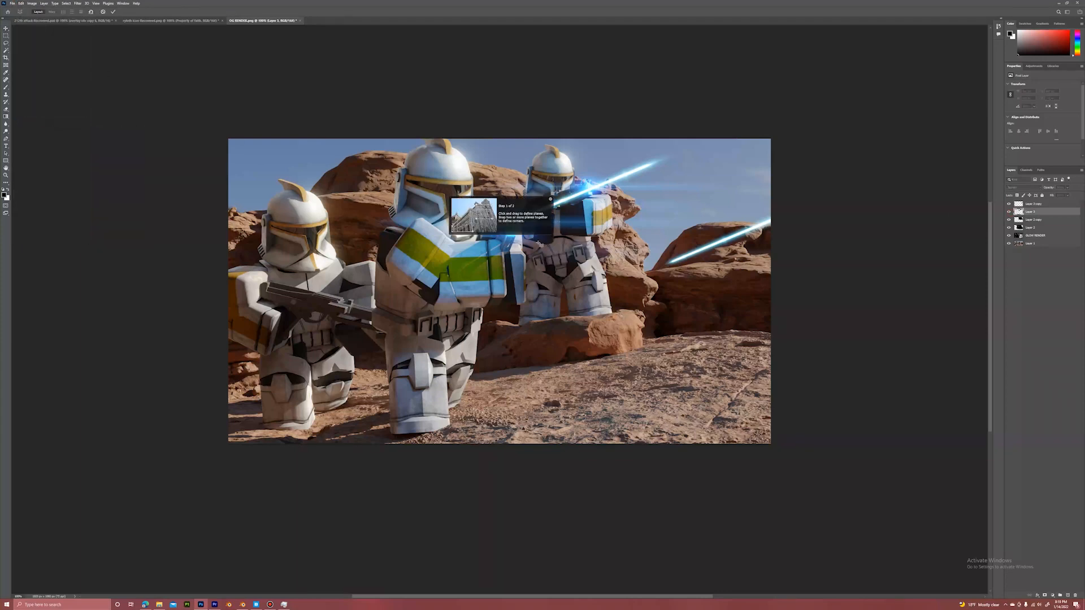
click(632, 234)
click(505, 180)
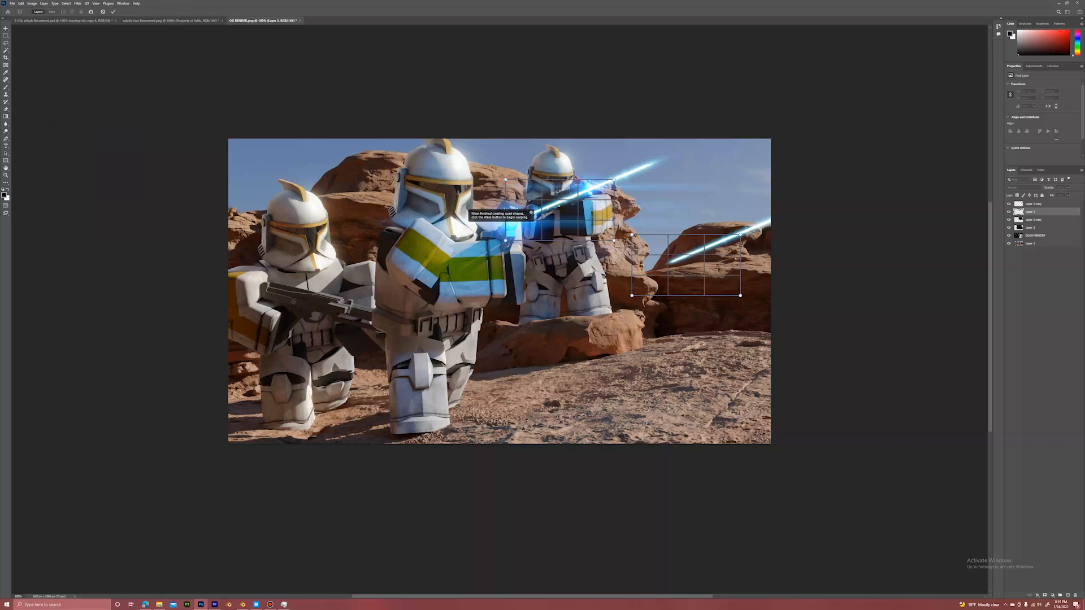
drag(614, 241, 596, 243)
drag(615, 178, 579, 179)
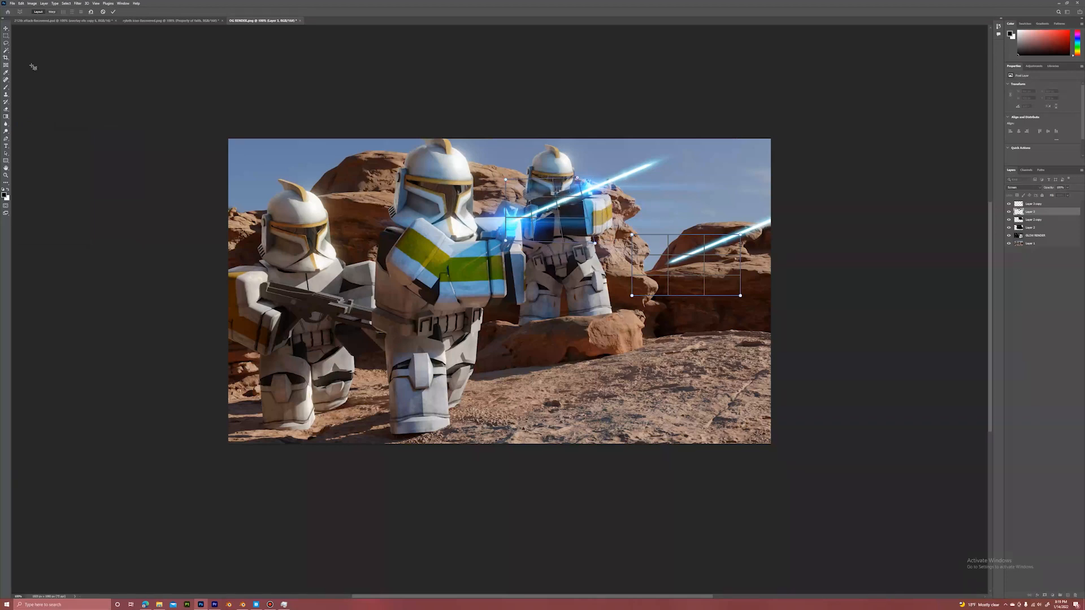
click(6, 29)
click(582, 214)
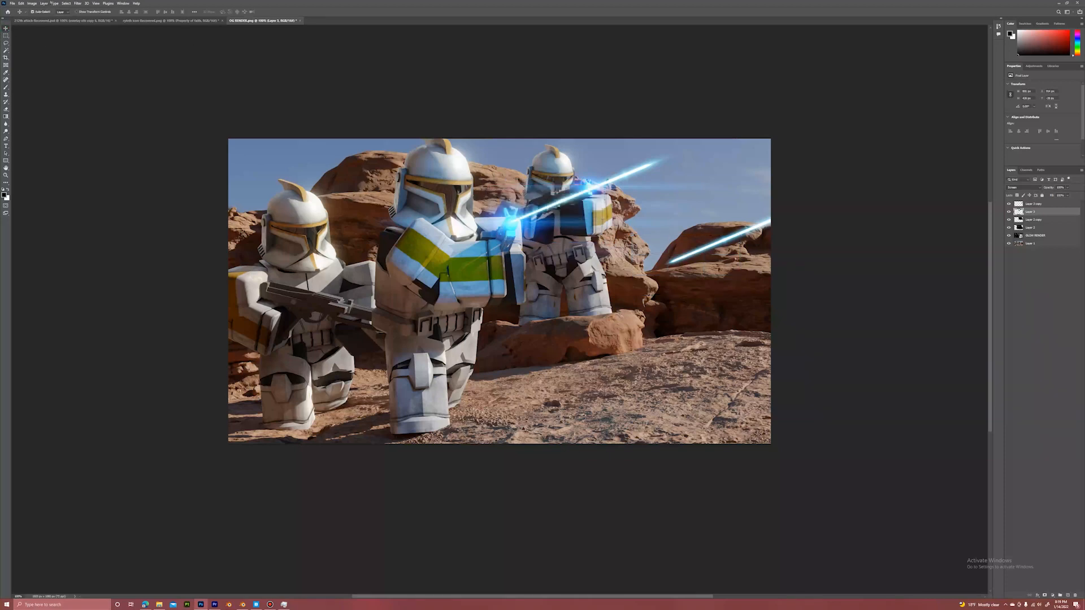
Reshape the middle trooper's bolt with Free Transform so it runs steeply from the blaster muzzle past the image's upper edge.
click(21, 3)
click(39, 130)
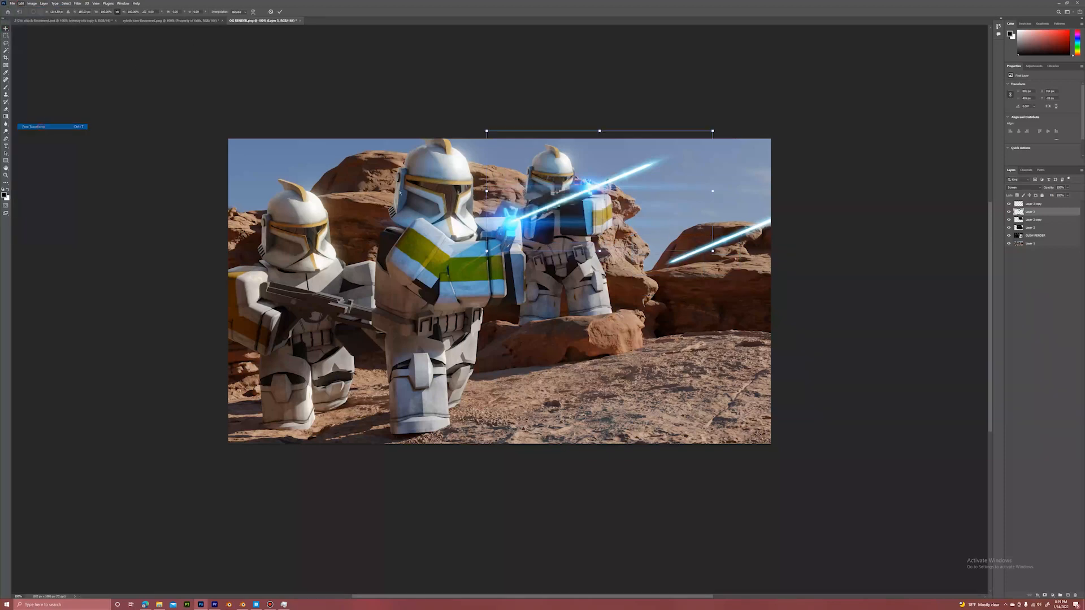
ctrl+drag(711, 133, 782, 121)
key(ctrl+z)
key(ctrl+z)
key(ctrl+z)
ctrl+drag(712, 251, 691, 277)
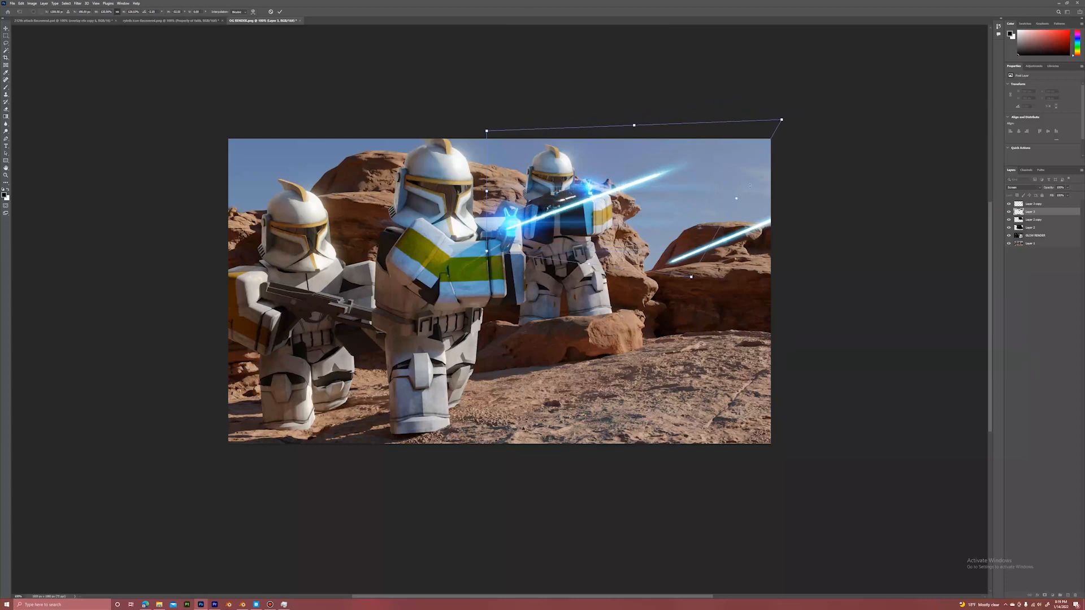
ctrl+drag(775, 118, 615, 90)
drag(588, 160, 600, 165)
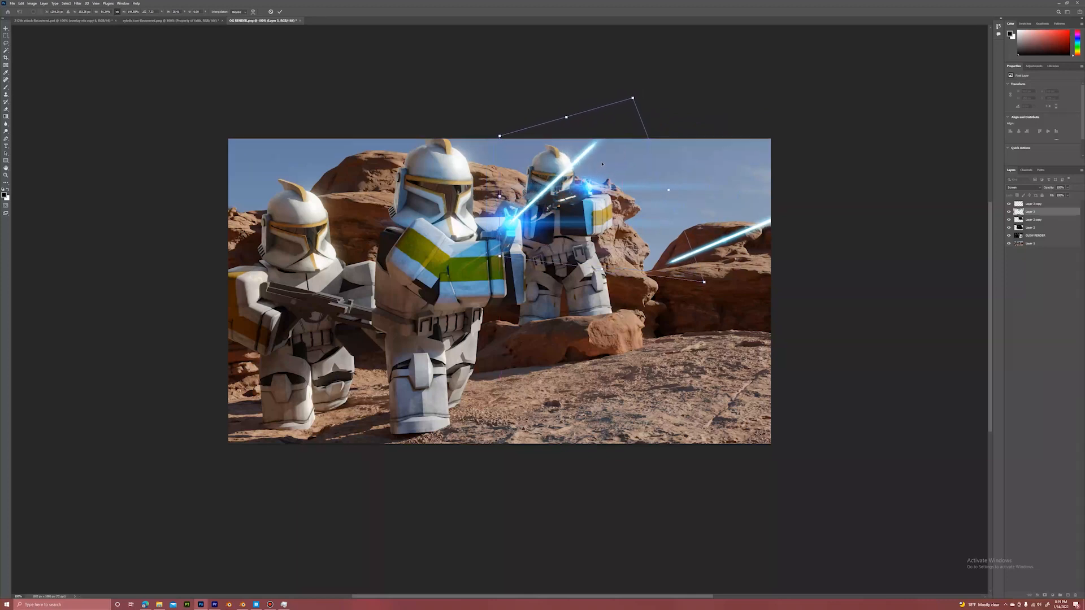
drag(634, 98, 676, 67)
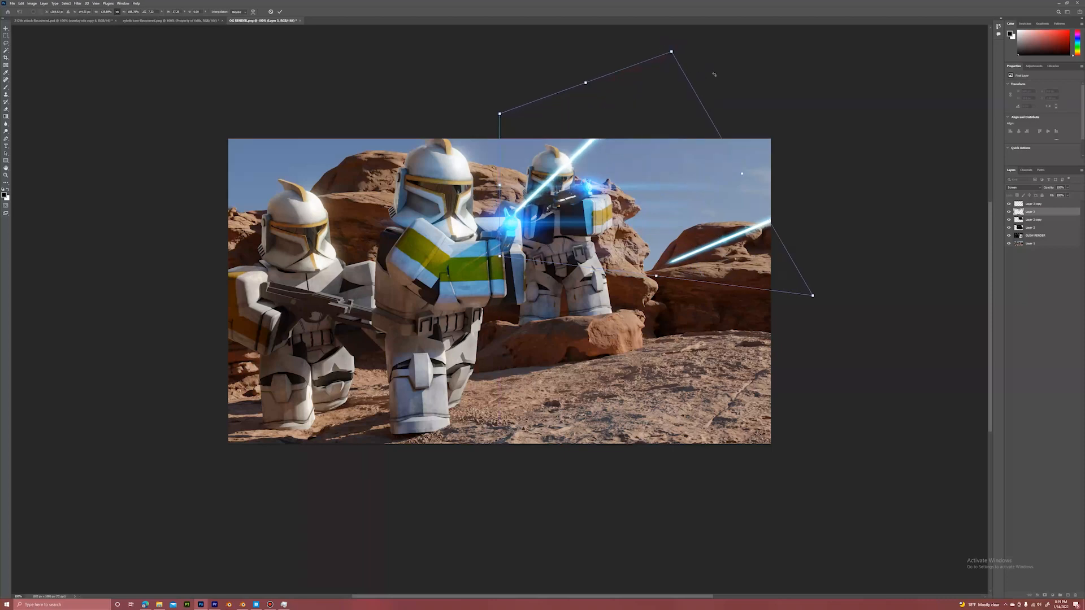
drag(627, 164, 620, 172)
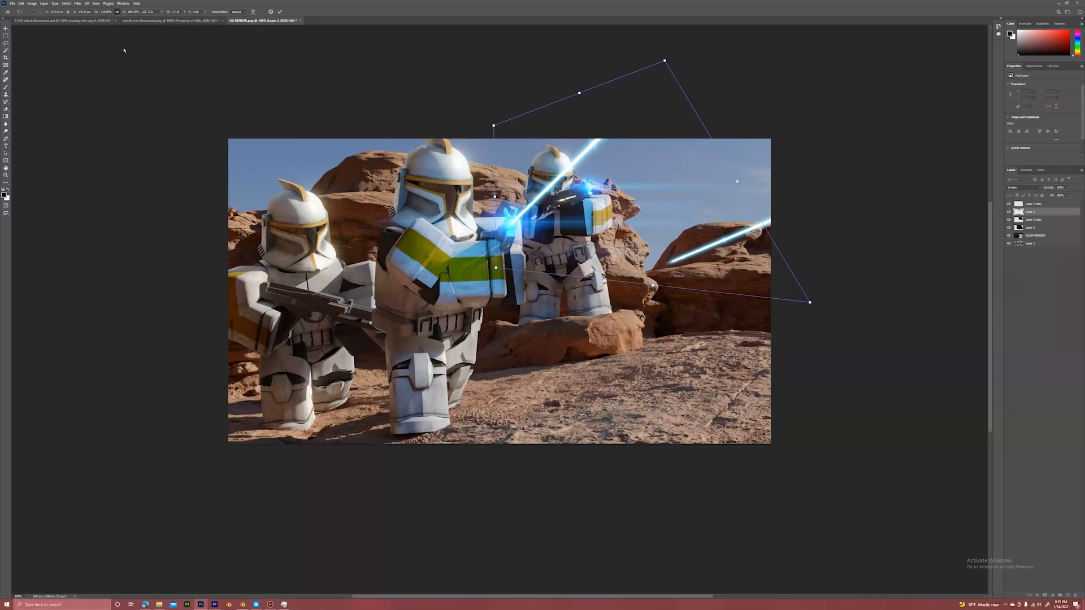
key(Return)
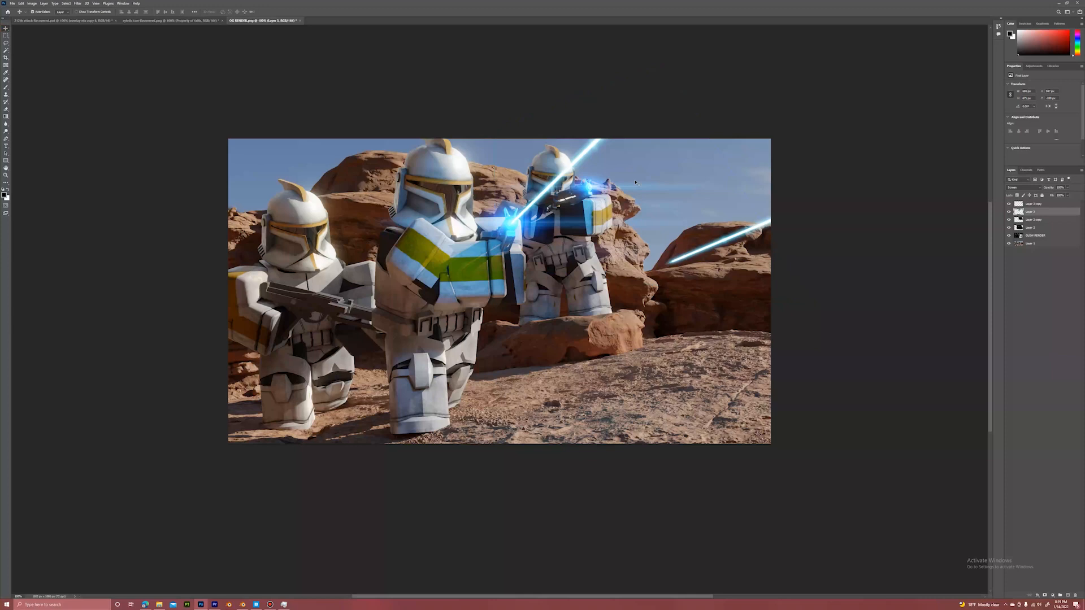
Move the bolt copy to the rear trooper's blaster and shrink it with Free Transform so it shoots up and right from the muzzle.
click(1041, 207)
drag(746, 233, 656, 148)
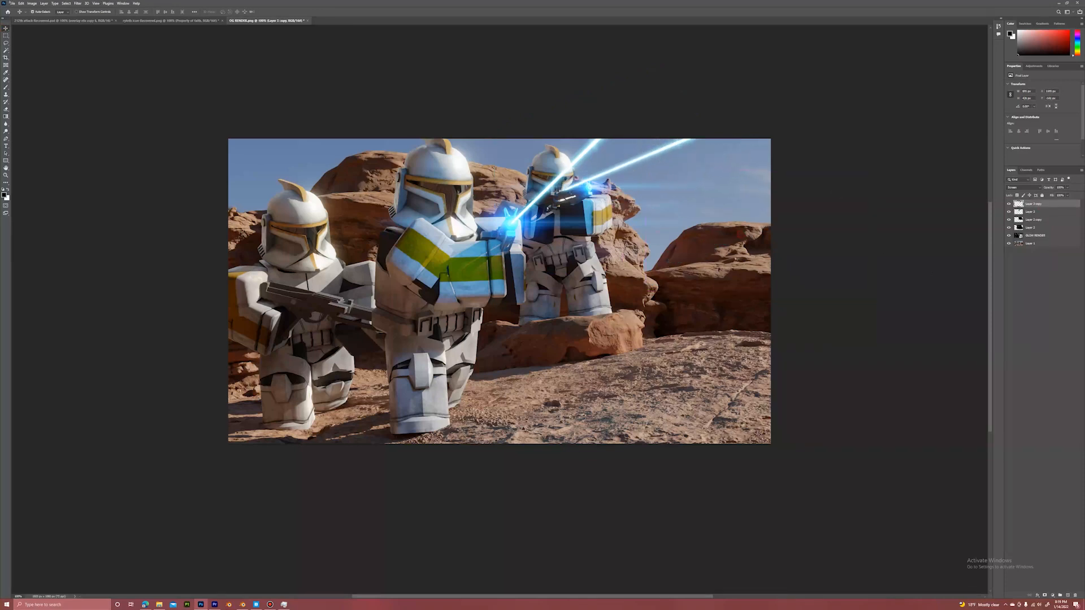
click(21, 3)
click(51, 127)
drag(793, 134, 758, 166)
key(Return)
click(21, 3)
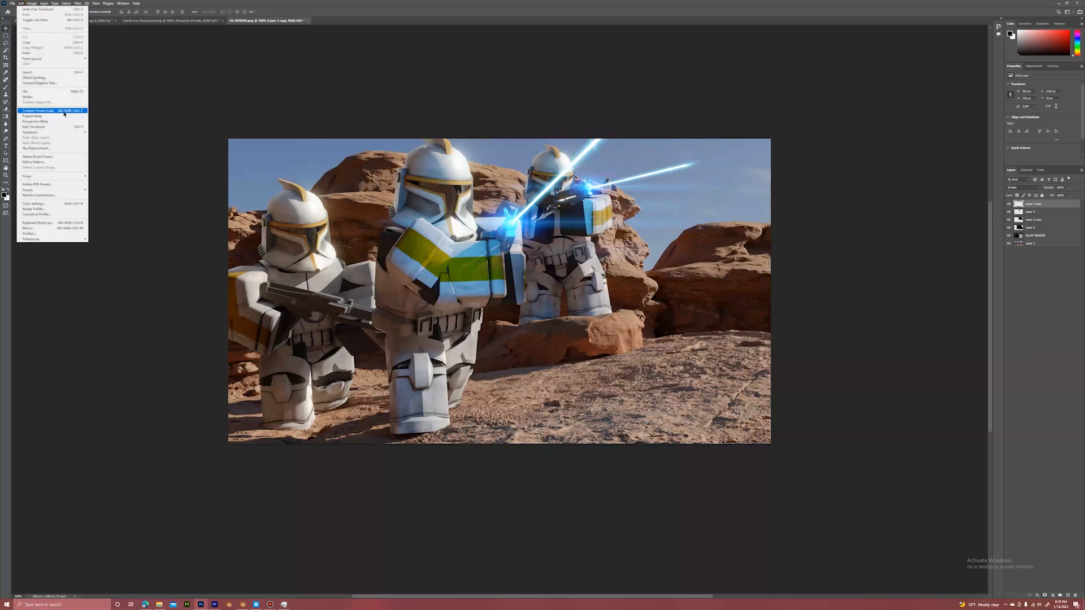
click(56, 127)
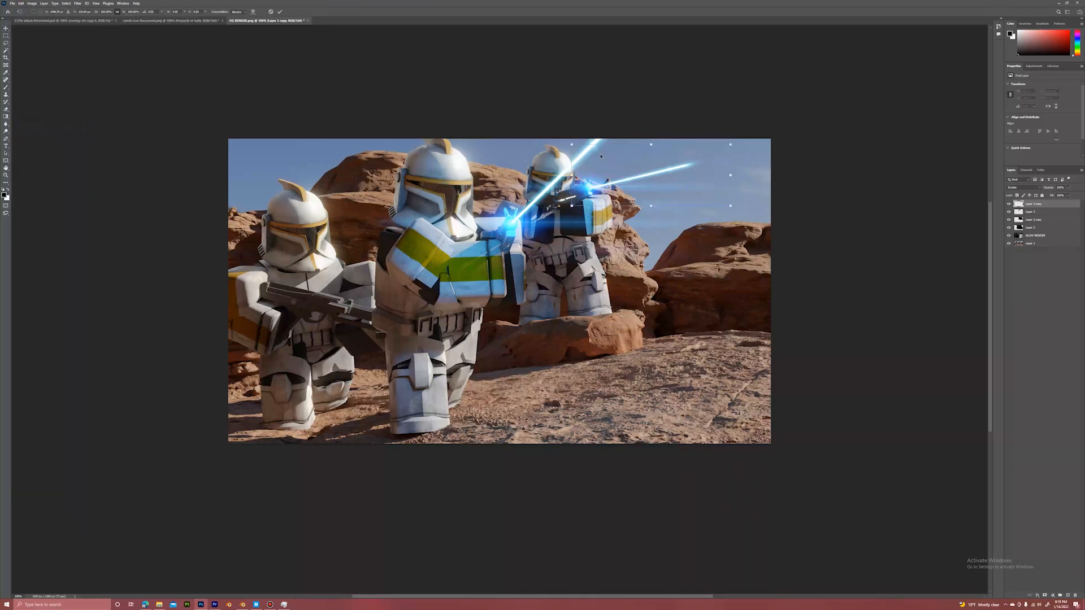
drag(648, 195, 604, 203)
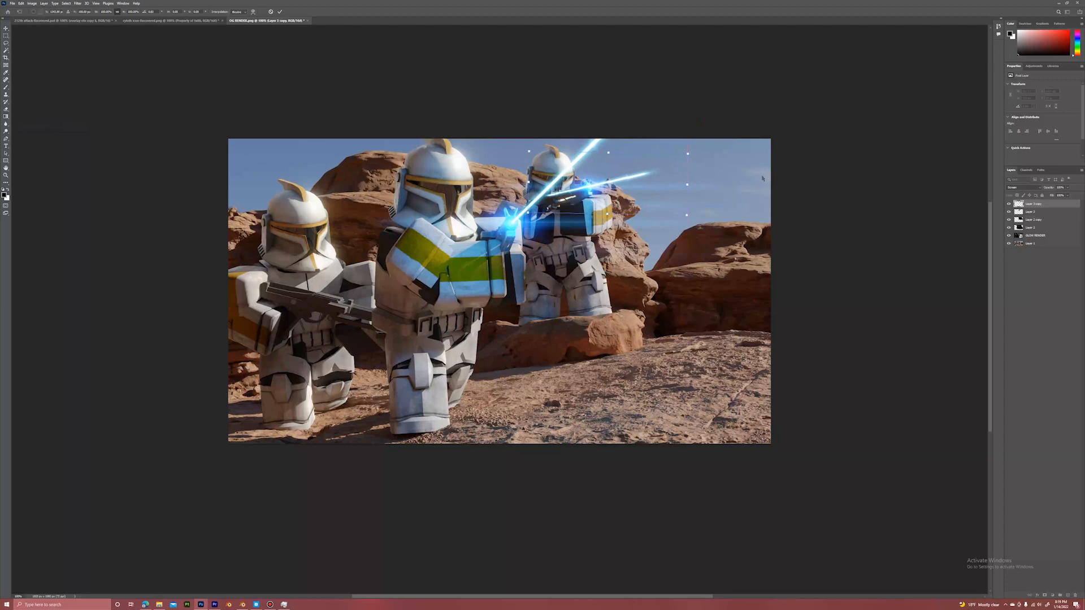
key(Return)
Erase the bolt copy's tail over the rear trooper's blaster with the Eraser and nudge the bolt against the muzzle flare.
key(e)
click(36, 11)
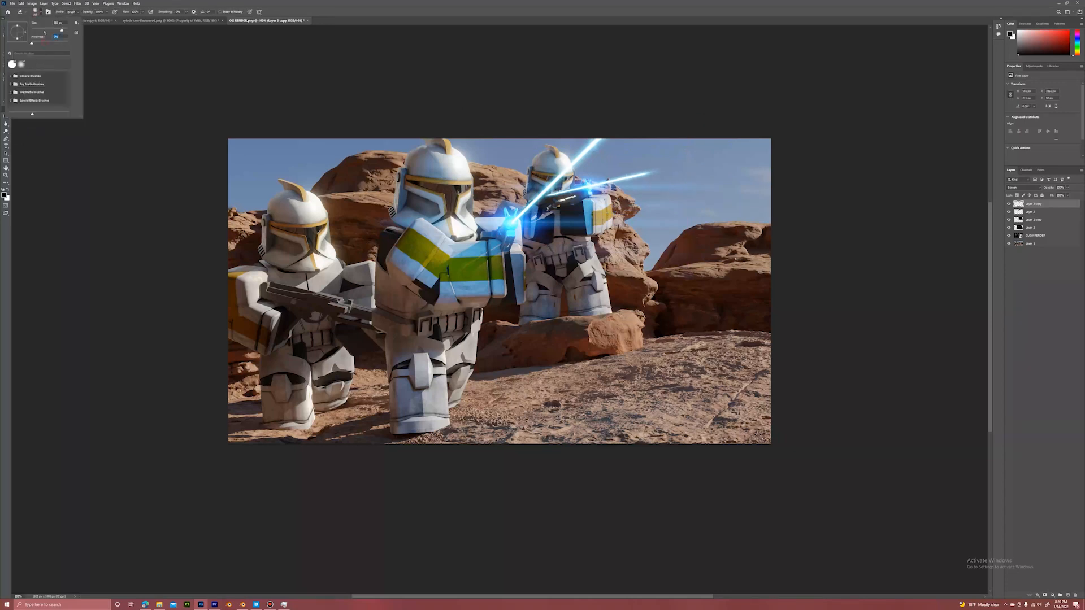
drag(572, 191, 562, 197)
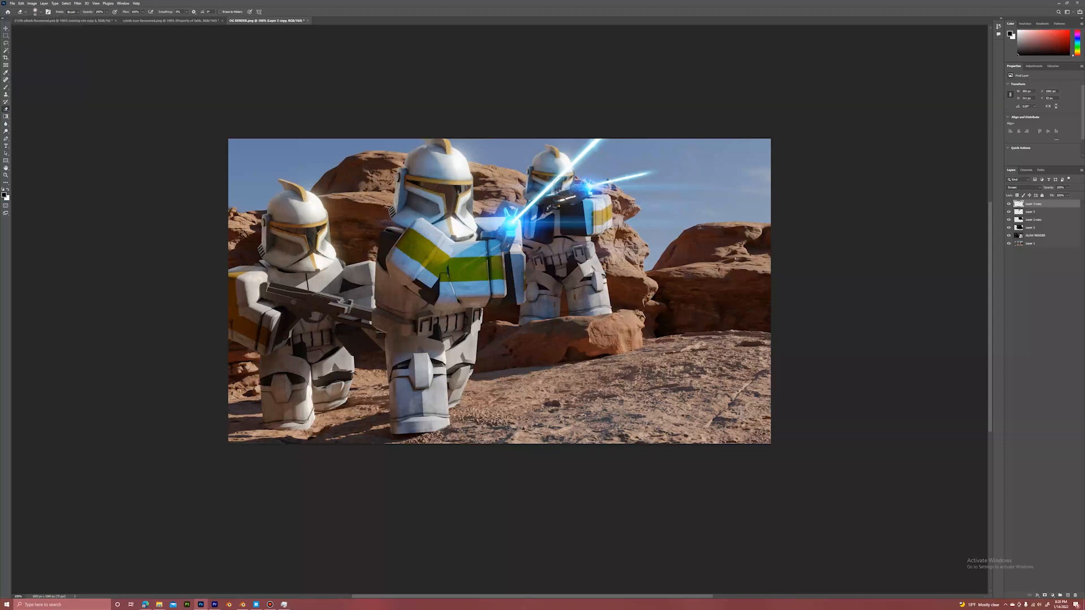
key(v)
drag(623, 177, 621, 182)
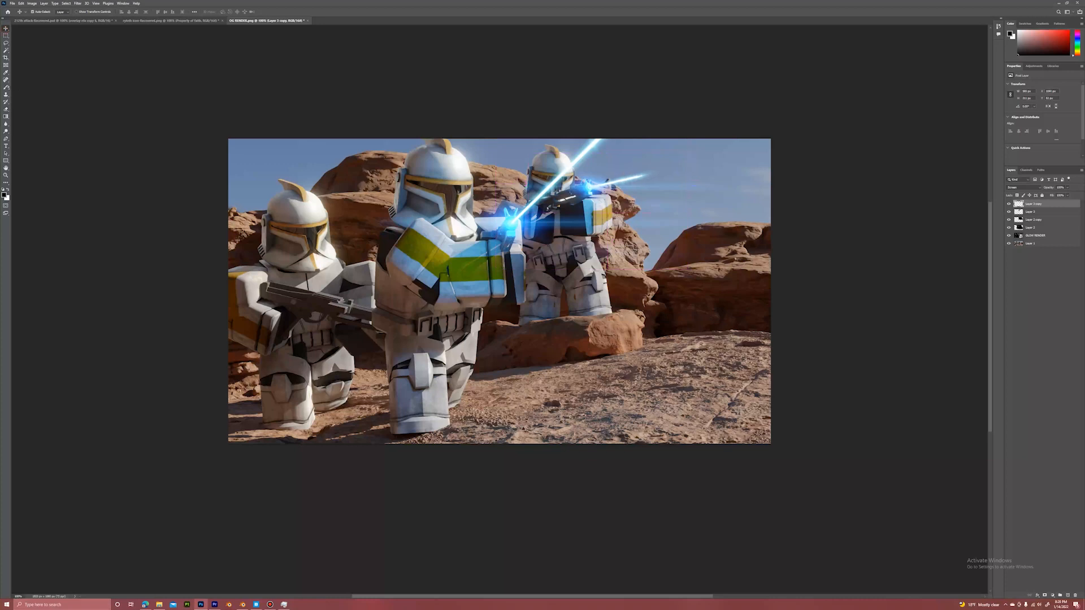
key(e)
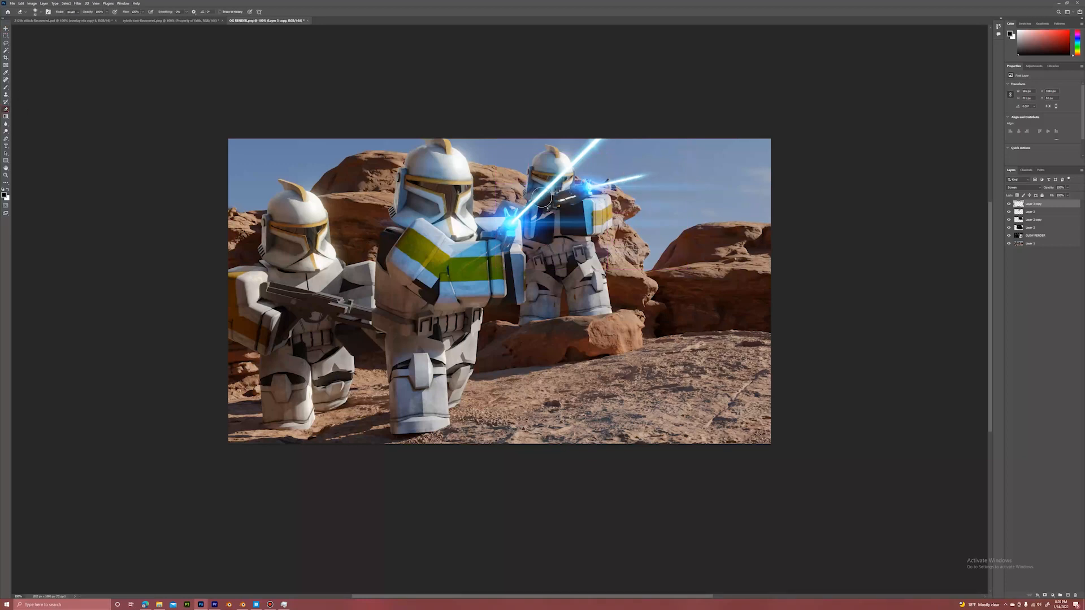
key(v)
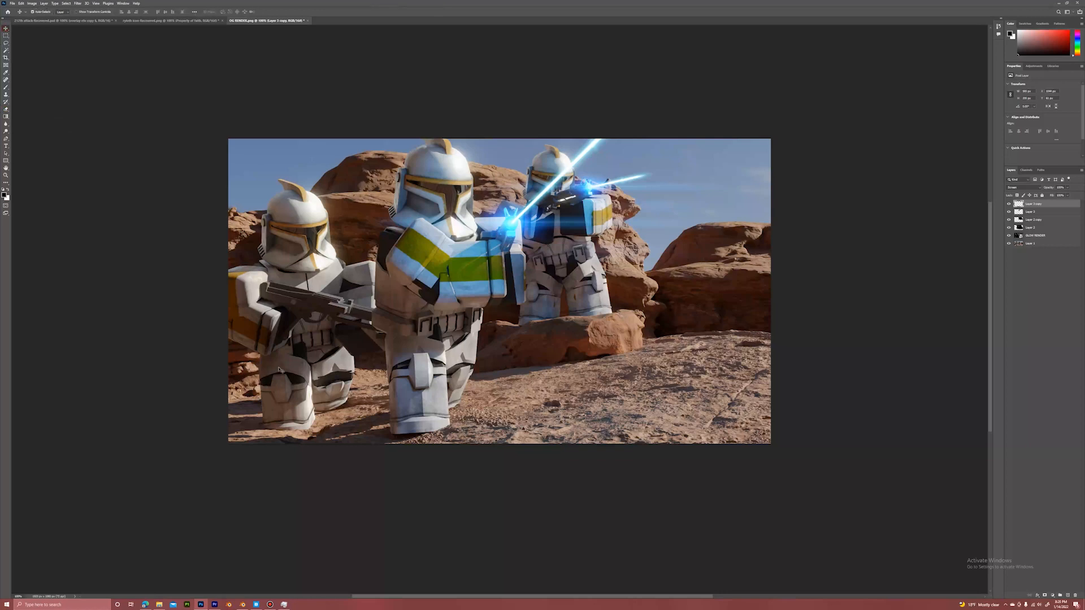
Switch to the browser and search Google Images for "sand effect".
click(145, 605)
scroll(315, 46, up, 1)
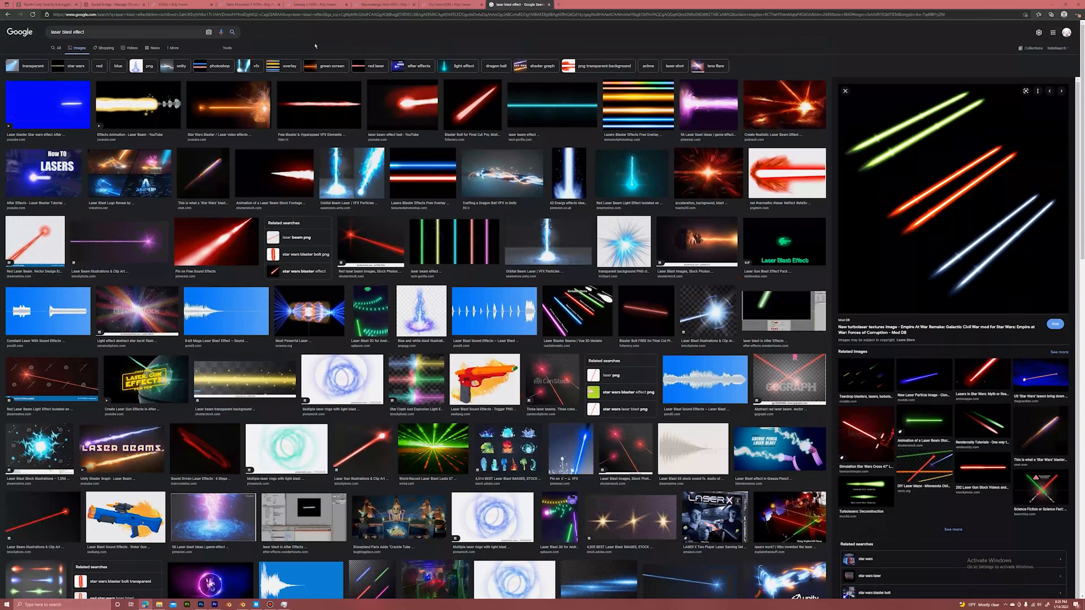
click(177, 30)
text(sand eff)
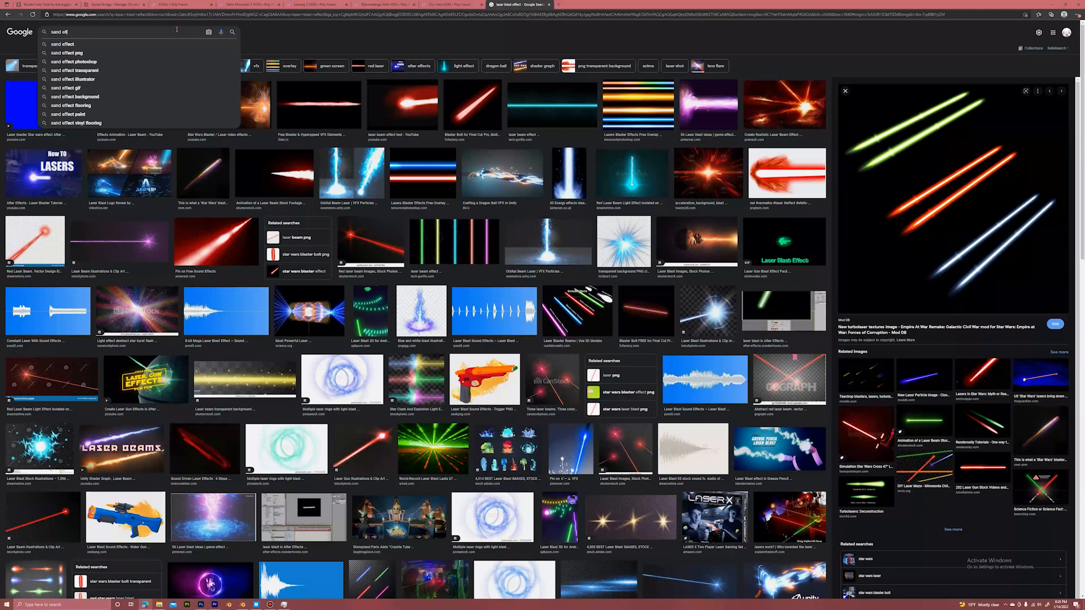
key(Return)
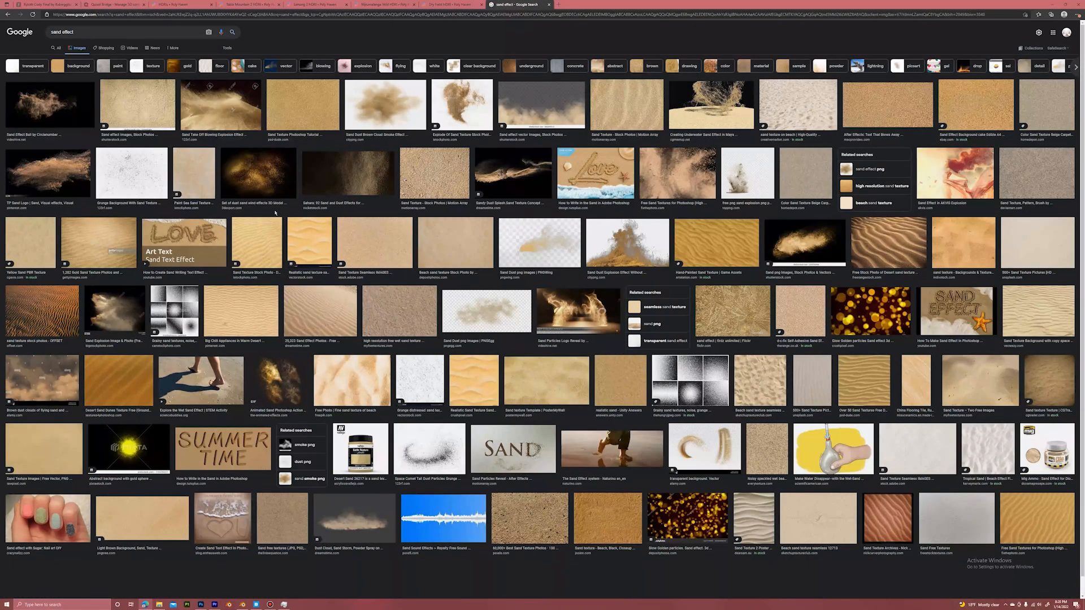
Open the Sand Dust Cloud Texture Overlay from a sand result's related images and copy the image.
click(35, 187)
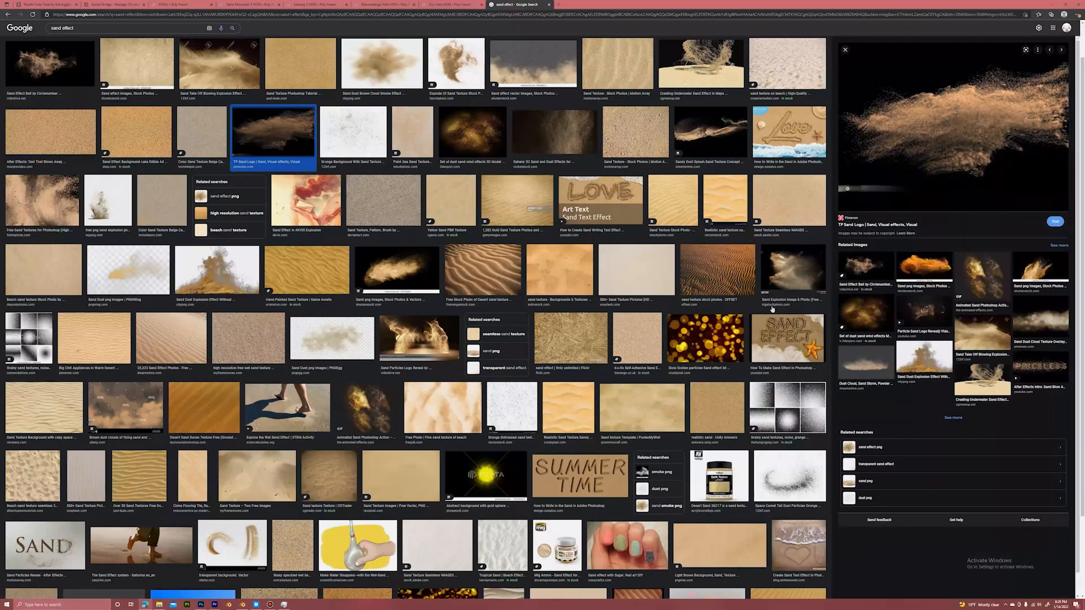
click(1038, 323)
right_click(950, 134)
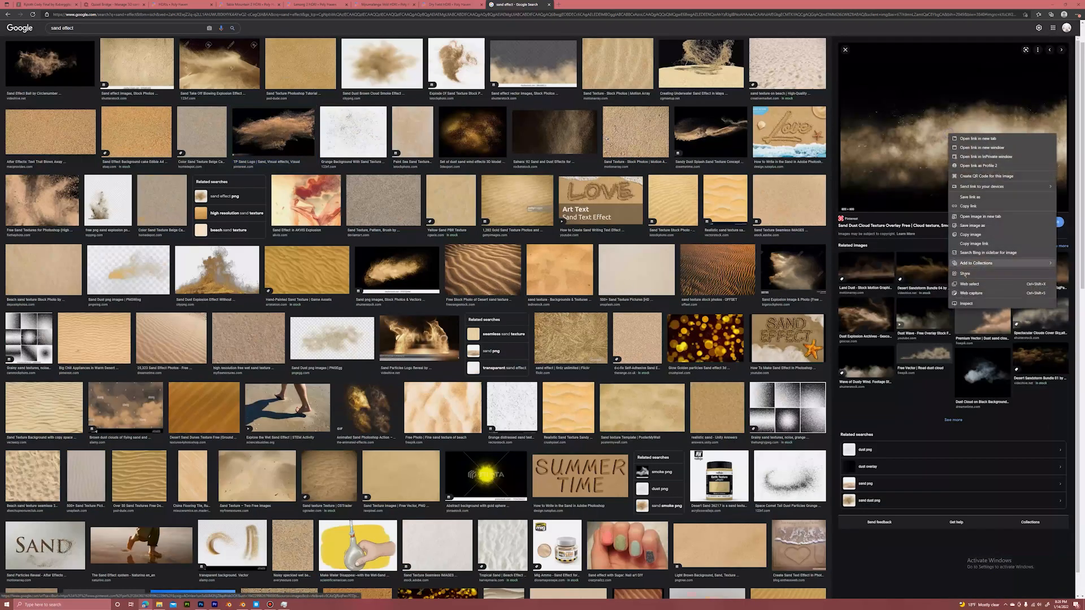
click(971, 234)
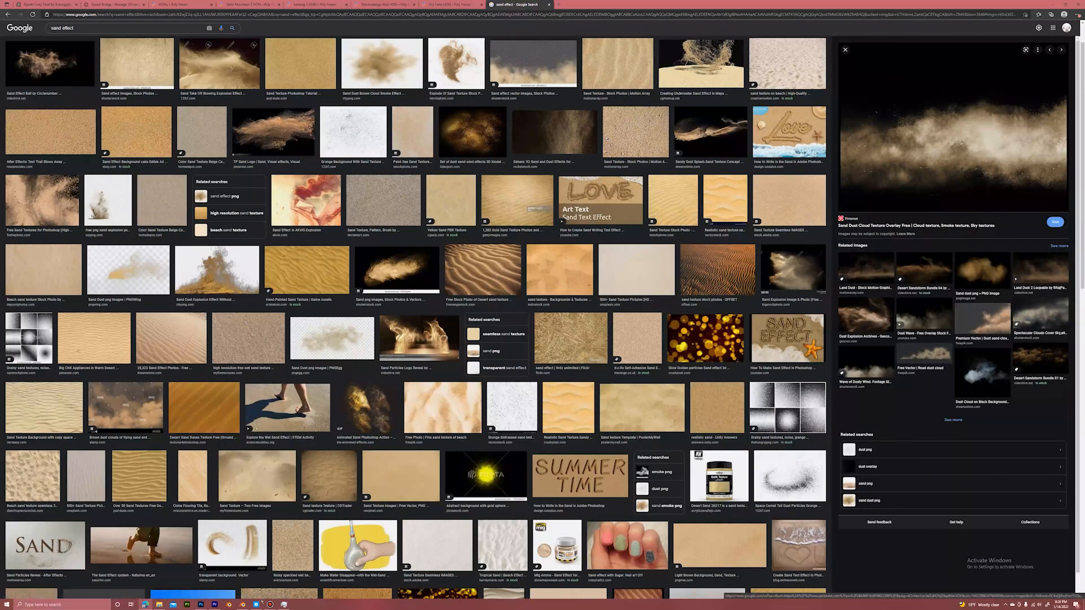
Switch to Photoshop, paste the sand dust image as a new layer and set its blend mode to Screen.
click(201, 605)
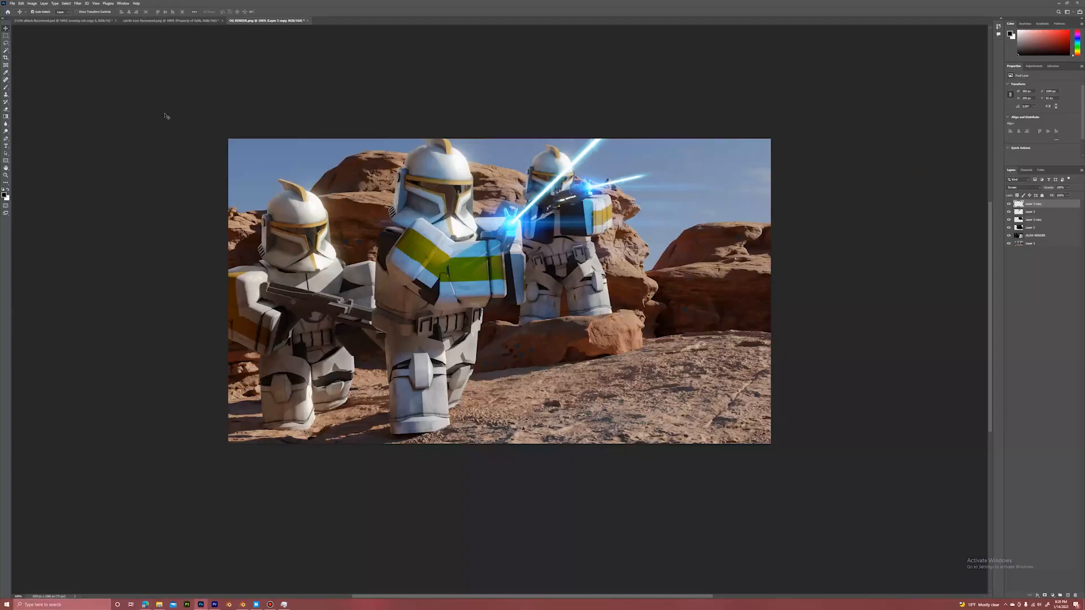
click(21, 4)
click(40, 52)
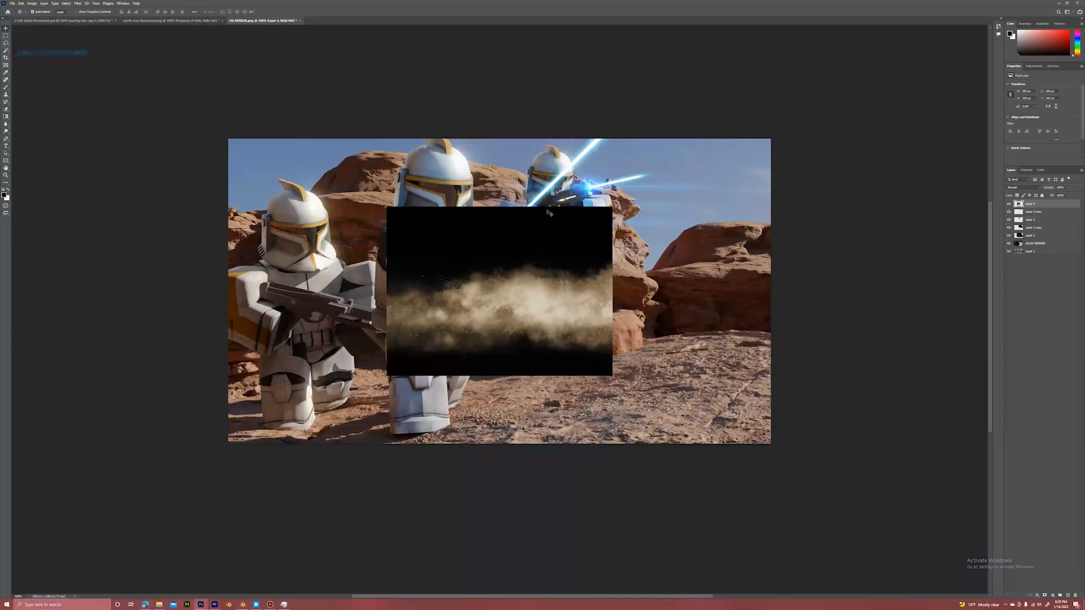
click(1023, 187)
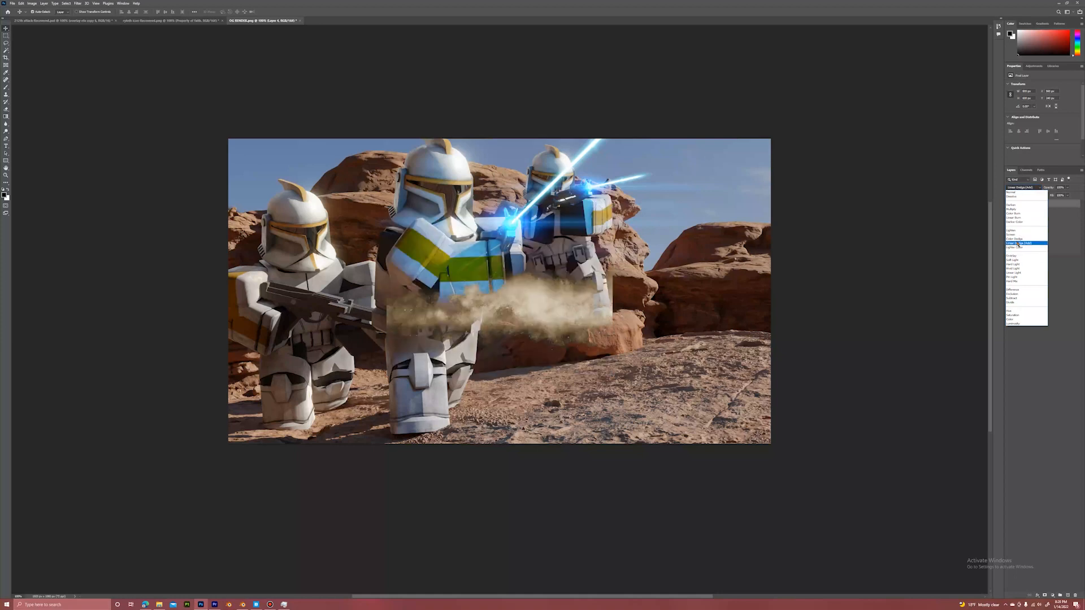
click(1018, 236)
Enlarge the dust layer with Free Transform and place it over the ground in the image's lower right area.
click(20, 4)
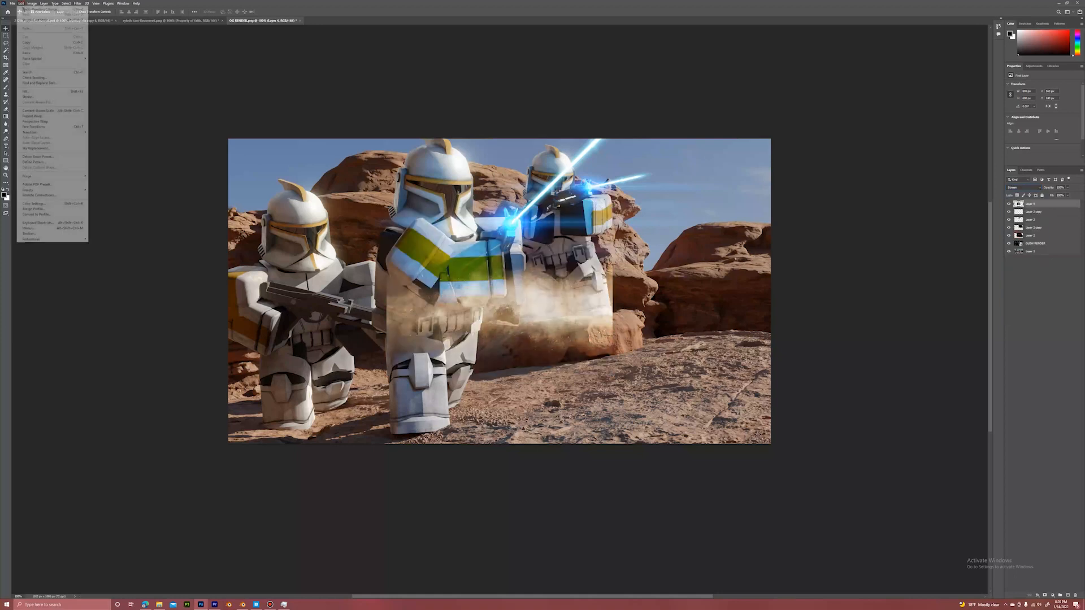
click(39, 128)
drag(612, 292, 771, 247)
drag(669, 259, 724, 316)
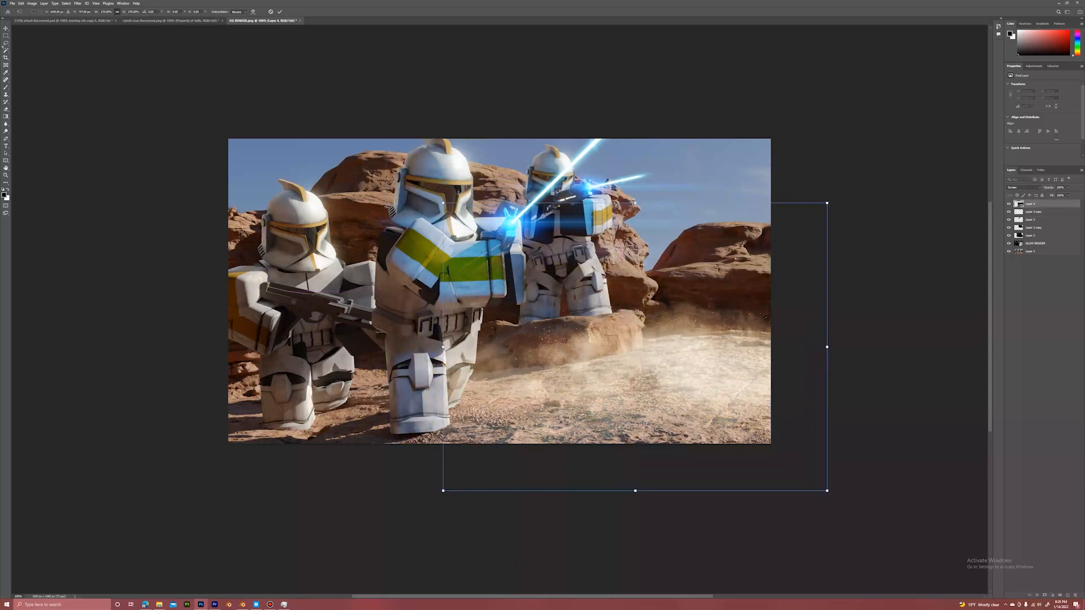
key(Return)
Erase the dust that overlaps the middle trooper's legs with the Eraser.
click(6, 109)
click(39, 12)
mouse_move(386, 392)
mouse_down()
mouse_move(419, 421)
mouse_move(423, 388)
mouse_up()
click(6, 29)
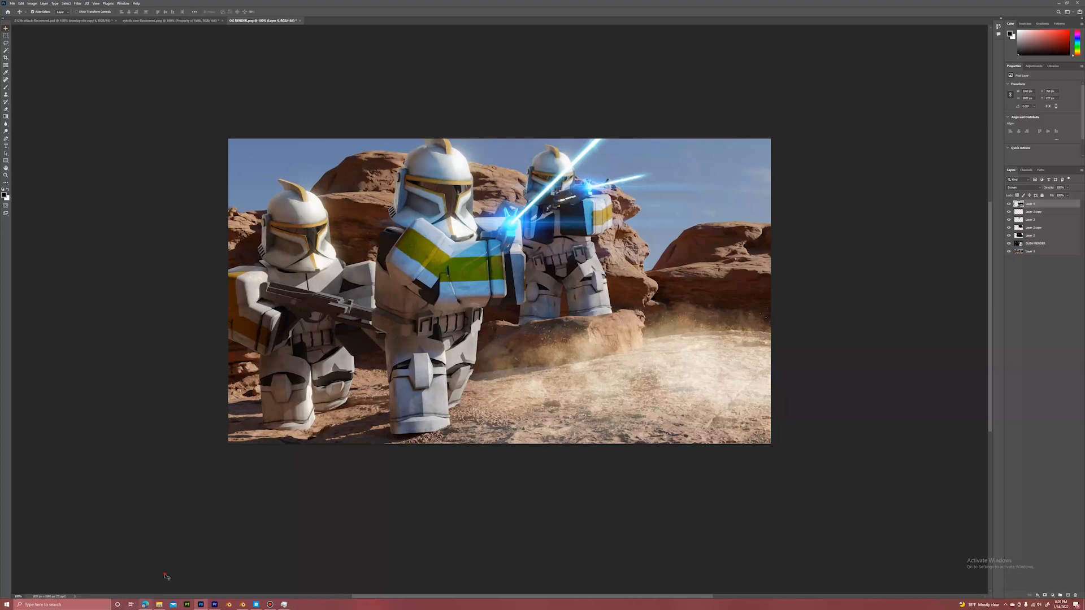
Switch to the browser, open the Spectacular Clouds Cover sandstorm picture among the related images and copy it.
click(145, 605)
click(940, 350)
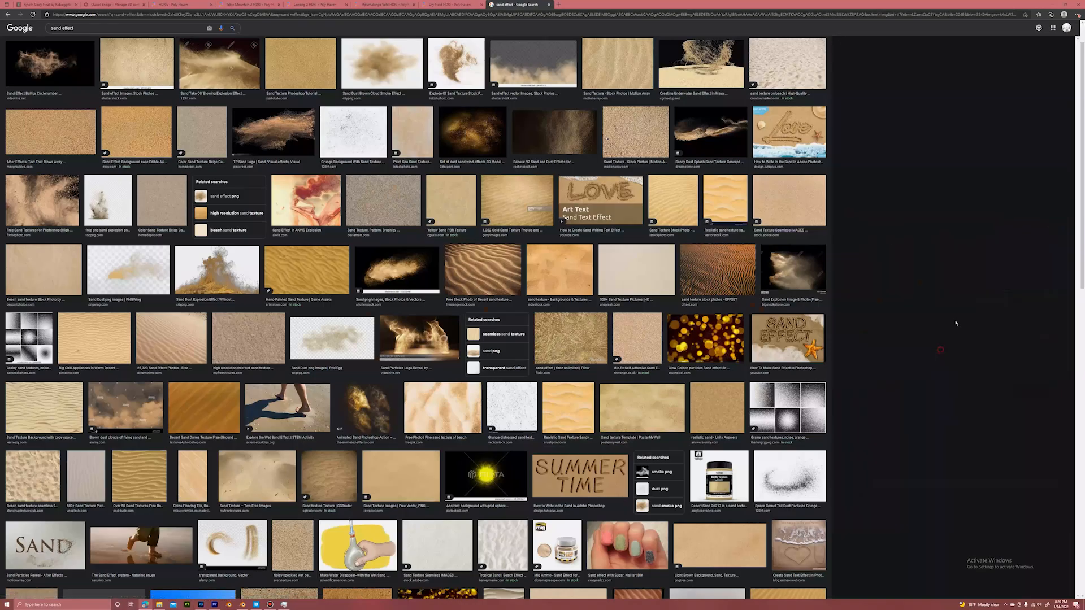
click(1038, 315)
click(928, 325)
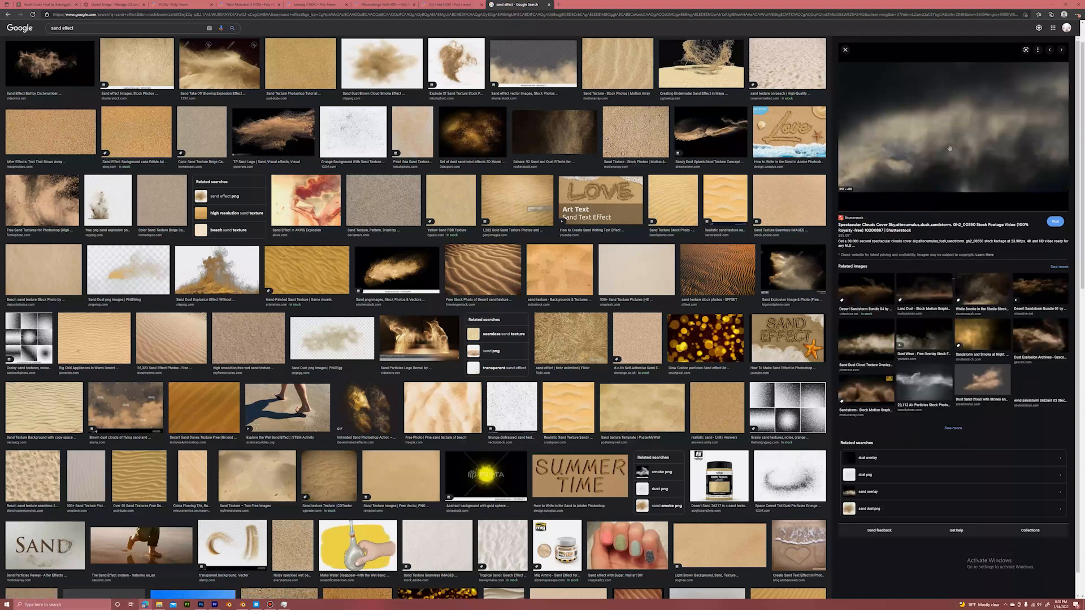
right_click(950, 147)
click(981, 249)
Switch to Photoshop, paste the sandstorm cloud image as a new layer and set its blend mode to Screen.
click(201, 604)
click(21, 3)
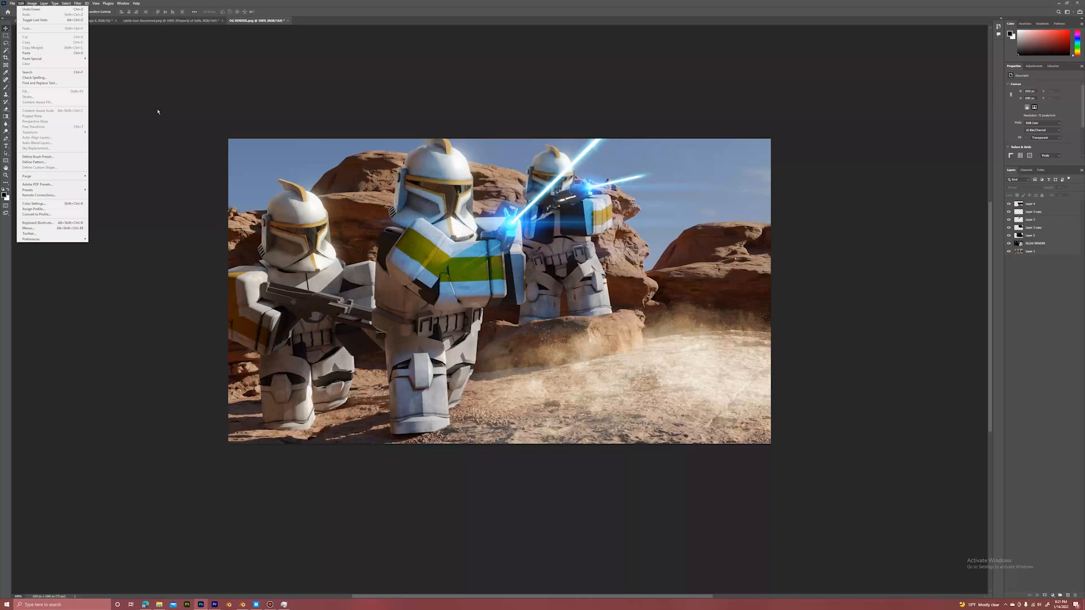
click(33, 53)
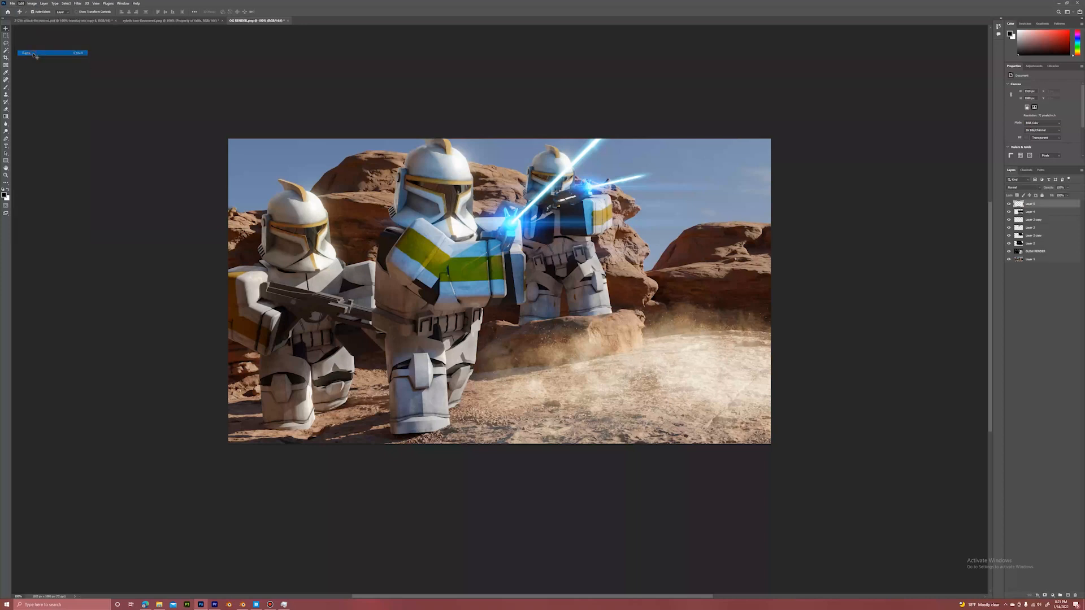
click(1043, 187)
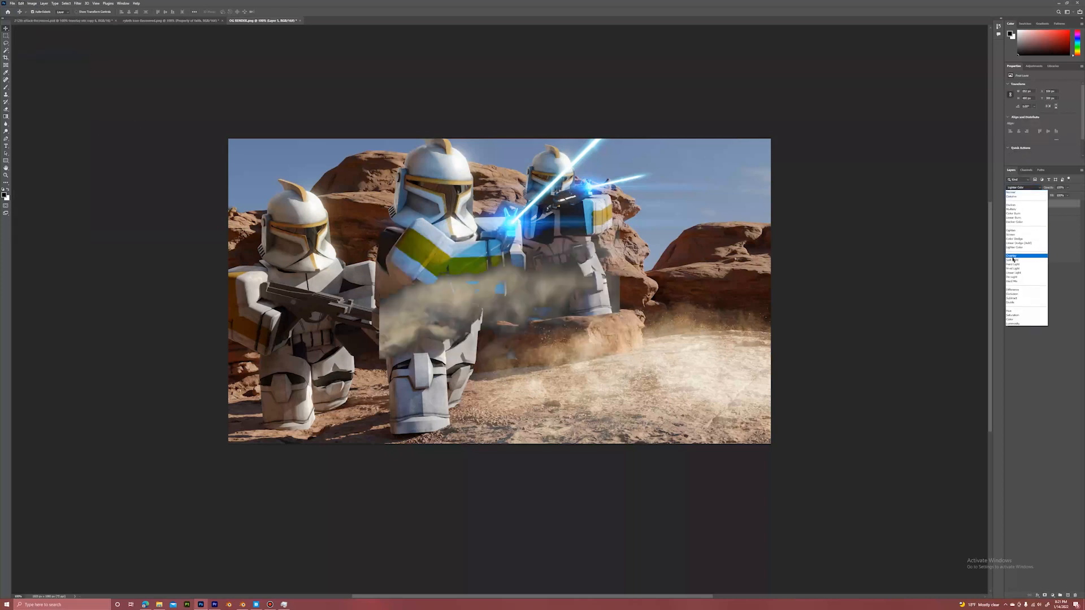
click(1016, 235)
click(21, 3)
click(50, 121)
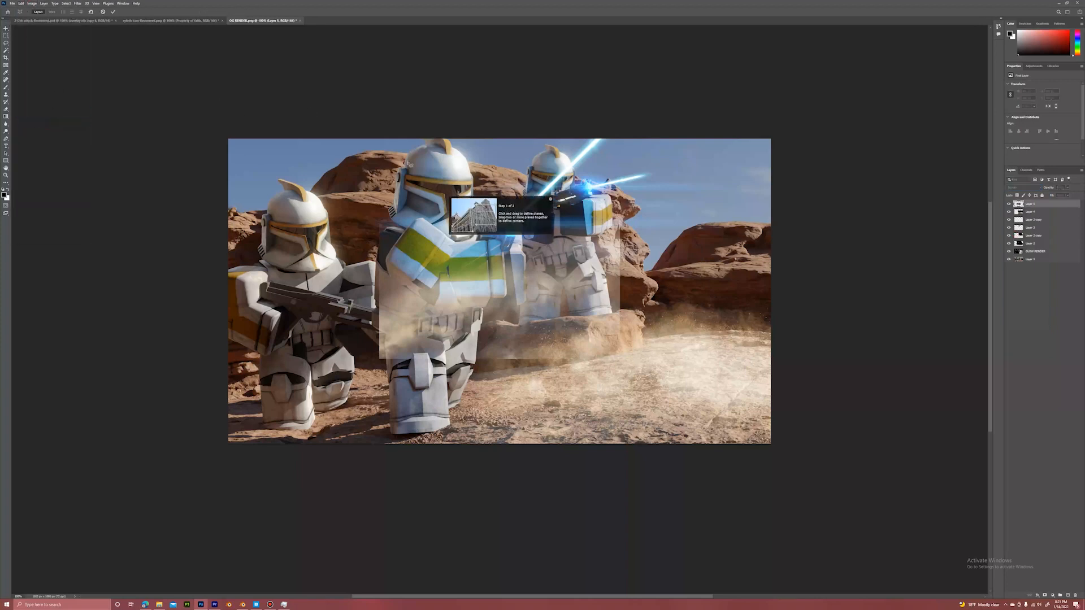
click(5, 30)
click(551, 212)
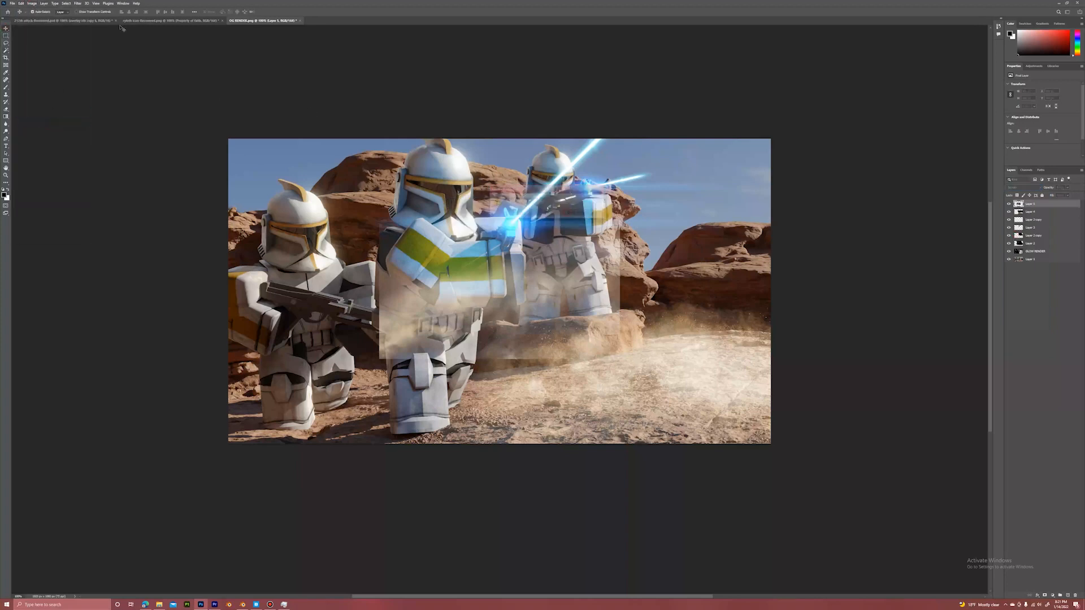
Enlarge the sandstorm cloud layer with Free Transform and place it over the ground around the left and middle troopers' legs.
click(21, 4)
click(49, 128)
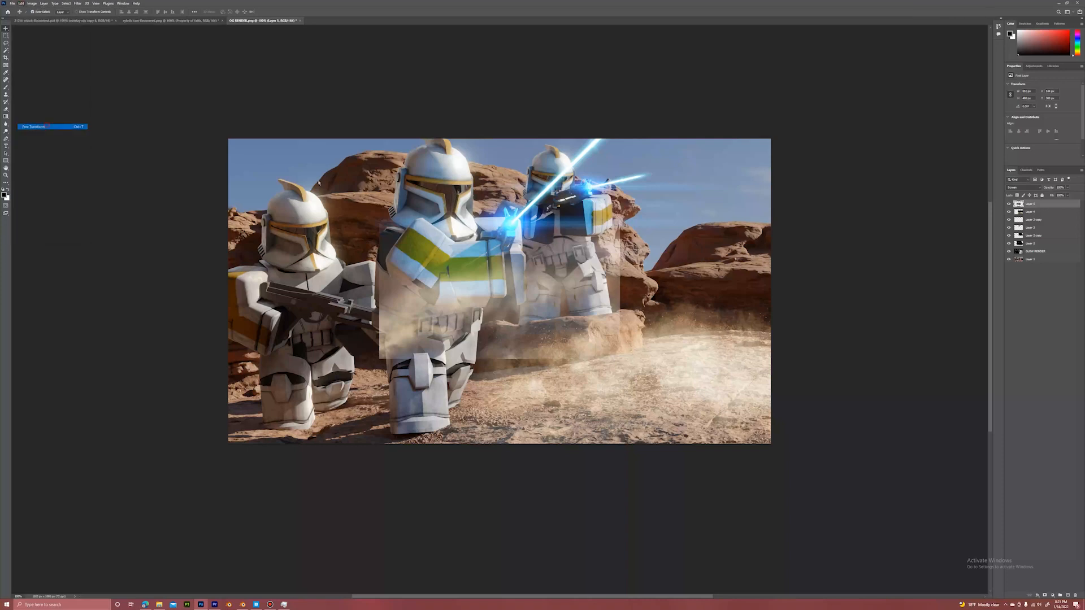
drag(620, 291, 843, 288)
drag(764, 267, 547, 362)
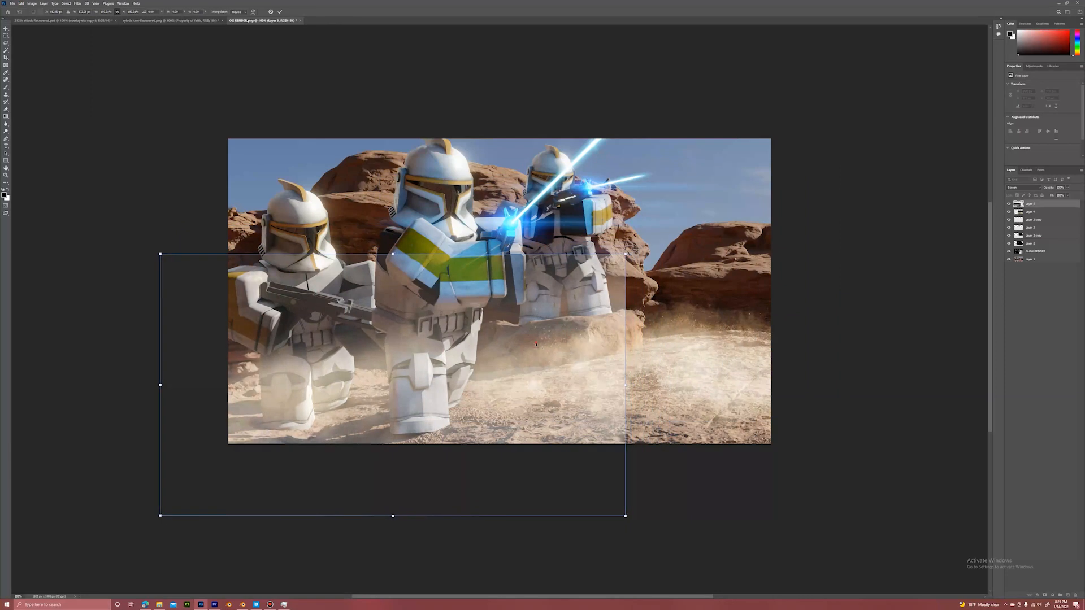
drag(370, 276, 367, 282)
key(Return)
Erase the hard upper and right edges of the sandstorm cloud layer with a soft Eraser brush.
key(e)
click(35, 11)
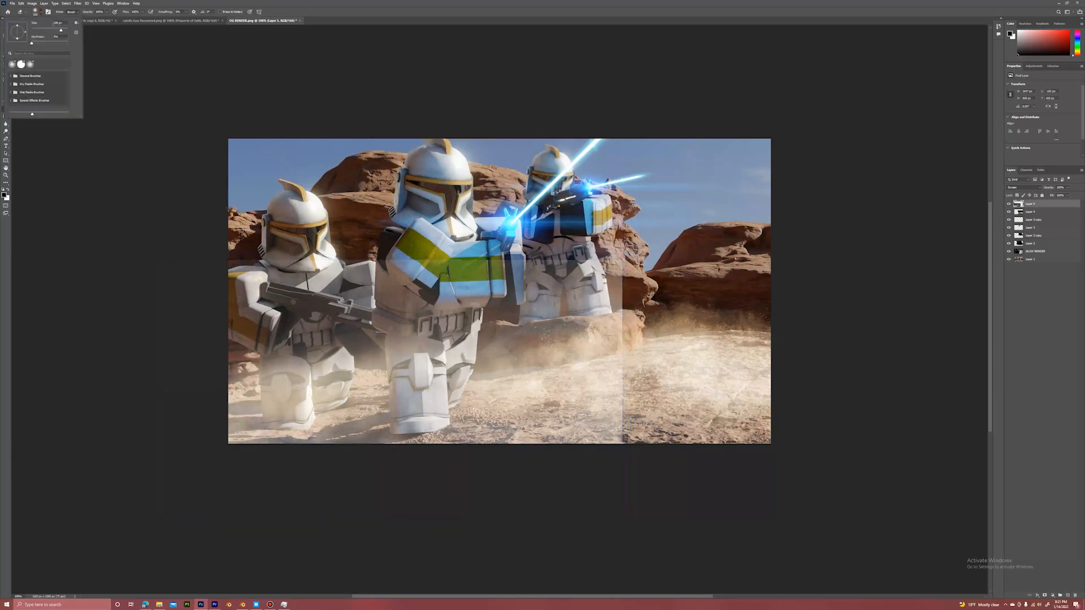
mouse_move(229, 251)
mouse_down()
mouse_move(757, 436)
mouse_move(765, 509)
mouse_move(725, 432)
mouse_up()
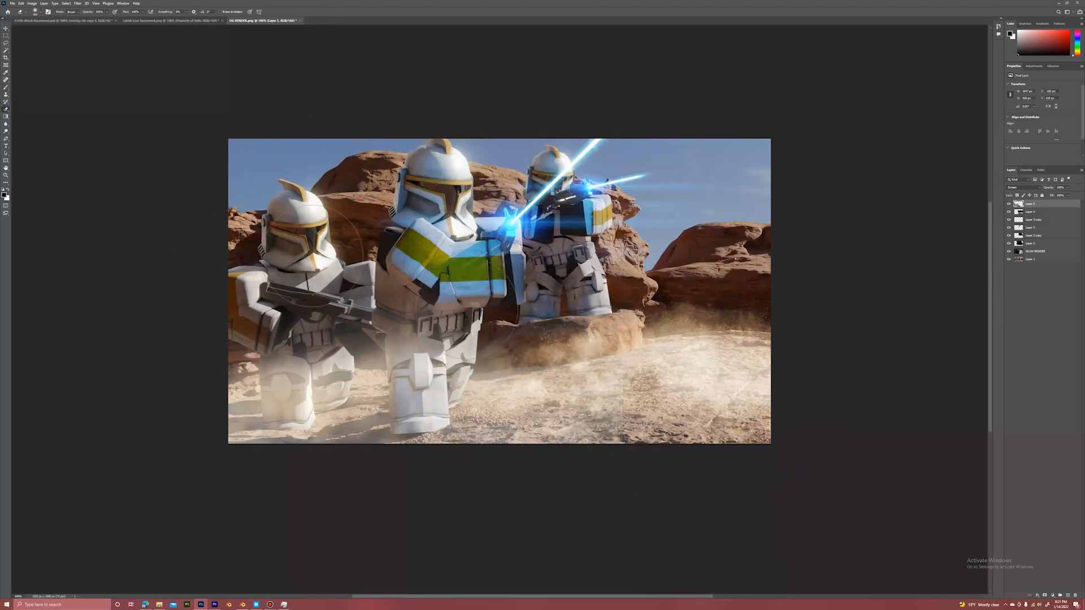
click(6, 28)
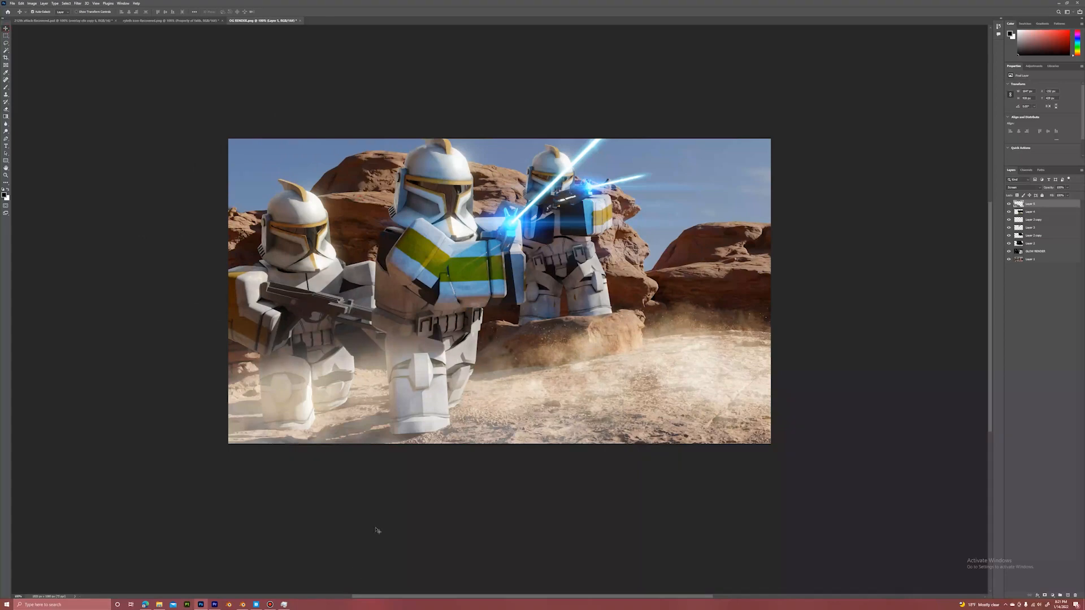
Switch to the browser, open the Dust Wave free overlay picture among the related images and copy it.
click(146, 605)
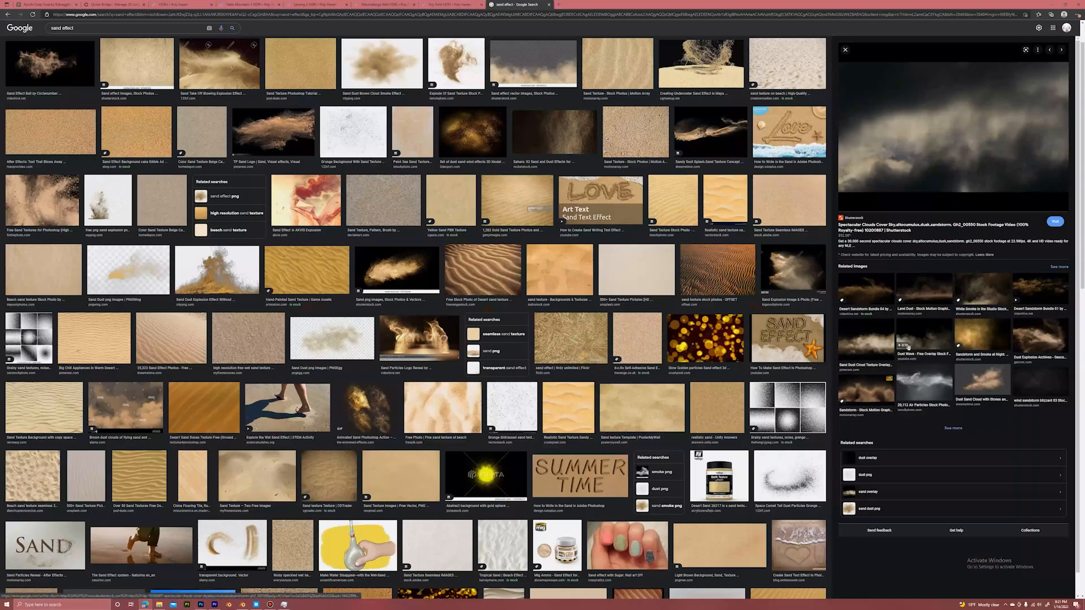
click(925, 339)
right_click(948, 164)
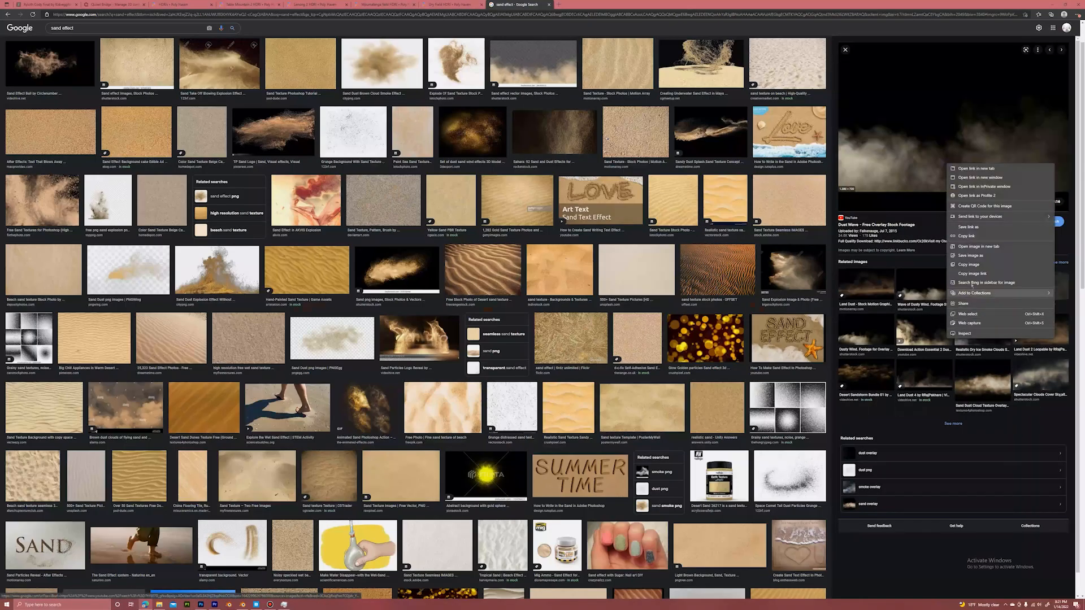
click(971, 264)
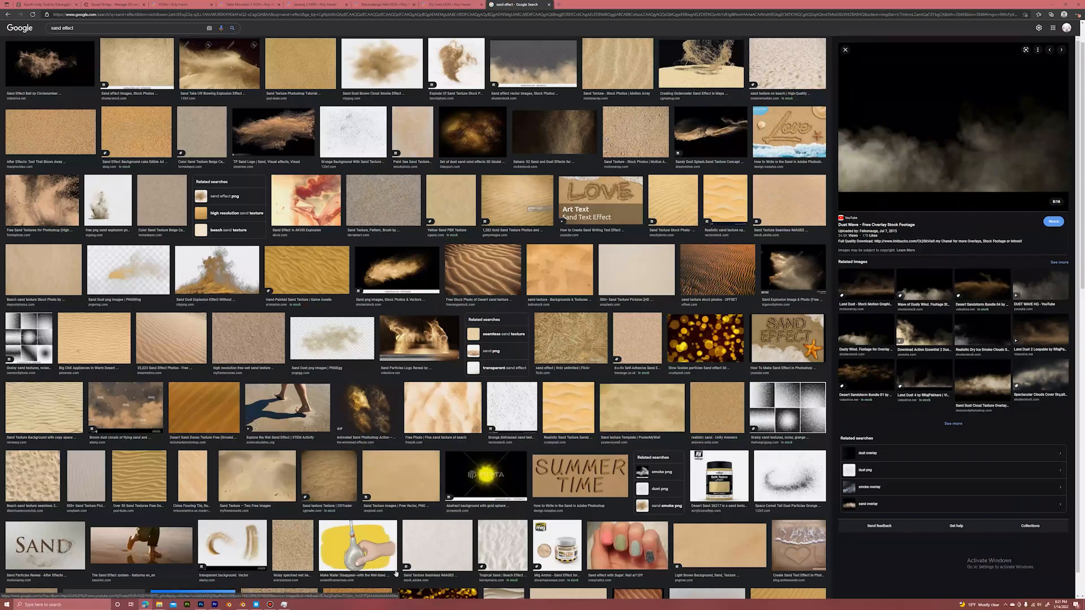
Switch to Photoshop, paste the Dust Wave picture as a new layer and set its blend mode to Screen.
click(200, 605)
click(21, 3)
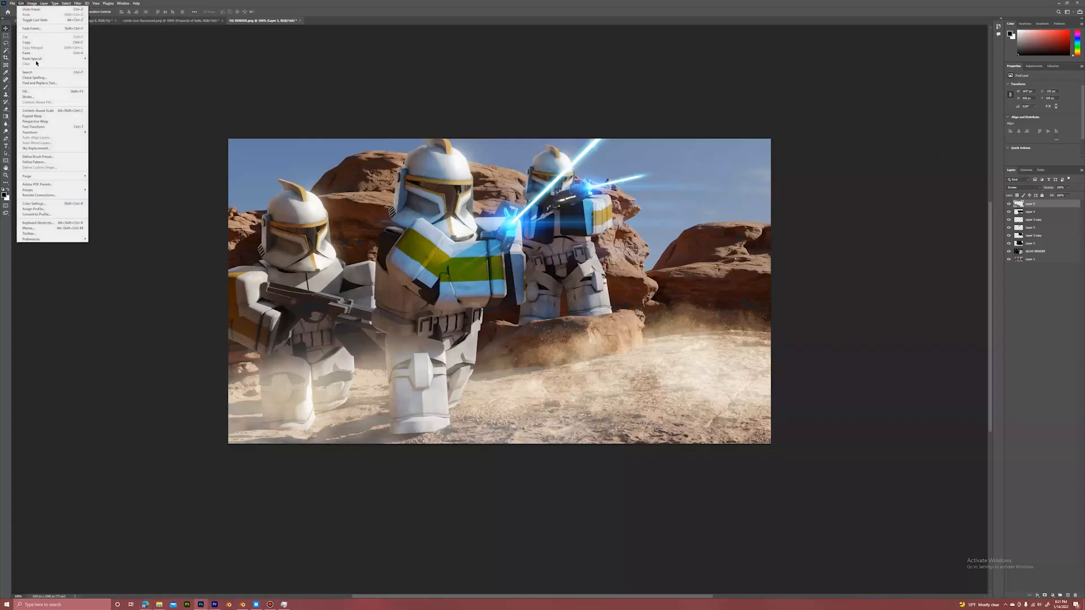
click(39, 52)
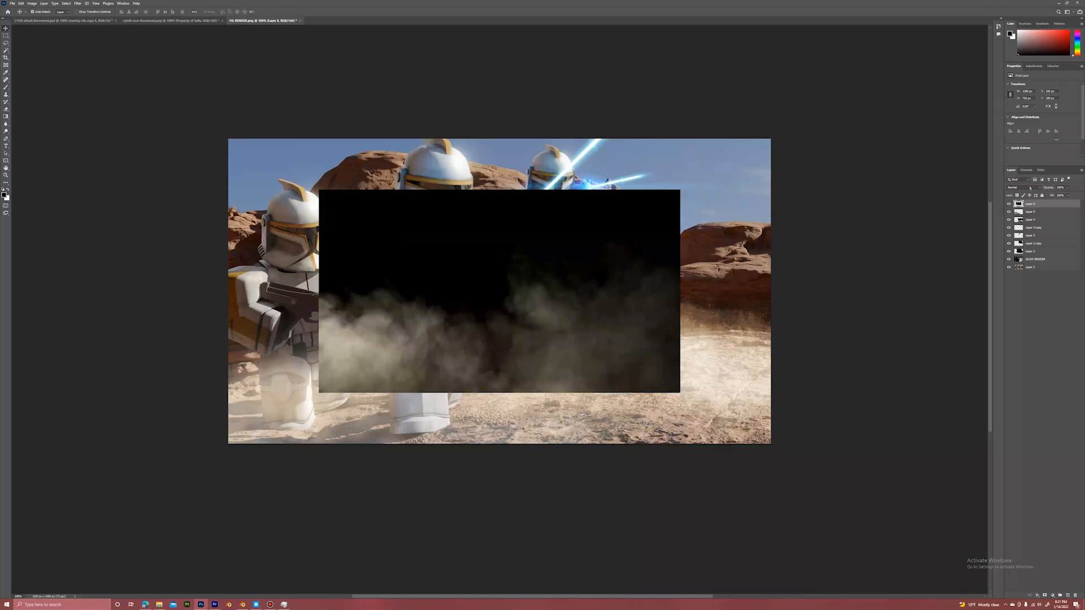
click(1030, 188)
click(1020, 249)
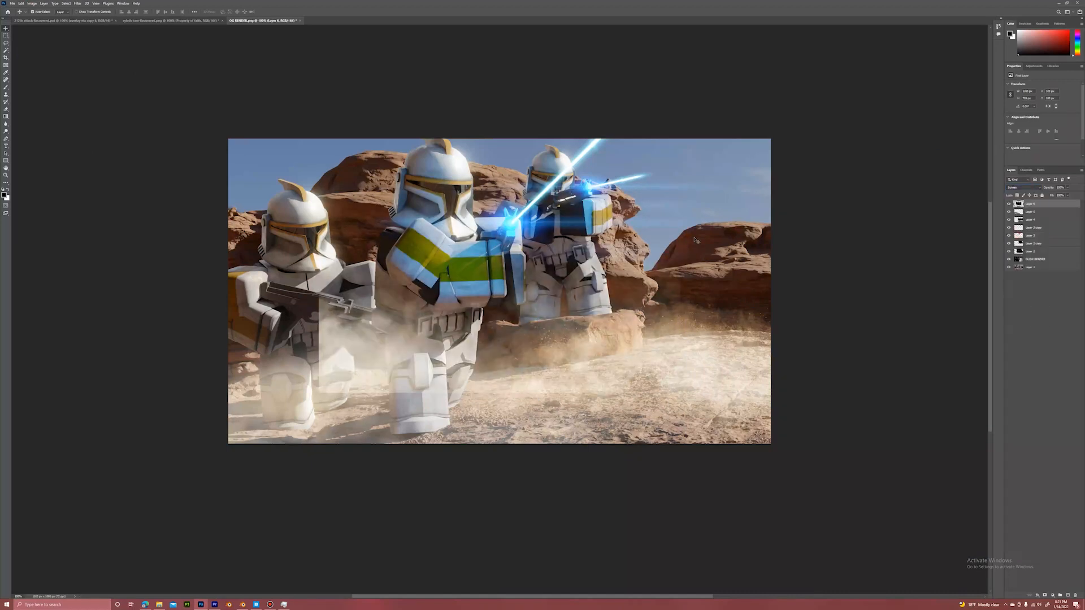
Move the Dust Wave layer down over the foreground ground and erase its hard left edge by the left trooper's feet.
drag(589, 293, 513, 375)
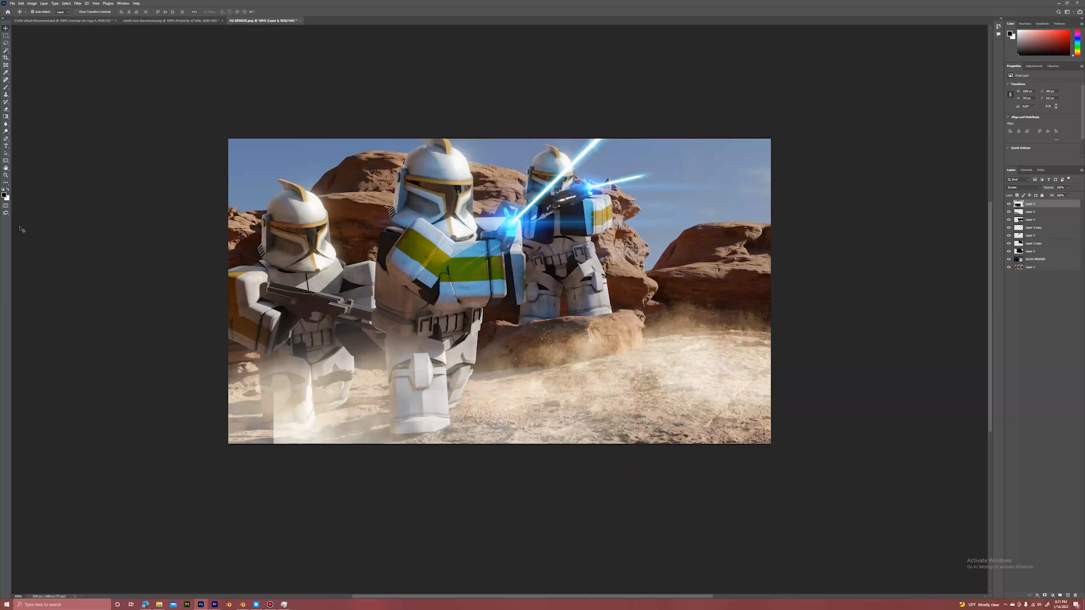
click(6, 111)
mouse_move(288, 432)
mouse_down()
mouse_move(253, 464)
mouse_move(263, 424)
mouse_up()
drag(408, 262, 417, 270)
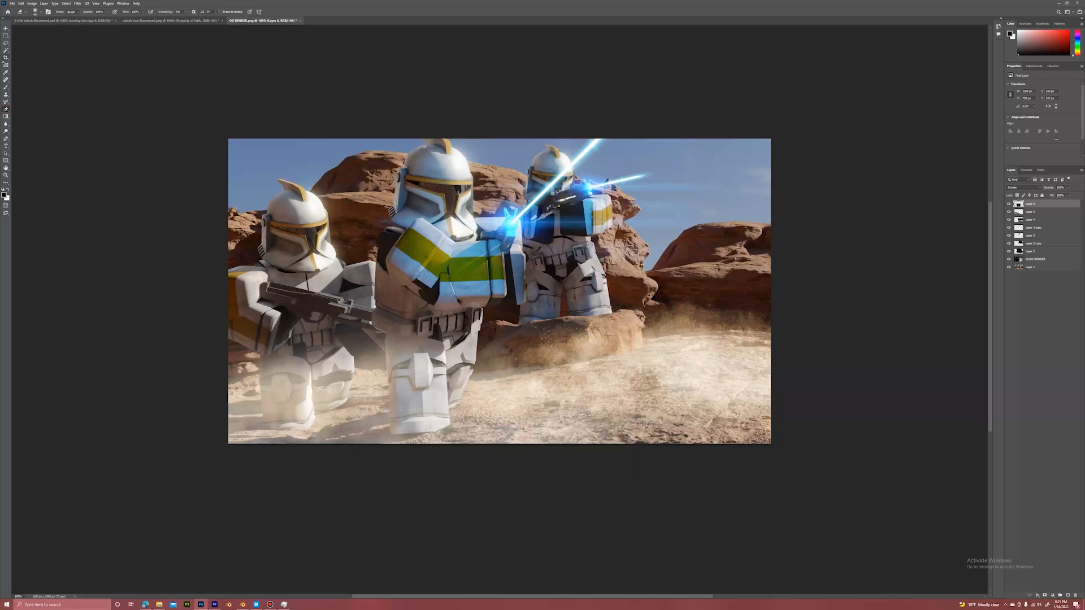
key(v)
Switch to the browser, open the Land Dust picture among the related images and copy it.
click(146, 604)
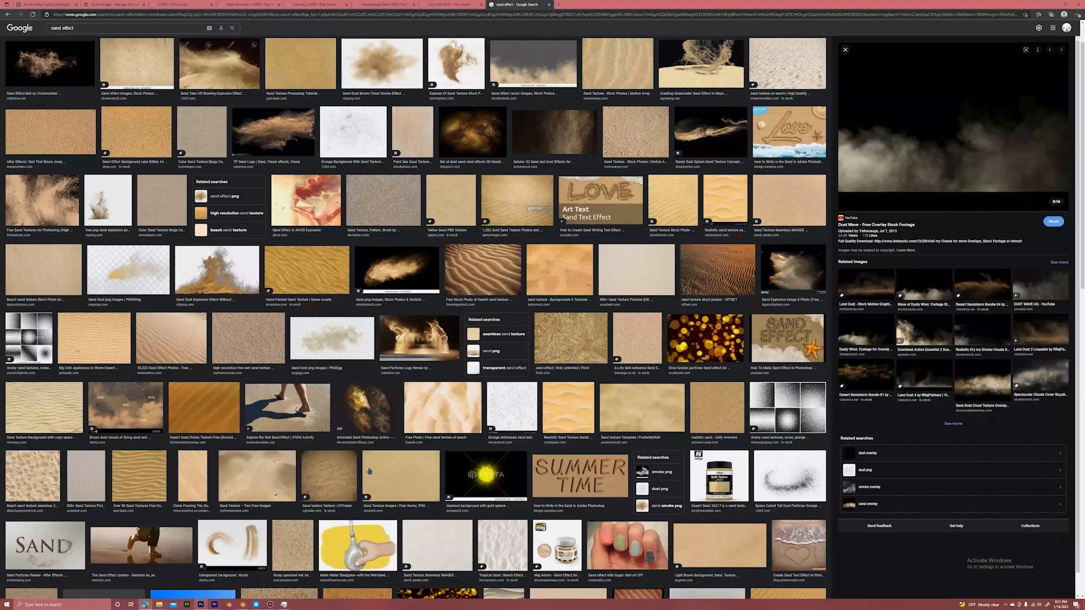
click(866, 285)
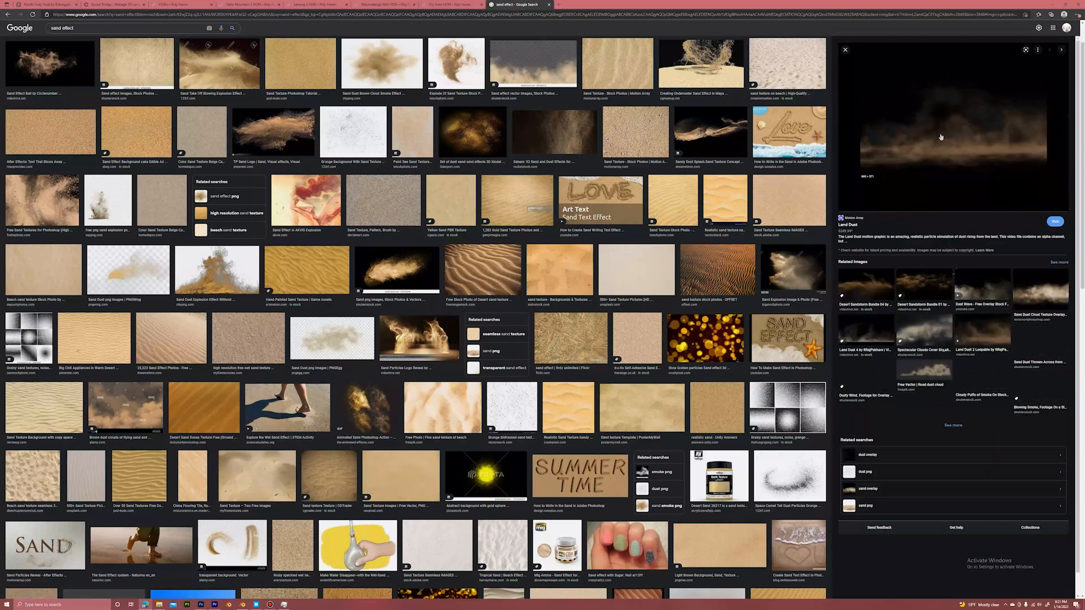
right_click(940, 136)
click(964, 236)
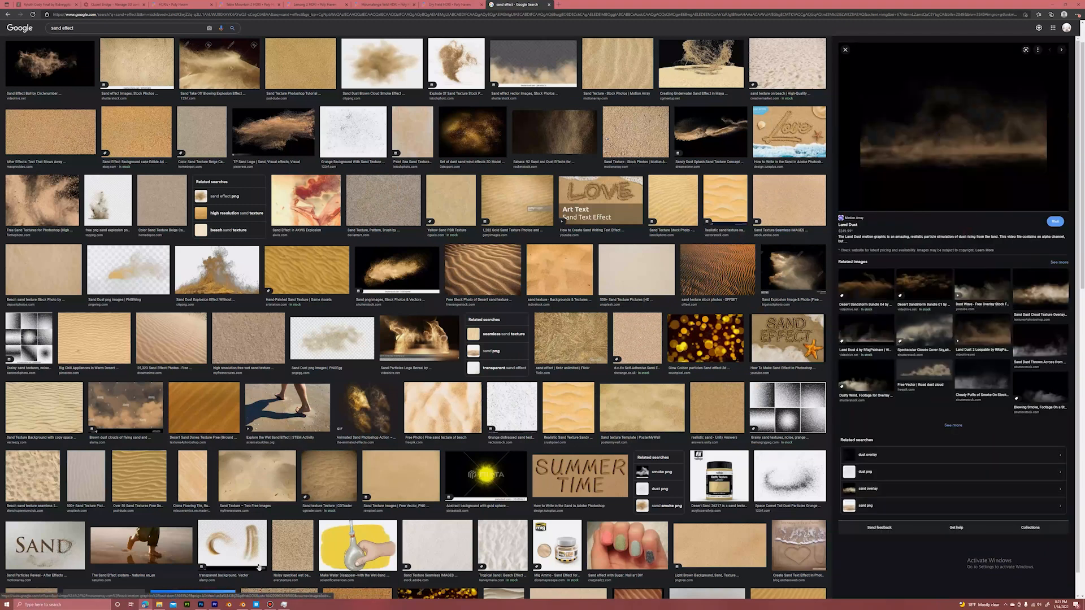
scroll(35, 93, up, 1)
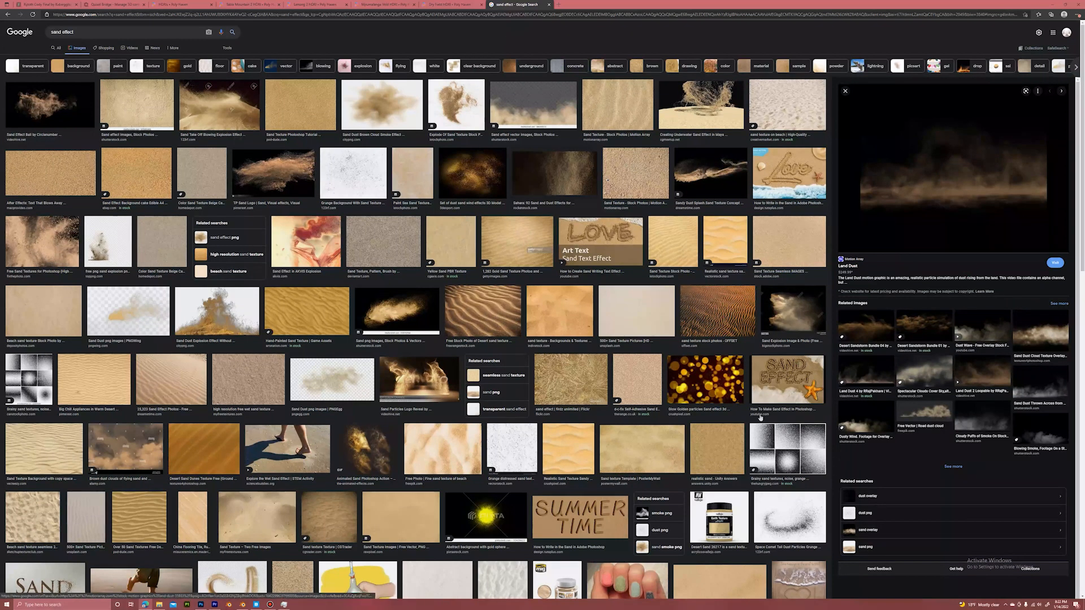
Switch to Photoshop, paste the Land Dust picture as a new layer and set its blend mode to Screen.
click(200, 604)
click(21, 2)
click(34, 52)
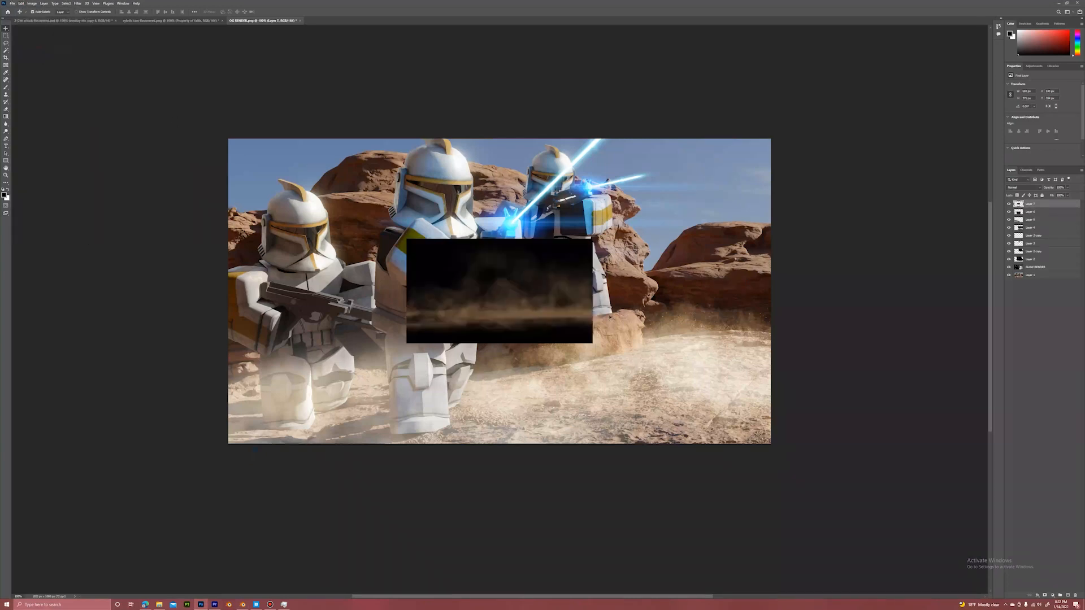
click(1023, 187)
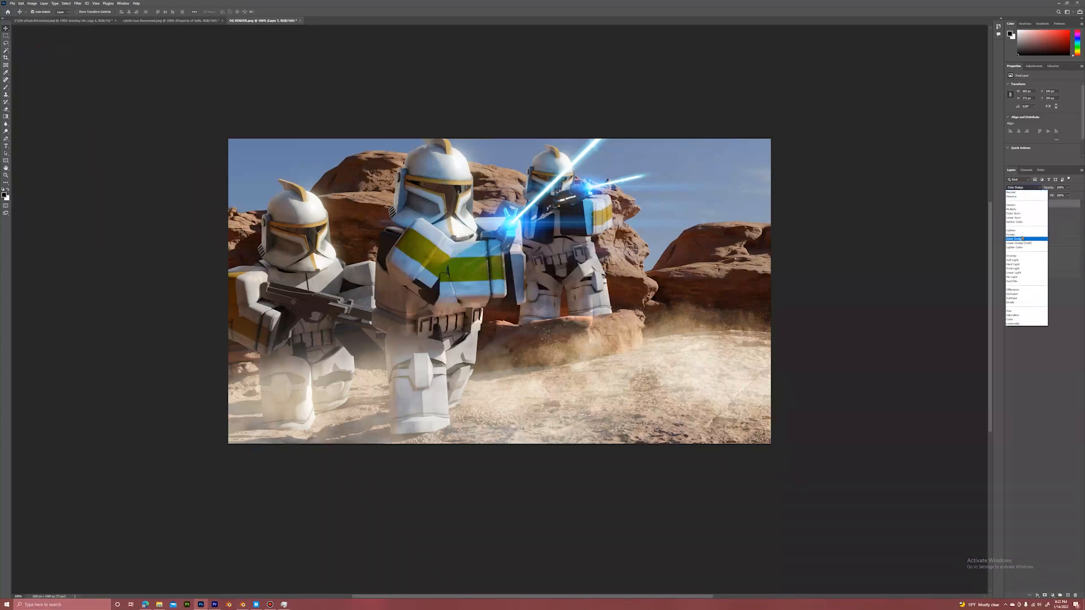
click(1023, 237)
Enlarge the Land Dust layer with Free Transform and place it over the rocks and ground in the image's right half.
click(21, 3)
click(34, 126)
drag(499, 239, 500, 147)
drag(559, 264, 698, 305)
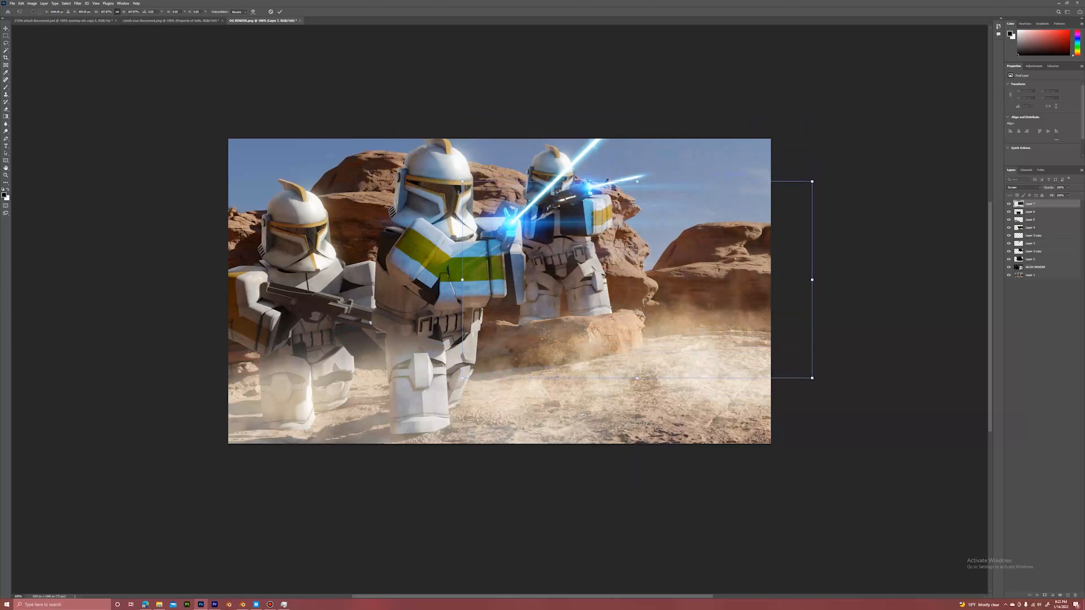
drag(638, 182, 650, 108)
drag(679, 189, 657, 208)
key(Return)
click(6, 110)
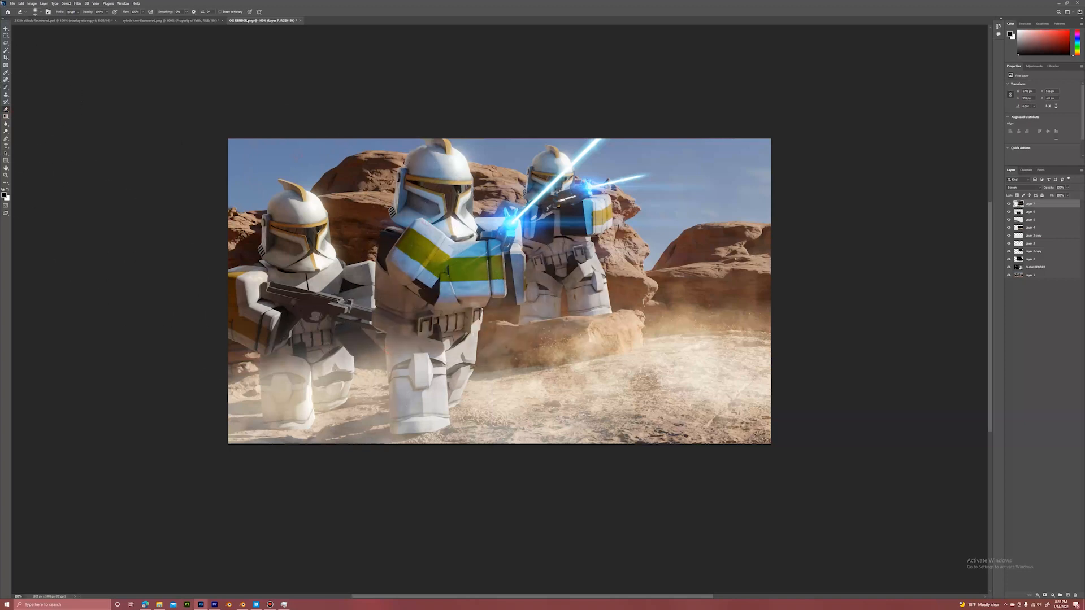
click(6, 28)
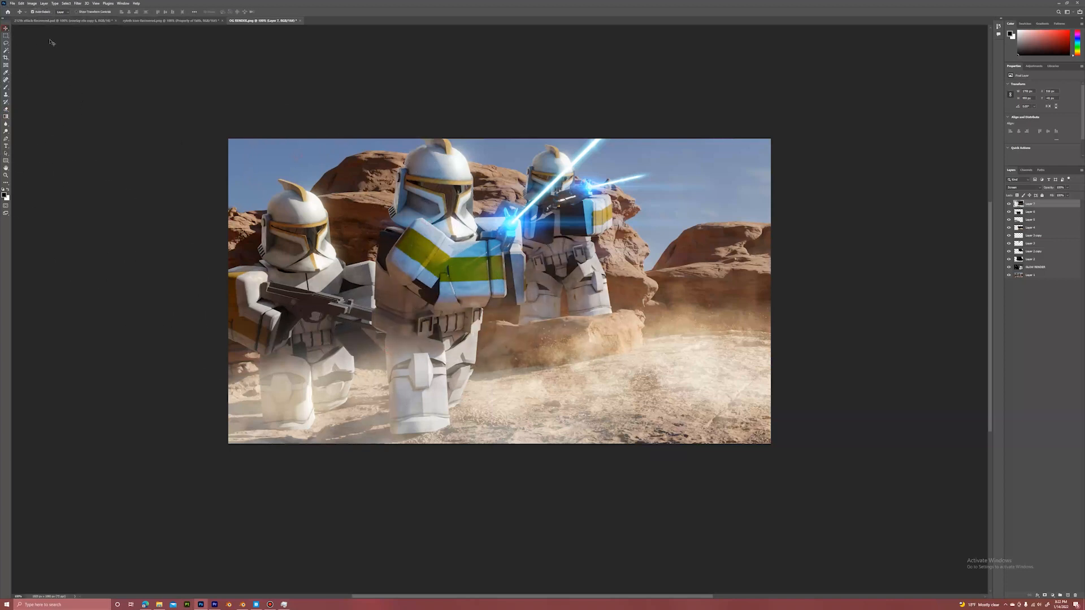
Duplicate the Land Dust layer and move the copy over the left trooper.
right_click(1048, 205)
click(1044, 232)
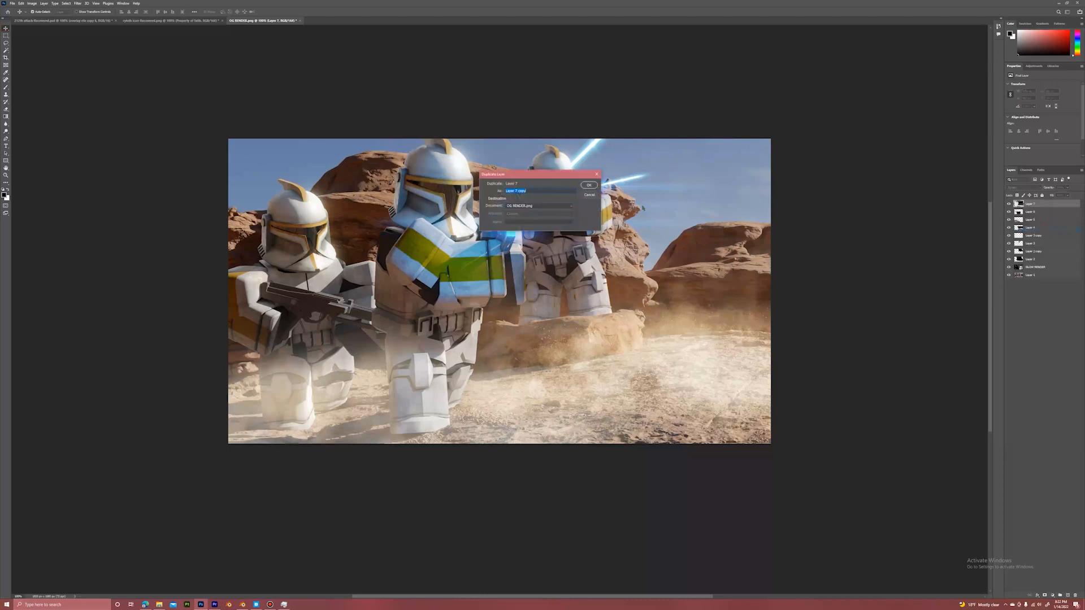
click(591, 187)
drag(771, 197, 369, 226)
drag(358, 258, 303, 284)
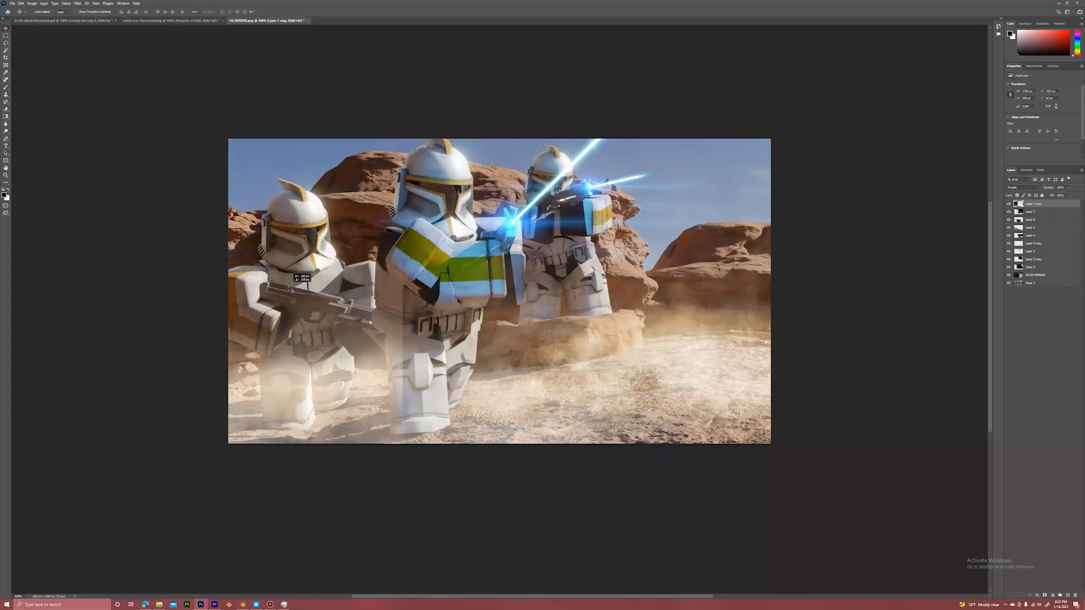
Erase the hard right edge of the copied dust layer along the middle trooper.
click(7, 110)
drag(399, 263, 404, 356)
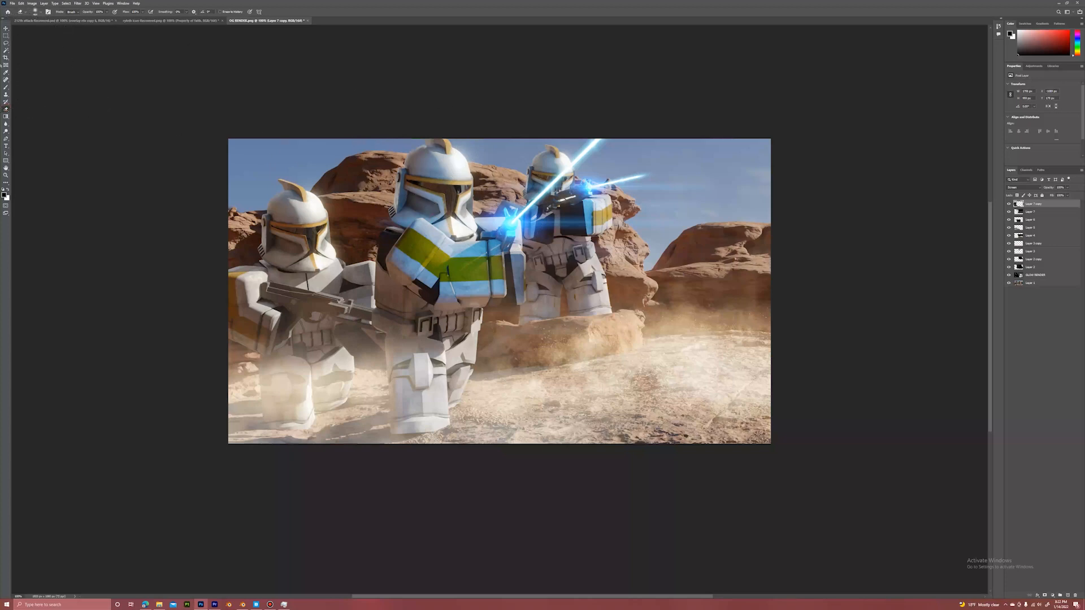
click(5, 28)
Duplicate the copied dust layer again and move the new copy up over the sky and rocks behind the troopers.
right_click(1047, 202)
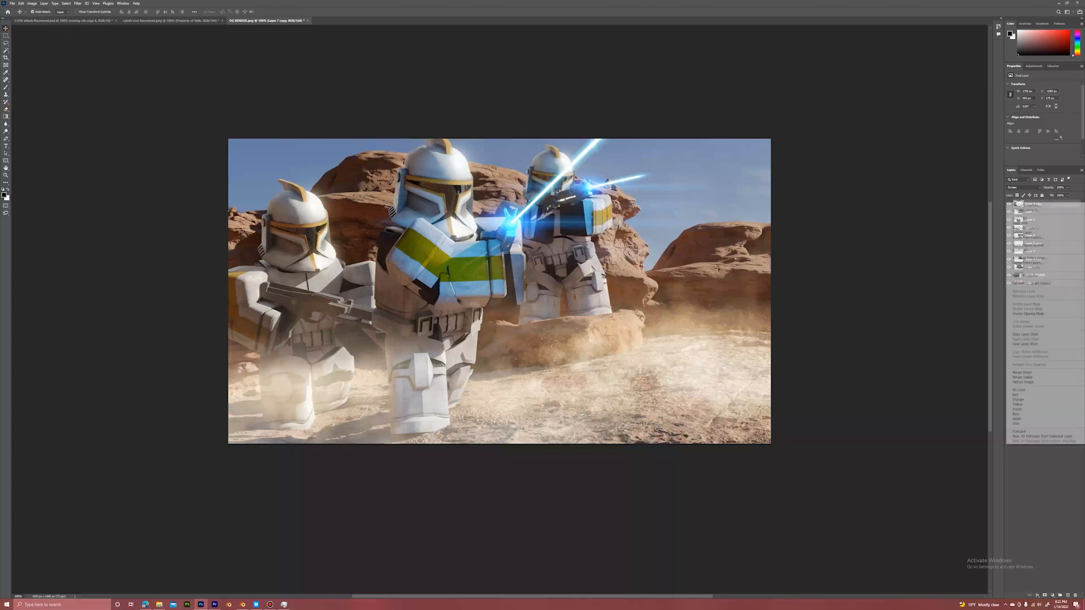
click(1026, 227)
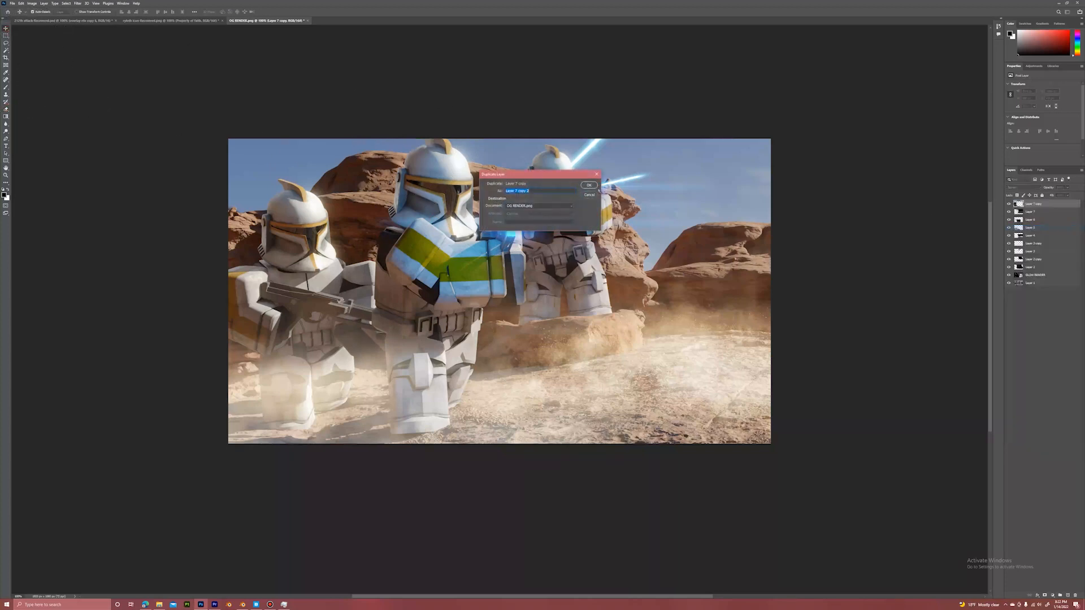
click(589, 186)
ctrl+drag(329, 233, 454, 77)
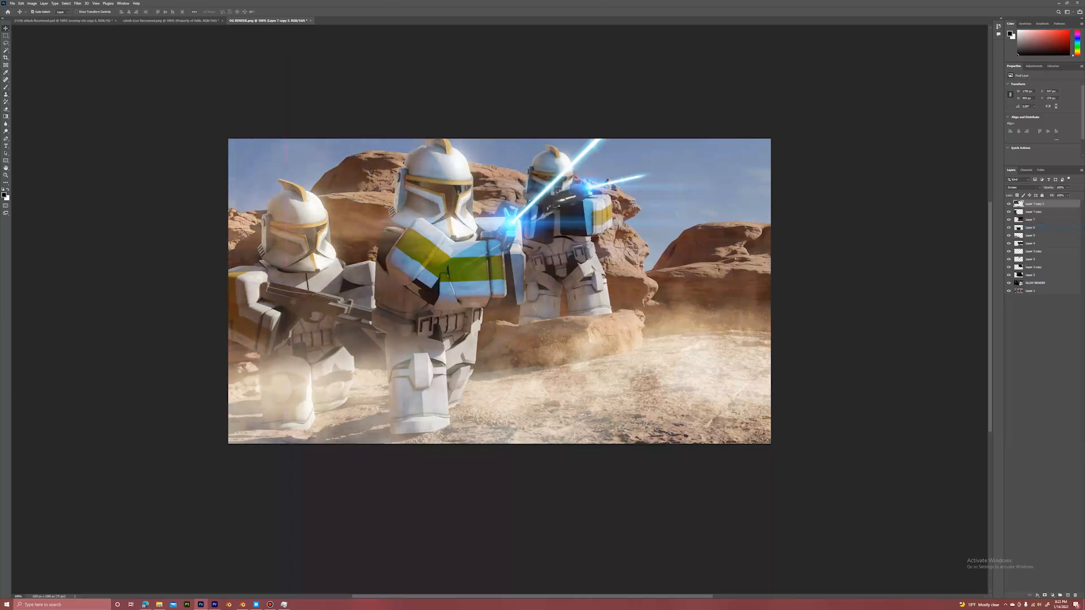
Erase the lower edge of the new dust copy across the left trooper.
click(6, 109)
mouse_move(343, 295)
mouse_down()
mouse_move(285, 273)
mouse_move(425, 245)
mouse_move(372, 254)
mouse_move(321, 299)
mouse_up()
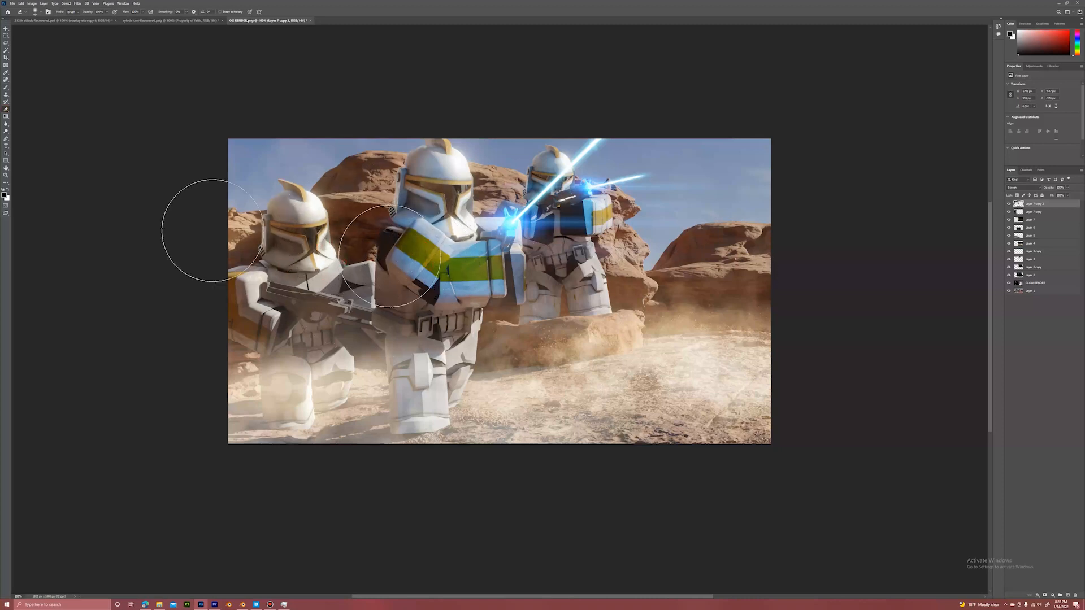
key(v)
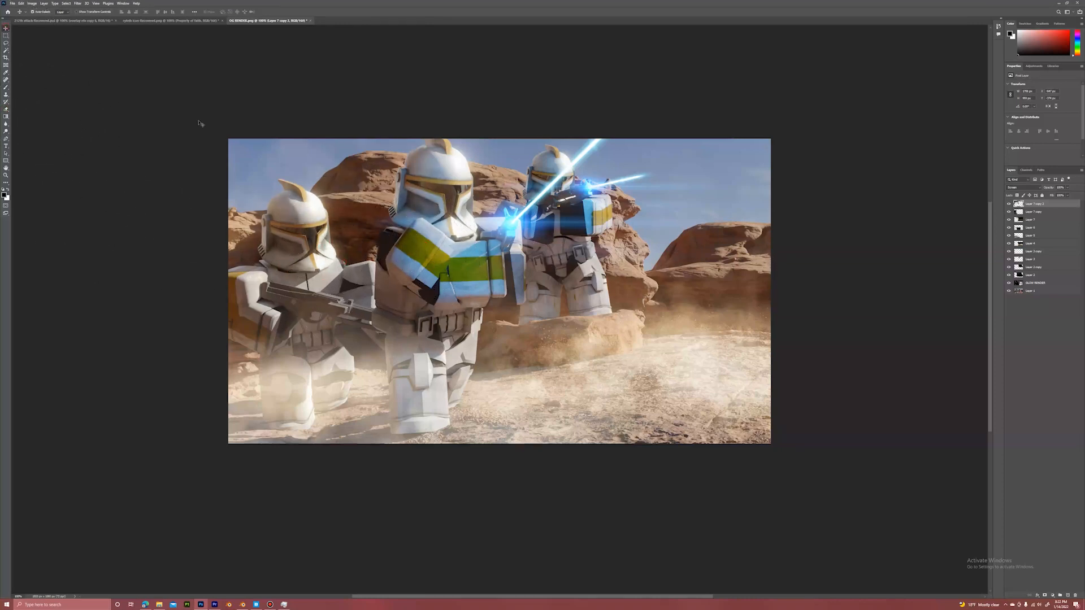
Group all the dust layers from Layer 4 up to the topmost copy and name the group "smoke".
click(1046, 284)
click(1040, 276)
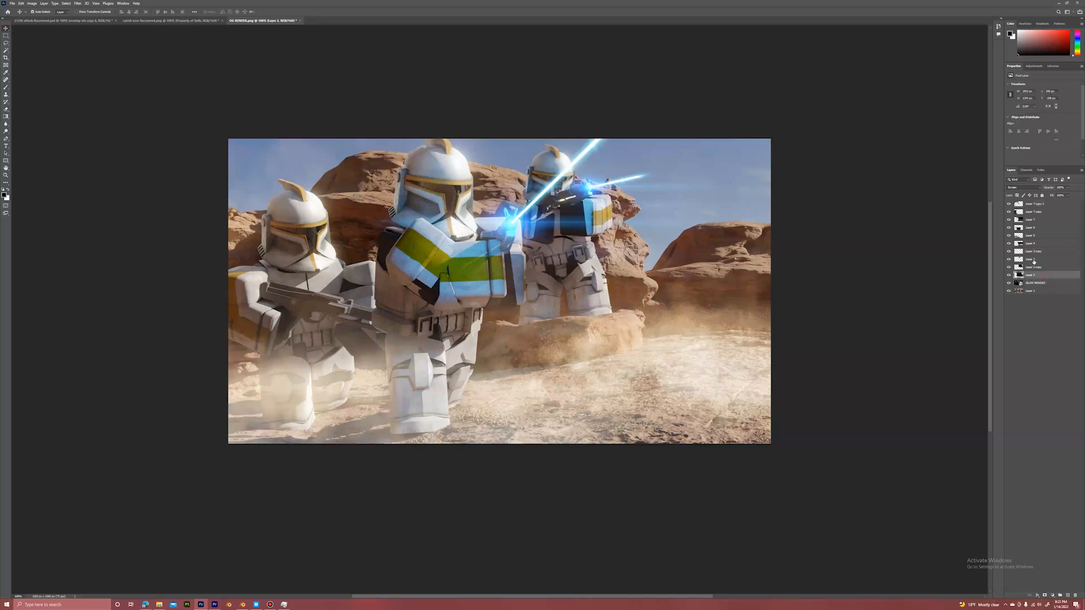
click(1041, 252)
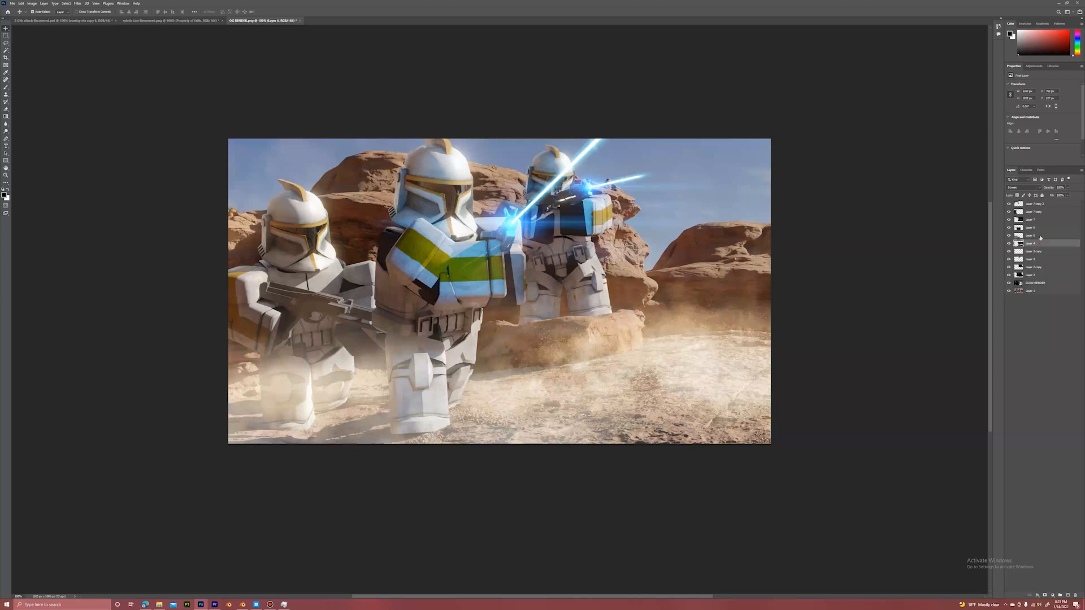
shift+click(1040, 204)
right_click(1040, 205)
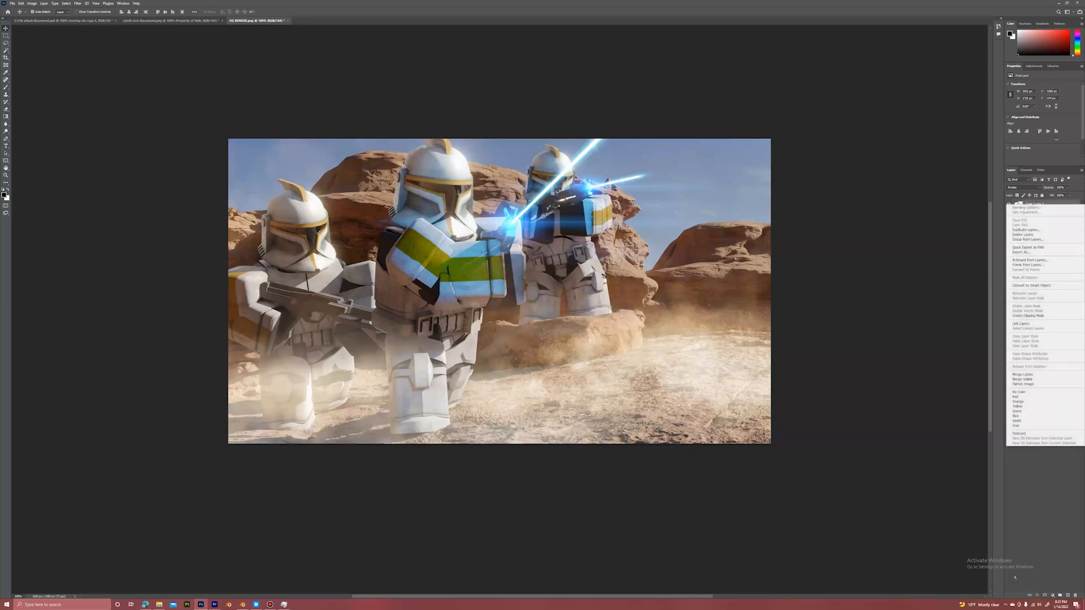
click(1060, 596)
click(1060, 596)
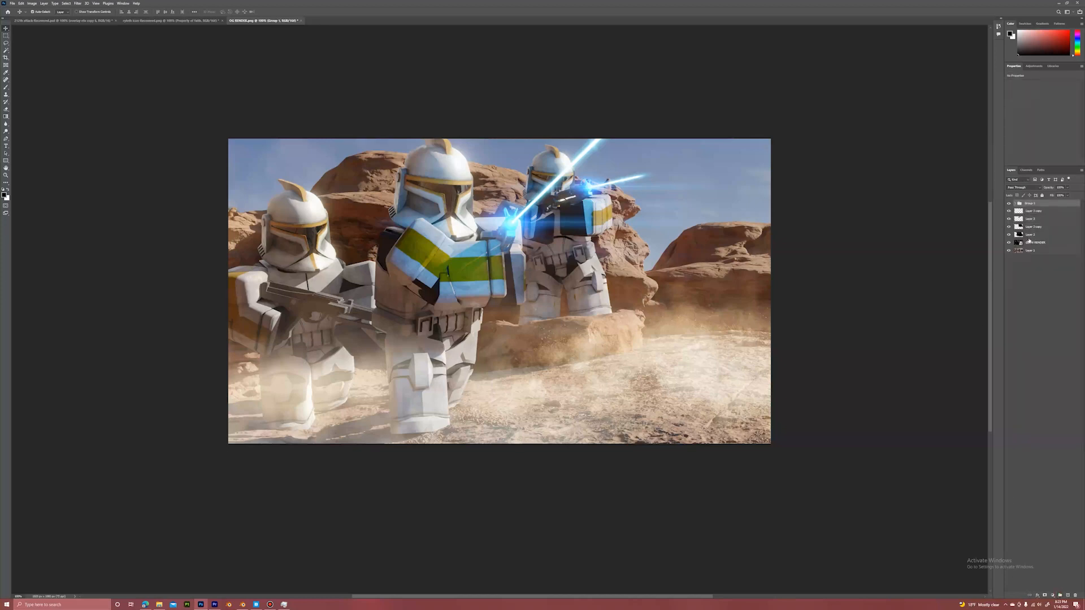
double_click(1029, 204)
text(smoke)
key(Return)
Lower the opacity of the smoke group and deselect the layers.
click(1067, 188)
drag(1068, 195, 1062, 196)
click(1035, 371)
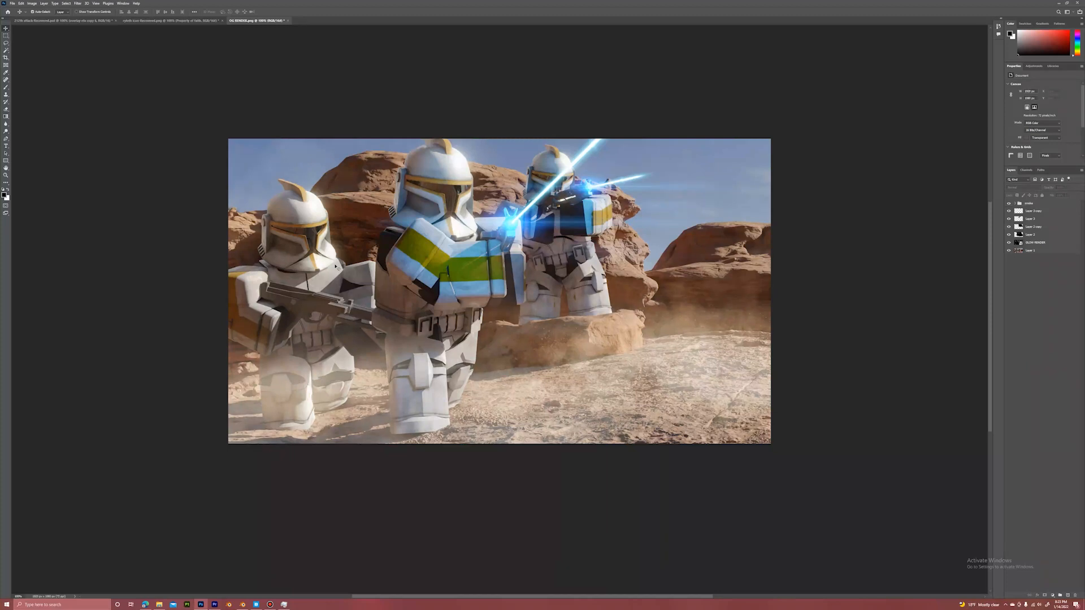
Switch to the web browser, search images for "crack effect" and preview a branching crack result.
click(145, 605)
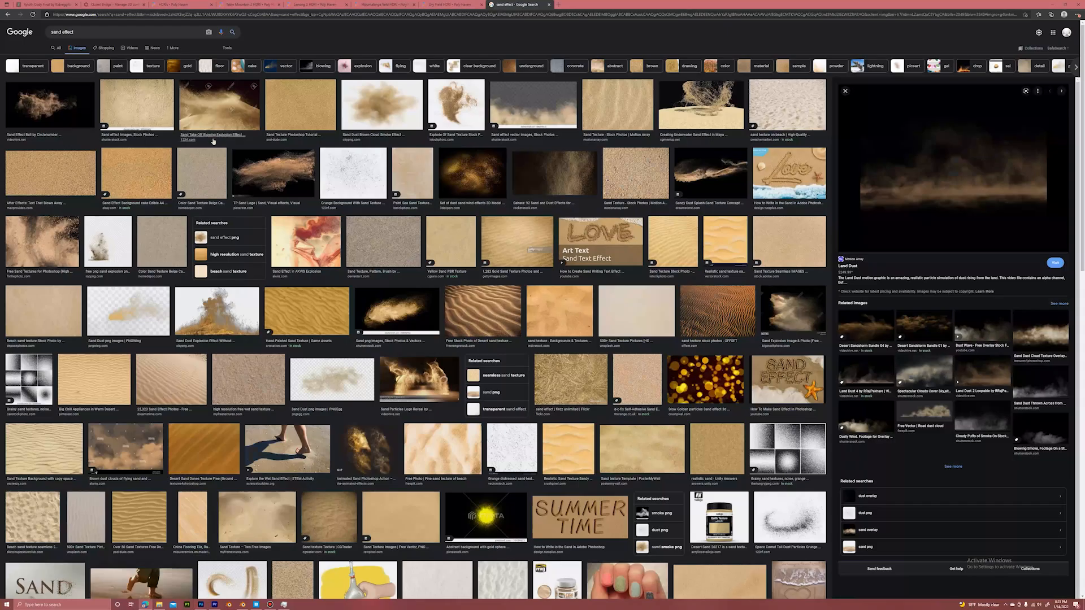
click(141, 32)
text(crack ef)
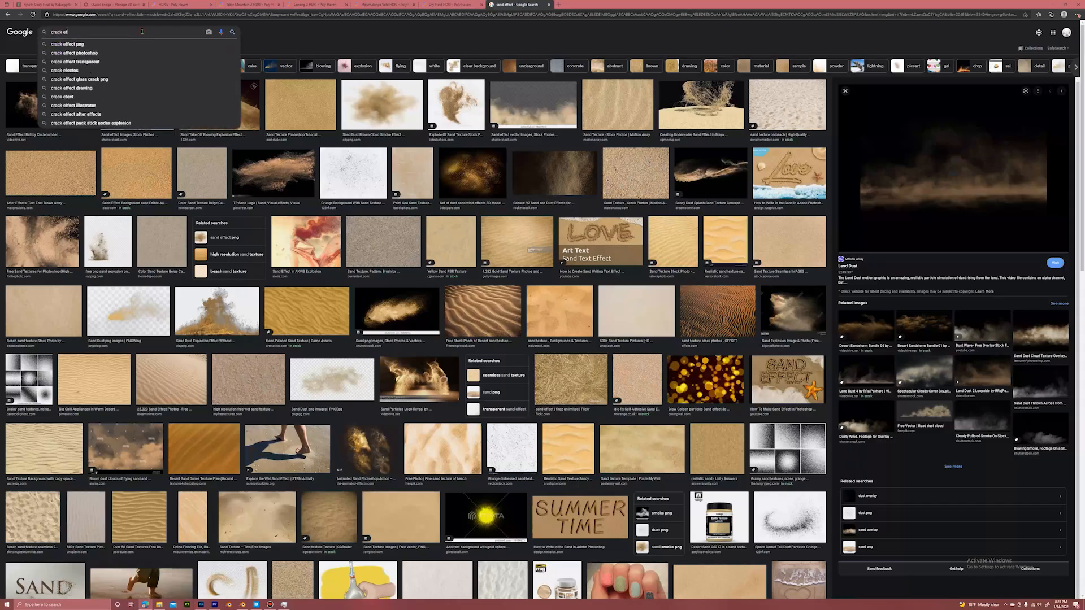
text(fect)
key(Return)
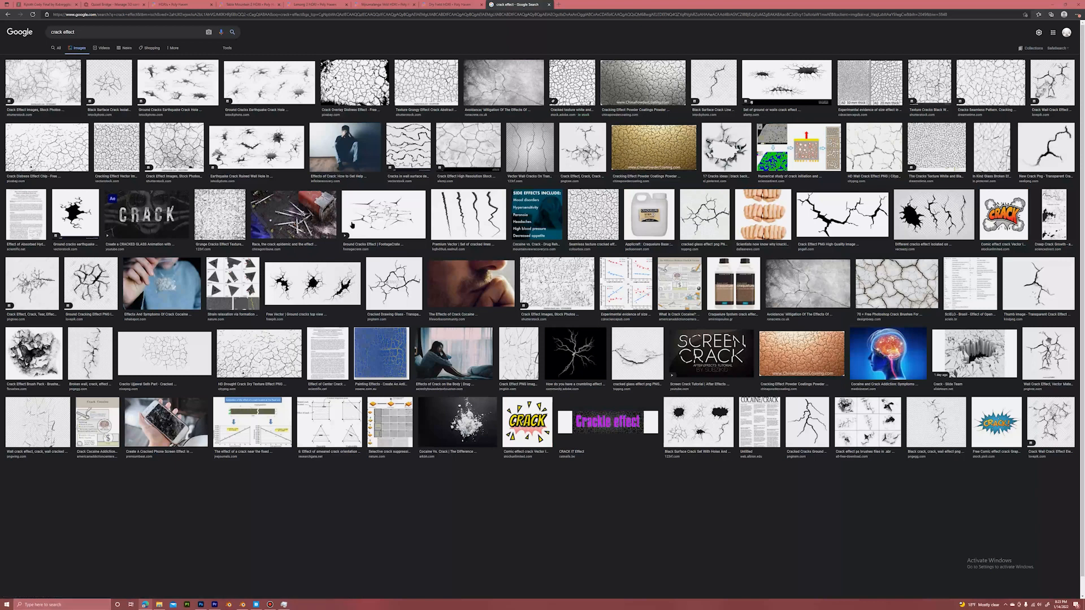
click(1027, 291)
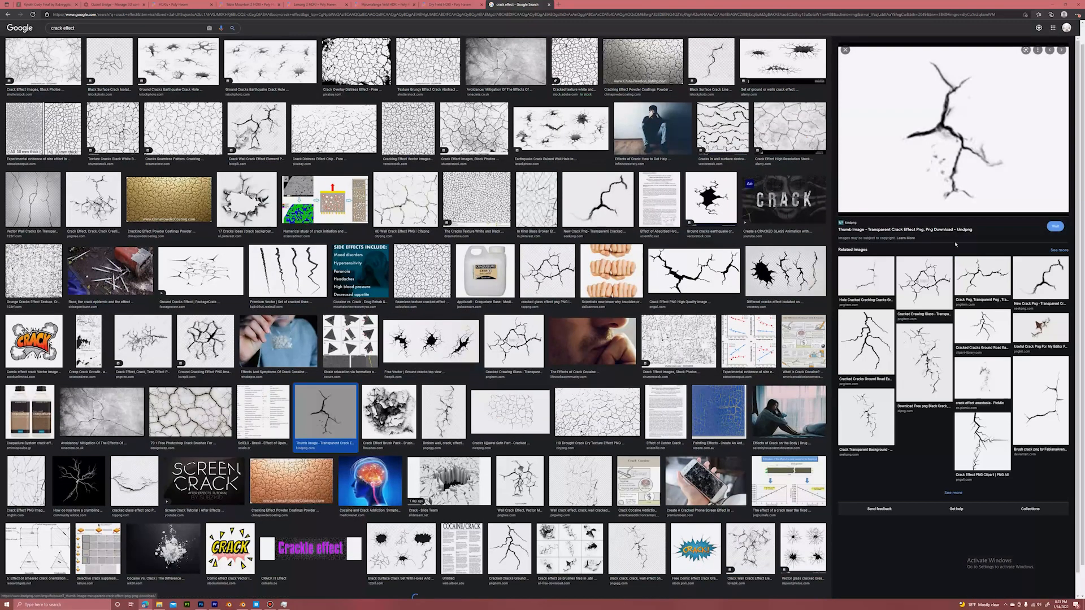
scroll(966, 169, up, 1)
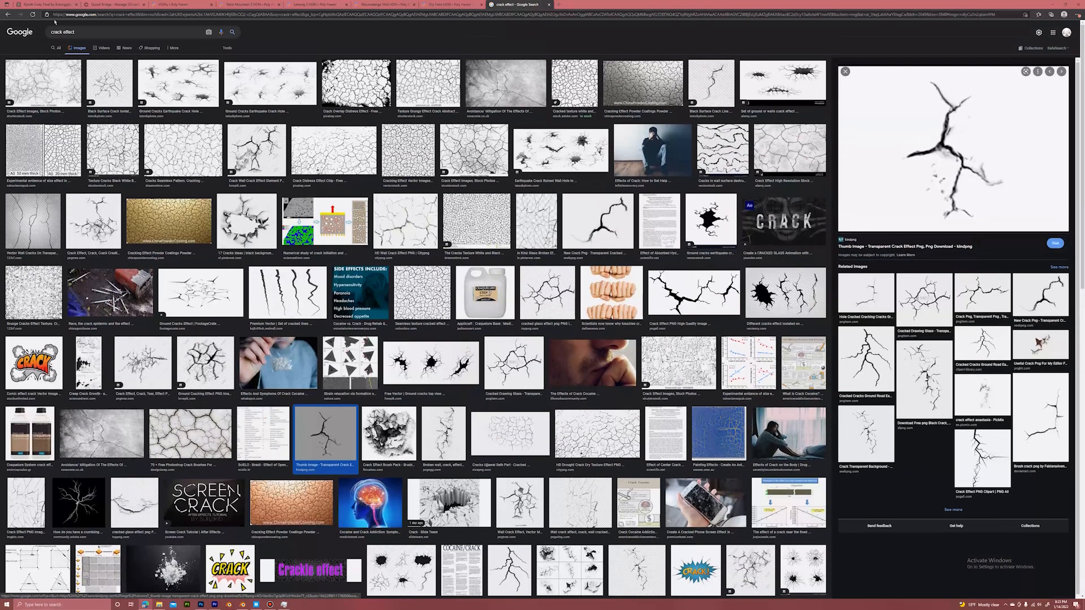
Refine the image search to "crack effect png".
click(86, 31)
text(pnmg)
key(Return)
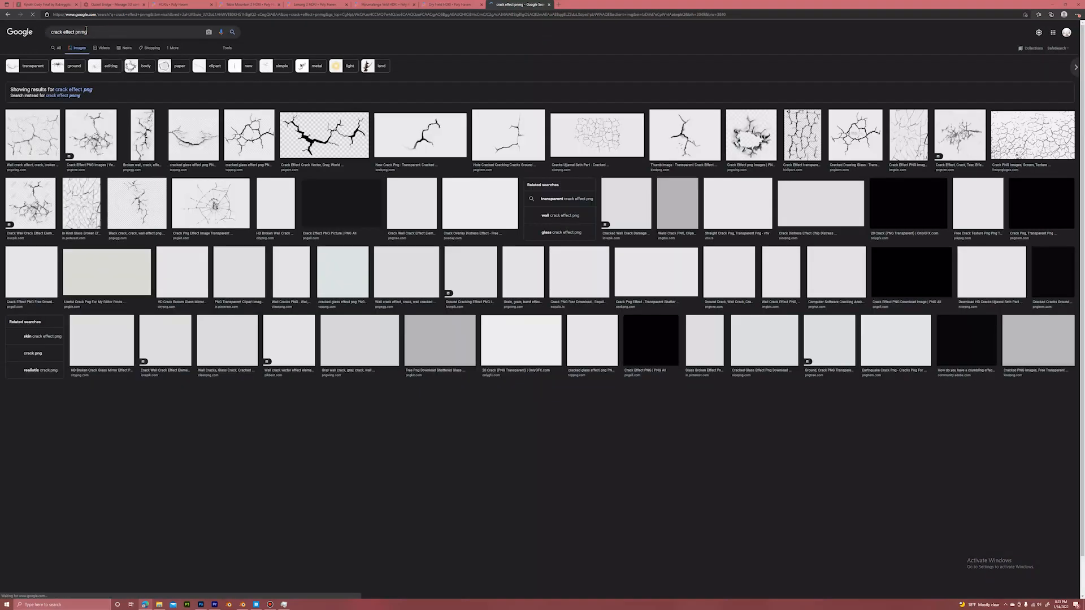
click(85, 29)
key(BackSpace)
key(BackSpace)
text(g)
key(Return)
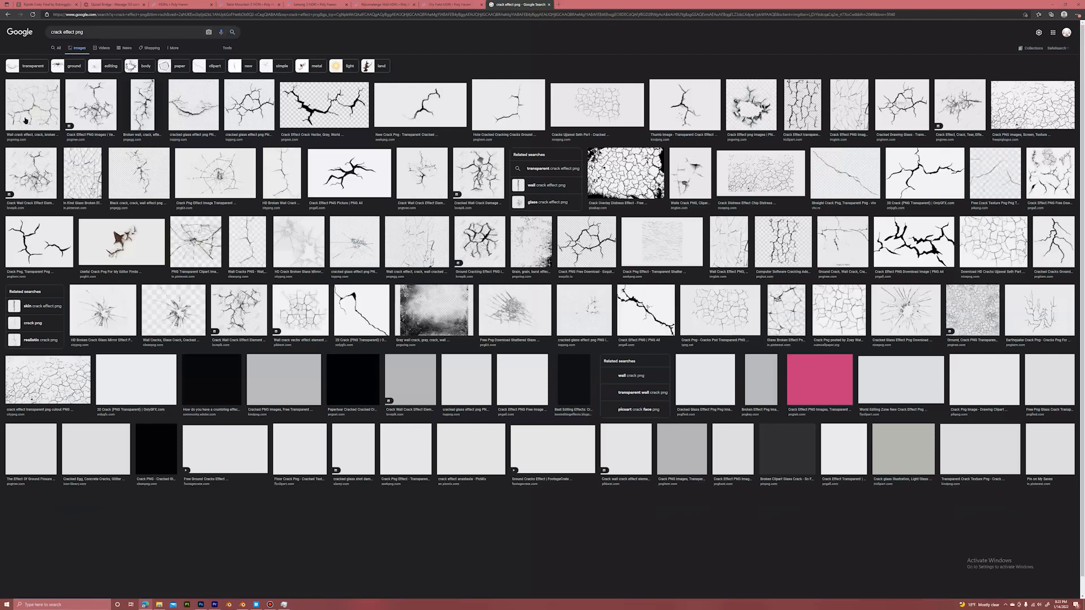
Preview several crack images in the results to compare their shapes for use on the armour.
click(30, 114)
click(98, 88)
click(140, 63)
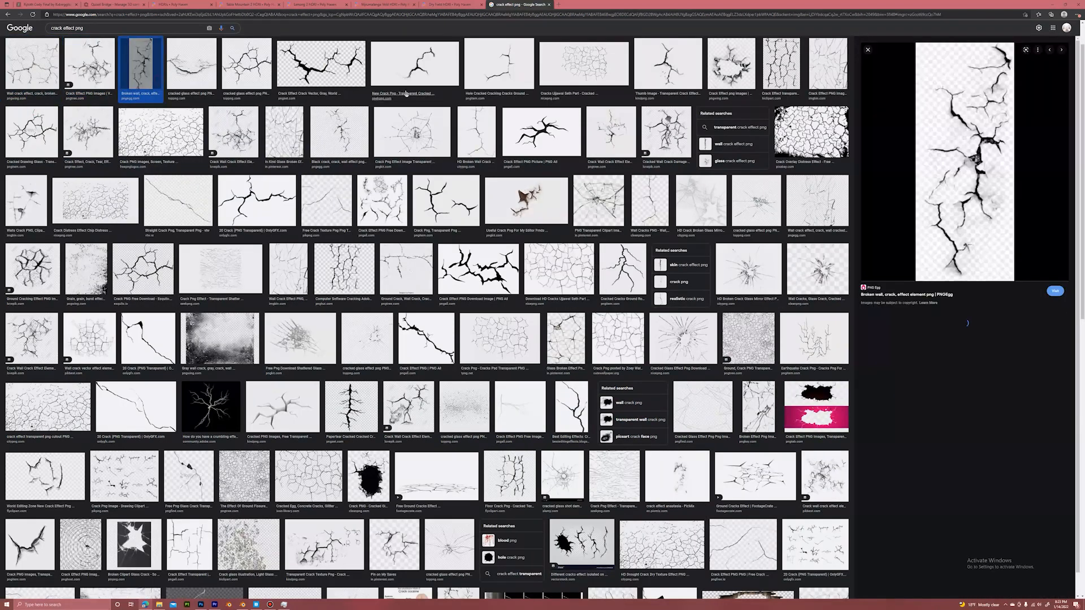
click(414, 63)
click(490, 78)
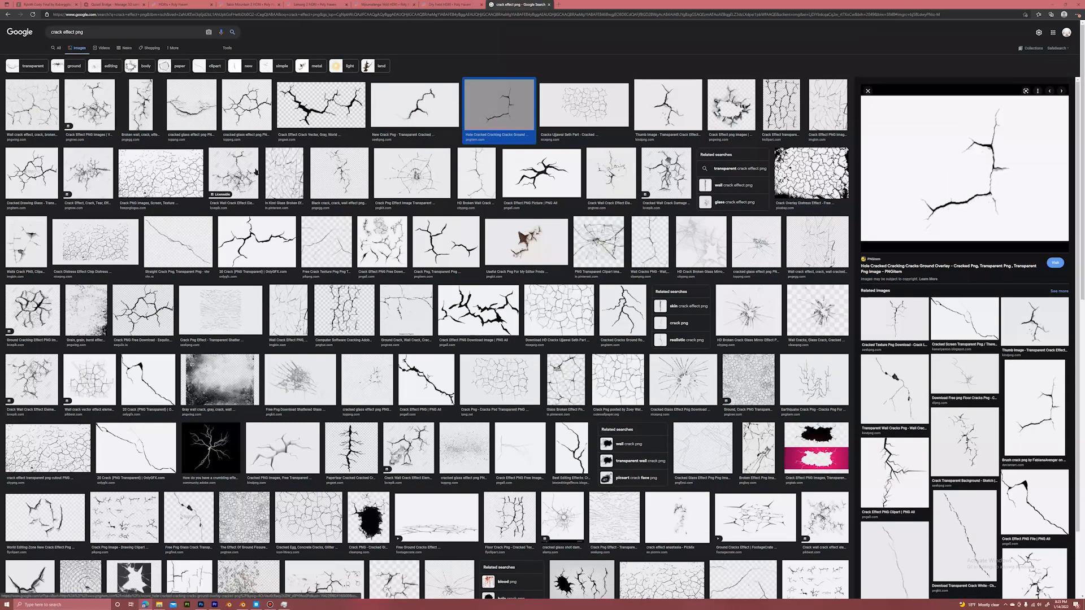
click(252, 163)
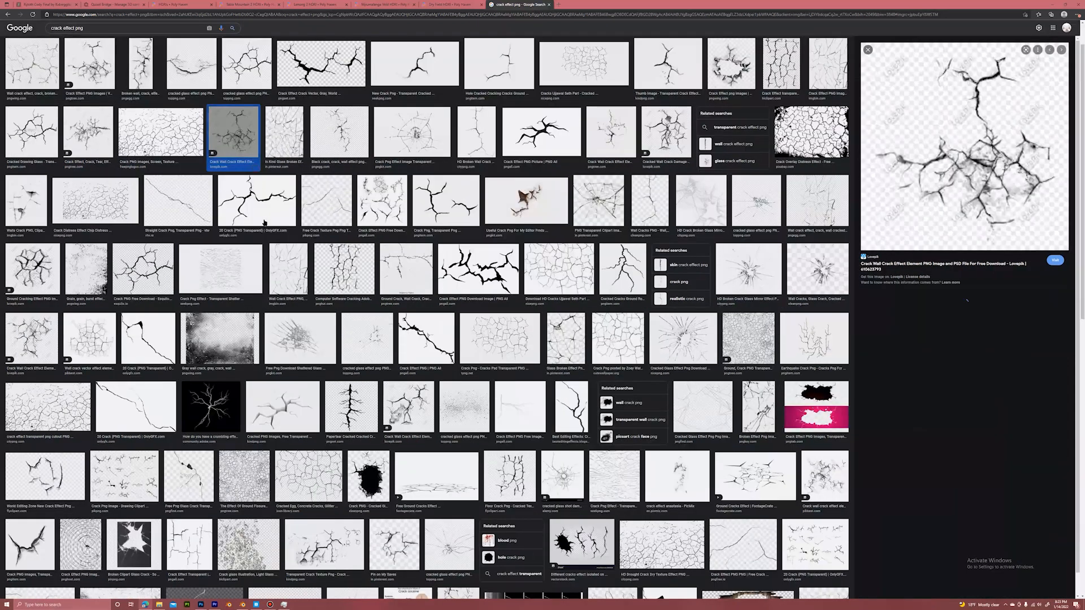
click(264, 223)
Switch to the finished Ryloth artwork in Photoshop, expand its effects group and hide the colour overlay layers.
key(alt+Tab)
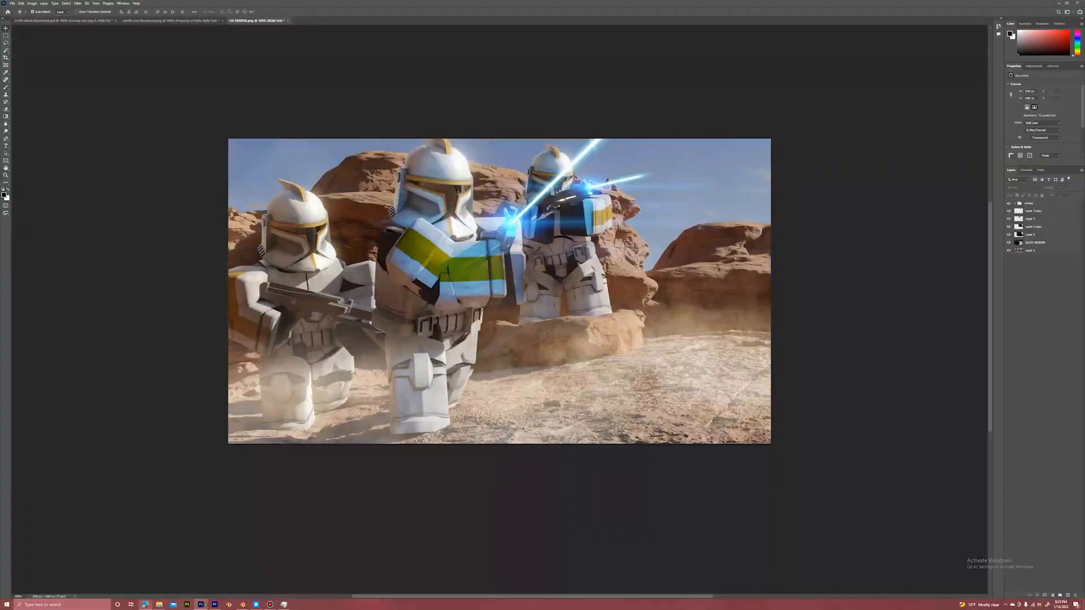
click(64, 21)
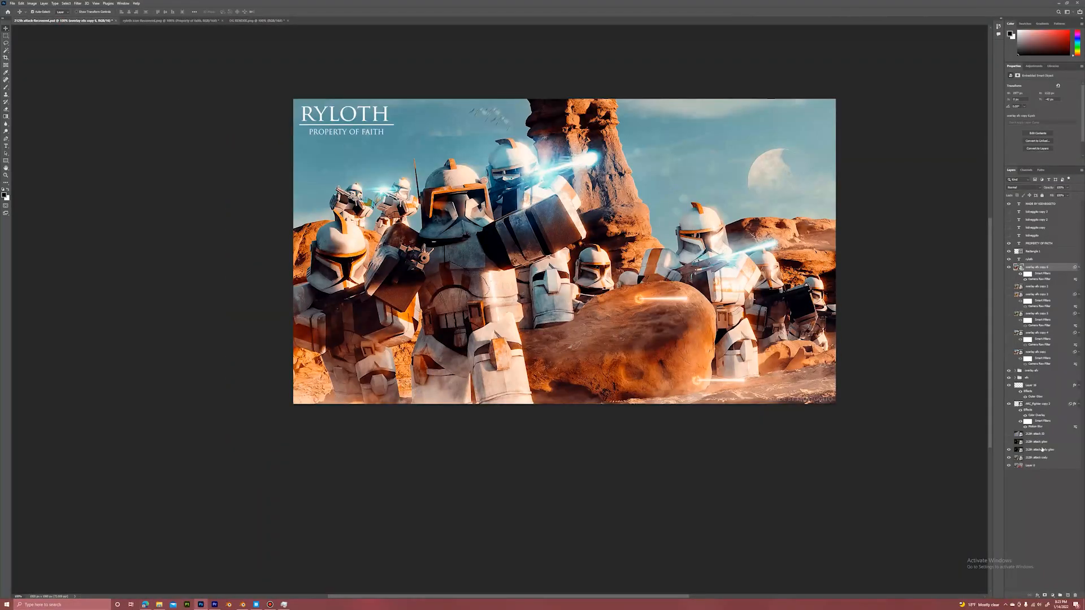
right_click(1032, 378)
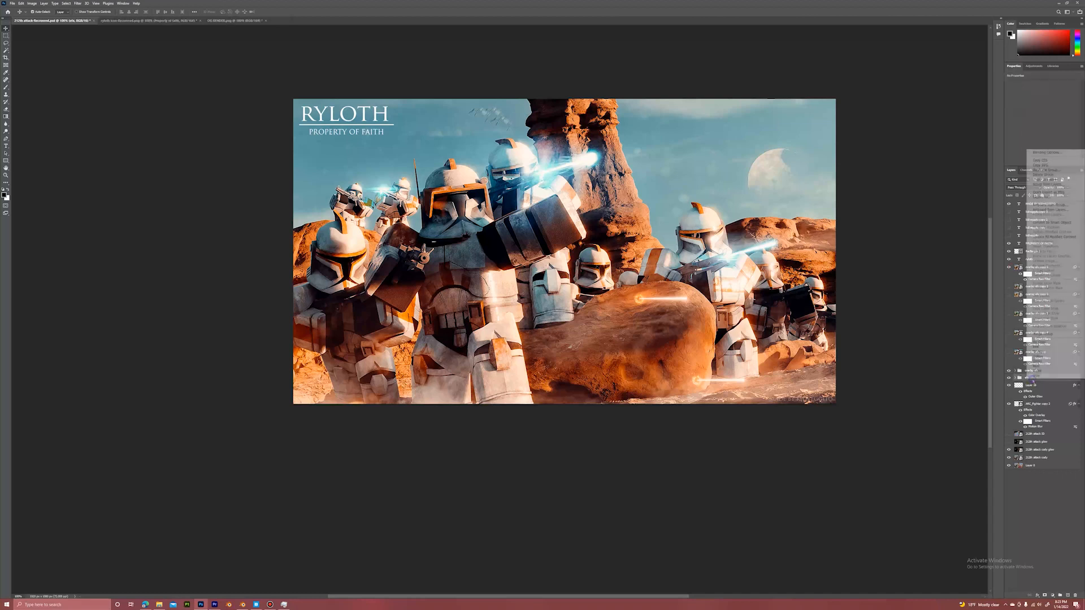
click(1015, 378)
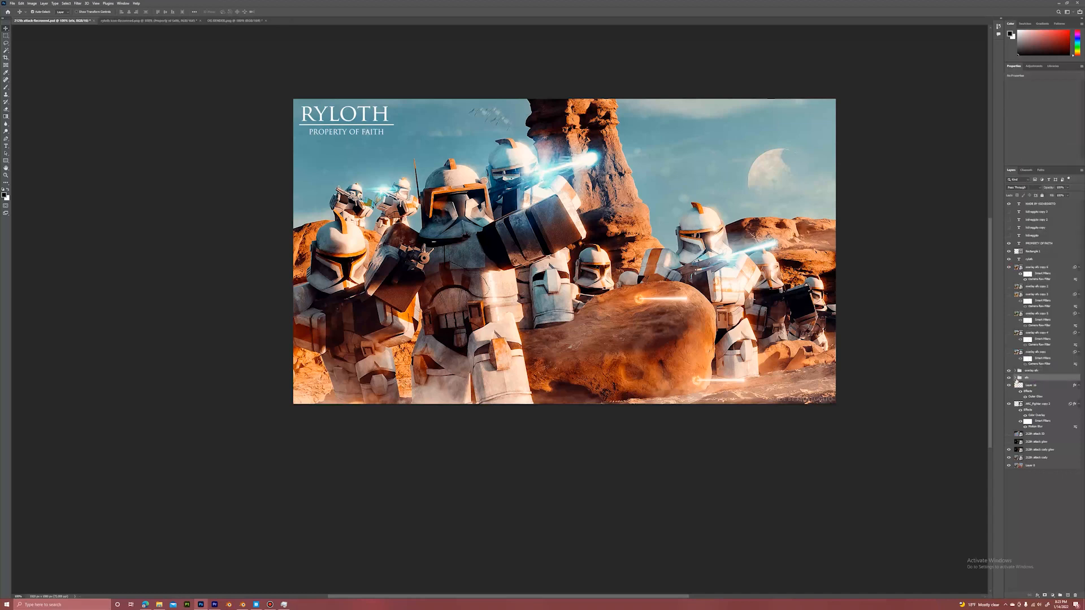
click(1015, 378)
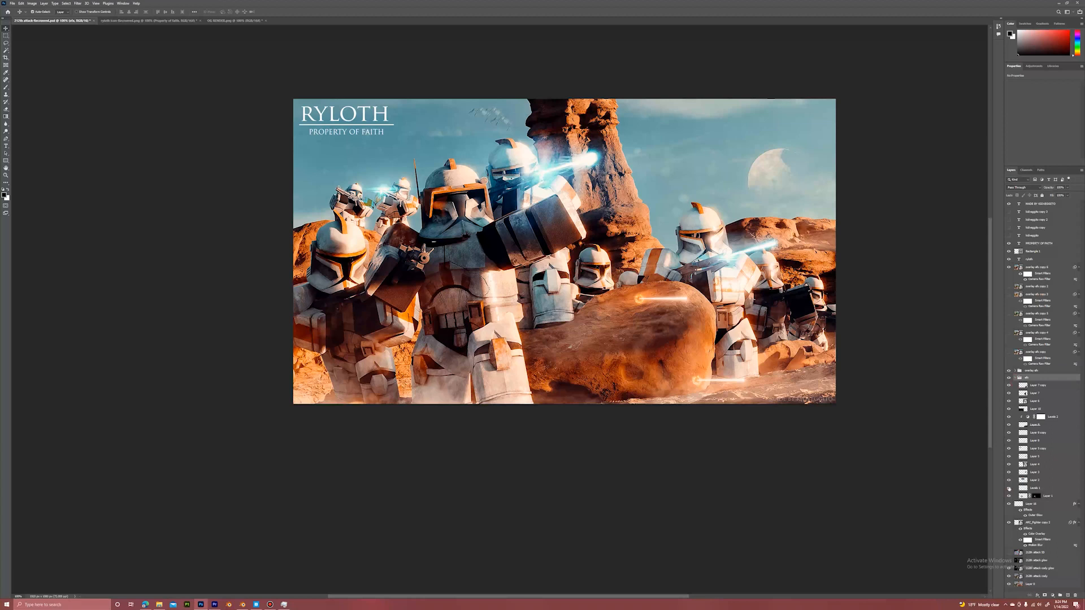
click(1009, 378)
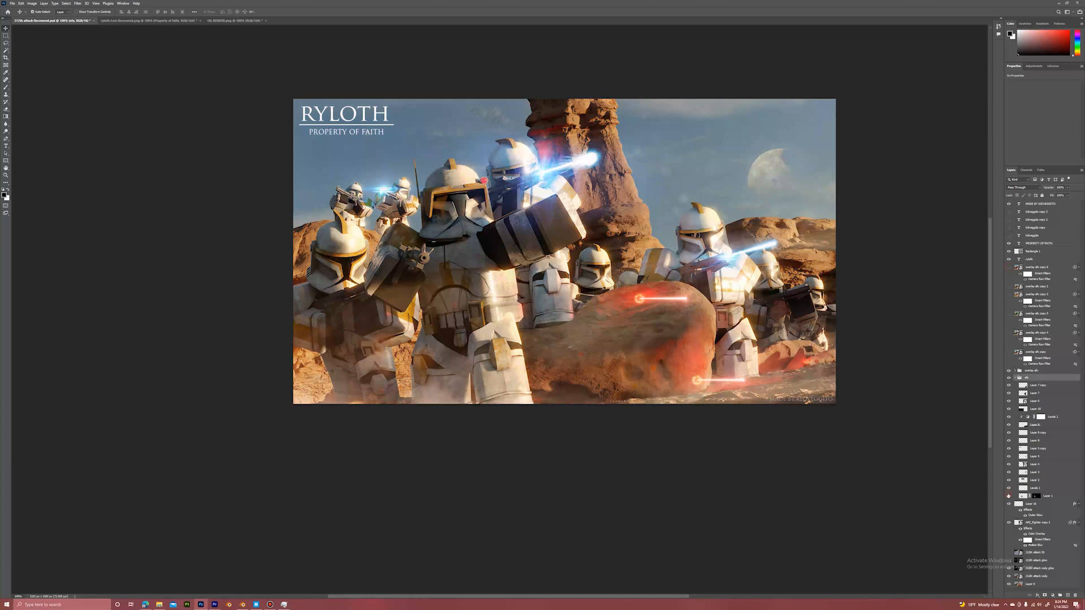
Examine the crack layer on the front trooper's chest up close, toggling its visibility and checking its blend mode.
click(1052, 491)
key(z)
click(34, 11)
click(437, 273)
click(436, 273)
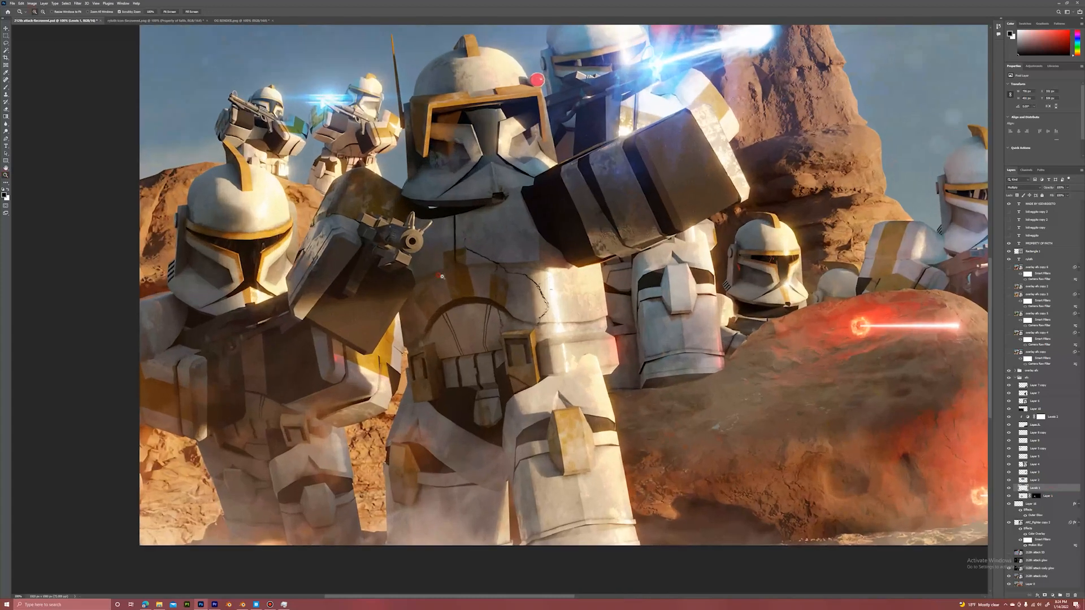
click(436, 273)
scroll(911, 357, up, 1)
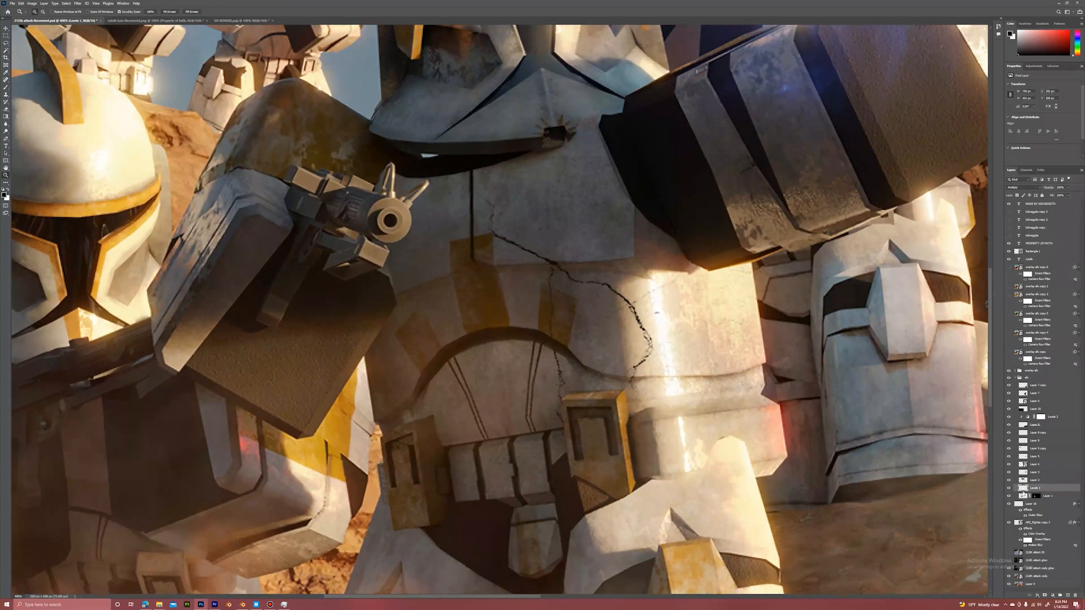
click(1010, 489)
click(1010, 489)
click(1030, 187)
click(1029, 188)
Return to the browser results and copy the "Hole Cracked Cracking Cracks Ground Overlay" image.
click(145, 604)
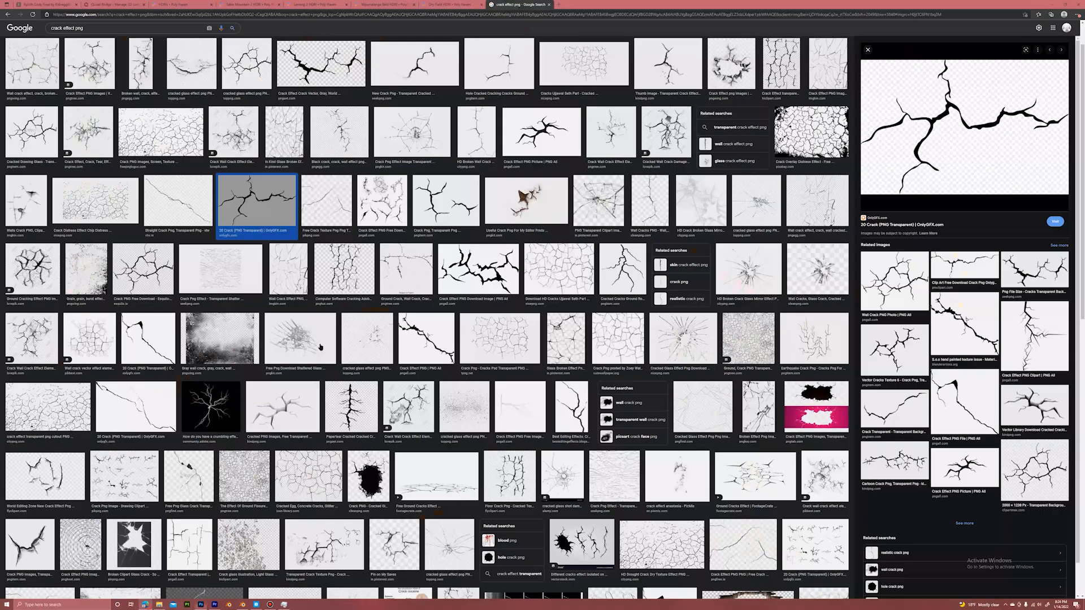
scroll(389, 191, up, 1)
click(505, 95)
right_click(939, 109)
click(971, 211)
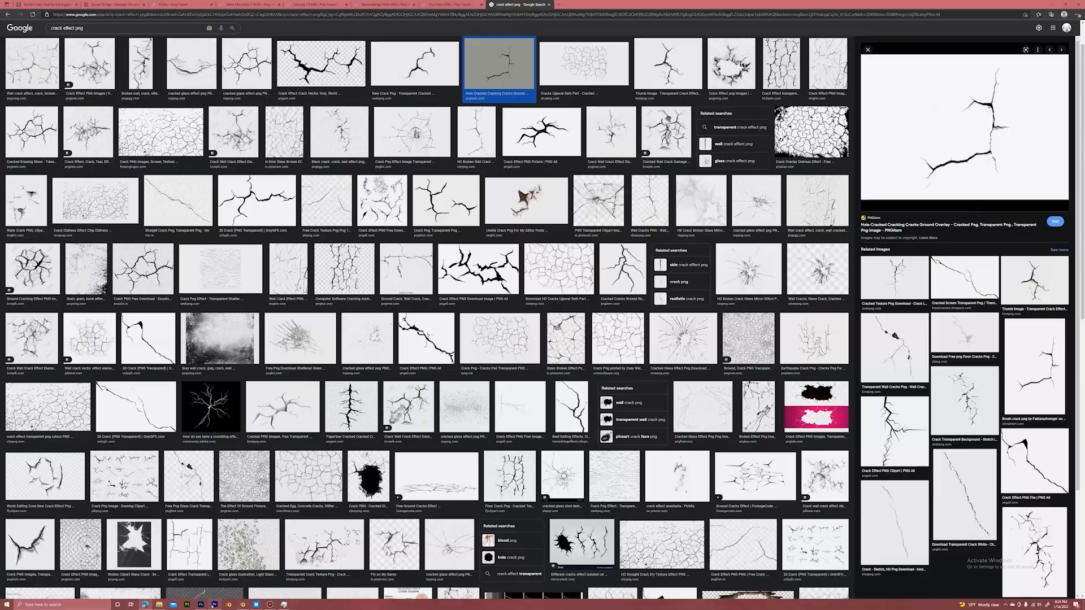
Paste the crack image into the OG RENDER document in Photoshop and set its blend mode to Multiply.
click(201, 605)
click(240, 20)
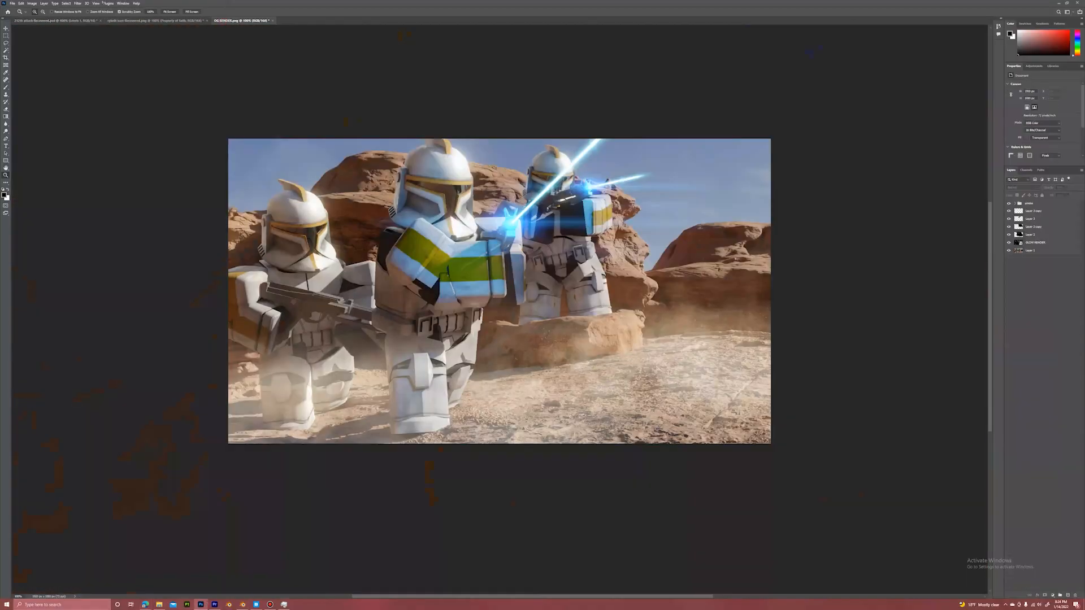
key(v)
click(31, 3)
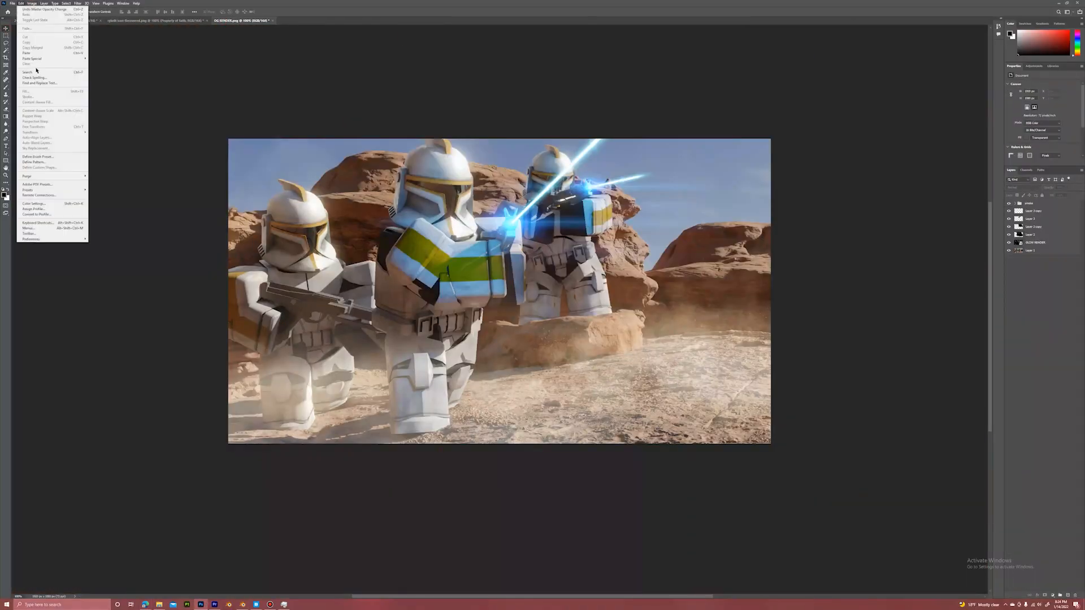
key(ctrl+v)
click(1020, 187)
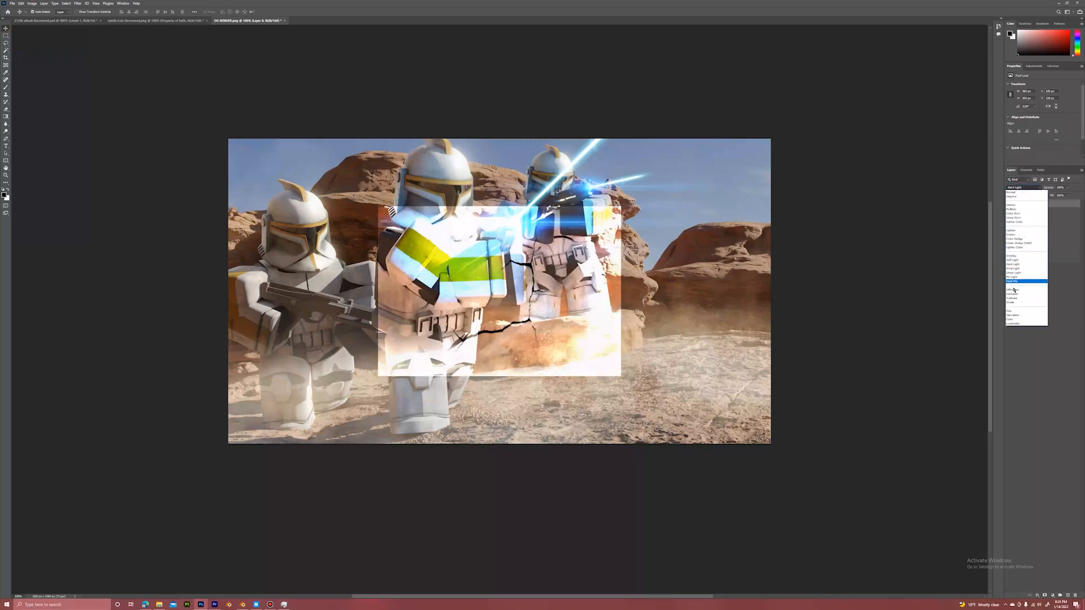
click(1013, 209)
Free Transform the crack image, scaling it down and placing it over the middle trooper's striped arm armour.
click(21, 3)
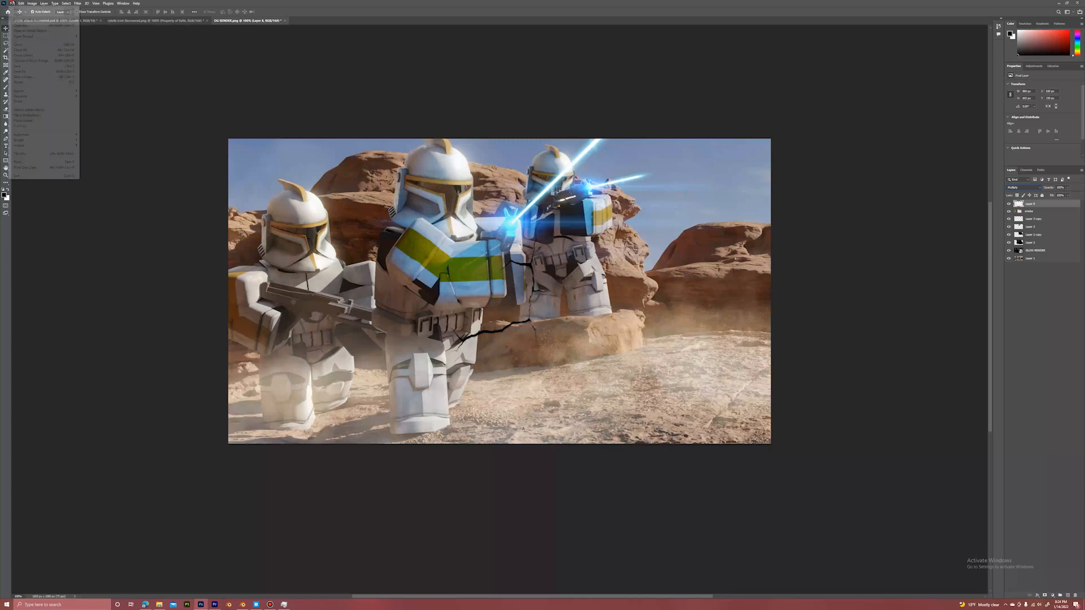
click(34, 126)
drag(415, 227, 350, 195)
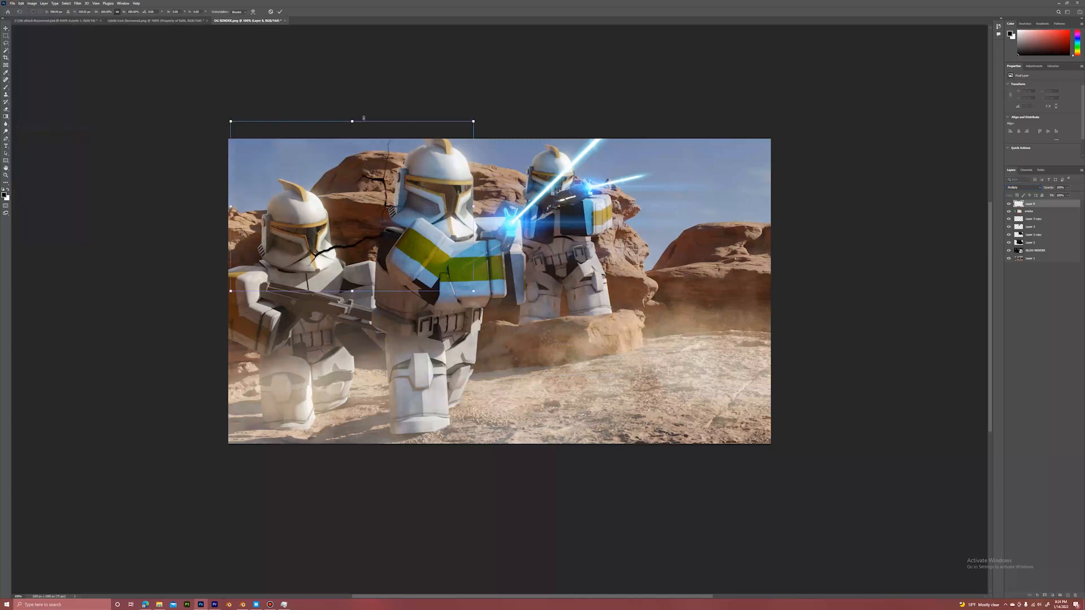
drag(353, 121, 418, 226)
drag(469, 203, 487, 234)
drag(432, 269, 430, 236)
key(Return)
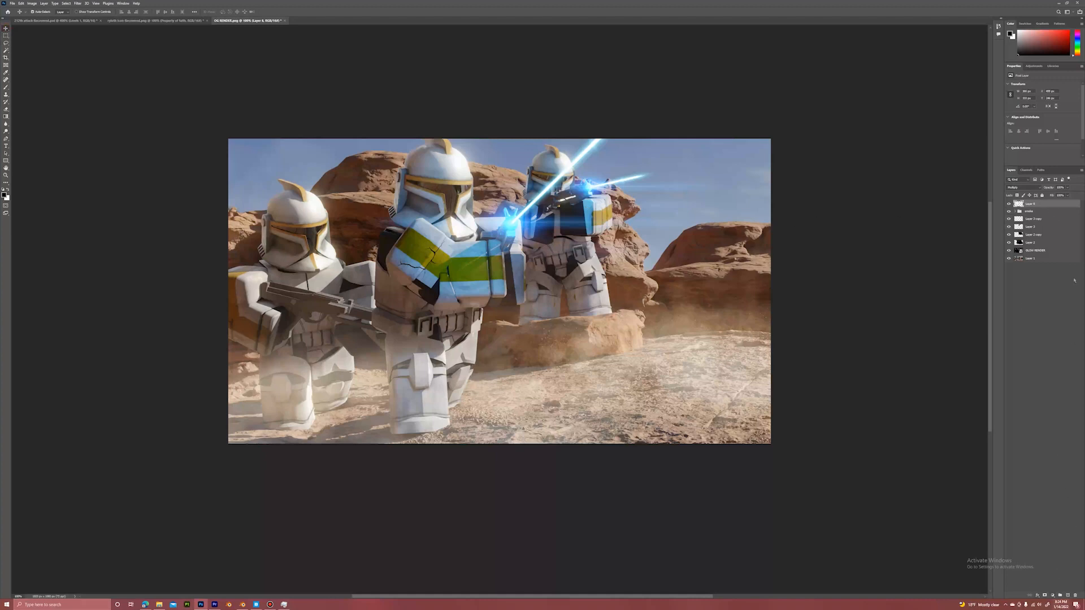
Move the crack layer directly above the base render layer and add a Levels adjustment clipped to it.
drag(1066, 235, 1035, 259)
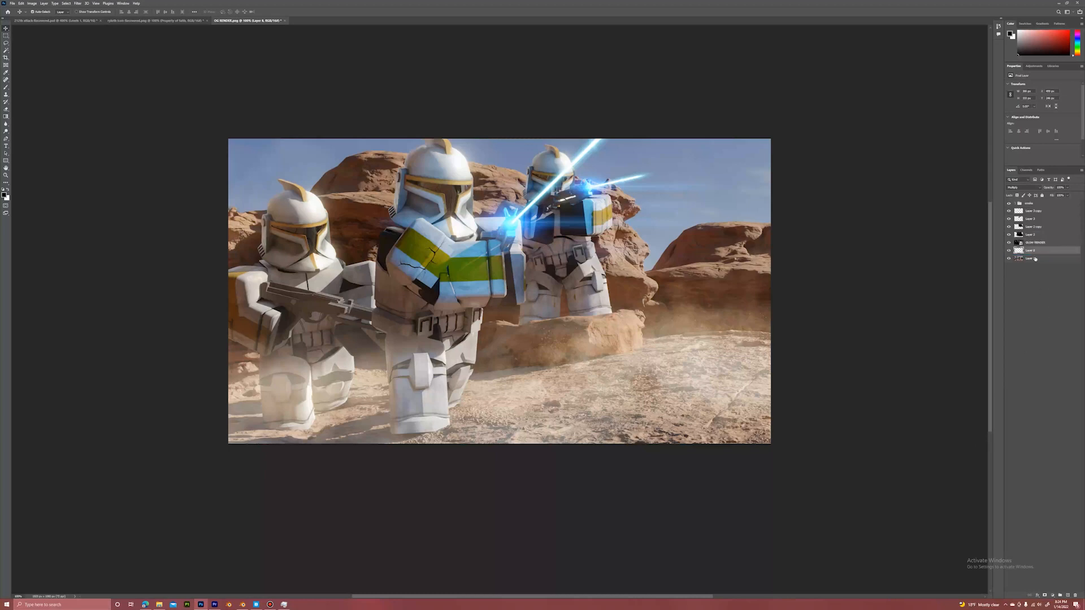
click(1052, 595)
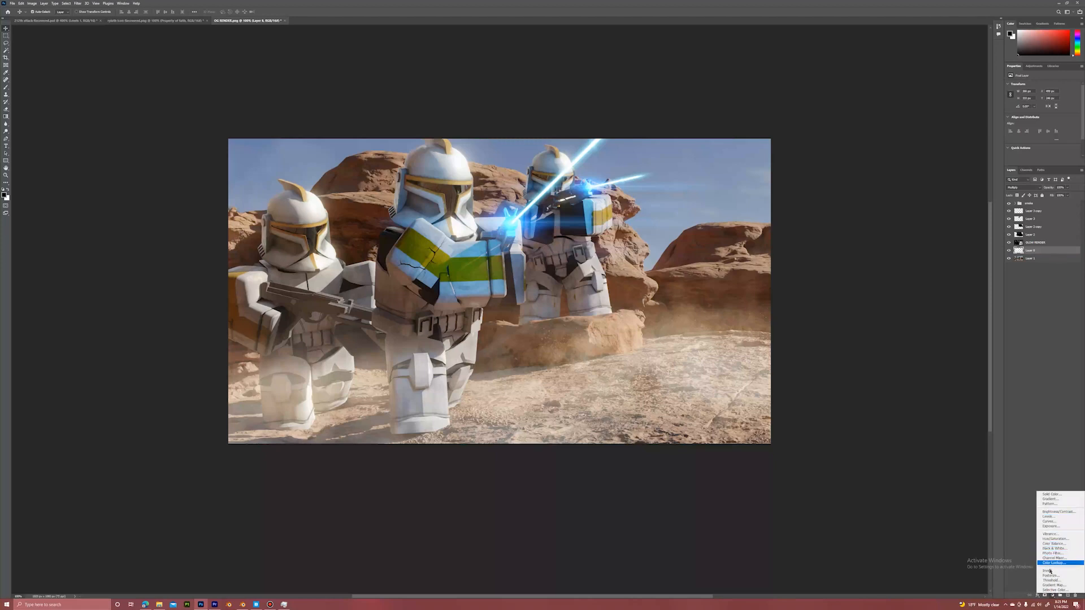
click(1049, 516)
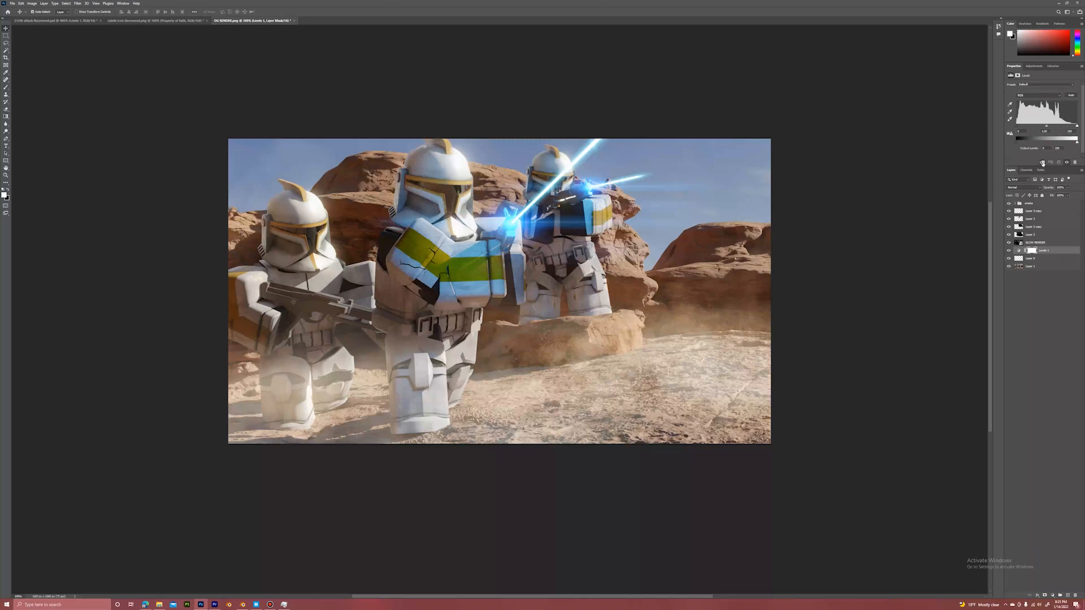
click(1042, 163)
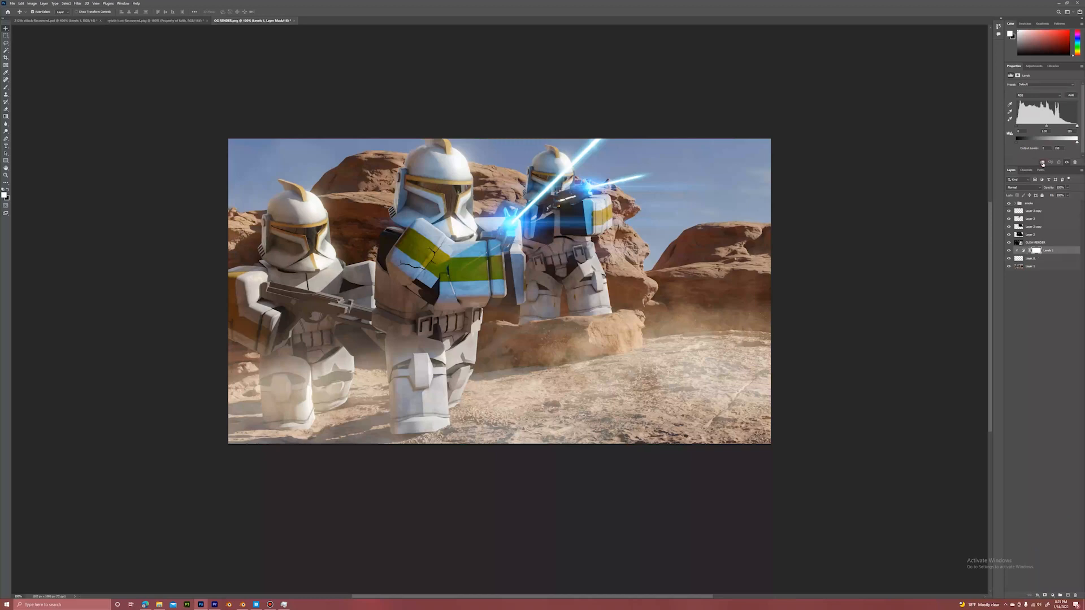
Adjust the input levels of the clipped Levels layer, lower the crack layer's opacity and deselect the layers.
click(1045, 260)
click(1047, 251)
mouse_move(1039, 129)
mouse_down()
mouse_move(1064, 127)
mouse_move(1031, 127)
mouse_up()
click(1045, 258)
click(1068, 188)
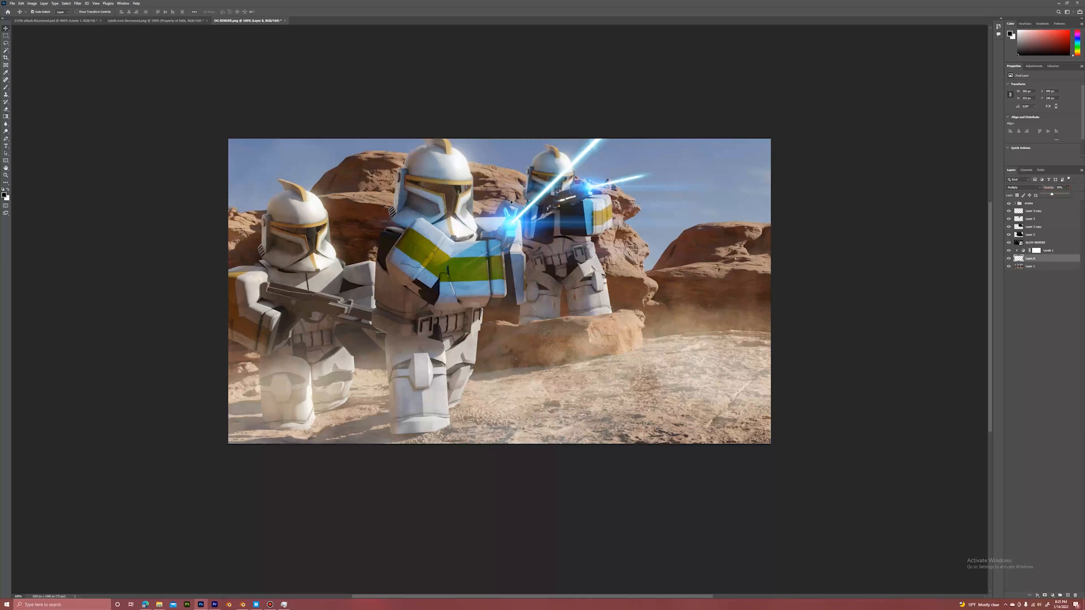
click(1037, 319)
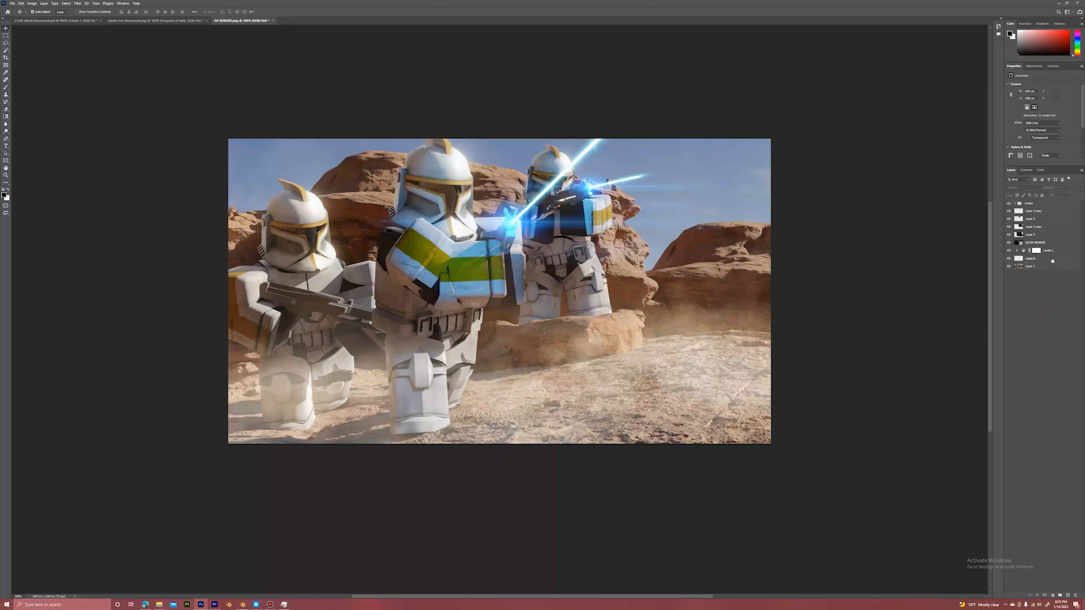
Add a Brightness/Contrast adjustment layer above the smoke group.
click(1049, 205)
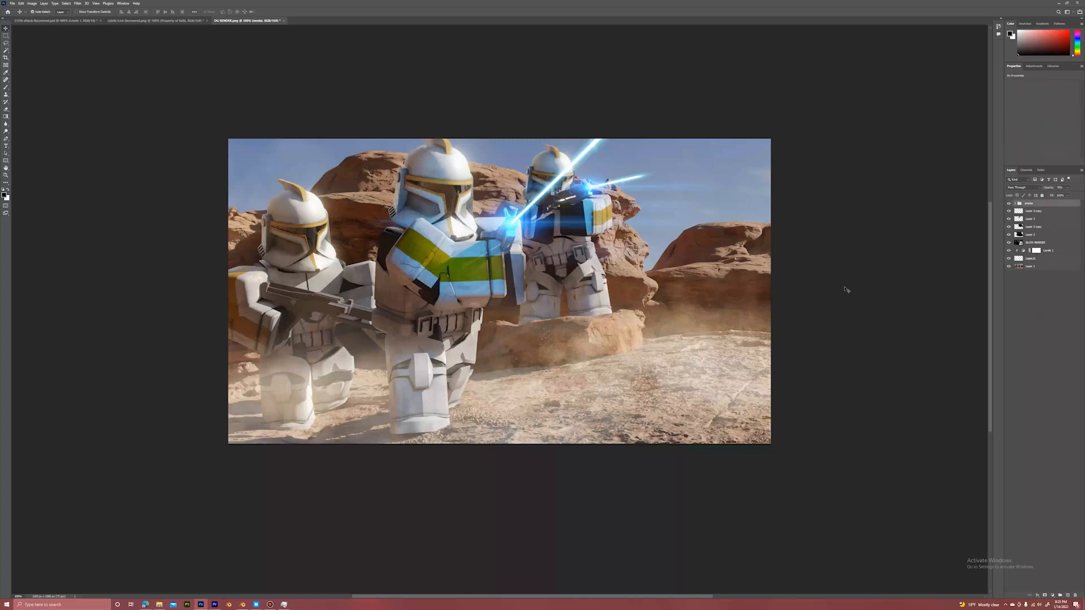
click(1052, 595)
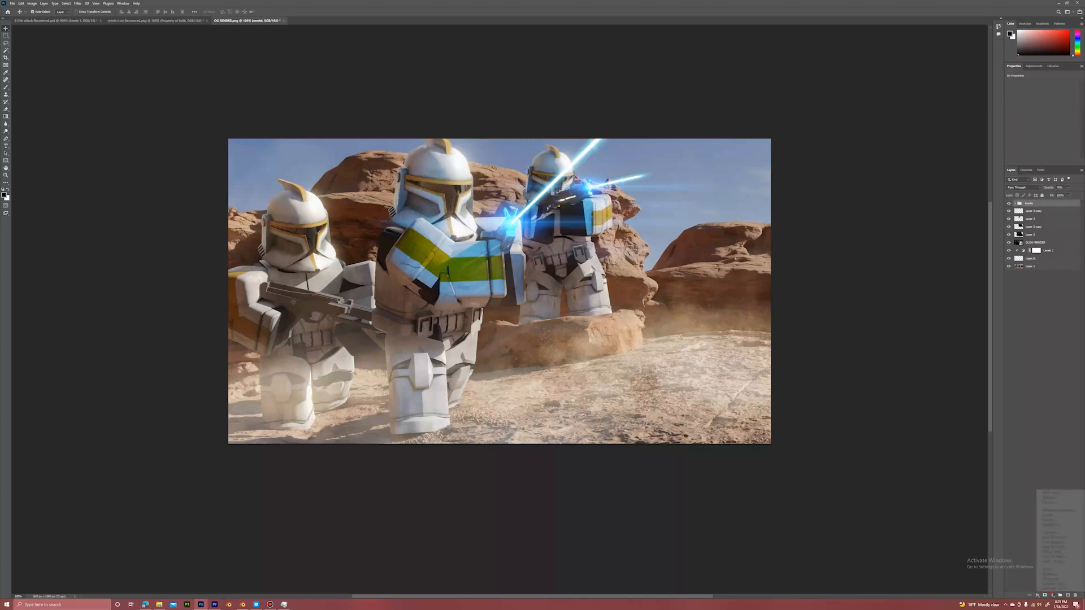
click(1058, 511)
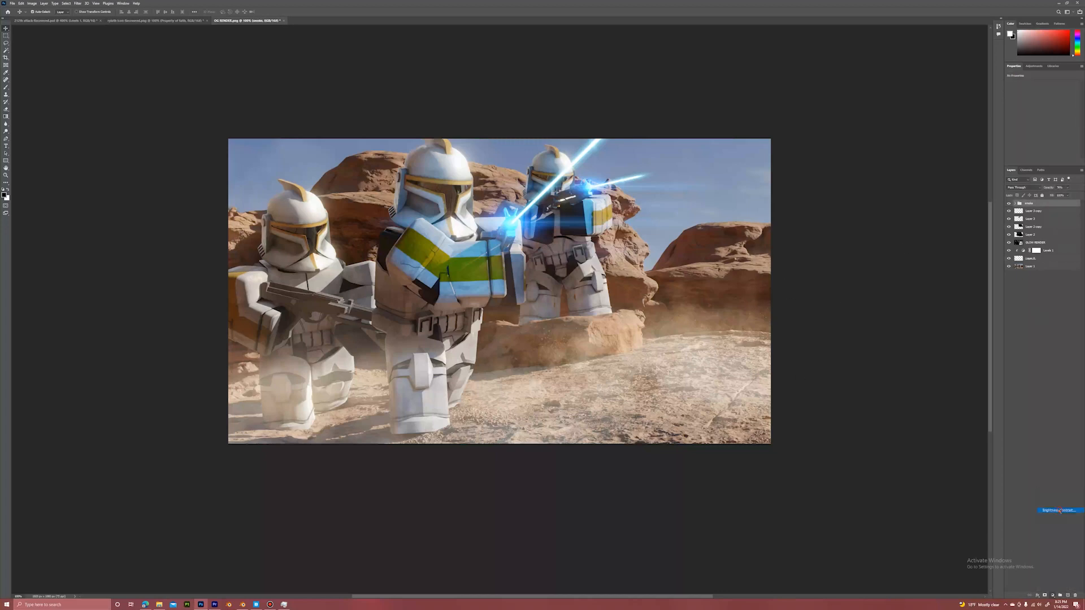
Raise the Brightness/Contrast adjustment's contrast with slightly more brightness, and add a Vibrance adjustment layer with increased saturation.
drag(1043, 102, 1041, 102)
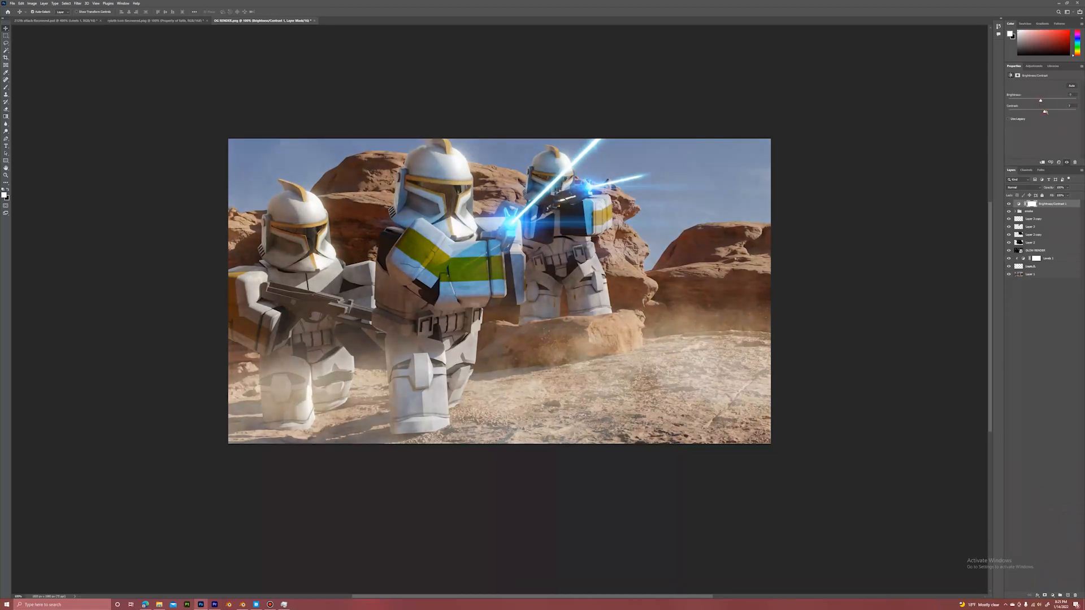
drag(1046, 106, 1045, 104)
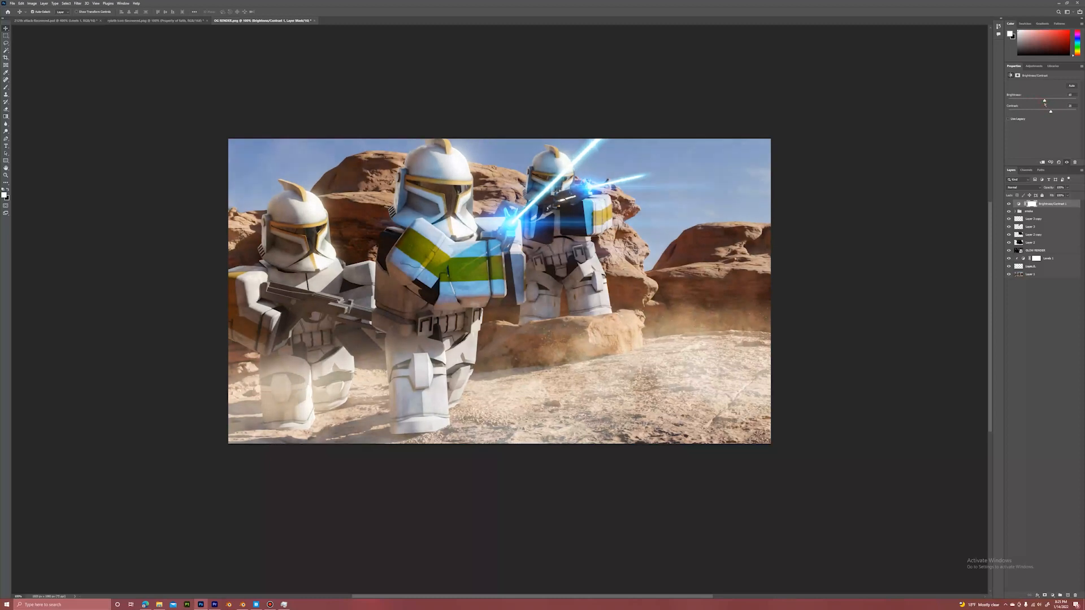
click(1052, 596)
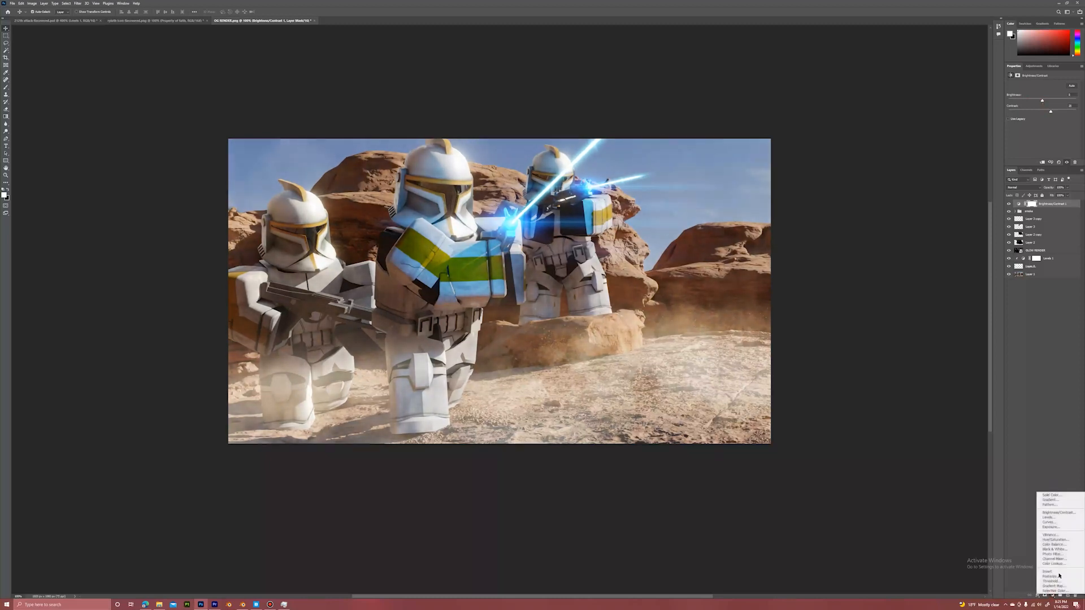
click(1051, 535)
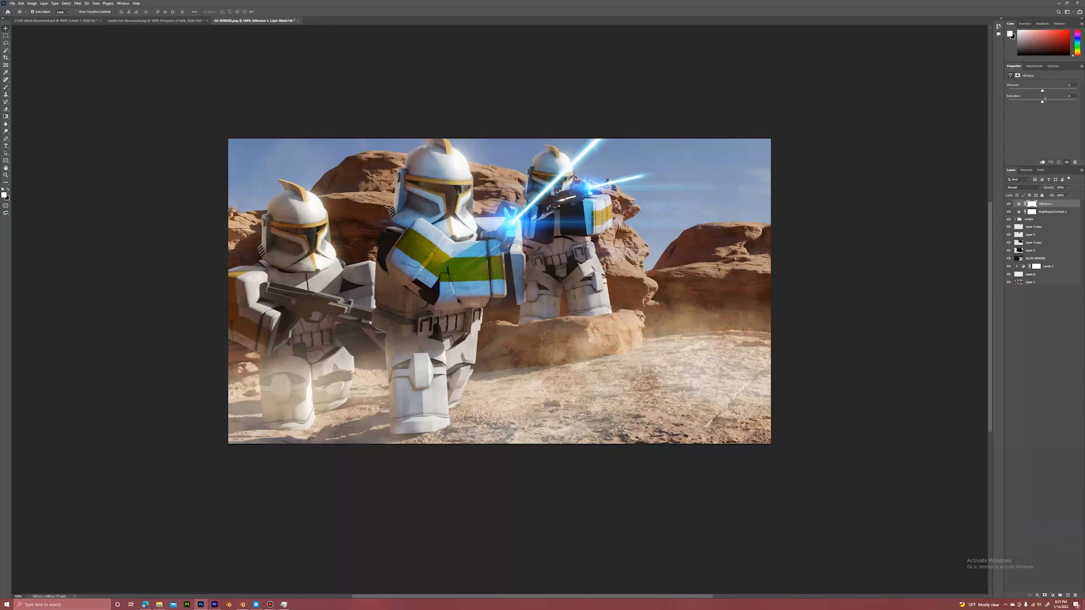
mouse_move(1042, 90)
mouse_down()
mouse_move(1058, 92)
mouse_move(1029, 100)
mouse_move(1048, 102)
mouse_up()
Add a Color Balance adjustment shifting the midtones slightly towards red and magenta, and add a Photo Filter adjustment above it.
click(1053, 595)
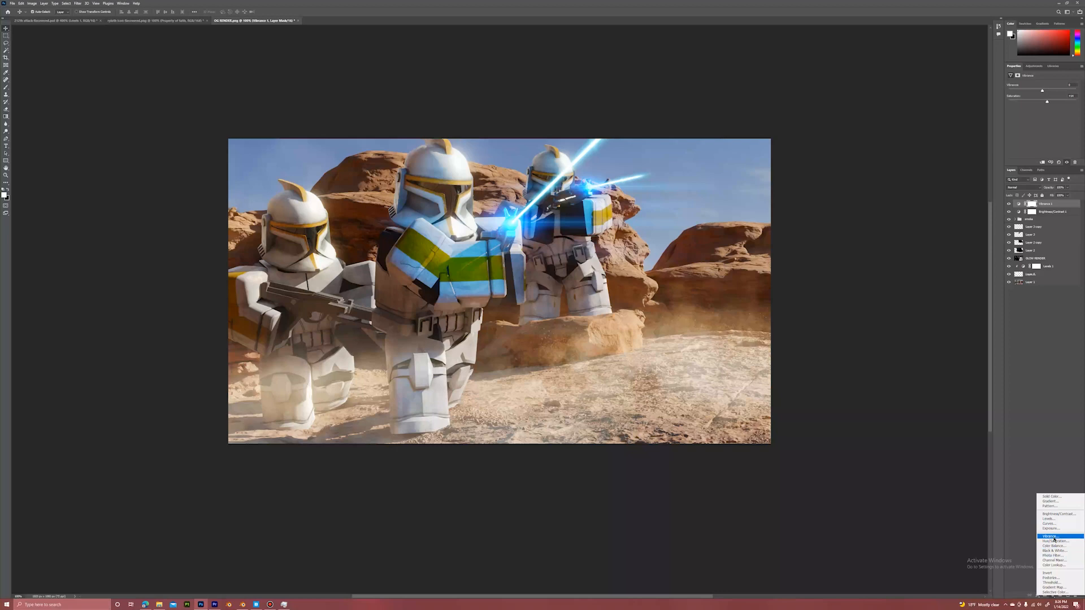
click(1054, 546)
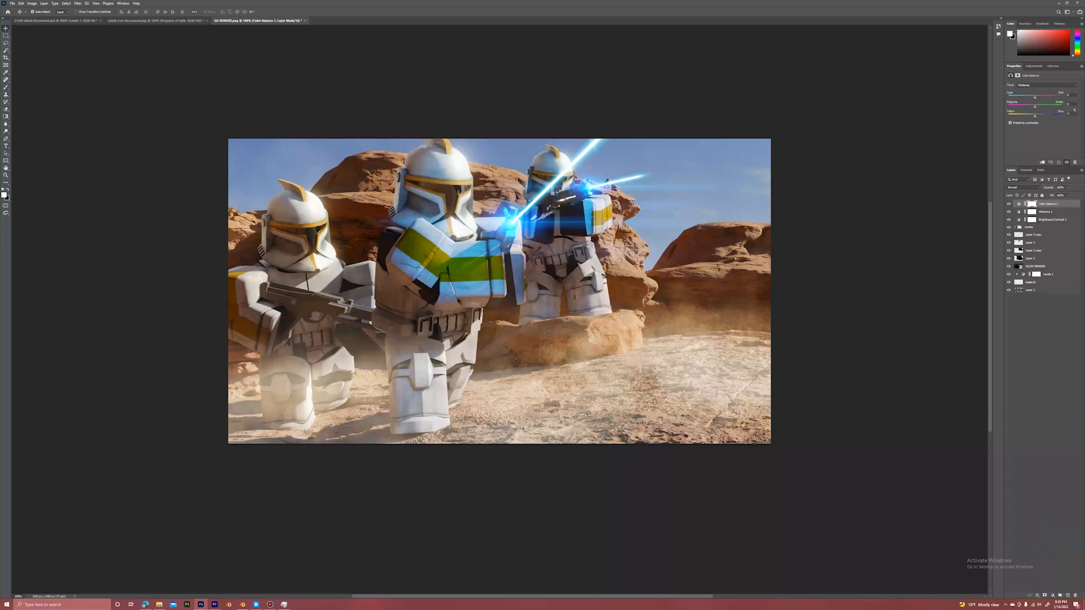
drag(1047, 108, 1032, 111)
drag(1034, 102, 1033, 118)
click(1052, 596)
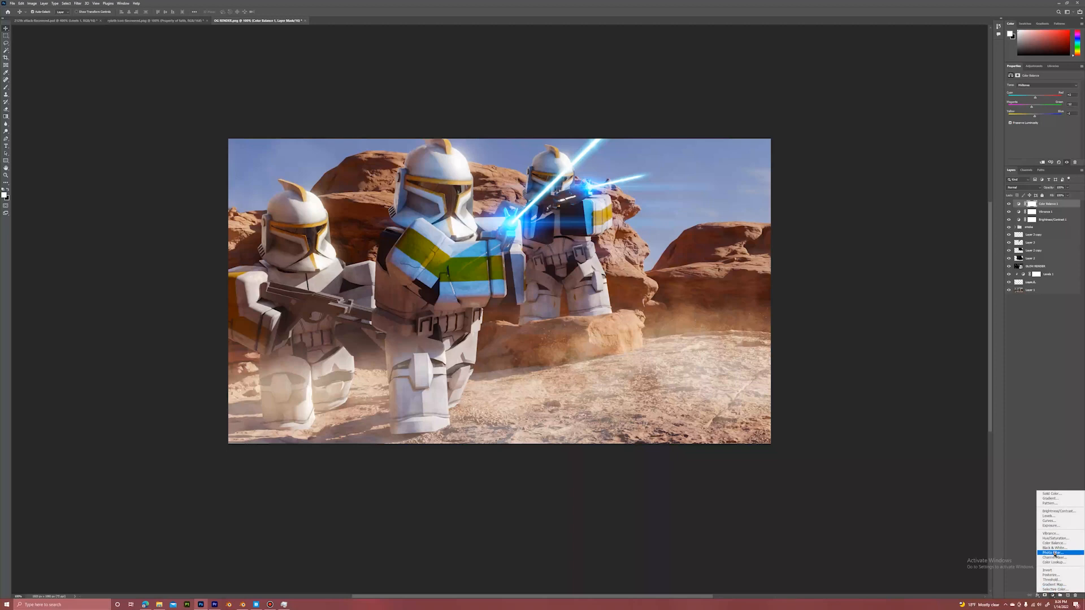
click(1055, 553)
Fine-tune the Color Balance layer's colour sliders across its tonal ranges, finishing with the Shadows tone.
click(1045, 212)
click(1045, 85)
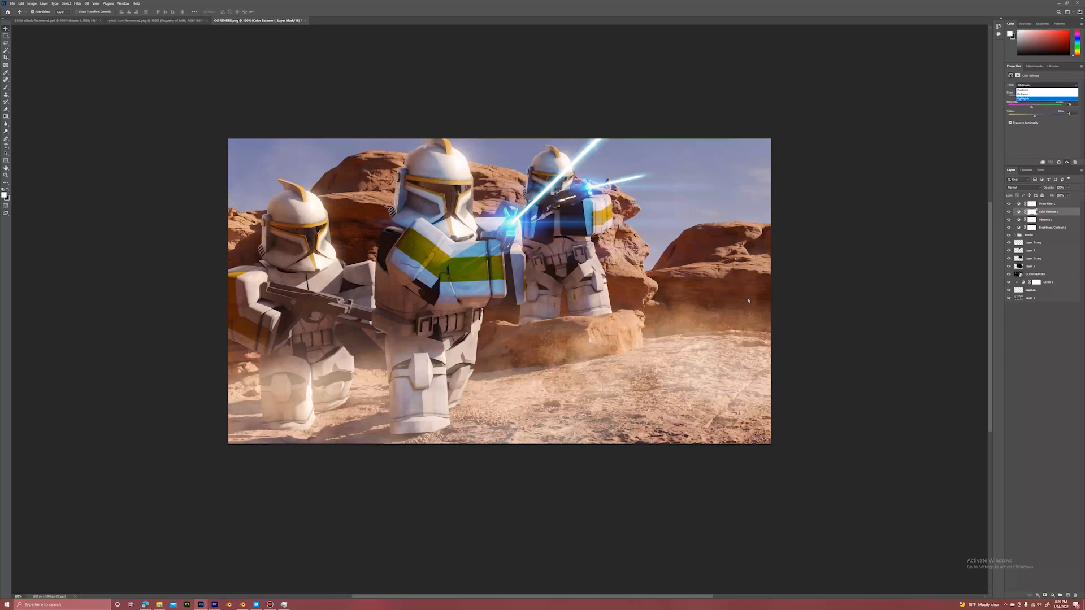
click(1006, 603)
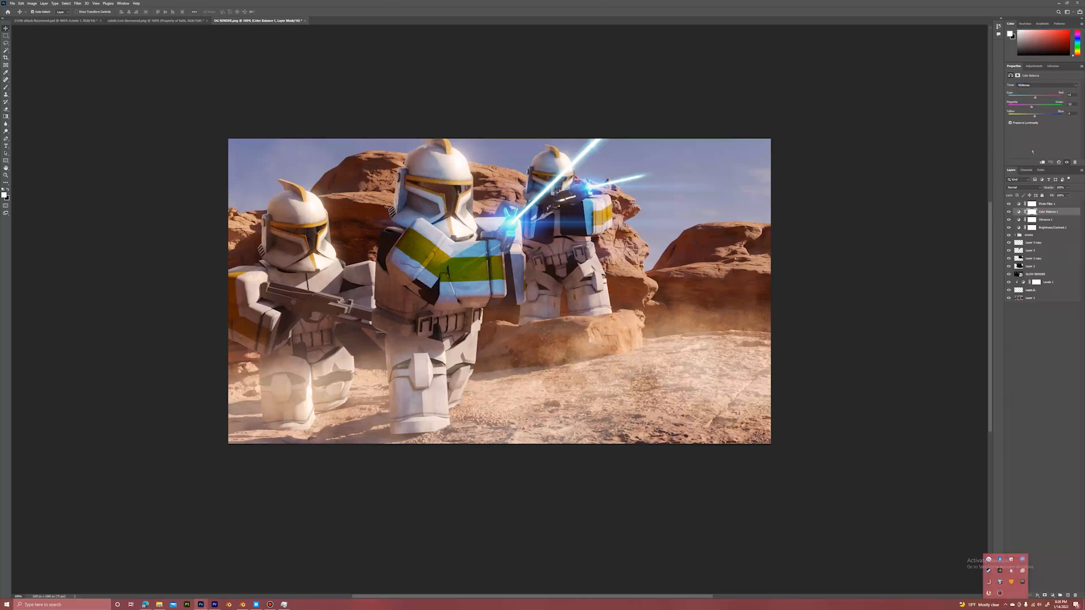
click(1058, 212)
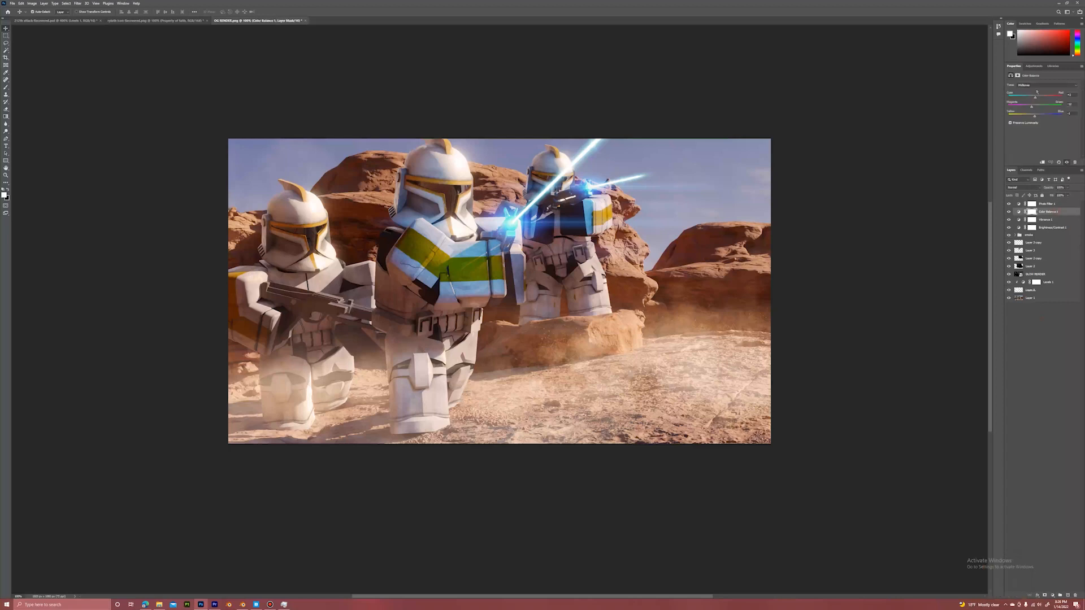
click(1035, 86)
click(1036, 87)
click(1035, 88)
click(1033, 95)
click(1038, 85)
click(1032, 100)
click(1035, 86)
click(1034, 89)
drag(1038, 99, 1037, 99)
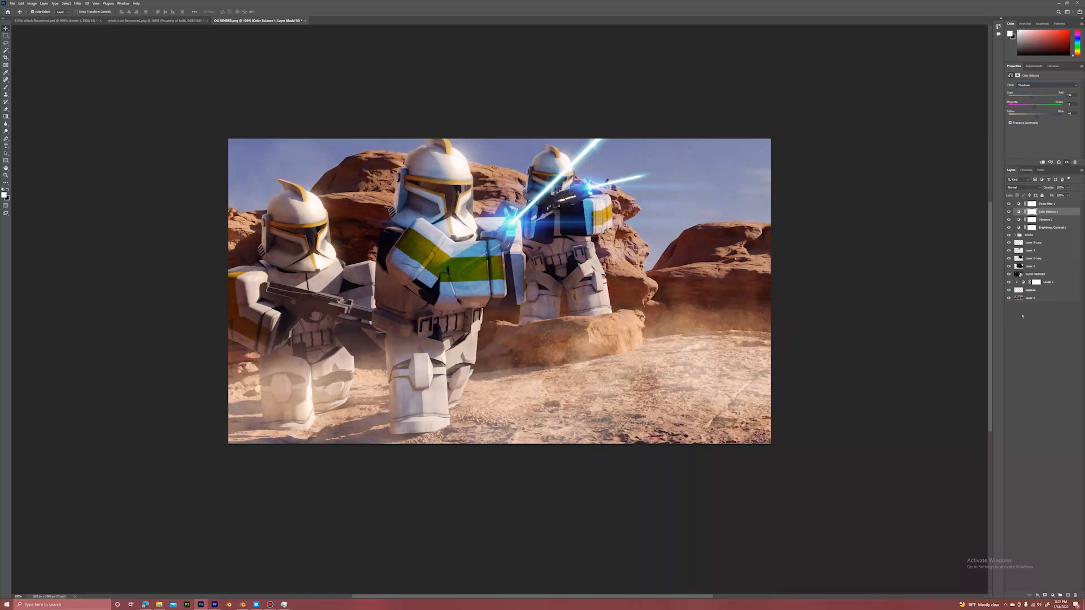
Select the Photo Filter layer and toggle its visibility to compare the effect of the warming filter.
click(1065, 204)
click(1009, 203)
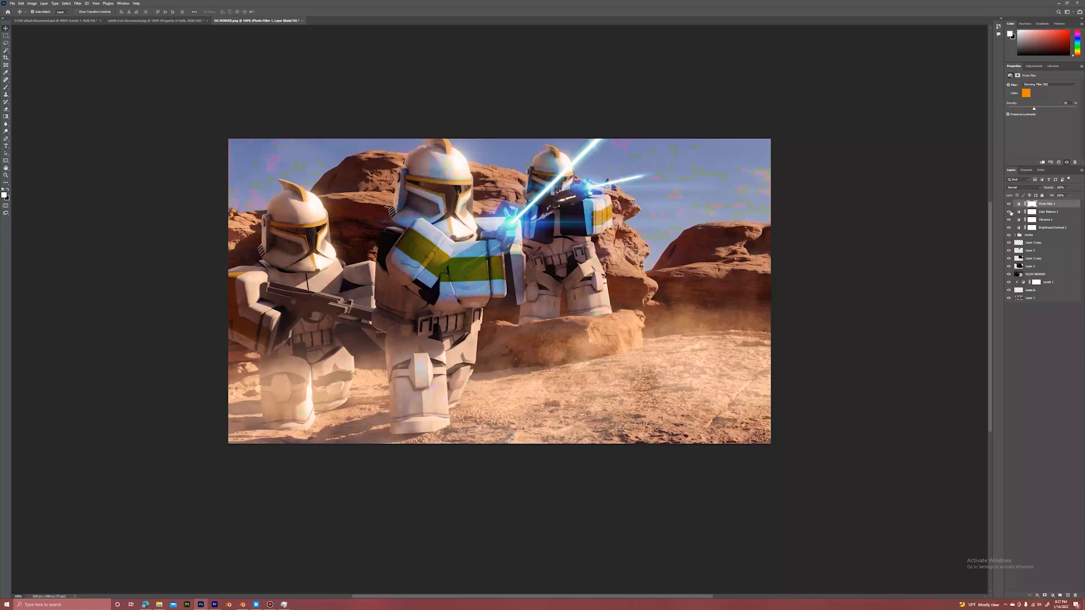
Add a Color Lookup adjustment layer, preview its 3DLUT presets on the image and settle on 3Strip.look.
click(1050, 595)
click(1054, 562)
click(1055, 85)
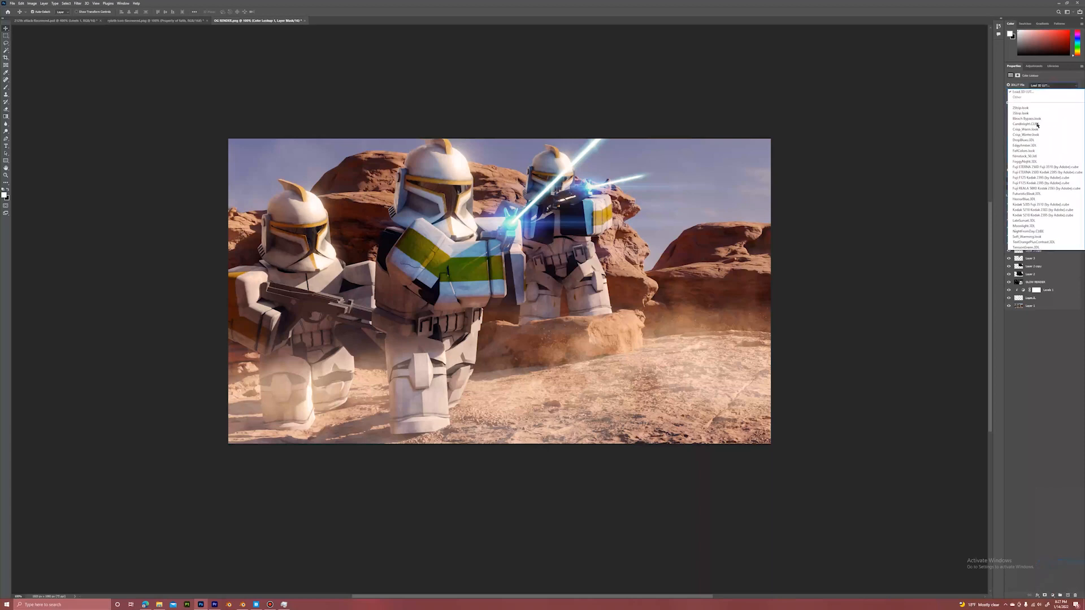
click(1040, 104)
scroll(1040, 88, down, 2)
scroll(1040, 88, up, 1)
scroll(1040, 86, down, 4)
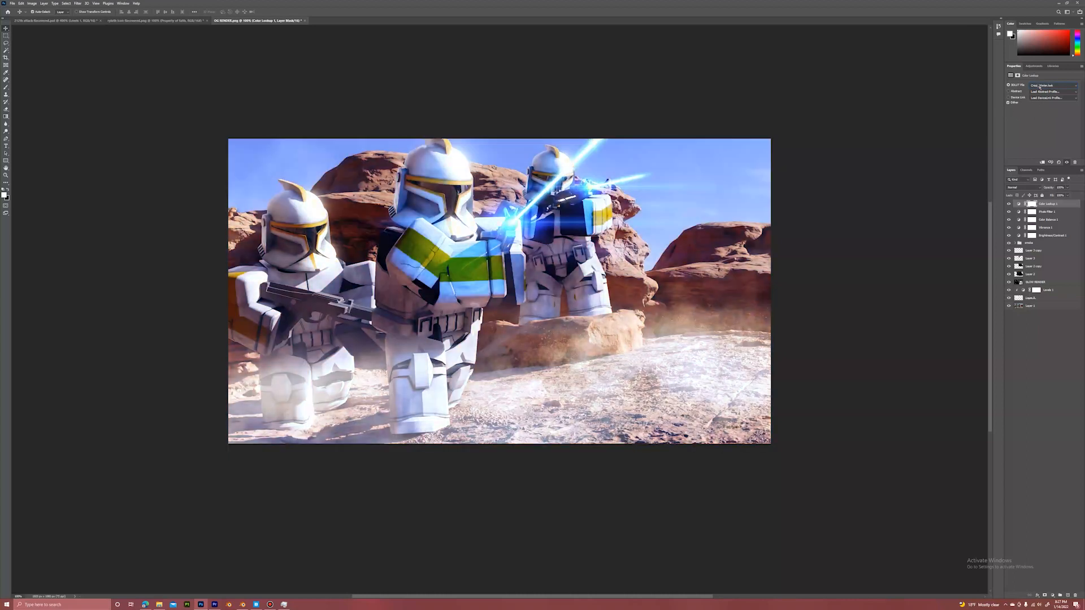
scroll(1040, 87, up, 1)
scroll(1040, 87, down, 6)
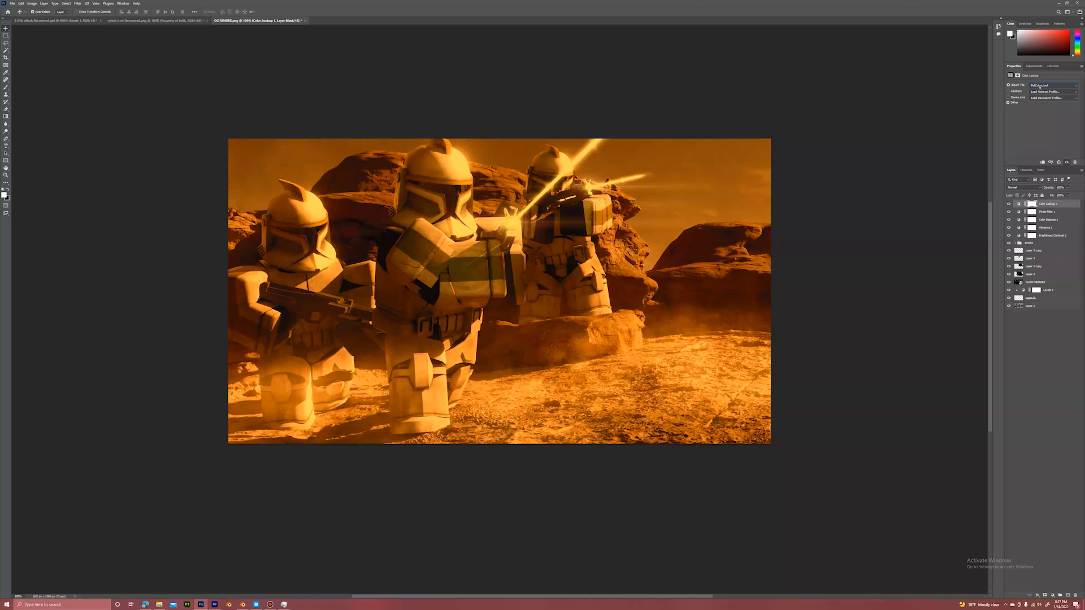
scroll(1039, 87, down, 3)
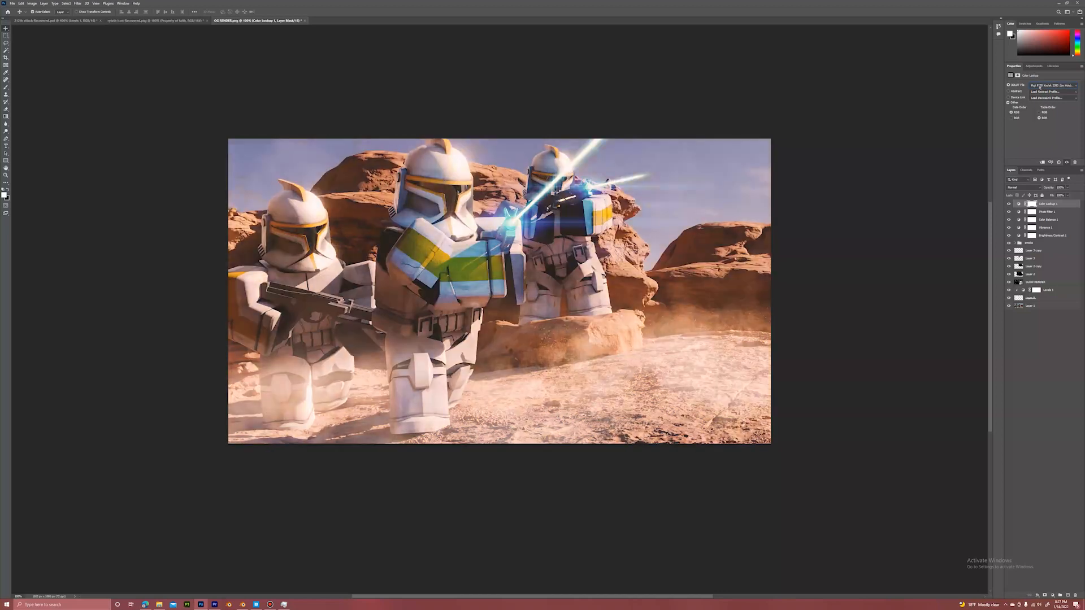
scroll(1040, 86, down, 4)
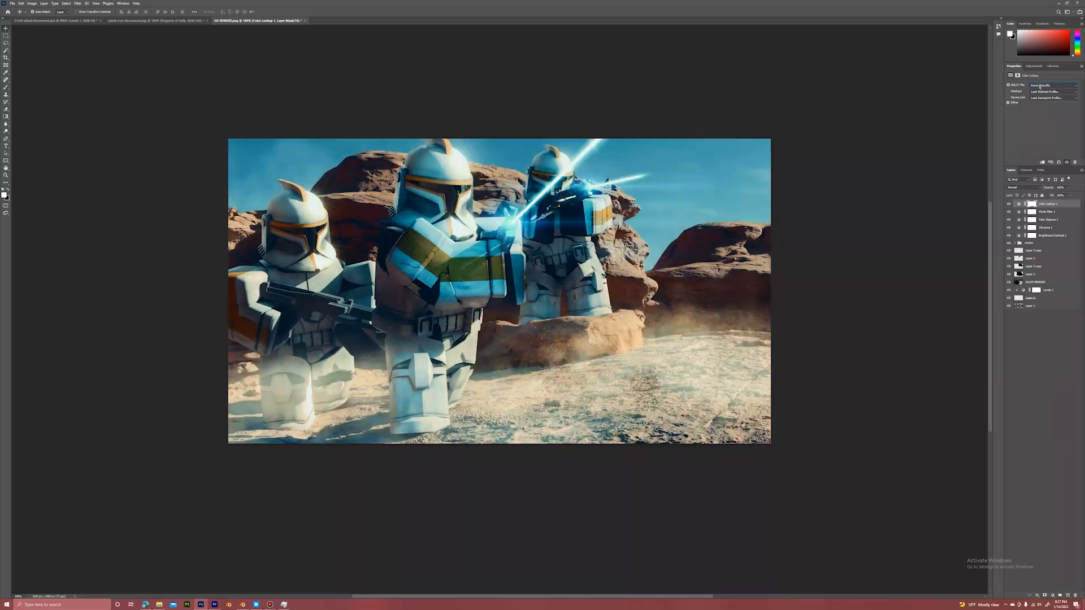
scroll(1039, 87, down, 3)
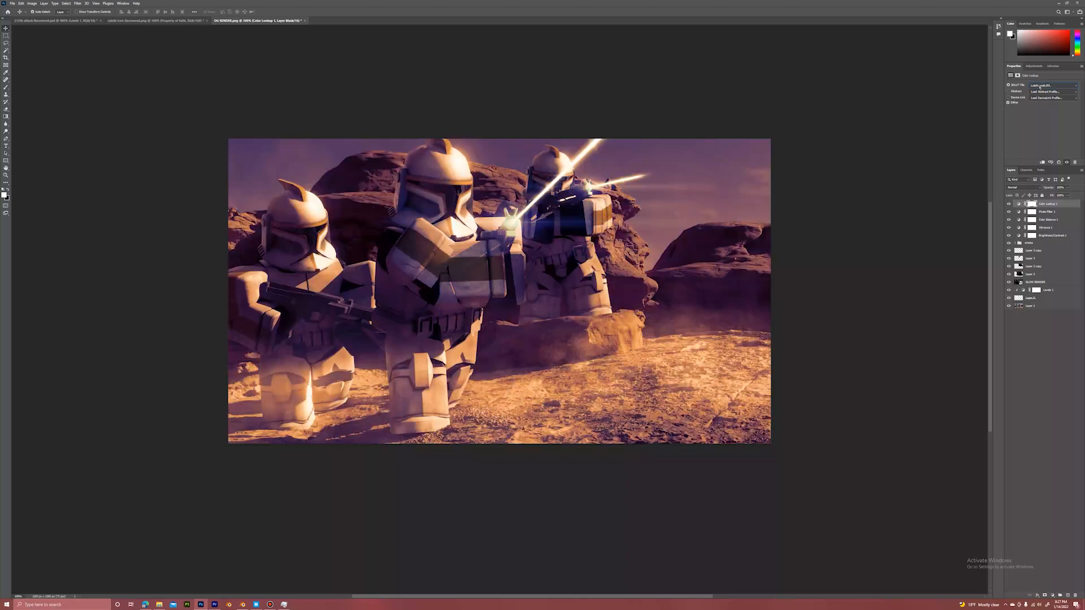
scroll(1040, 87, down, 4)
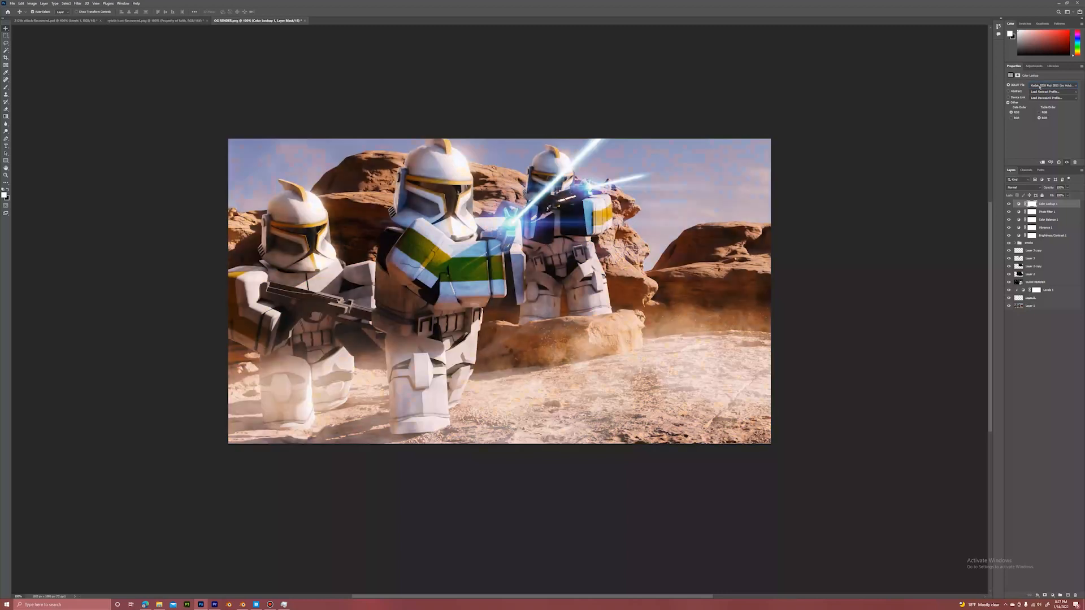
scroll(1040, 87, down, 2)
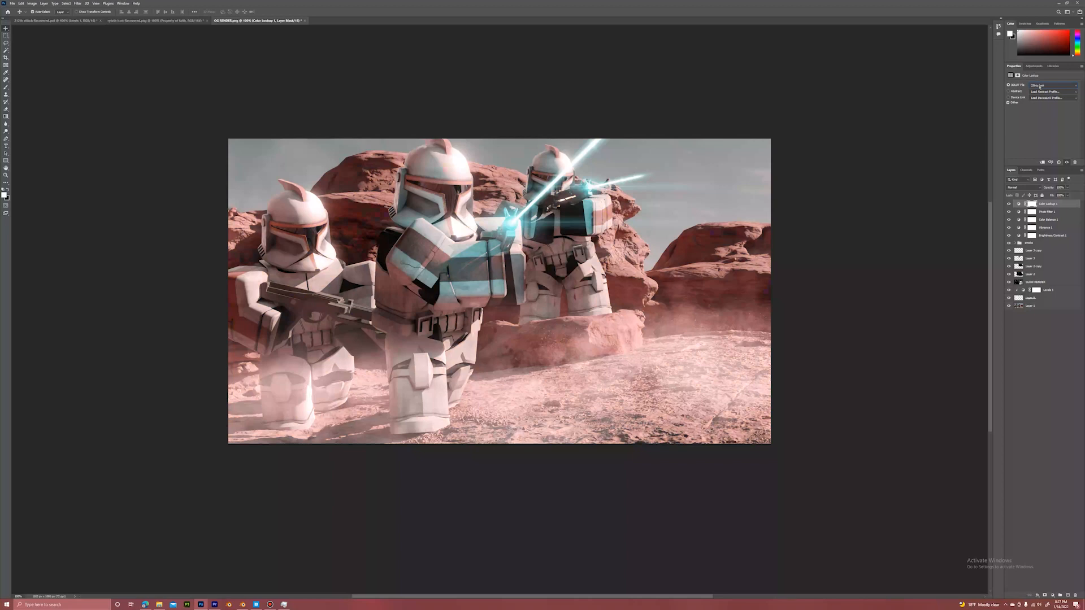
scroll(1040, 86, down, 3)
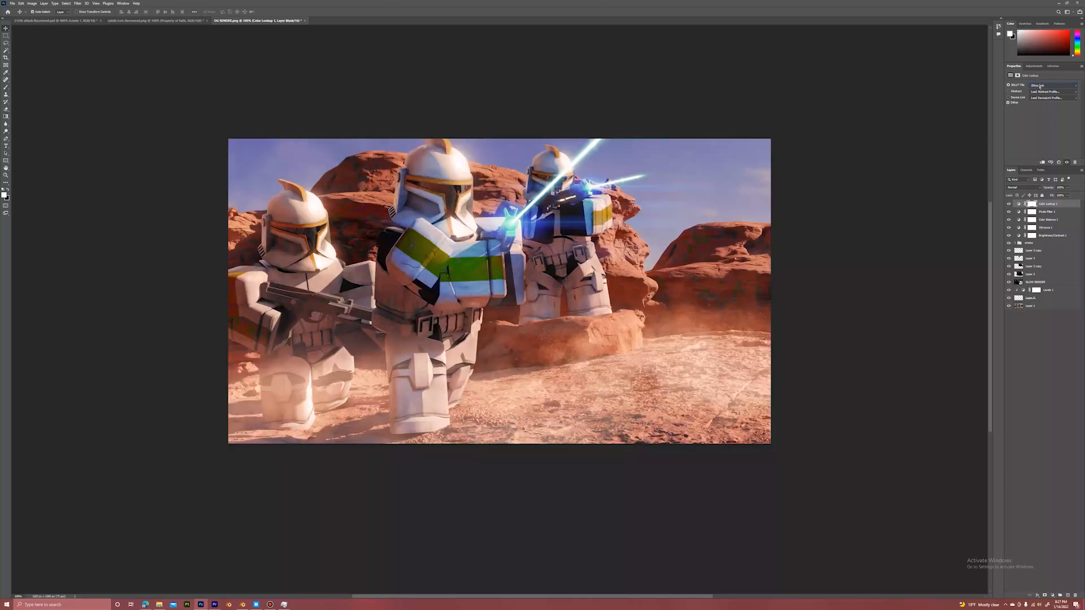
Preview other blend modes for the Color Lookup layer, keep Normal and lower the layer's opacity.
click(1038, 187)
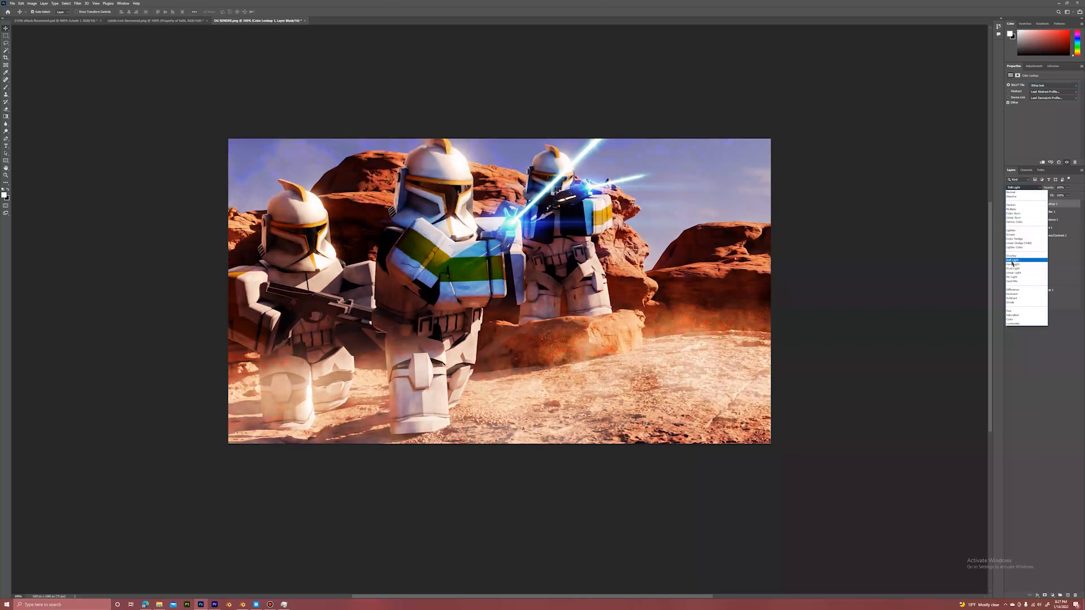
click(1039, 193)
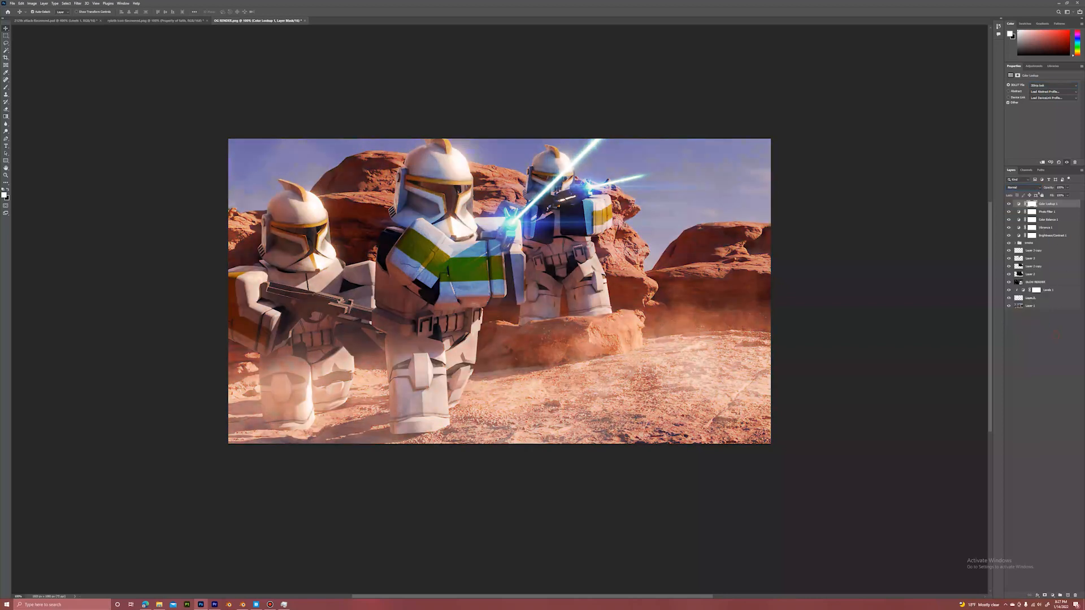
click(1066, 188)
click(1025, 365)
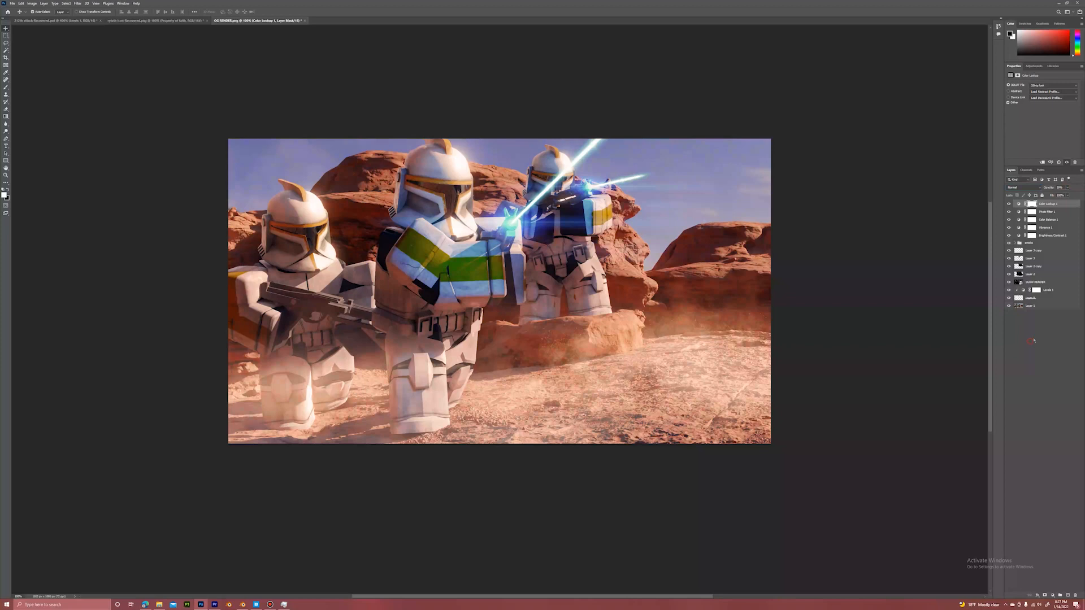
Duplicate the whole layer stack within the same document and convert the duplicated layers into one smart object.
click(1049, 306)
shift+click(1046, 208)
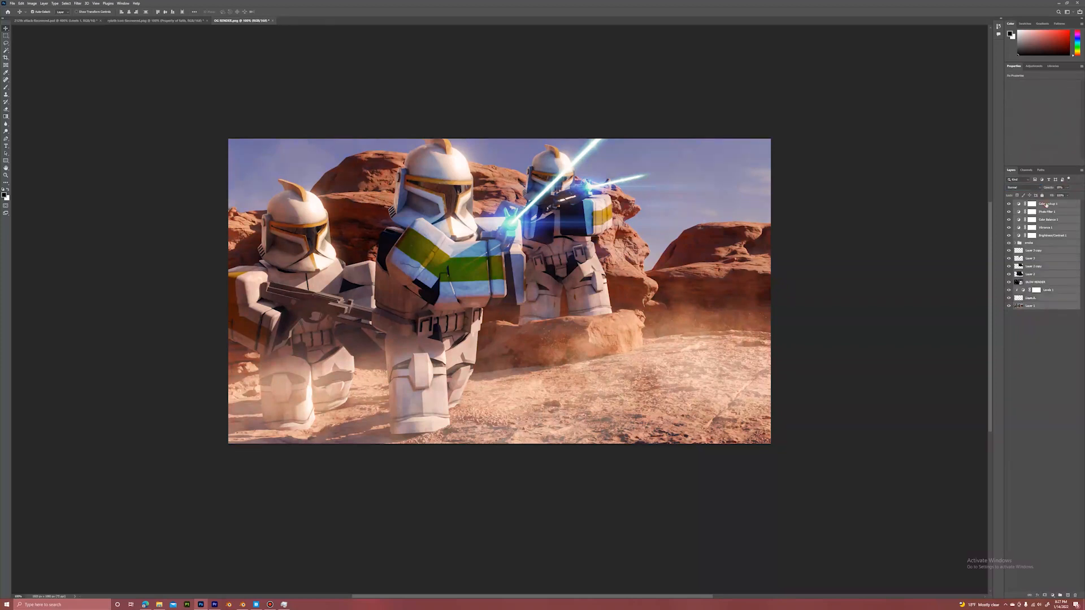
right_click(1046, 204)
click(1033, 229)
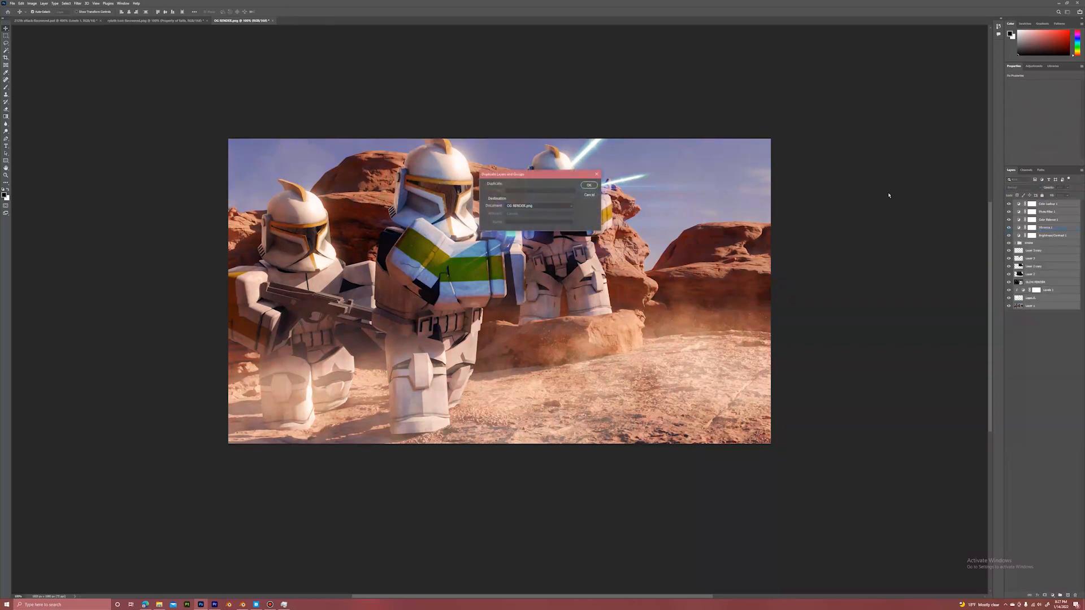
click(589, 185)
right_click(1040, 213)
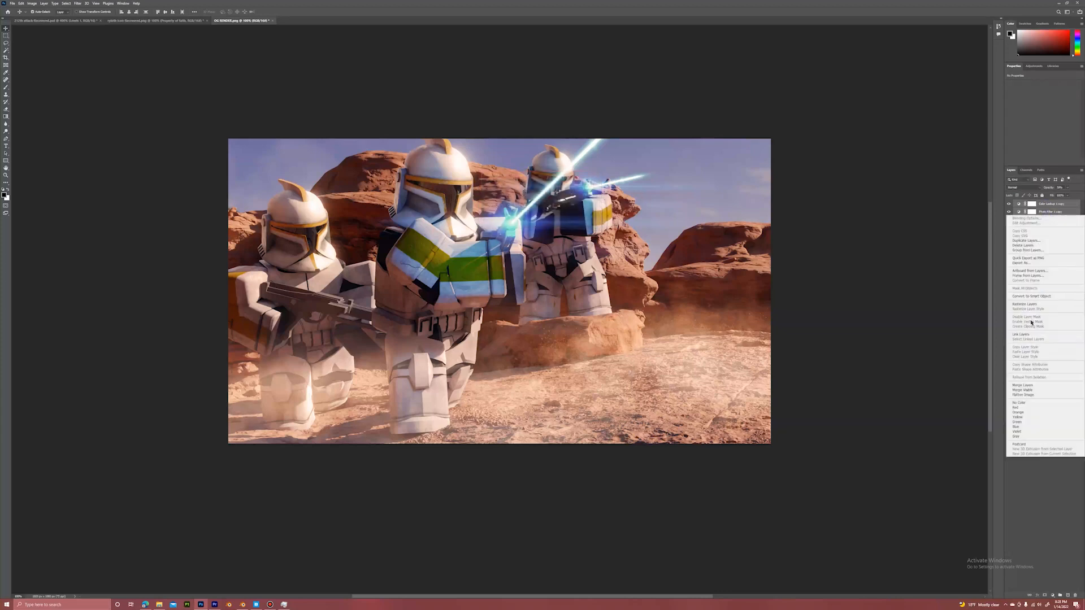
click(1032, 296)
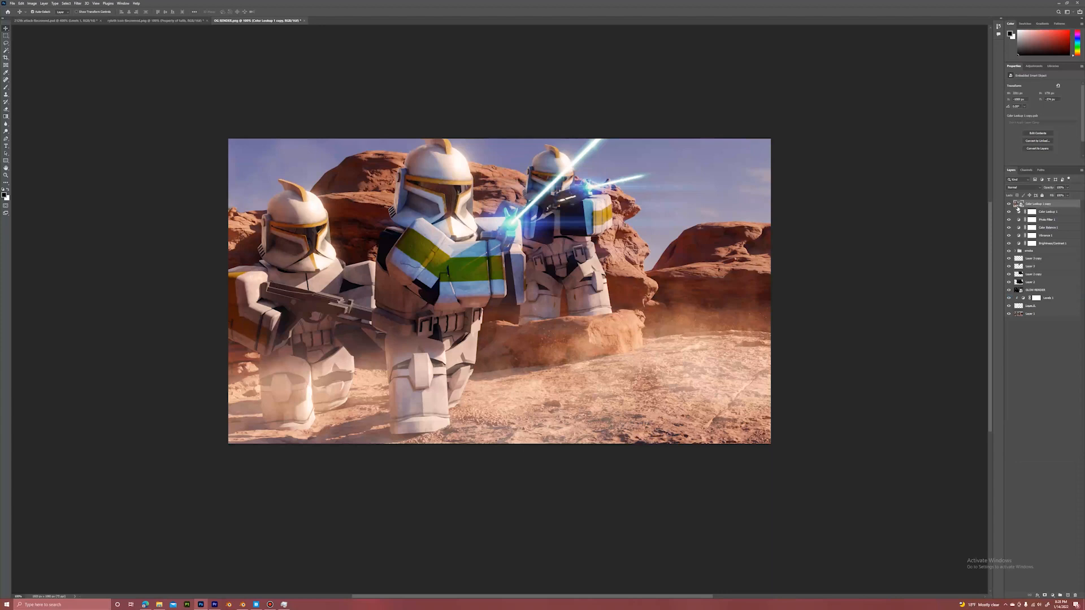
click(1007, 205)
right_click(1055, 204)
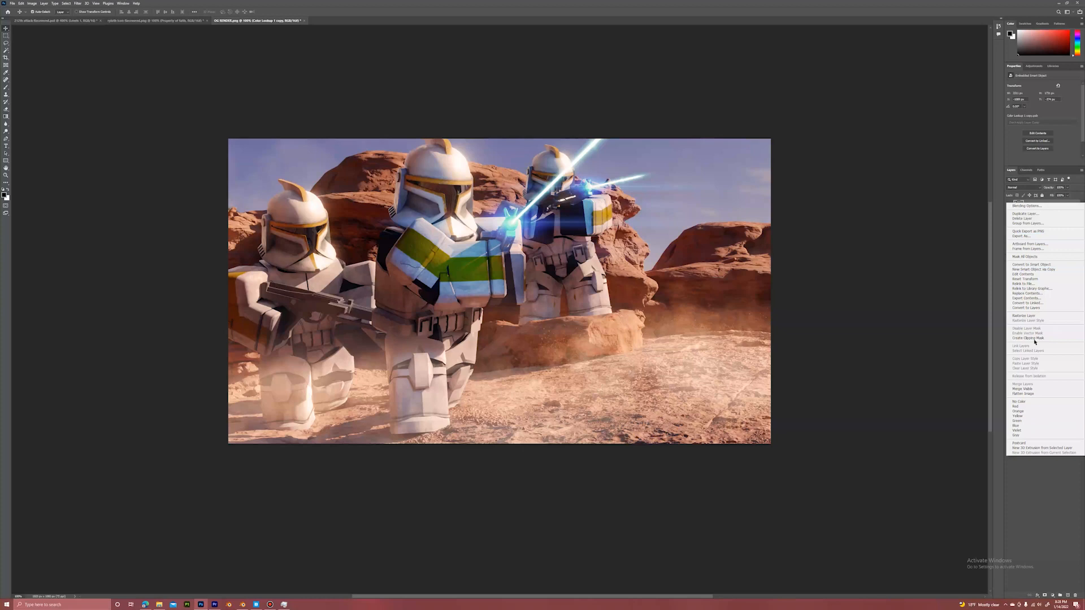
click(1054, 513)
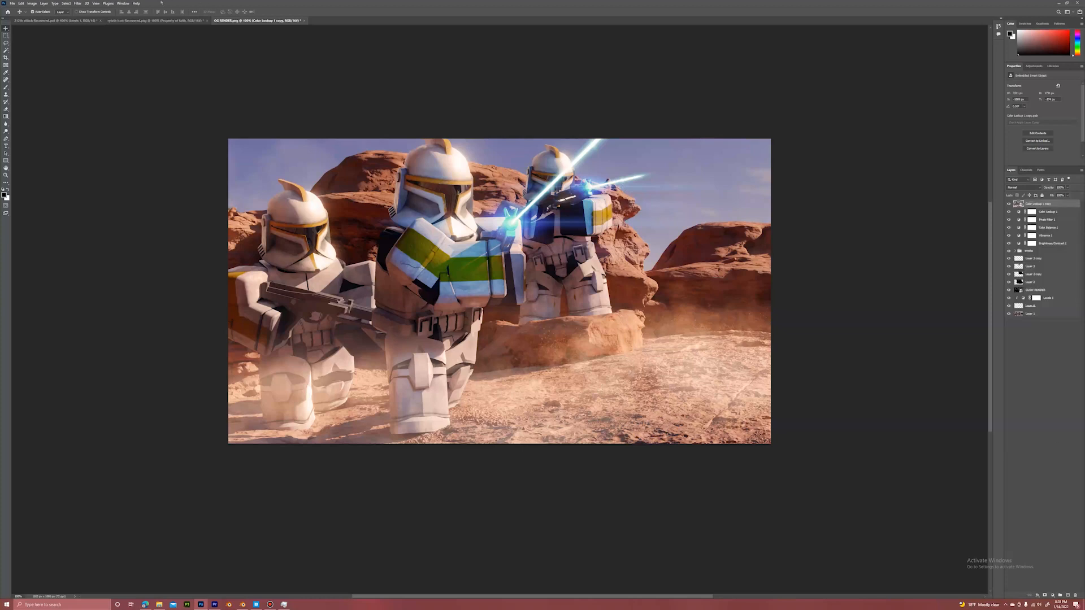
click(79, 3)
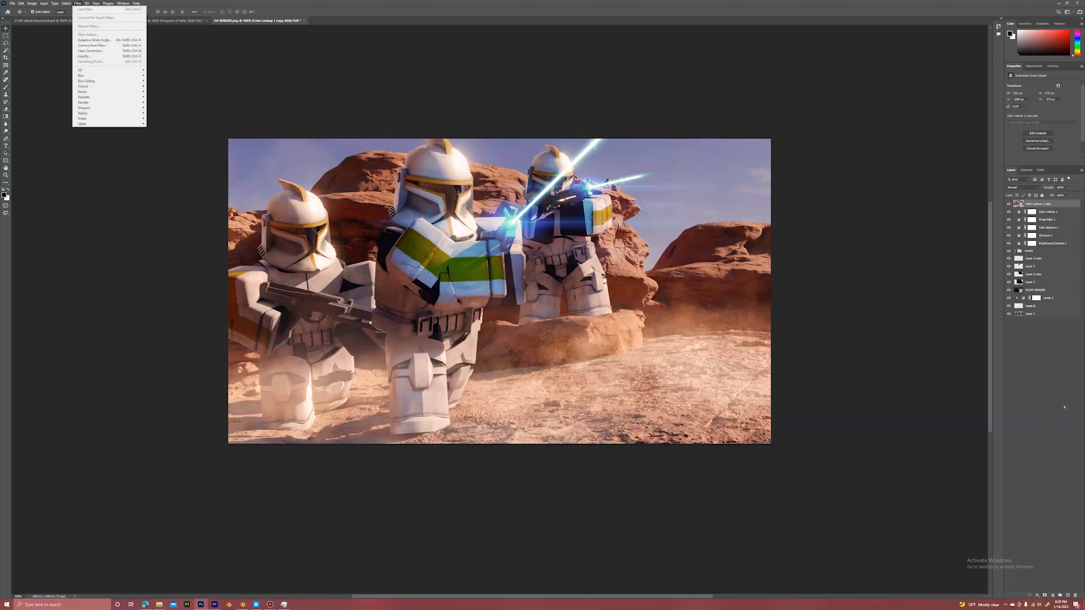
click(1040, 401)
click(1040, 205)
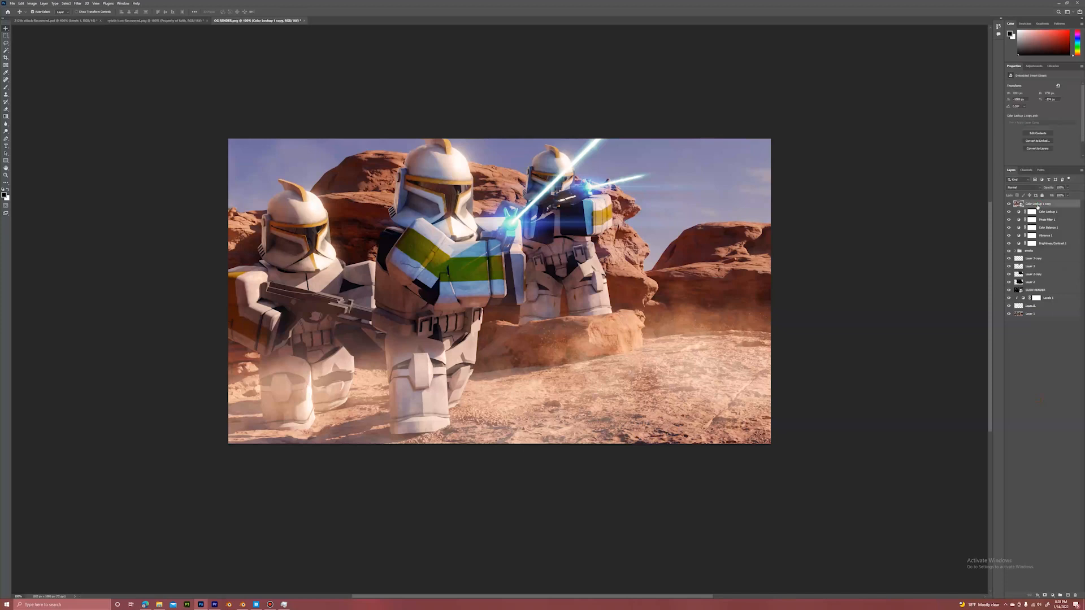
key(z)
Apply the Add Noise filter to the combined smart object with a slight amount of monochromatic Gaussian noise.
click(77, 3)
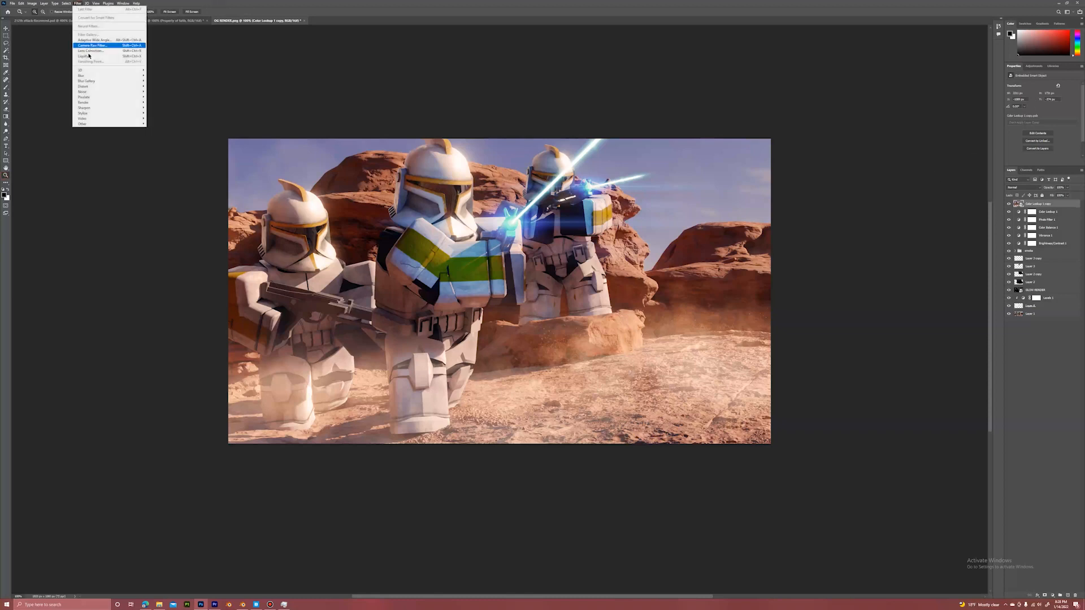
mouse_move(88, 94)
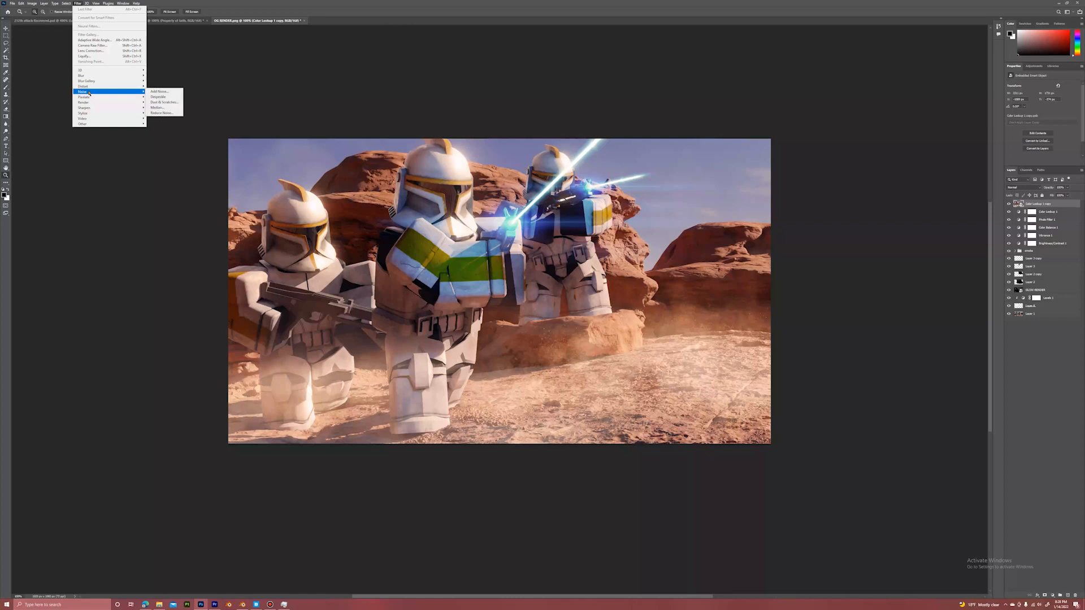
click(159, 92)
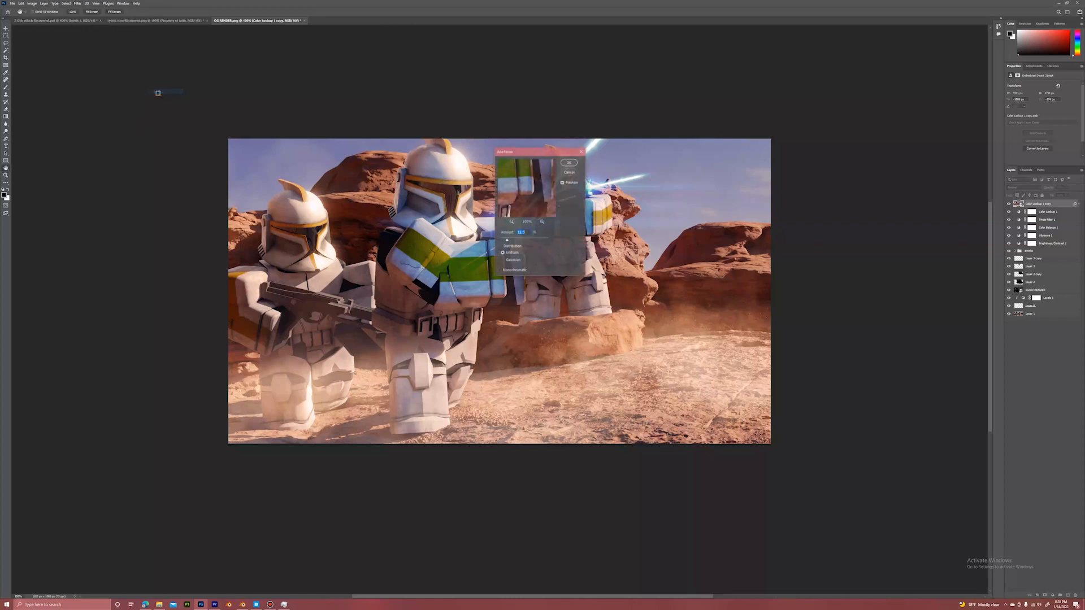
drag(507, 241, 505, 241)
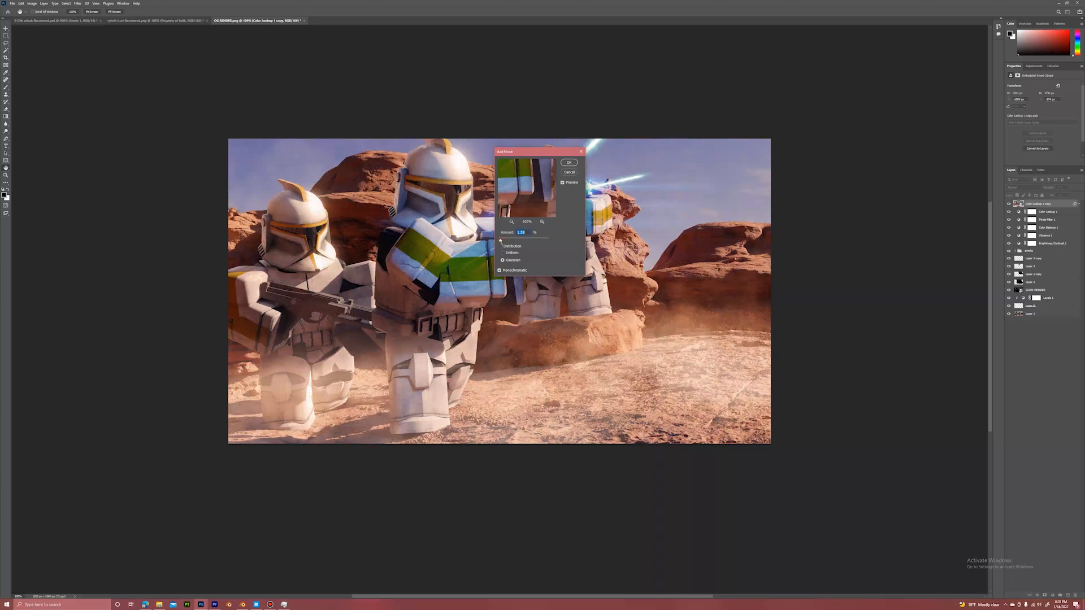
drag(513, 152, 603, 193)
click(657, 205)
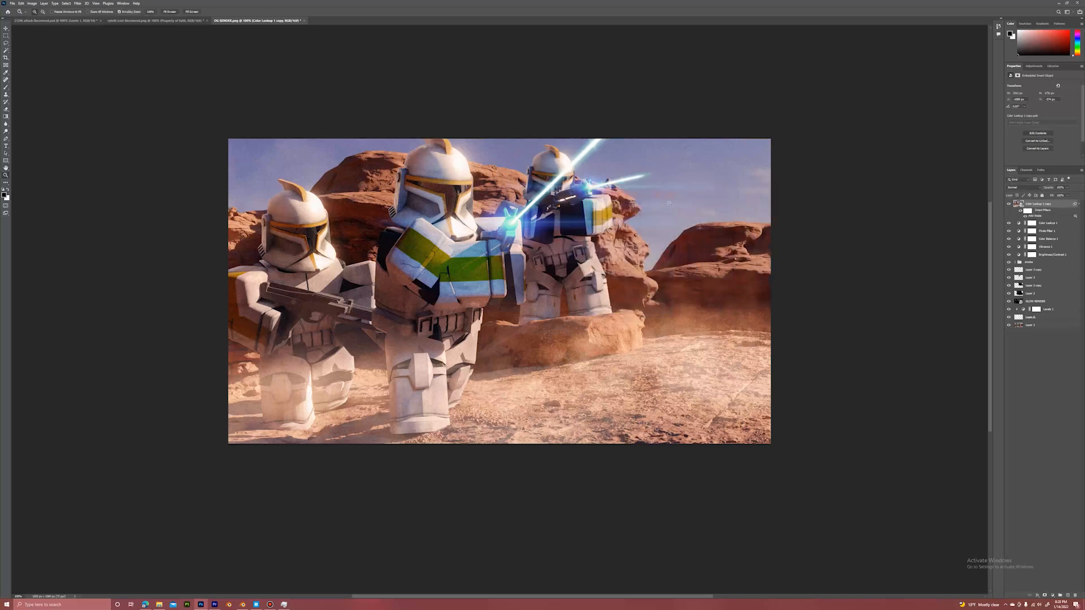
Try a Zoom Radial Blur with a shifted blur centre on the smart object, and undo it.
click(79, 3)
mouse_move(130, 75)
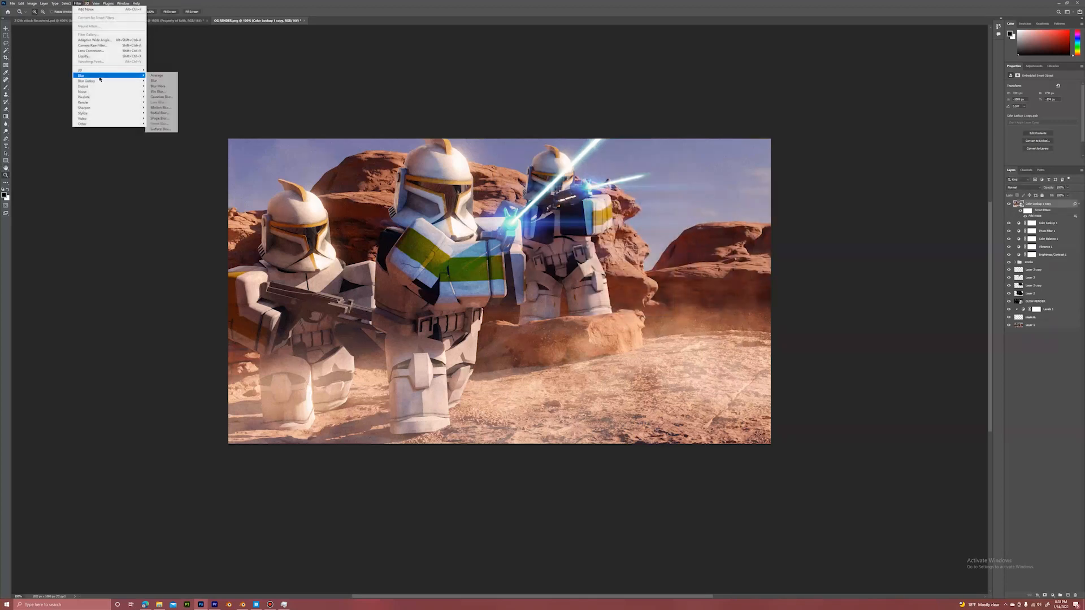
click(160, 113)
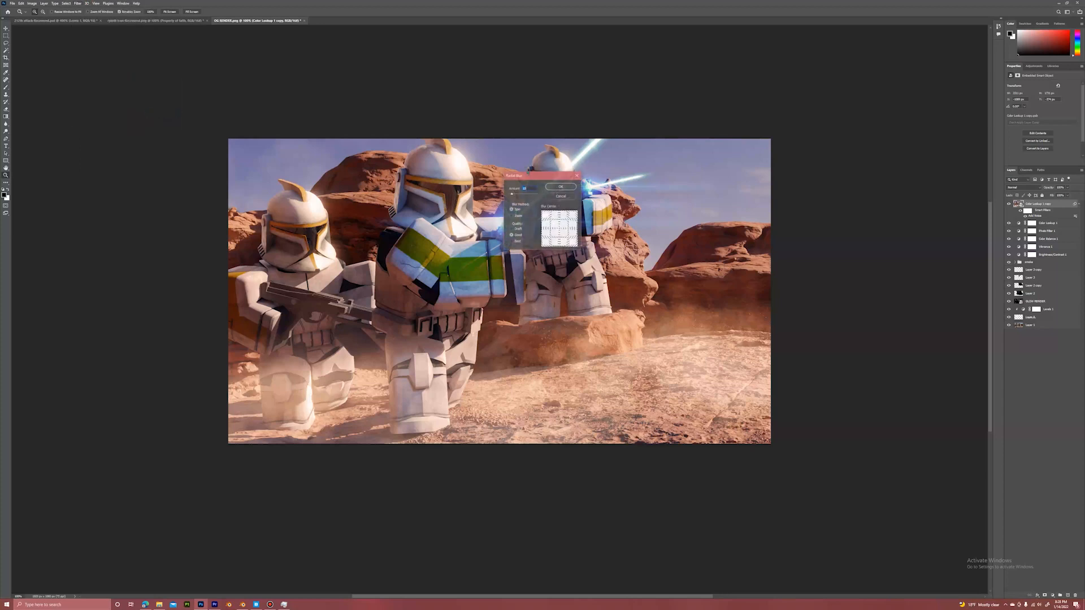
click(552, 231)
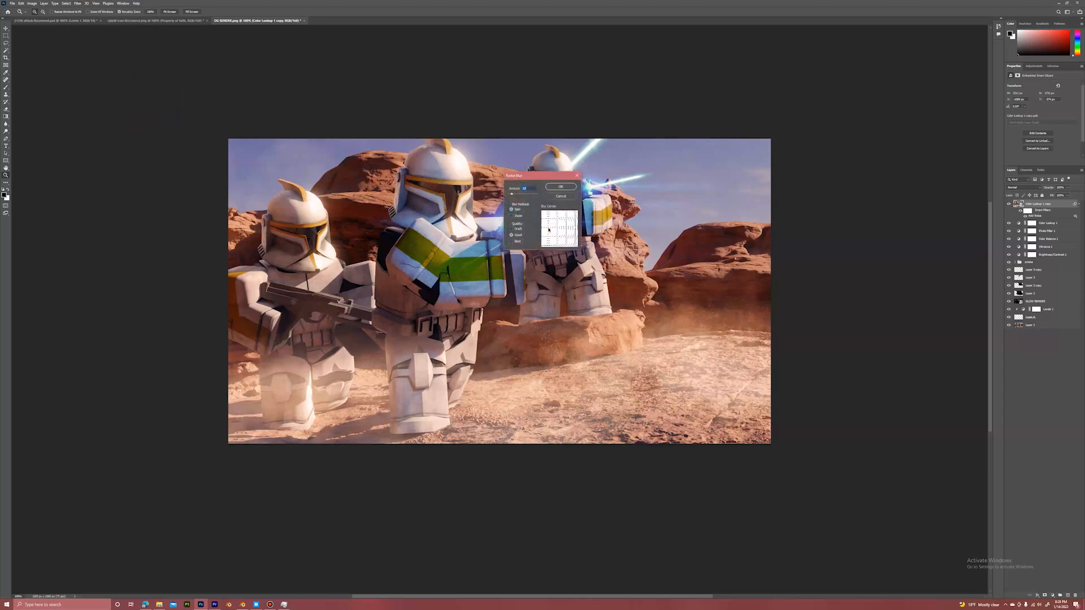
click(549, 231)
drag(513, 195, 512, 196)
click(513, 216)
click(562, 189)
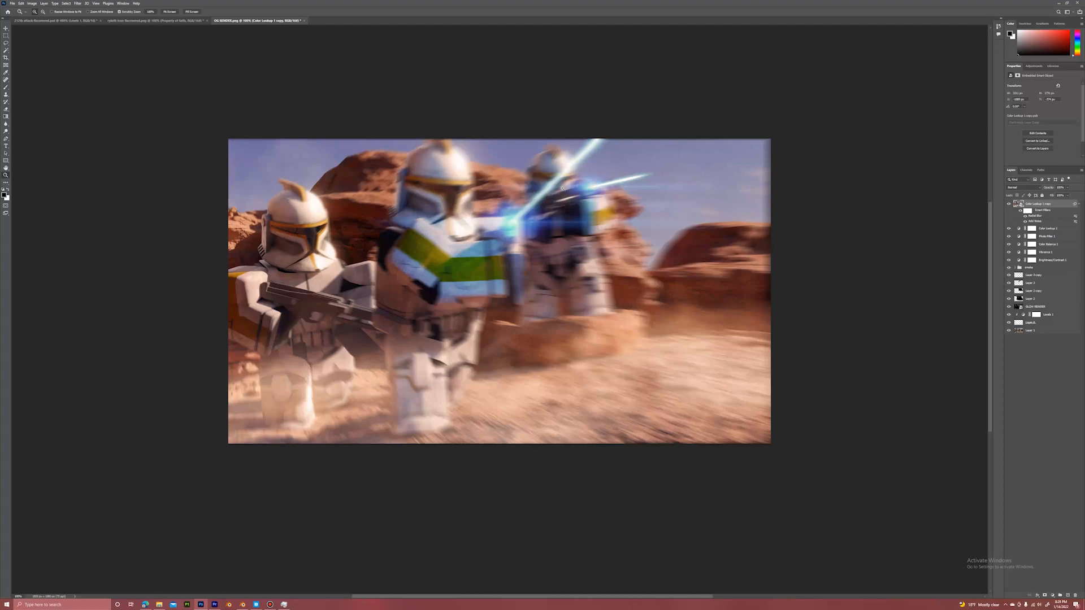
key(ctrl+z)
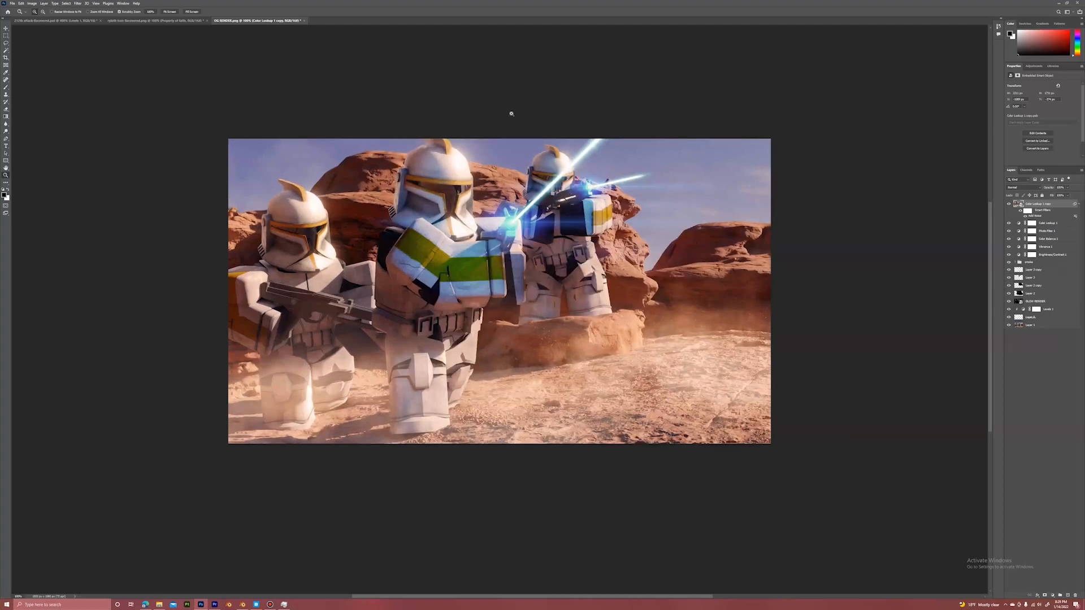
Try the Radial Blur once more on the smart object with the Zoom method and Best quality, and undo it.
click(77, 4)
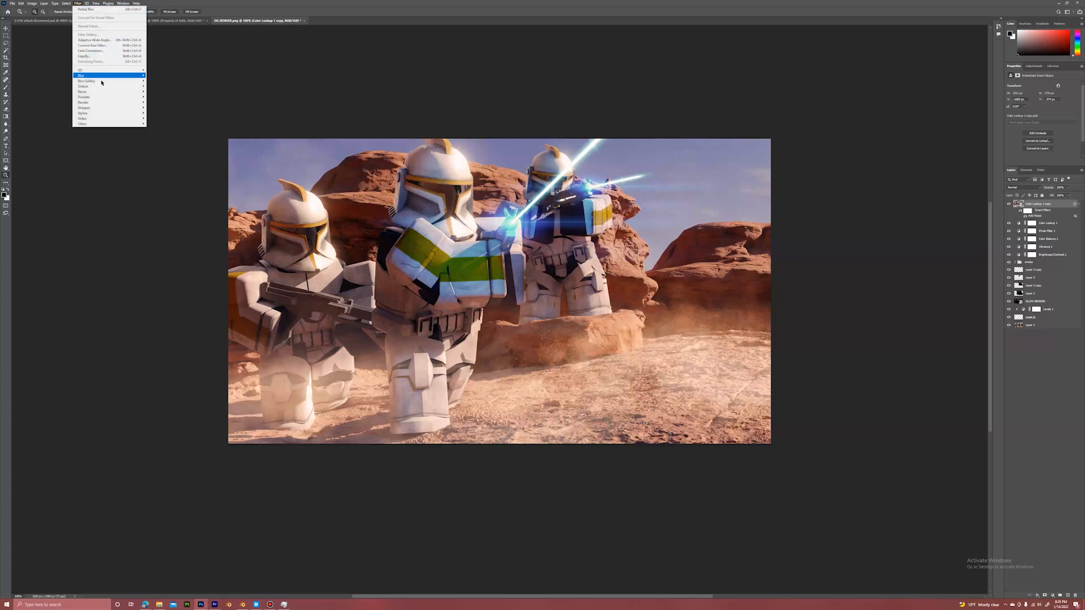
mouse_move(102, 92)
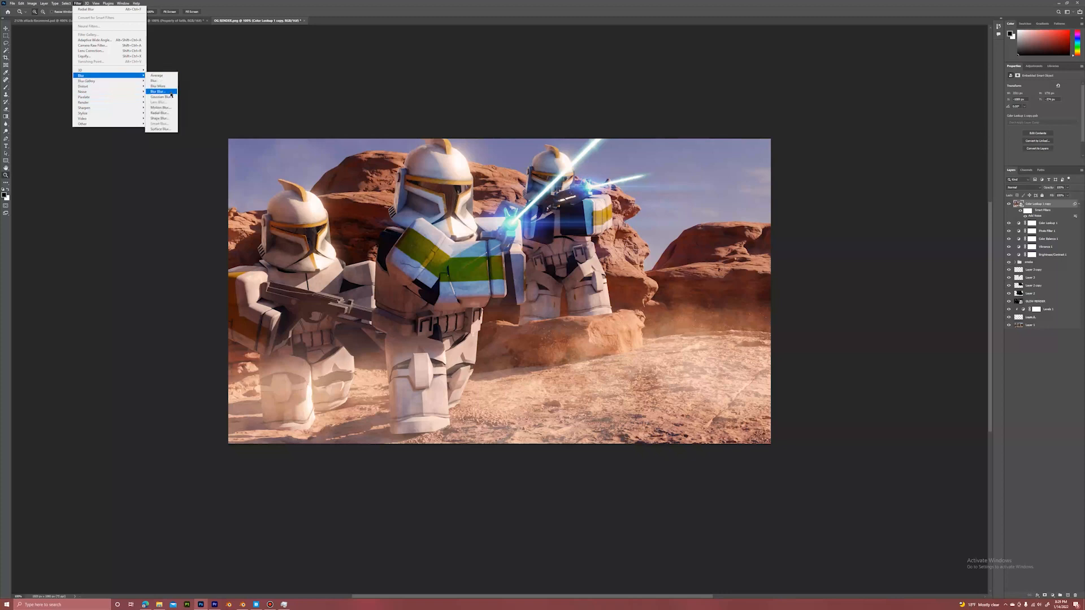
click(161, 112)
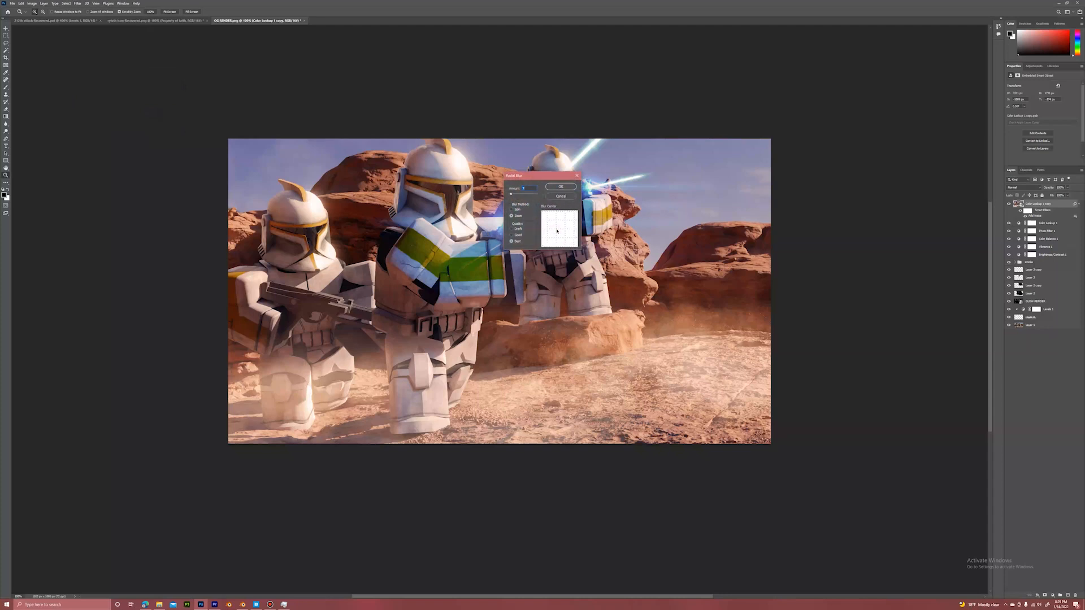
click(560, 188)
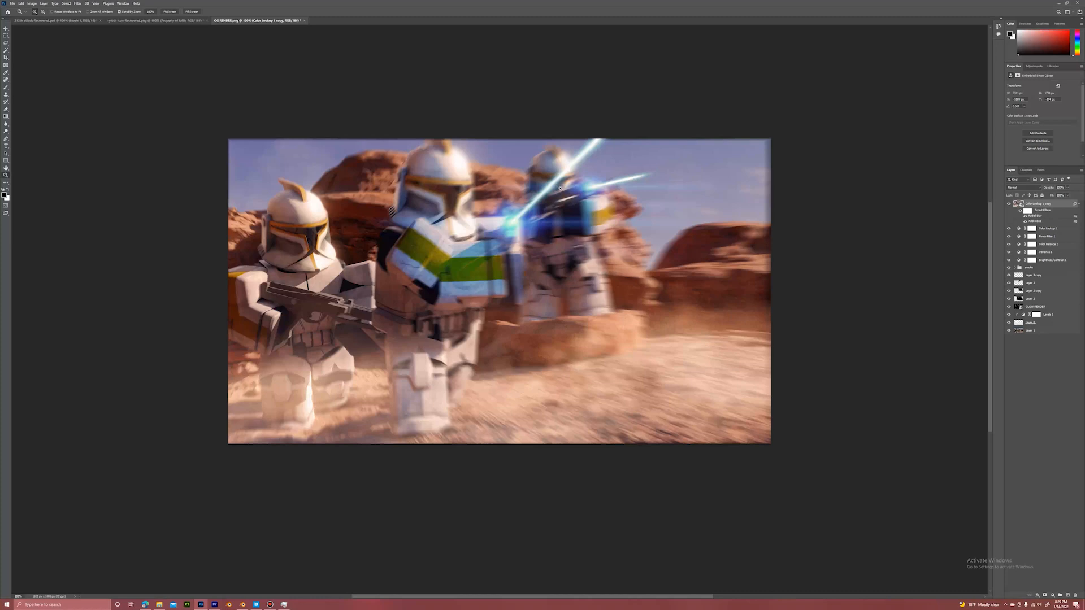
key(ctrl+z)
Apply a Zoom Radial Blur to the smart object with an adjusted blur centre and an amount of 3.
click(78, 2)
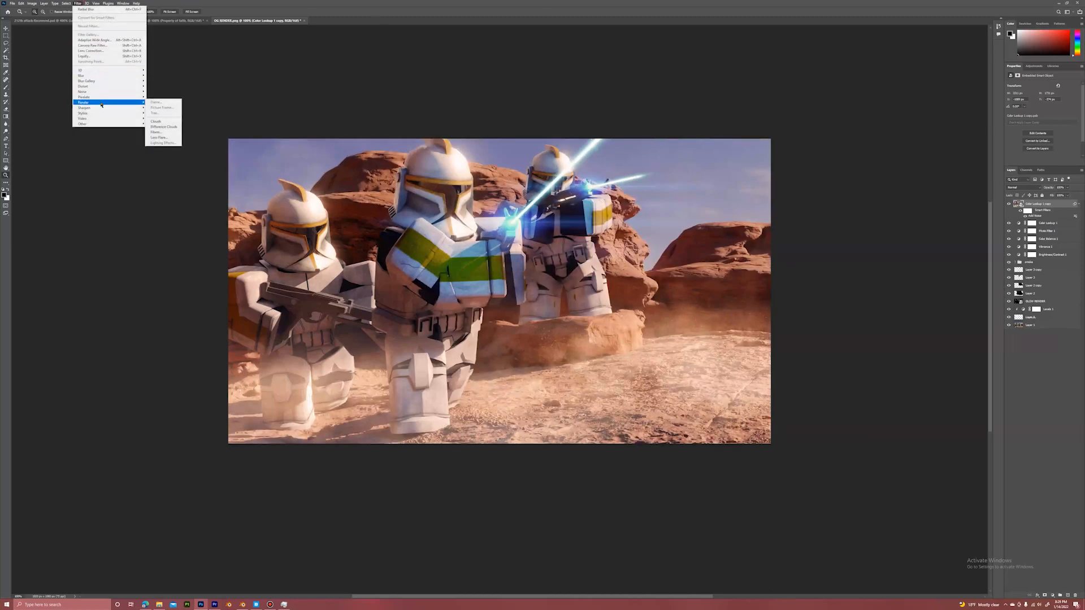
mouse_move(105, 93)
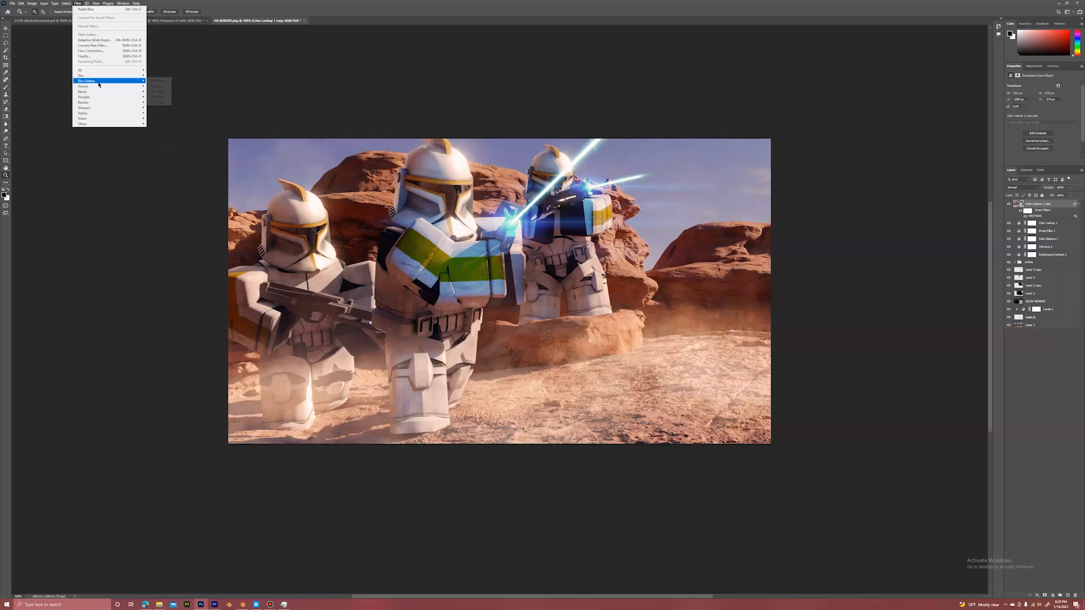
mouse_move(90, 76)
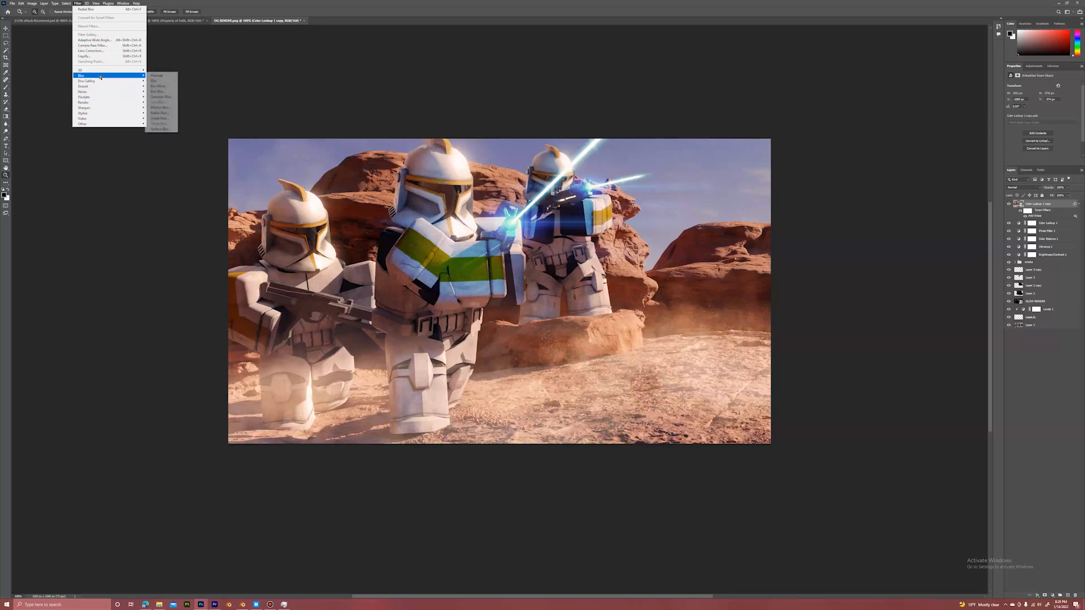
click(161, 113)
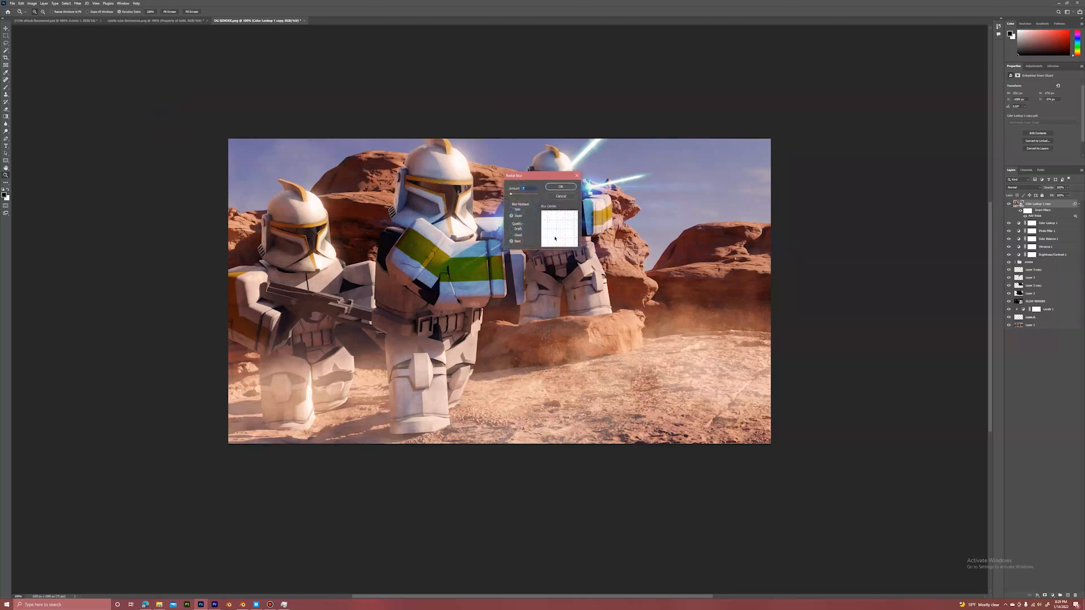
drag(558, 232, 560, 233)
text(3)
click(559, 187)
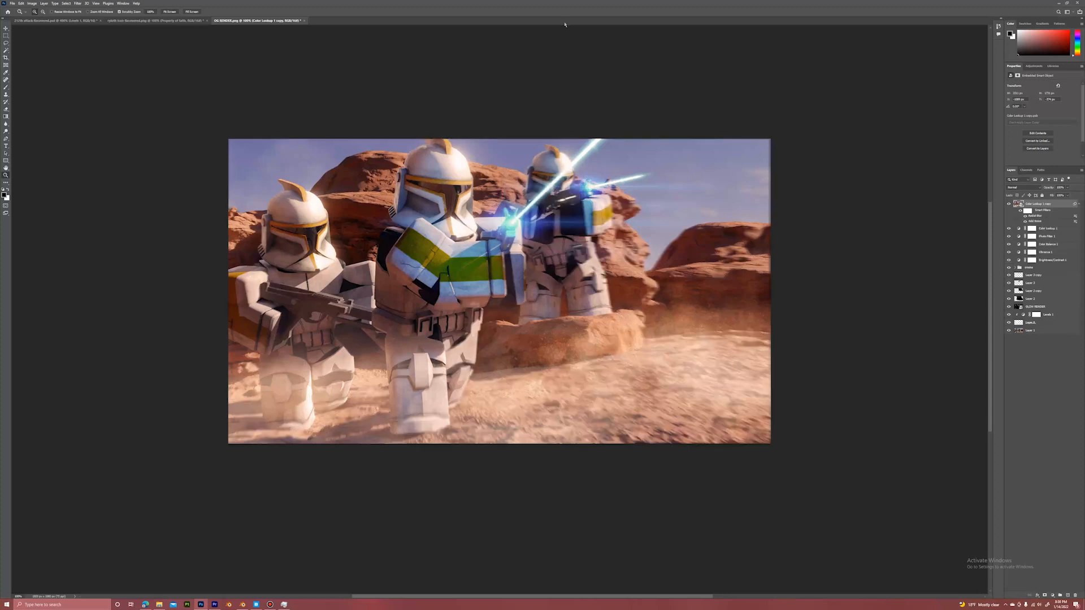
Draw a thin black rectangle across the full width of the image's lower edge and shift it slightly downward as a cinematic bar.
click(5, 27)
click(5, 161)
drag(224, 427, 778, 446)
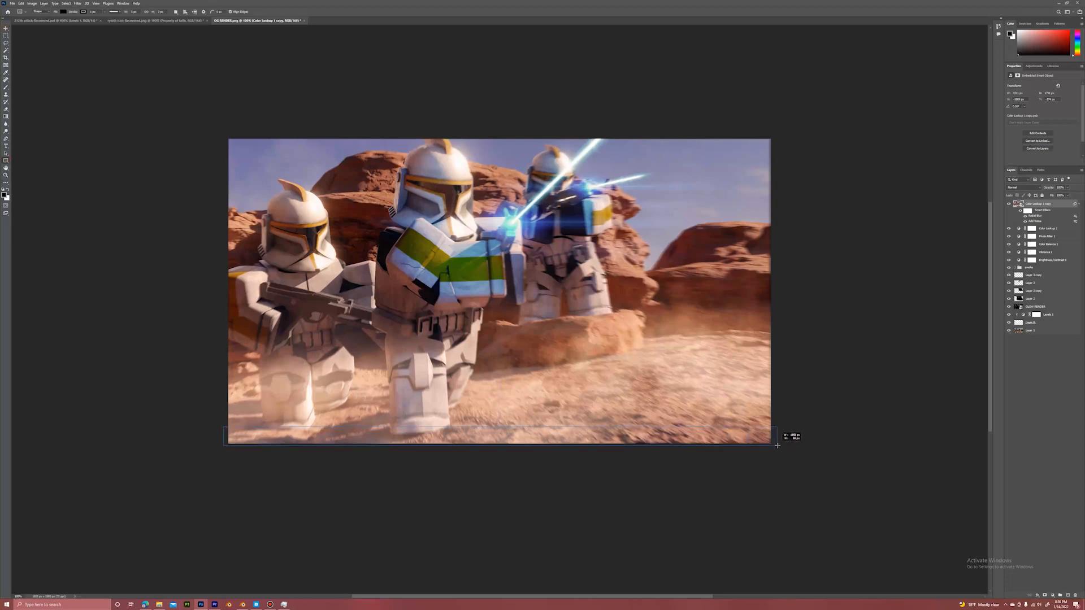
key(v)
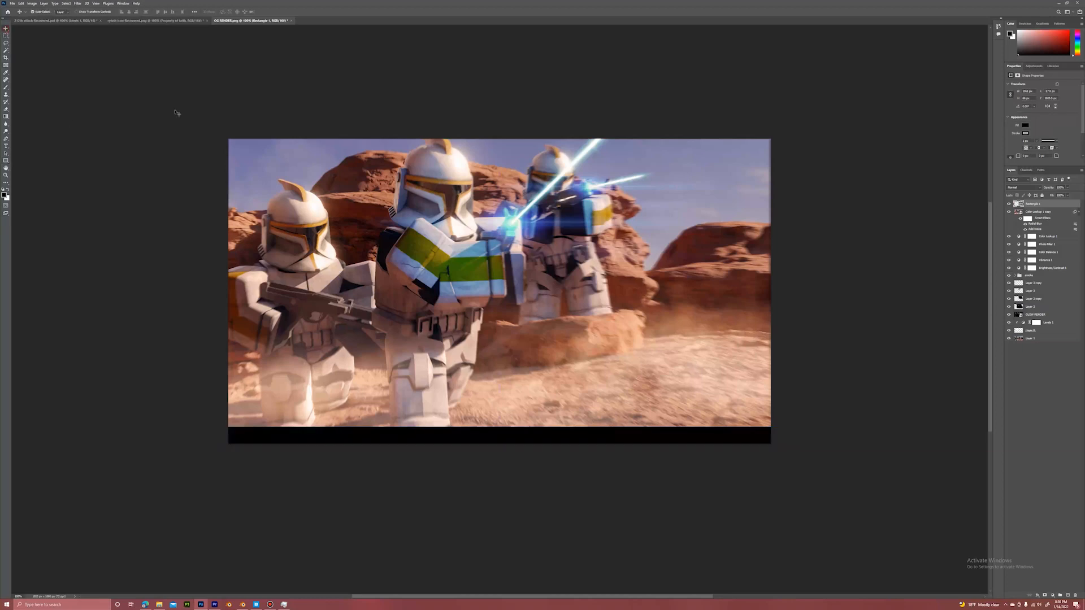
drag(598, 387, 598, 379)
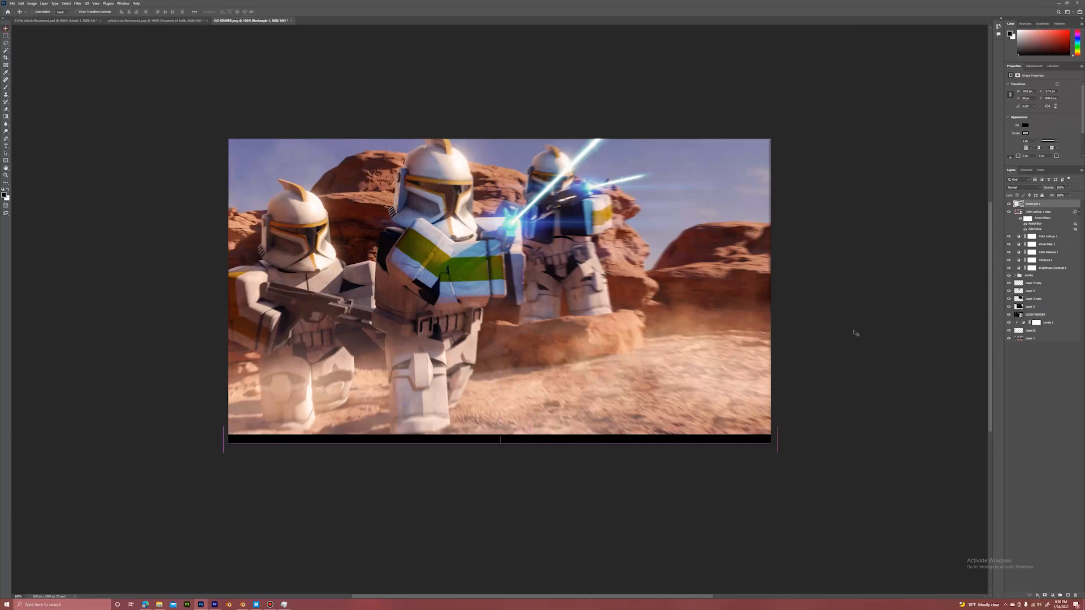
Duplicate the black bar layer and place the copy along the image's upper edge.
right_click(1032, 204)
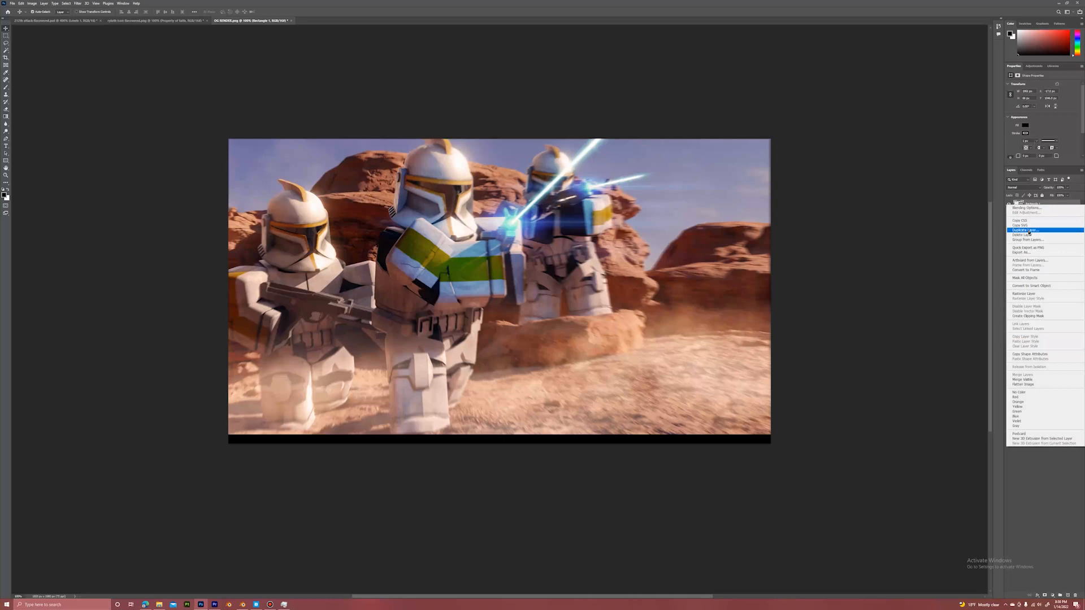
click(1023, 230)
click(589, 185)
drag(571, 254, 534, 191)
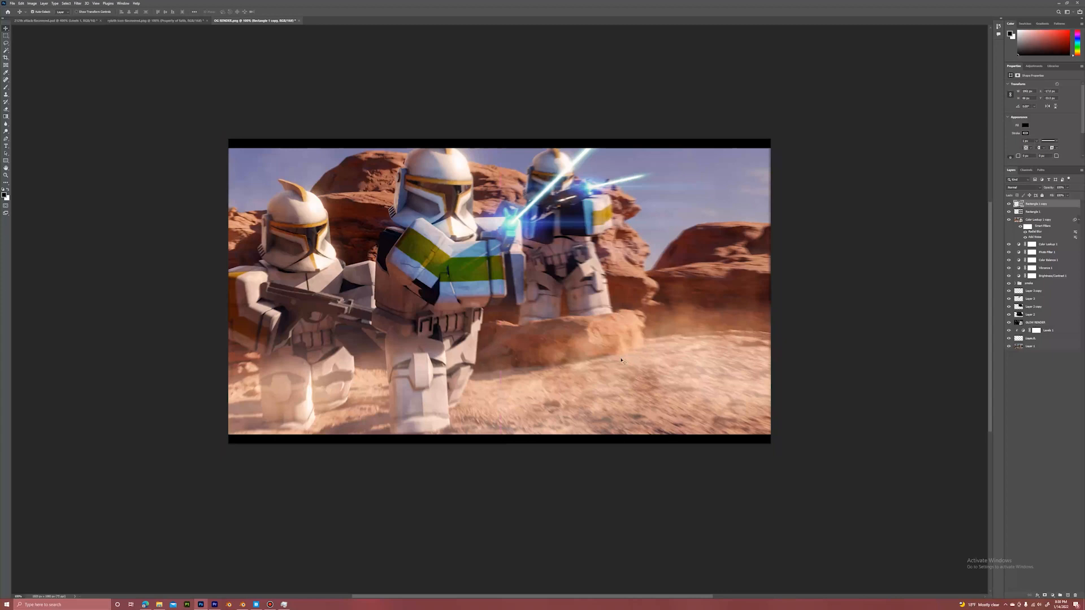
Add a white credit text over the lower part of the image reading "MADE BY" followed by the creator's handle.
click(5, 146)
click(441, 396)
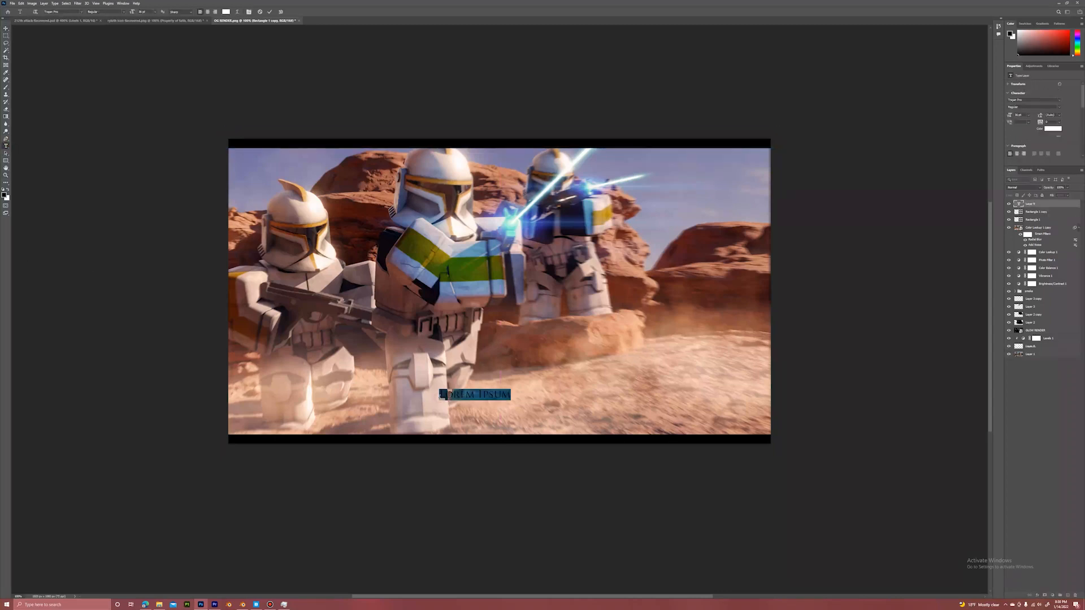
text(MADE BY KIDVE GGITO)
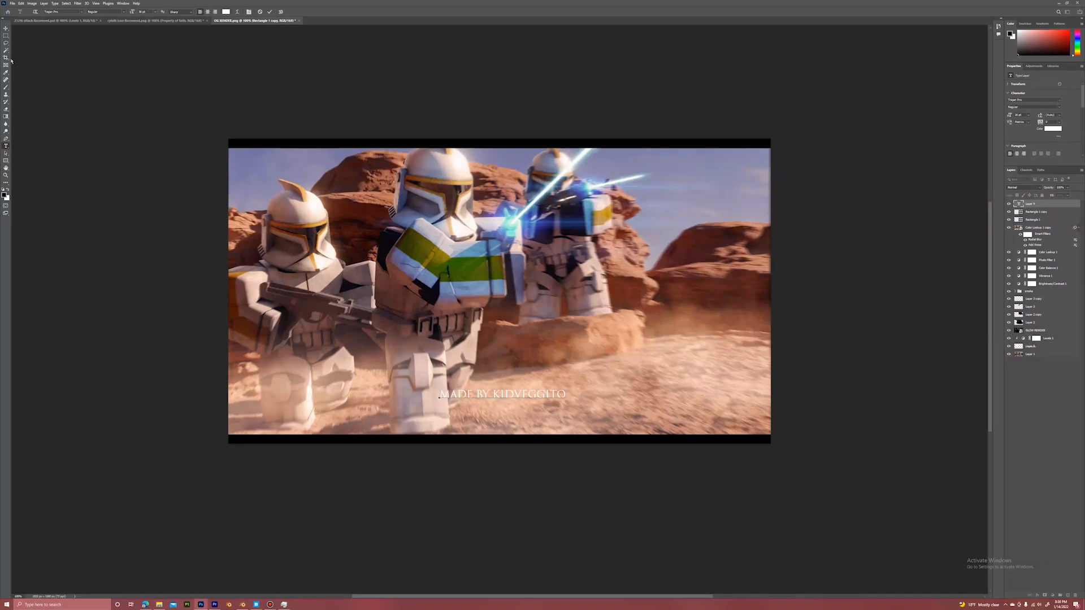
key(ctrl+Return)
Inspect the composition with its black bars and credit text up close and at full view.
key(z)
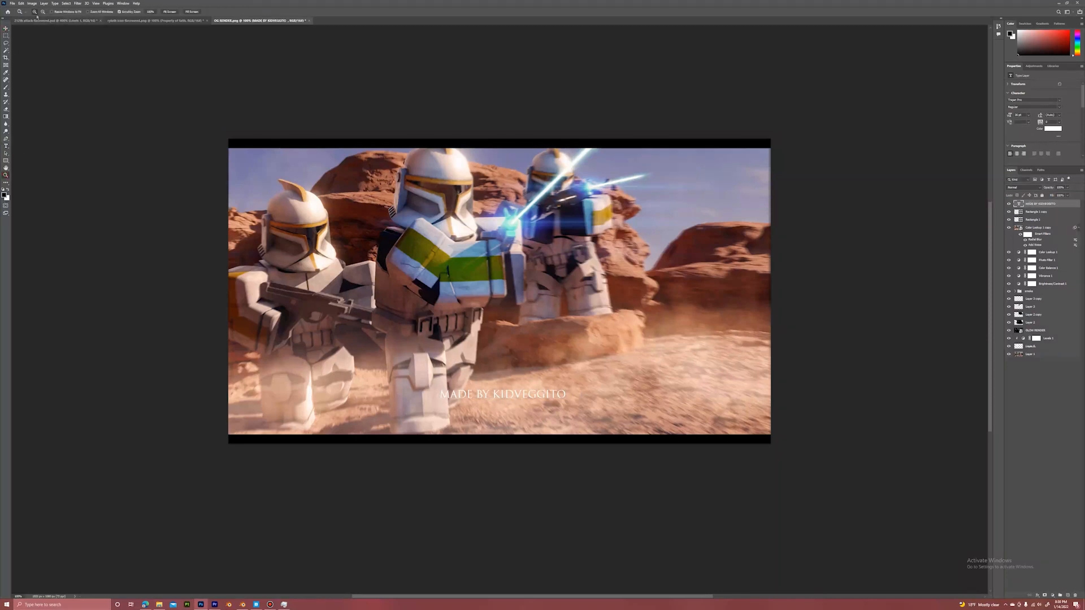
click(514, 273)
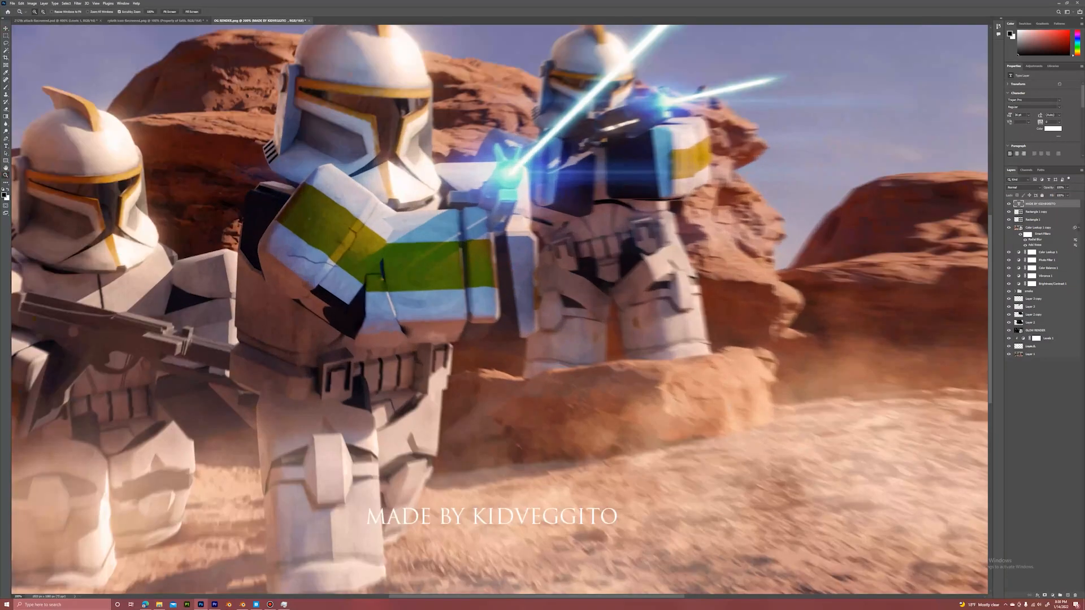
alt+click(339, 322)
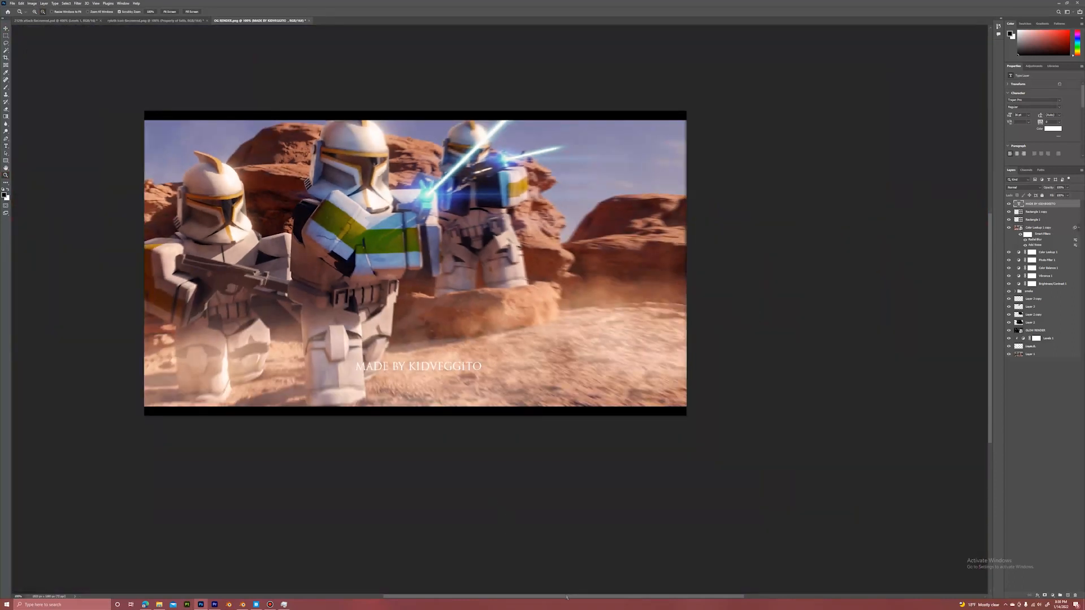
drag(567, 597, 534, 597)
scroll(519, 343, up, 1)
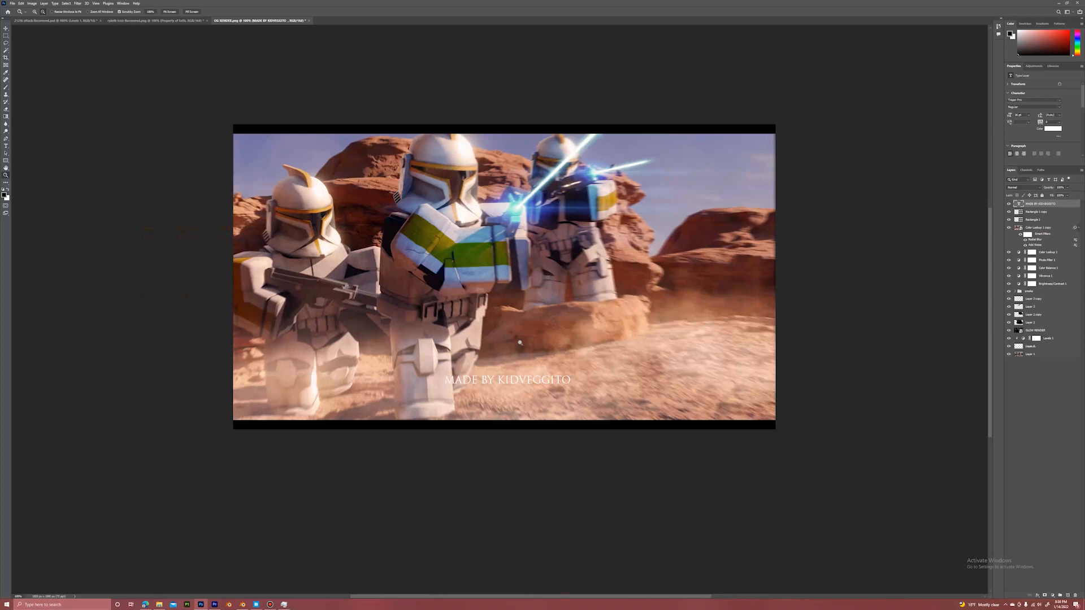
scroll(520, 342, up, 2)
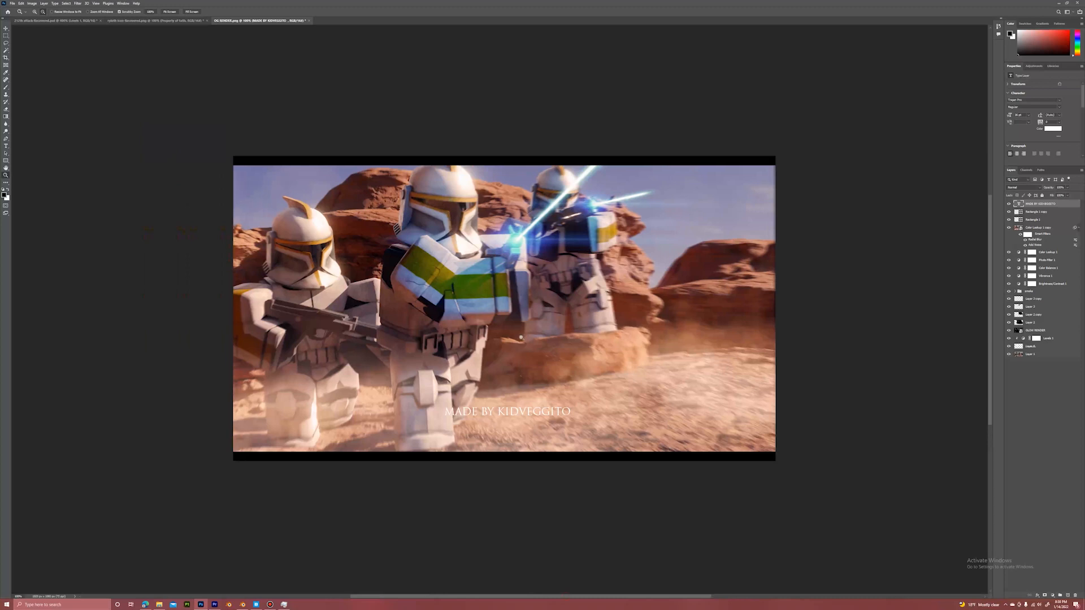
click(270, 604)
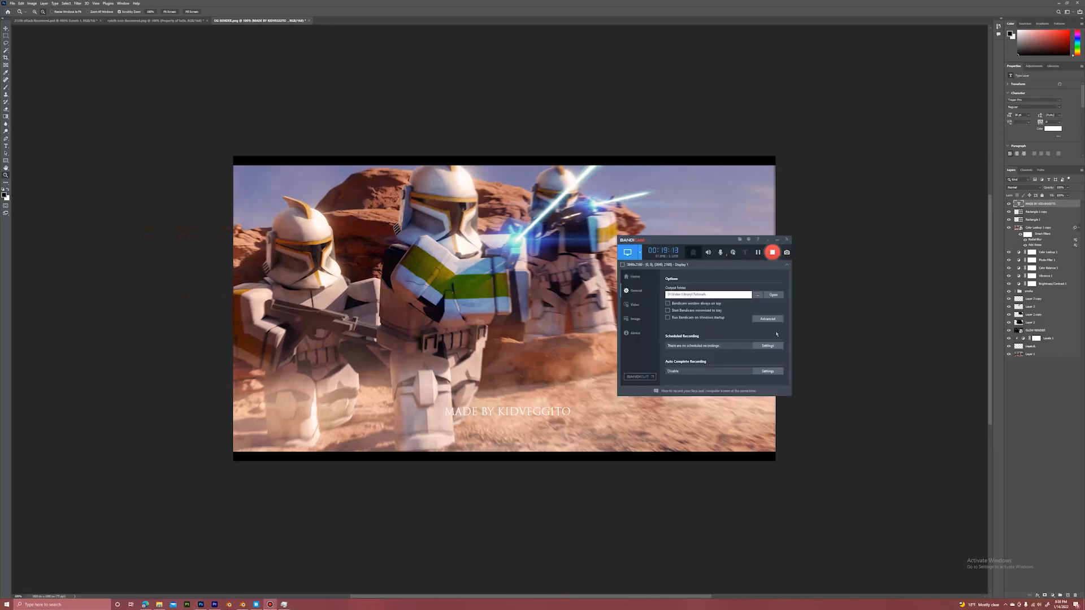
click(772, 253)
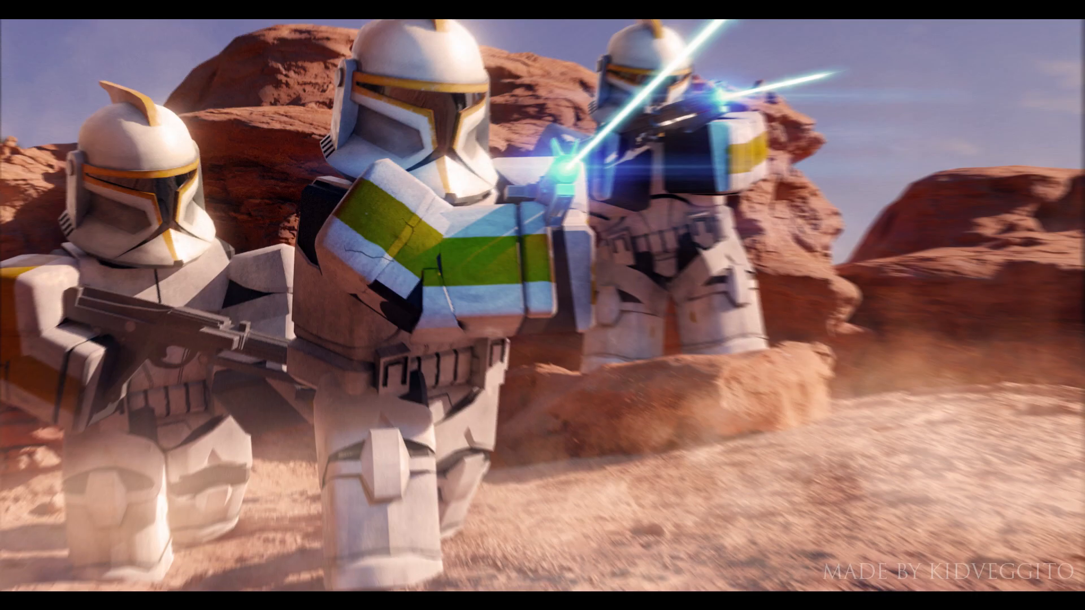